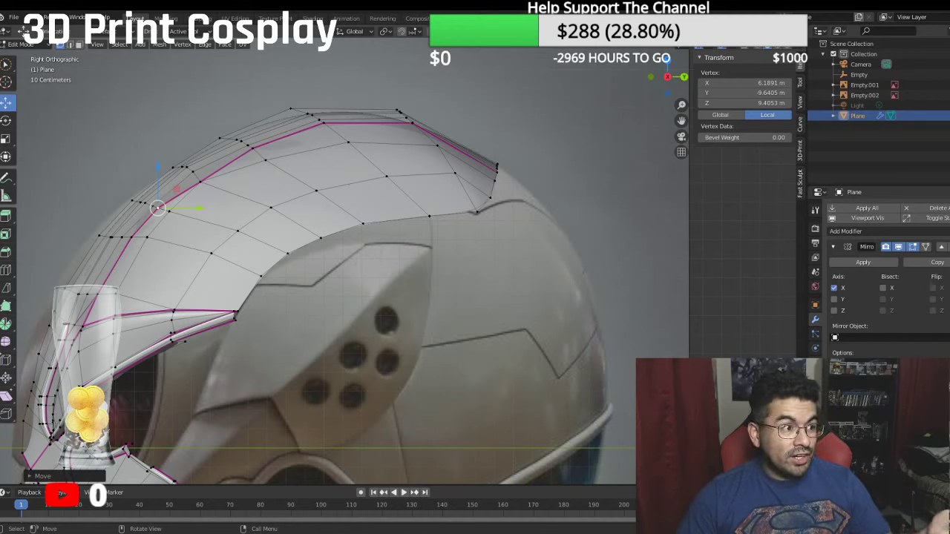
Step: Extrude the short edge at the outer corner of the lower eye rim upward and outward, matching the front reference
scroll(239, 269, down, 2)
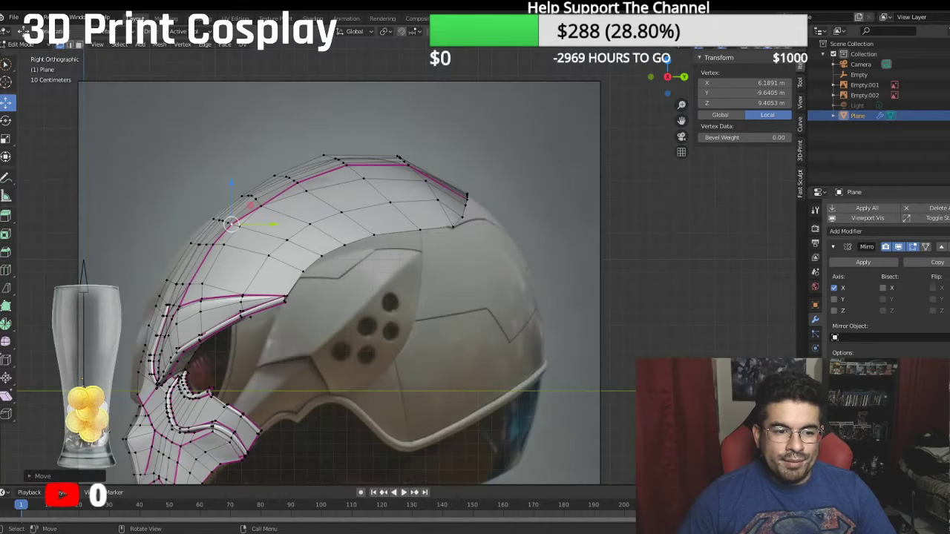
middle_drag(238, 268, 264, 261)
key(KP_1)
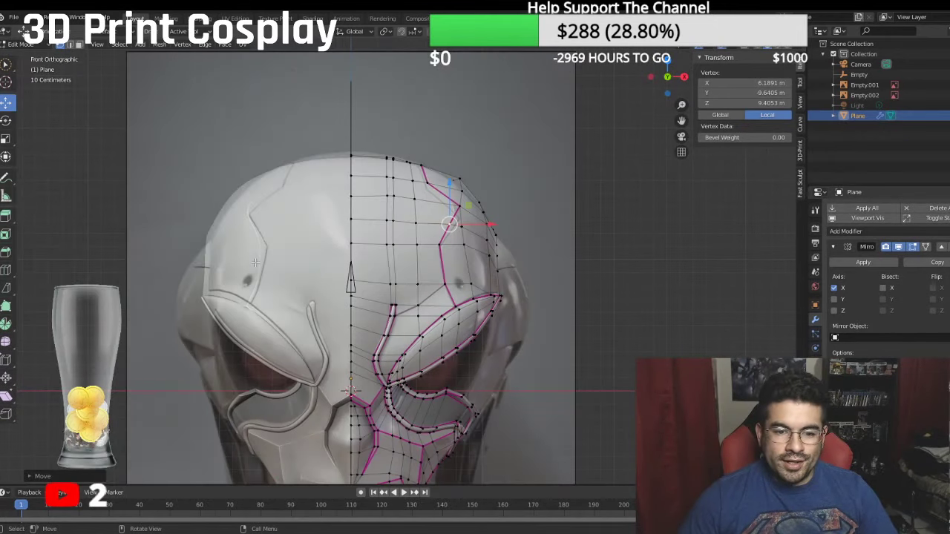
scroll(248, 280, up, 2)
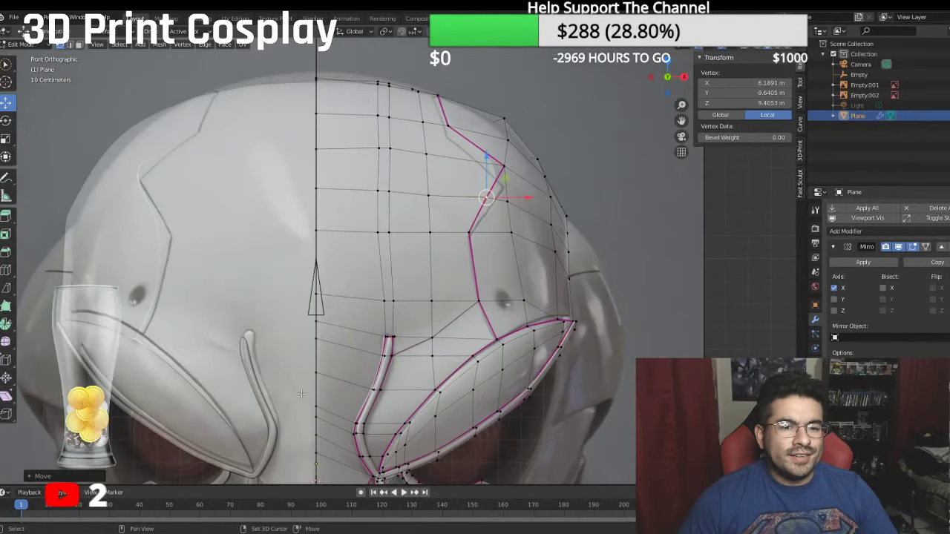
scroll(451, 259, up, 6)
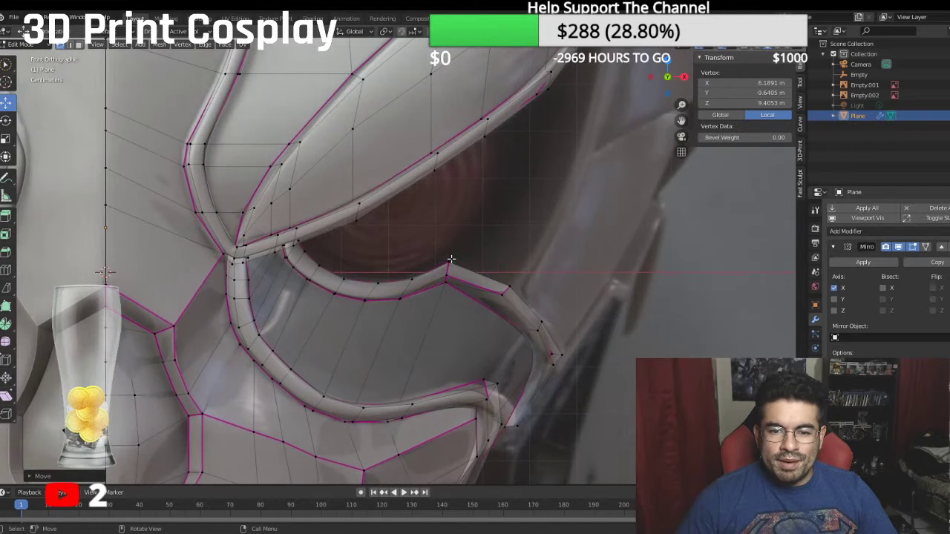
click(451, 259)
shift+click(511, 286)
shift+middle_drag(509, 285, 435, 300)
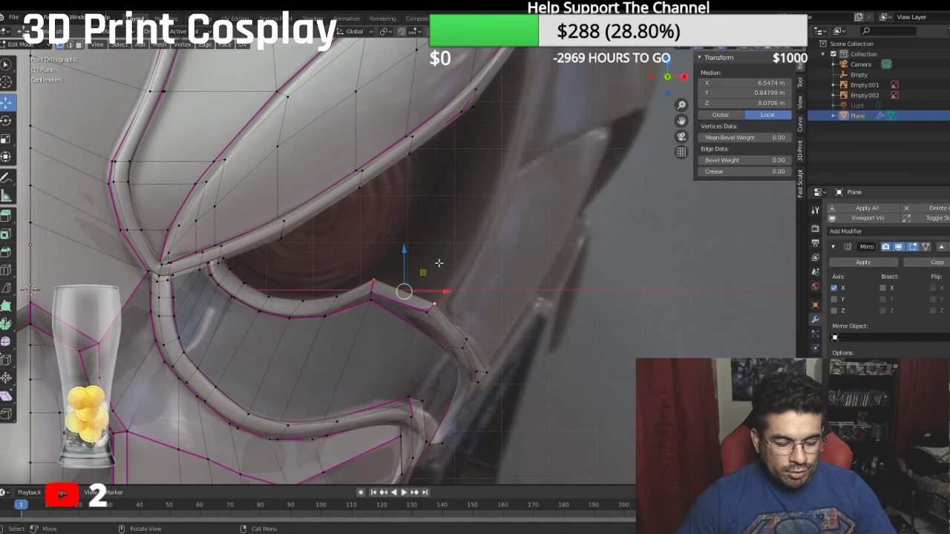
middle_drag(492, 231, 523, 245)
scroll(523, 246, down, 2)
scroll(512, 243, up, 5)
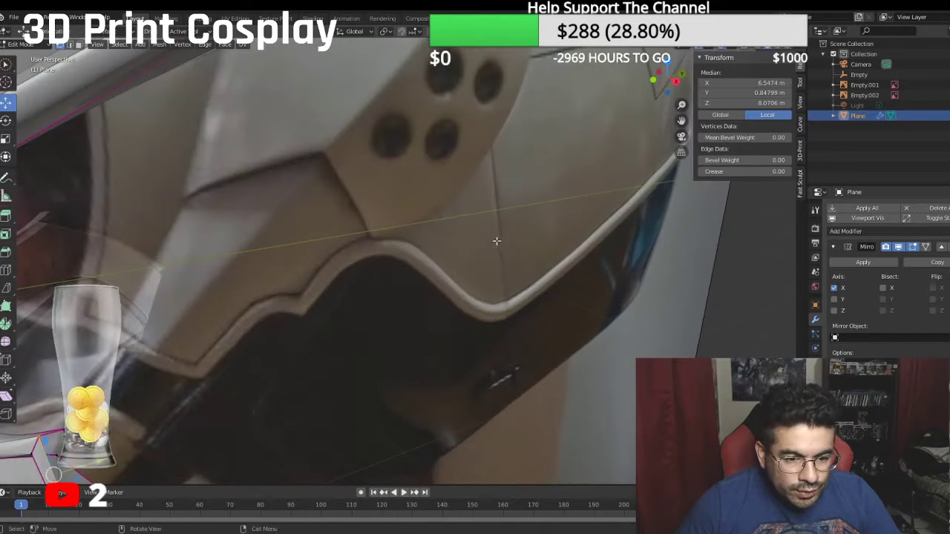
shift+middle_drag(335, 231, 416, 164)
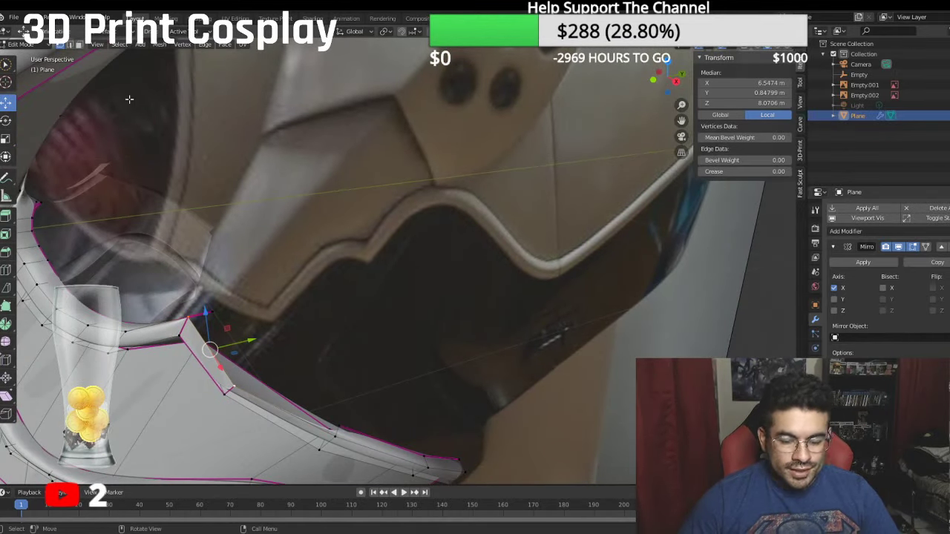
key(KP_1)
shift+middle_drag(129, 100, 0, 132)
key(e)
right_click(491, 167)
drag(421, 249, 442, 225)
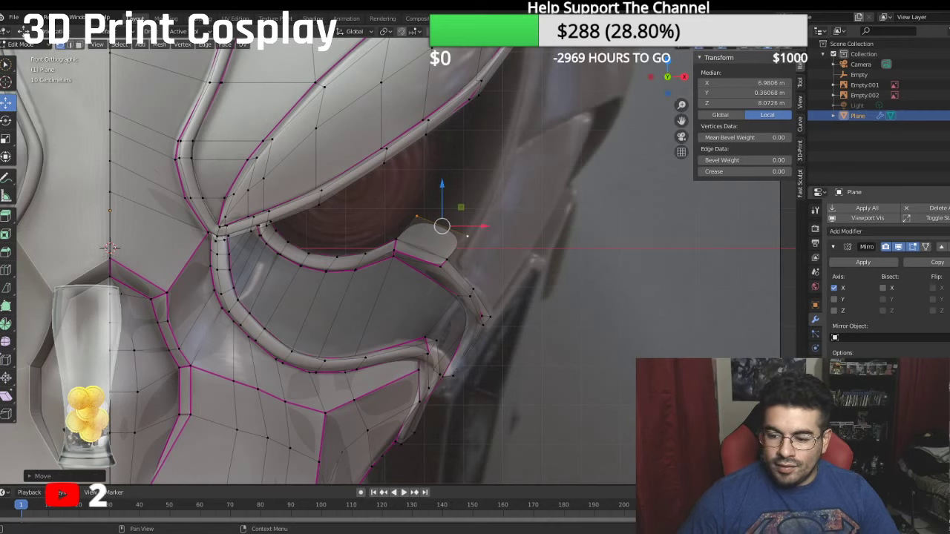
click(913, 456)
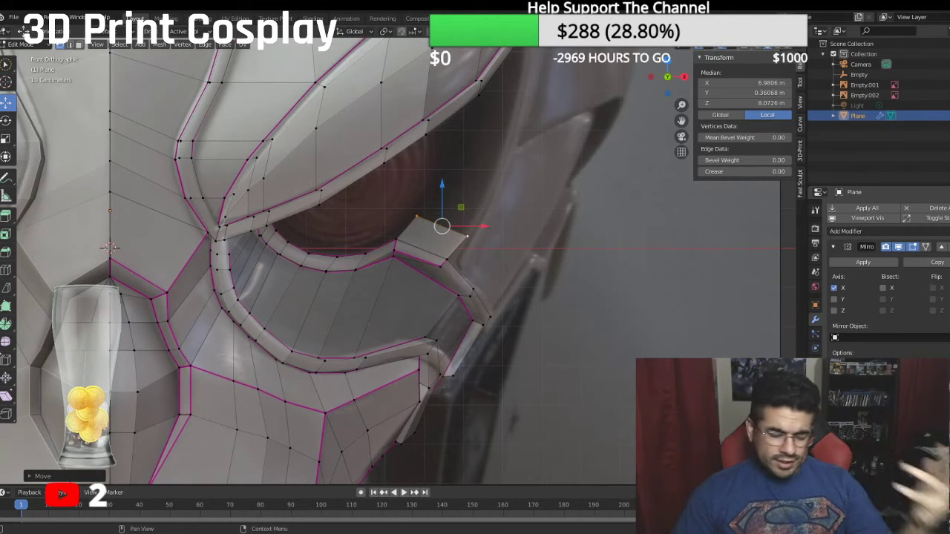
Step: Adjust the front-to-back position of the vertices at the free end of the newly extruded face beside the eye
shift+middle_drag(574, 236, 555, 261)
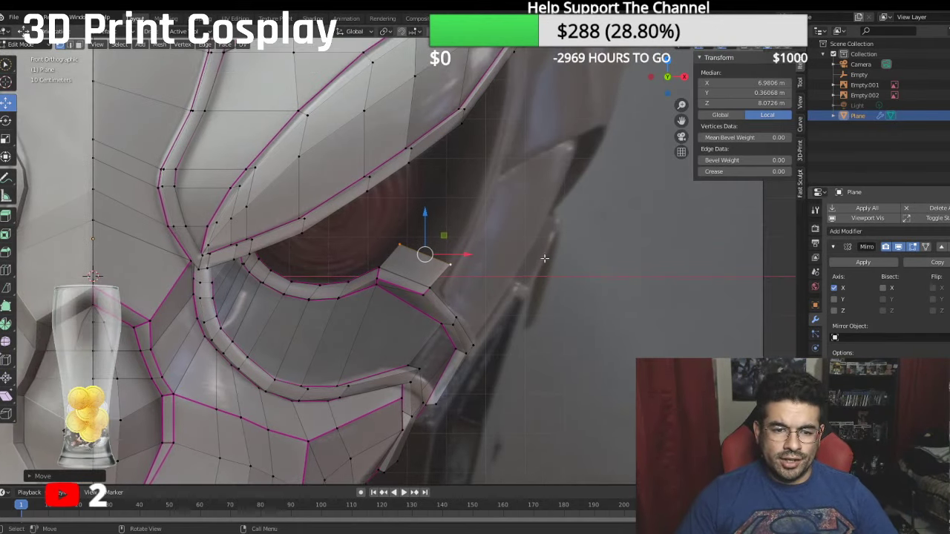
middle_drag(426, 255, 359, 234)
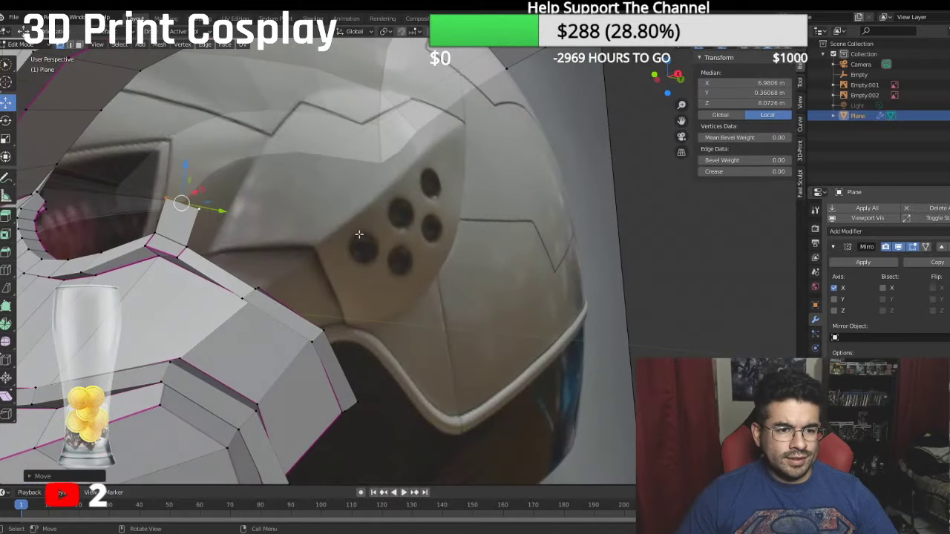
click(166, 198)
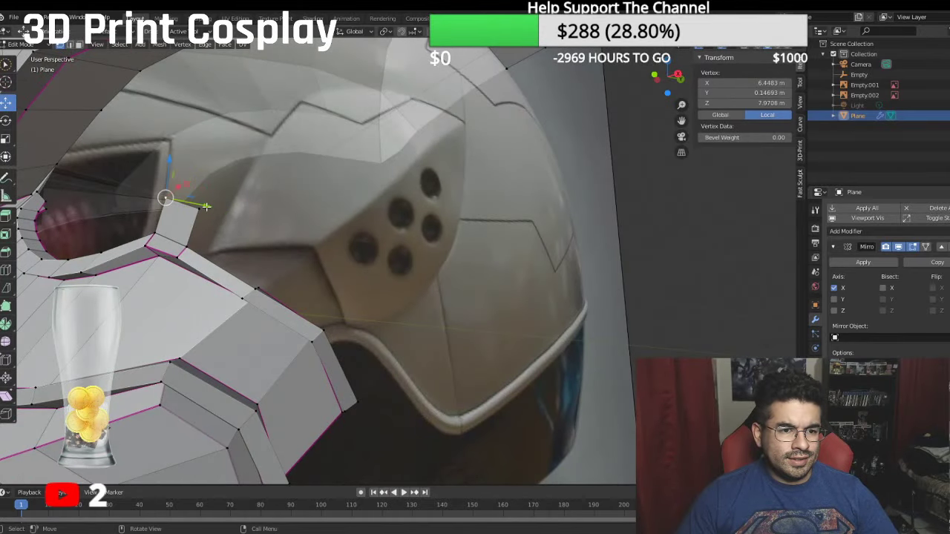
key(g)
key(x)
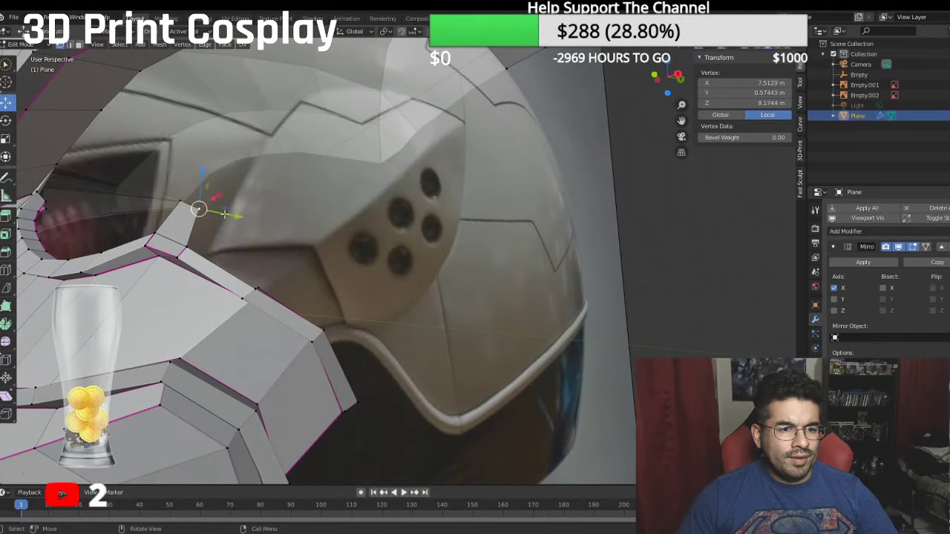
click(234, 215)
middle_drag(233, 215, 234, 277)
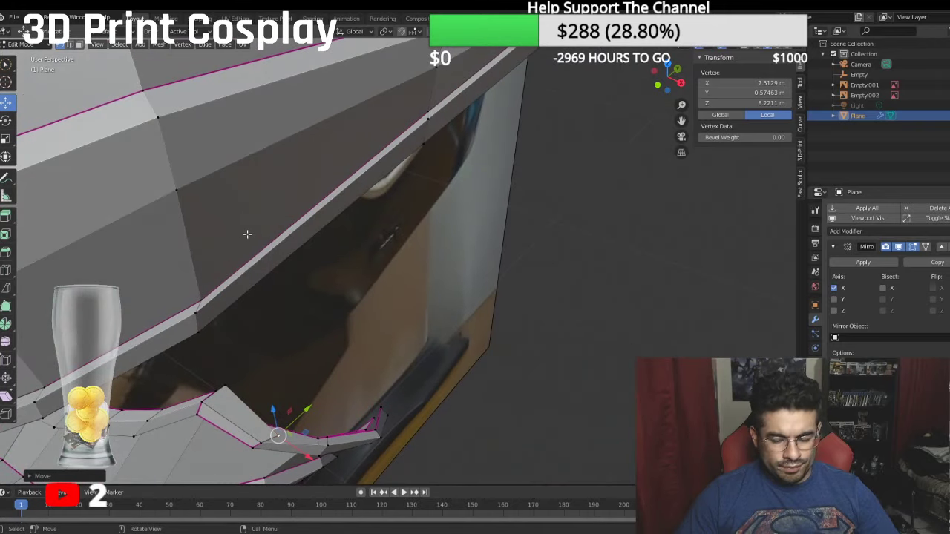
Step: Extrude the free end edge of that face into a second segment along the eye's outer border in front view
key(KP_1)
shift+click(398, 244)
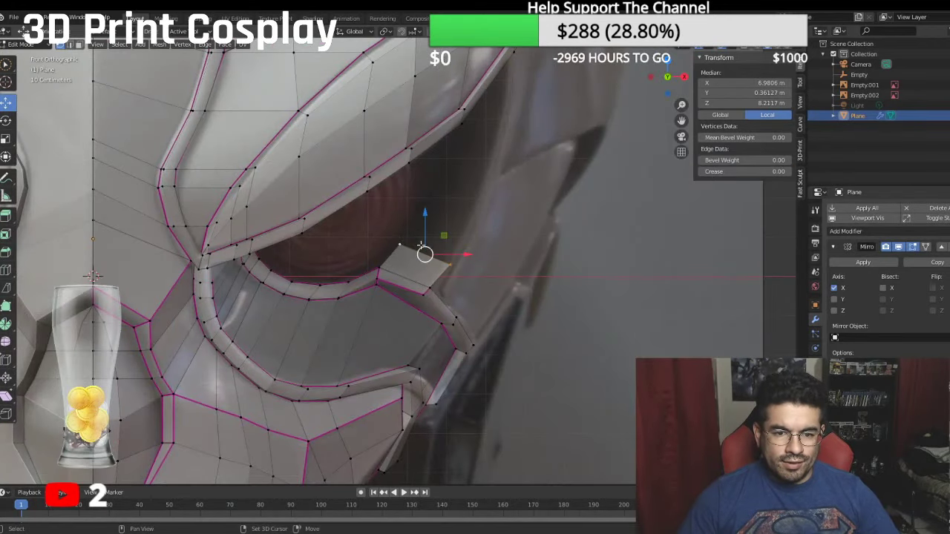
key(e)
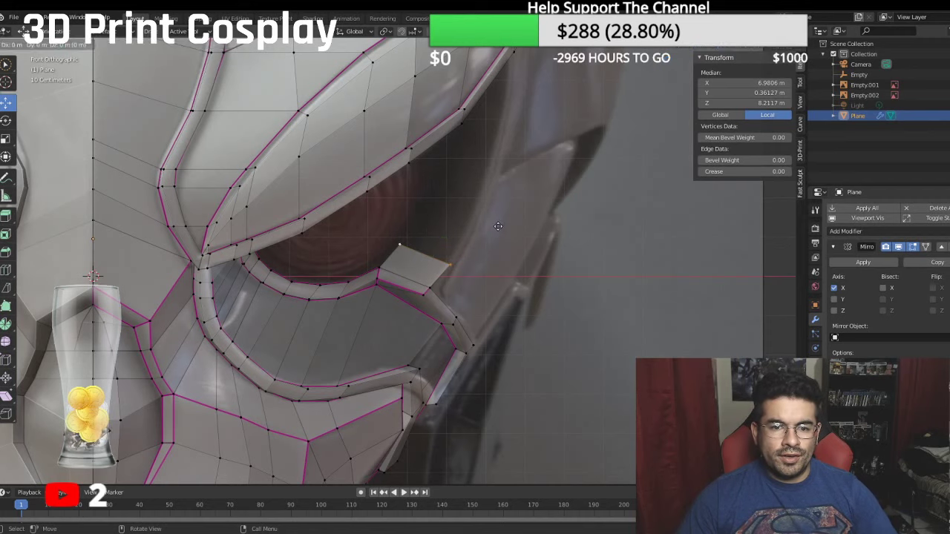
right_click(498, 226)
drag(434, 247, 467, 221)
key(shift+e)
click(467, 221)
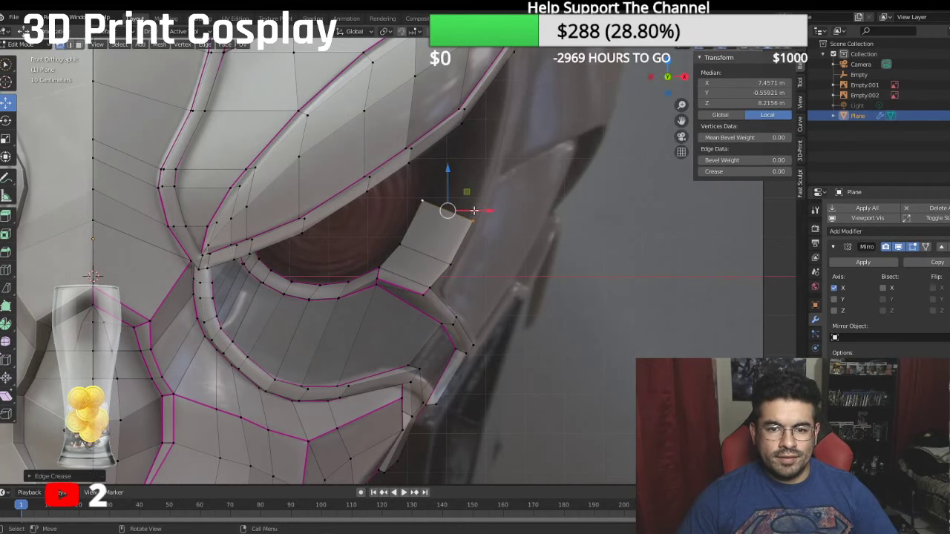
Step: Extrude a third segment of the eye-border strip upward, following the curve of the front reference
key(g)
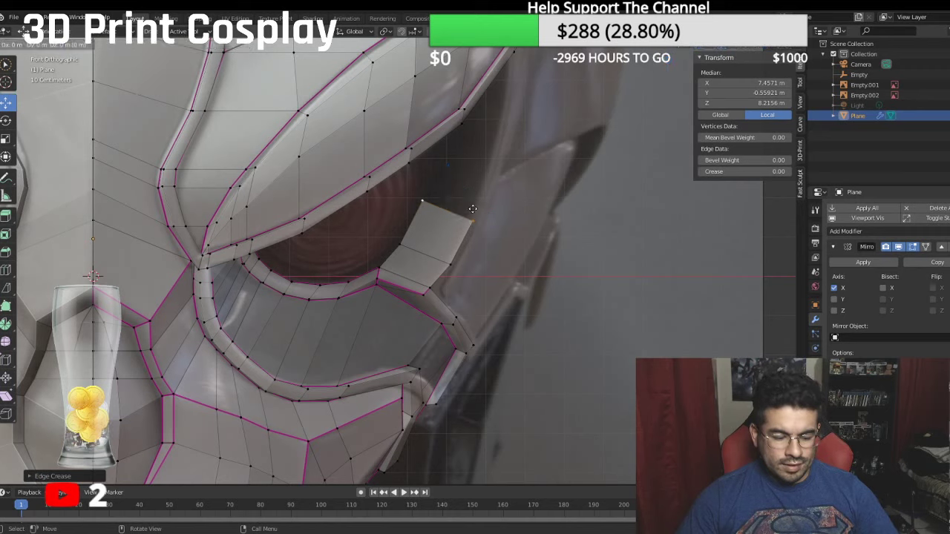
key(Escape)
key(e)
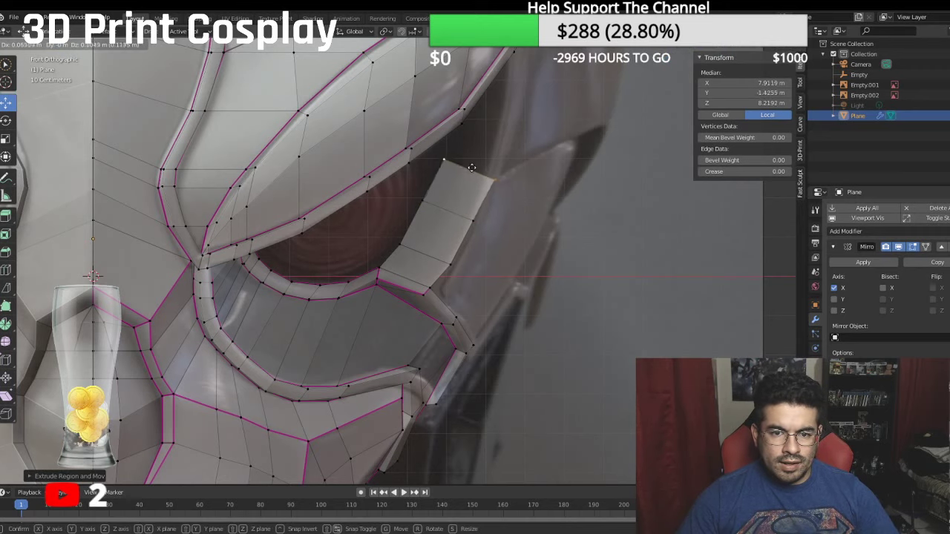
click(468, 161)
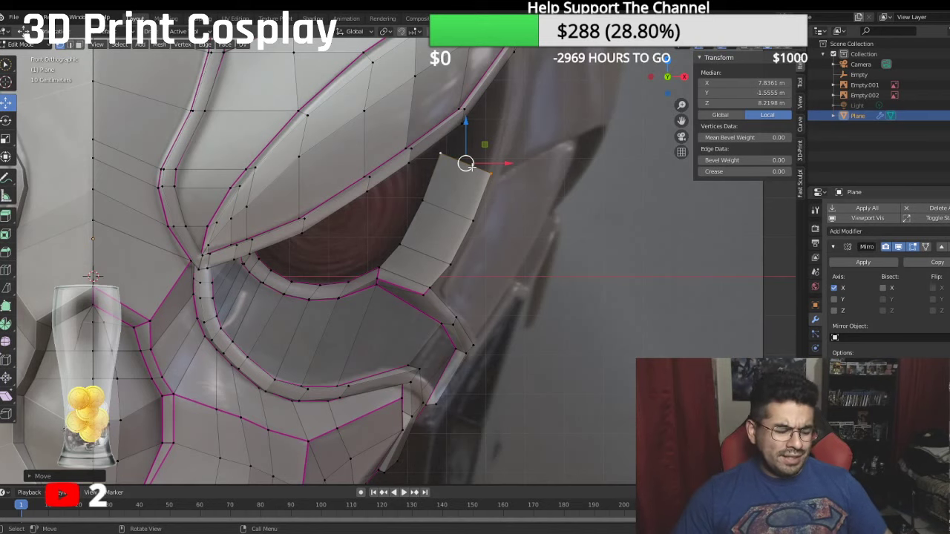
key(shift+e)
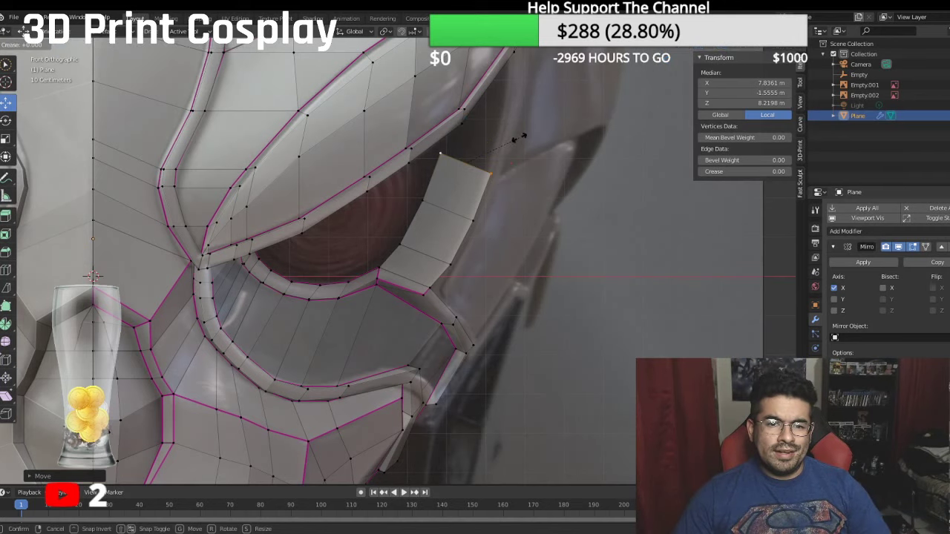
click(519, 137)
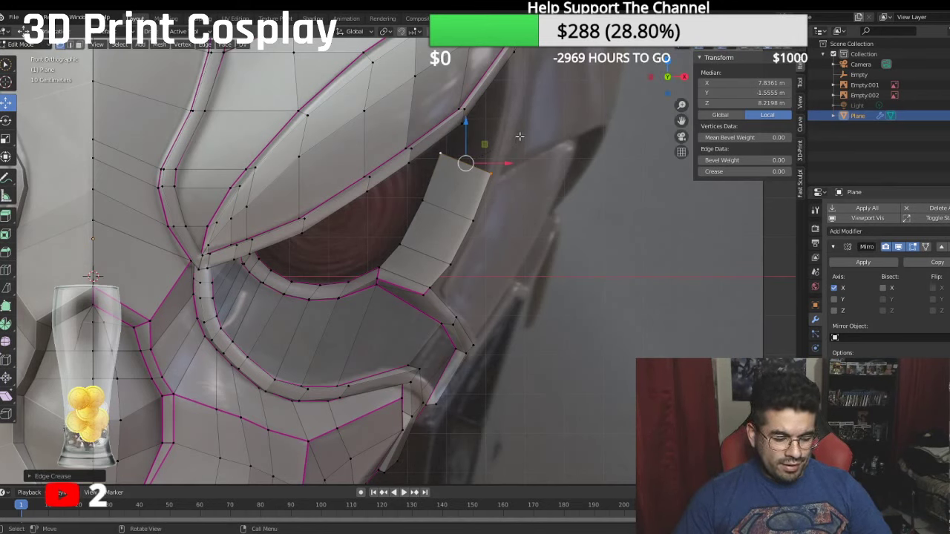
Step: Extrude a fourth segment of the strip up to the underside of the brow ridge
key(e)
right_click(519, 136)
drag(466, 162, 482, 114)
middle_drag(494, 116, 468, 116)
scroll(484, 97, down, 3)
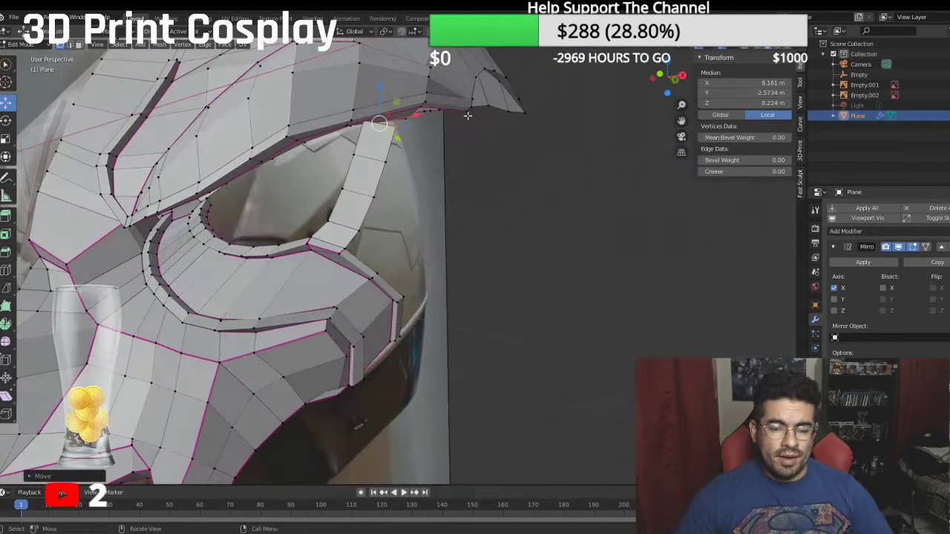
Step: Try to move the vertices at the strip's top end backward against the side reference, and undo the move
key(KP_3)
middle_drag(272, 223, 301, 219)
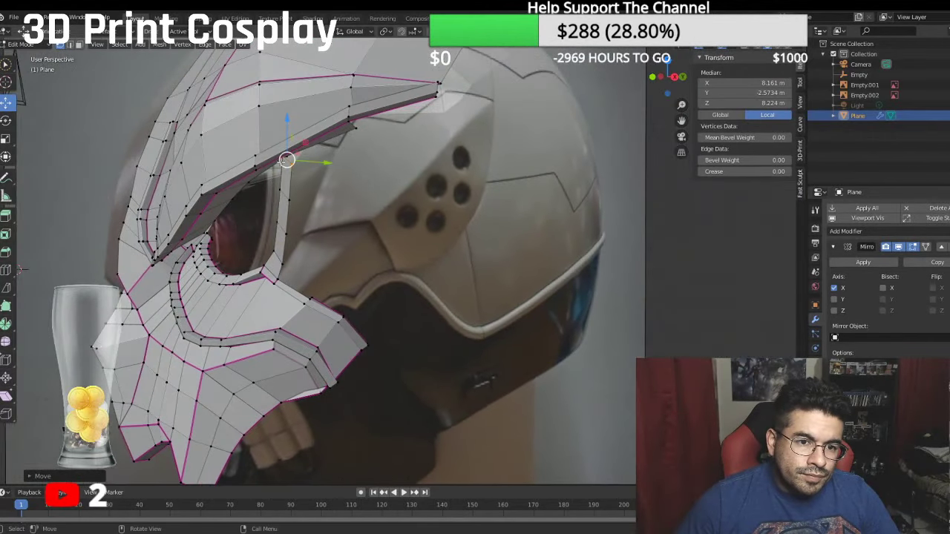
click(286, 160)
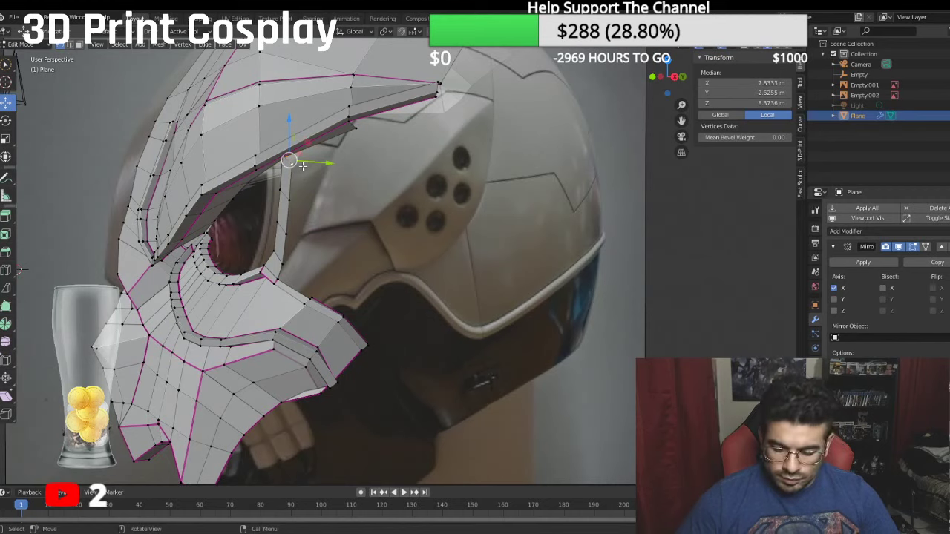
key(KP_3)
drag(317, 176, 362, 161)
key(ctrl+z)
Step: Select the strip's top end edge and move it rearward in side view, just behind the eye opening's back border
middle_drag(348, 169, 255, 168)
click(343, 131)
click(253, 112)
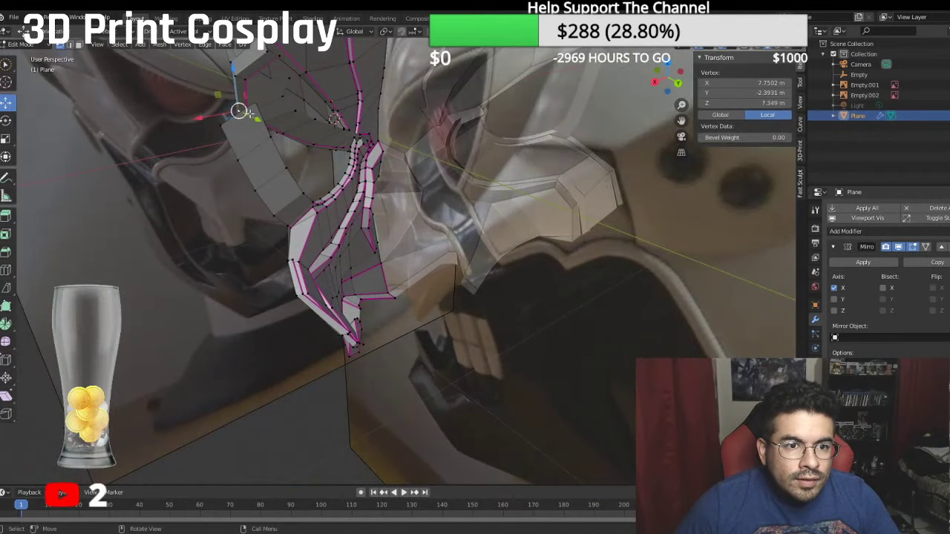
scroll(255, 101, up, 8)
scroll(263, 97, down, 6)
middle_drag(262, 97, 274, 278)
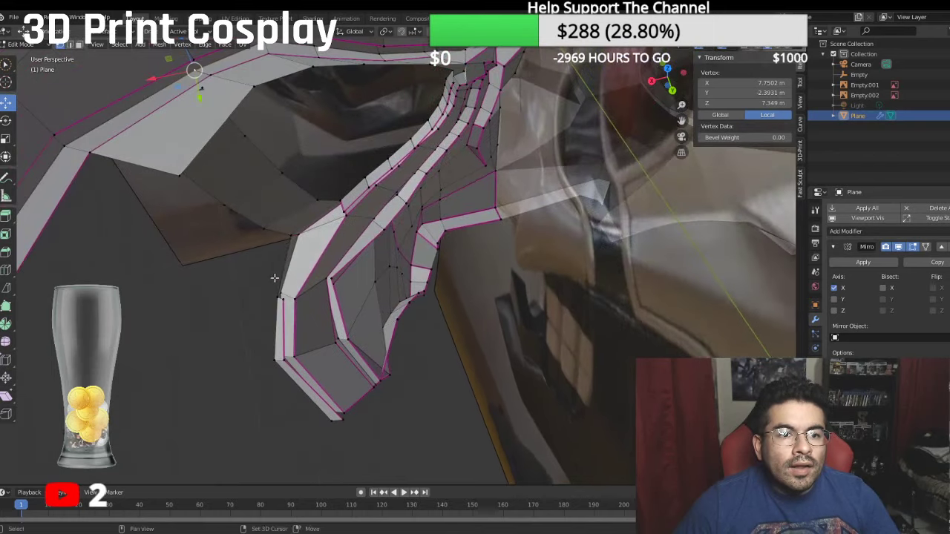
click(200, 87)
middle_drag(200, 87, 289, 62)
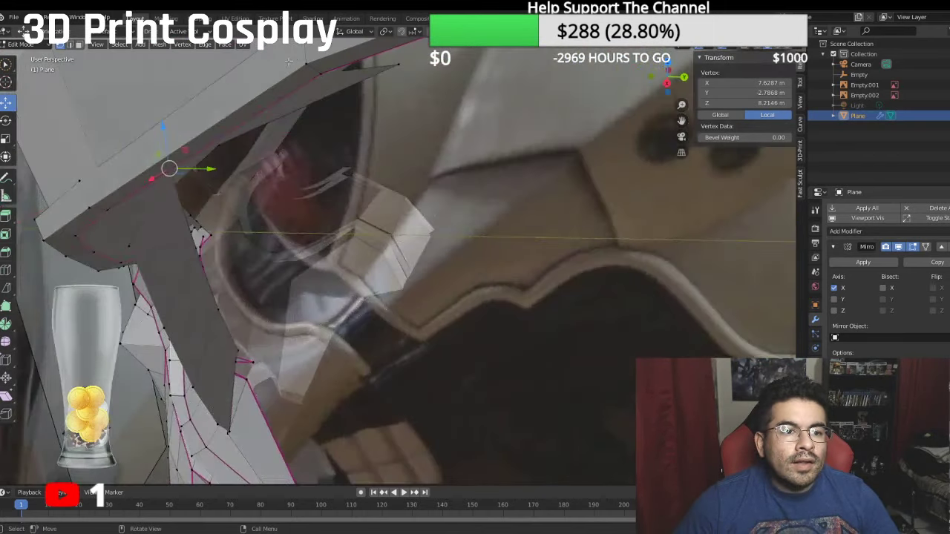
shift+click(131, 242)
key(KP_5)
key(KP_1)
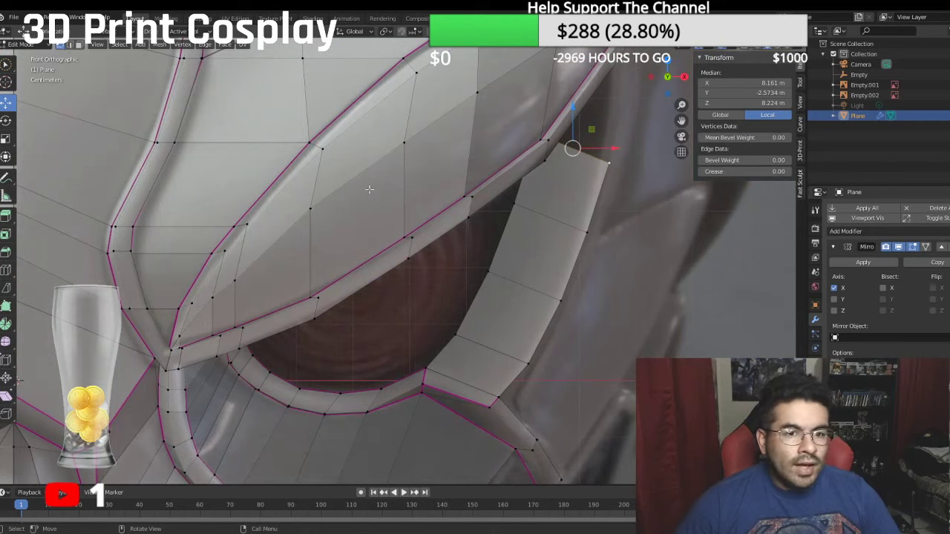
key(KP_3)
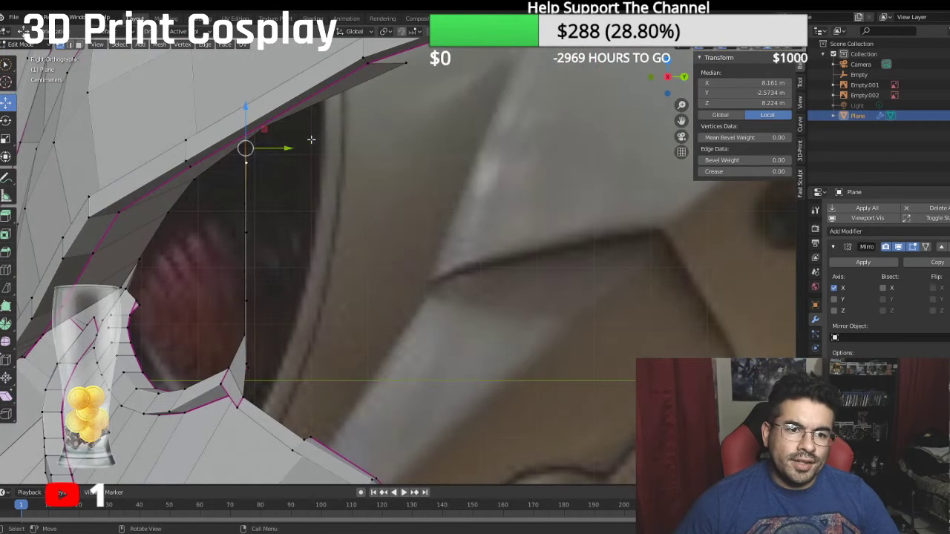
key(g)
drag(336, 135, 354, 130)
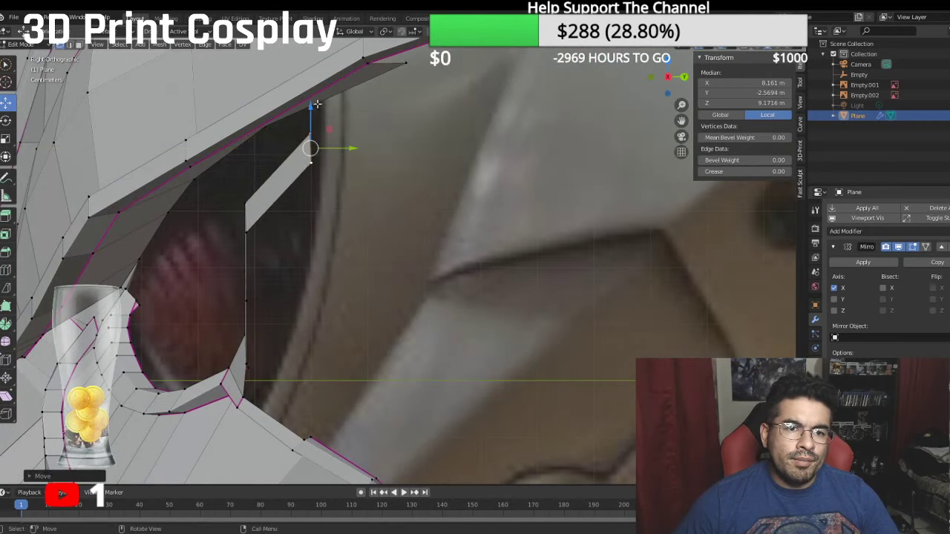
drag(316, 103, 325, 80)
key(g)
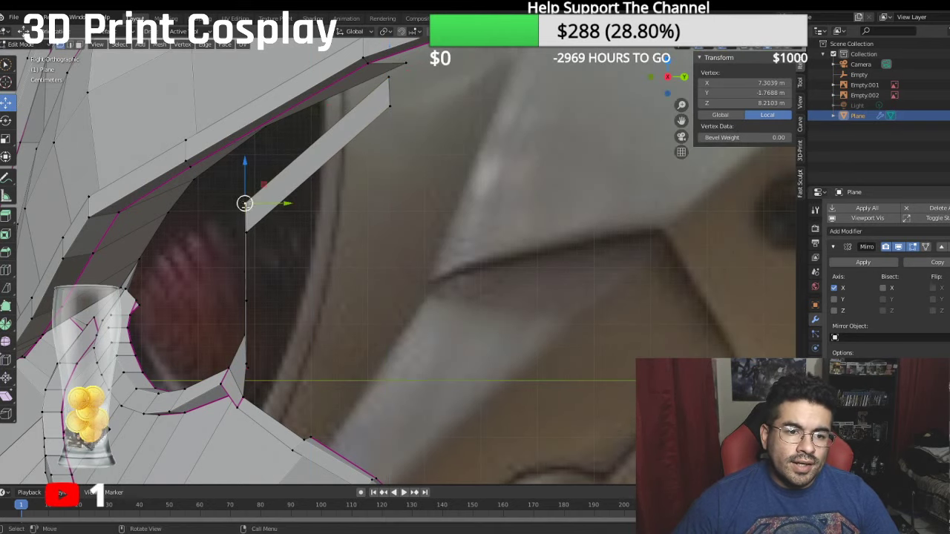
Step: Move the next two cross edges down the strip rearward to follow the eye opening's curve in the side reference
click(310, 214)
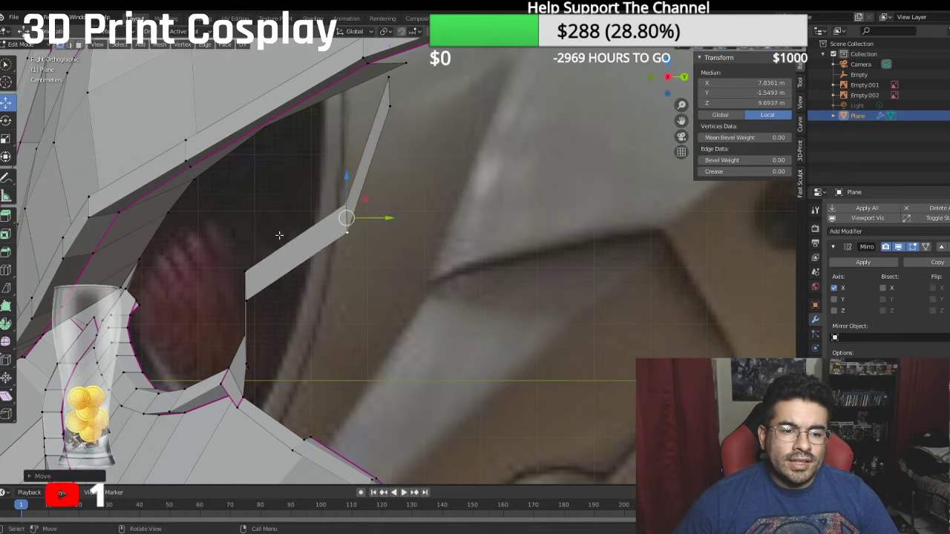
key(g)
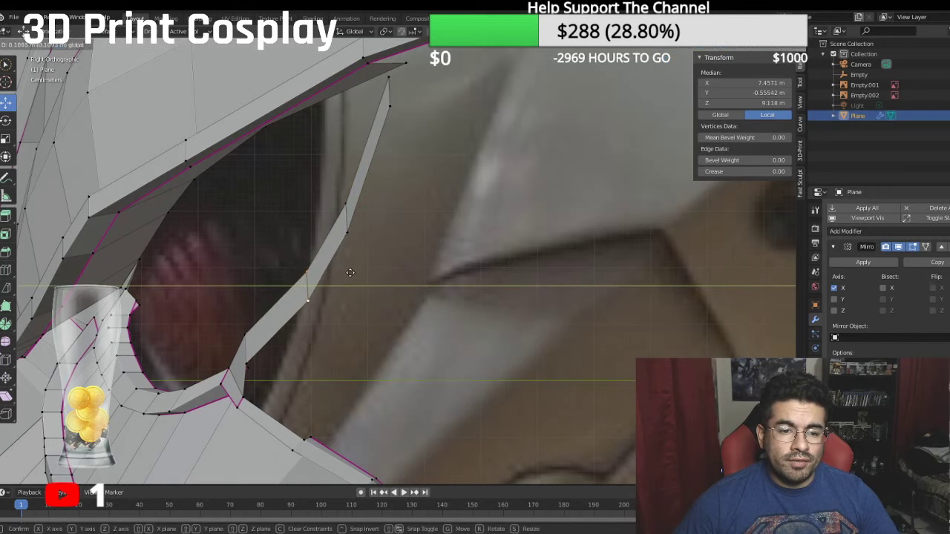
click(351, 273)
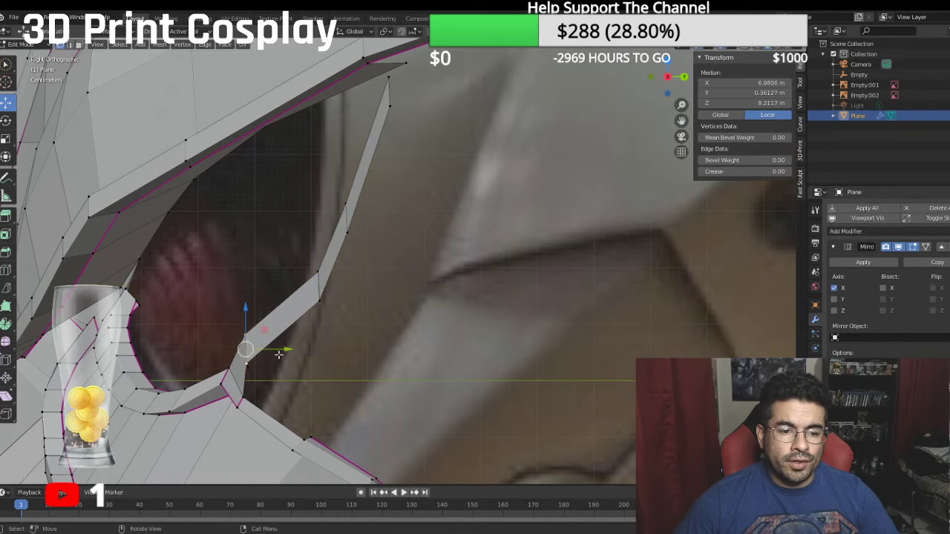
Step: Move the strip's lowest free cross edge rearward in side view to follow the eye opening's lower back curve
key(g)
click(308, 331)
scroll(309, 331, down, 2)
Step: Merge the strip's inner top corner with the adjacent vertex on the brow's underside
middle_drag(341, 322, 401, 285)
shift+middle_drag(443, 141, 435, 218)
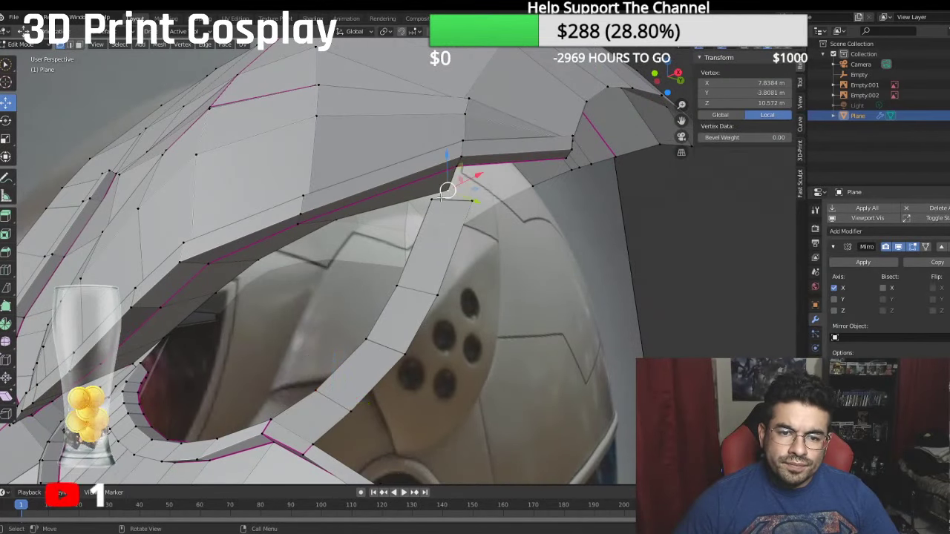
click(440, 195)
right_click(440, 195)
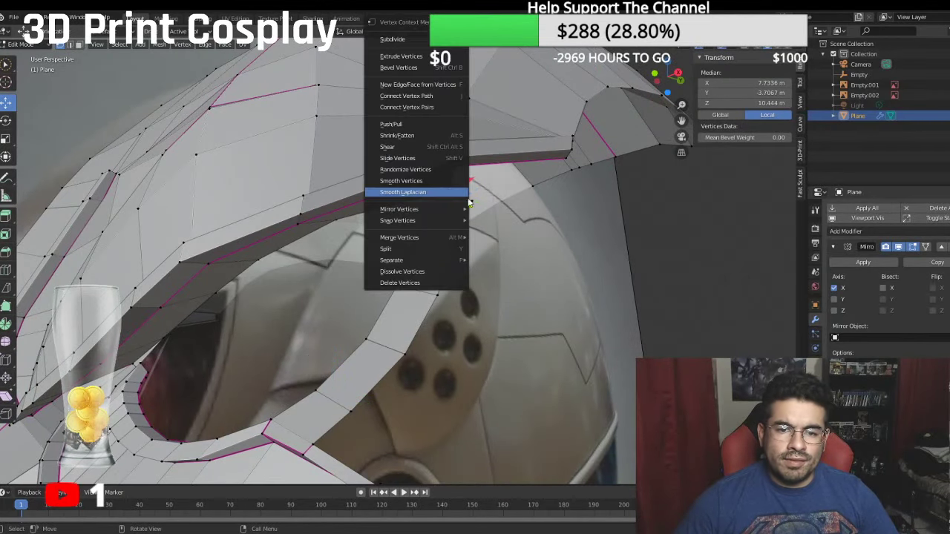
mouse_move(440, 239)
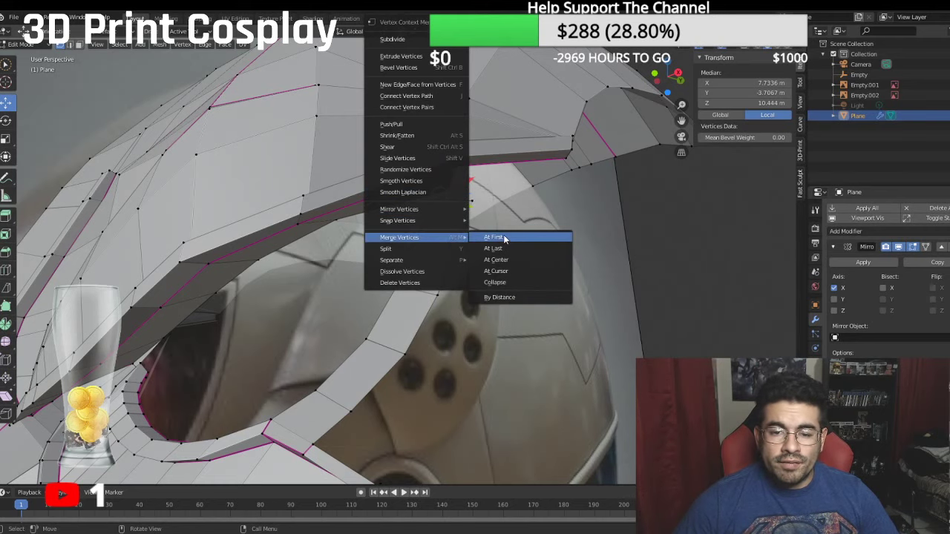
click(494, 237)
Step: Merge the strip's outer top corner into the brow's lower edge vertex above it, using At Last
middle_drag(490, 225, 406, 192)
key(KP_1)
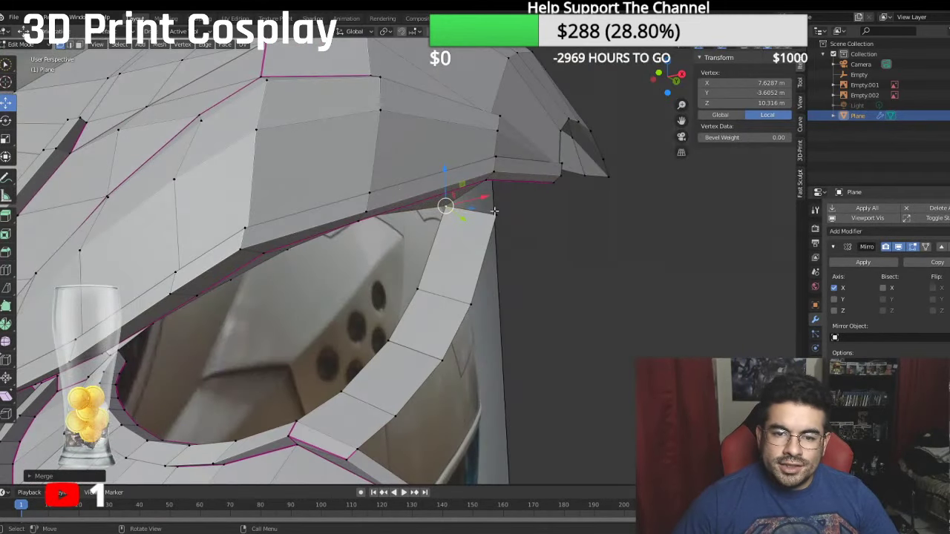
shift+click(490, 181)
key(ctrl+v)
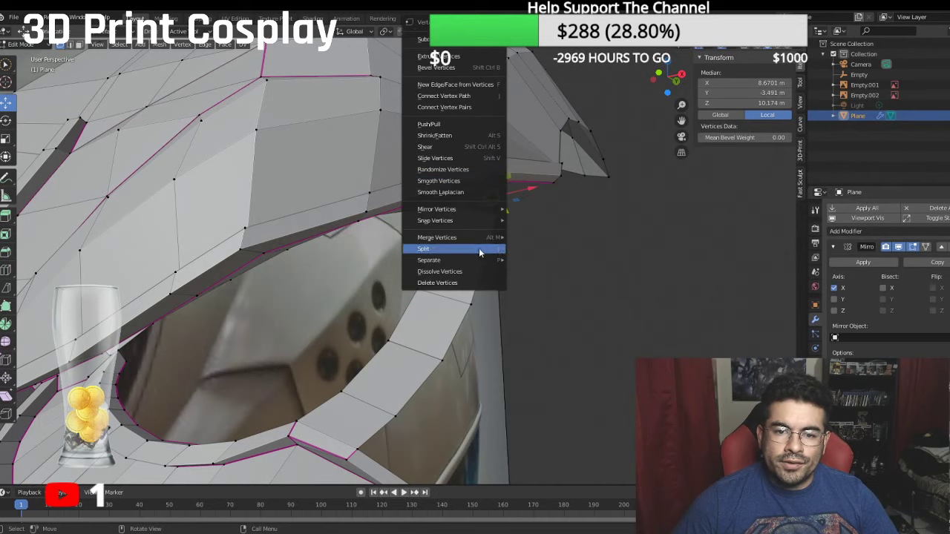
mouse_move(485, 237)
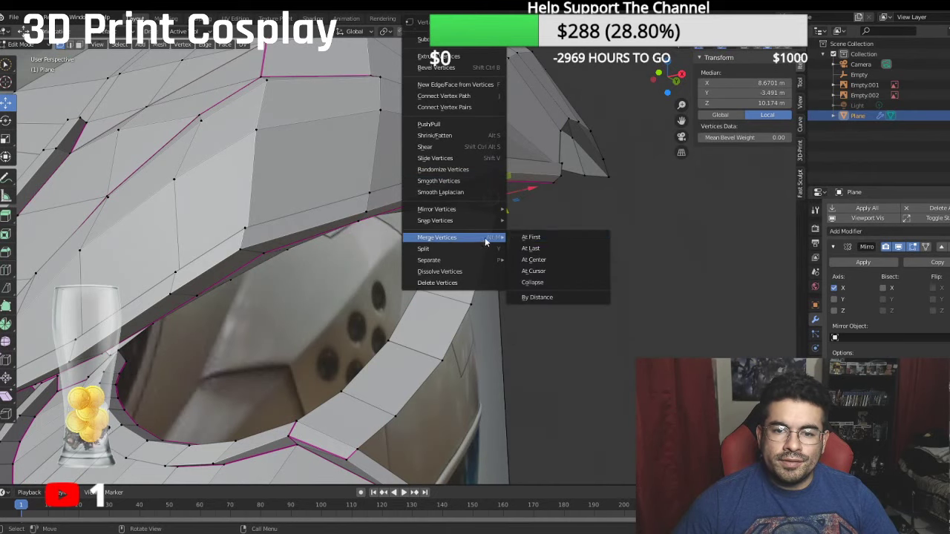
click(542, 249)
Step: Nudge the three vertices along the strip's inner edge slightly rearward, working from the upper one down to the cheek
middle_drag(479, 271, 385, 319)
click(385, 319)
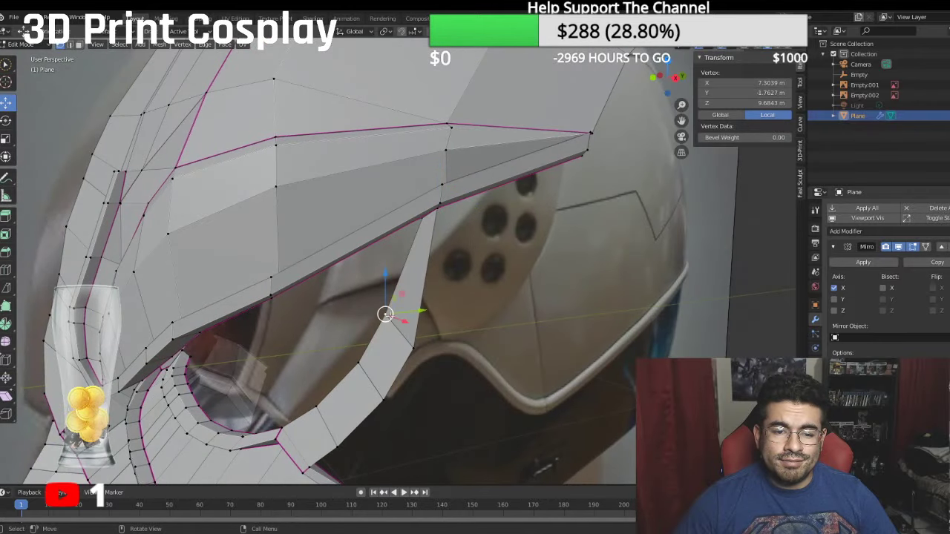
drag(427, 308, 440, 304)
click(356, 363)
drag(392, 360, 401, 357)
click(315, 406)
drag(348, 402, 356, 401)
middle_drag(356, 399, 329, 355)
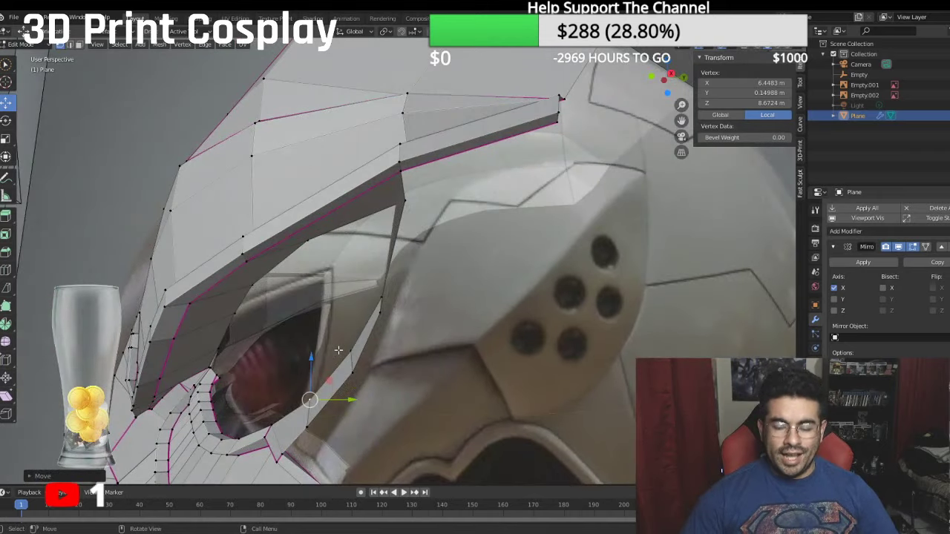
Step: Adjust the position of the strip's outer top vertex against the underside of the brow
key(KP_1)
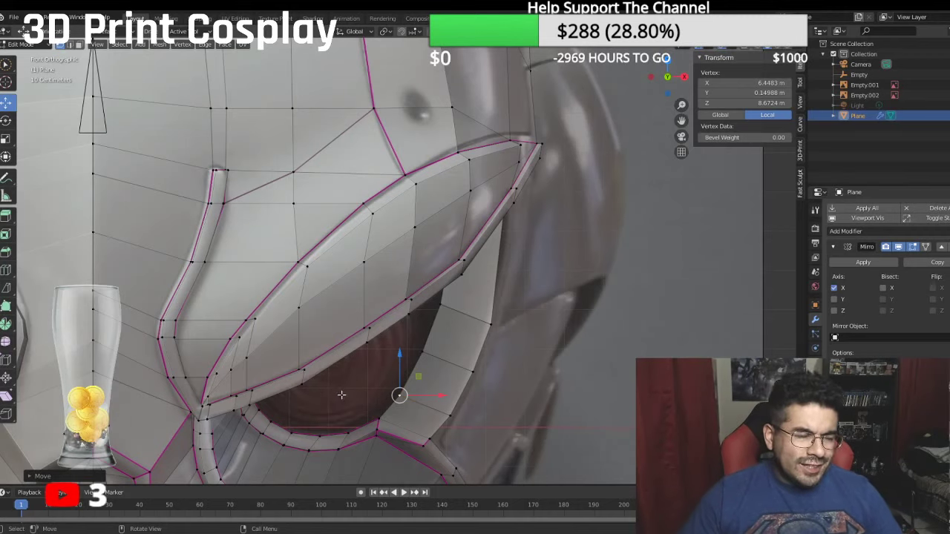
middle_drag(594, 303, 469, 214)
click(461, 208)
drag(469, 214, 478, 213)
Step: Shift the strip's lower vertices rearward along Y in side view to match the back curve of the eye opening
middle_drag(454, 174, 512, 215)
scroll(513, 216, up, 4)
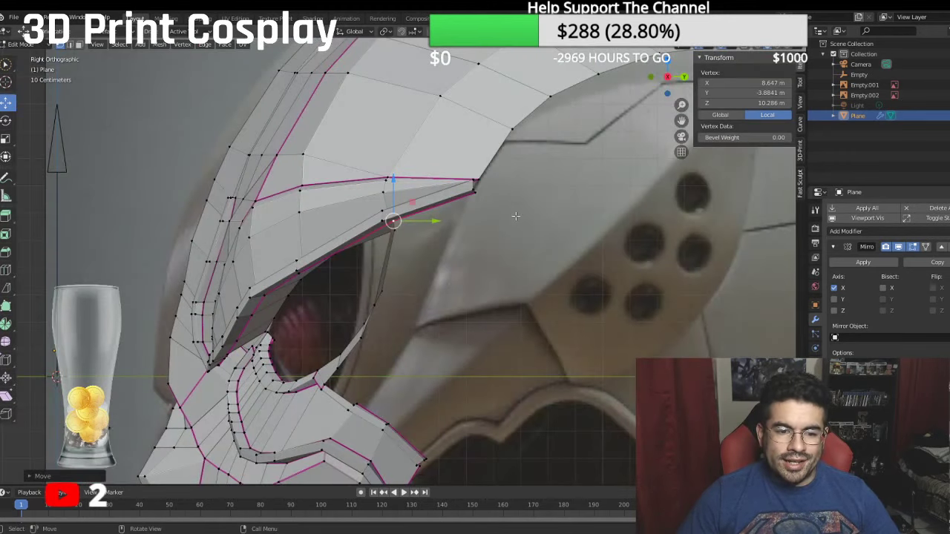
shift+middle_drag(344, 318, 345, 210)
click(294, 253)
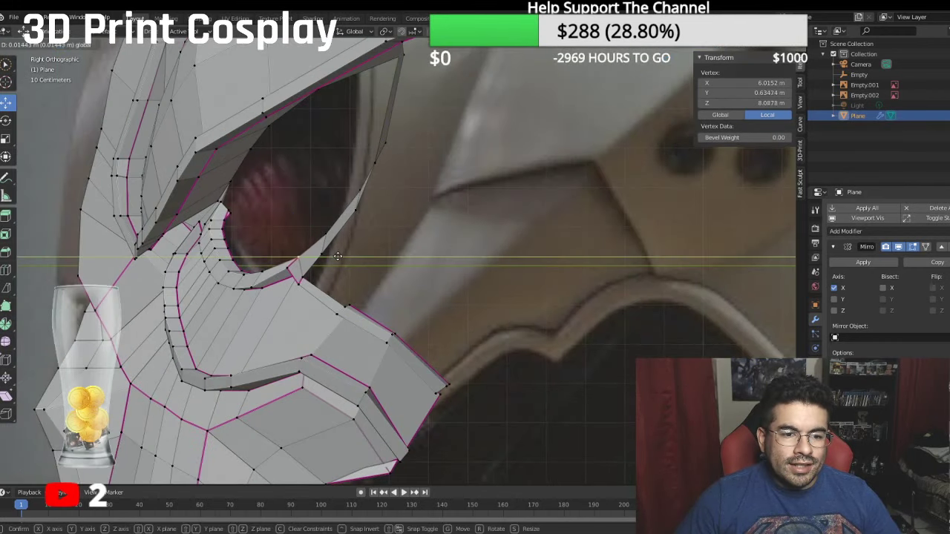
click(349, 210)
key(g)
key(y)
drag(376, 207, 375, 209)
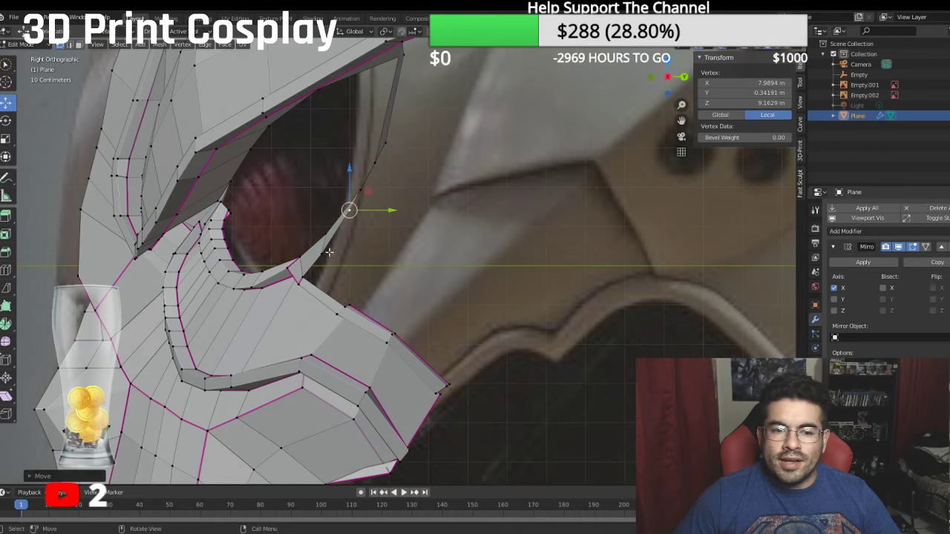
click(327, 253)
click(304, 275)
drag(304, 239, 312, 236)
drag(338, 274, 345, 274)
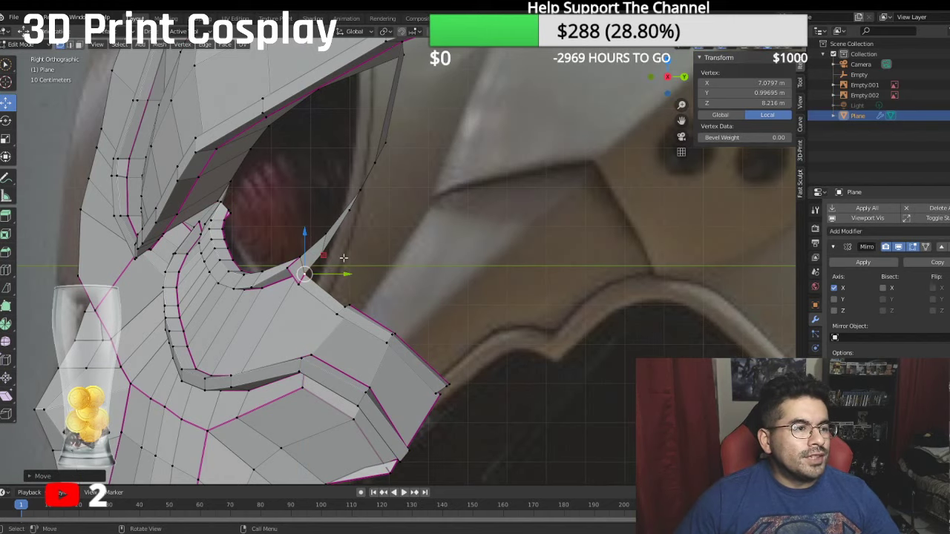
Step: Pull the three vertices on the strip's outer edge slightly inward along X to match the front reference
key(KP_1)
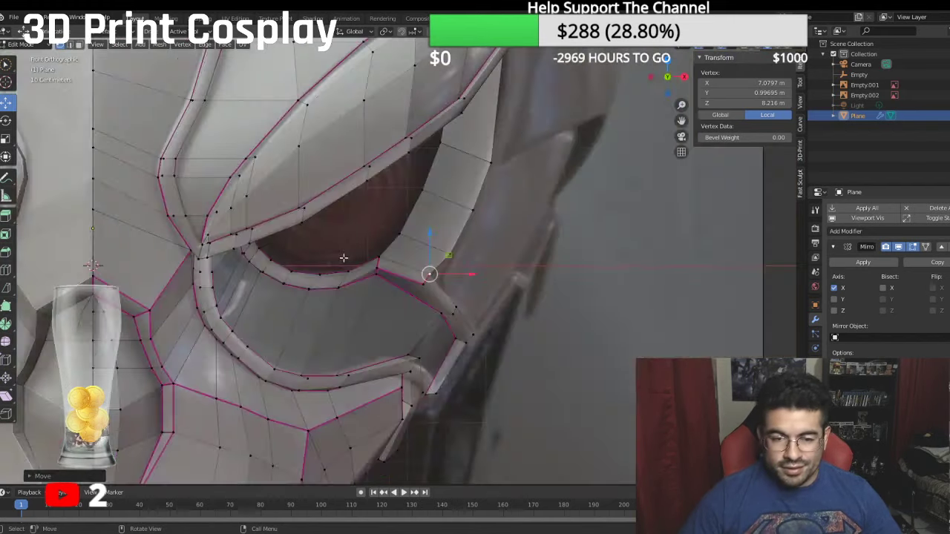
click(491, 155)
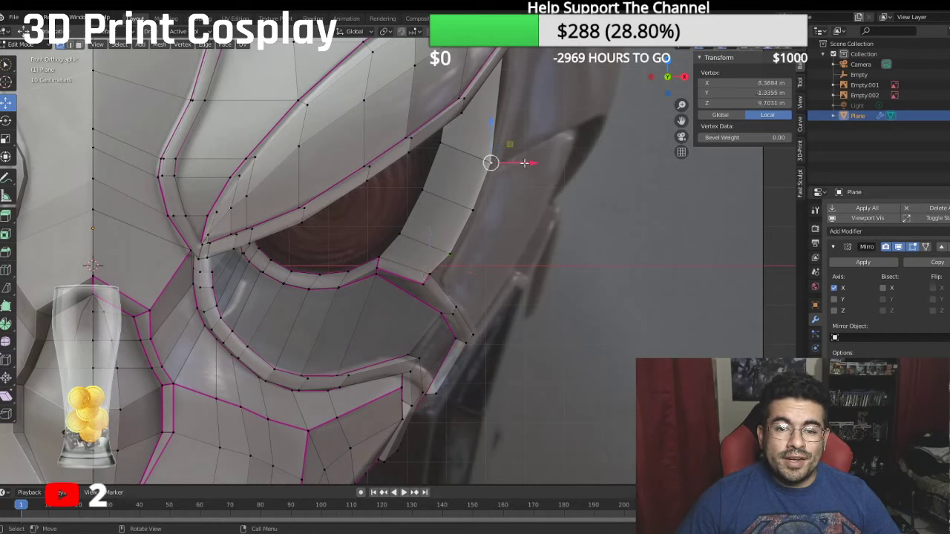
key(g)
right_click(523, 158)
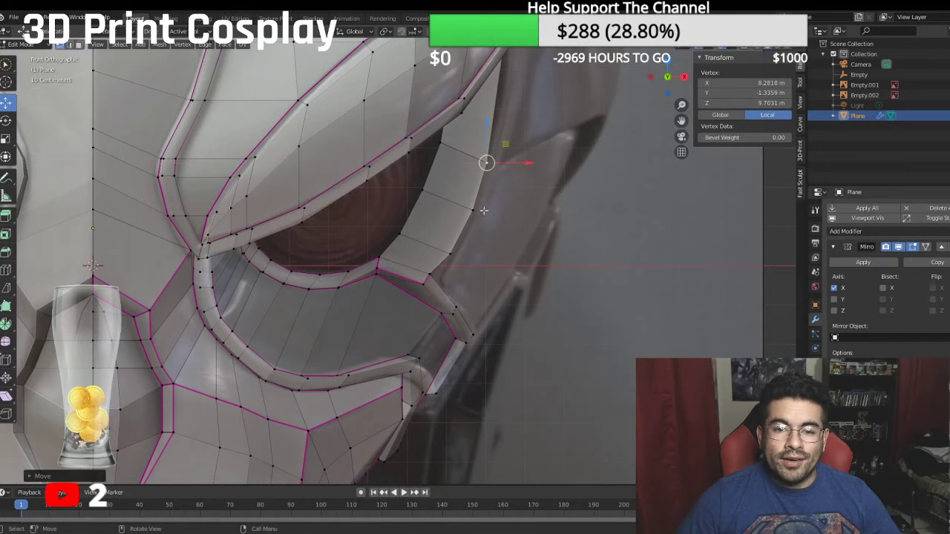
click(450, 253)
key(g)
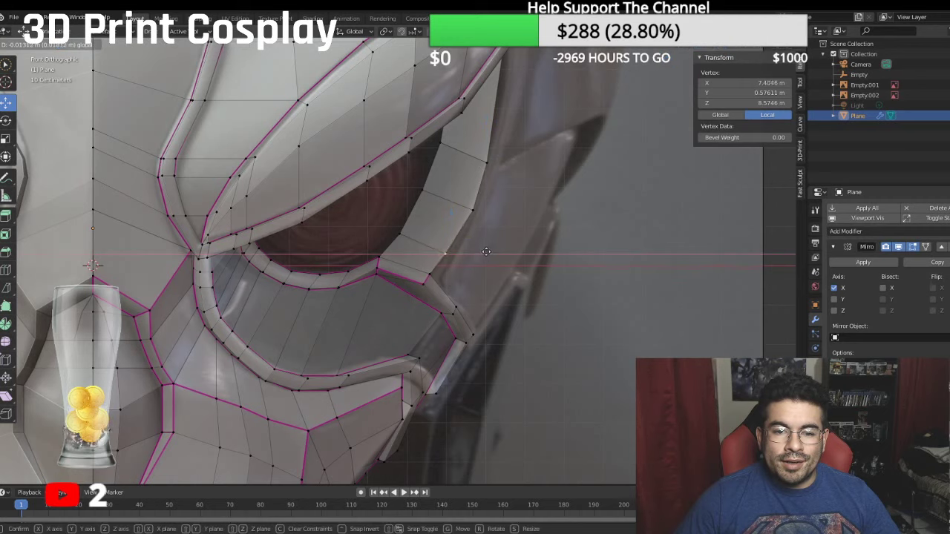
click(514, 213)
key(g)
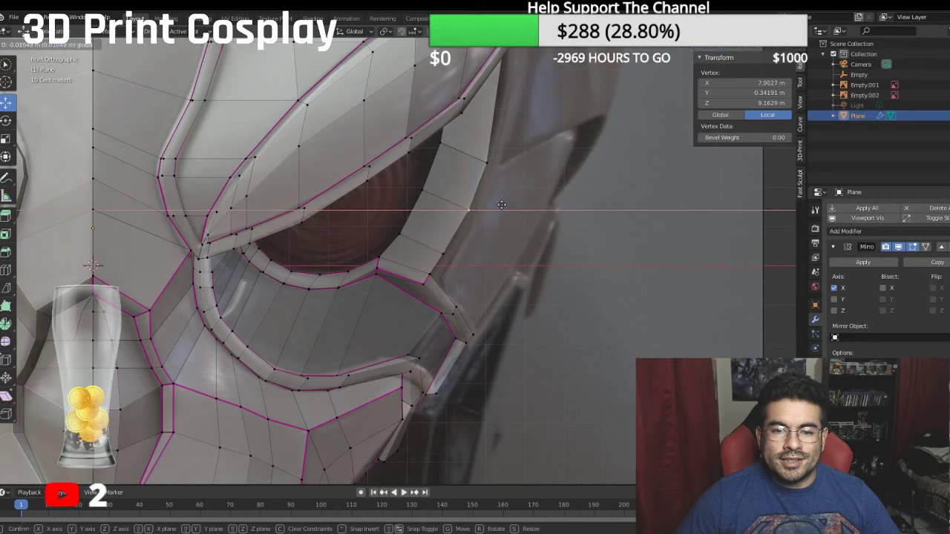
click(491, 207)
scroll(459, 201, down, 1)
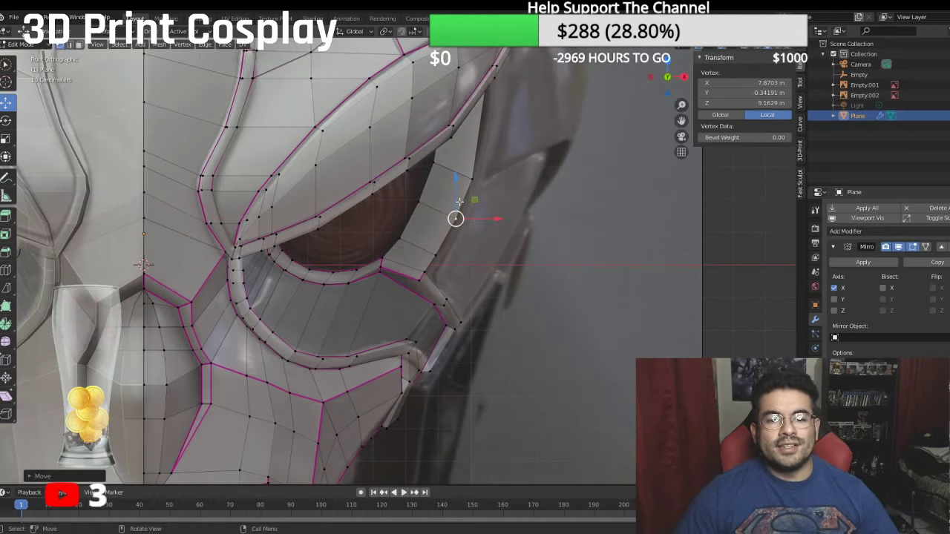
Step: Merge the vertex at the strip's top with the neighbouring vertex on the brow's lower edge, using At Last
middle_drag(454, 207, 423, 116)
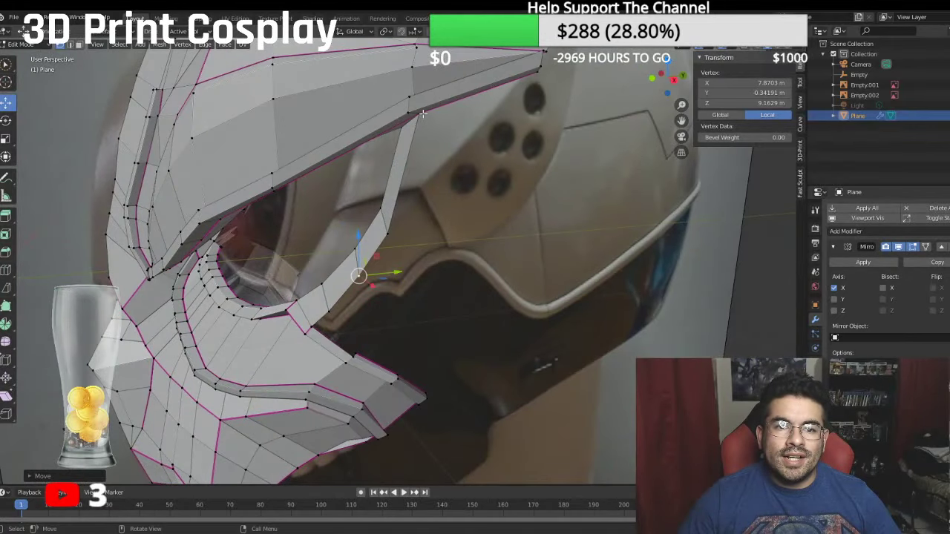
shift+click(414, 112)
right_click(417, 117)
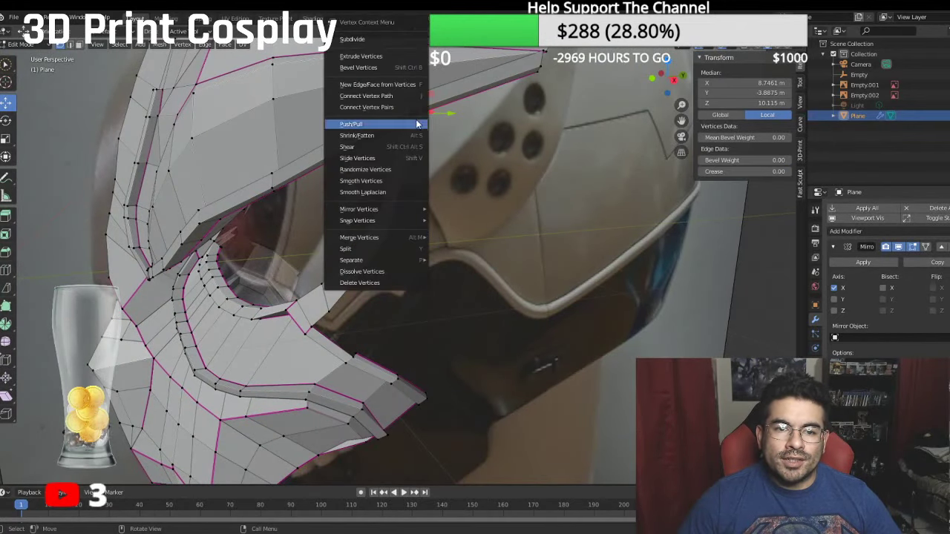
mouse_move(374, 243)
click(454, 248)
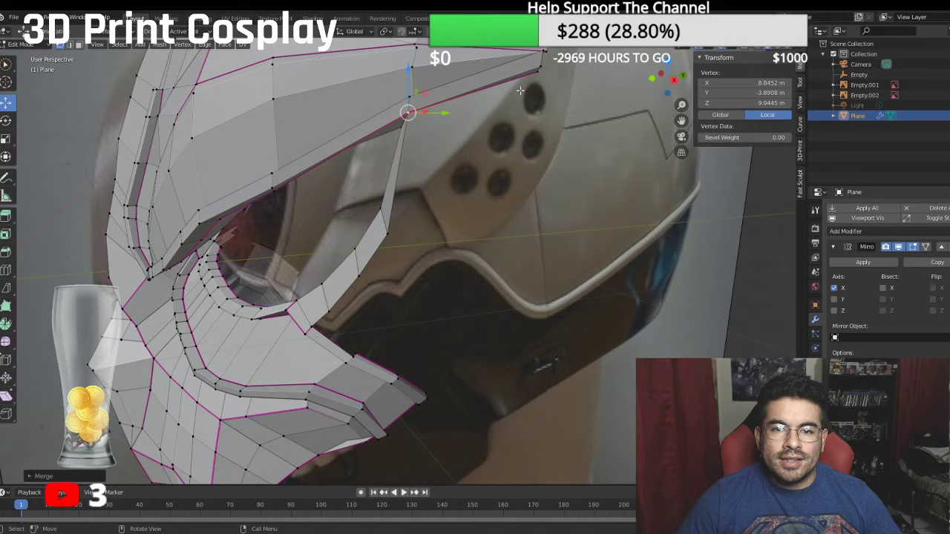
Step: Merge the two close vertices at the brow's rear tip at the last selected one
shift+click(539, 75)
right_click(540, 74)
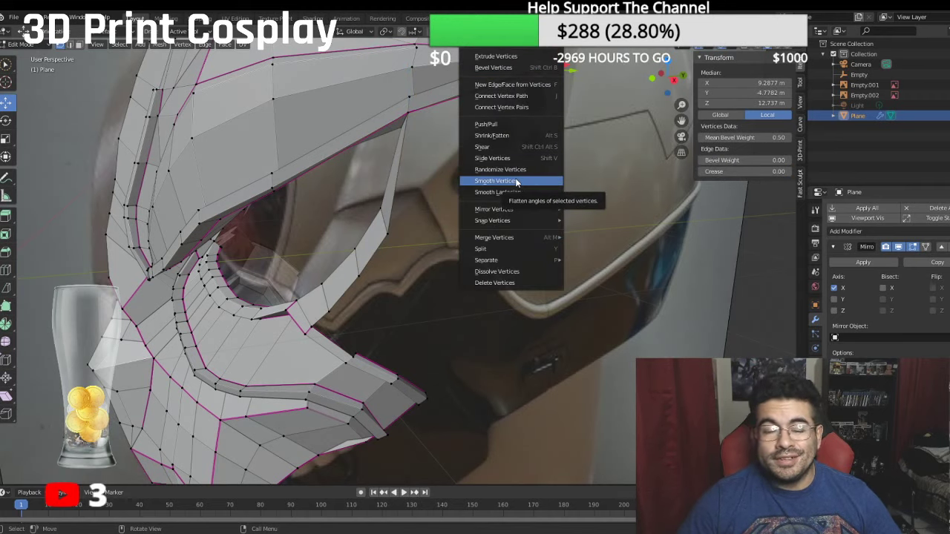
mouse_move(512, 237)
click(598, 246)
Step: Move the two uppermost inner-edge vertices of the strip forward to line up with the eye opening's back border in side view
middle_drag(484, 166, 536, 128)
key(KP_3)
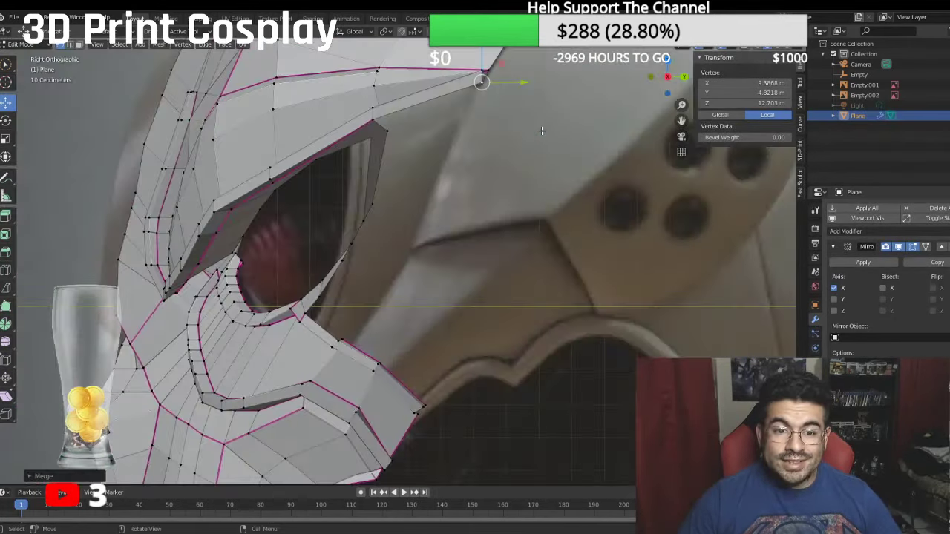
click(386, 131)
middle_drag(388, 133, 403, 137)
drag(432, 123, 413, 126)
click(380, 197)
drag(411, 202, 402, 201)
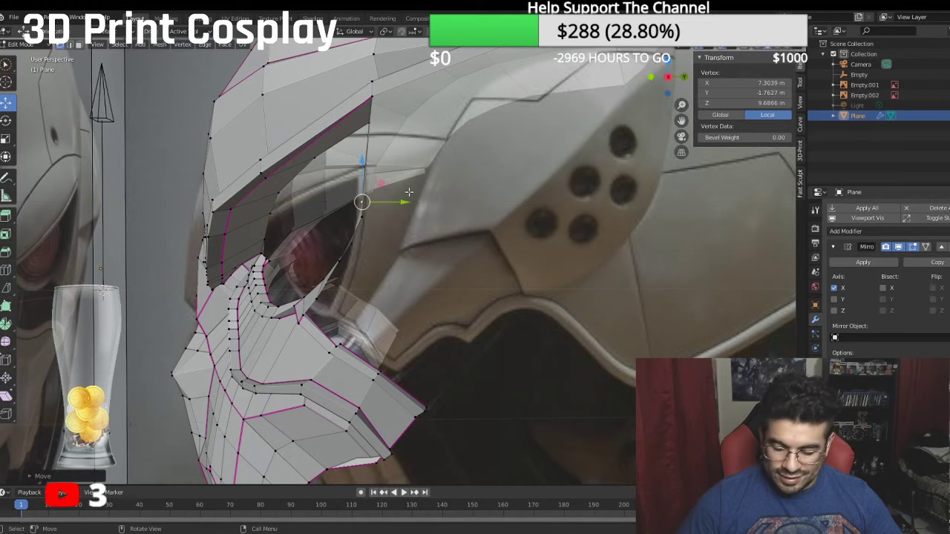
key(KP_3)
click(358, 219)
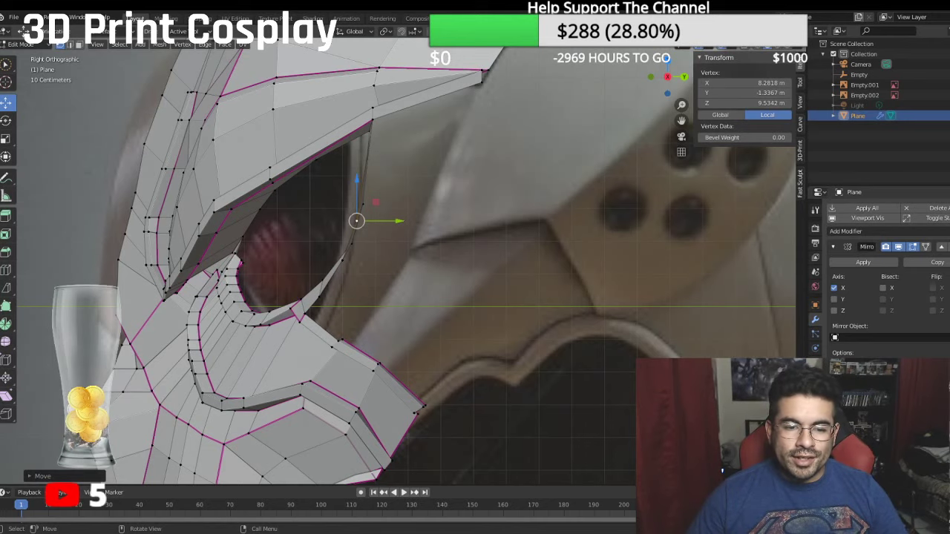
click(320, 298)
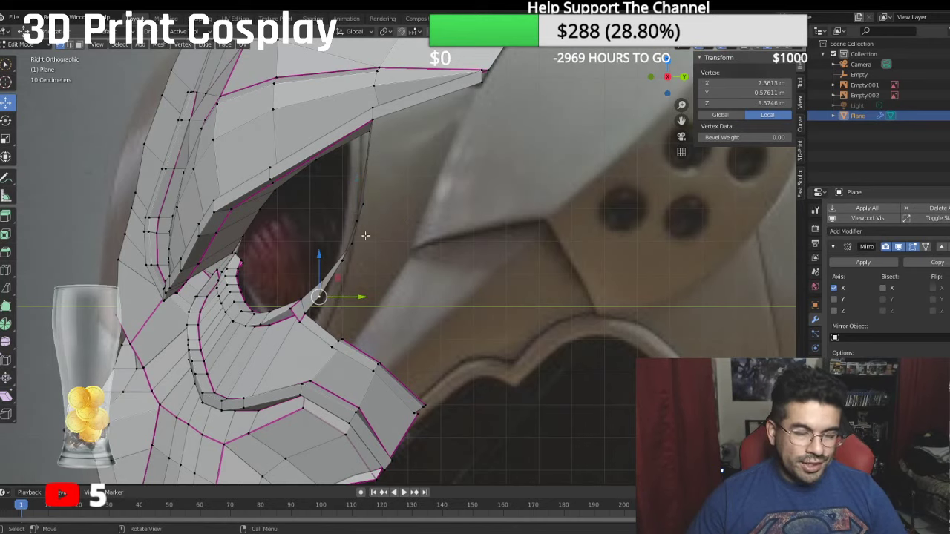
Step: Slide the strip's three cross edges upward along its length to space its segments more evenly
middle_drag(369, 204, 425, 201)
click(420, 204)
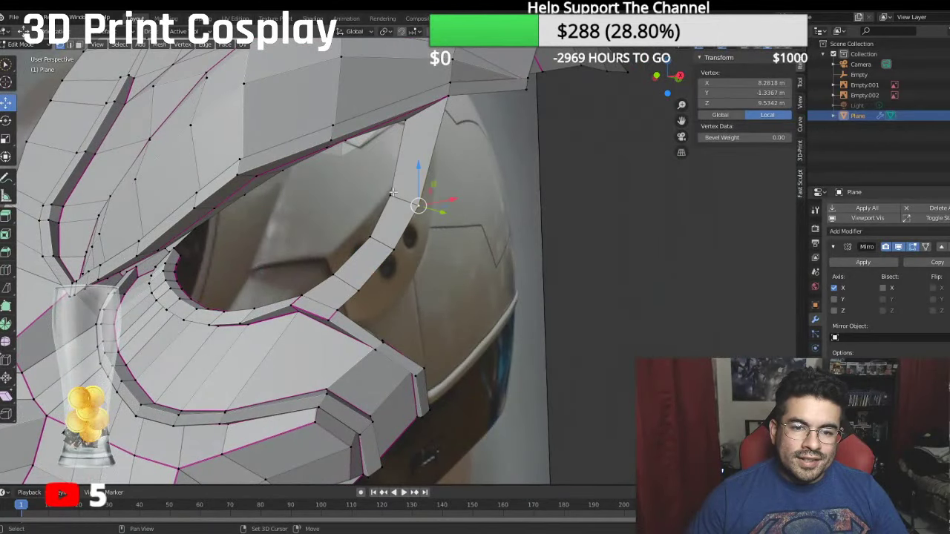
shift+click(393, 195)
drag(405, 199, 414, 170)
click(370, 236)
shift+click(390, 250)
drag(381, 242, 390, 226)
click(335, 275)
shift+click(361, 290)
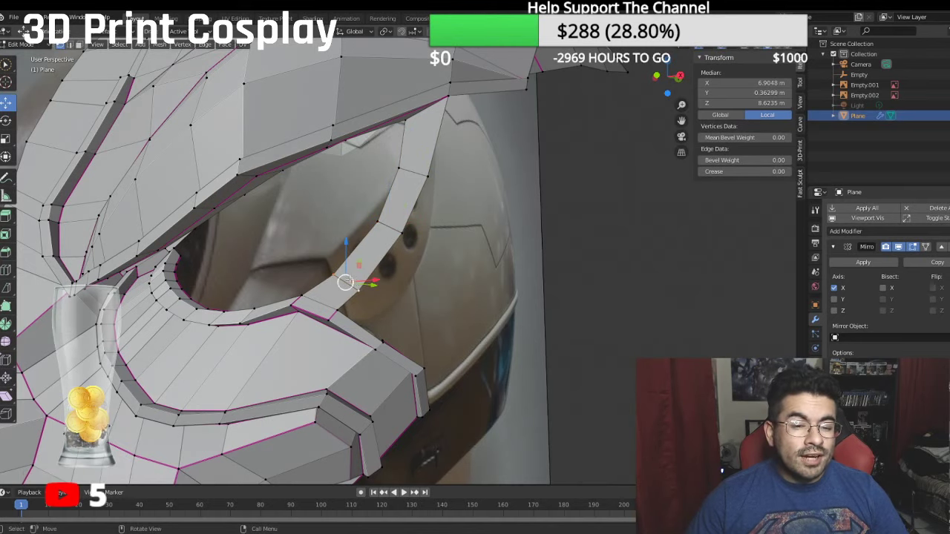
drag(351, 281, 363, 268)
key(KP_3)
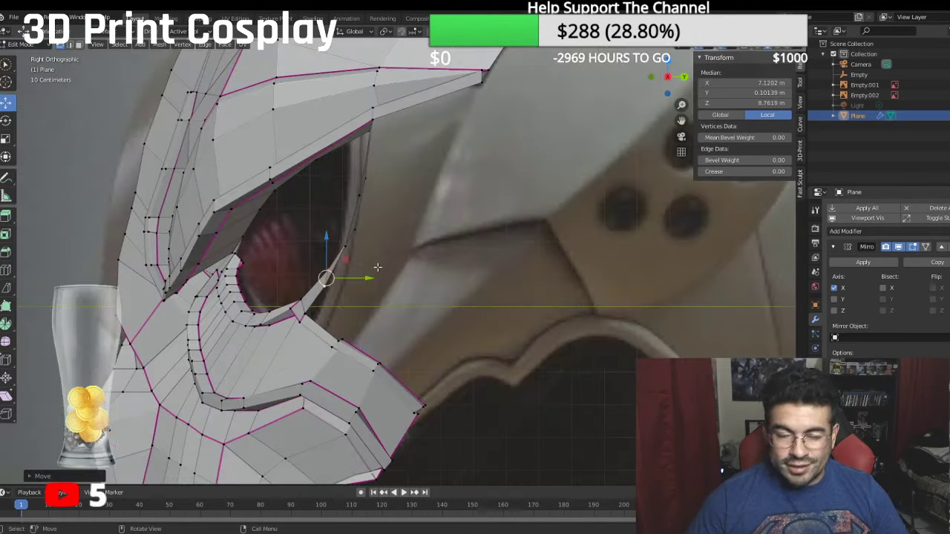
Step: Clear the selection and compare the whole model with the front and side references
ctrl+click(359, 194)
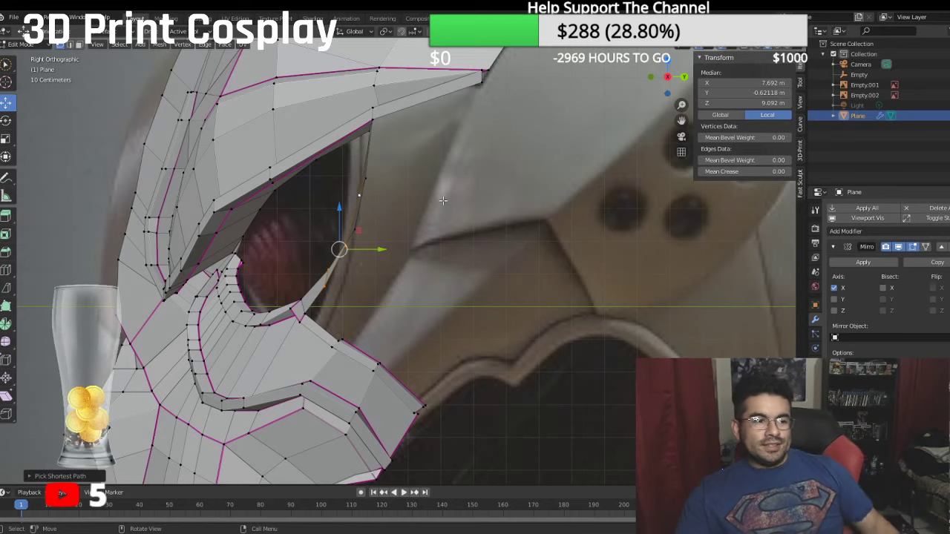
scroll(442, 201, down, 6)
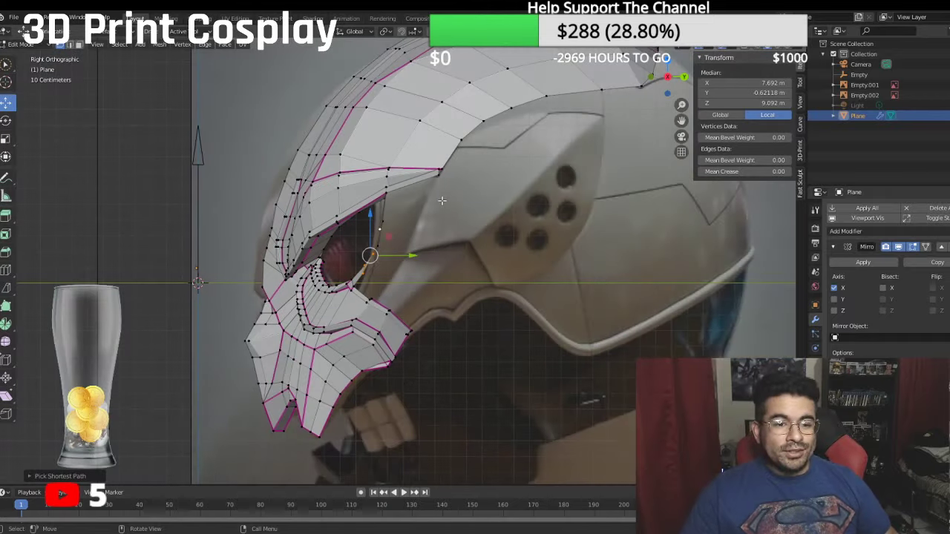
key(KP_1)
scroll(441, 200, down, 1)
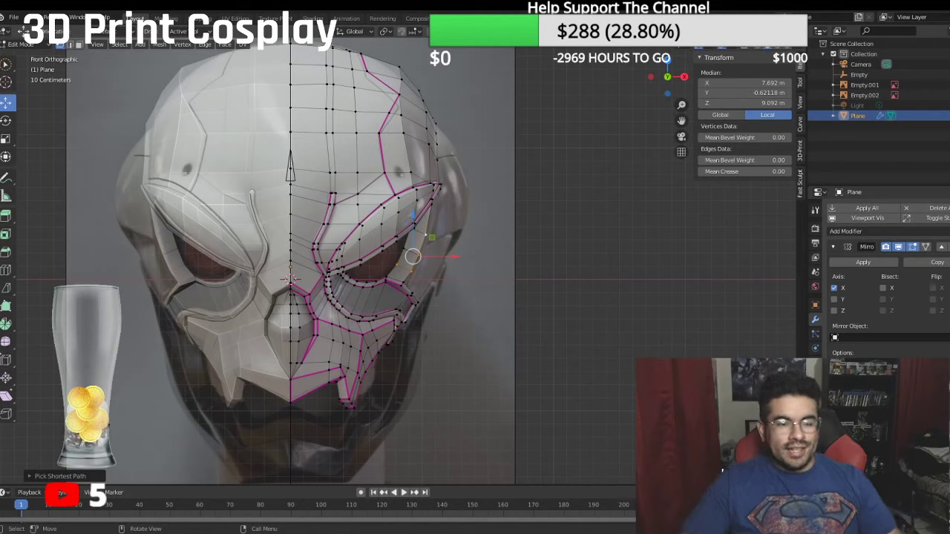
scroll(412, 262, down, 2)
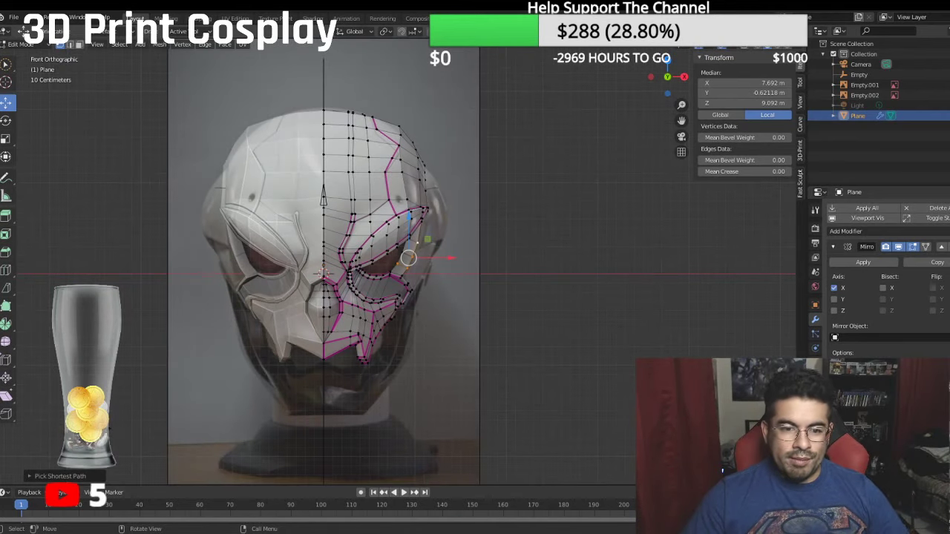
click(596, 270)
key(KP_3)
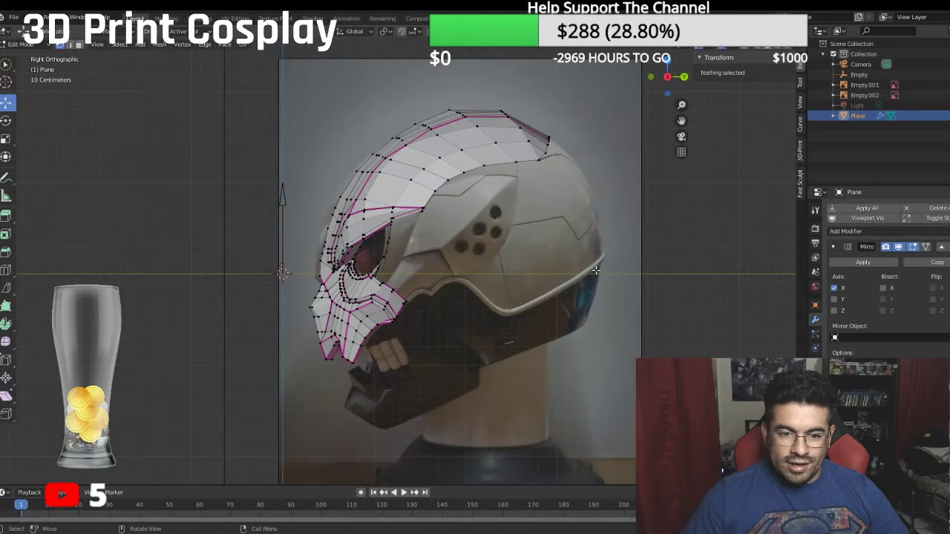
Step: Extrude the strip's outer edge path between the cheek and brow backward, away from the eye opening, to create two new faces
scroll(329, 307, up, 5)
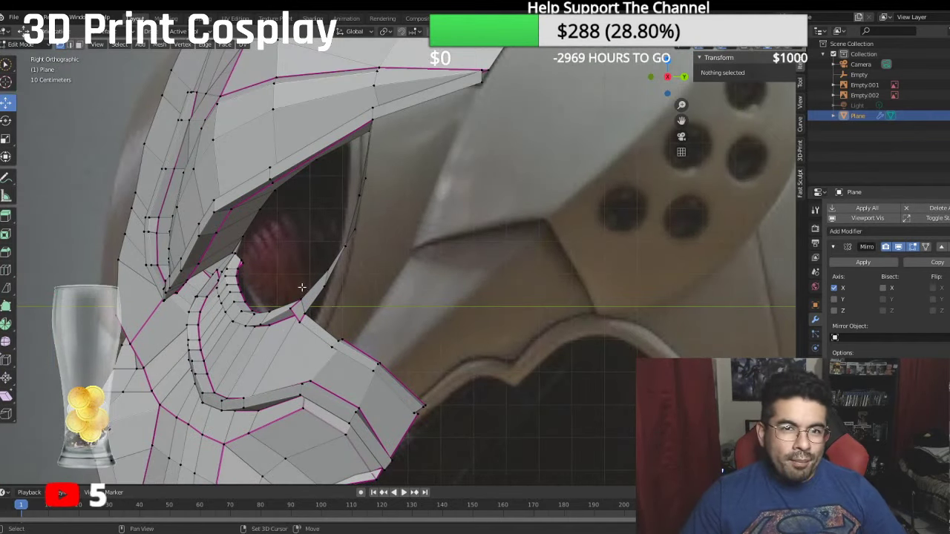
middle_drag(381, 293, 386, 255)
click(379, 253)
ctrl+click(328, 352)
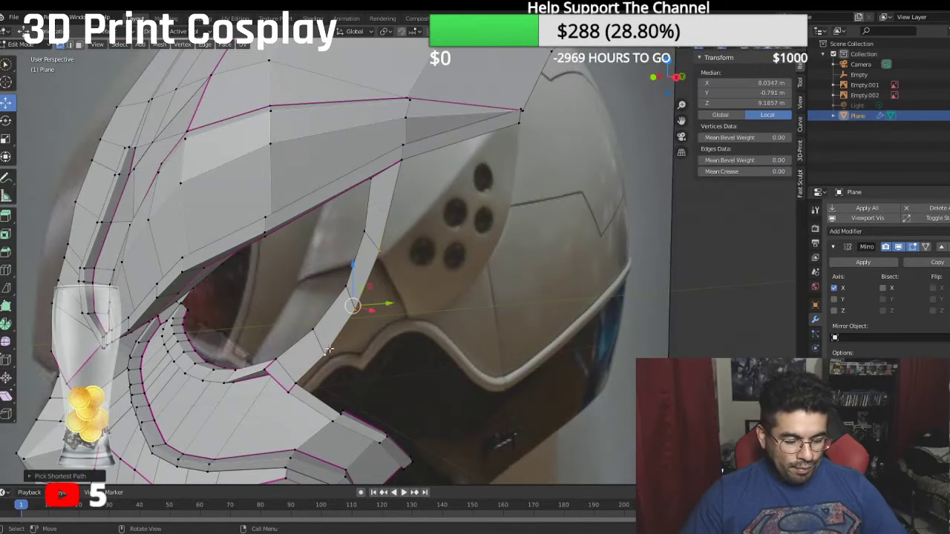
key(g)
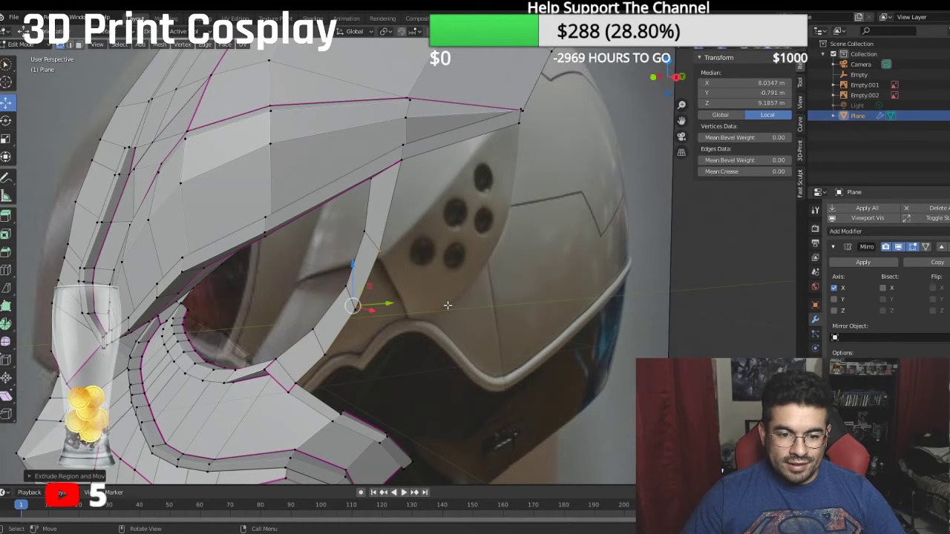
click(471, 310)
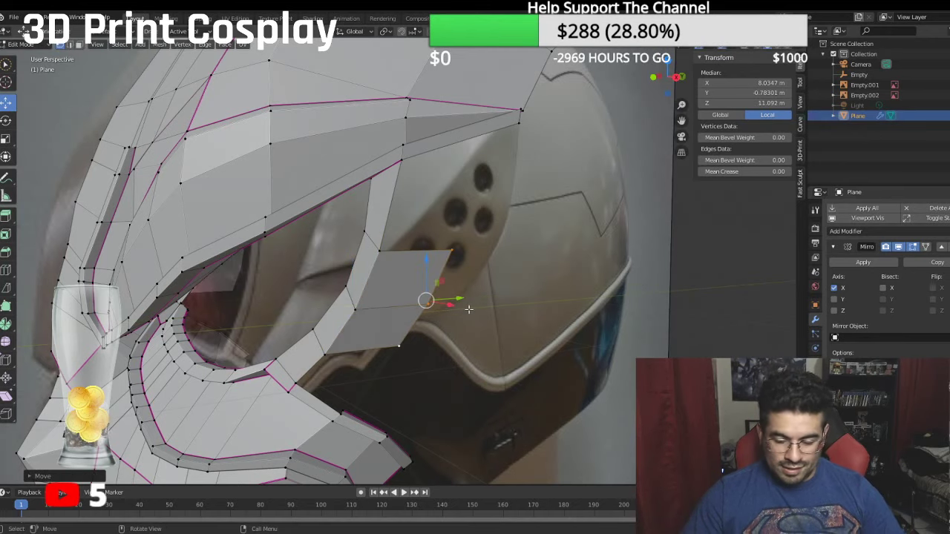
Step: Fill the gap between the extruded faces' lower end and the cheek's upper edge with a new face
key(KP_3)
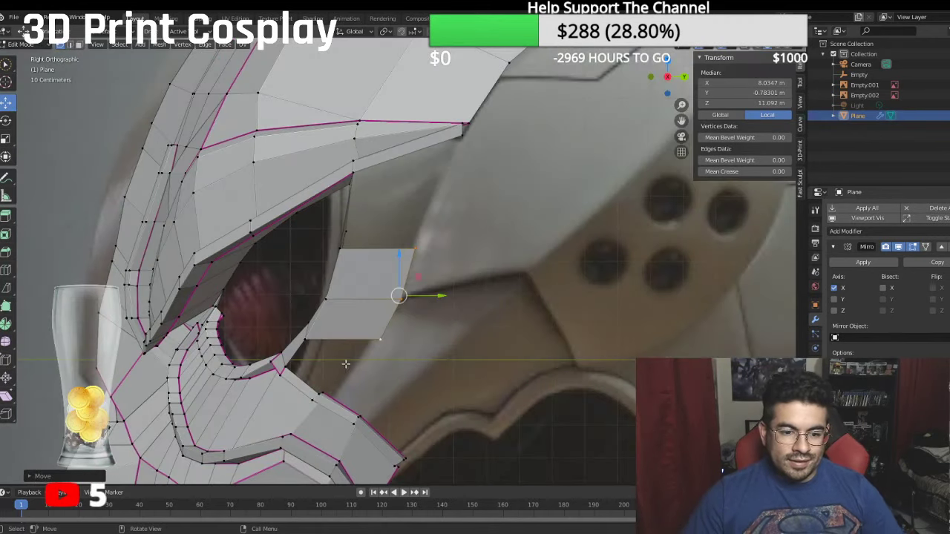
click(378, 339)
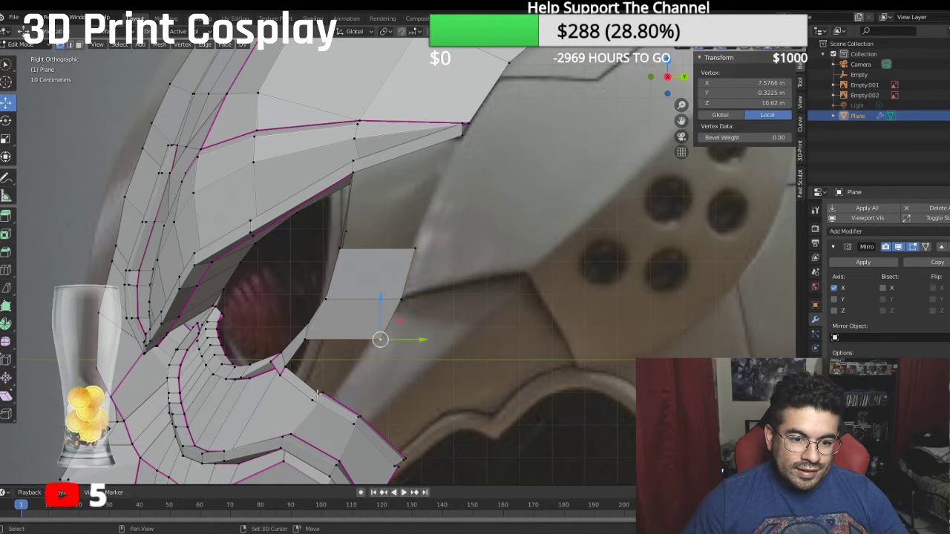
shift+click(285, 369)
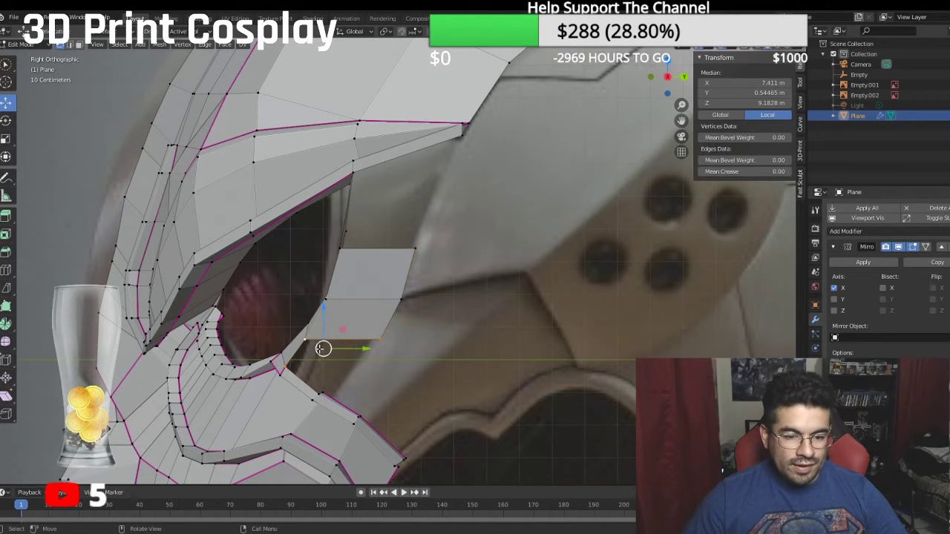
key(f)
key(ctrl+z)
shift+click(319, 394)
key(f)
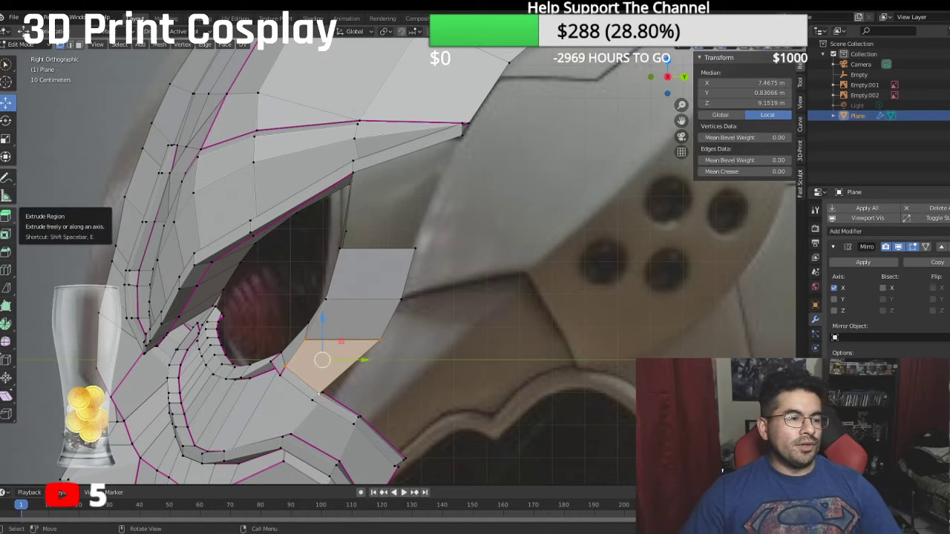
Step: Fill the gap between the extruded faces' upper edge and the underside of the brow's rear tip with a face
click(340, 249)
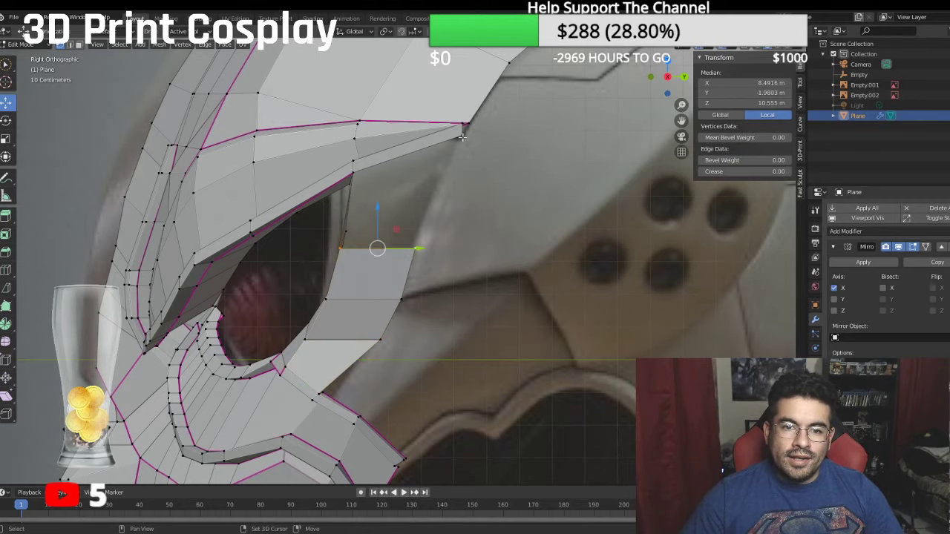
shift+click(362, 170)
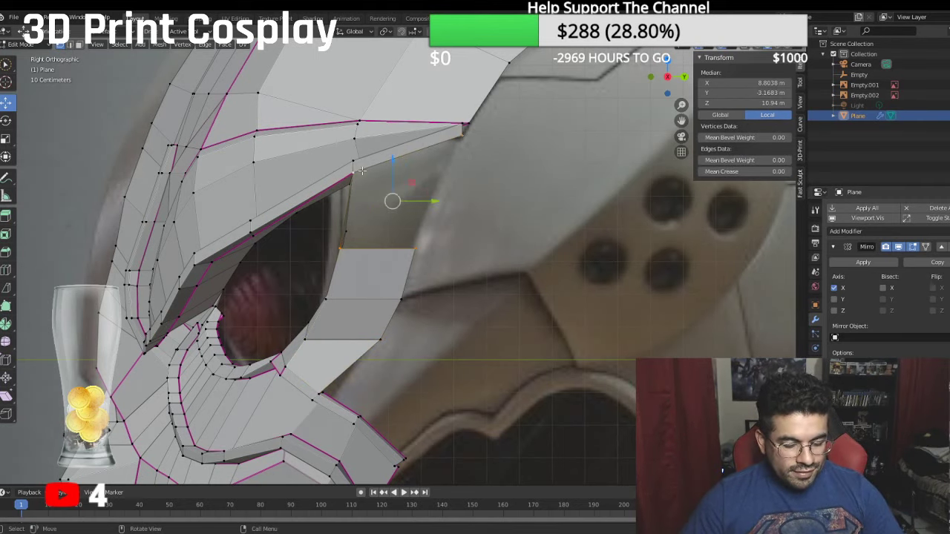
key(f)
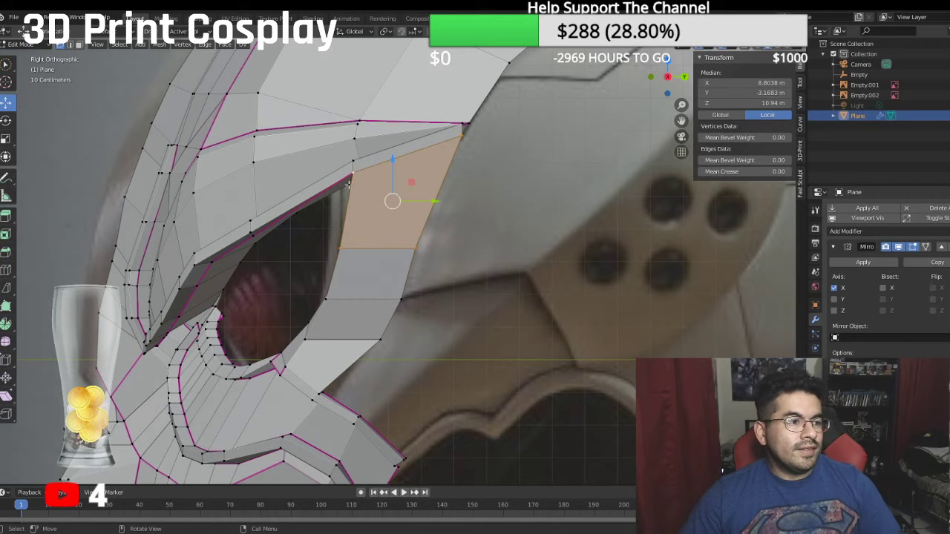
Step: Move the lowest outer vertex of the new faces outward along X to about 7.98 m in front view
middle_drag(343, 191, 426, 371)
click(418, 353)
scroll(419, 351, up, 3)
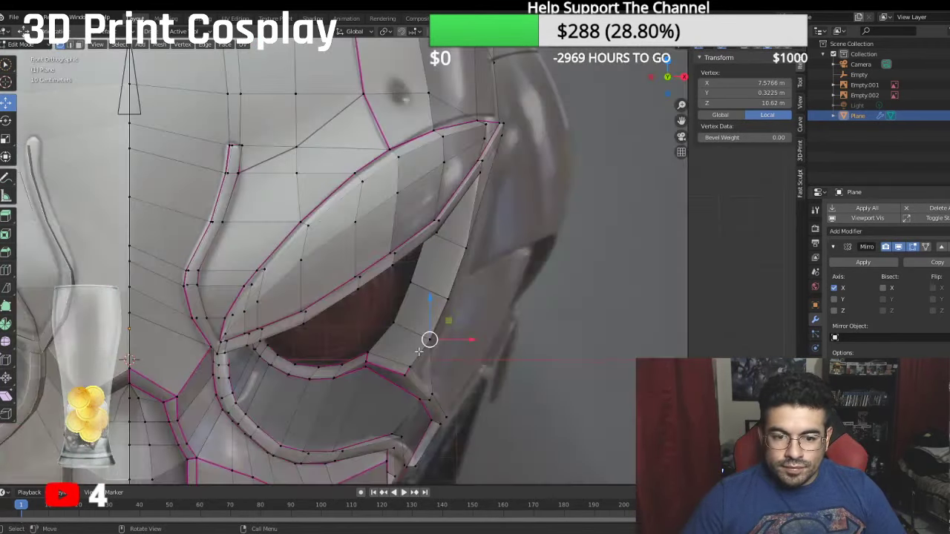
scroll(423, 348, up, 1)
key(g)
key(x)
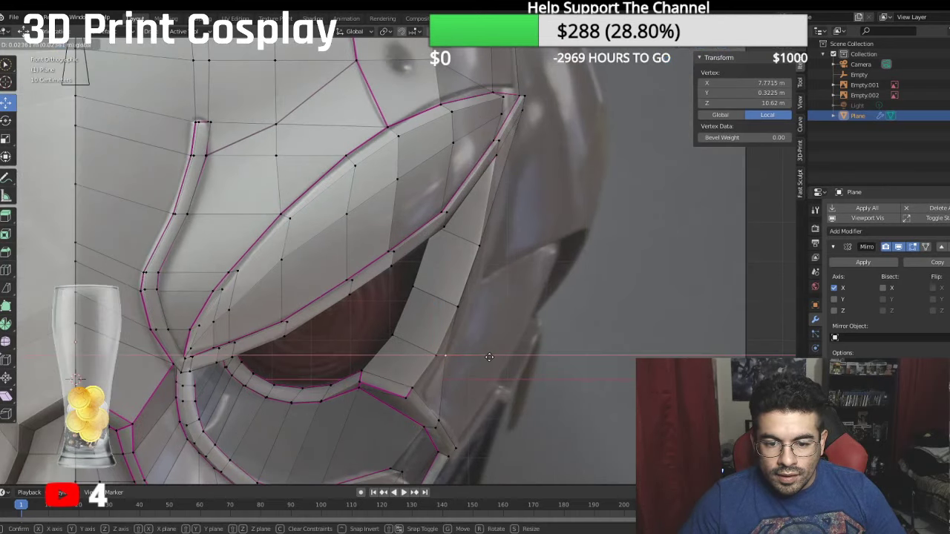
click(493, 356)
Step: Move the middle and upper outer vertices outward to fit the front reference, and shift the lowest one to about X 8.29 m
middle_drag(489, 311, 472, 306)
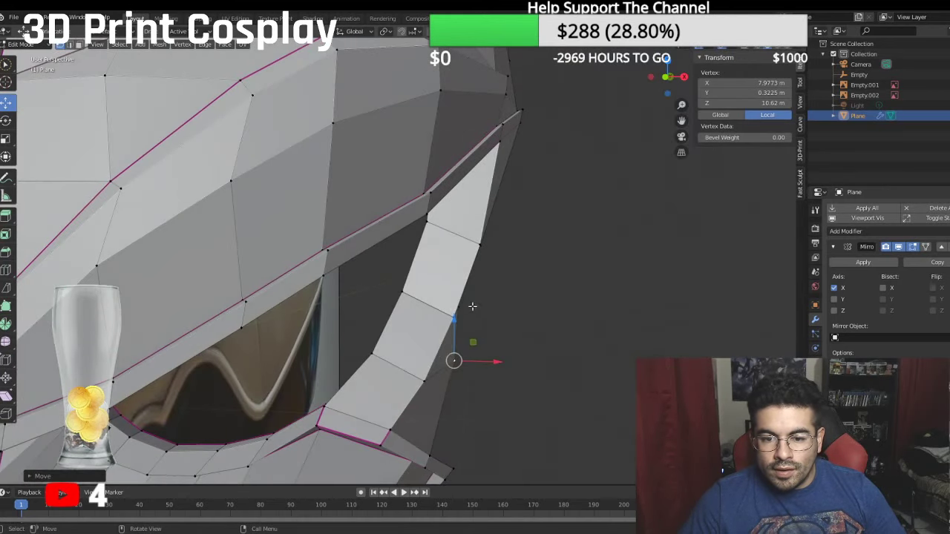
click(463, 306)
drag(500, 308, 525, 306)
click(490, 247)
middle_drag(493, 250, 473, 254)
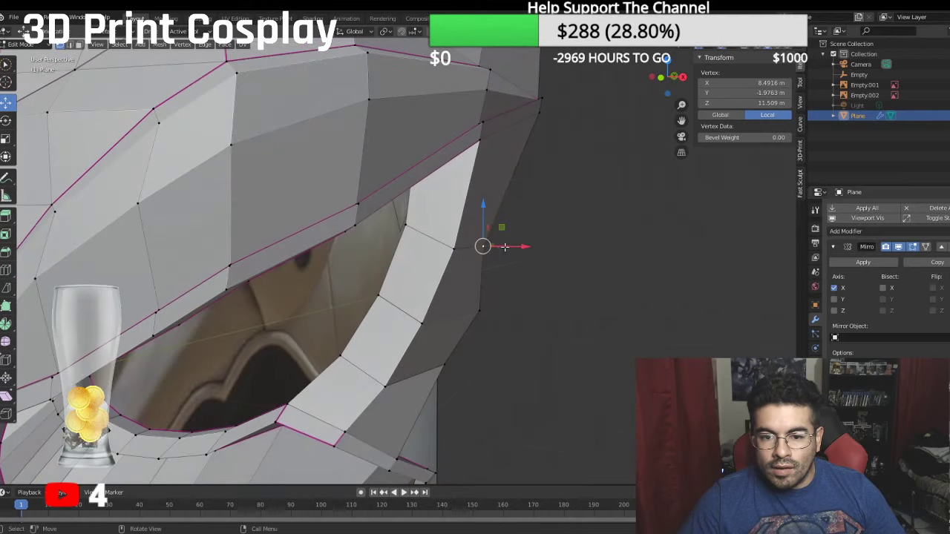
mouse_move(505, 246)
mouse_down()
mouse_move(535, 244)
mouse_move(502, 244)
mouse_up()
key(KP_1)
click(483, 306)
drag(518, 306, 516, 357)
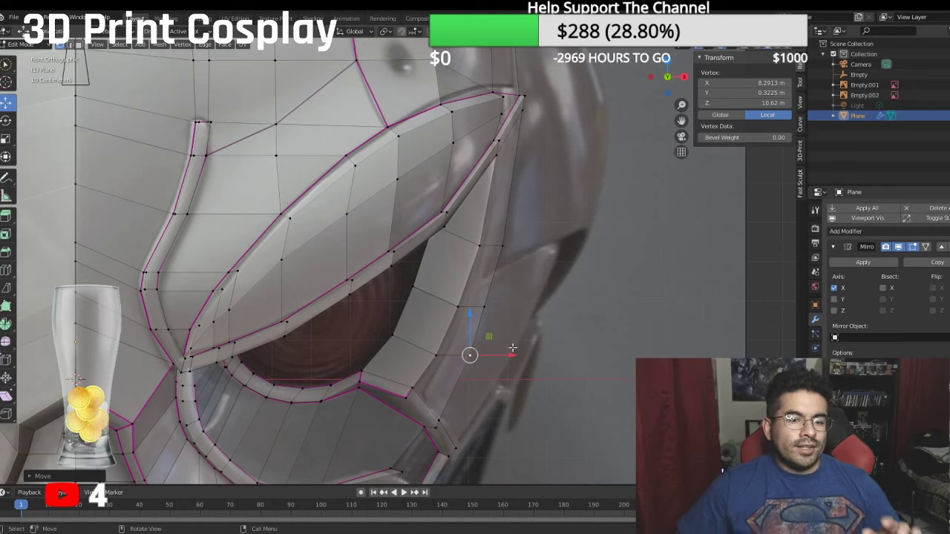
Step: Save the helmet file SKULLMAN.blend
scroll(511, 348, down, 5)
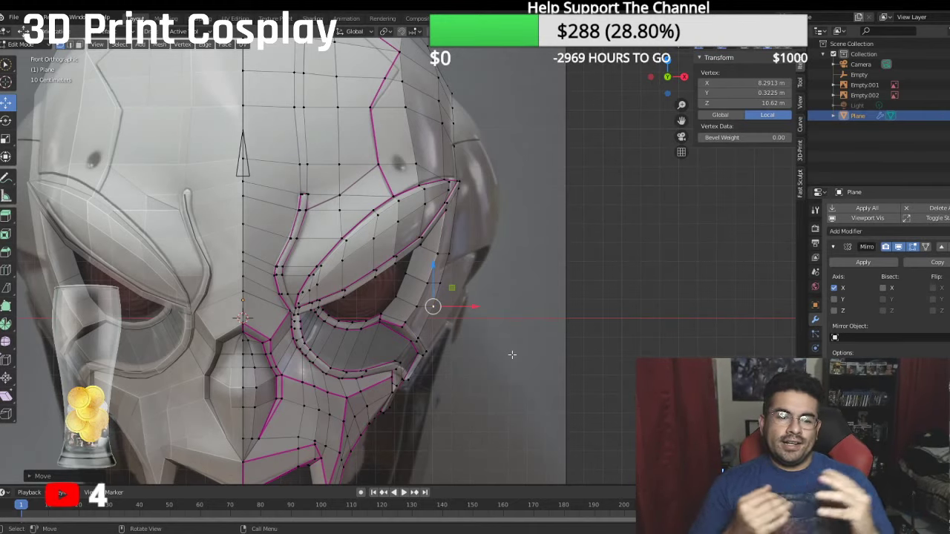
key(ctrl)
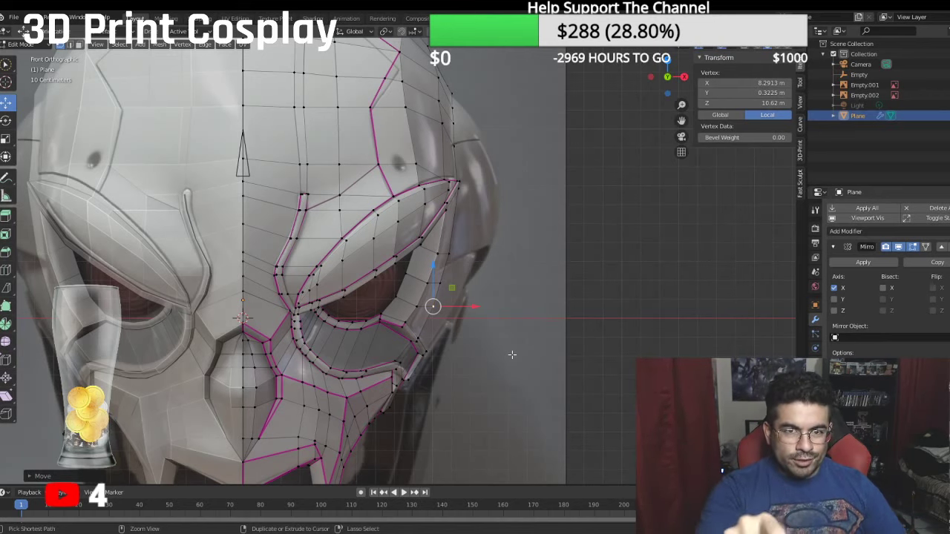
key(ctrl+s)
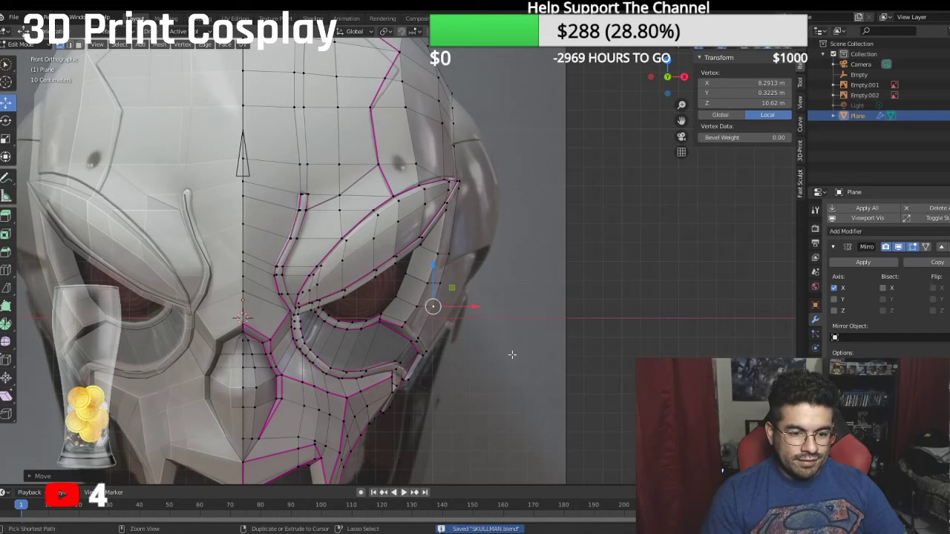
Step: Open the sculpted head file and examine the head's proportions from the side and front
click(14, 17)
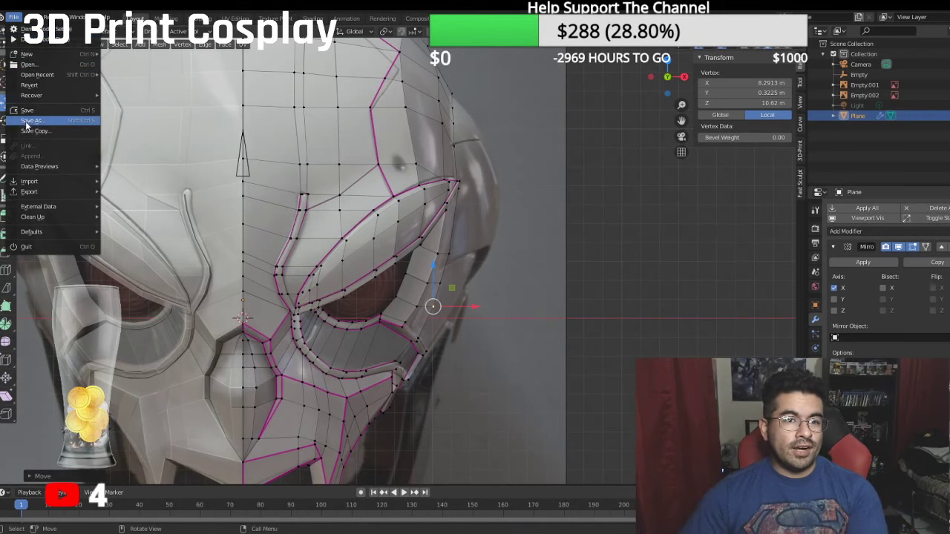
mouse_move(60, 74)
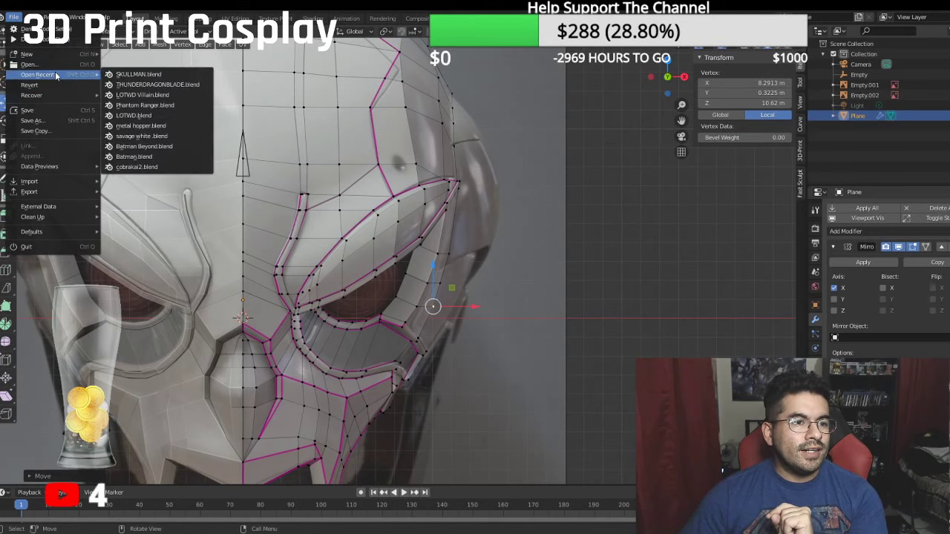
click(59, 63)
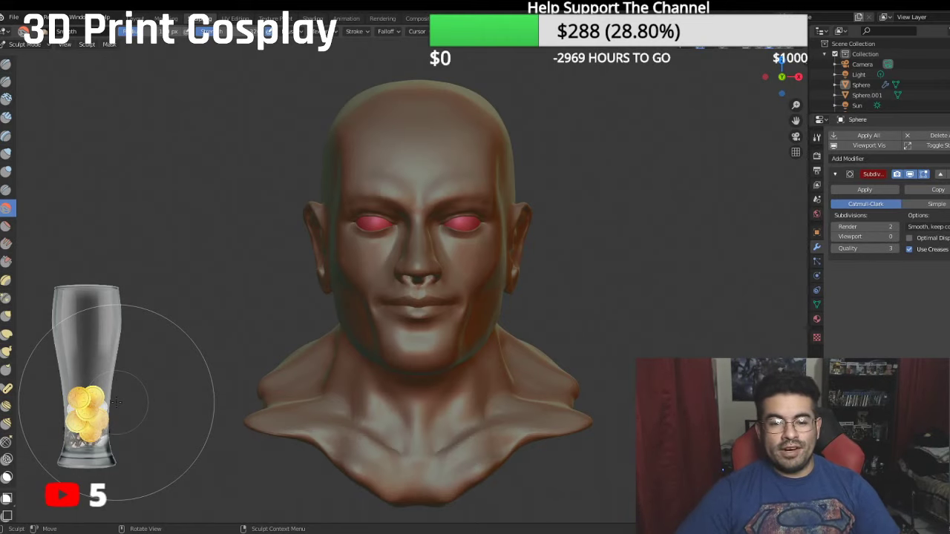
key(KP_3)
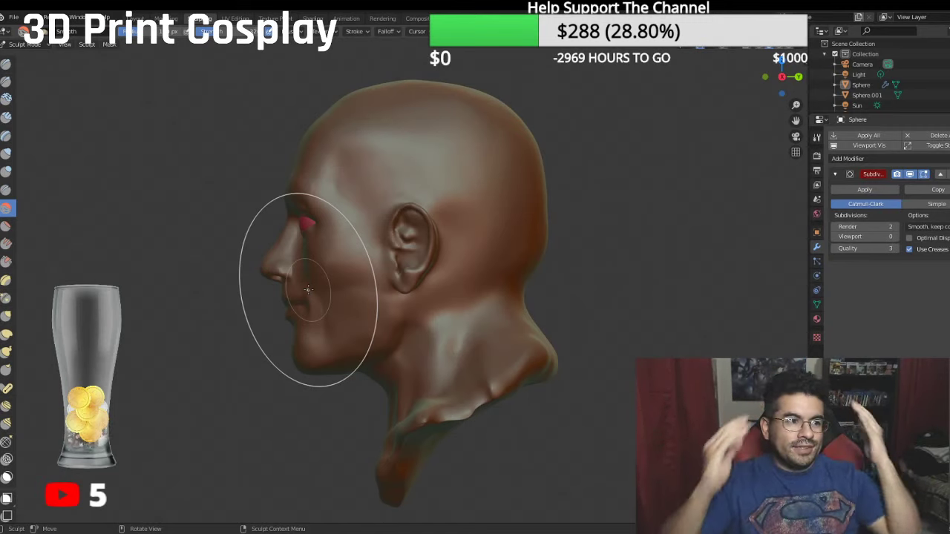
key(KP_1)
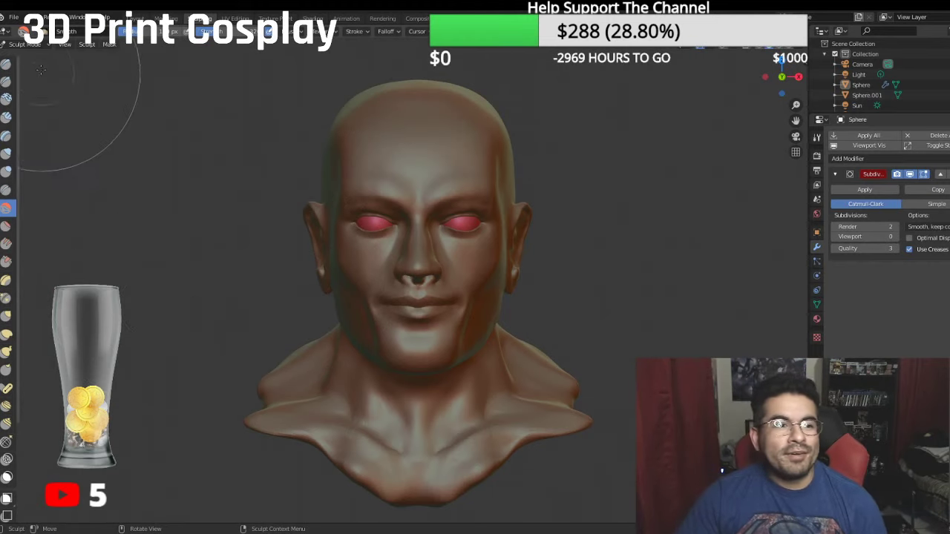
Step: Reopen the recent file SKULLMAN.blend
click(14, 17)
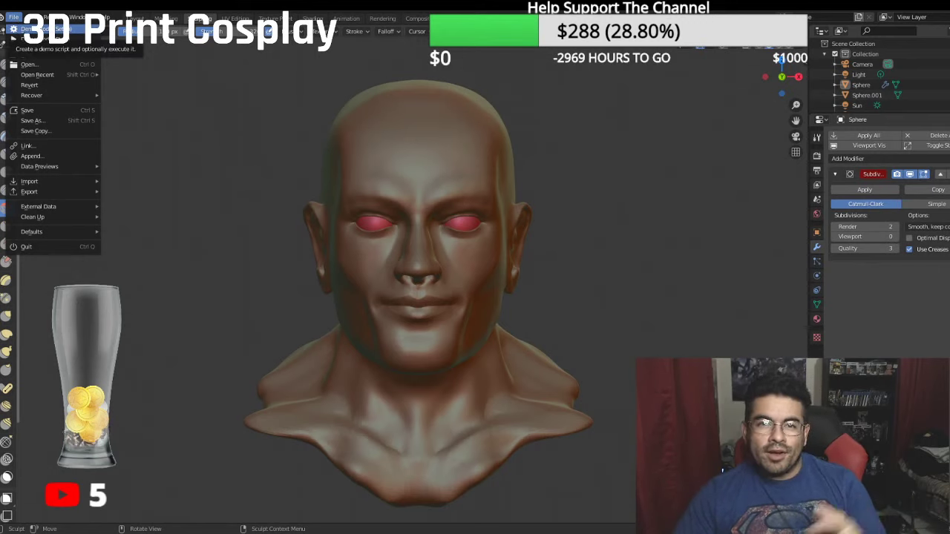
mouse_move(42, 99)
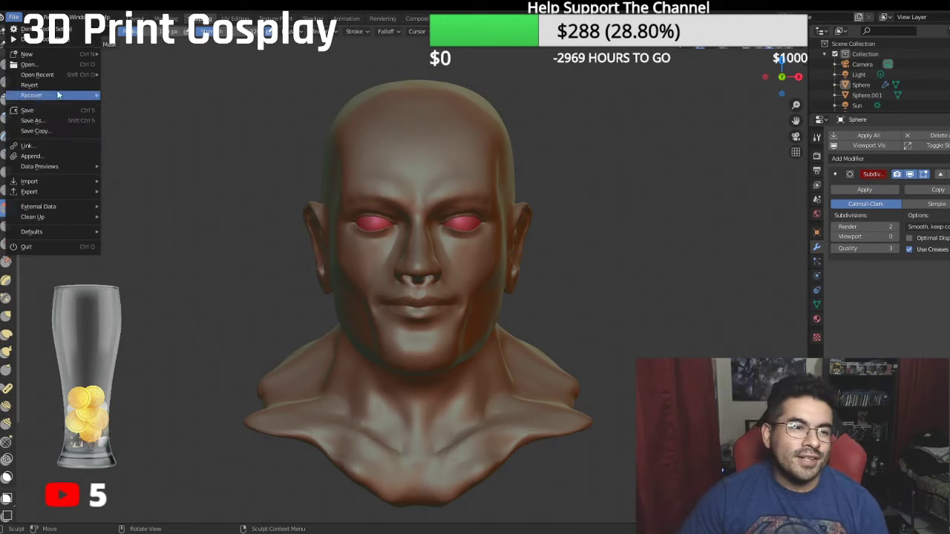
mouse_move(66, 73)
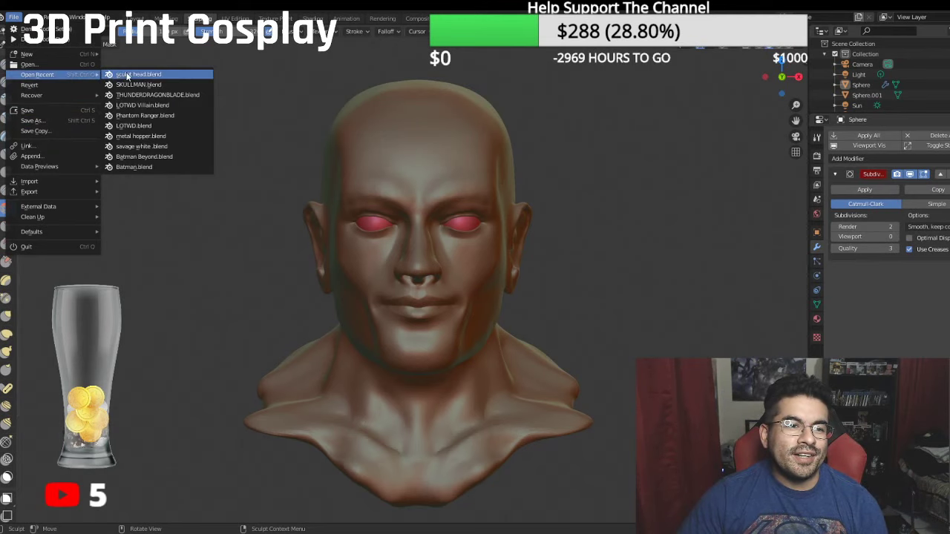
click(149, 84)
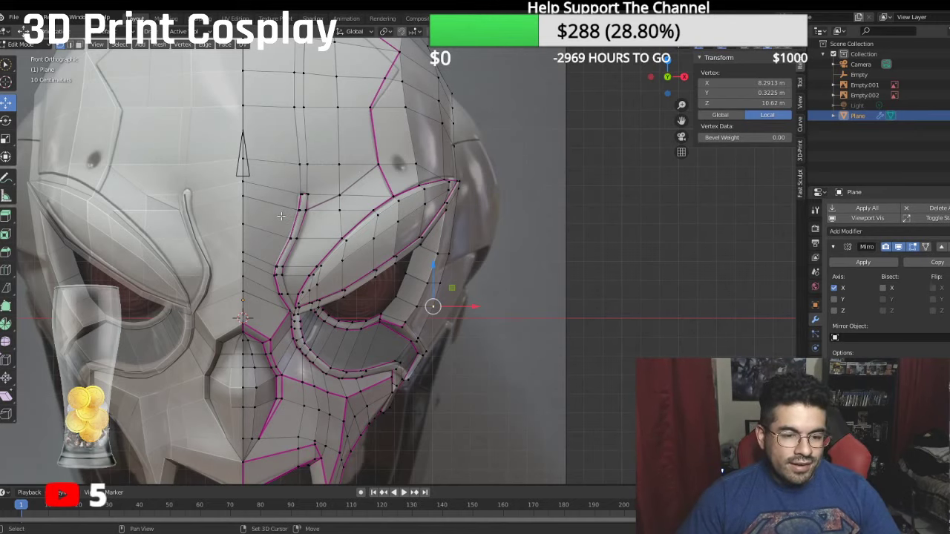
Step: Nudge the two close vertices on the cheek's upper edge, below the new faces, to refine that corner in side view
shift+middle_drag(332, 217, 361, 176)
scroll(426, 165, up, 2)
key(KP_3)
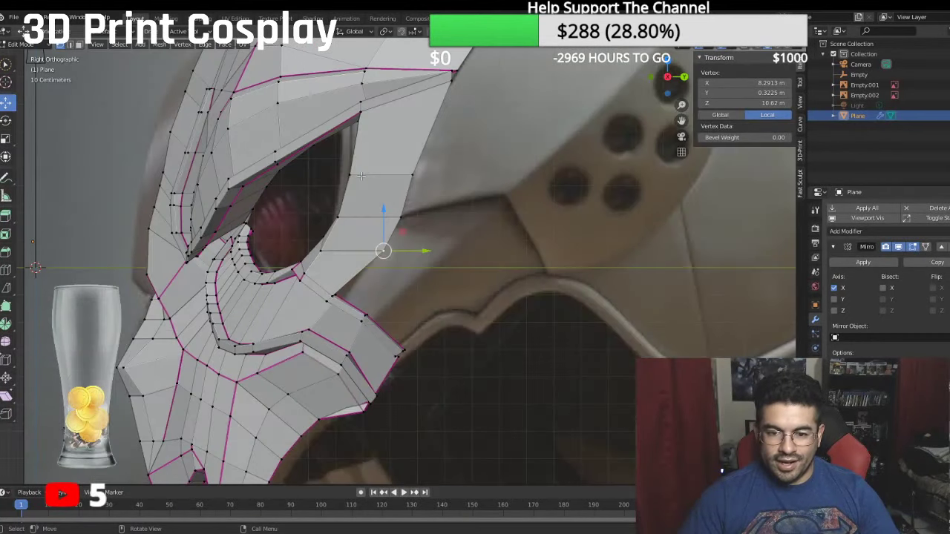
click(333, 294)
click(326, 299)
click(331, 296)
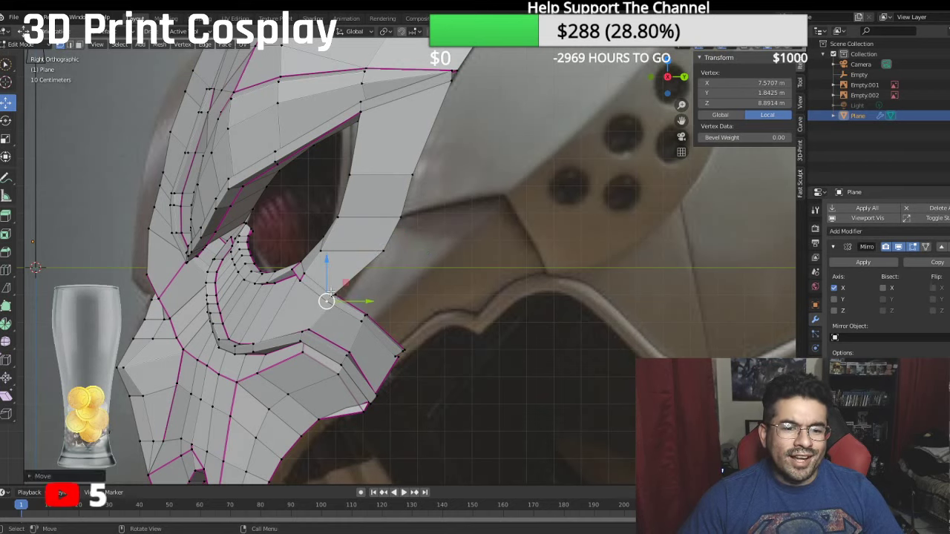
click(336, 295)
drag(358, 295, 359, 295)
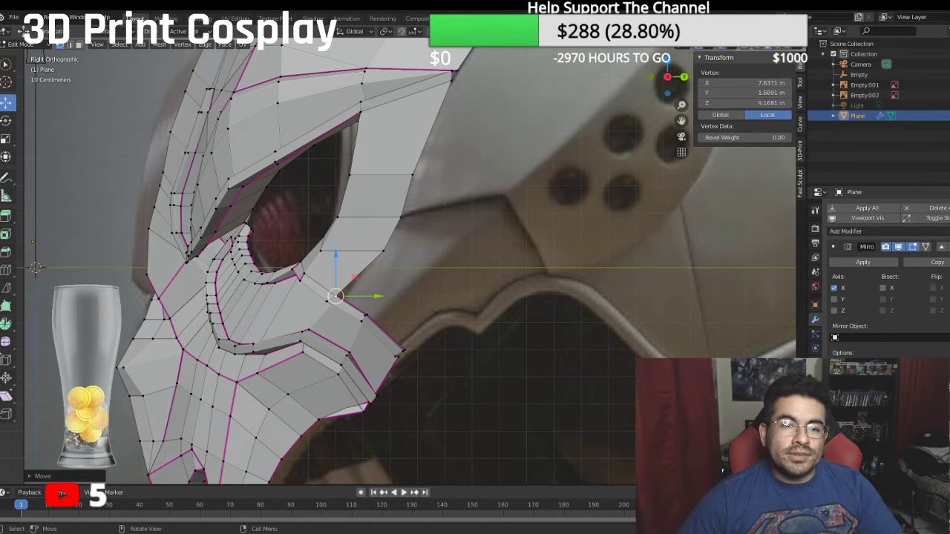
Step: Select the inner and outer edge runs of the strip behind the eye opening and set their mean crease to 1
scroll(178, 295, up, 1)
middle_drag(178, 297, 247, 303)
key(KP_1)
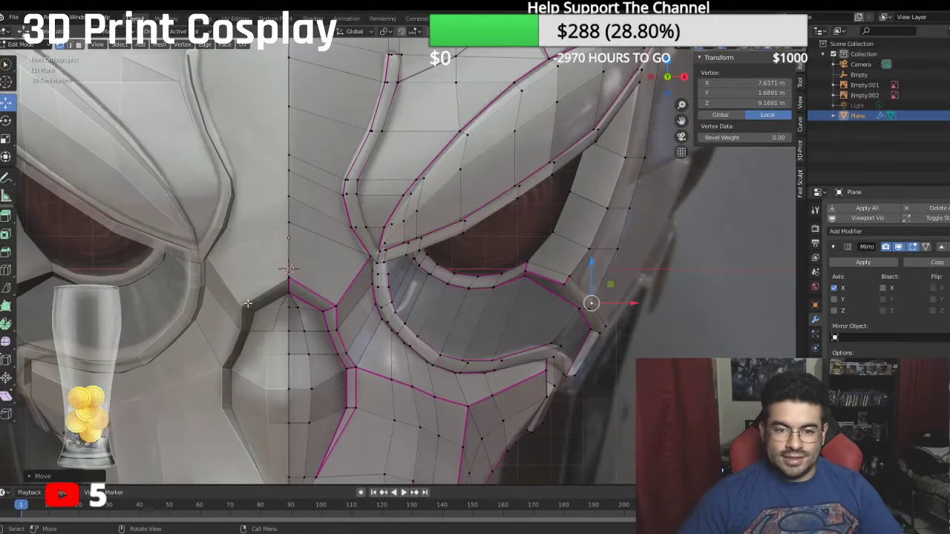
shift+middle_drag(462, 313, 324, 296)
scroll(324, 296, down, 5)
scroll(360, 289, up, 3)
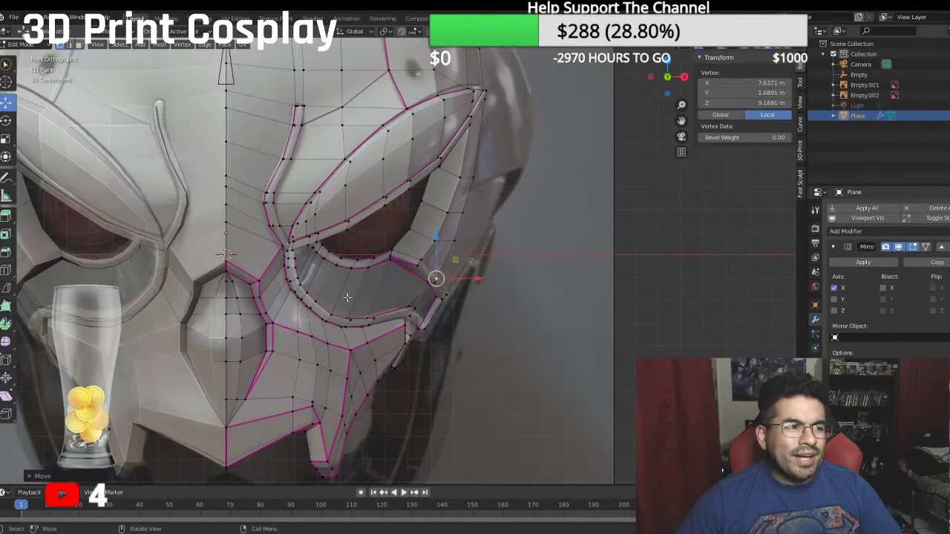
scroll(361, 288, up, 4)
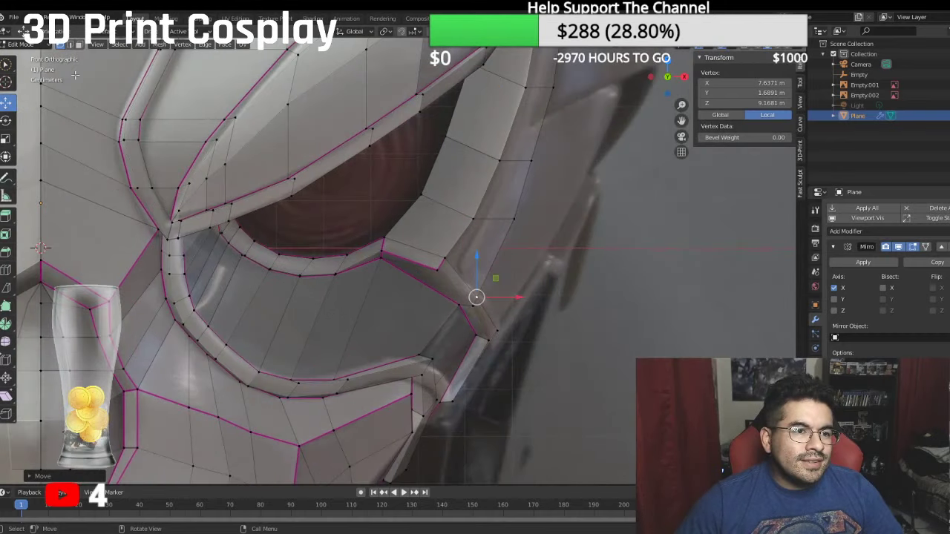
click(72, 47)
middle_drag(472, 91, 455, 87)
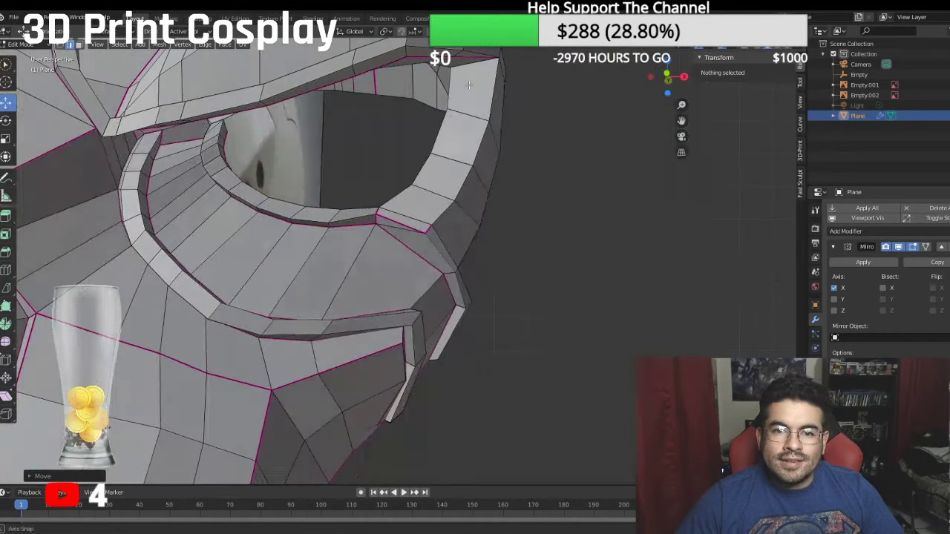
click(450, 73)
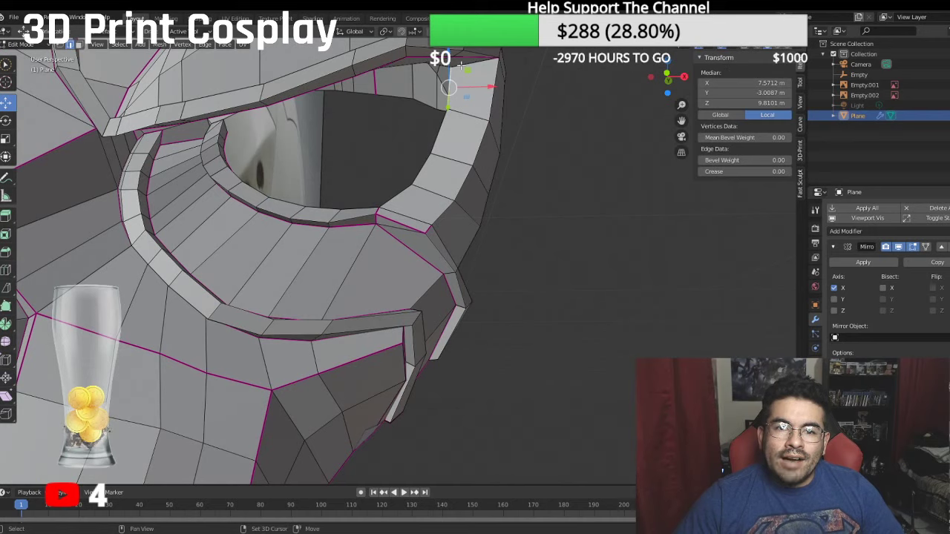
shift+click(483, 65)
shift+click(491, 89)
shift+click(437, 216)
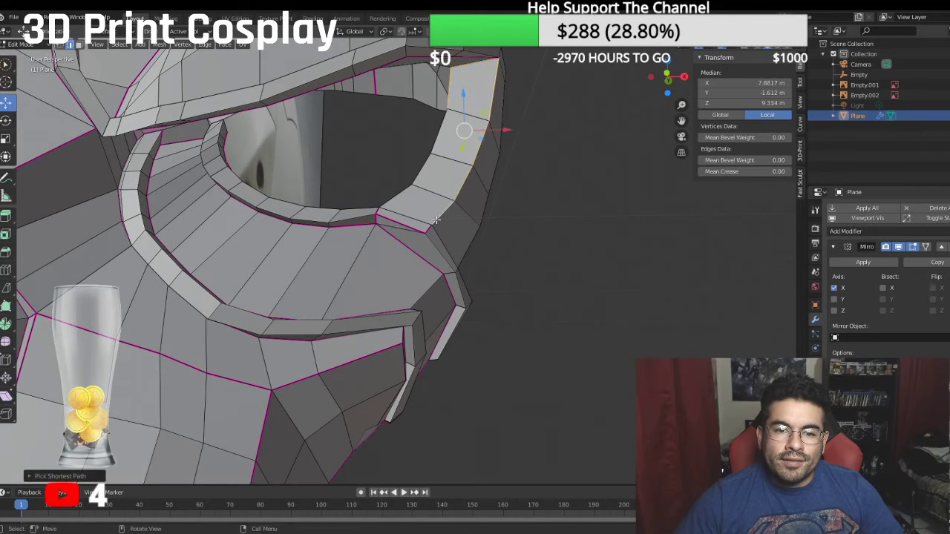
shift+click(436, 132)
ctrl+click(436, 132)
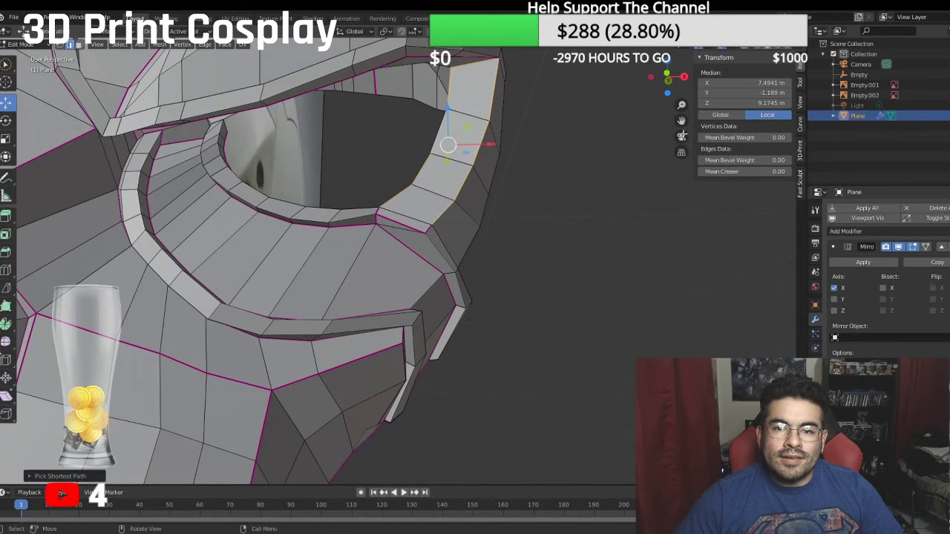
click(749, 170)
text(1)
key(Return)
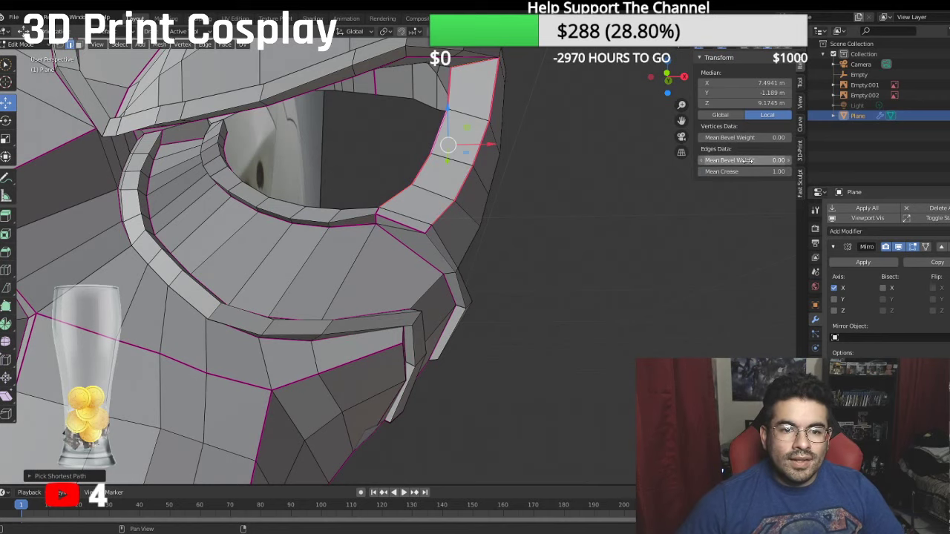
Step: Delete the narrow lip faces along the cheek's upper rear edge, just below the outer eye border
middle_drag(378, 213, 331, 254)
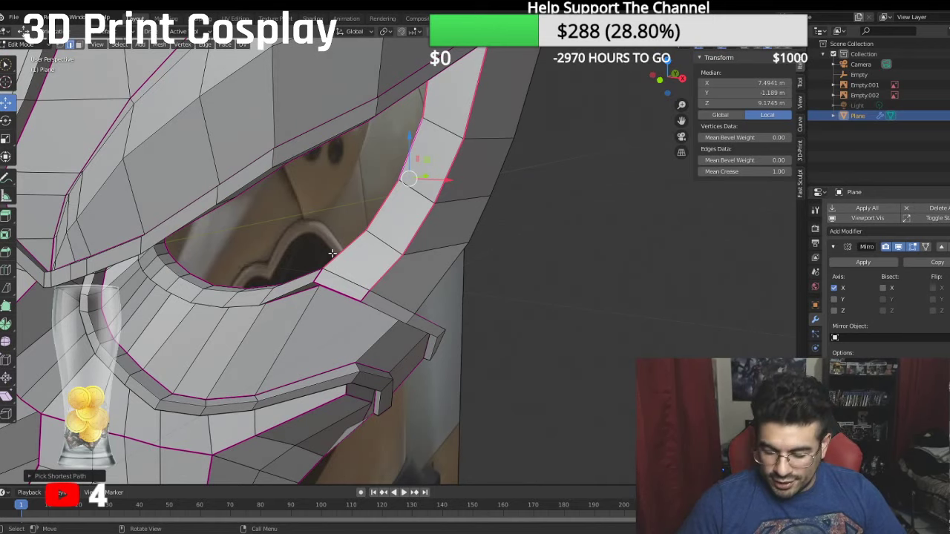
key(KP_3)
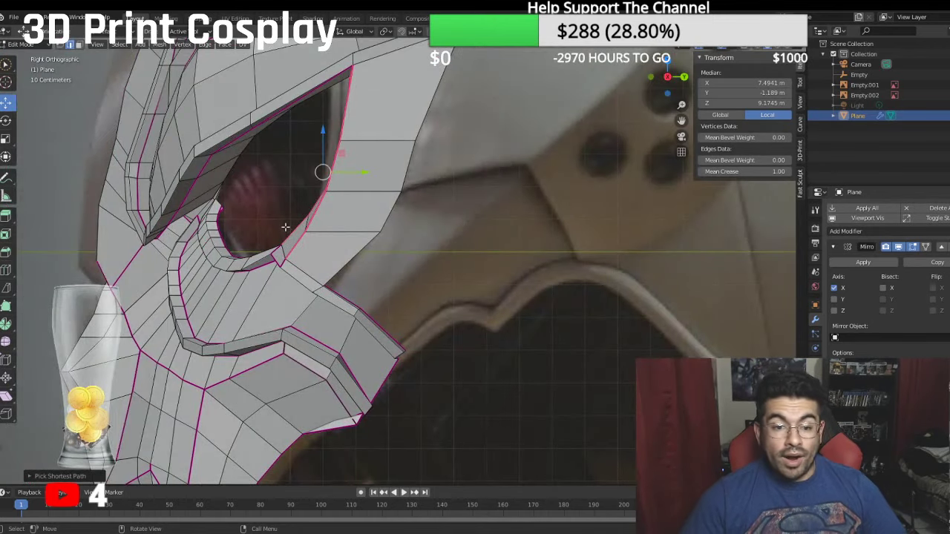
middle_drag(302, 206, 331, 201)
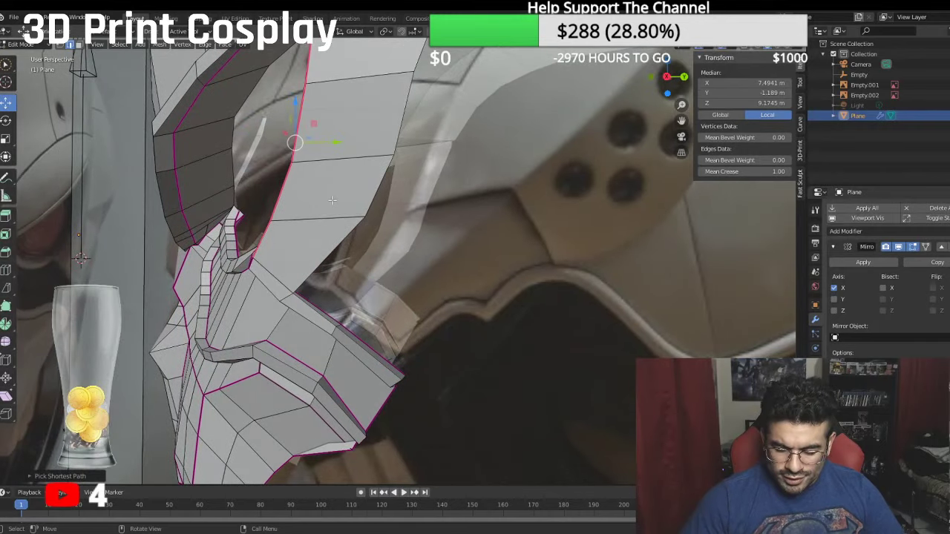
key(KP_3)
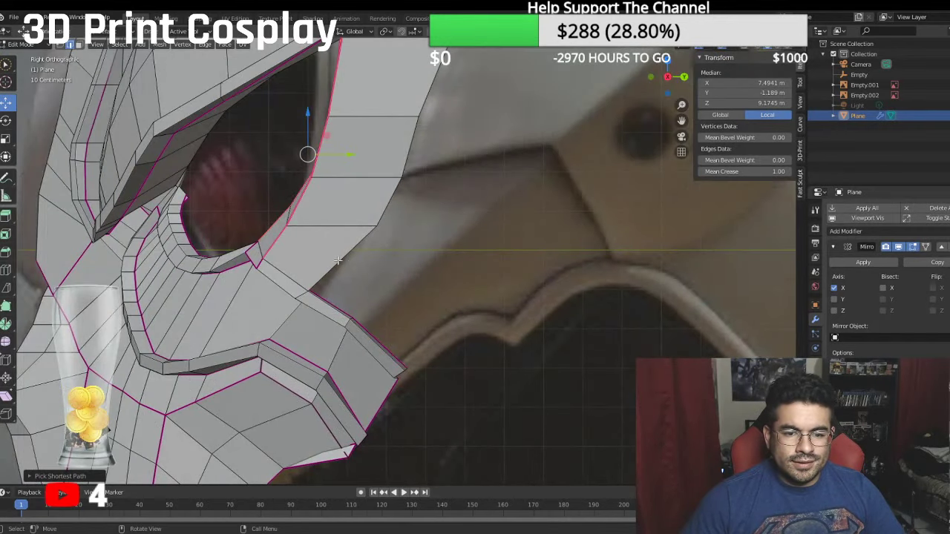
middle_drag(323, 254, 158, 150)
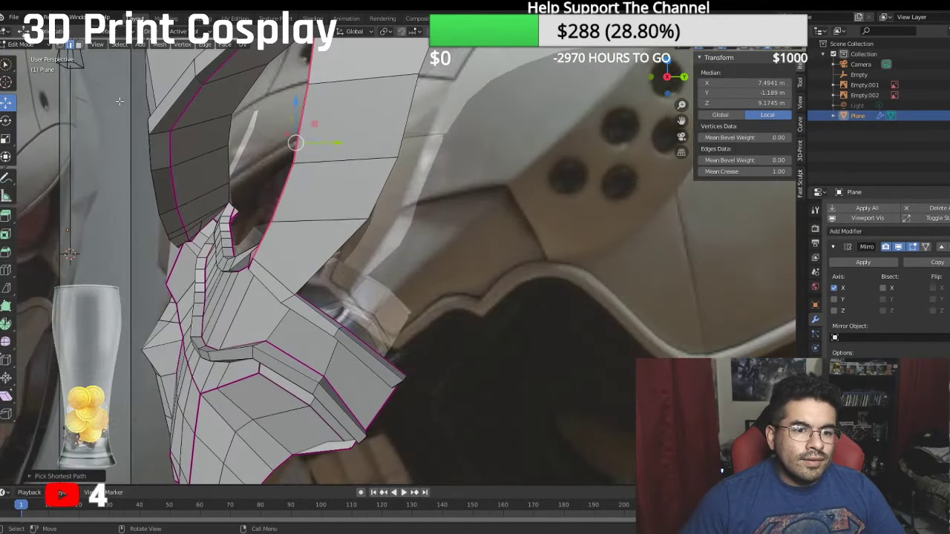
click(78, 45)
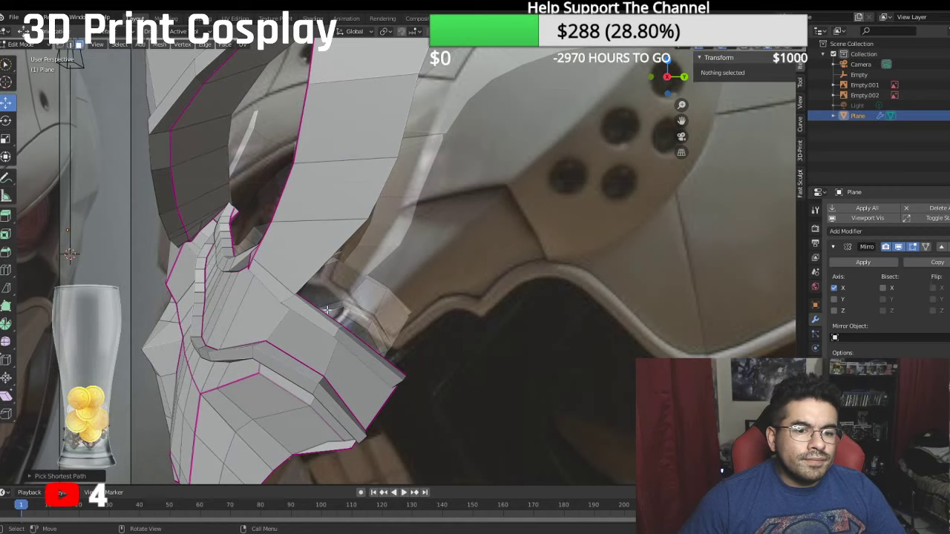
click(323, 313)
shift+click(368, 354)
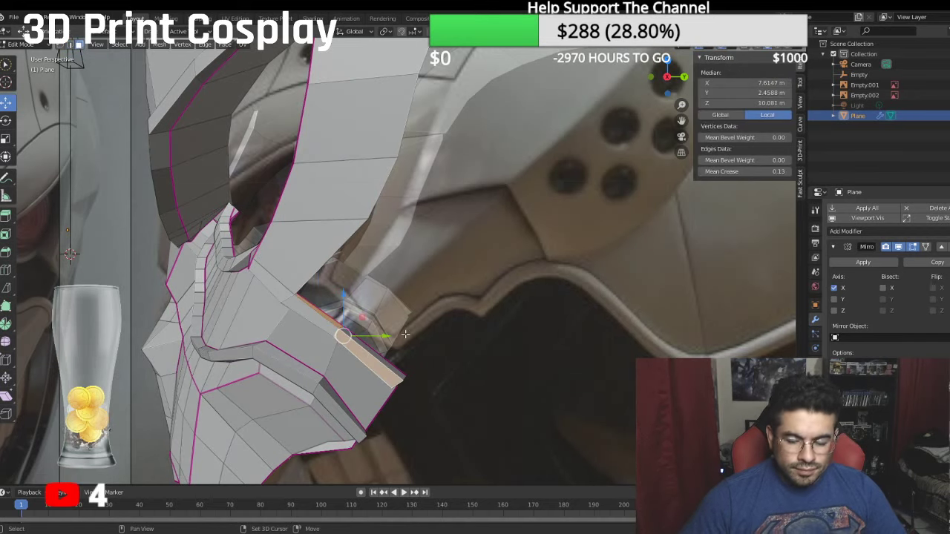
click(372, 352)
click(334, 326)
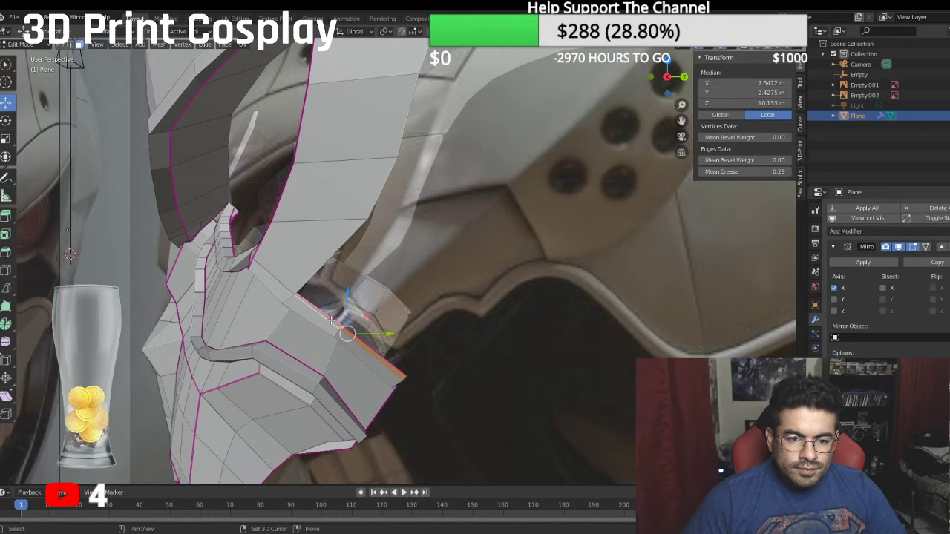
key(x)
click(339, 320)
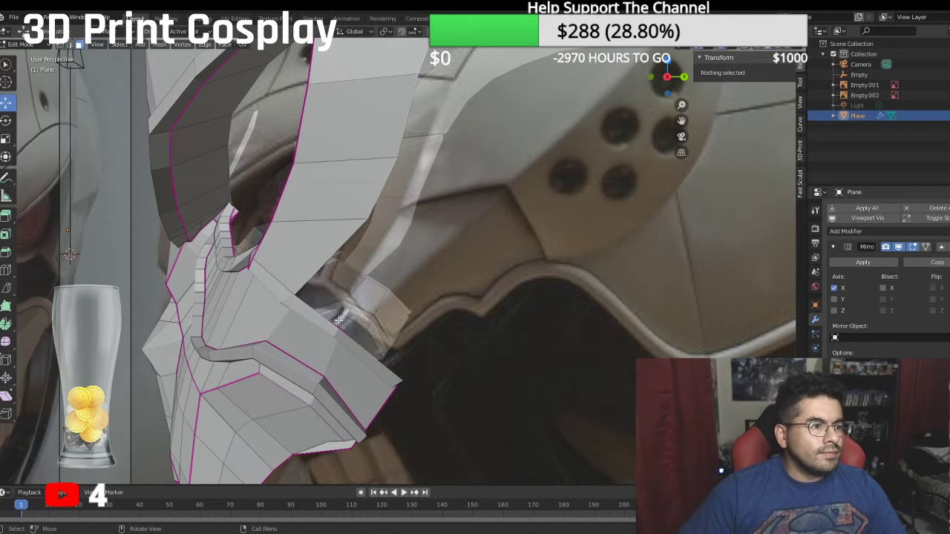
Step: Shift the short edge at the cheek's upper outer corner slightly inward and up to fit the front reference
key(KP_1)
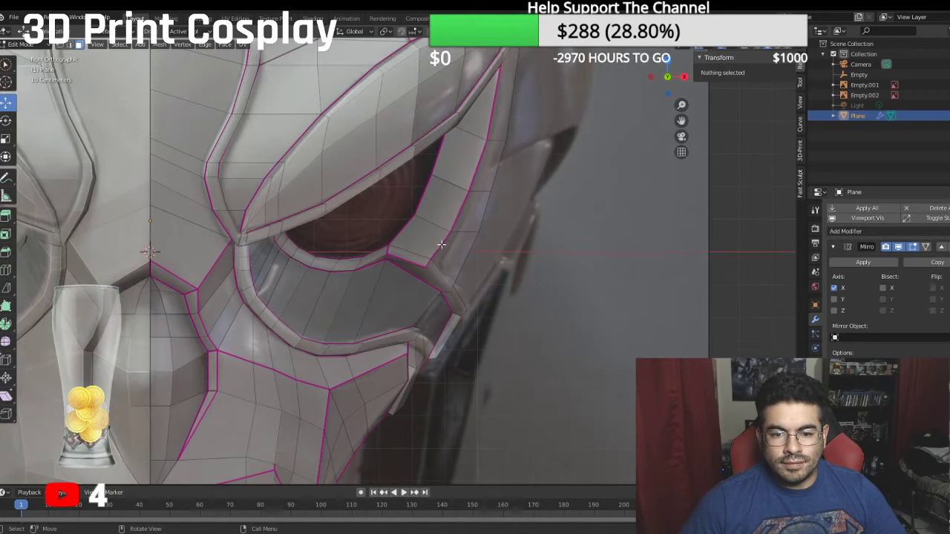
scroll(439, 244, up, 2)
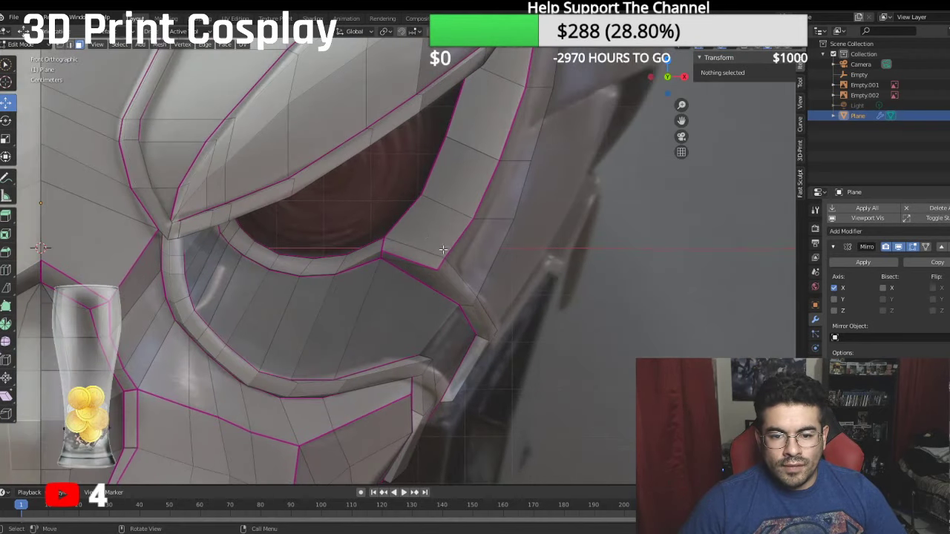
click(71, 45)
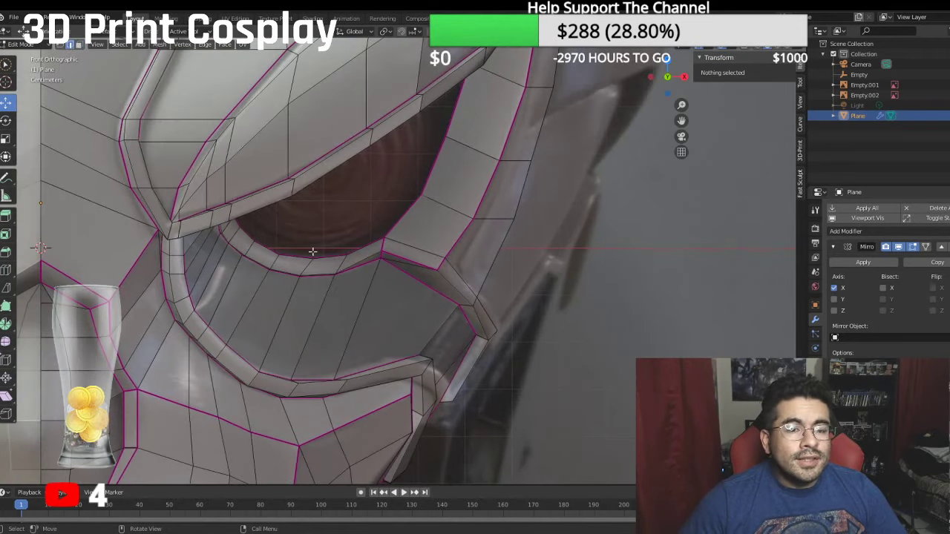
click(473, 303)
key(g)
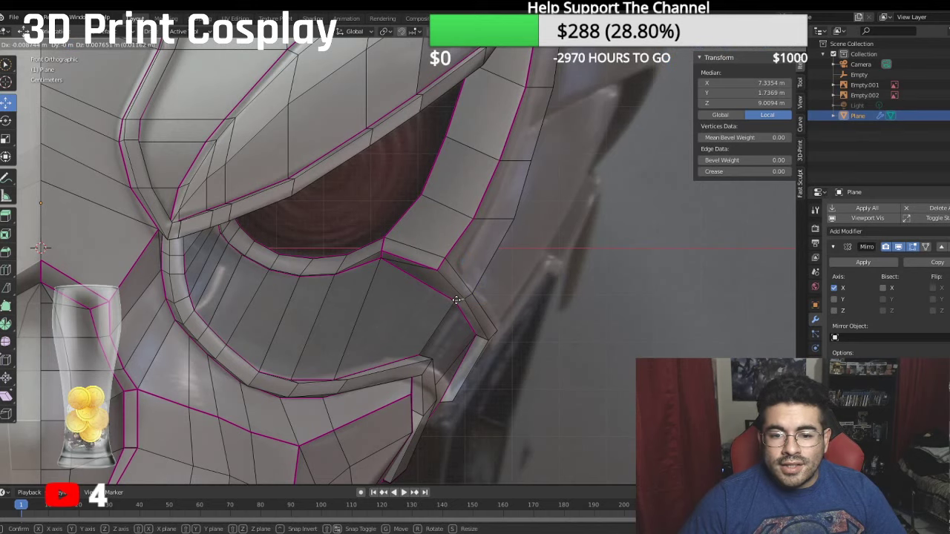
click(457, 300)
Step: Adjust the edges on the upper side of the crown in front view to follow the reference helmet's outline
middle_drag(458, 299, 445, 199)
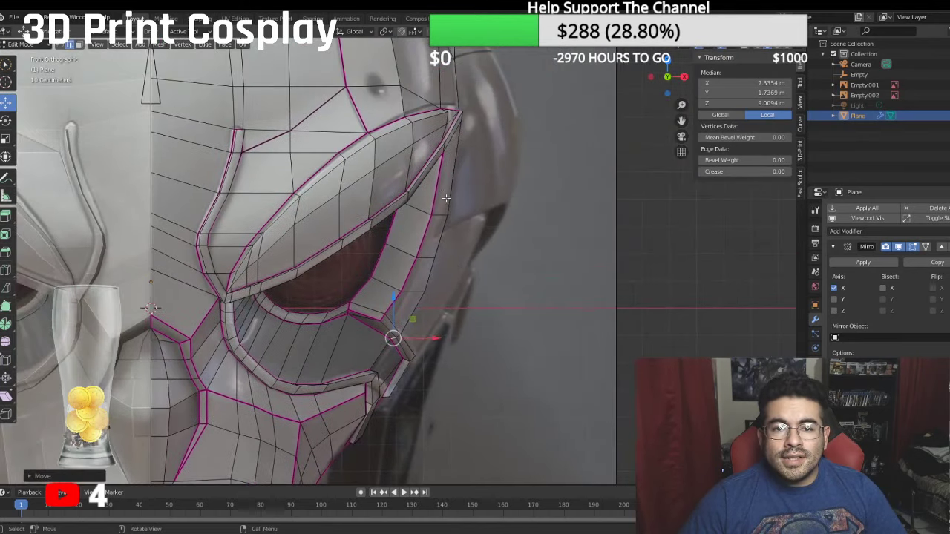
scroll(429, 159, down, 3)
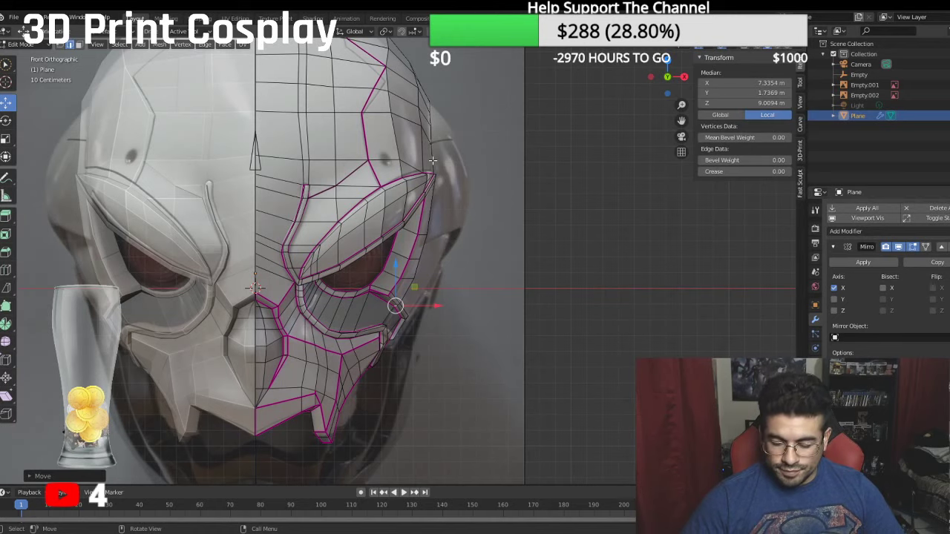
key(KP_3)
shift+middle_drag(554, 132, 341, 196)
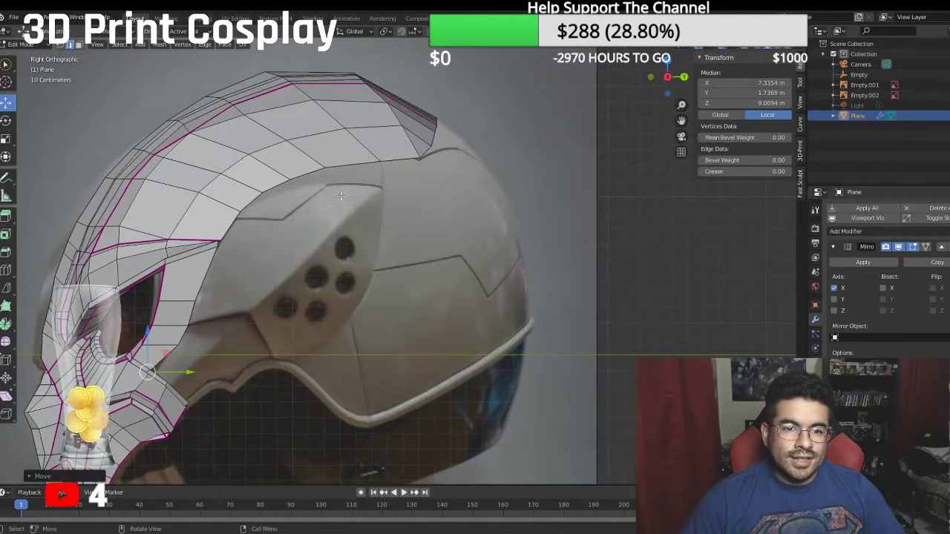
scroll(353, 190, down, 1)
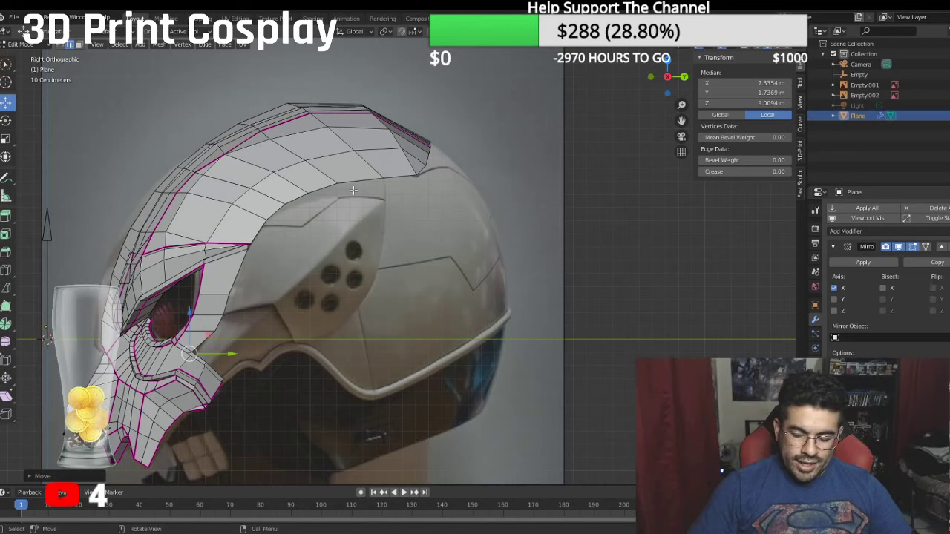
key(KP_1)
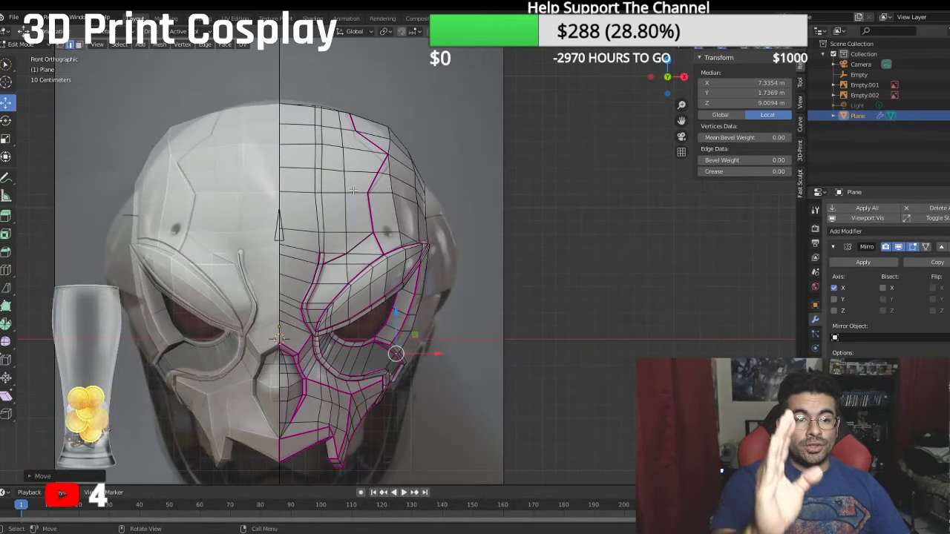
click(389, 133)
drag(389, 95, 383, 103)
scroll(410, 141, up, 1)
shift+middle_drag(410, 142, 392, 190)
scroll(392, 178, up, 2)
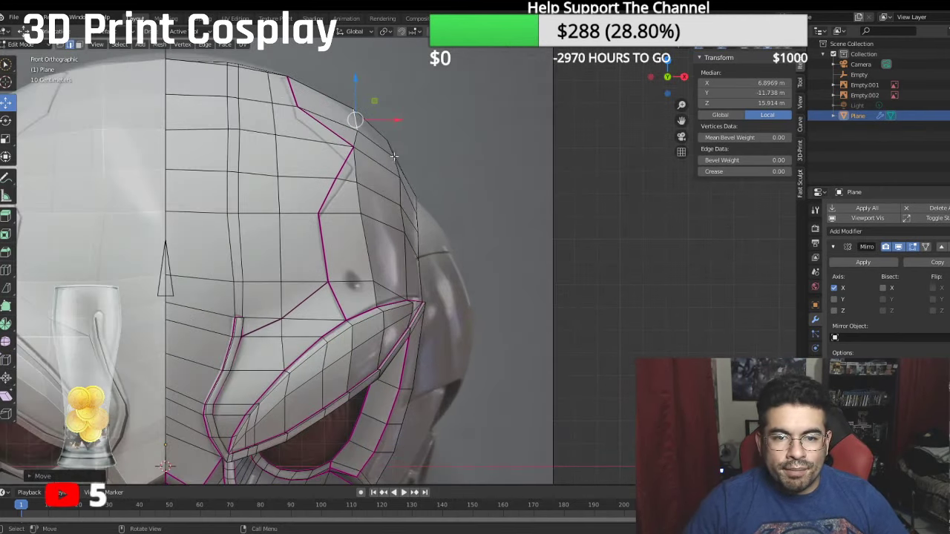
click(391, 150)
drag(421, 151, 415, 152)
drag(353, 83, 338, 87)
Step: Raise the crown's topmost vertices, from the centre line out toward the creased seam, to meet the front reference outline
shift+middle_drag(229, 119, 115, 129)
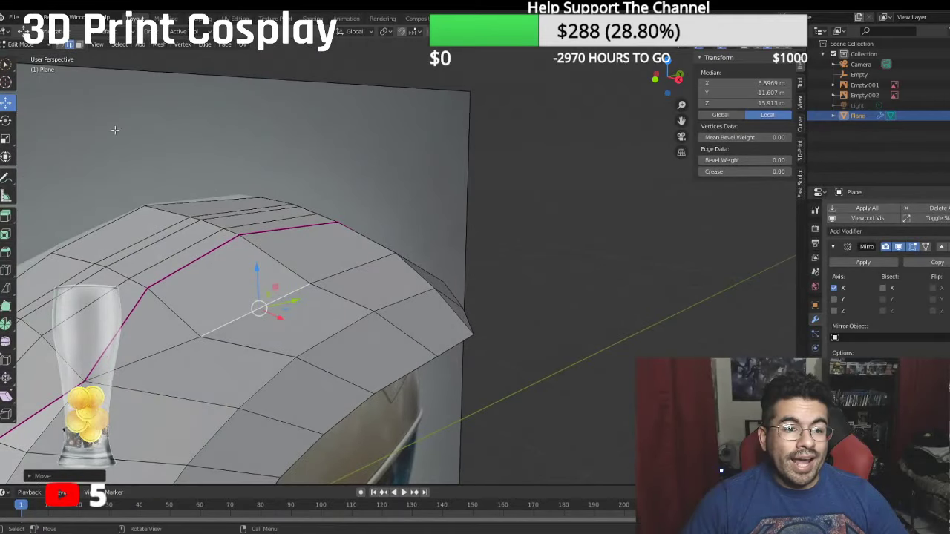
click(60, 44)
click(257, 193)
key(KP_1)
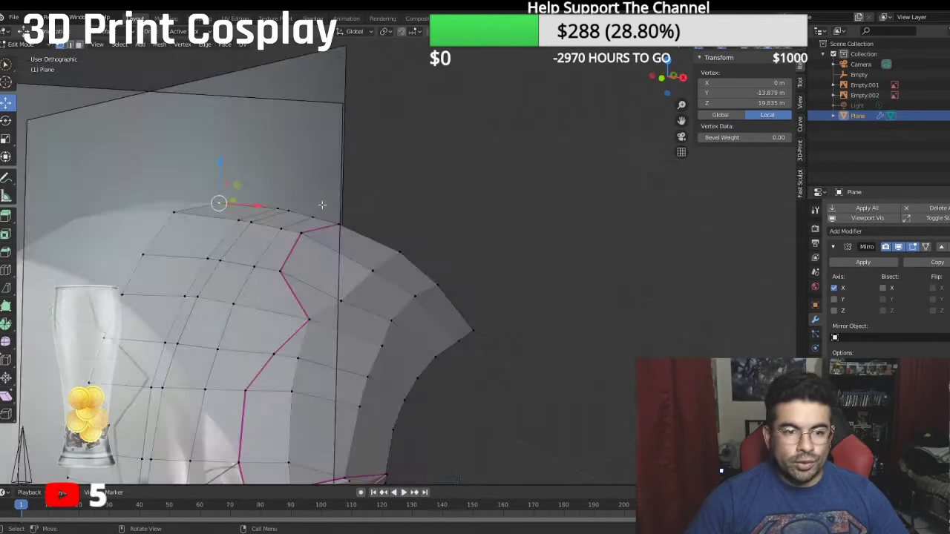
drag(225, 157, 220, 152)
click(287, 205)
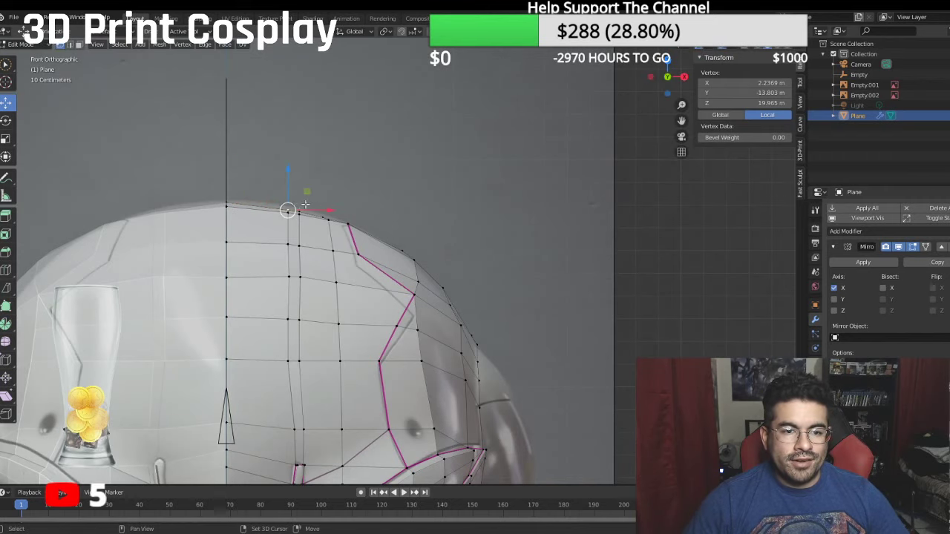
shift+click(299, 207)
drag(294, 179, 293, 176)
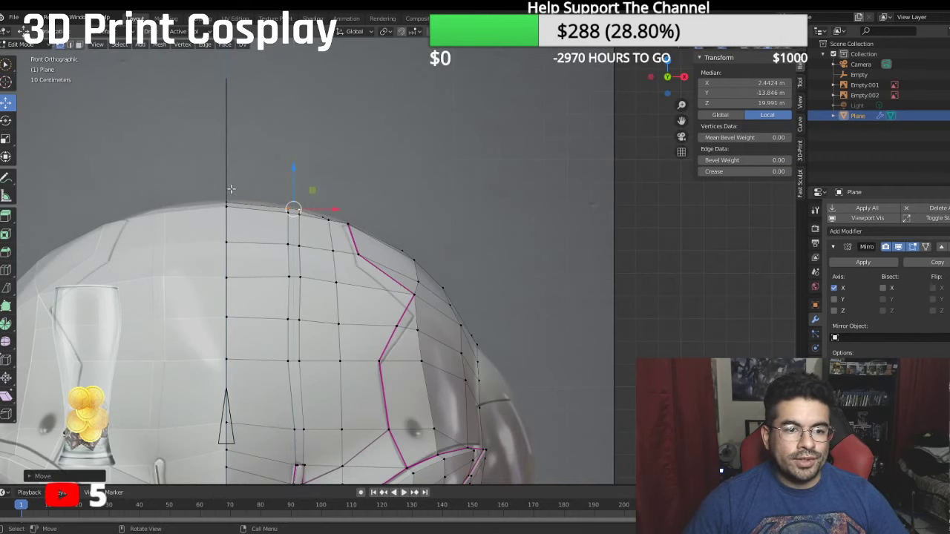
click(227, 194)
drag(227, 165, 230, 157)
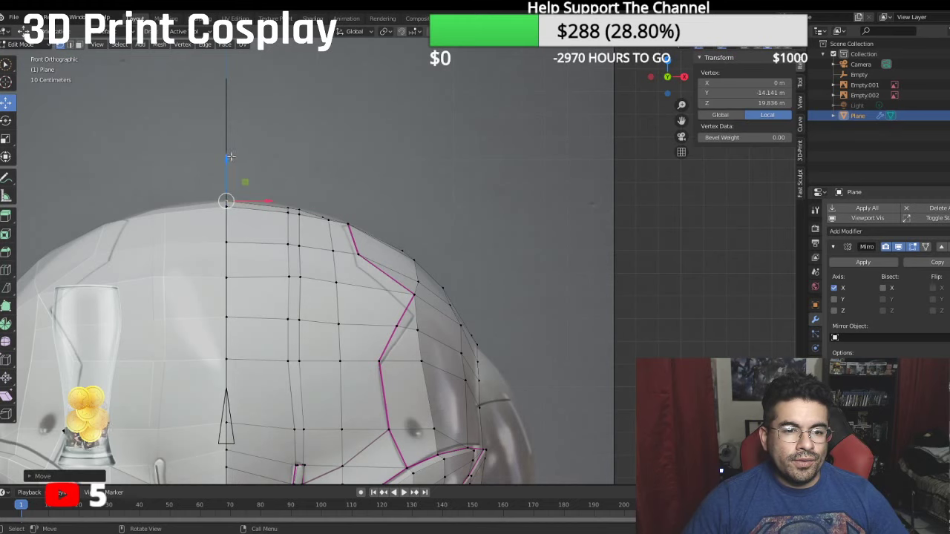
click(326, 212)
drag(325, 185, 325, 175)
scroll(356, 207, down, 3)
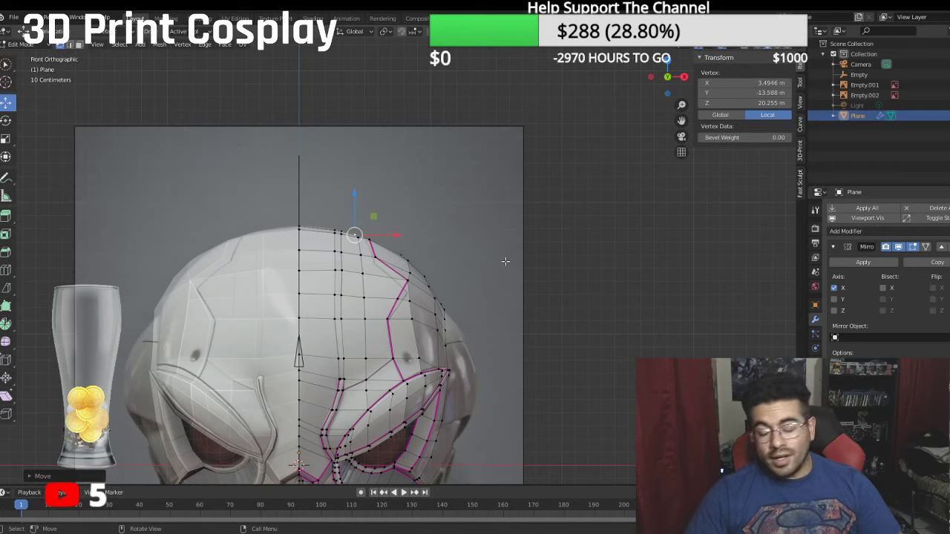
key(KP_3)
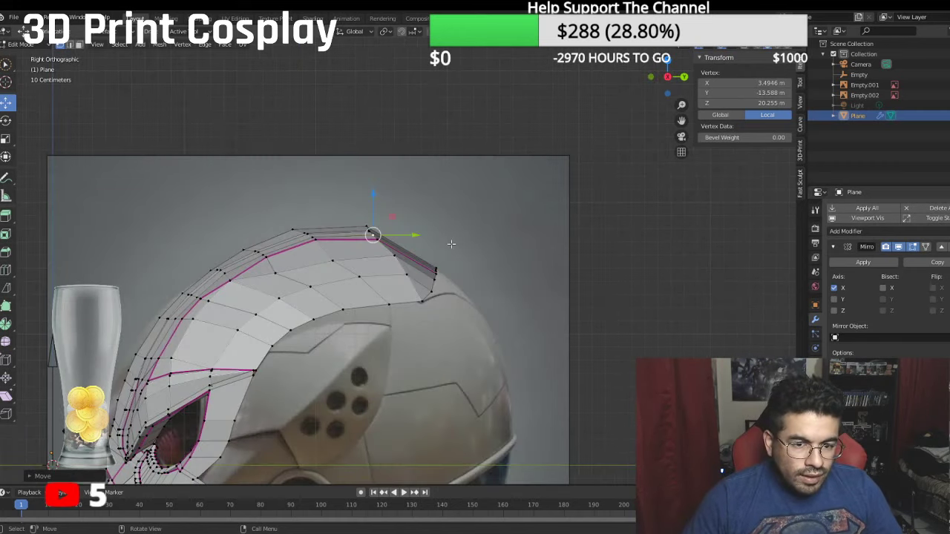
middle_drag(440, 249, 361, 256)
click(277, 252)
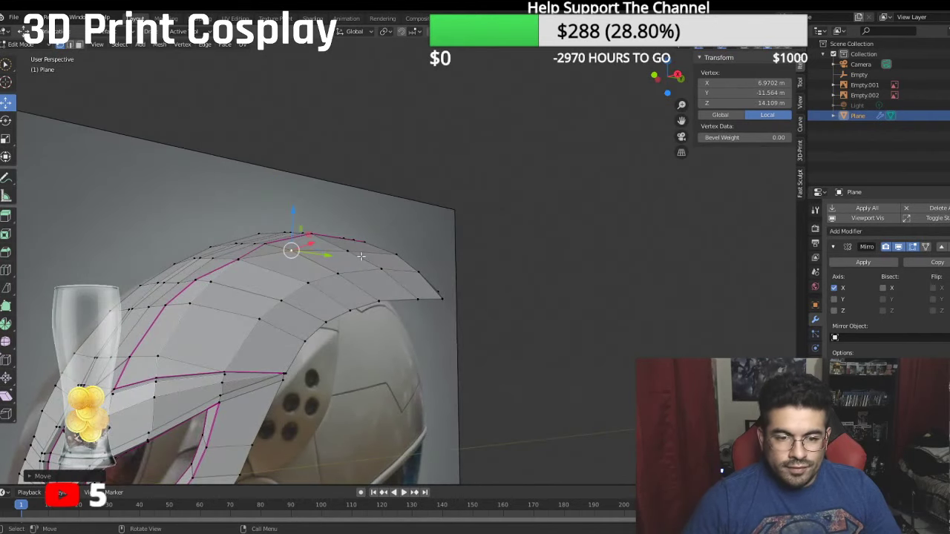
Step: Extrude the cheek's rear edge beside the eye backward in side view and fit its upper corner to the reference panel seam
key(KP_3)
scroll(370, 264, down, 2)
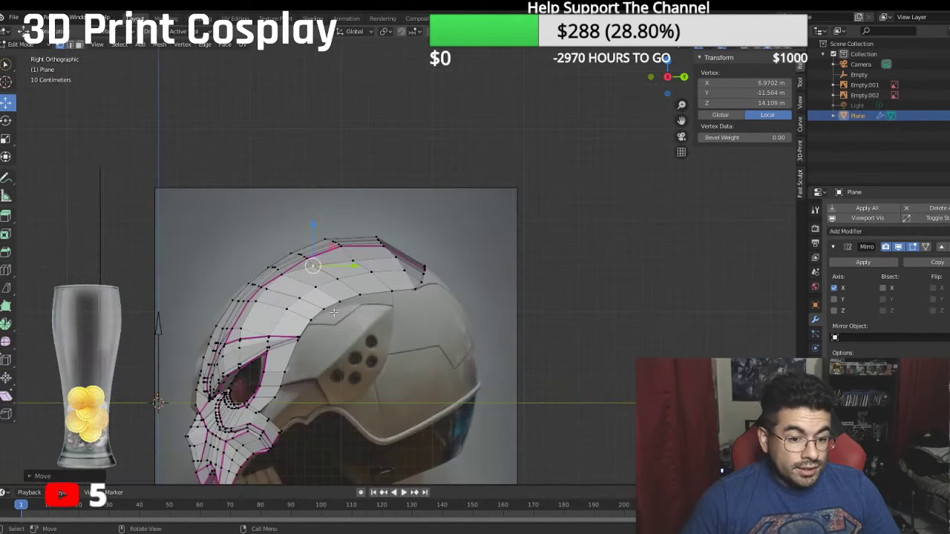
scroll(325, 325, up, 5)
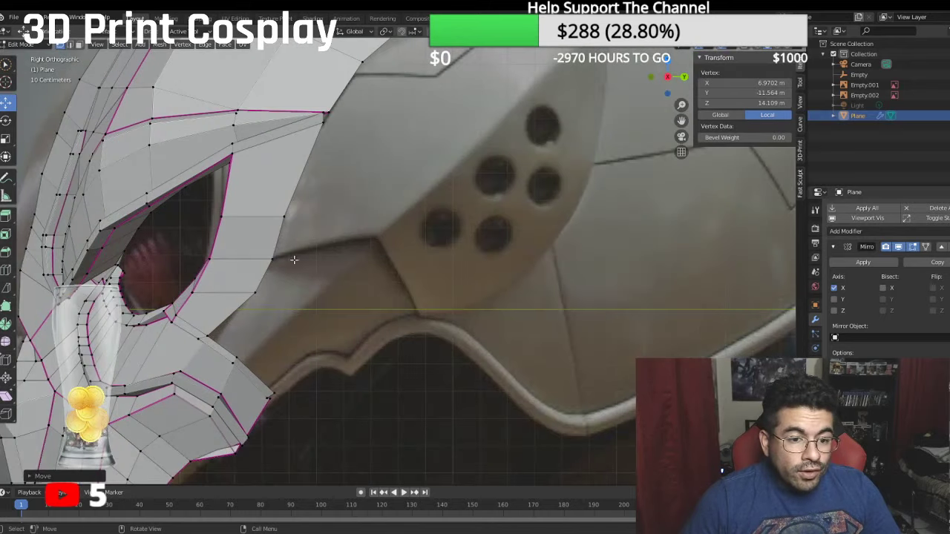
click(274, 260)
shift+click(255, 291)
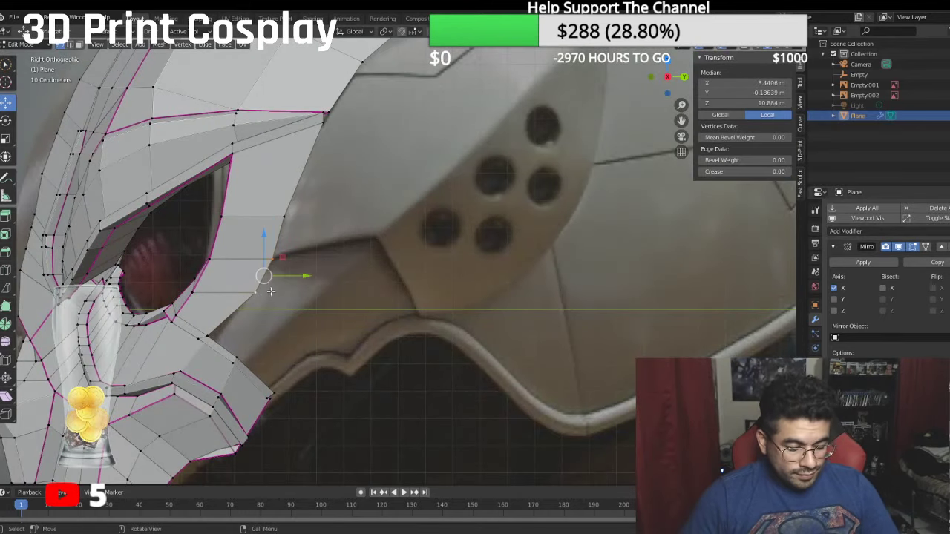
key(e)
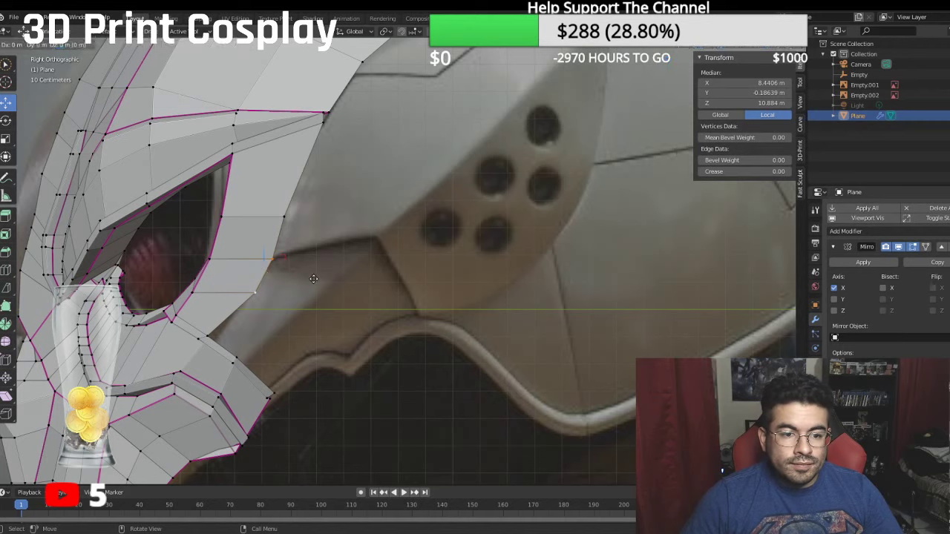
right_click(313, 278)
drag(310, 277, 361, 227)
click(334, 248)
key(g)
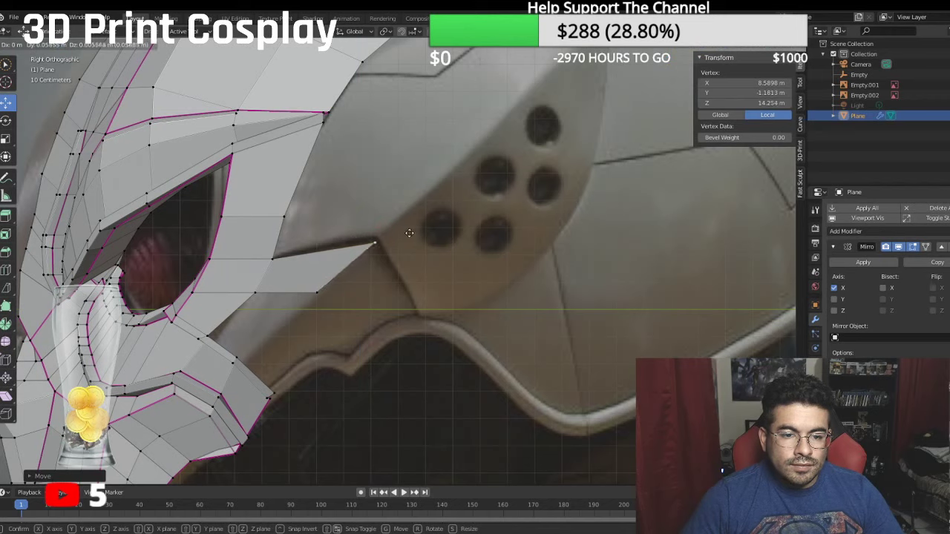
click(407, 235)
Step: Fill the gap below the extruded strip with a face joining its lower corner to the cheek's upper rear edge
click(302, 297)
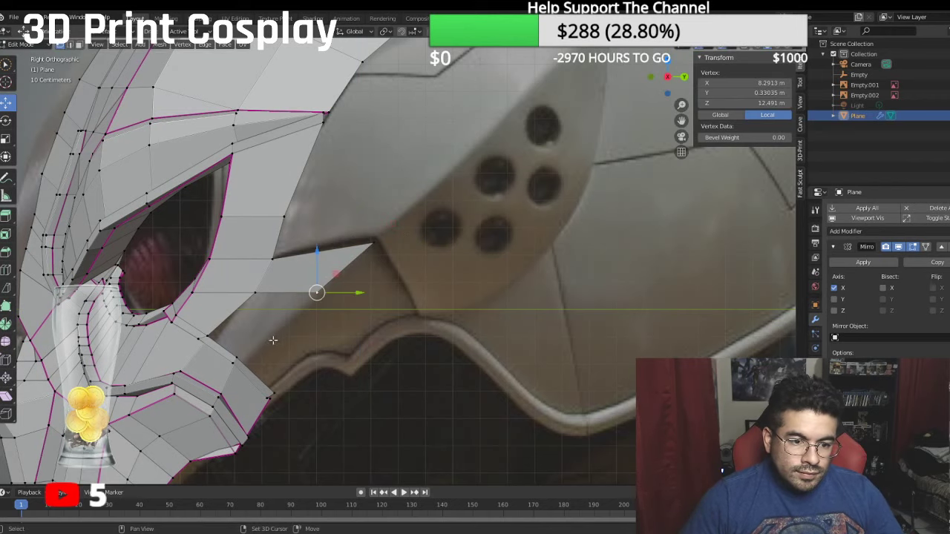
shift+click(236, 354)
shift+click(212, 335)
shift+click(246, 293)
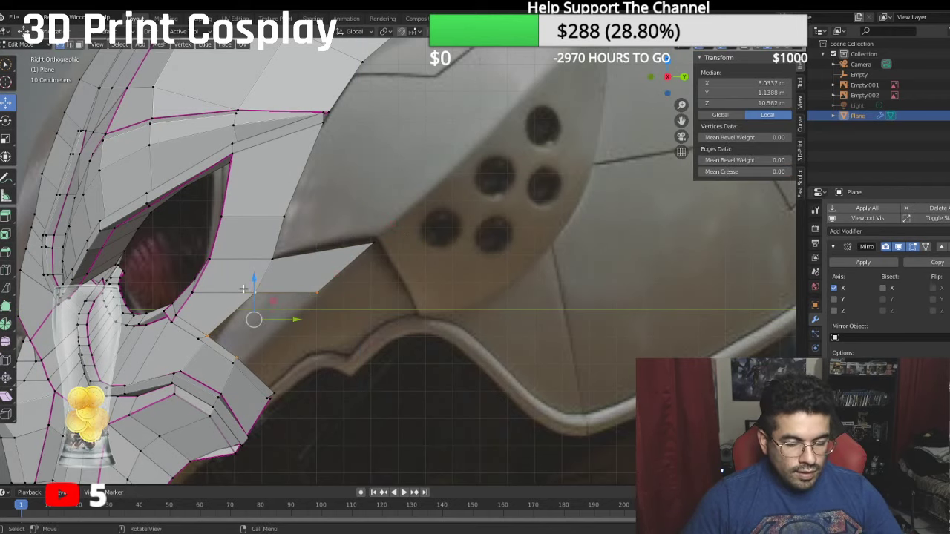
click(341, 316)
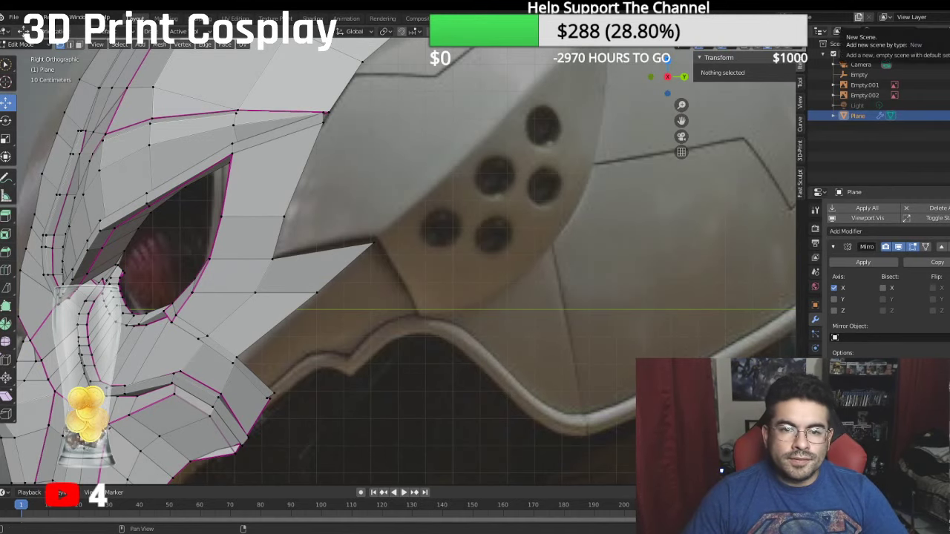
Step: Move the extruded strip's rear edge outward along X in front view toward the reference helmet's side
scroll(397, 260, up, 2)
scroll(290, 258, down, 4)
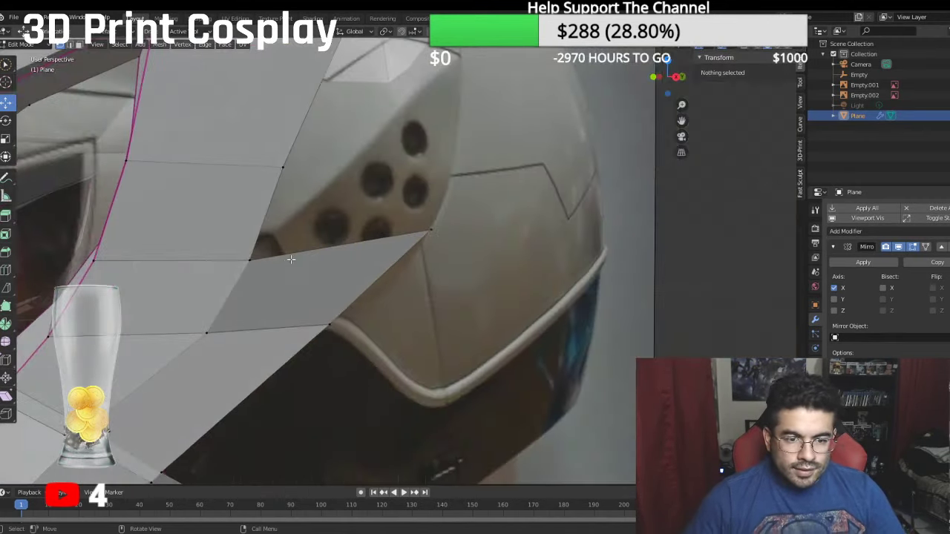
scroll(291, 259, down, 2)
middle_drag(485, 242, 446, 237)
click(494, 231)
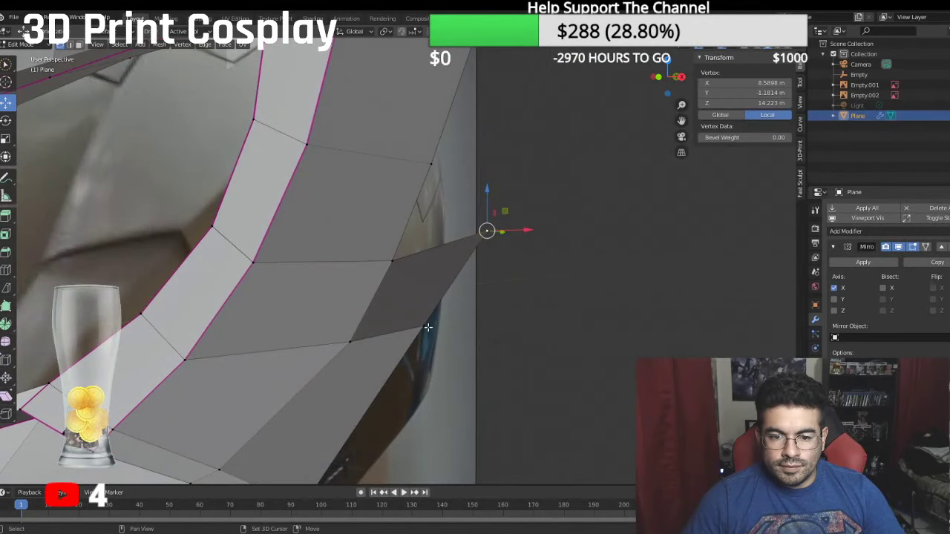
shift+click(438, 327)
key(KP_1)
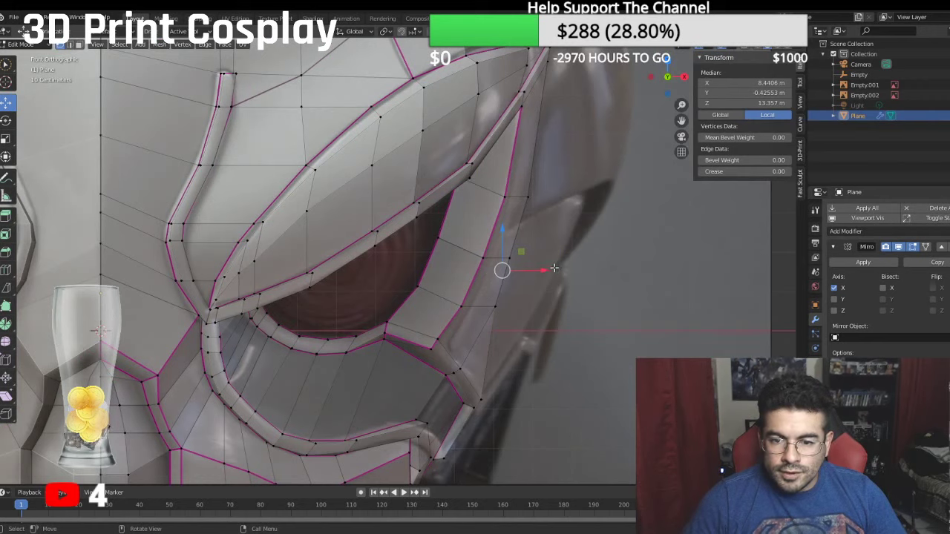
key(g)
key(x)
drag(571, 273, 573, 273)
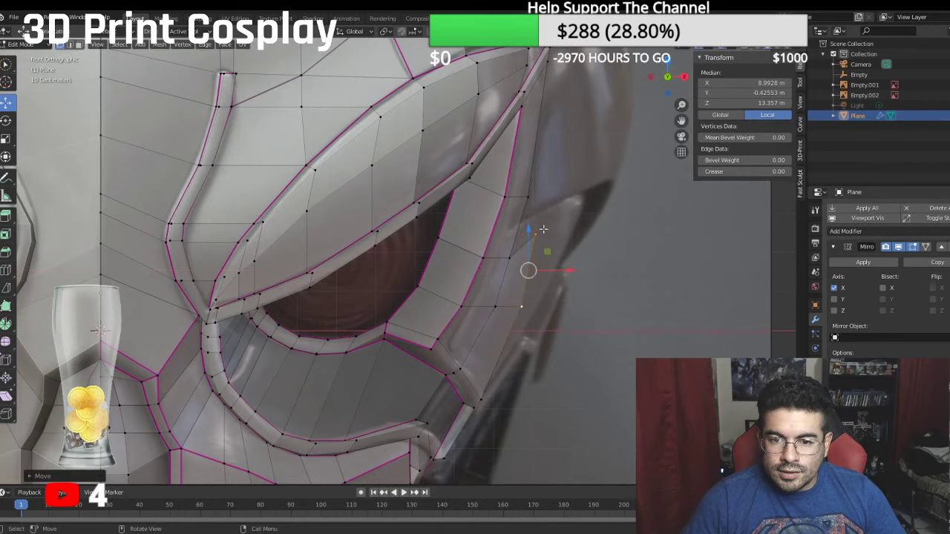
Step: Push the strip's upper rear vertex farther outward along X and nudge the adjoining inner vertex slightly outward
click(544, 230)
drag(573, 235, 605, 234)
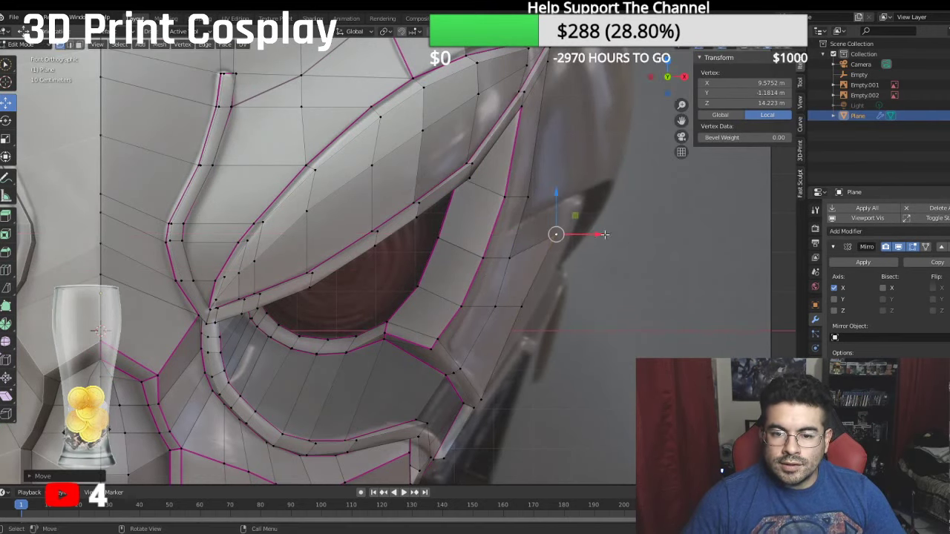
click(516, 258)
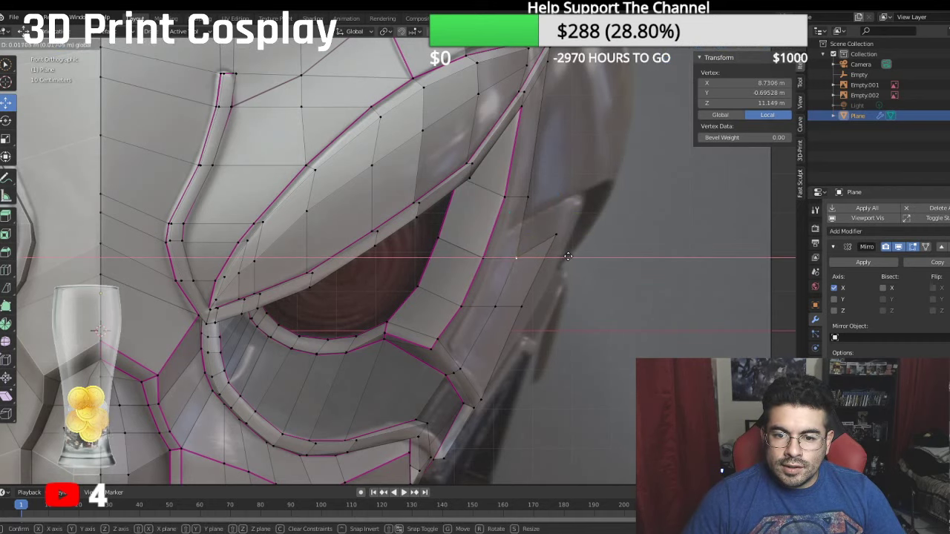
scroll(564, 222, down, 3)
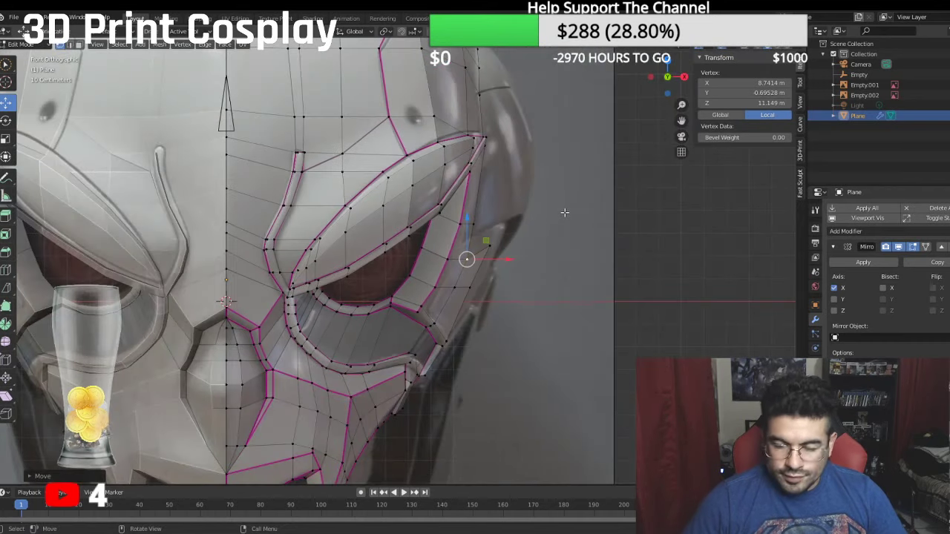
Step: Turn on the smoothed modifier preview for the helmet mesh in Edit Mode
scroll(687, 270, down, 4)
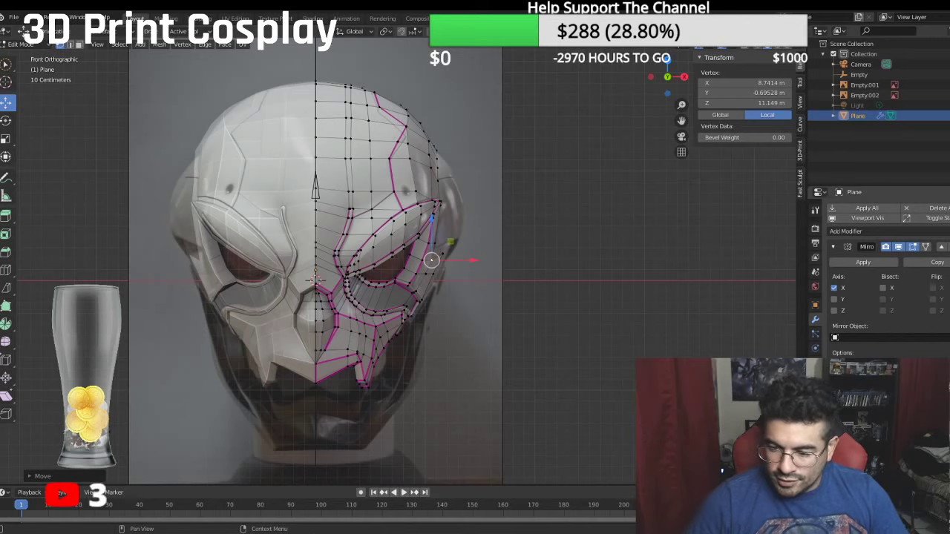
scroll(888, 282, down, 2)
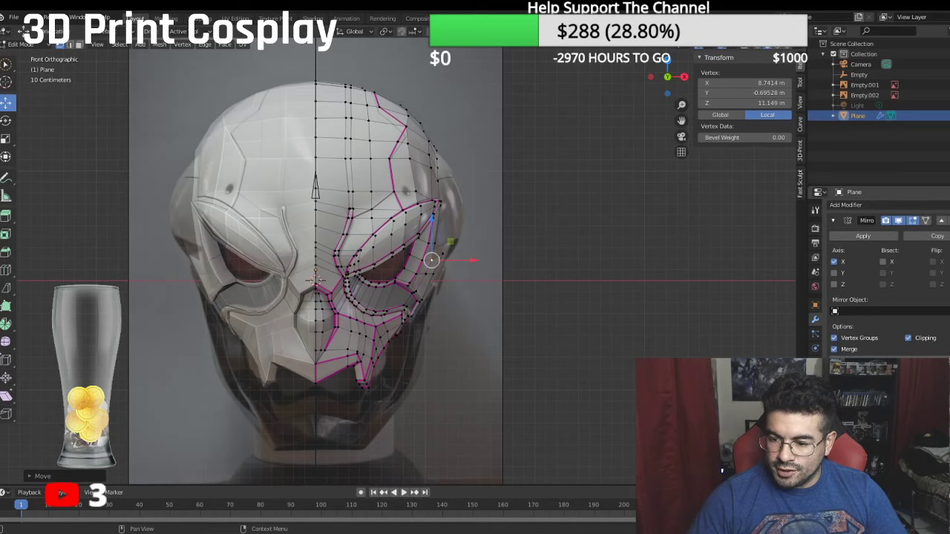
click(899, 445)
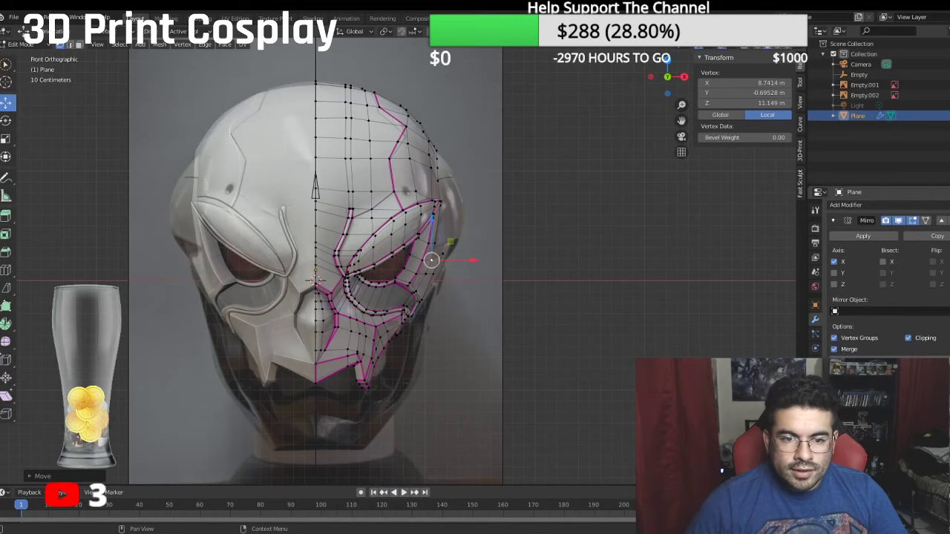
Step: Switch the helmet to Object Mode and save SKULLMAN.blend
click(23, 44)
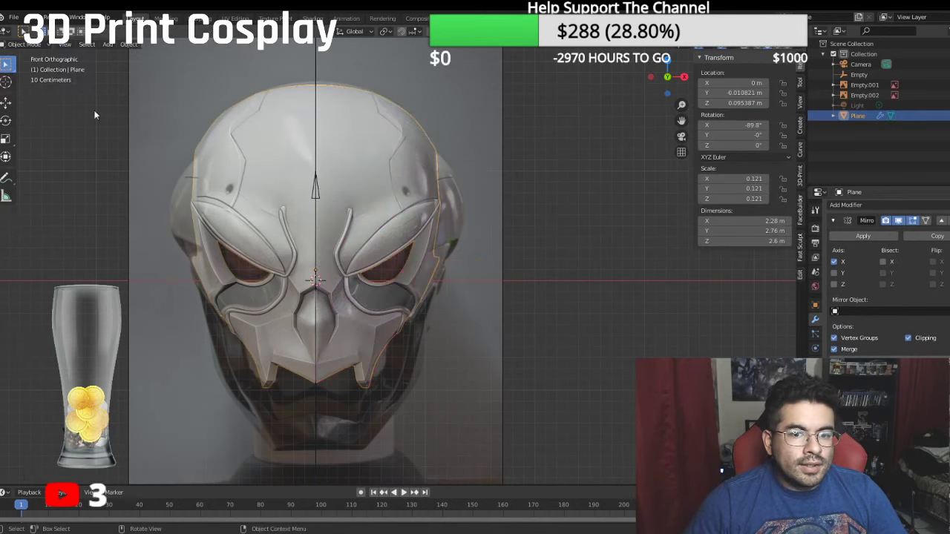
click(30, 48)
key(ctrl+s)
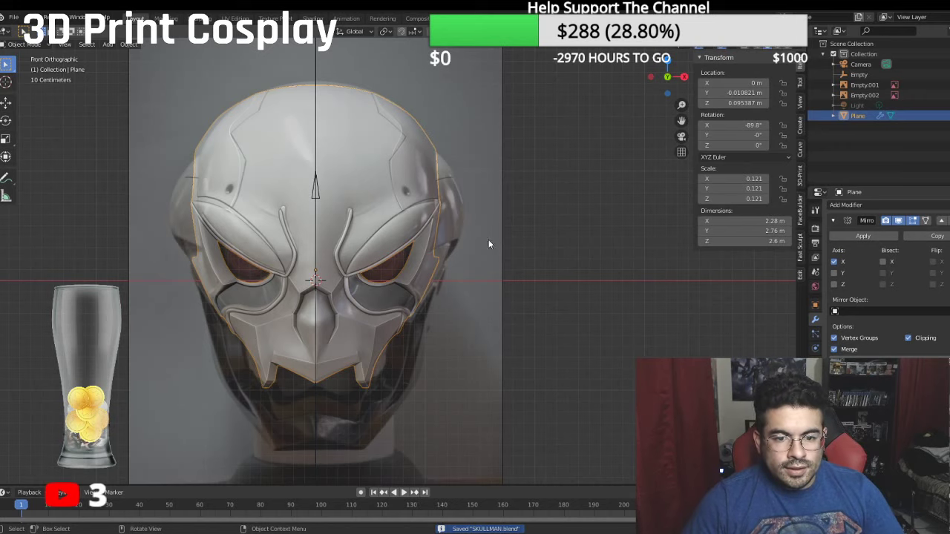
Step: Temporarily hide the Empty.001 front reference to examine the smoothed helmet on its own
scroll(512, 237, up, 1)
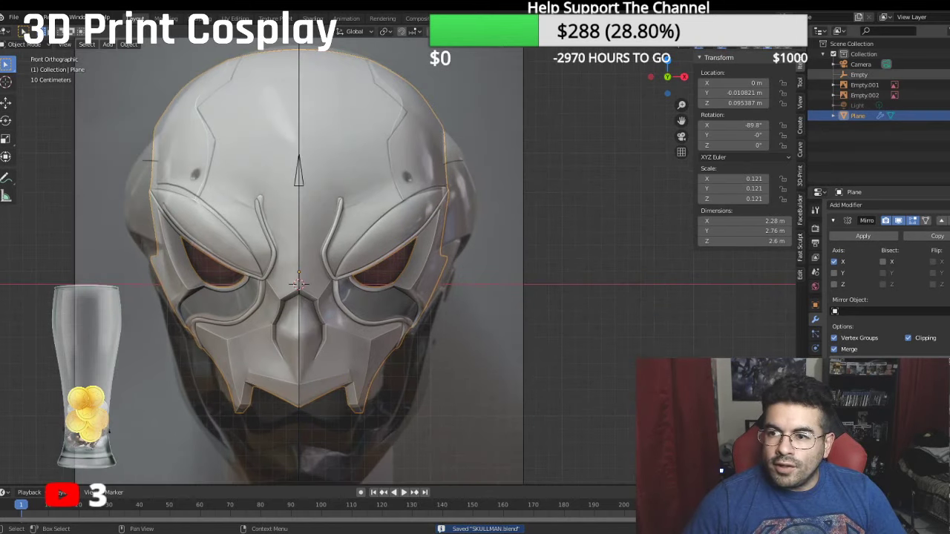
click(948, 85)
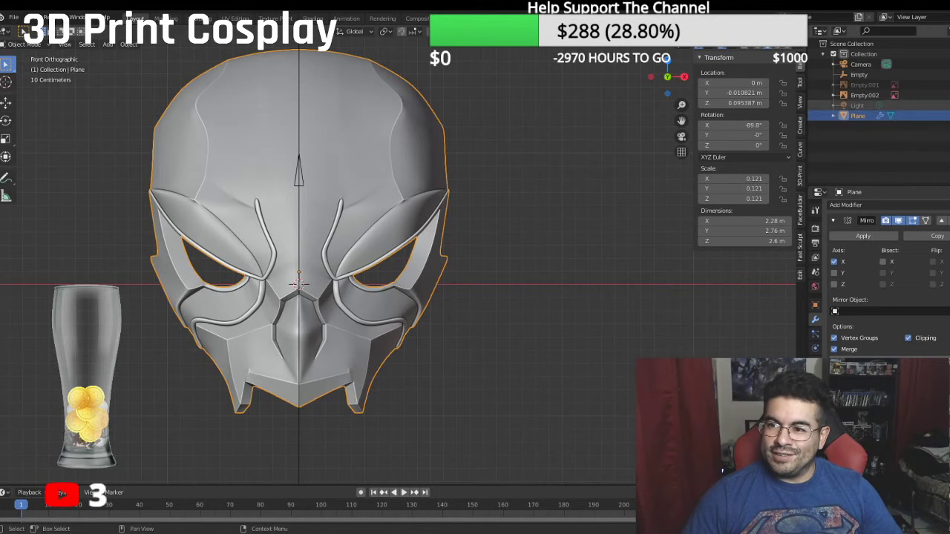
click(947, 85)
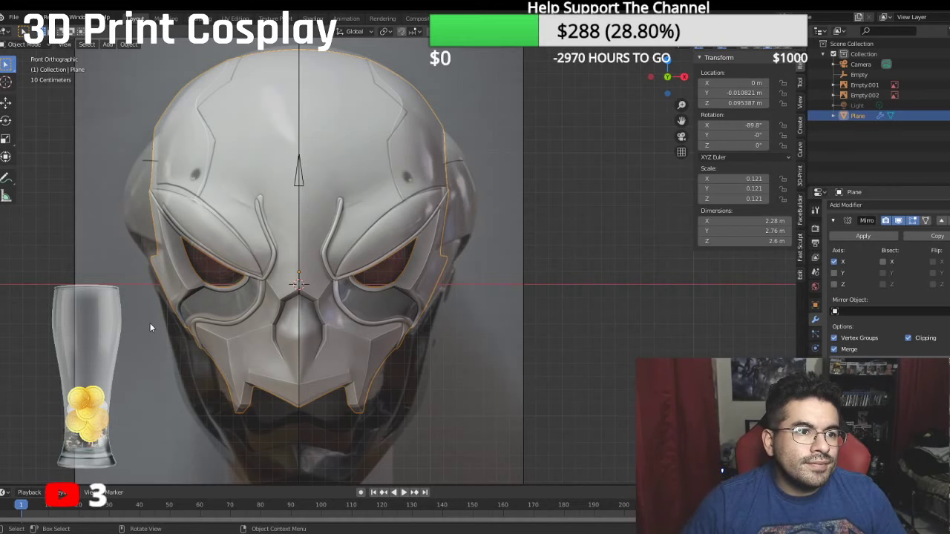
click(30, 17)
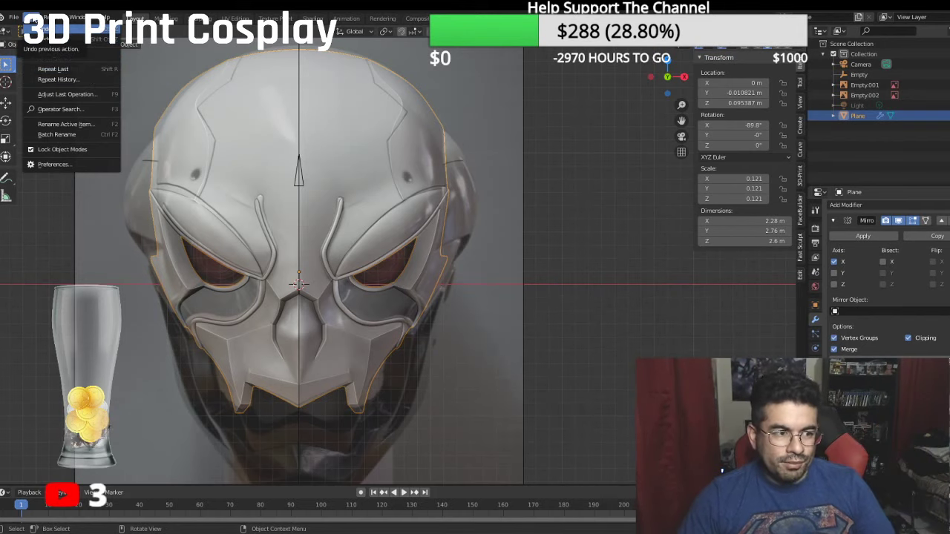
Step: Return the helmet mesh to Edit Mode and bring up the right side view of the cheek
scroll(153, 202, up, 1)
click(28, 44)
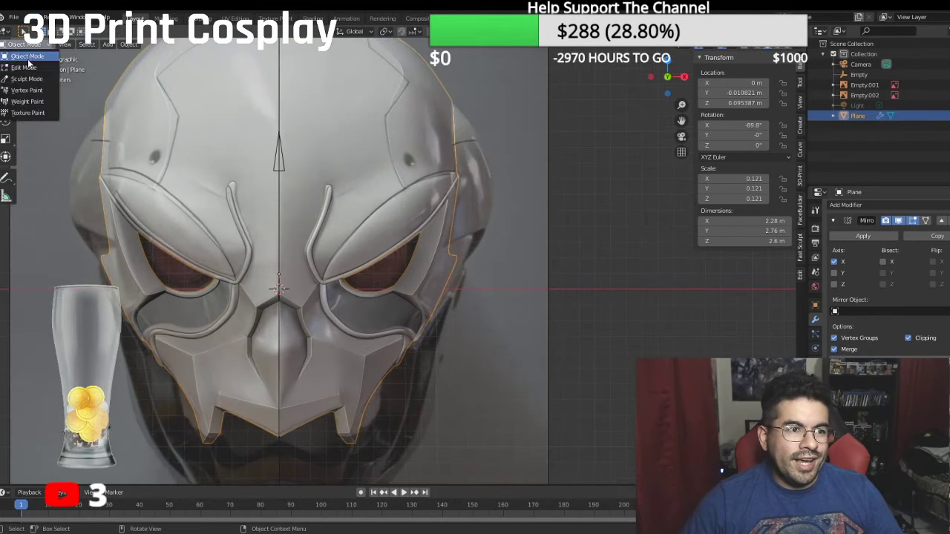
click(26, 65)
scroll(328, 267, up, 3)
shift+middle_drag(329, 267, 405, 247)
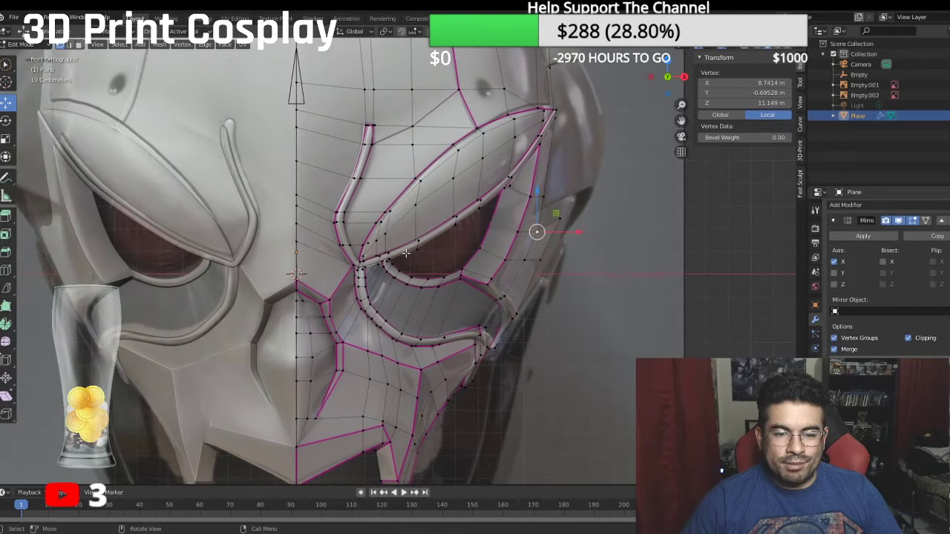
scroll(412, 261, down, 2)
key(KP_3)
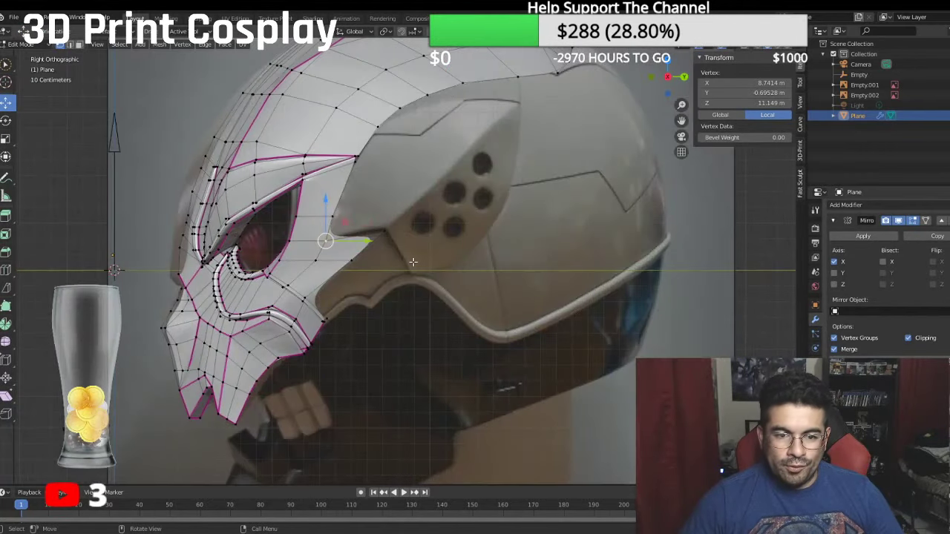
Step: Extrude the cheek's rear edge from the upper panel seam down to the lower rim in the side reference
scroll(344, 289, up, 2)
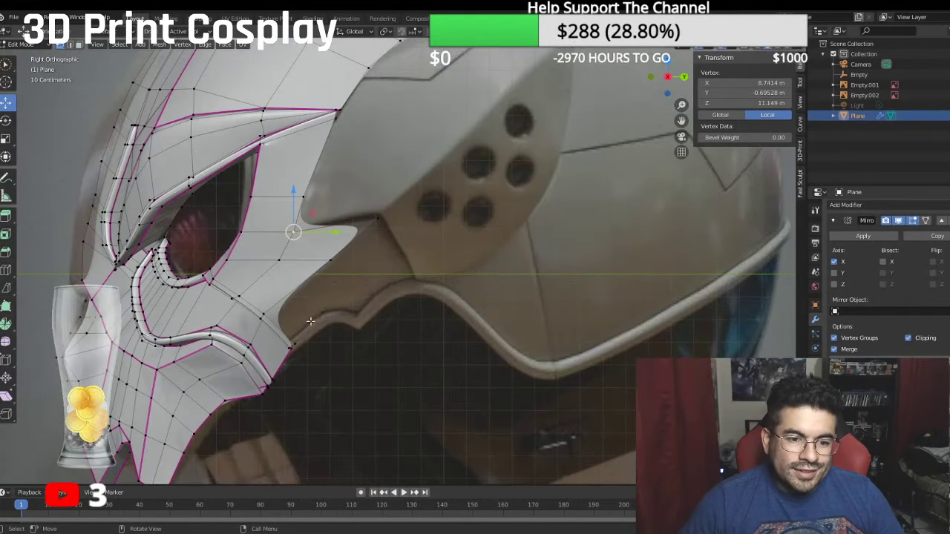
scroll(296, 339, up, 3)
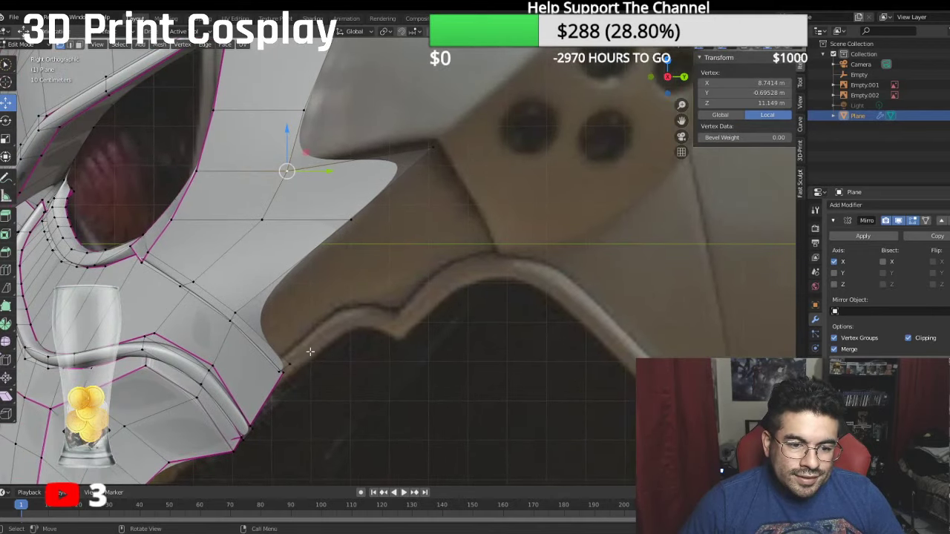
click(347, 219)
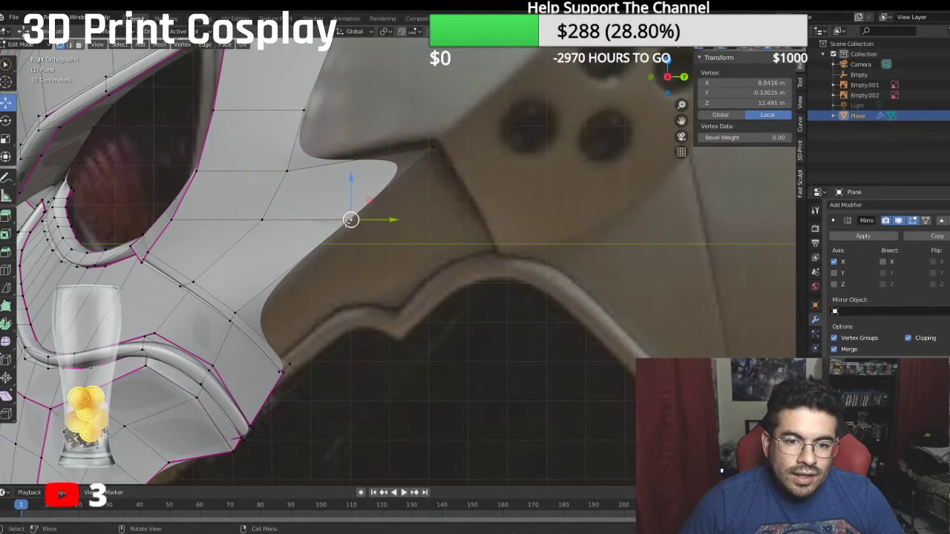
shift+click(434, 148)
key(e)
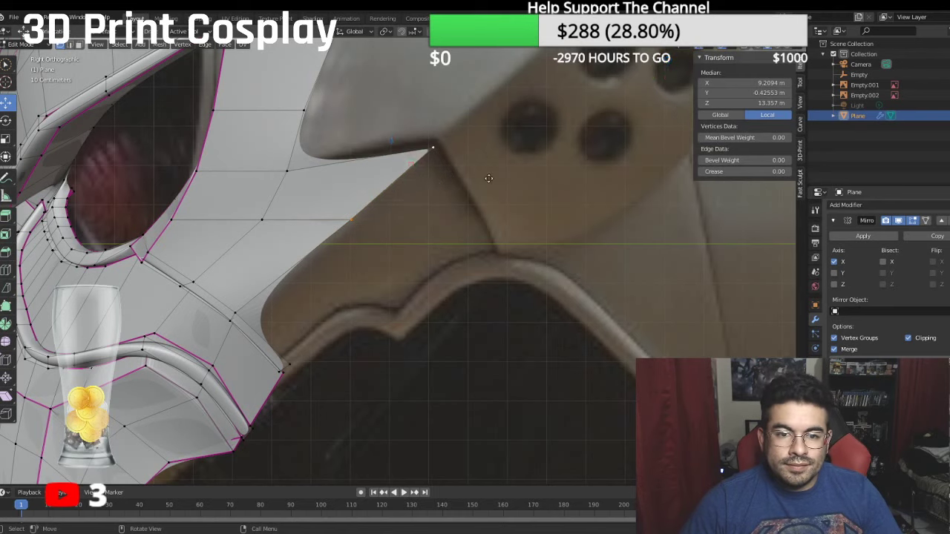
click(488, 179)
drag(401, 185, 444, 277)
Step: Move the extruded edge's rear vertex onto the corner where the panel seam meets the lower rim
click(485, 241)
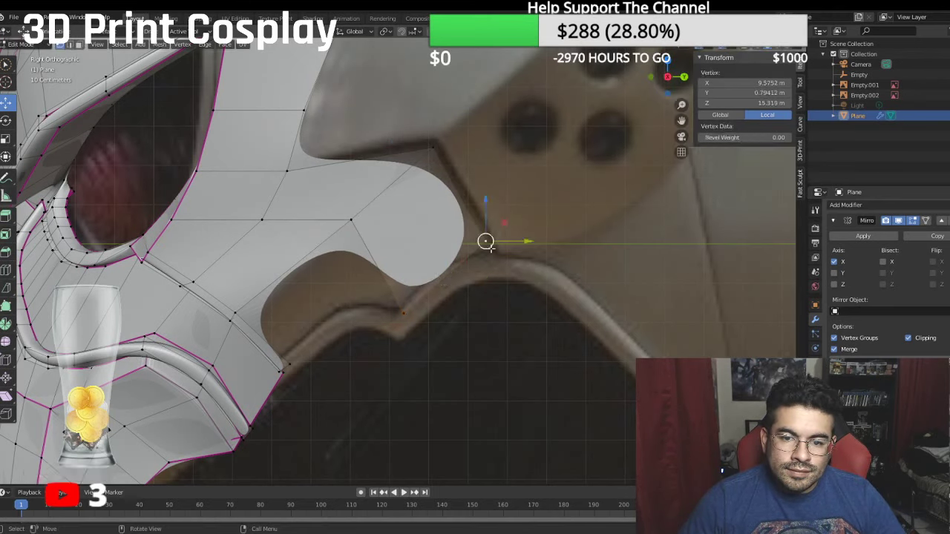
key(g)
key(y)
click(537, 262)
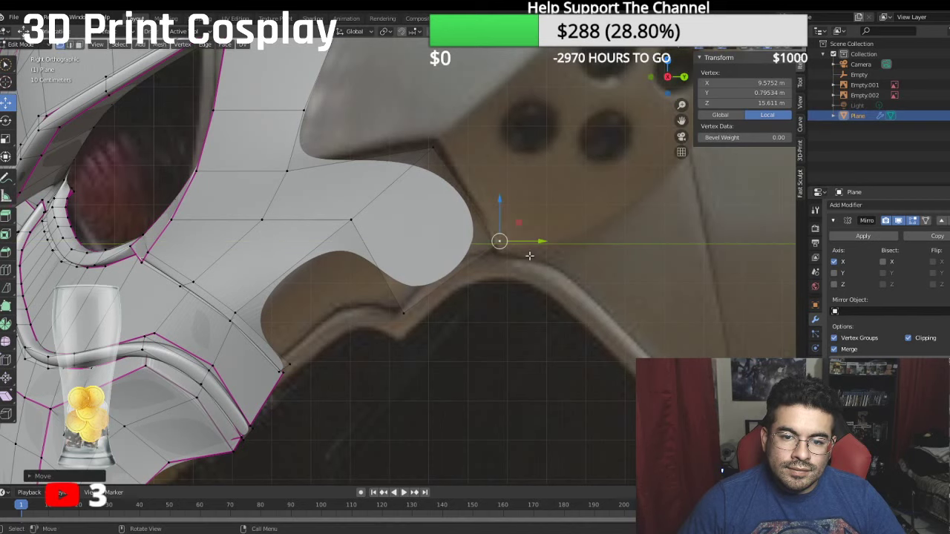
drag(501, 204, 501, 215)
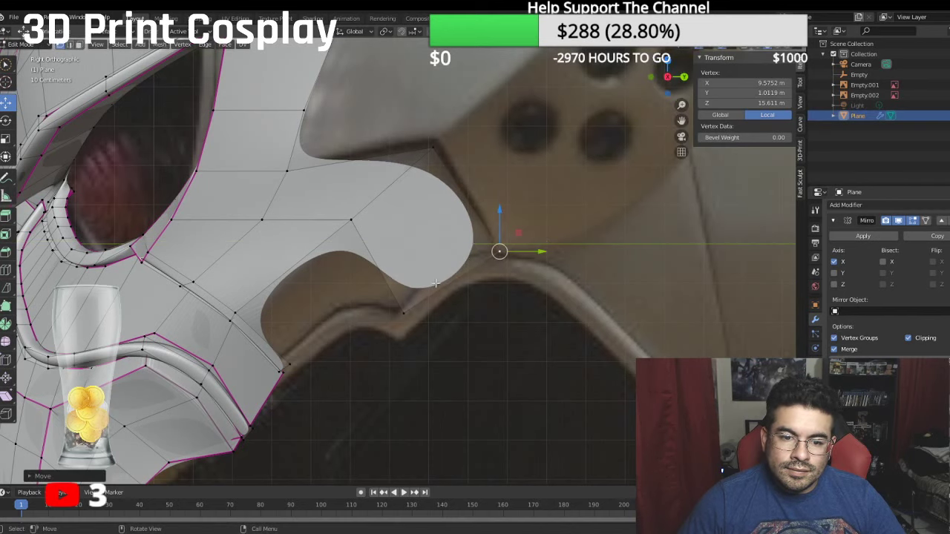
Step: Extrude a vertex from the cheek's inner corner down to the lower rim and fill a triangular face to the neighbouring rim vertex
click(401, 312)
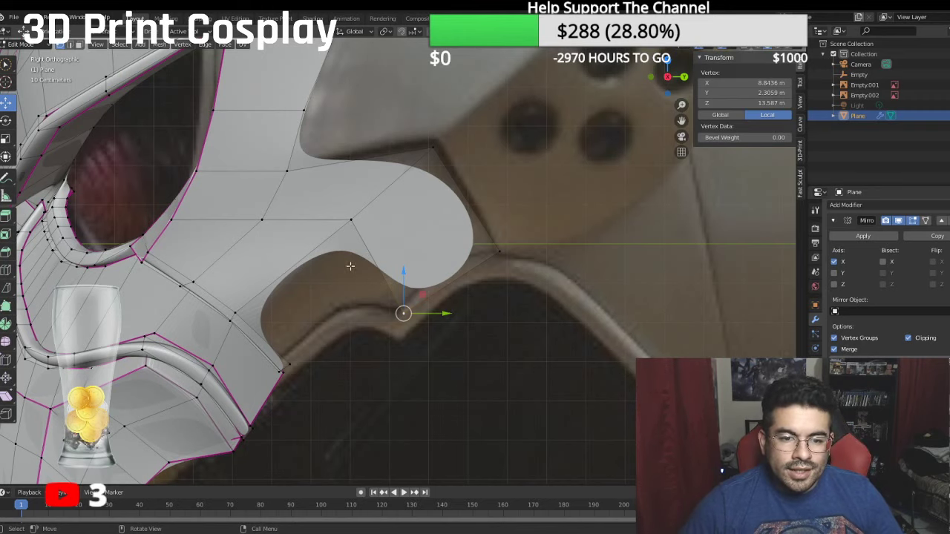
click(349, 221)
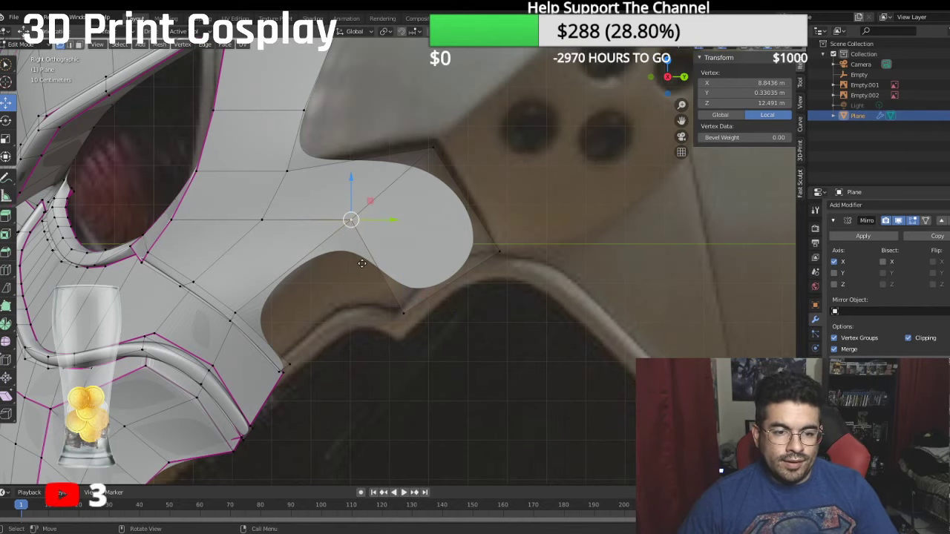
key(e)
click(358, 351)
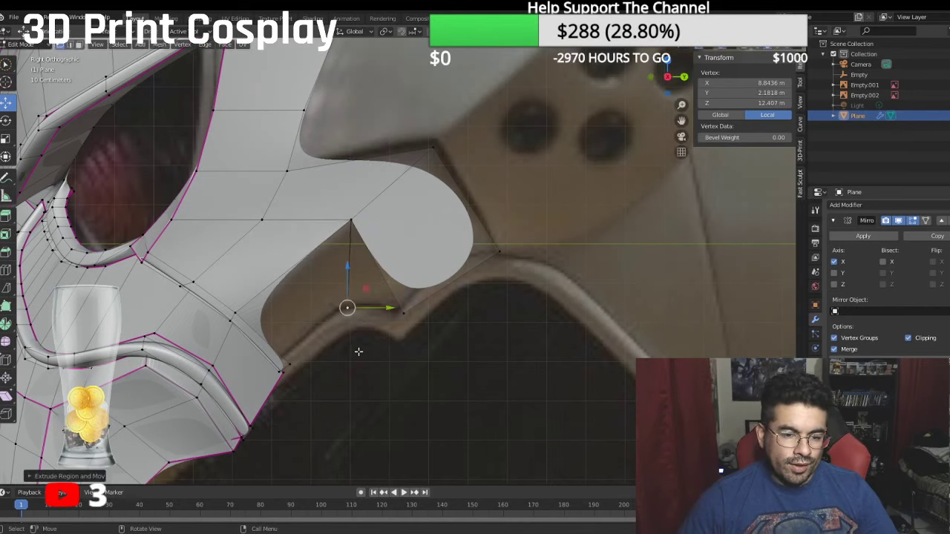
shift+click(404, 311)
shift+click(372, 209)
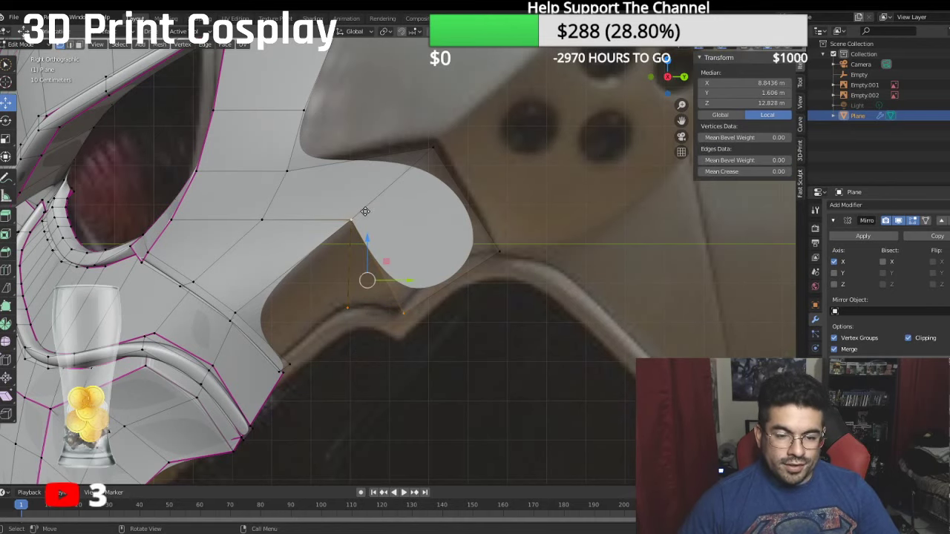
key(g)
key(ctrl+z)
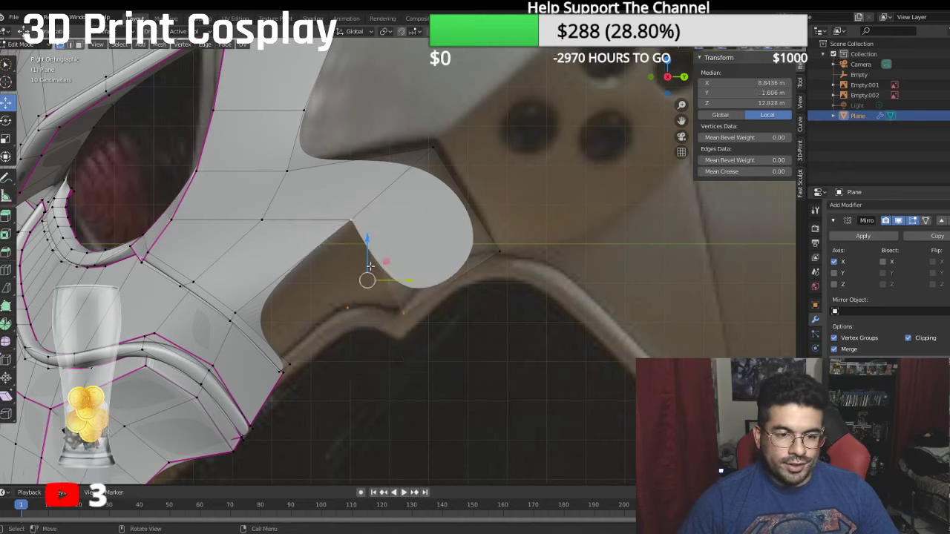
key(f)
Step: Fill the remaining gap between the cheek trim and the new rim vertex with a four-sided face
click(350, 310)
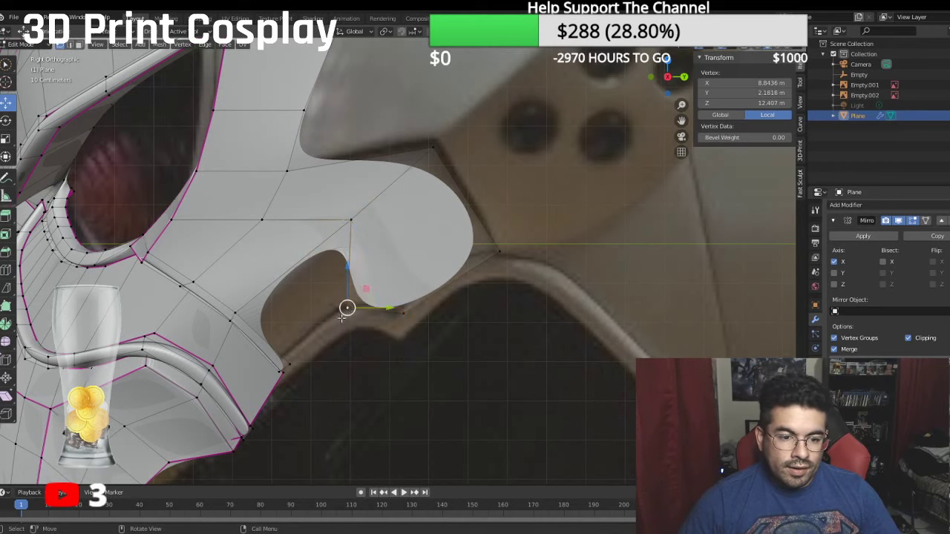
shift+click(292, 363)
shift+click(251, 310)
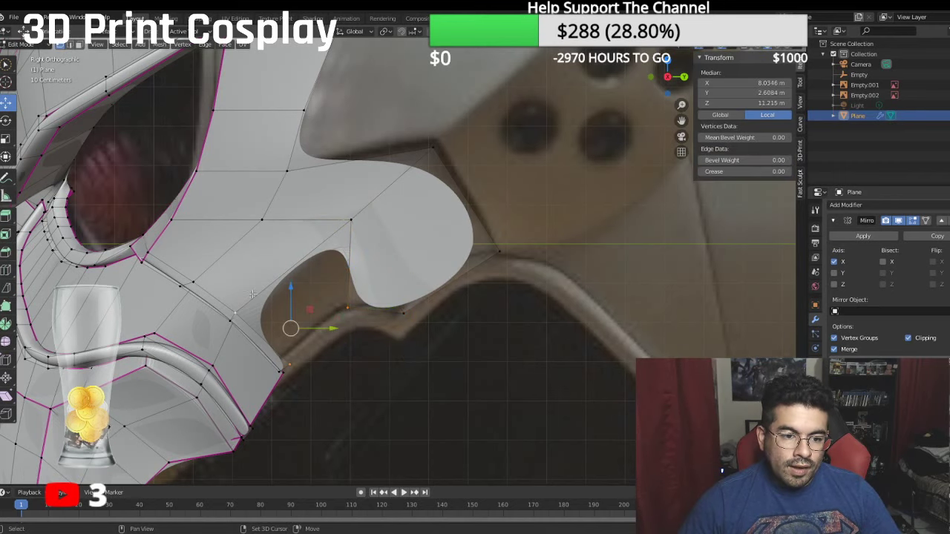
shift+click(349, 217)
key(f)
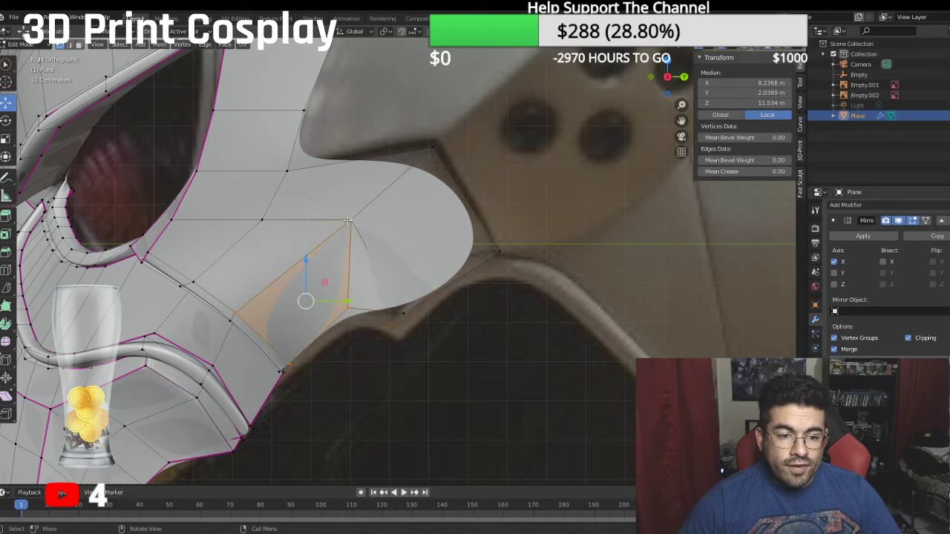
Step: Raise the cheek's upper rear vertex slightly to the seam corner and turn off the smoothed modifier preview in Edit Mode
click(433, 148)
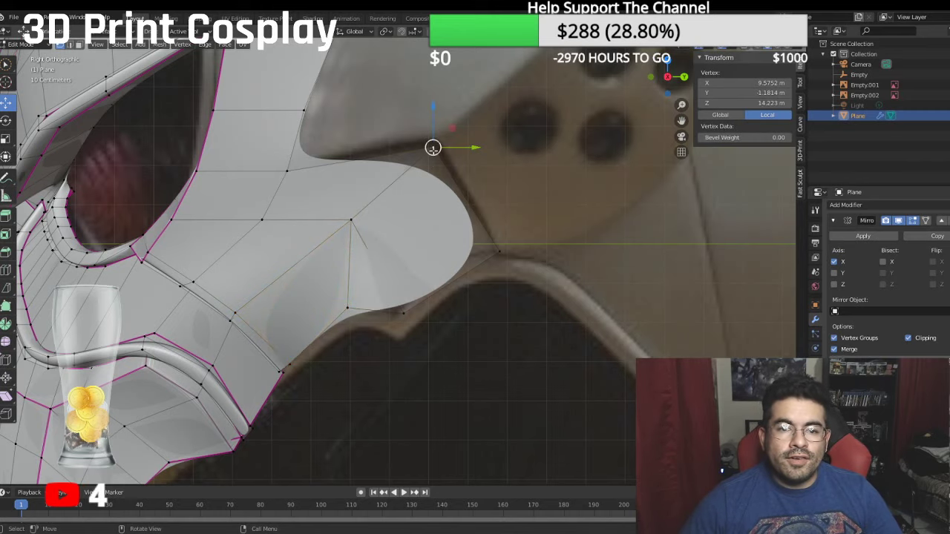
drag(436, 122, 435, 118)
middle_drag(414, 241, 508, 268)
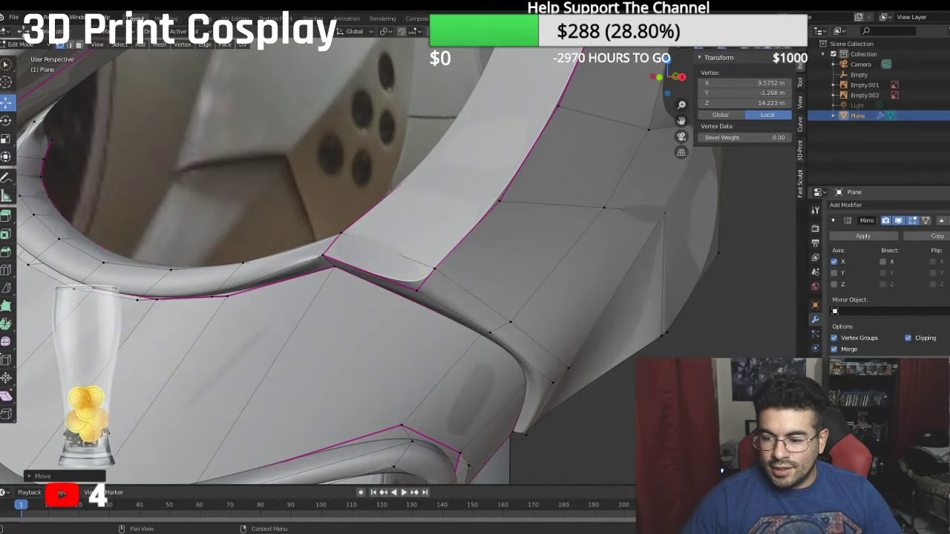
click(898, 432)
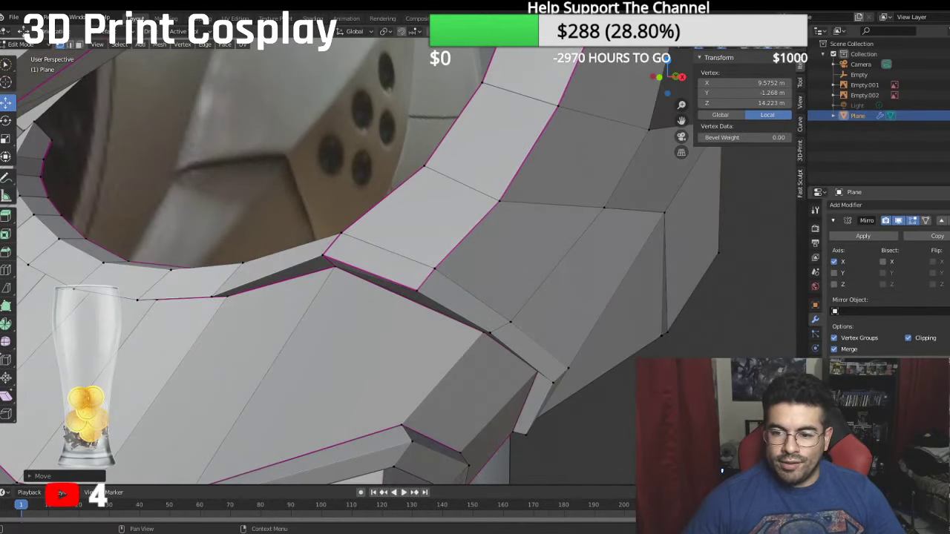
Step: Shift the new rear cheek vertices along X to follow the helmet outline in the front reference
shift+middle_drag(604, 394, 411, 311)
key(KP_1)
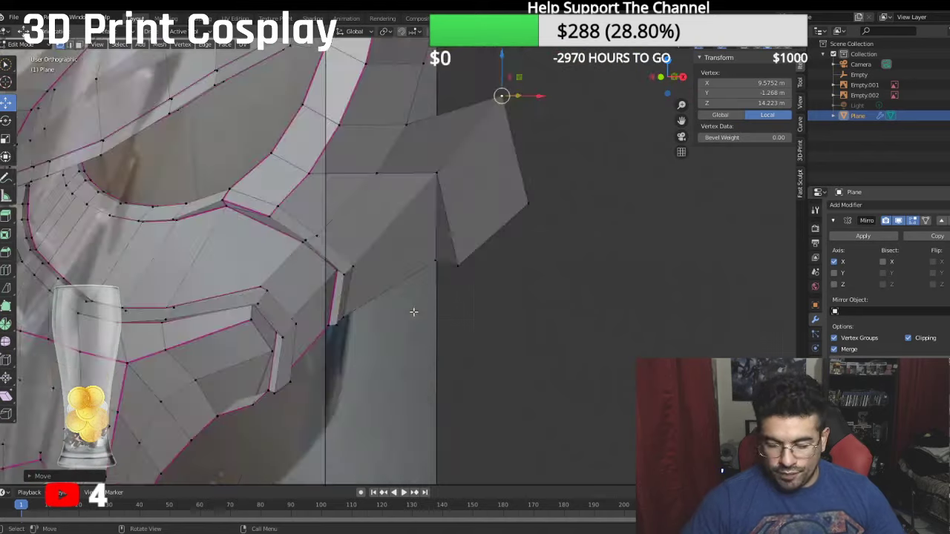
key(KP_1)
click(492, 260)
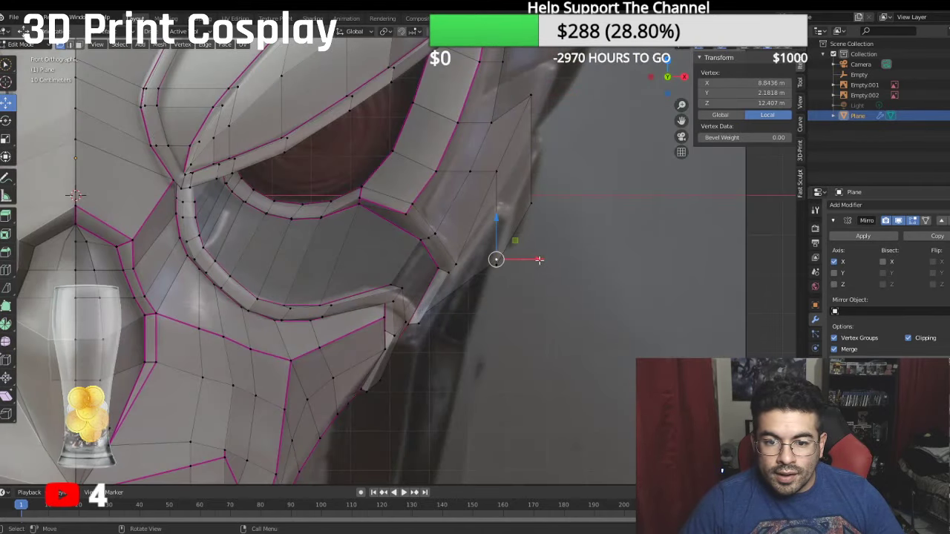
scroll(573, 219, down, 2)
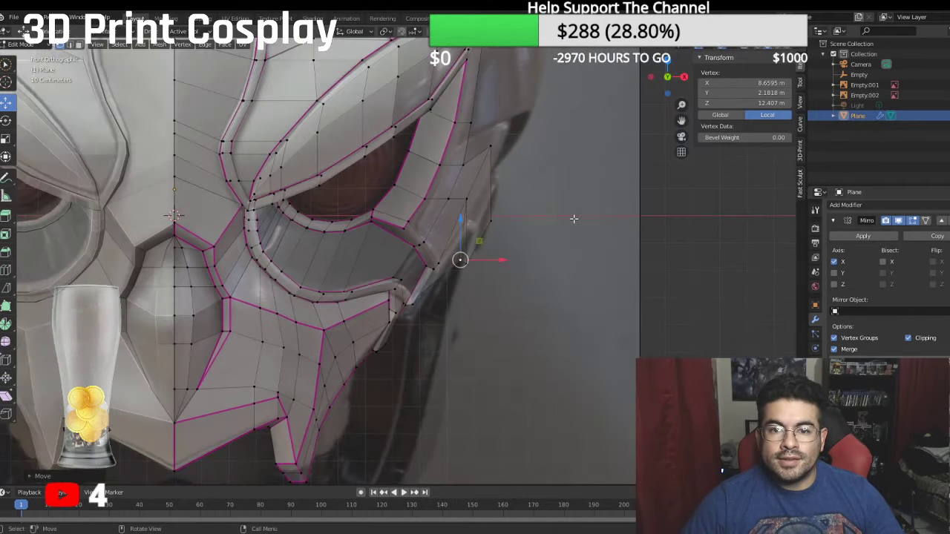
key(g)
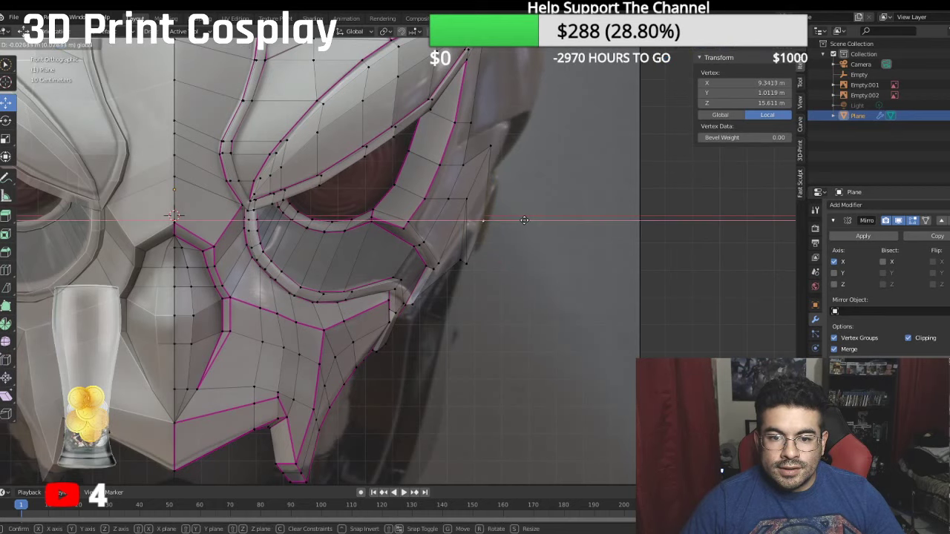
click(497, 261)
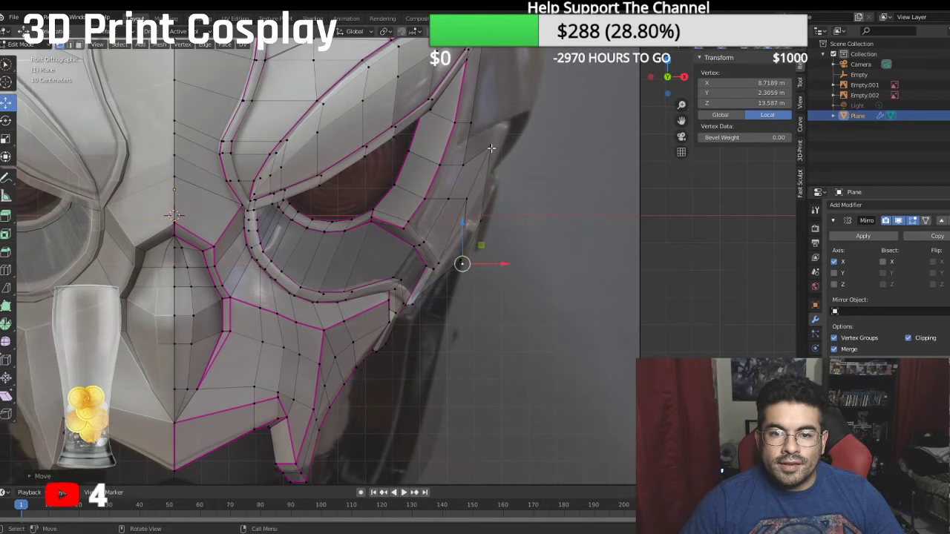
scroll(521, 159, down, 3)
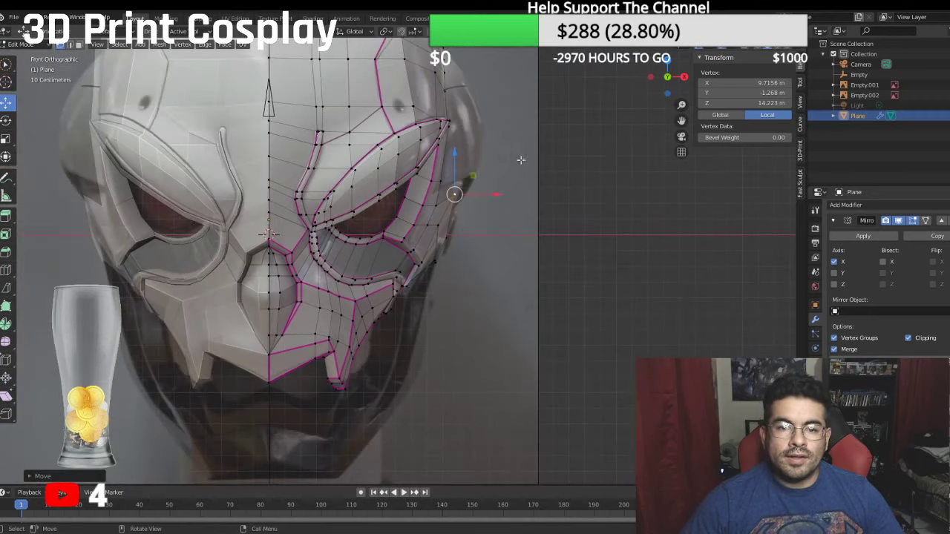
Step: Select the edges along the cheek's lower rim and set their mean crease to 1.00
middle_drag(520, 160, 378, 229)
click(328, 267)
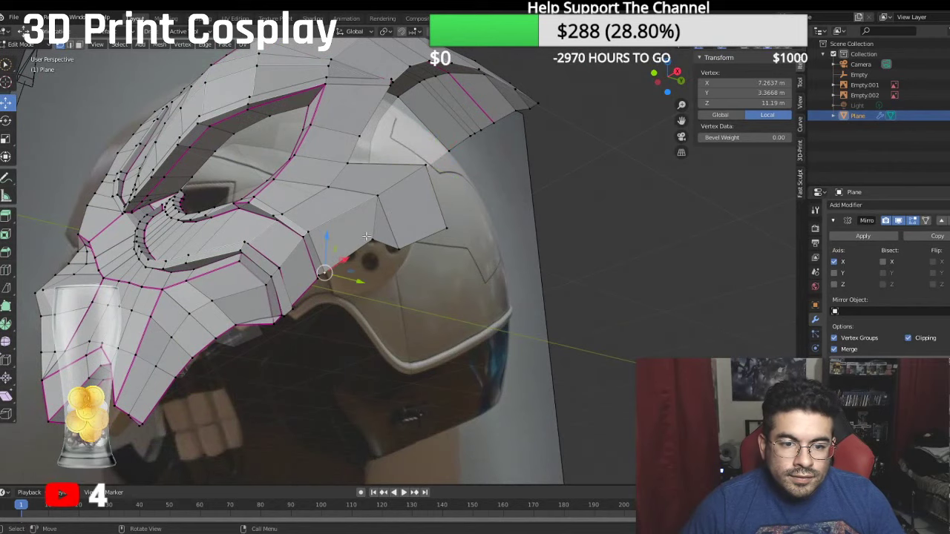
shift+click(369, 237)
shift+click(396, 246)
shift+click(453, 228)
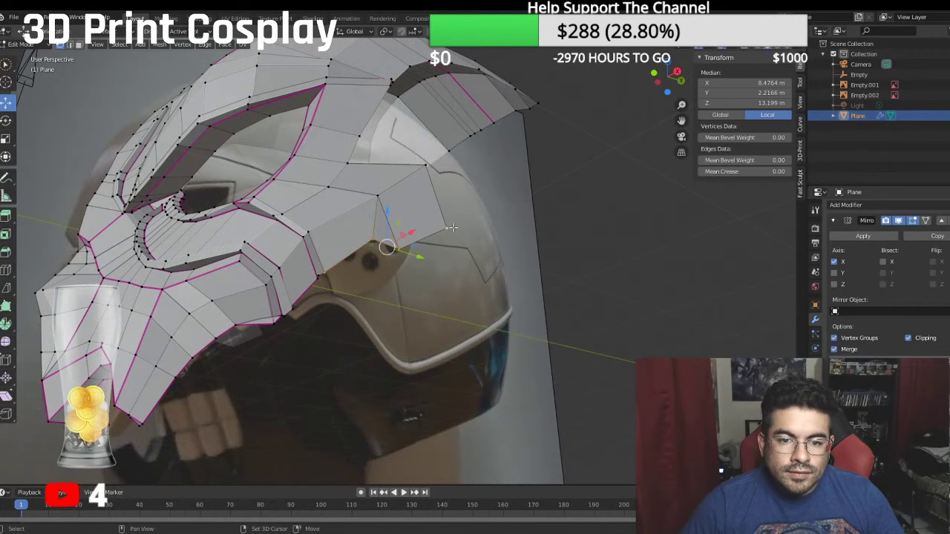
click(723, 171)
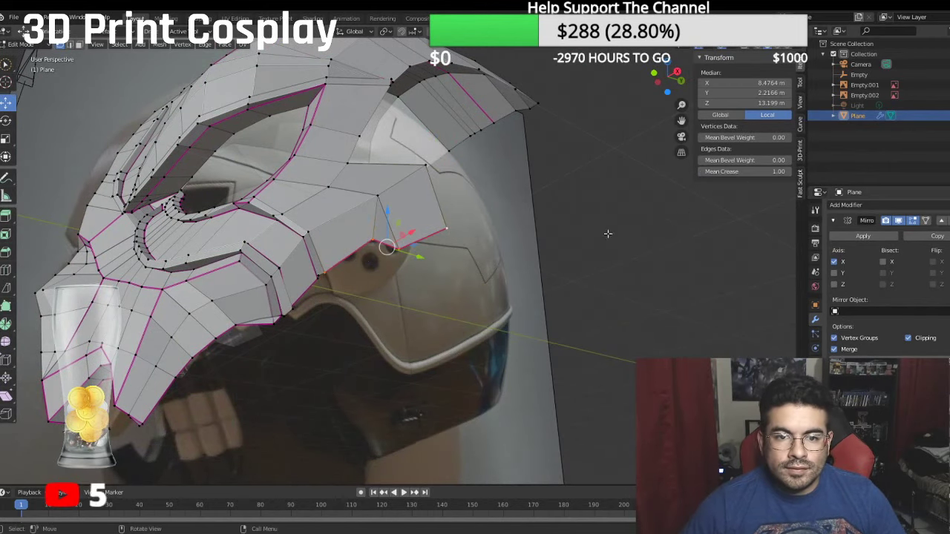
Step: Select the vertex path along the rear border of the helmet's crown and show it from the top
middle_drag(608, 233, 428, 238)
key(KP_3)
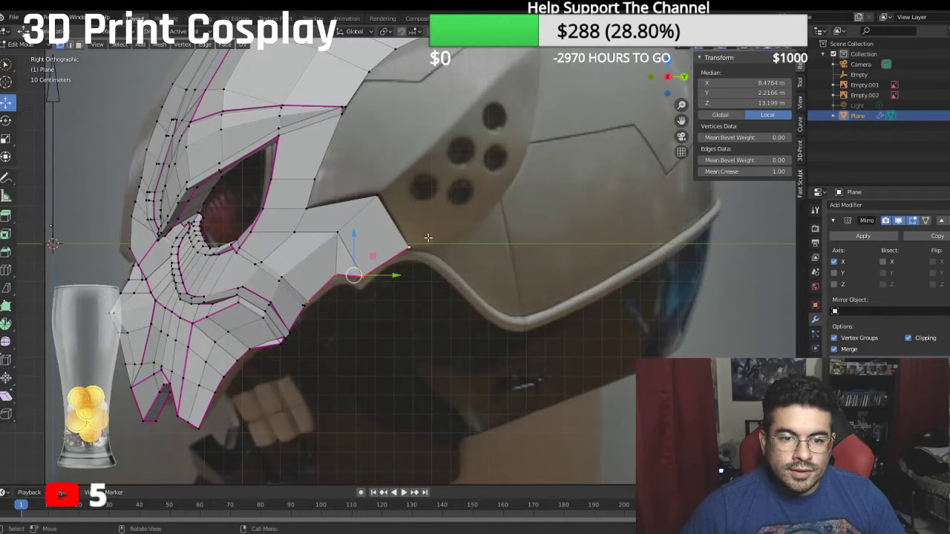
scroll(348, 232, down, 3)
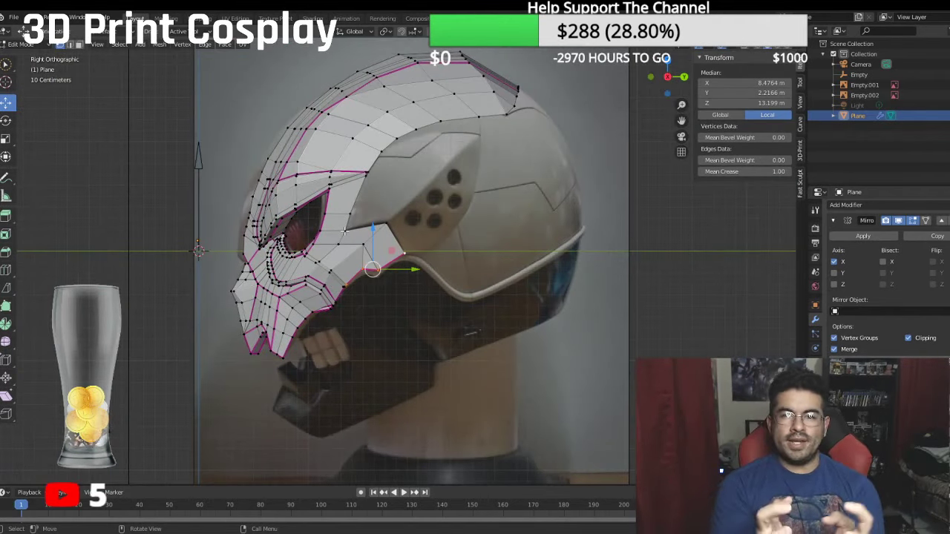
middle_drag(519, 123, 470, 122)
click(483, 104)
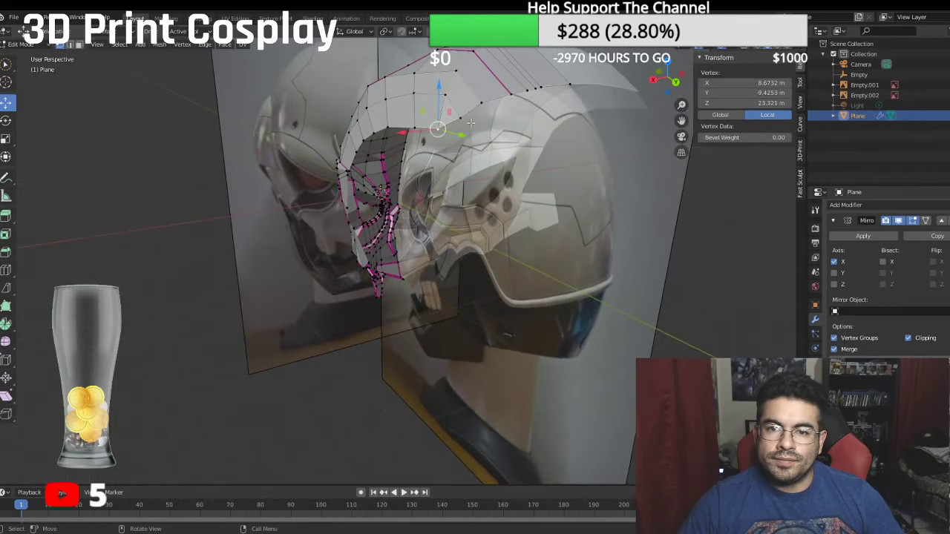
middle_drag(574, 84, 618, 213)
ctrl+click(606, 84)
key(KP_7)
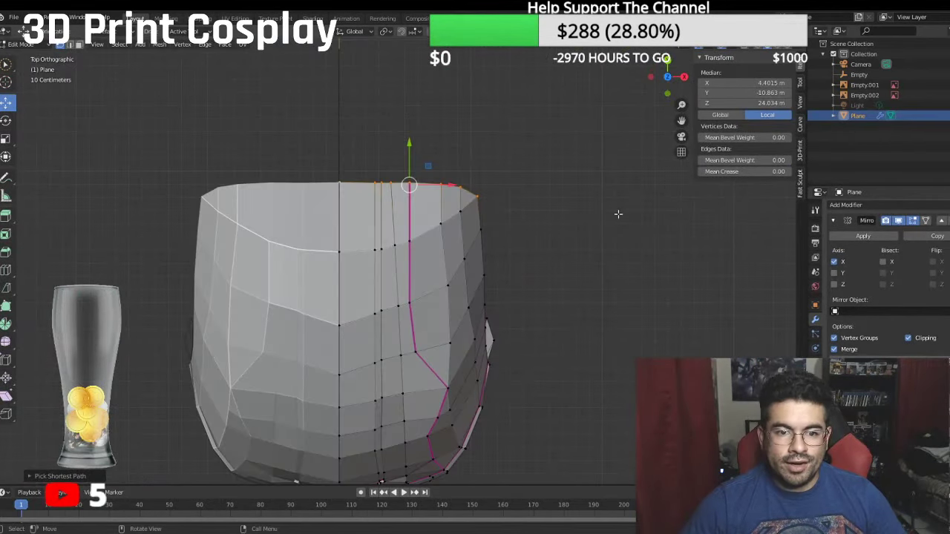
Step: Pull the crown's rear border vertices between the centreline and the creased ridge backward into a rounded curve
scroll(376, 172, up, 2)
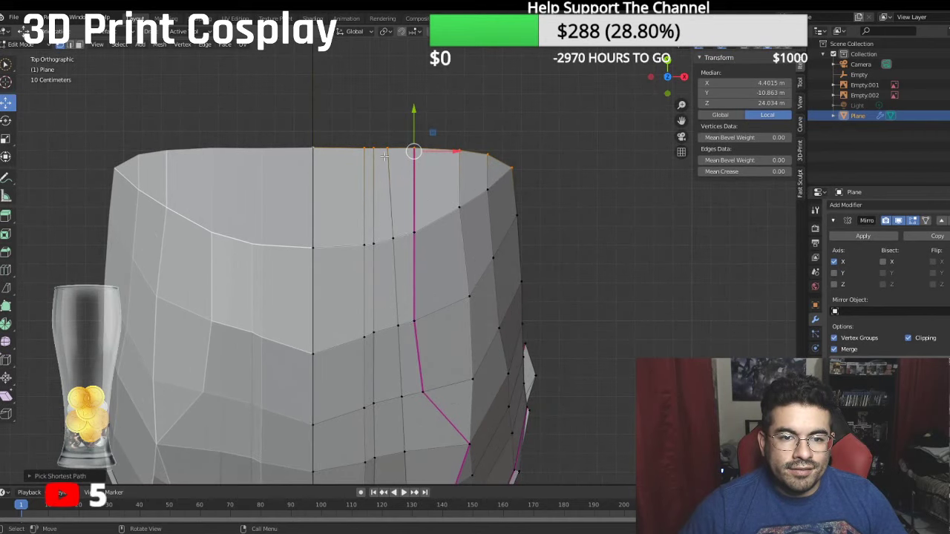
click(388, 148)
drag(428, 146, 312, 134)
click(360, 148)
mouse_move(364, 114)
mouse_down()
mouse_move(397, 117)
mouse_move(420, 106)
mouse_move(362, 107)
mouse_up()
click(375, 151)
click(391, 154)
click(417, 152)
click(394, 141)
click(373, 141)
click(358, 140)
Step: Adjust the outer rear border vertices of the crown to continue the curve, and select the centreline vertex for checking in perspective
click(460, 150)
click(486, 153)
drag(488, 116, 487, 115)
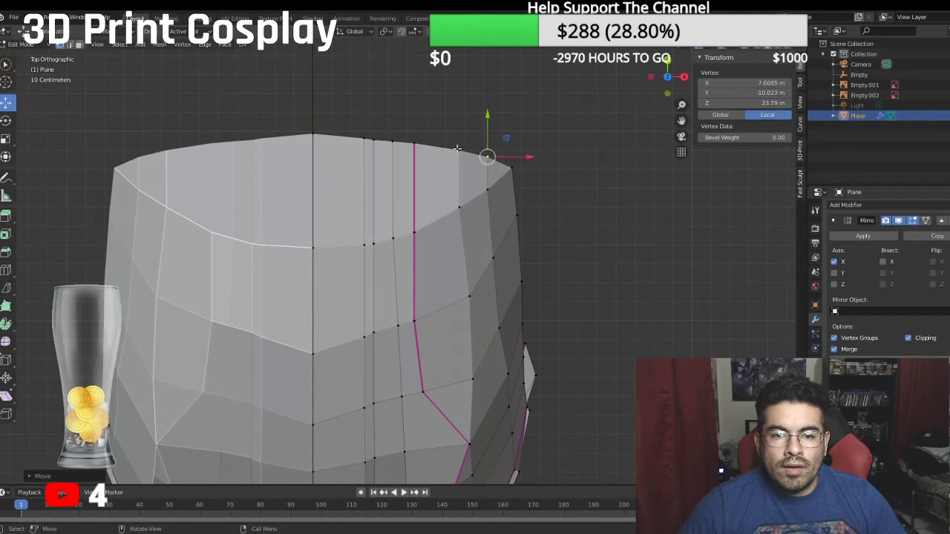
scroll(401, 154, down, 1)
click(378, 160)
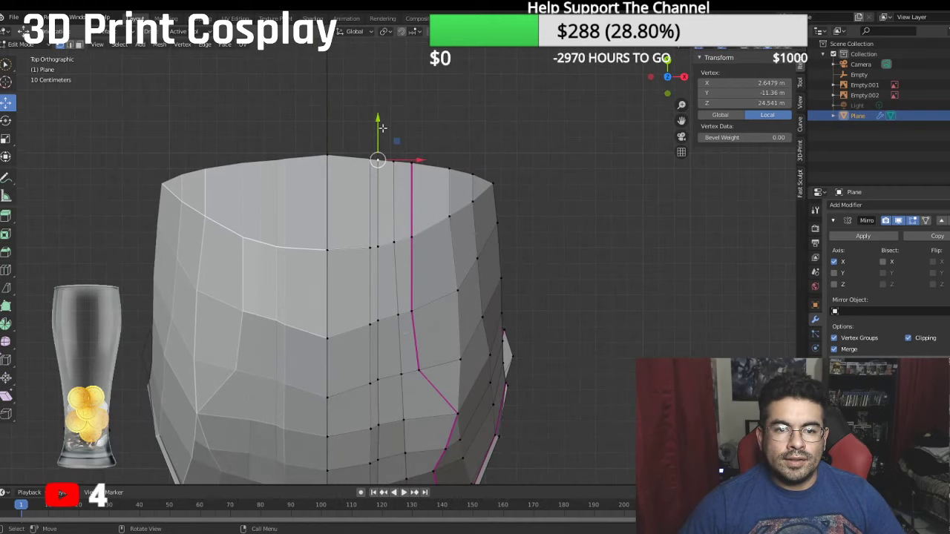
drag(381, 128, 382, 124)
middle_drag(439, 176, 410, 208)
click(502, 132)
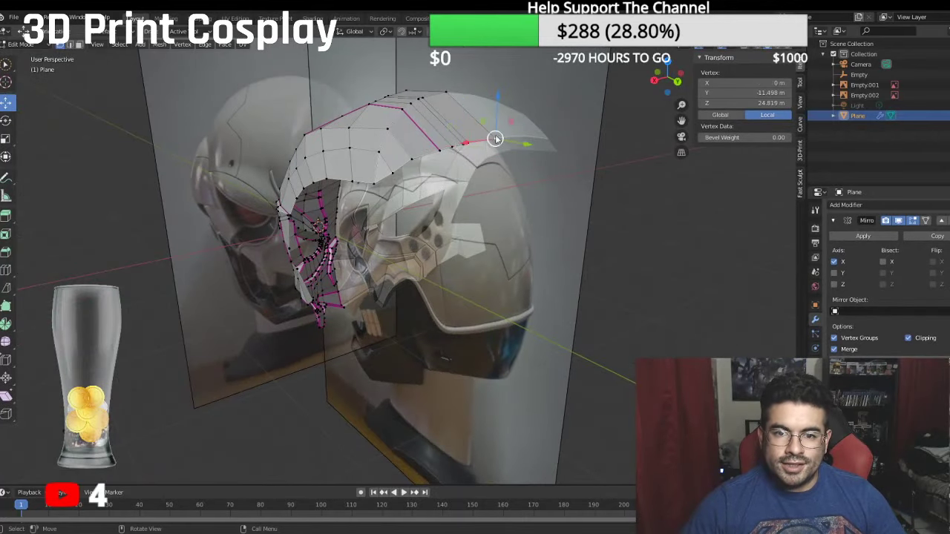
Step: Select the vertex path along the crown's rear border and extrude it down and back along the side reference's helmet outline
ctrl+click(368, 192)
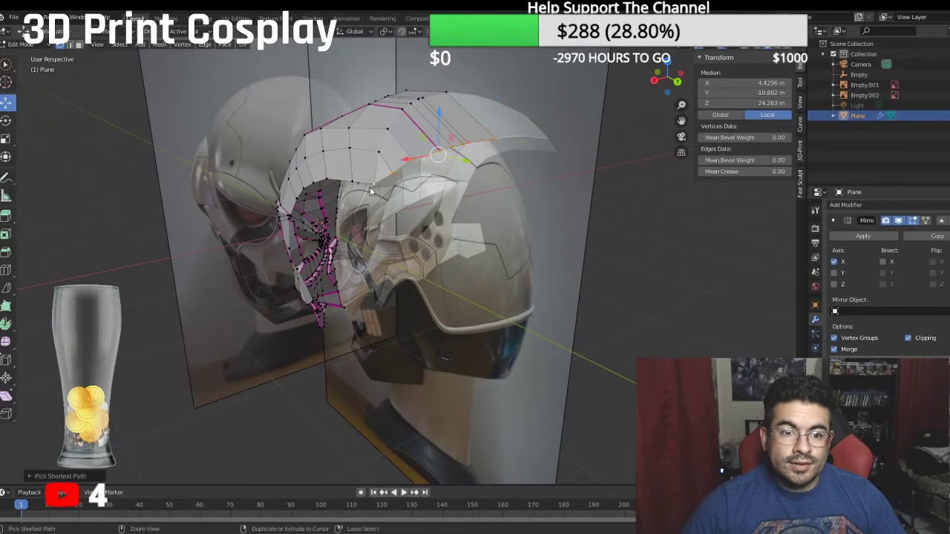
key(KP_1)
key(KP_3)
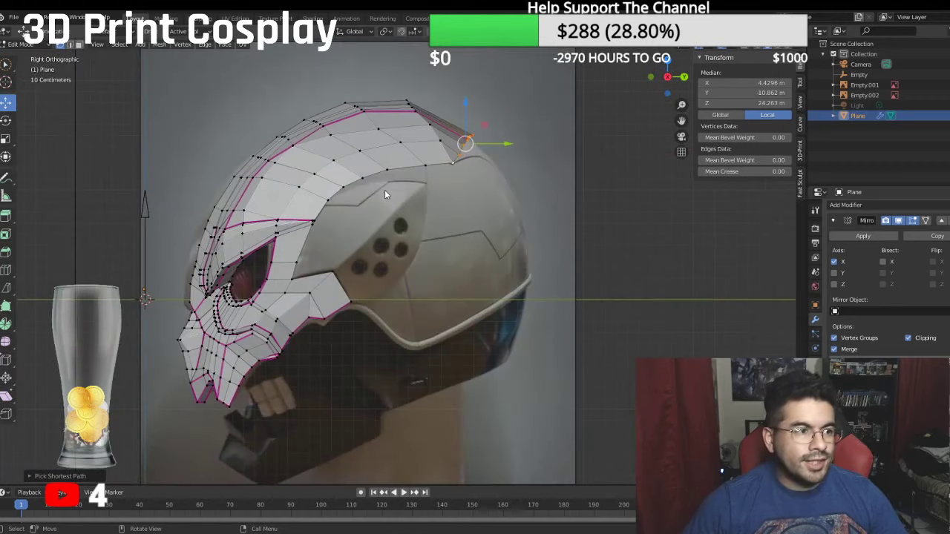
key(e)
click(533, 201)
drag(508, 145, 547, 146)
drag(506, 99, 538, 175)
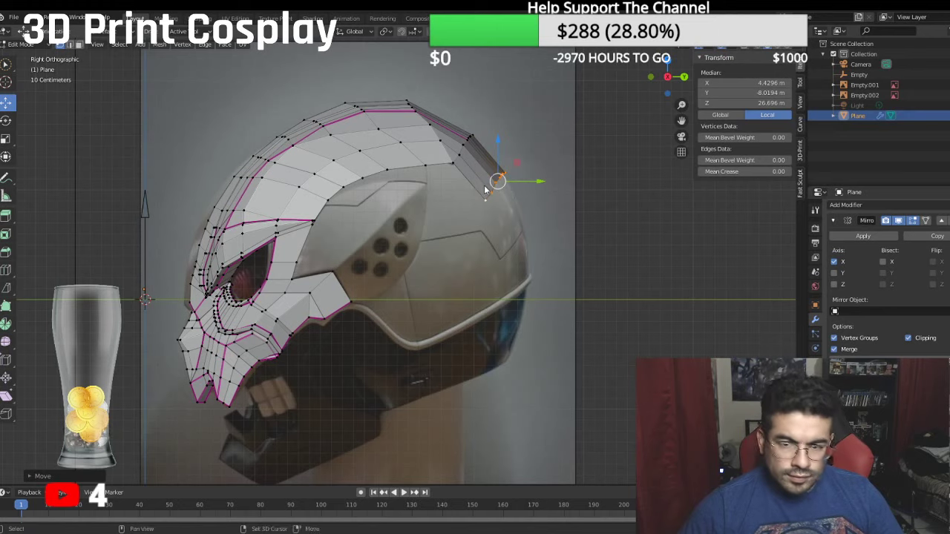
Step: Extrude a second row of faces from the rear border and place it farther down the helmet's back, along the reference silhouette
shift+middle_drag(497, 185, 369, 200)
scroll(369, 200, up, 3)
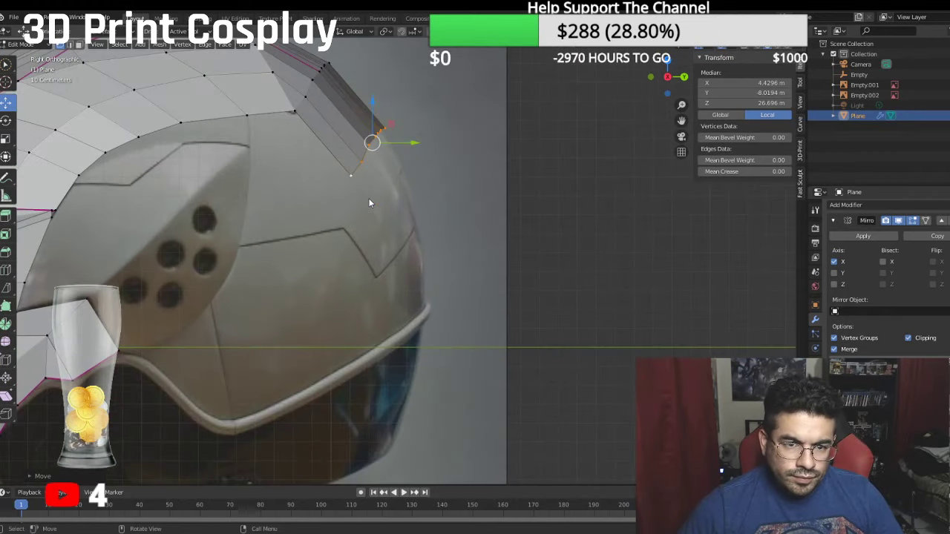
key(e)
click(410, 208)
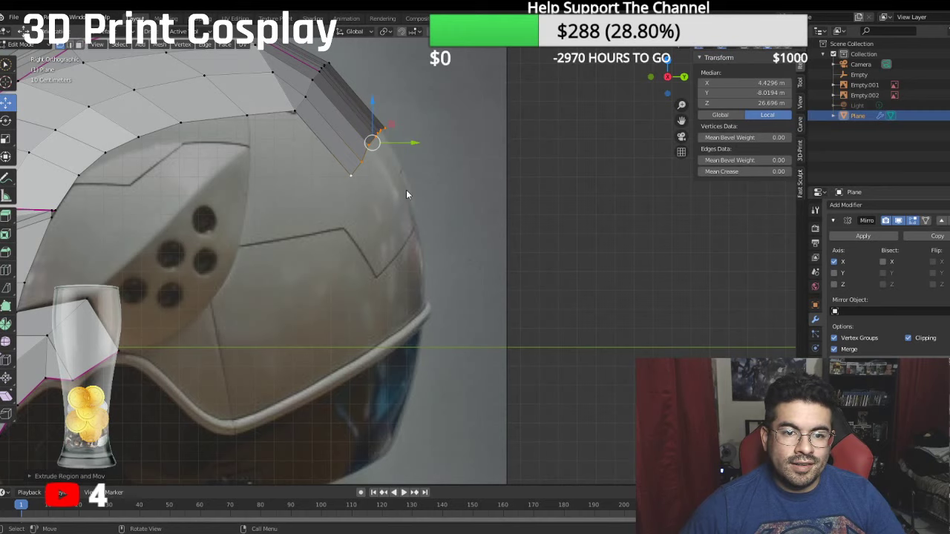
drag(373, 106, 373, 201)
drag(410, 236, 402, 163)
drag(440, 200, 426, 200)
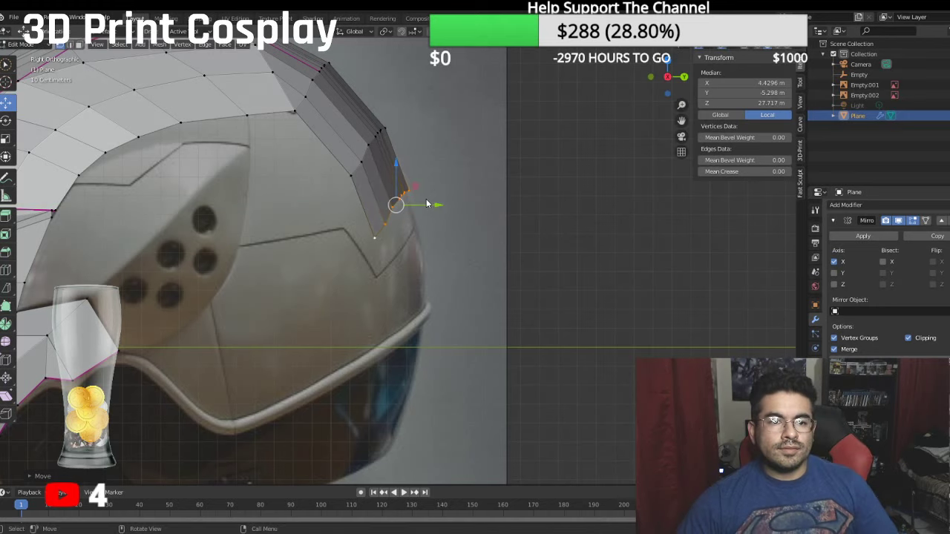
Step: Extrude a third row of faces down the helmet's back, aligning its lower border with the side reference's outline
shift+middle_drag(425, 200, 438, 219)
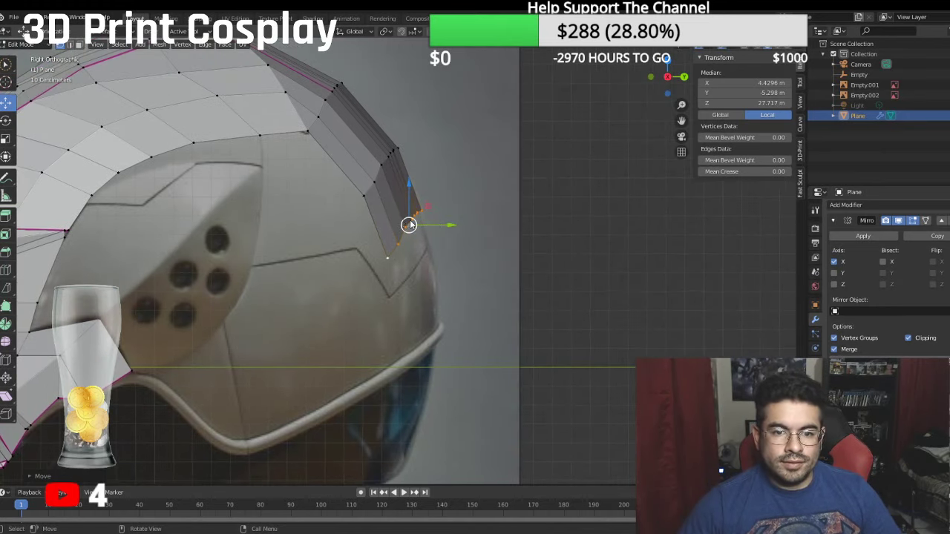
key(e)
click(460, 226)
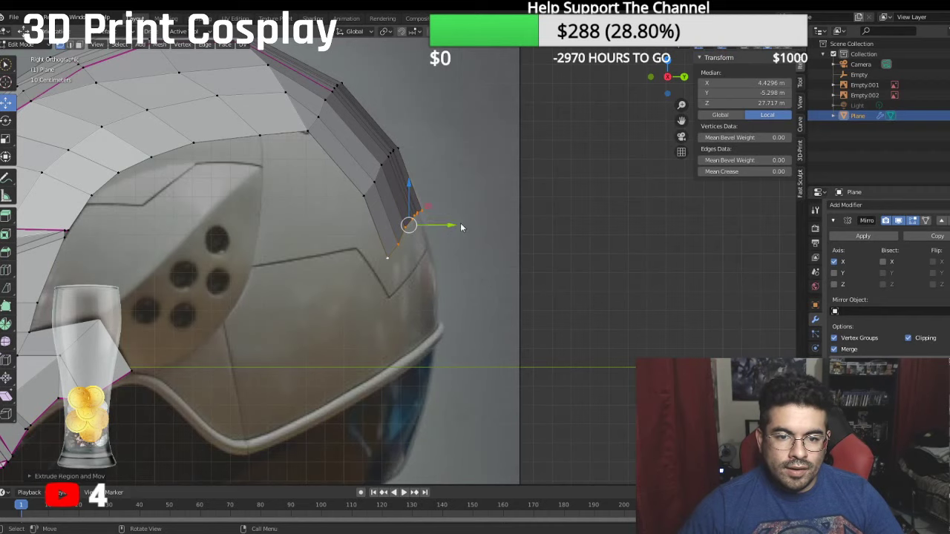
drag(409, 183, 414, 242)
drag(451, 284, 468, 288)
scroll(440, 285, up, 2)
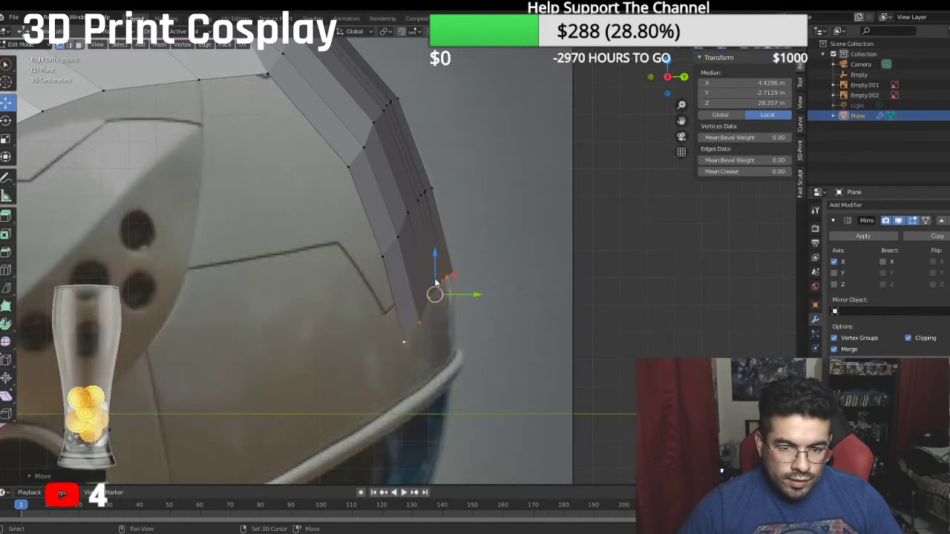
Step: Adjust the height of the two outermost vertices on the third row's lower border
shift+middle_drag(434, 311, 414, 232)
click(399, 243)
drag(396, 204, 379, 209)
click(383, 261)
key(g)
key(z)
Step: Shift the lower border vertices beside the centreline backward so that the border runs smoothly in side view
scroll(429, 213, up, 6)
shift+middle_drag(452, 188, 401, 342)
click(428, 223)
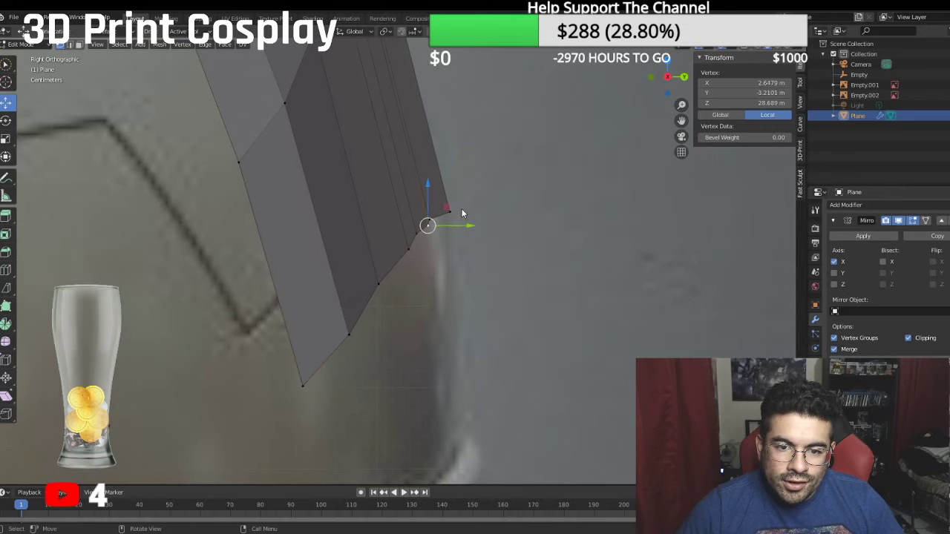
click(449, 212)
click(430, 220)
key(g)
key(y)
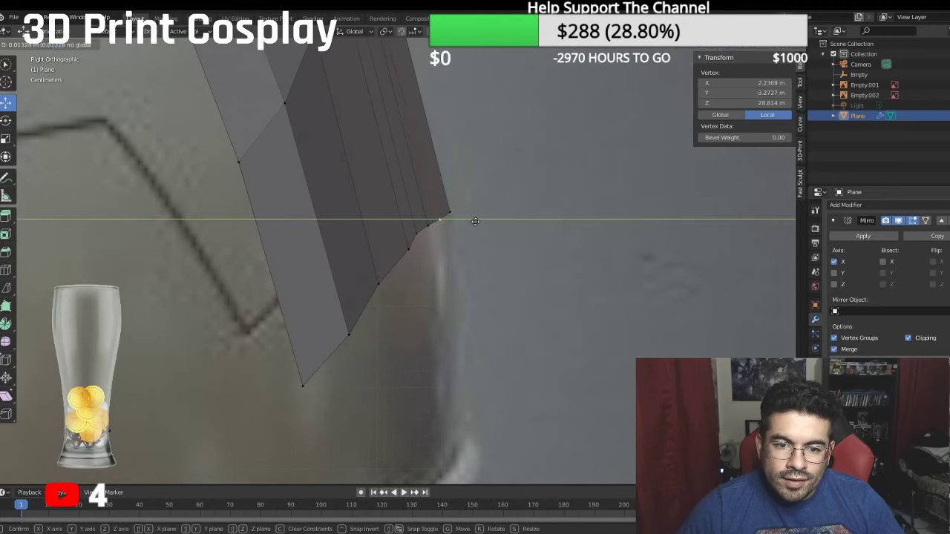
click(429, 230)
drag(457, 227, 458, 236)
click(418, 235)
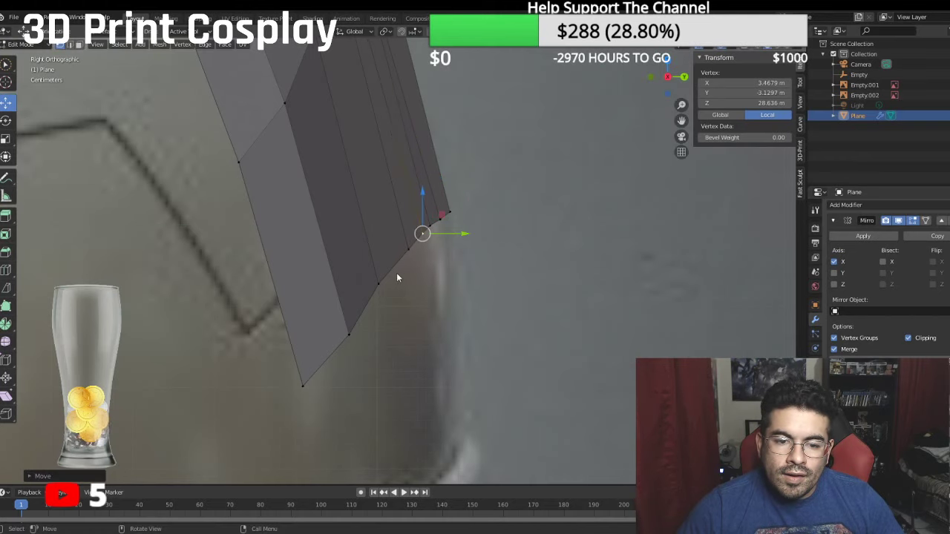
Step: Raise the second-outermost vertex of the lower border and nudge a vertex near the centreline backward
click(346, 333)
drag(348, 290, 348, 280)
click(433, 226)
drag(460, 226, 464, 225)
scroll(464, 225, down, 4)
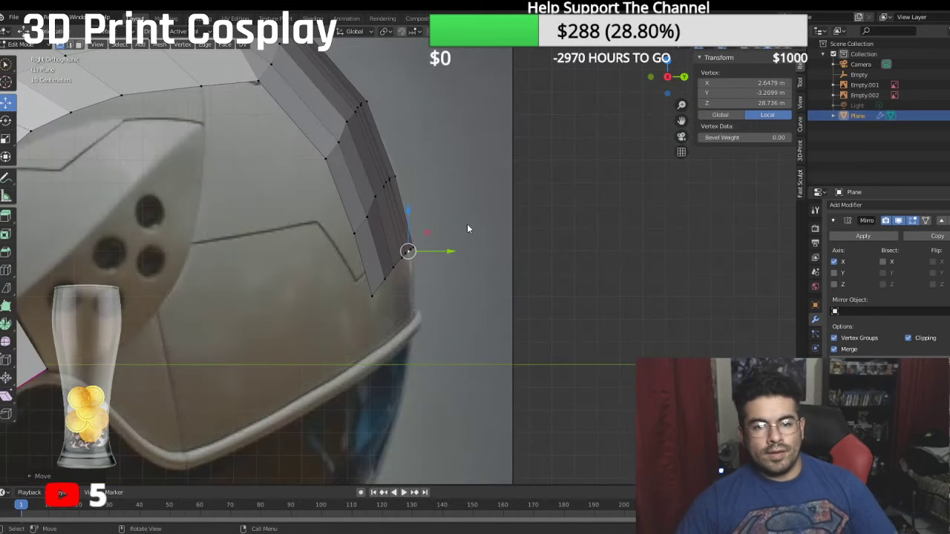
Step: Inspect the extended back from above and behind, turn on the smoothed subdivision display, and return to the side view
middle_drag(427, 198, 578, 299)
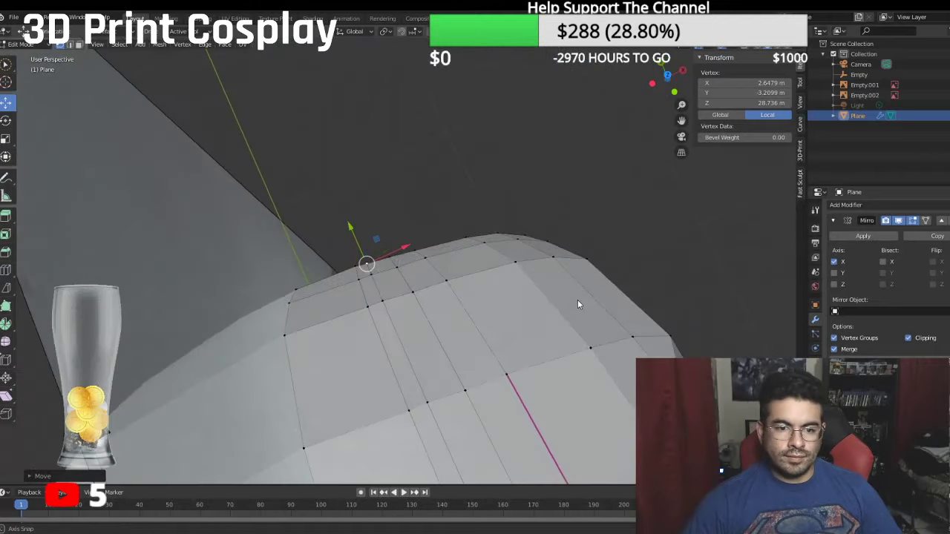
key(KP_7)
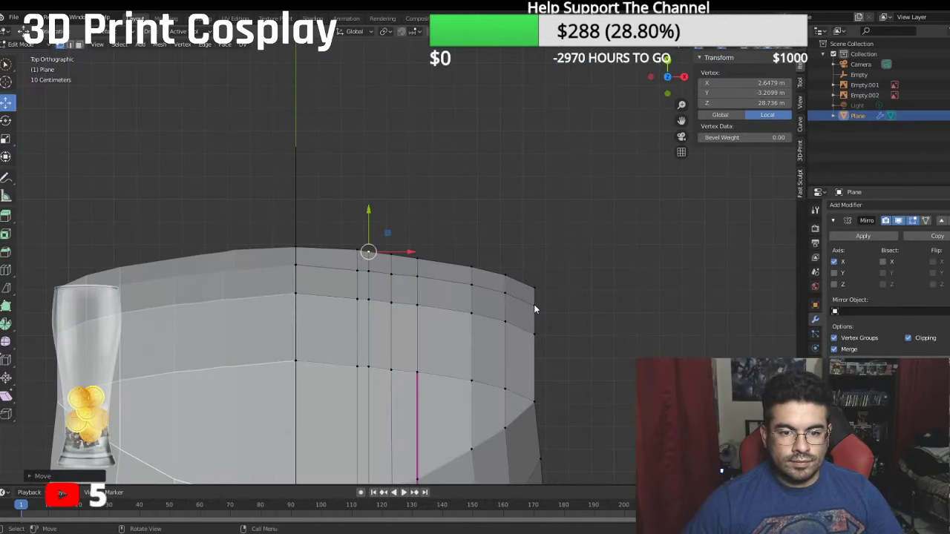
scroll(404, 269, down, 3)
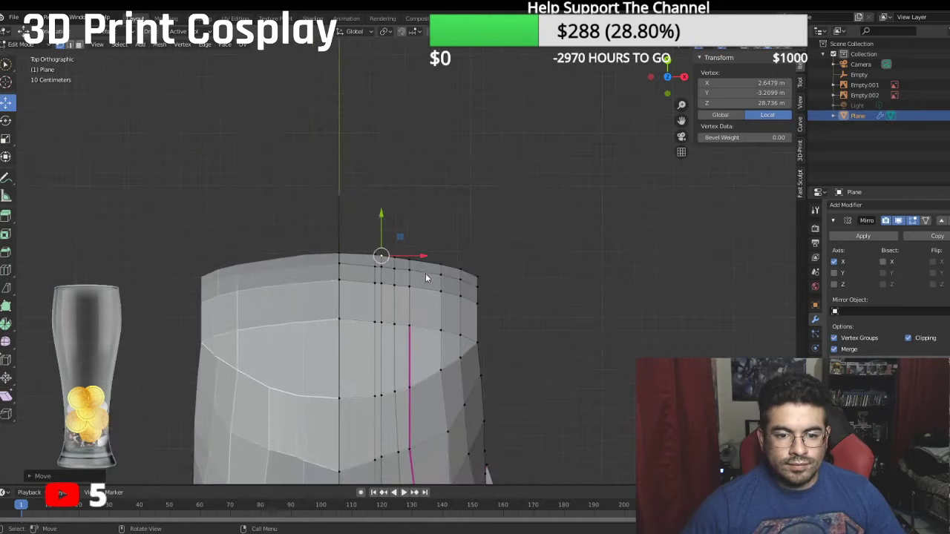
middle_drag(425, 279, 635, 189)
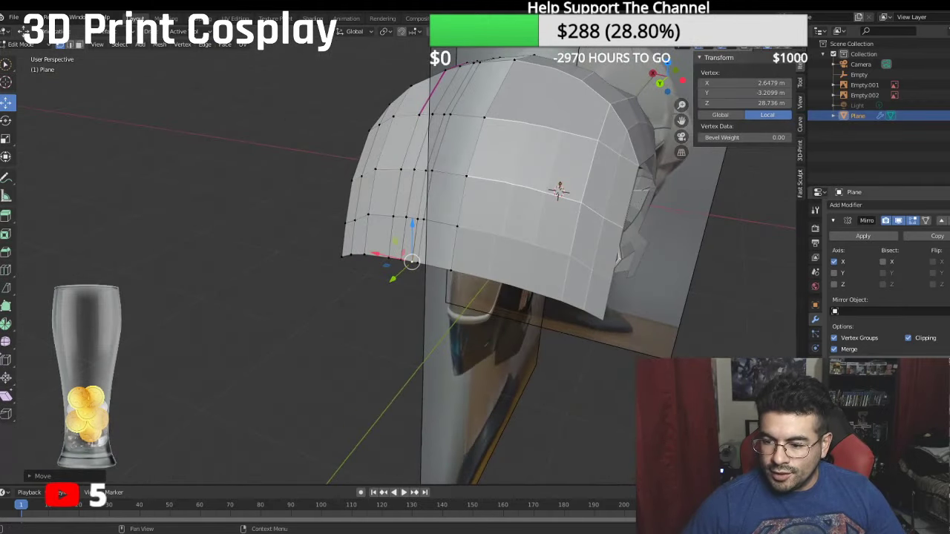
click(899, 428)
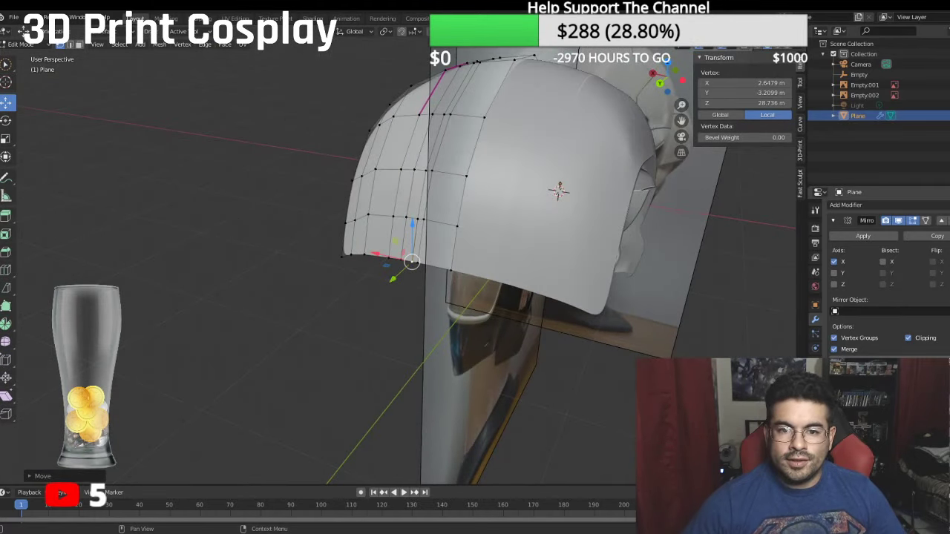
middle_drag(628, 317, 741, 290)
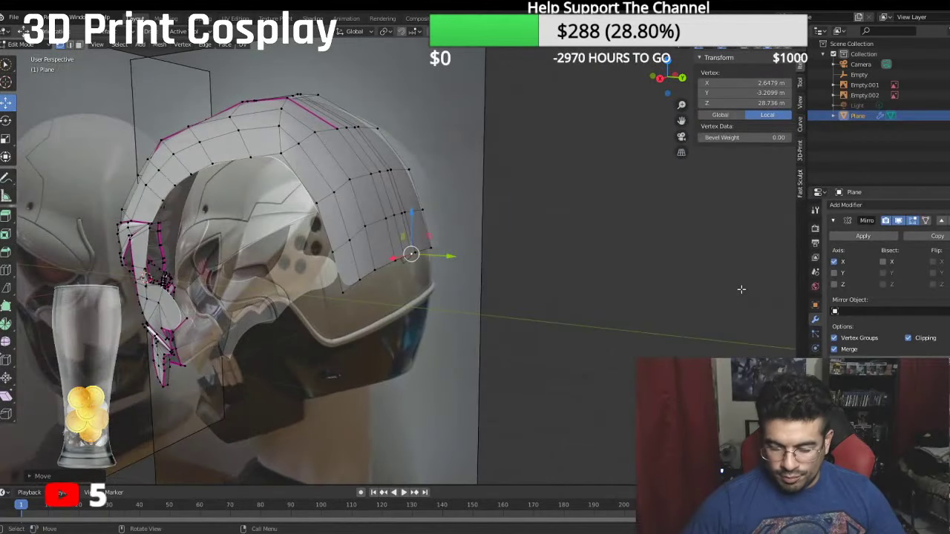
key(KP_1)
key(KP_3)
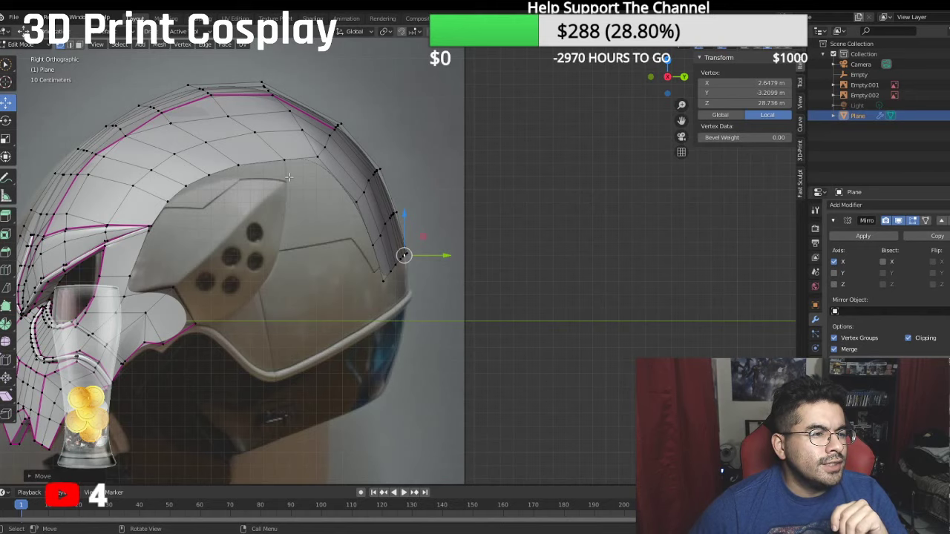
scroll(326, 231, up, 3)
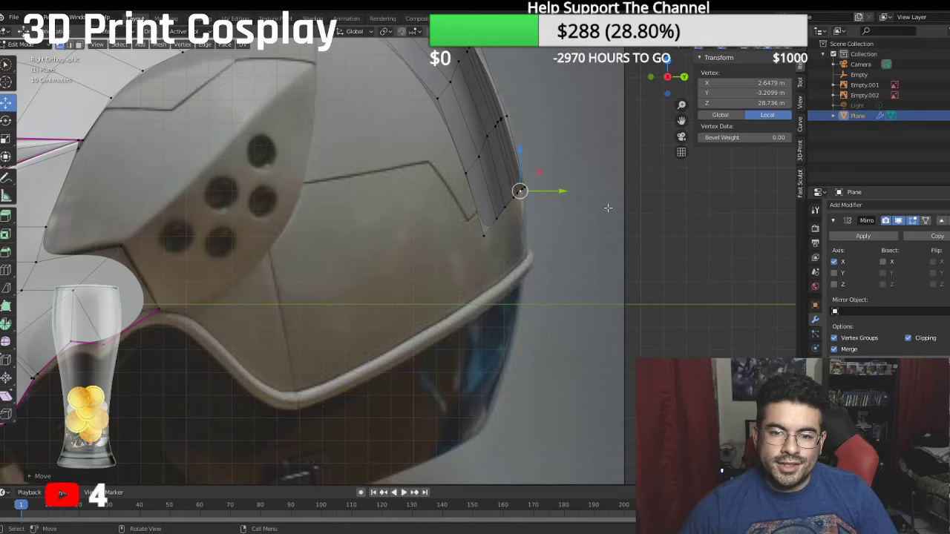
key(e)
right_click(541, 162)
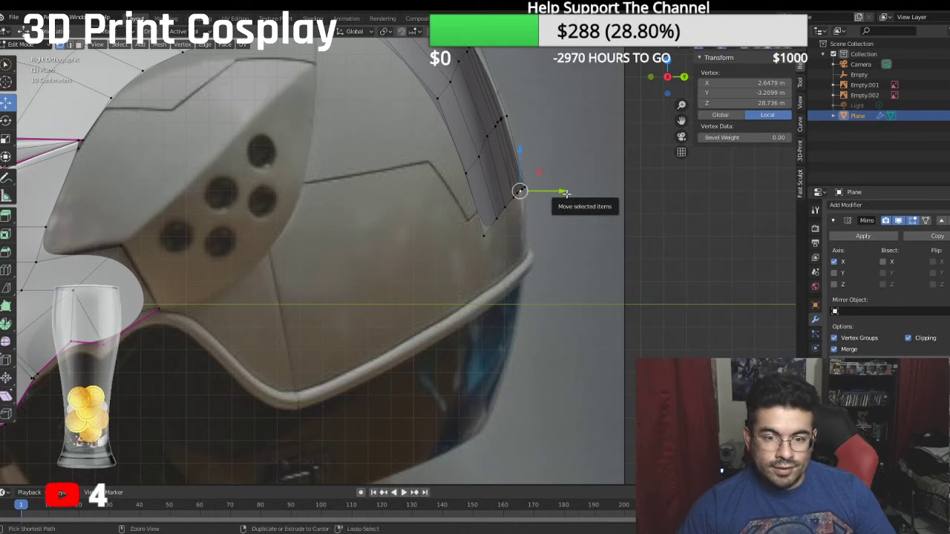
key(ctrl+z)
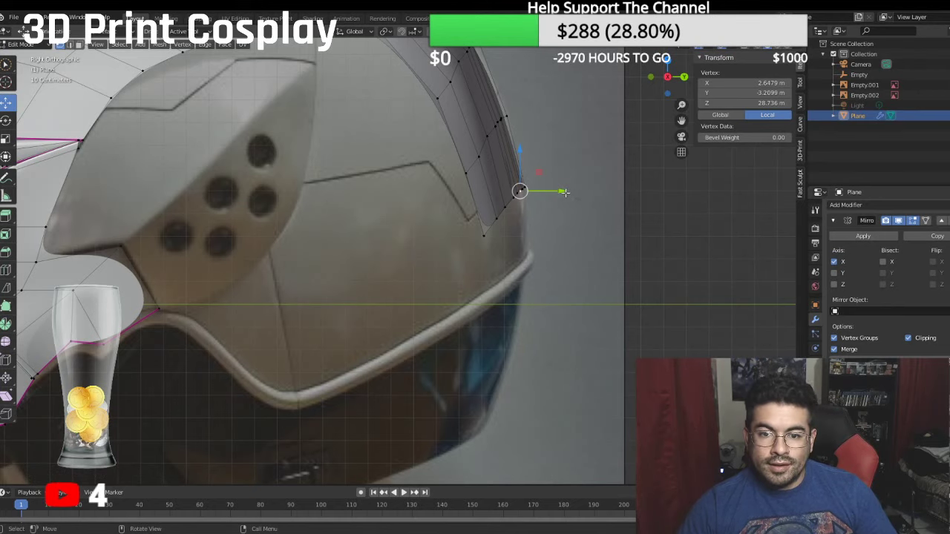
click(574, 180)
Step: Select the vertex path along the back's lower border and extrude it straight down to the reference's rim trim
click(522, 189)
ctrl+click(485, 239)
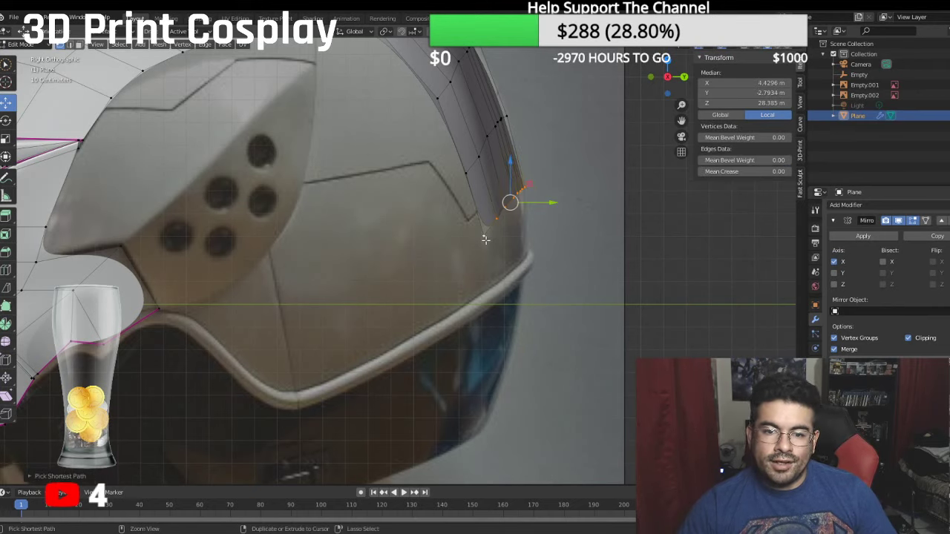
click(591, 178)
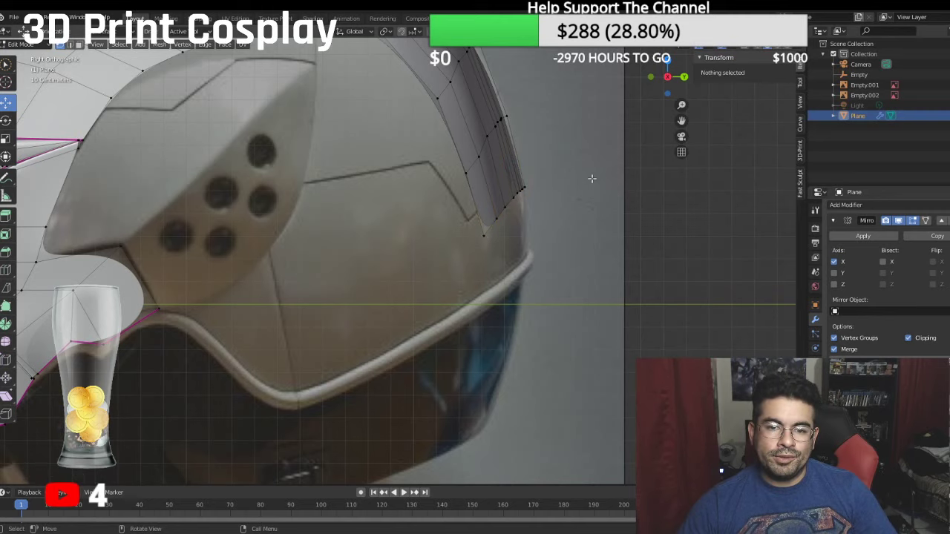
key(ctrl+z)
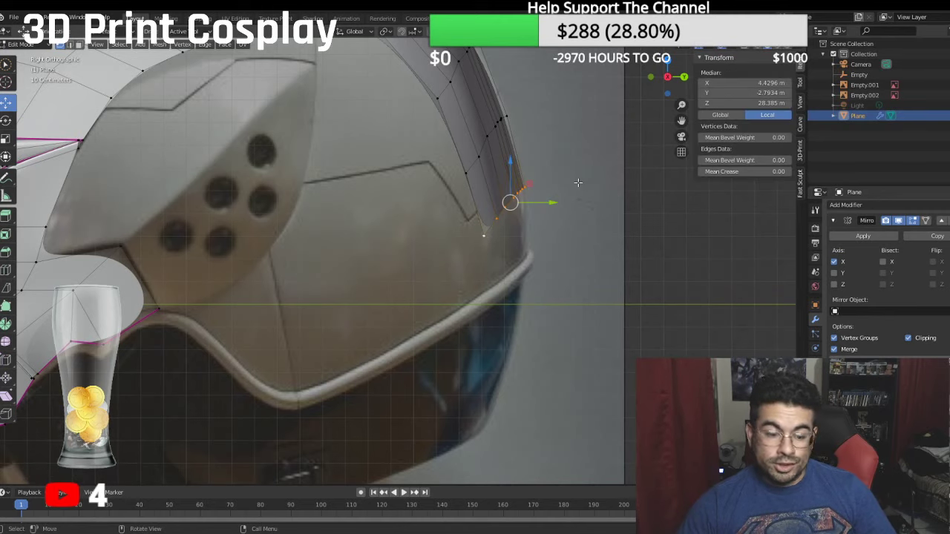
key(e)
click(569, 182)
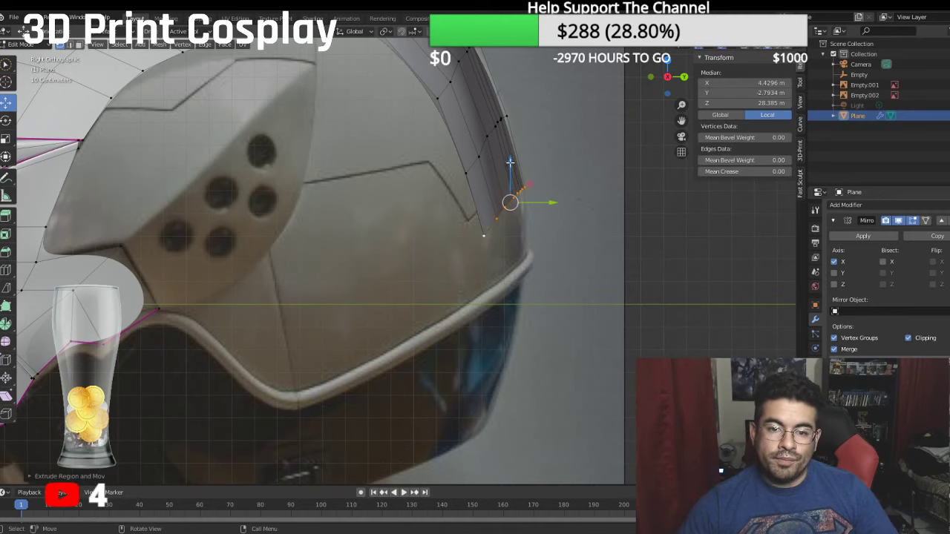
key(g)
key(z)
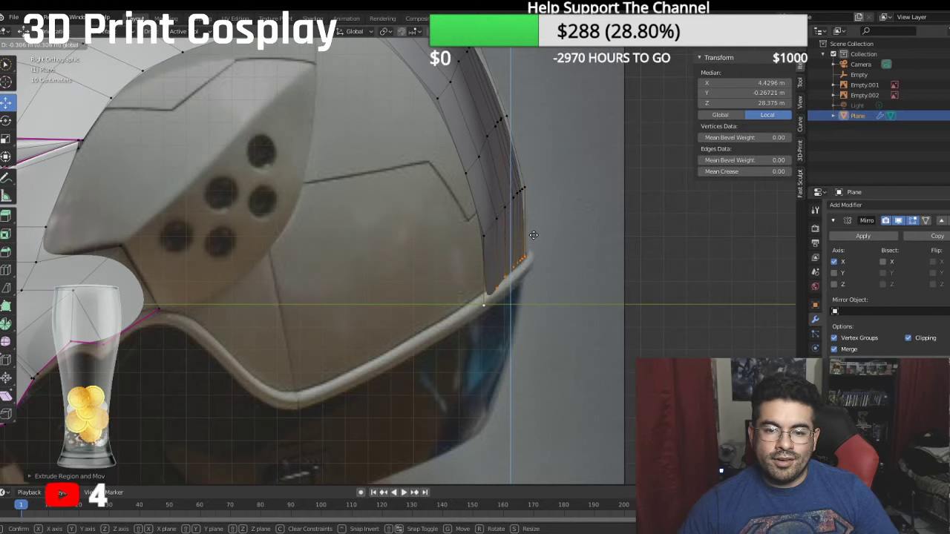
click(534, 235)
Step: Move the two outermost vertices of the new bottom border vertically onto the upper edge of the reference's rim trim
scroll(523, 245, up, 2)
click(525, 321)
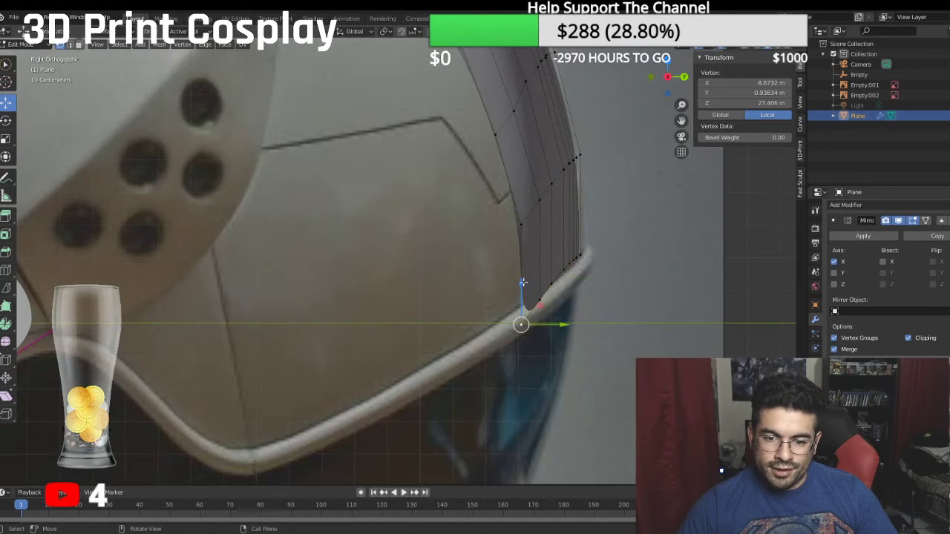
key(g)
key(z)
drag(519, 259, 540, 255)
click(540, 291)
Step: Lower the remaining bottom border vertices up to the centreline so that they follow the rim trim's upper edge
scroll(564, 260, up, 3)
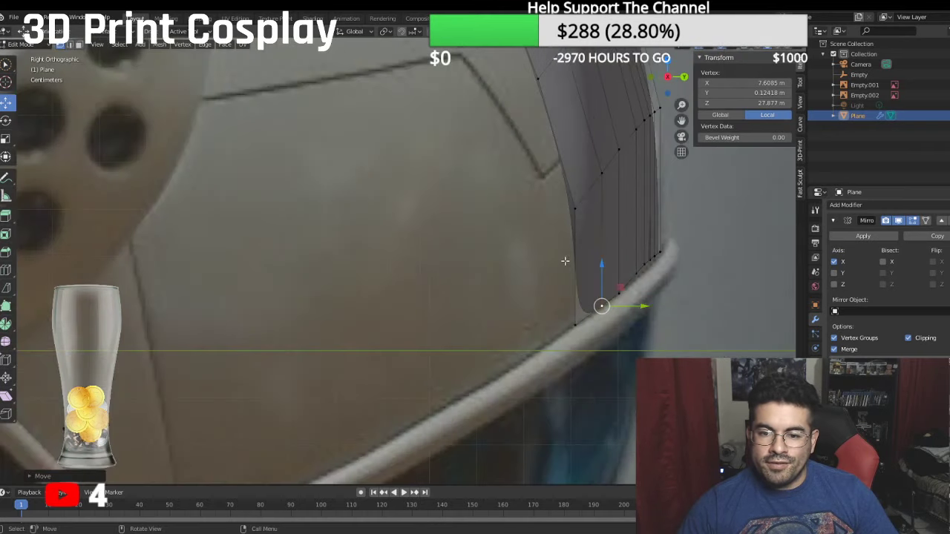
shift+middle_drag(572, 263, 313, 244)
scroll(400, 248, up, 3)
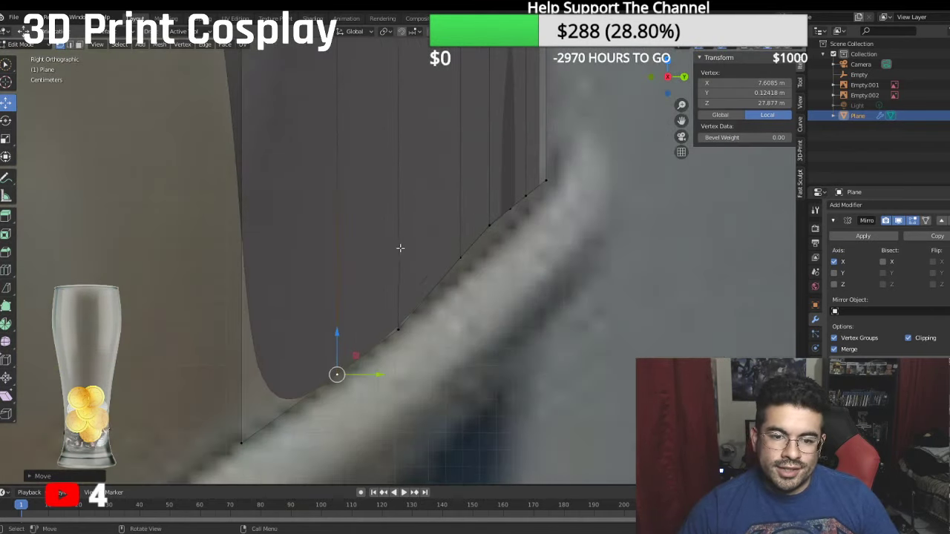
click(462, 253)
drag(461, 227, 471, 247)
click(489, 224)
drag(495, 204, 526, 194)
click(512, 209)
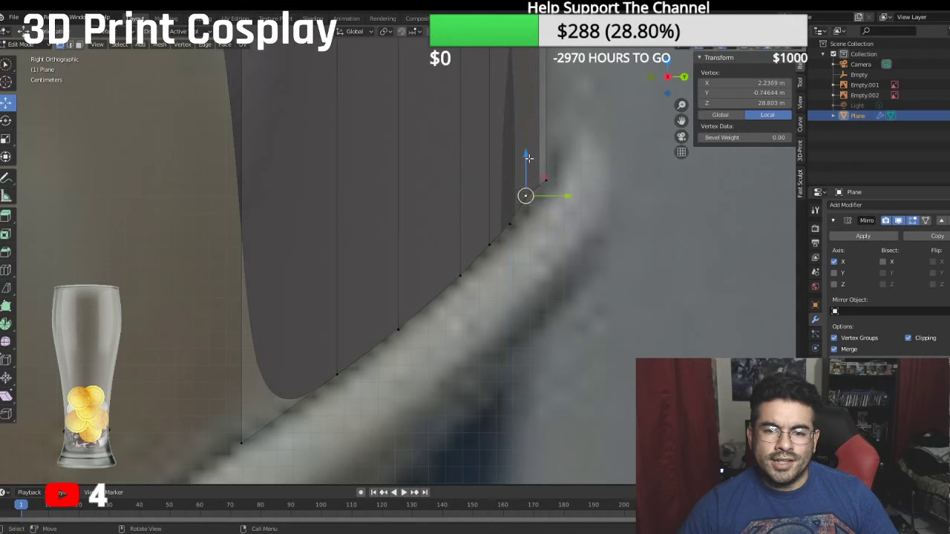
mouse_move(529, 159)
mouse_down()
mouse_move(536, 174)
mouse_move(543, 162)
mouse_up()
click(546, 179)
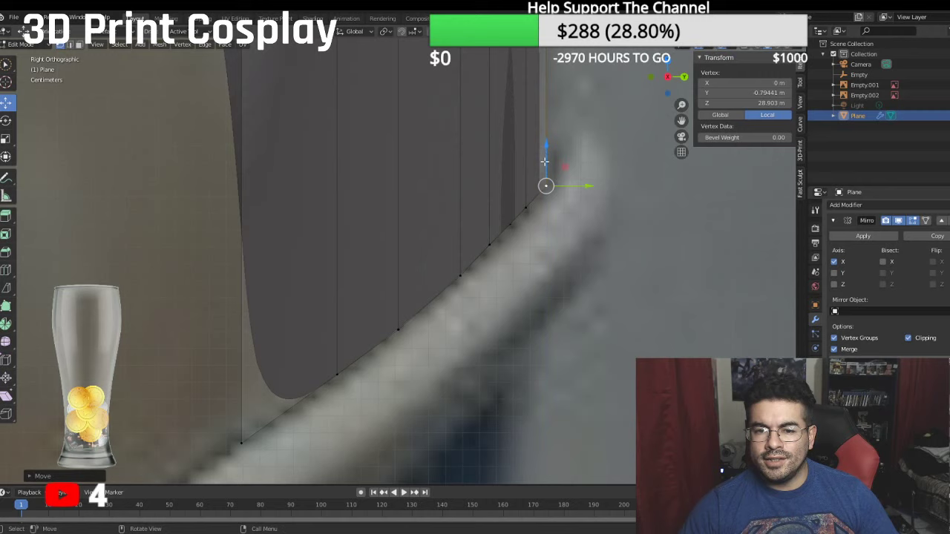
Step: Select the back's bottom border path from the centreline to its outer end and set its mean crease to 1
click(528, 204)
scroll(370, 303, down, 6)
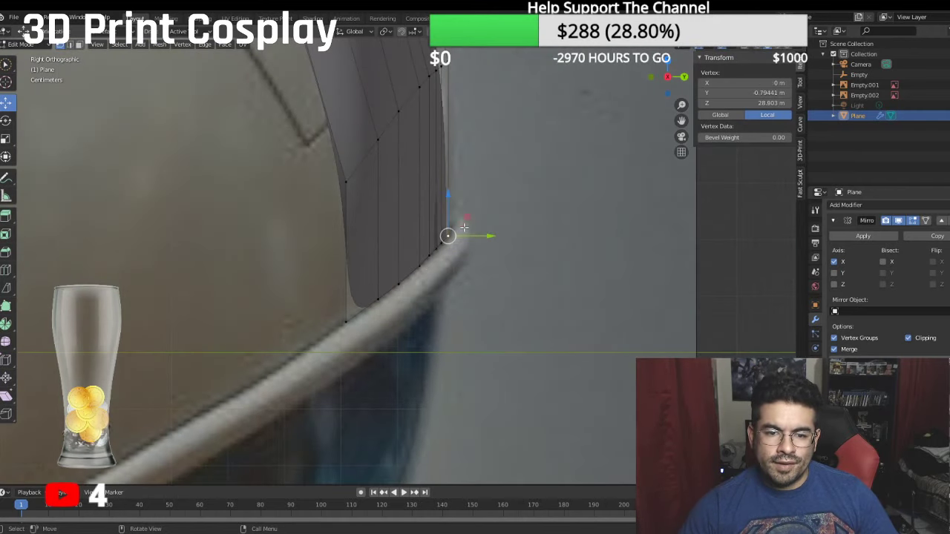
ctrl+click(365, 312)
click(764, 171)
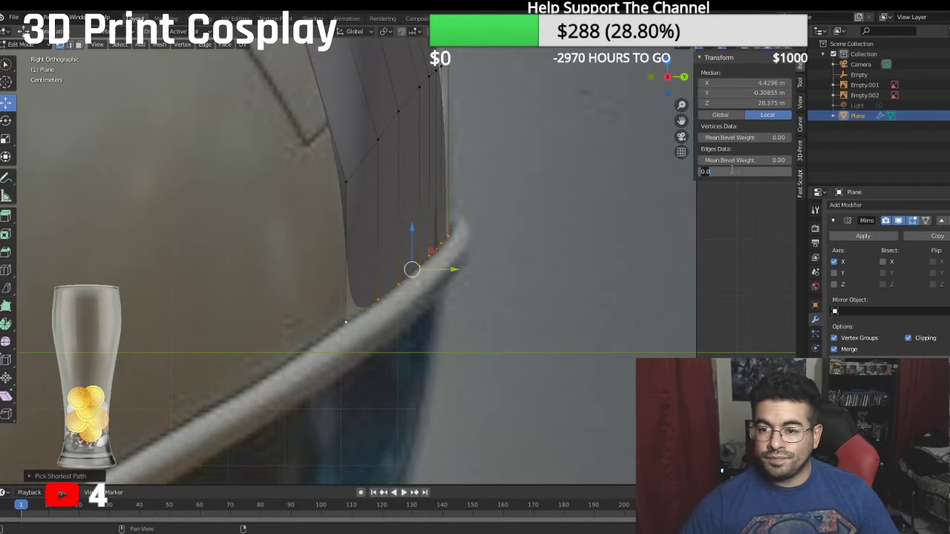
text(1)
key(Return)
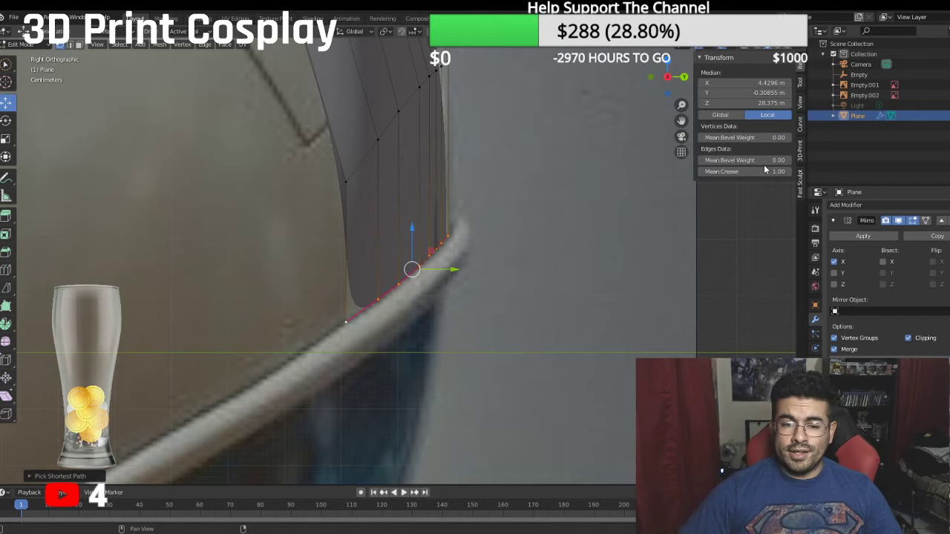
Step: Move the centreline vertex of the creased bottom border slightly down along its vertical axis
middle_drag(445, 186, 340, 163)
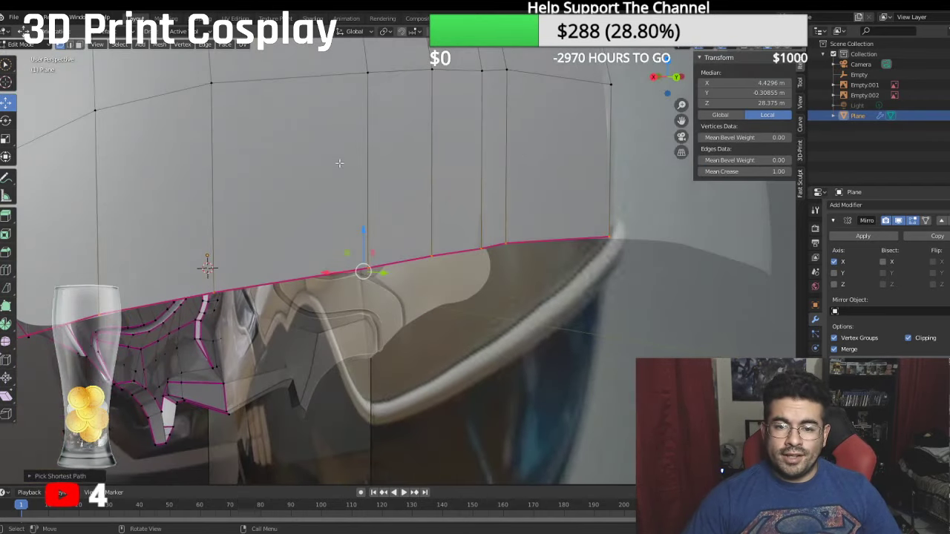
click(515, 234)
key(g)
click(509, 203)
key(g)
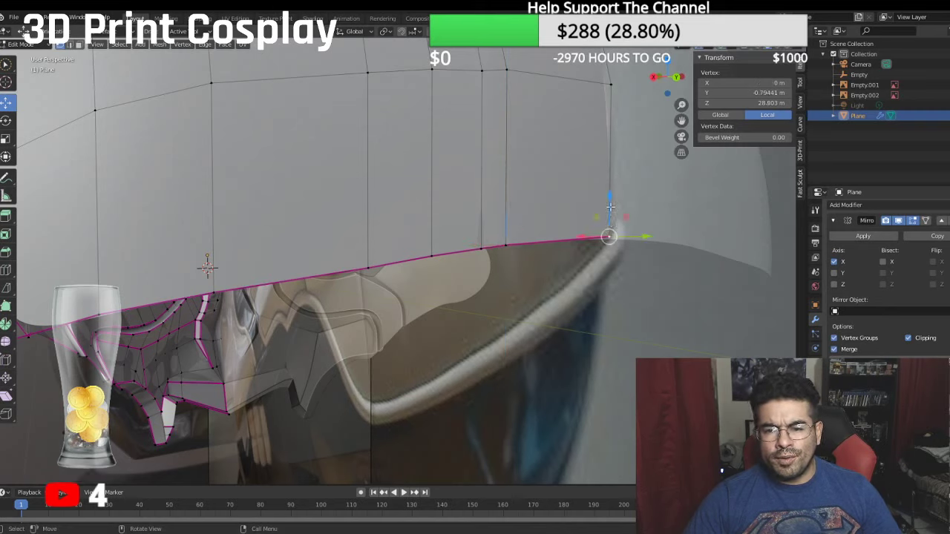
click(611, 198)
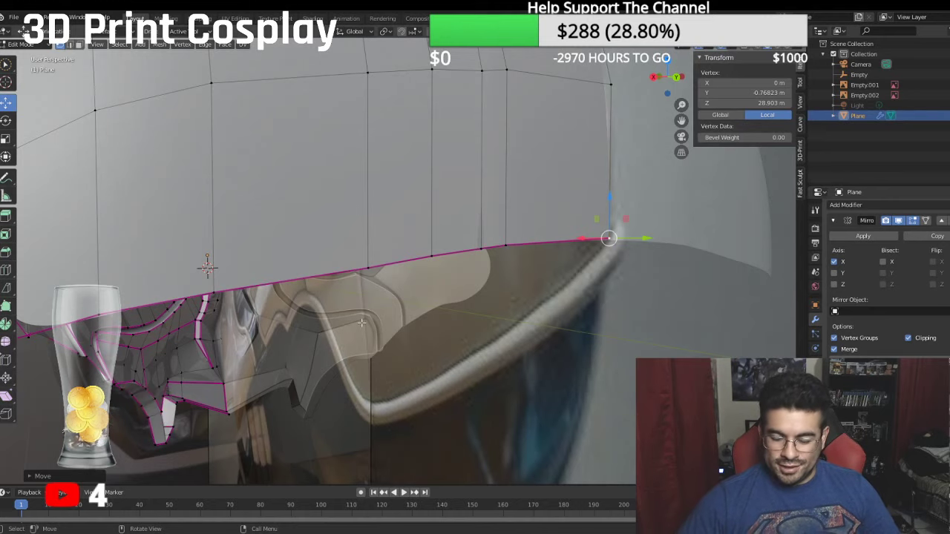
Step: In the side view without X-ray, extrude the back's front-facing border path forward and down so that it follows the rim trim
key(KP_1)
key(KP_3)
scroll(339, 373, down, 6)
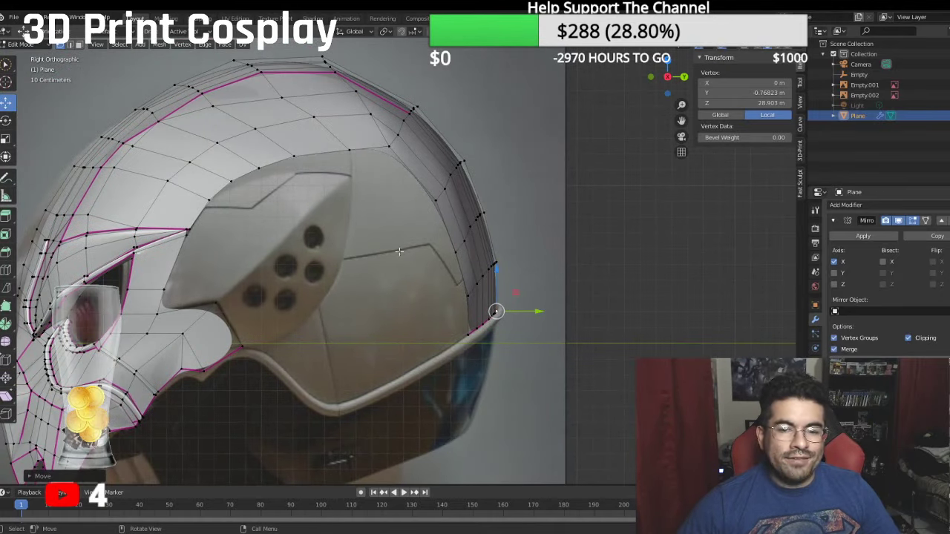
key(alt+z)
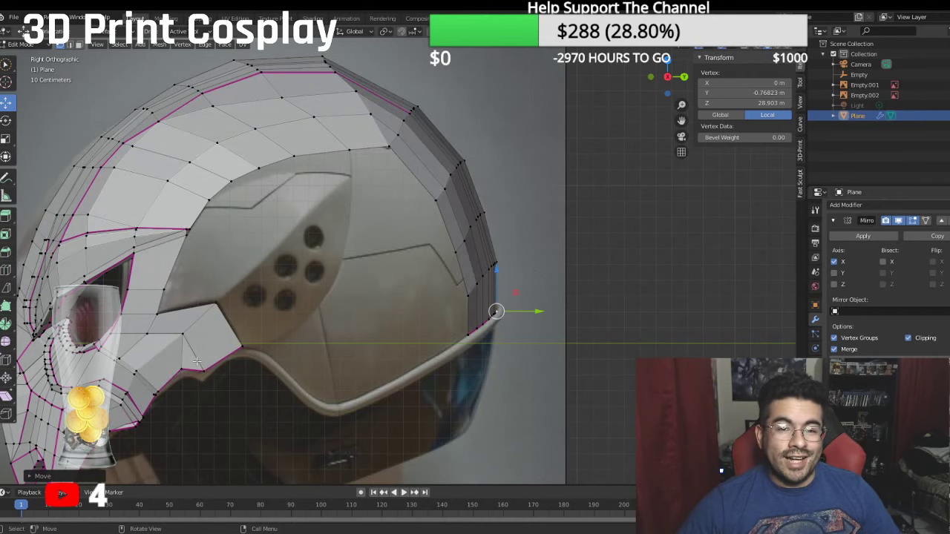
click(436, 201)
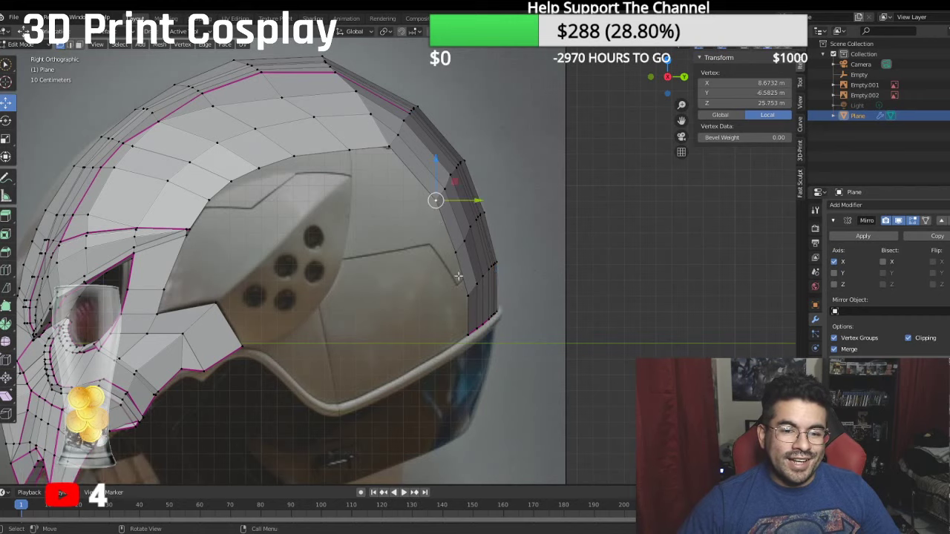
ctrl+click(468, 335)
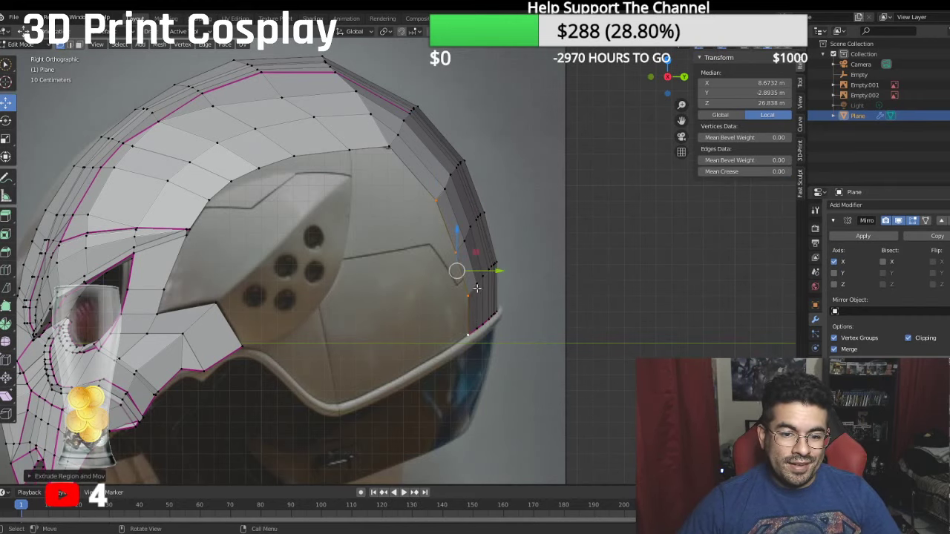
key(e)
drag(450, 304, 448, 304)
drag(411, 235, 421, 265)
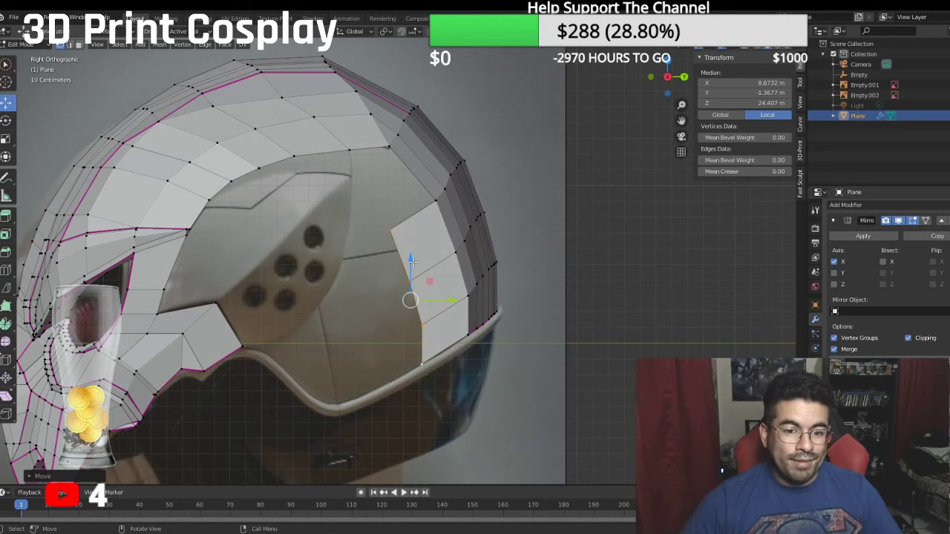
Step: Try to fill the gap between the new strip's whole front border and the crown's lower edge with one face
shift+click(351, 151)
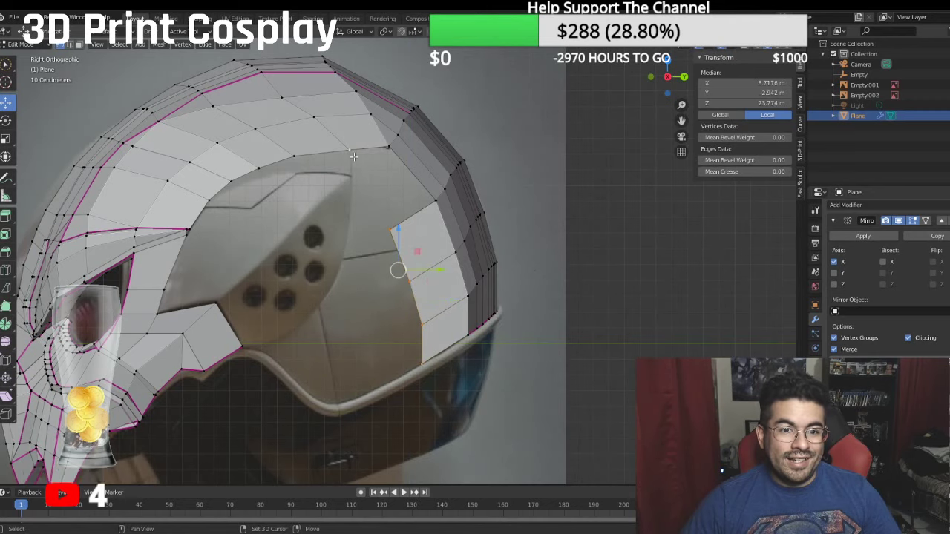
shift+click(387, 147)
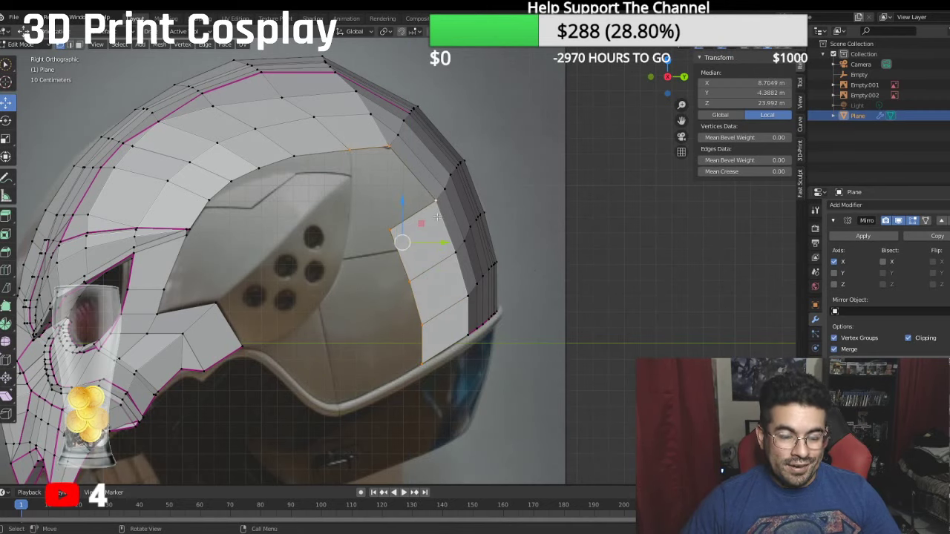
shift+click(435, 216)
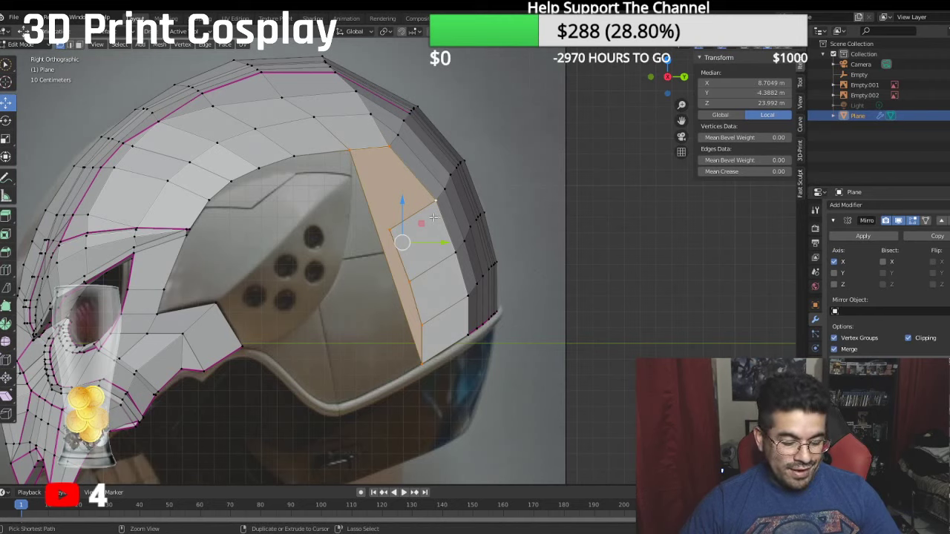
key(ctrl+x)
key(ctrl+z)
key(ctrl+z)
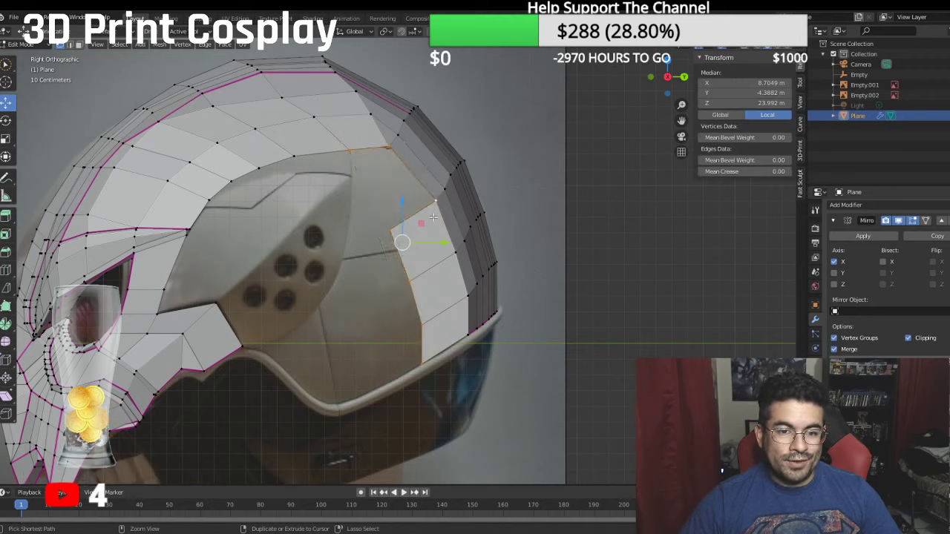
key(f)
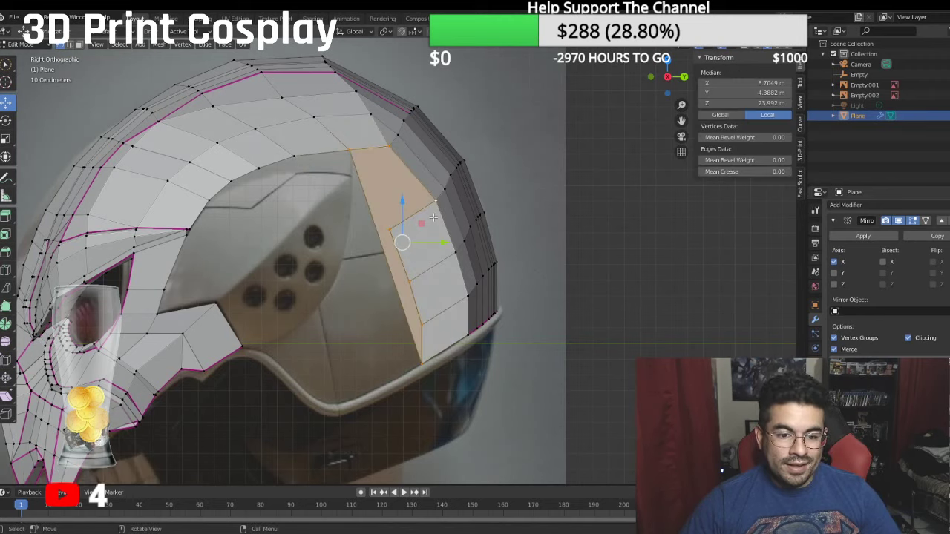
key(ctrl+z)
key(ctrl+shift+z)
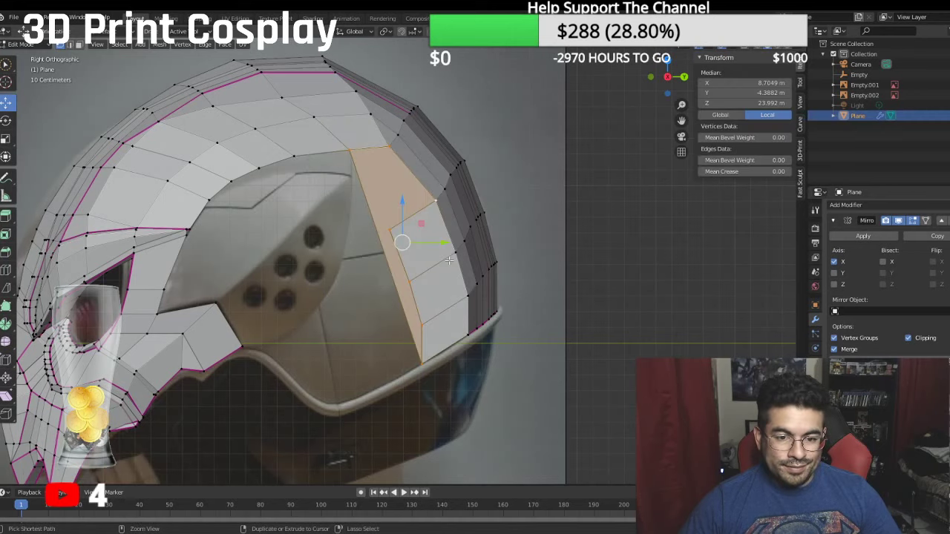
click(376, 196)
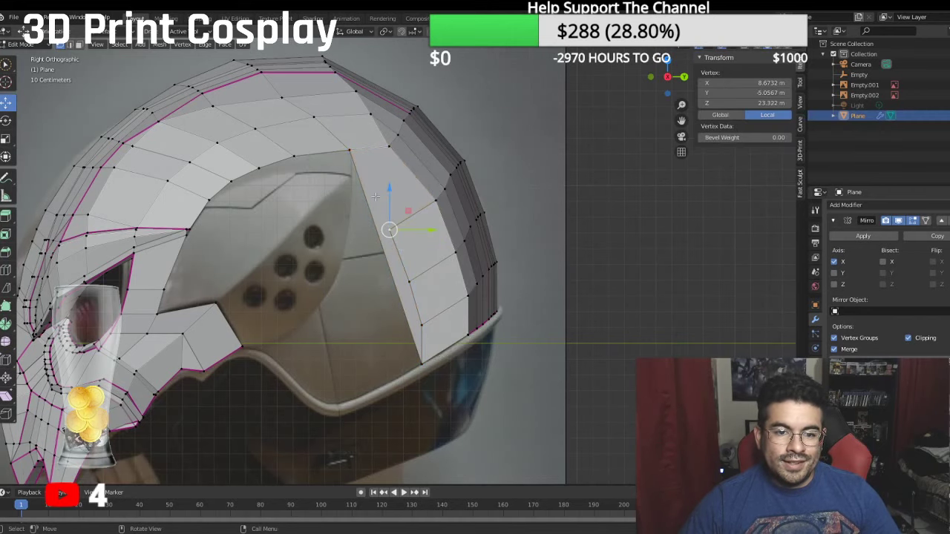
ctrl+click(350, 153)
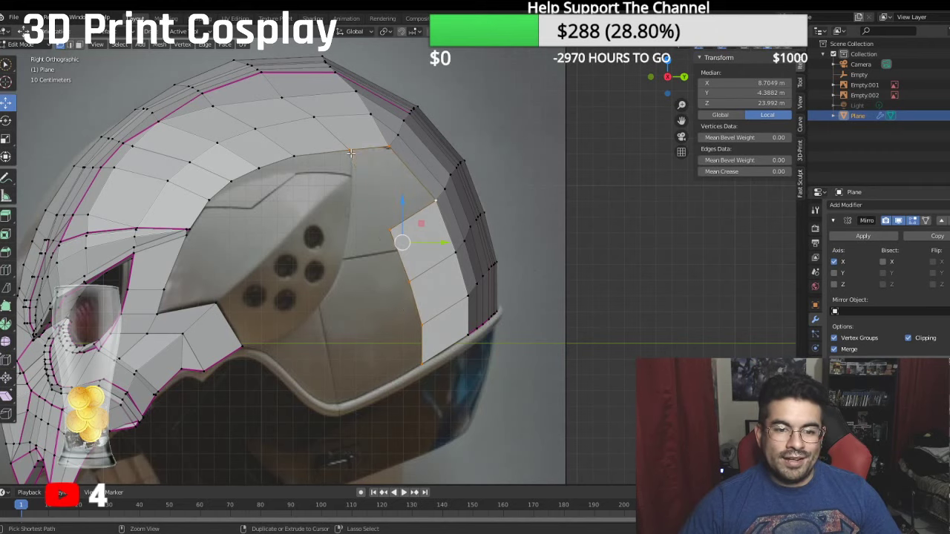
key(ctrl+z)
Step: Fill the four-sided gap between the new strip's top edge and the crown's lower rear corner with a face
shift+click(350, 152)
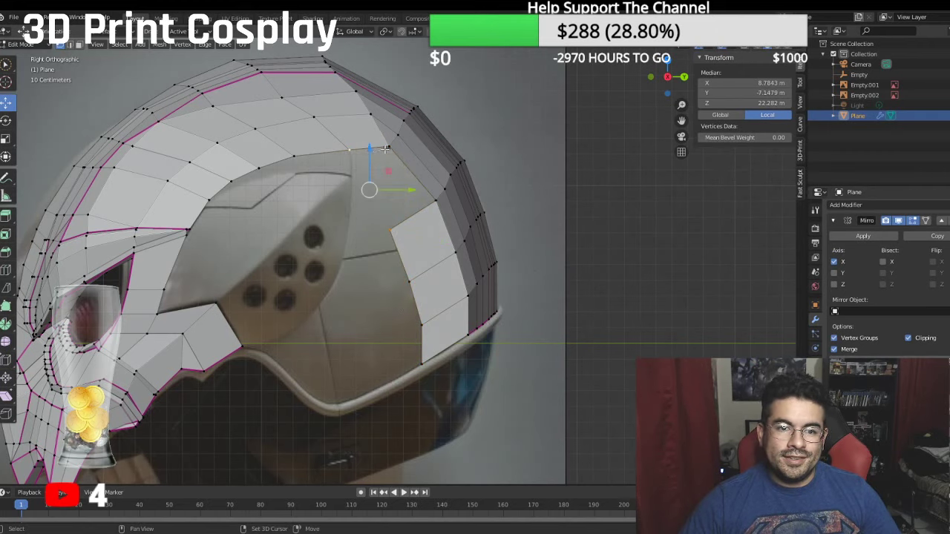
shift+click(385, 149)
shift+click(432, 203)
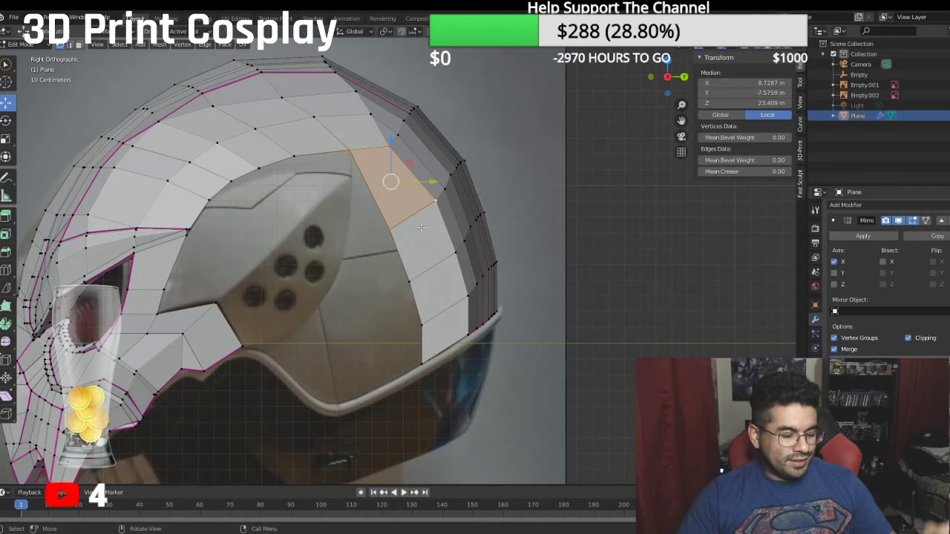
Step: Select the vertex path along the strip's front border up to the crown corner and move it outward along X
scroll(419, 229, down, 1)
middle_drag(348, 205, 299, 207)
click(296, 195)
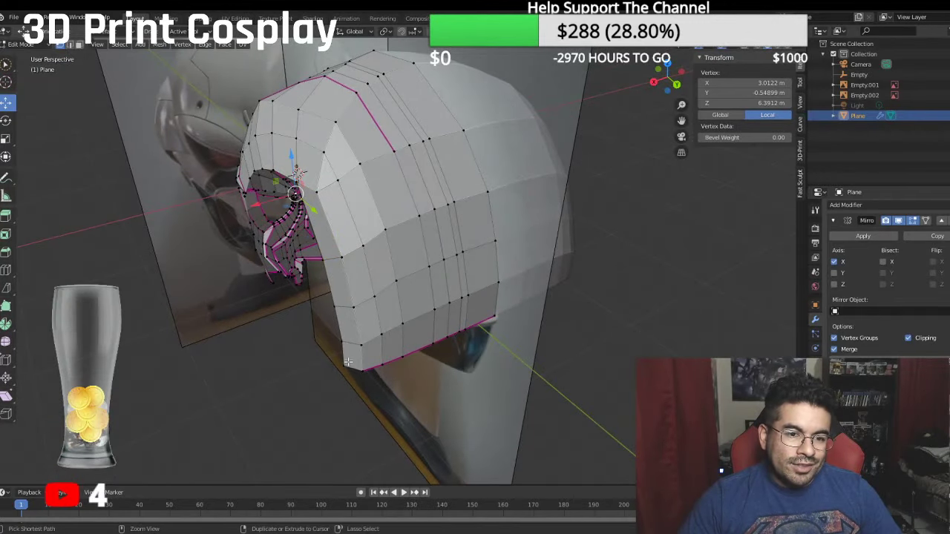
click(300, 195)
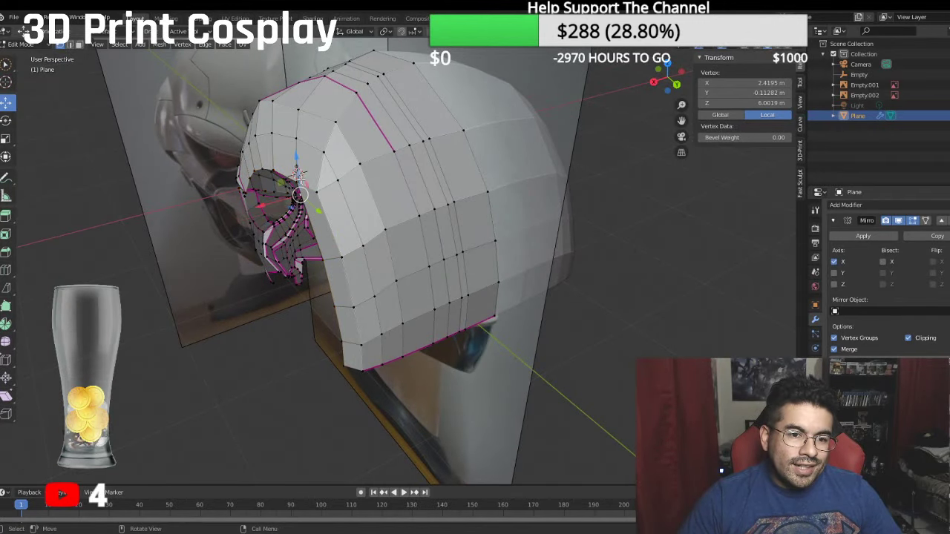
ctrl+click(342, 362)
middle_drag(342, 362, 312, 345)
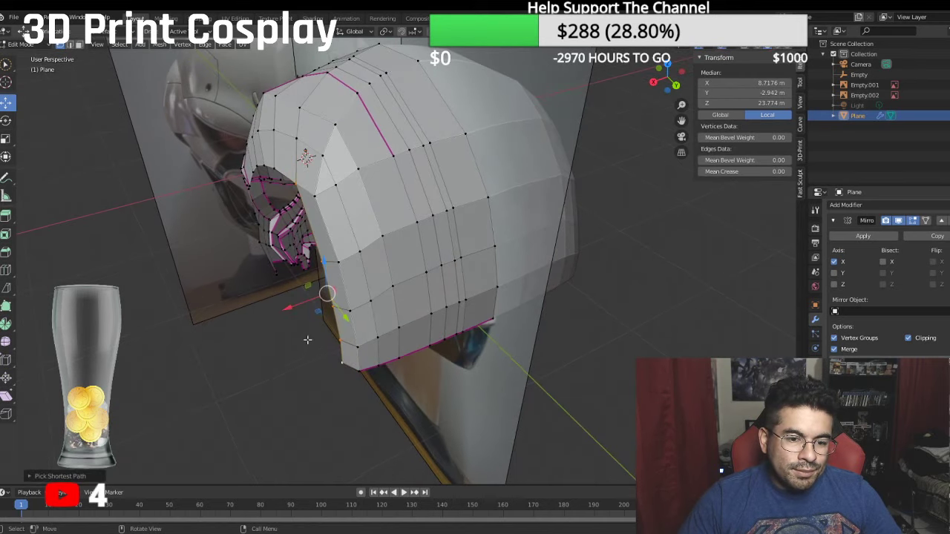
drag(289, 310, 276, 312)
Step: Select the adjacent vertex column behind the strip and move it inward along X to about 8.58 m
middle_drag(277, 312, 430, 316)
click(447, 252)
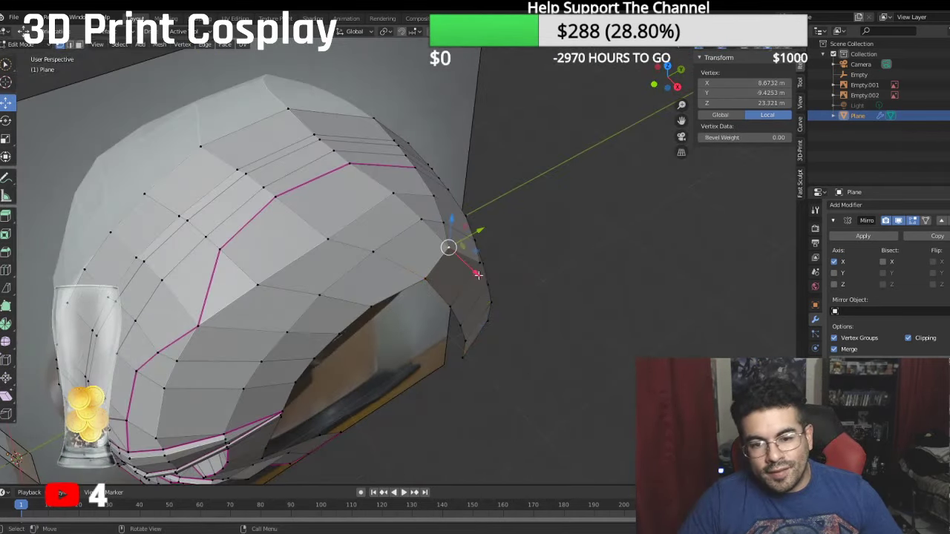
middle_drag(463, 280, 452, 291)
ctrl+click(488, 330)
middle_drag(486, 325, 492, 343)
drag(505, 293, 502, 304)
middle_drag(502, 304, 493, 239)
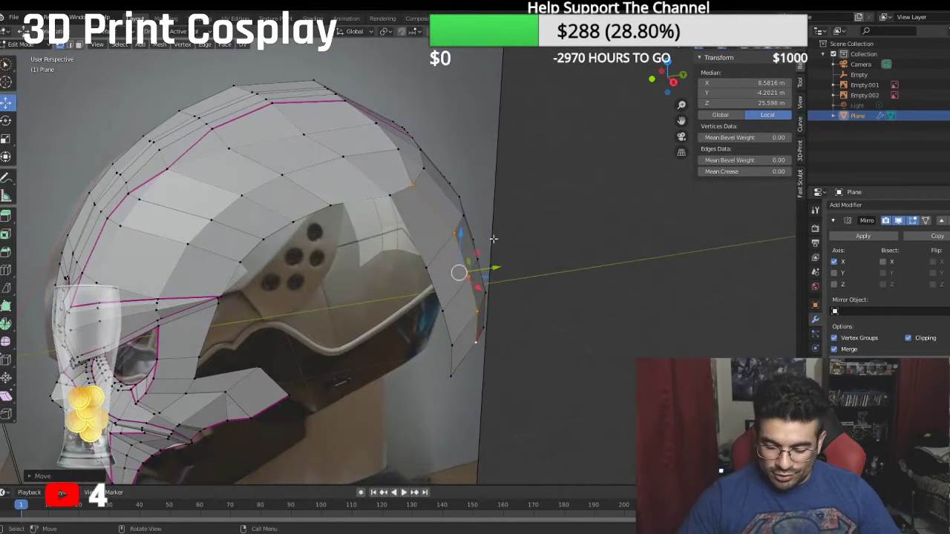
Step: In the side view, lower the bottom vertex of that column onto the upper edge of the reference's rim trim
key(KP_3)
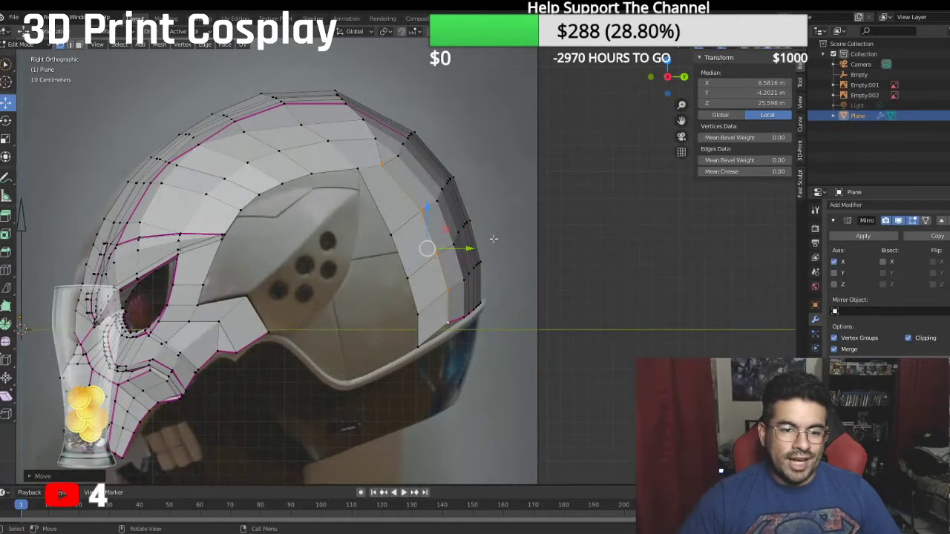
click(448, 321)
drag(448, 288, 449, 294)
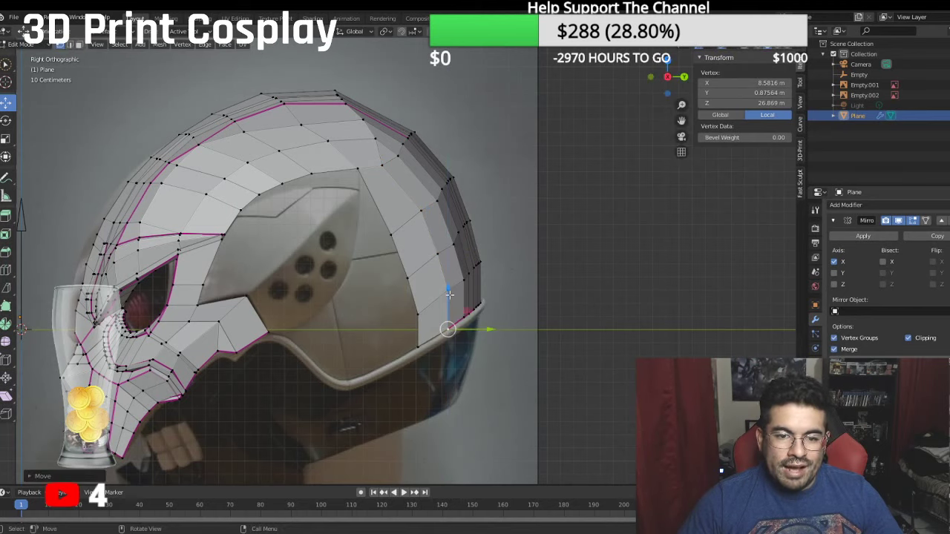
Step: Extrude the side strip's front border path forward and down to form a second strip ending at the rim trim
click(391, 235)
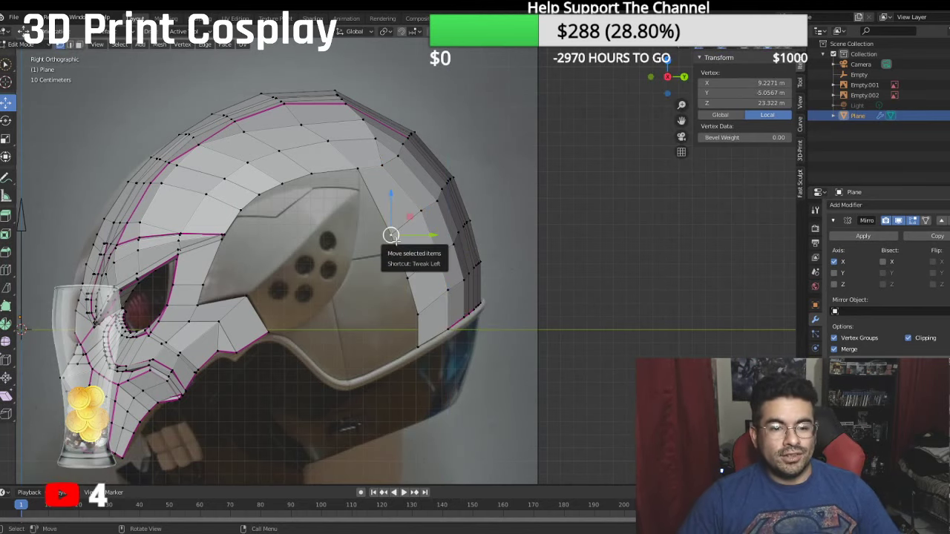
ctrl+click(419, 334)
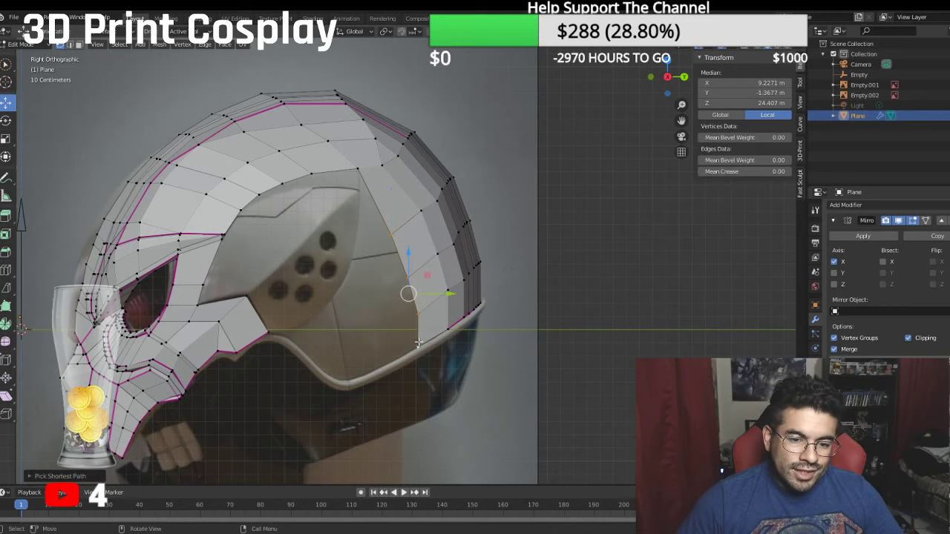
key(e)
click(455, 381)
drag(457, 295, 412, 295)
drag(373, 250, 370, 279)
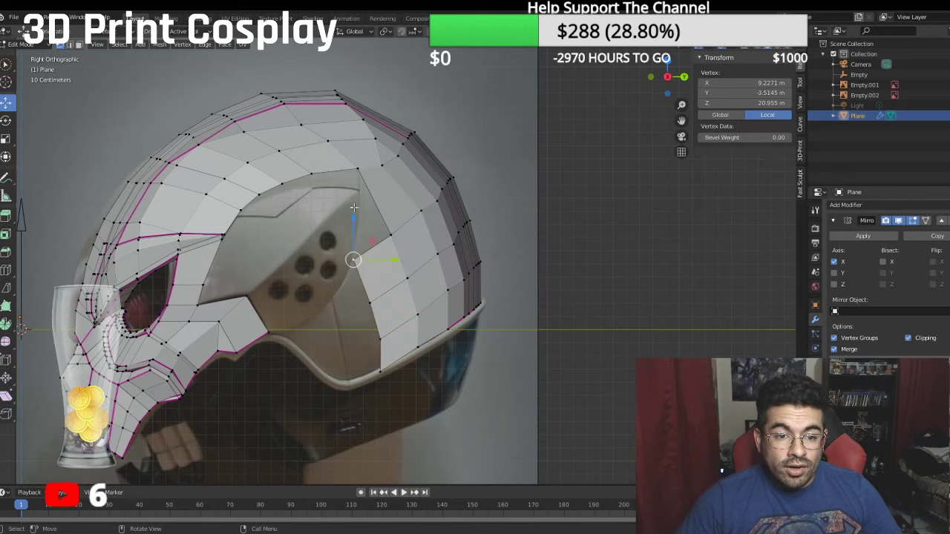
Step: Fill the triangular gap between the second strip and the crown corner, and adjust the strip's lowest front vertices to the trim
click(374, 219)
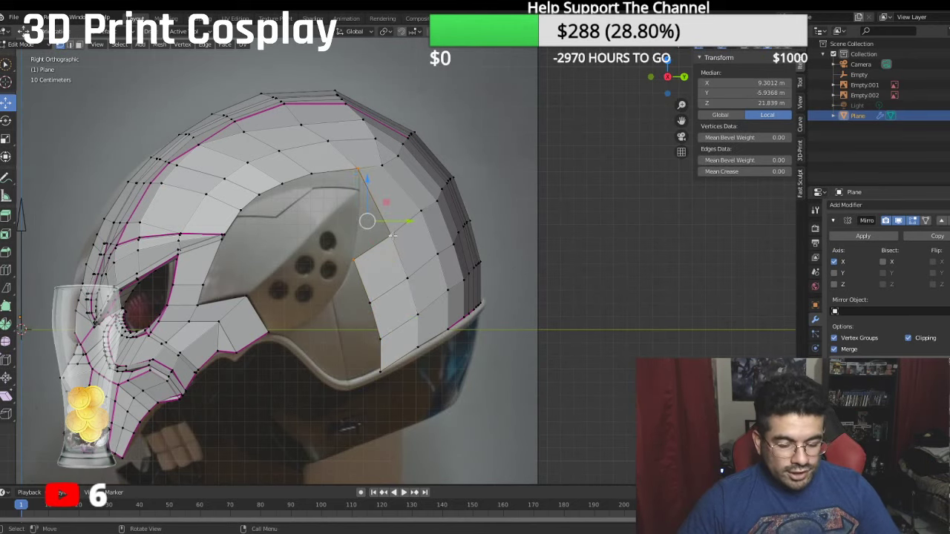
click(380, 369)
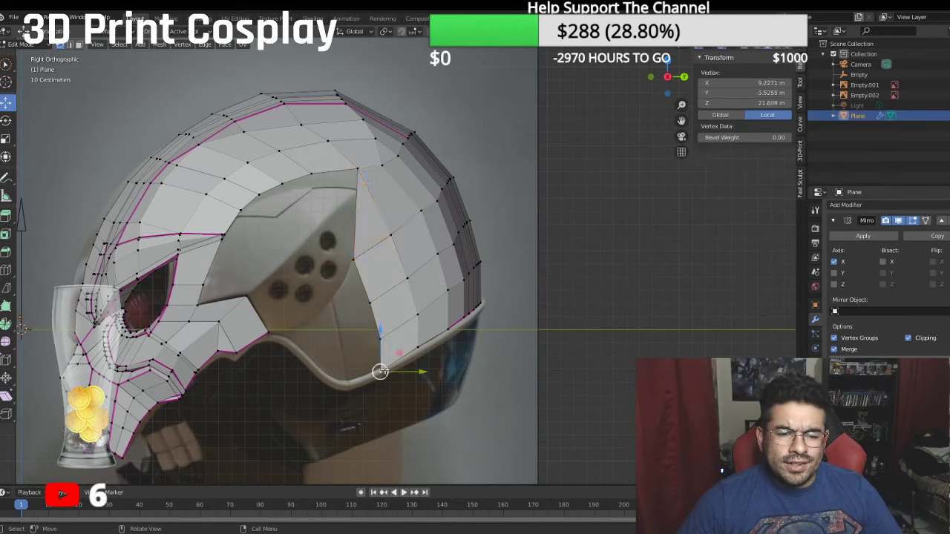
drag(378, 328, 420, 338)
Step: In the front view, move the side strip's upper corner vertex inward along X to about 9.06 m
middle_drag(439, 273, 501, 276)
key(KP_1)
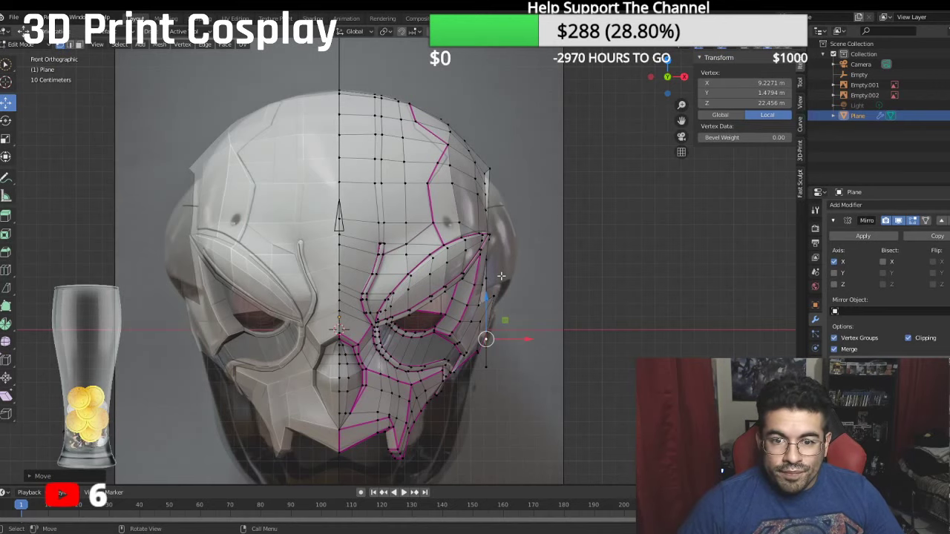
click(491, 166)
key(g)
key(x)
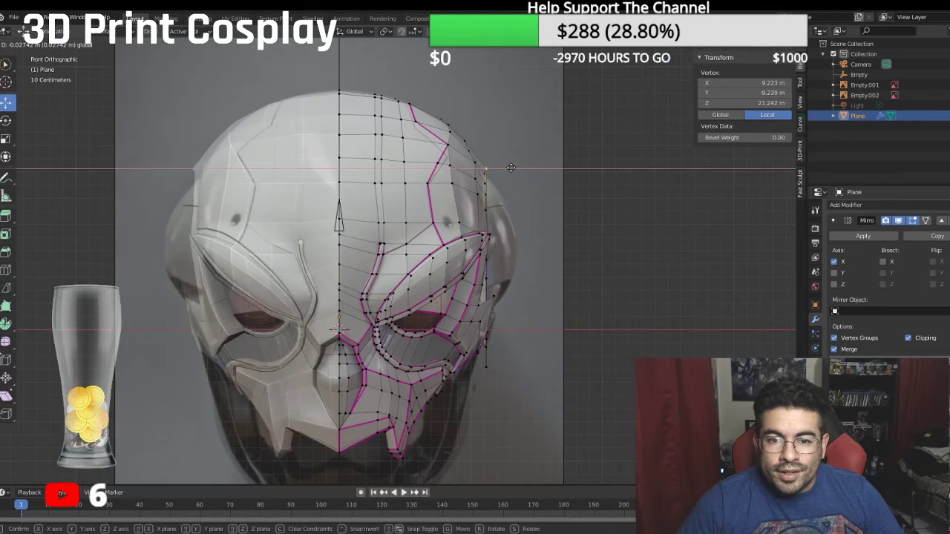
click(511, 168)
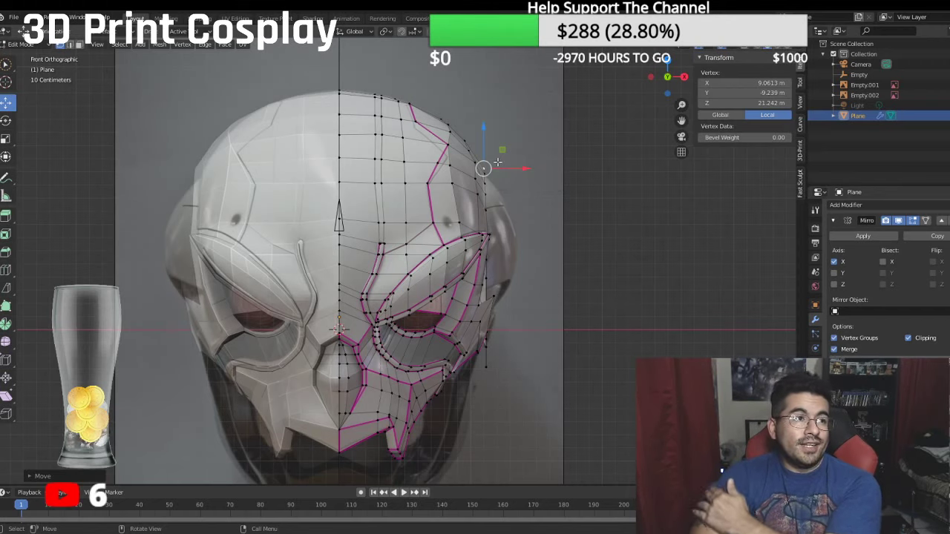
Step: Check the crown corner from the side and behind, and nudge the nearby crown vertex to smooth the curve
key(KP_3)
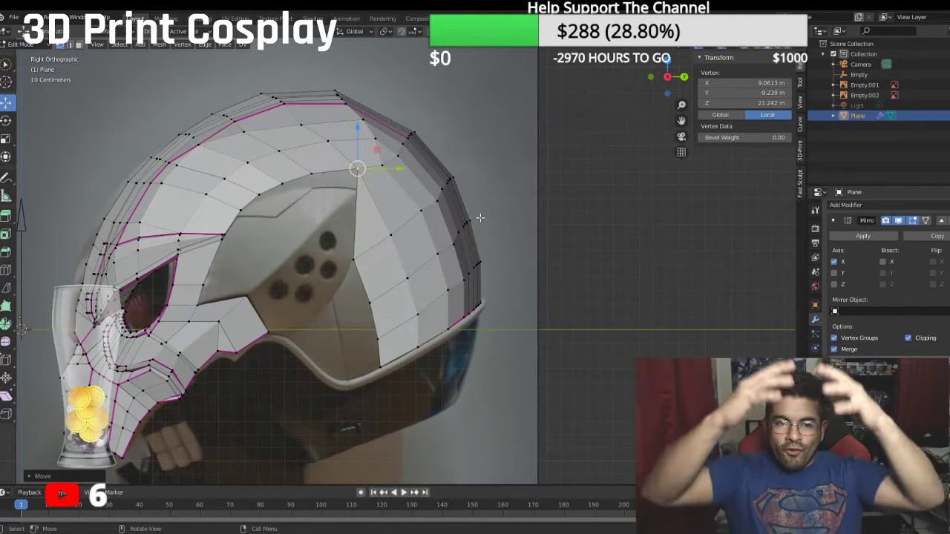
middle_drag(480, 217, 383, 191)
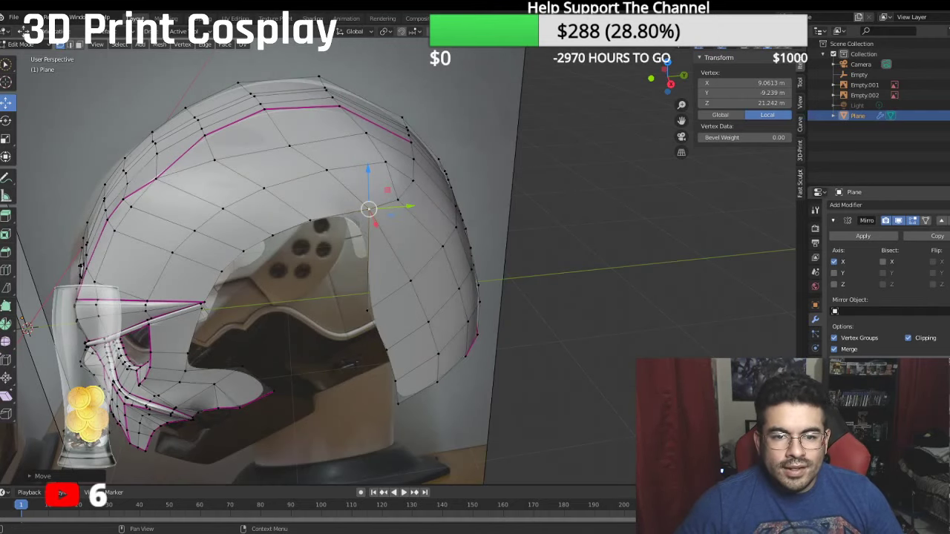
middle_drag(401, 207, 515, 196)
click(394, 139)
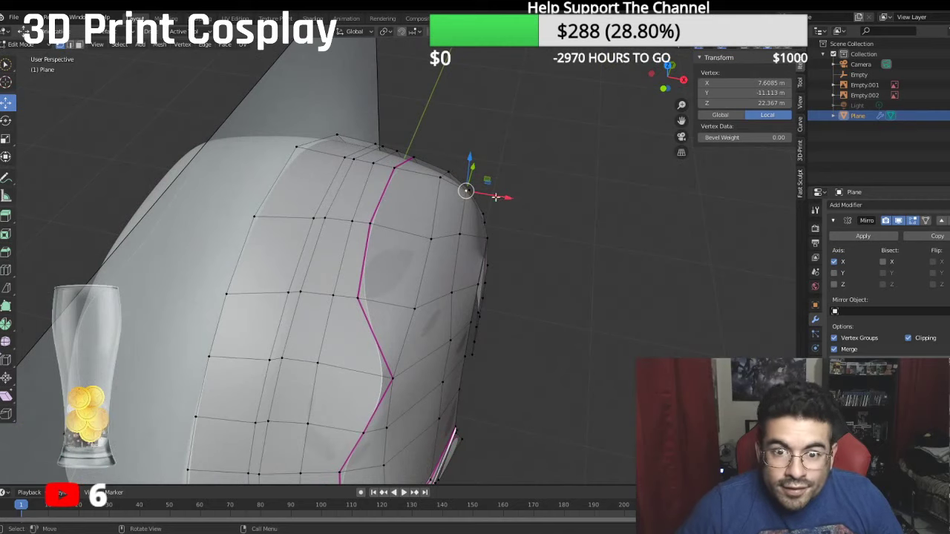
drag(468, 192, 463, 197)
Step: Viewing the back from below, select the rim-to-crown vertex column at the outer bend and move it outward along Y
middle_drag(463, 196, 405, 70)
click(375, 173)
middle_drag(391, 207, 460, 196)
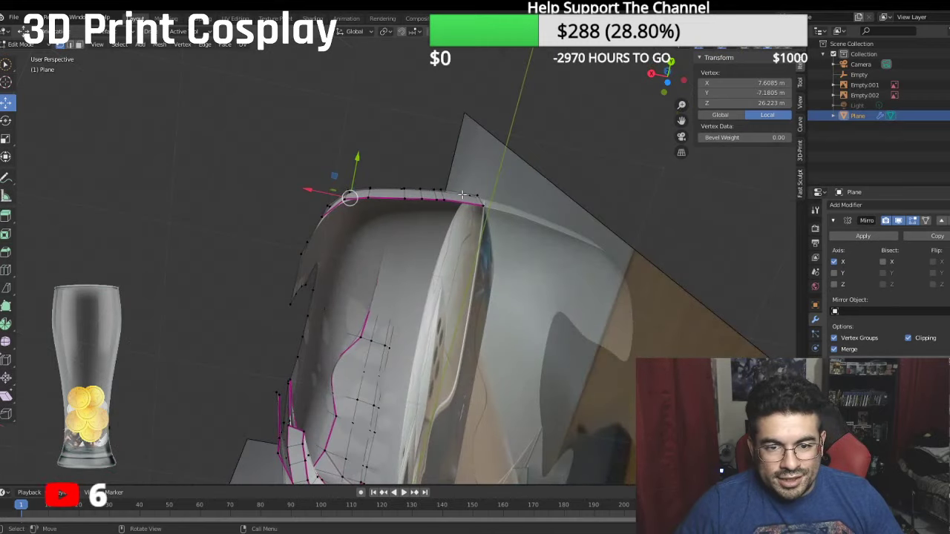
click(369, 197)
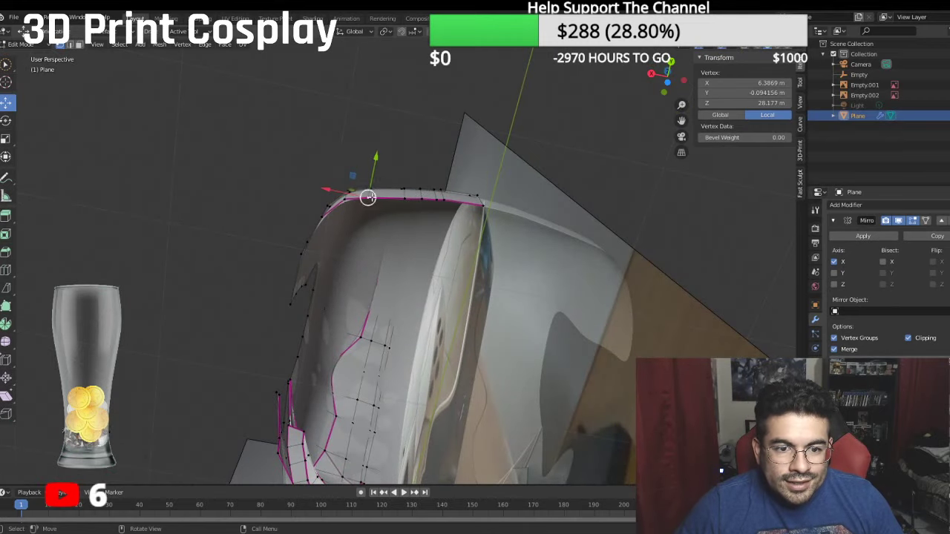
middle_drag(368, 198, 380, 159)
ctrl+click(371, 180)
key(g)
key(y)
drag(382, 151, 384, 148)
Step: Move the next two vertex columns toward the centreline outward along Y, one at a time, to round the back
click(407, 216)
ctrl+click(400, 183)
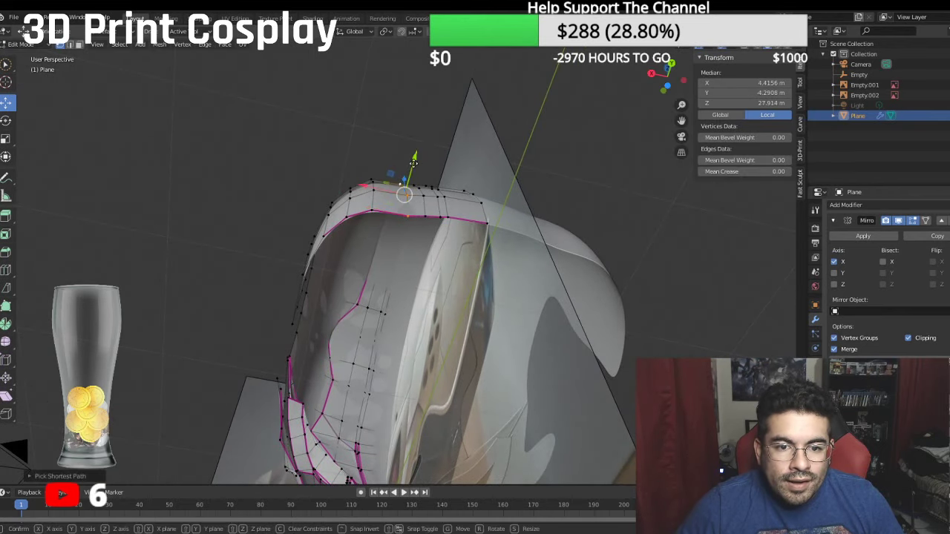
drag(406, 178, 407, 172)
click(427, 213)
ctrl+click(422, 189)
middle_drag(422, 187, 422, 202)
click(414, 173)
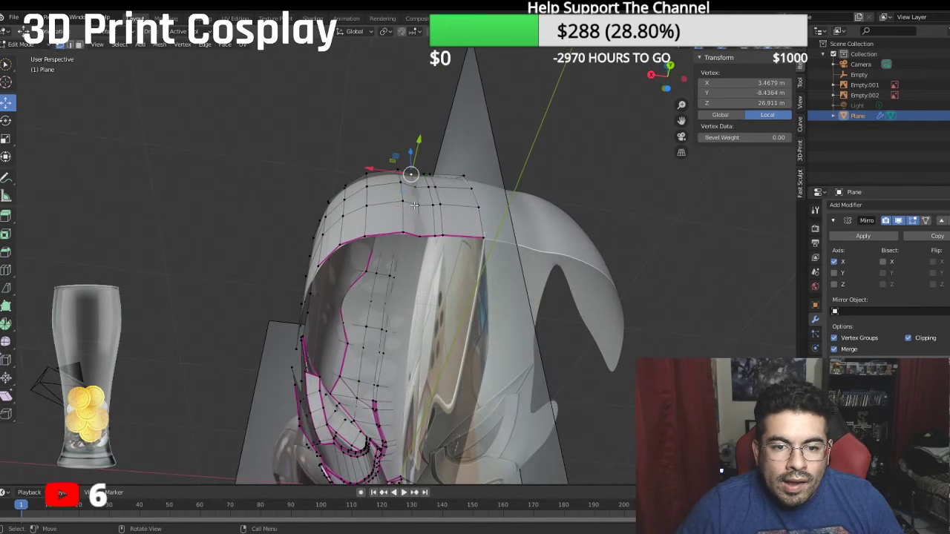
ctrl+click(421, 235)
middle_drag(422, 236, 427, 215)
Step: Select the column at about X 2.65 m from rim to crown and move it outward along Y
click(431, 190)
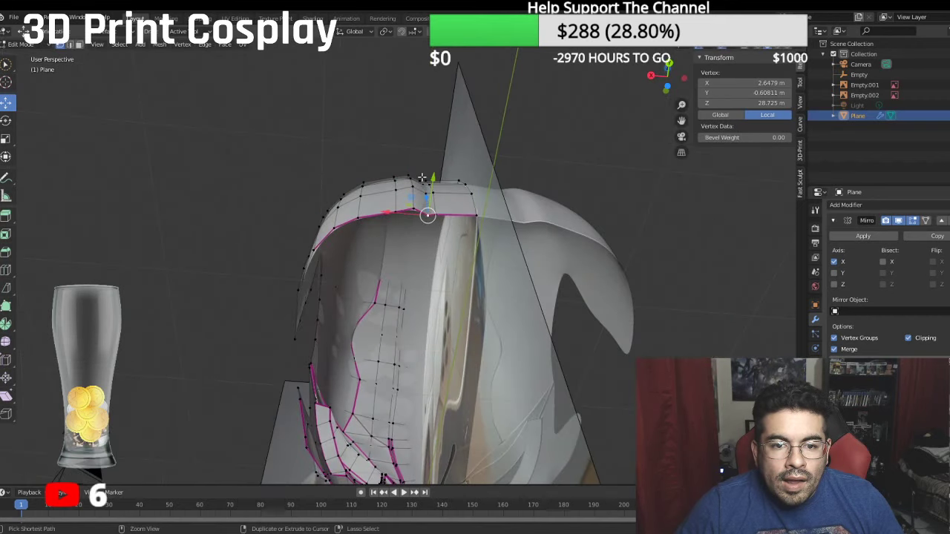
ctrl+click(422, 180)
middle_drag(422, 179, 431, 167)
drag(421, 154, 422, 141)
Step: Select the neighbouring column at about X 2.24 m and move it outward along Y in line with the rounded back
click(435, 198)
middle_drag(434, 198, 424, 240)
ctrl+click(422, 163)
middle_drag(422, 163, 430, 143)
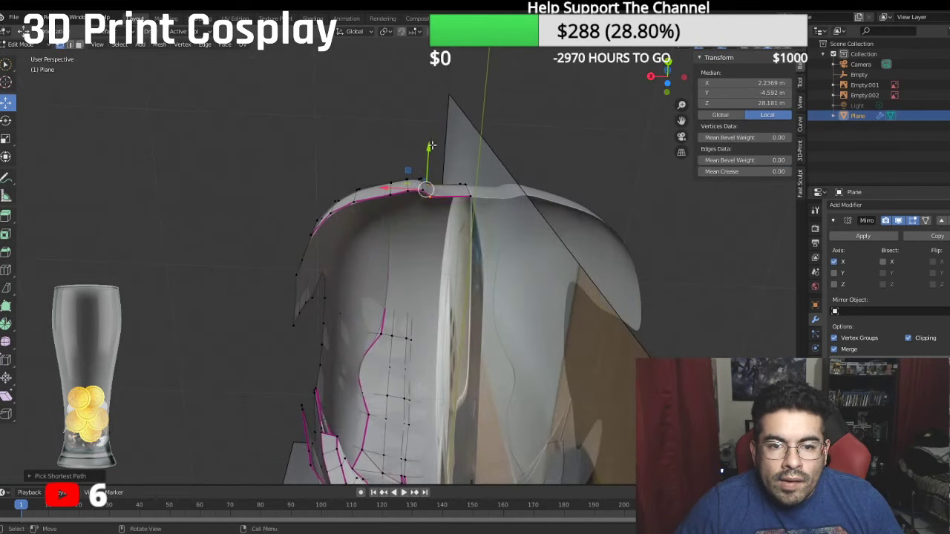
key(g)
drag(431, 140, 432, 139)
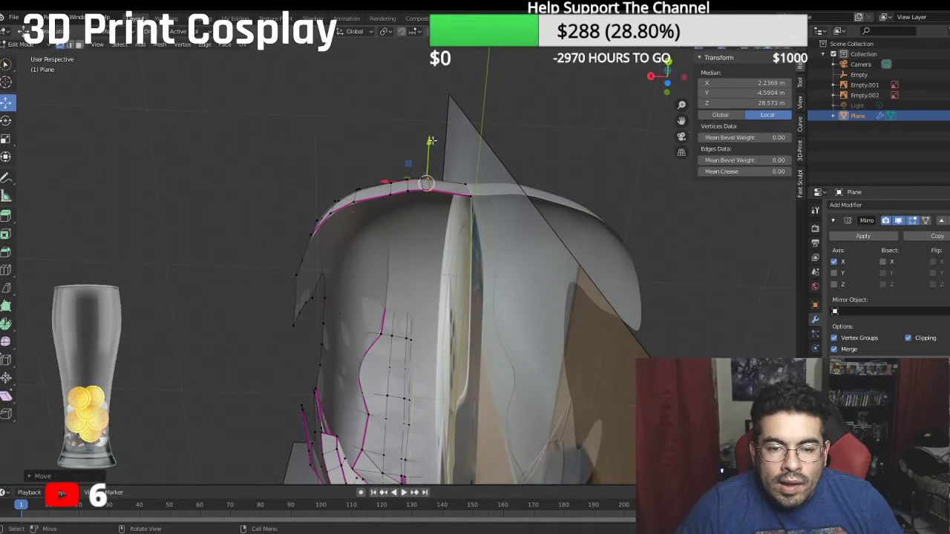
Step: Select the back's centreline vertex column and move it to continue the rounded rim curve
click(468, 195)
middle_drag(468, 194, 460, 217)
middle_drag(459, 173, 364, 161)
ctrl+click(467, 183)
key(g)
click(442, 163)
Step: Move the two vertex columns at the back's outer bend slightly inward along Y, one at a time
ctrl+click(364, 162)
middle_drag(370, 239, 372, 170)
drag(390, 145, 388, 153)
middle_drag(388, 153, 368, 160)
ctrl+click(368, 174)
drag(376, 151, 372, 169)
mouse_move(372, 170)
middle_down()
mouse_move(387, 201)
mouse_move(361, 179)
middle_up()
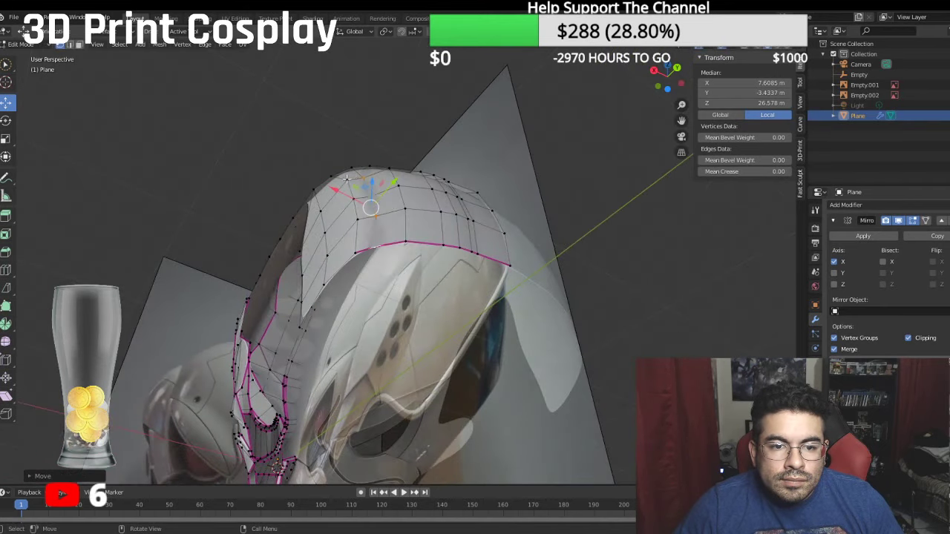
Step: Select the column at about X 8.58 m from crown to rim and shift it slightly inward along Y
ctrl+click(352, 255)
click(344, 180)
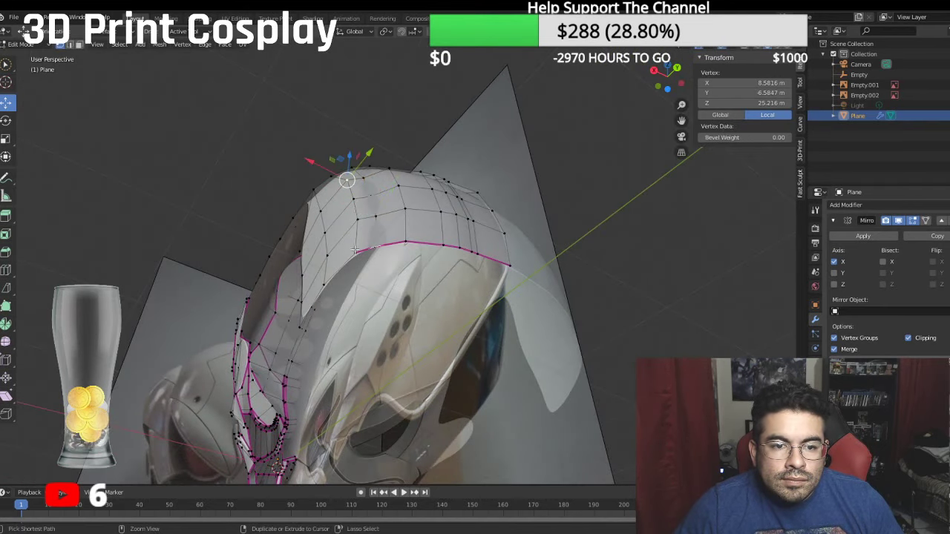
ctrl+click(356, 250)
middle_drag(356, 250, 353, 171)
drag(363, 157, 356, 169)
middle_drag(357, 170, 405, 215)
middle_drag(344, 215, 354, 223)
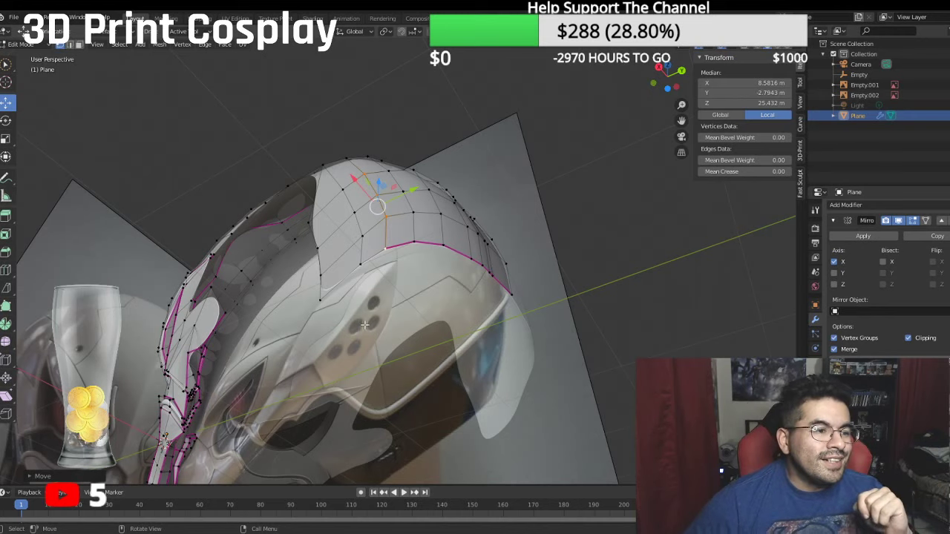
scroll(364, 324, up, 1)
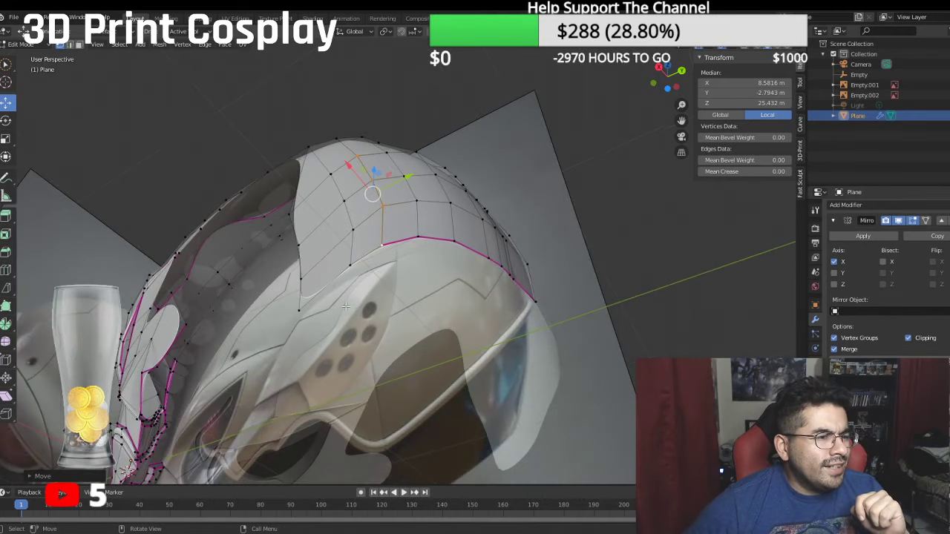
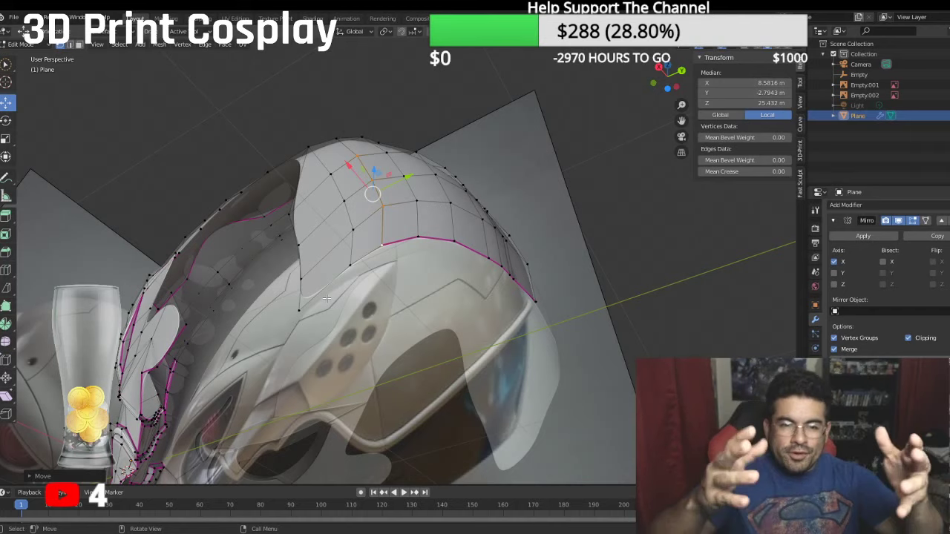
Step: Slide the column nearest the centreline toward the middle of the back, to about X 1.48 m
middle_drag(372, 194, 412, 175)
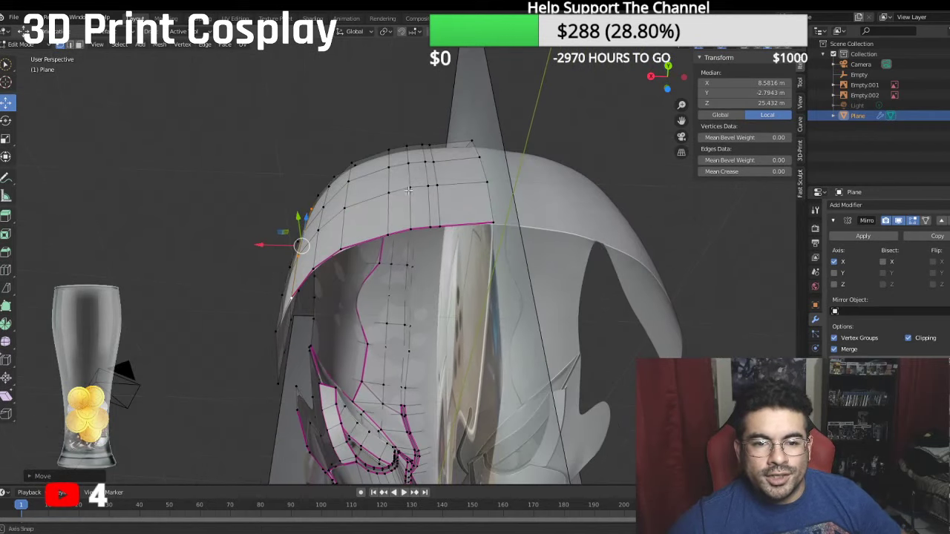
click(431, 145)
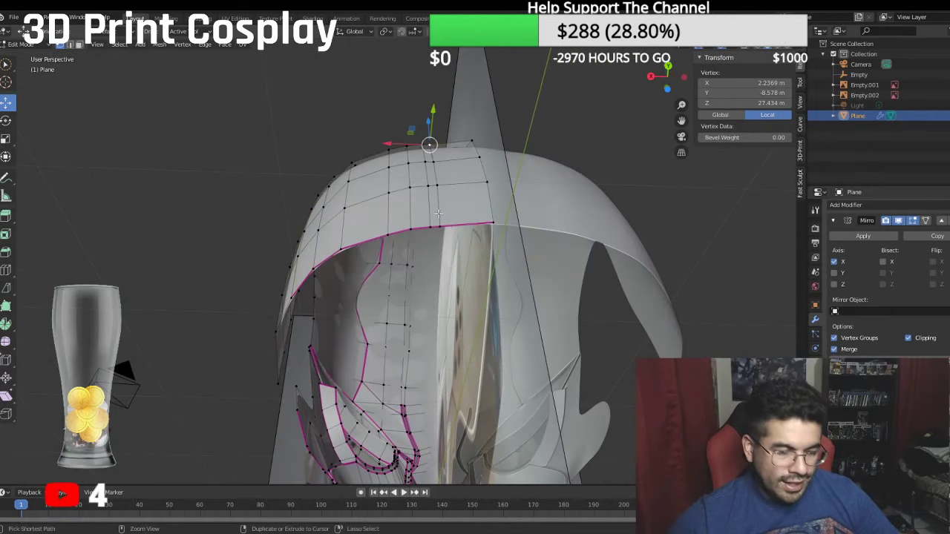
ctrl+click(439, 225)
key(g)
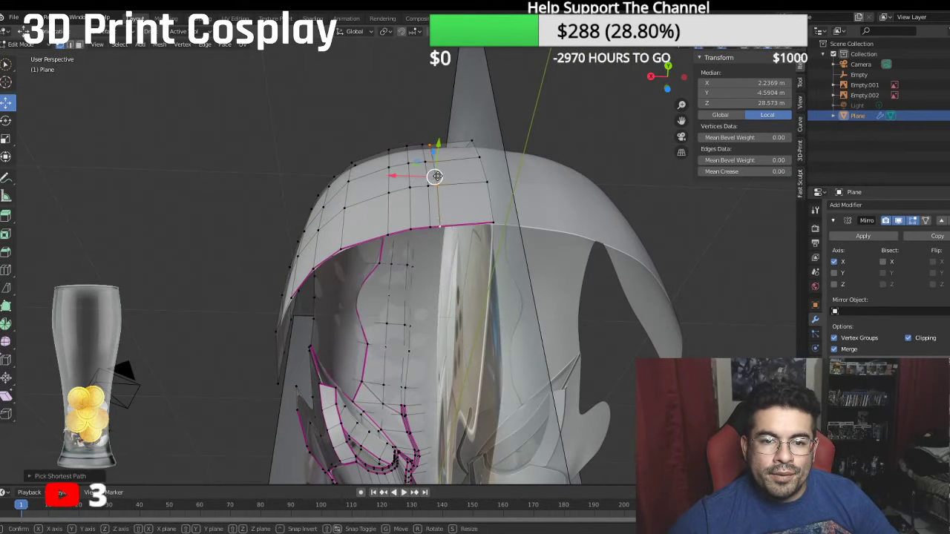
click(453, 172)
Step: Slide the adjacent column toward the centreline to about X 2.50 m to even out the spacing
middle_drag(453, 173, 442, 149)
click(423, 186)
middle_drag(422, 186, 428, 205)
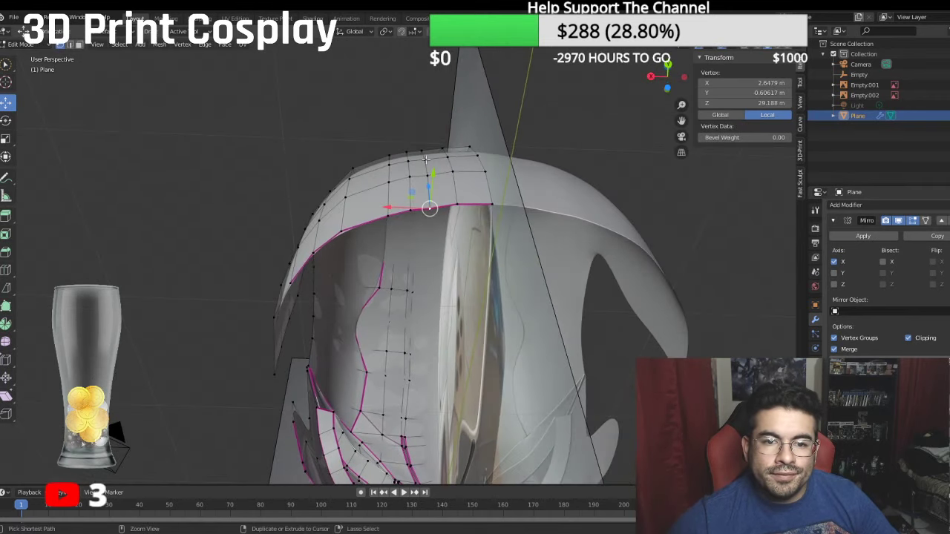
ctrl+click(422, 151)
key(g)
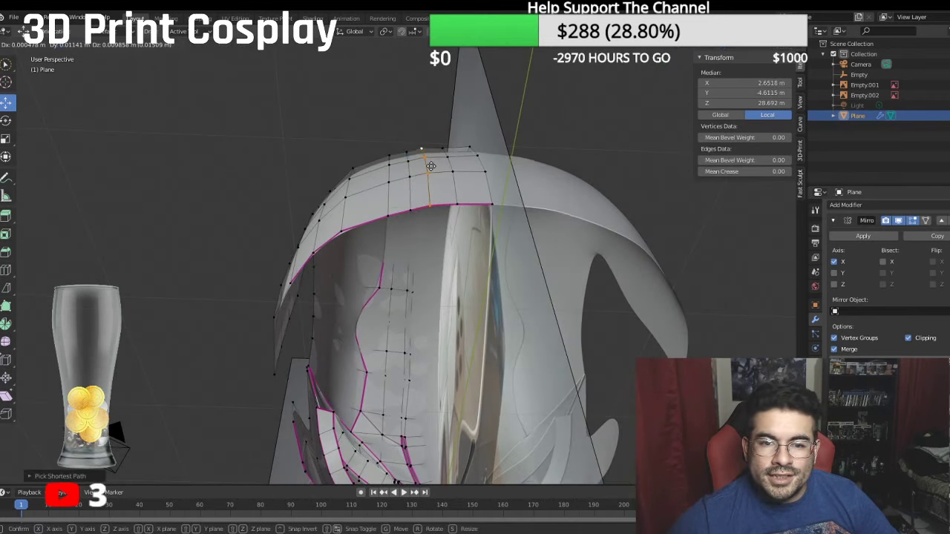
click(429, 169)
Step: In the side view, lower the two rim vertices behind the side strip along Z onto the reference's trim edge
middle_drag(428, 169, 504, 193)
key(KP_1)
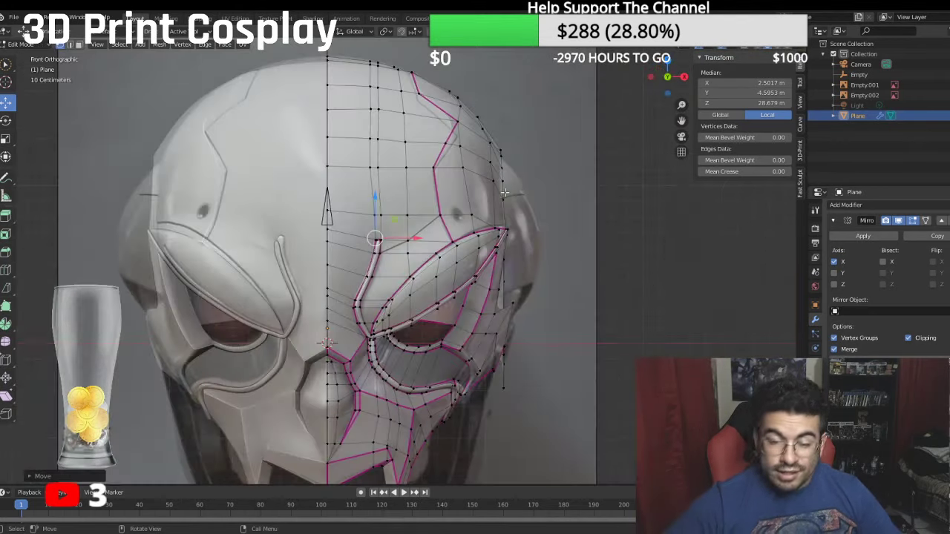
key(KP_3)
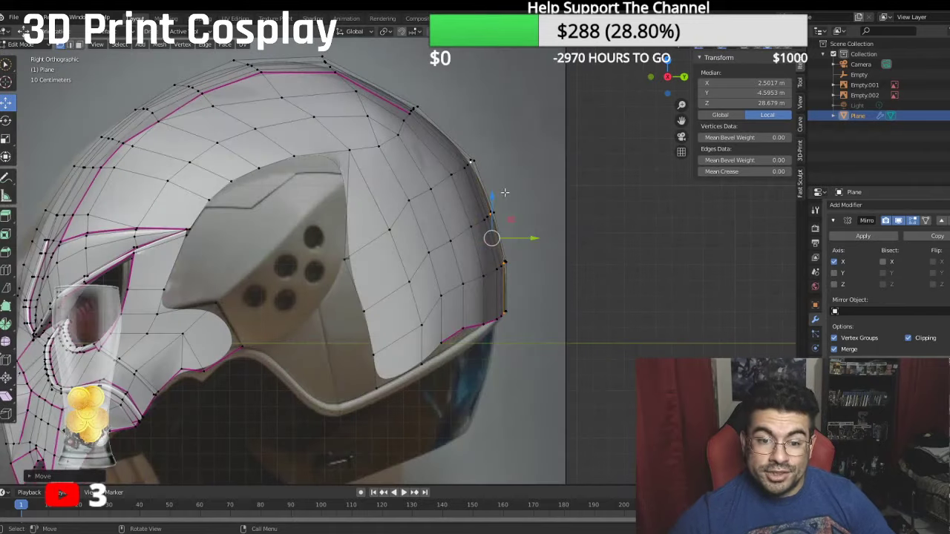
click(463, 327)
drag(463, 293, 463, 303)
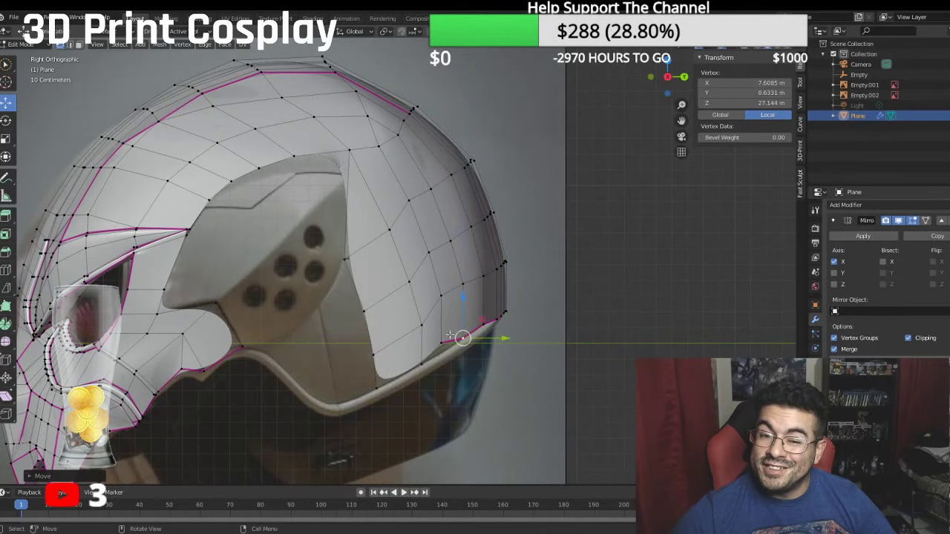
key(g)
key(z)
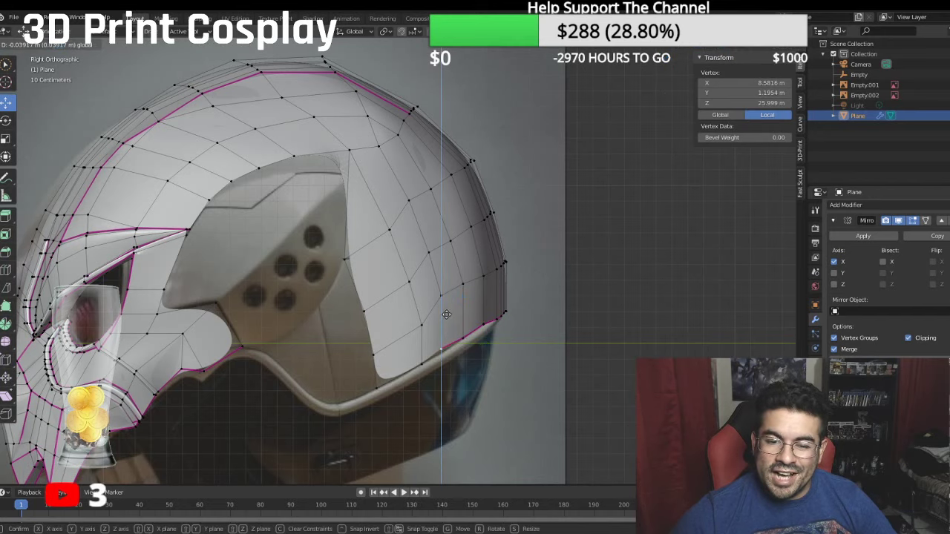
click(447, 316)
Step: Select the rear rim vertices through to the centreline and raise them along Z to the trim's upper edge
scroll(447, 316, up, 2)
scroll(514, 321, up, 3)
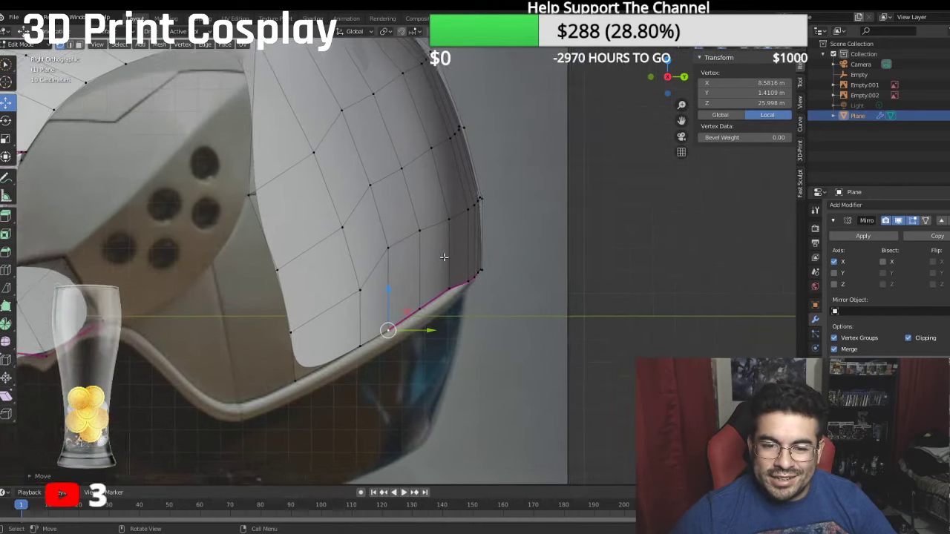
ctrl+click(544, 282)
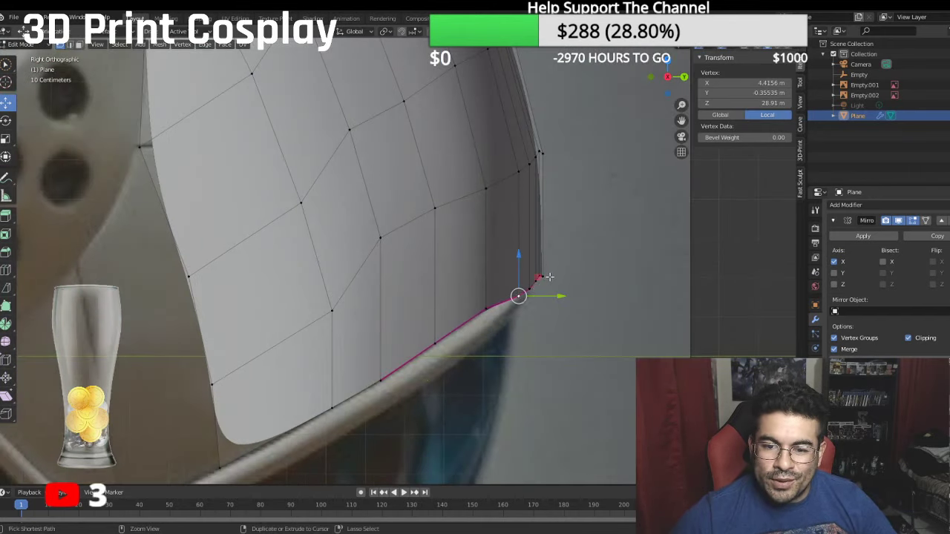
ctrl+click(542, 281)
key(g)
key(z)
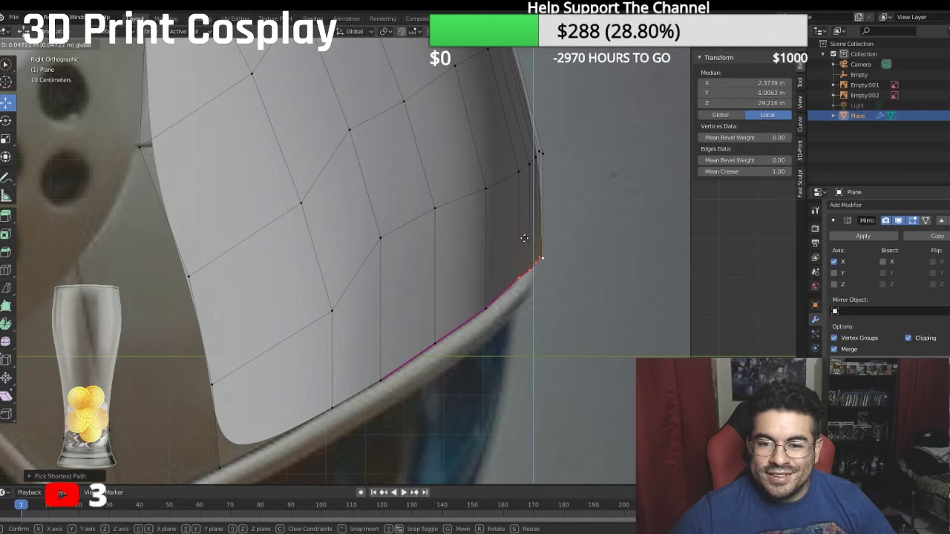
click(524, 239)
Step: Lower the rim vertex next to the centreline along Z and fine-tune the rim vertex at X 4.42 m against the trim
click(529, 268)
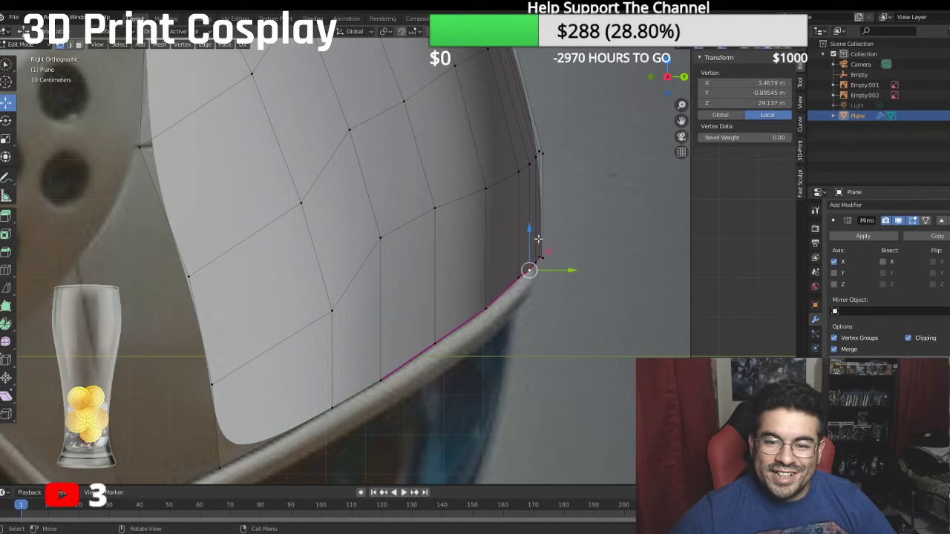
scroll(540, 247, up, 3)
shift+middle_drag(540, 249, 368, 258)
scroll(420, 255, up, 2)
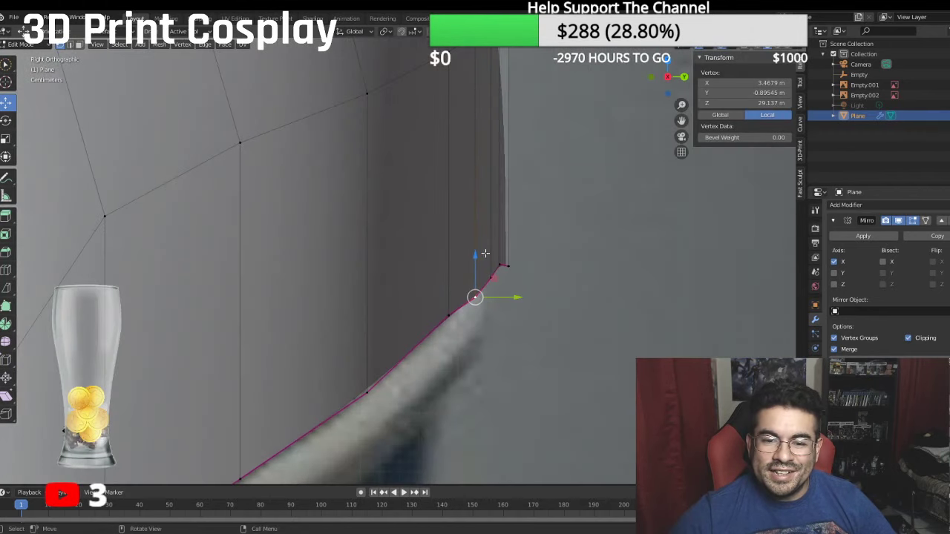
click(502, 258)
key(g)
key(z)
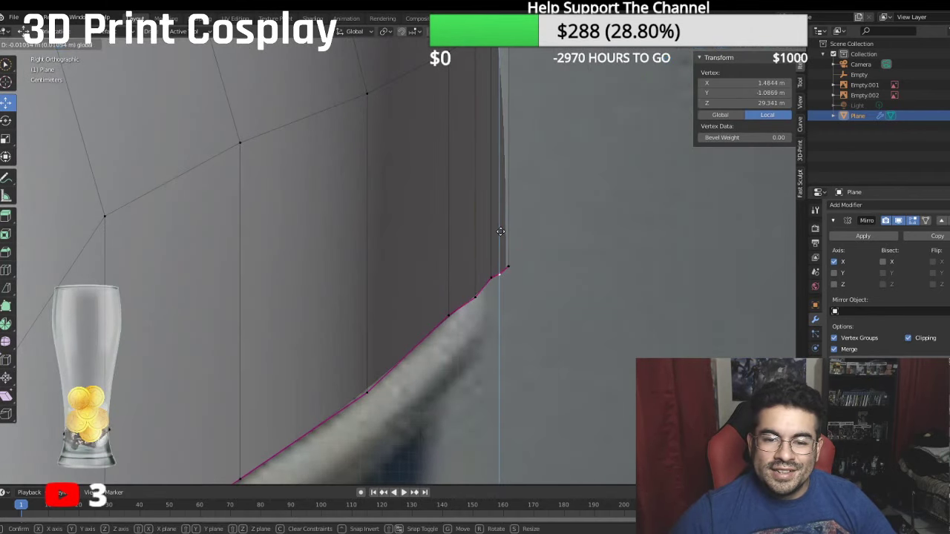
click(500, 231)
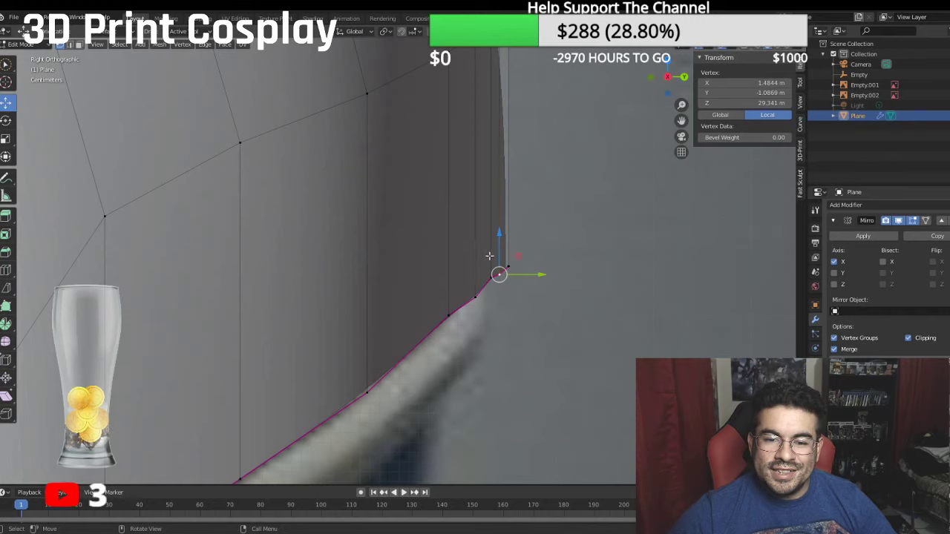
drag(498, 274, 451, 278)
click(460, 300)
scroll(486, 279, down, 6)
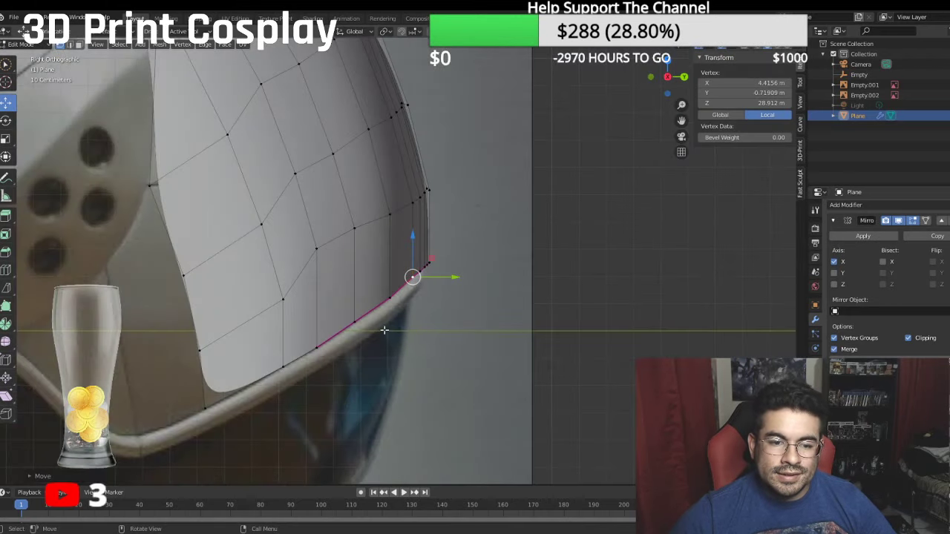
Step: Extrude the side panel's lower front edges forward along Y in the side view and lower the new vertices to follow the reference trim
shift+middle_drag(229, 252, 344, 222)
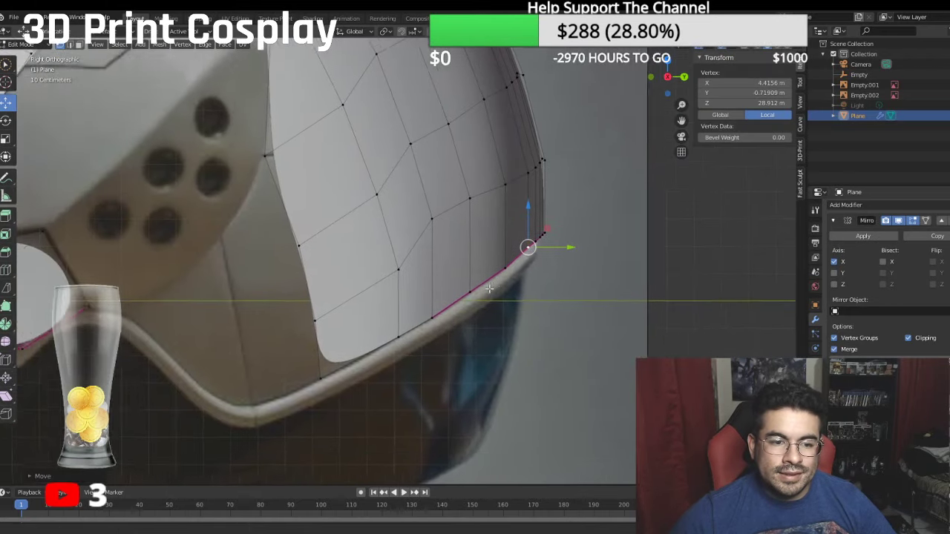
scroll(344, 223, down, 2)
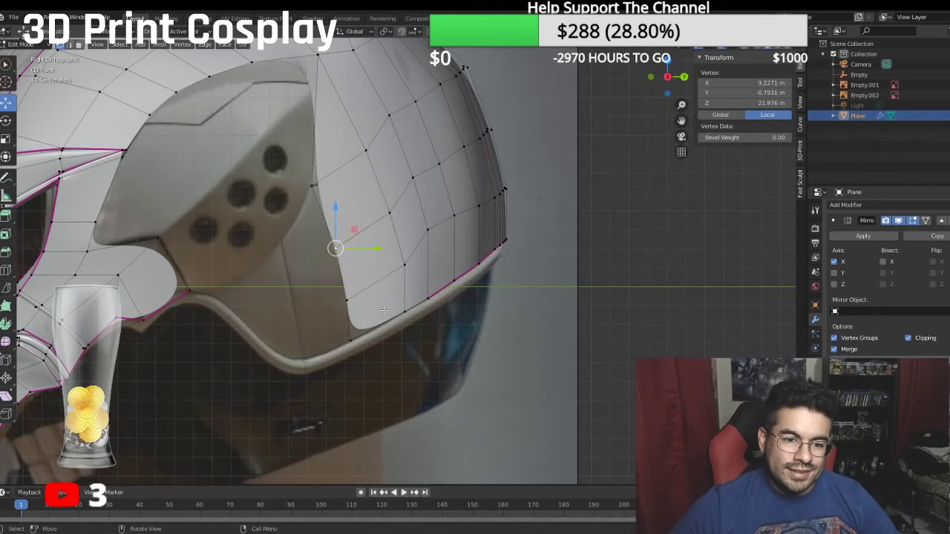
ctrl+click(354, 339)
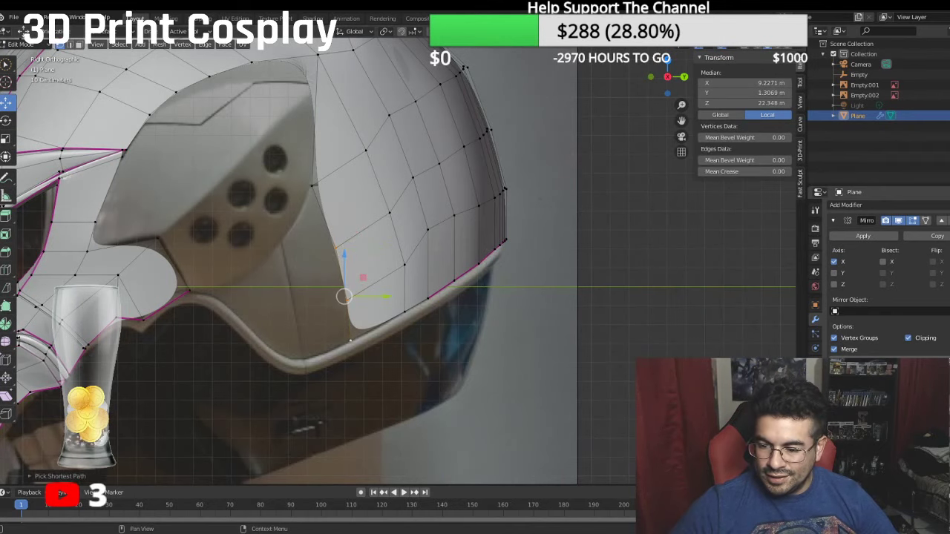
key(alt+z)
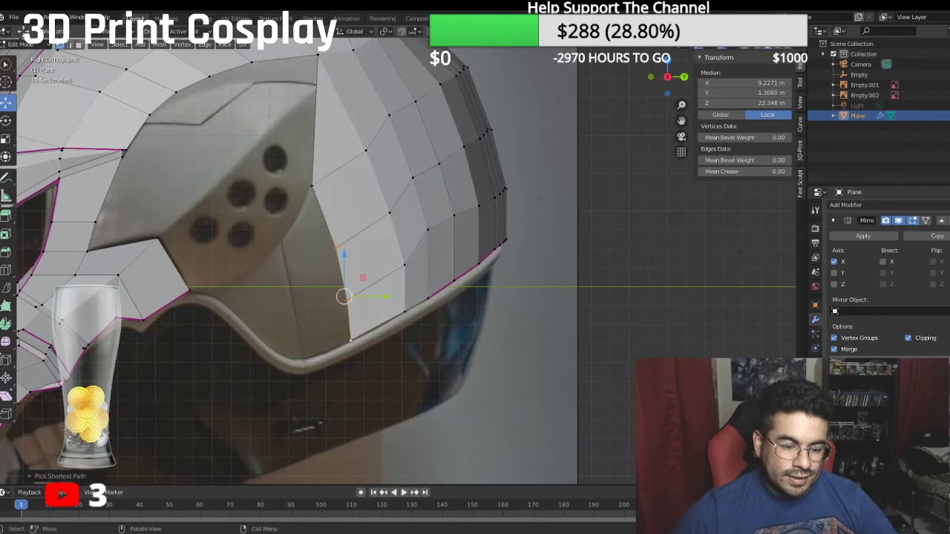
key(e)
right_click(445, 317)
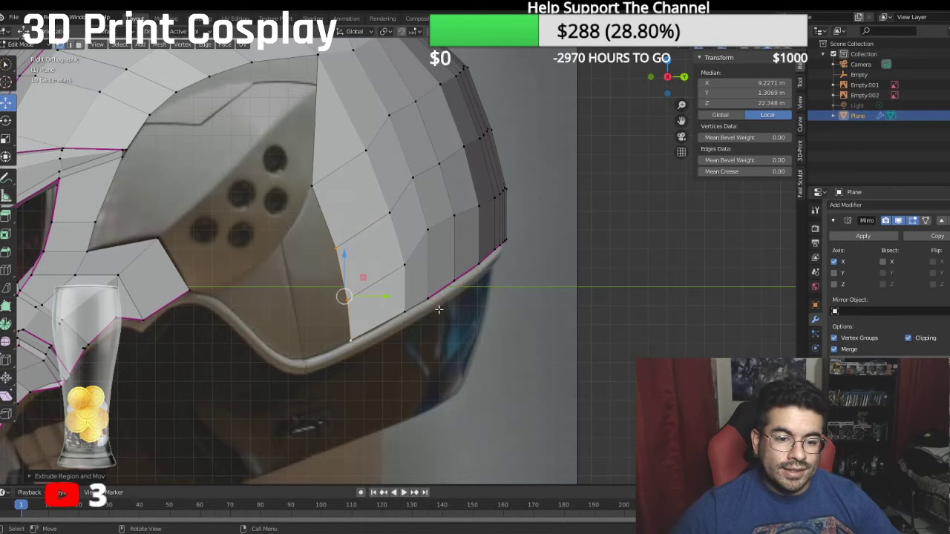
drag(383, 298, 346, 298)
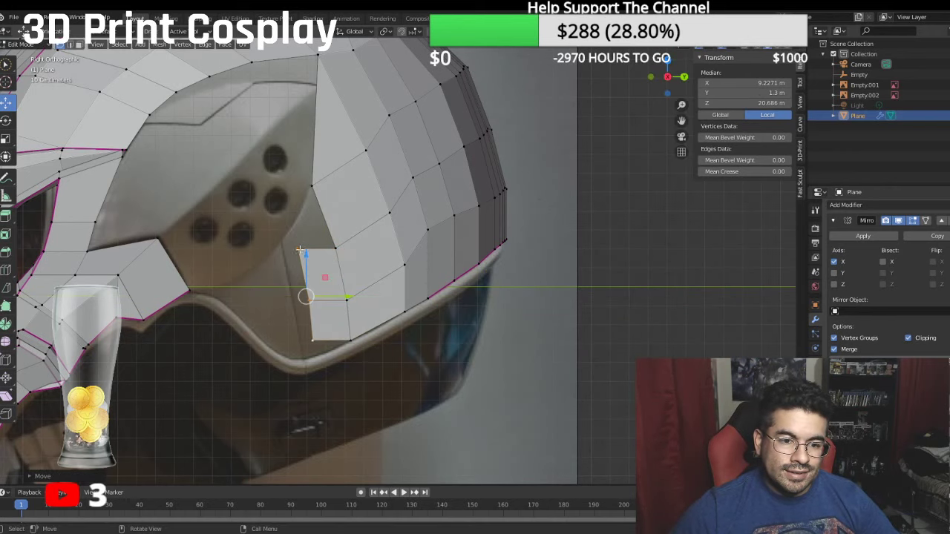
key(g)
click(331, 325)
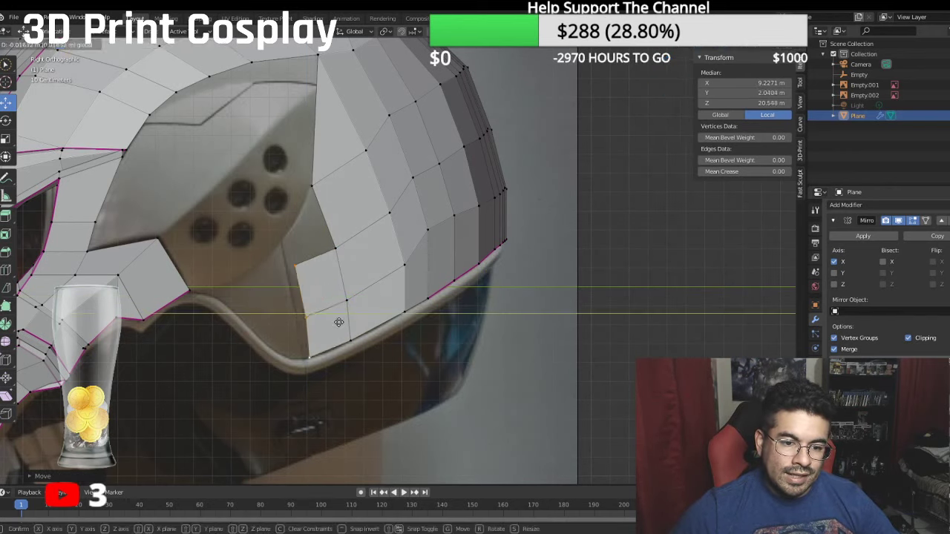
drag(297, 274, 301, 279)
click(285, 268)
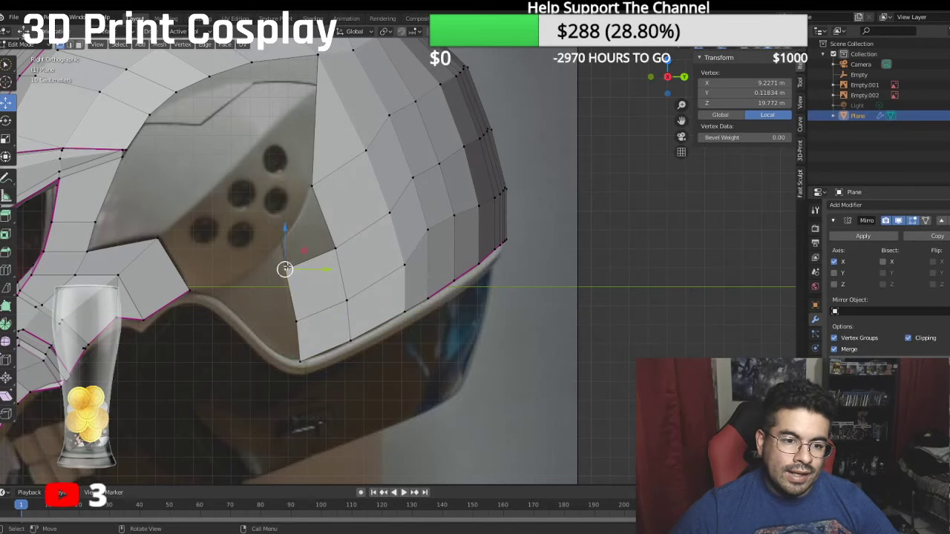
key(w)
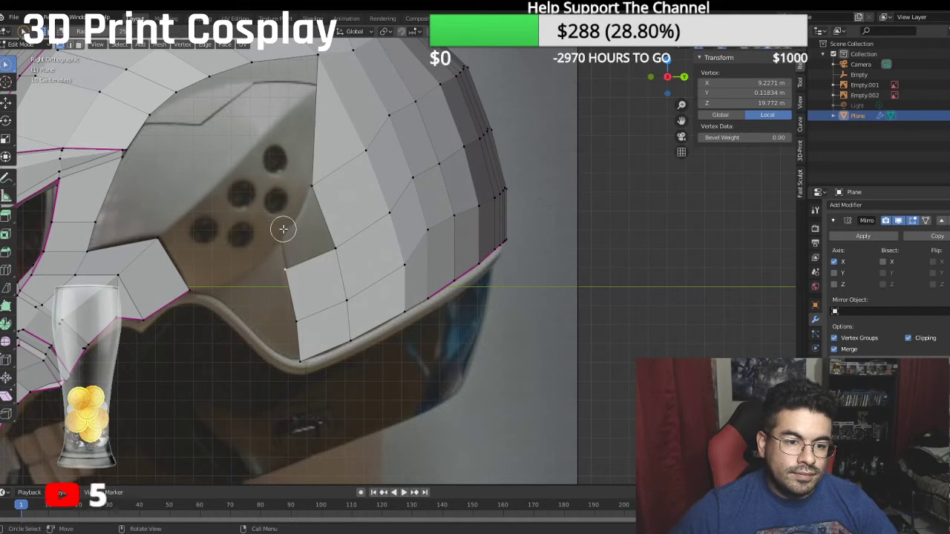
click(313, 255)
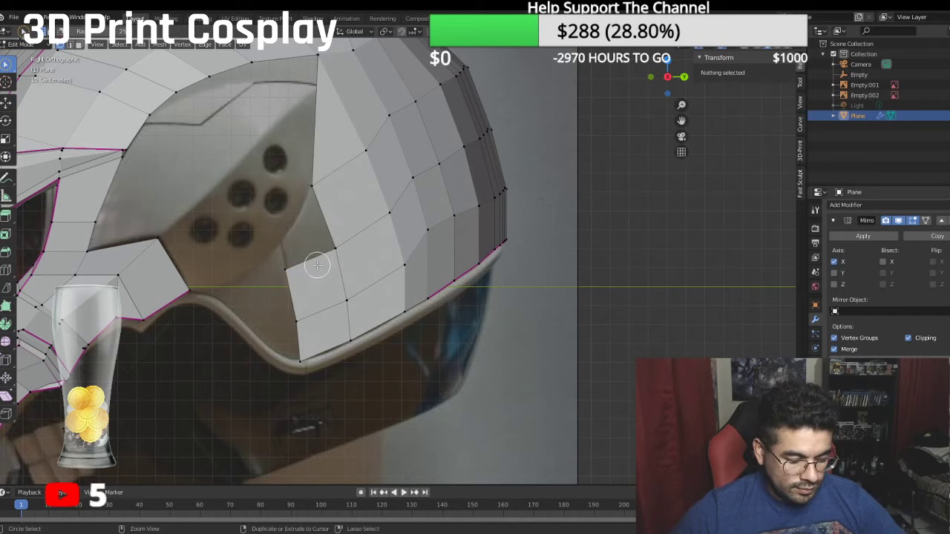
key(ctrl+z)
key(ctrl+z)
click(288, 265)
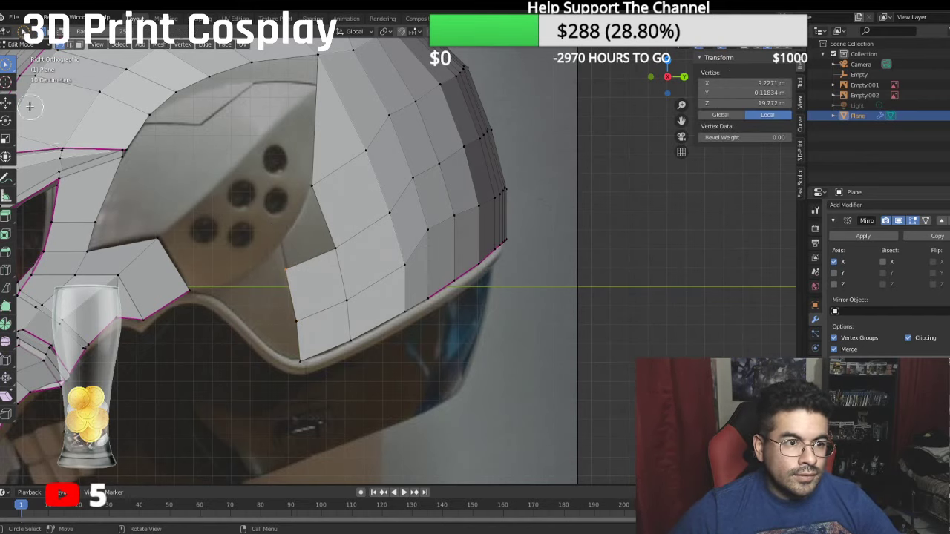
click(7, 103)
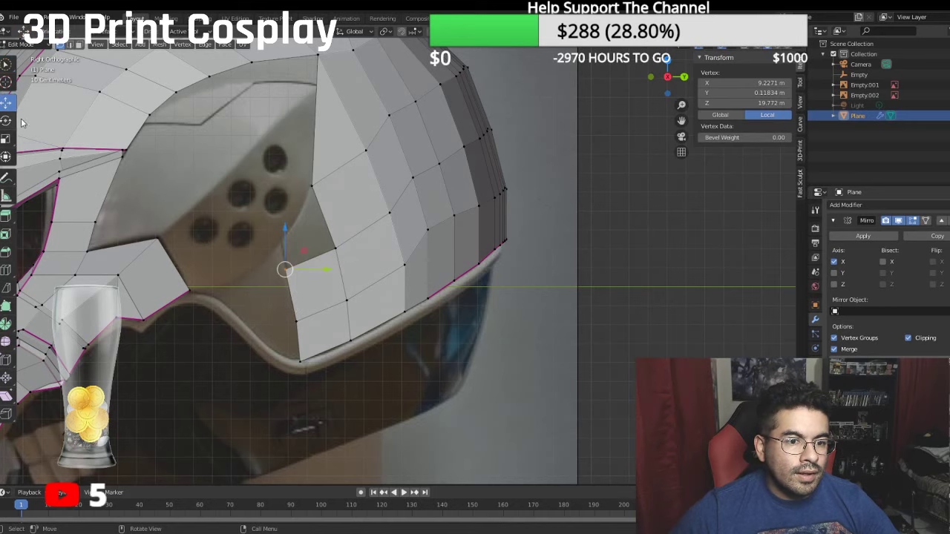
Step: Extrude the strip's upper front vertex up to about Y -0.98 m, Z 19.53 m, and fill the gap to the side panel with a face
key(g)
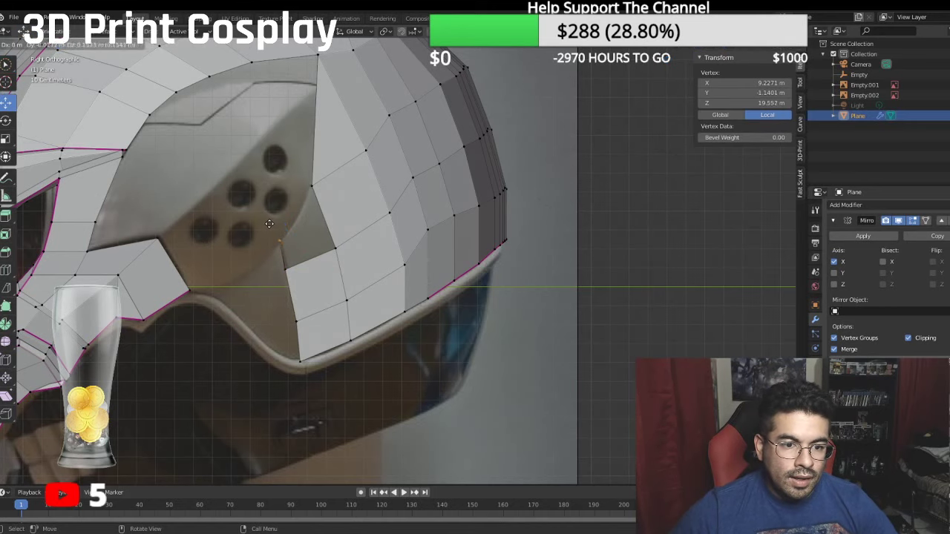
click(268, 226)
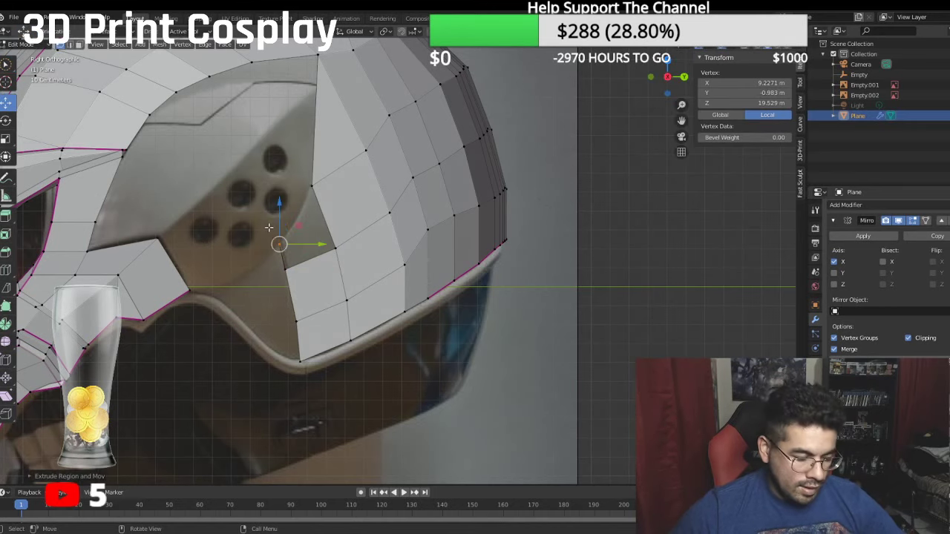
shift+click(308, 185)
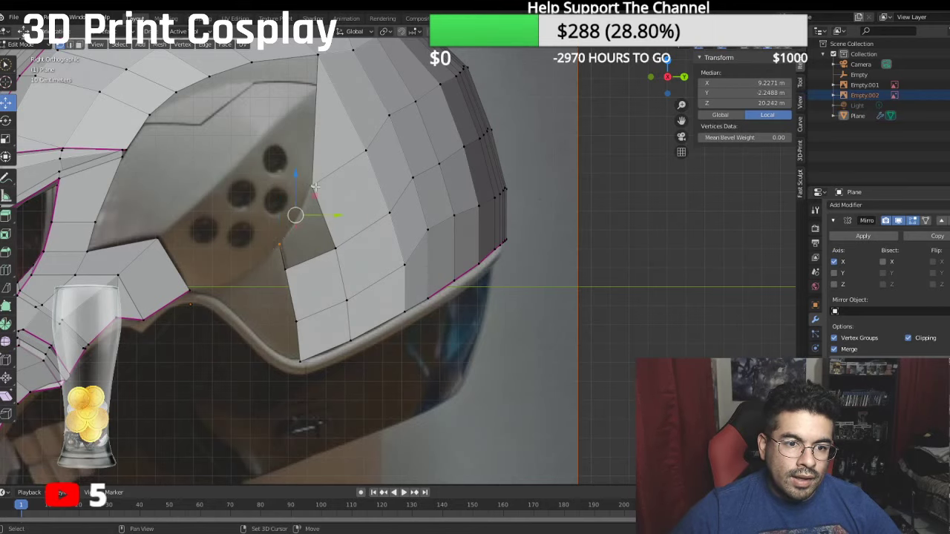
shift+click(335, 247)
key(f)
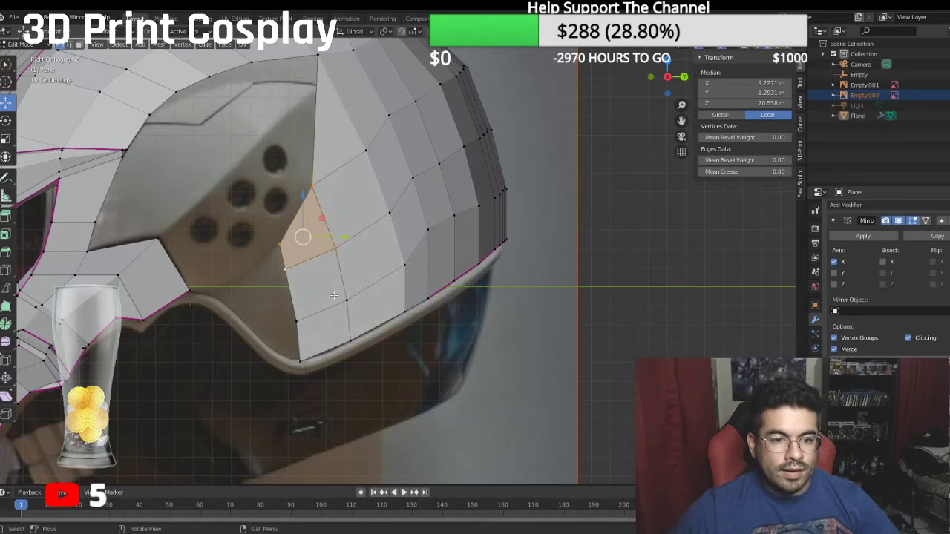
click(538, 357)
Step: In the side view, lower the vertex above the rear rim along Z and shift its front neighbour forward along Y to even the quads
middle_drag(538, 357, 595, 338)
key(KP_1)
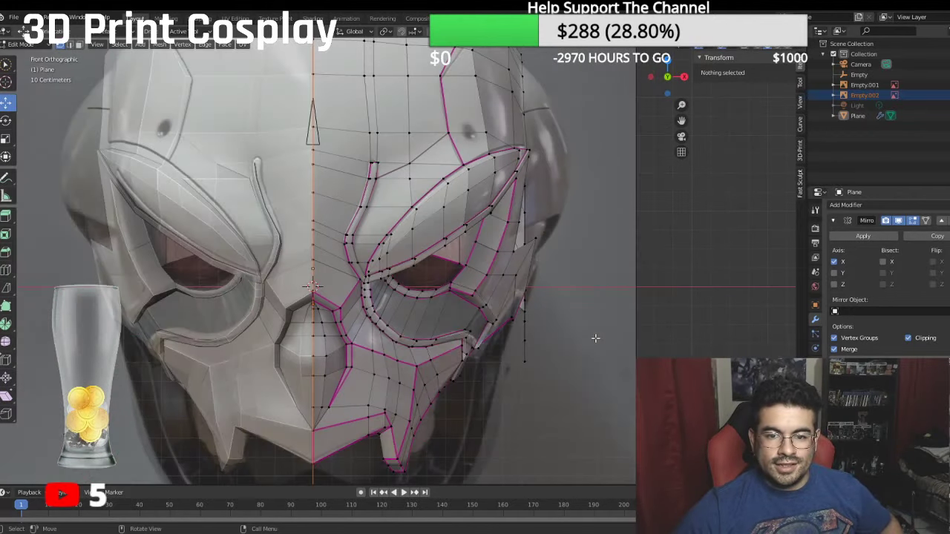
key(KP_3)
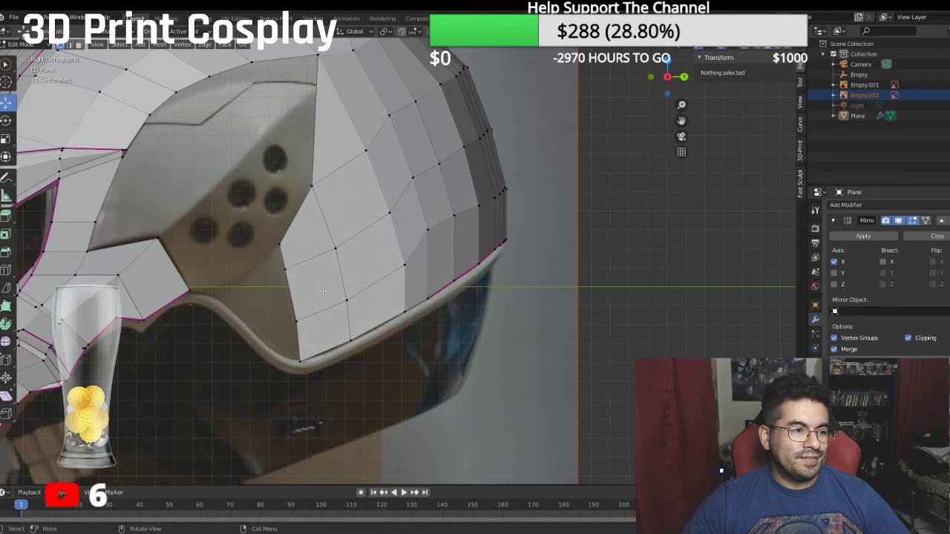
shift+middle_drag(296, 303, 345, 263)
scroll(345, 262, up, 2)
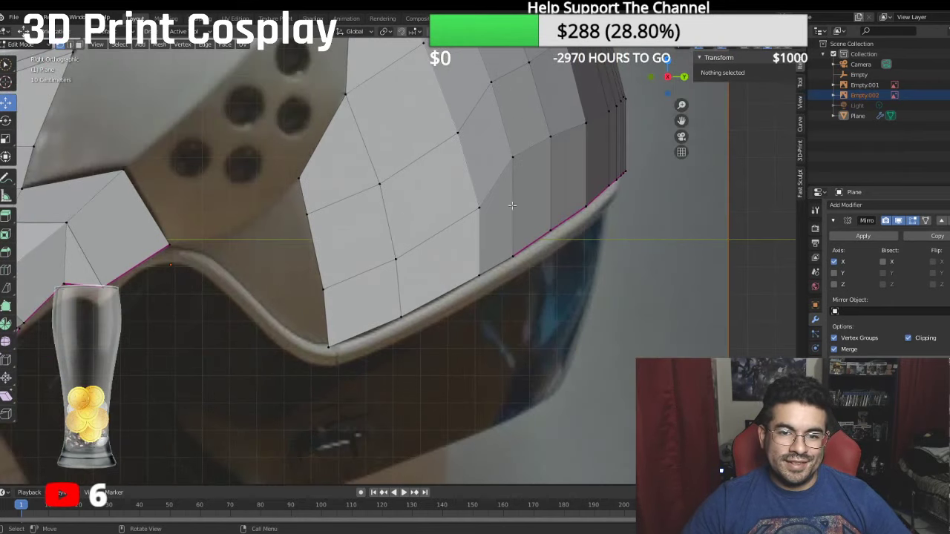
click(521, 160)
drag(514, 113, 527, 132)
click(486, 204)
drag(500, 209, 495, 208)
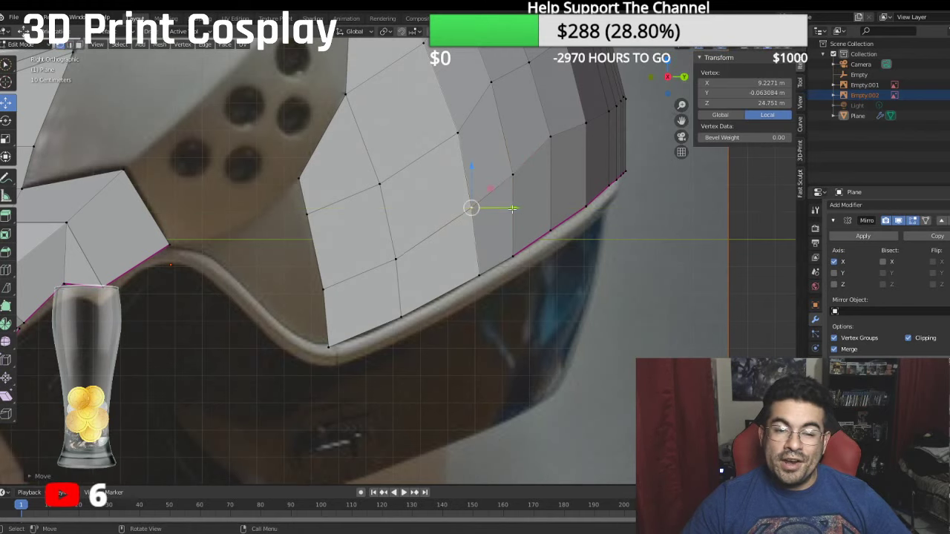
Step: Nudge the lower back panel's vertices in the X 8.58 m, X 9.23 m and adjacent rear columns along Y and Z to smooth the edge lines
scroll(503, 200, down, 2)
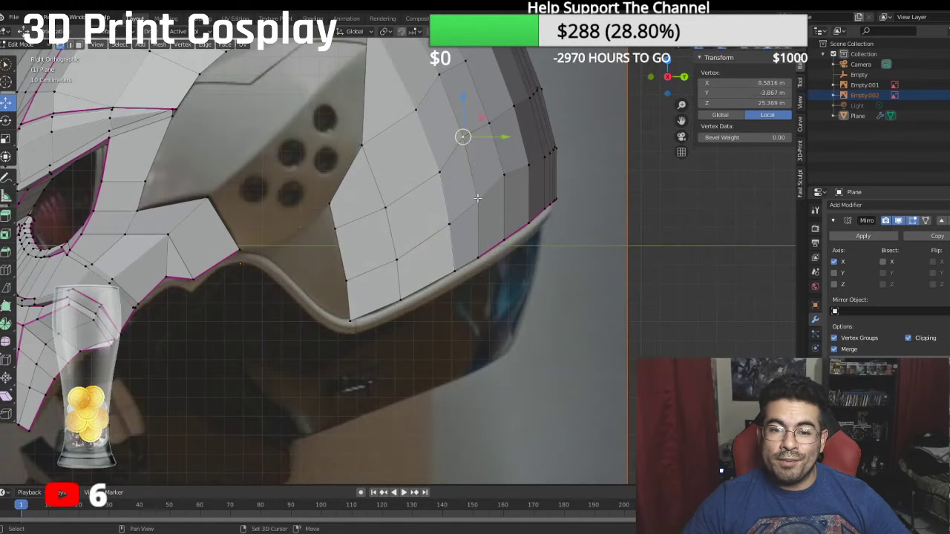
shift+click(474, 134)
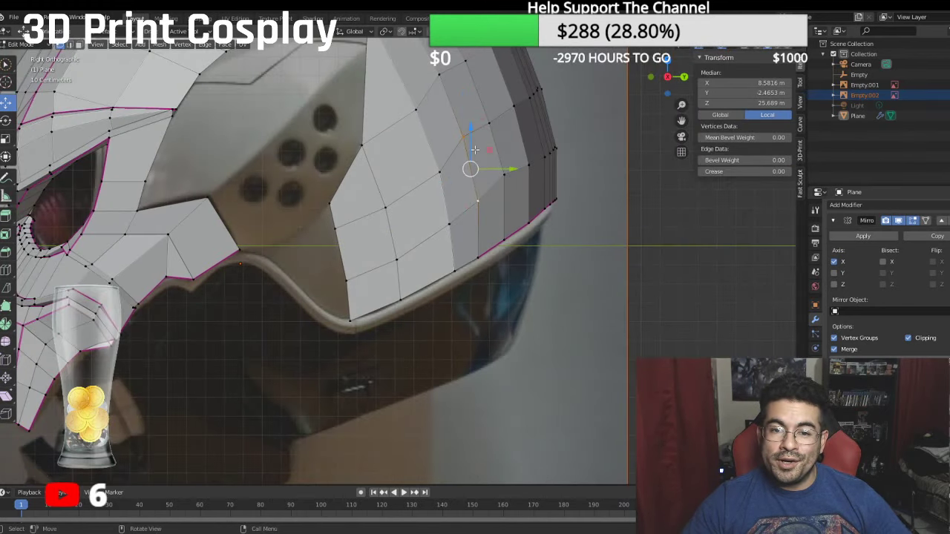
click(483, 201)
drag(479, 169, 479, 162)
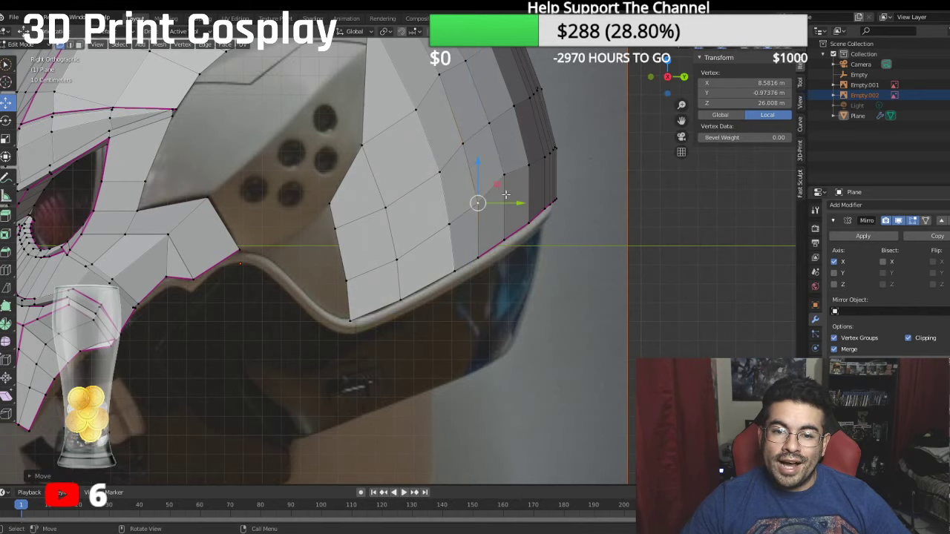
drag(505, 202, 484, 188)
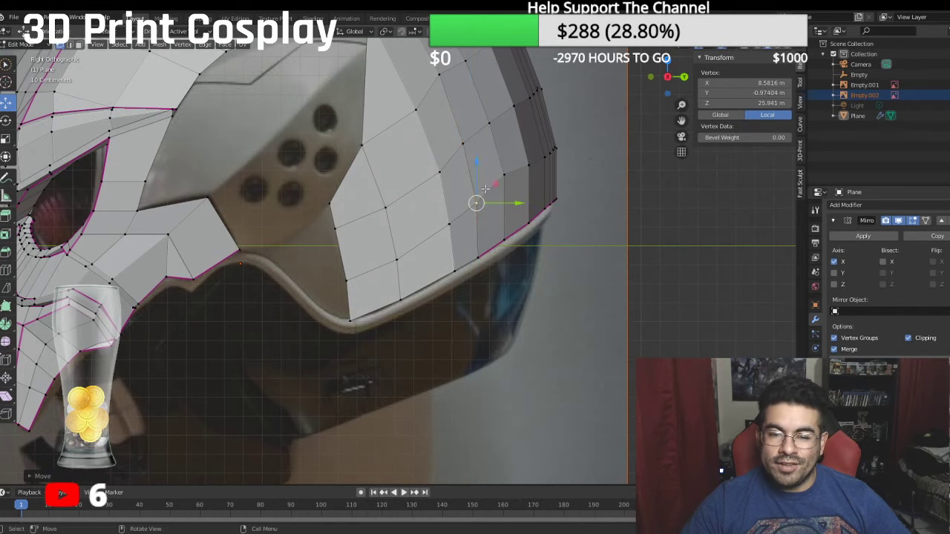
click(439, 164)
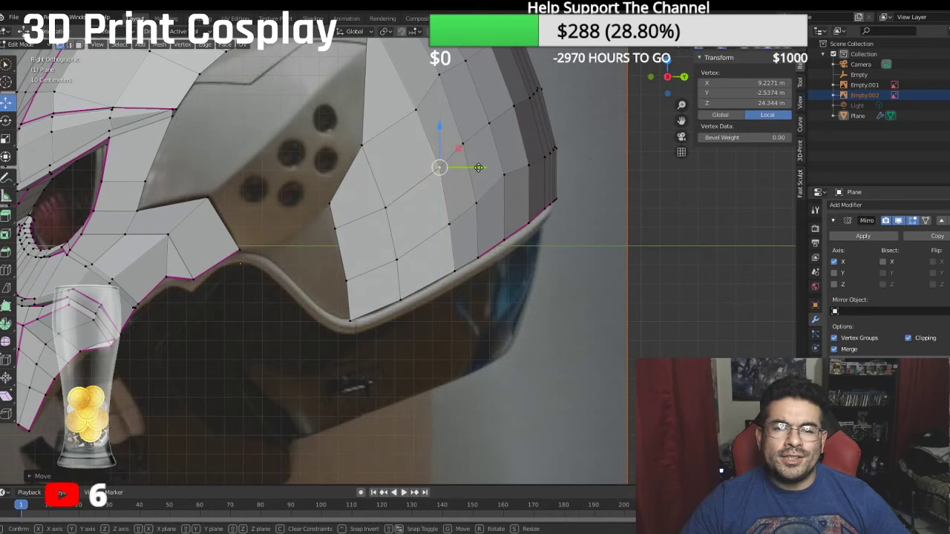
click(503, 175)
drag(503, 137, 508, 151)
Step: Raise the upper X 9.23 m vertex behind the vent recess, shift it forward, and fine-tune the two vertices behind it along Z
scroll(491, 161, down, 3)
scroll(478, 234, up, 5)
click(465, 216)
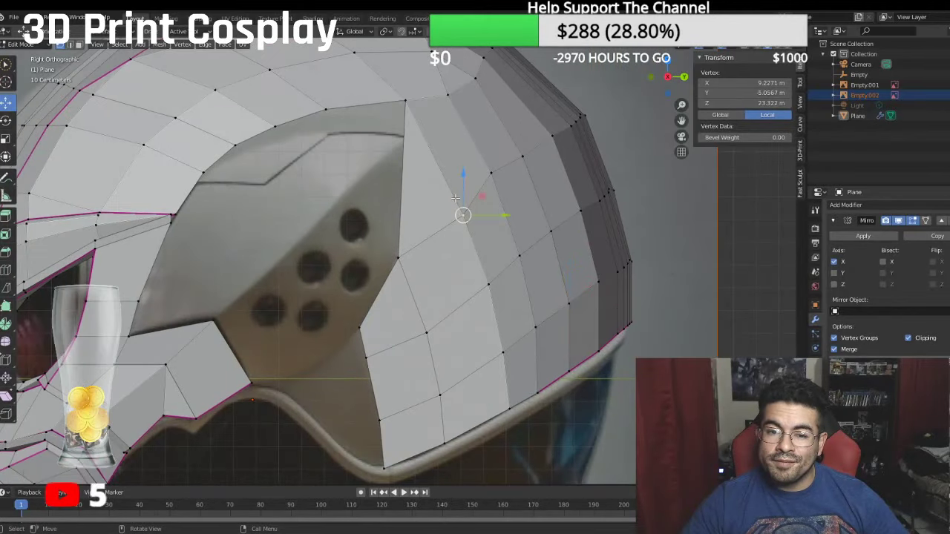
drag(461, 173, 454, 162)
drag(505, 202, 498, 199)
drag(460, 162, 458, 159)
drag(505, 207, 503, 206)
click(492, 175)
drag(490, 139, 490, 141)
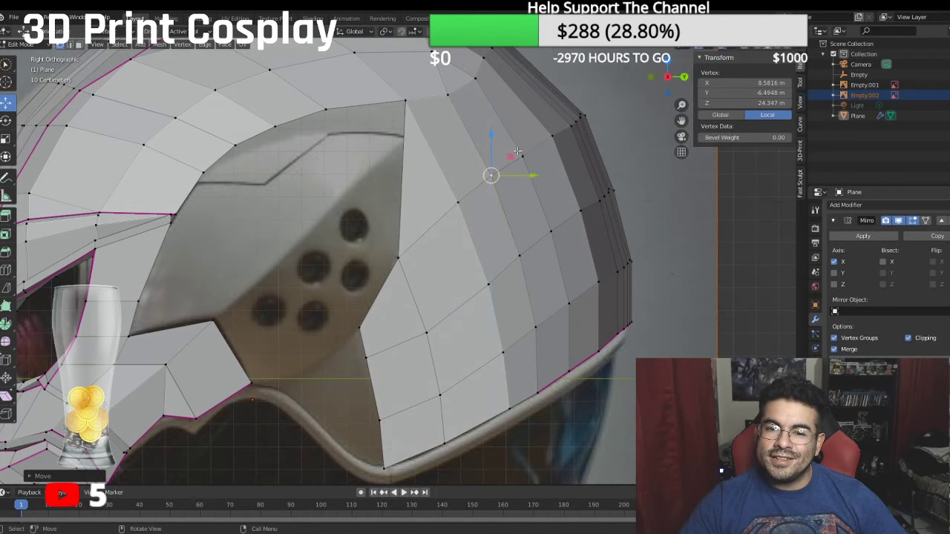
click(522, 155)
drag(521, 113, 520, 111)
Step: Examine the helmet's overall shape and the open side area in perspective and side views
shift+middle_drag(520, 137, 561, 207)
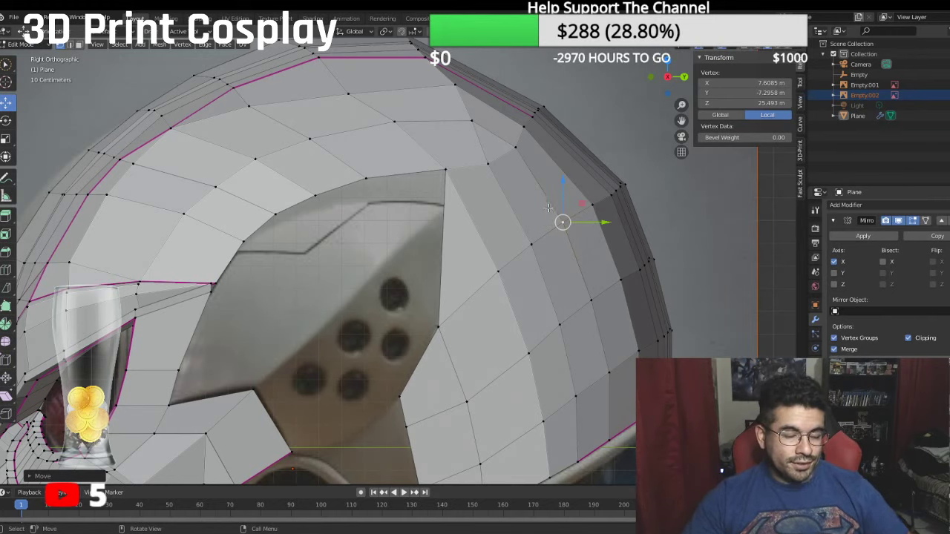
scroll(592, 281, down, 1)
shift+middle_drag(546, 273, 556, 199)
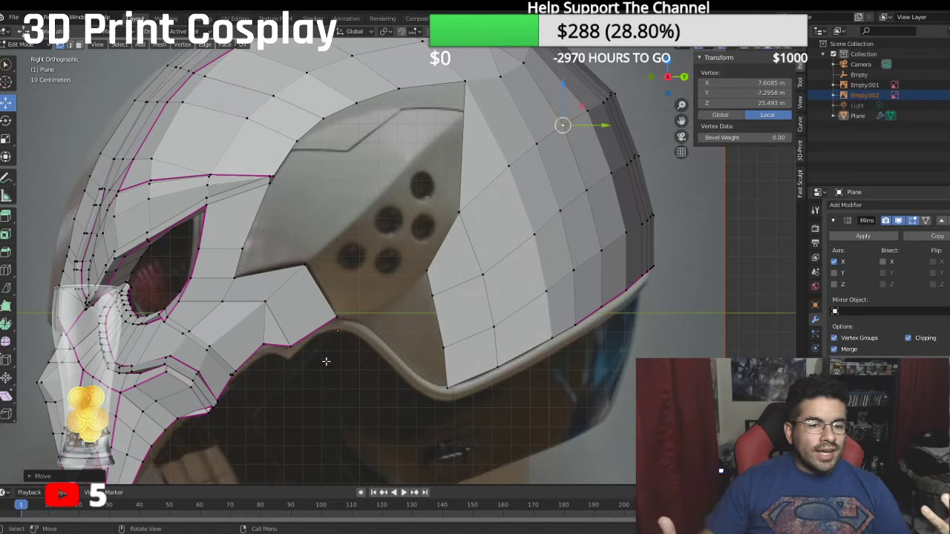
scroll(335, 288, down, 3)
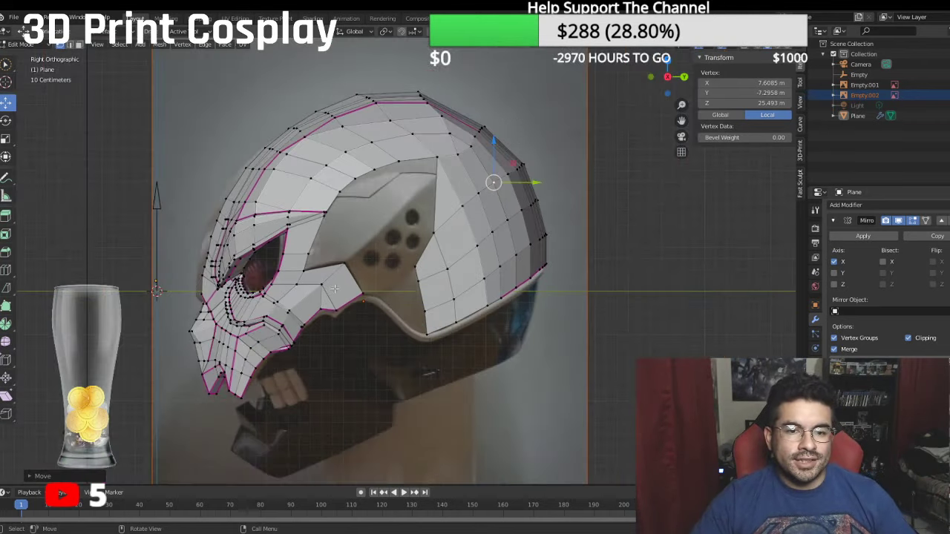
middle_drag(335, 288, 414, 307)
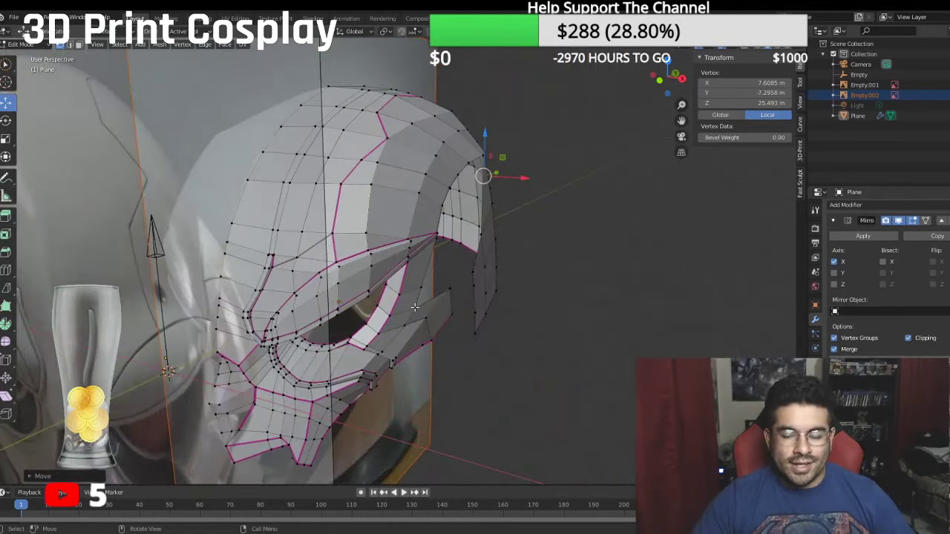
key(KP_1)
key(KP_3)
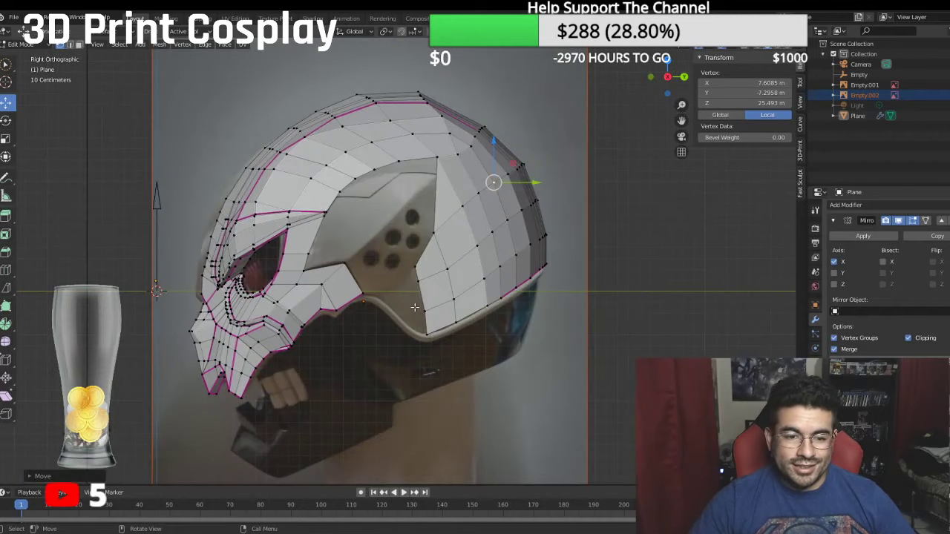
scroll(273, 272, up, 3)
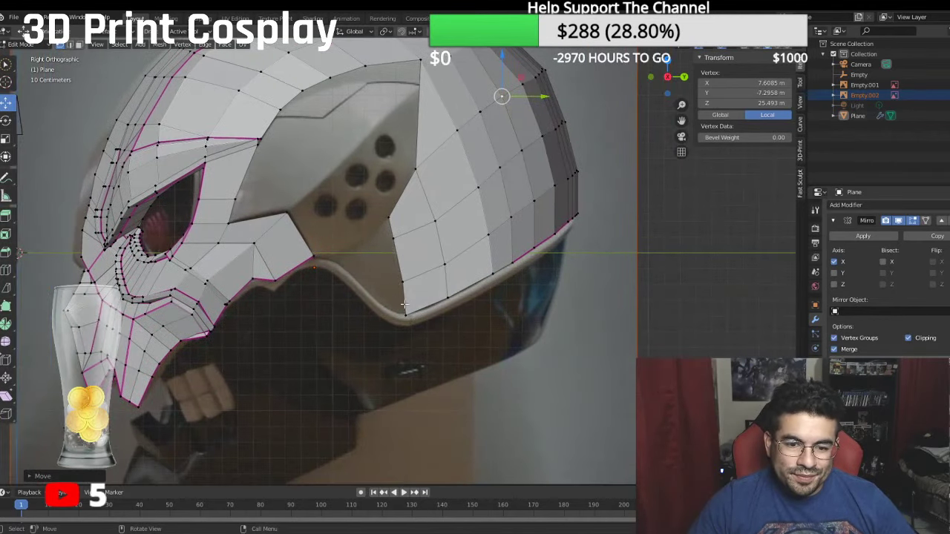
Step: Extrude the lower side panel's front edge forward, lower it along Z, and fine-tune it along Y to follow the reference trim
click(393, 238)
shift+click(402, 283)
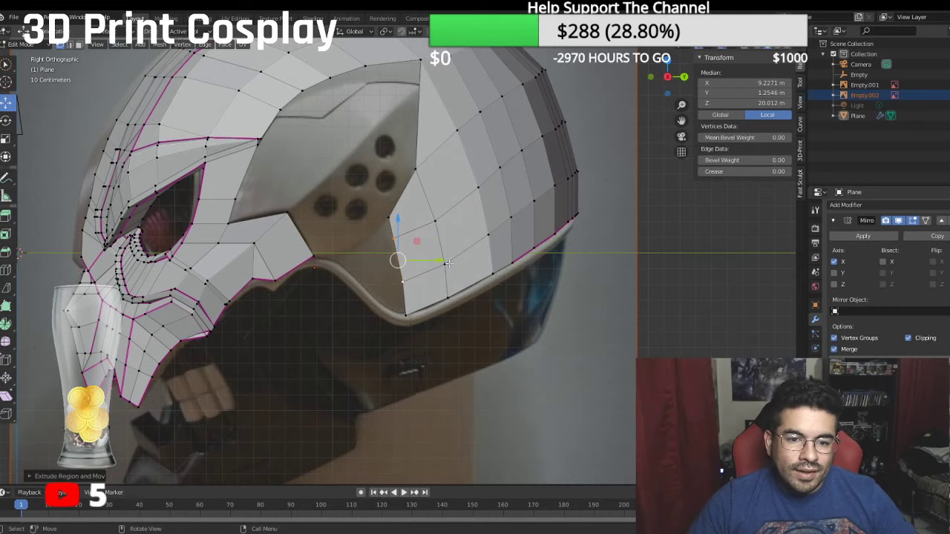
drag(446, 262, 415, 271)
key(g)
key(z)
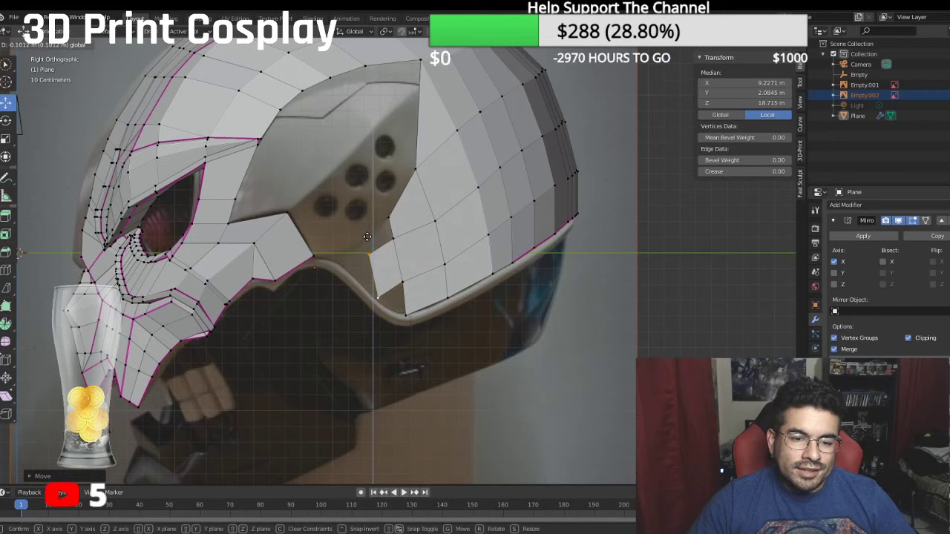
drag(367, 237, 367, 238)
drag(418, 279, 413, 279)
drag(367, 239, 364, 240)
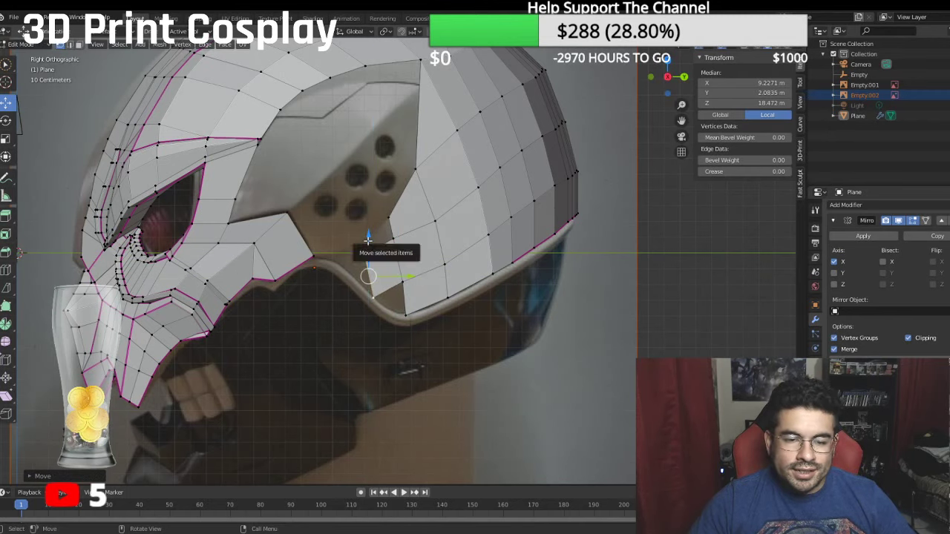
Step: Fill the triangular gap between the new strip's lower corner and the panel's two lowest front vertices with a face
click(375, 297)
shift+click(404, 316)
shift+click(410, 278)
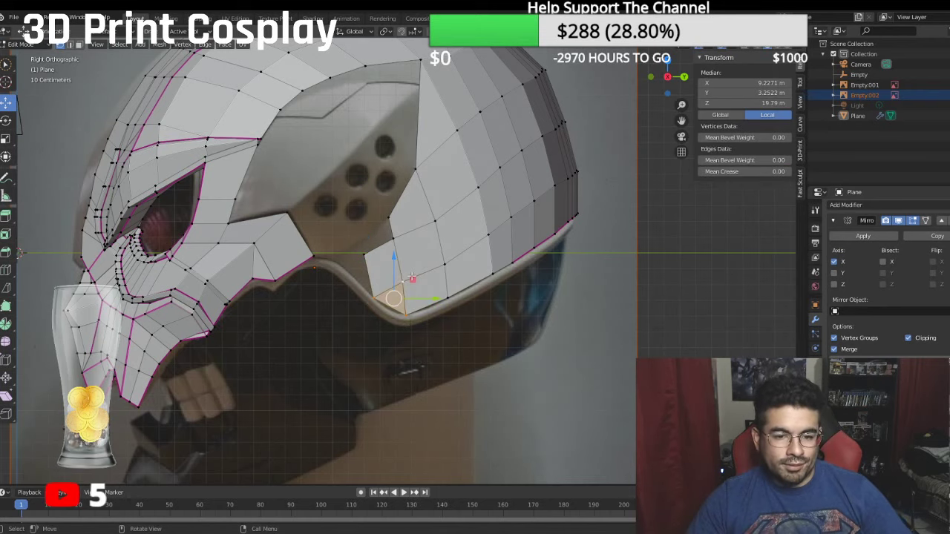
Step: Extrude a vertex from the strip's upper front corner, raise it along Z, and shift it slightly forward along Y
click(363, 253)
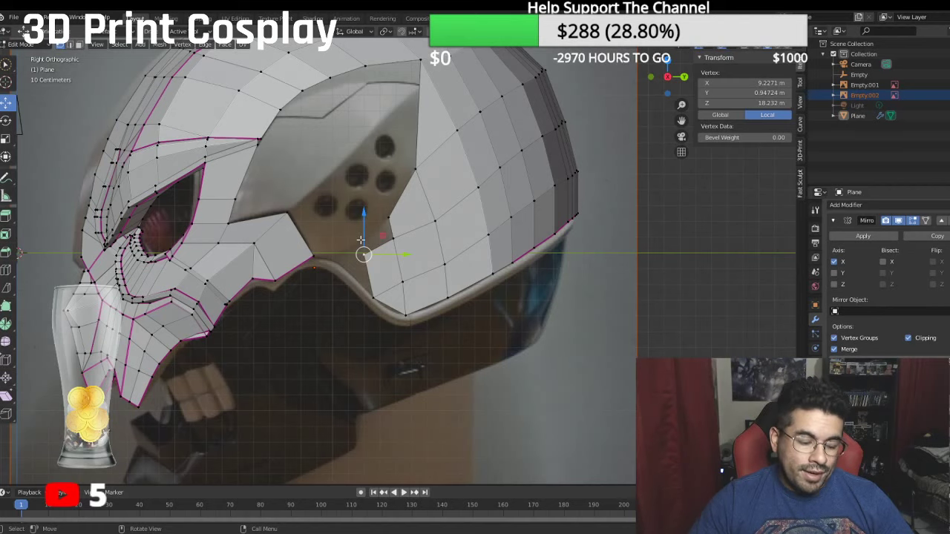
key(e)
right_click(359, 239)
drag(361, 210, 360, 198)
drag(407, 243, 397, 243)
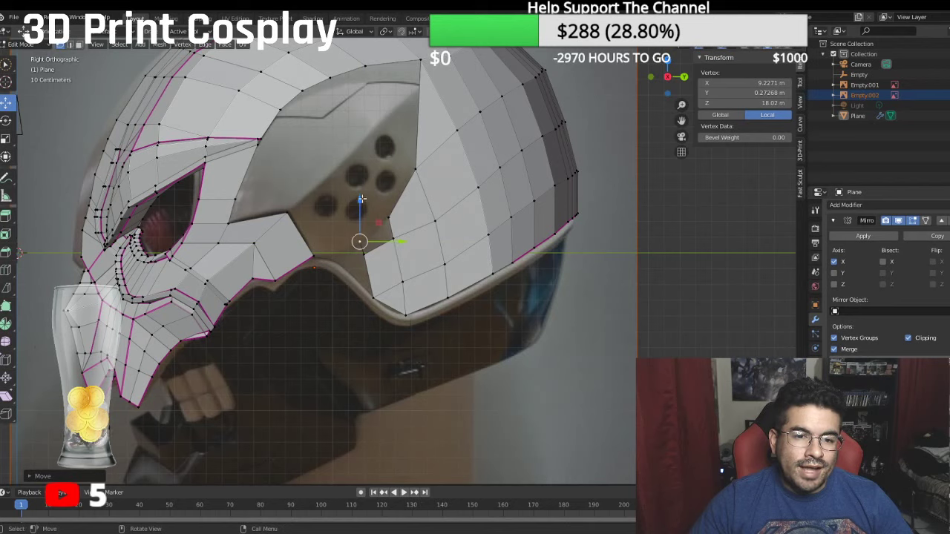
drag(361, 203, 362, 207)
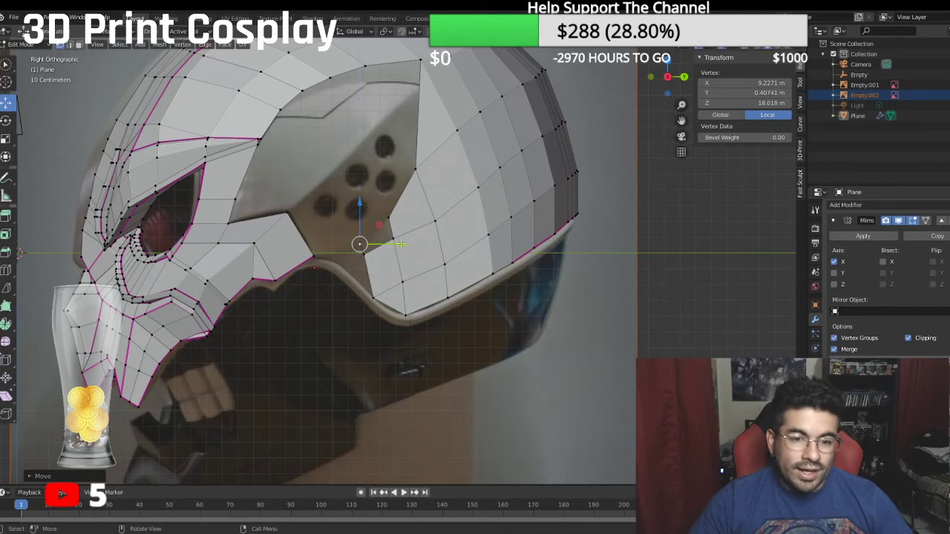
drag(402, 243, 404, 242)
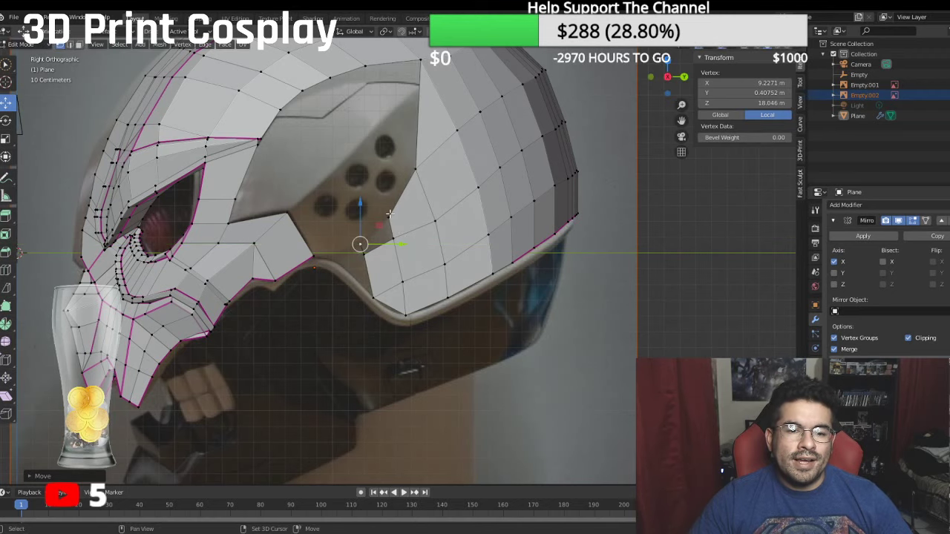
Step: Fill a quad between the extruded vertex, the side panel's upper front vertex, and the strip's top edge
shift+click(392, 218)
shift+click(394, 239)
shift+click(372, 258)
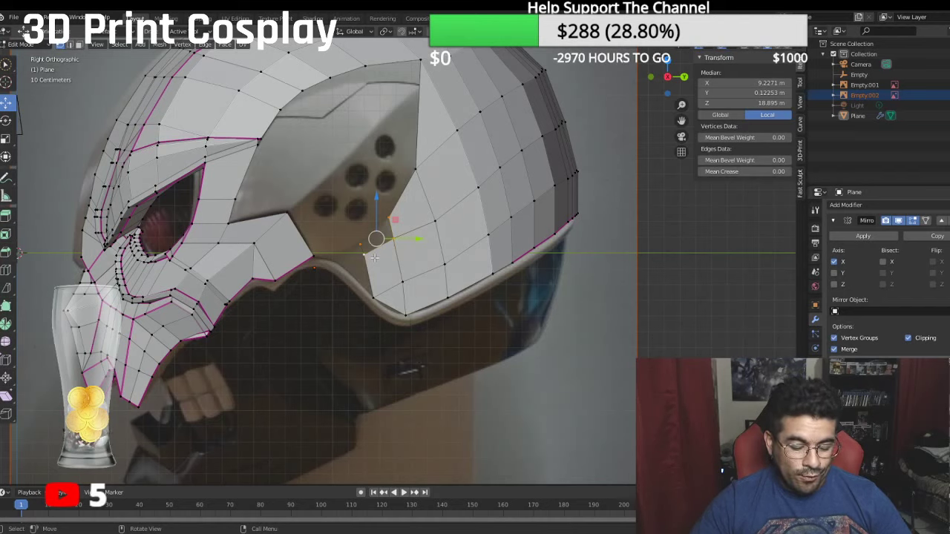
key(f)
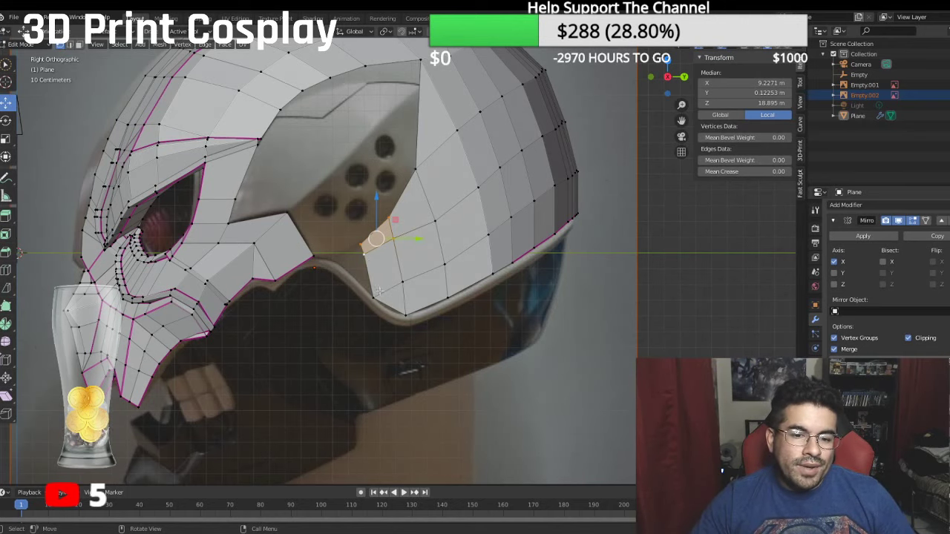
Step: Nudge the side panel's lowest vertex forward, raise the new quad's upper rear vertex, and shift the vertex below it backward
click(405, 313)
drag(428, 316, 424, 315)
drag(402, 276, 409, 216)
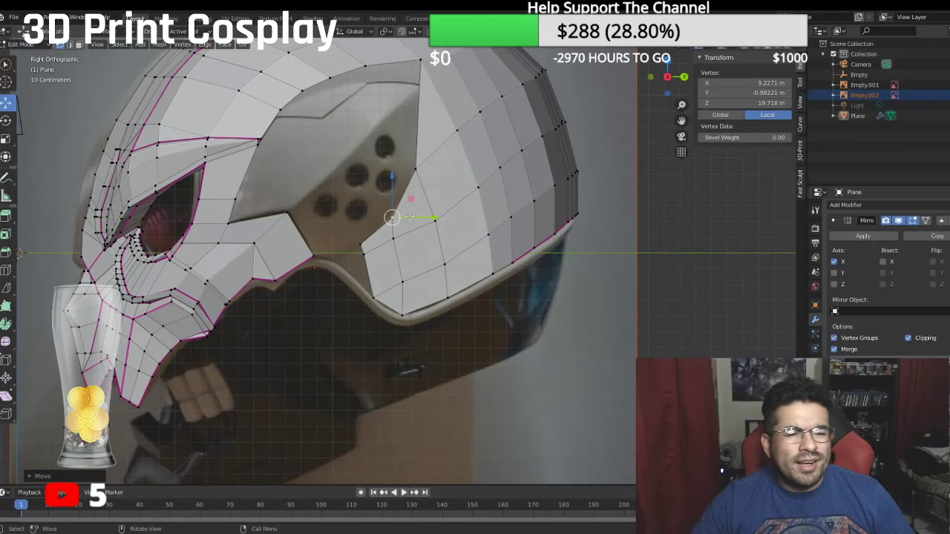
drag(393, 175, 393, 172)
click(399, 238)
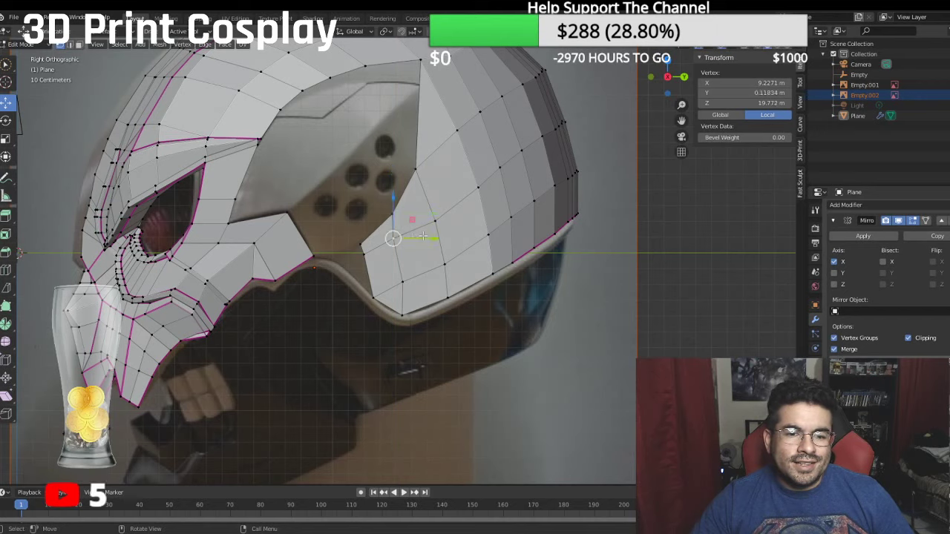
drag(432, 233, 434, 234)
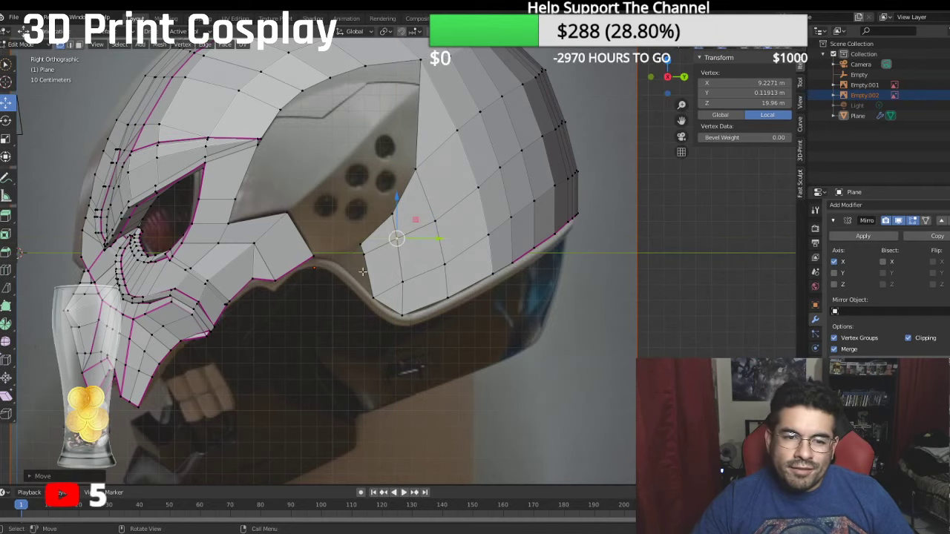
Step: Lower the new quad's bottom edge vertices along Z and shift the front one slightly backward along Y
click(359, 244)
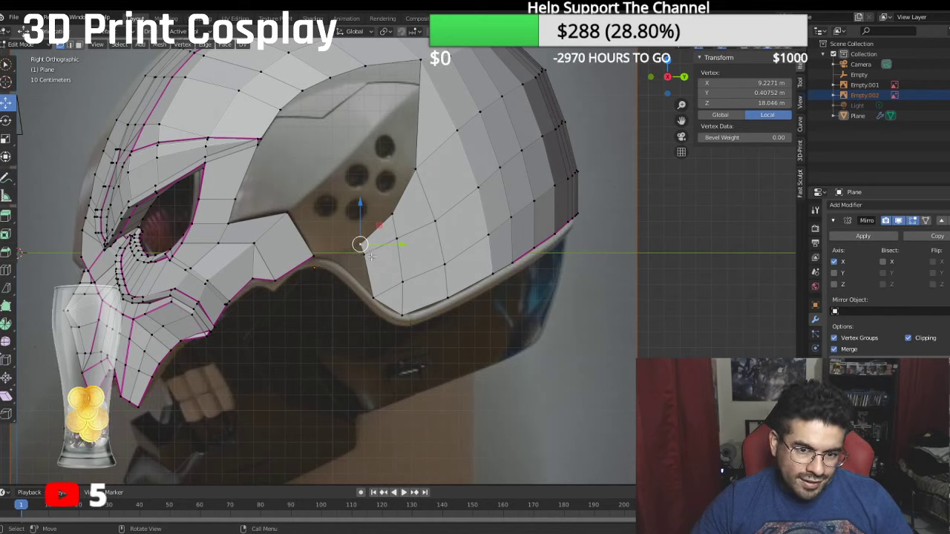
ctrl+click(397, 239)
key(g)
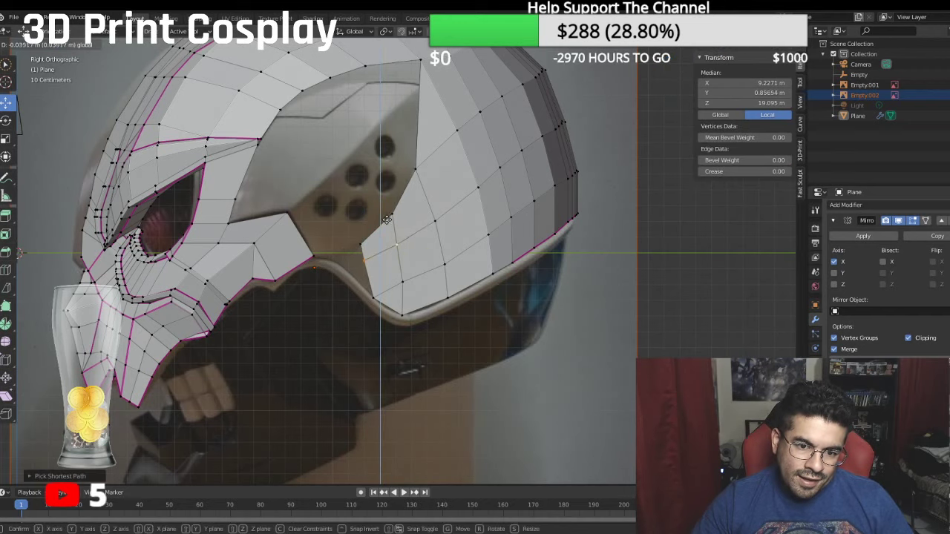
drag(388, 222, 367, 227)
click(365, 261)
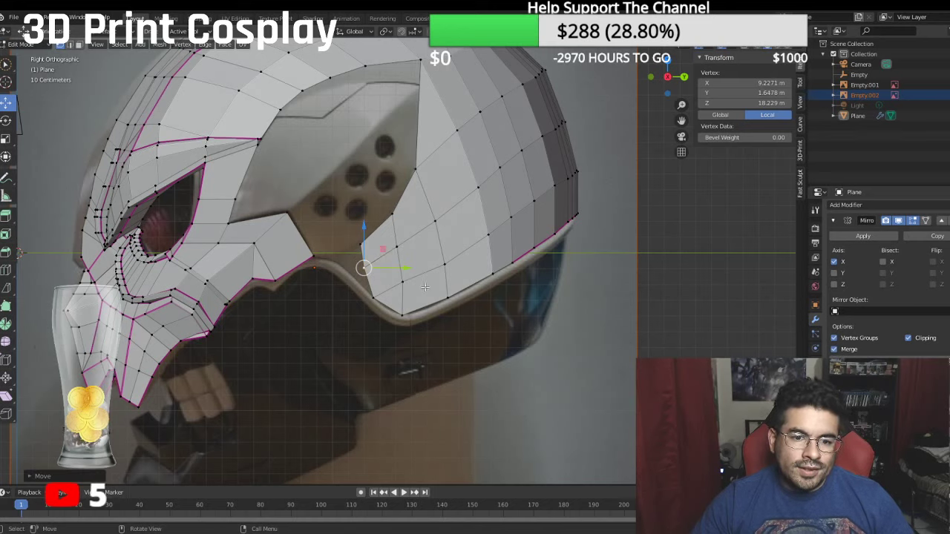
drag(400, 266, 403, 267)
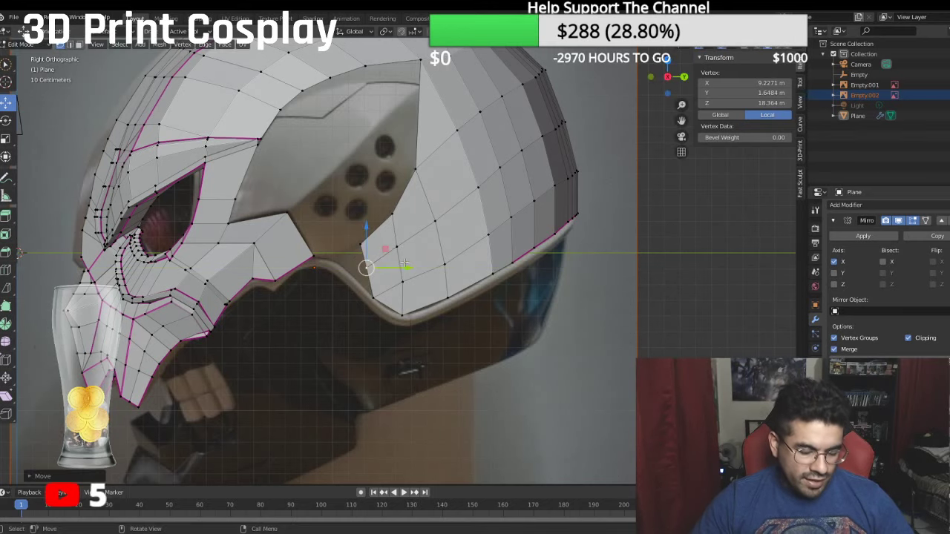
Step: Extrude the strip's upper front edge forward and position its upper vertex next to the cheek panel's rear corner
shift+click(362, 244)
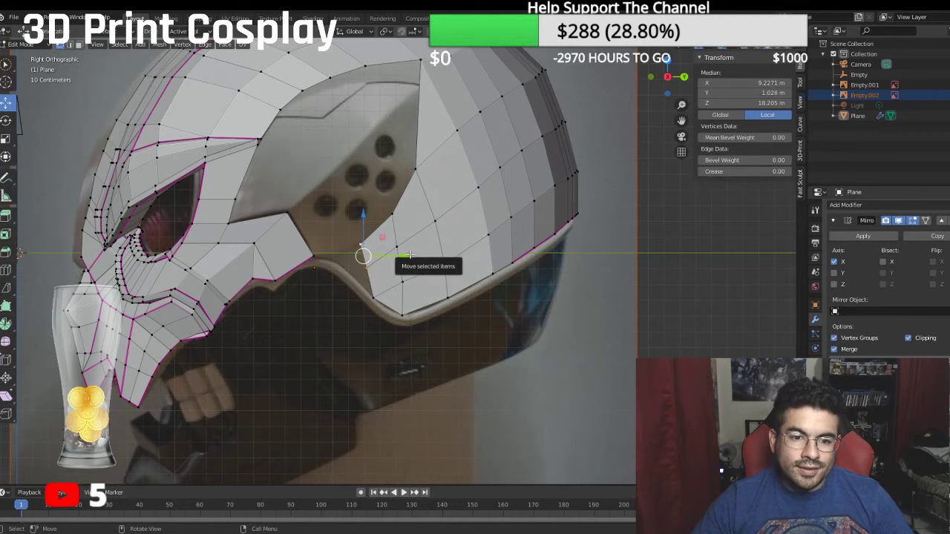
drag(409, 254, 357, 254)
click(363, 248)
drag(355, 256, 355, 257)
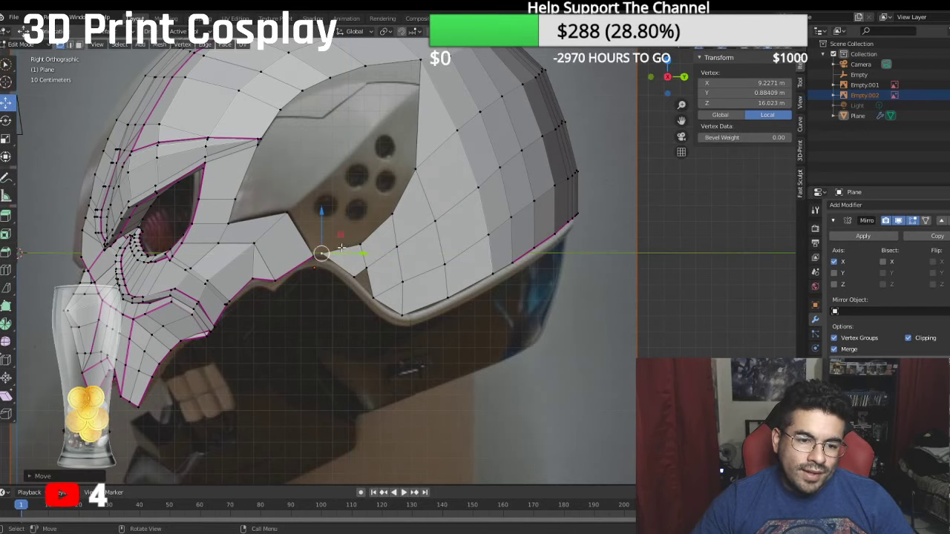
Step: Merge the extruded upper vertex with the cheek panel's rear corner vertex at their center
shift+click(313, 257)
right_click(316, 255)
mouse_move(315, 260)
click(368, 283)
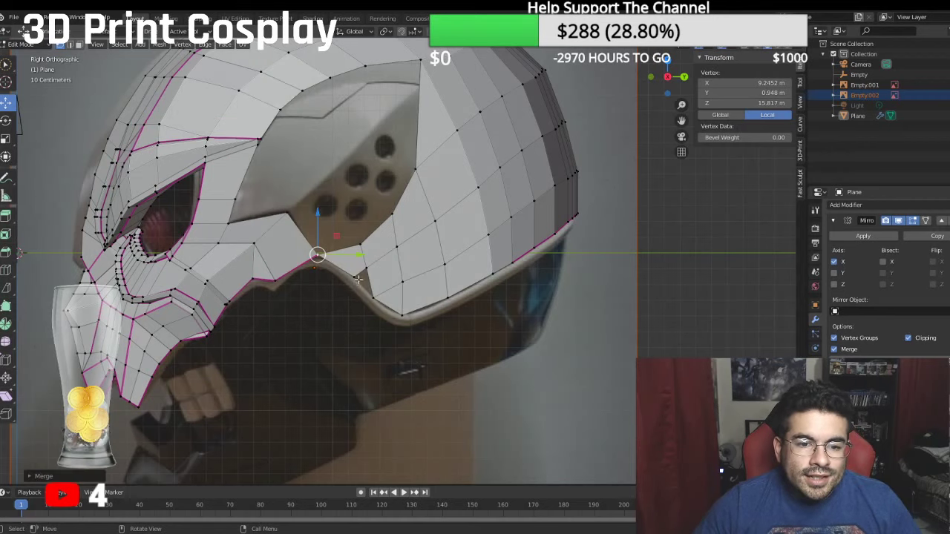
Step: Fill the triangular gap beneath the new face and shift its lower front vertex forward along Y onto the reference trim
shift+click(362, 280)
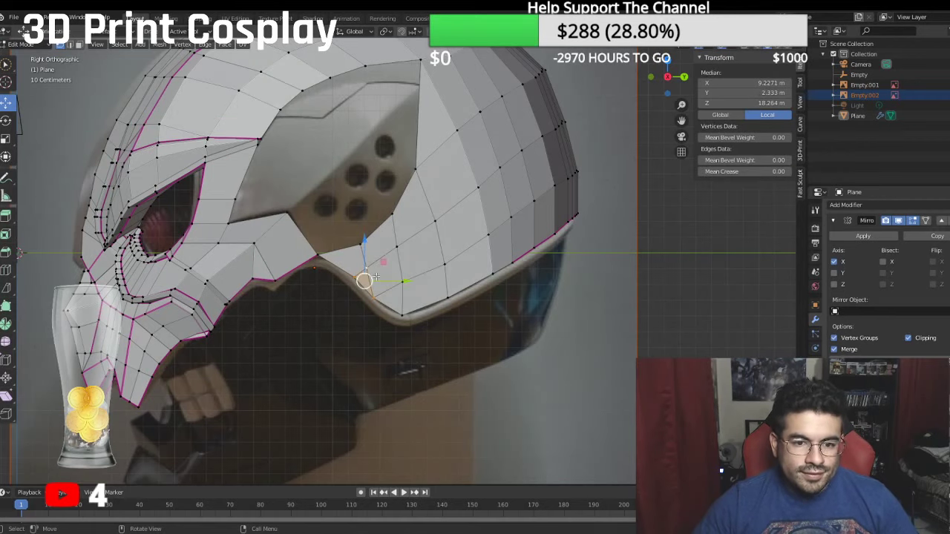
click(353, 277)
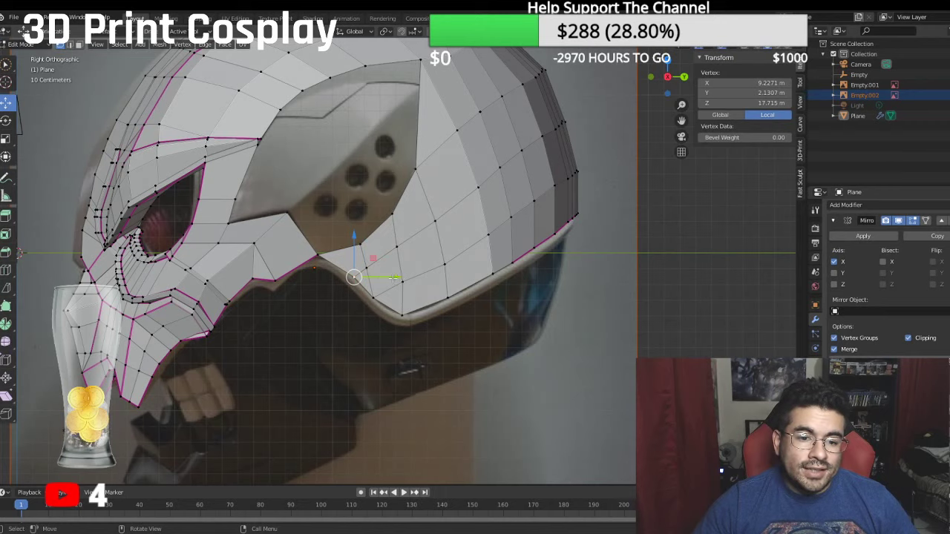
drag(394, 277, 388, 279)
scroll(393, 278, down, 4)
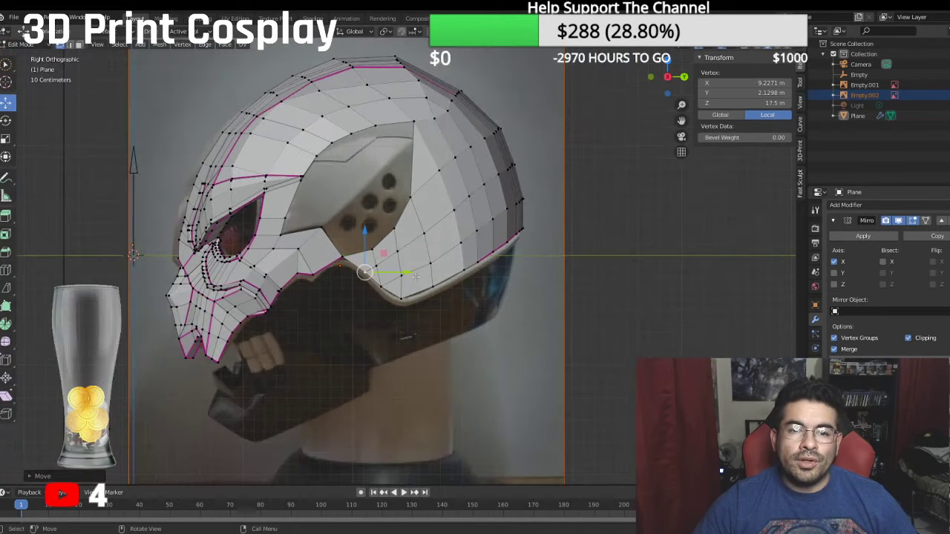
middle_drag(394, 278, 430, 289)
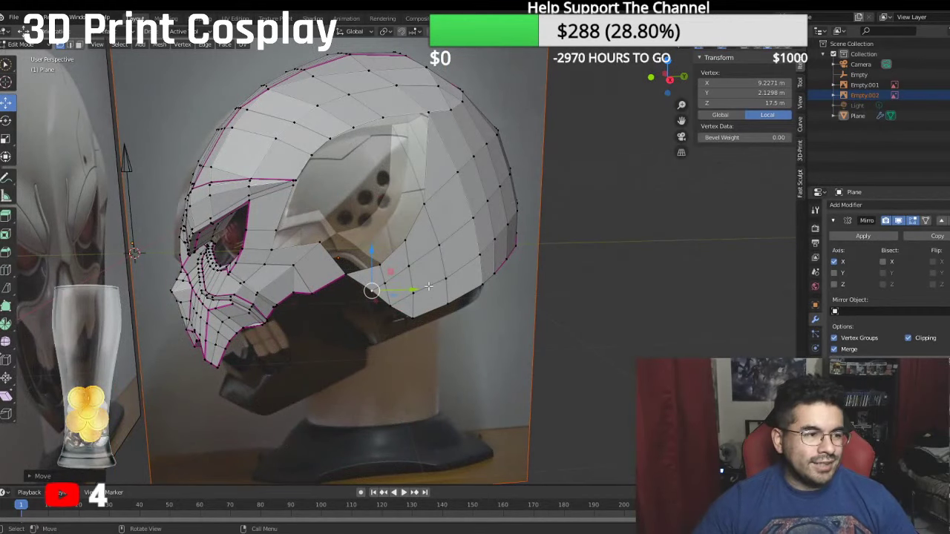
key(KP_3)
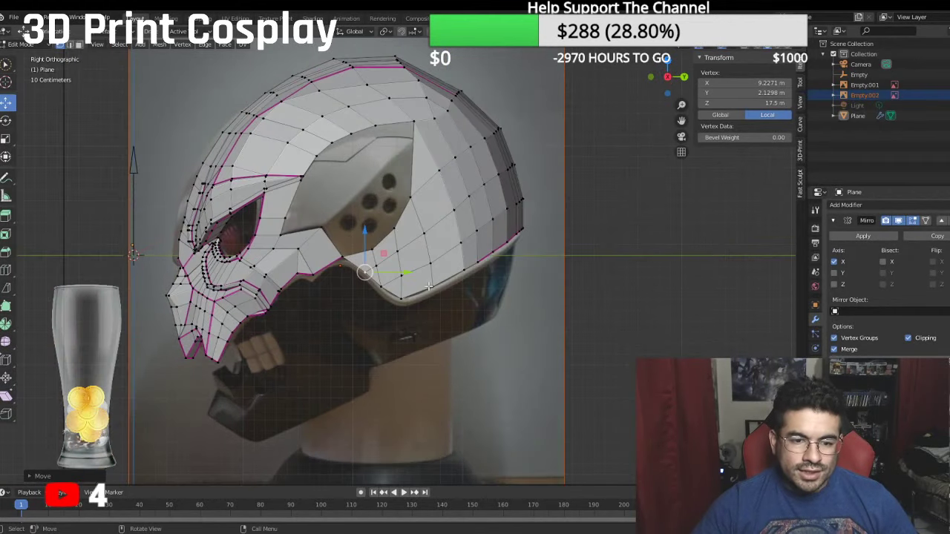
scroll(345, 272, up, 5)
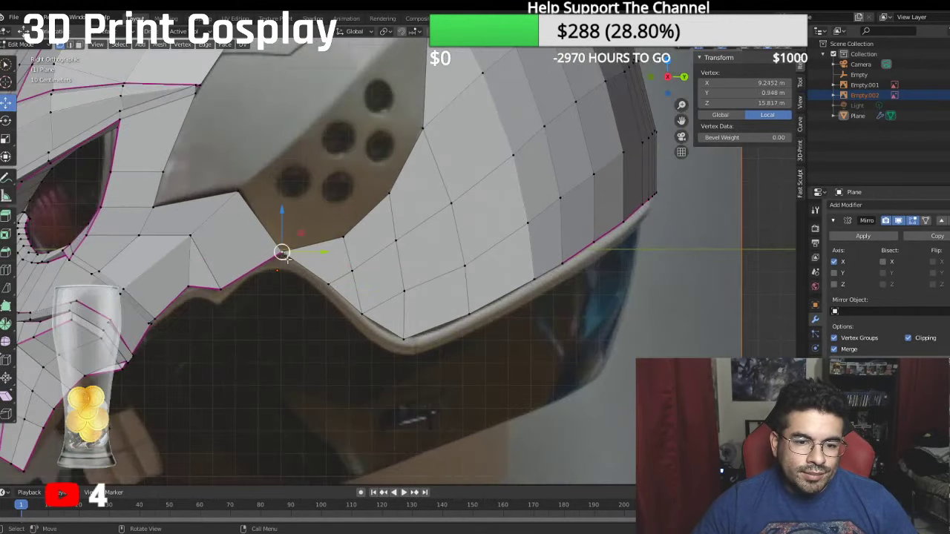
Step: Select the edge path along the helmet's lower side rim, from the ear opening's lowest corner toward the back, and set its mean crease to 1
ctrl+click(362, 314)
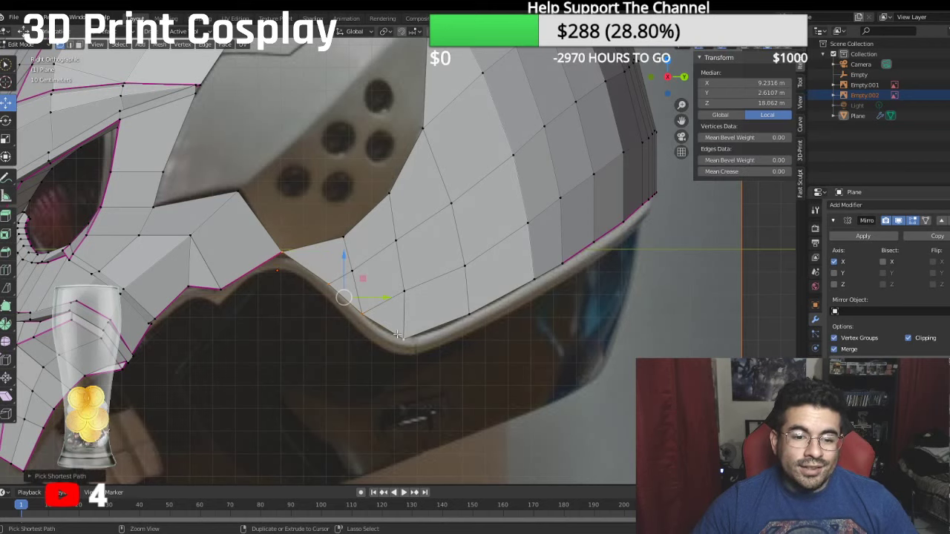
ctrl+click(556, 263)
click(736, 172)
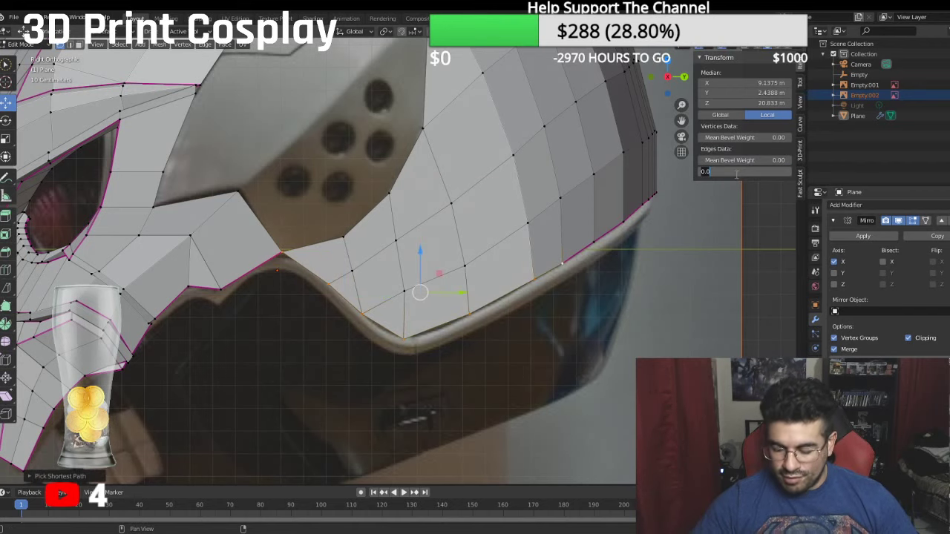
text(1)
key(Return)
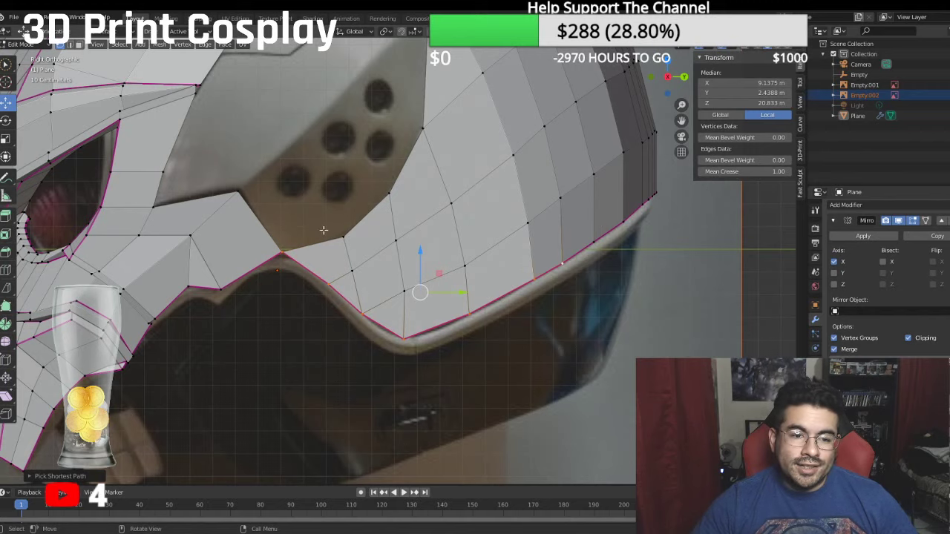
Step: Select the full edge path around the ear opening in the helmet's side and set its mean crease to 1
shift+middle_drag(321, 232, 371, 294)
click(210, 266)
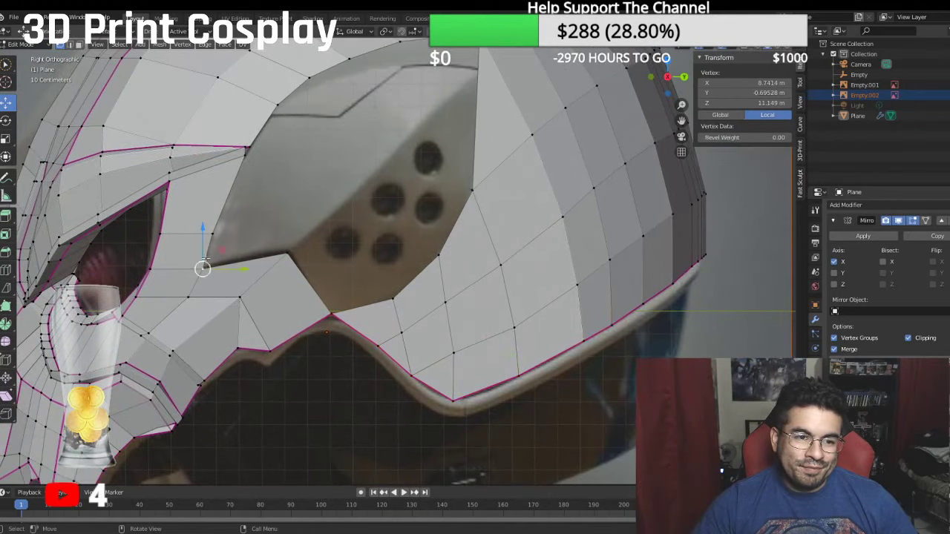
ctrl+click(313, 81)
shift+middle_drag(314, 85, 295, 167)
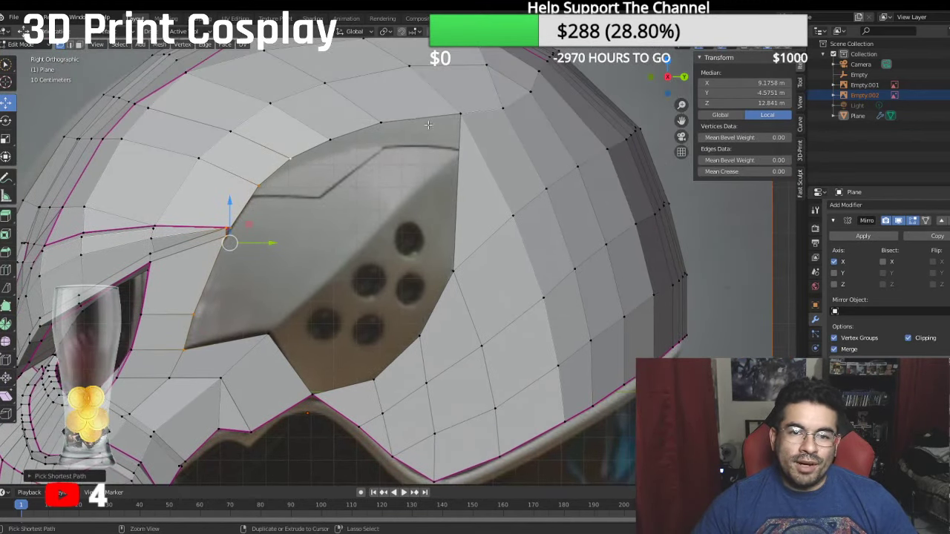
ctrl+click(460, 113)
ctrl+click(369, 386)
ctrl+click(318, 396)
ctrl+click(272, 339)
click(742, 171)
text(1)
key(Return)
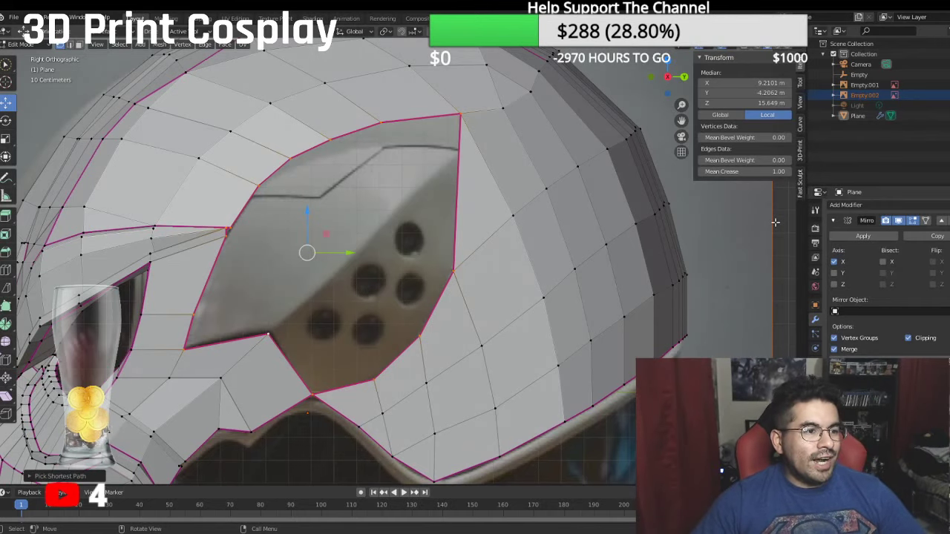
Step: Turn on the helmet's subdivision smoothing in the viewport and switch to Object Mode
scroll(613, 215, down, 5)
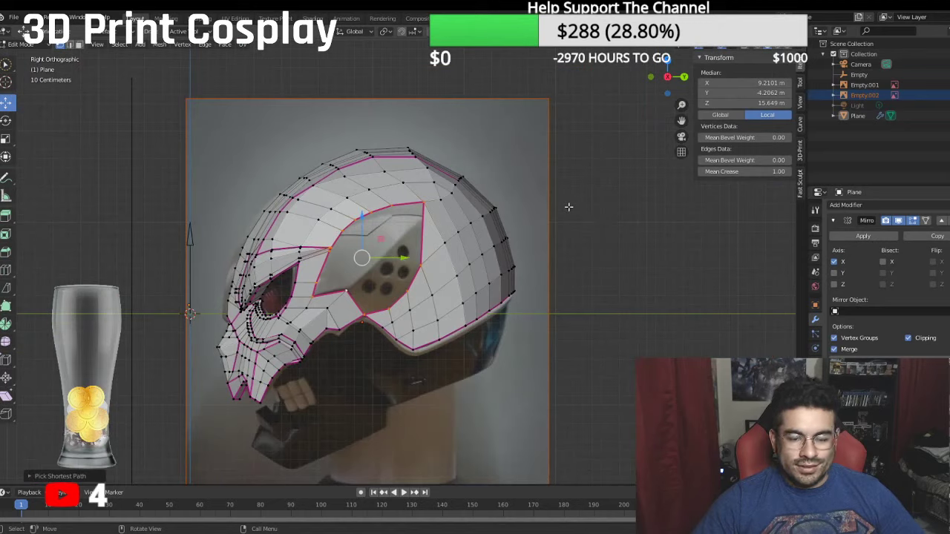
mouse_move(569, 207)
middle_down()
mouse_move(628, 221)
mouse_move(556, 195)
middle_up()
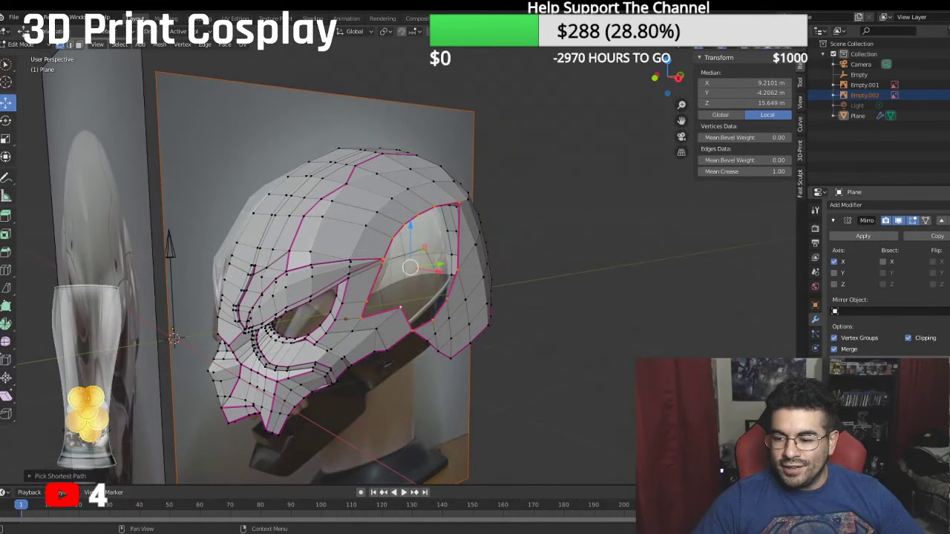
click(899, 431)
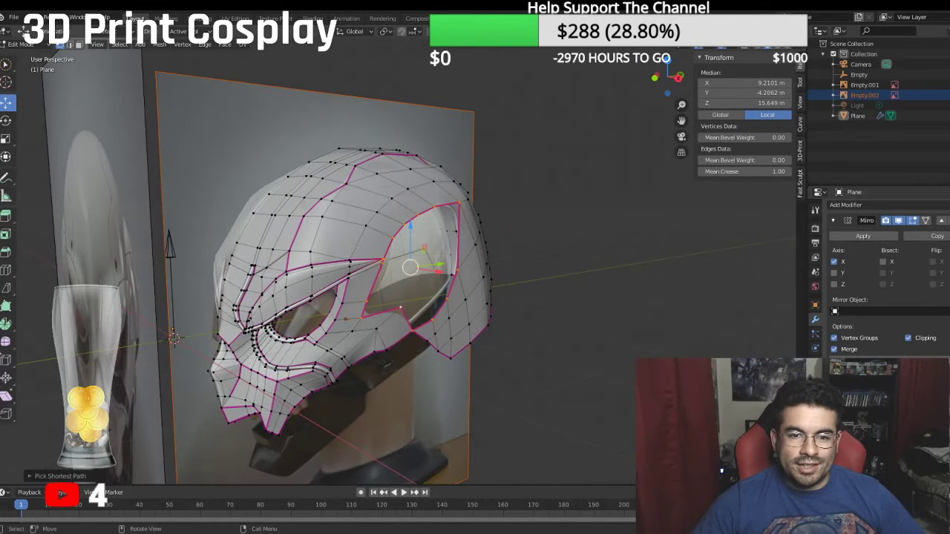
click(28, 45)
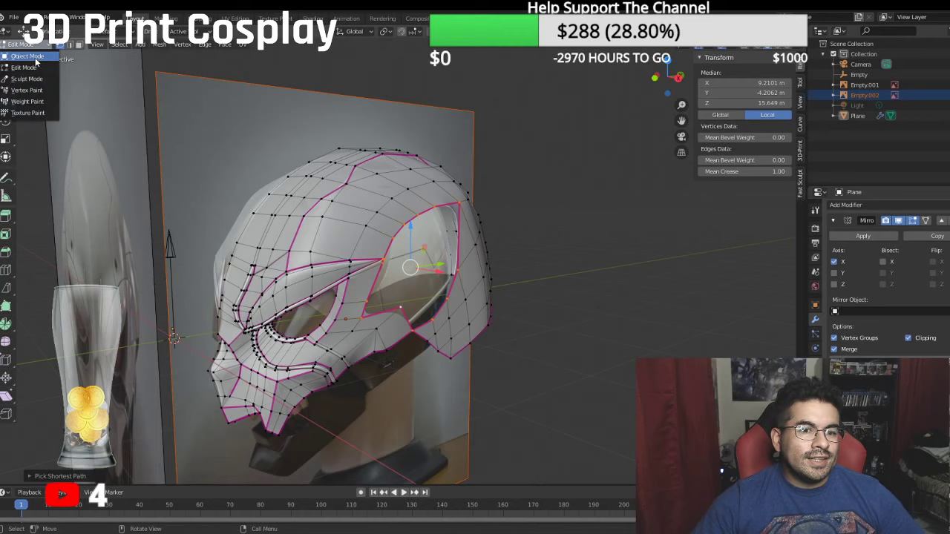
click(29, 56)
Step: Examine the smoothed helmet against the side and front reference images, including the eye and cheek area up close
middle_drag(390, 184, 540, 189)
key(KP_3)
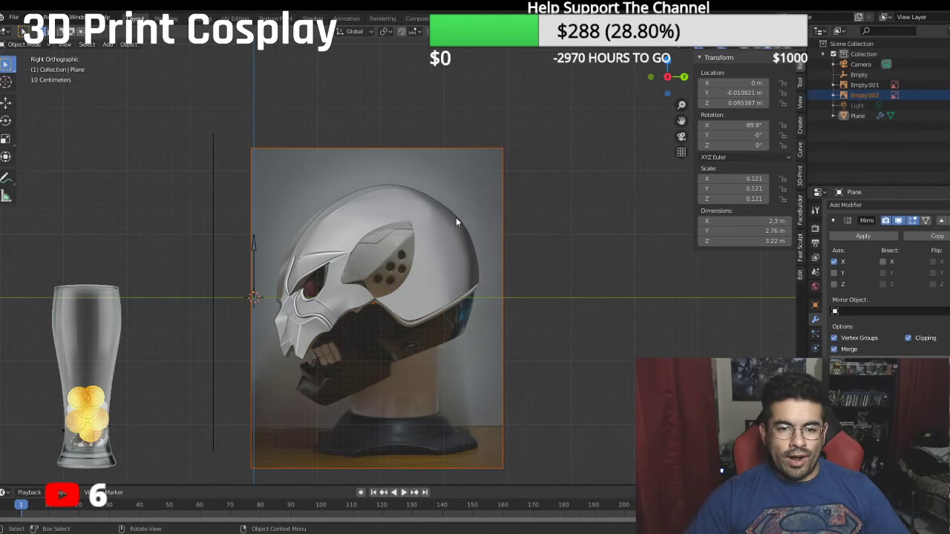
scroll(413, 193, up, 3)
scroll(413, 193, up, 1)
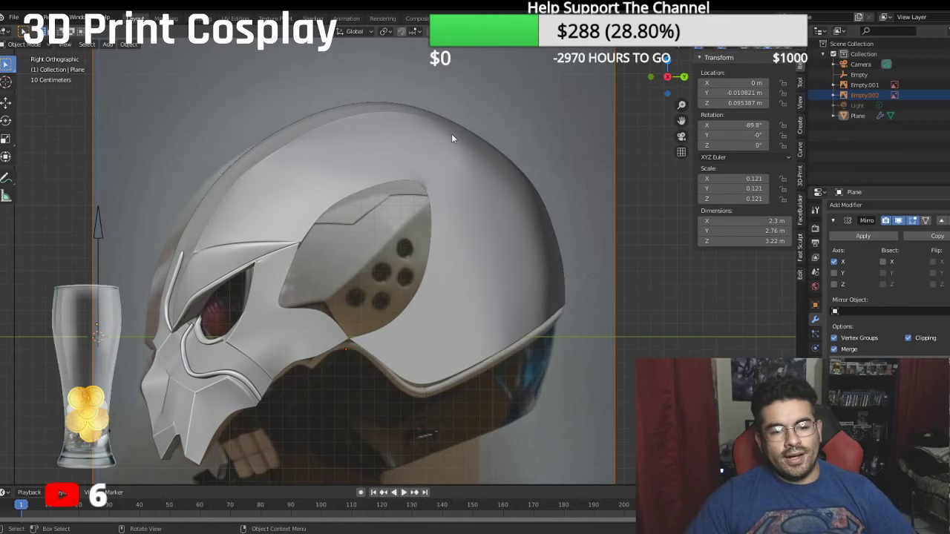
middle_drag(361, 218, 456, 210)
key(KP_1)
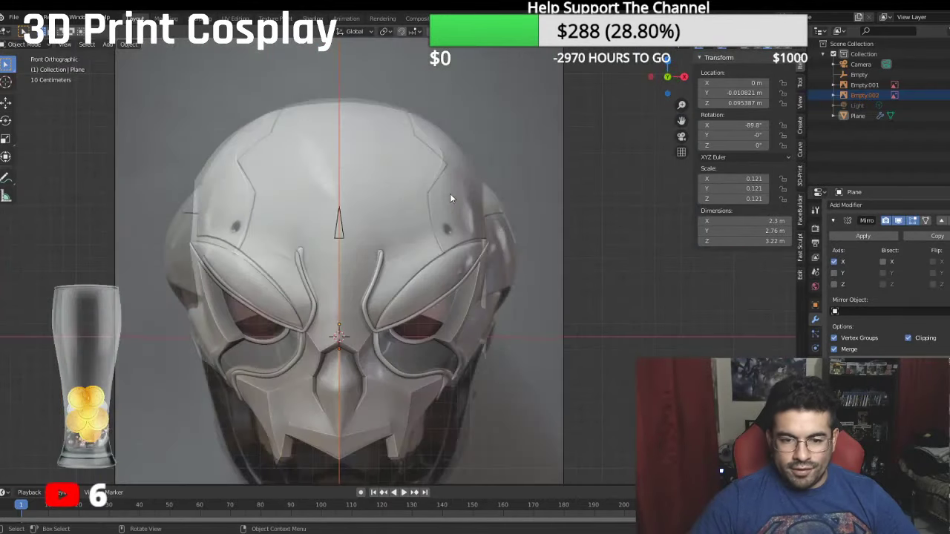
scroll(473, 264, up, 4)
shift+middle_drag(469, 265, 451, 77)
scroll(453, 151, up, 4)
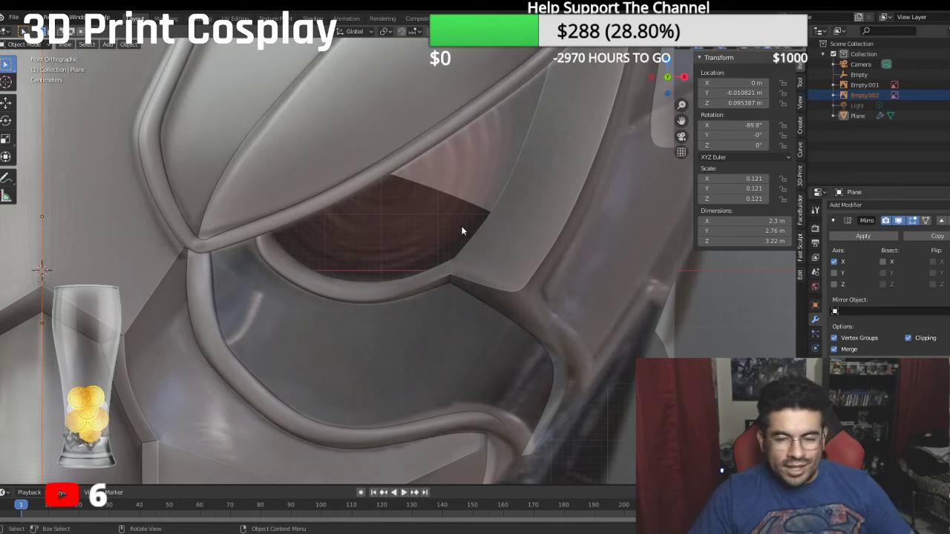
middle_drag(515, 220, 392, 194)
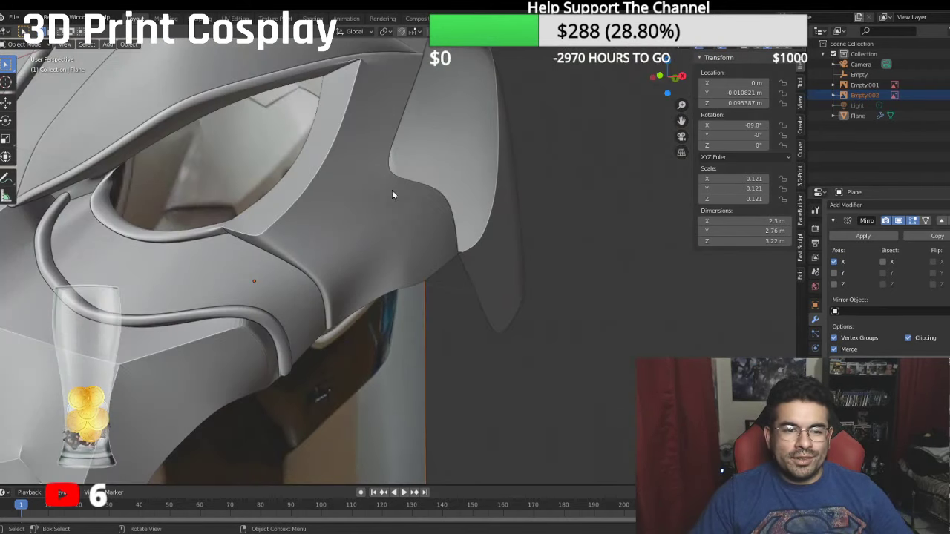
Step: In Edit Mode, select the edge path along the cheek groove below the eye's outer corner and set its mean crease to 0.50
click(23, 44)
click(30, 71)
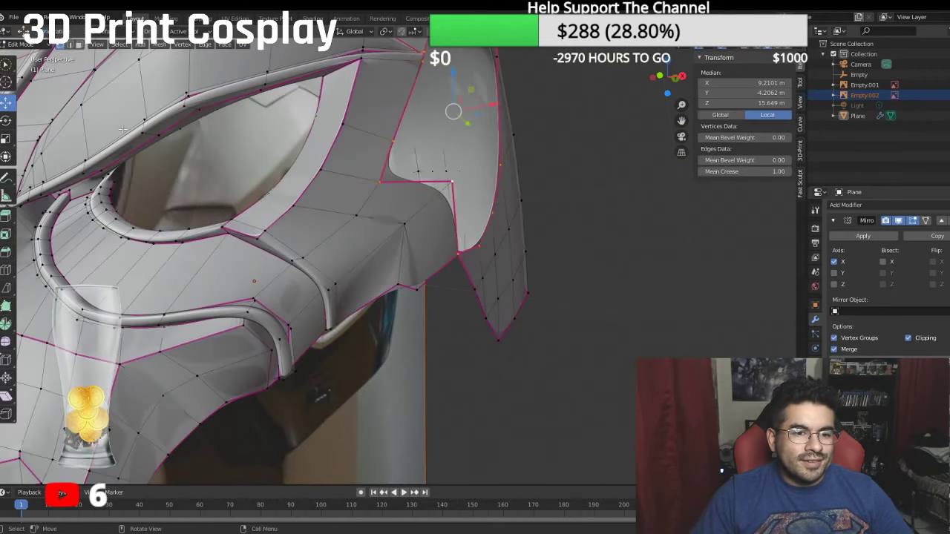
click(256, 236)
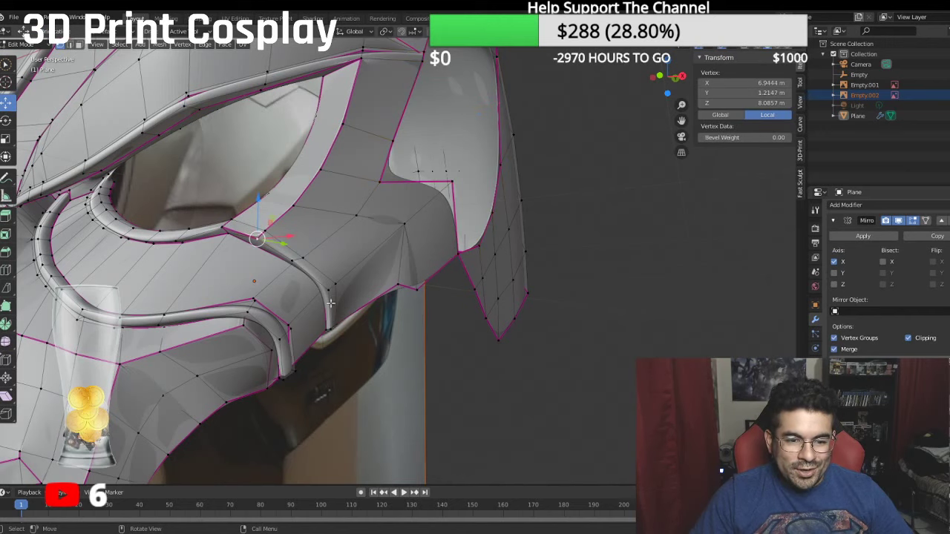
ctrl+click(329, 326)
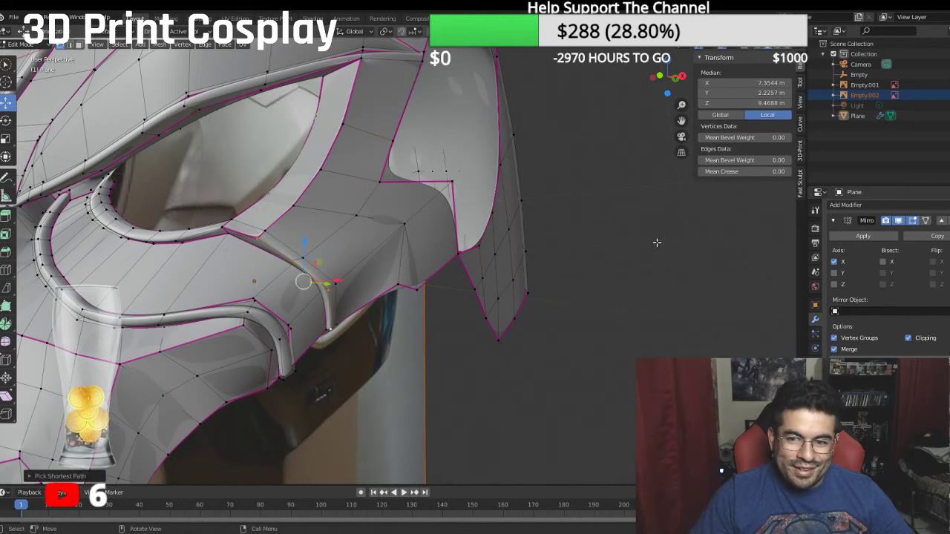
click(766, 171)
key(BackSpace)
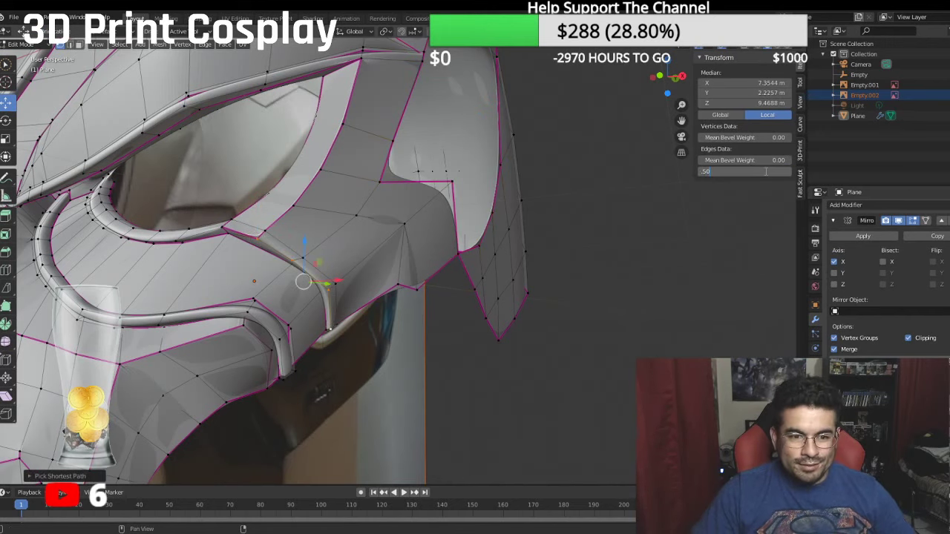
text(.50)
key(Return)
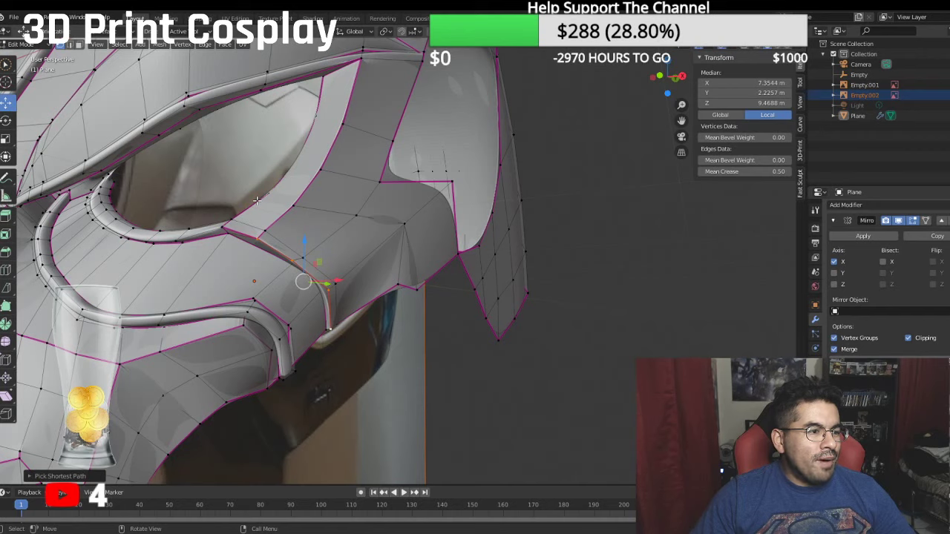
Step: Check the smoothed helmet in Object Mode against the front and side references, ending at the ear opening
key(KP_1)
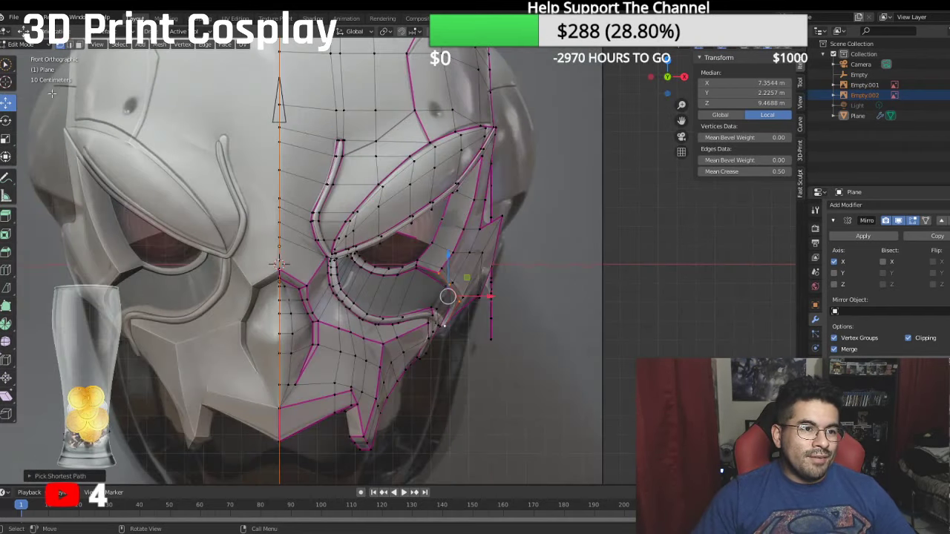
click(33, 44)
click(33, 55)
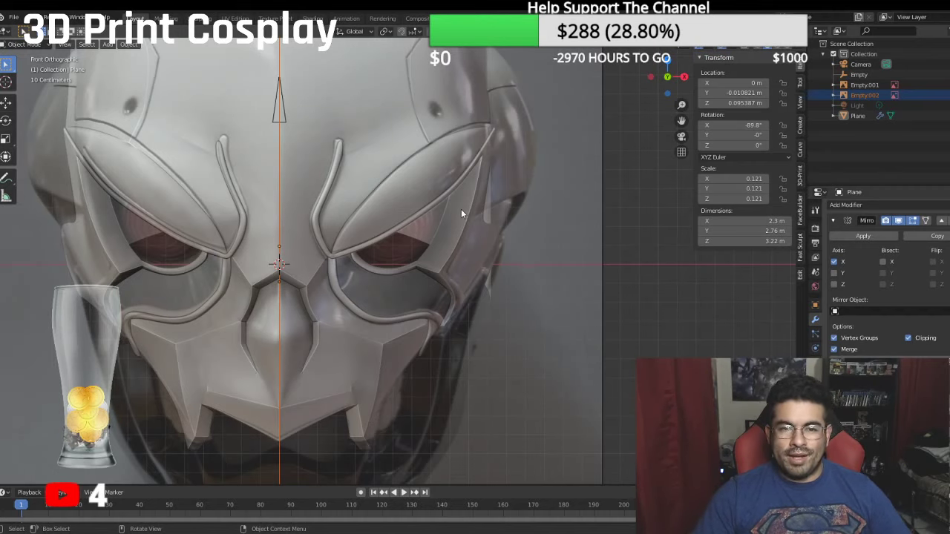
click(36, 45)
click(37, 55)
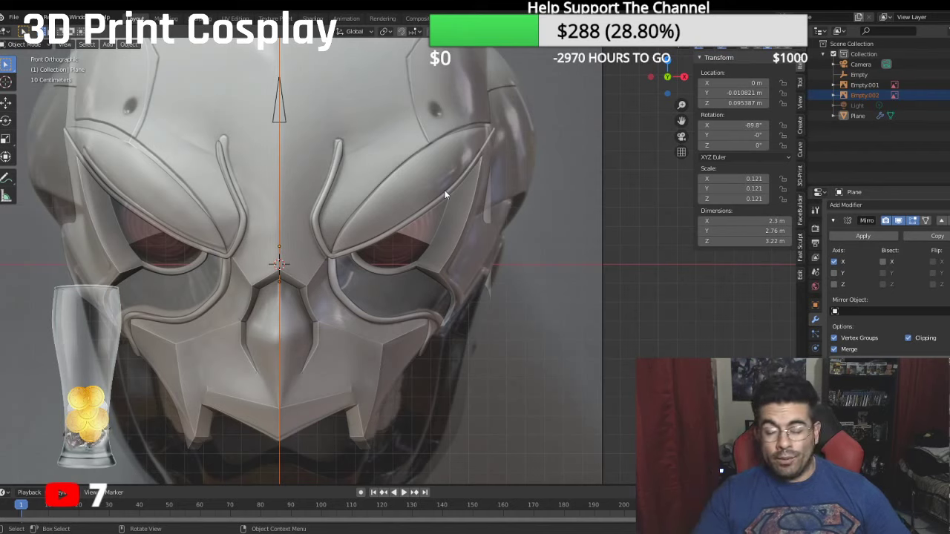
key(KP_3)
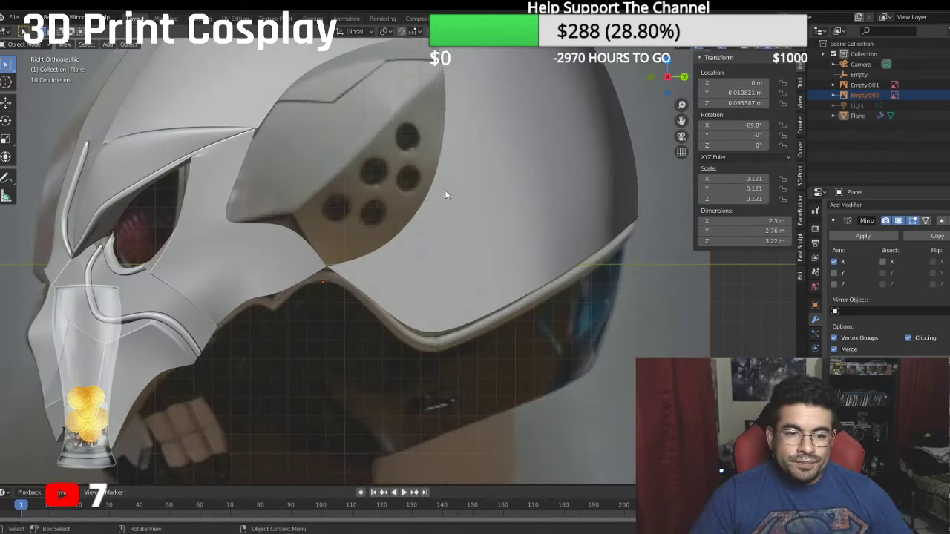
shift+middle_drag(337, 129, 302, 261)
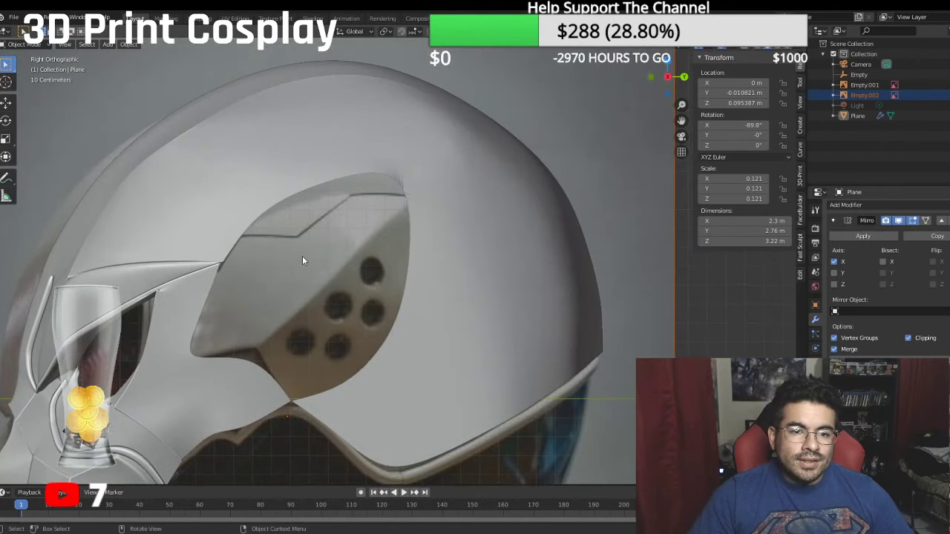
Step: Turn off the subdivision smoothing in the viewport and return the helmet mesh to Edit Mode
click(25, 45)
click(29, 79)
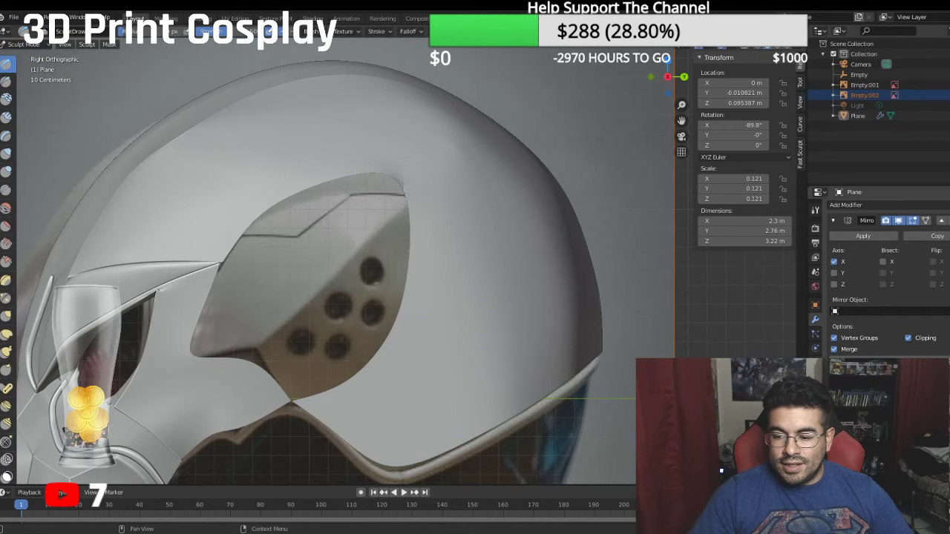
key(ctrl+r)
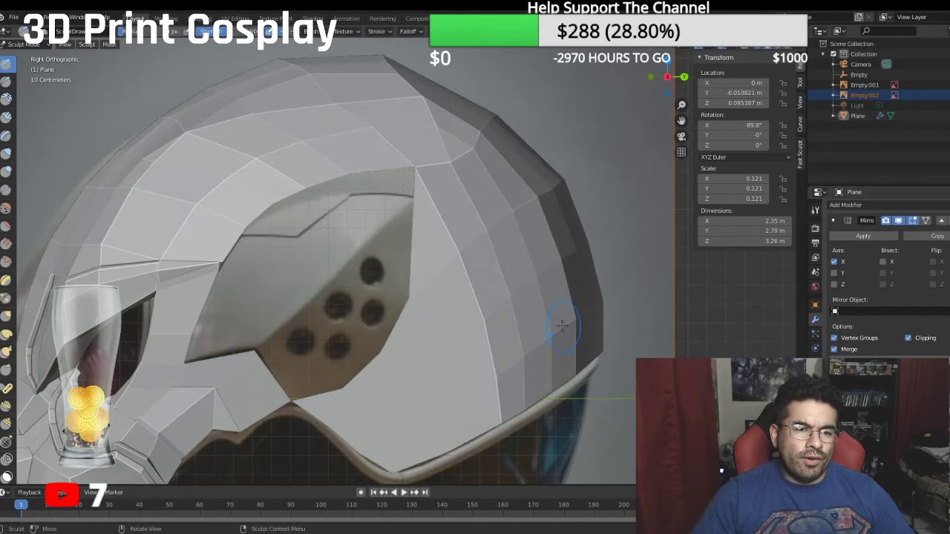
click(28, 44)
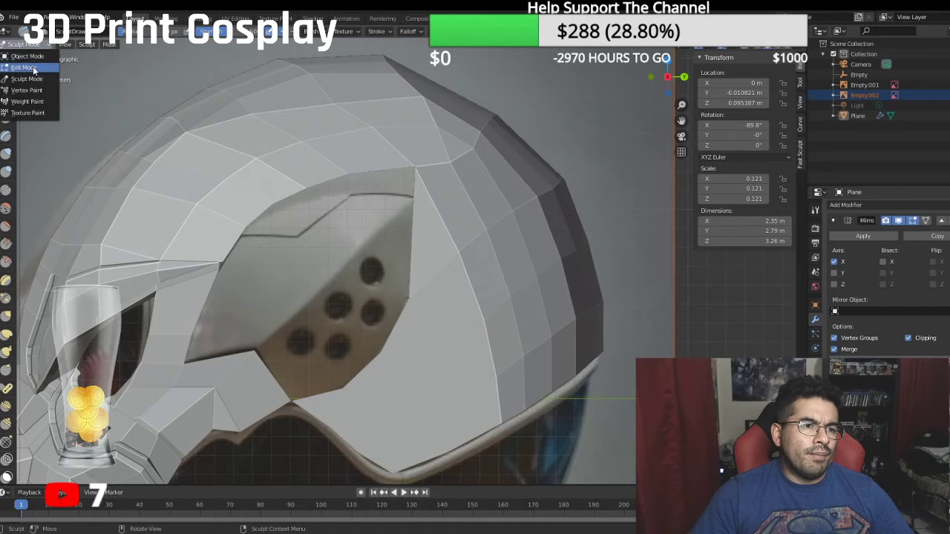
click(34, 69)
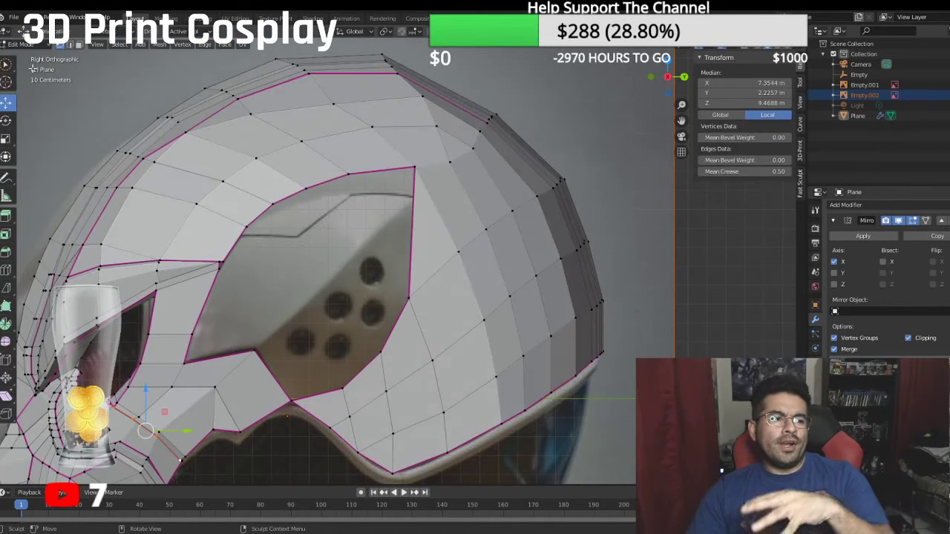
Step: Extrude the ear opening's protruding front corner vertex outward to X 10.18 m and fill a triangular face to the opening's lowest corner
middle_drag(327, 178, 411, 218)
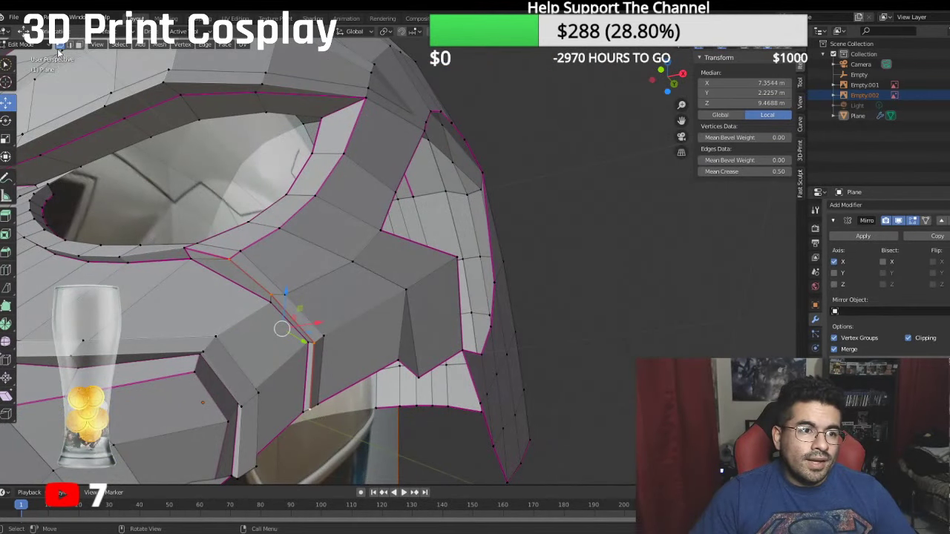
click(457, 256)
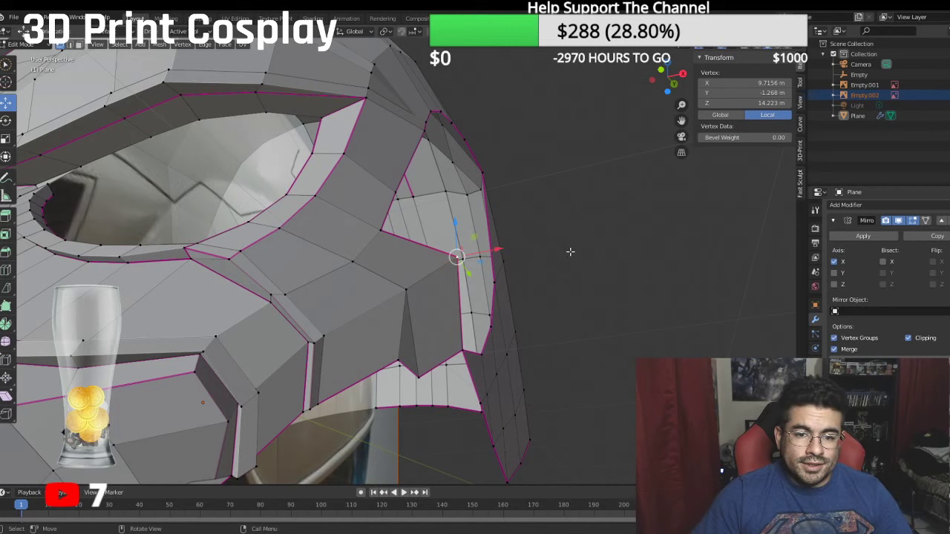
drag(500, 249, 518, 248)
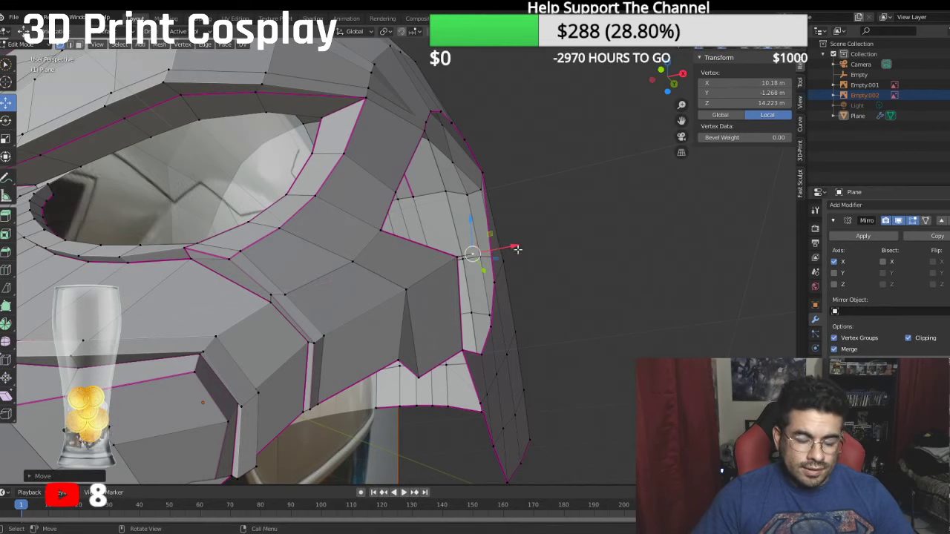
shift+click(461, 347)
shift+click(456, 262)
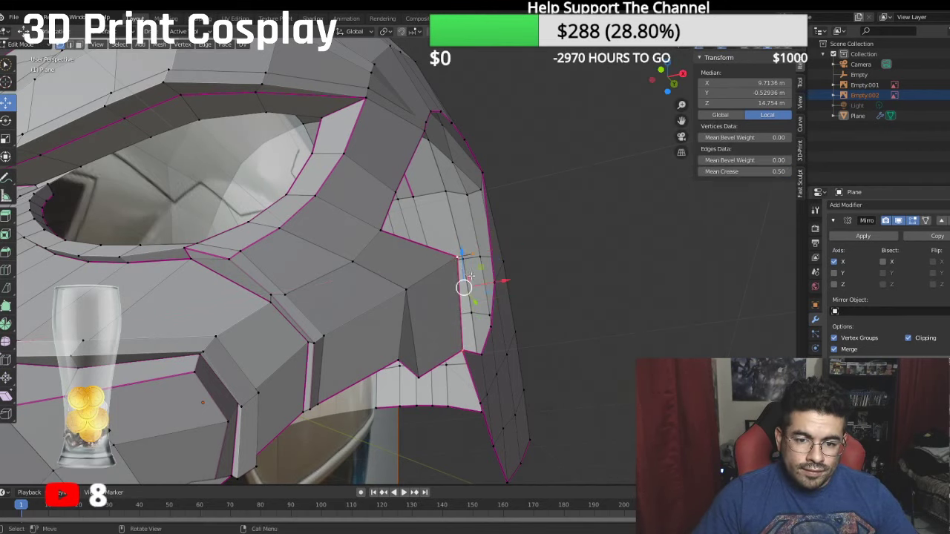
Step: Fill a triangular face between the extruded vertex, the ear opening's protruding front corner and the notch vertex forward of it
click(473, 253)
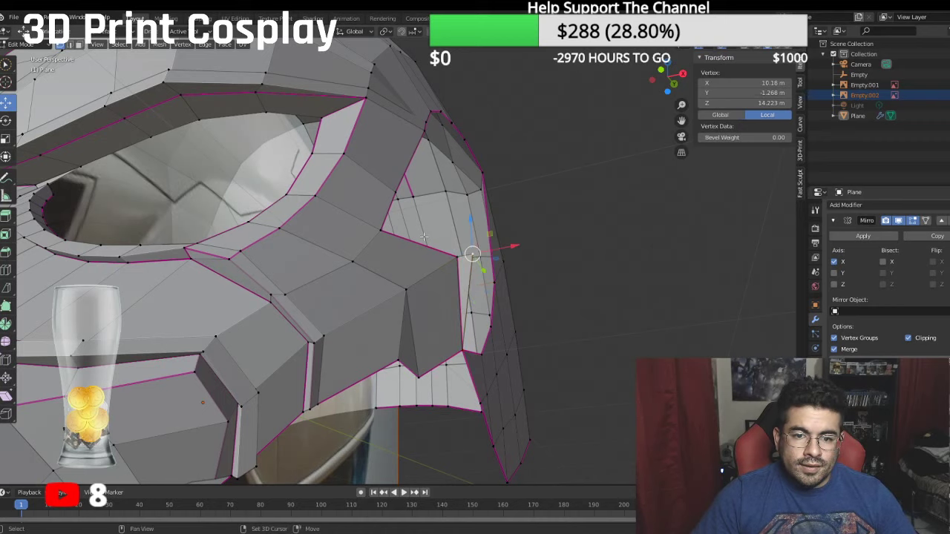
shift+click(384, 229)
shift+click(451, 257)
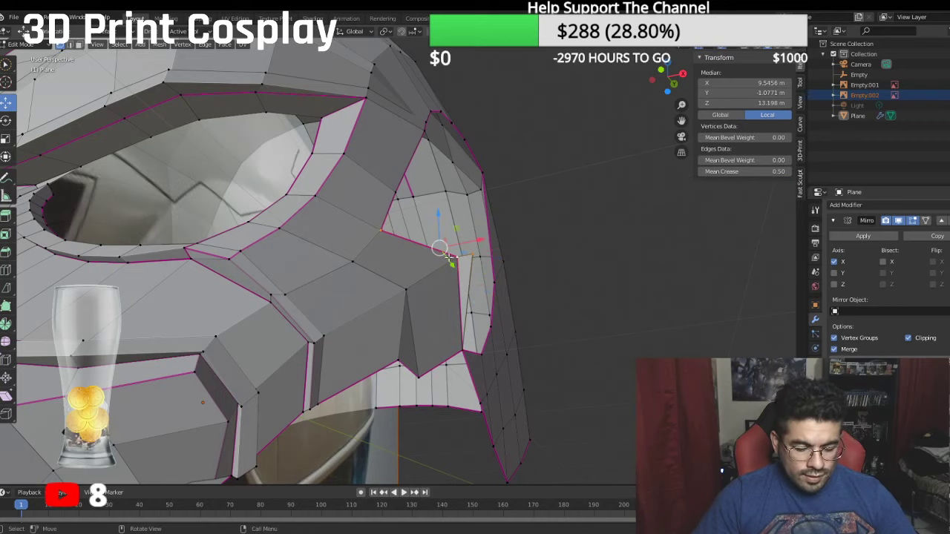
click(601, 256)
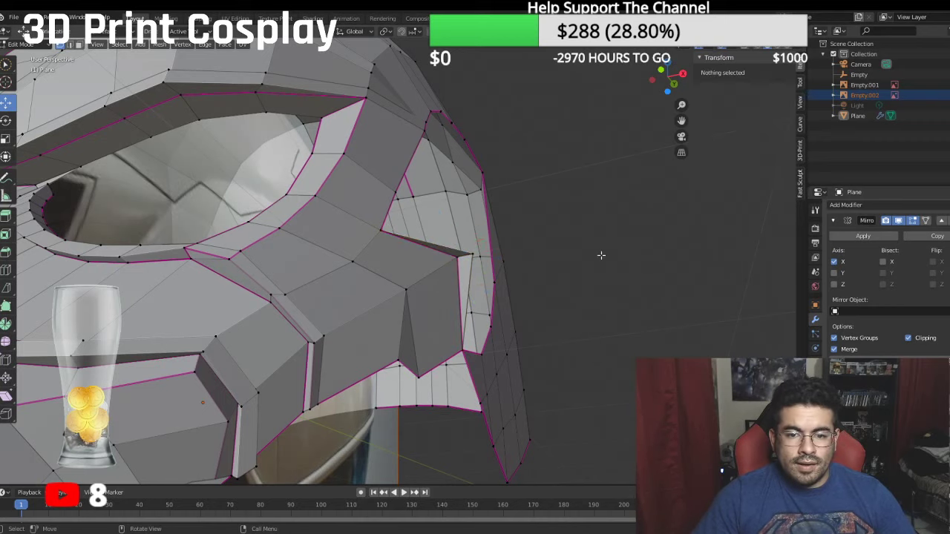
Step: Select the four vertices of the ear opening's new front lip faces and set their edges' mean crease to 1.00
click(472, 255)
shift+click(458, 257)
shift+click(461, 349)
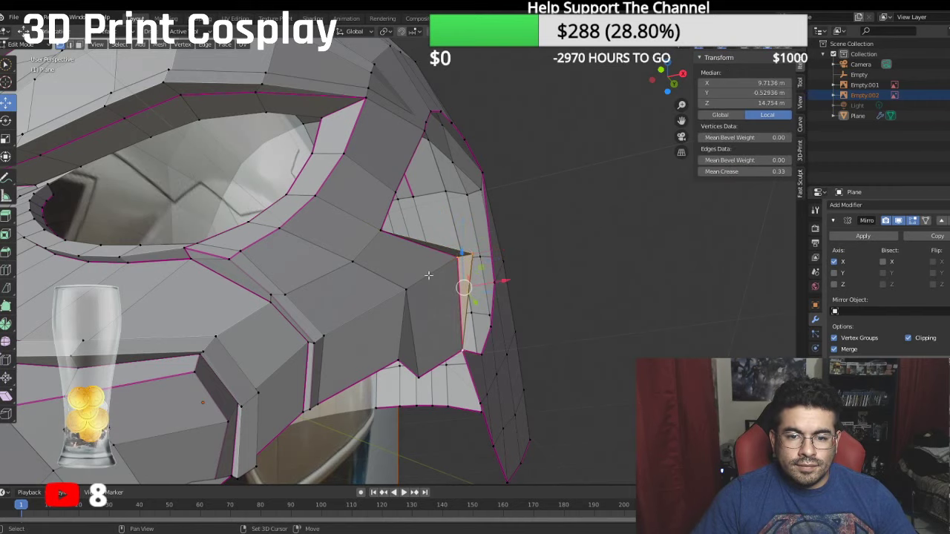
shift+click(383, 230)
click(734, 170)
text(0.4)
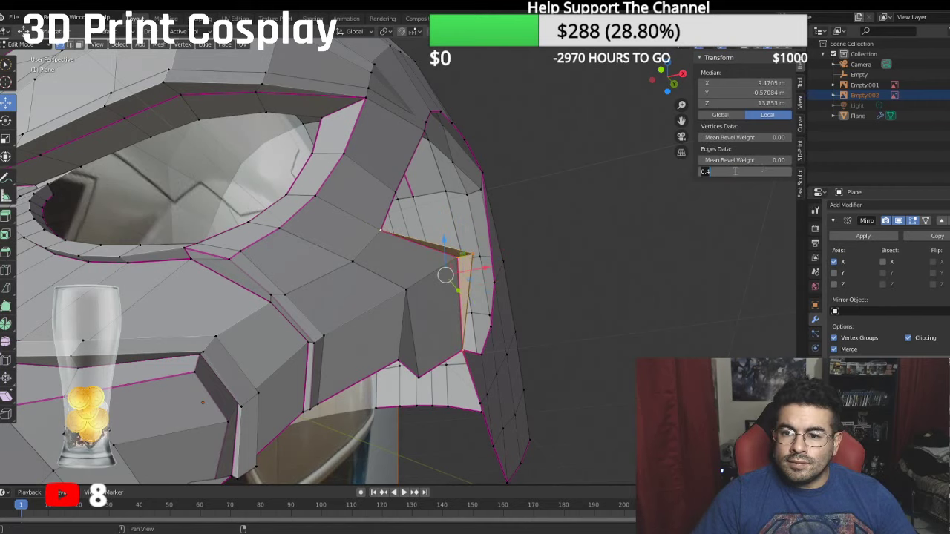
key(Return)
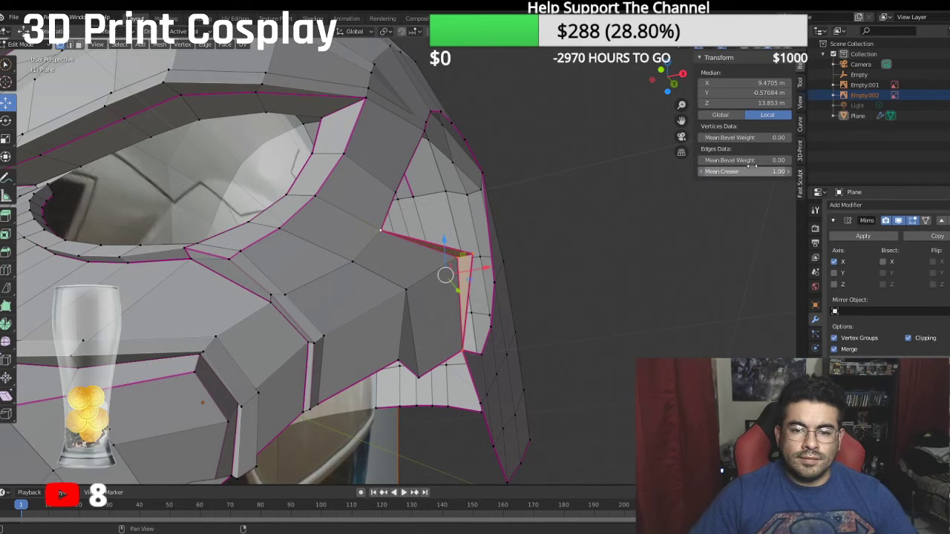
click(597, 195)
Step: On the edge line nearest the mirror line, move the crown vertex to X 1.50 m and the next one down the back to X 1.44 m, Z 24.72 m
middle_drag(597, 195, 560, 193)
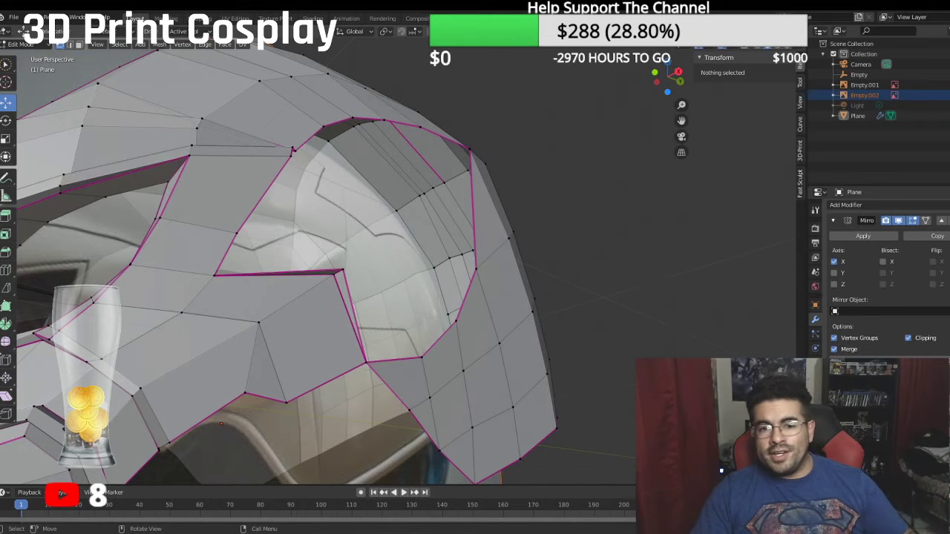
middle_drag(393, 222, 392, 197)
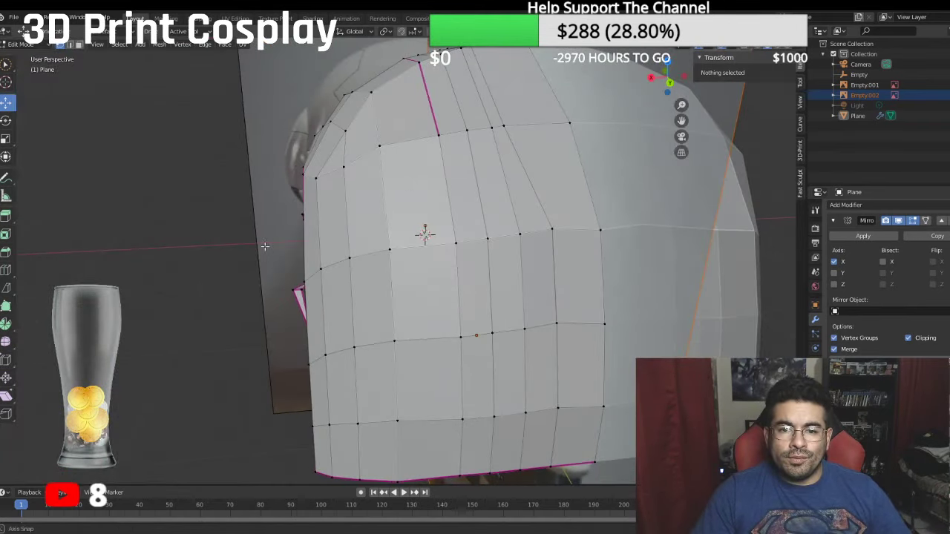
middle_drag(552, 128, 502, 137)
click(488, 141)
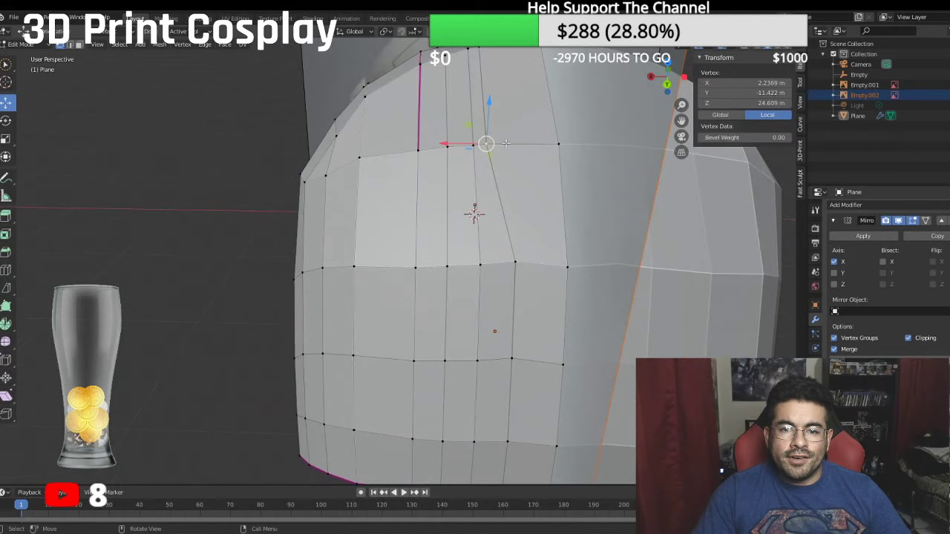
drag(461, 144, 487, 141)
click(483, 52)
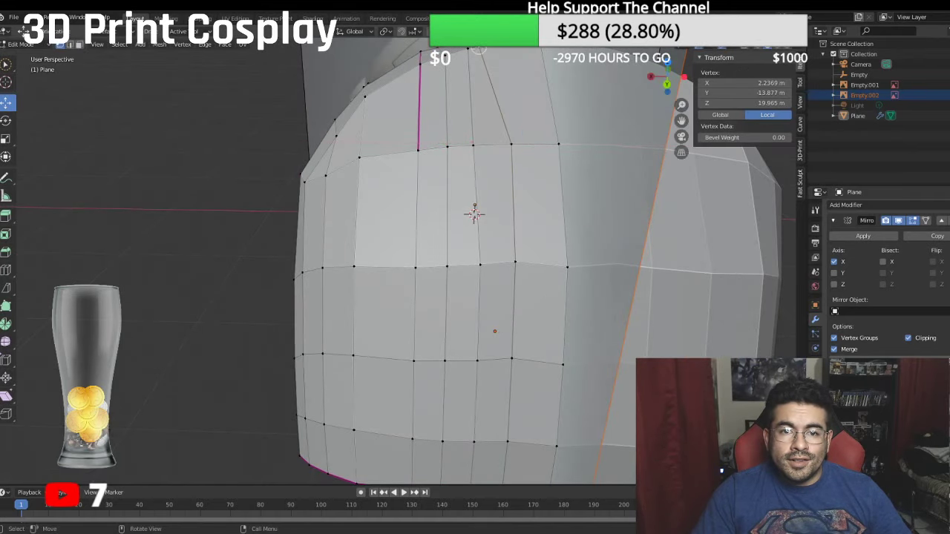
drag(438, 49, 458, 50)
click(474, 215)
middle_drag(474, 214, 528, 195)
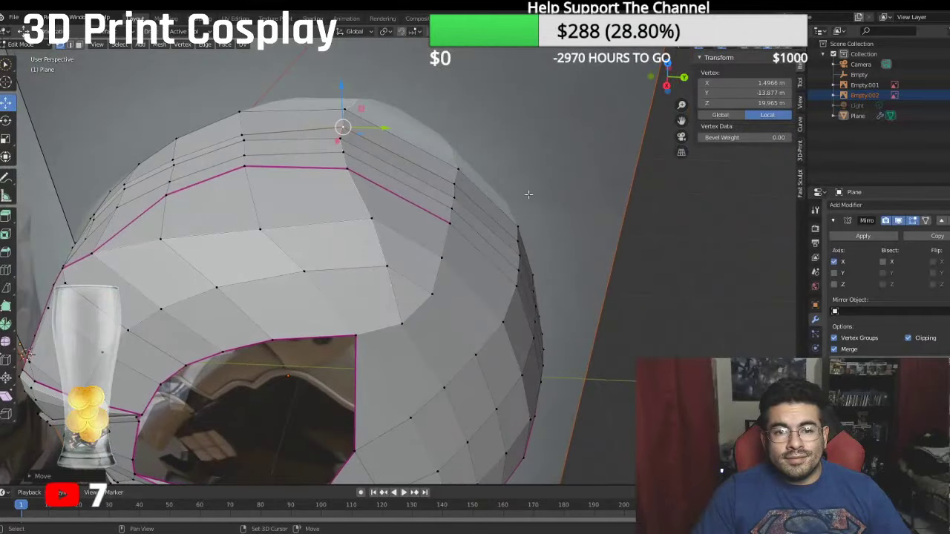
click(456, 184)
drag(494, 185, 495, 185)
middle_drag(495, 185, 369, 207)
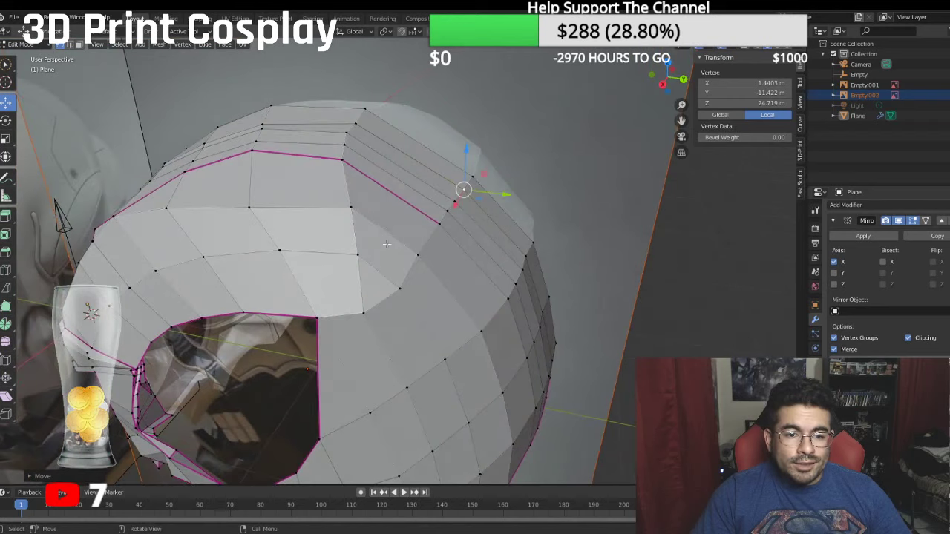
Step: Select the strip of faces from the crown's mirror line down to above the ear opening and bisect it lengthwise from its lowest corner
click(69, 44)
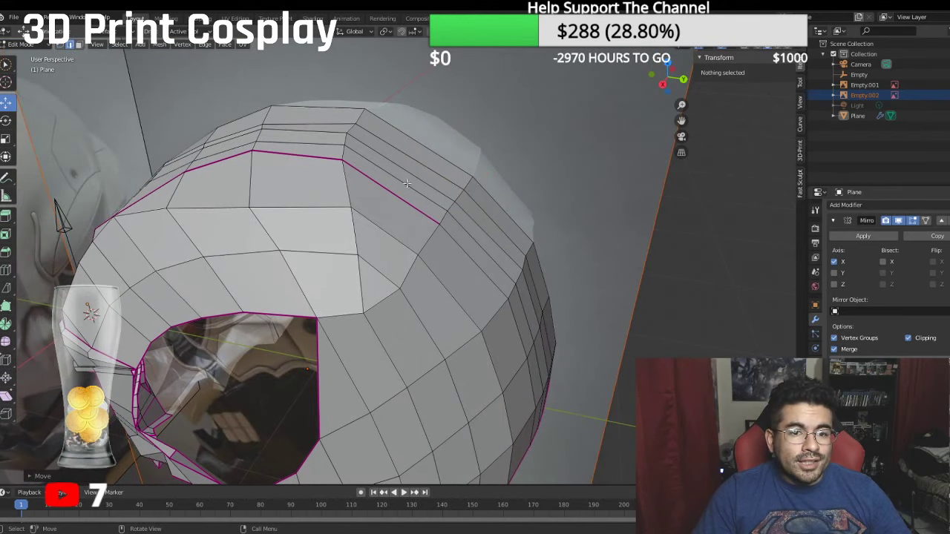
click(422, 149)
click(79, 45)
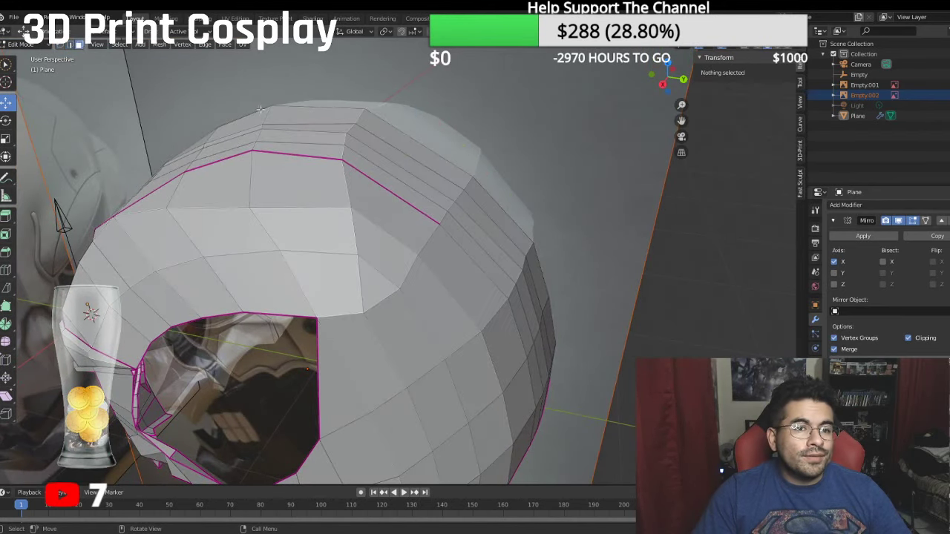
click(414, 138)
ctrl+click(382, 278)
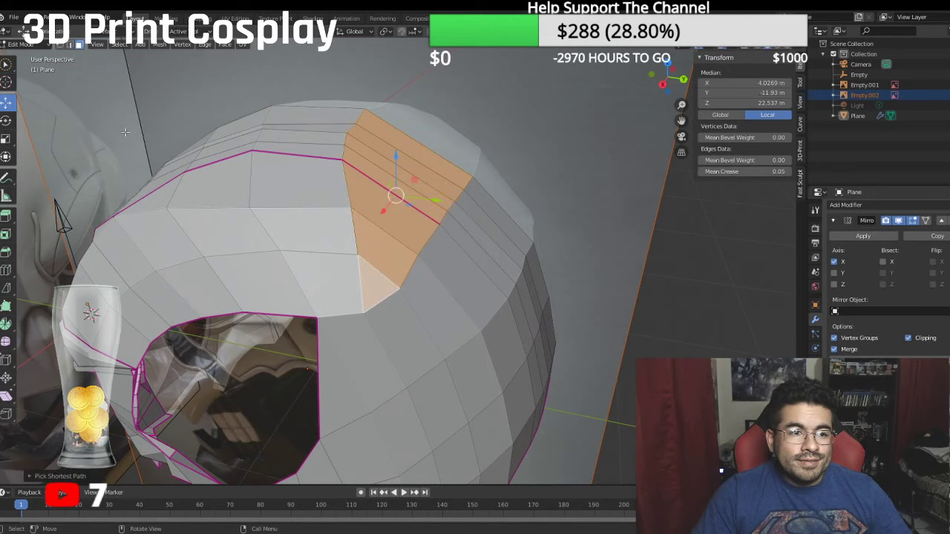
click(7, 290)
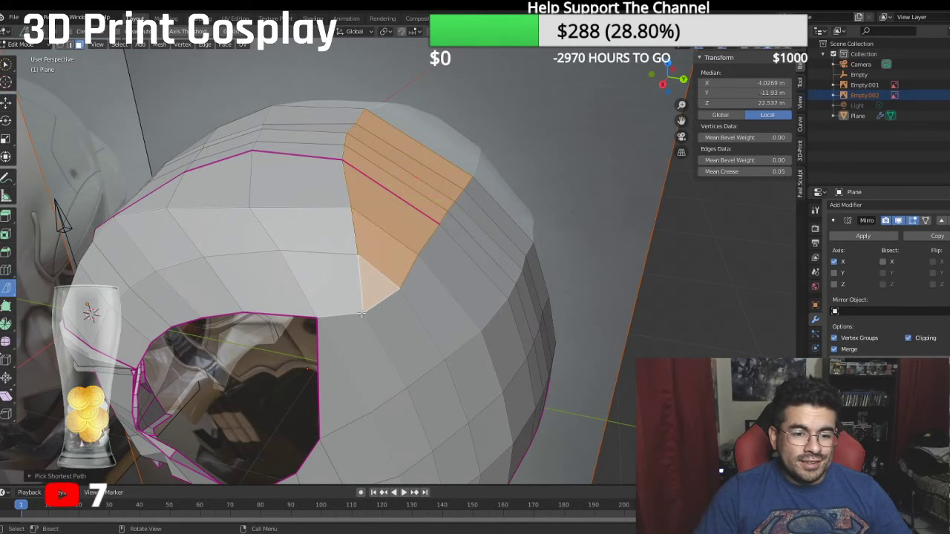
drag(363, 313, 389, 231)
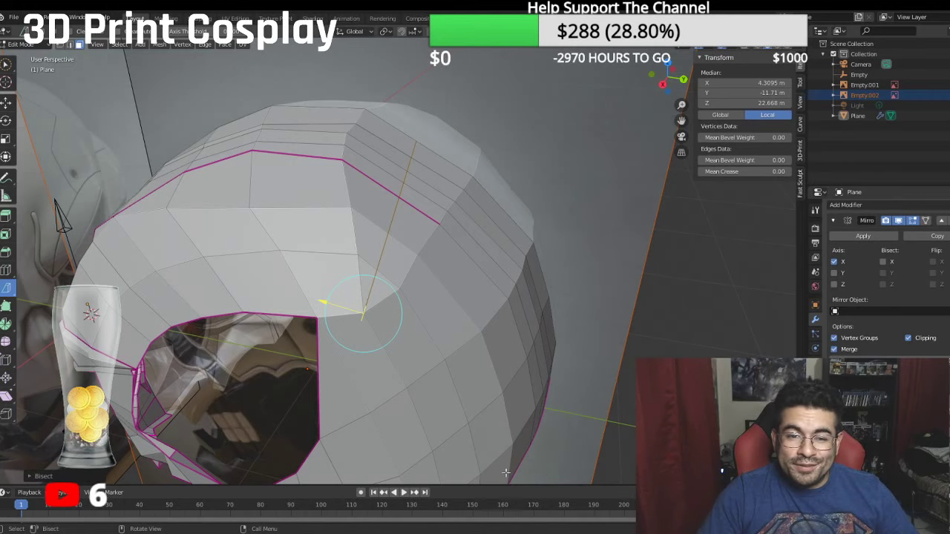
Step: Raise the bisect cut's new vertices at the mirror line and around the creased panel line to round out the upper back of the crown
middle_drag(467, 186, 442, 135)
click(61, 46)
click(410, 152)
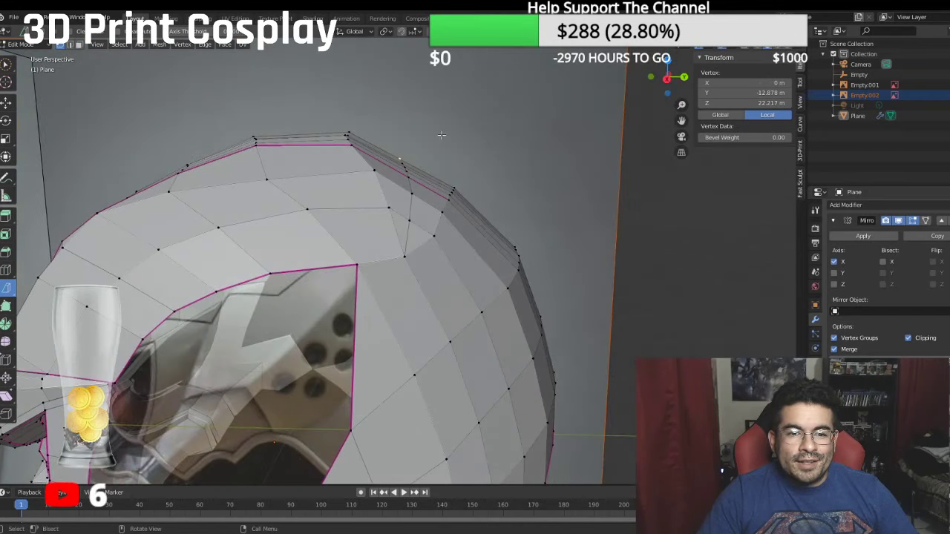
click(6, 102)
drag(405, 123, 409, 113)
click(406, 161)
drag(402, 163, 407, 139)
click(403, 167)
click(408, 170)
middle_drag(417, 145, 386, 149)
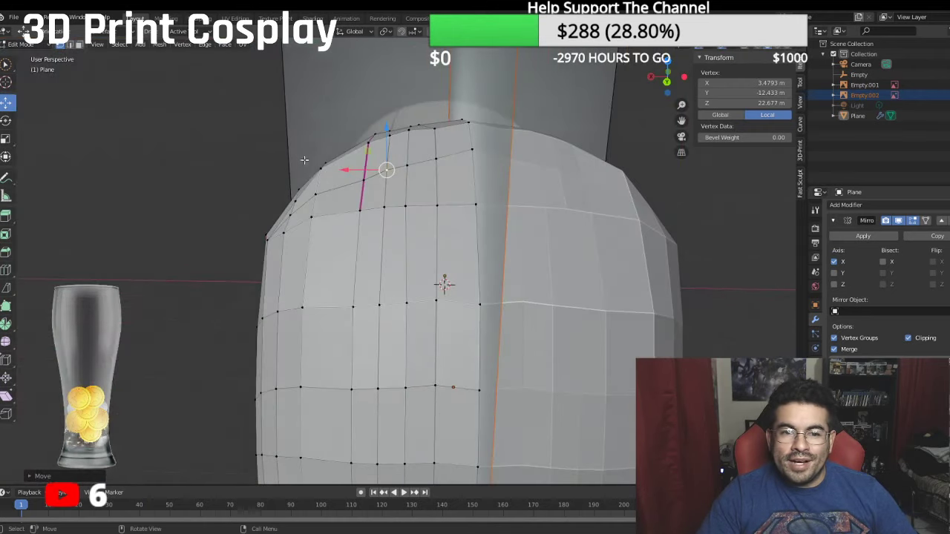
click(362, 180)
drag(362, 145, 363, 139)
Step: Raise the cut's remaining vertices between the panel line and the mirror line, the one nearest the mirror line to Y -13.126 m
middle_drag(426, 147, 396, 126)
click(433, 133)
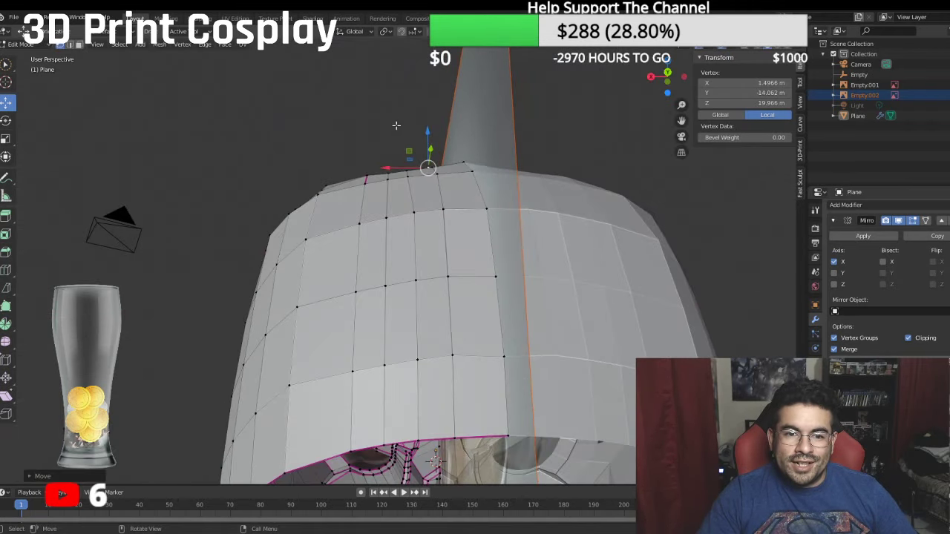
click(388, 172)
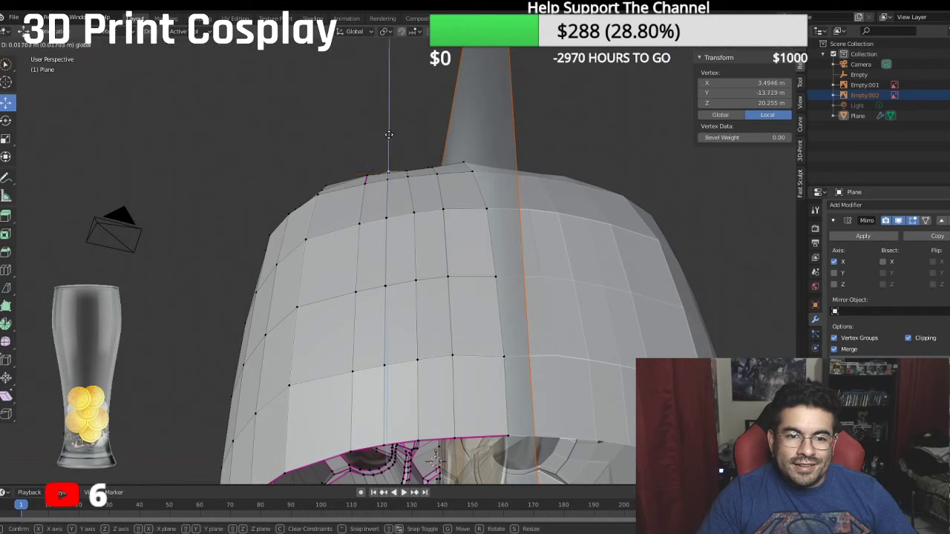
drag(389, 137, 390, 133)
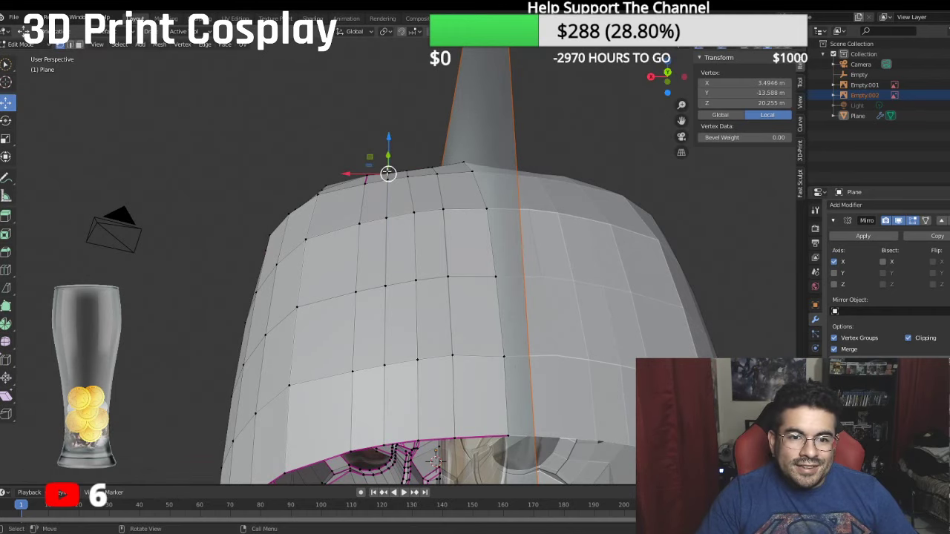
click(388, 172)
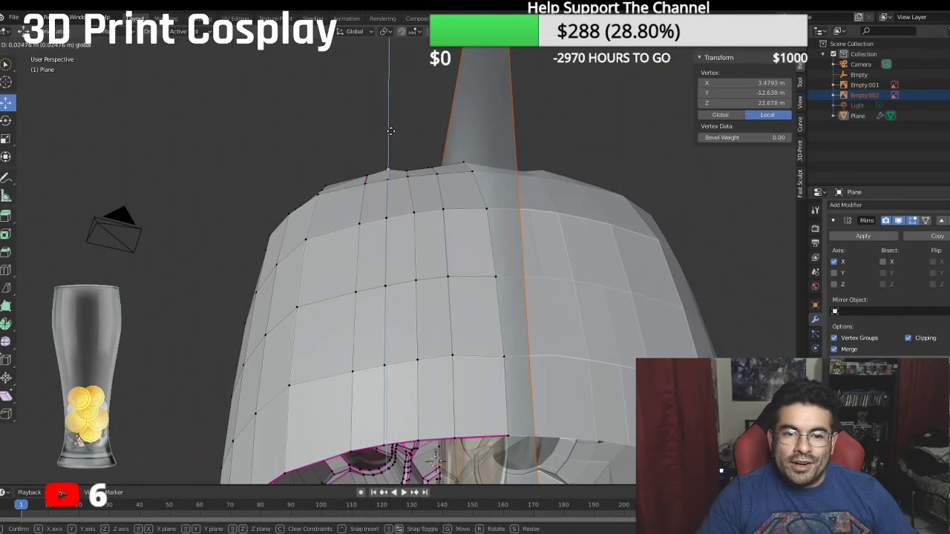
click(407, 171)
drag(407, 144, 406, 138)
drag(433, 134, 432, 128)
Step: Compare the reshaped crown with the side and front reference images, ending in Object Mode
middle_drag(408, 159, 475, 183)
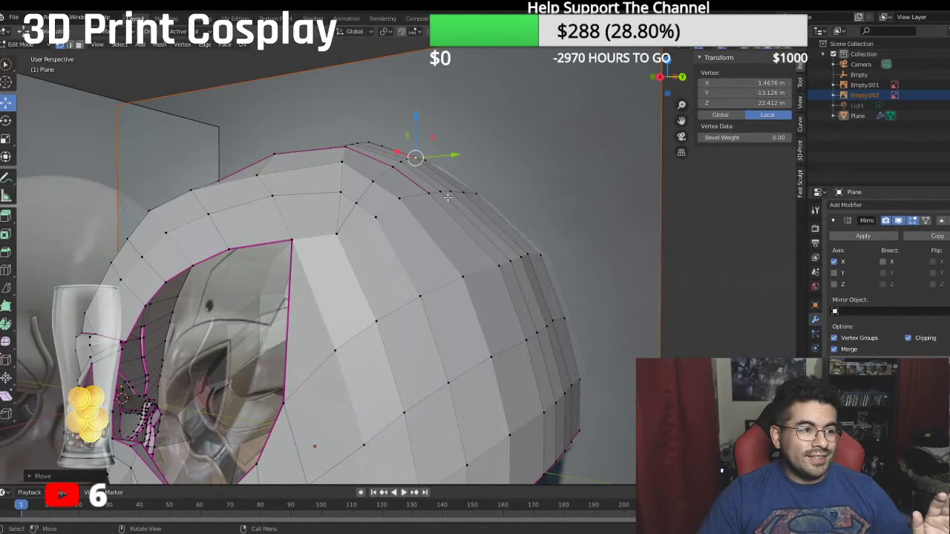
key(KP_3)
key(KP_1)
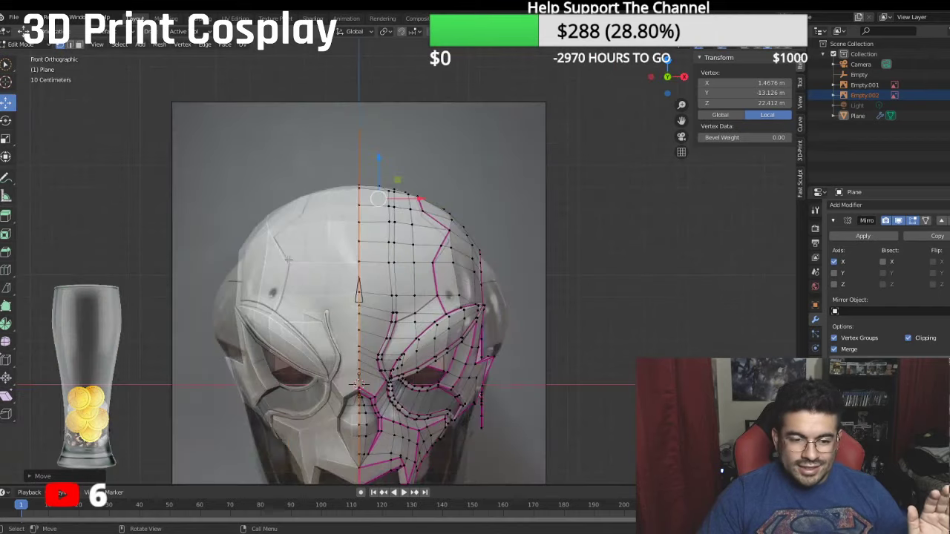
scroll(268, 305, down, 2)
scroll(140, 305, up, 2)
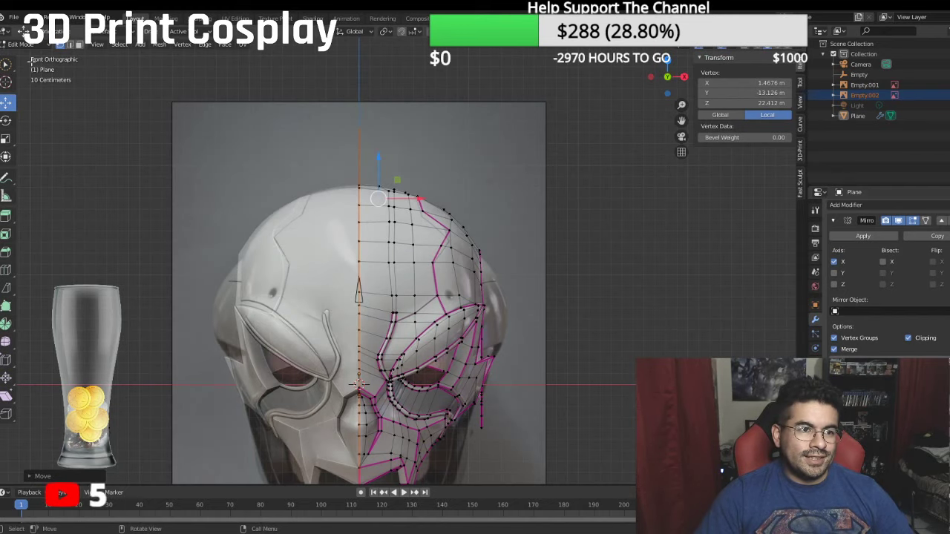
click(21, 44)
click(26, 49)
scroll(546, 297, down, 1)
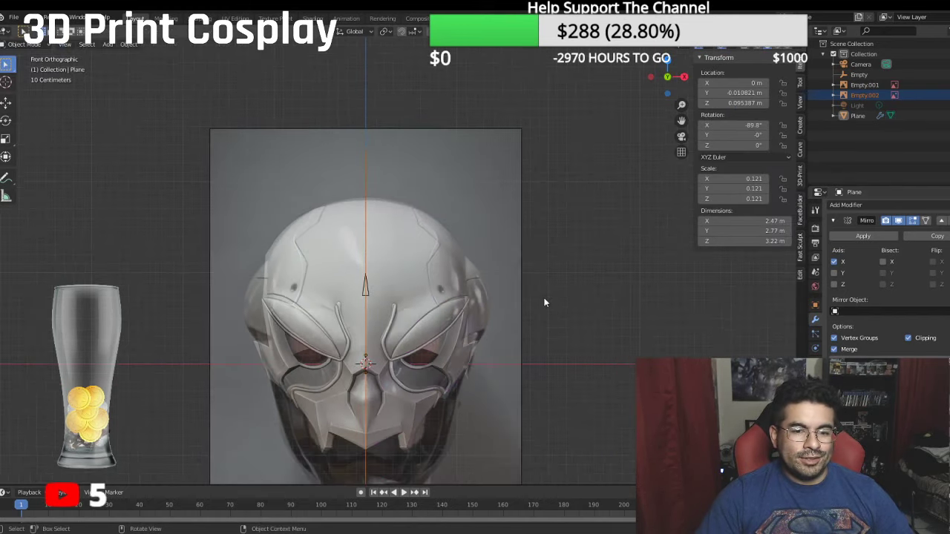
Step: Inspect the smoothed helmet around the crown, face, ear opening lip and back of the head for surface irregularities
scroll(542, 256, up, 2)
middle_drag(538, 252, 252, 178)
scroll(154, 360, up, 2)
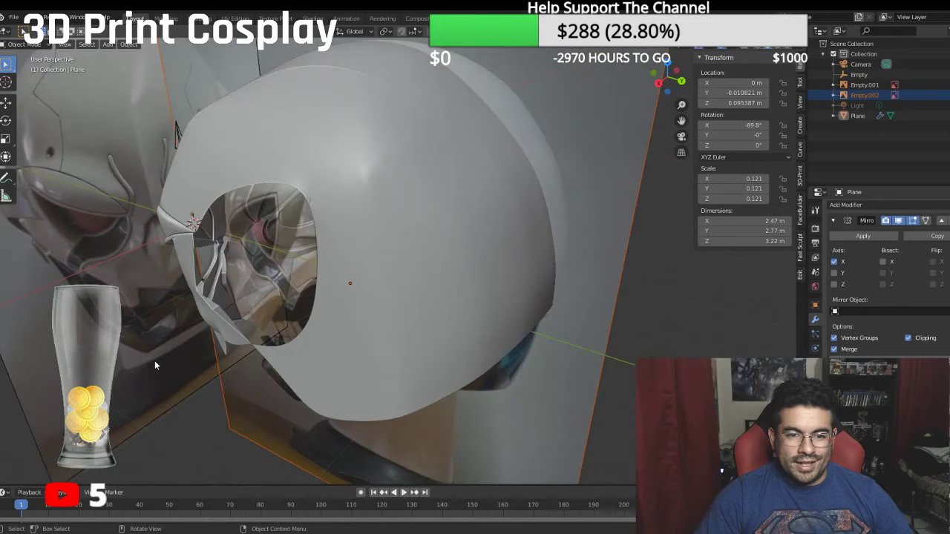
middle_drag(187, 357, 274, 340)
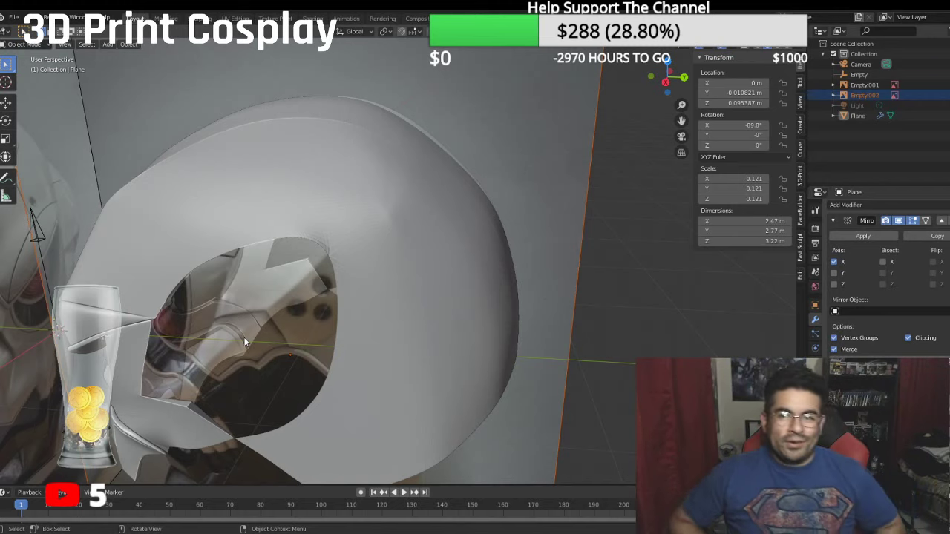
middle_drag(243, 337, 299, 282)
scroll(224, 326, down, 3)
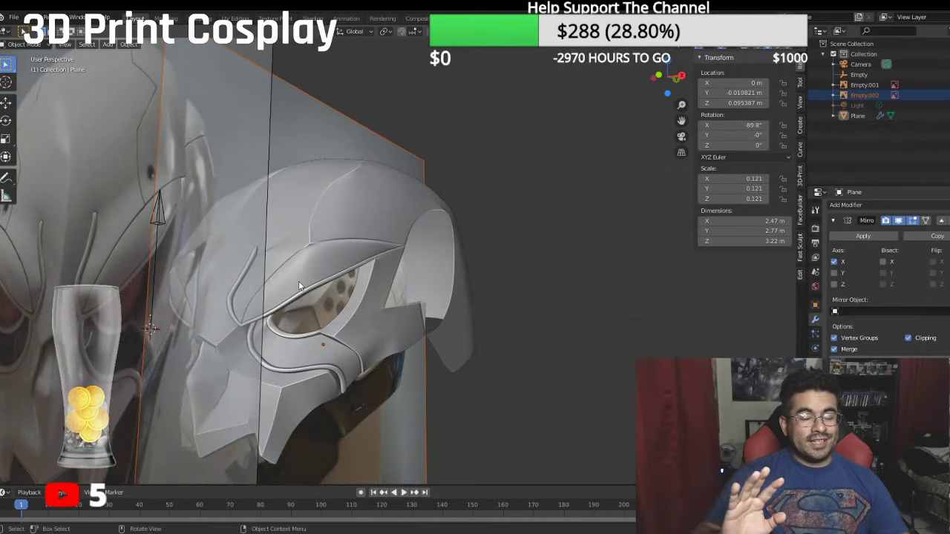
scroll(417, 282, up, 1)
middle_drag(419, 282, 367, 284)
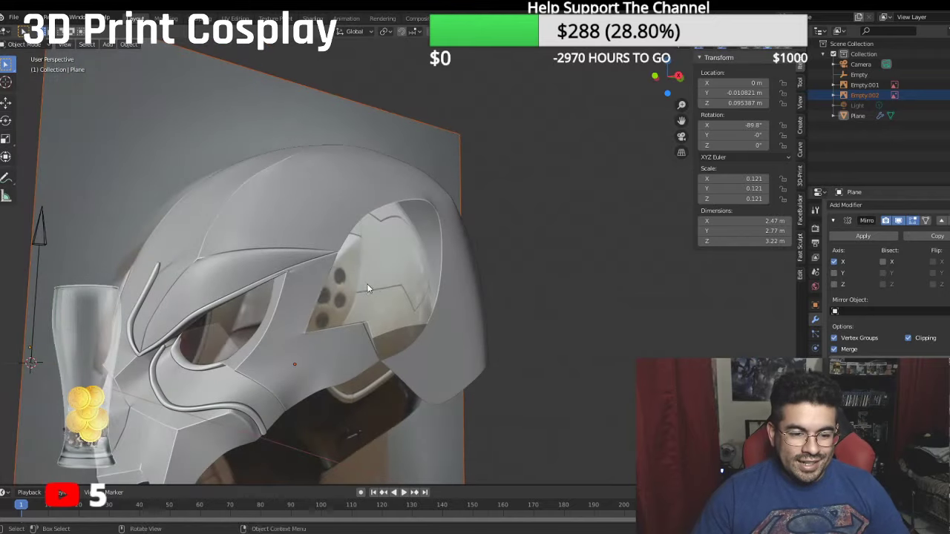
scroll(376, 249, up, 3)
middle_drag(377, 243, 773, 272)
scroll(346, 239, down, 4)
scroll(458, 241, up, 4)
middle_drag(458, 245, 366, 208)
scroll(416, 179, down, 4)
scroll(402, 255, up, 6)
Step: Merge the two nearly coincident vertices behind the ear opening's upper rear corner at their center, in Edit Mode
click(24, 44)
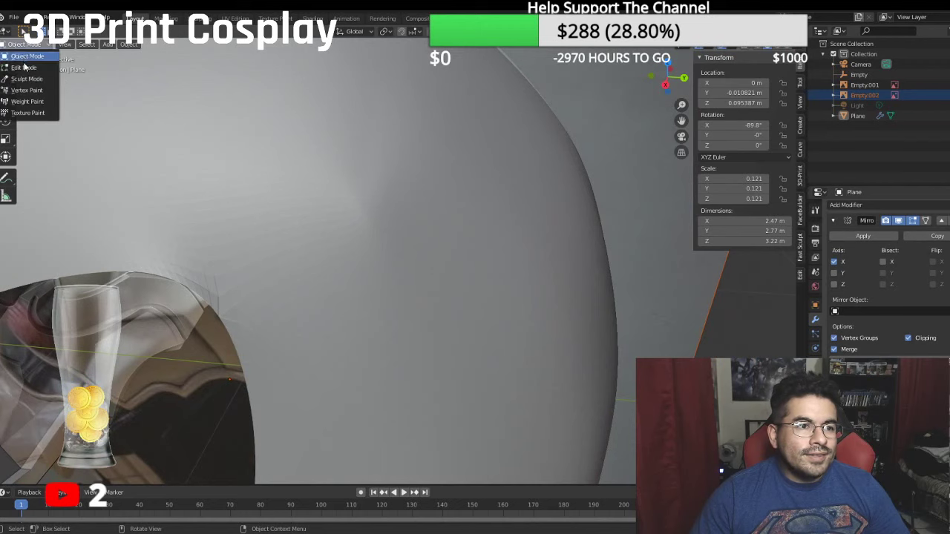
click(31, 74)
click(343, 226)
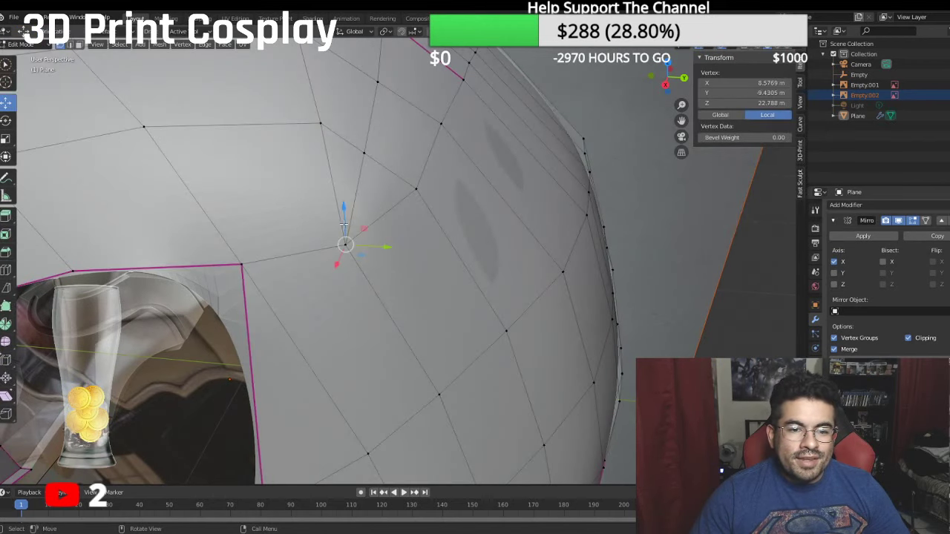
middle_drag(343, 227, 429, 225)
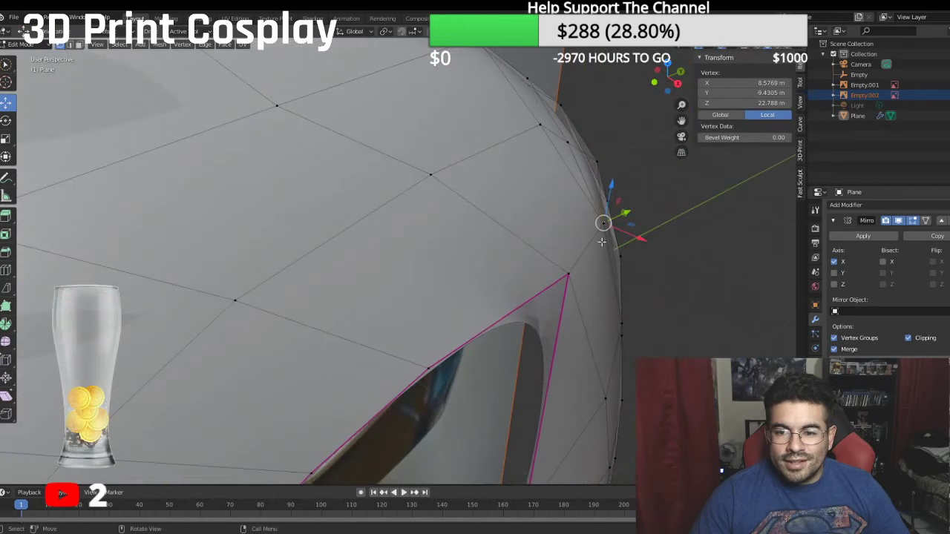
middle_drag(602, 242, 530, 236)
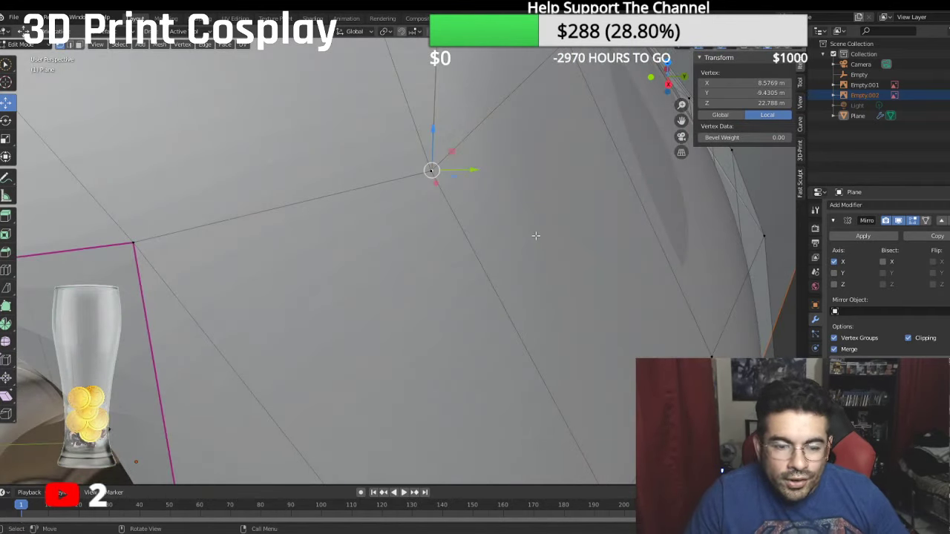
shift+click(426, 202)
right_click(426, 201)
mouse_move(440, 221)
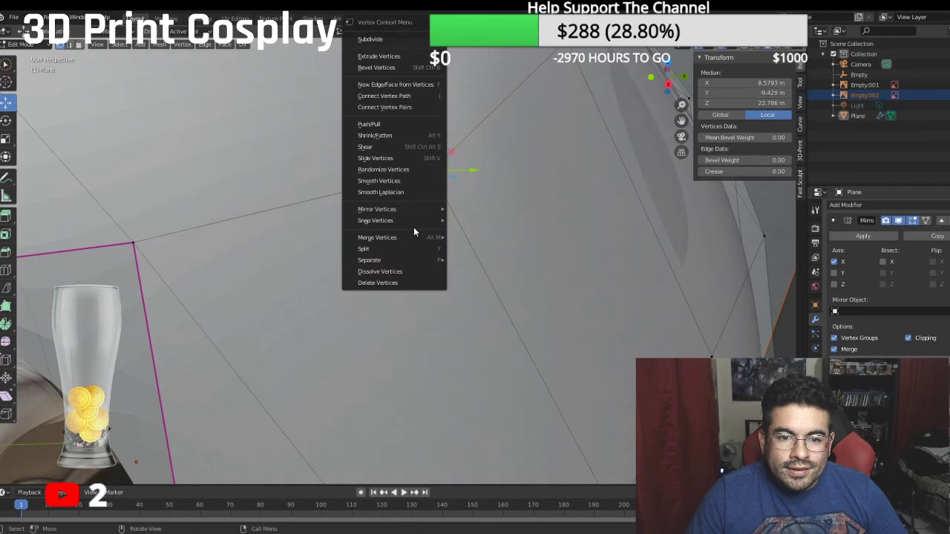
mouse_move(418, 239)
click(497, 259)
scroll(498, 258, down, 3)
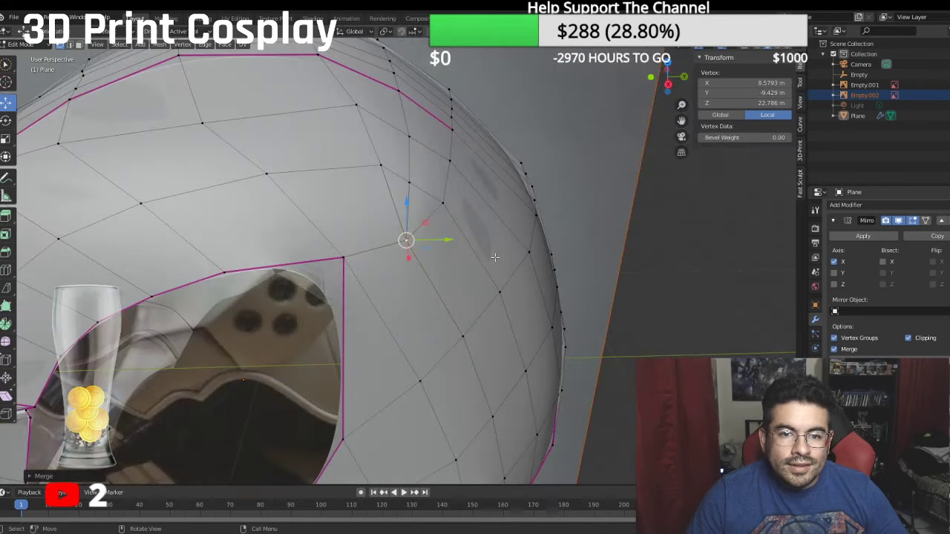
Step: Select the whole helmet mesh and merge its vertices by distance
key(a)
right_click(516, 213)
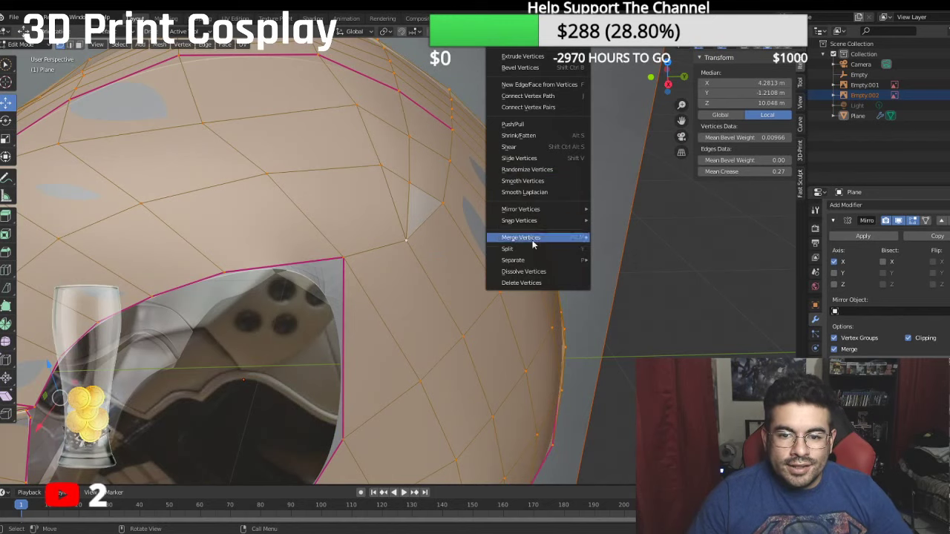
mouse_move(533, 237)
click(635, 298)
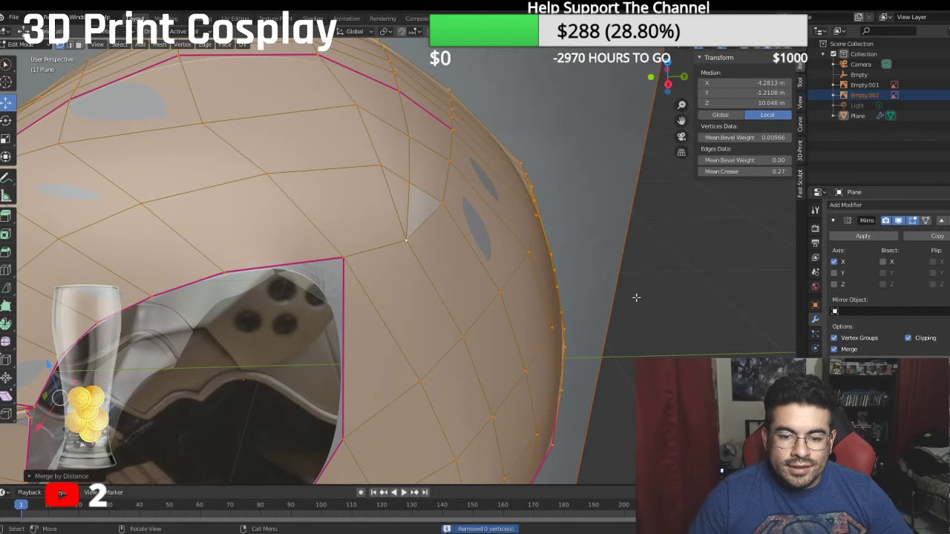
Step: Try cleaning up the whole mesh with Limited Dissolve, and undo it
scroll(443, 257, down, 4)
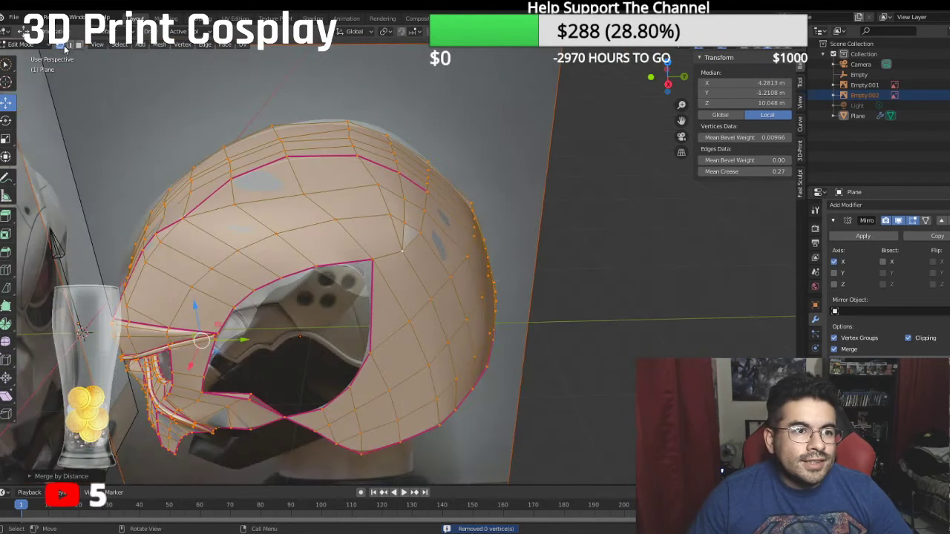
click(158, 45)
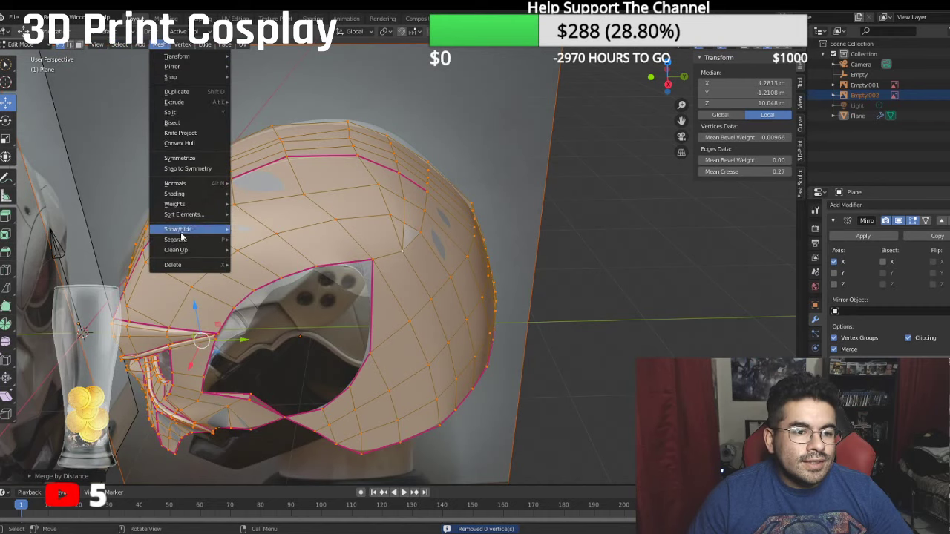
mouse_move(190, 250)
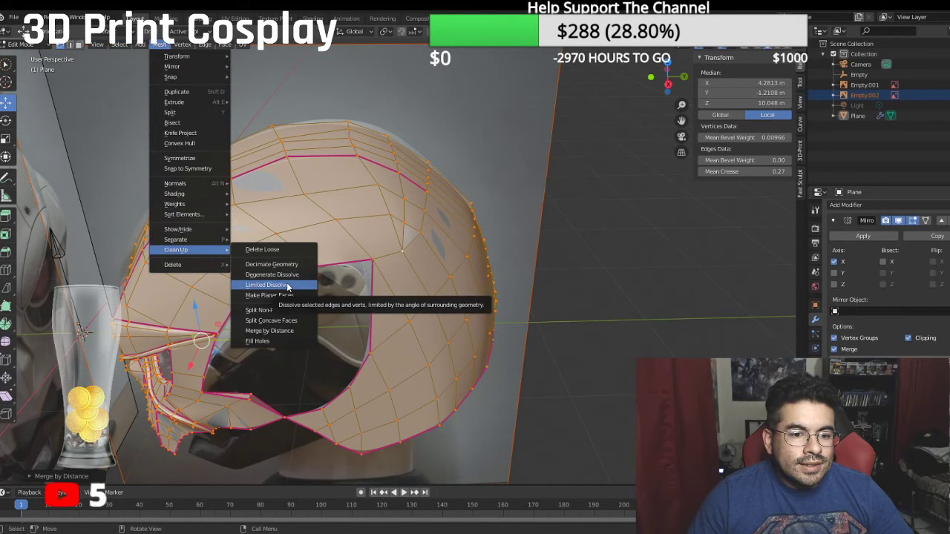
click(287, 285)
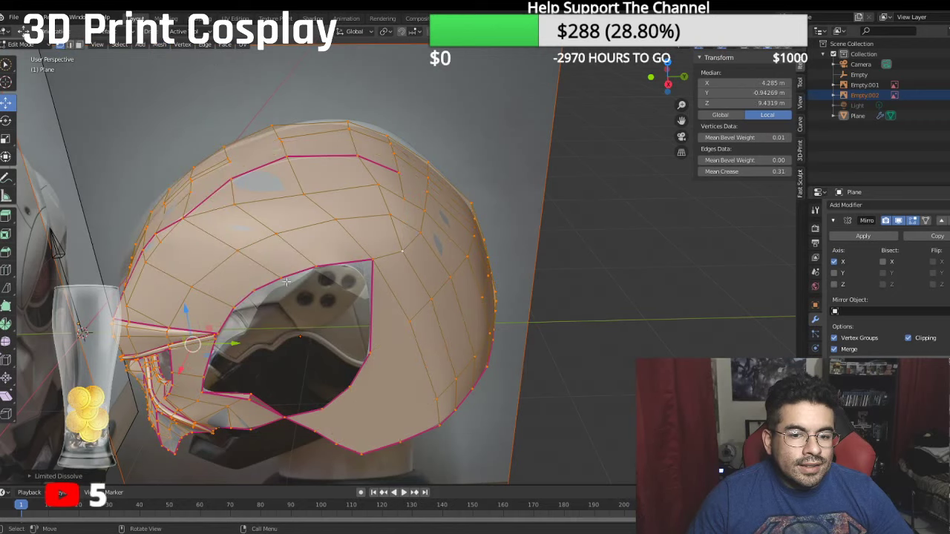
middle_drag(285, 281, 409, 262)
key(ctrl+z)
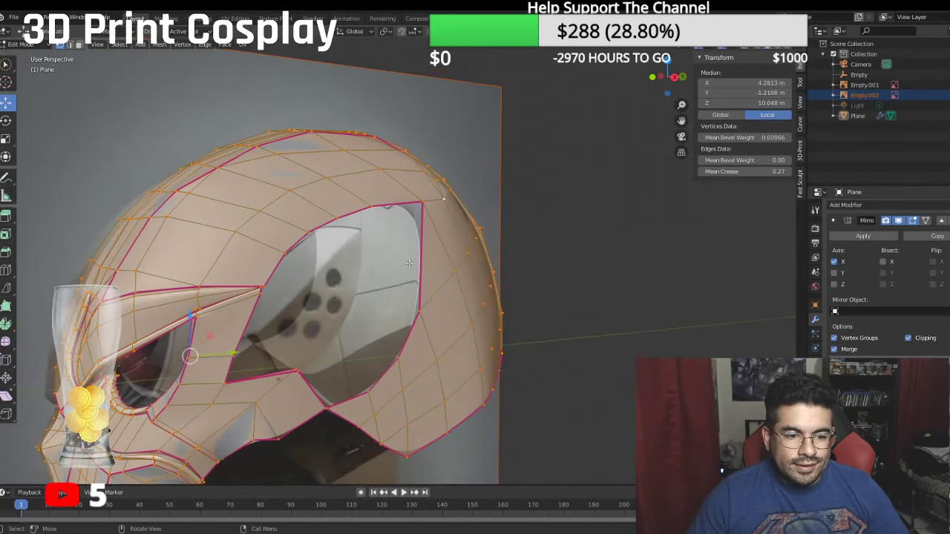
Step: Set the helmet's subdivision level to 0 to work on the unsmoothed mesh
key(KP_1)
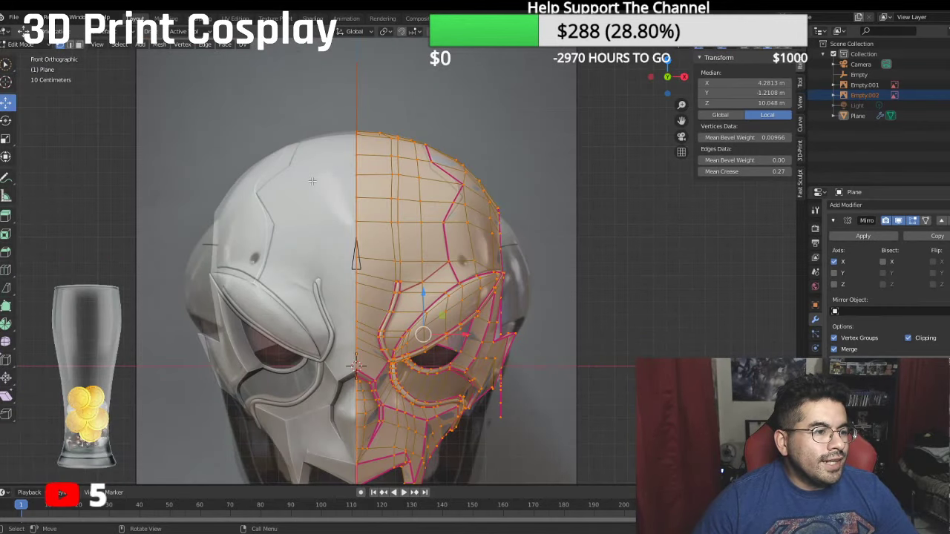
middle_drag(312, 181, 267, 262)
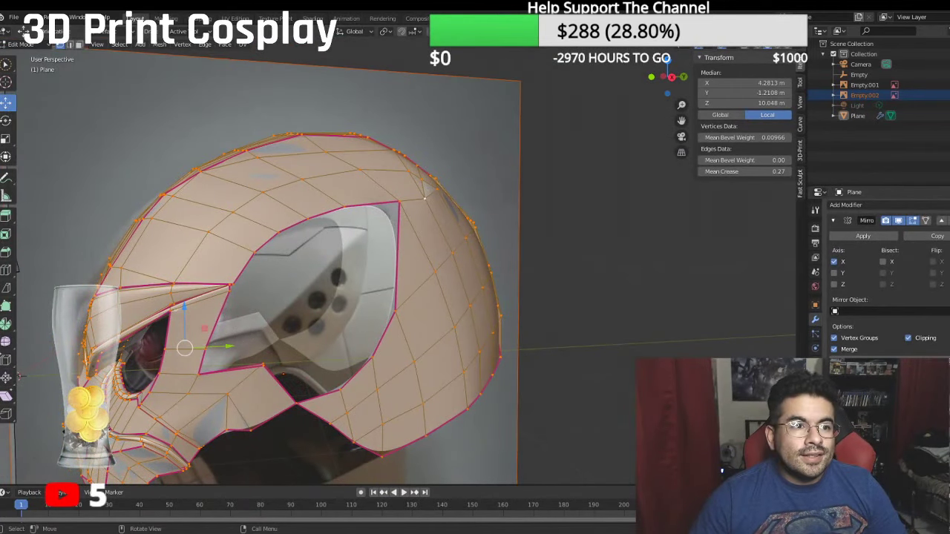
click(22, 45)
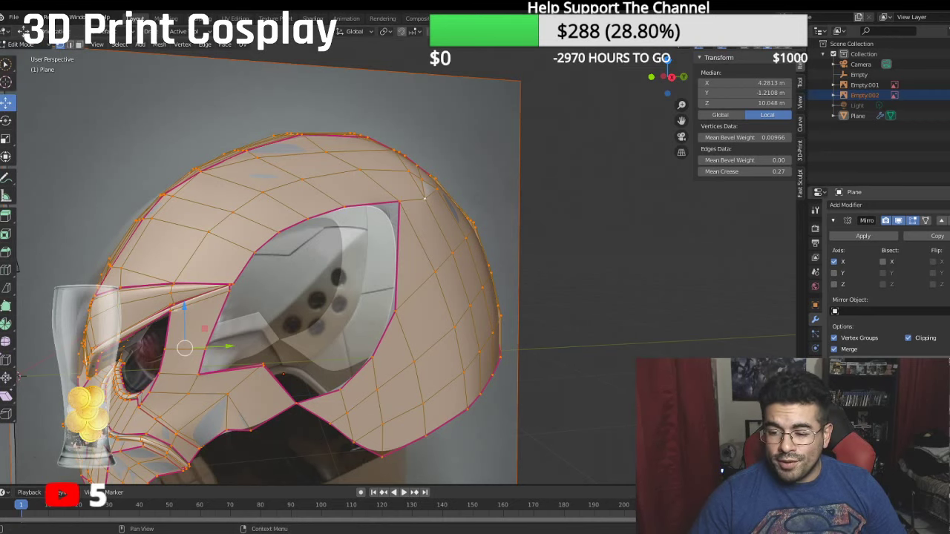
key(ctrl+0)
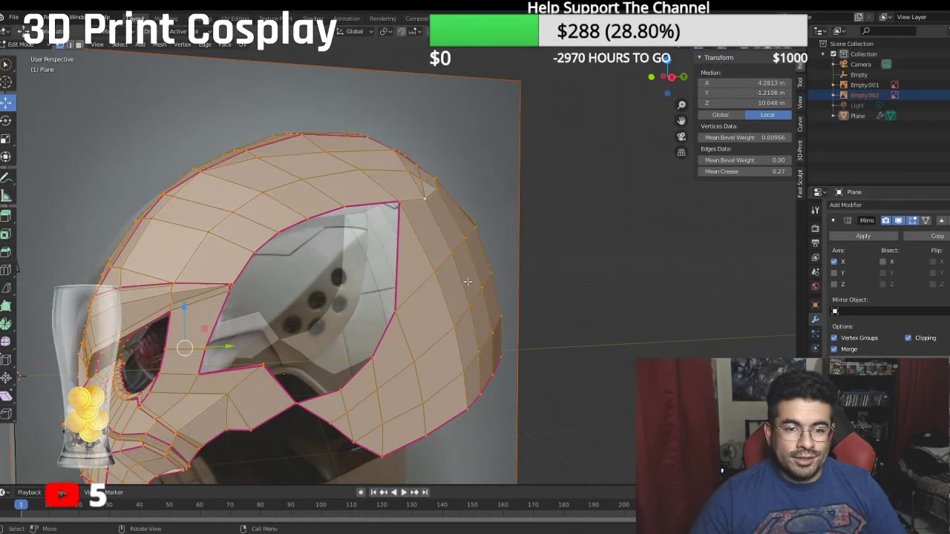
Step: Adjust the height of the crown surface above the ear opening's upper rear corner, placing the vertex there at Y -11.952 m
middle_drag(424, 198, 355, 169)
scroll(345, 158, up, 2)
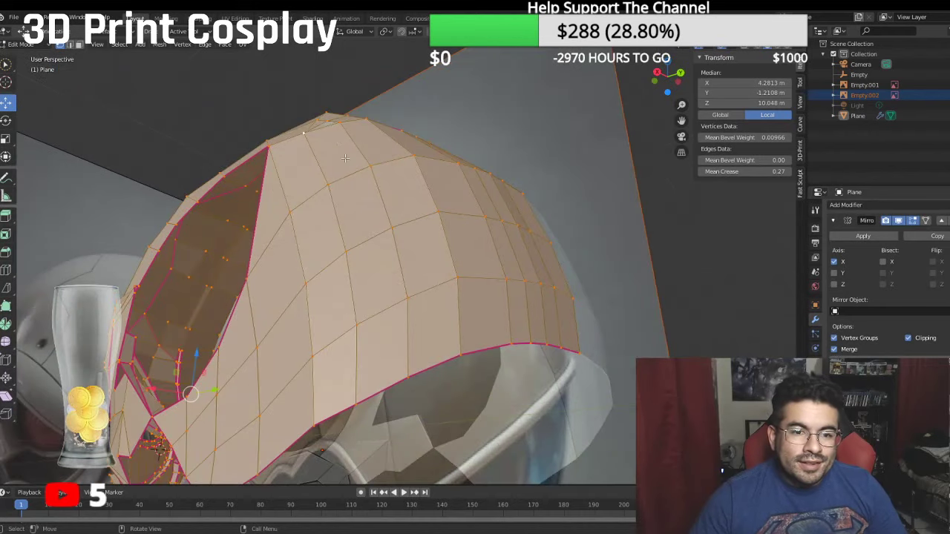
click(327, 119)
drag(340, 98, 337, 79)
middle_drag(336, 79, 374, 101)
click(346, 94)
drag(349, 66, 346, 73)
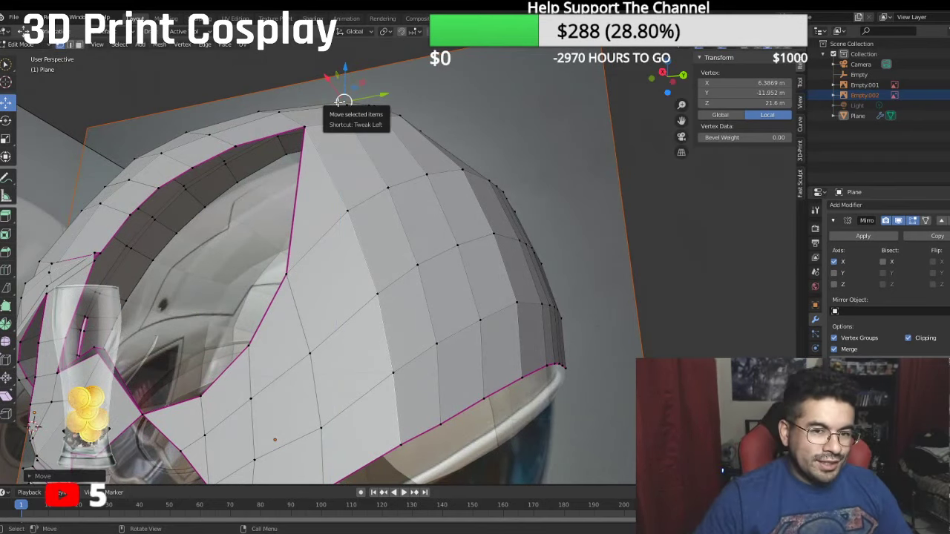
Step: Shift the neighbouring crown vertex above the ear opening's rear corner slightly forward, to Z 21.954 m
middle_drag(442, 165, 475, 209)
click(452, 166)
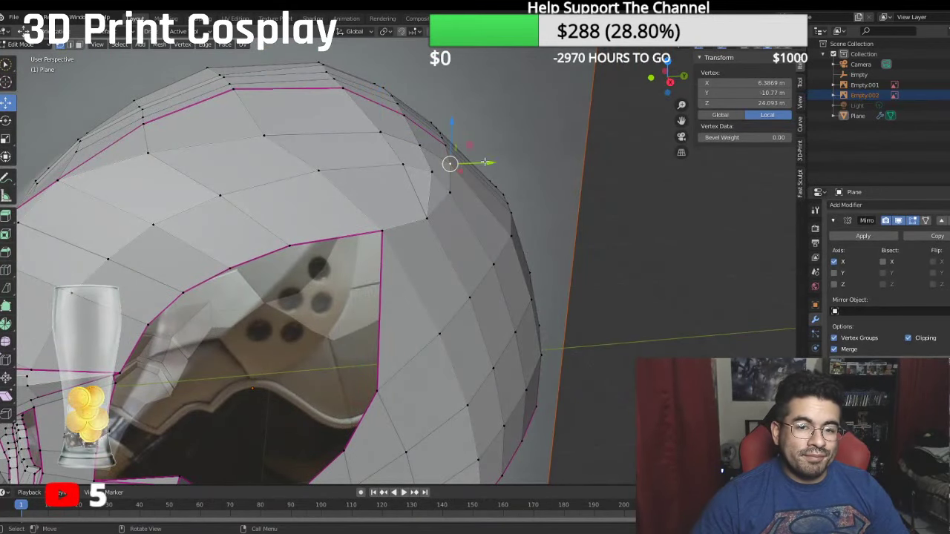
middle_drag(470, 160, 361, 134)
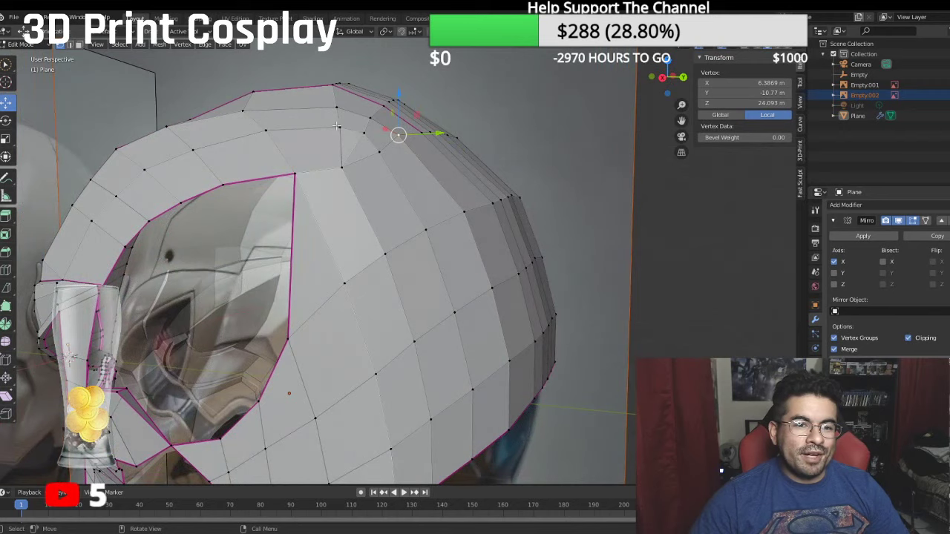
click(338, 126)
drag(356, 127, 348, 126)
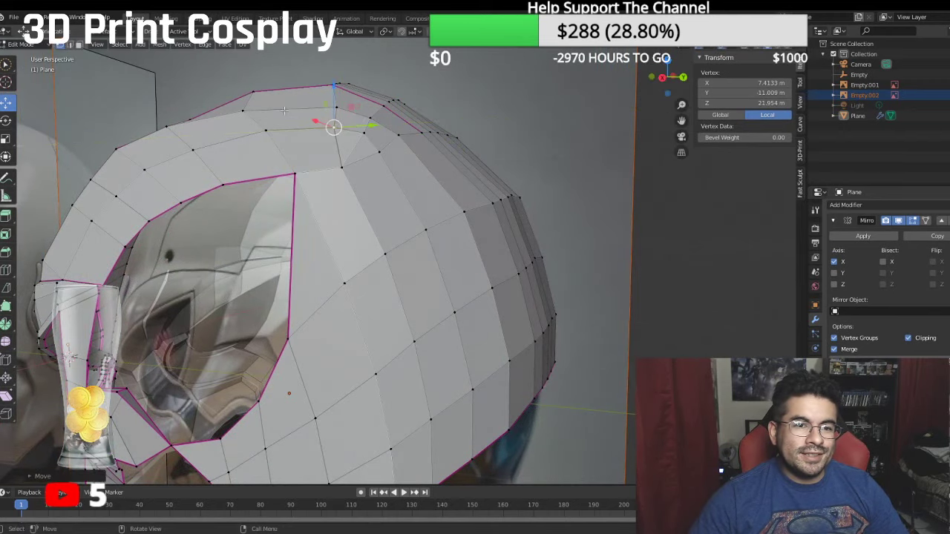
Step: Move the middle vertex of the ear opening's rear edge up and back in side view, to Y -4.176 m, Z 21.323 m
mouse_move(291, 117)
middle_down()
mouse_move(355, 127)
mouse_move(391, 116)
mouse_move(295, 113)
middle_up()
key(KP_3)
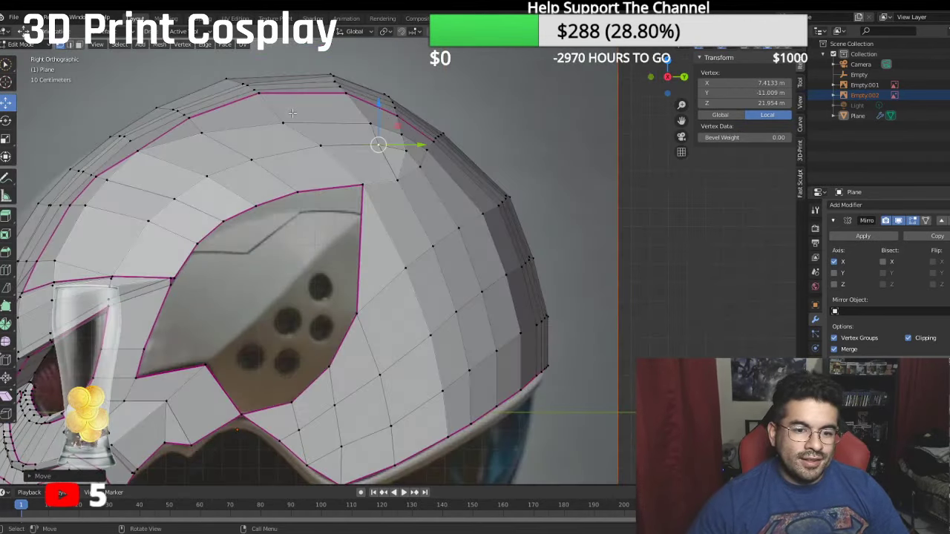
shift+middle_drag(326, 316, 329, 272)
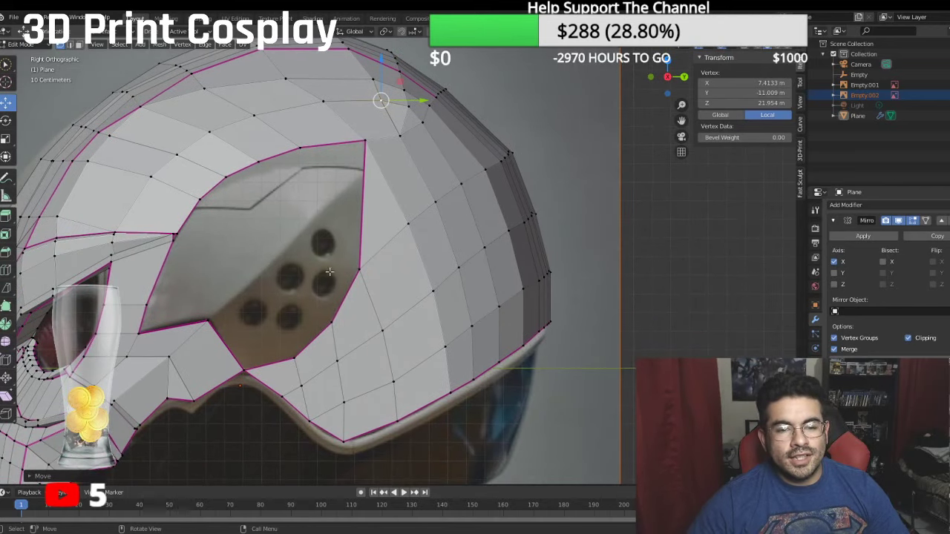
click(359, 268)
key(g)
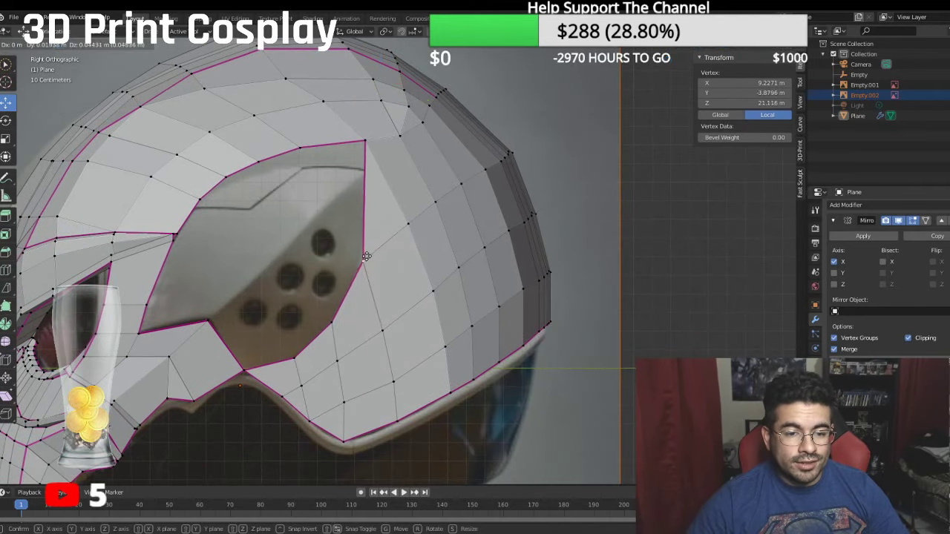
click(366, 254)
Step: Extrude the pointed corner vertex on the ear opening's lower edge up along the reference panel line to Y -2.4285 m, Z 15.531 m
middle_drag(352, 315, 393, 319)
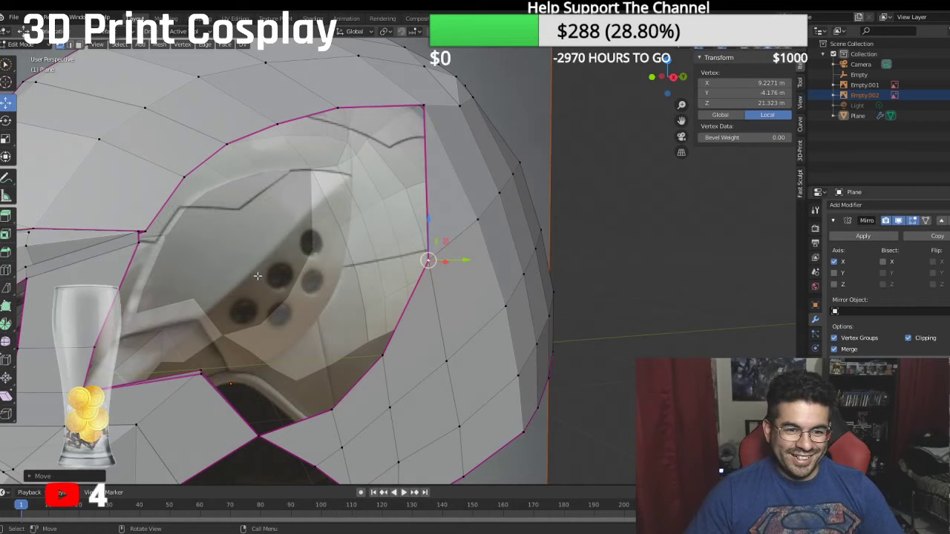
middle_drag(257, 275, 306, 259)
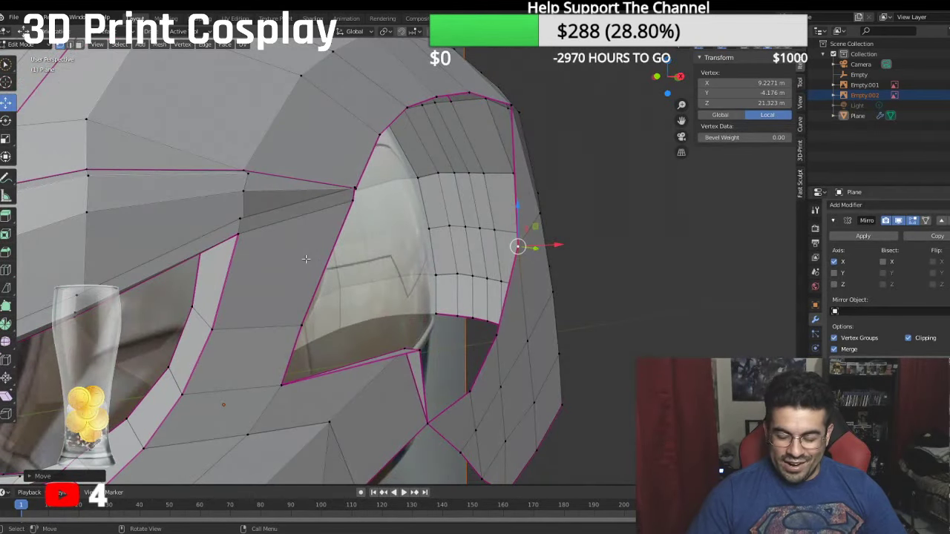
middle_drag(236, 175, 210, 172)
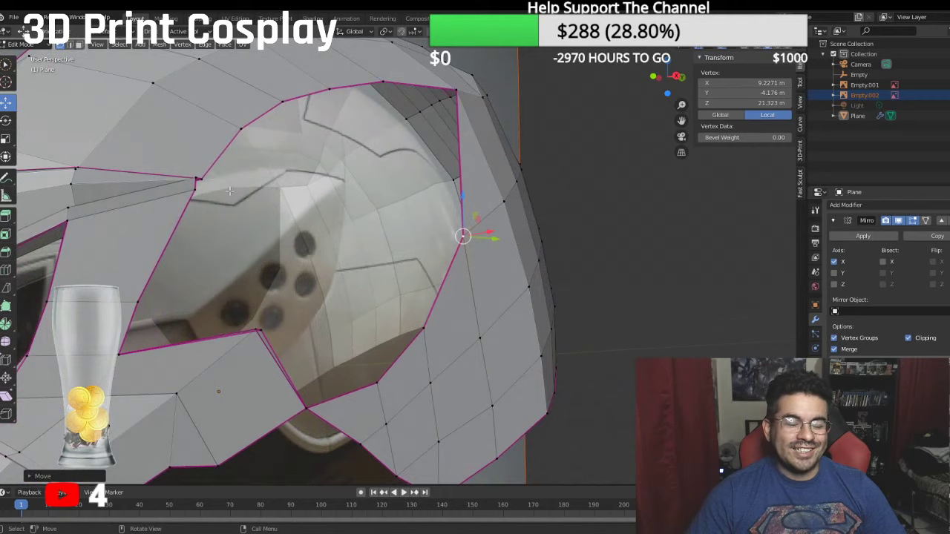
click(262, 328)
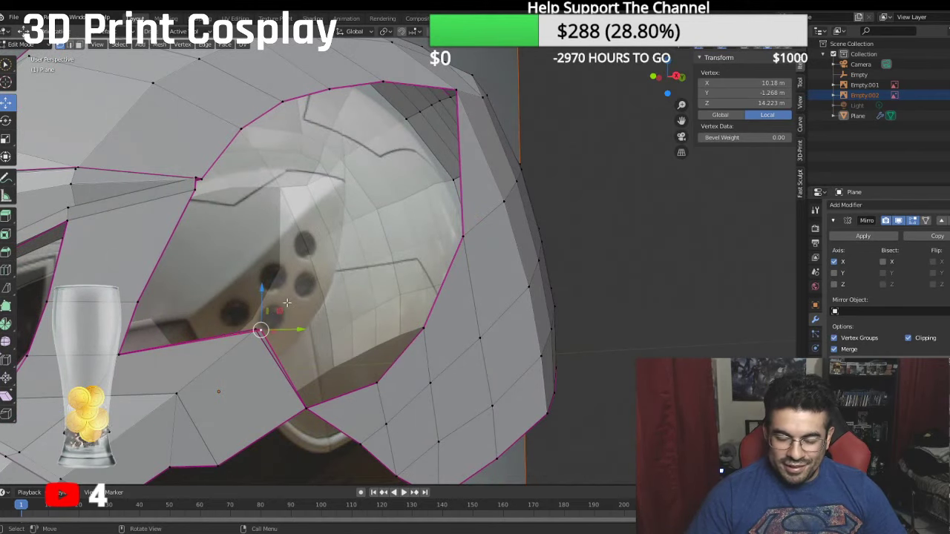
key(KP_3)
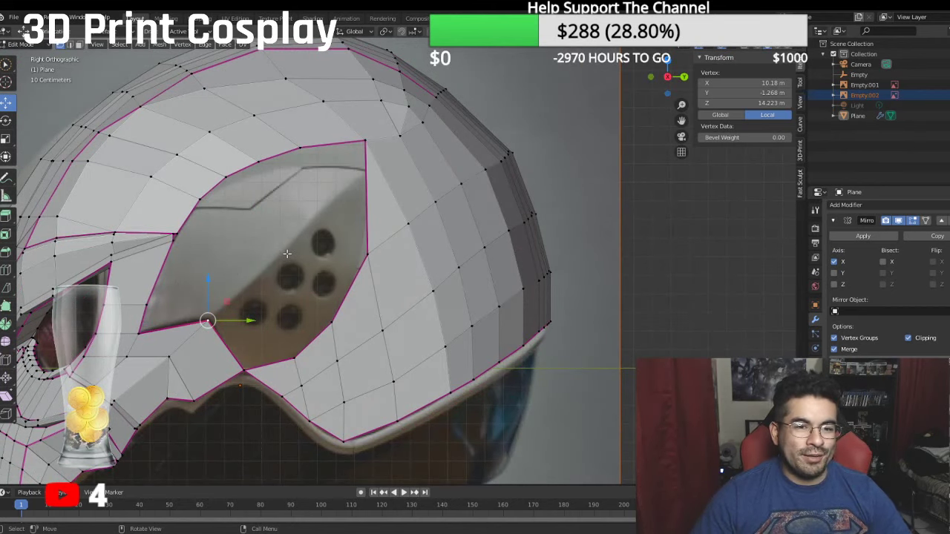
key(e)
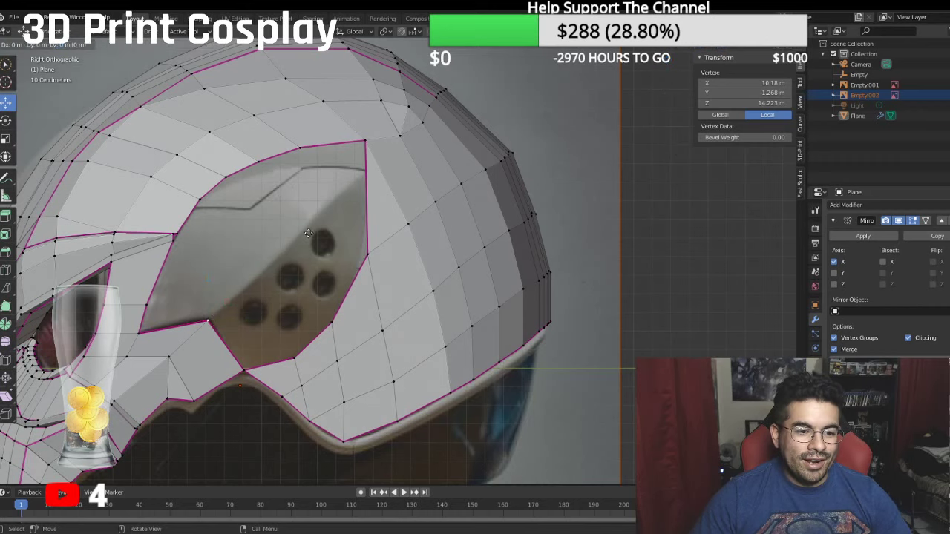
click(308, 233)
drag(257, 320, 226, 253)
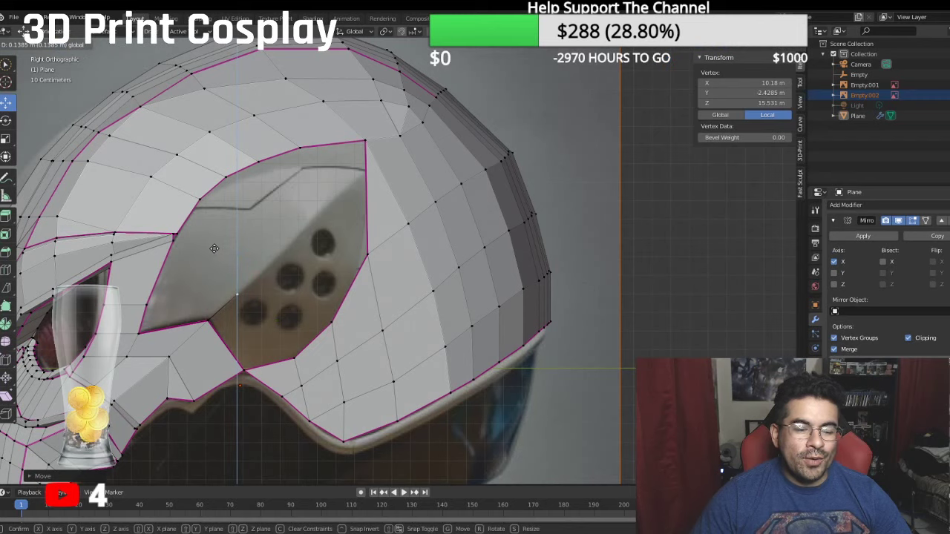
click(214, 248)
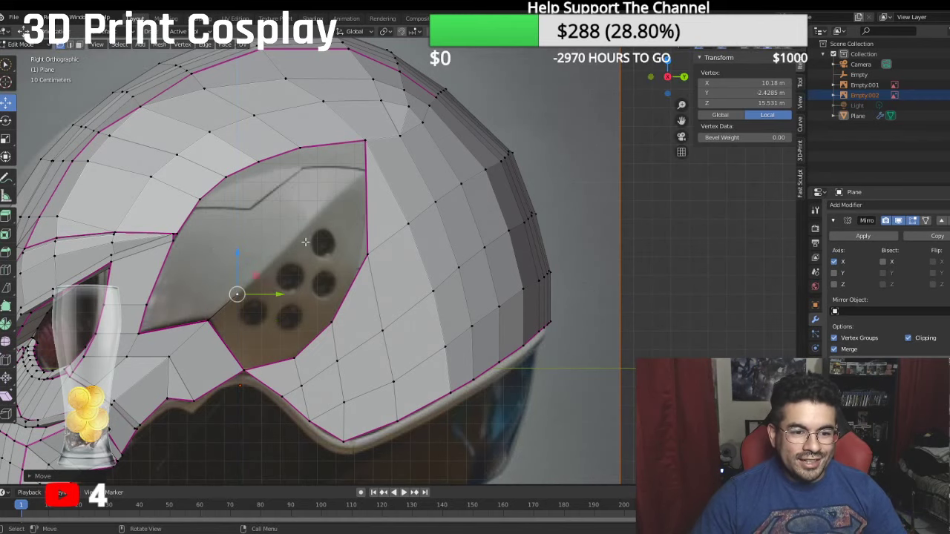
Step: Extrude a second vertex further along the ear piece's diagonal panel line, to Y -3.8624 m, Z 17.069 m
key(e)
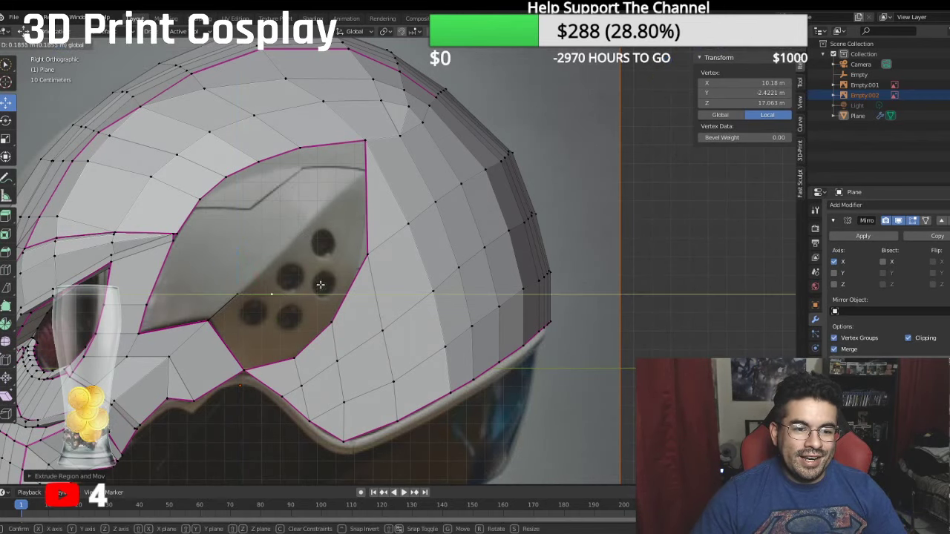
click(312, 280)
key(g)
click(271, 220)
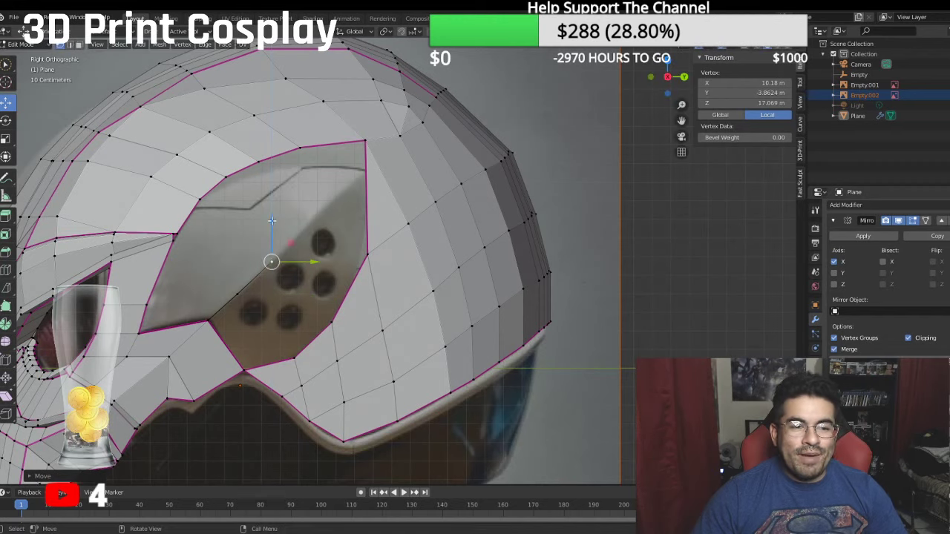
Step: Extrude two more vertices along the ear piece's diagonal panel line, to Y -5.1833 m, Z 18.309 m and Y -6.9605 m, Z 19.757 m
key(g)
key(z)
click(319, 212)
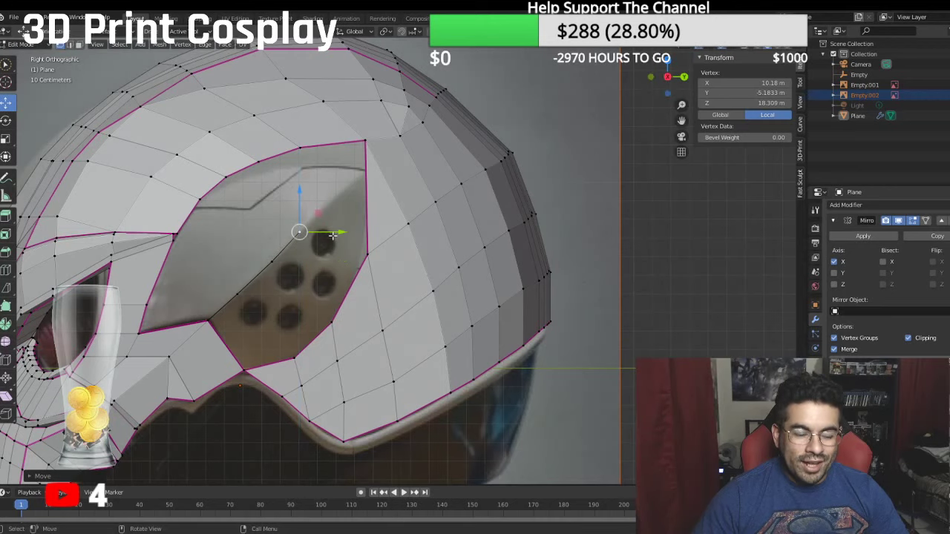
key(e)
key(y)
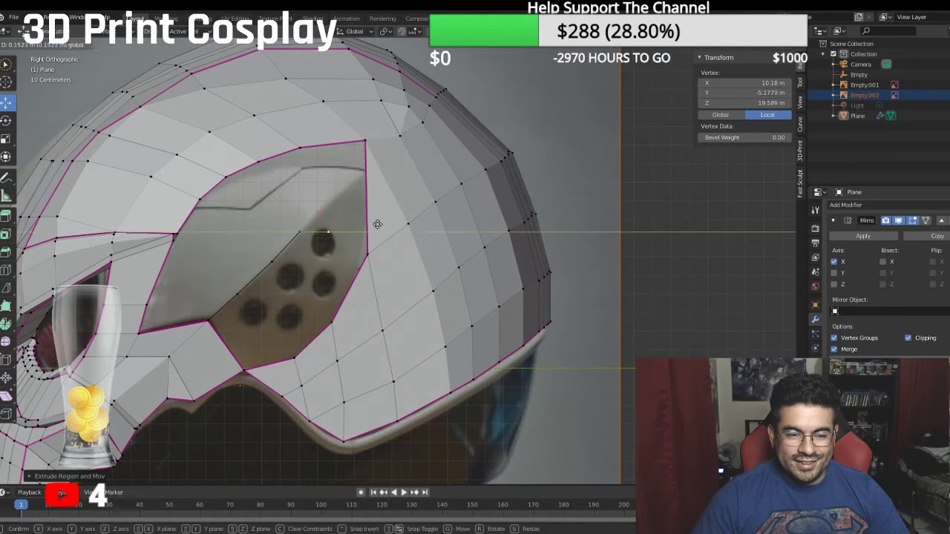
drag(378, 225, 381, 224)
drag(333, 191, 333, 150)
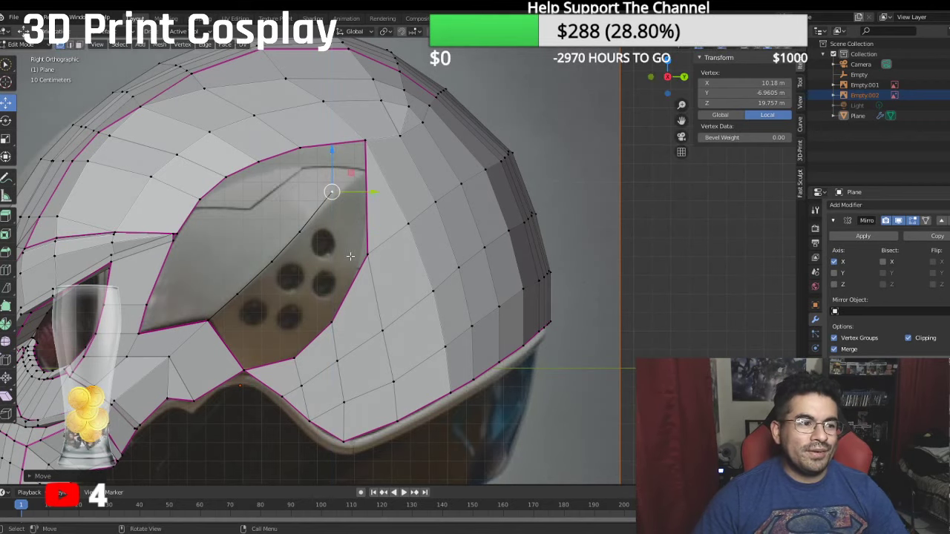
Step: Extrude one last vertex up the panel line and merge it at last into the ear opening's upper rear corner vertex
key(e)
right_click(350, 195)
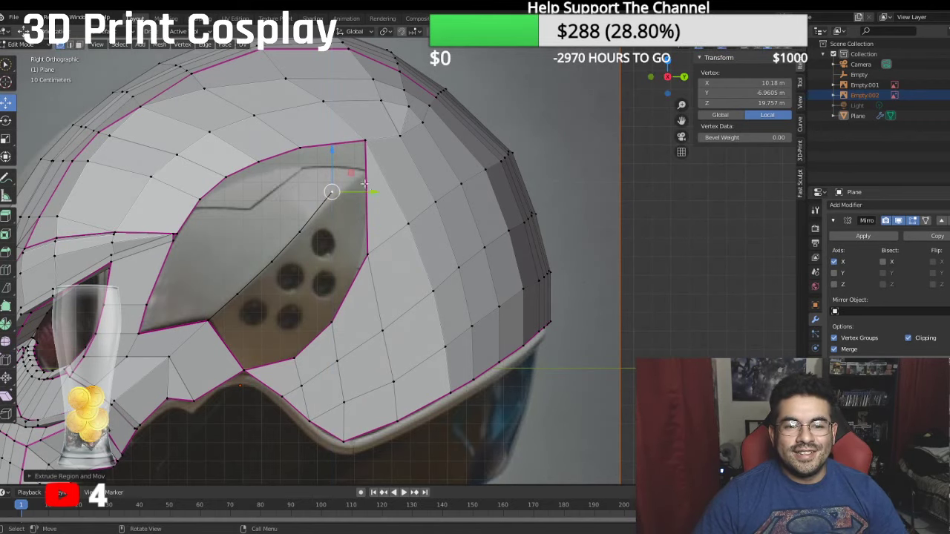
drag(371, 192, 368, 159)
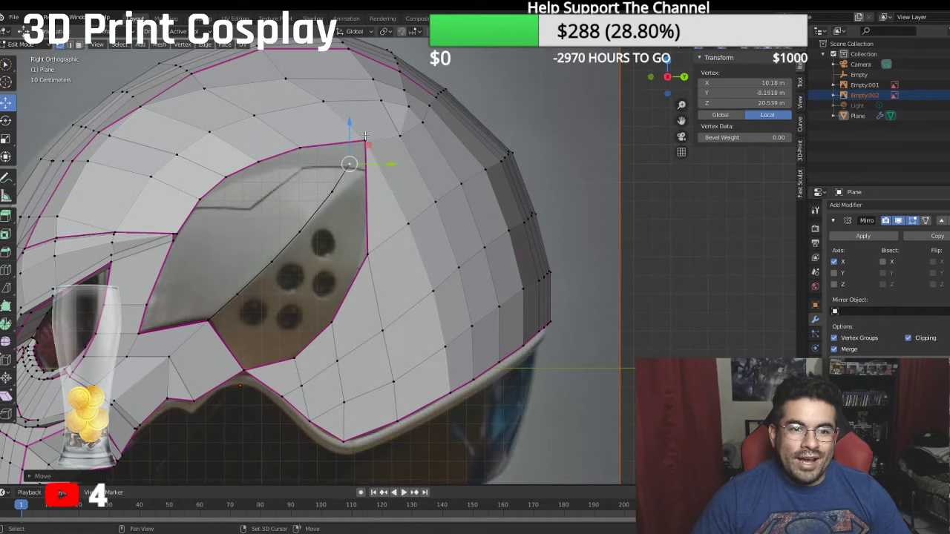
shift+click(365, 141)
right_click(365, 138)
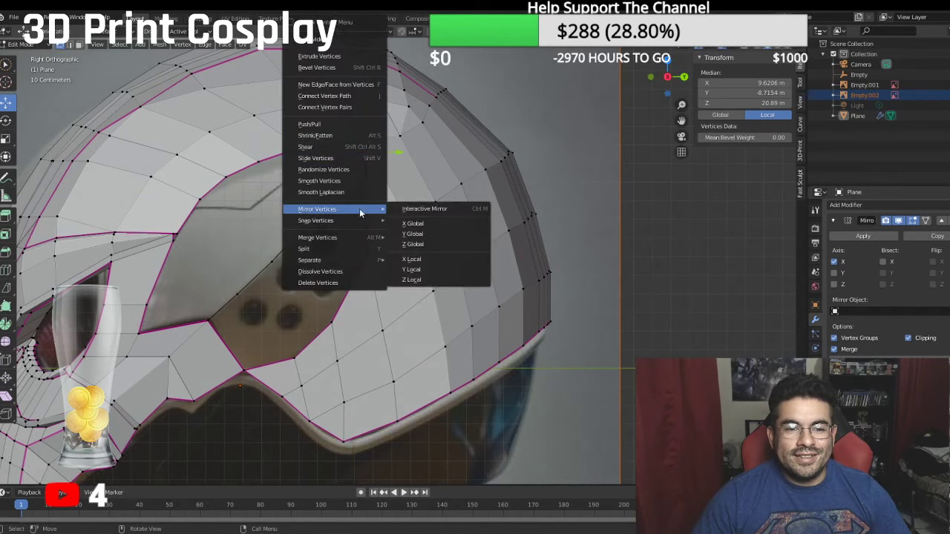
mouse_move(374, 237)
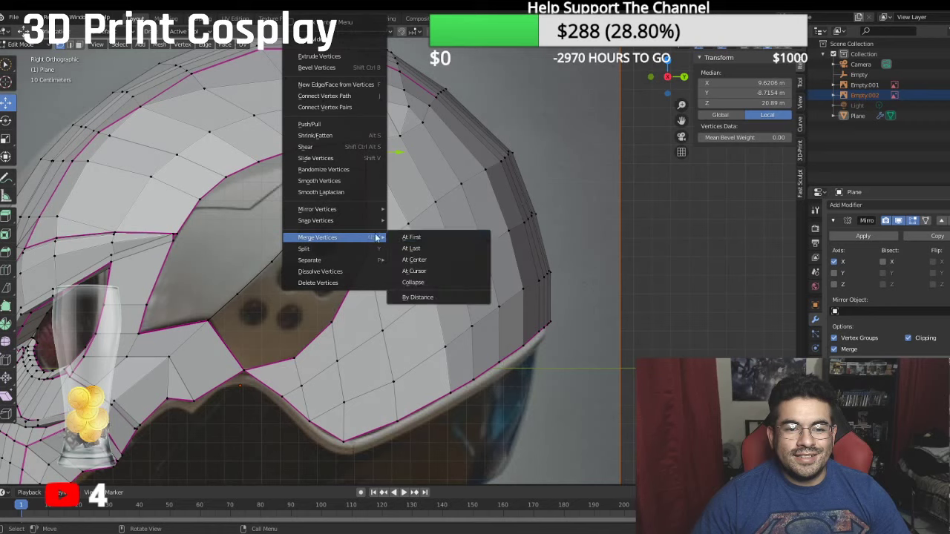
click(413, 248)
Step: Select the whole diagonal edge path between the ear opening's lower and upper rear corners and set its mean crease to 1.00
middle_drag(207, 319, 272, 294)
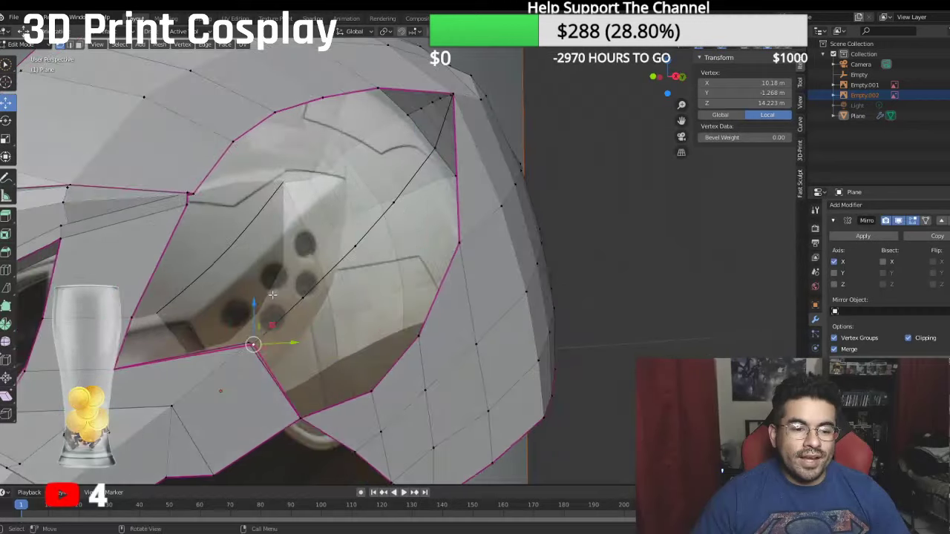
ctrl+click(452, 93)
middle_drag(453, 136, 422, 154)
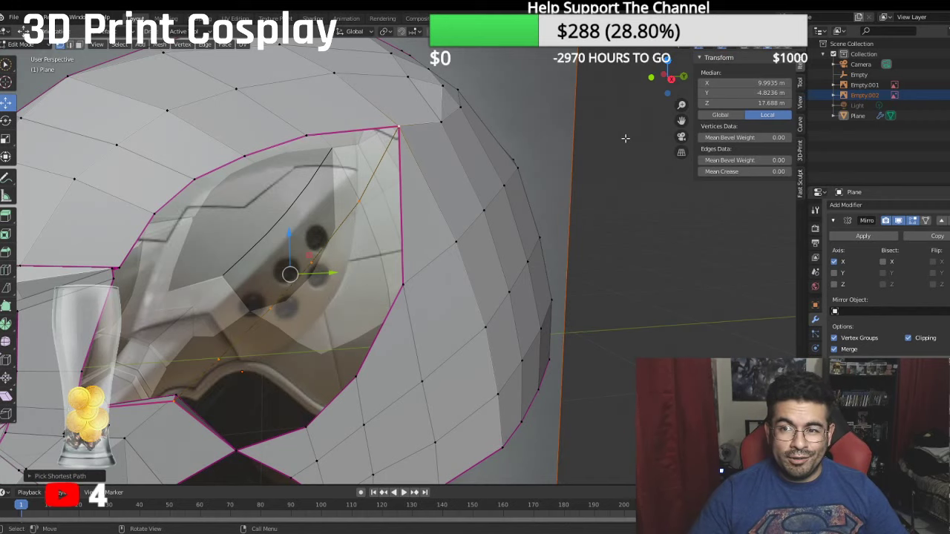
key(KP_1)
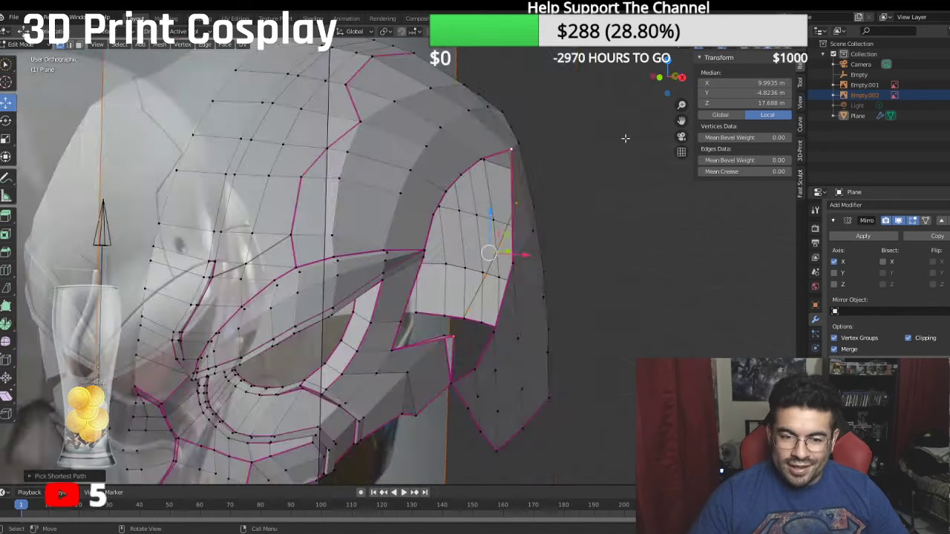
middle_drag(592, 138, 506, 152)
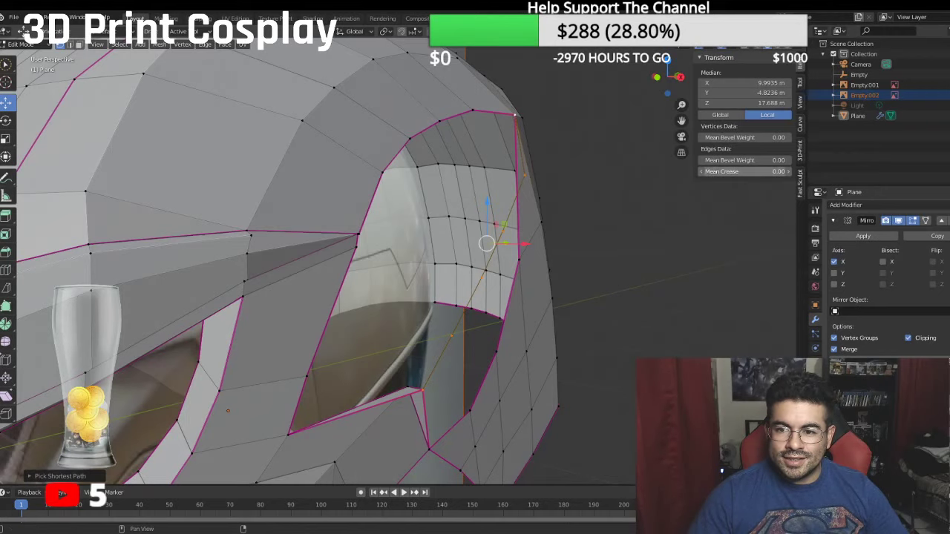
click(742, 172)
text(1)
key(Return)
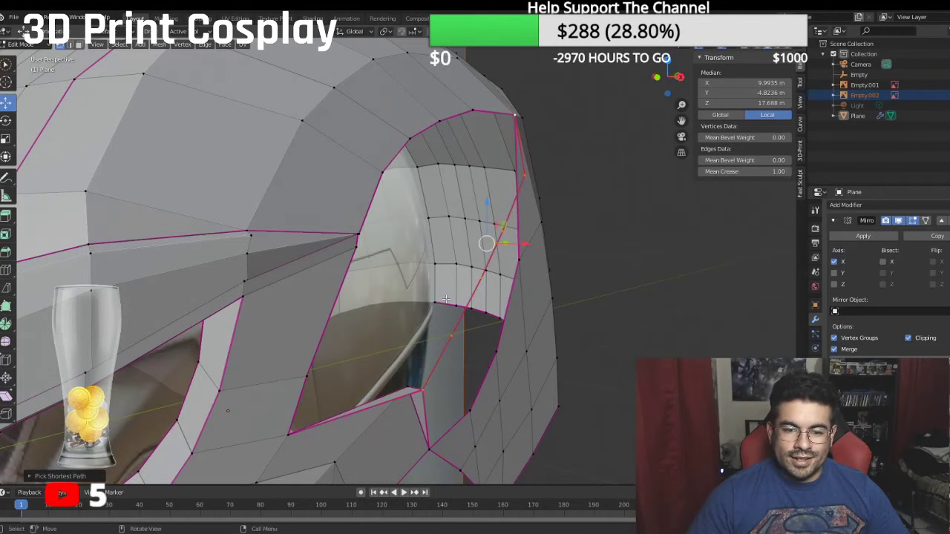
Step: Push three diagonal-line vertices outward along X, from upper to lower: X 10.466 m, X 10.555 m and X 10.542 m
middle_drag(446, 299, 496, 304)
click(562, 239)
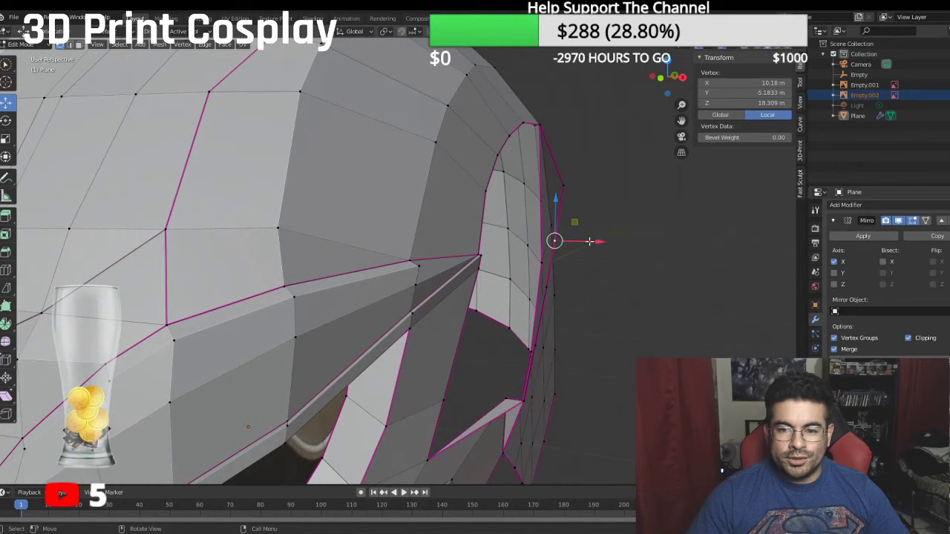
drag(590, 242, 601, 242)
click(551, 284)
drag(590, 289, 603, 290)
click(541, 344)
drag(592, 346, 597, 348)
middle_drag(598, 349, 509, 351)
drag(623, 369, 634, 369)
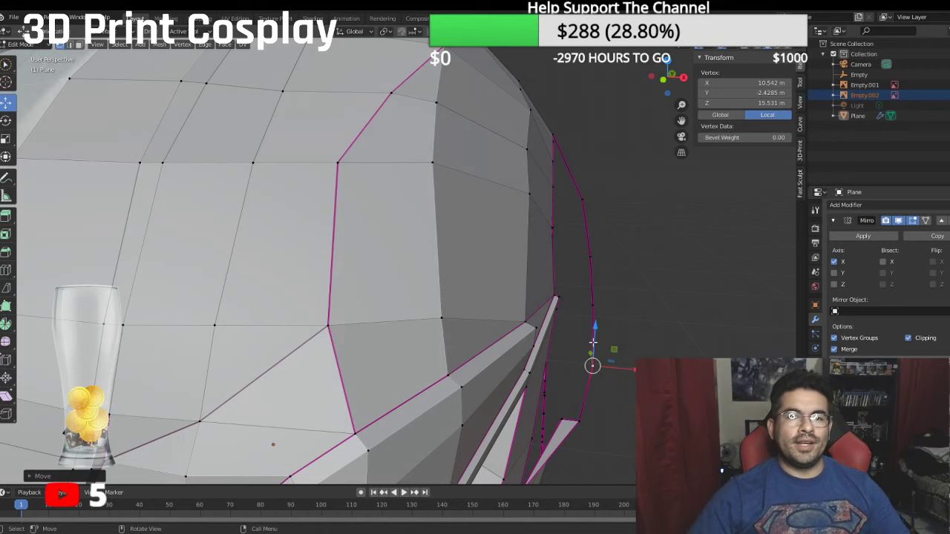
Step: Fill a four-sided face between the lowest segment of the diagonal line and the ear opening's bottom edge
middle_drag(591, 364, 513, 210)
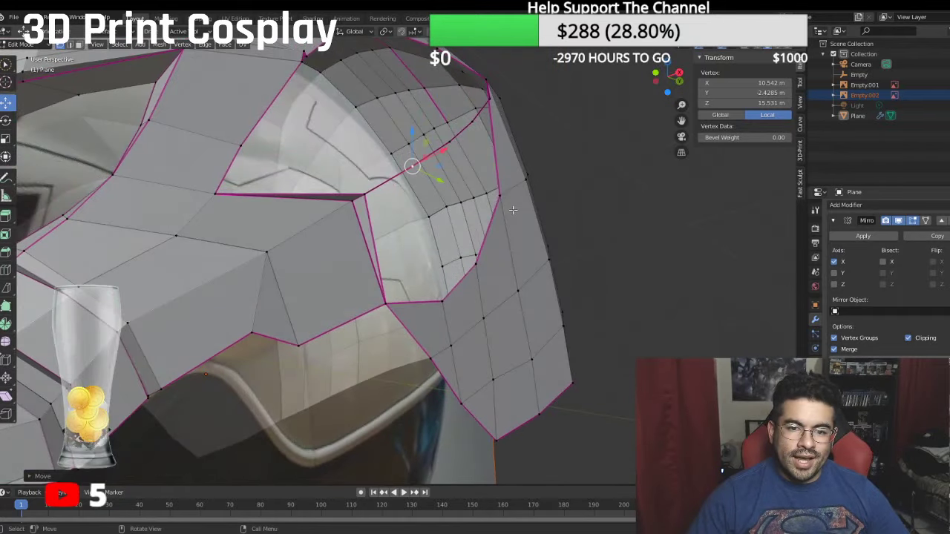
click(442, 298)
shift+click(413, 171)
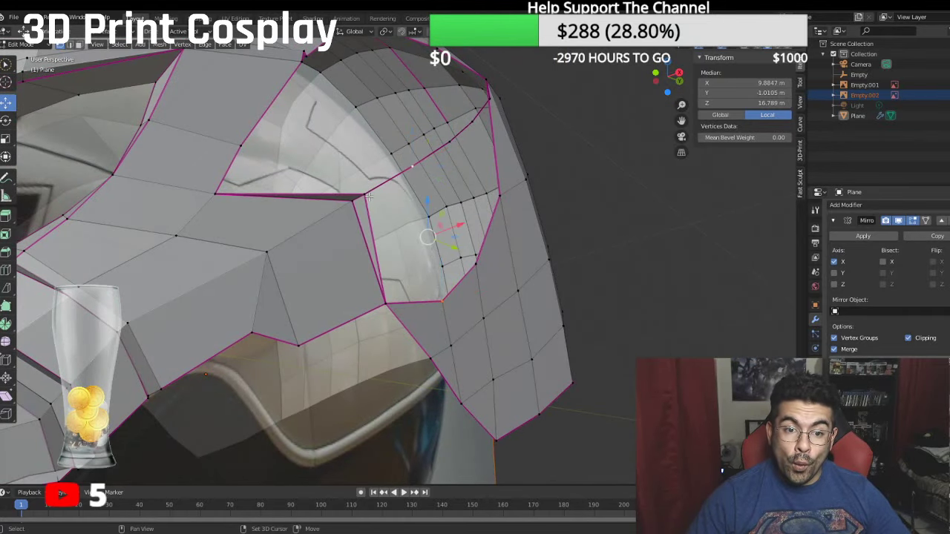
shift+click(368, 198)
shift+click(391, 307)
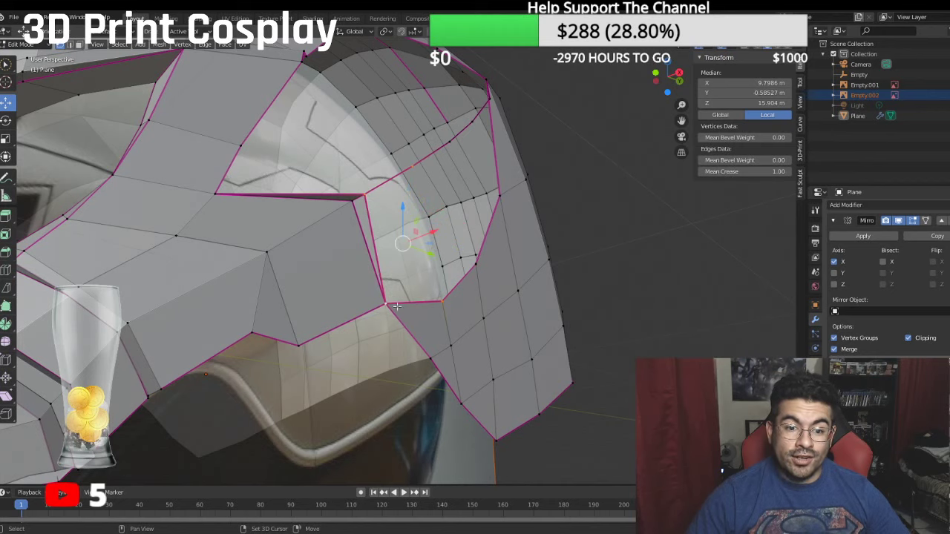
Step: Fill the second quad of the rear ear panel, between the diagonal line's second segment and the opening's lower rear edge
click(444, 300)
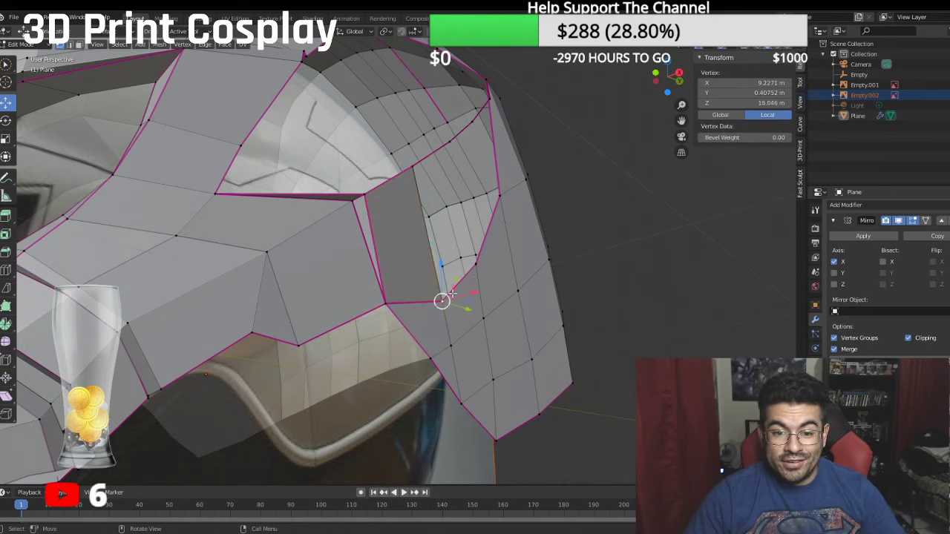
shift+click(476, 261)
shift+click(451, 141)
shift+click(413, 169)
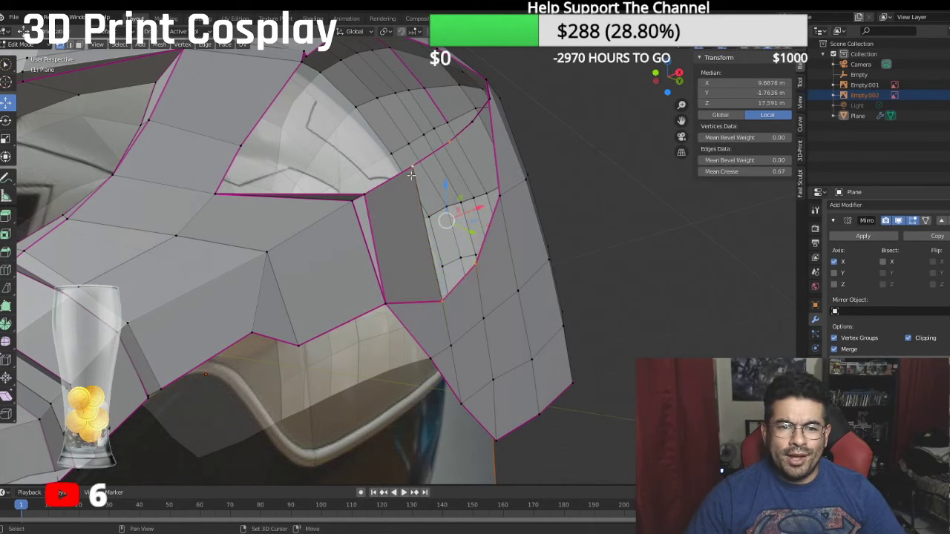
key(f)
Step: Fill the third quad of the rear ear panel, reaching the middle vertex of the opening's rear edge
middle_drag(407, 212, 357, 216)
click(291, 217)
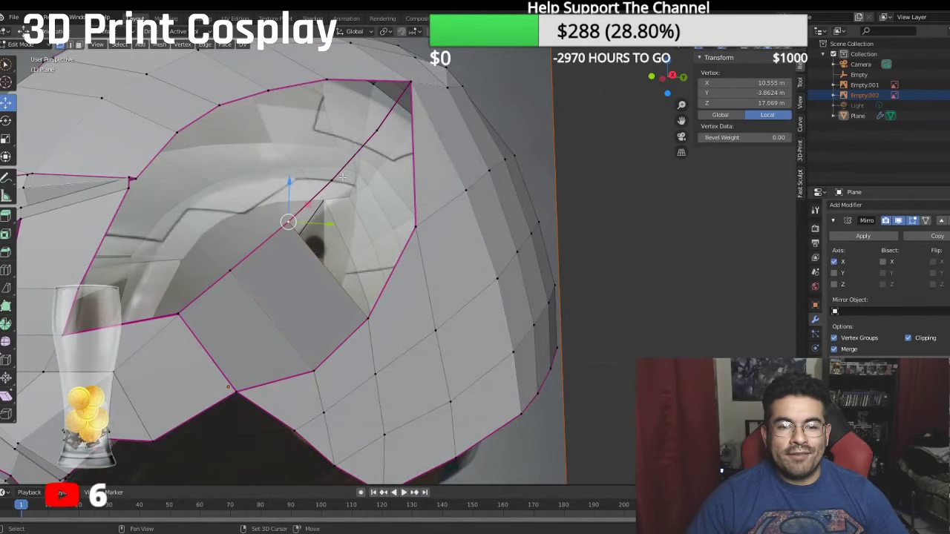
shift+click(411, 221)
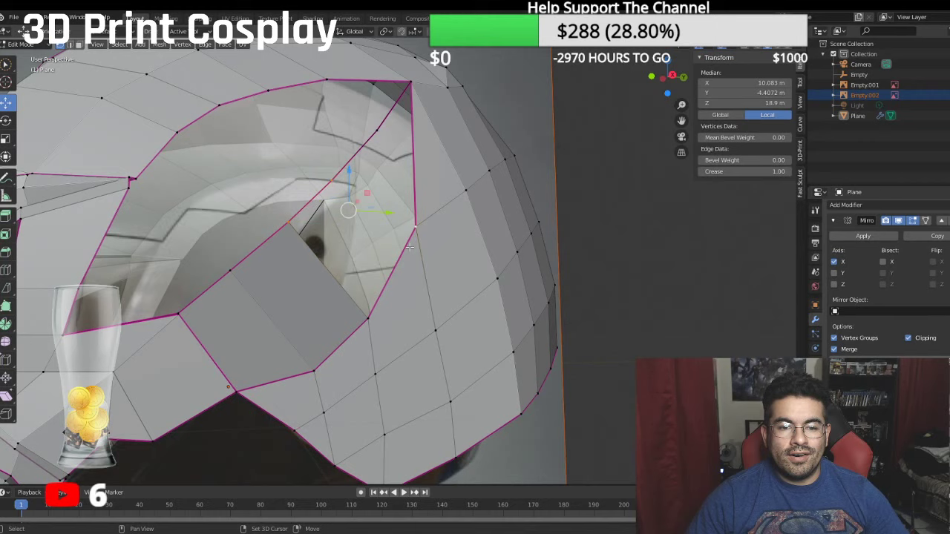
shift+click(371, 306)
key(f)
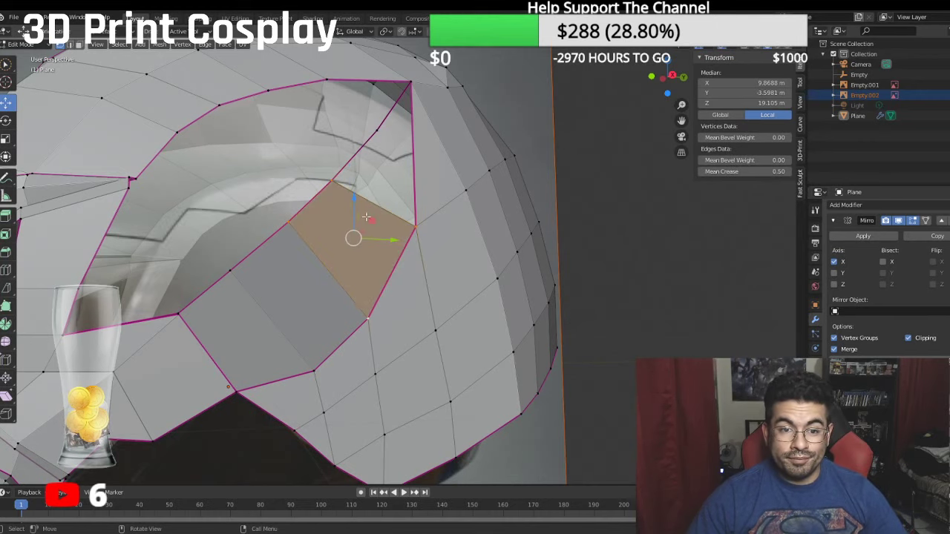
Step: Close the rear ear panel's upper end with two faces meeting at the middle vertex of the opening's rear edge
click(347, 159)
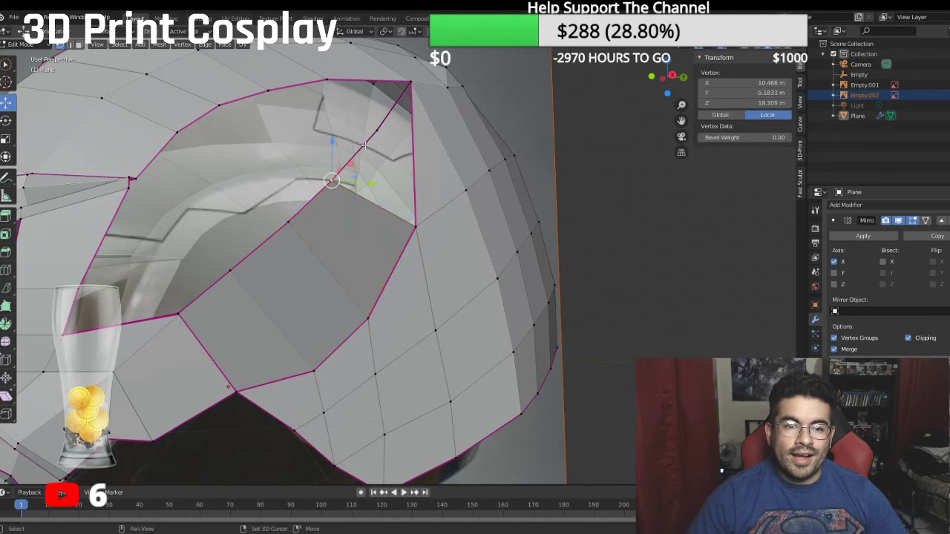
shift+click(413, 222)
key(f)
click(384, 122)
shift+click(414, 224)
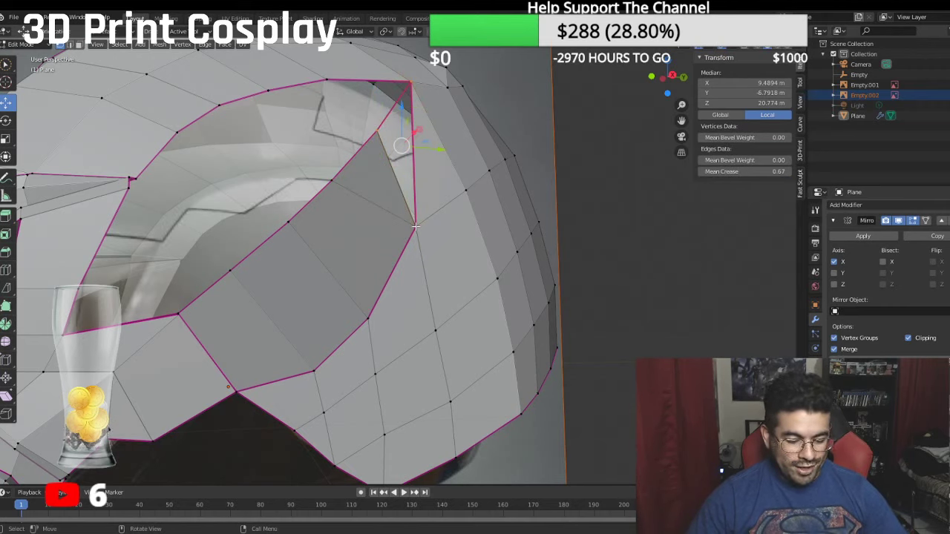
Step: Fill a triangle in front of the diagonal line, between its top segment and the opening's upper rear edge
middle_drag(414, 231, 391, 241)
click(372, 226)
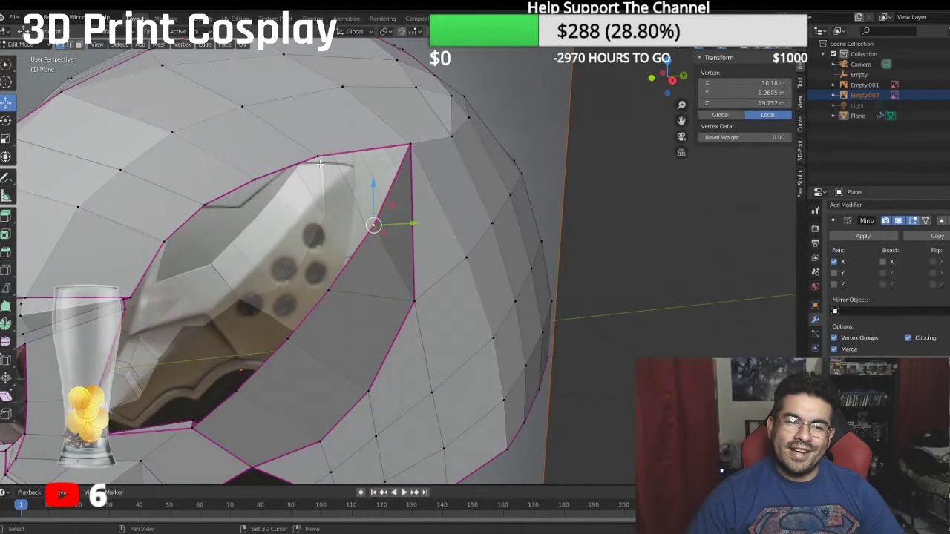
shift+click(319, 163)
shift+click(405, 138)
key(f)
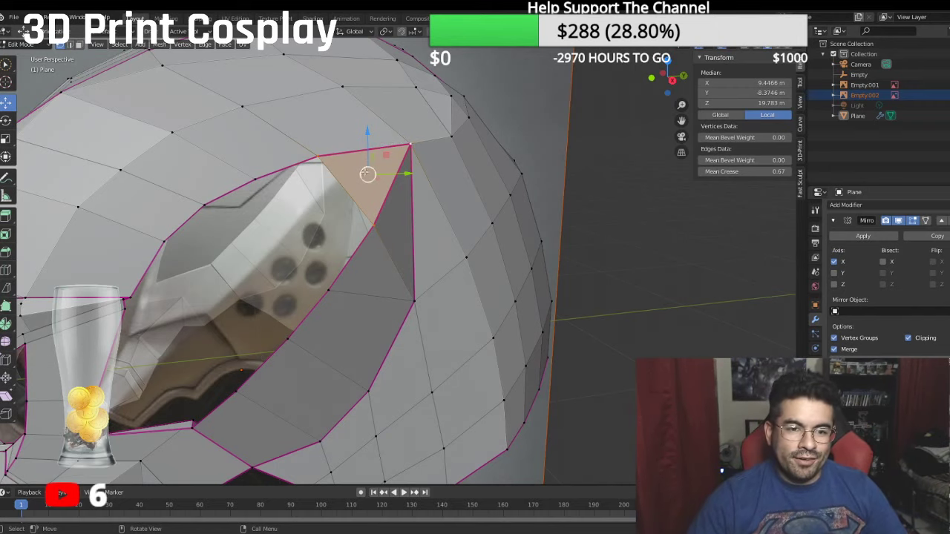
Step: Fill the quad below that triangle, joining the diagonal line's next segment to the opening's upper edge
click(374, 223)
click(329, 288)
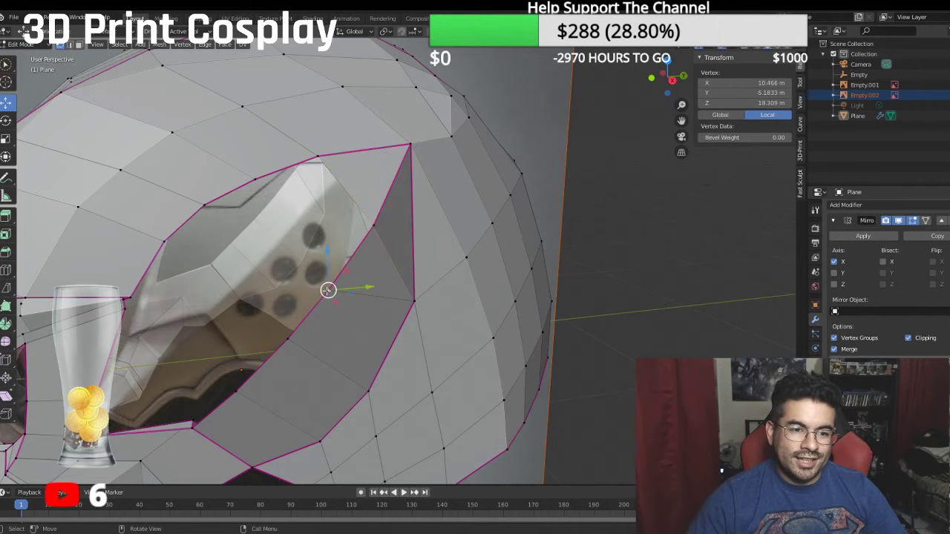
shift+click(255, 180)
shift+click(316, 157)
shift+click(374, 221)
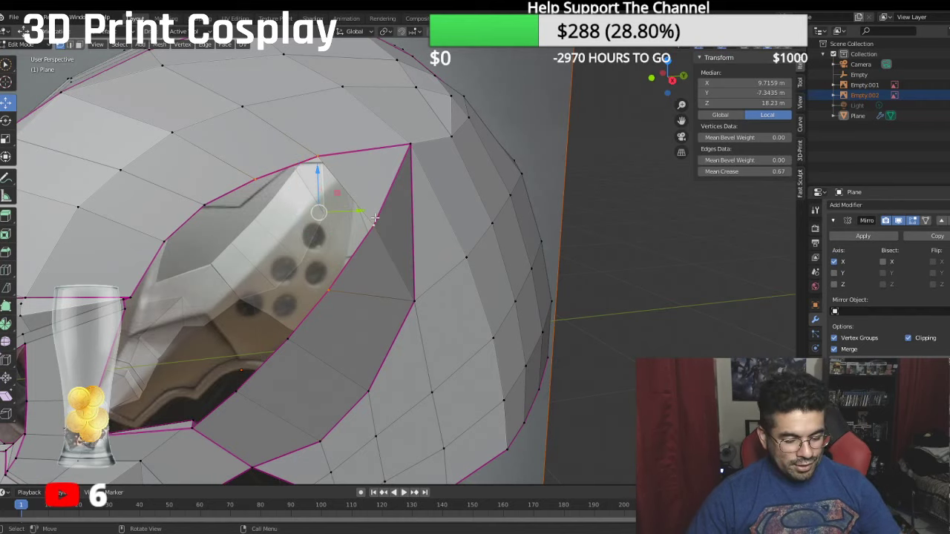
key(f)
Step: Fill another quad of the front ear panel, spanning the next segments of the diagonal line and the opening's upper edge
click(331, 288)
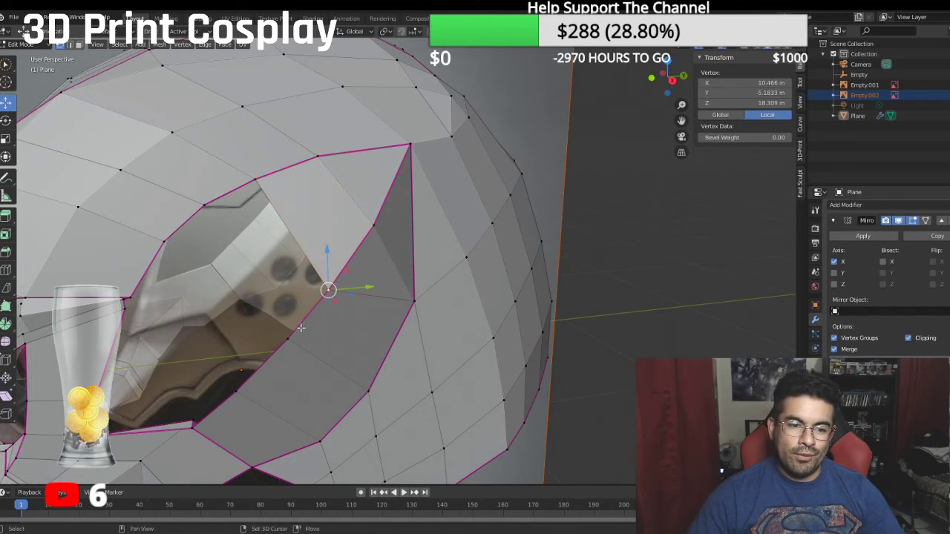
shift+click(290, 334)
shift+click(211, 203)
shift+click(254, 179)
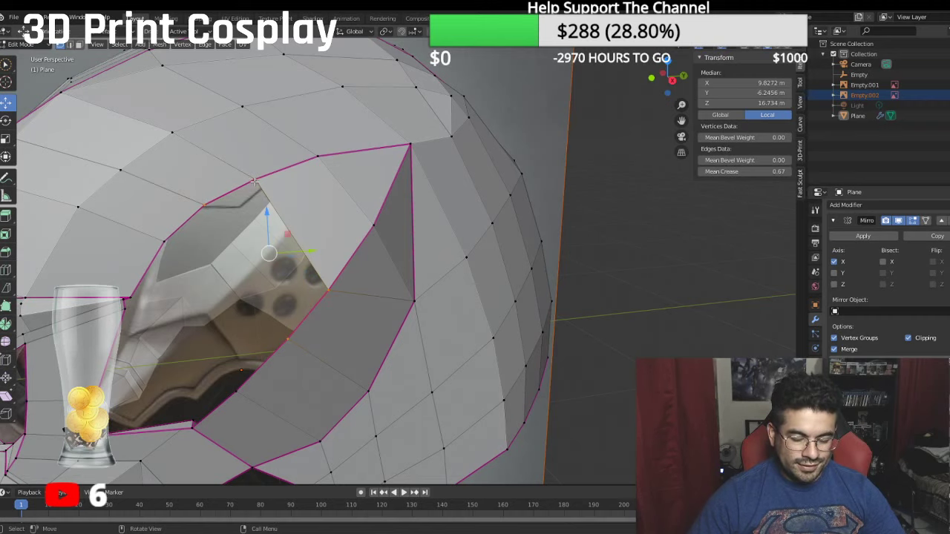
key(f)
Step: Fill a triangle from the diagonal line's second-lowest free vertex to the next segment of the opening's upper front edge
middle_drag(255, 256, 212, 225)
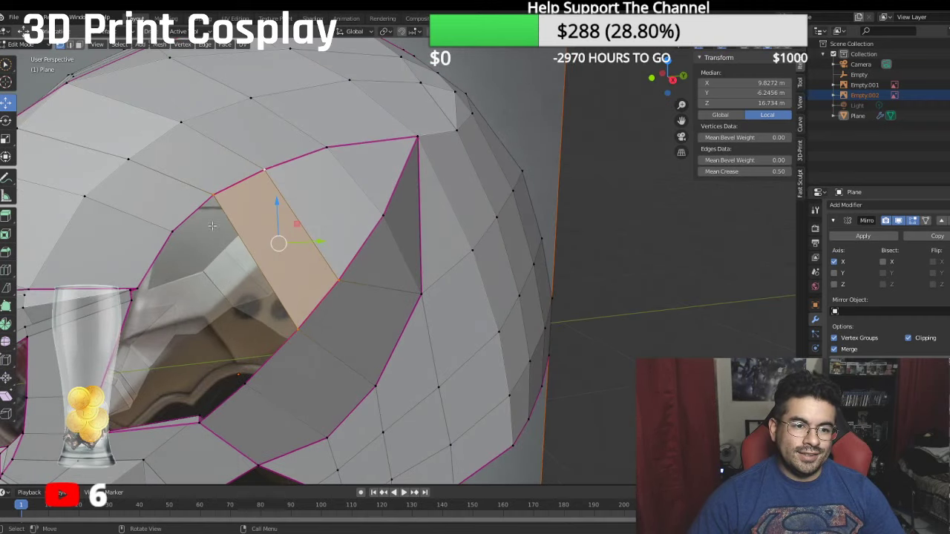
click(172, 233)
shift+click(295, 328)
shift+click(226, 195)
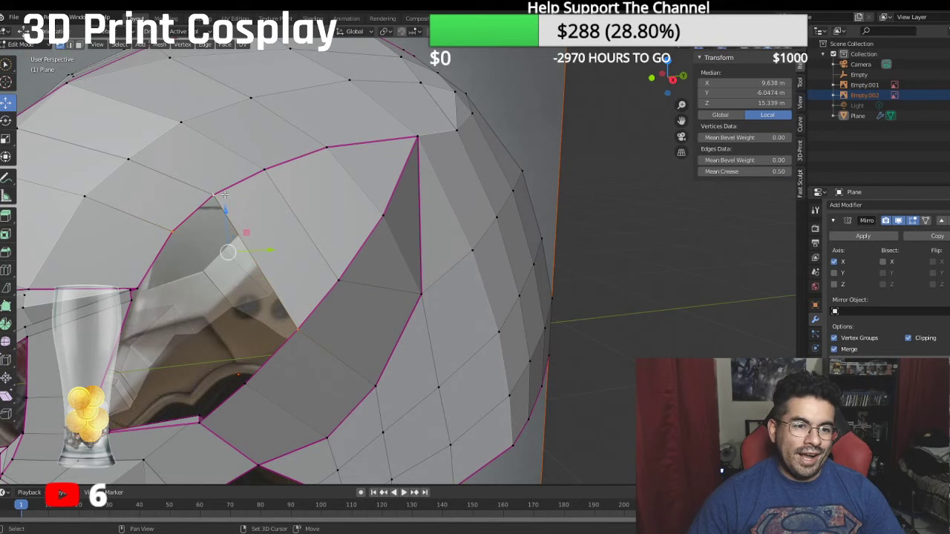
key(f)
Step: Merge the clustered vertices at the ear opening's front corner into one at their center
middle_drag(165, 230, 166, 205)
scroll(270, 192, up, 3)
click(153, 220)
shift+click(153, 202)
shift+click(166, 198)
key(ctrl+v)
mouse_move(141, 237)
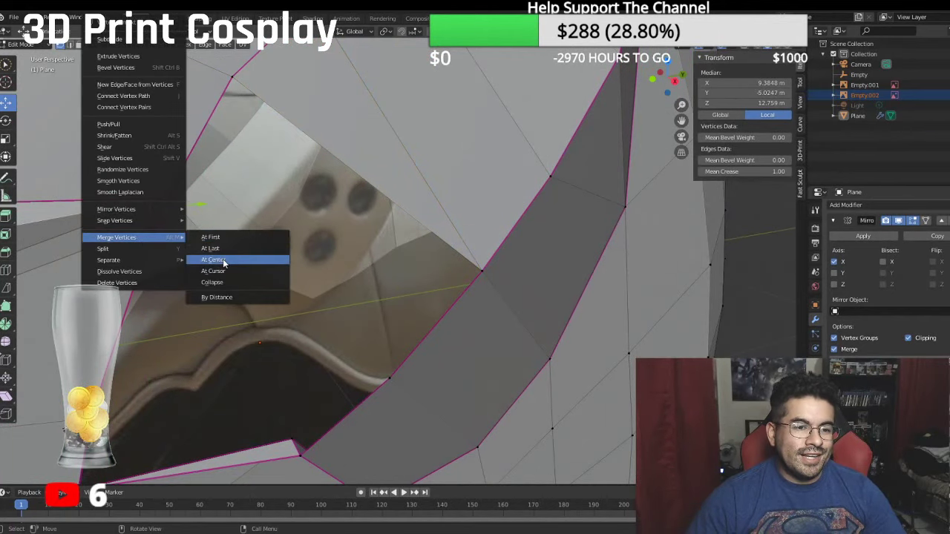
click(223, 259)
Step: Fill a quad of the front ear panel from the merged front corner across to the diagonal line's next lower segment
shift+click(388, 377)
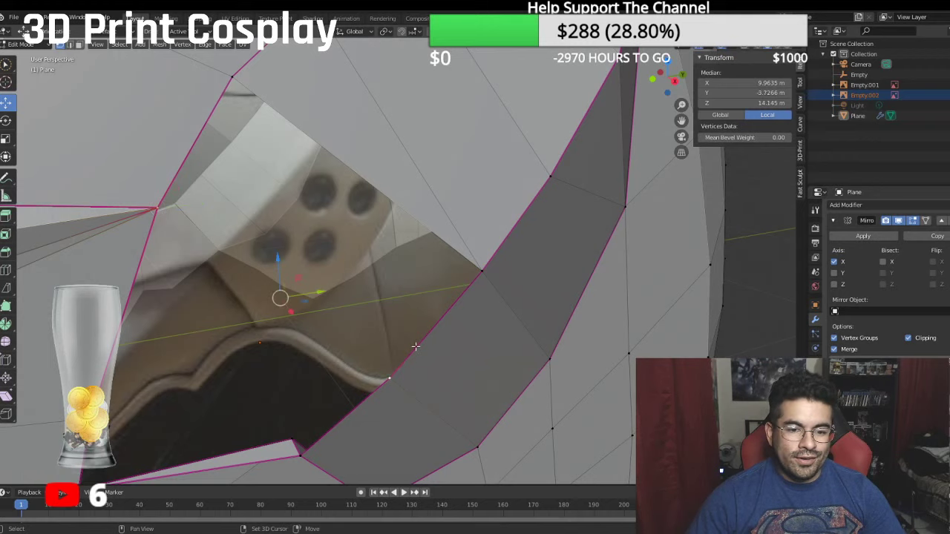
shift+click(488, 271)
shift+click(232, 73)
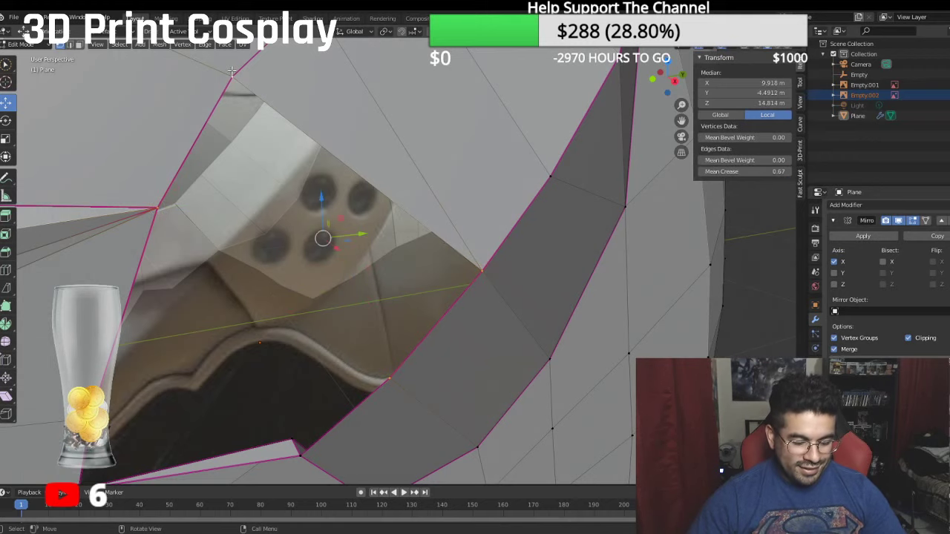
scroll(155, 84, down, 2)
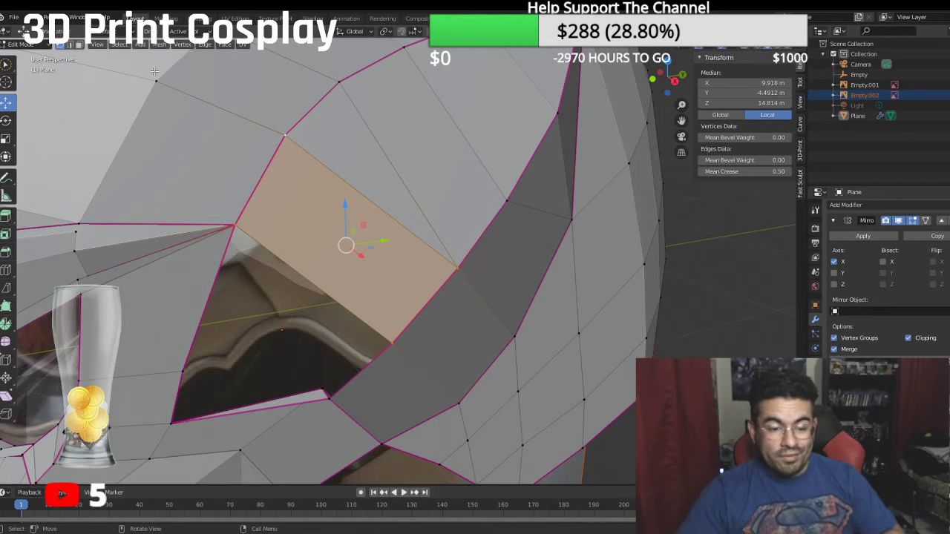
Step: Fill the quad below it, joining the opening's front edge to the diagonal line's lowest segment
middle_drag(222, 94, 221, 65)
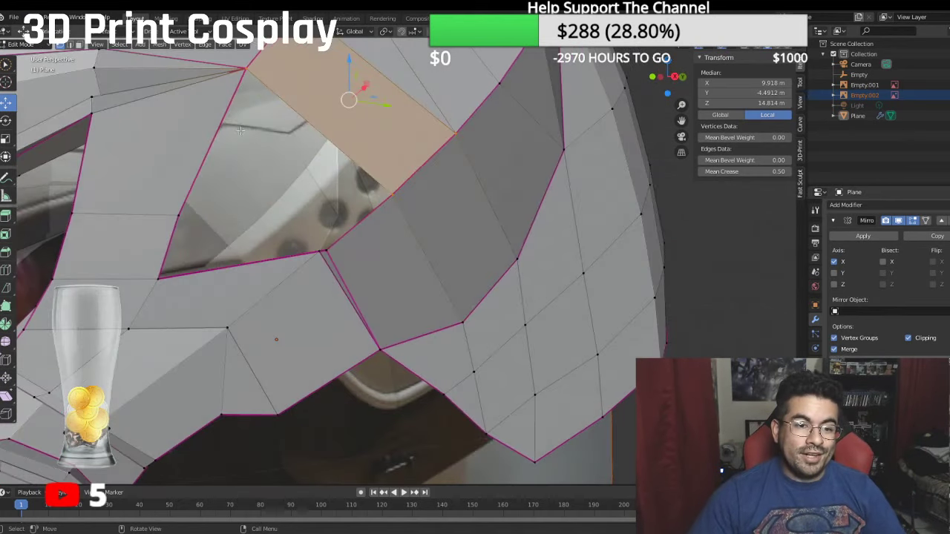
click(245, 70)
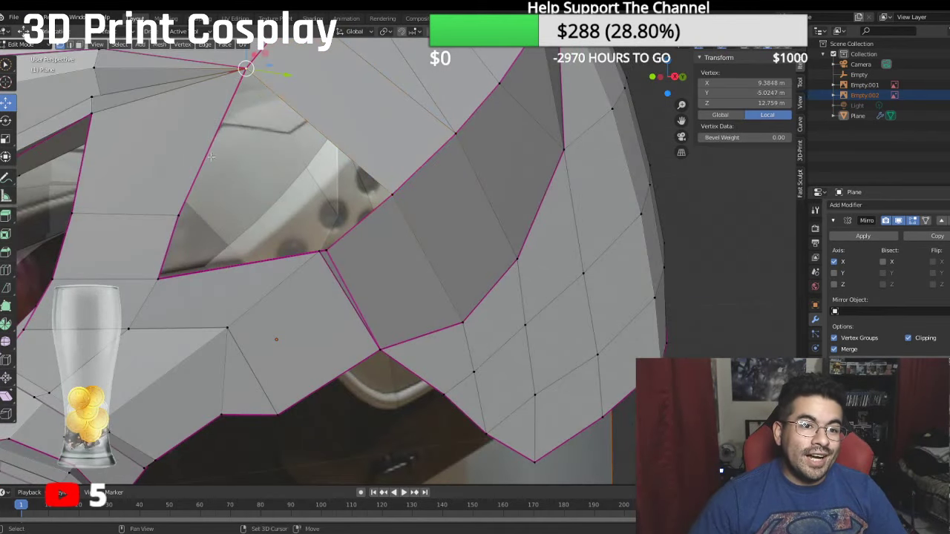
shift+click(180, 213)
shift+click(331, 250)
middle_drag(331, 250, 412, 141)
shift+click(414, 140)
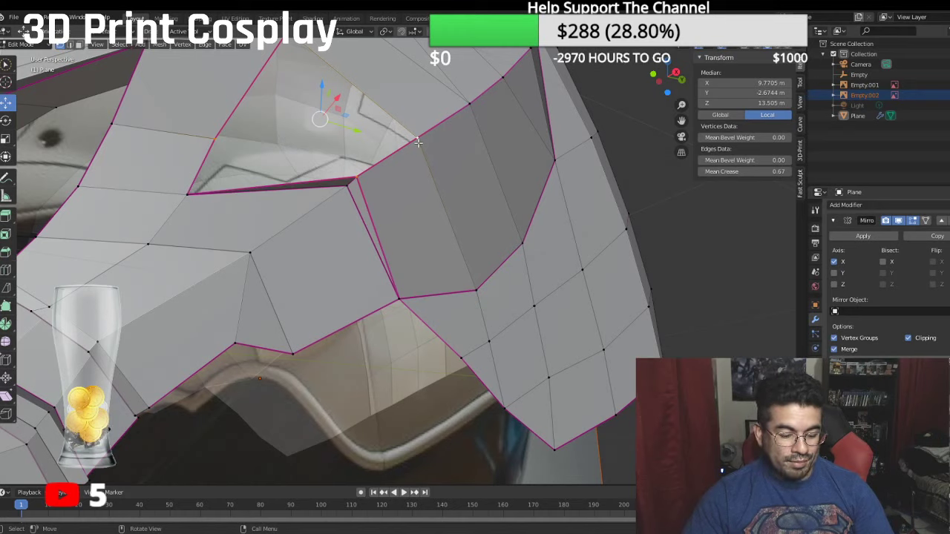
shift+click(418, 142)
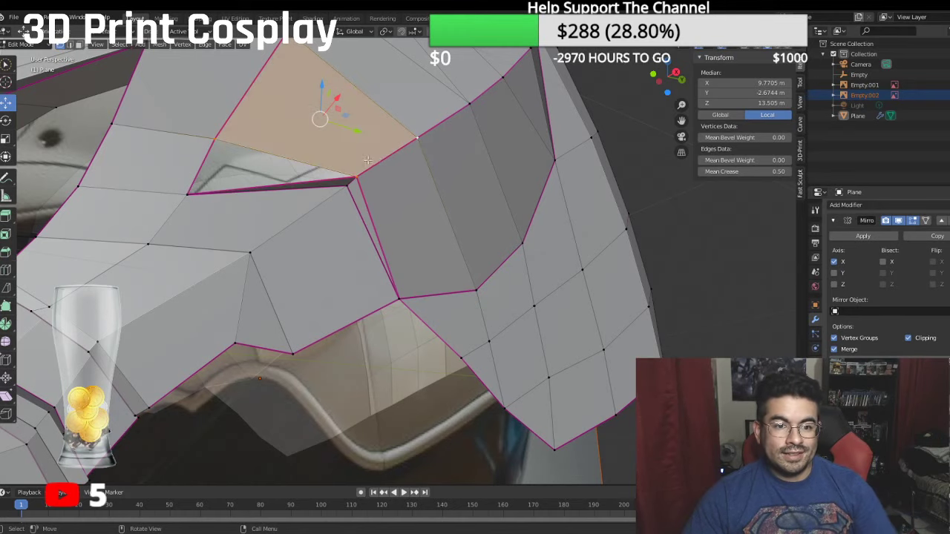
Step: Close the rest of the ear opening with a triangle between the diagonal line's lowest vertex and the front edge's last segment
click(358, 177)
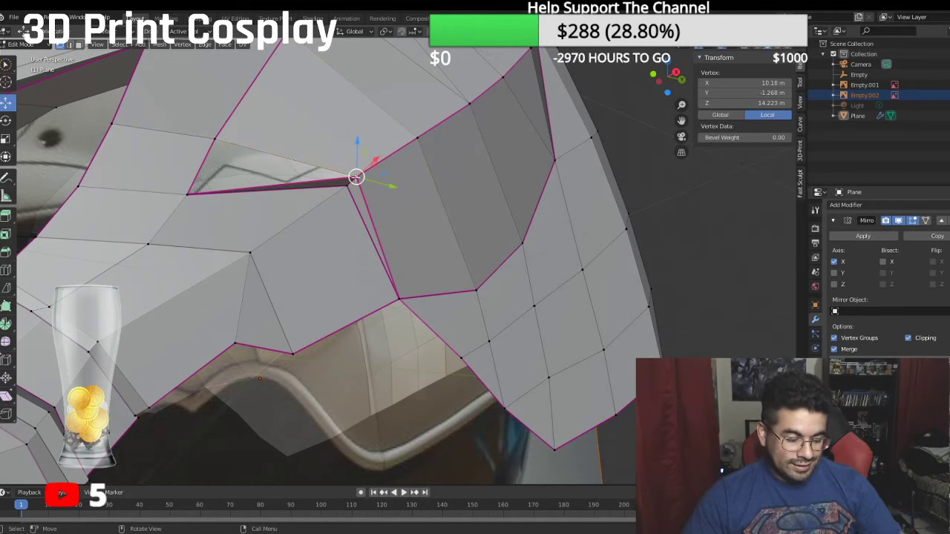
shift+click(188, 193)
shift+click(214, 139)
Step: Pull the four vertices along the ear panel's diagonal ridge outward on X, the lowest to 11.22 m and the uppermost to 10.846 m
scroll(300, 165, down, 5)
middle_drag(338, 173, 388, 279)
scroll(383, 204, up, 3)
mouse_move(397, 316)
middle_down()
mouse_move(342, 291)
mouse_move(389, 300)
middle_up()
click(329, 281)
key(g)
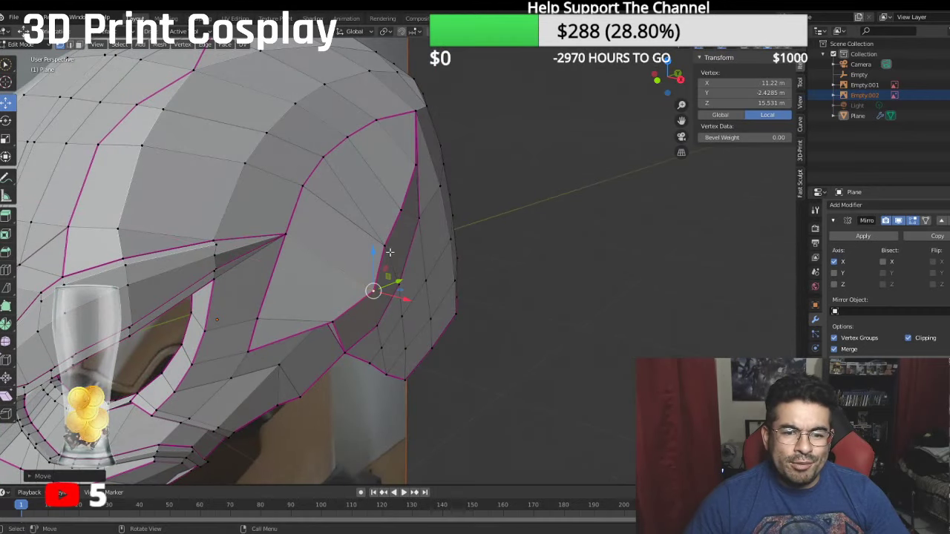
key(x)
drag(433, 255, 443, 257)
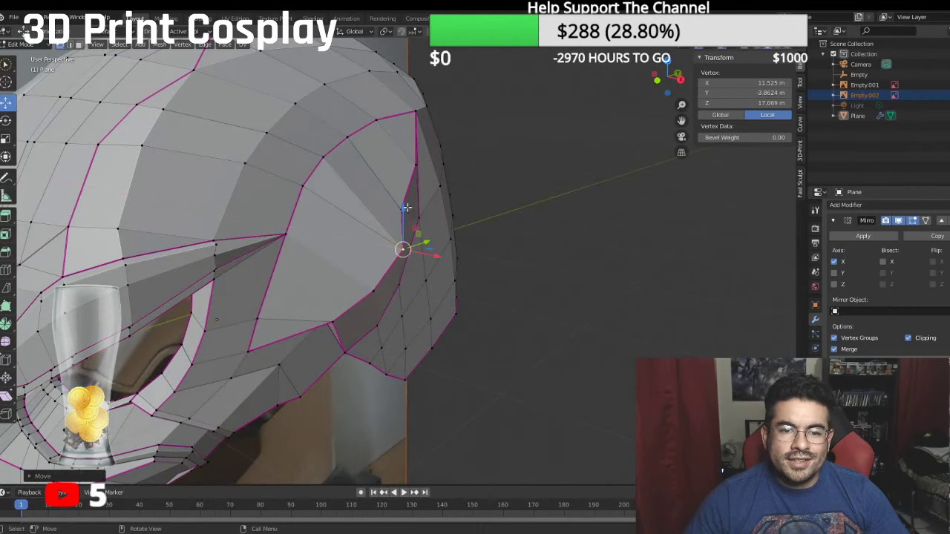
click(402, 210)
drag(440, 216, 456, 219)
click(418, 165)
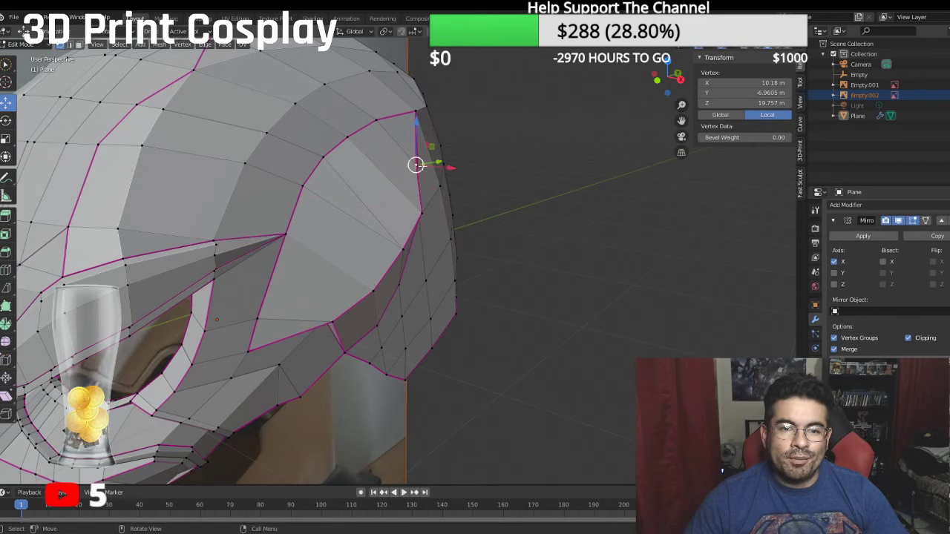
drag(444, 167, 454, 170)
Step: Examine the smoothed helmet in Object Mode from the side, then check the pinched surface at the ear panel's upper rear tip
middle_drag(454, 172, 396, 136)
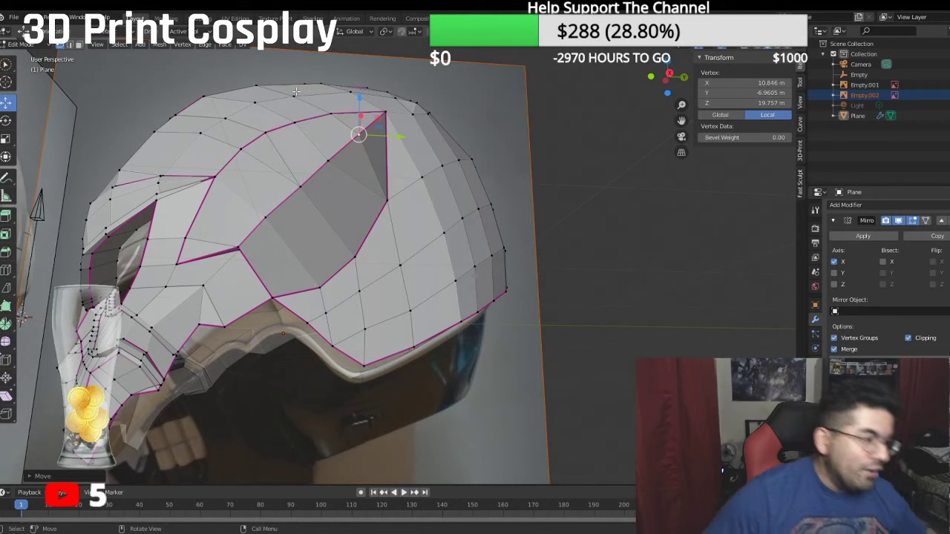
middle_drag(254, 154, 335, 144)
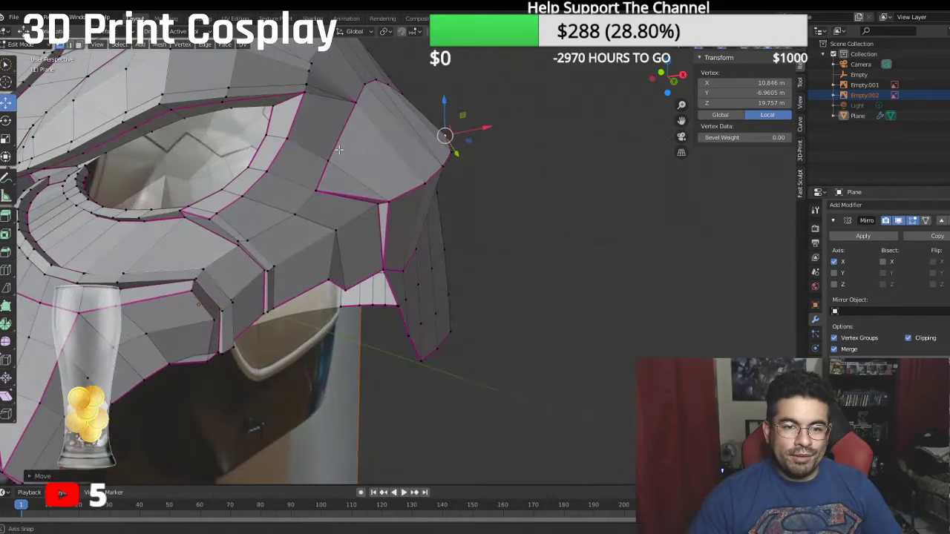
click(22, 44)
click(32, 57)
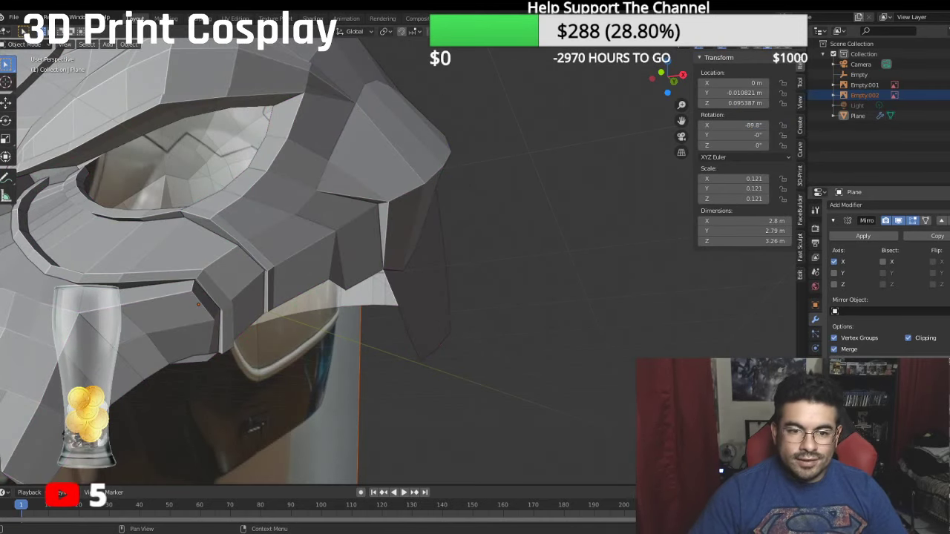
middle_drag(593, 282, 376, 385)
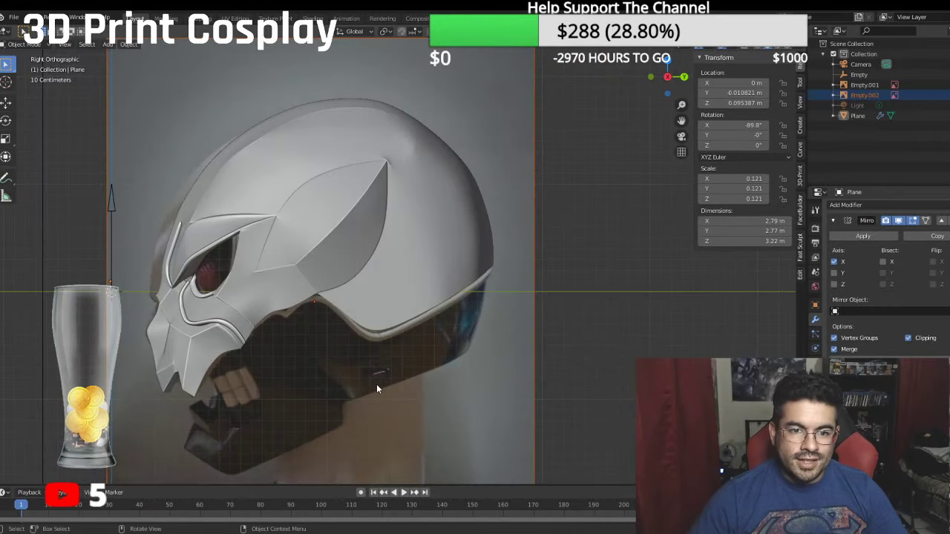
scroll(376, 385, up, 3)
shift+middle_drag(370, 207, 364, 337)
scroll(341, 301, up, 3)
middle_drag(337, 291, 325, 175)
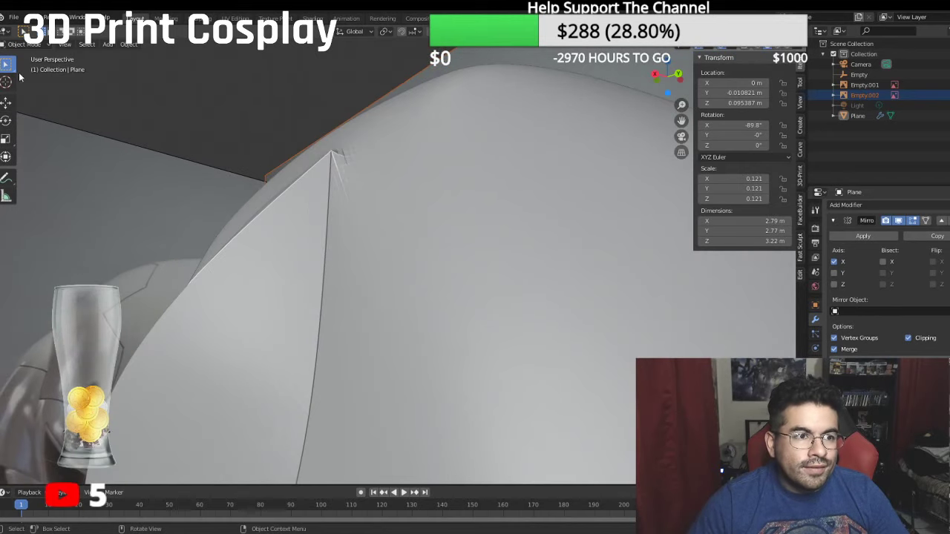
Step: In Edit Mode, move the ear panel's upper rear tip vertex slightly down and forward to reduce the surface pinching
click(24, 44)
click(23, 67)
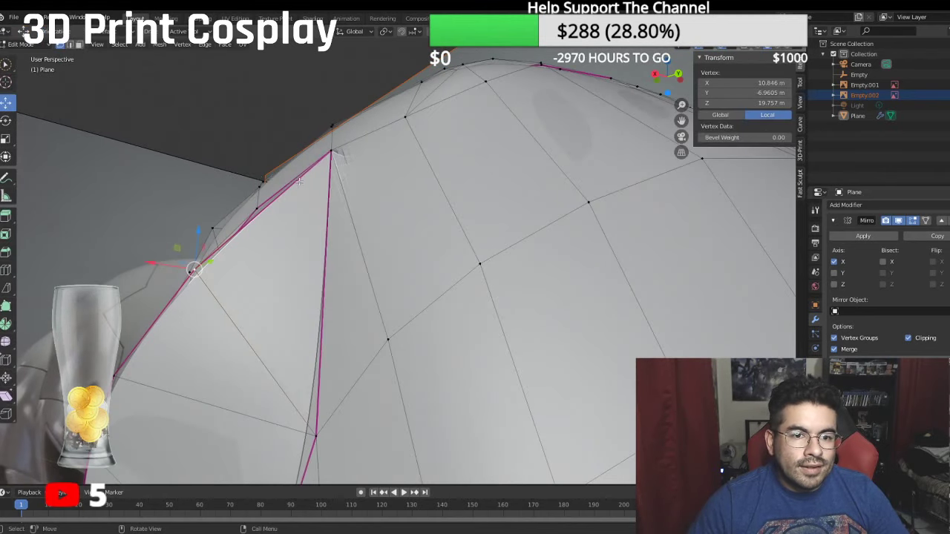
click(331, 154)
key(g)
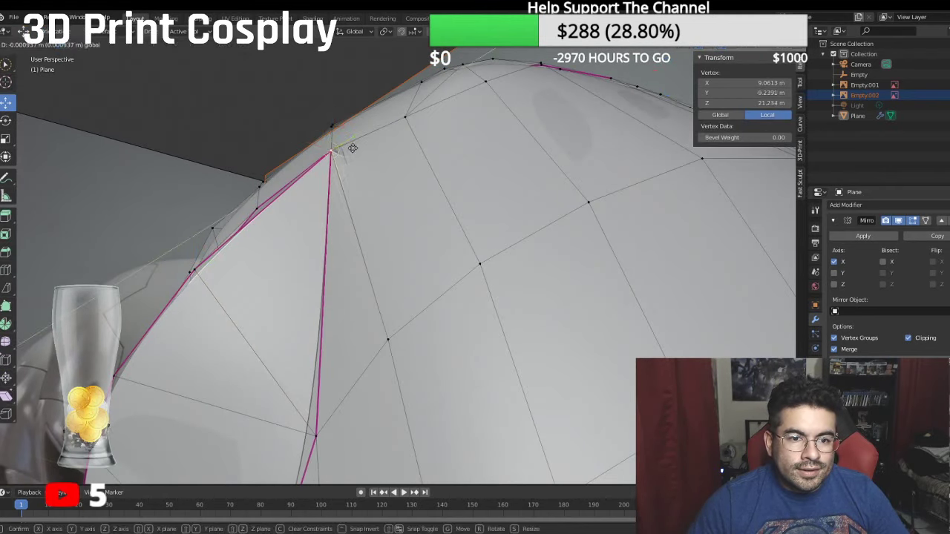
click(319, 155)
key(g)
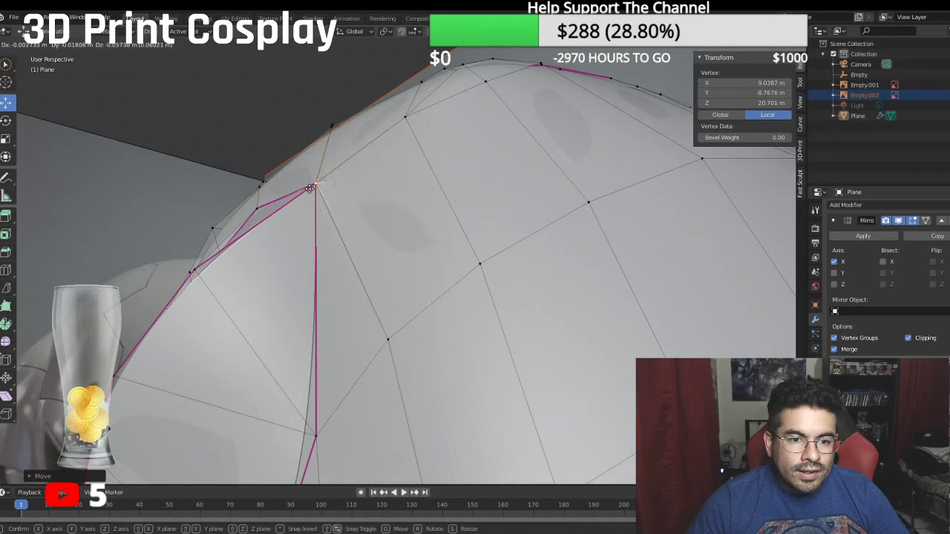
click(311, 196)
middle_drag(319, 198, 400, 226)
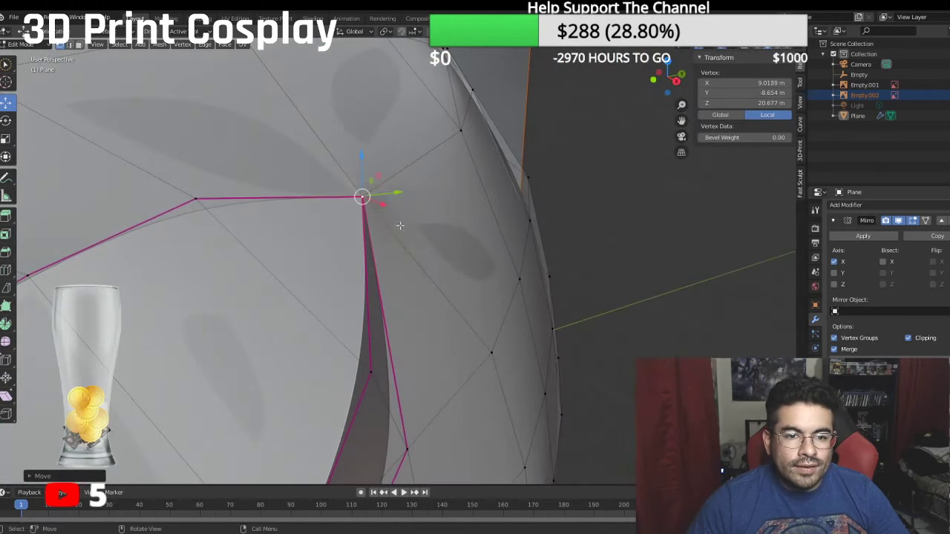
drag(367, 199, 367, 203)
middle_drag(366, 202, 333, 166)
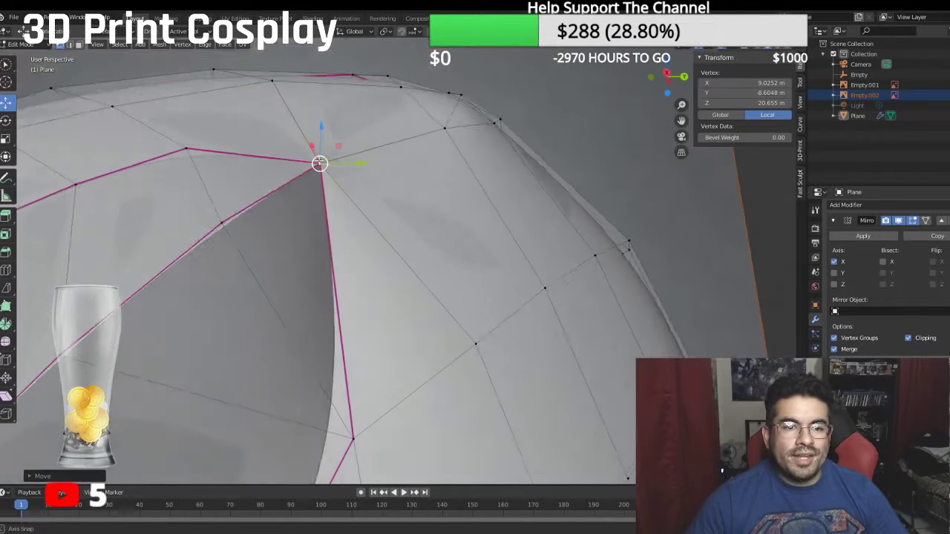
Step: Shift the ear panel's tip vertex in the right side view to about Y -8.72 m and Z 20.519 m
scroll(333, 165, down, 5)
key(KP_3)
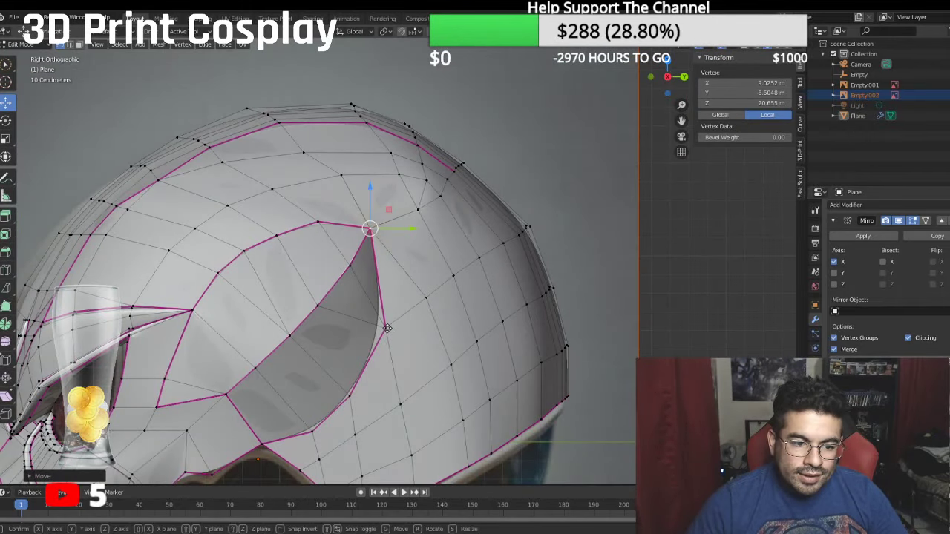
key(g)
click(364, 333)
Step: Inspect the filled ear panel's bulge and the helmet's overall shape against both reference images from several angles
middle_drag(363, 333, 300, 298)
middle_drag(303, 261, 222, 342)
middle_drag(355, 264, 380, 273)
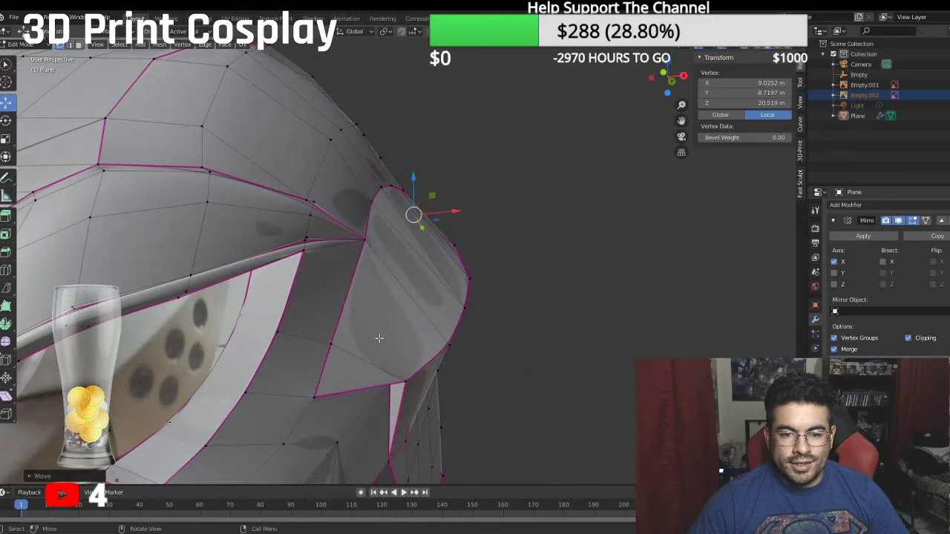
middle_drag(429, 246, 438, 215)
scroll(439, 215, down, 8)
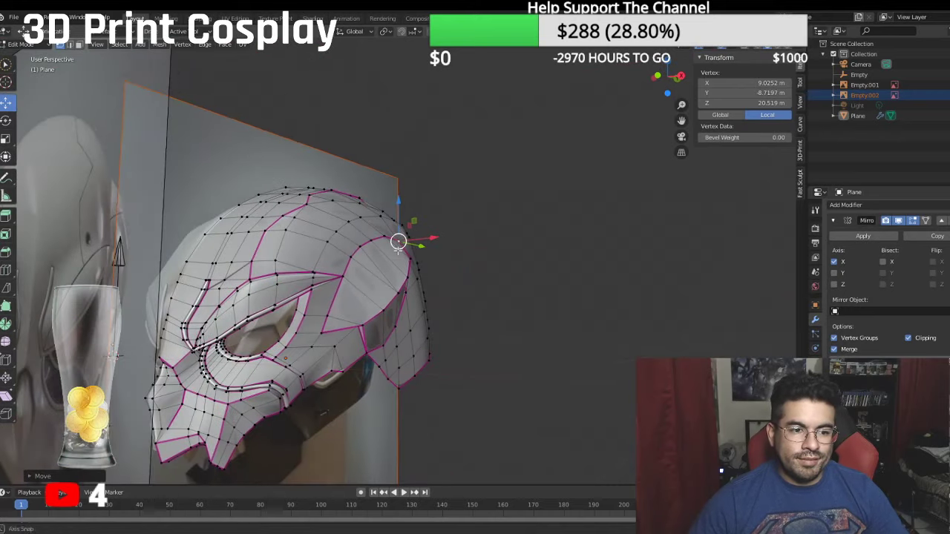
middle_drag(398, 250, 402, 250)
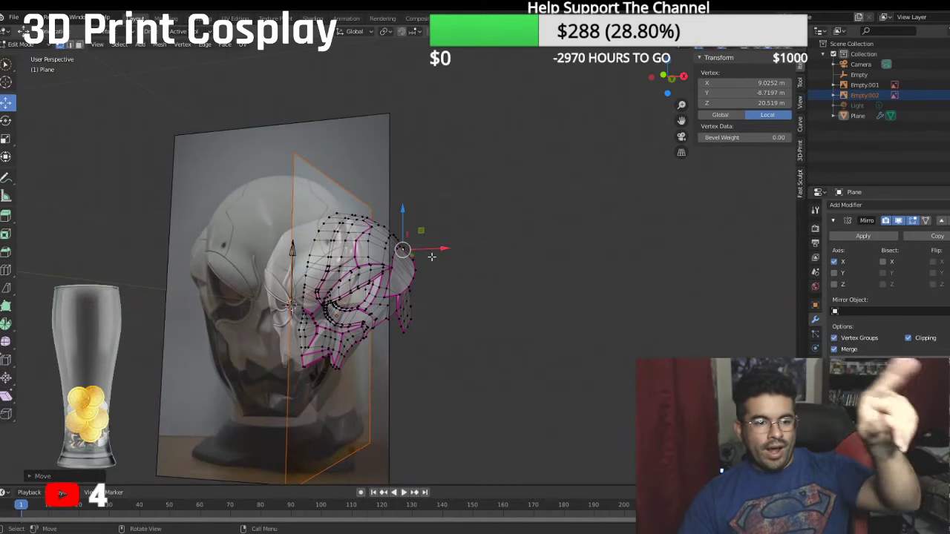
middle_drag(431, 257, 345, 207)
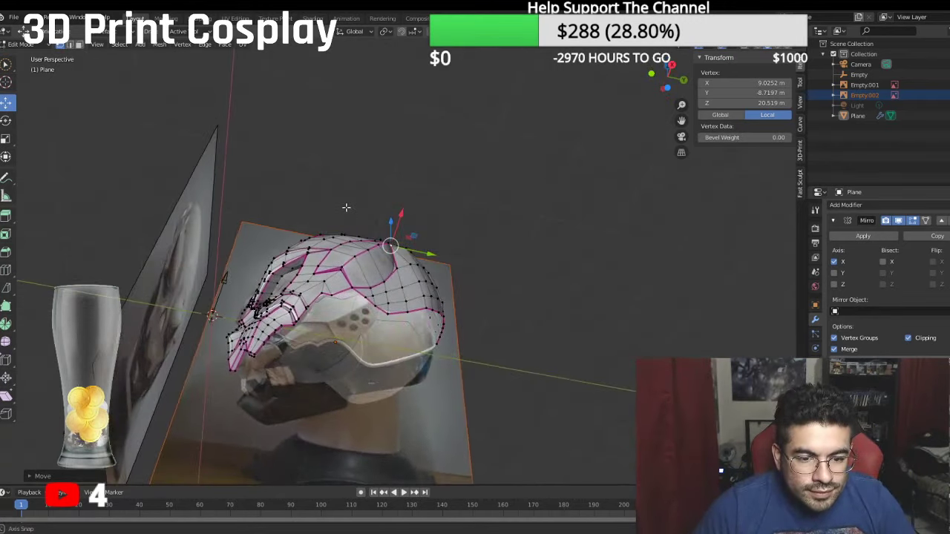
scroll(340, 248, up, 5)
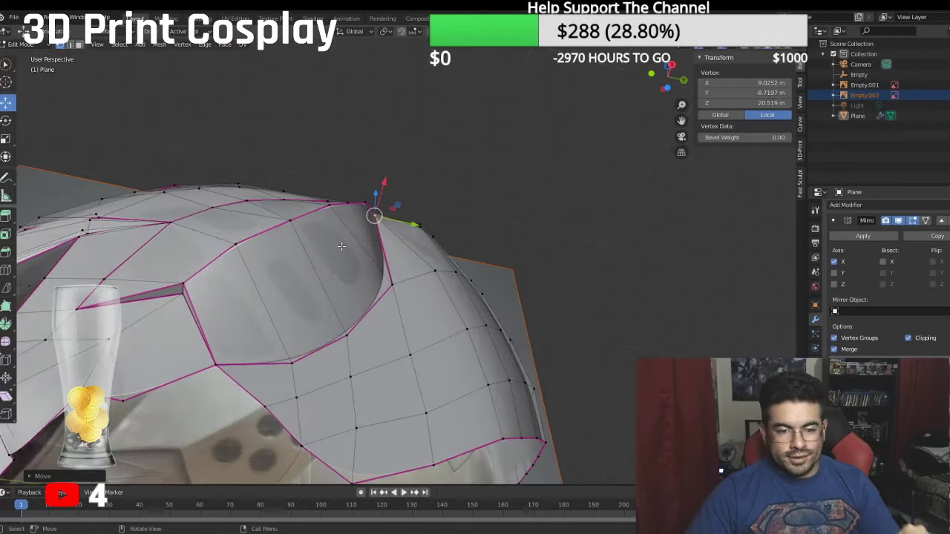
middle_drag(339, 254, 434, 221)
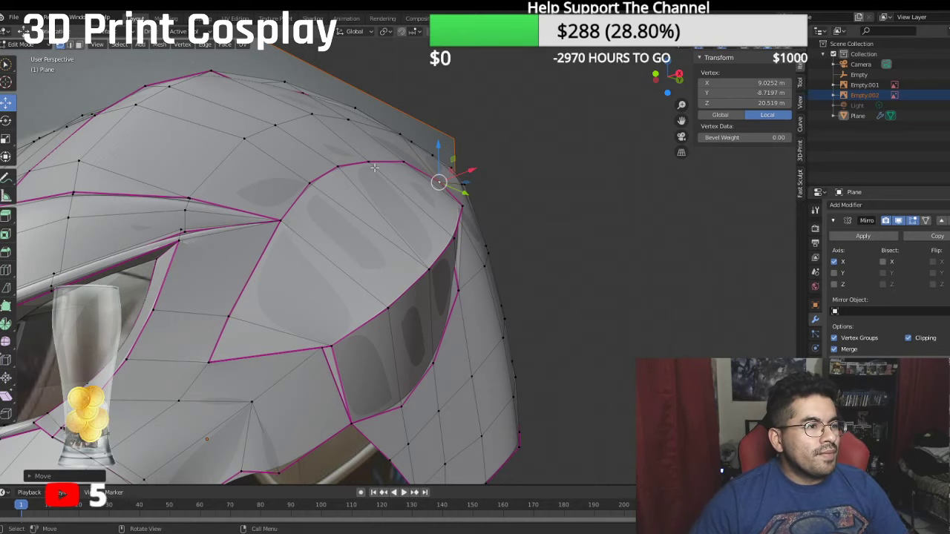
scroll(334, 242, up, 1)
middle_drag(288, 258, 270, 231)
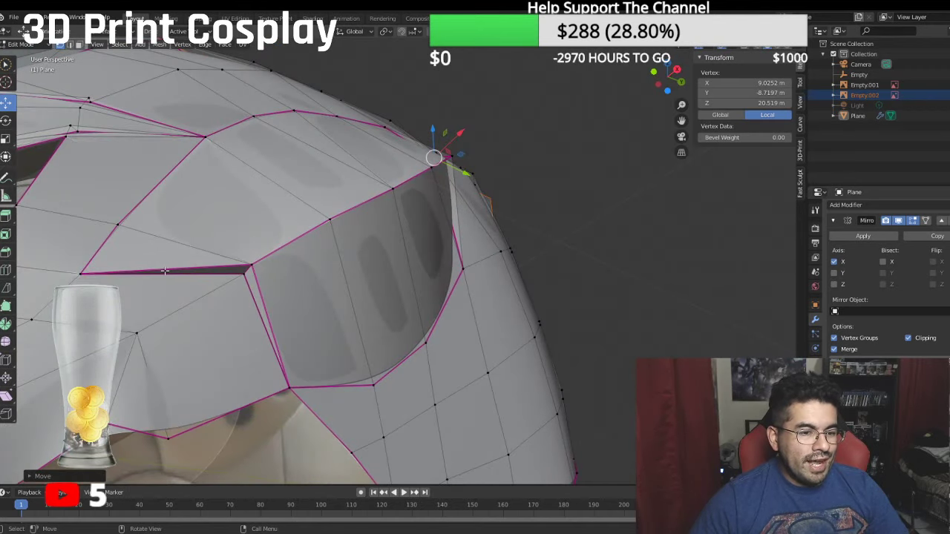
Step: Select all faces of the front ear panel, from the rear tip down to the lower front triangle, and return to vertex selection
key(alt+a)
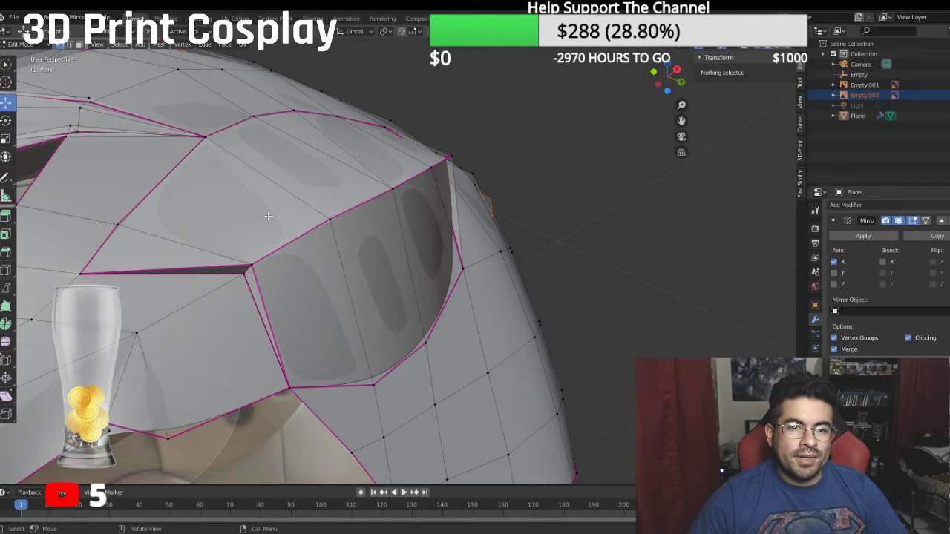
middle_drag(268, 216, 416, 161)
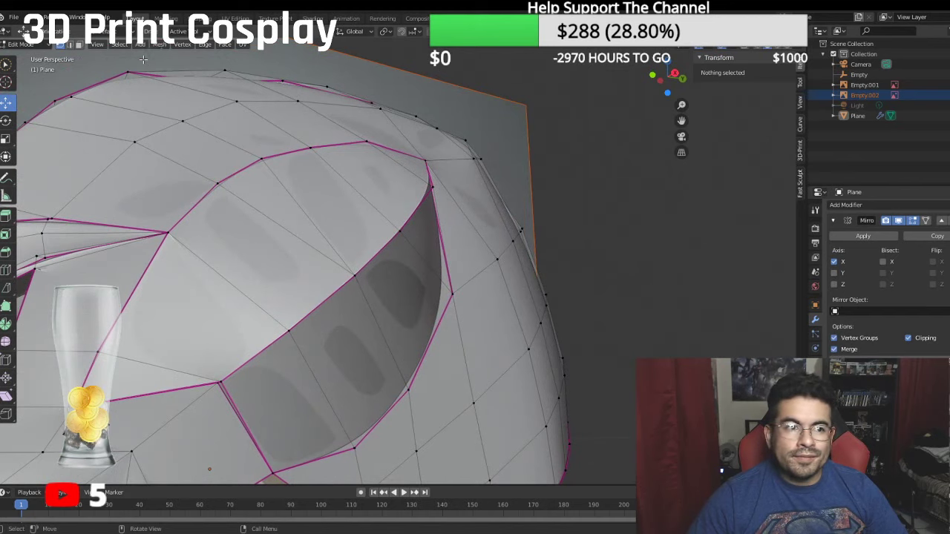
click(403, 160)
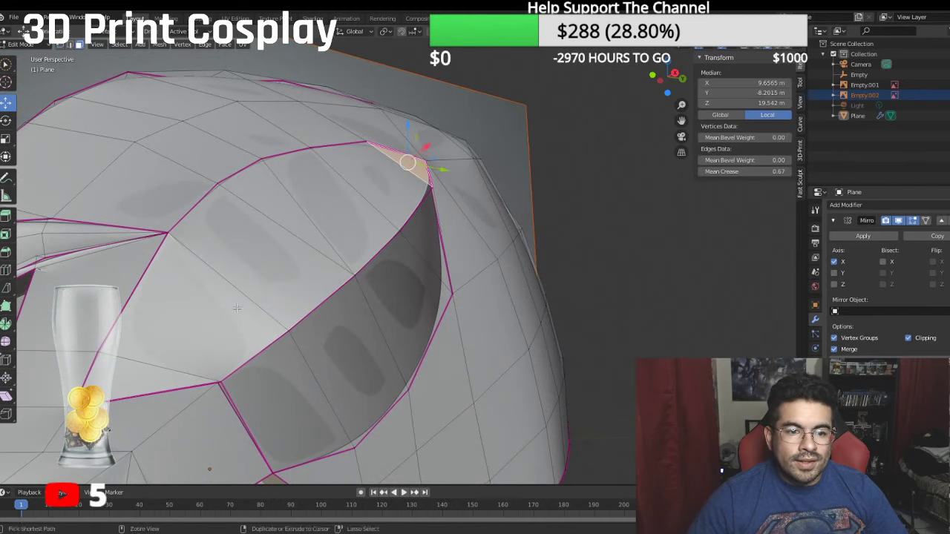
middle_drag(197, 343, 198, 326)
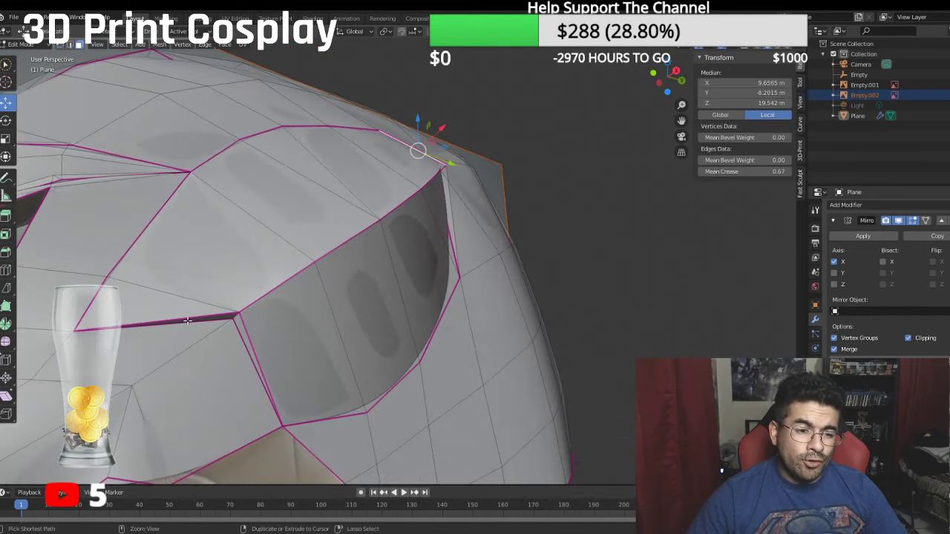
ctrl+shift+click(187, 320)
middle_drag(273, 224, 276, 212)
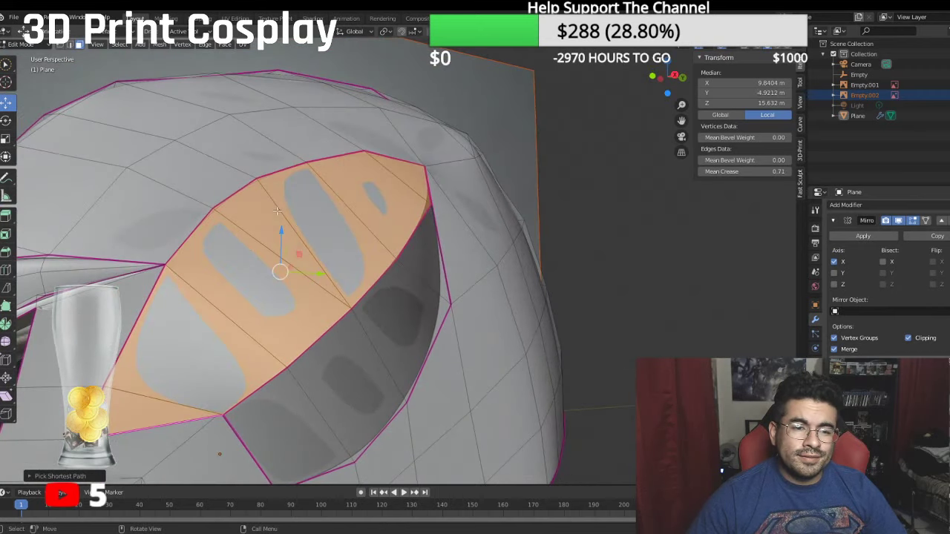
click(61, 46)
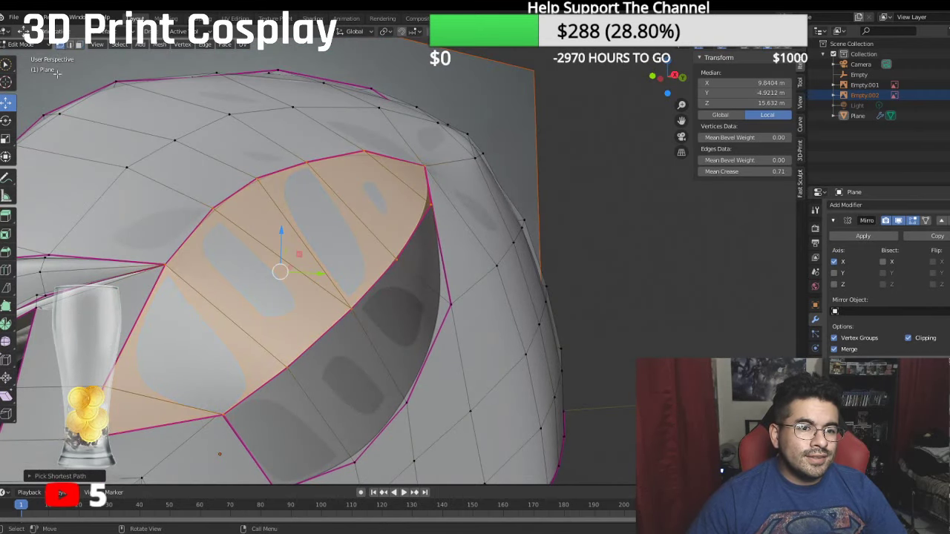
Step: Bisect the selected ear panel faces lengthwise, from near the upper rear tip down to the lower front corner
click(5, 288)
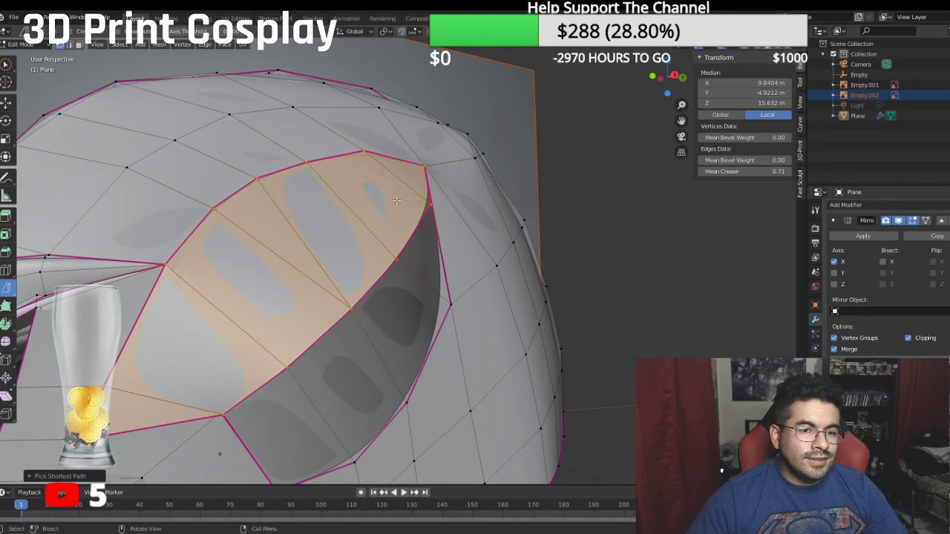
drag(423, 167, 317, 268)
middle_drag(284, 249, 328, 227)
middle_drag(553, 152, 513, 195)
drag(498, 241, 475, 224)
Step: Merge the upper end vertex of the new cut into the ear panel's rear tip vertex, using At Last
click(429, 177)
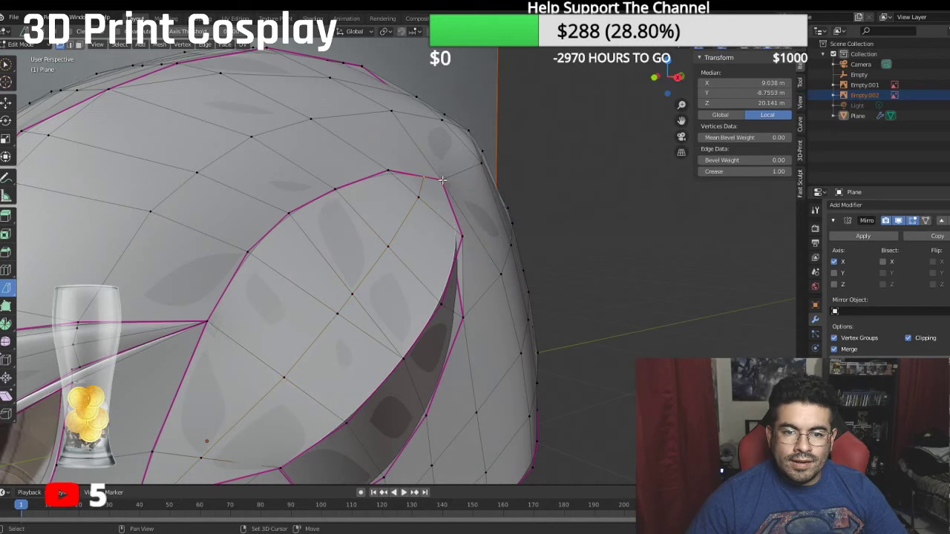
right_click(448, 182)
mouse_move(442, 237)
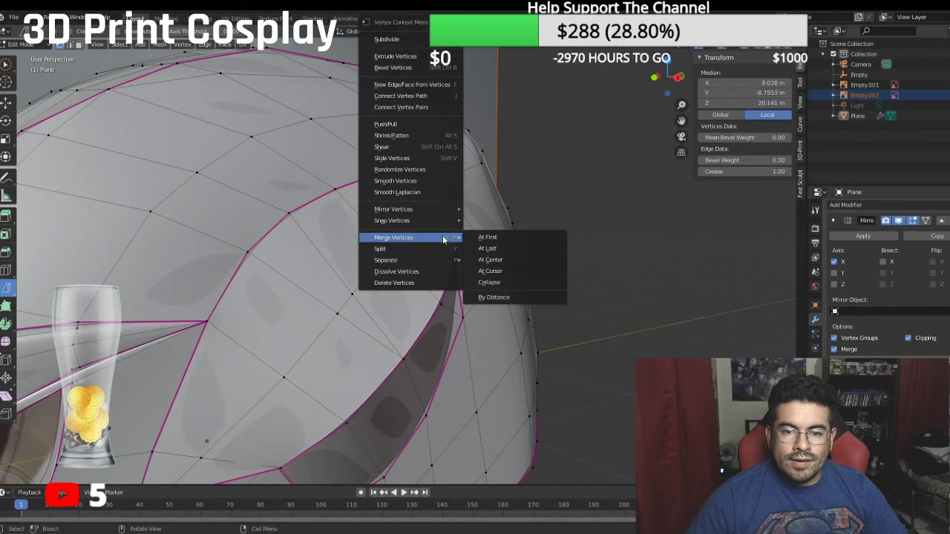
click(487, 249)
middle_drag(299, 263, 441, 186)
Step: Move the two uppermost vertices of the ear panel's new centre line outward along X
click(462, 199)
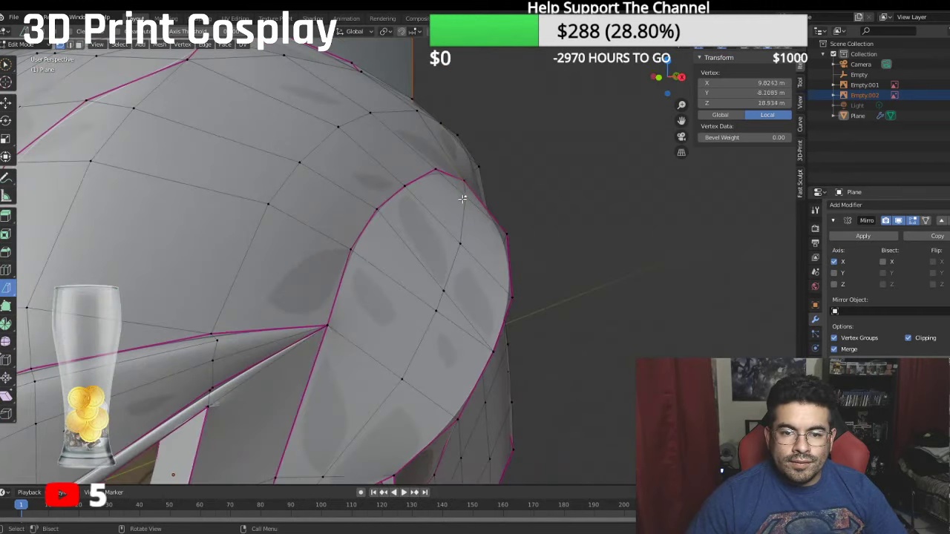
click(6, 102)
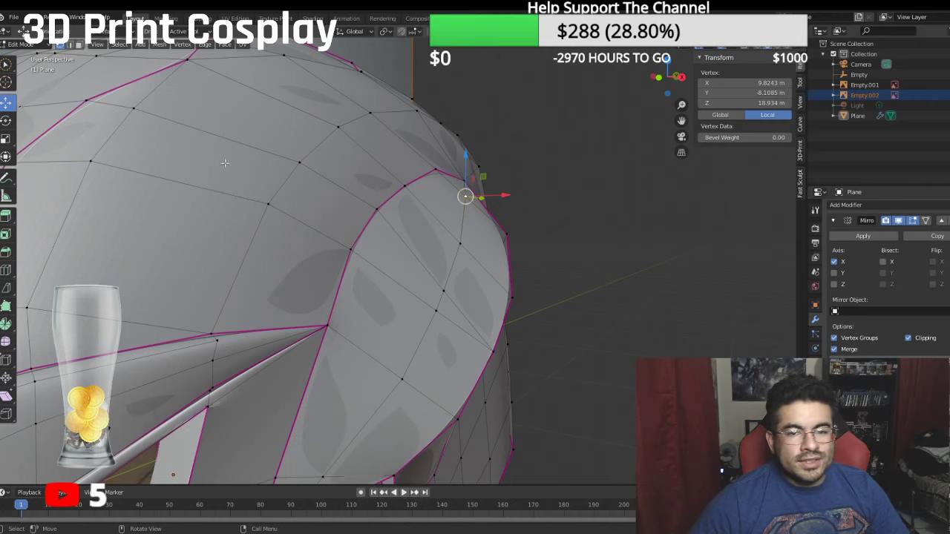
drag(497, 195, 514, 195)
click(462, 243)
drag(498, 243, 513, 239)
Step: Move the middle vertex of the ear panel's centre line outward to about X 11.048 m
click(443, 294)
middle_drag(443, 294, 469, 227)
drag(506, 214, 490, 167)
click(471, 232)
click(488, 217)
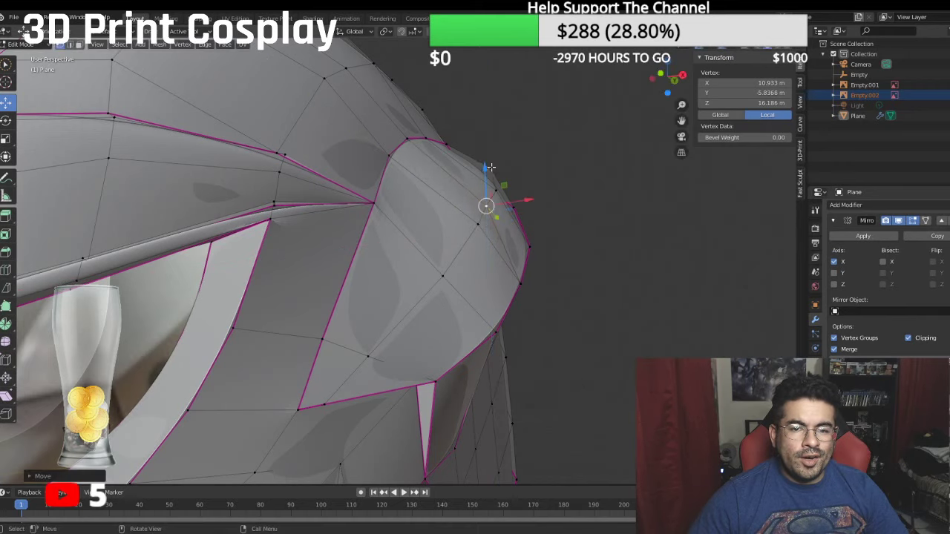
drag(523, 202, 527, 198)
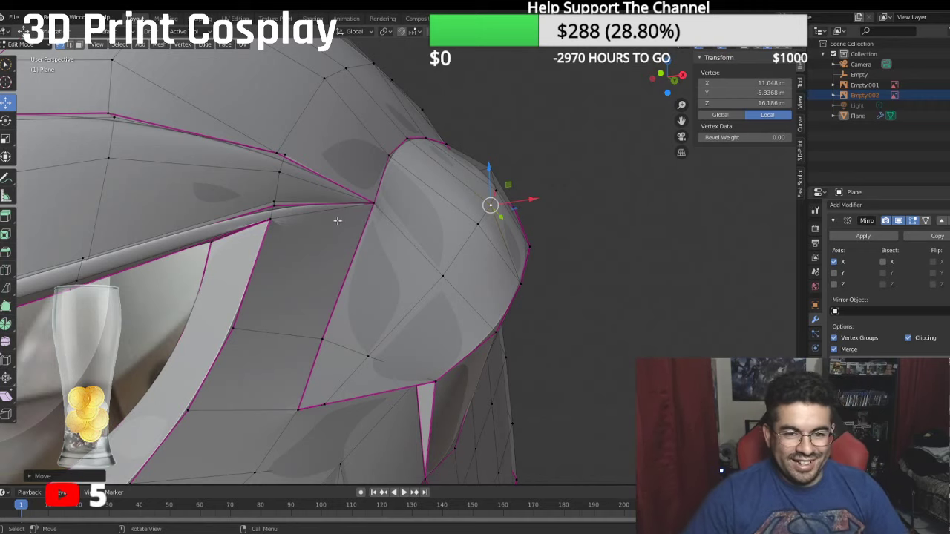
Step: Push the two lower interior vertices of the ear panel's centre line outward to round out the bulge
middle_drag(367, 218, 449, 179)
click(300, 122)
drag(317, 95, 224, 146)
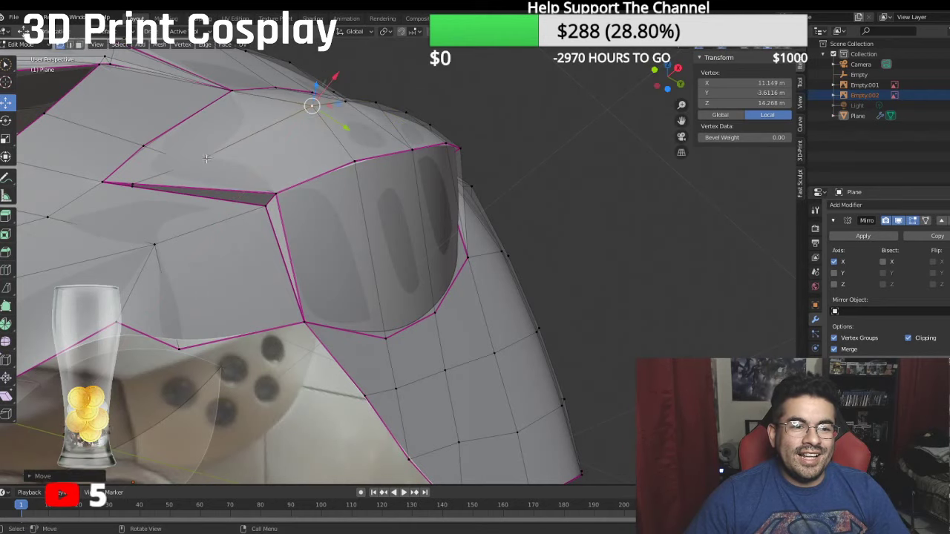
click(206, 159)
key(g)
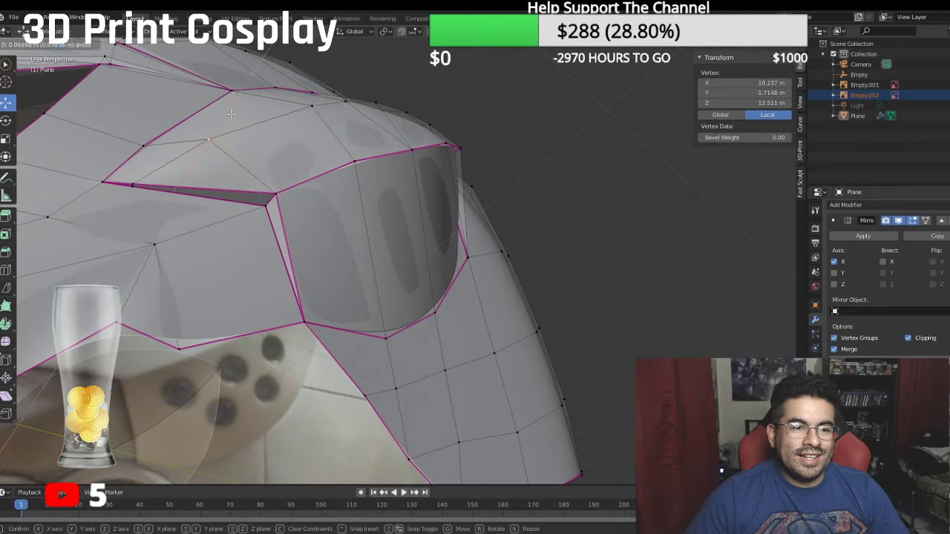
click(231, 113)
Step: Merge the lower end vertex of the centre line into the ear panel's front corner vertex, using At Last
click(132, 184)
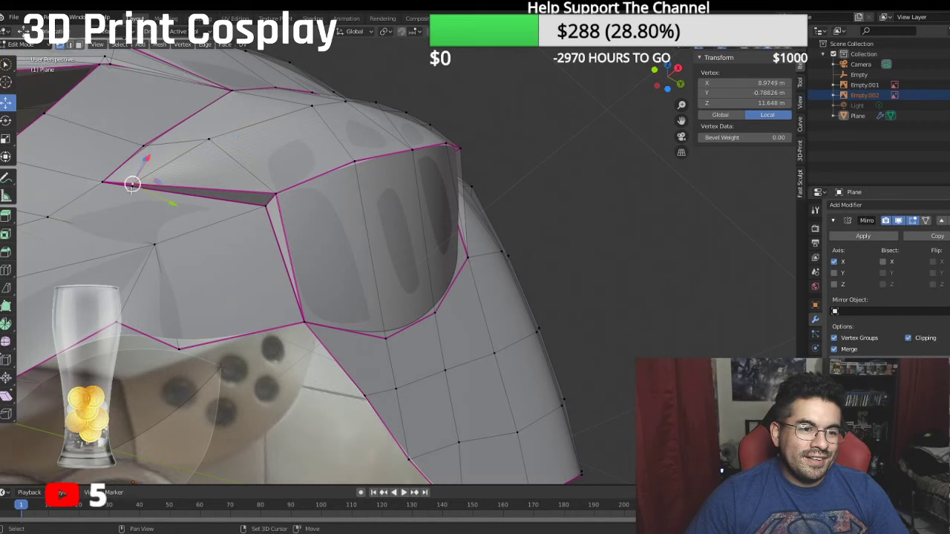
shift+click(102, 182)
key(ctrl+v)
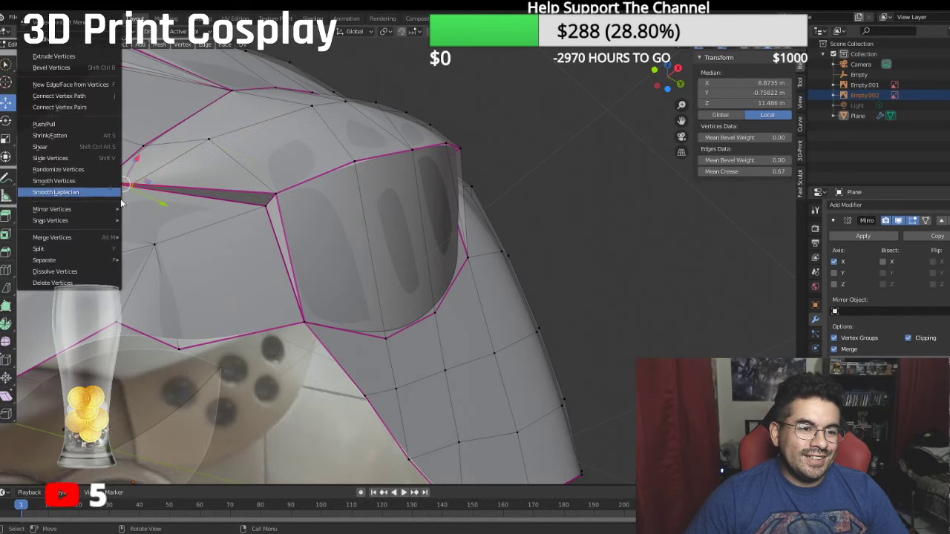
mouse_move(66, 237)
click(164, 250)
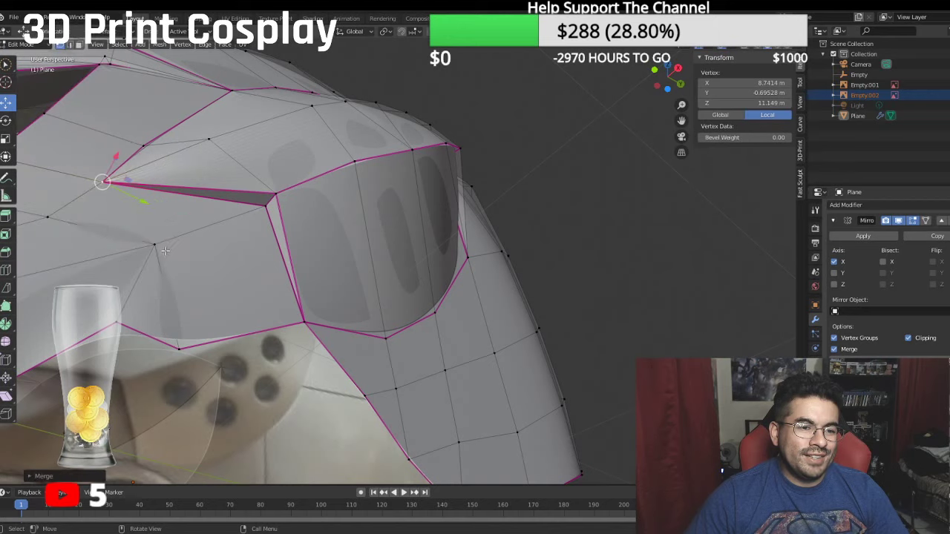
Step: Move the centre line's middle vertex further out to about X 11.244 m, Y -5.797 m, Z 16.297 m
middle_drag(174, 244, 339, 251)
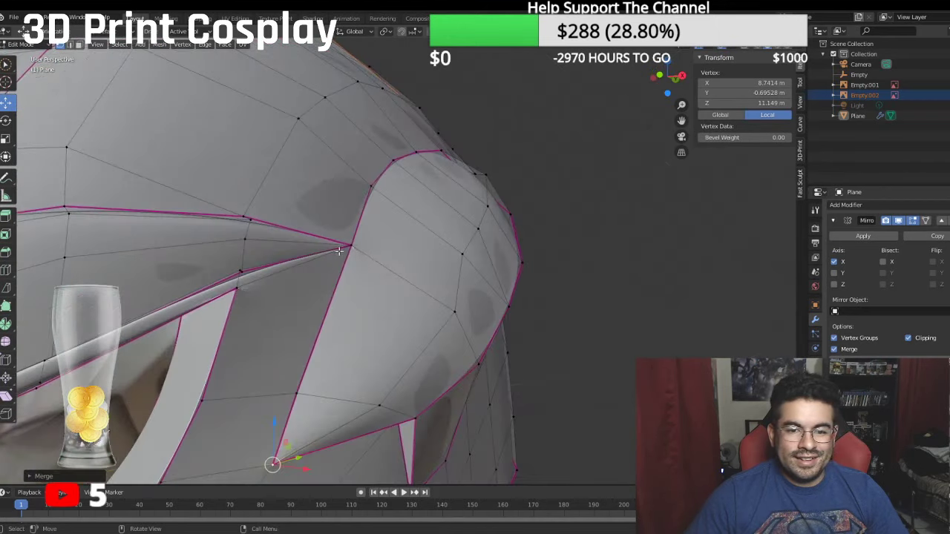
drag(461, 253, 488, 229)
click(480, 228)
middle_drag(489, 229, 504, 200)
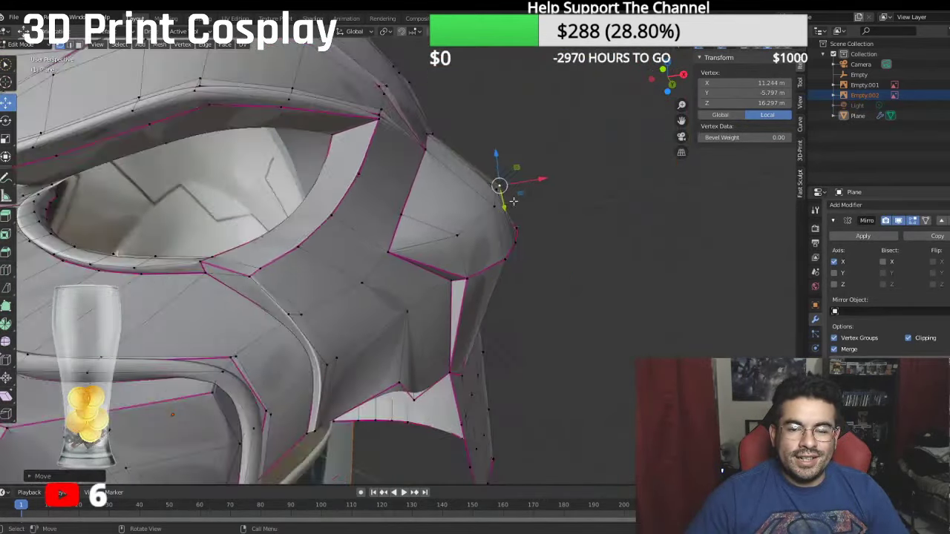
Step: Check the bulged ear panel's outline against the reference images in the front and right side views
key(KP_1)
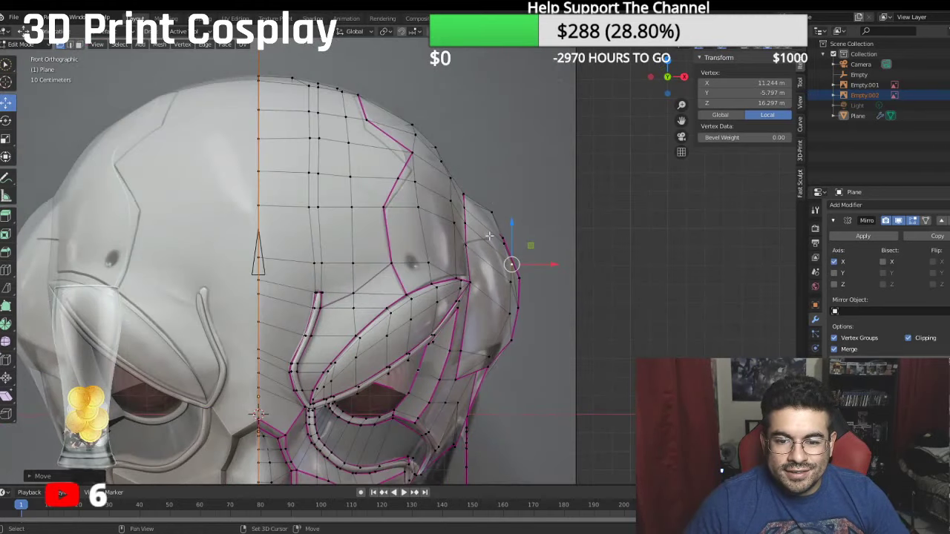
scroll(494, 195, up, 2)
scroll(486, 208, up, 2)
shift+middle_drag(486, 240, 456, 163)
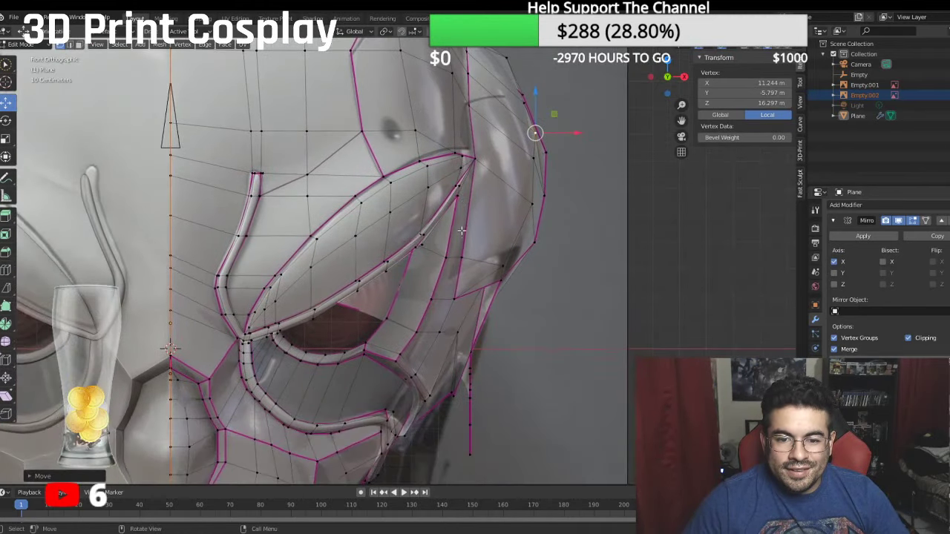
mouse_move(459, 231)
middle_down()
mouse_move(453, 236)
mouse_move(462, 230)
middle_up()
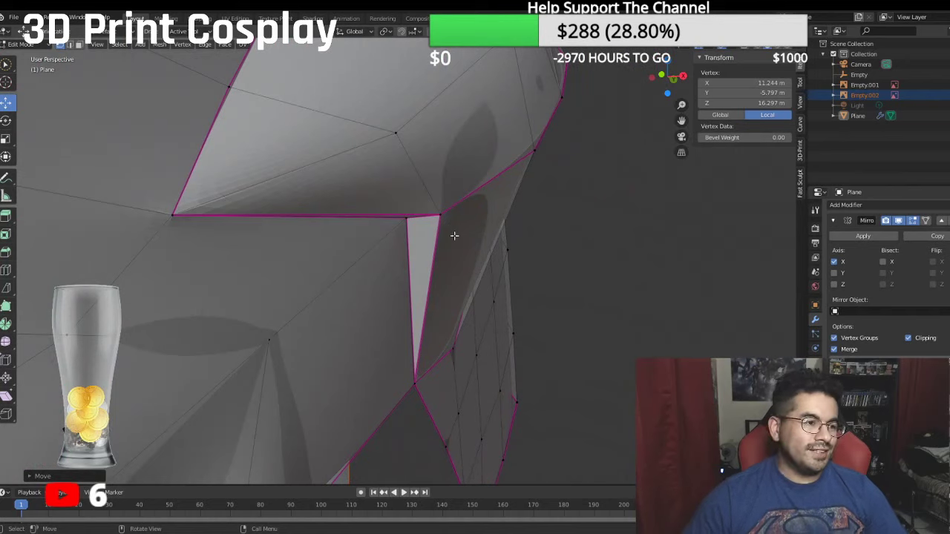
scroll(422, 232, down, 2)
key(KP_3)
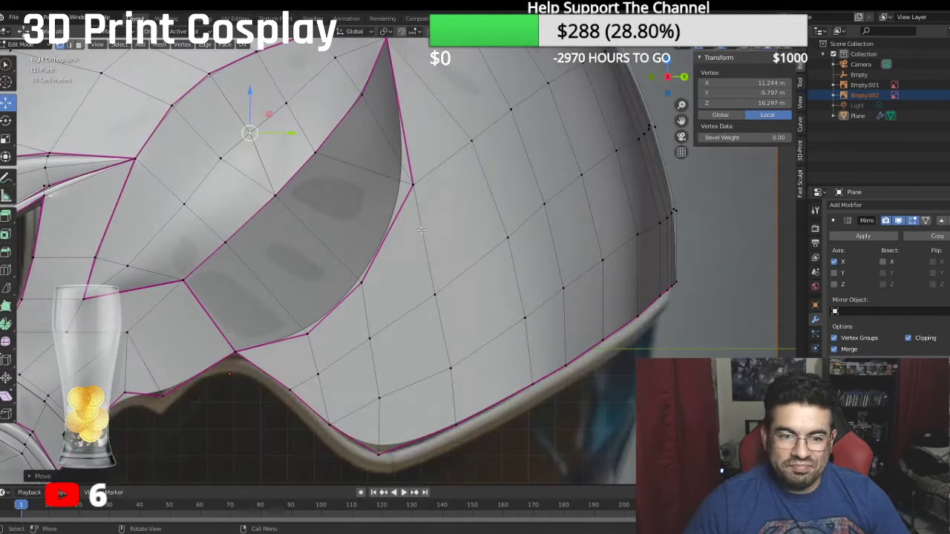
scroll(246, 231, down, 2)
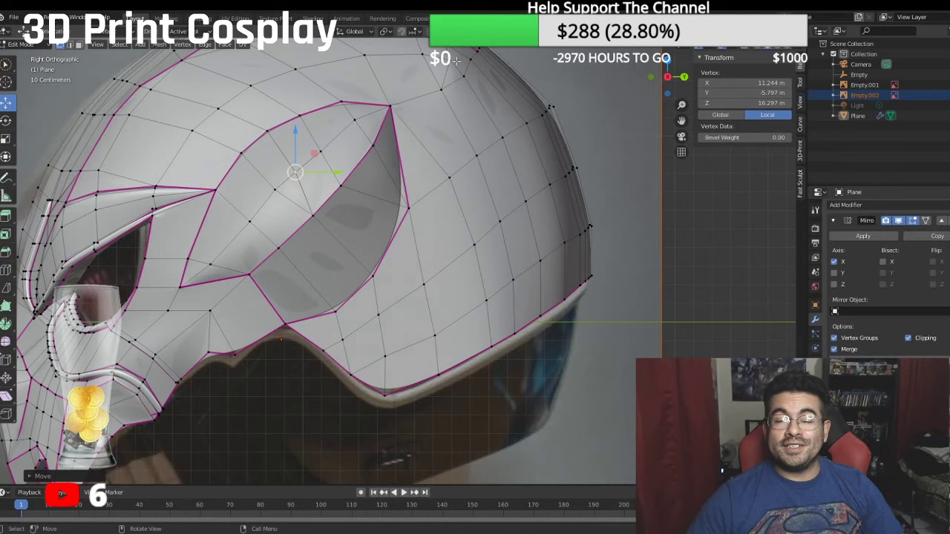
shift+middle_drag(457, 61, 477, 61)
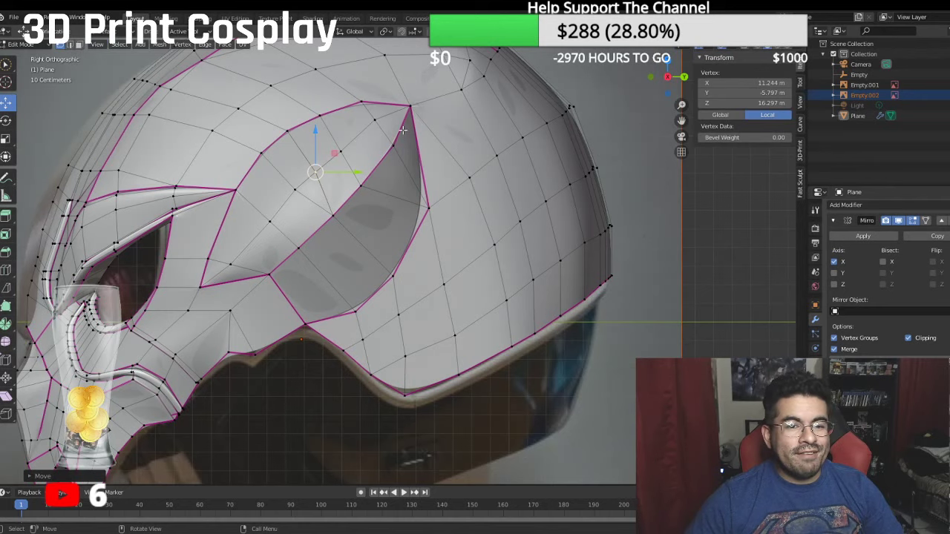
Step: Add a centred lengthwise loop cut through the recessed faces behind the ear panel and return to face selection
key(alt+a)
click(6, 270)
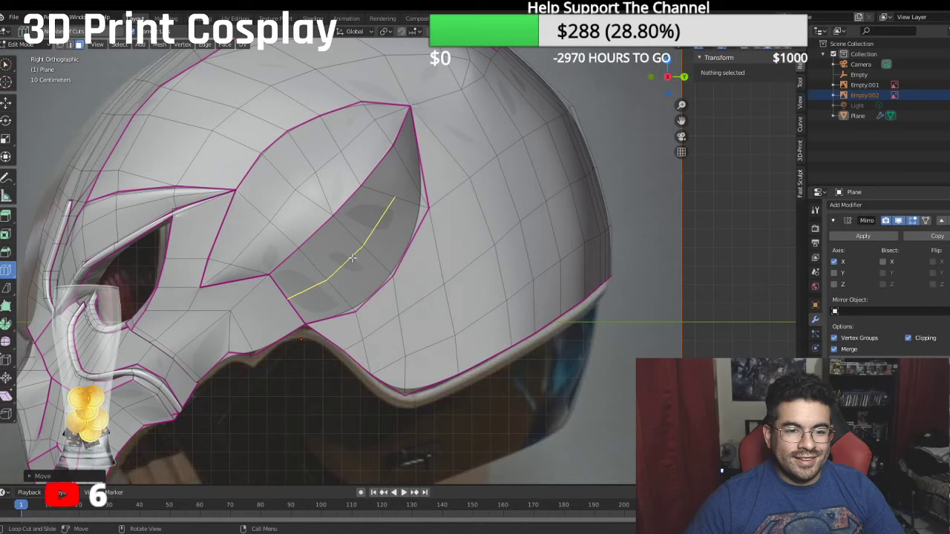
click(352, 257)
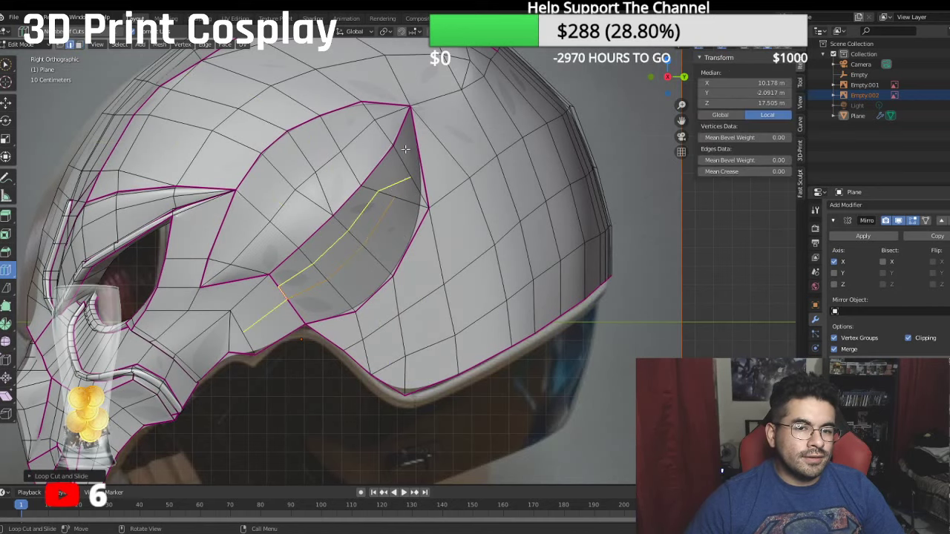
scroll(405, 176, up, 2)
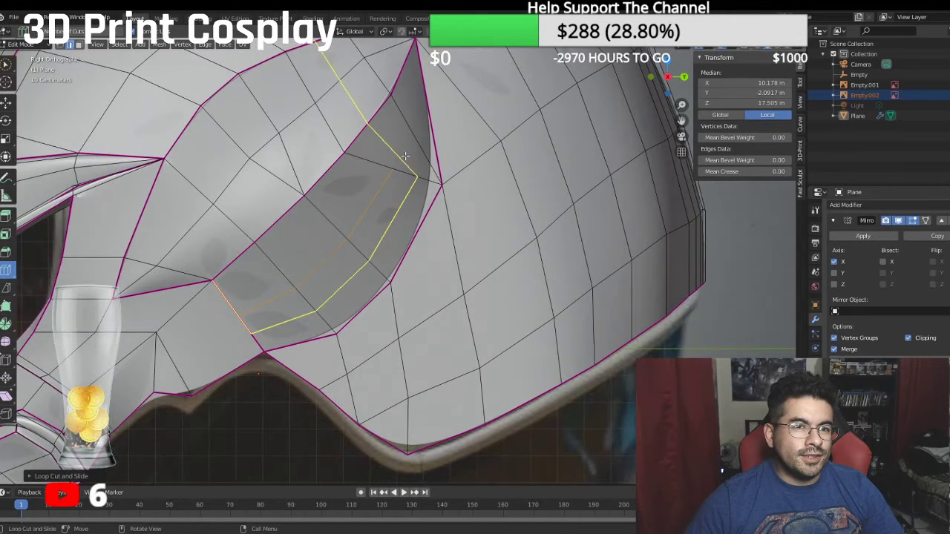
click(80, 45)
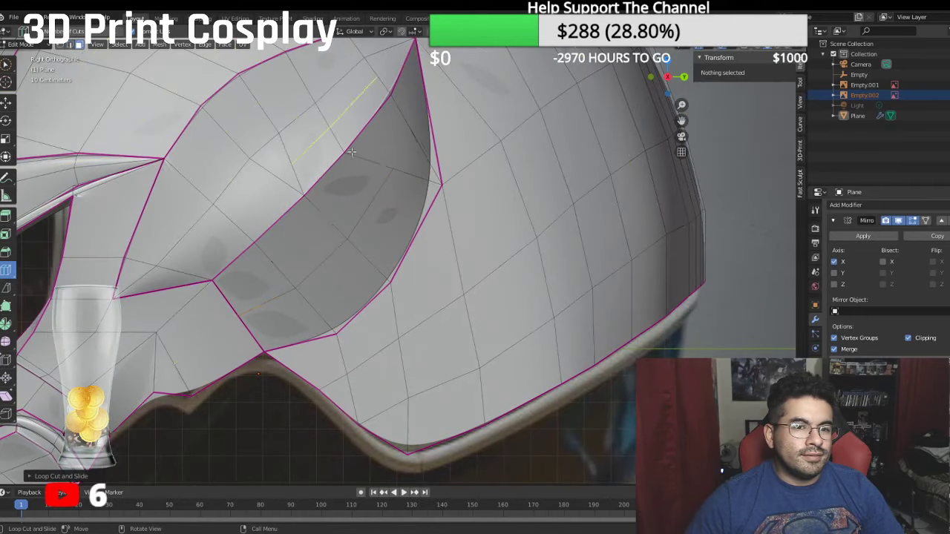
click(396, 163)
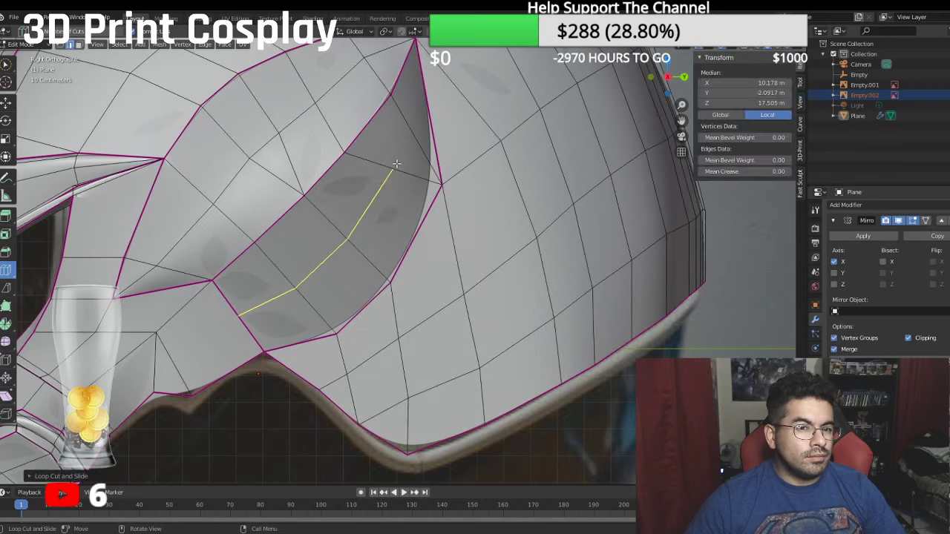
click(79, 45)
Step: Bisect the upper triangular face of the recess to continue the new loop toward the rear tip
click(7, 288)
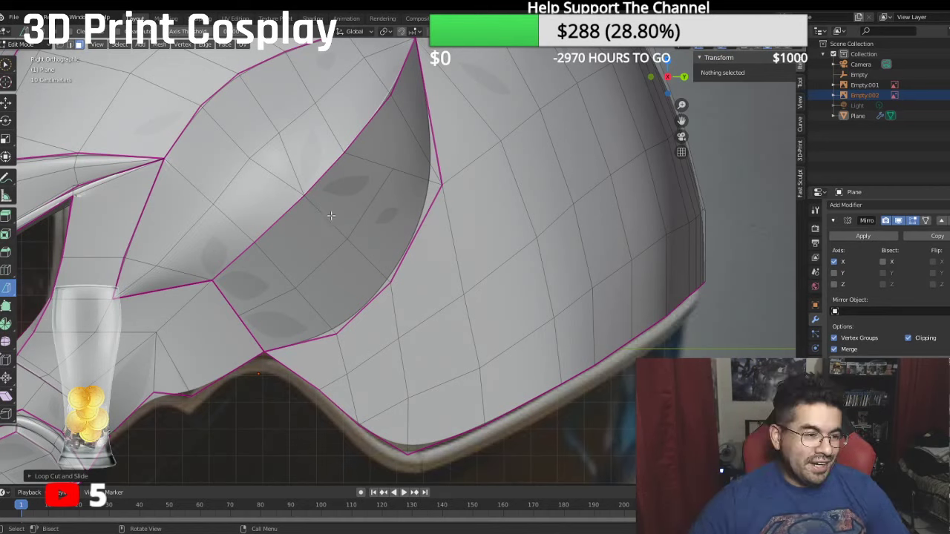
click(389, 154)
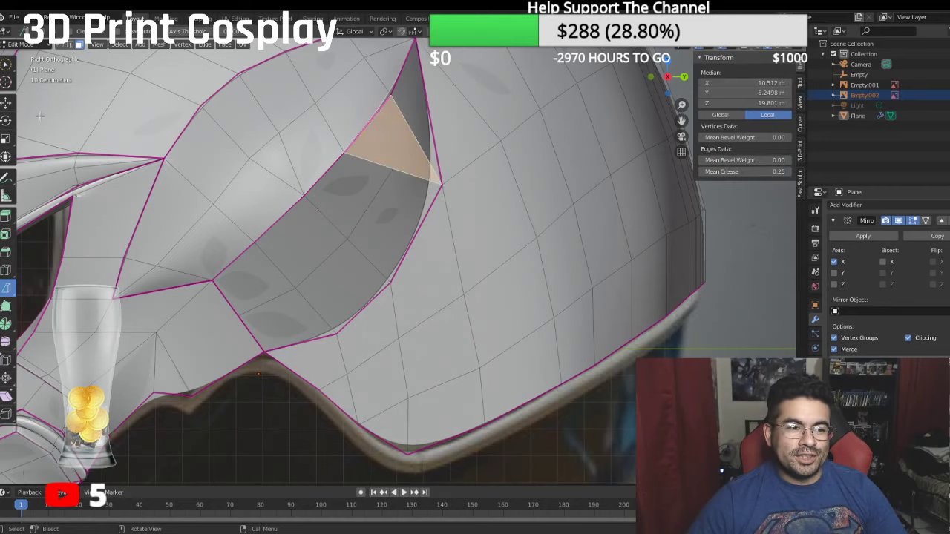
drag(390, 169, 403, 139)
shift+middle_drag(417, 119, 395, 205)
Step: Bisect the narrow face at the top of the recess, extending the cut up to the rear tip vertex
click(385, 181)
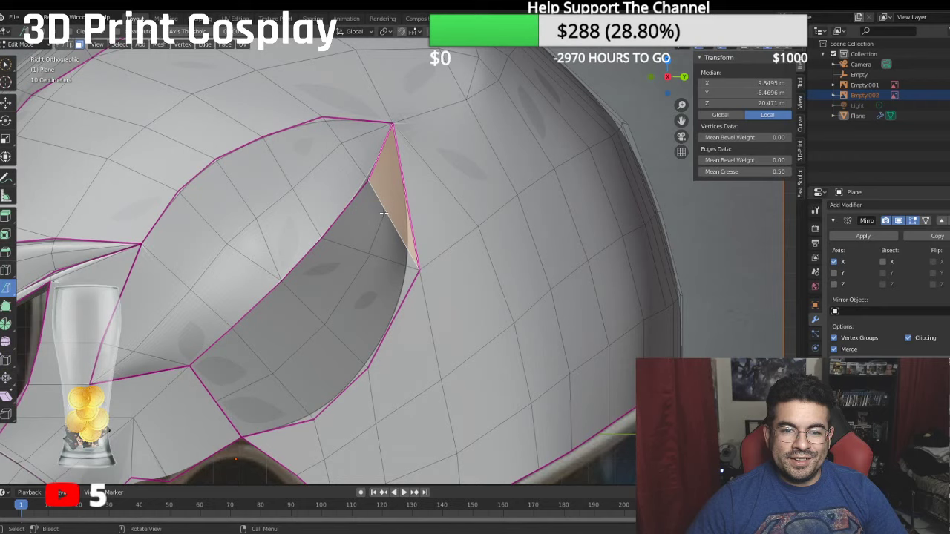
key(k)
click(383, 210)
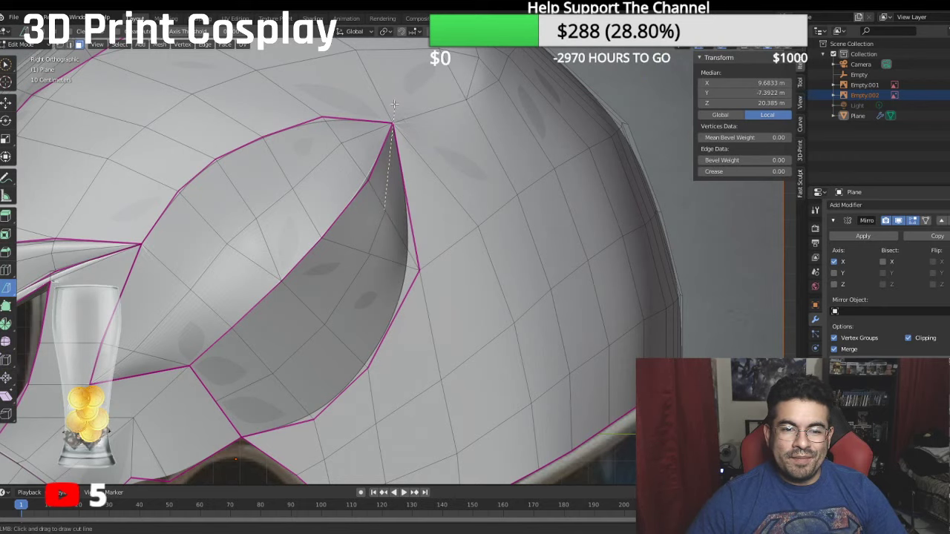
drag(394, 104, 394, 104)
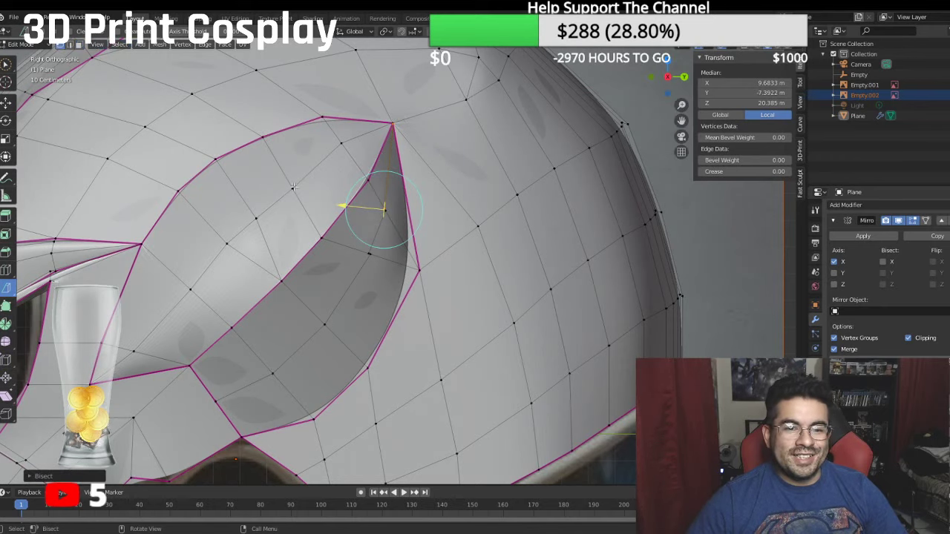
Step: Merge the two pairs of nearly coincident vertices along the recess's new cut, the lower pair at its center
scroll(294, 188, up, 5)
click(364, 134)
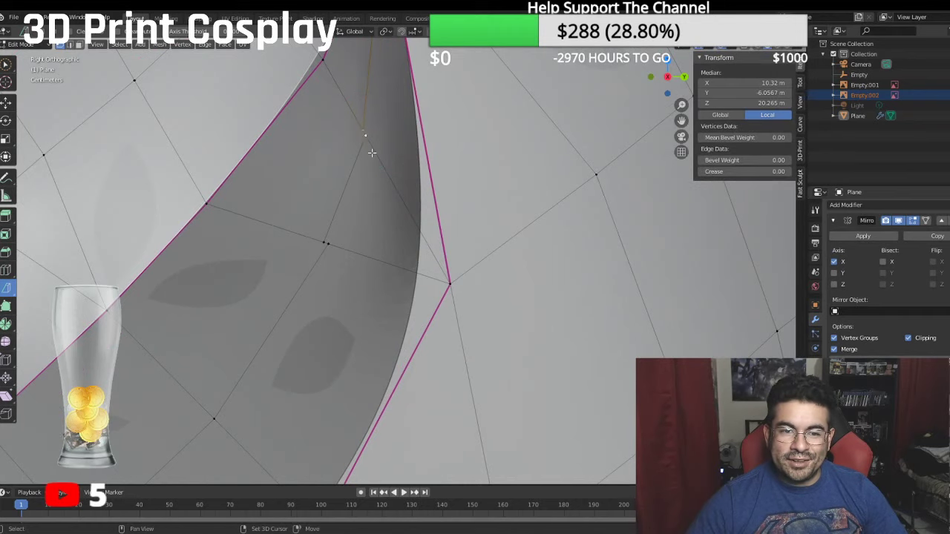
right_click(371, 152)
mouse_move(346, 239)
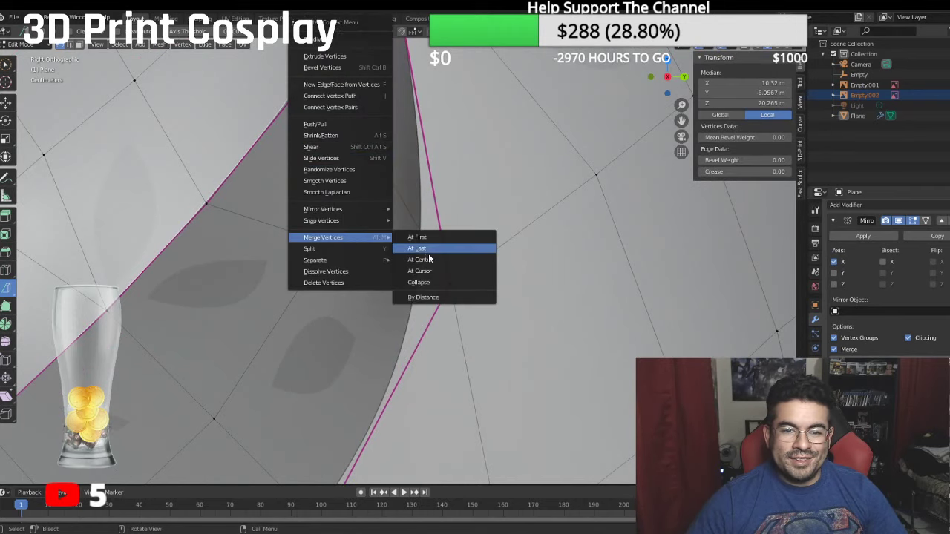
click(428, 253)
right_click(337, 249)
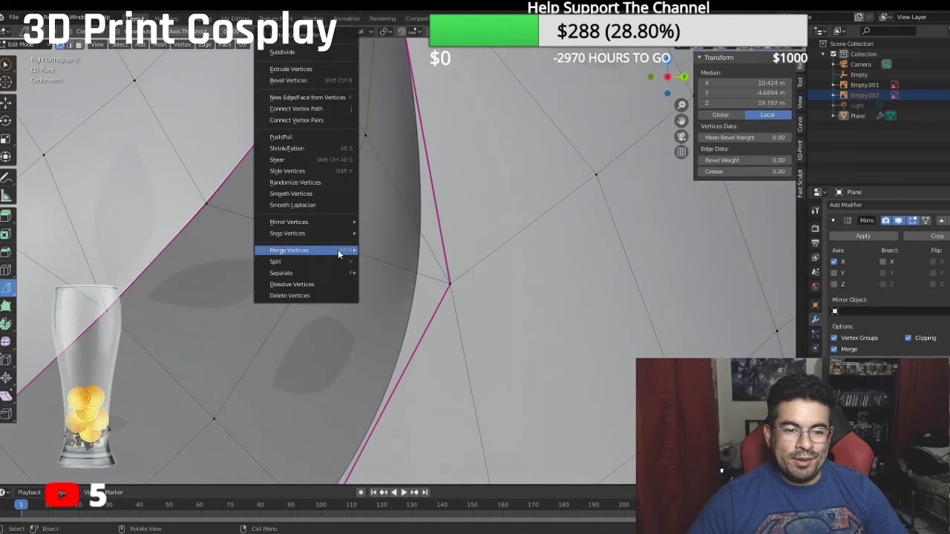
mouse_move(338, 252)
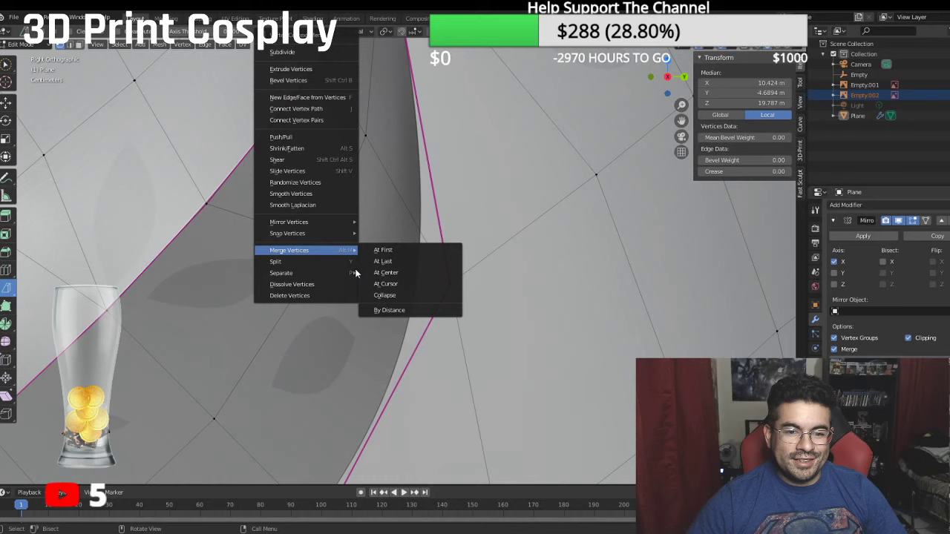
click(375, 272)
middle_drag(335, 271, 369, 211)
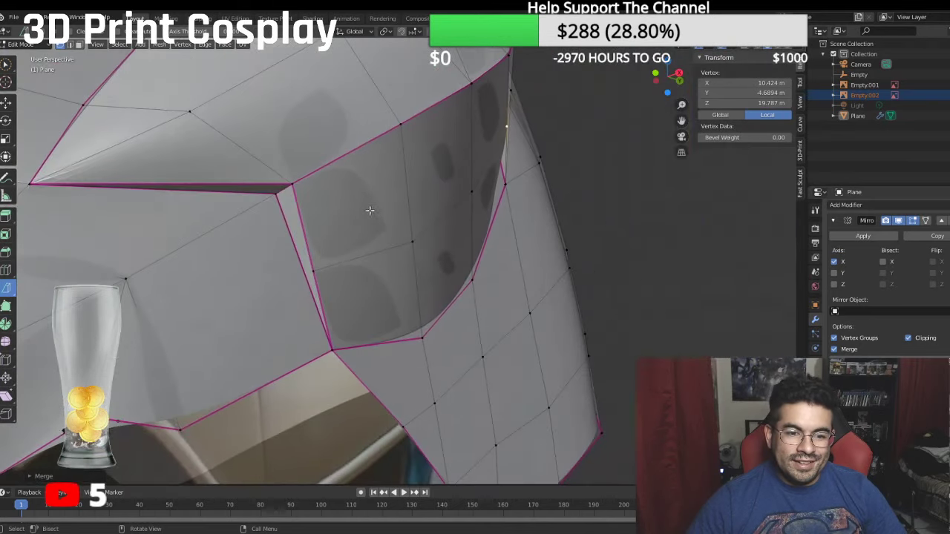
Step: Merge the middle vertex of the recess's front edge into the lower corner vertex
click(314, 271)
shift+click(332, 345)
right_click(333, 346)
mouse_move(337, 345)
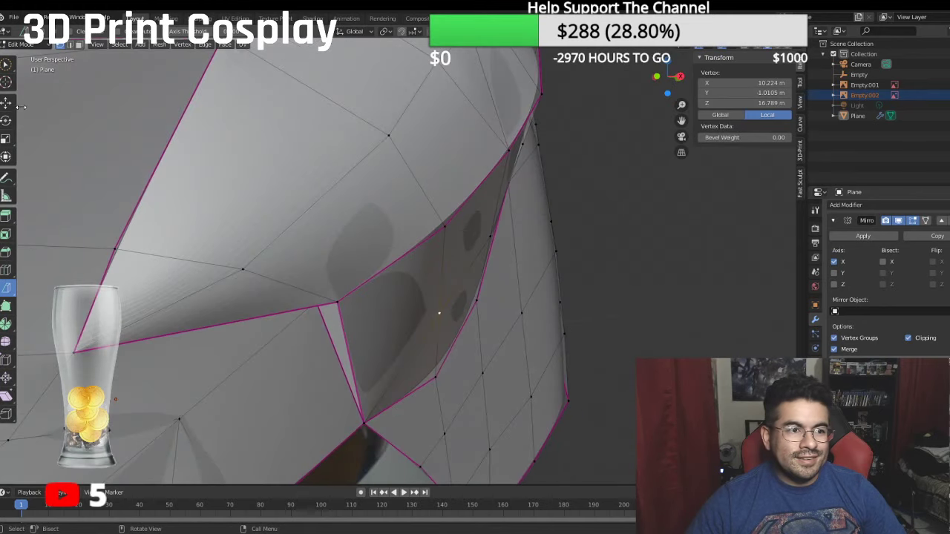
Step: Move the two lower vertices of the recess's centre line along X to bulge it, the lowest one to X 10.748 m
click(10, 102)
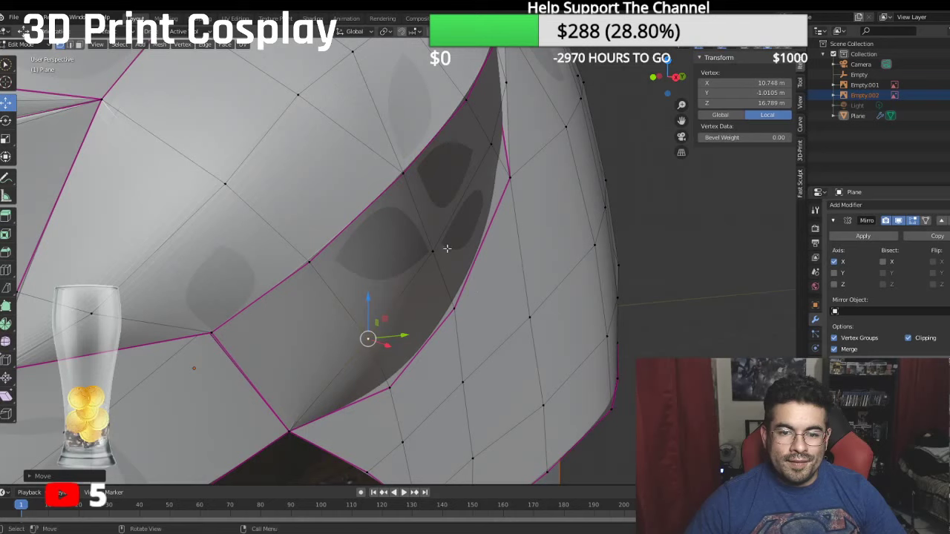
click(435, 250)
drag(463, 250, 486, 256)
middle_drag(487, 256, 498, 333)
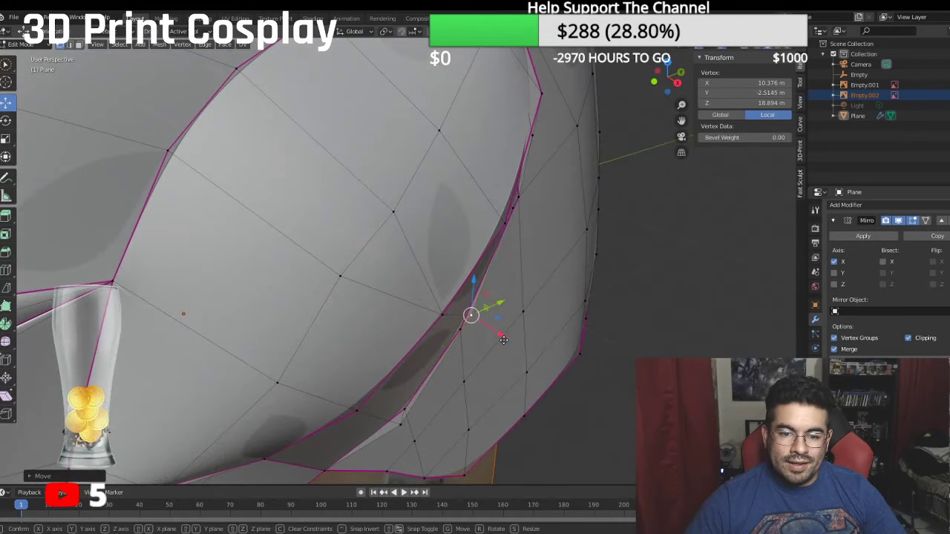
drag(503, 340, 504, 336)
middle_drag(504, 335, 482, 305)
Step: Move the two upper vertices of the recess's centre line outward to continue the bulge toward the rear tip
click(476, 220)
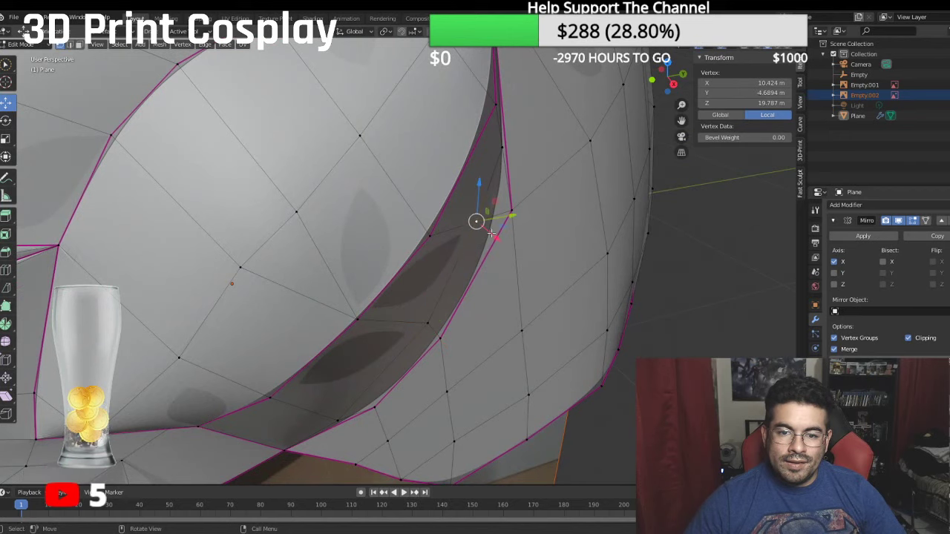
drag(504, 246, 514, 256)
middle_drag(514, 256, 520, 236)
click(473, 200)
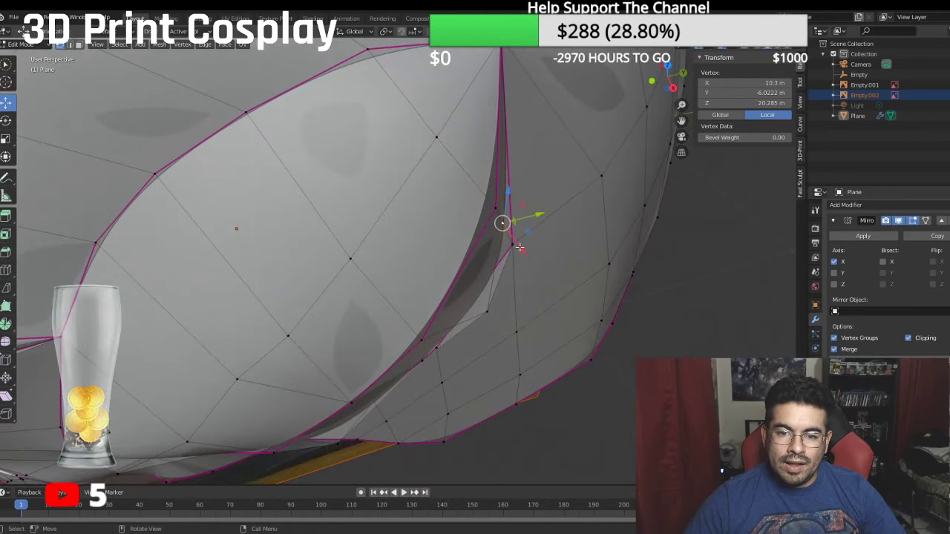
drag(518, 247, 558, 215)
middle_drag(501, 225, 503, 219)
Step: Shift the middle vertex of the recess's centre line to Z 19.253 m and reposition the vertex below it
click(472, 252)
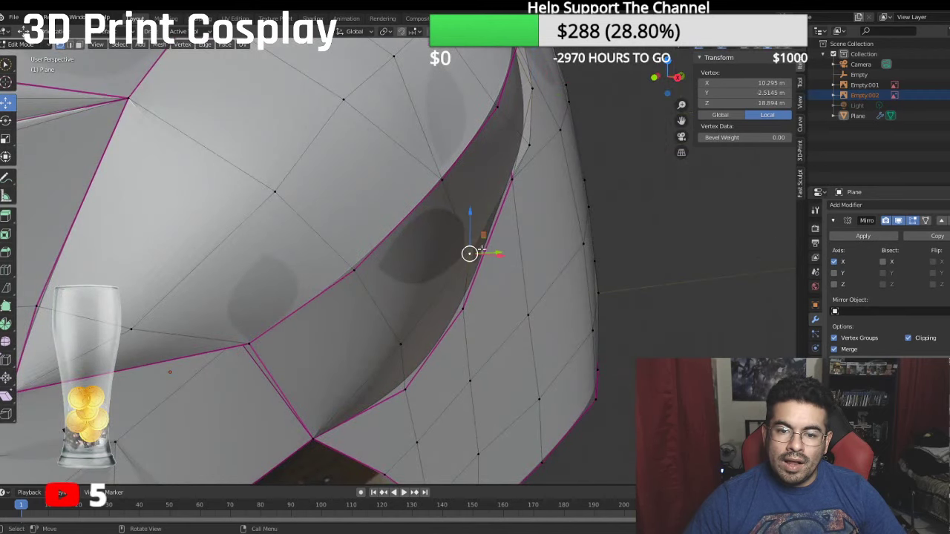
middle_drag(497, 255, 481, 273)
drag(479, 277, 496, 276)
middle_drag(496, 276, 517, 214)
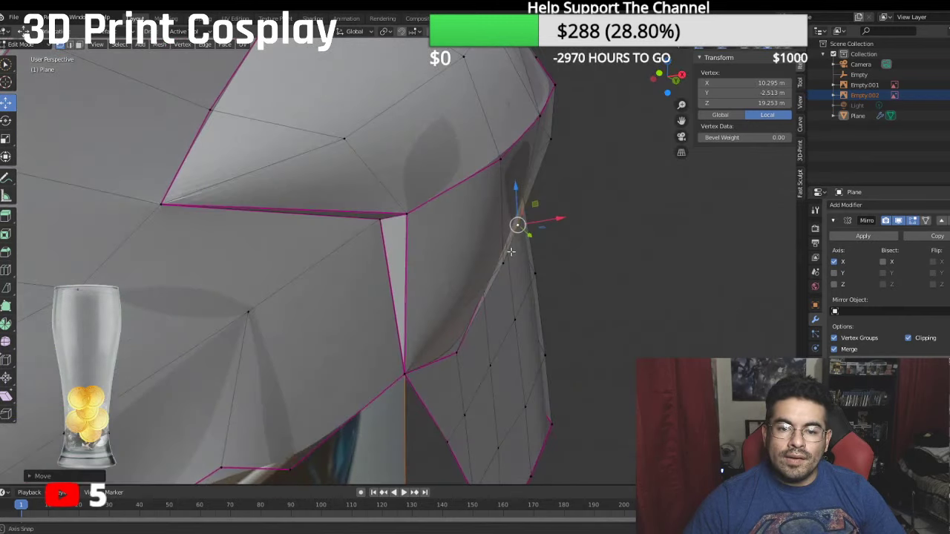
click(503, 263)
middle_drag(502, 264, 477, 312)
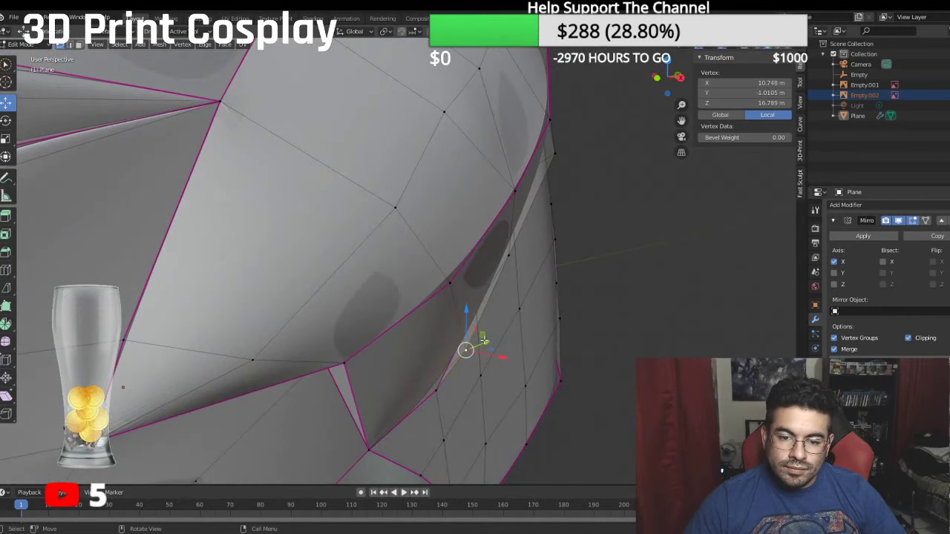
drag(483, 340, 483, 348)
middle_drag(483, 348, 485, 266)
Step: Move the recess's upper front corner vertex outward to X 10.233 m
click(458, 206)
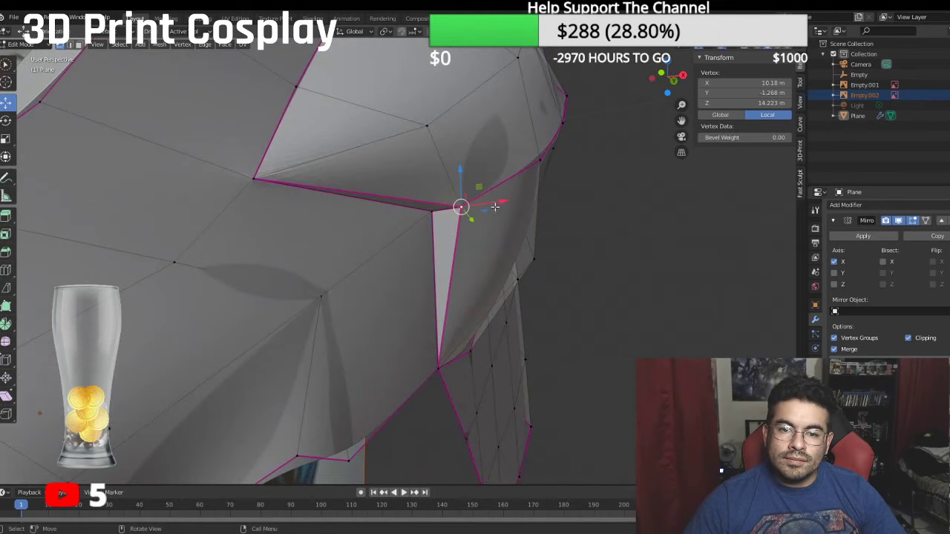
drag(502, 202, 509, 202)
middle_drag(509, 202, 421, 218)
Step: Switch to Object Mode and examine the smoothed ear panel and recess from the side and front
click(28, 46)
click(19, 58)
middle_drag(27, 69, 296, 98)
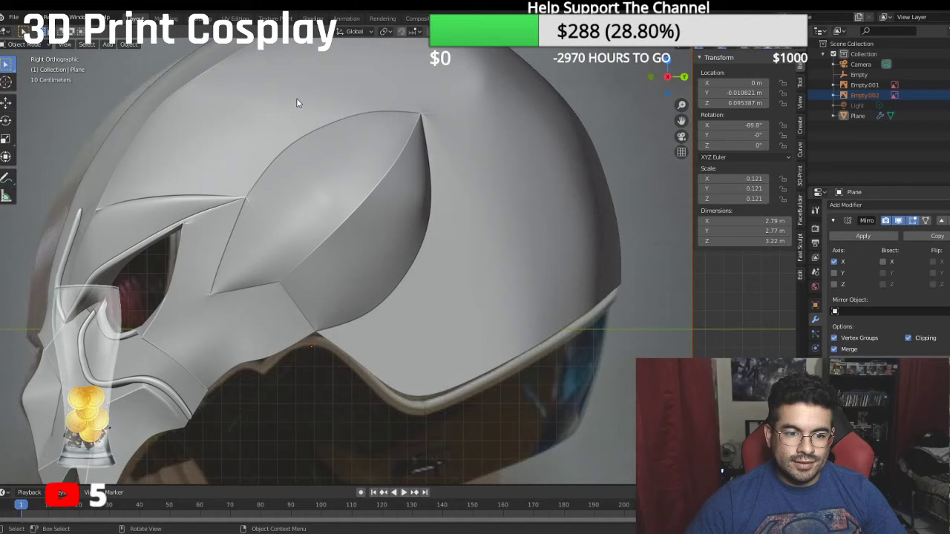
key(KP_1)
scroll(299, 119, down, 2)
scroll(302, 104, up, 6)
middle_drag(302, 108, 264, 91)
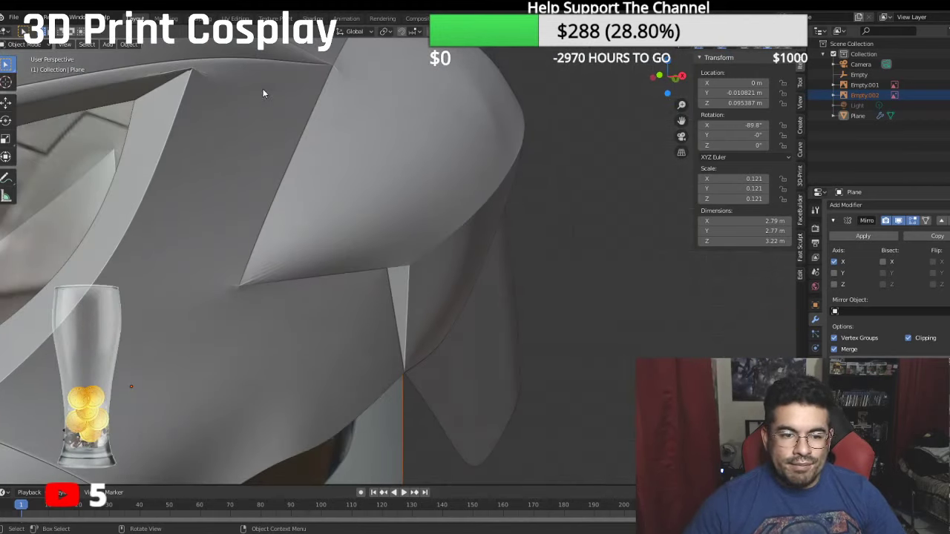
Step: Return to Edit Mode and reposition the ear panel's front lower corner vertex and the cheek vertex below it
click(43, 46)
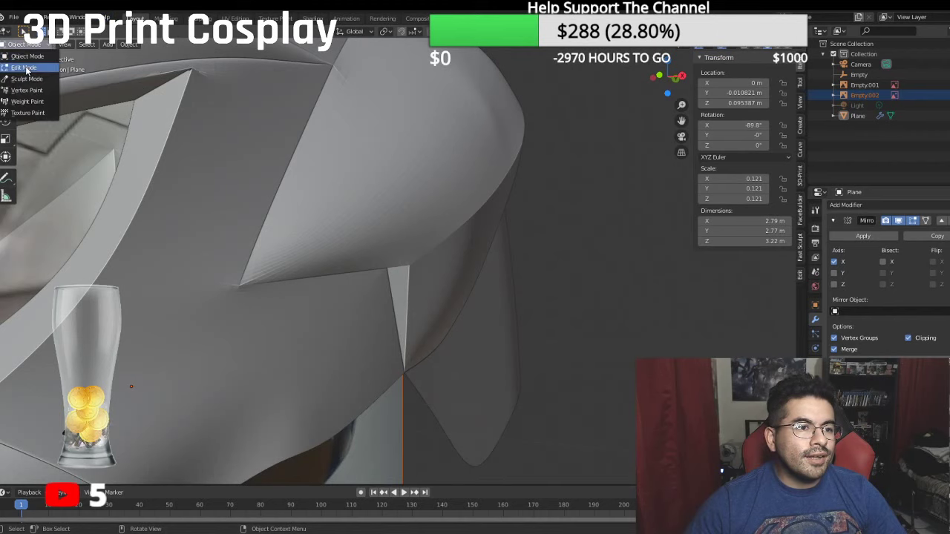
click(30, 67)
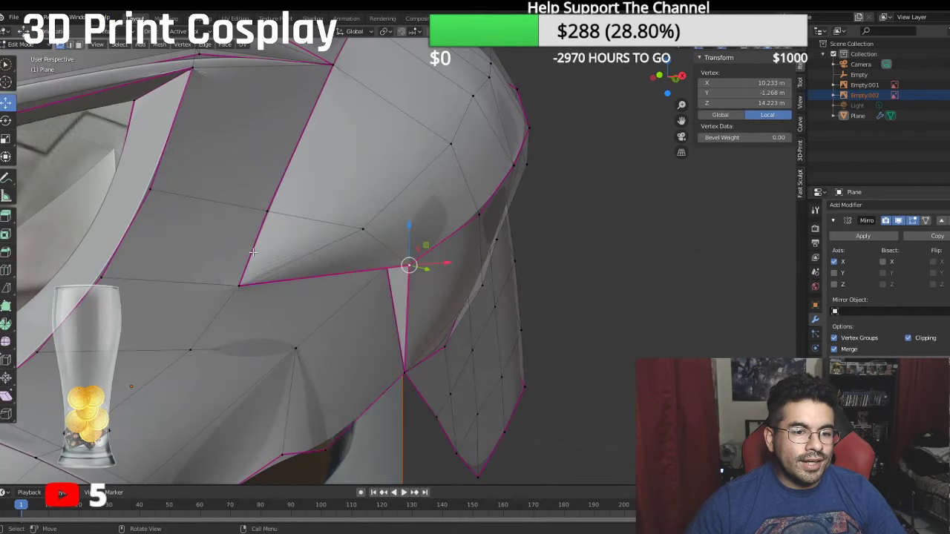
drag(239, 286, 261, 259)
middle_drag(262, 259, 288, 264)
drag(498, 299, 485, 301)
middle_drag(485, 302, 458, 292)
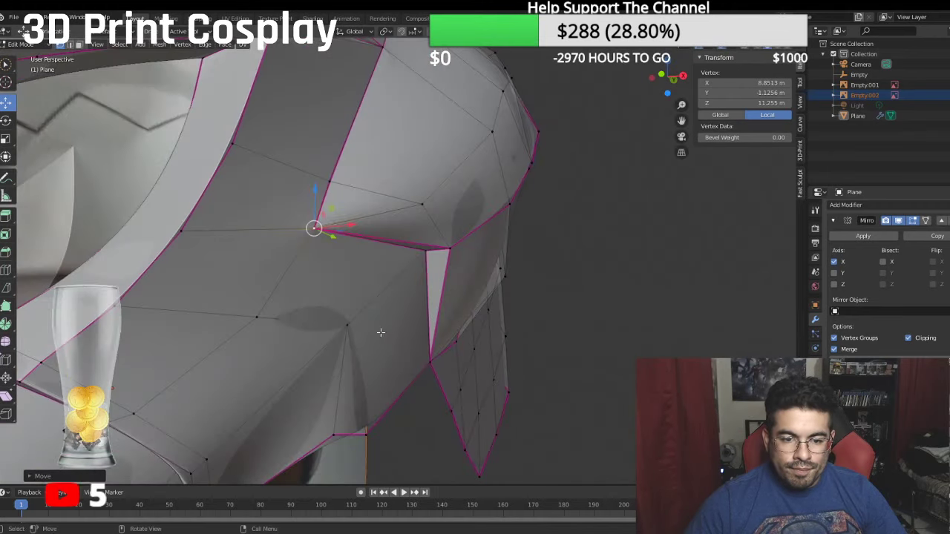
click(364, 330)
drag(383, 321, 386, 321)
shift+middle_drag(297, 399, 326, 339)
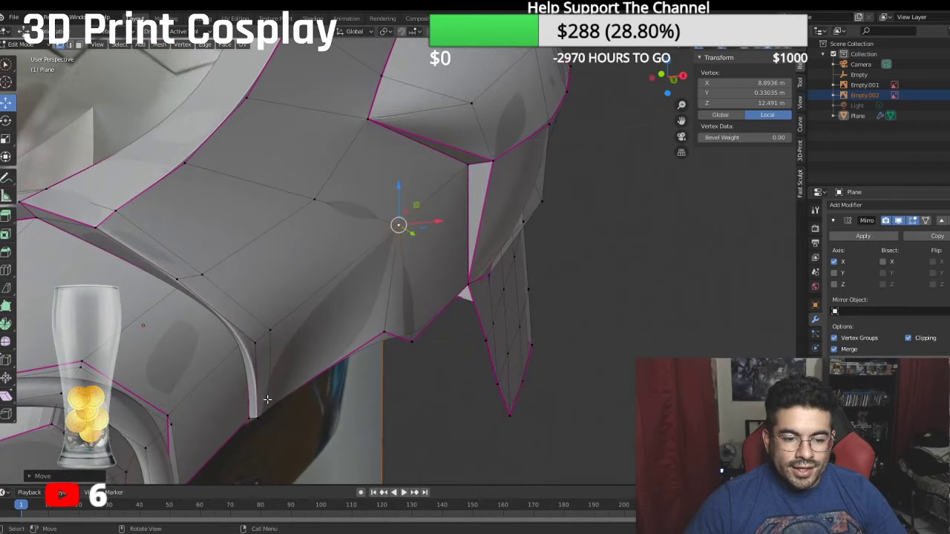
Step: Move the vertex on the helmet's lower edge behind the cheek ridge outward to X 7.3574 m
click(274, 403)
mouse_move(294, 406)
mouse_down()
mouse_move(307, 408)
mouse_move(293, 401)
mouse_up()
middle_drag(292, 374, 299, 307)
middle_drag(281, 245, 309, 221)
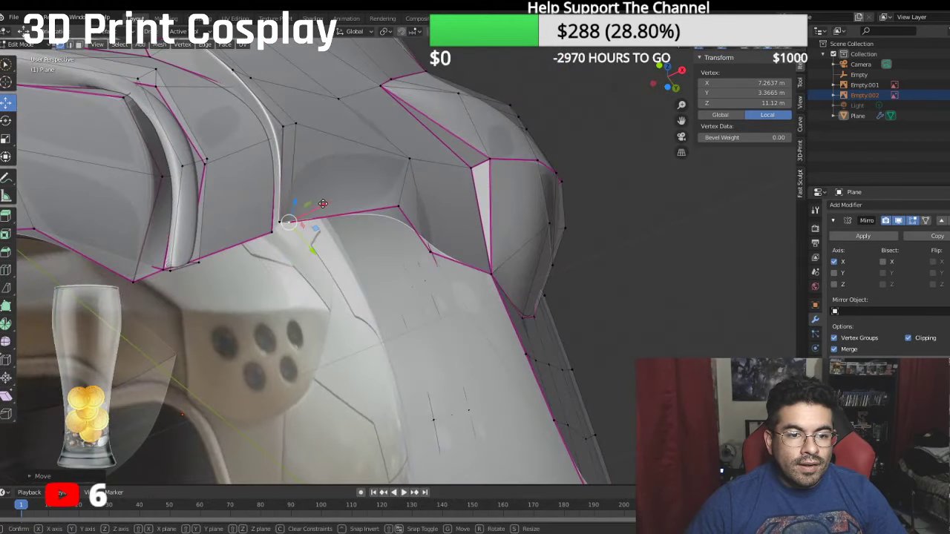
key(g)
click(324, 201)
middle_drag(293, 224, 299, 241)
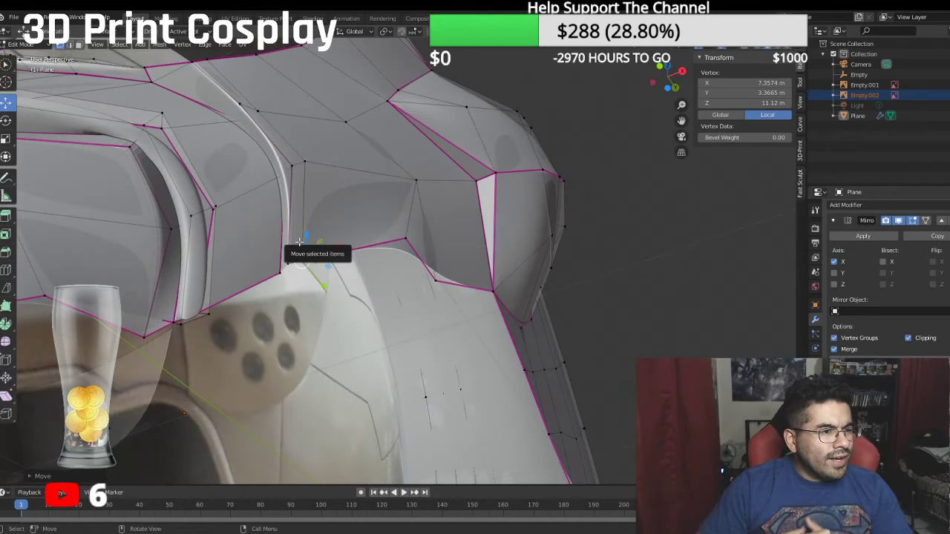
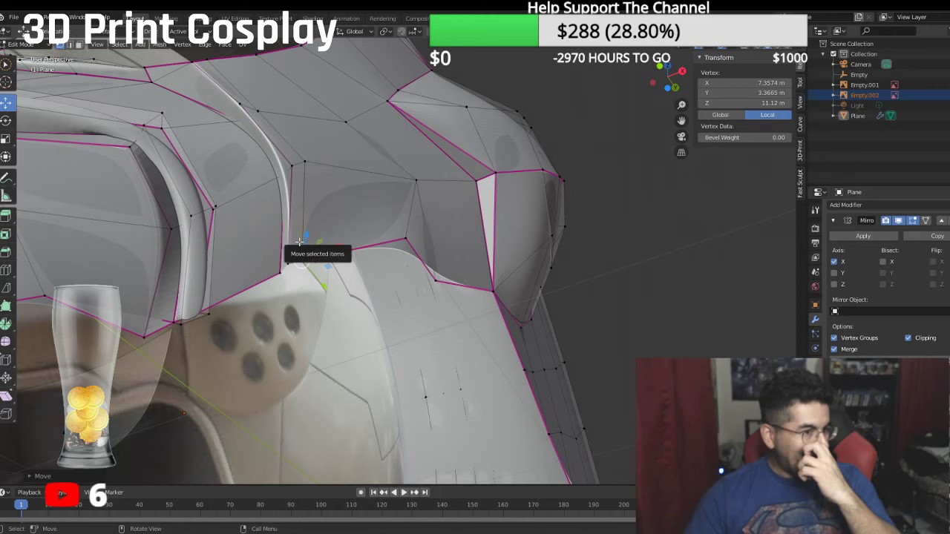
Step: Move the neighbouring vertex on the cheek's lower edge along X to 8.4305 m and check the surrounding vertices
middle_drag(344, 262, 506, 308)
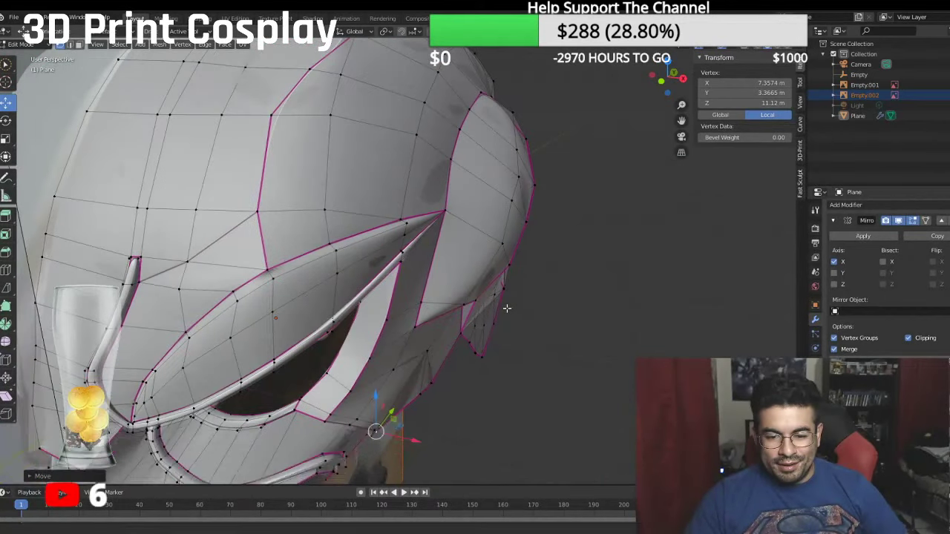
drag(471, 338, 477, 339)
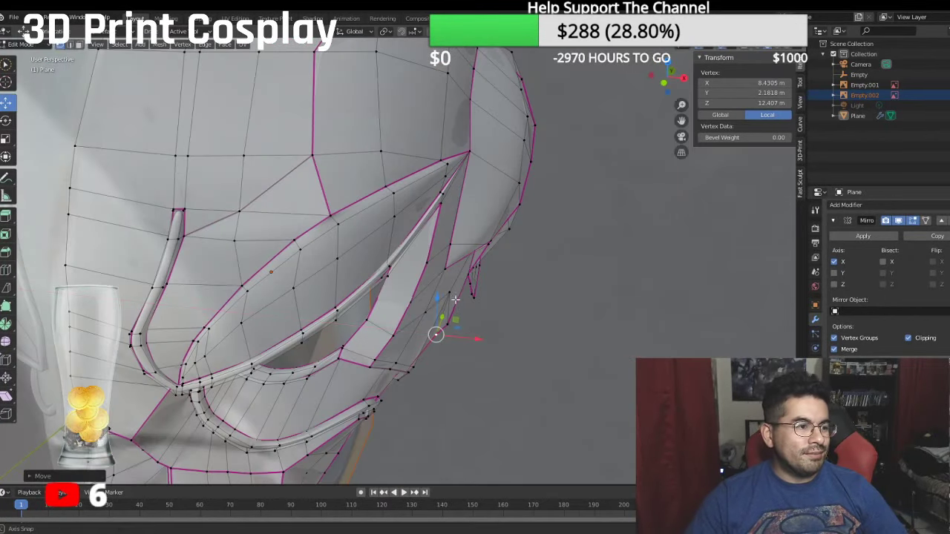
middle_drag(455, 299, 451, 281)
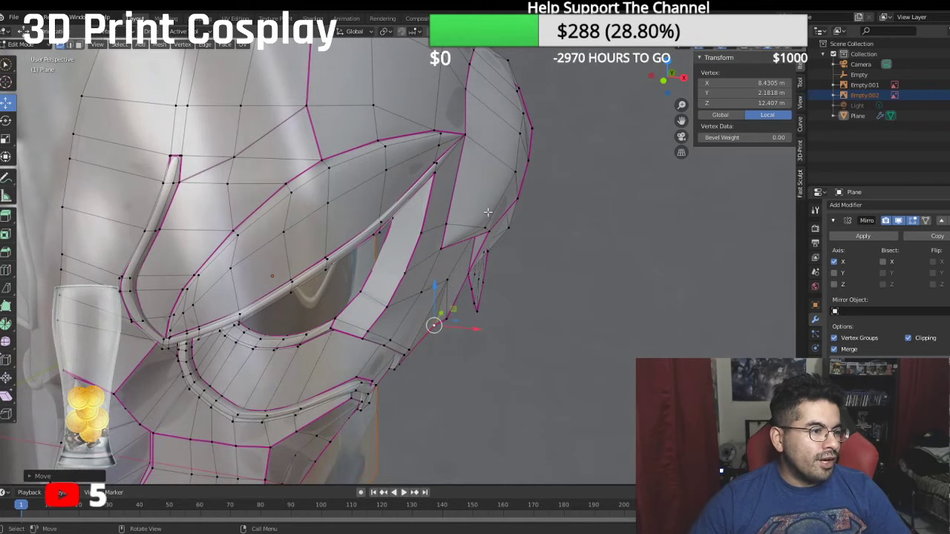
middle_drag(493, 206, 491, 181)
click(442, 199)
click(431, 231)
Step: Fine-tune the recess surface behind the ear panel by shifting its inner vertices again
click(497, 170)
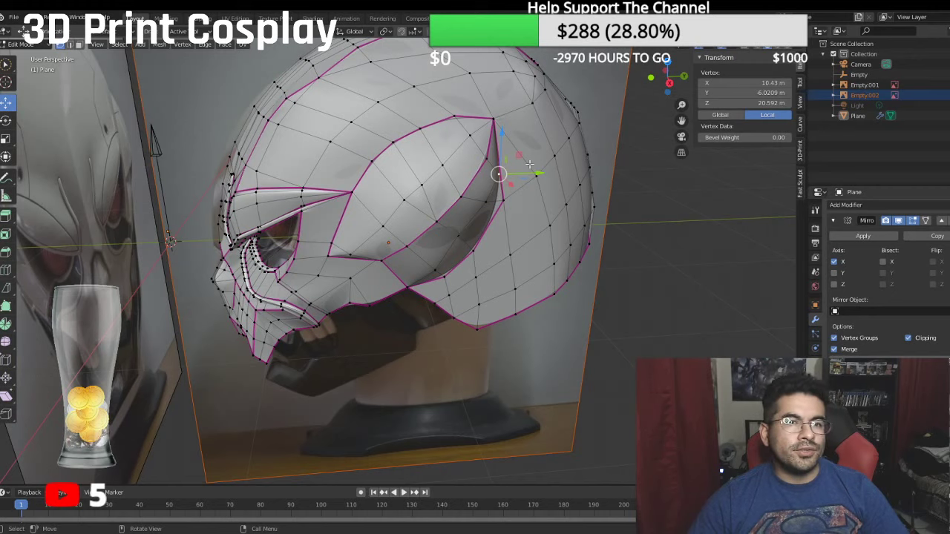
middle_drag(508, 153, 477, 268)
click(467, 254)
drag(484, 273, 490, 277)
middle_drag(489, 277, 481, 298)
click(466, 335)
drag(506, 331, 496, 342)
click(483, 342)
middle_drag(496, 342, 426, 263)
Step: Move a vertex on the rear part of the helmet shell sideways along the X axis
click(542, 198)
key(g)
key(x)
click(540, 167)
middle_drag(540, 167, 384, 300)
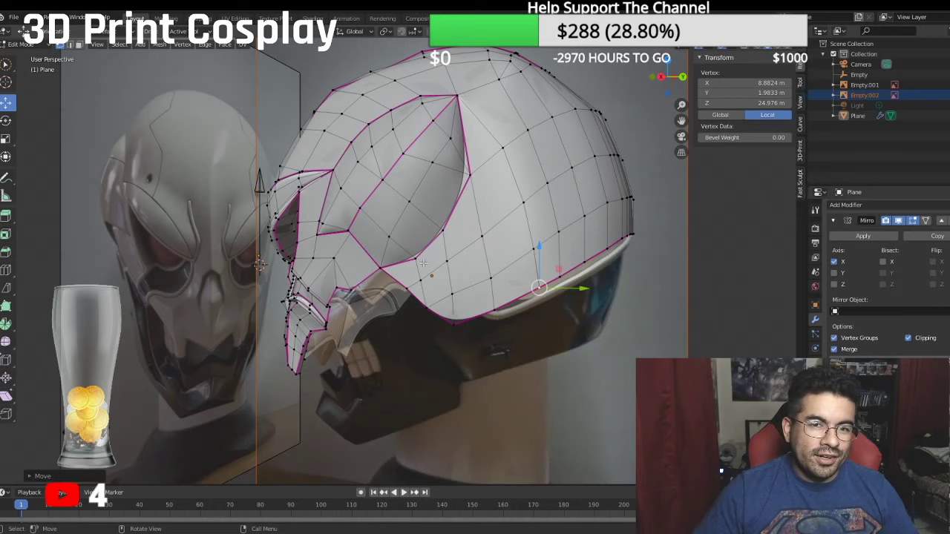
Step: Lower the dome vertex above the ear panel's rear tip to Y -10.492 m and pull it inward along X
middle_drag(423, 263, 605, 259)
middle_drag(498, 254, 503, 275)
click(483, 276)
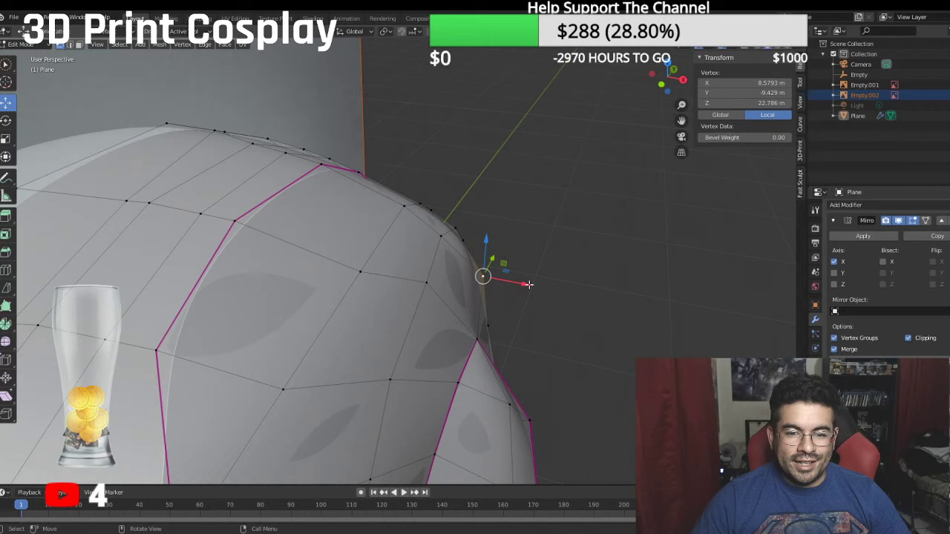
middle_drag(527, 284, 465, 245)
click(462, 238)
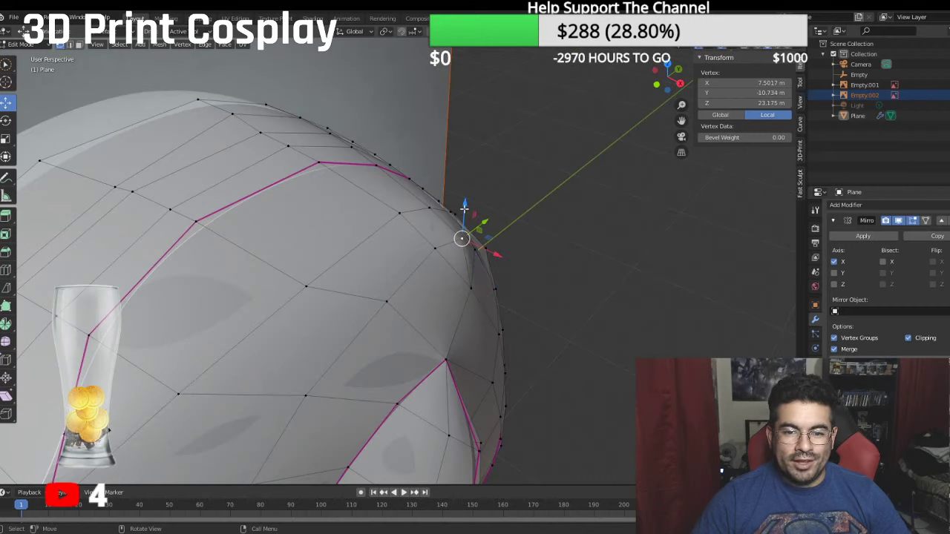
drag(464, 209, 465, 215)
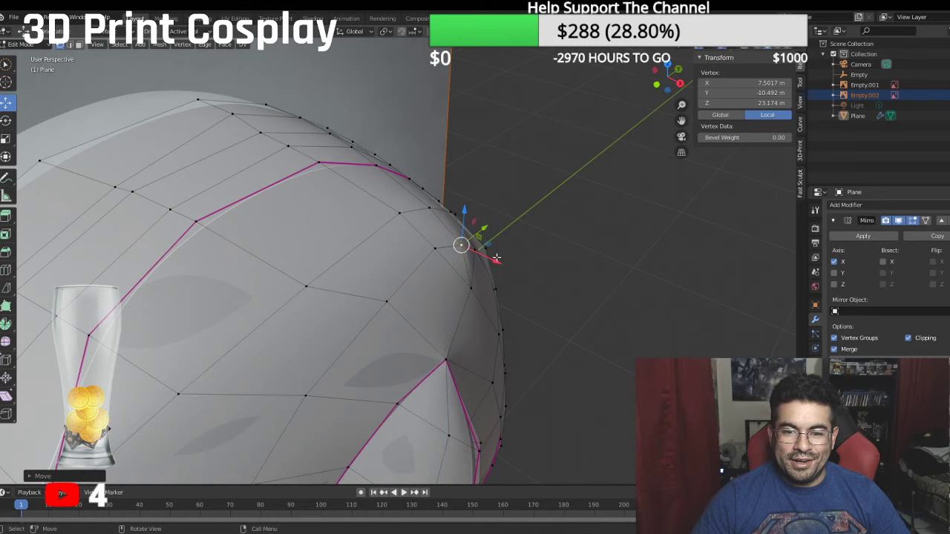
drag(495, 258, 487, 252)
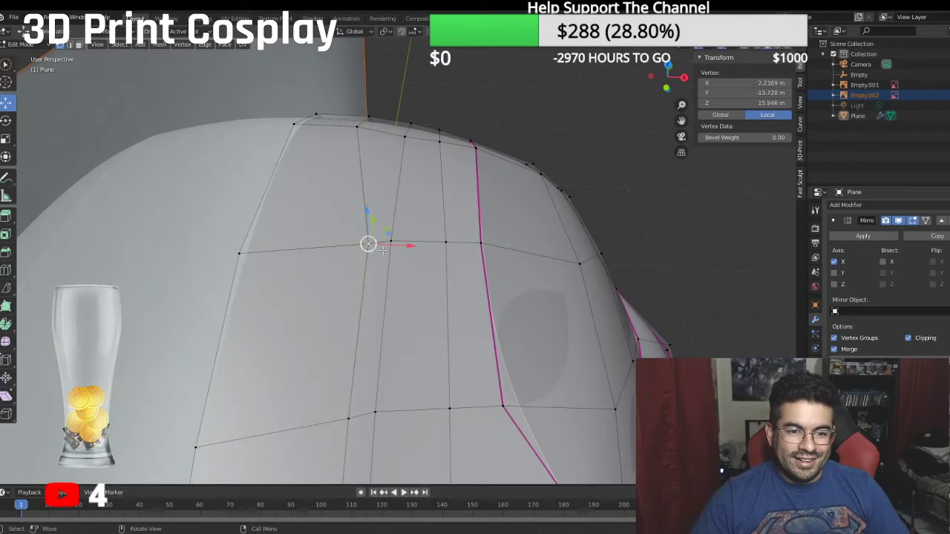
Step: Slide the first two vertices of the crown's inner edge line along X toward the centreline, to about 1.42 m
drag(406, 245, 363, 245)
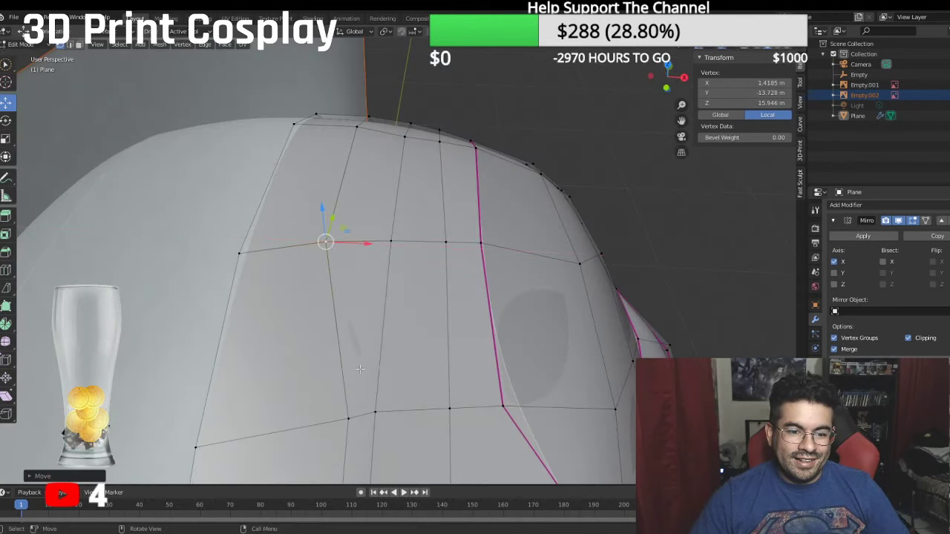
click(349, 416)
key(g)
key(x)
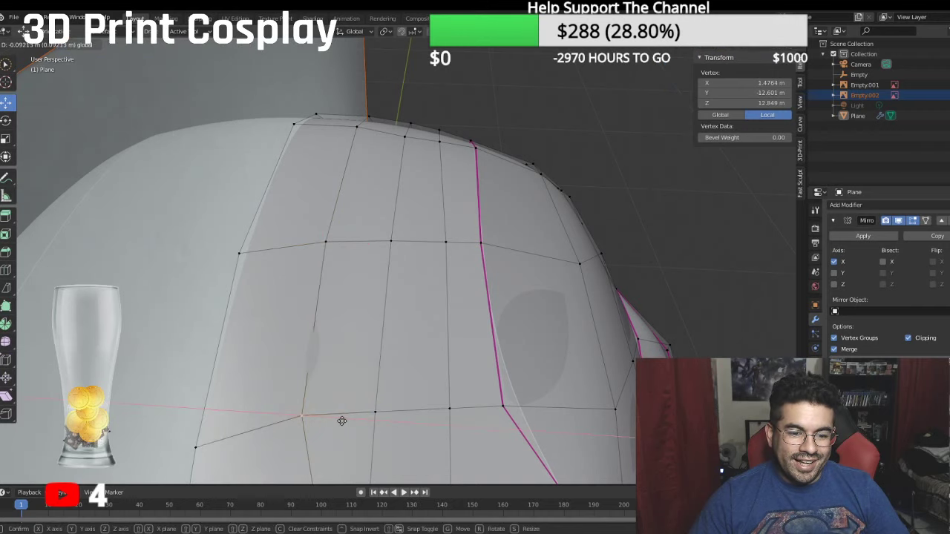
click(341, 421)
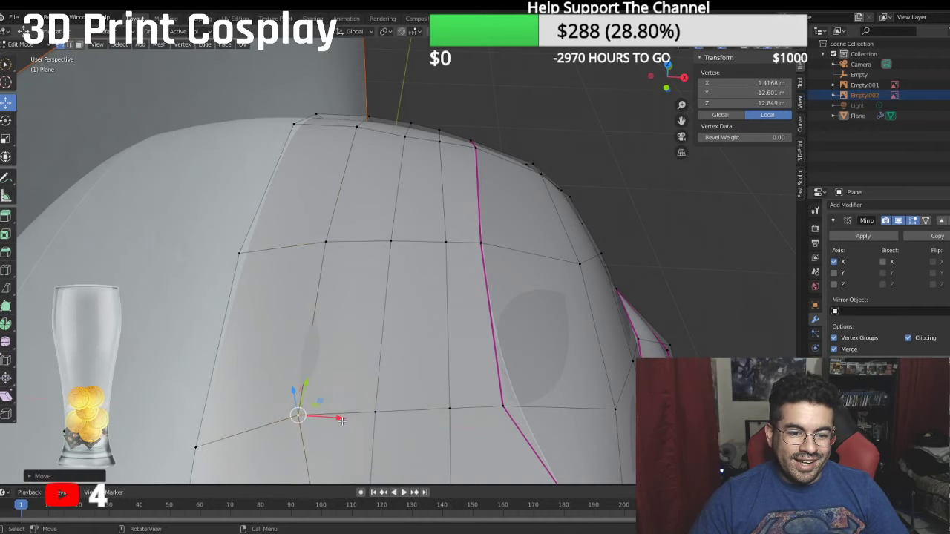
Step: Slide the next two vertices of that edge line down the forehead along X toward the centreline, the first to 1.5626 m
middle_drag(341, 420, 253, 287)
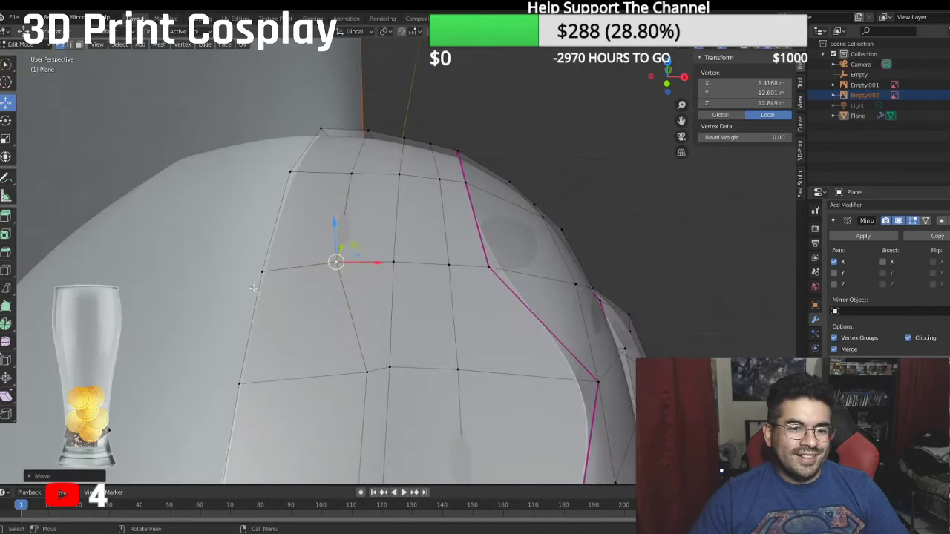
click(367, 371)
key(g)
key(x)
click(375, 370)
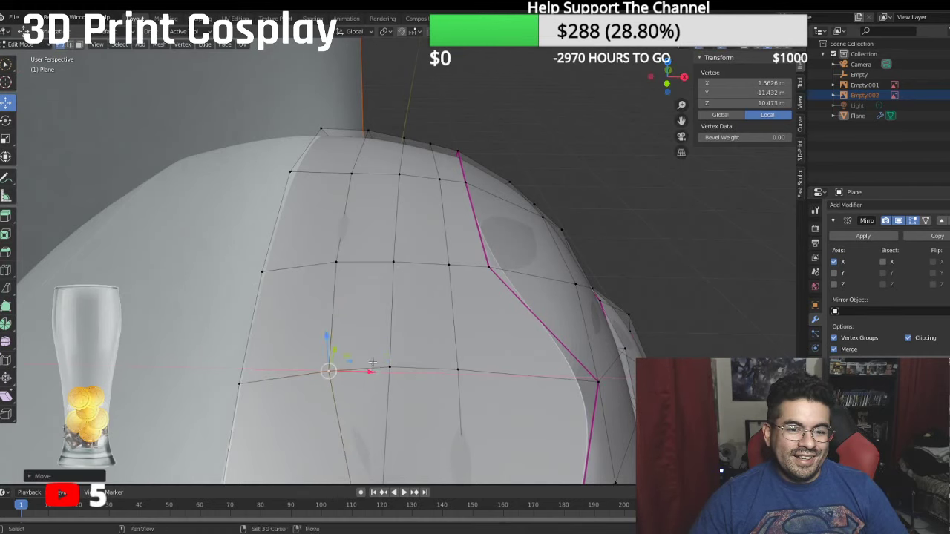
middle_drag(374, 370, 341, 371)
key(g)
key(x)
click(333, 392)
Step: Shift the last two forehead vertices above the brow ridge's tip toward the centreline to straighten the edge line
click(332, 436)
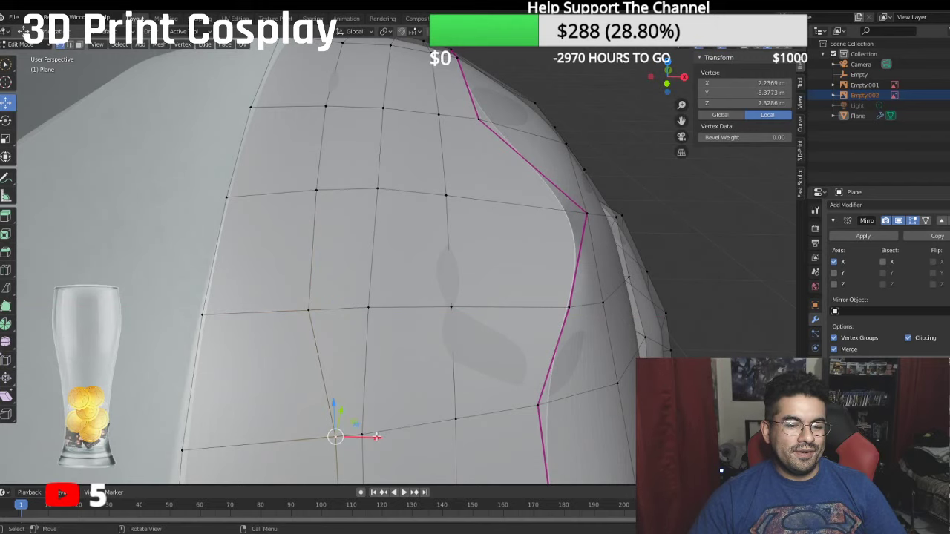
drag(377, 437, 358, 437)
middle_drag(357, 437, 311, 260)
scroll(342, 351, down, 4)
click(309, 209)
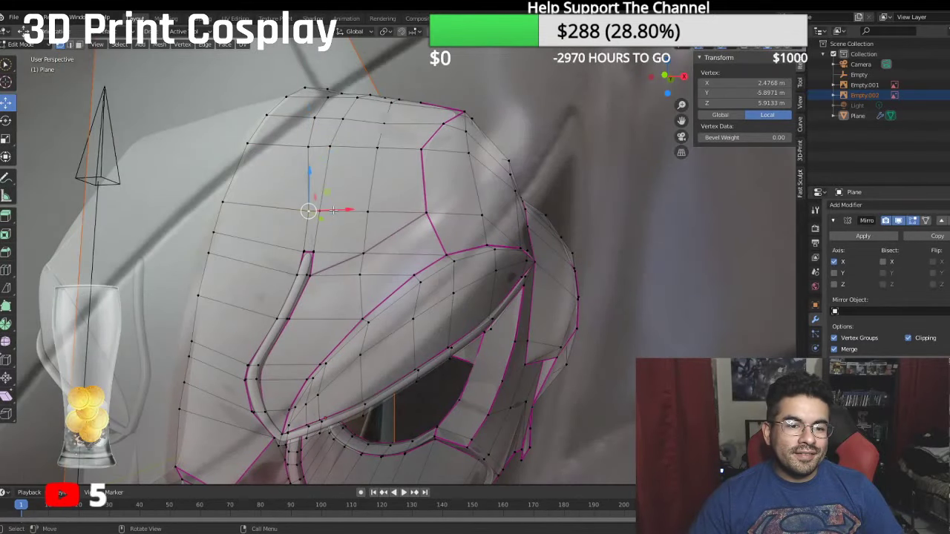
drag(334, 211, 296, 167)
middle_drag(297, 167, 343, 225)
click(359, 185)
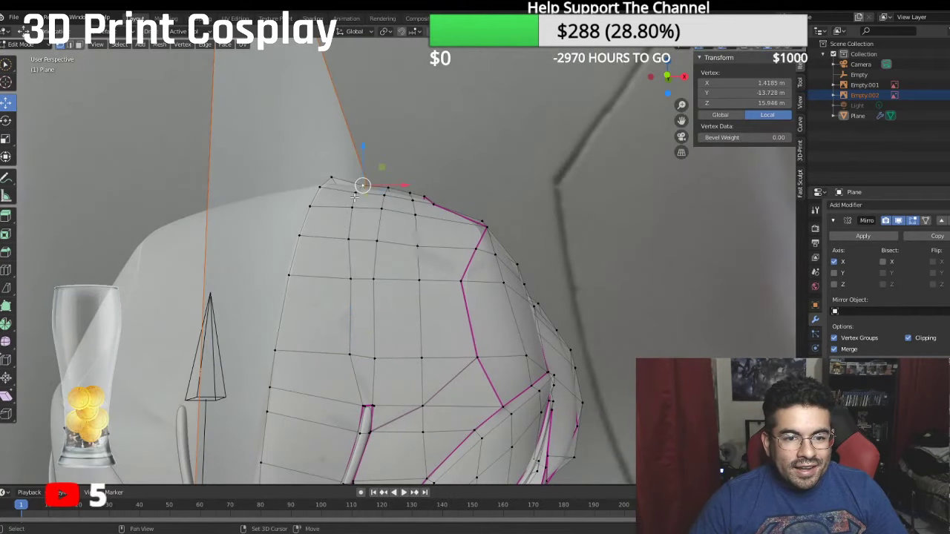
Step: Raise the selected crown vertices slightly along Z, and lift the forehead vertex beside the crease line to Y -9.8883 m
shift+click(355, 192)
drag(360, 154, 360, 151)
middle_drag(360, 151, 218, 267)
click(215, 264)
drag(217, 227, 217, 223)
middle_drag(242, 242, 406, 279)
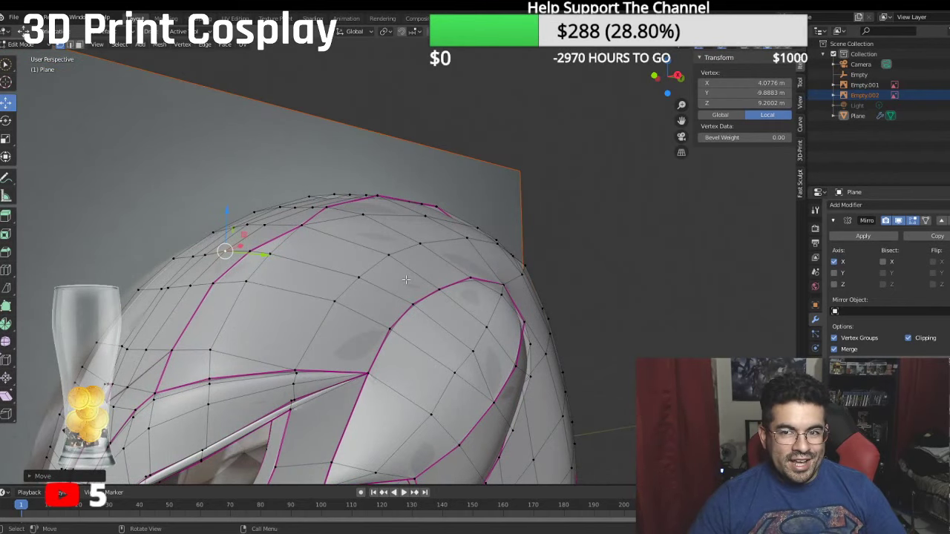
Step: Adjust the dome vertices beside the crease line along Z and pull the one above its corner inward to X 6.854 m, Y -11.309 m
middle_drag(419, 278, 407, 221)
click(437, 168)
key(g)
key(z)
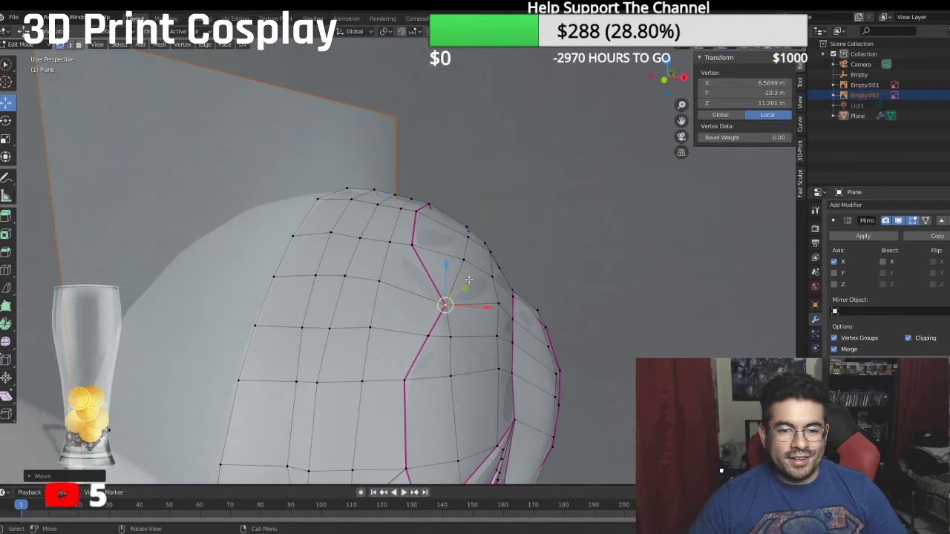
middle_drag(468, 280, 526, 294)
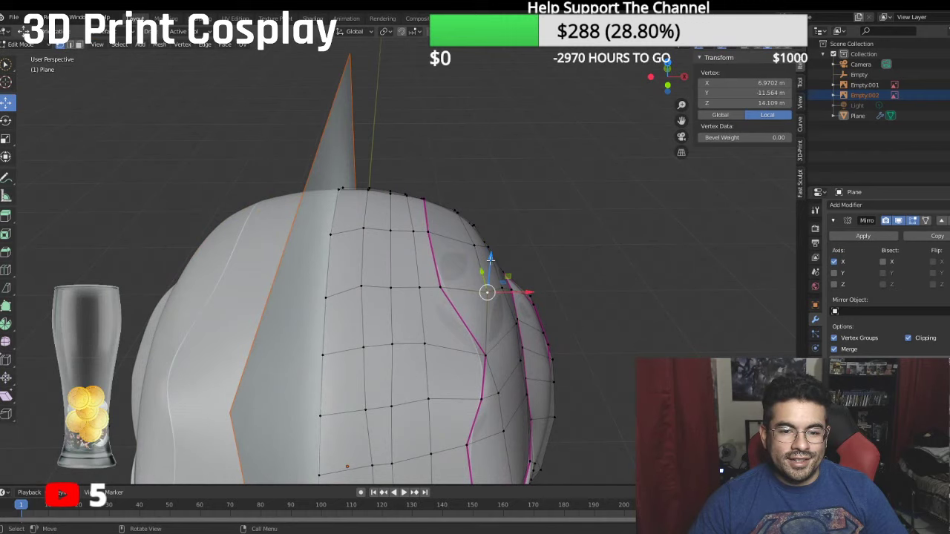
drag(531, 293, 526, 293)
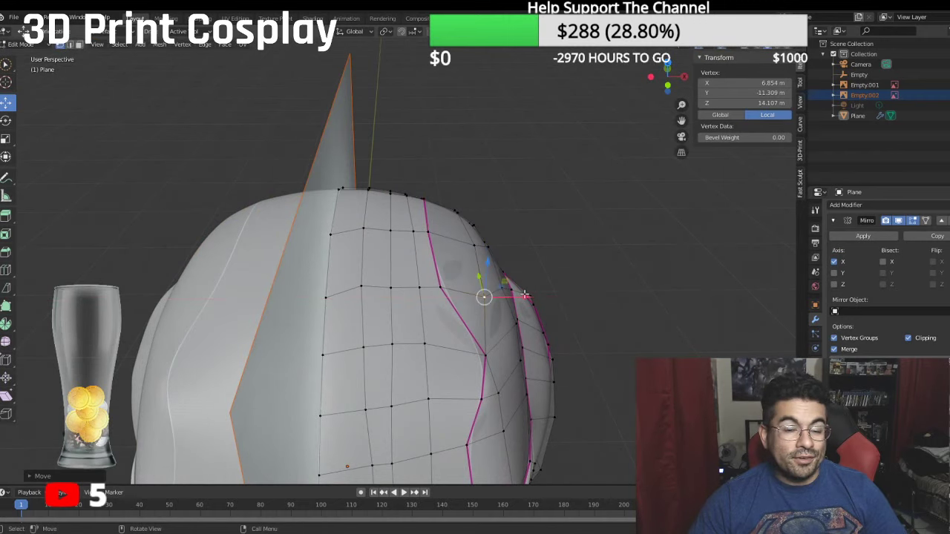
Step: Compare the helmet's panel lines with the side and front reference images, hiding and showing the mesh to see the side photo
middle_drag(518, 294, 498, 279)
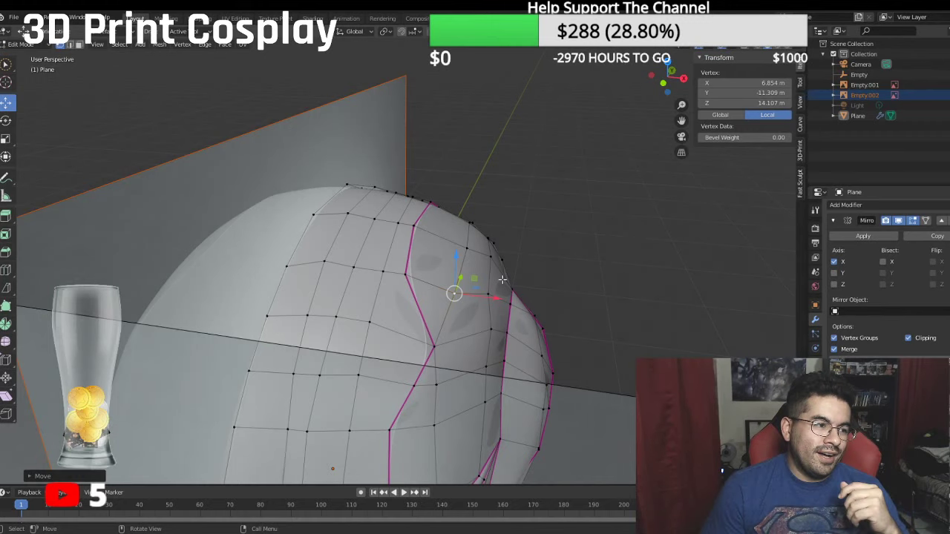
scroll(542, 287, down, 3)
middle_drag(542, 287, 35, 272)
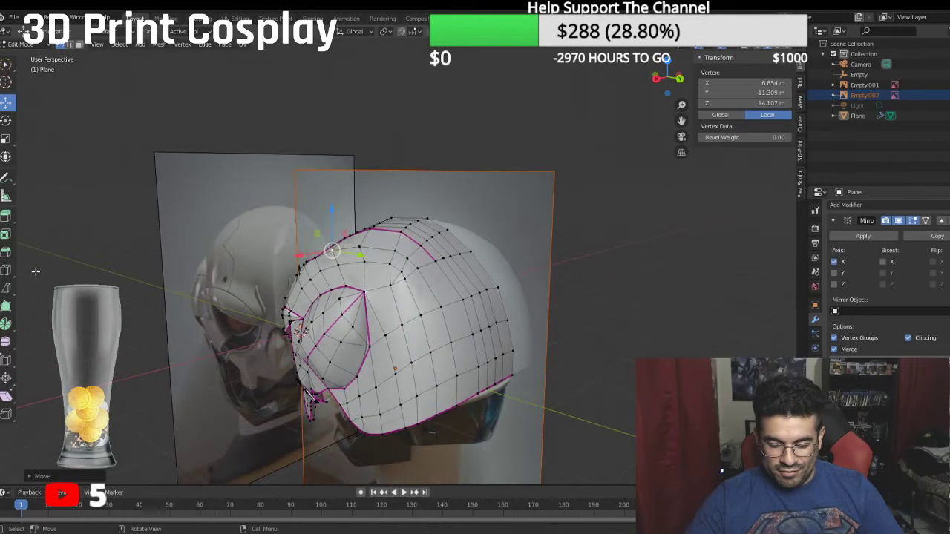
key(KP_3)
scroll(547, 346, up, 3)
shift+middle_drag(565, 333, 505, 290)
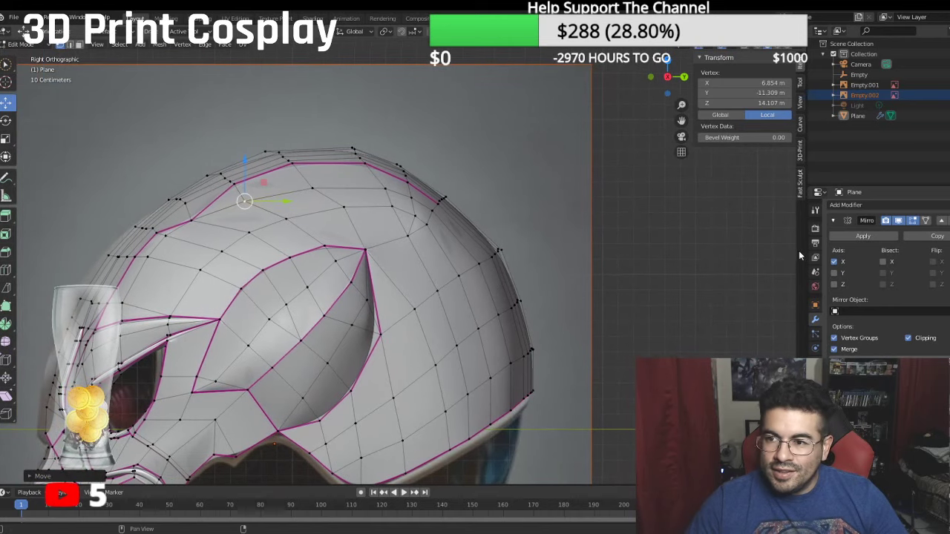
click(948, 116)
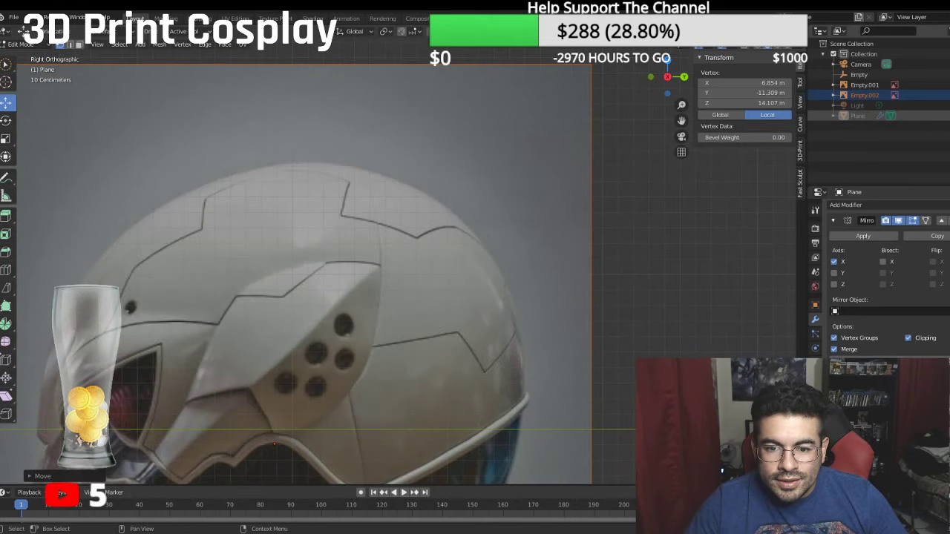
click(948, 115)
click(948, 115)
click(948, 116)
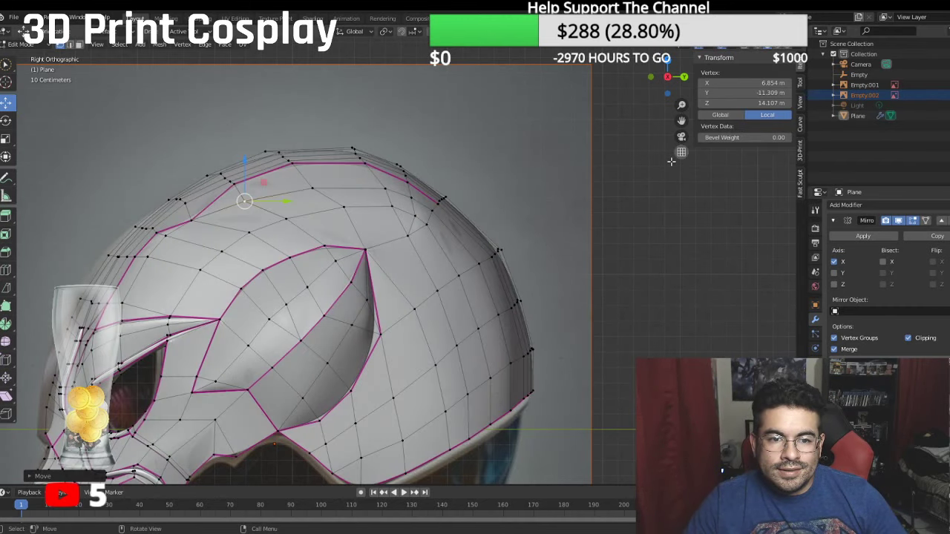
middle_drag(391, 187, 348, 214)
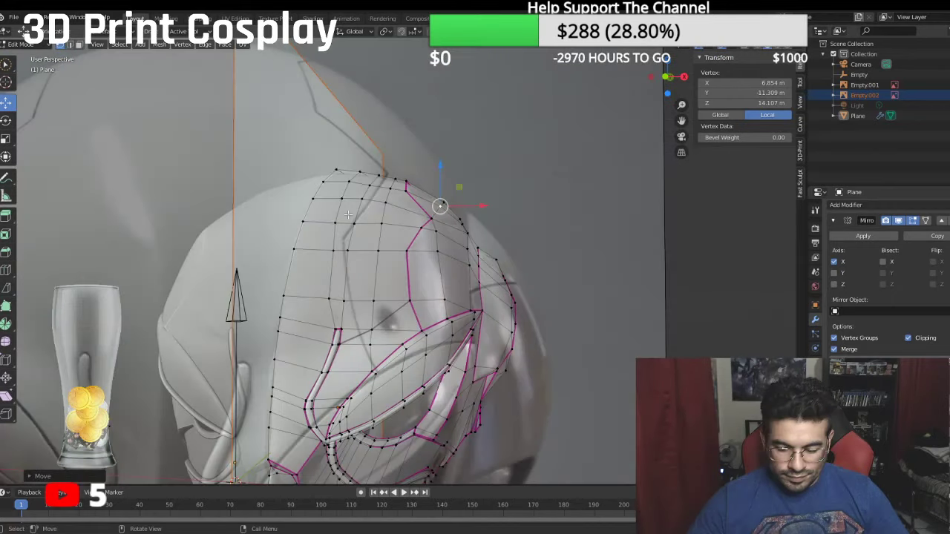
key(KP_1)
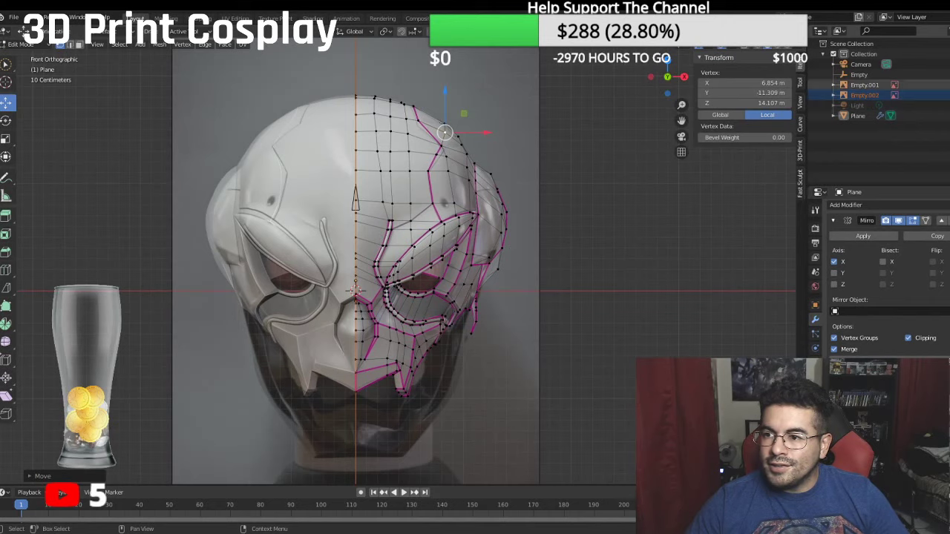
Step: Hide the front reference image, inspect the helmet's face in Object Mode, and return to Edit Mode
click(947, 85)
click(33, 47)
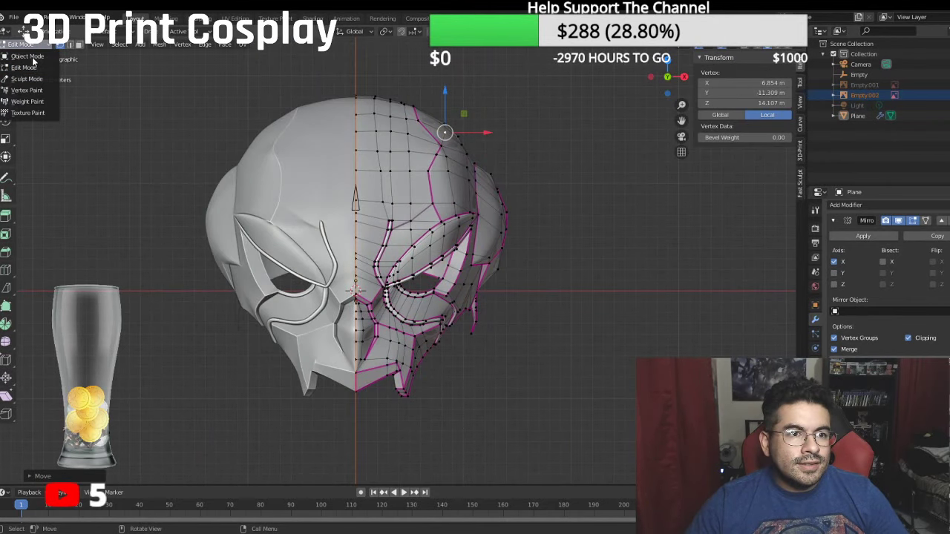
click(31, 46)
click(28, 57)
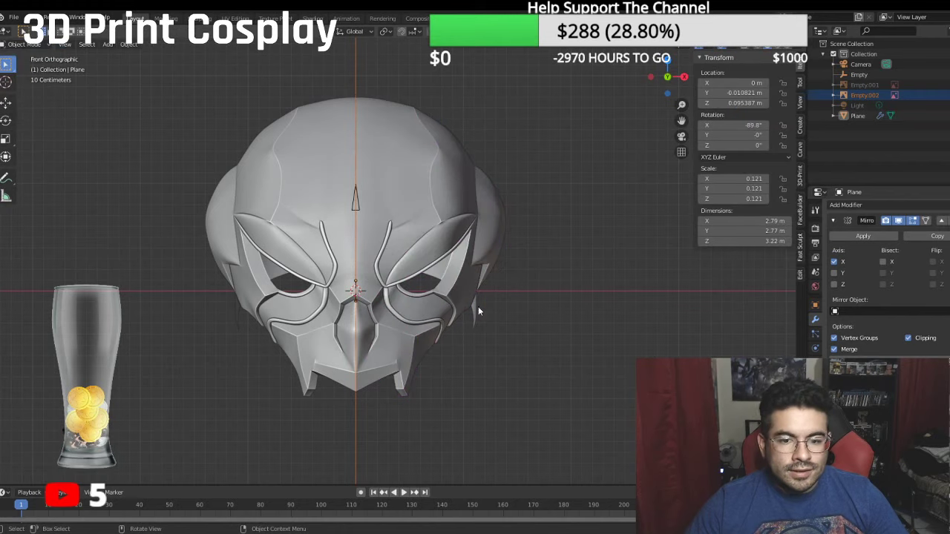
scroll(513, 294, up, 3)
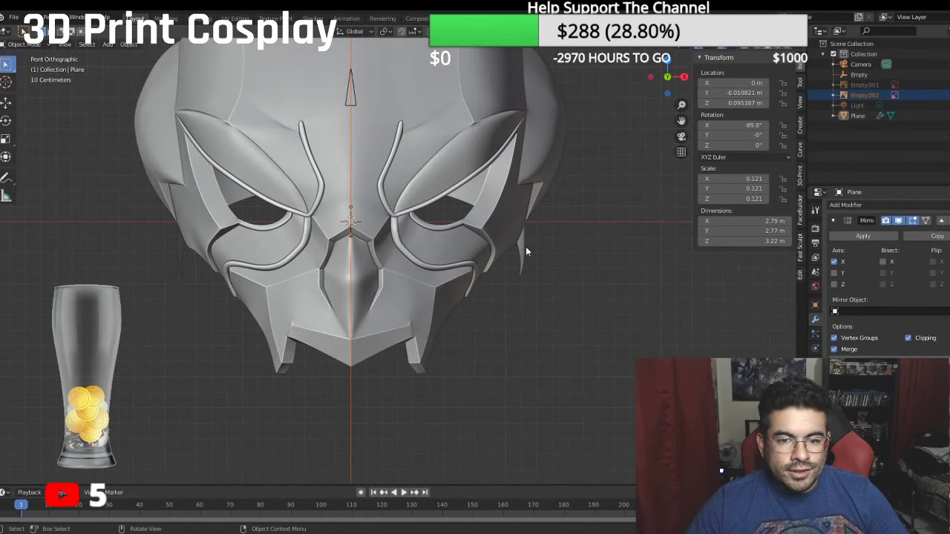
scroll(525, 251, up, 2)
click(27, 46)
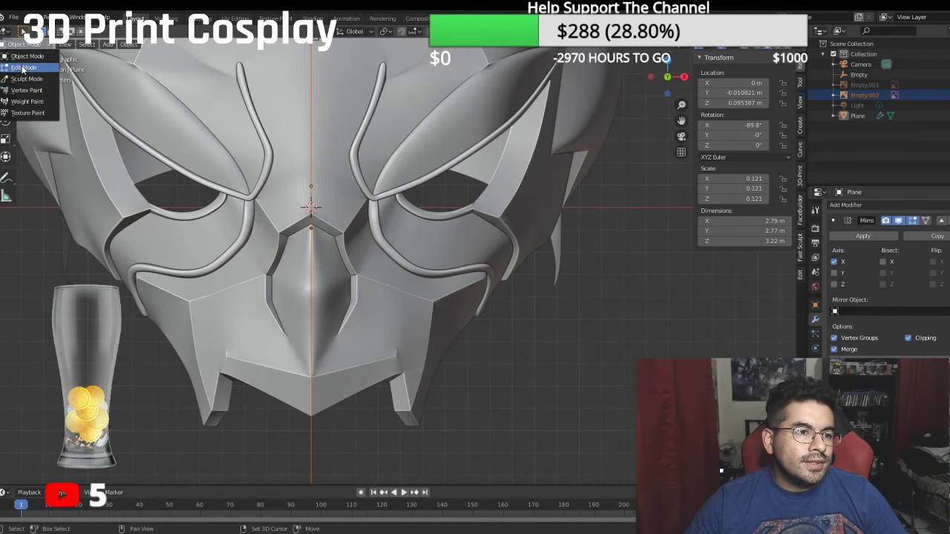
click(23, 68)
Step: In the front view, pull the vertex near the lower rim behind the cheek inward along X to 8.7927 m
mouse_move(562, 246)
shift+middle_down()
mouse_move(503, 231)
mouse_move(546, 255)
shift+middle_up()
shift+right_drag(546, 254, 518, 253)
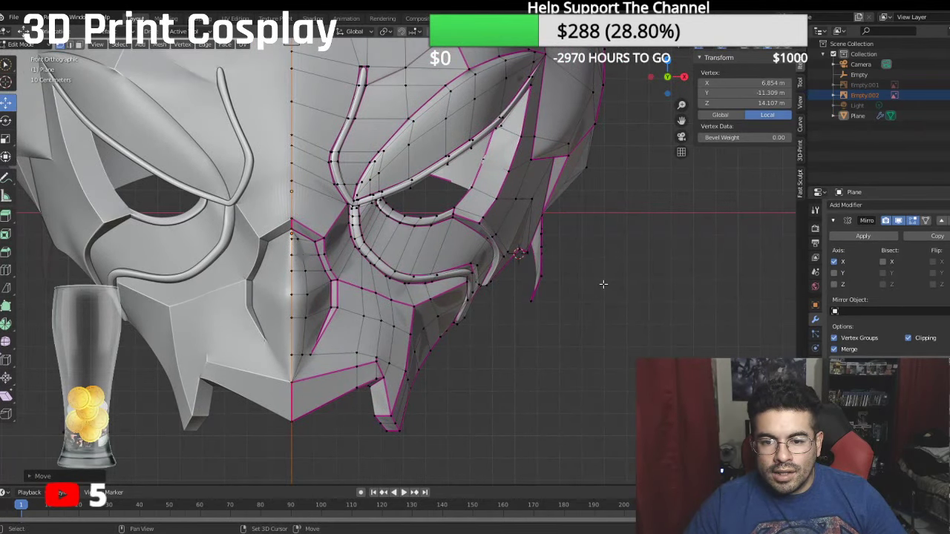
mouse_move(603, 284)
middle_down()
mouse_move(592, 313)
mouse_move(634, 308)
mouse_move(608, 297)
middle_up()
key(KP_1)
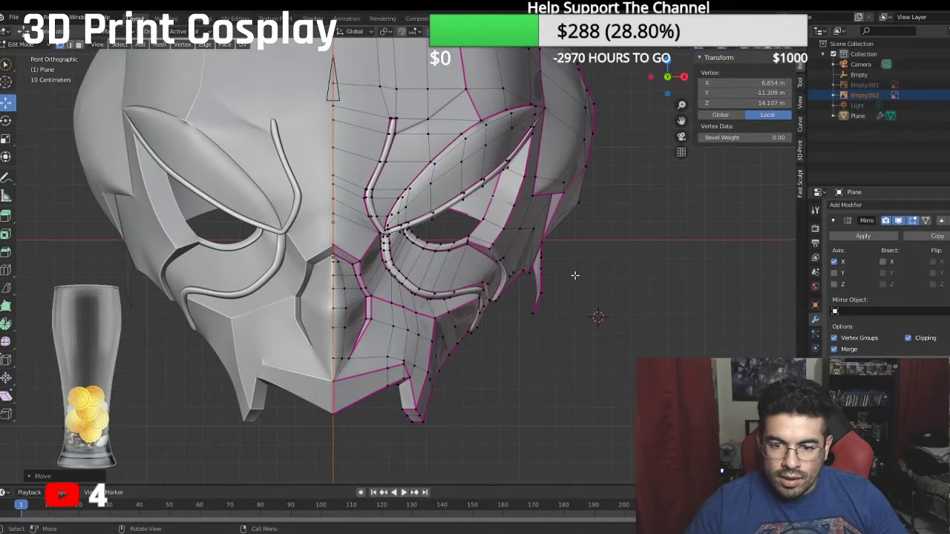
click(548, 294)
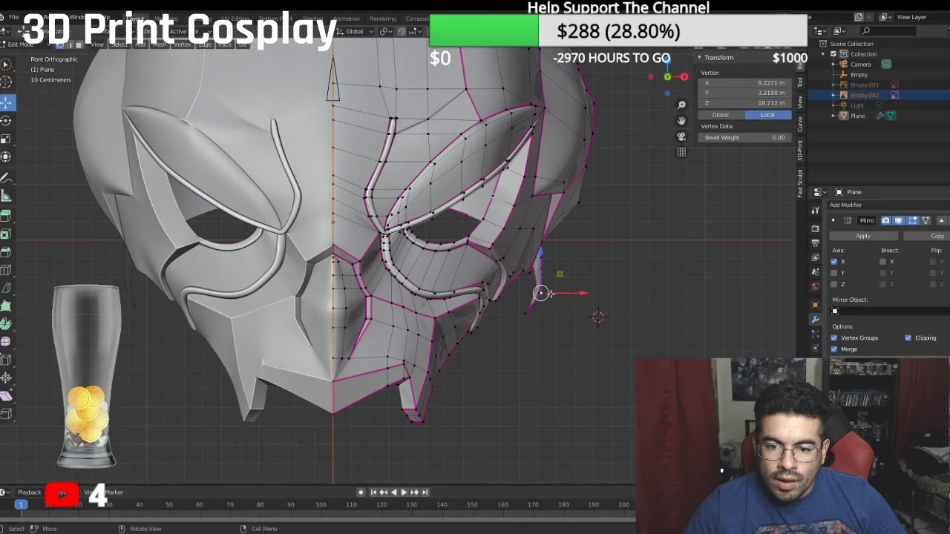
drag(568, 294, 558, 293)
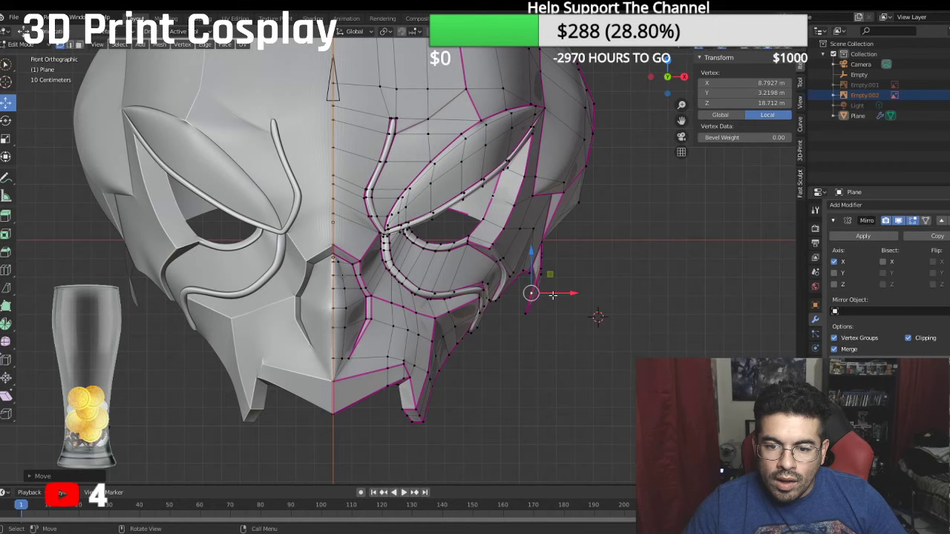
Step: Pull more vertices of the helmet's lower side inward along X, including one to 8.9446 m and one near the rim to 8.7197 m
key(g)
key(x)
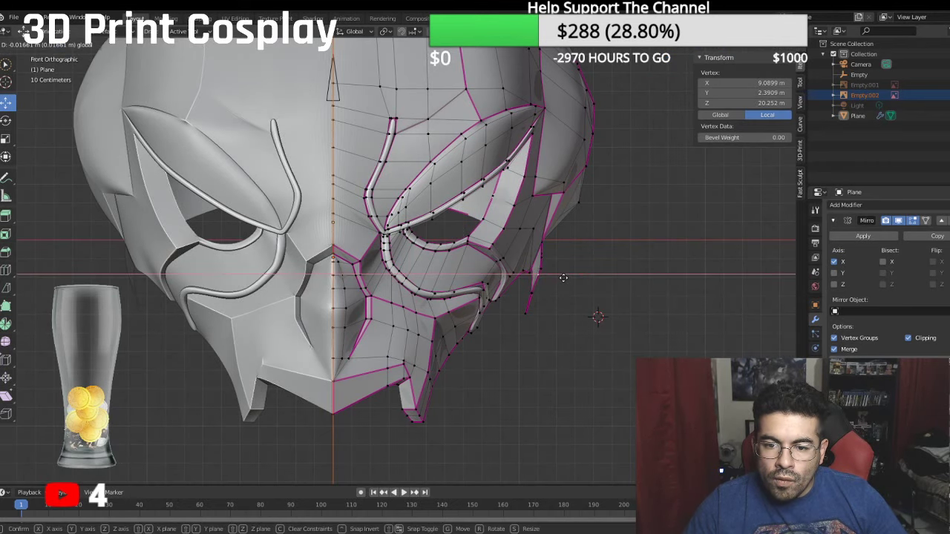
scroll(564, 277, up, 5)
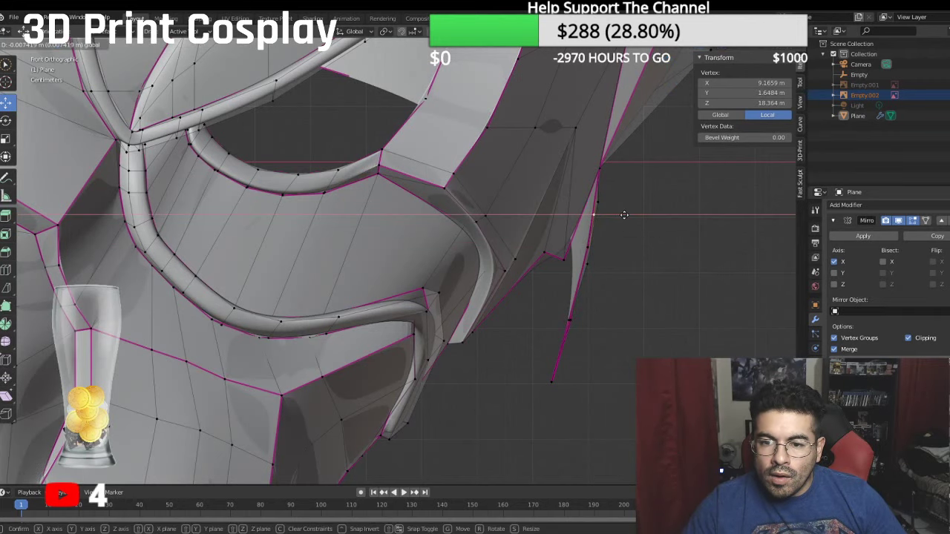
drag(624, 215, 625, 215)
click(595, 265)
drag(633, 268, 624, 267)
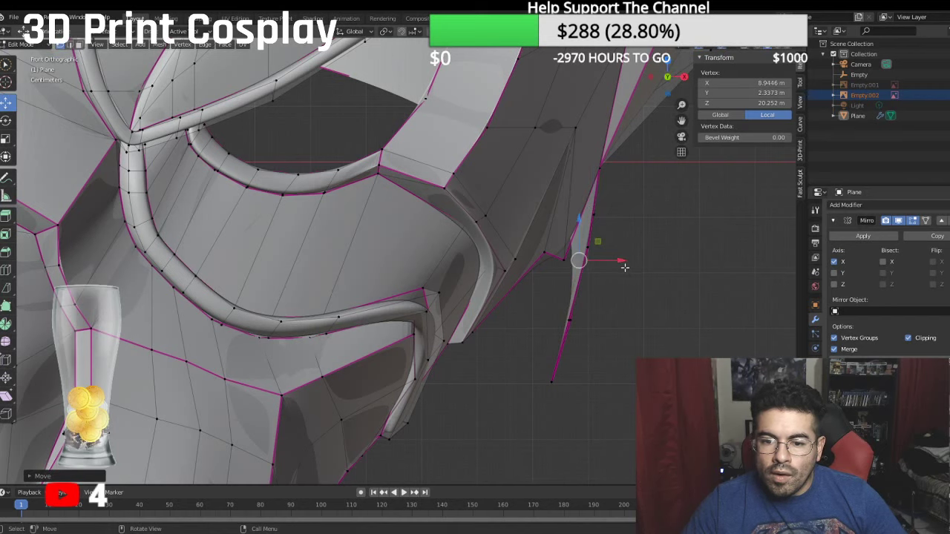
click(570, 320)
drag(615, 321, 609, 320)
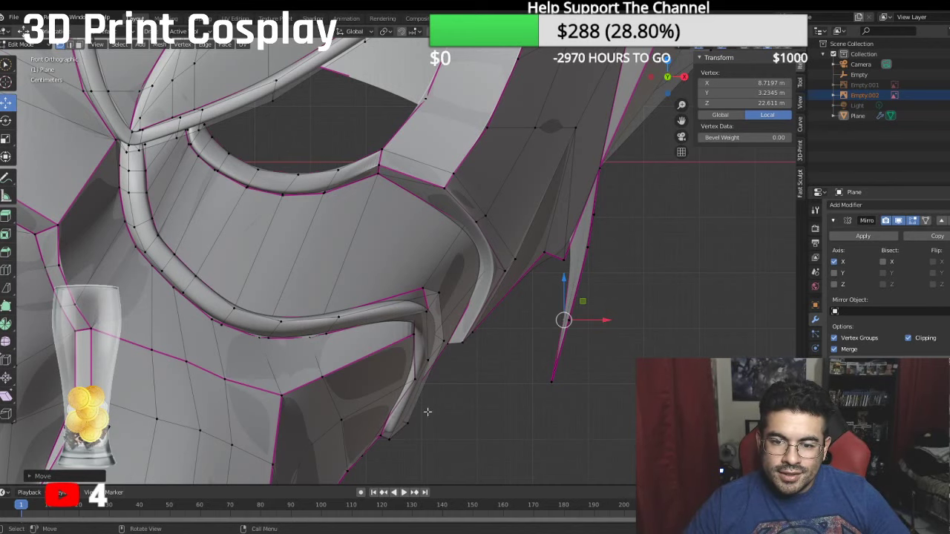
Step: Even out the remaining protruding vertices on the lower side by sliding them inward along X, the last one to 9.0663 m
key(g)
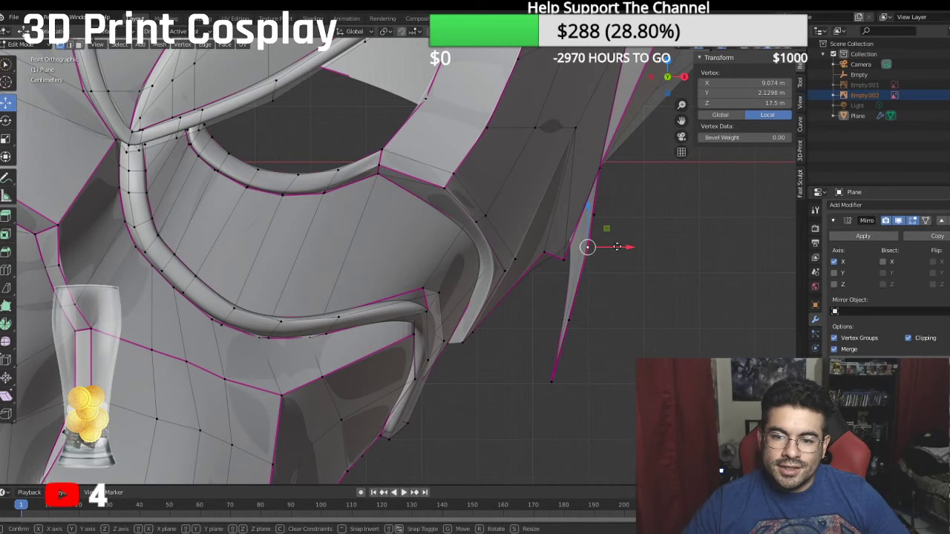
key(x)
click(602, 214)
drag(628, 215, 626, 201)
click(612, 202)
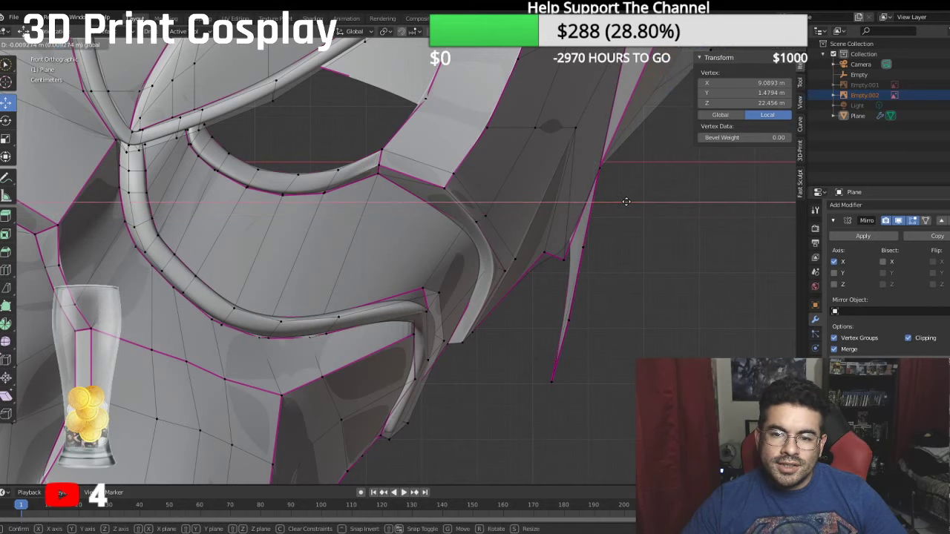
click(626, 201)
scroll(564, 367, down, 4)
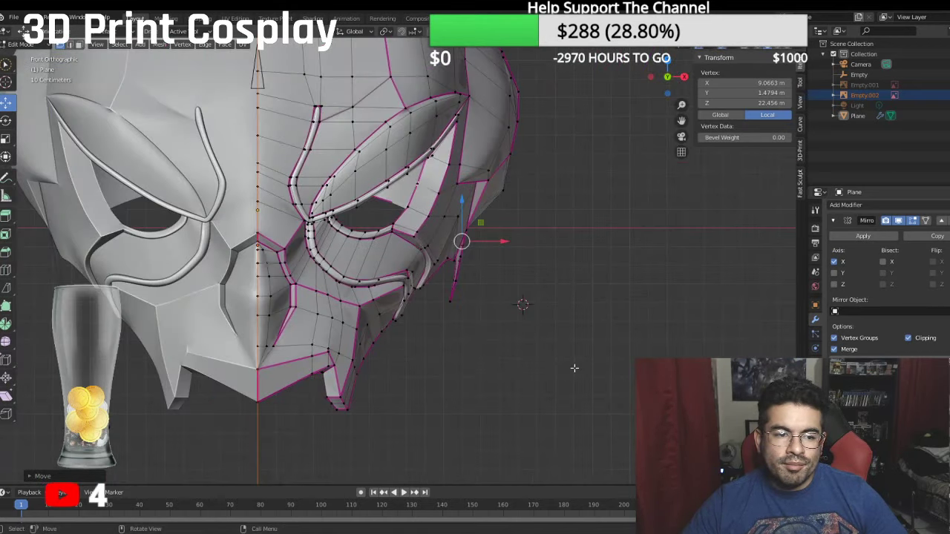
Step: Select the helmet's bottom rim edges from the cheek, under the ear panel, to the rear centreline
shift+middle_drag(495, 376, 627, 395)
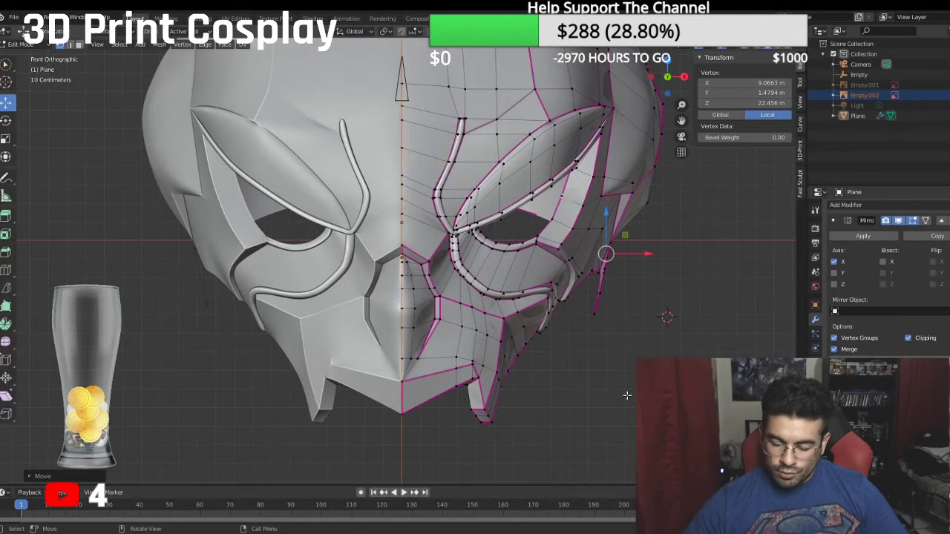
key(KP_3)
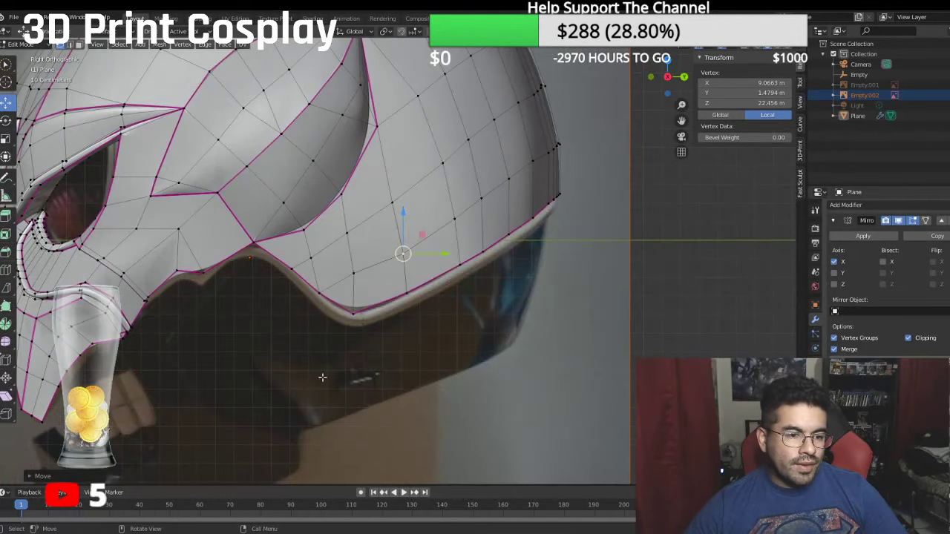
shift+middle_drag(240, 346, 252, 317)
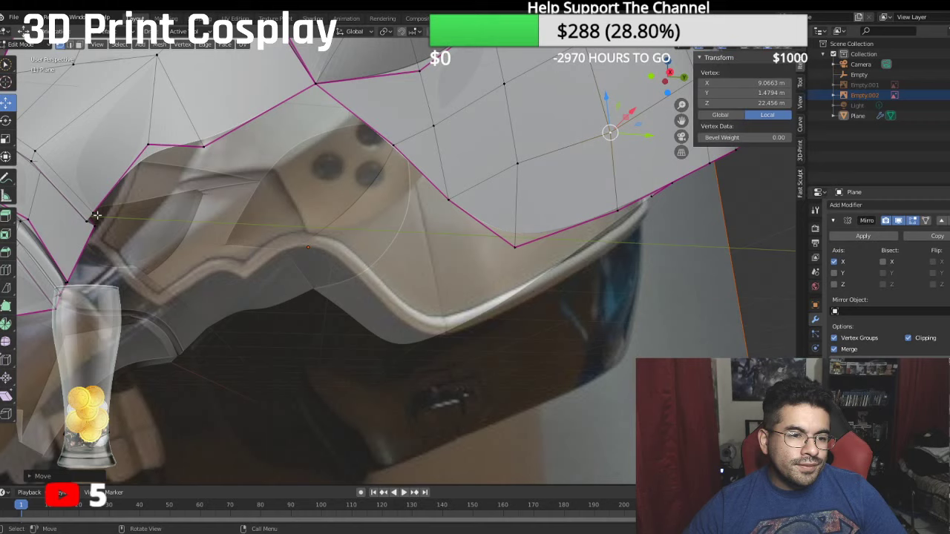
ctrl+click(314, 83)
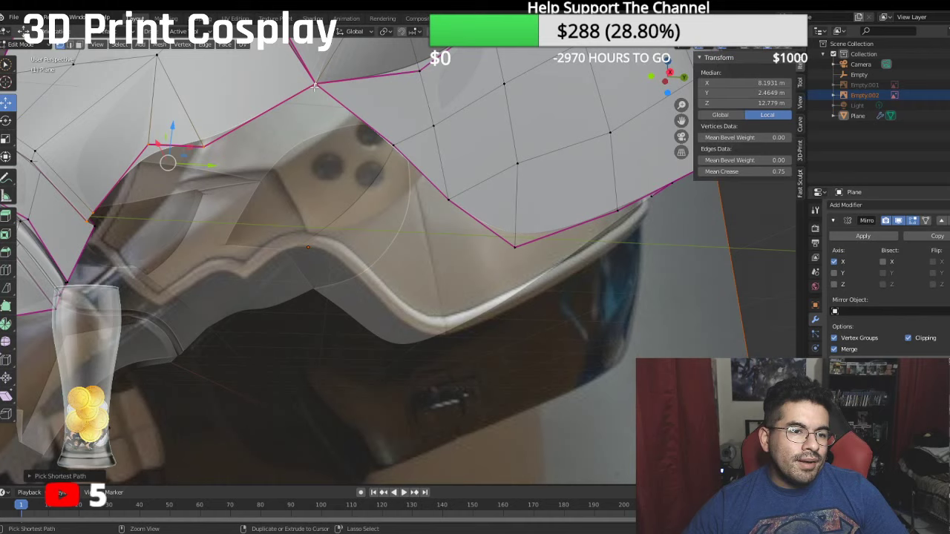
ctrl+click(518, 247)
shift+click(397, 147)
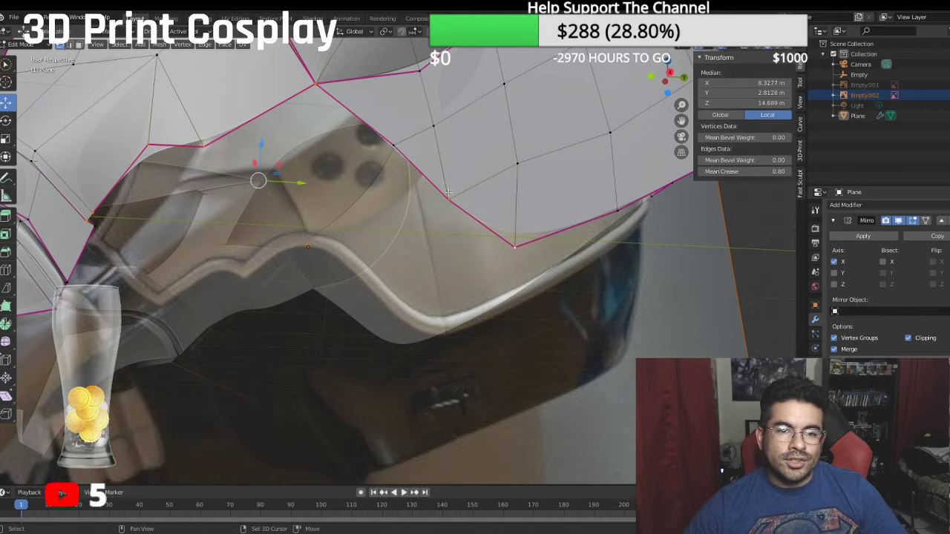
shift+click(451, 199)
middle_drag(458, 206, 364, 264)
ctrl+click(211, 371)
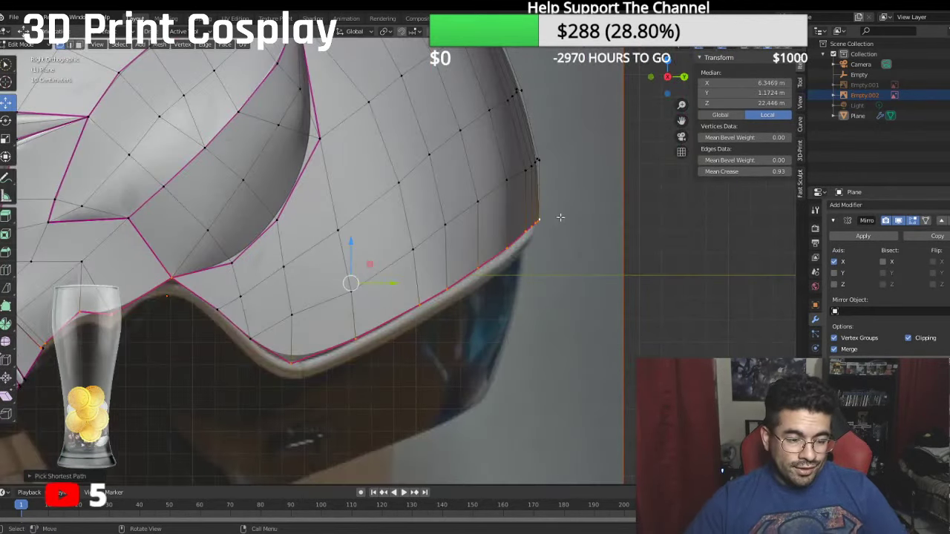
Step: Extrude the selected bottom rim edges straight down along Z by about 0.08 m
shift+middle_drag(587, 245, 656, 216)
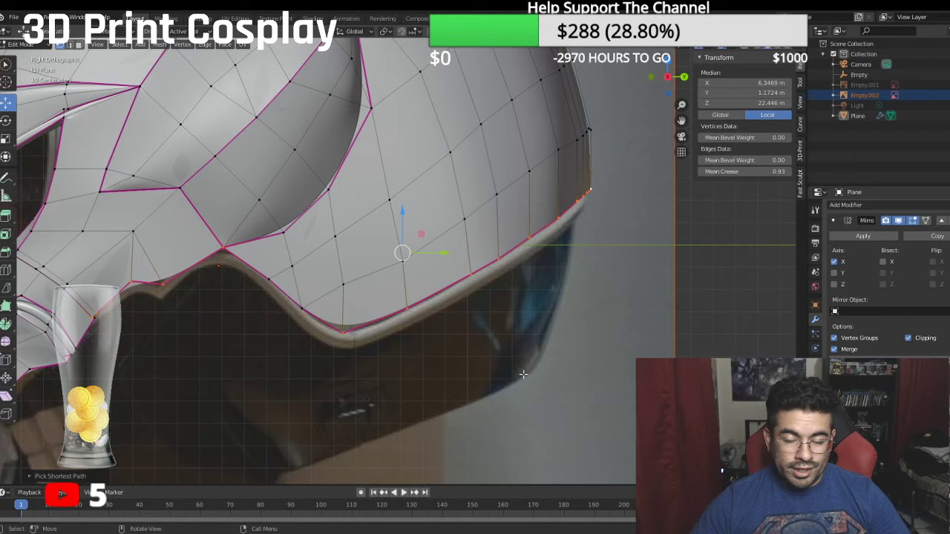
key(e)
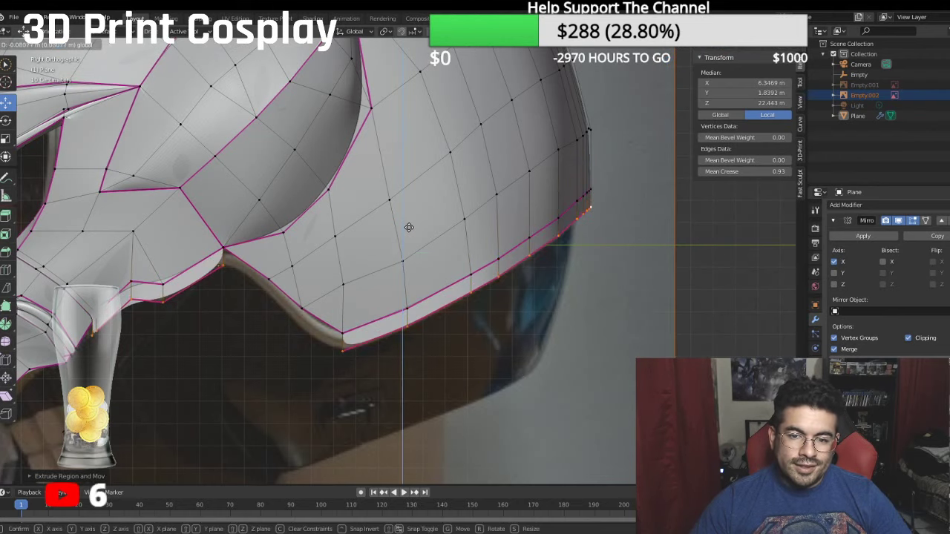
drag(409, 227, 409, 228)
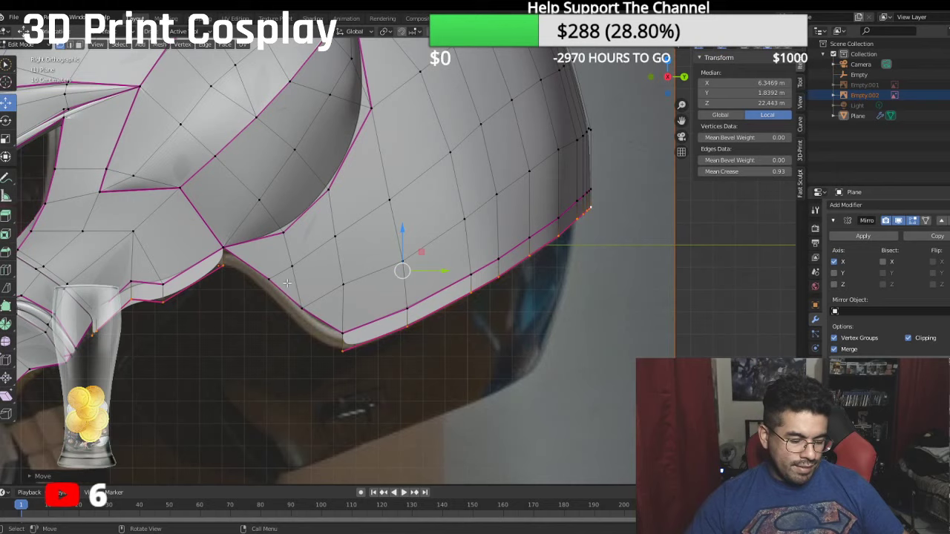
Step: Extrude the uncovered rim edge behind the cheek notch straight down along Z by about 0.07 m
click(307, 304)
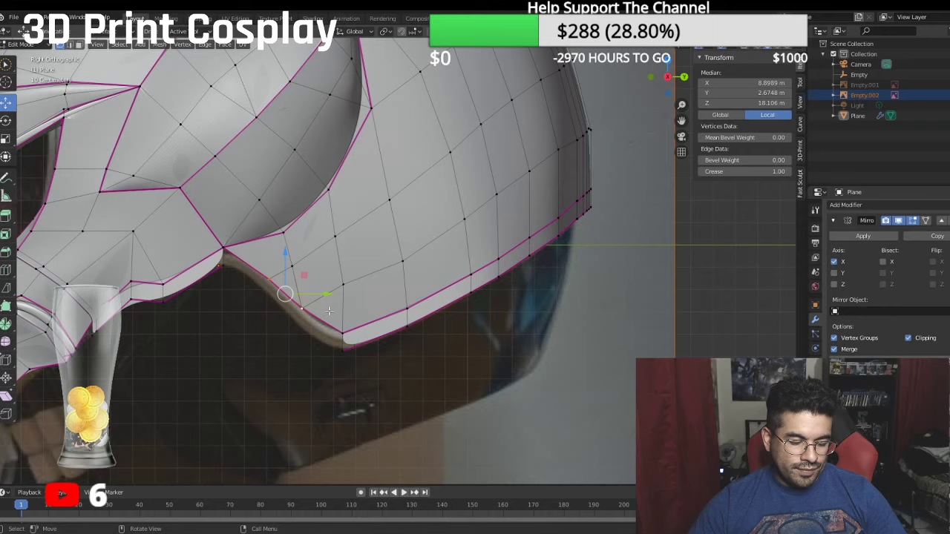
key(g)
key(z)
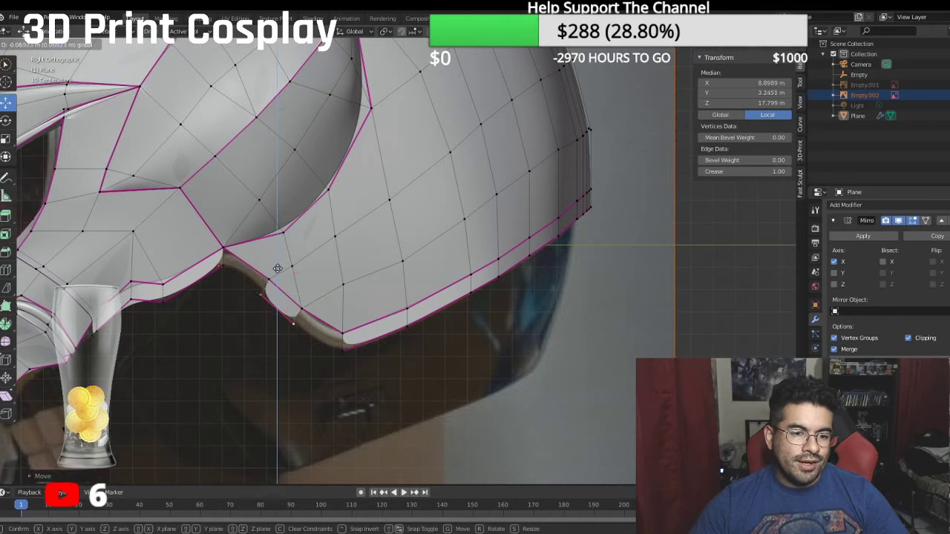
click(277, 267)
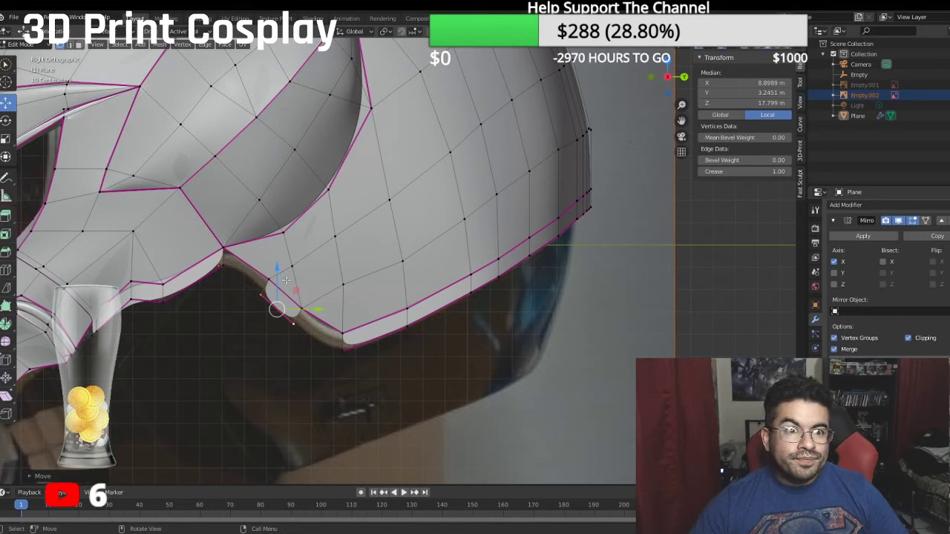
Step: Fill the two gaps in the bottom trim, before and after the newly extruded piece, with faces
click(270, 280)
shift+click(224, 248)
shift+click(223, 265)
shift+click(259, 293)
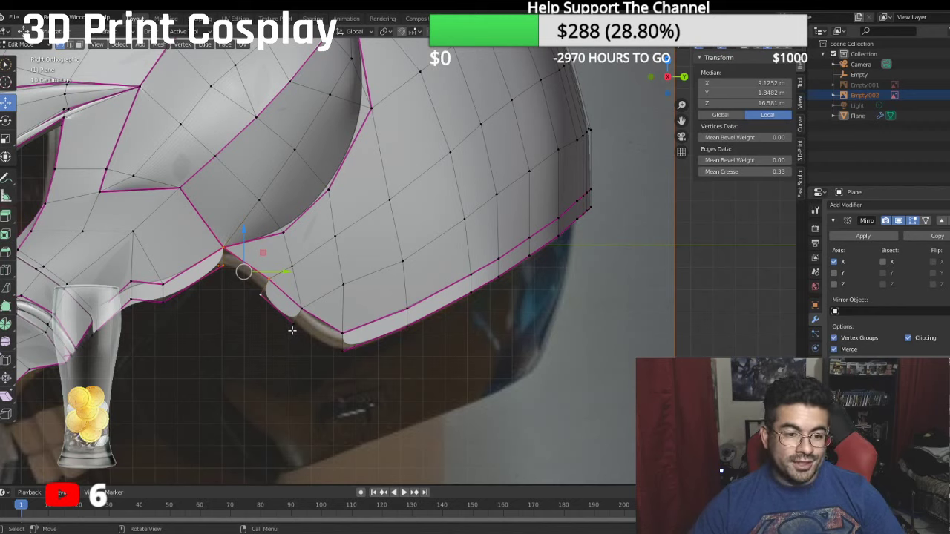
key(f)
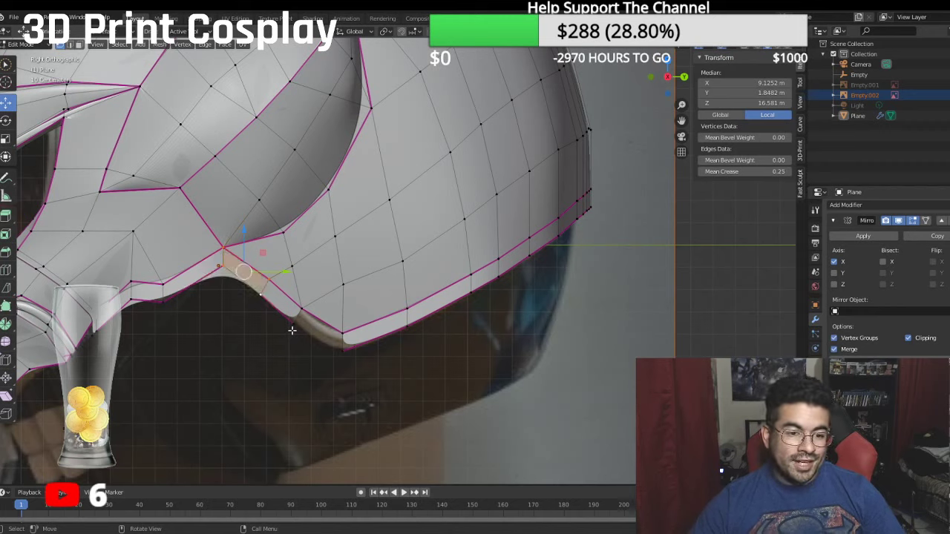
click(343, 334)
shift+click(343, 351)
shift+click(291, 329)
shift+click(293, 303)
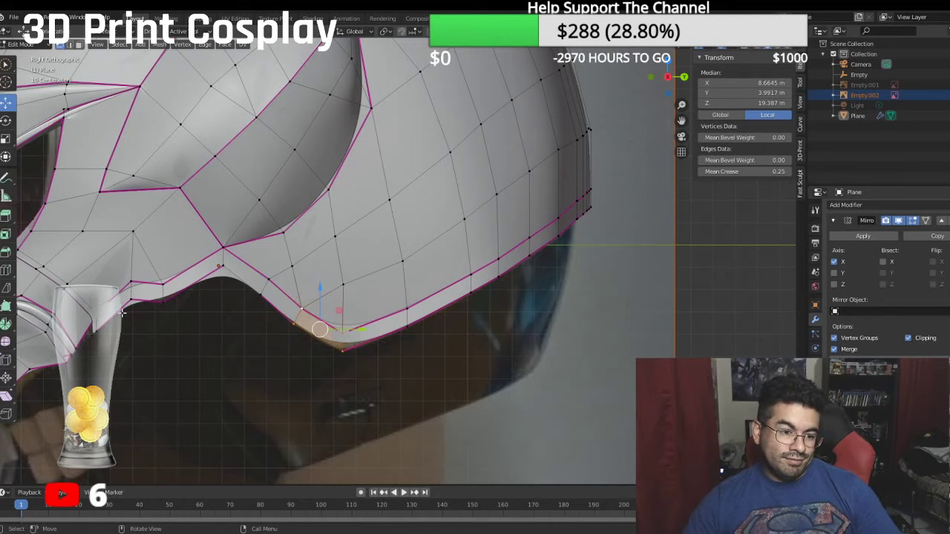
key(f)
middle_drag(267, 303, 117, 237)
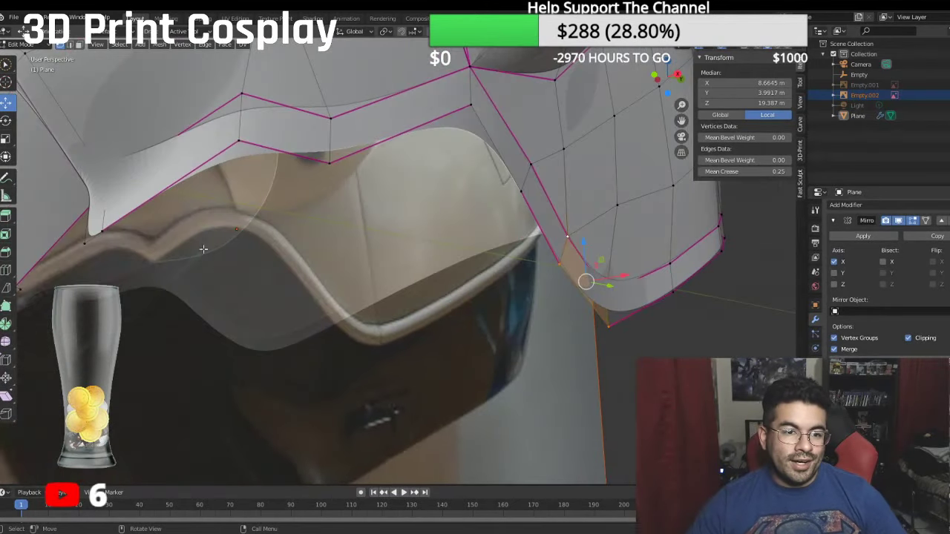
click(91, 236)
ctrl+click(471, 105)
ctrl+click(611, 325)
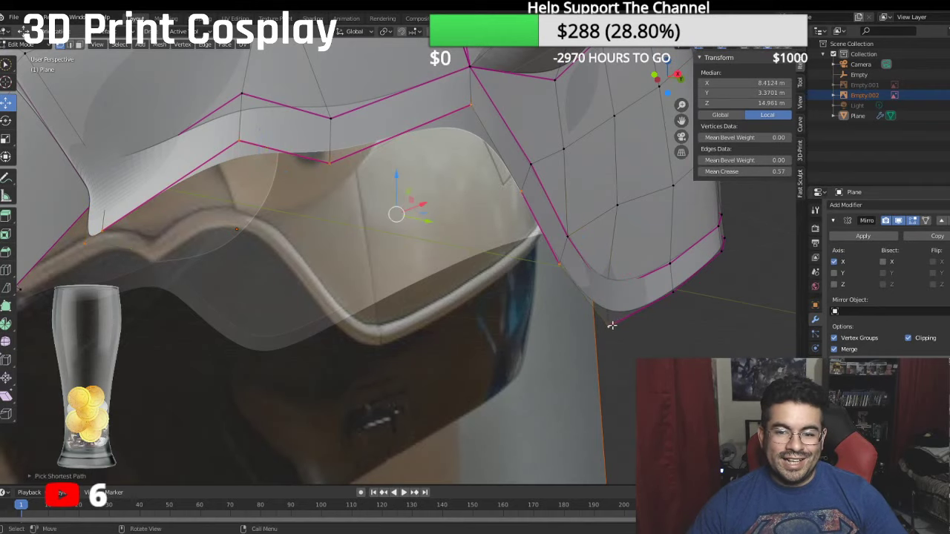
middle_drag(611, 325, 595, 234)
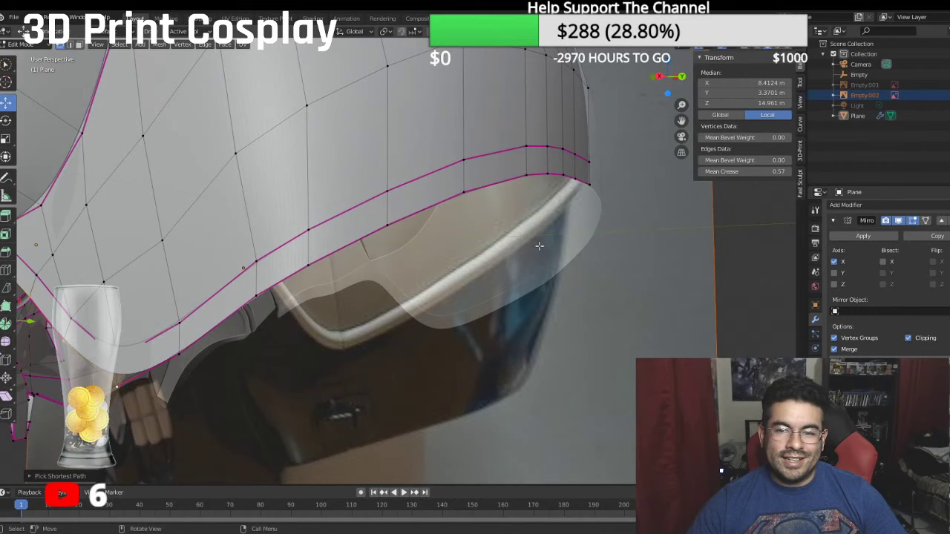
middle_drag(539, 245, 552, 240)
key(KP_1)
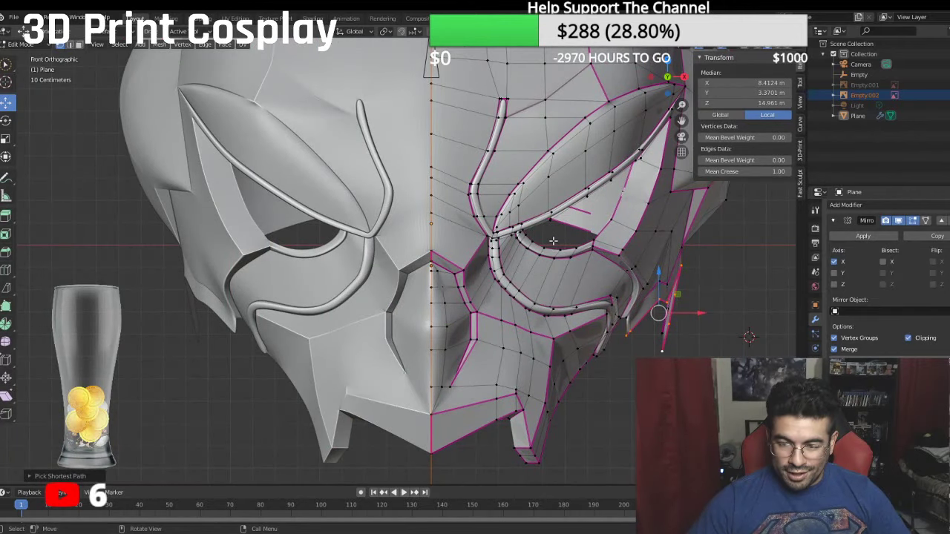
key(KP_3)
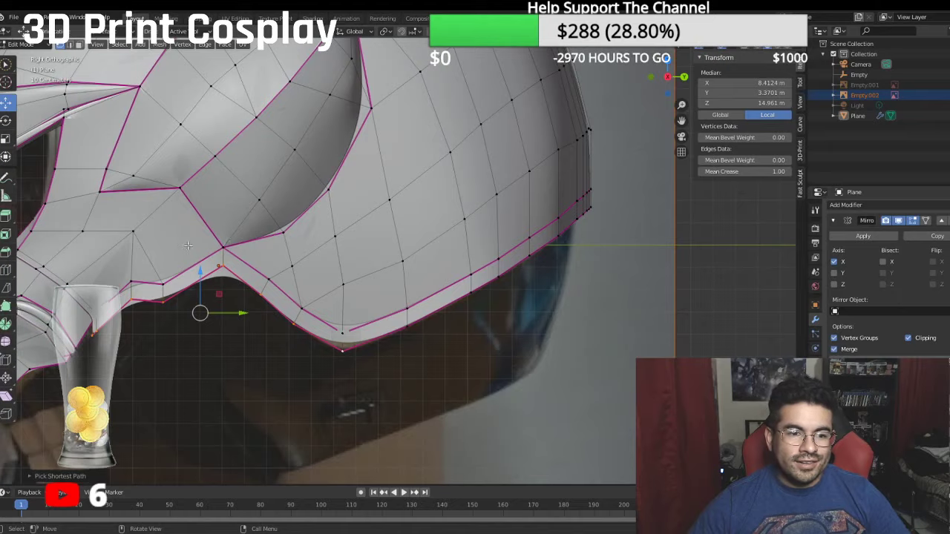
middle_drag(187, 245, 146, 309)
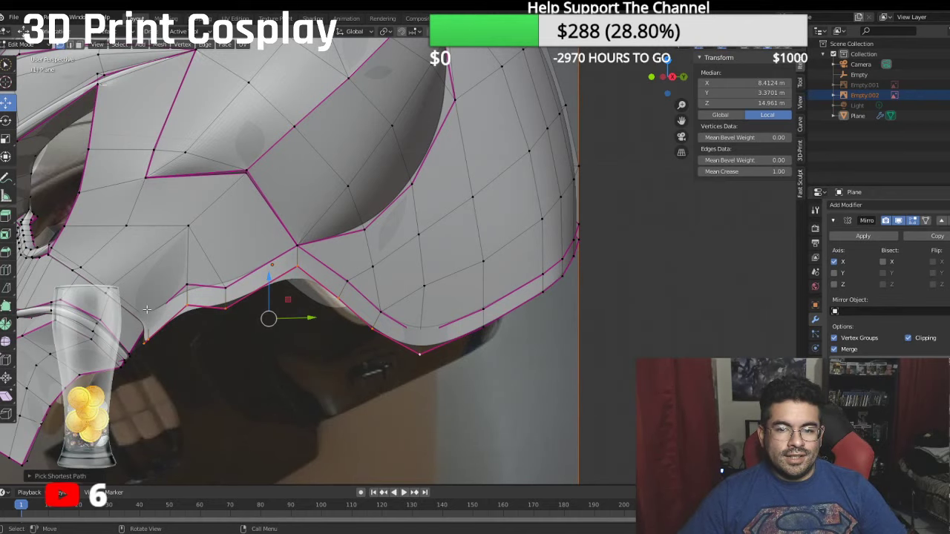
middle_drag(147, 309, 205, 263)
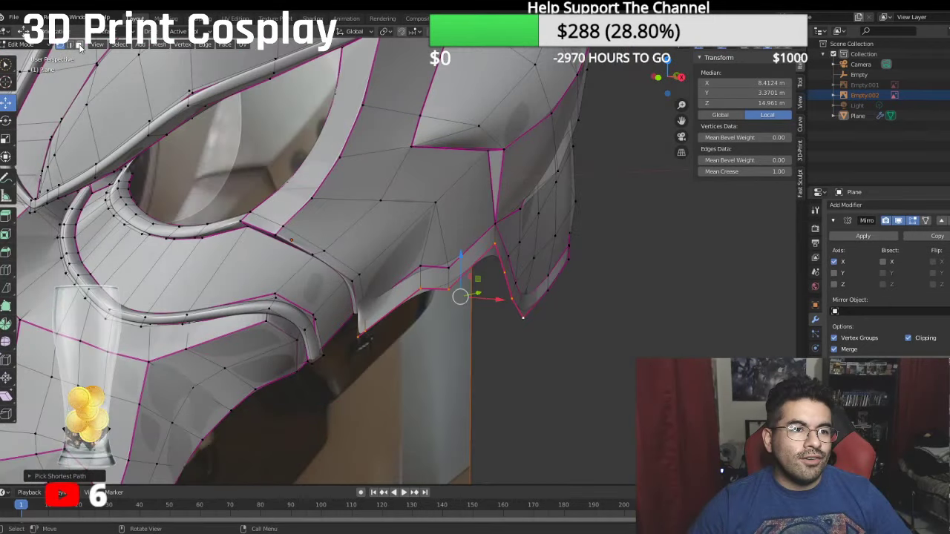
Step: Select the whole strip of trim faces from below the eye, along the cheek and lower side, to the rear centreline
key(alt+a)
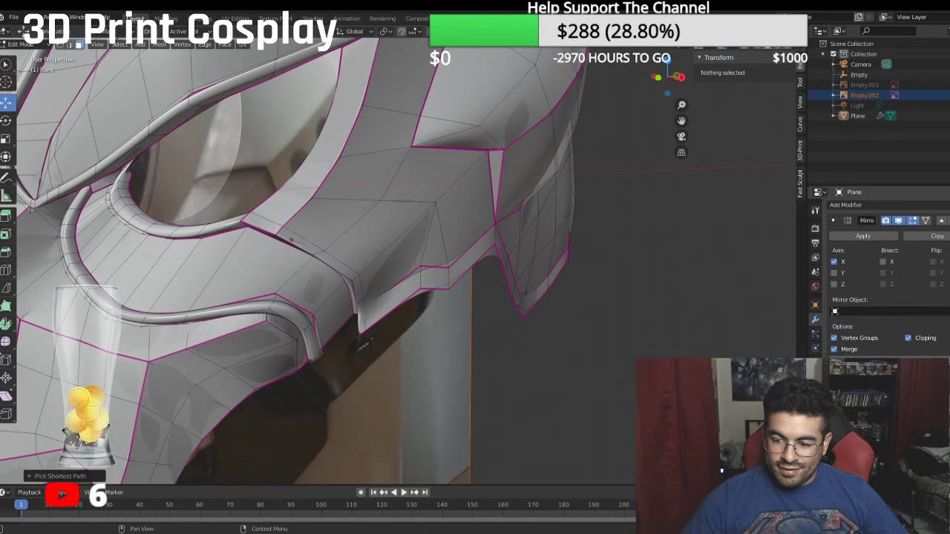
click(899, 460)
middle_drag(439, 334, 411, 316)
click(247, 208)
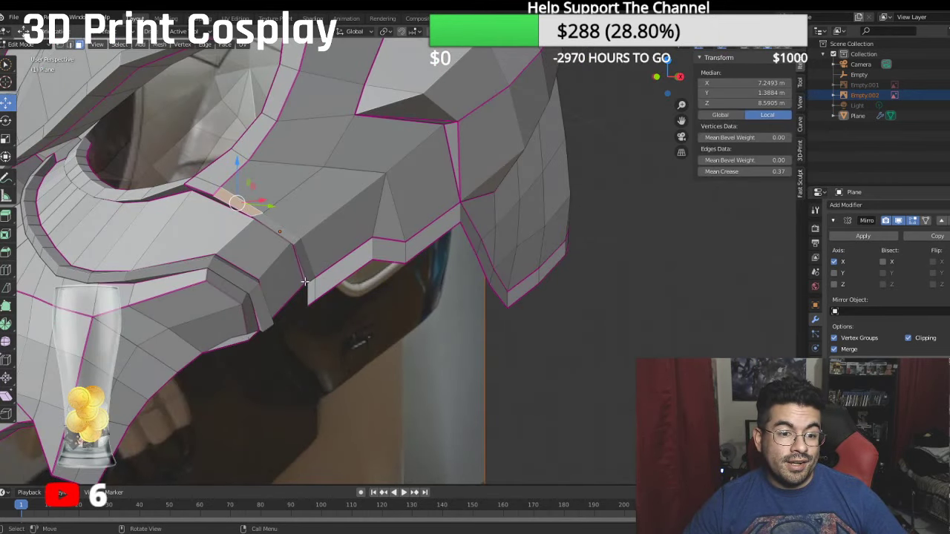
ctrl+click(462, 221)
ctrl+click(473, 237)
middle_drag(472, 237, 393, 292)
middle_drag(514, 202, 433, 208)
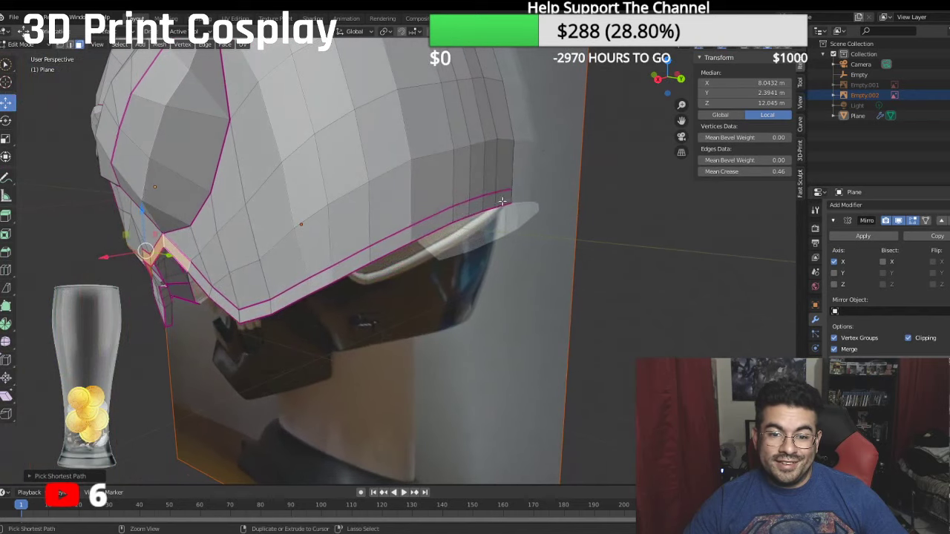
ctrl+click(502, 201)
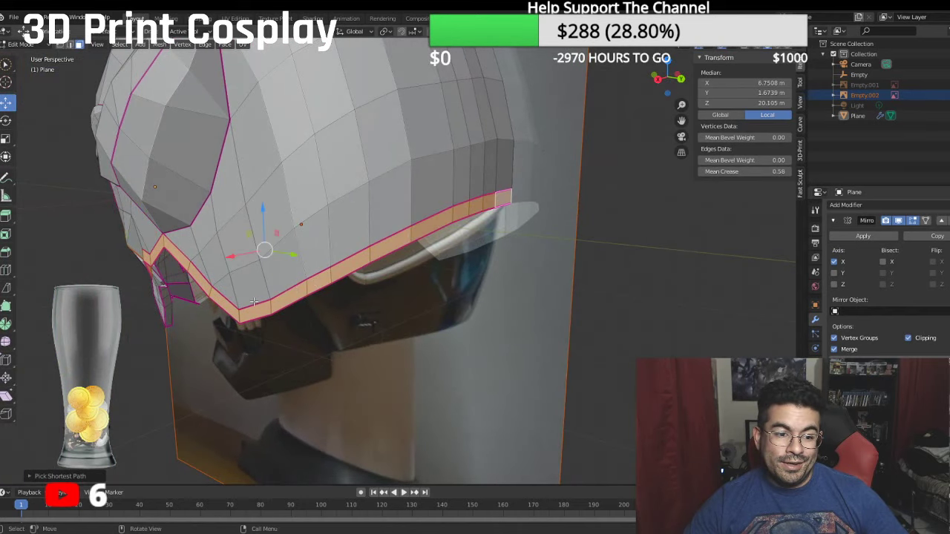
middle_drag(254, 302, 201, 318)
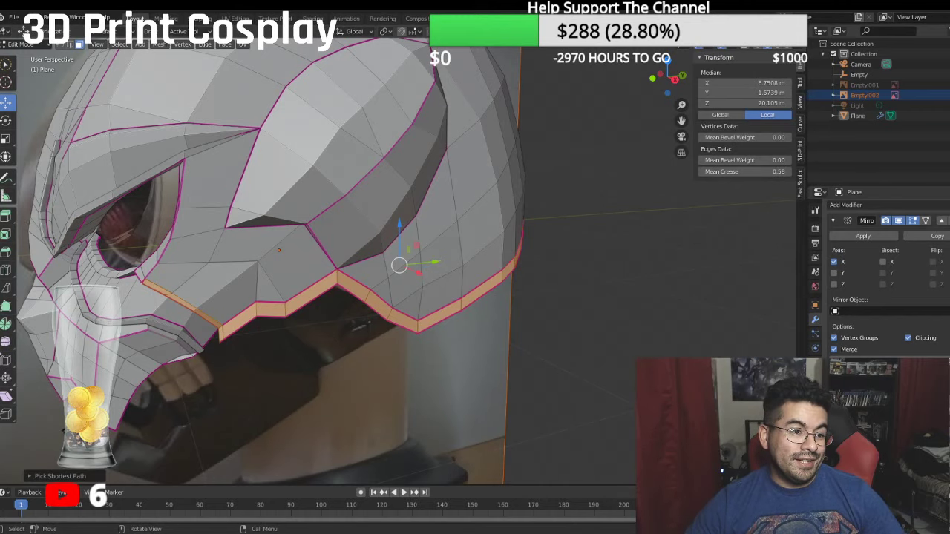
Step: Extrude the selected trim faces in place and scale them up slightly, to less than about 1.02
click(6, 138)
key(e)
right_click(603, 265)
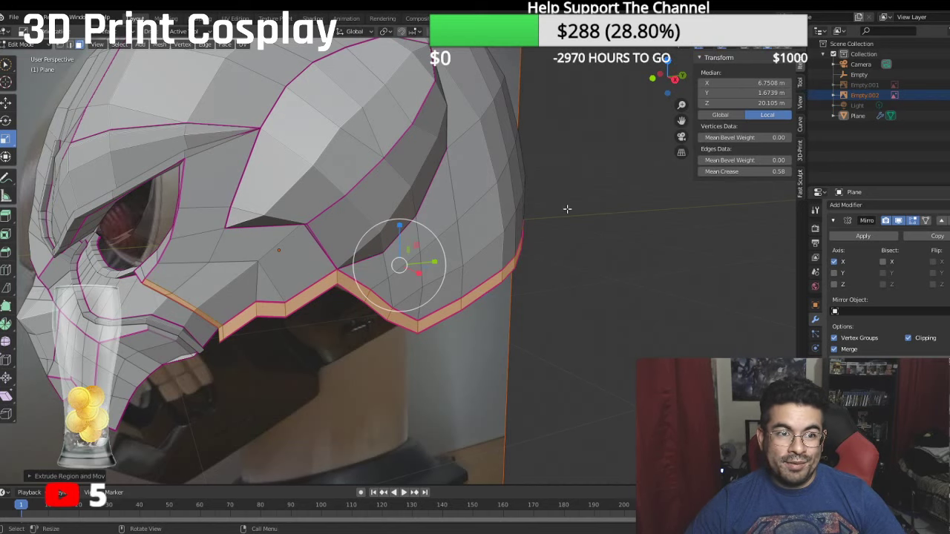
key(s)
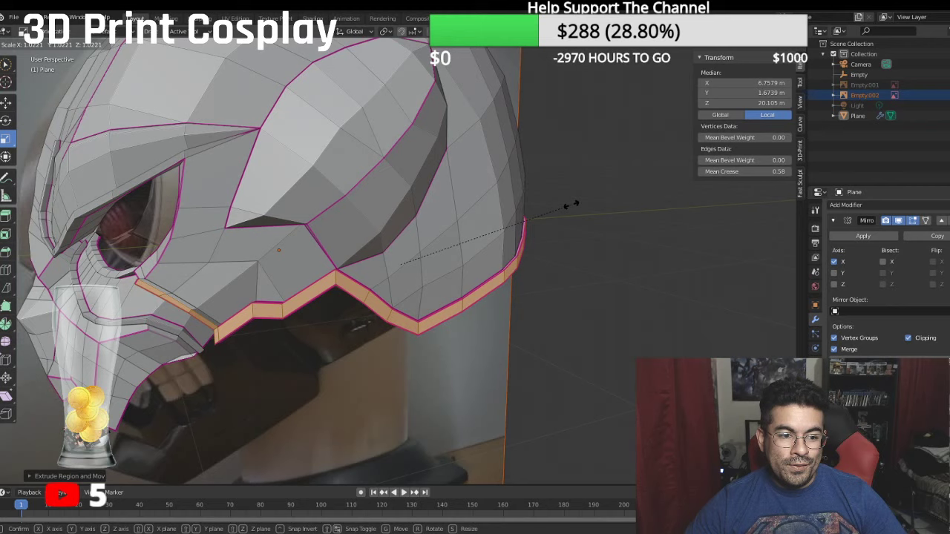
click(570, 207)
Step: Move the extruded trim strip outward from the helmet surface to a median of X 6.833 m, Y 1.7041 m, Z 20.189 m
middle_drag(571, 208, 579, 282)
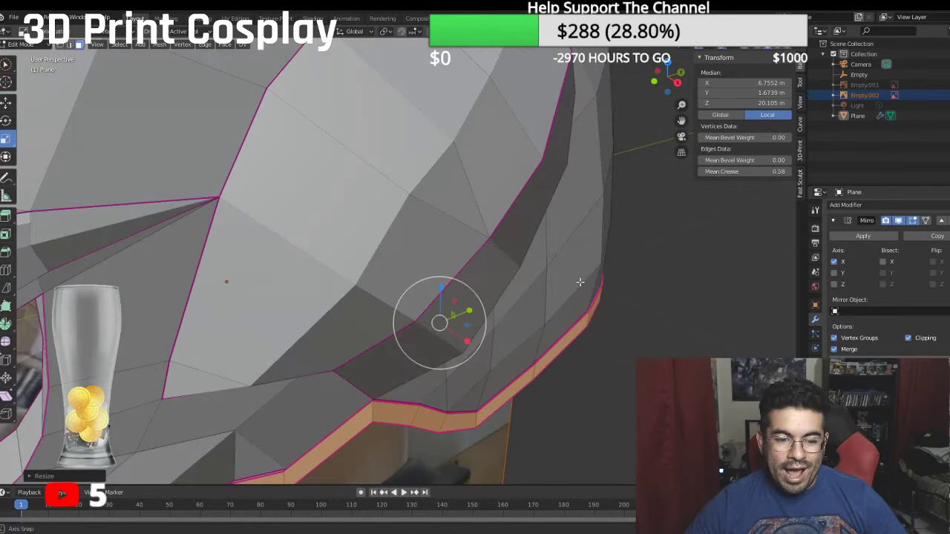
key(g)
drag(444, 334, 450, 330)
middle_drag(451, 330, 466, 311)
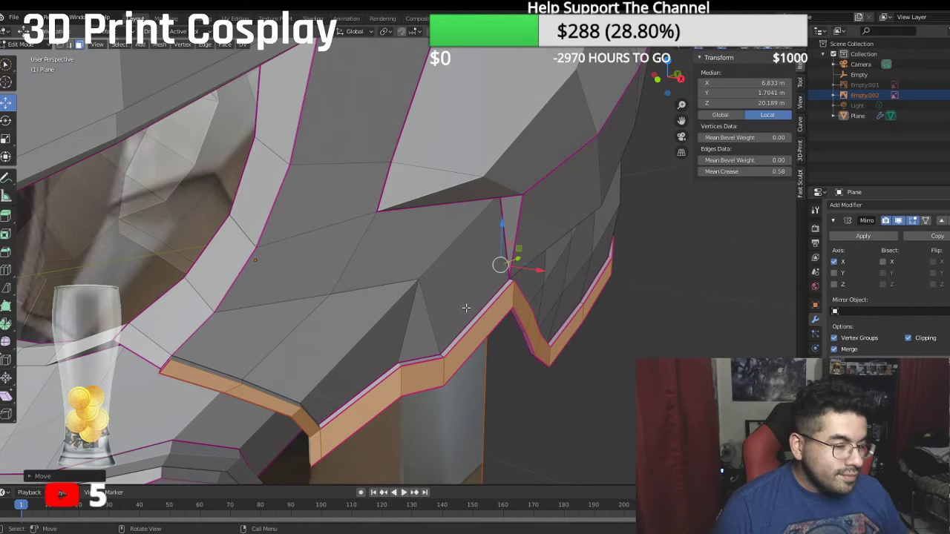
middle_drag(509, 458, 466, 334)
scroll(484, 348, up, 1)
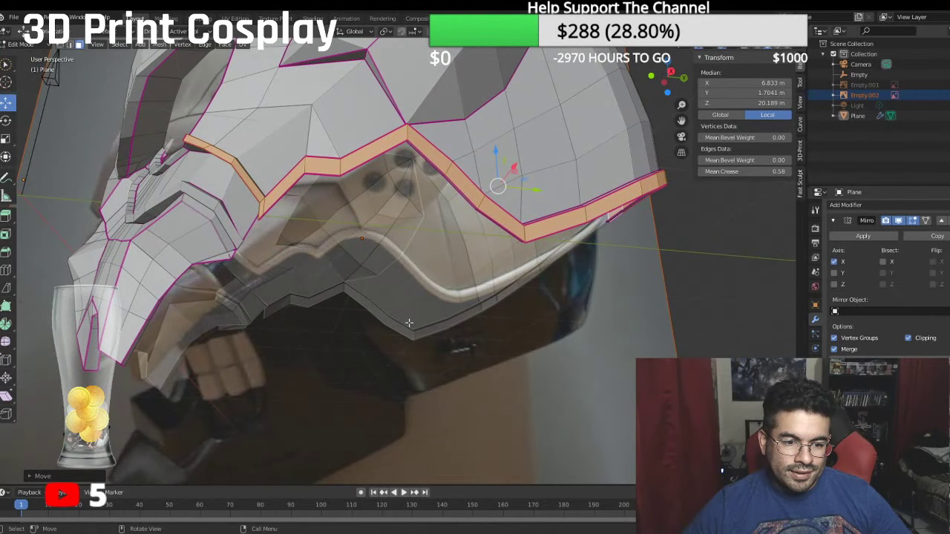
middle_drag(408, 323, 428, 342)
scroll(428, 342, up, 2)
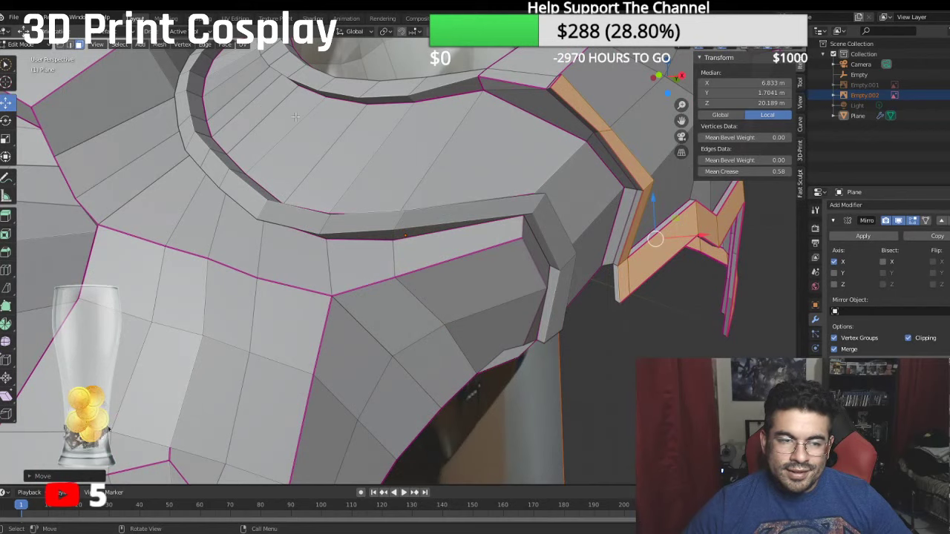
Step: Move the bottom edges at the trim's cheek corner inward along X to a median of 7.2163 m
click(75, 45)
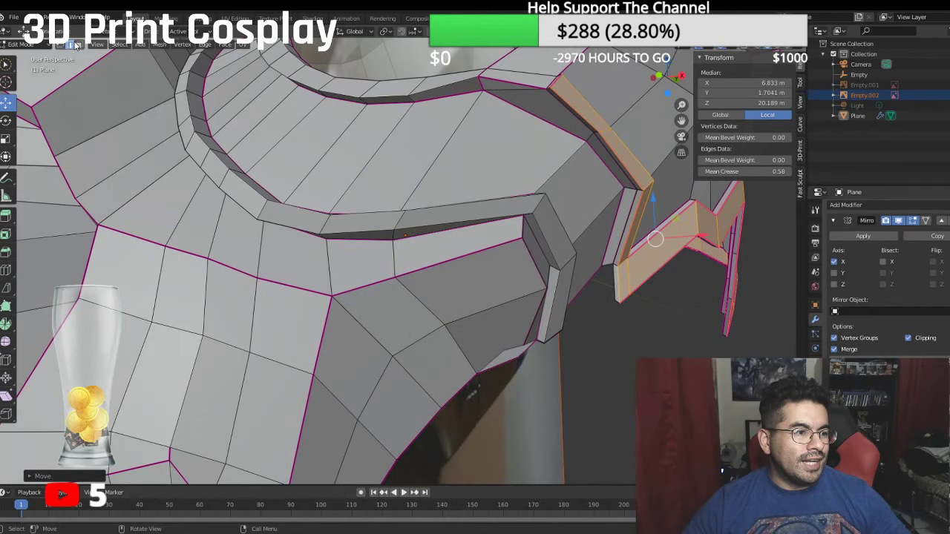
click(624, 299)
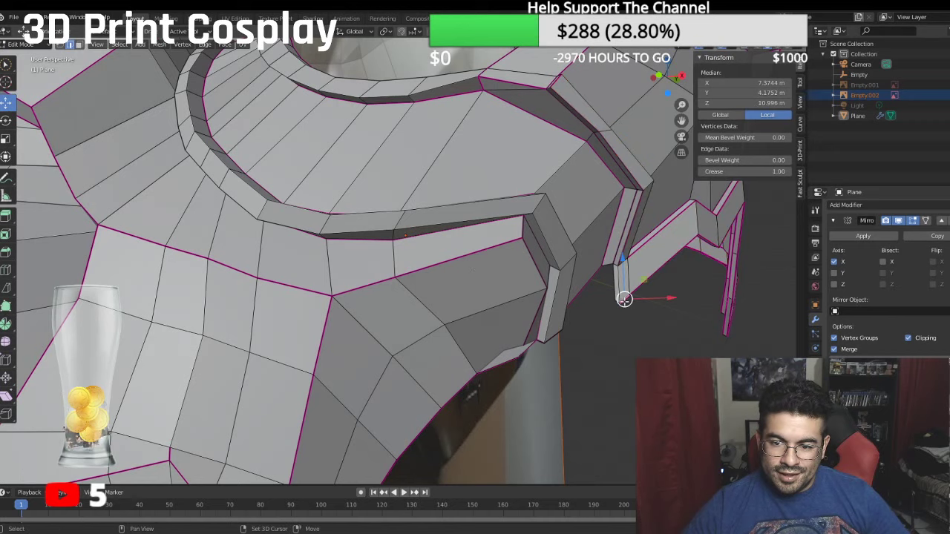
shift+click(619, 297)
key(g)
key(x)
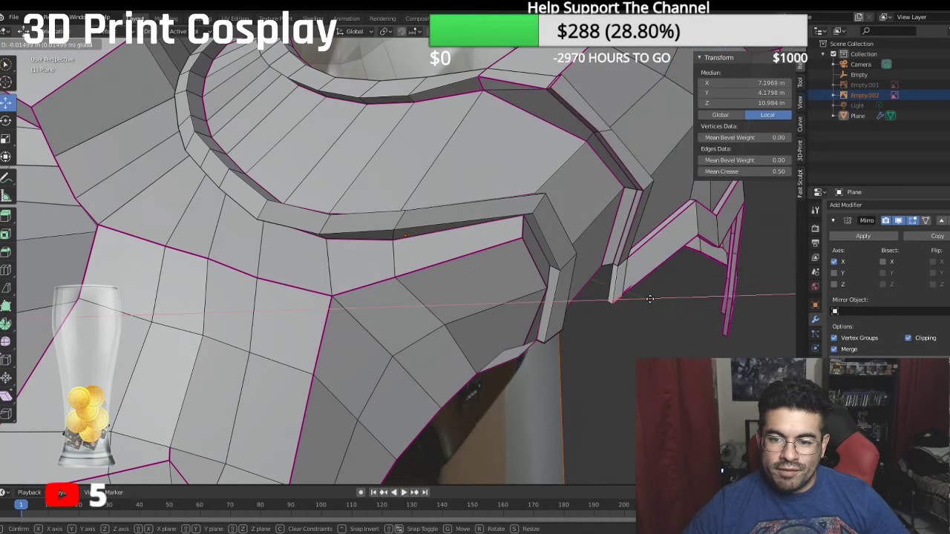
click(651, 291)
Step: Slide the single vertex at the trim's lower cheek corner inward along X to 7.2484 m
middle_drag(650, 290, 519, 238)
click(62, 45)
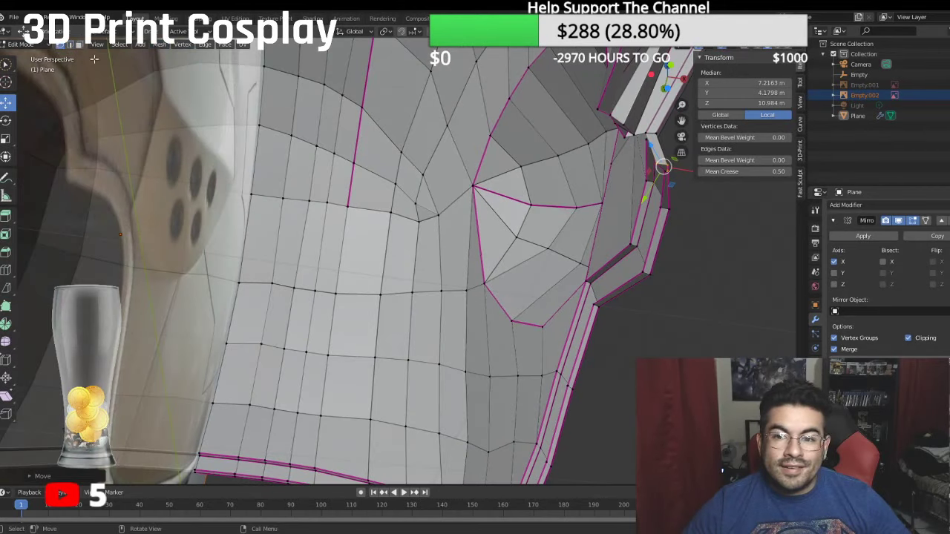
click(660, 171)
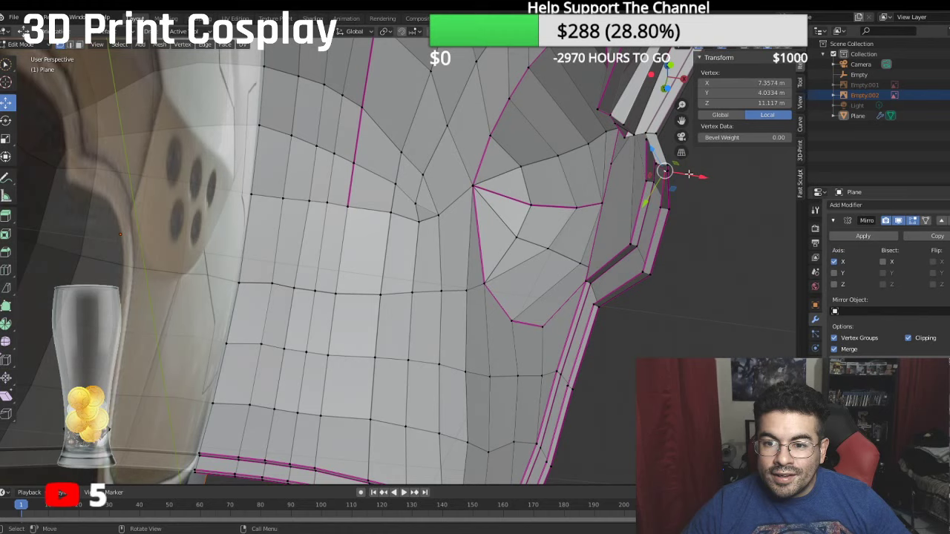
drag(694, 175, 688, 178)
middle_drag(675, 190, 554, 216)
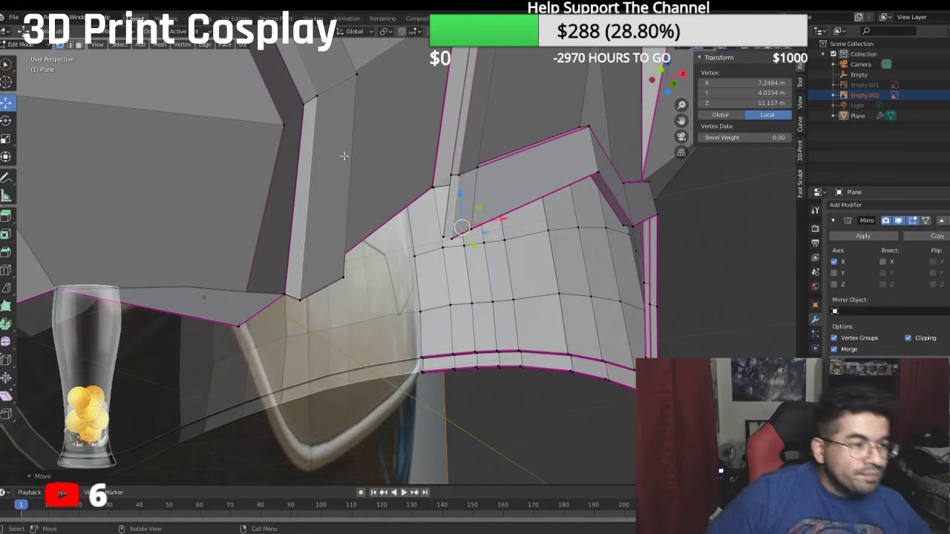
middle_drag(402, 175, 515, 218)
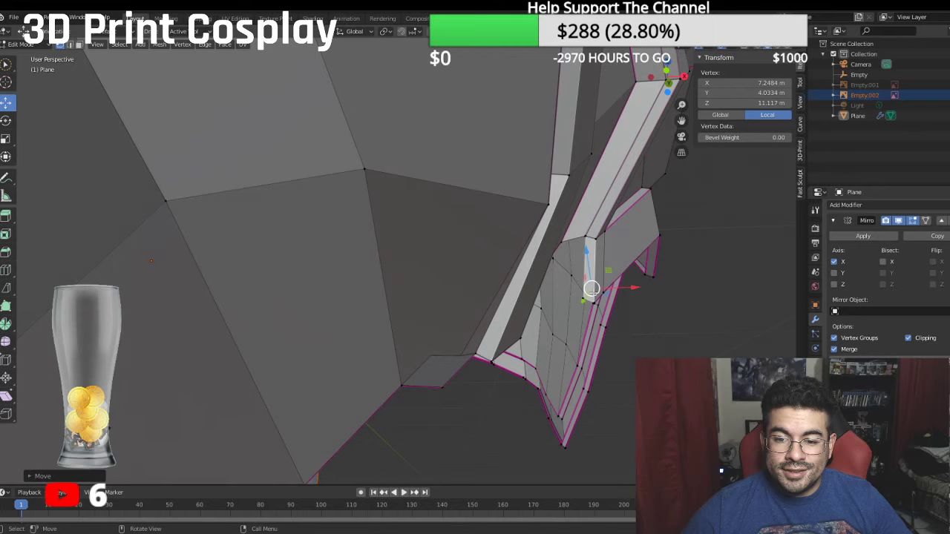
middle_drag(594, 292, 566, 251)
Step: Select the small end face underneath the trim's cheek corner and move it inward along X to a median of 7.034 m
click(79, 45)
middle_drag(463, 167, 456, 134)
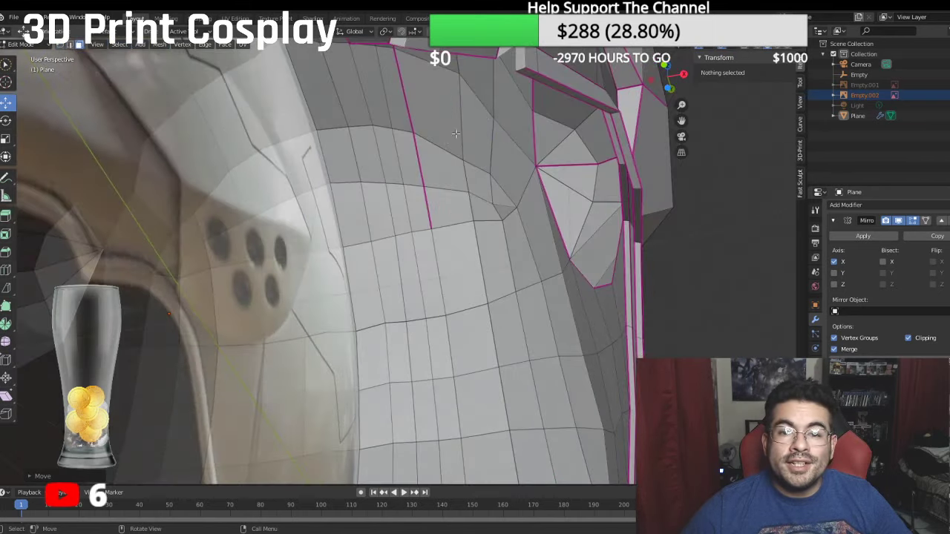
click(526, 76)
middle_drag(525, 89, 554, 176)
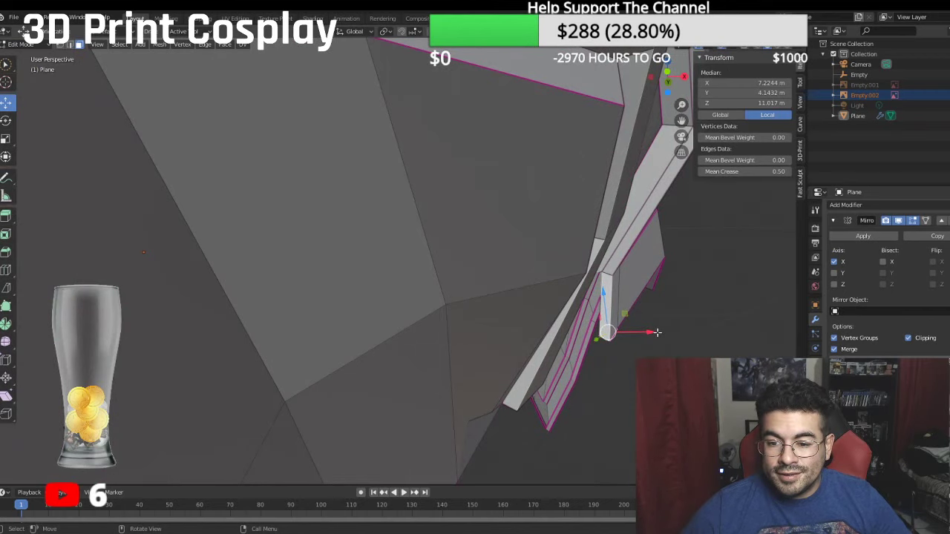
drag(657, 332, 644, 333)
Step: Select the inner edges at the rim trim's first bend behind the cheek corner and move them inward along X to a median of 8.3786 m
middle_drag(644, 333, 606, 259)
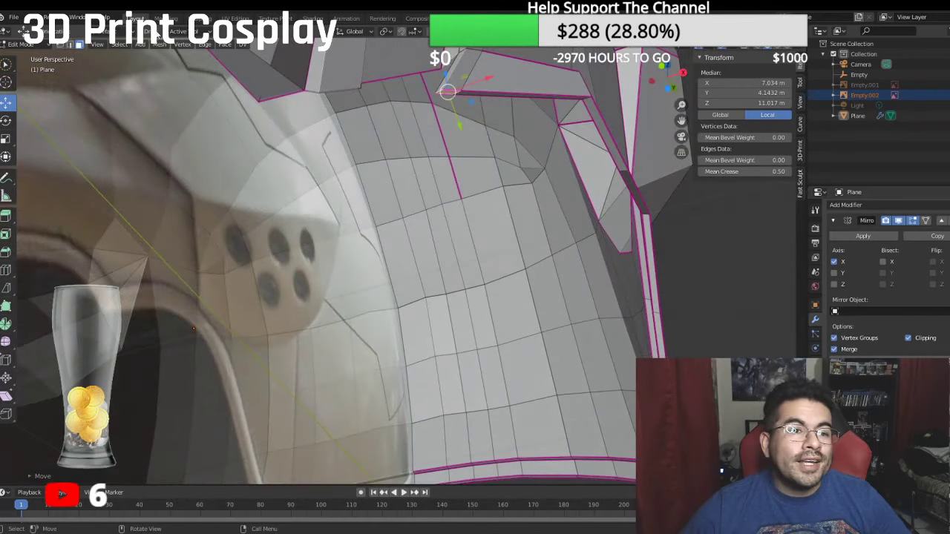
click(71, 45)
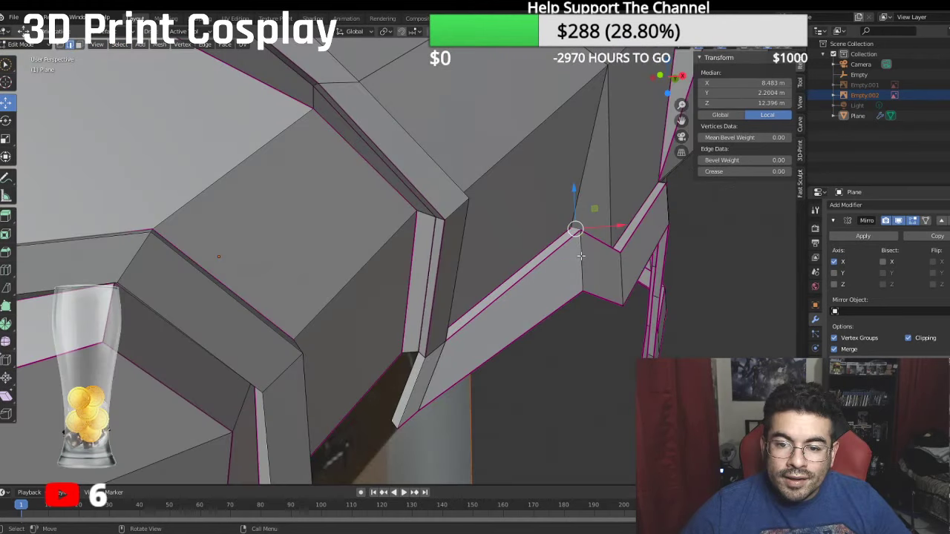
shift+click(582, 255)
middle_drag(582, 256, 604, 158)
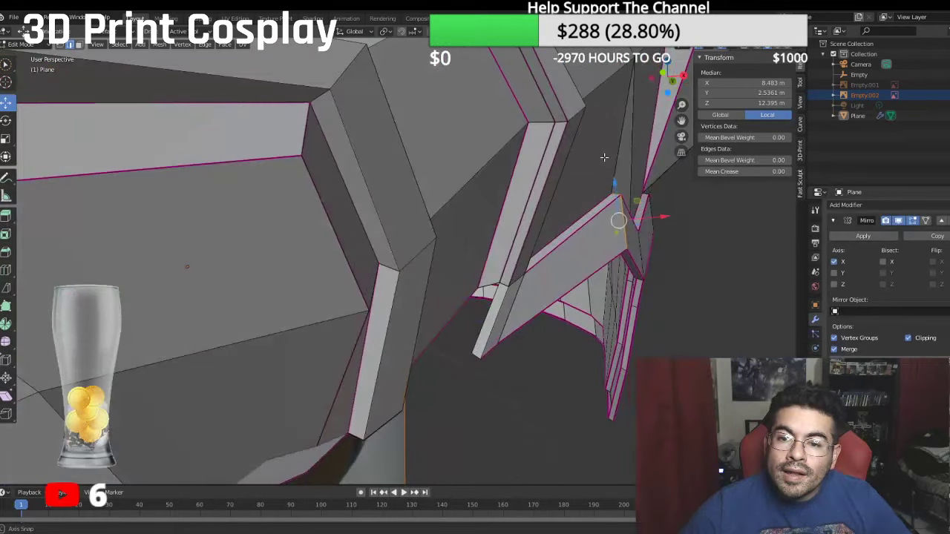
middle_drag(604, 157, 628, 204)
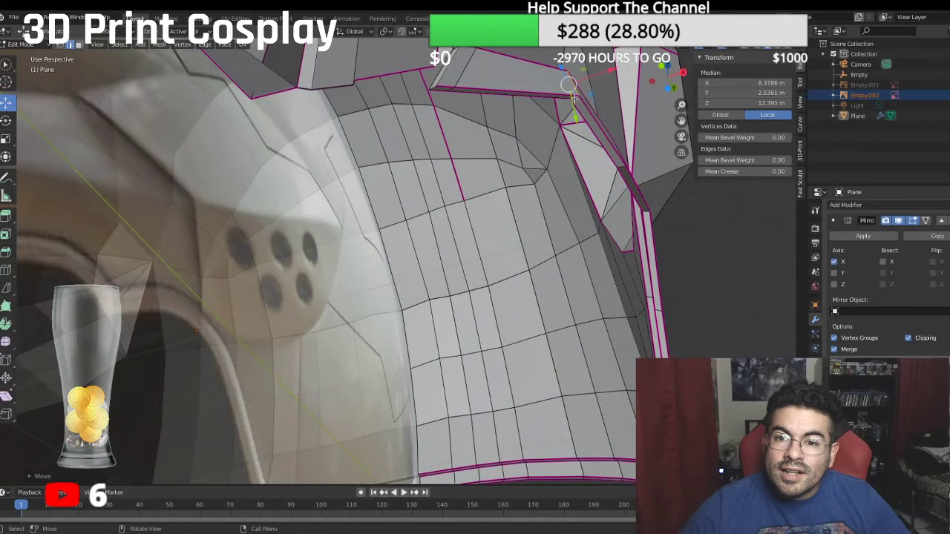
Step: Move the next two trim edges toward the rear inward, to a median X of 8.4683 m and 9.136 m
click(575, 99)
drag(669, 219, 652, 221)
click(647, 263)
drag(673, 263, 648, 265)
middle_drag(648, 265, 647, 220)
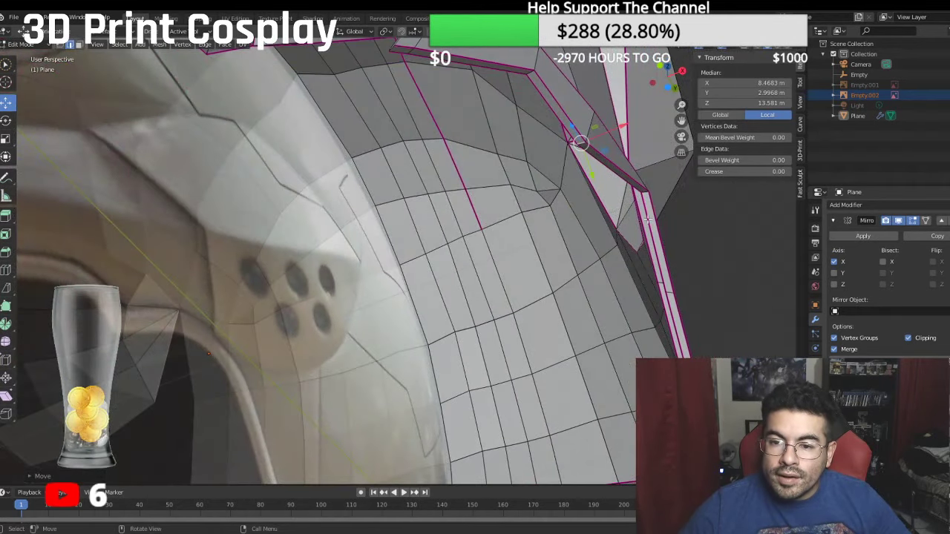
drag(647, 198, 640, 193)
middle_drag(640, 193, 338, 291)
scroll(596, 249, down, 5)
middle_drag(283, 288, 28, 65)
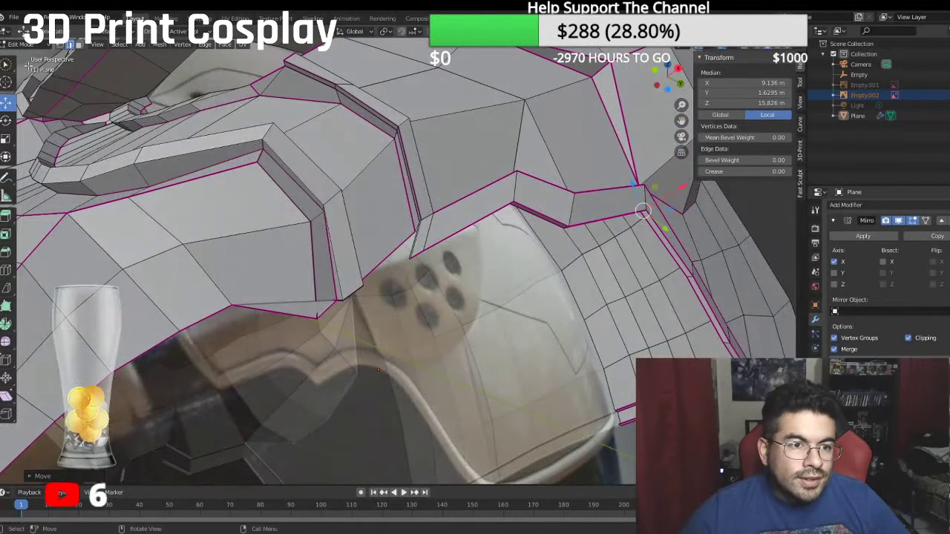
Step: Crease the edges between the three vertices at the trim's cheek corner to 1 and fill them with a triangular face
click(62, 45)
scroll(337, 257, up, 3)
middle_drag(337, 257, 515, 275)
click(522, 259)
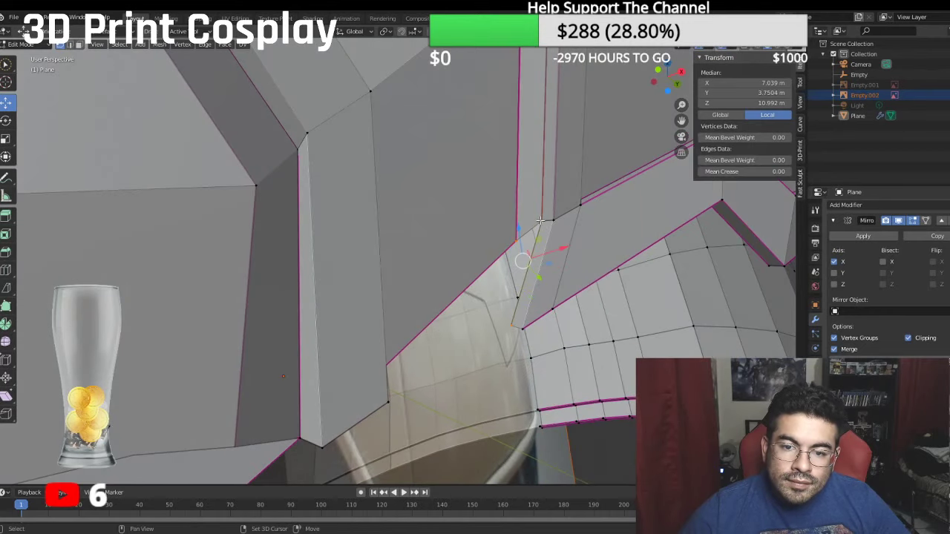
click(707, 176)
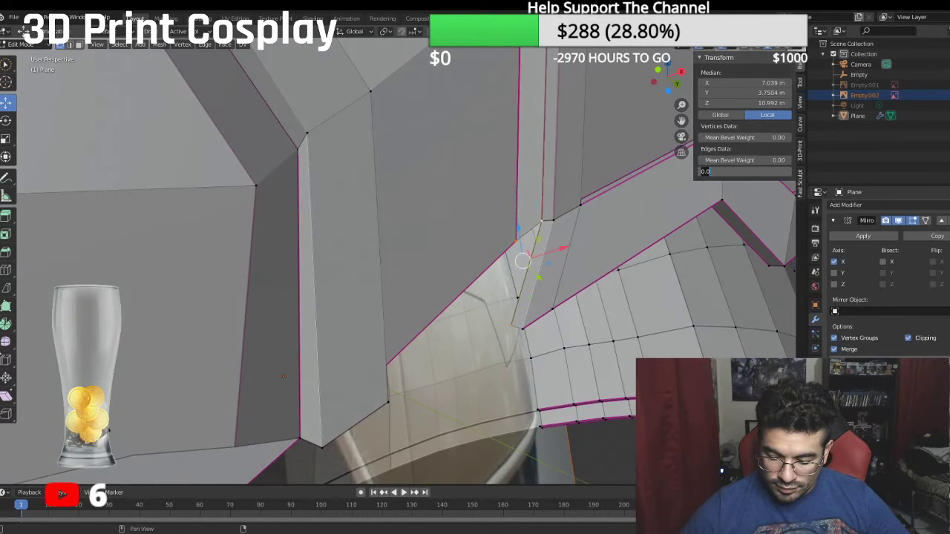
text(1)
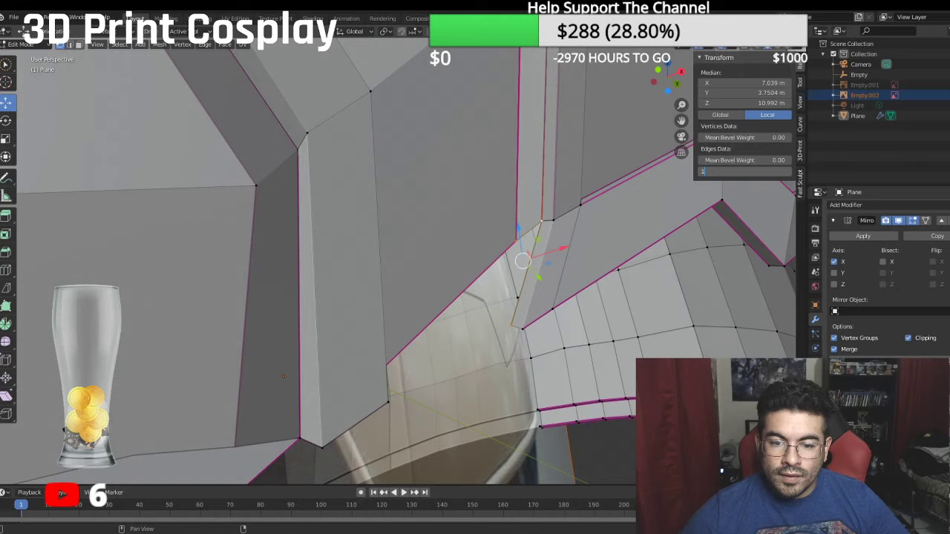
key(Return)
key(ctrl+z)
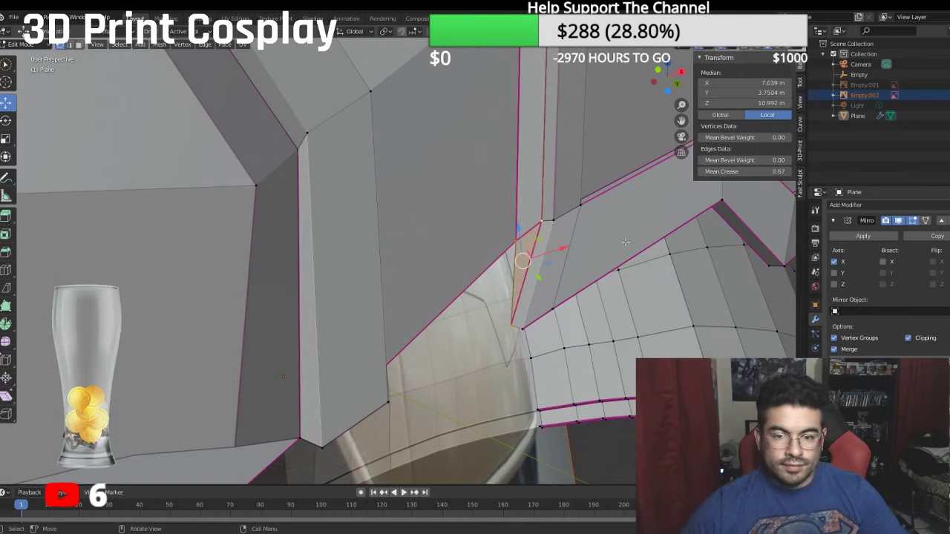
Step: Fill a triangular face between the cheek corner's two end vertices and the tip of the neighbouring cheek trim
middle_drag(512, 242, 406, 377)
shift+click(480, 283)
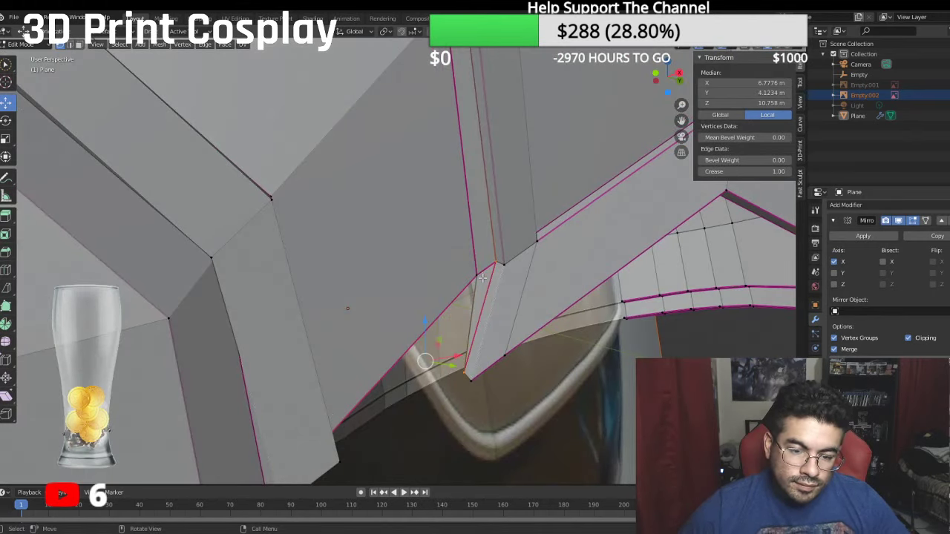
click(480, 277)
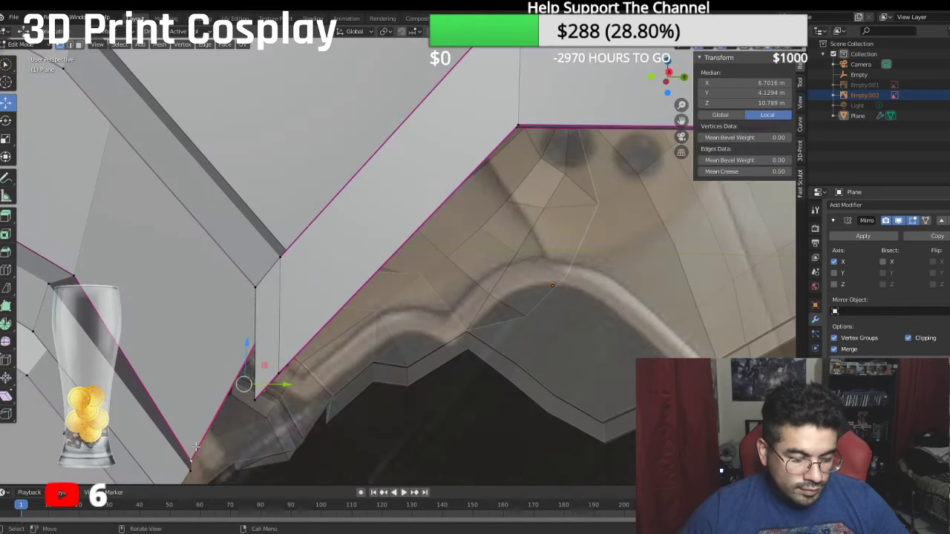
key(f)
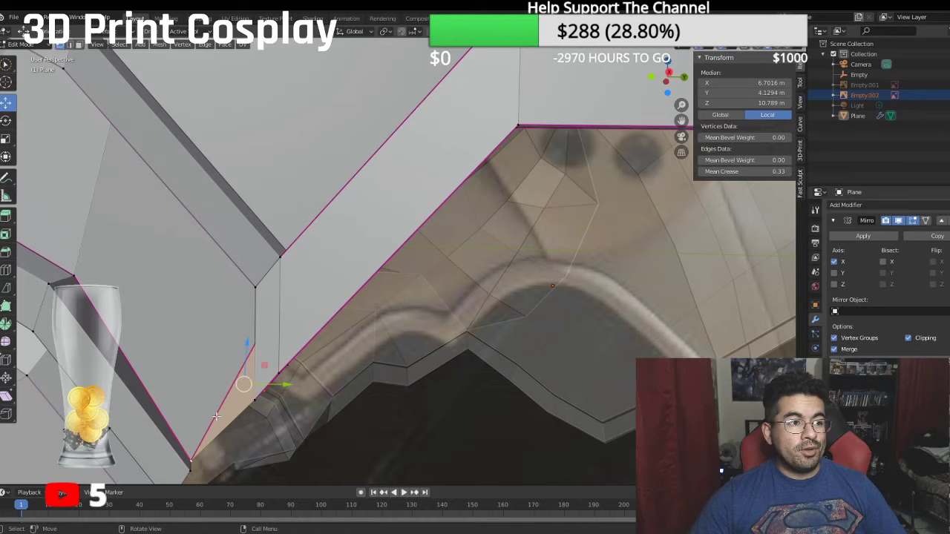
key(KP_1)
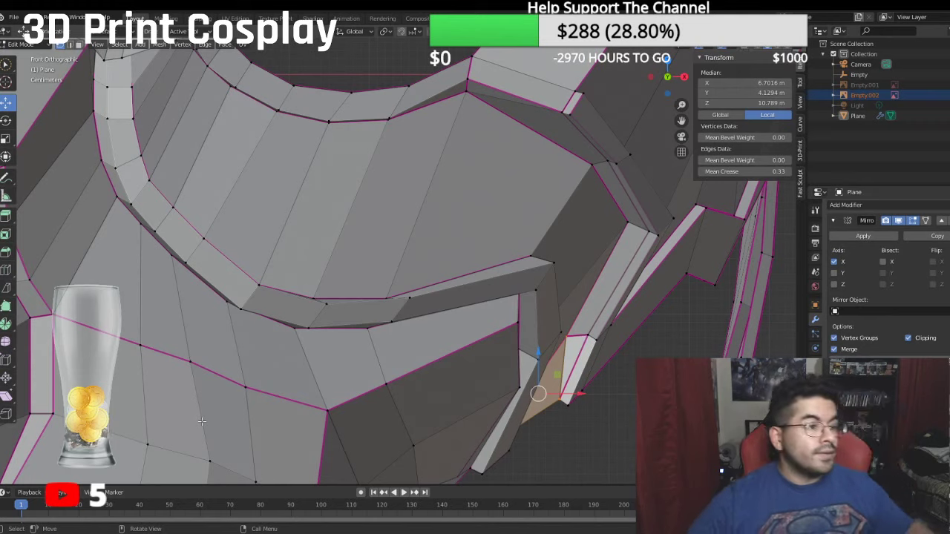
middle_drag(202, 420, 275, 217)
scroll(409, 275, up, 3)
shift+click(414, 277)
shift+click(425, 285)
shift+click(411, 274)
middle_drag(411, 273, 413, 324)
click(437, 309)
click(430, 305)
shift+click(417, 292)
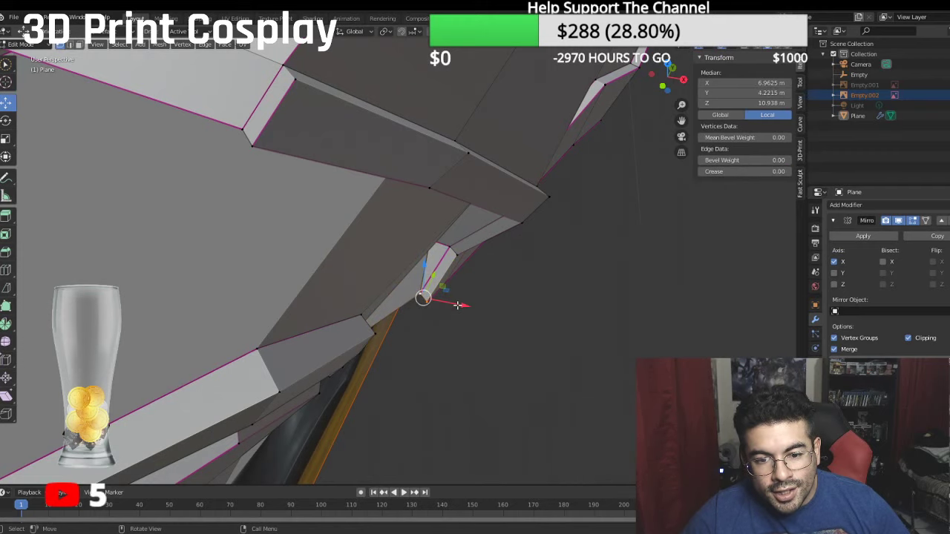
Step: Move the single upper vertex at the trim's cheek corner to X 7.2132 m, Y 3.522 m, Z 10.927 m
middle_drag(458, 305, 449, 239)
click(449, 239)
drag(463, 232, 475, 236)
middle_drag(474, 236, 426, 239)
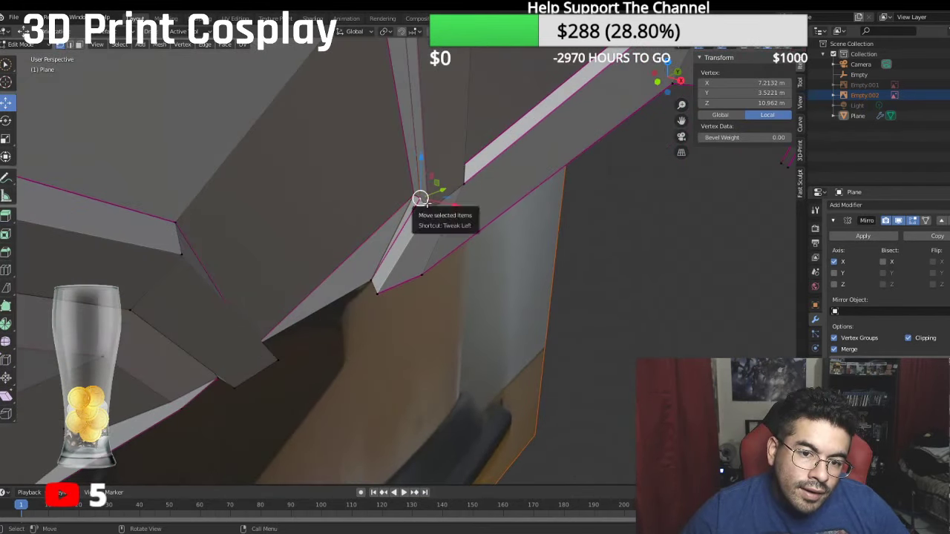
drag(422, 196, 433, 201)
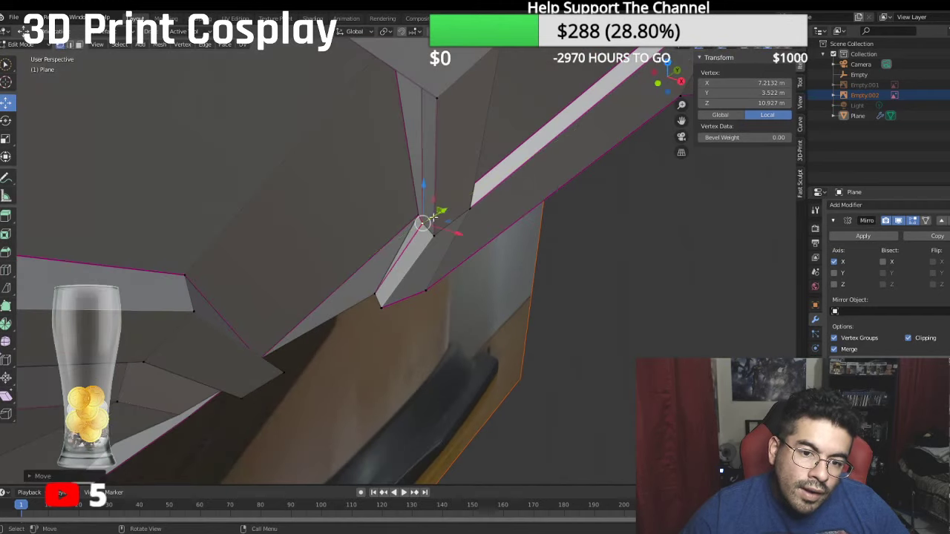
middle_drag(433, 218, 454, 207)
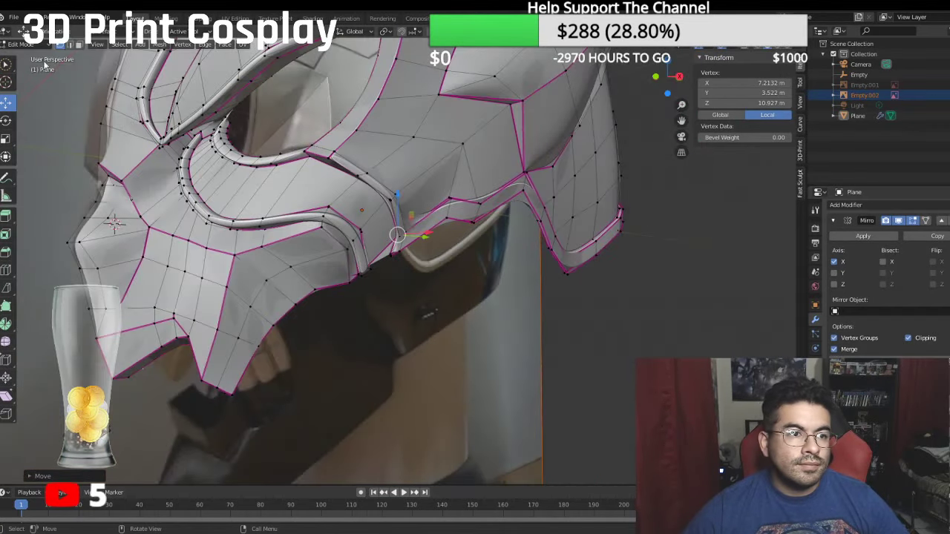
Step: Inspect the smoothed rim trim in Object Mode and return to Edit Mode
click(21, 44)
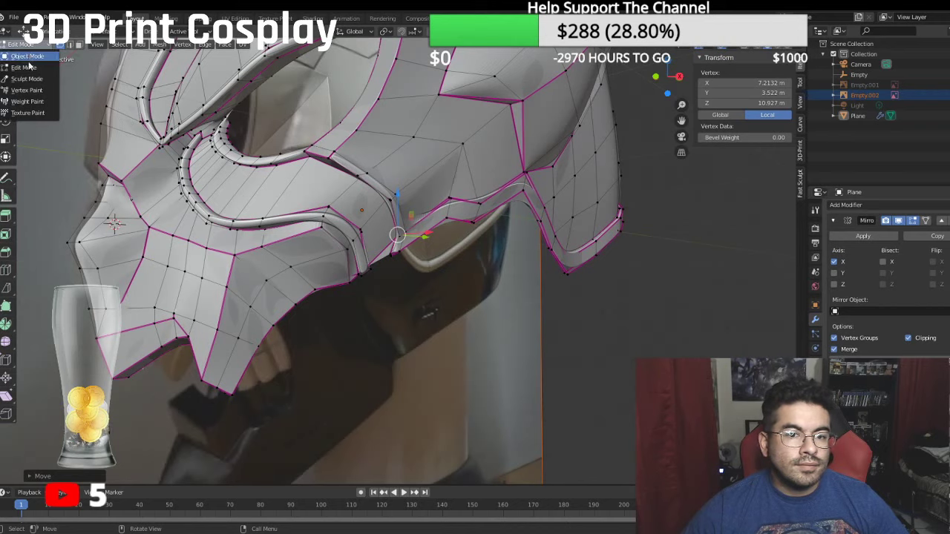
click(27, 57)
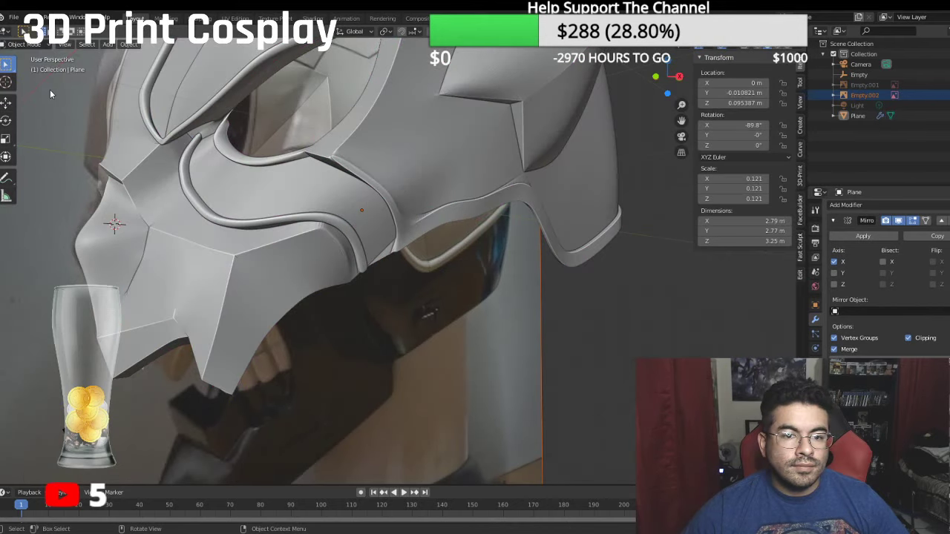
middle_drag(50, 94, 333, 158)
click(23, 45)
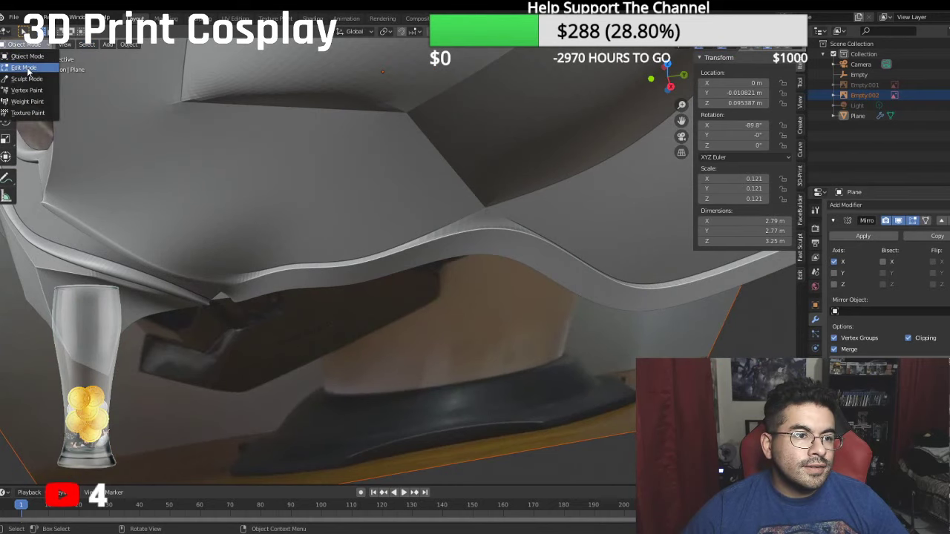
click(28, 69)
Step: Set the crease of the short edge across the trim's lip at its second bend to 1
middle_drag(484, 323, 387, 296)
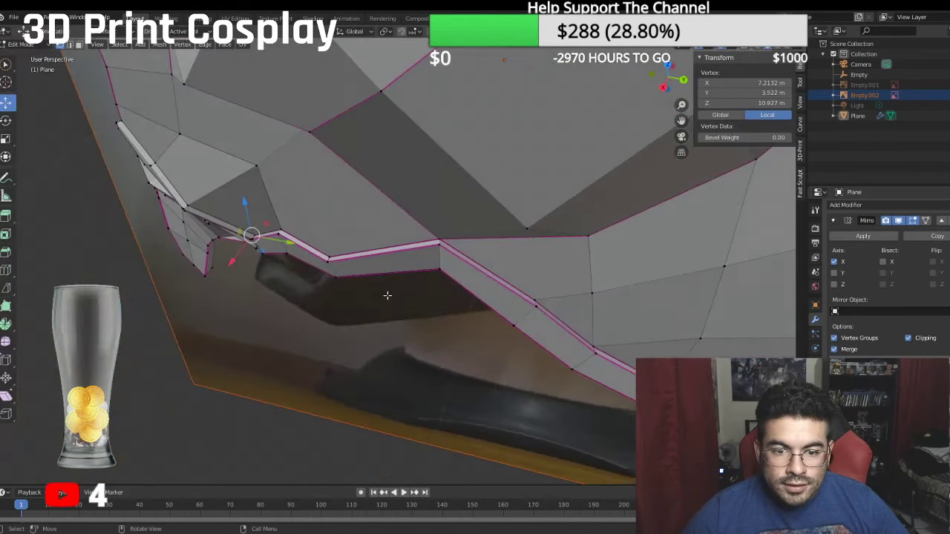
scroll(388, 295, up, 2)
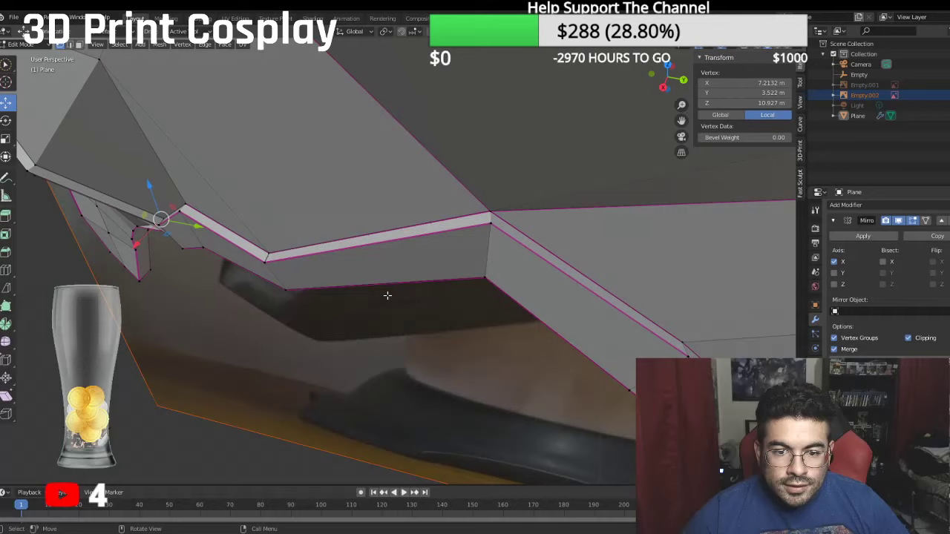
middle_drag(388, 295, 390, 260)
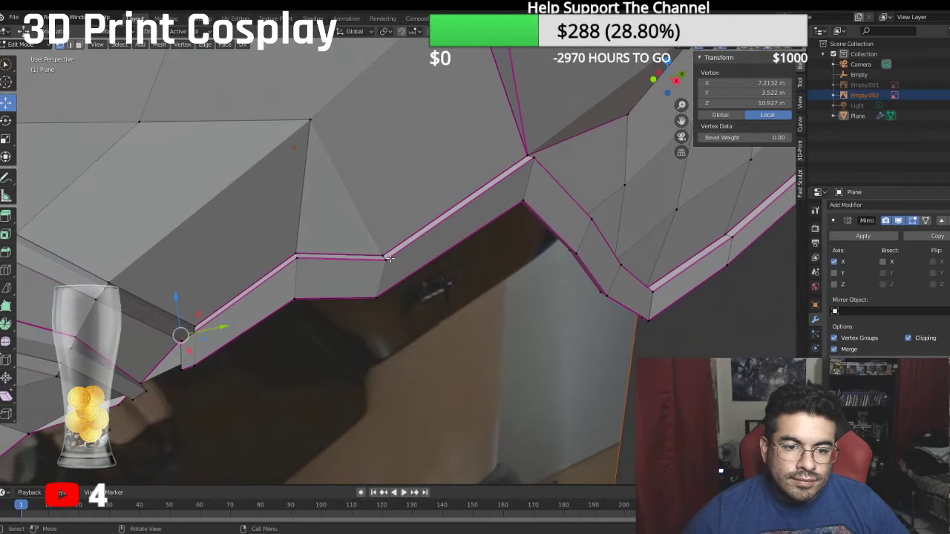
shift+click(383, 255)
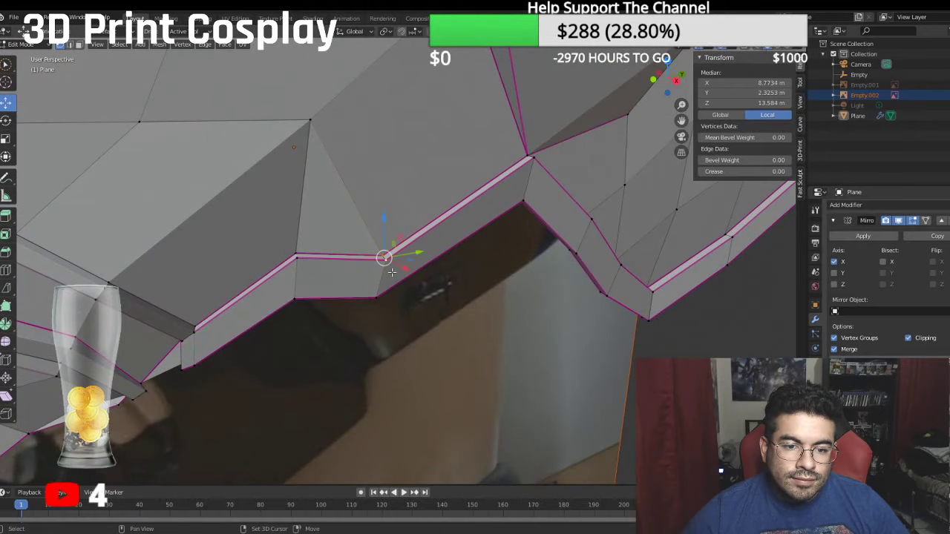
click(748, 173)
text(1)
key(Return)
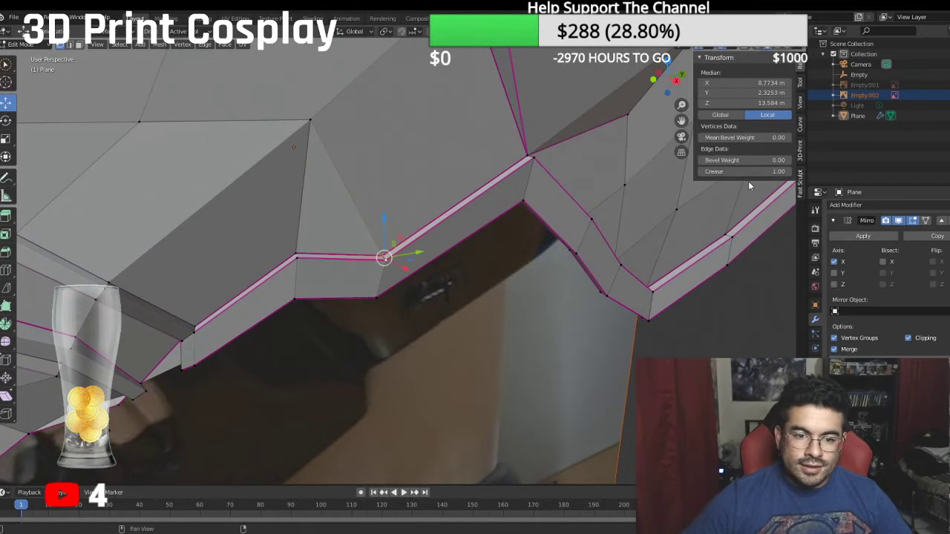
middle_drag(340, 279, 366, 273)
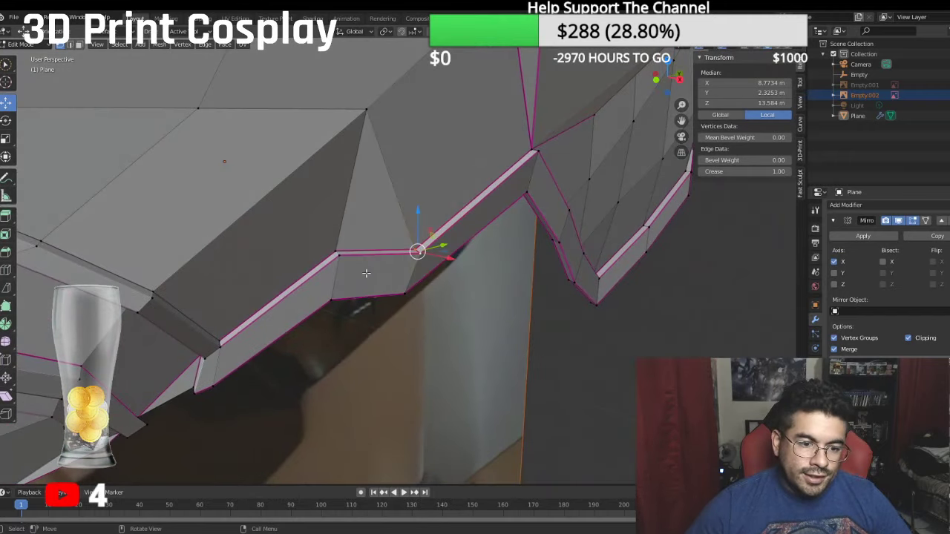
Step: Select the outer edge path of the trim's lip from the cheek corner to the back centre and remove its crease
click(70, 44)
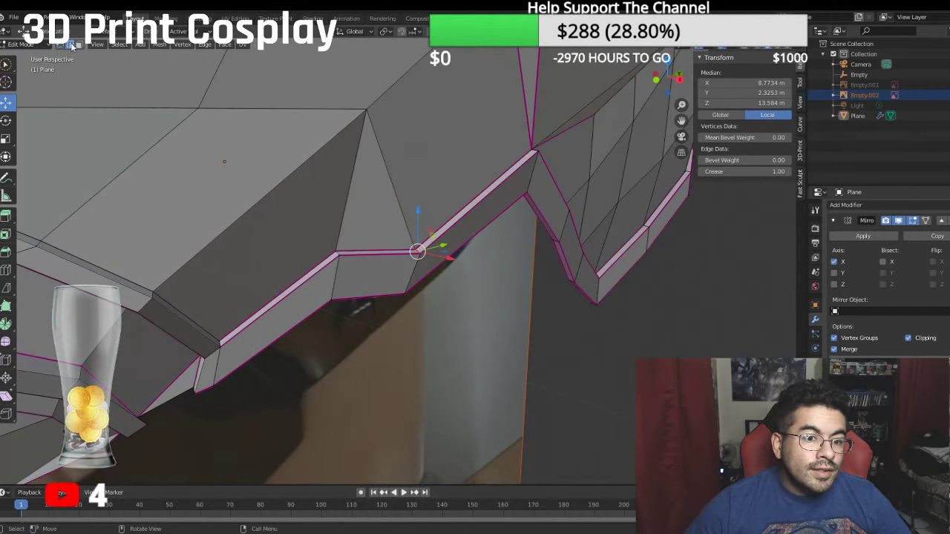
click(244, 330)
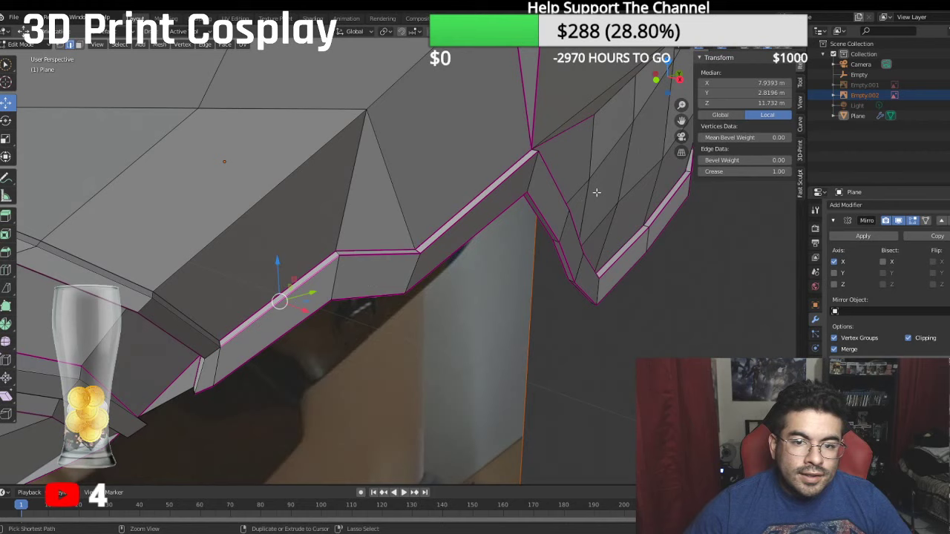
ctrl+click(530, 161)
ctrl+click(554, 179)
middle_drag(556, 181, 535, 213)
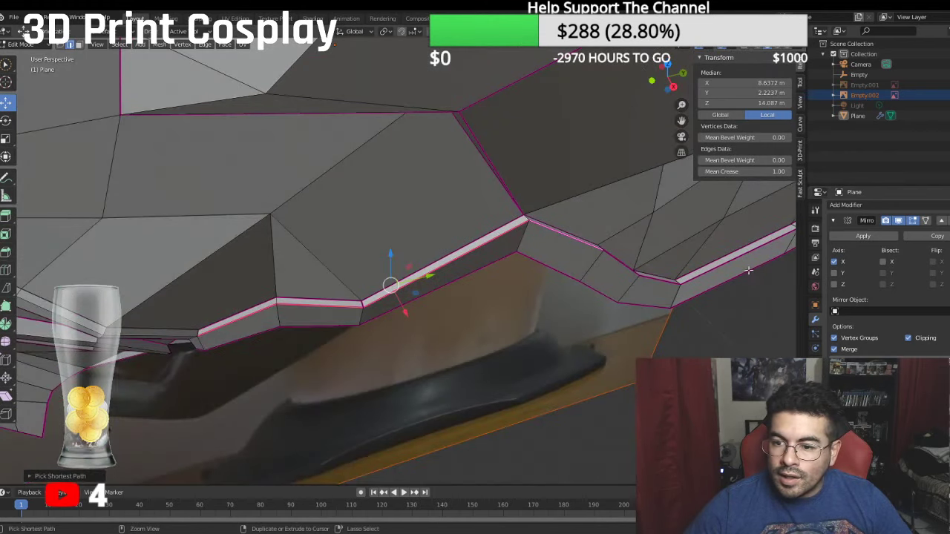
ctrl+click(749, 271)
middle_drag(749, 271, 623, 248)
ctrl+click(623, 248)
click(746, 171)
text(1)
key(Return)
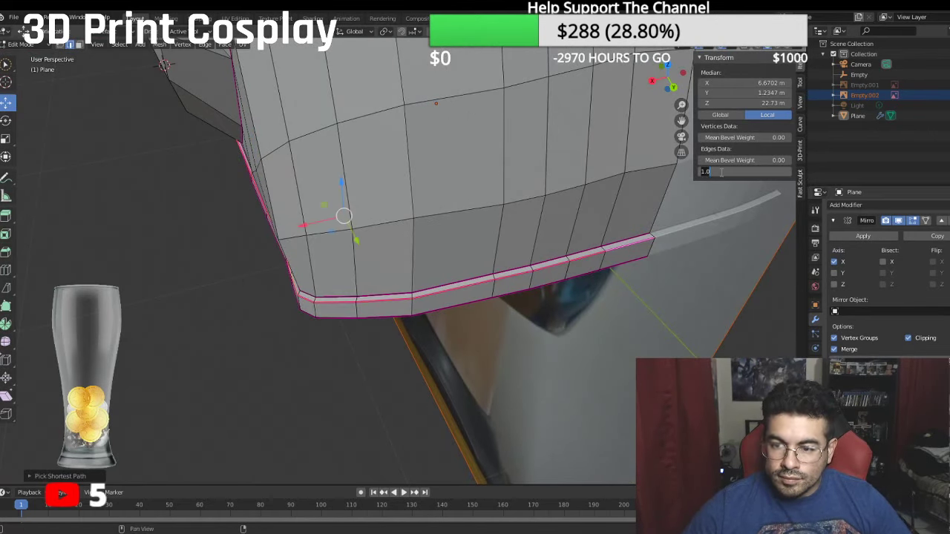
key(Return)
Step: Select the trim's bottom edge path from the back centre to the cheek corner, set its mean crease to 0, and clear the selection
click(623, 263)
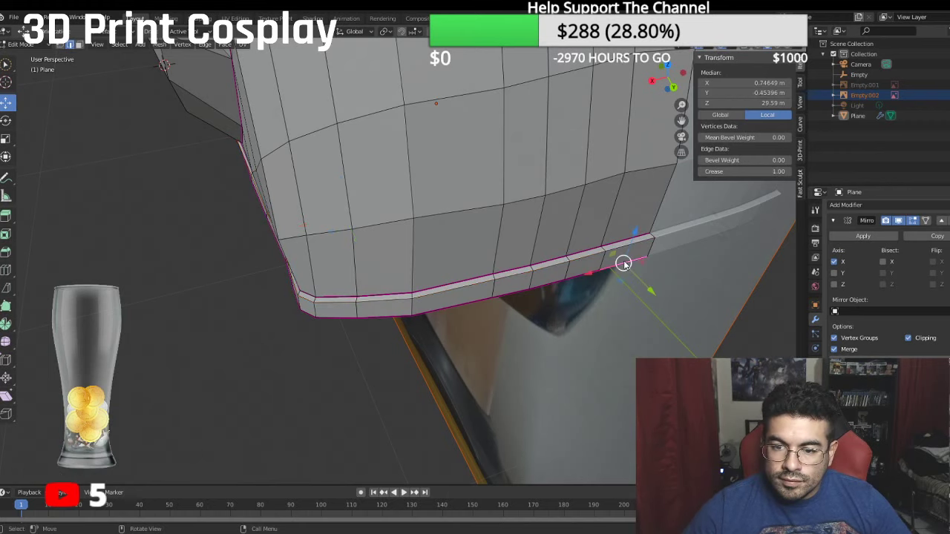
middle_drag(623, 263, 520, 204)
ctrl+click(193, 217)
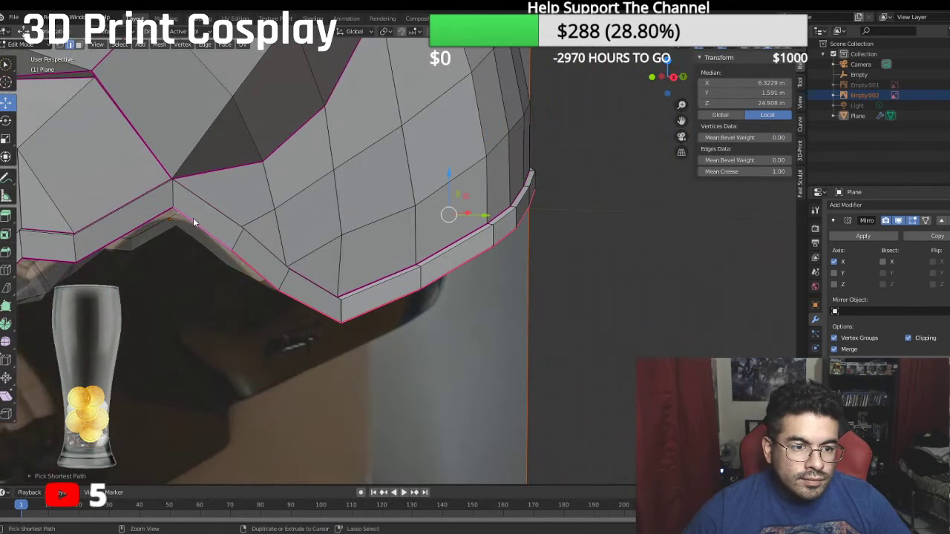
ctrl+click(137, 222)
middle_drag(144, 224, 494, 278)
ctrl+click(337, 300)
click(742, 172)
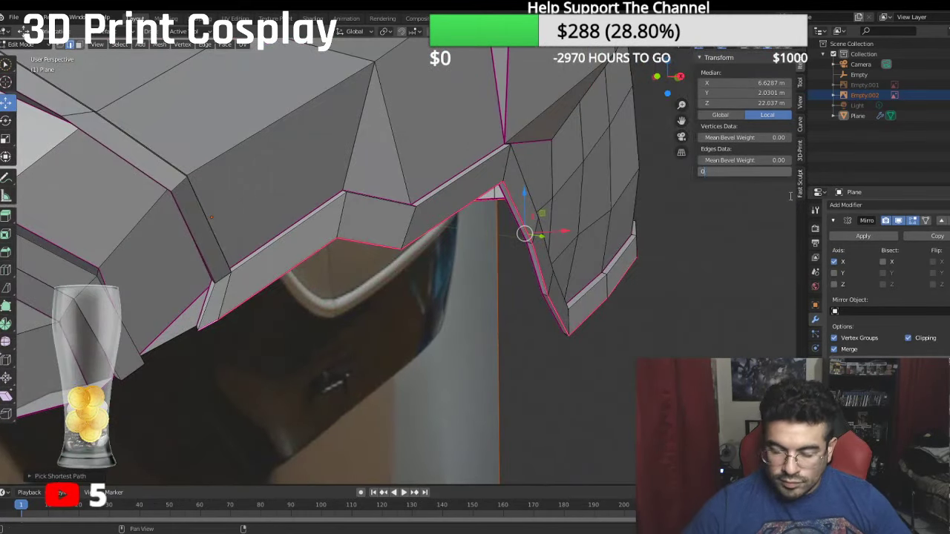
text(0)
key(Return)
click(503, 367)
scroll(496, 361, down, 5)
middle_drag(494, 361, 447, 320)
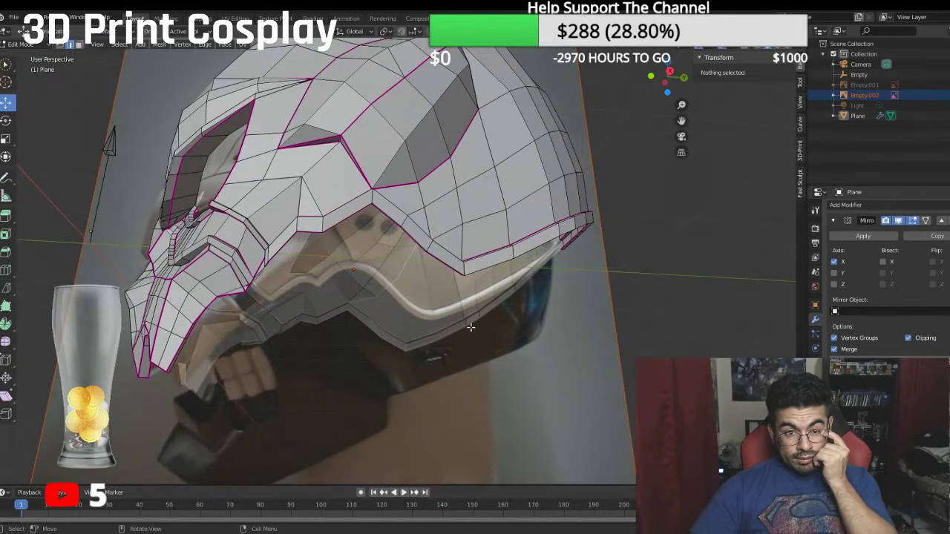
Step: Inspect the rim trim's creases up close and in side view, check the smoothed helmet in Object Mode, and return to Edit Mode
scroll(445, 310, up, 8)
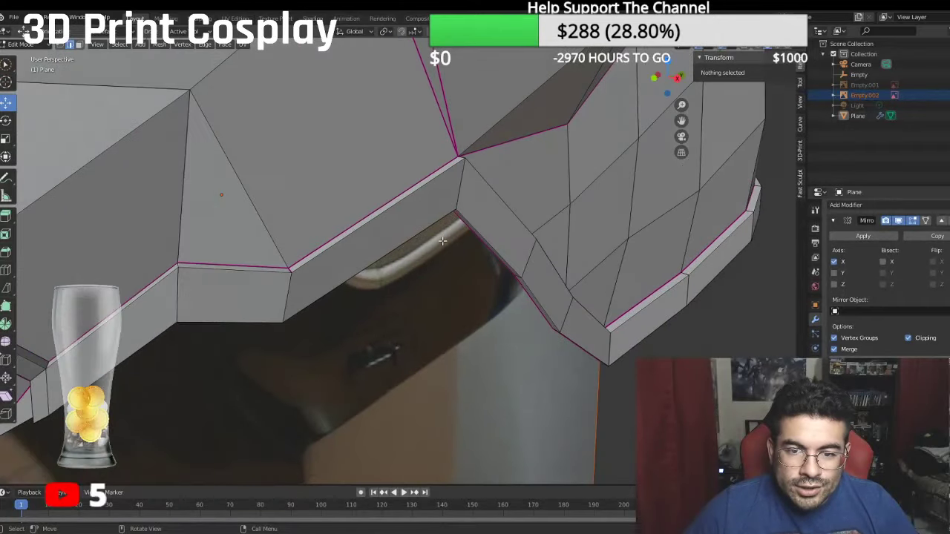
middle_drag(442, 241, 434, 227)
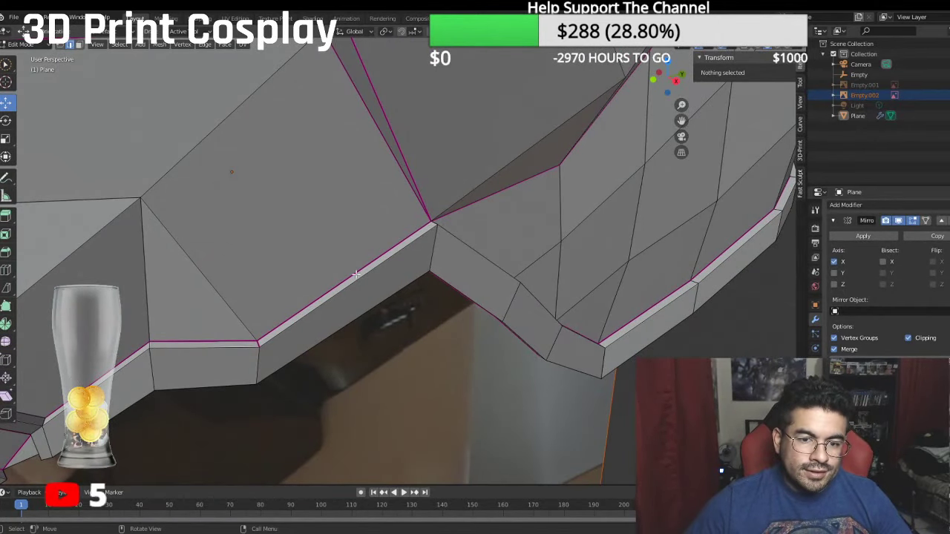
mouse_move(357, 275)
middle_down()
mouse_move(320, 282)
mouse_move(337, 275)
middle_up()
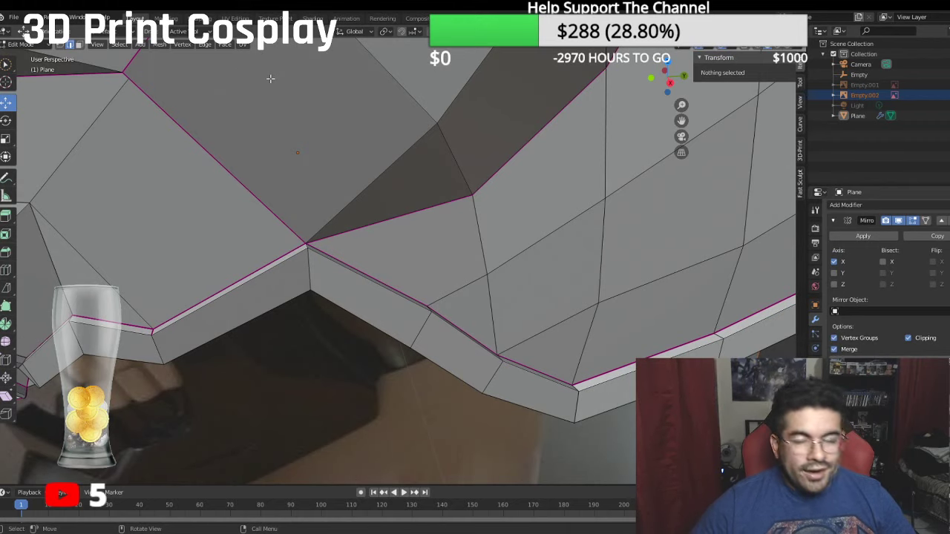
scroll(175, 102, down, 4)
key(KP_3)
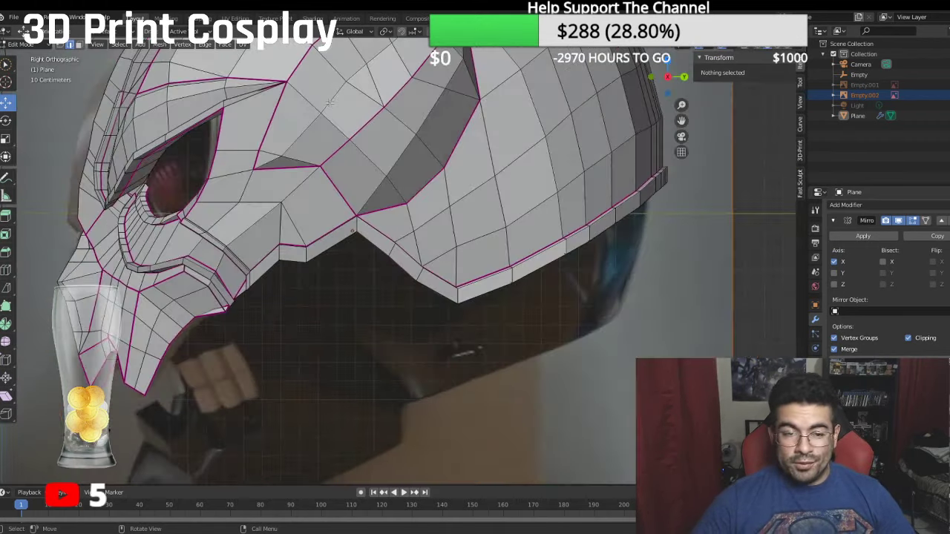
click(22, 44)
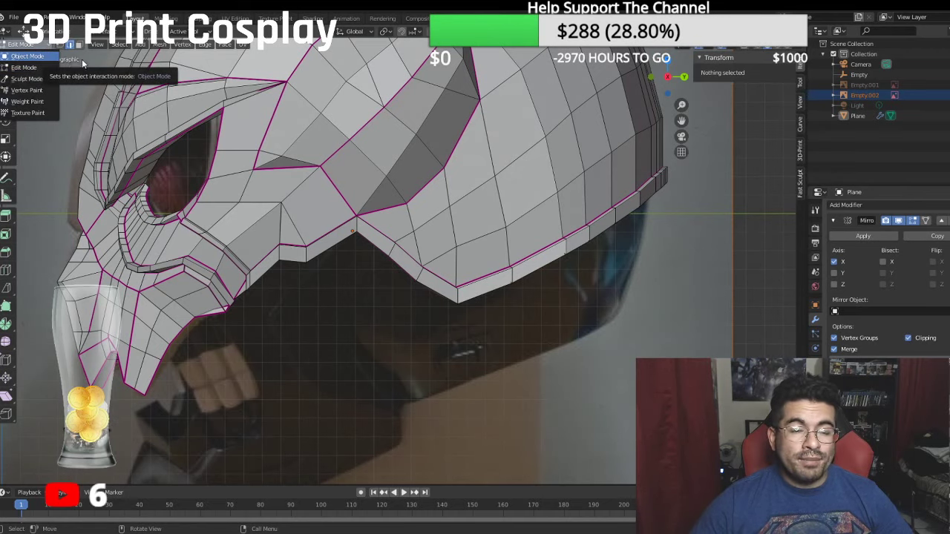
click(21, 44)
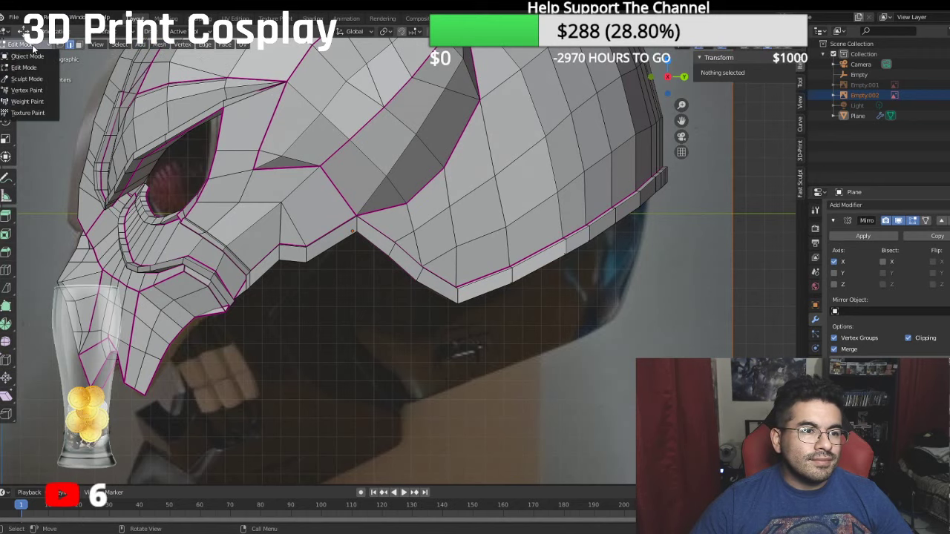
click(32, 59)
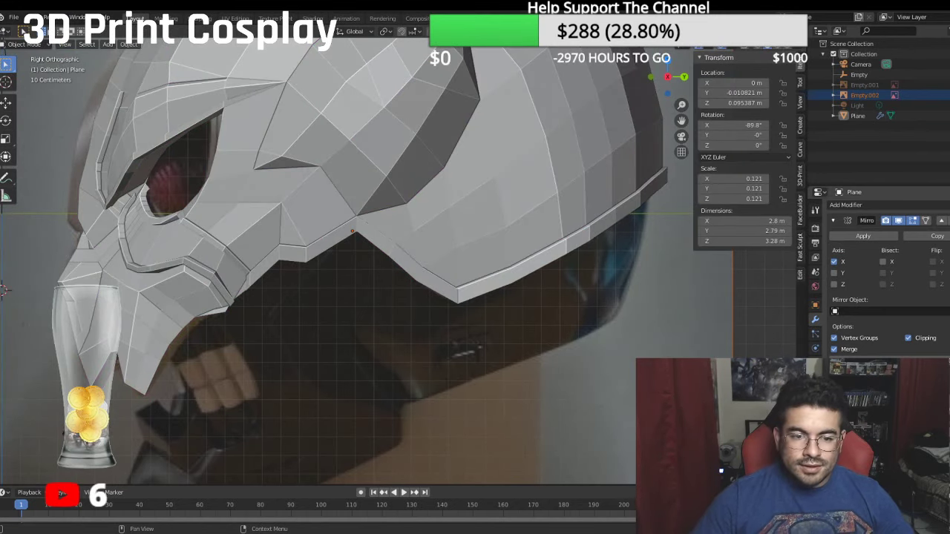
mouse_move(401, 326)
middle_down()
mouse_move(485, 357)
mouse_move(504, 355)
mouse_move(499, 302)
mouse_move(500, 311)
mouse_move(346, 299)
mouse_move(363, 326)
mouse_move(562, 283)
mouse_move(406, 295)
mouse_move(541, 287)
mouse_move(391, 264)
middle_up()
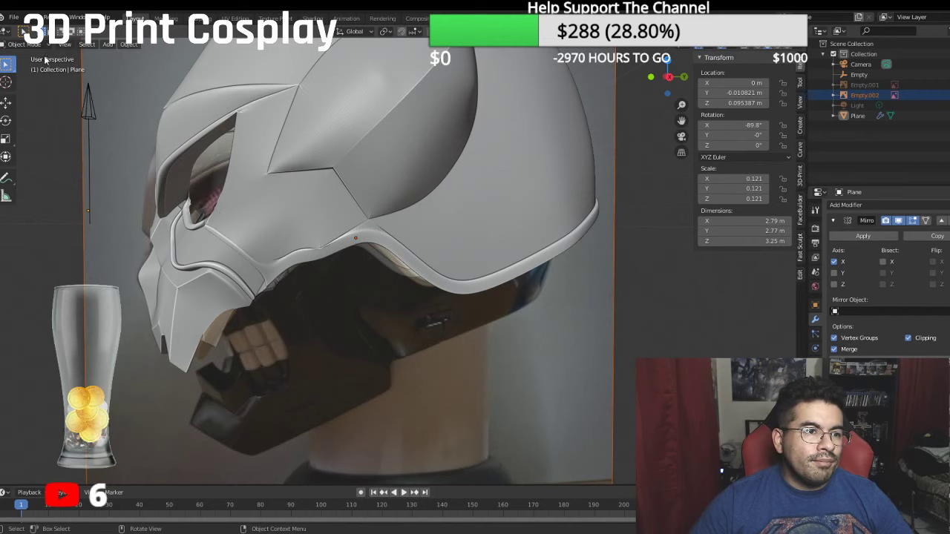
click(25, 43)
Step: Select the upper edge path of the raised cheek ridge from the eye socket down to the rim trim and set its mean crease to 1
middle_drag(138, 151, 425, 225)
scroll(187, 173, up, 5)
middle_drag(264, 215, 257, 228)
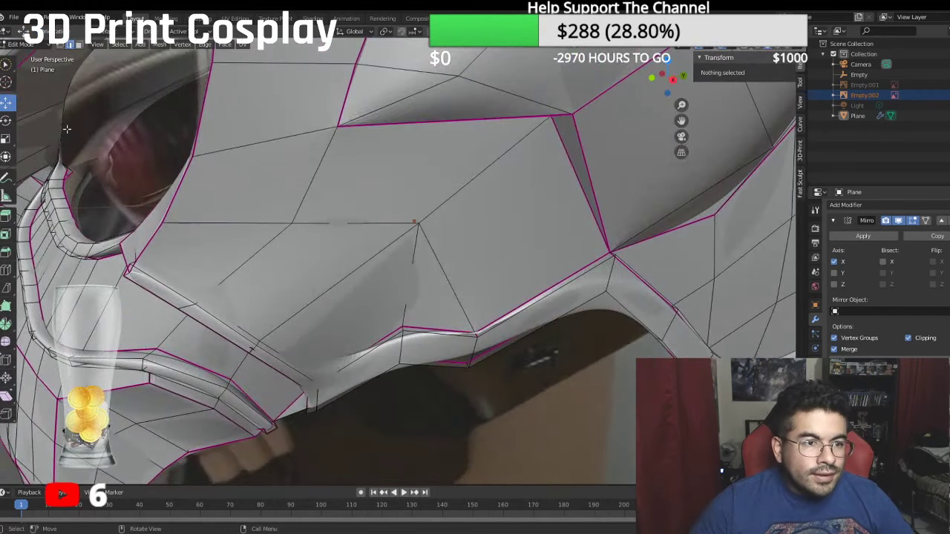
click(157, 272)
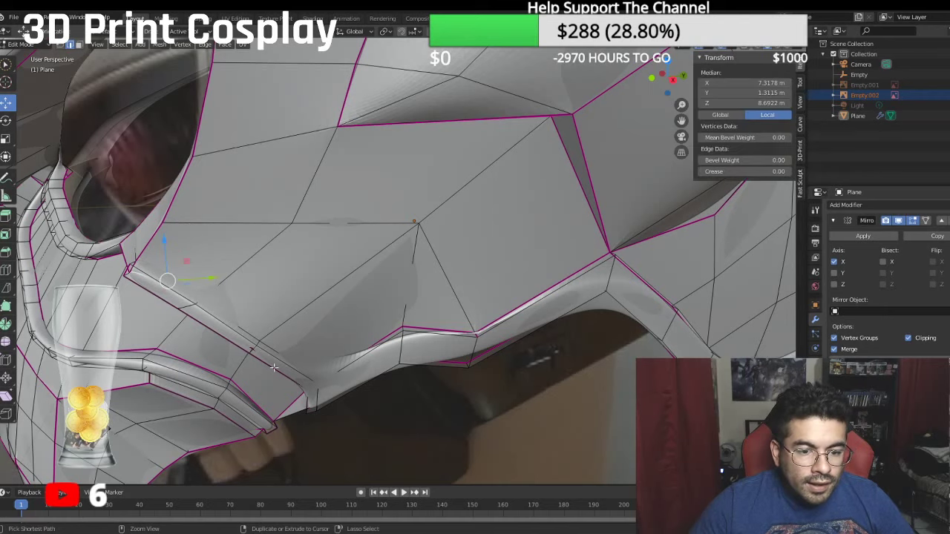
ctrl+click(283, 357)
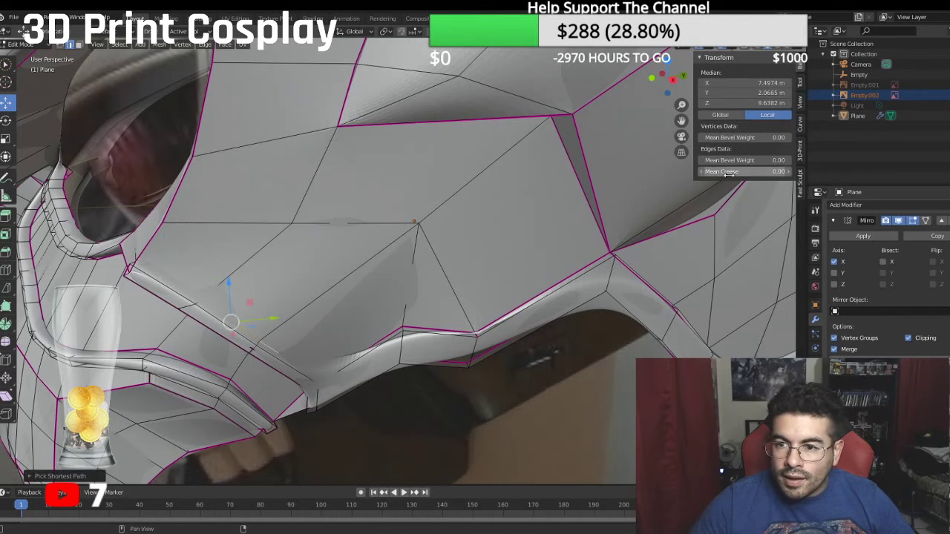
click(772, 172)
text(1)
key(Return)
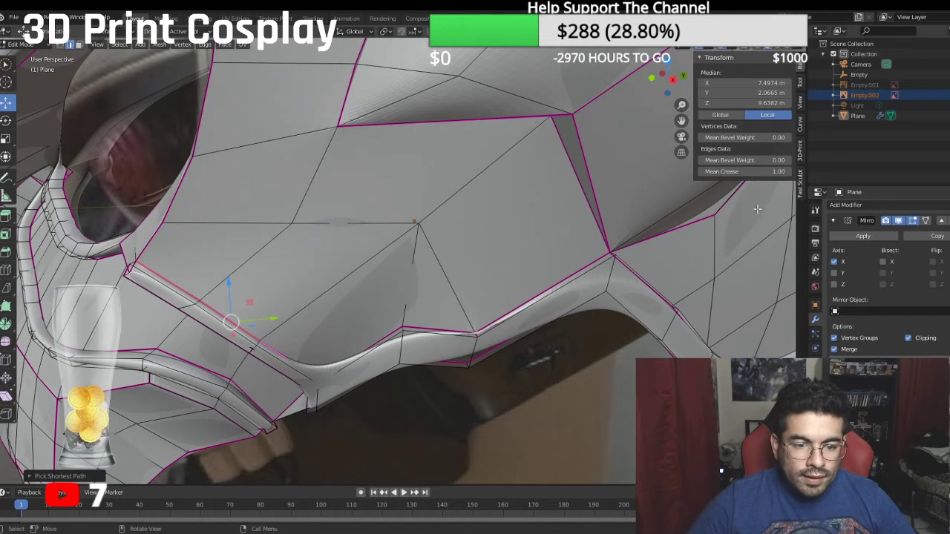
Step: Set the crease of the short edge across the trim's lip at the bend ahead of the cheek notch to 1
middle_drag(298, 316, 389, 332)
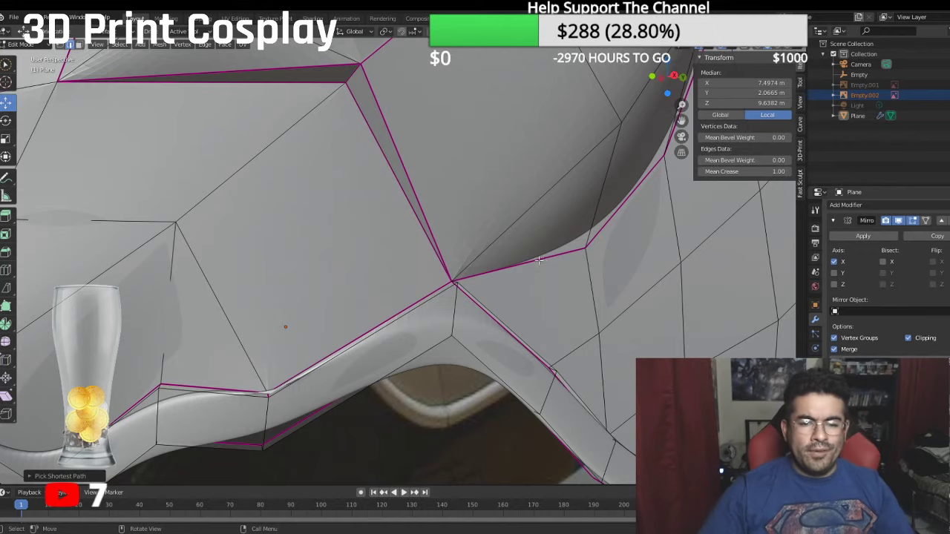
scroll(505, 274, down, 6)
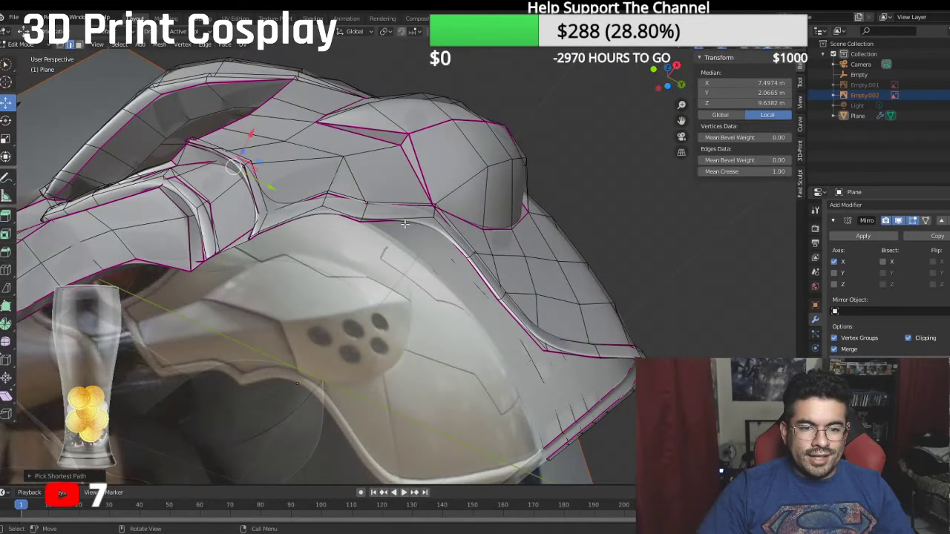
middle_drag(404, 224, 330, 202)
click(320, 185)
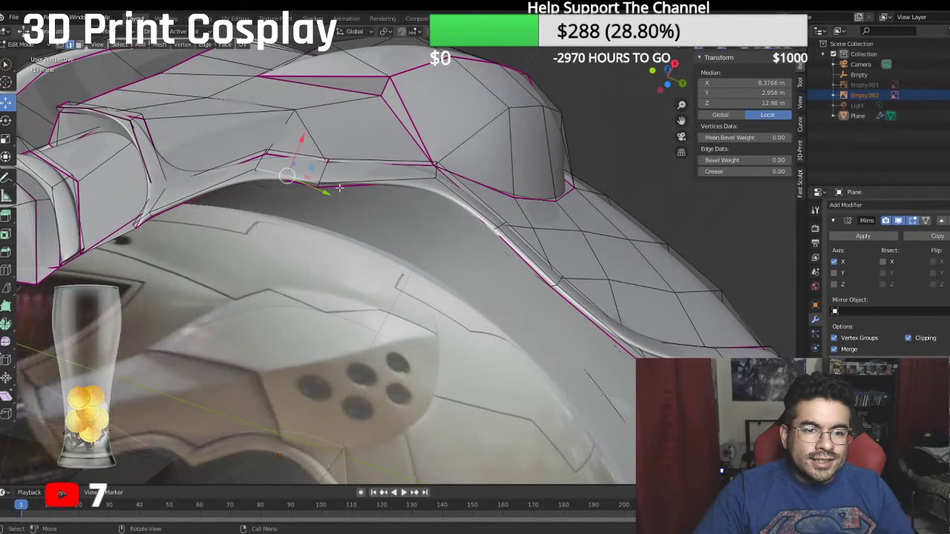
click(319, 185)
click(738, 173)
text(1)
key(Return)
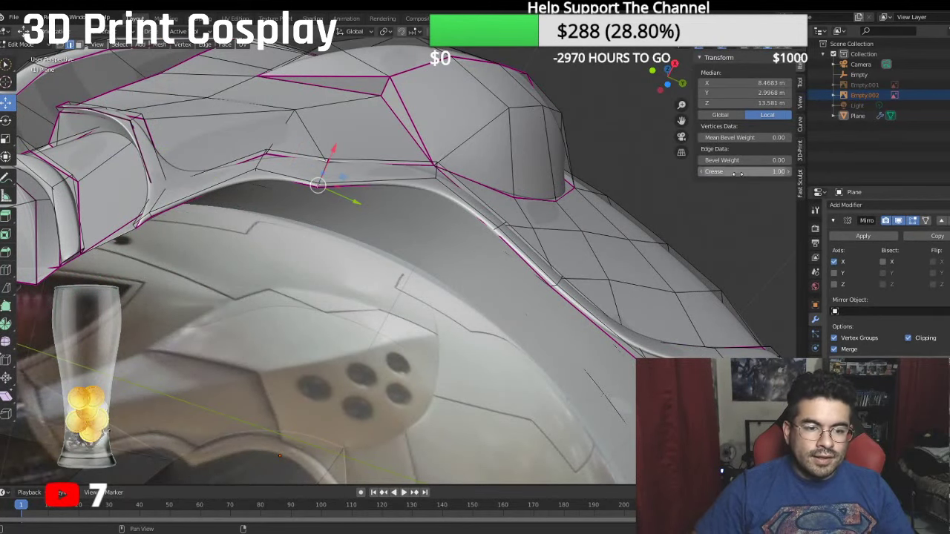
middle_drag(453, 245, 306, 156)
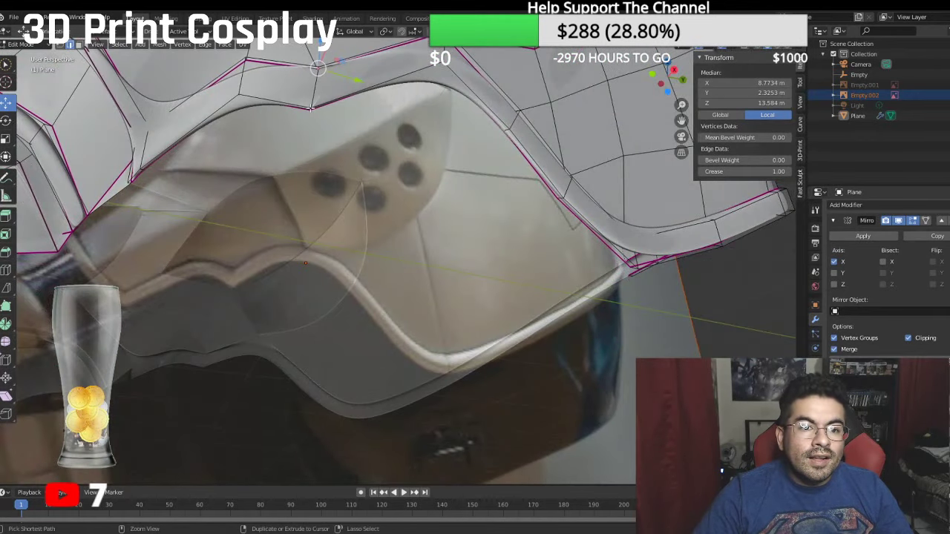
Step: Select the short edges across the helmet rim at its downward-pointing notch and lower them about 0.42 m in right orthographic view
ctrl+click(311, 109)
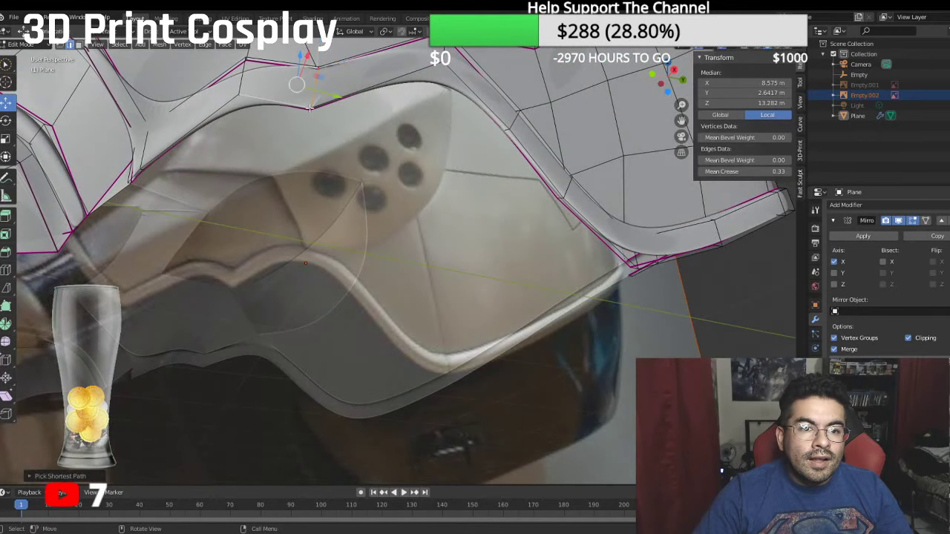
click(313, 108)
scroll(319, 95, up, 1)
shift+middle_drag(325, 69, 360, 270)
scroll(341, 268, up, 1)
scroll(339, 263, up, 1)
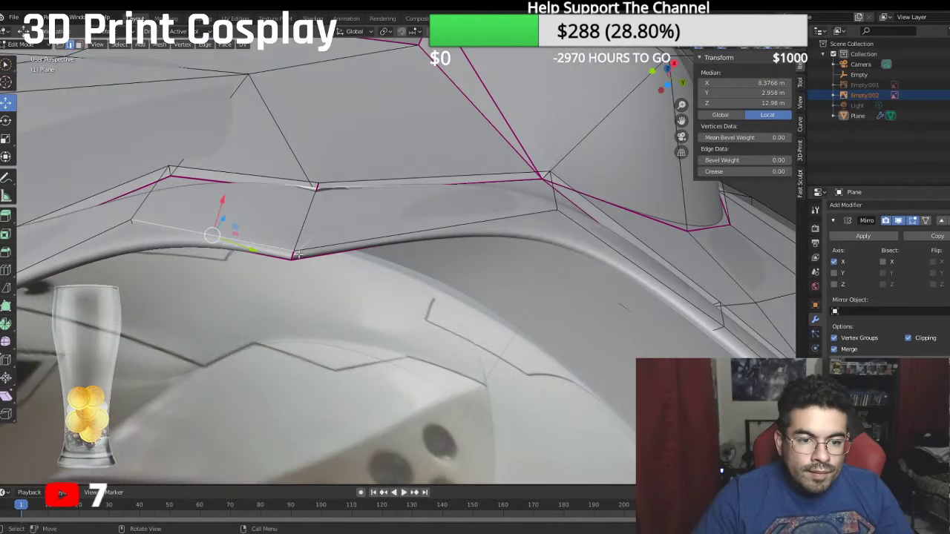
click(293, 255)
middle_drag(304, 215, 310, 327)
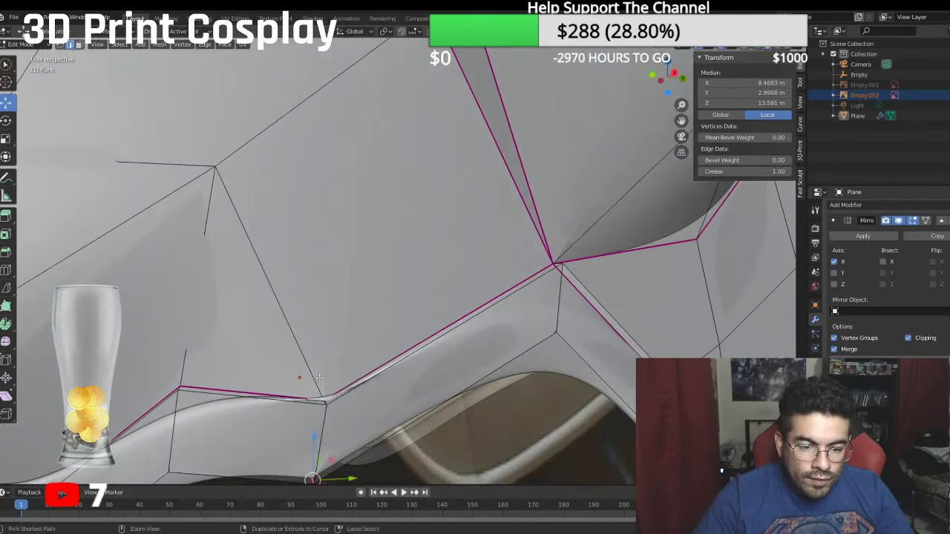
ctrl+click(330, 393)
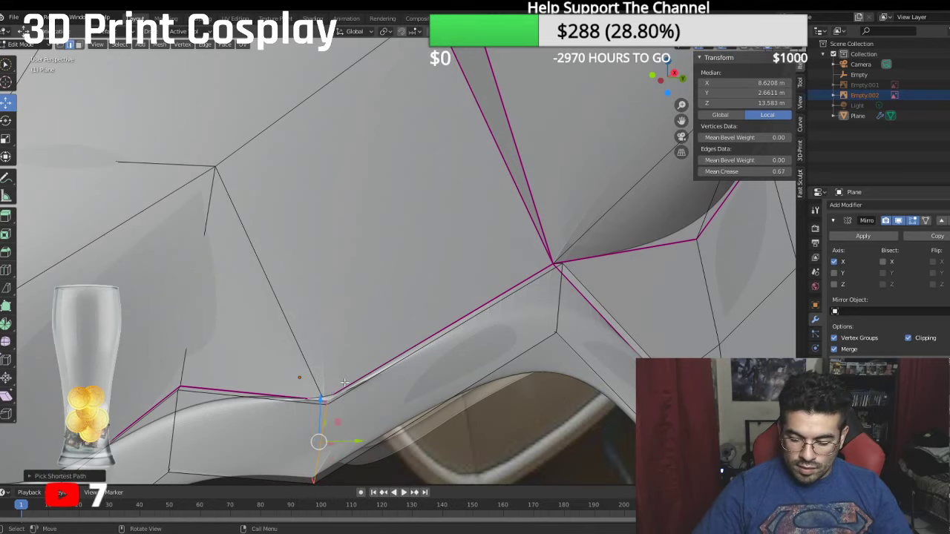
key(KP_3)
scroll(342, 356, up, 2)
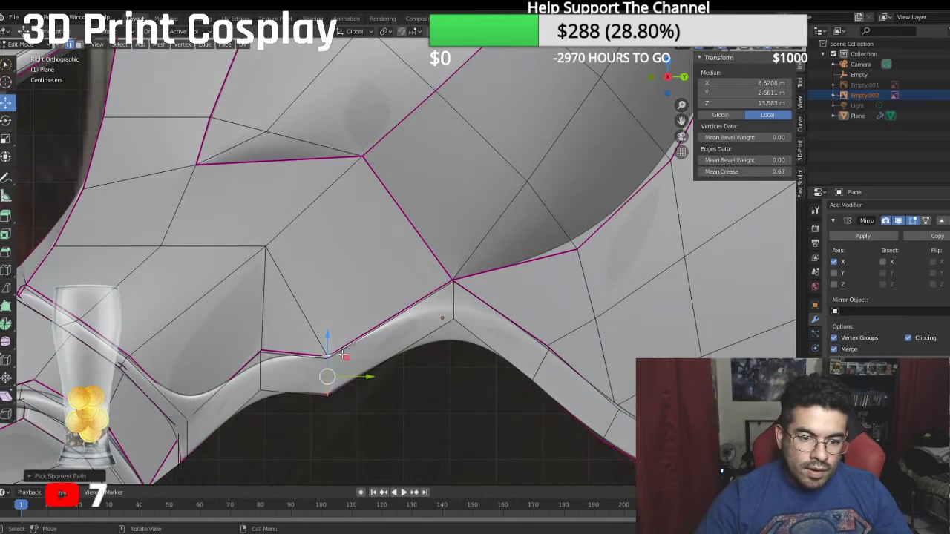
drag(326, 336, 332, 365)
scroll(392, 323, down, 2)
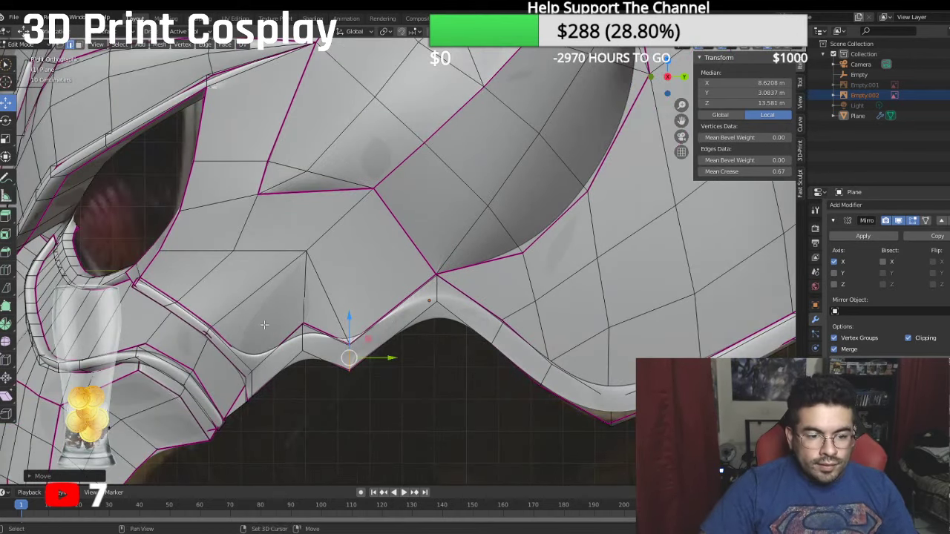
Step: Crease the edge where the lower rim meets the narrow cheek strip, trying 0.30 before setting it to 0.50
shift+middle_drag(270, 325, 271, 289)
scroll(320, 297, up, 4)
click(230, 300)
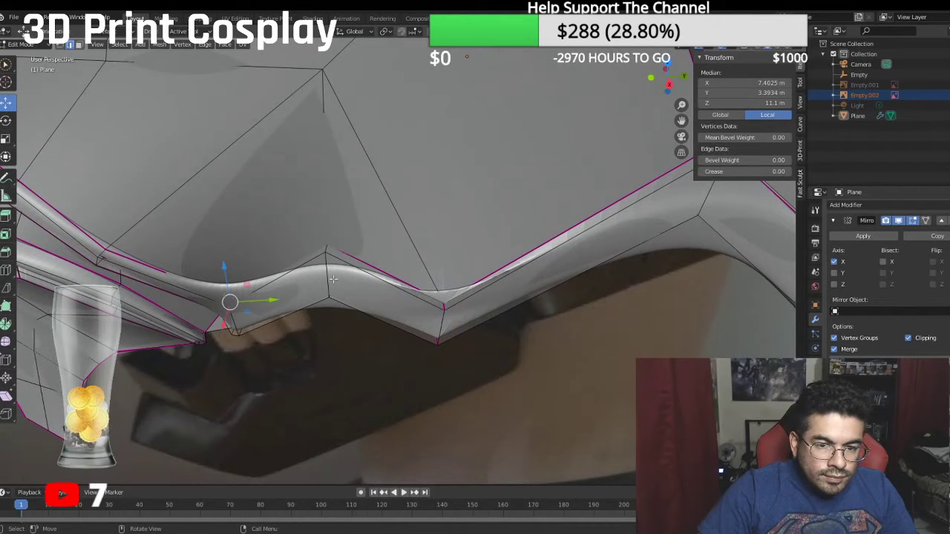
click(746, 172)
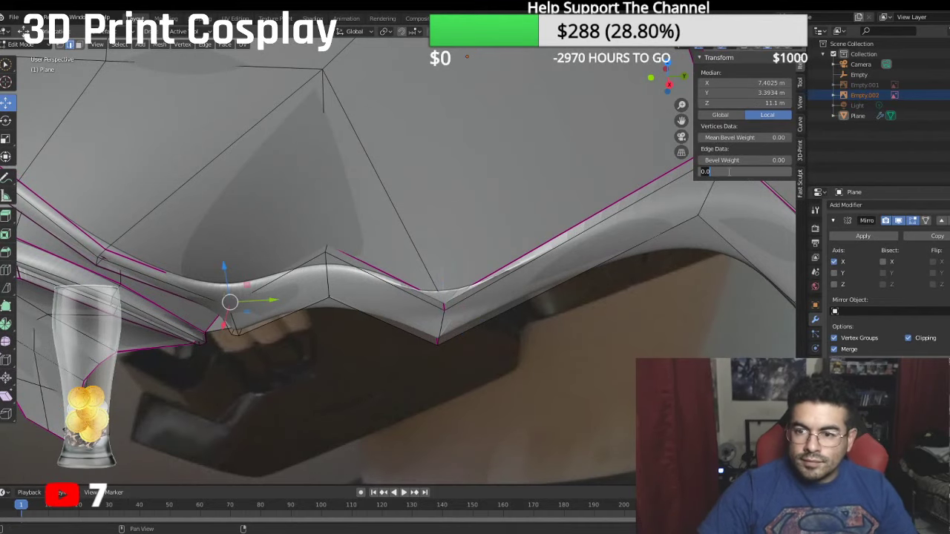
text(.30)
key(Return)
click(753, 172)
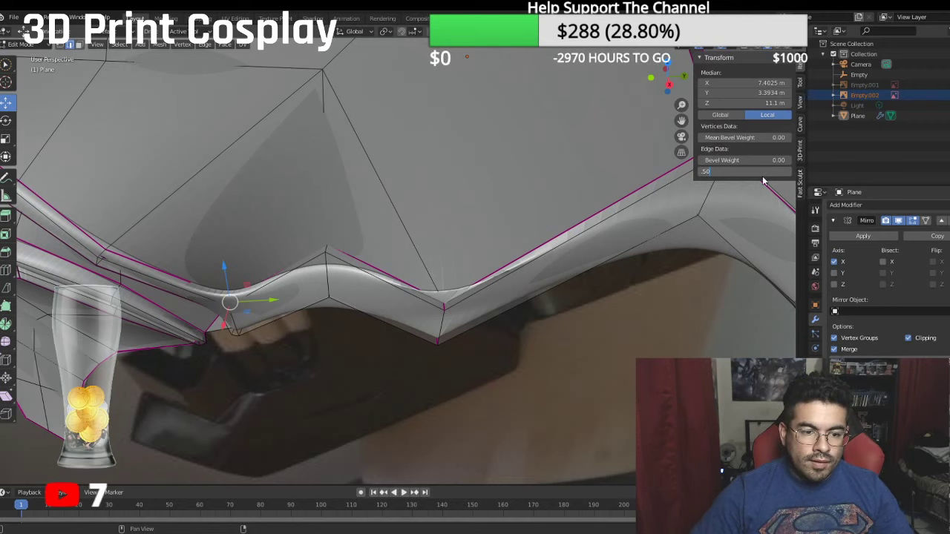
text(.50)
key(Return)
Step: Set the crease to 0 on the short edge at the upper end of the narrow cheek strip
middle_drag(531, 146, 547, 93)
scroll(349, 219, down, 3)
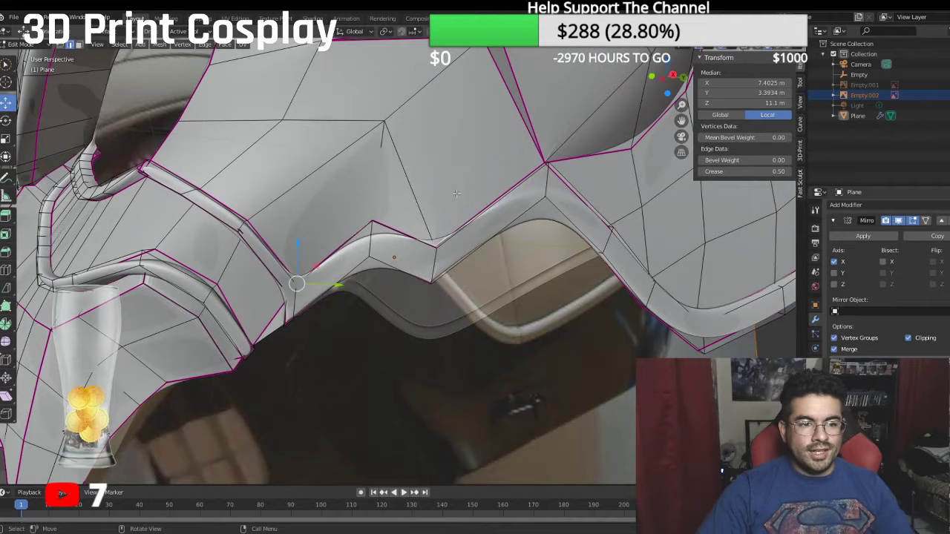
middle_drag(468, 192, 491, 238)
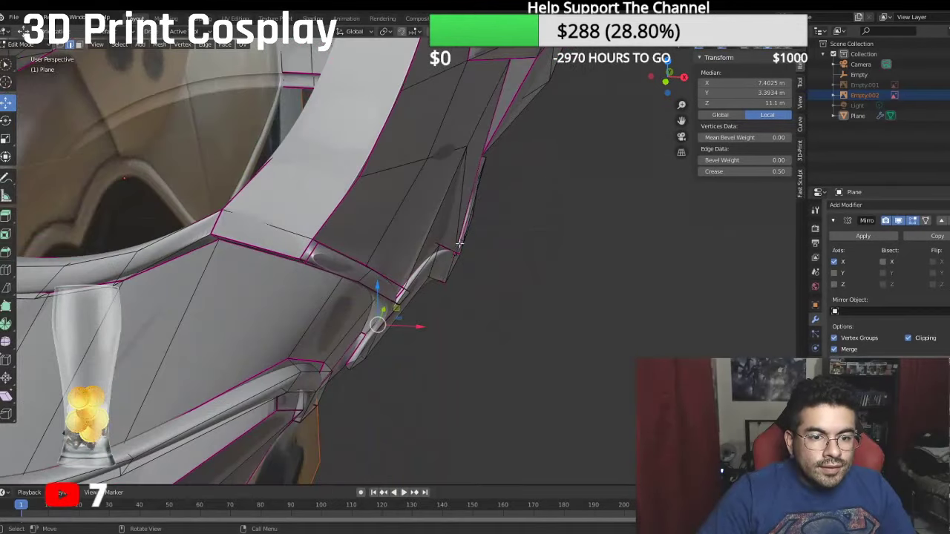
scroll(486, 239, up, 2)
middle_drag(336, 251, 288, 261)
click(162, 283)
click(728, 171)
text(0)
key(Return)
Step: Set the crease to 0 on the two consecutive long edges running along the lower side of the cheek strip
middle_drag(243, 200, 315, 232)
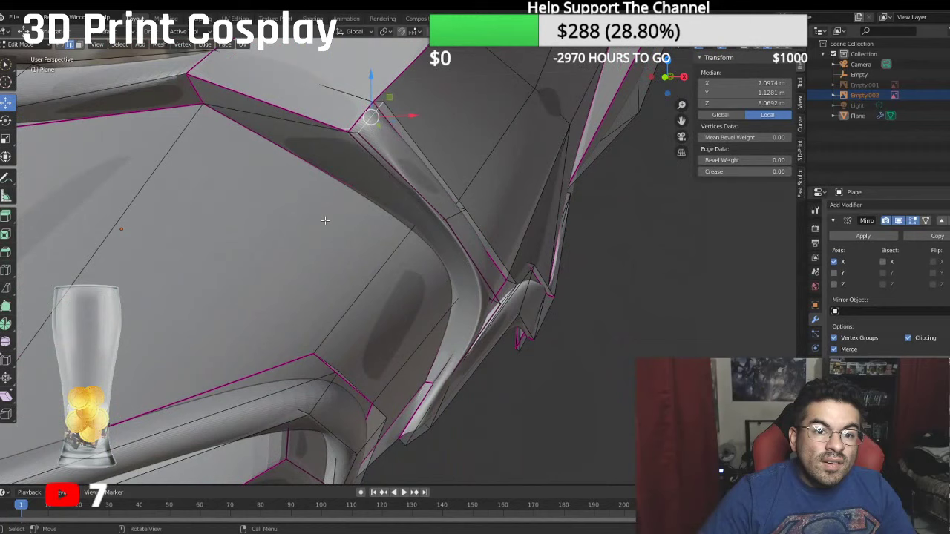
click(380, 154)
click(732, 172)
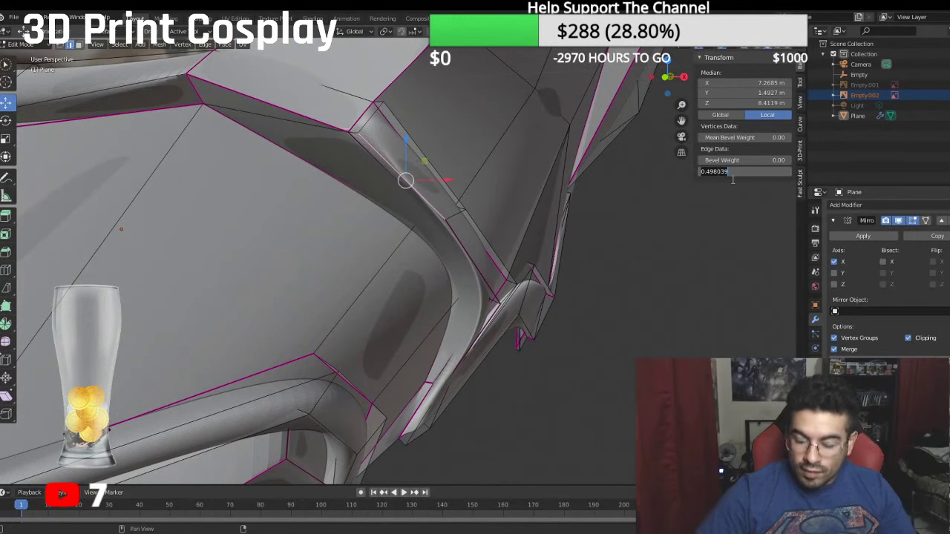
text(0)
key(Return)
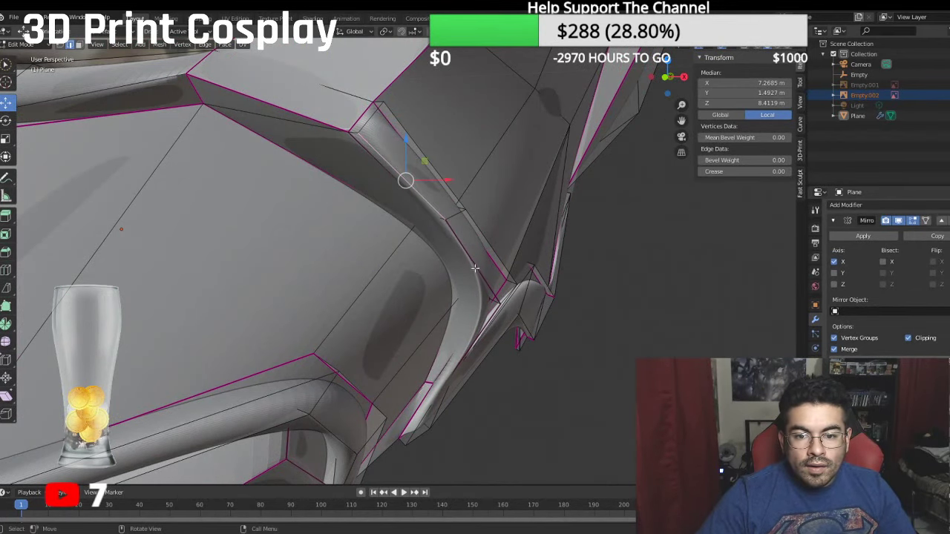
click(476, 263)
click(733, 172)
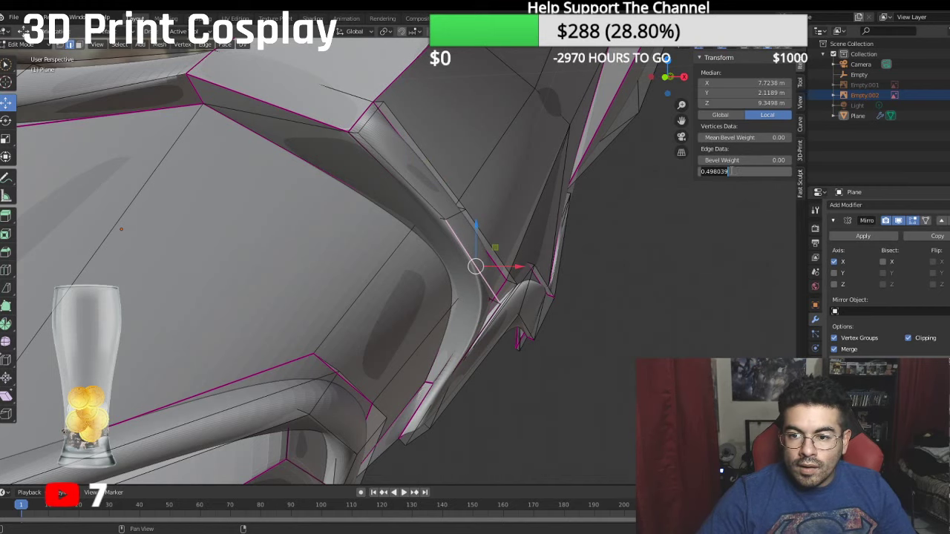
text(0)
key(Return)
Step: Set the crease to 0 on the remaining edge that runs from the cheek strip down into the rim
middle_drag(564, 200, 413, 204)
click(276, 259)
click(734, 171)
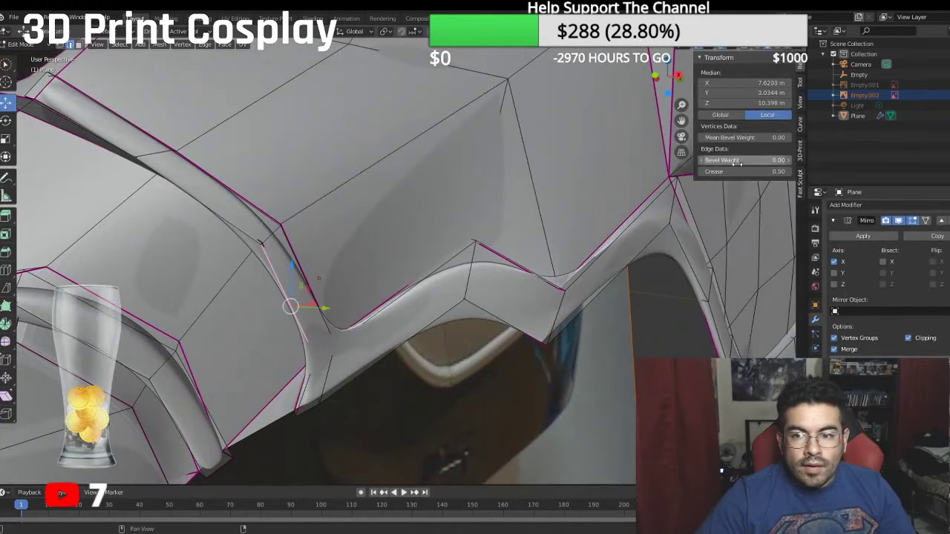
text(0)
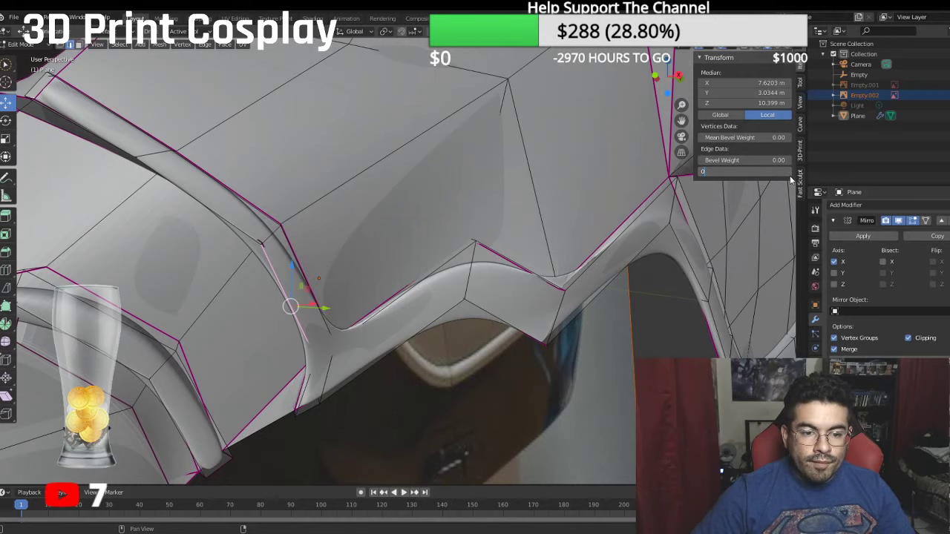
key(Return)
Step: Set the crease of the short end edge at the cheek strip's upper corner to 0.50
middle_drag(305, 346, 304, 229)
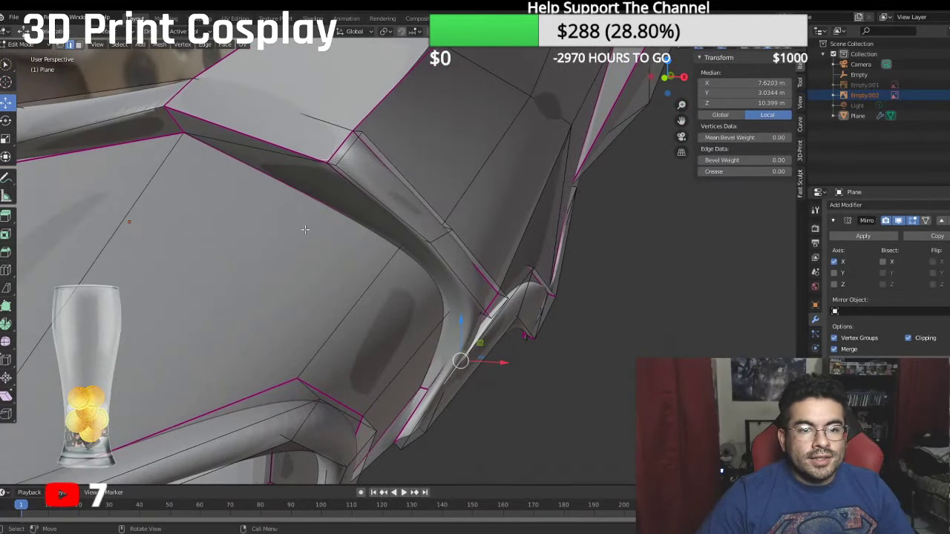
click(333, 153)
click(770, 171)
key(BackSpace)
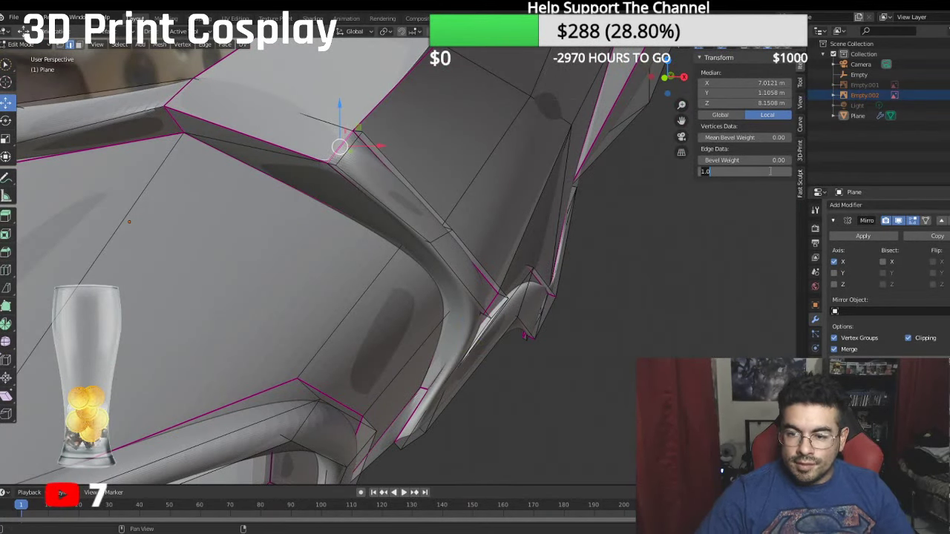
text(.50)
key(Return)
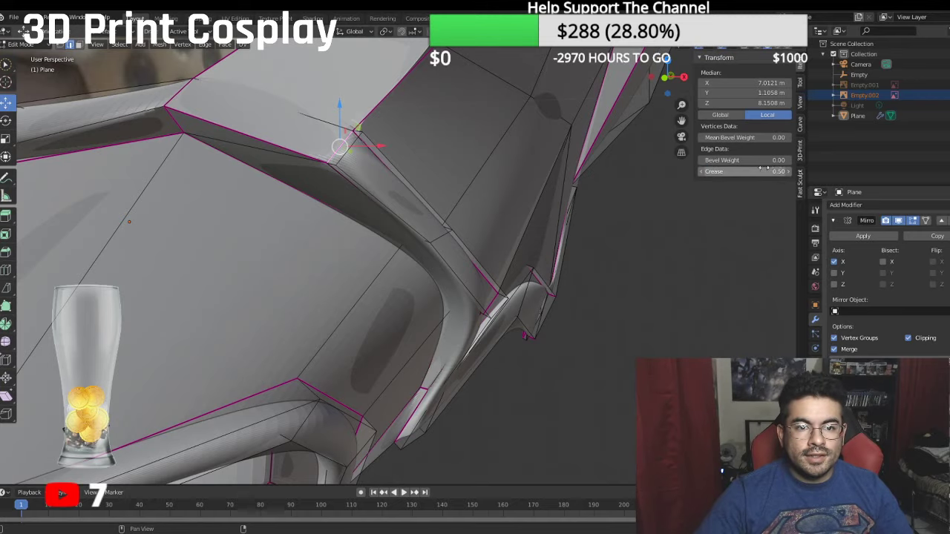
Step: Set the mesh's subdivision level to 0
click(411, 153)
scroll(493, 165, down, 5)
middle_drag(520, 178, 453, 156)
scroll(491, 191, up, 5)
middle_drag(474, 201, 503, 226)
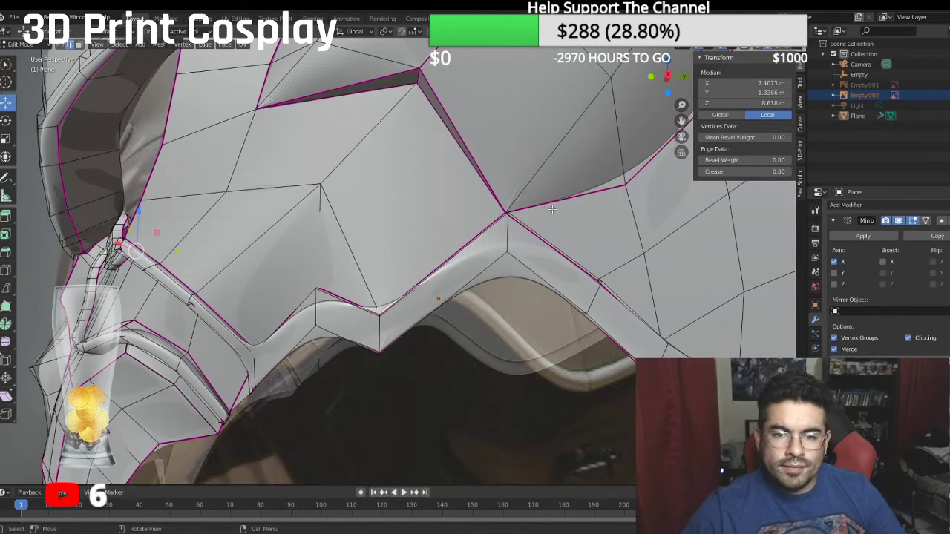
middle_drag(552, 209, 486, 242)
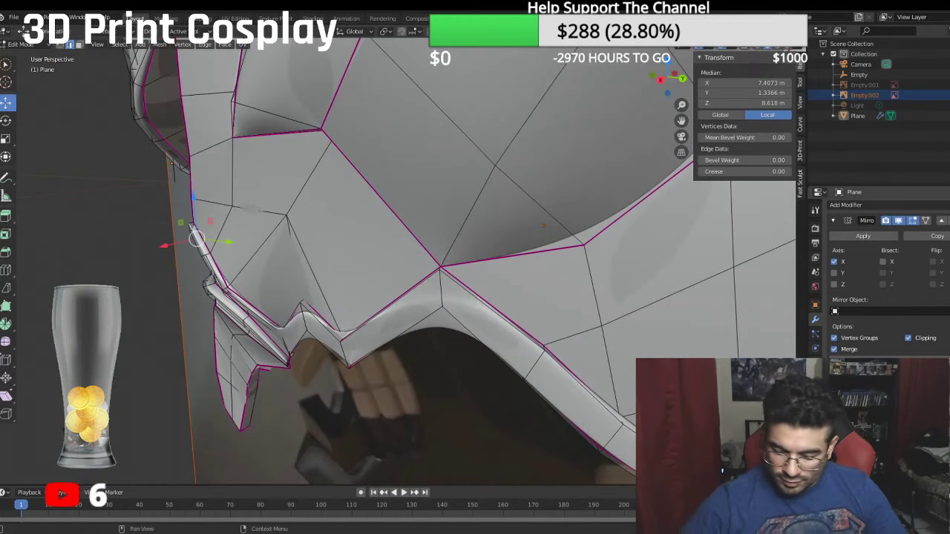
key(ctrl+0)
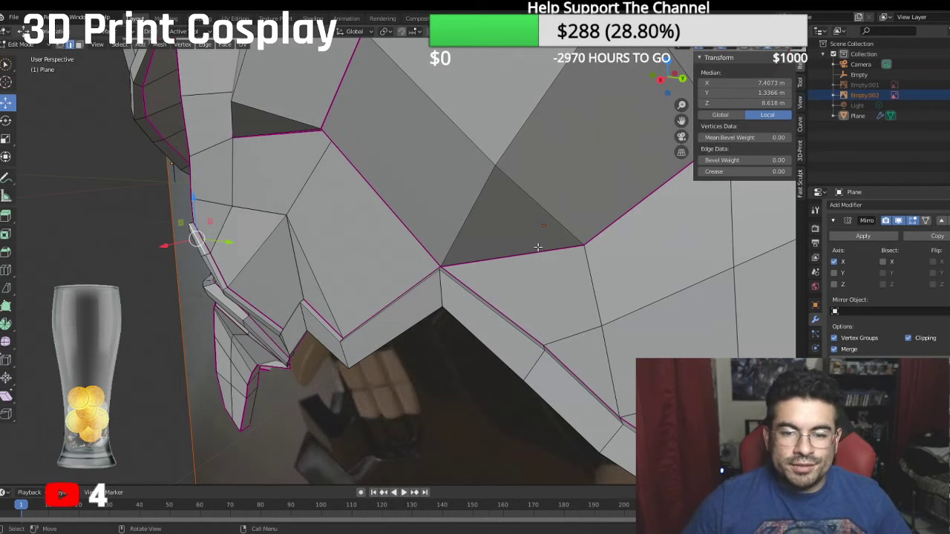
Step: Delete the large cheek face and the adjoining triangular face above the peak of the rim
mouse_move(538, 248)
middle_down()
mouse_move(552, 231)
mouse_move(549, 251)
middle_up()
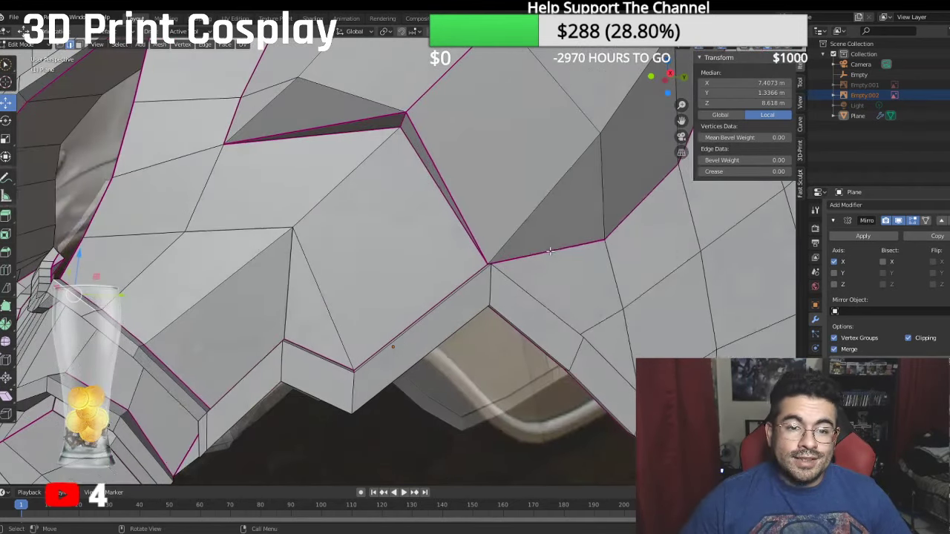
click(119, 45)
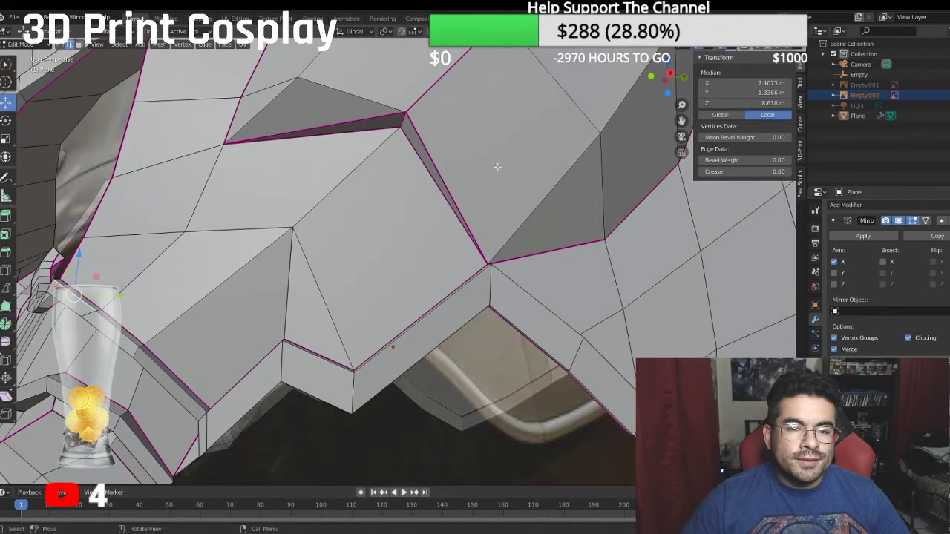
click(86, 44)
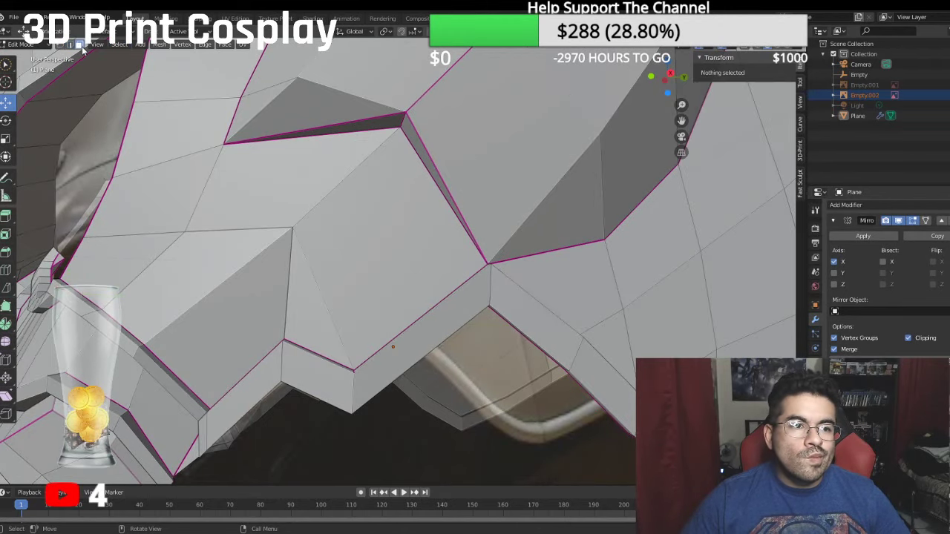
click(522, 205)
shift+click(550, 231)
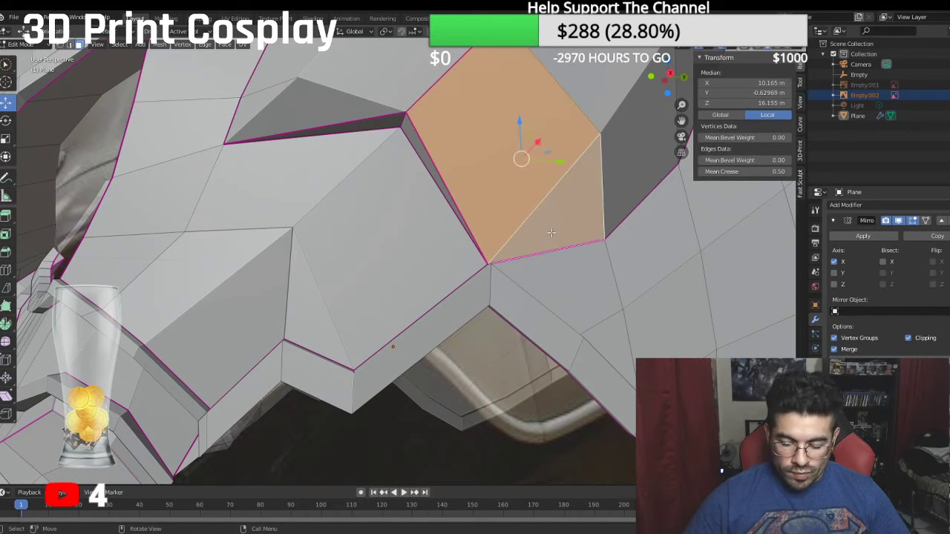
key(x)
click(550, 233)
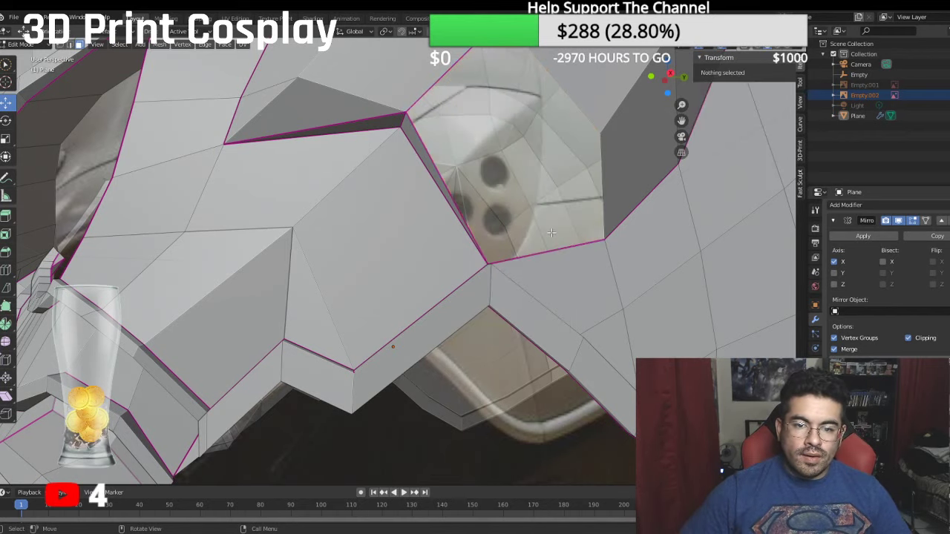
Step: Delete the narrow step face along the front edge of the cheek opening
click(453, 210)
key(x)
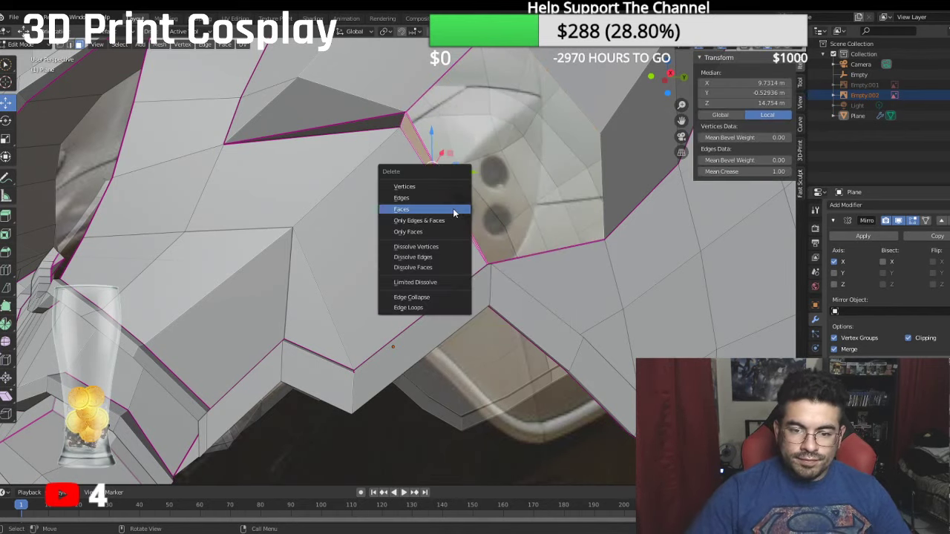
click(452, 212)
Step: Extrude the vertex at the lower corner of the cheek opening and raise the new vertex about 0.14 m
middle_drag(452, 212, 443, 254)
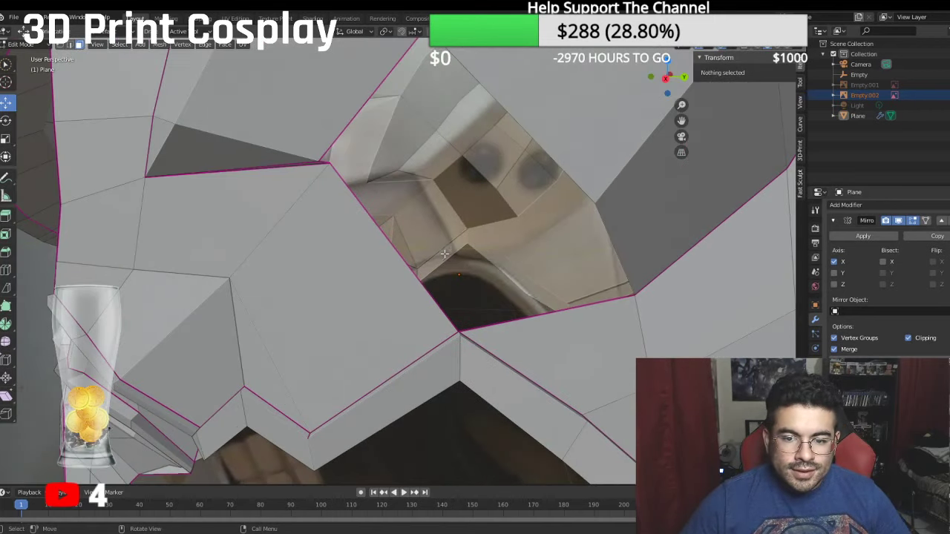
click(61, 44)
click(458, 330)
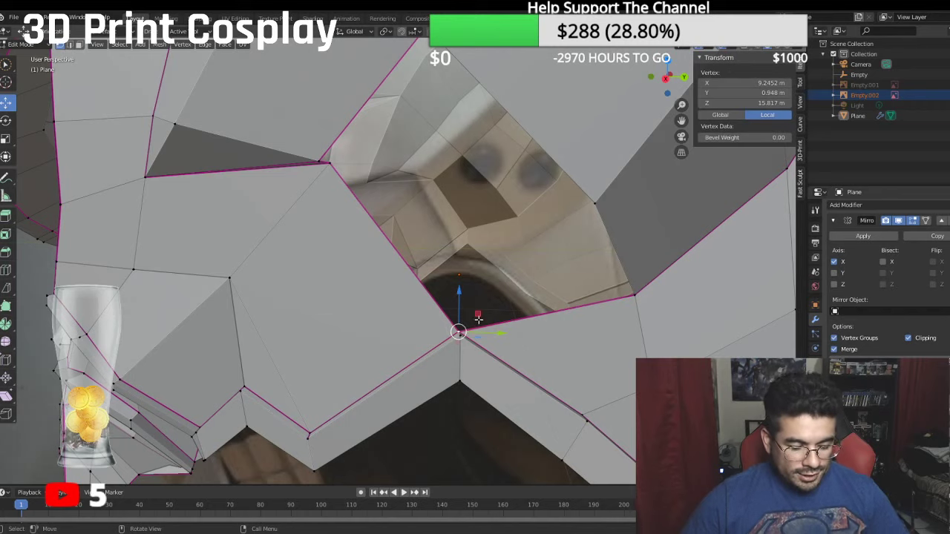
key(e)
key(z)
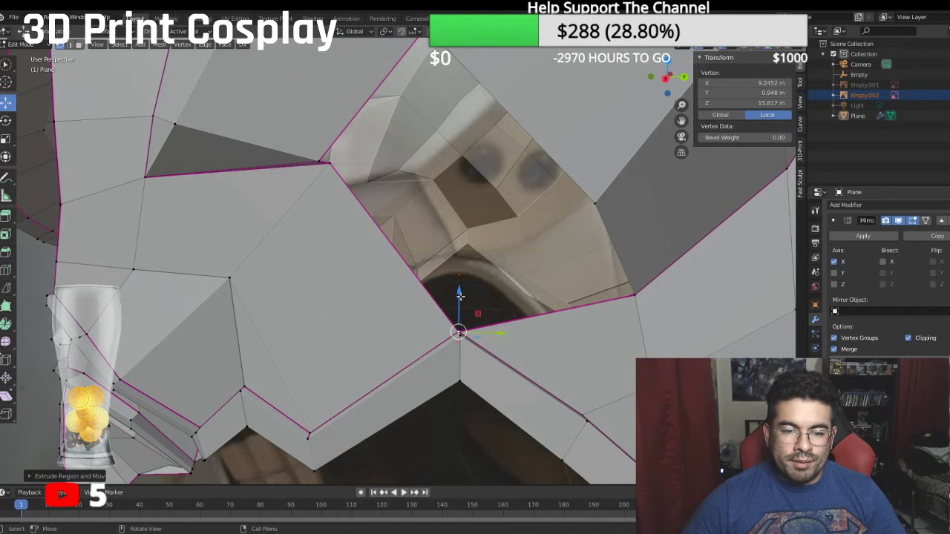
click(467, 284)
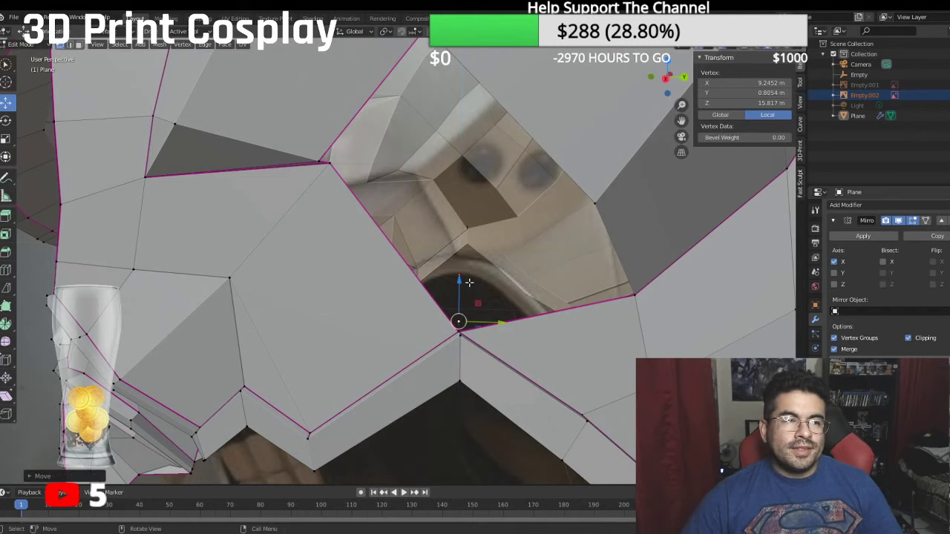
middle_drag(468, 283, 516, 310)
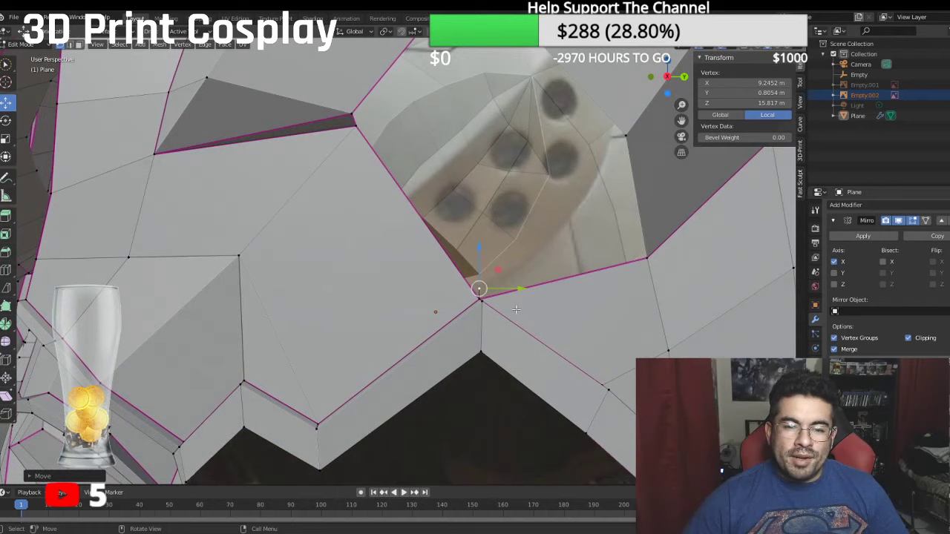
Step: Fill a narrow triangular step face along the lower edge of the cheek opening, joining the raised vertex to the rear corner
ctrl+click(648, 258)
ctrl+click(479, 297)
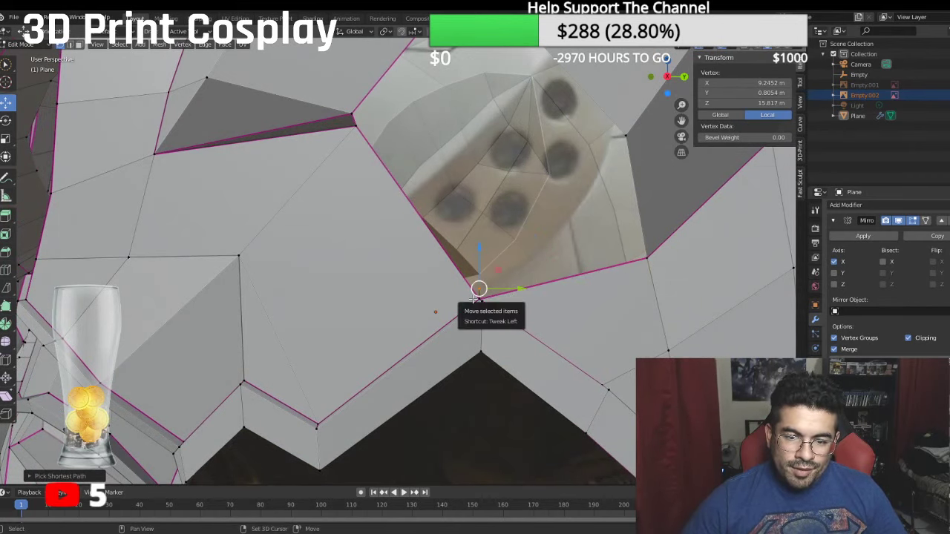
shift+click(479, 288)
shift+click(644, 256)
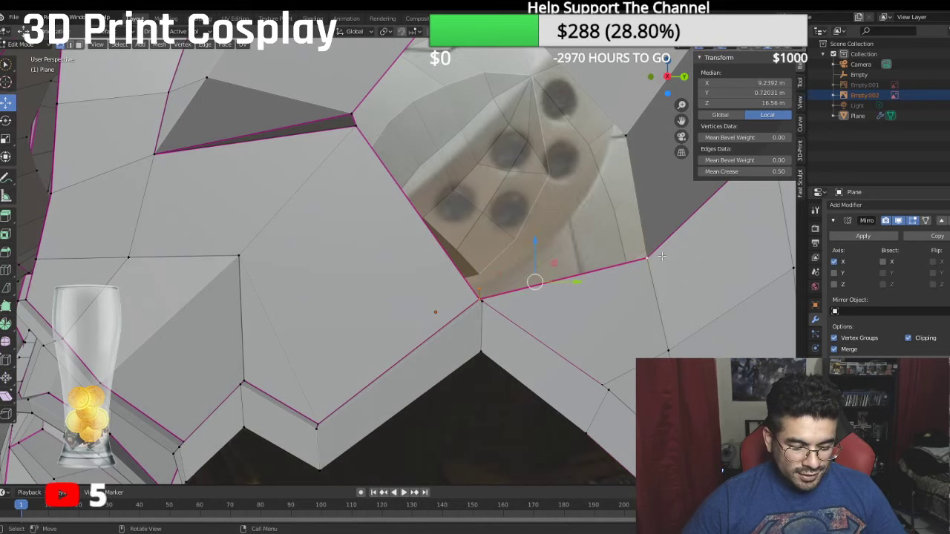
shift+click(477, 290)
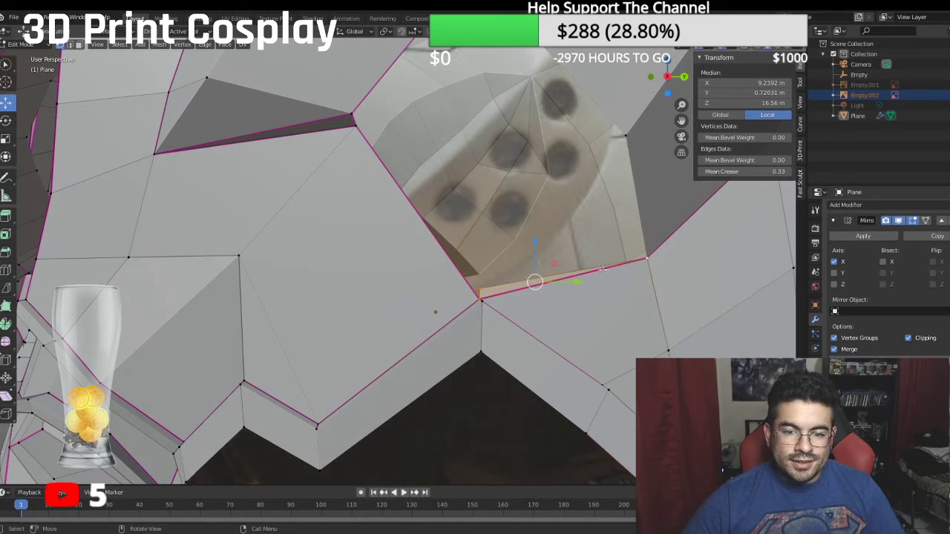
Step: Fill a narrow step face along the front edge of the cheek opening between the raised vertex and the two peak vertices
shift+click(480, 288)
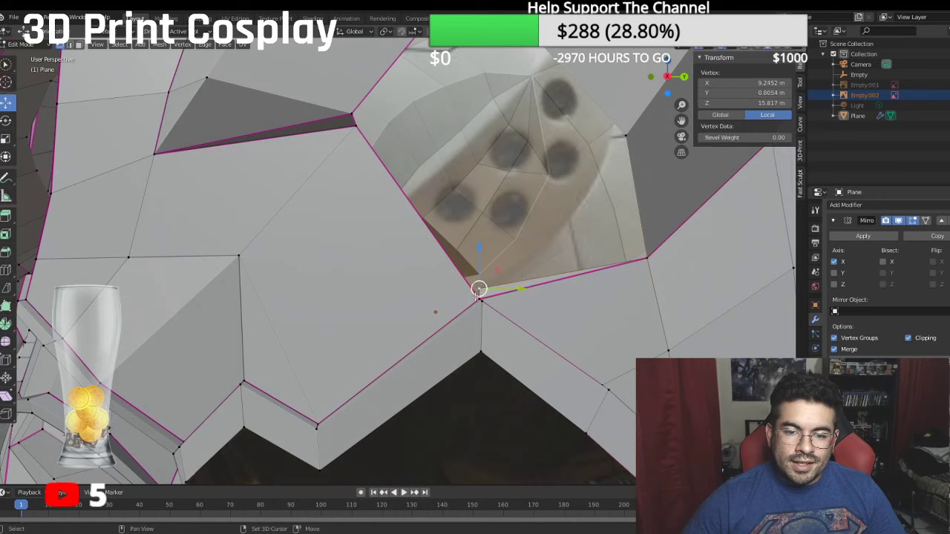
shift+click(358, 127)
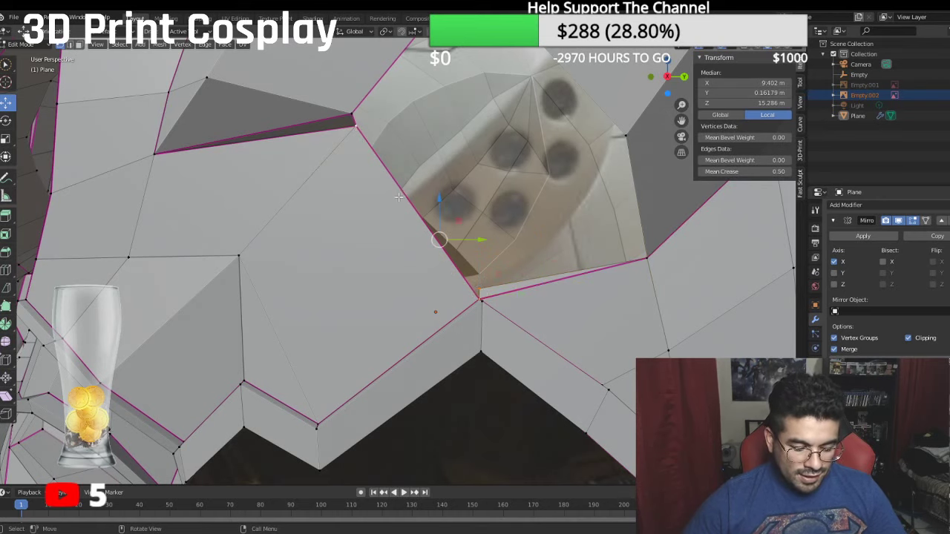
click(478, 285)
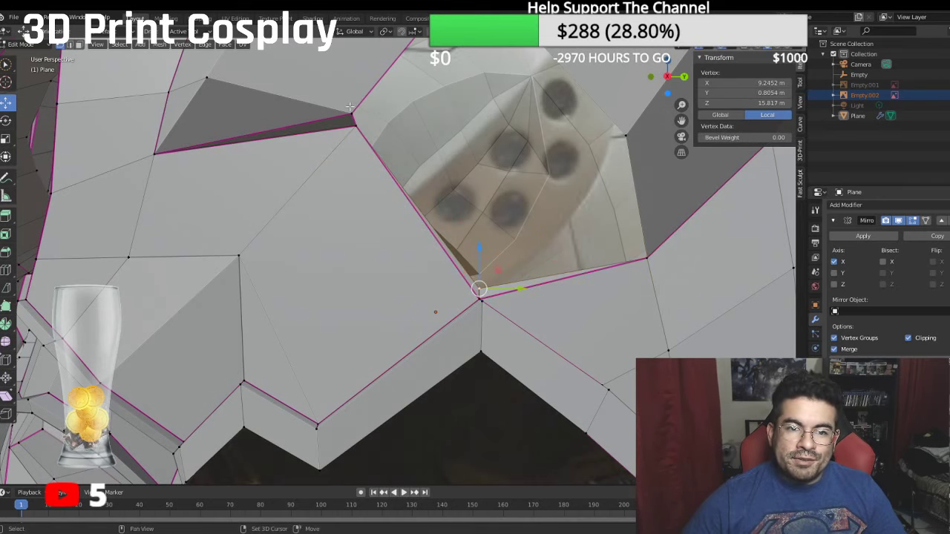
shift+click(357, 127)
shift+click(352, 114)
key(f)
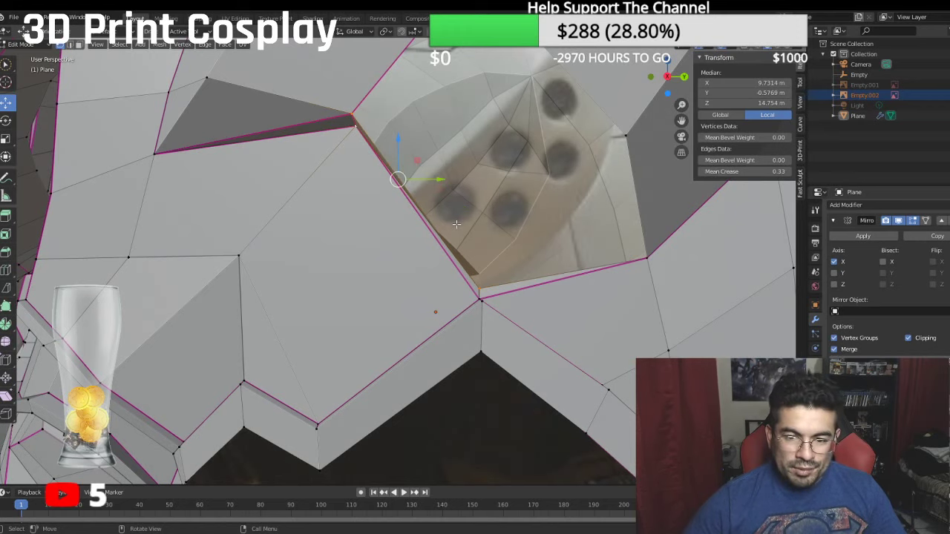
Step: Set the mean crease to 0 on the outer front and lower edges of the cheek opening
middle_drag(497, 251, 442, 176)
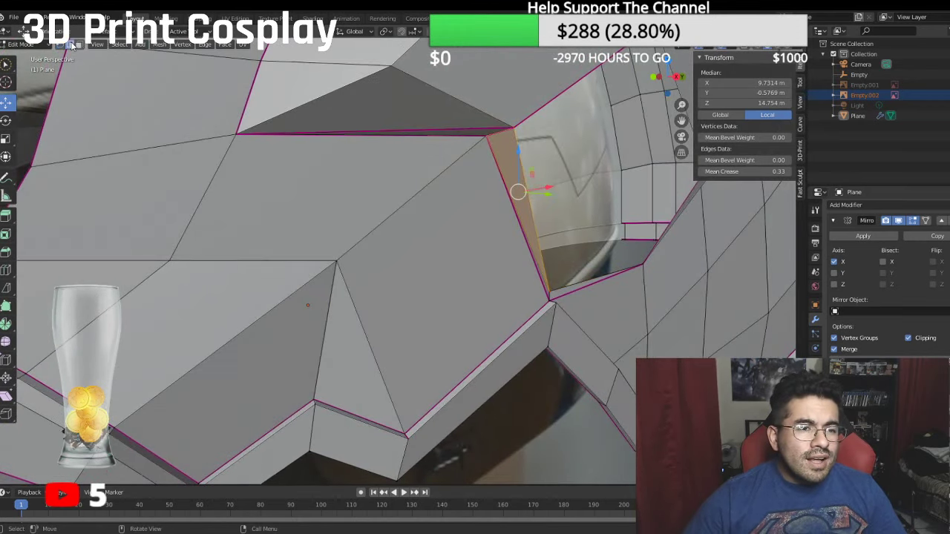
click(536, 282)
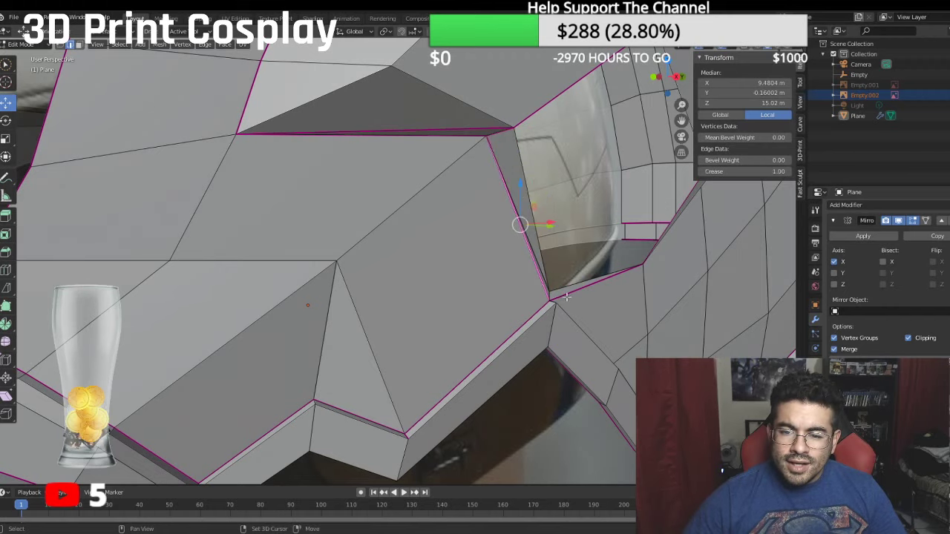
shift+click(568, 298)
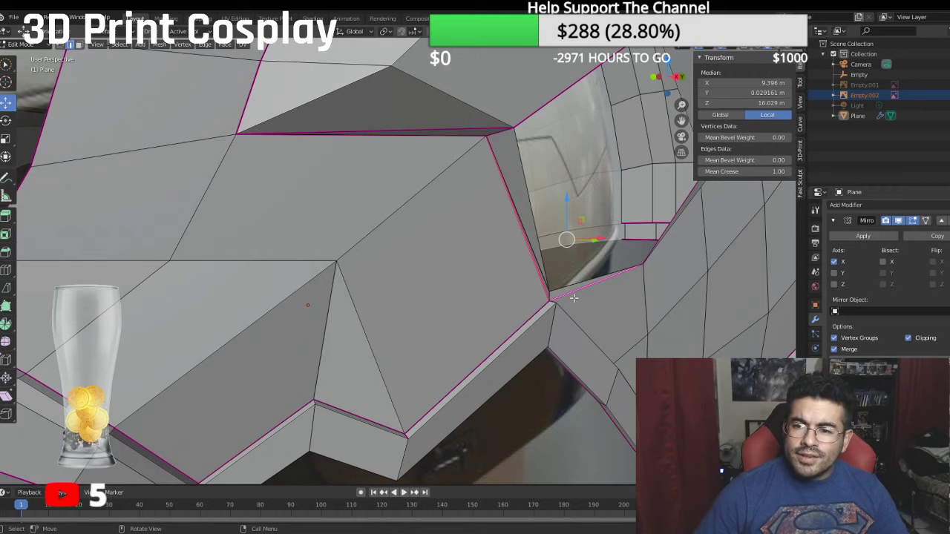
click(763, 171)
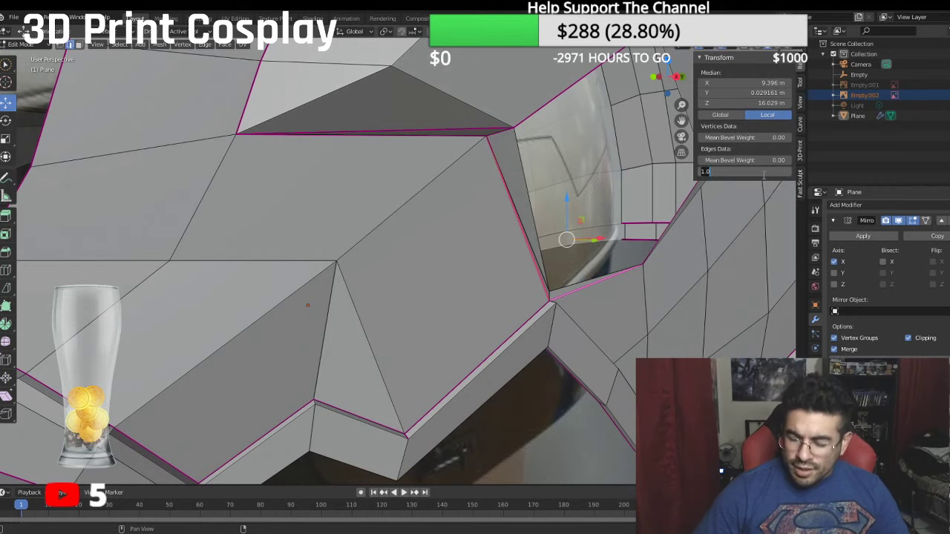
key(Return)
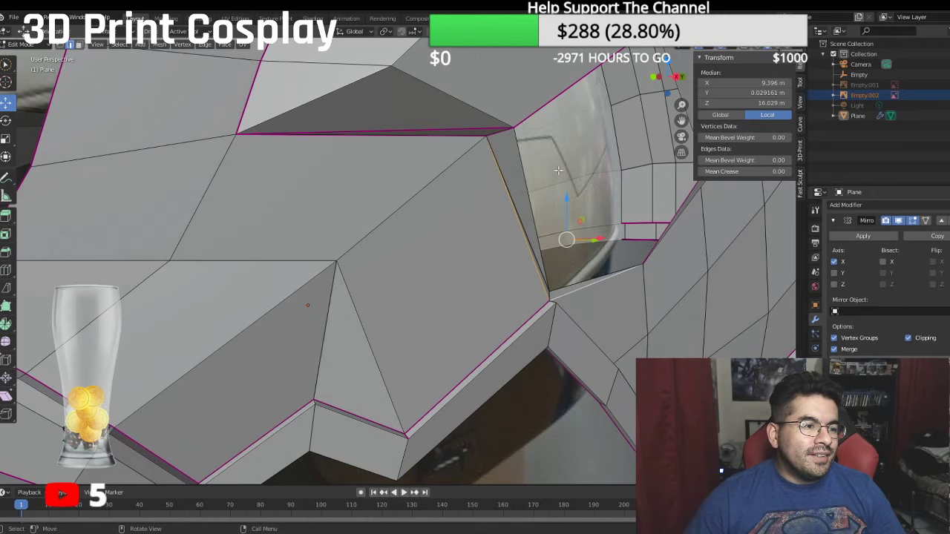
Step: Set the mean crease to 1 on the inner front and lower edges of the new step faces
scroll(557, 169, up, 2)
shift+middle_drag(618, 151, 522, 174)
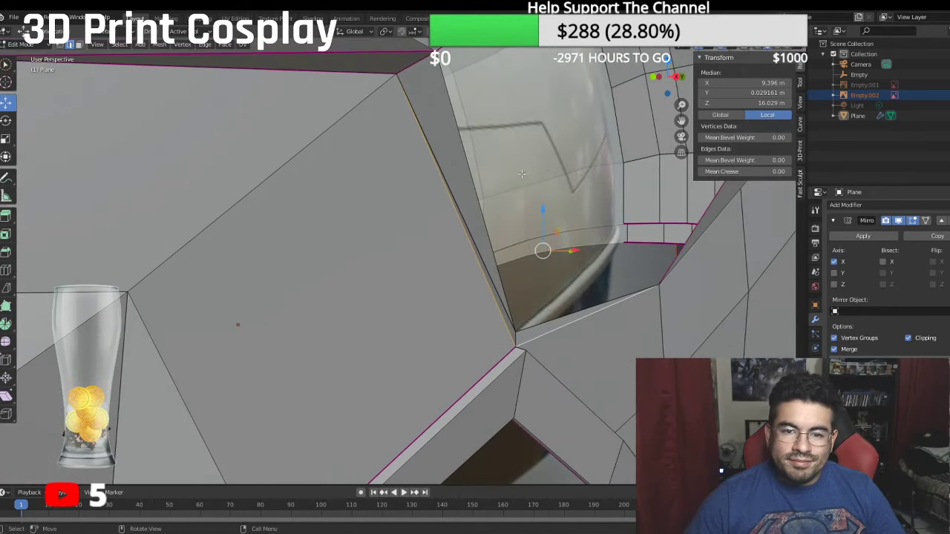
click(470, 164)
scroll(473, 165, down, 1)
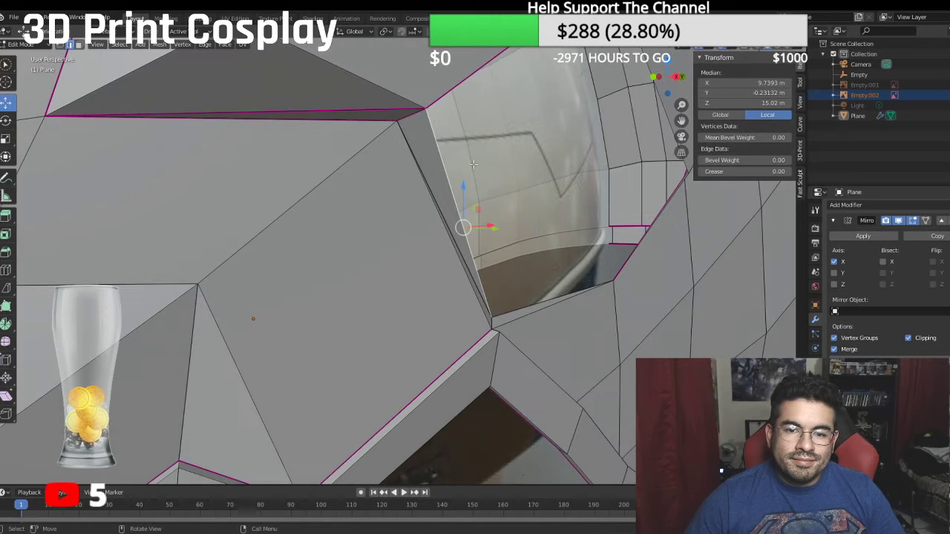
shift+click(526, 302)
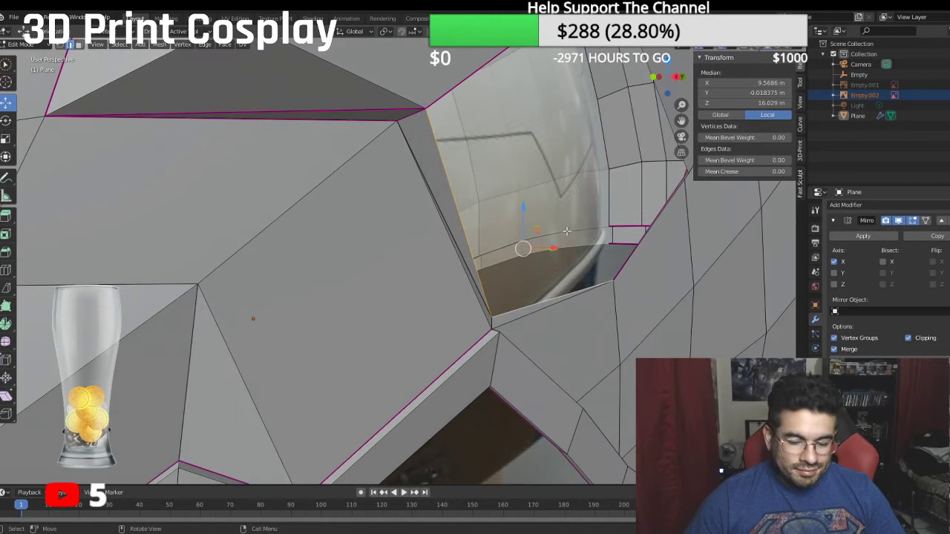
click(739, 171)
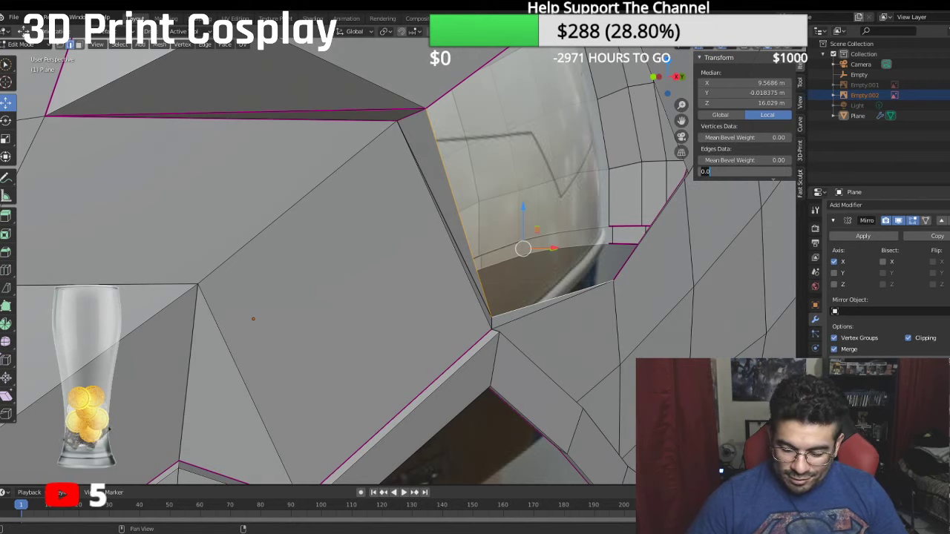
text(1)
key(Return)
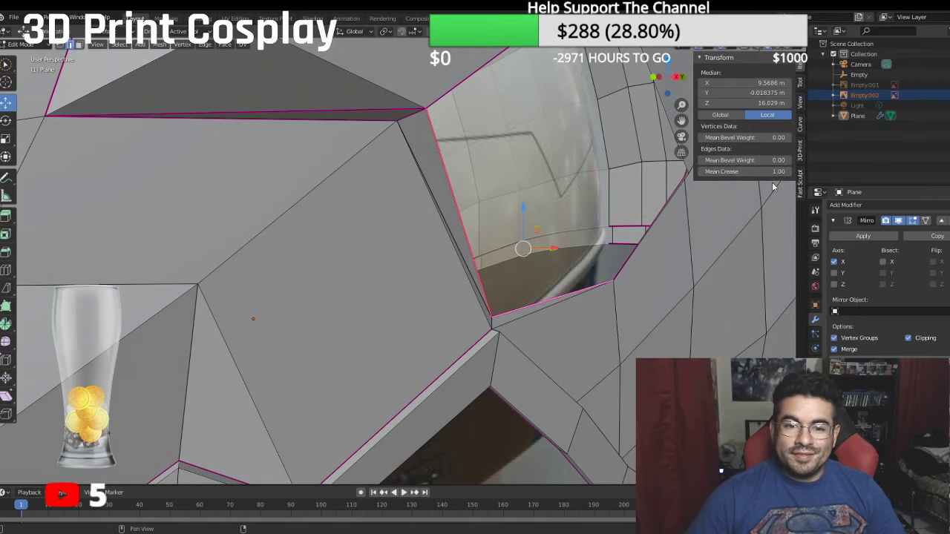
Step: Fill a triangular cheek face between the inner peak vertex, the raised lower vertex and the rear corner vertex
scroll(374, 171, down, 1)
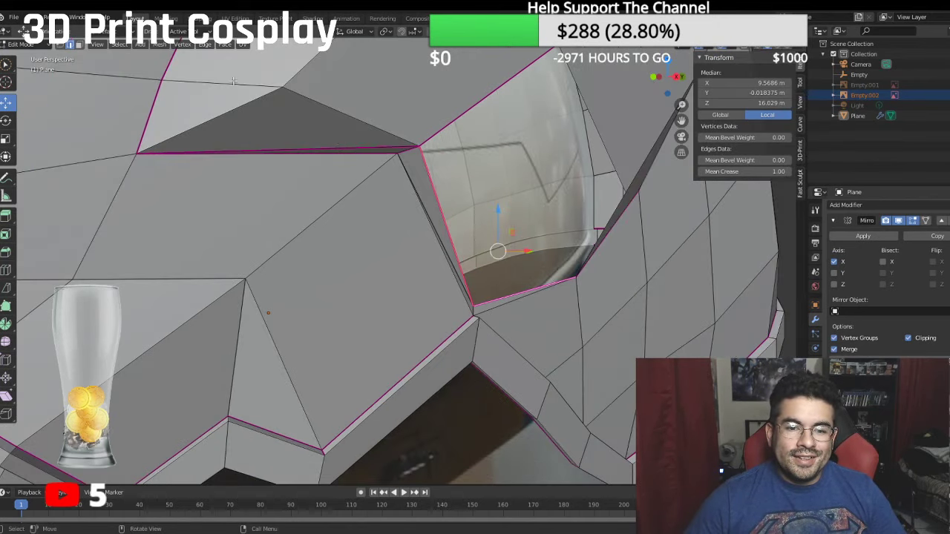
click(61, 45)
click(420, 146)
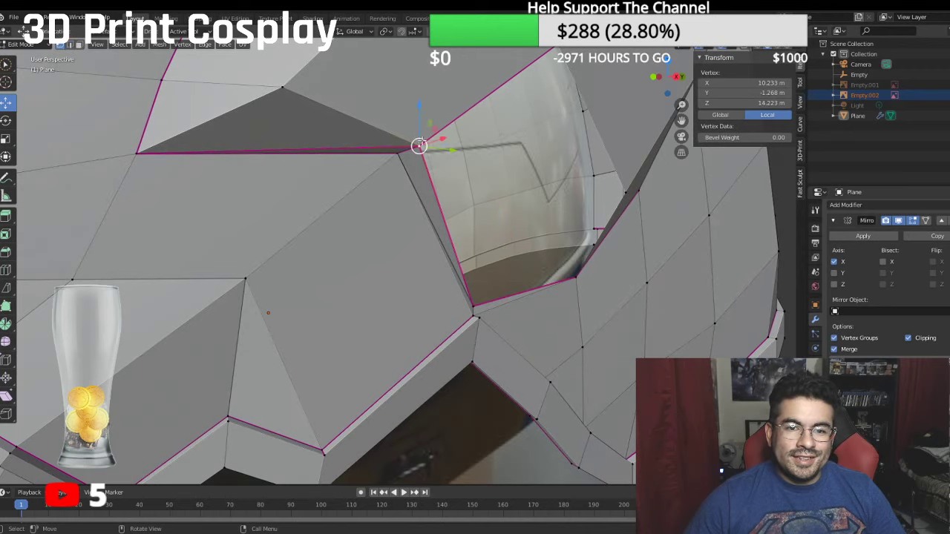
scroll(576, 264, down, 1)
shift+click(545, 273)
shift+click(464, 289)
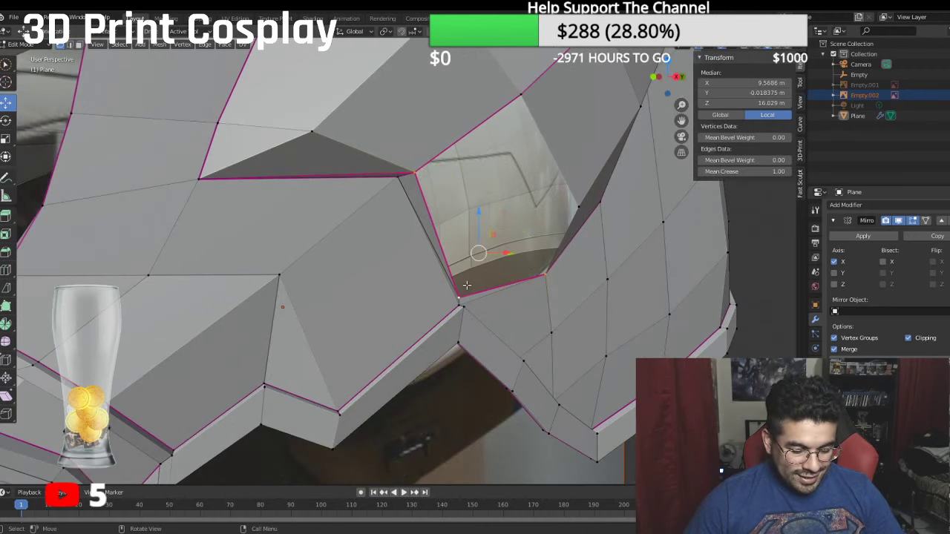
key(f)
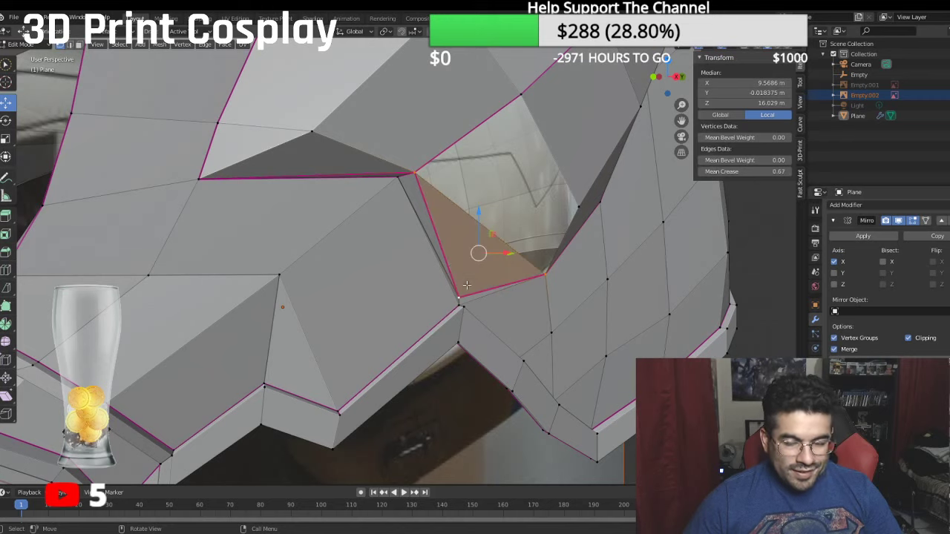
Step: Fill the remaining four-sided gap in the cheek opening with a face and clear the selection
click(545, 273)
shift+click(574, 198)
shift+click(520, 97)
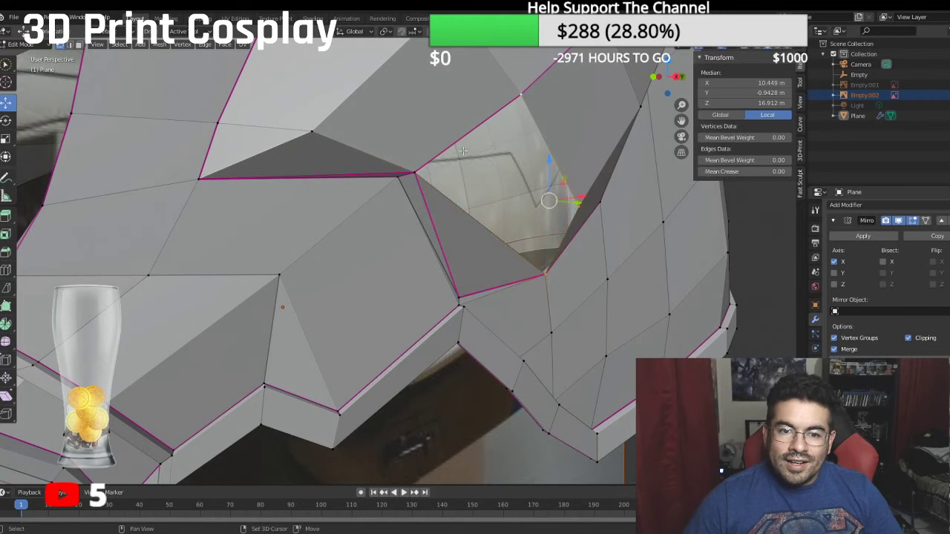
shift+click(413, 163)
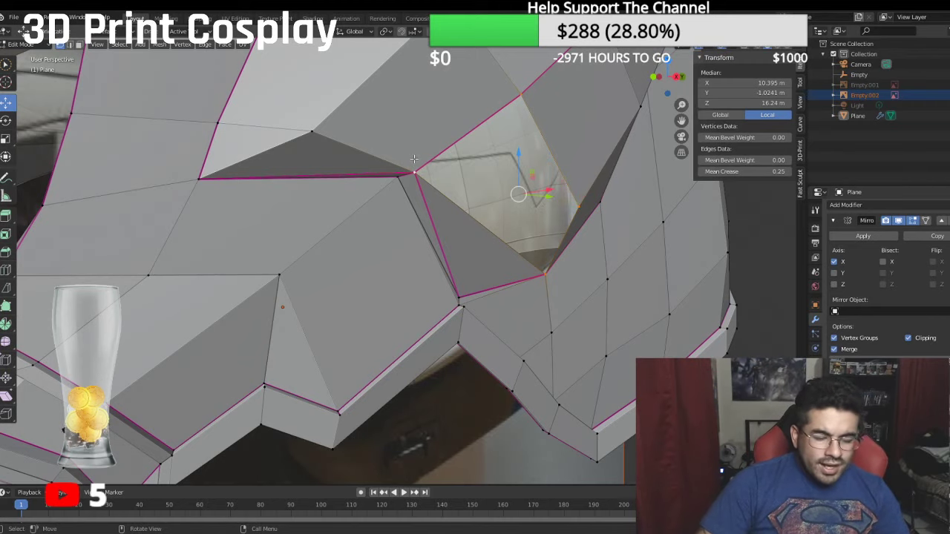
key(f)
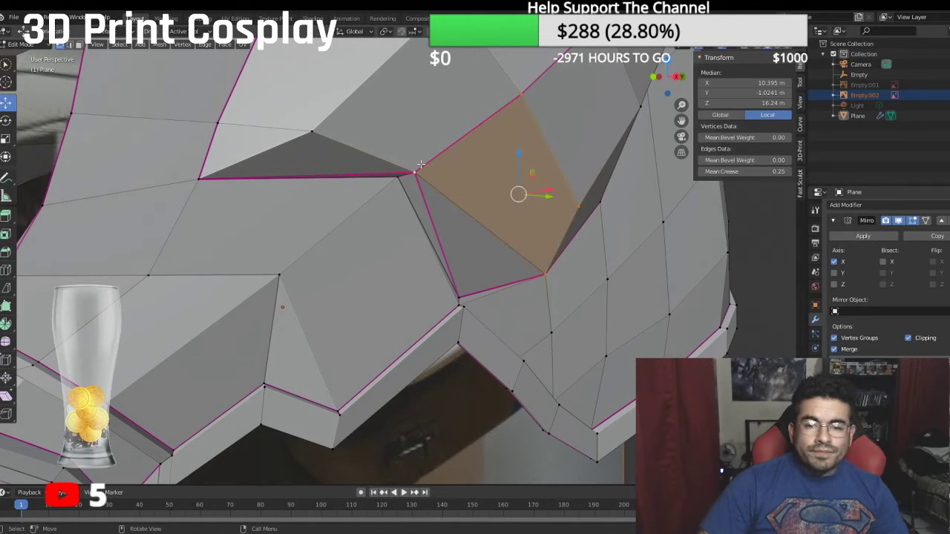
key(alt+a)
Step: Reposition the inner vertex at the lower corner of the cheek panel, raising it slightly along Z to widen the surrounding step
middle_drag(571, 211, 485, 210)
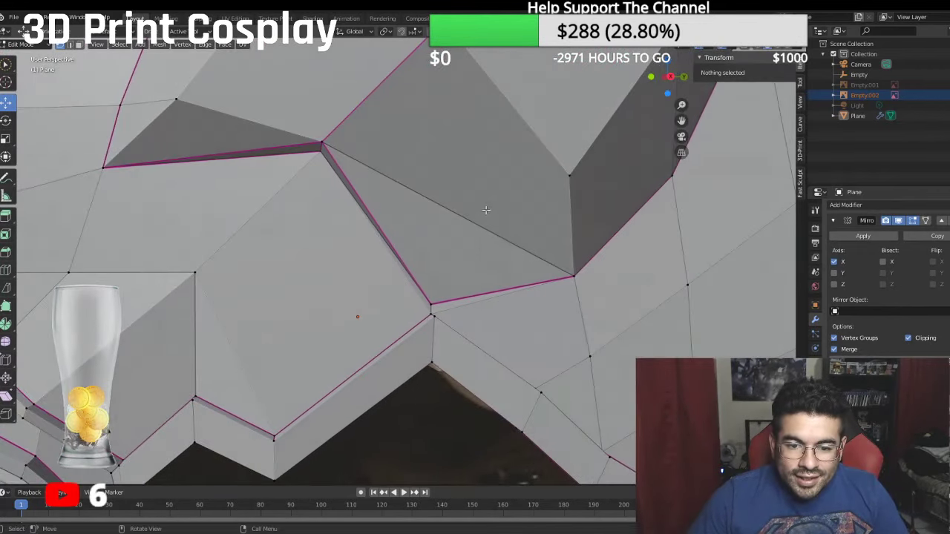
click(435, 303)
key(g)
key(z)
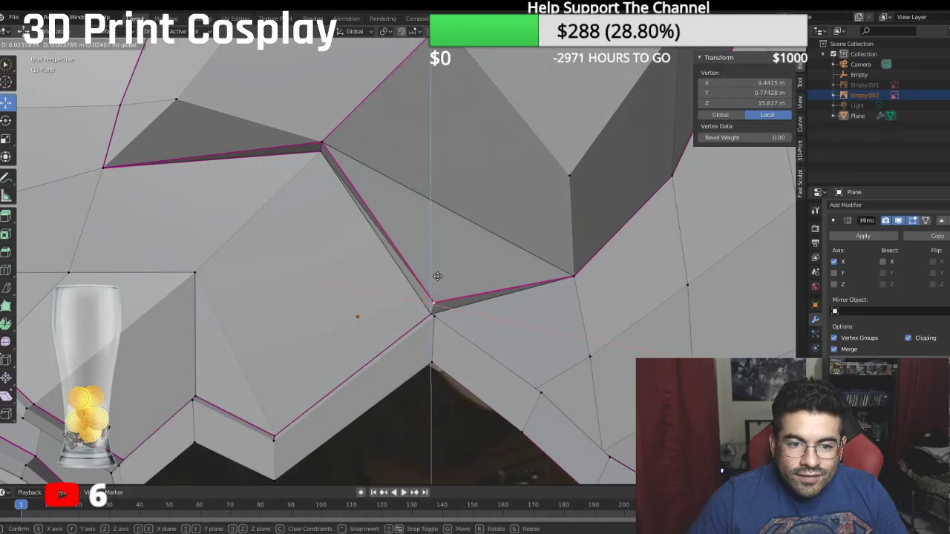
click(436, 276)
Step: Raise the rear corner vertex of the cheek panel's lower edge by about 0.26 m
middle_drag(437, 276, 467, 283)
click(576, 273)
middle_drag(586, 254, 562, 248)
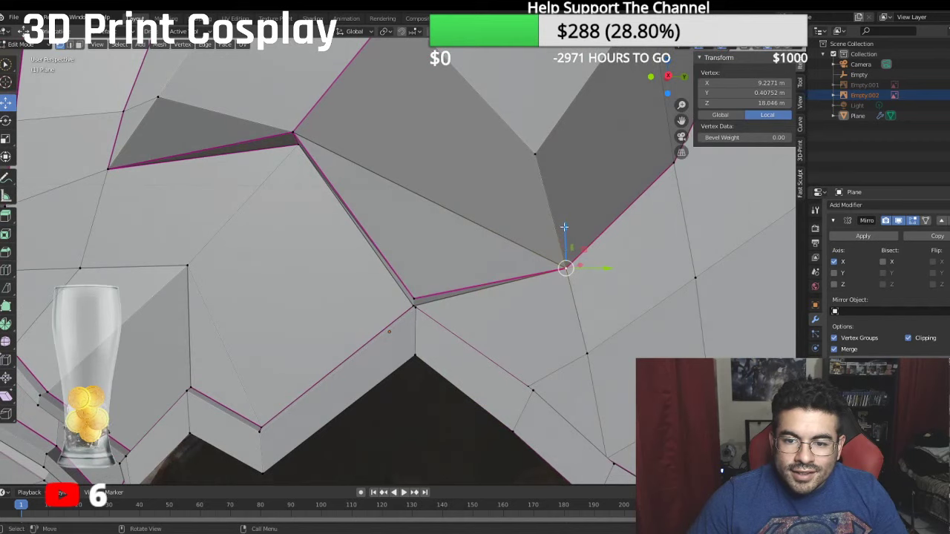
drag(563, 227, 555, 209)
scroll(554, 210, down, 5)
middle_drag(503, 211, 439, 211)
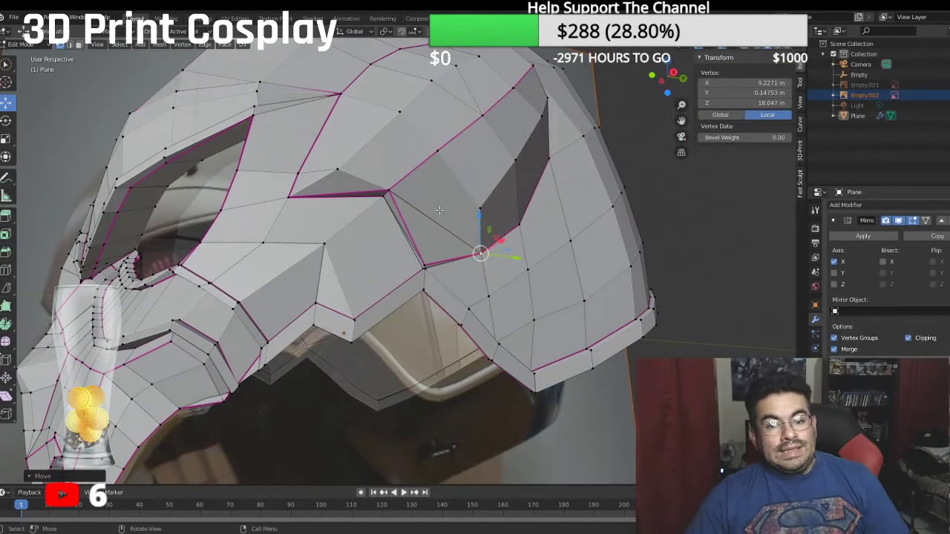
Step: Bisect the two cheek faces with a cut running from the lower corner vertex to the recessed rear vertex
scroll(440, 211, up, 2)
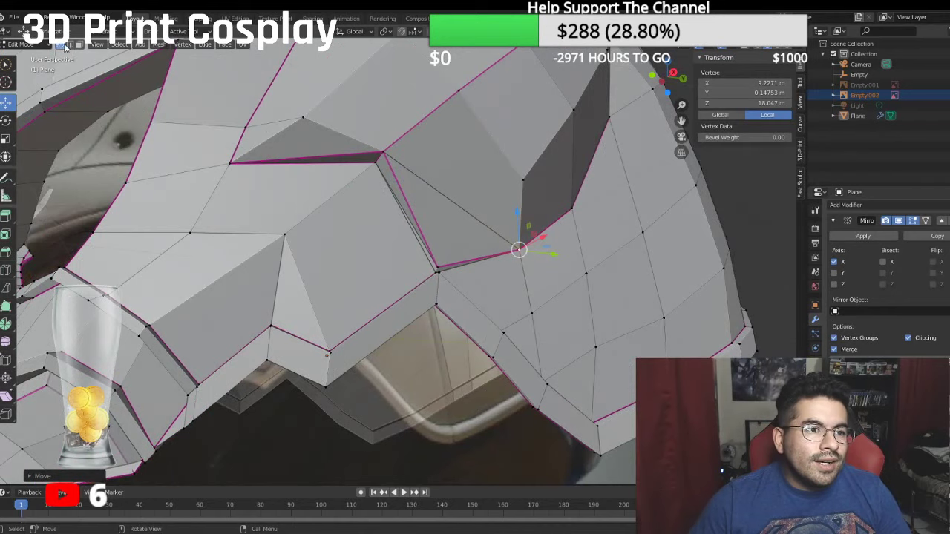
click(310, 195)
click(448, 256)
shift+click(467, 163)
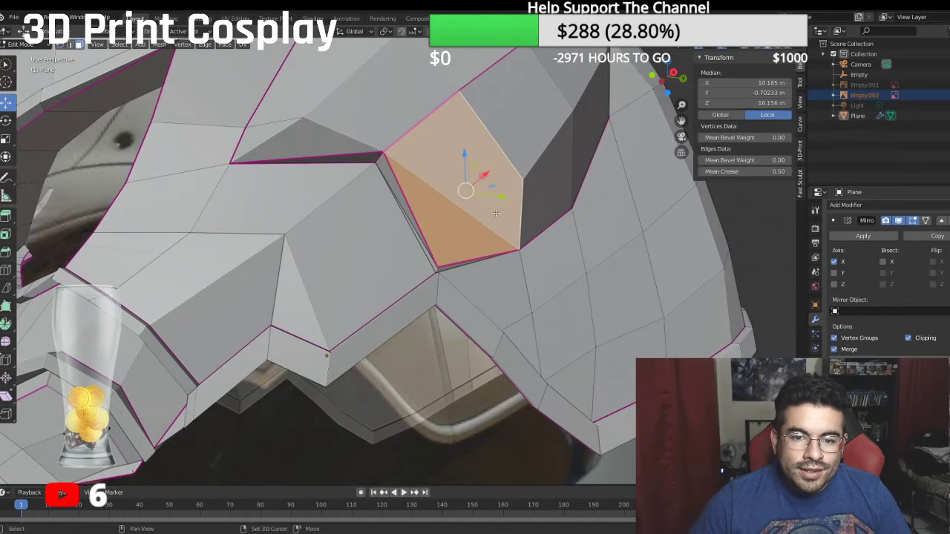
click(6, 288)
drag(437, 267, 489, 217)
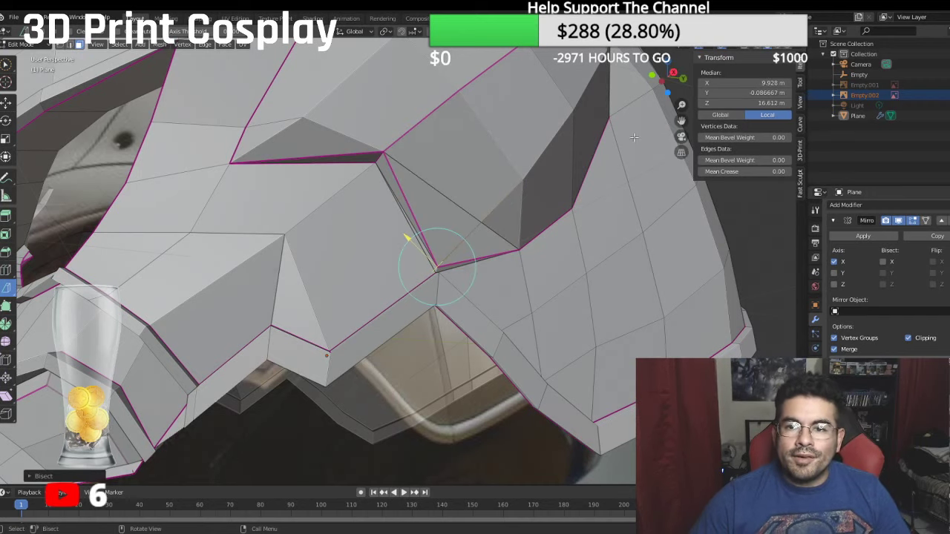
click(657, 182)
click(60, 46)
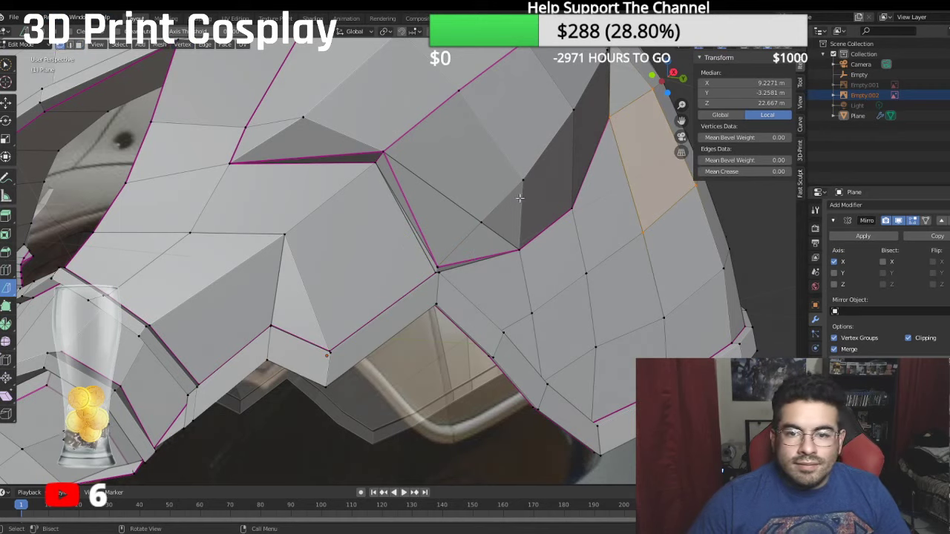
key(alt+a)
Step: Merge the two nearly coincident vertices on the recessed edge of the cheek area at their center
scroll(527, 174, up, 8)
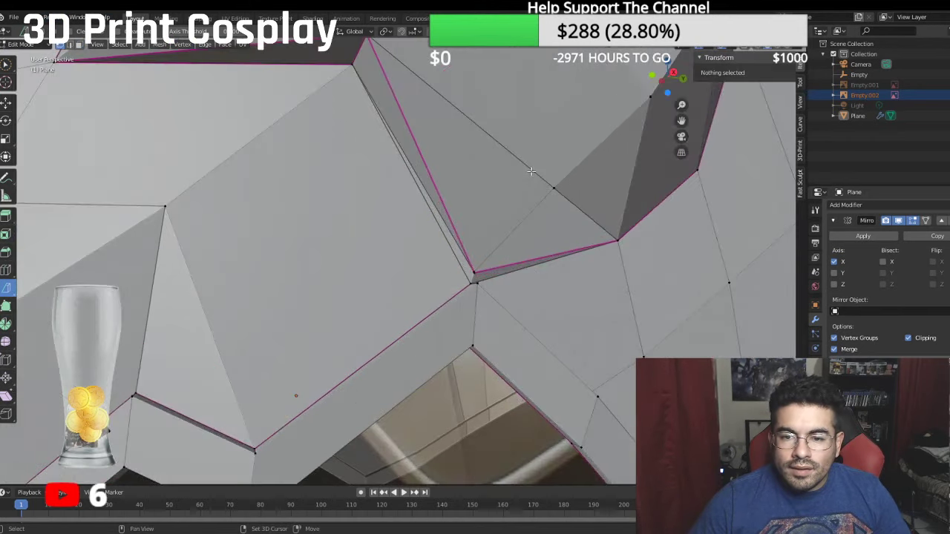
click(230, 299)
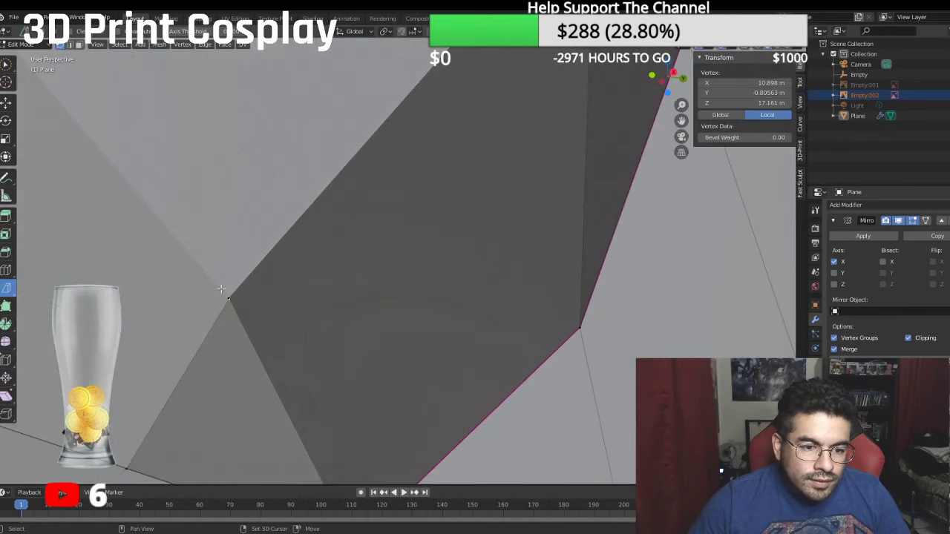
right_click(225, 291)
mouse_move(227, 289)
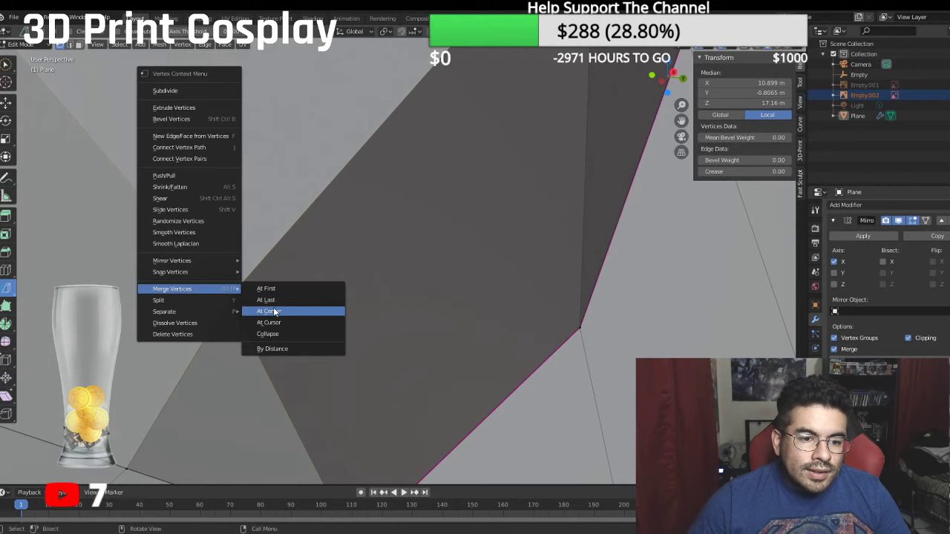
click(273, 309)
Step: Move the recessed vertex near the cheek panel's lower corner to about local X 10.27, Y 0.06, Z 16.59 m
scroll(250, 305, down, 3)
middle_drag(250, 305, 345, 333)
click(410, 366)
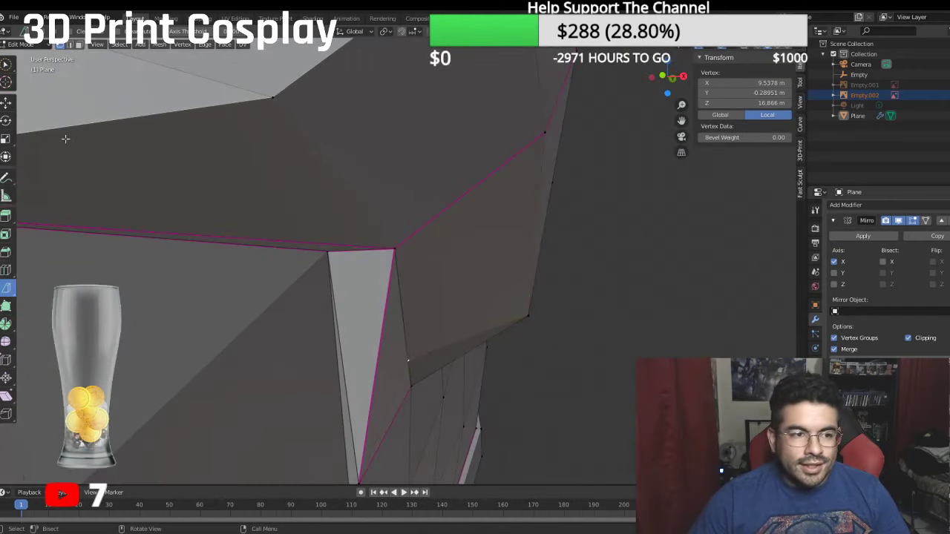
click(6, 103)
drag(446, 361, 491, 362)
middle_drag(491, 363, 398, 276)
drag(379, 399, 377, 430)
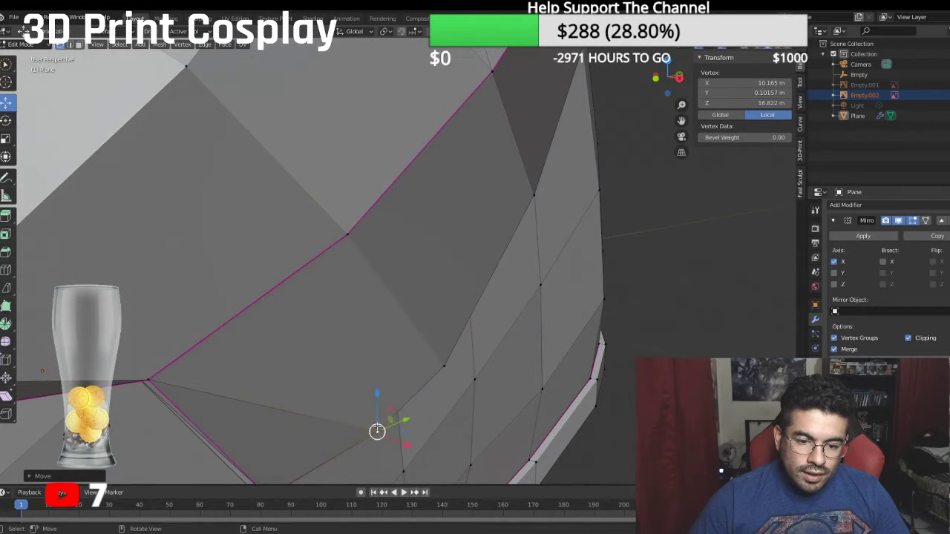
middle_drag(376, 431, 274, 367)
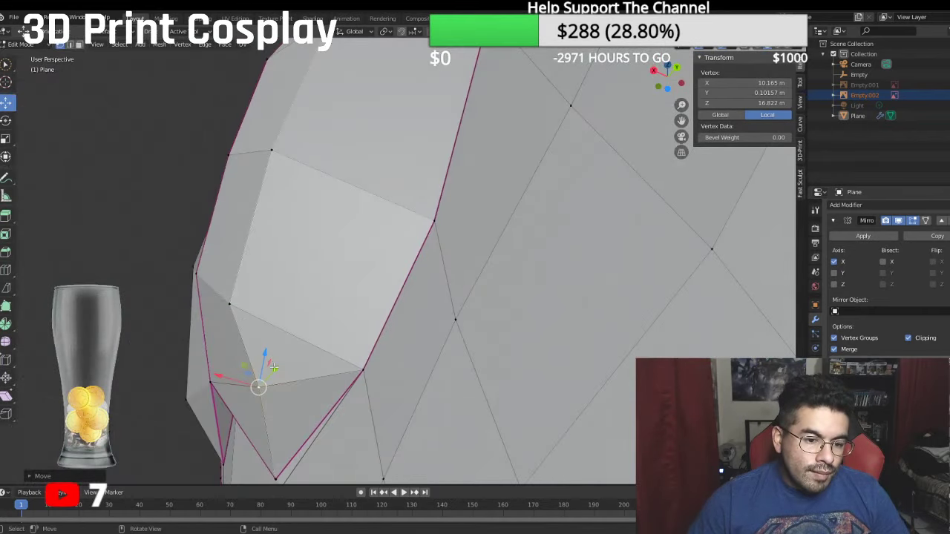
drag(254, 387, 227, 395)
middle_drag(227, 394, 418, 312)
key(g)
click(399, 368)
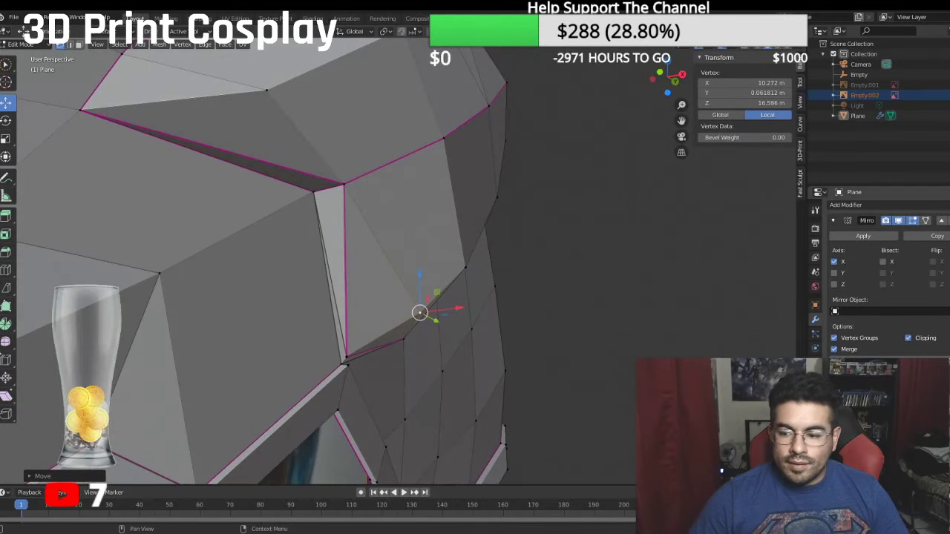
Step: Display the subdivision smoothing in edit mode and examine how the cheek recess and its creased edges look
click(899, 426)
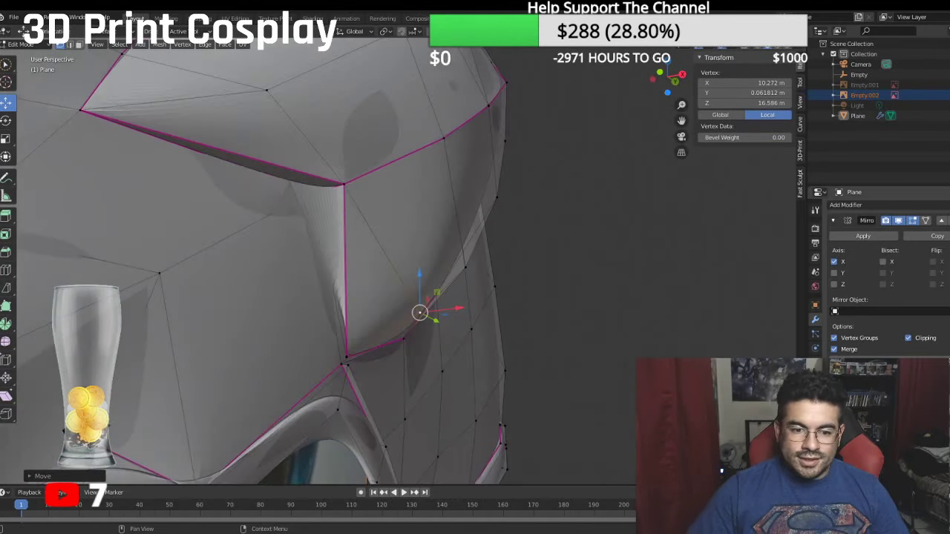
middle_drag(510, 395, 454, 386)
scroll(453, 386, down, 3)
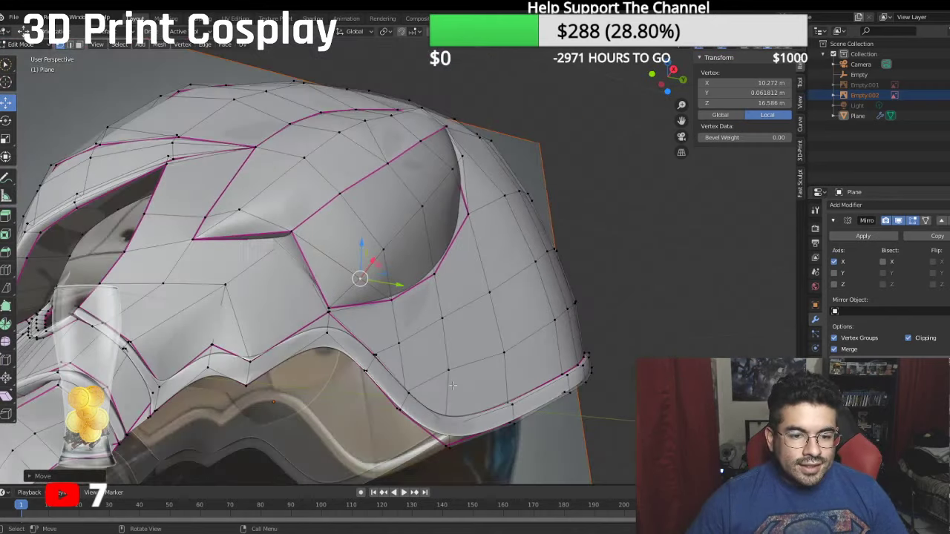
scroll(391, 365, up, 2)
scroll(391, 365, up, 1)
shift+middle_drag(294, 377, 493, 362)
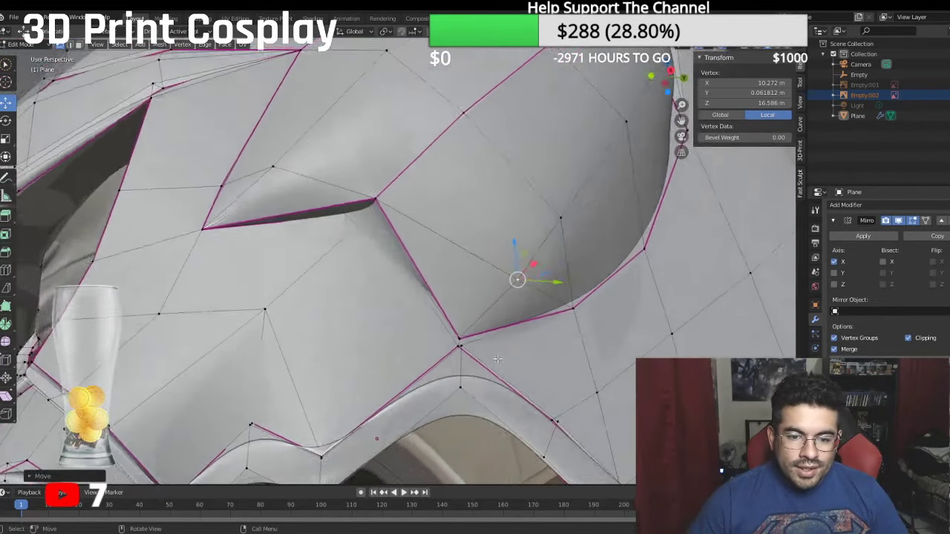
Step: In the right side view, lower the two rim-peak vertices just below the cheek recess's corner along Z
scroll(493, 362, down, 7)
key(KP_3)
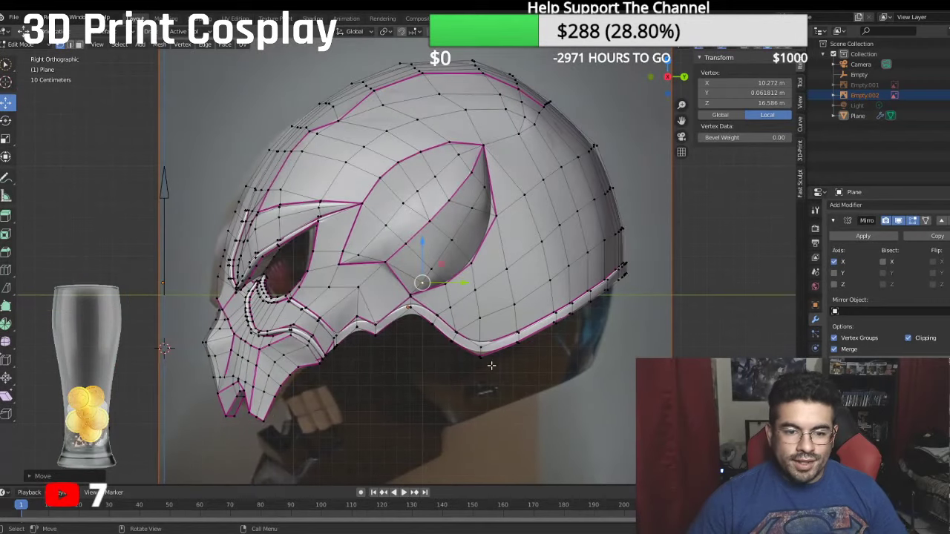
scroll(475, 362, up, 6)
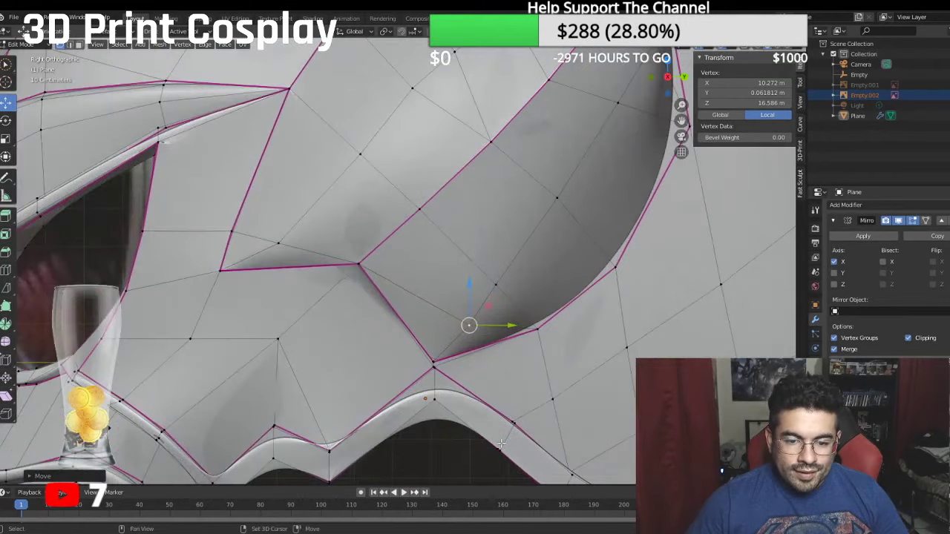
scroll(466, 357, up, 3)
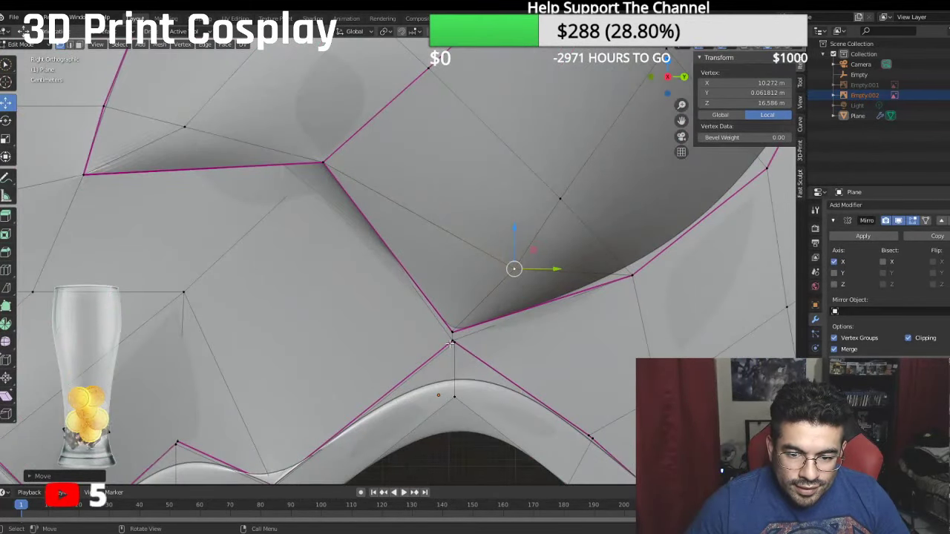
click(452, 340)
shift+click(455, 342)
key(g)
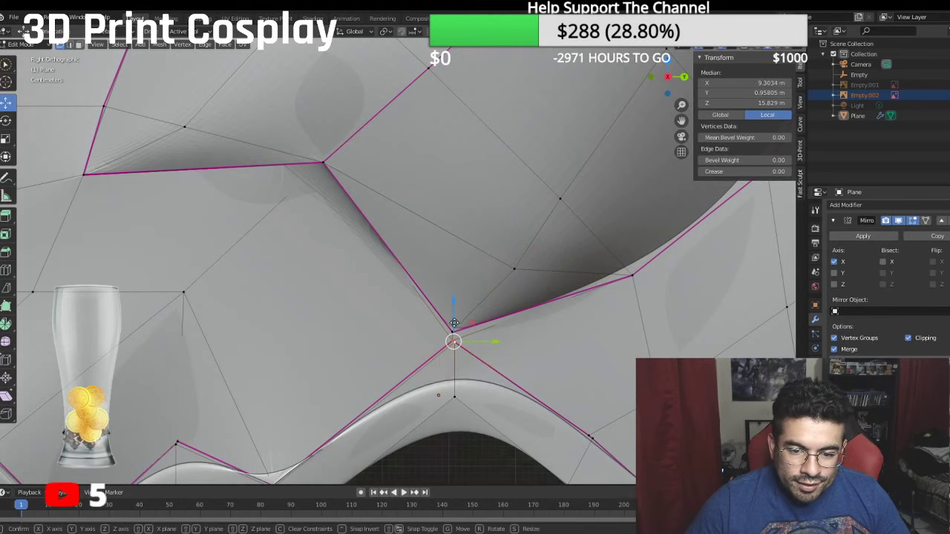
key(z)
click(451, 336)
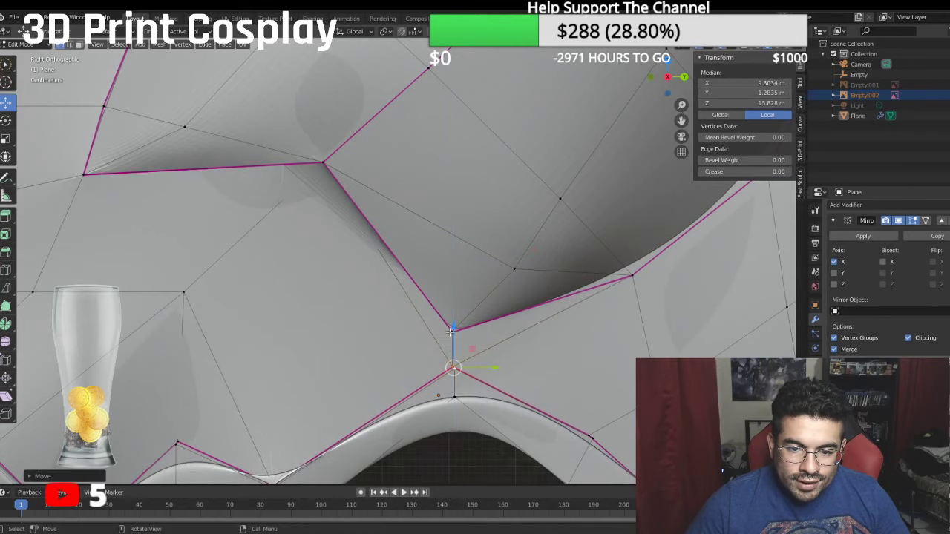
Step: Try merging the two vertices at the cheek recess's lower corner at their center, and undo the merge
middle_drag(451, 336, 561, 317)
right_click(562, 317)
mouse_move(567, 319)
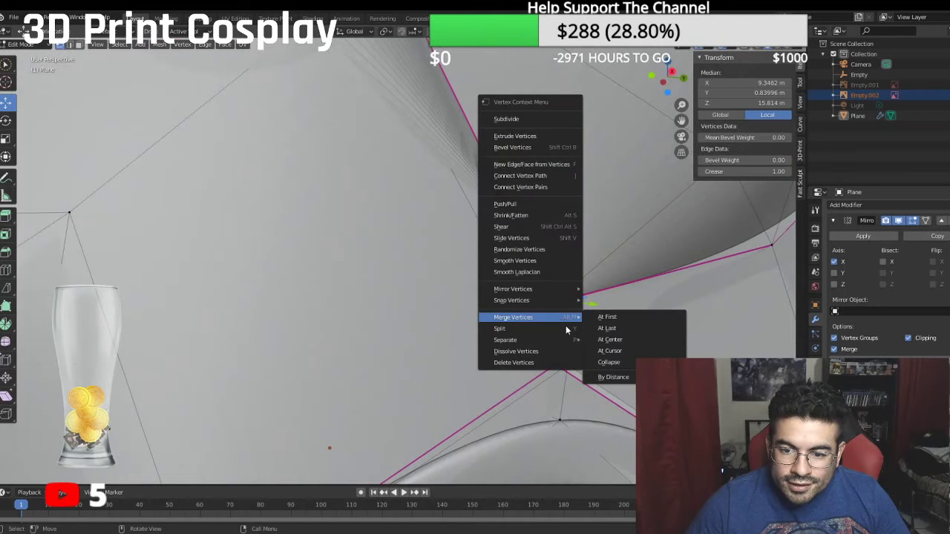
click(600, 338)
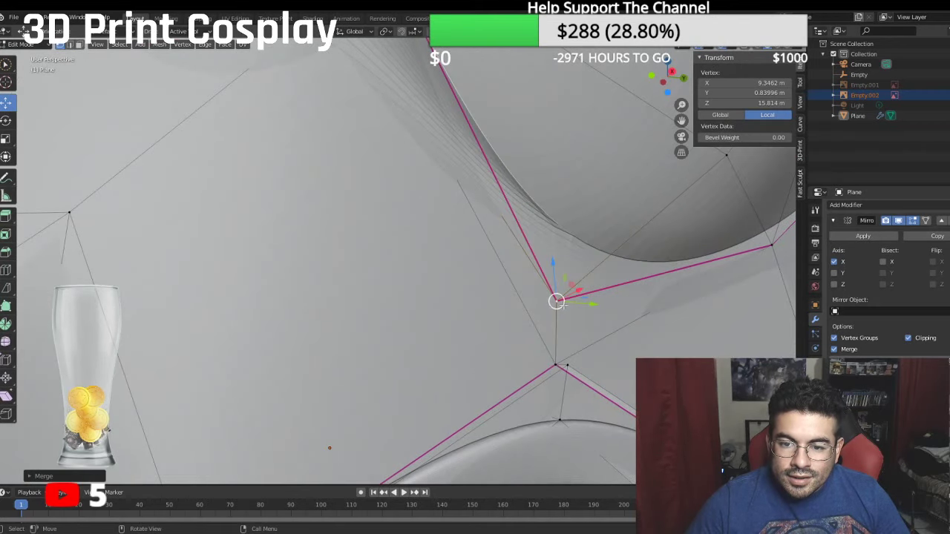
scroll(558, 301, down, 3)
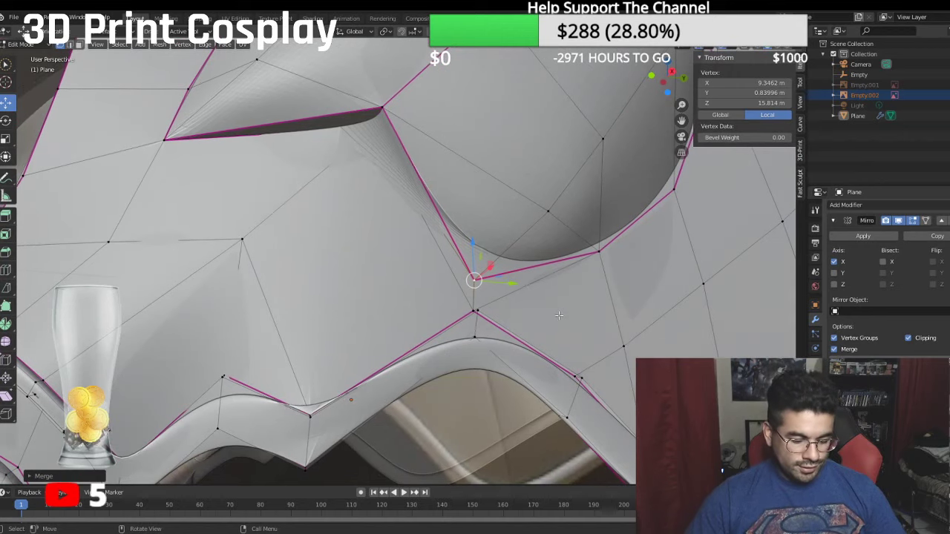
key(ctrl+z)
Step: Lower the two corner vertices of the cheek recess along Z by about 0.05 m, close to the rim peak
middle_drag(557, 313, 541, 328)
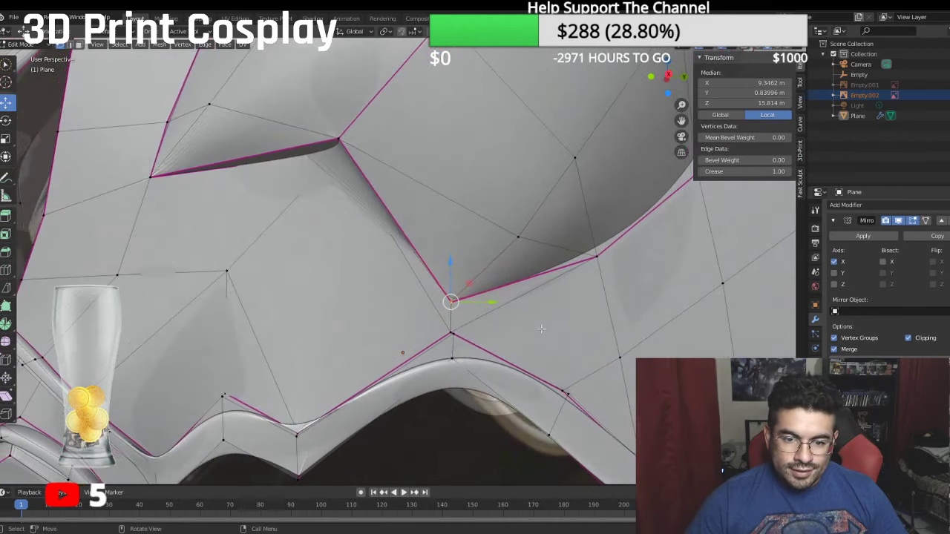
key(g)
key(z)
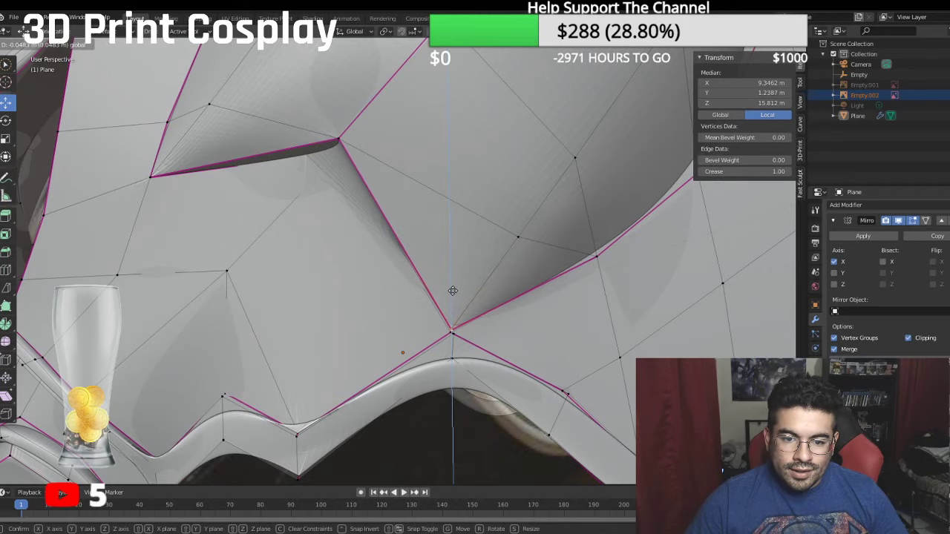
click(453, 290)
mouse_move(453, 290)
middle_down()
mouse_move(564, 299)
mouse_move(463, 301)
middle_up()
Step: In the right side view, shift the row of vertices across the upper back of the crown backward and down
key(KP_3)
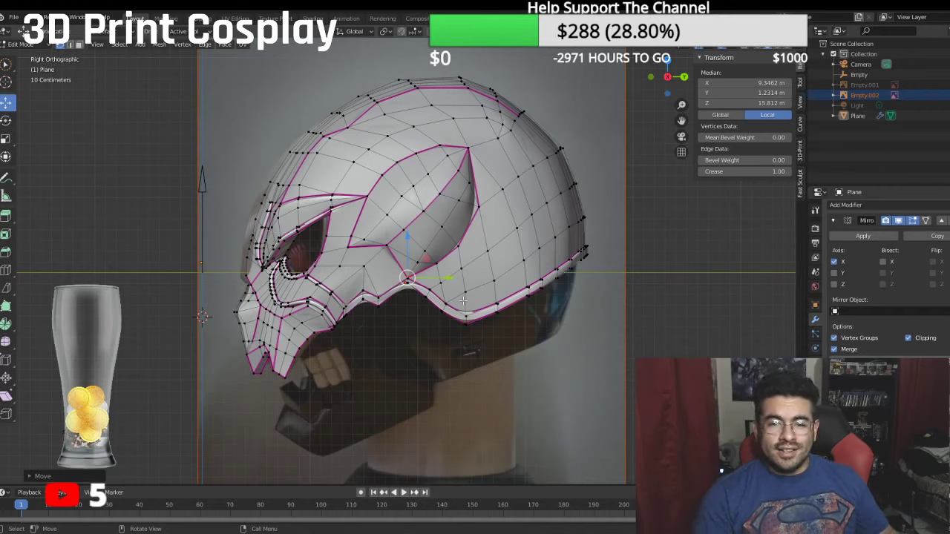
shift+middle_drag(510, 79, 420, 151)
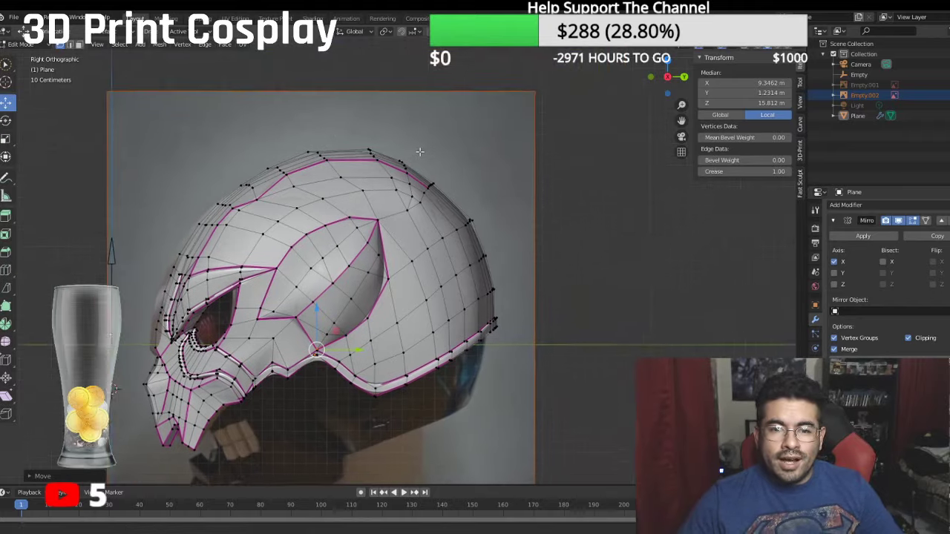
scroll(420, 152, up, 3)
click(426, 173)
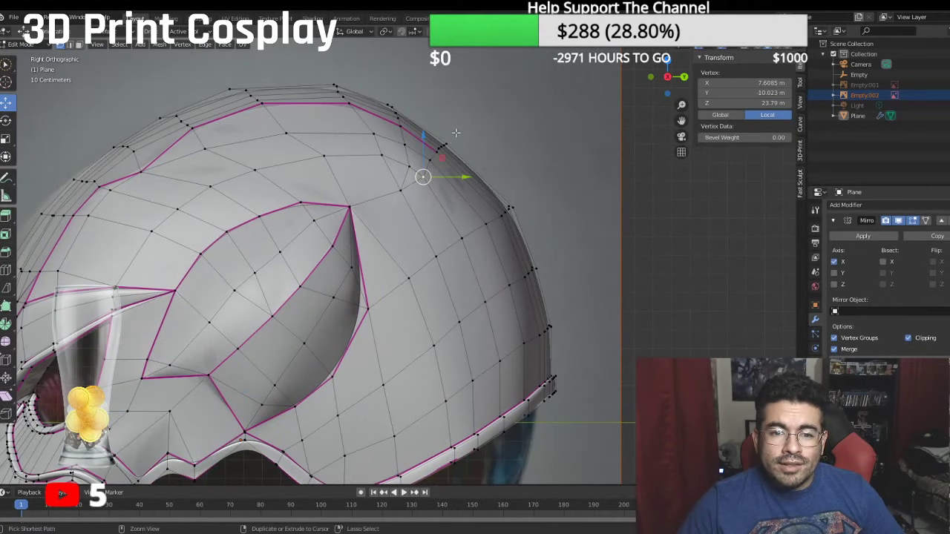
ctrl+click(437, 153)
key(g)
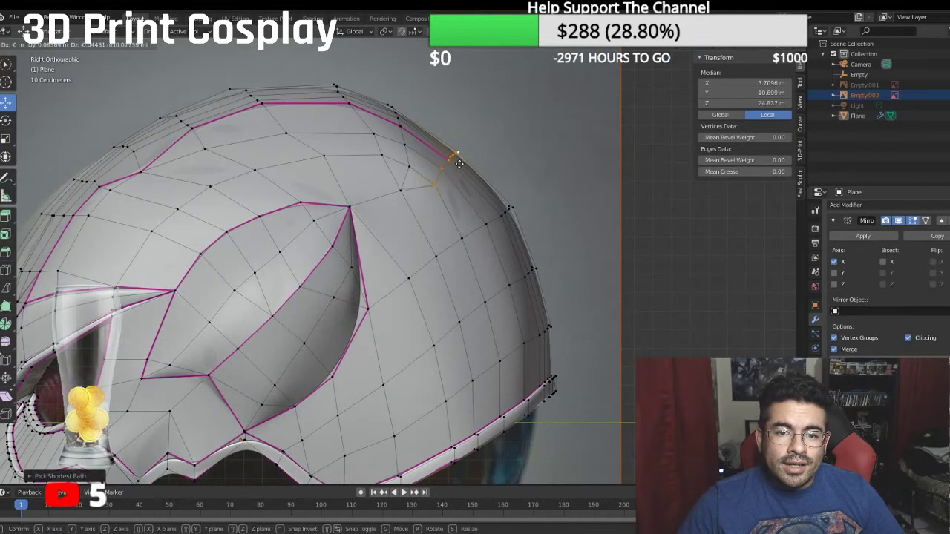
click(465, 168)
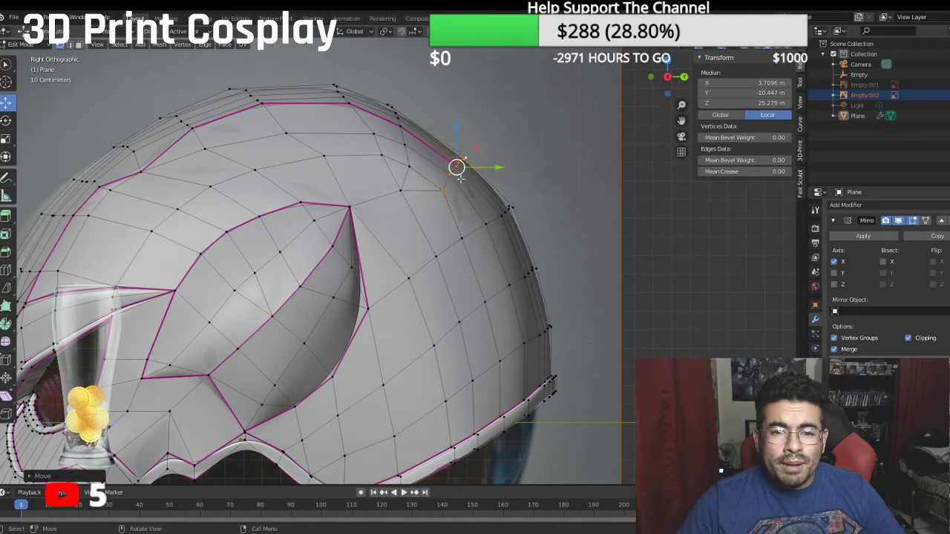
Step: Nudge the outermost vertex of the shifted crown row slightly forward and up to even out the grid
click(443, 190)
key(g)
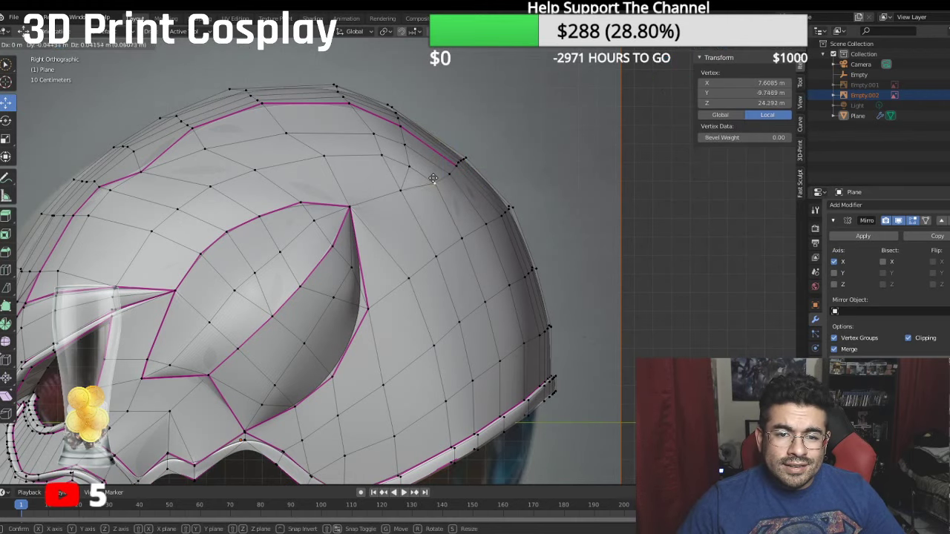
click(433, 181)
middle_drag(434, 182, 557, 179)
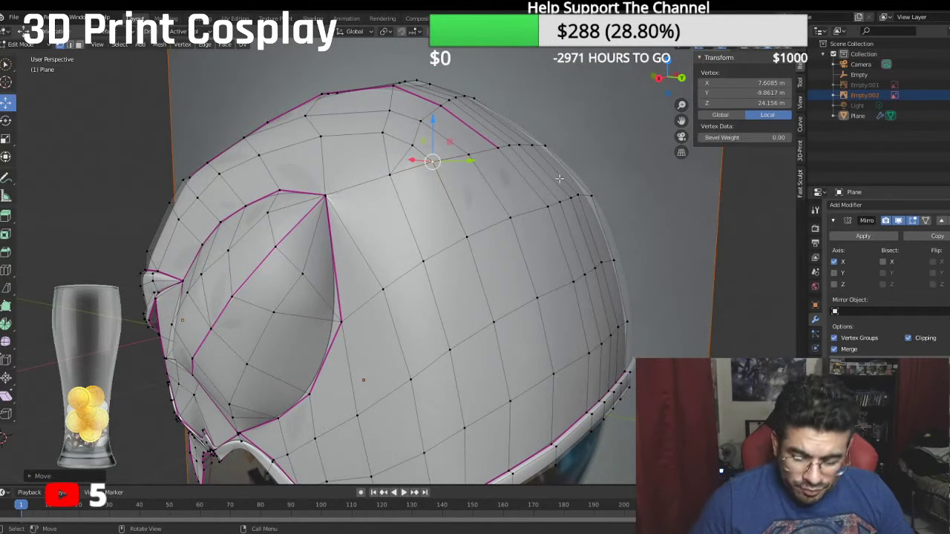
Step: Select the path of inner rim vertices along the helmet's lower side, through to the rear bend, and shift it along X
key(KP_1)
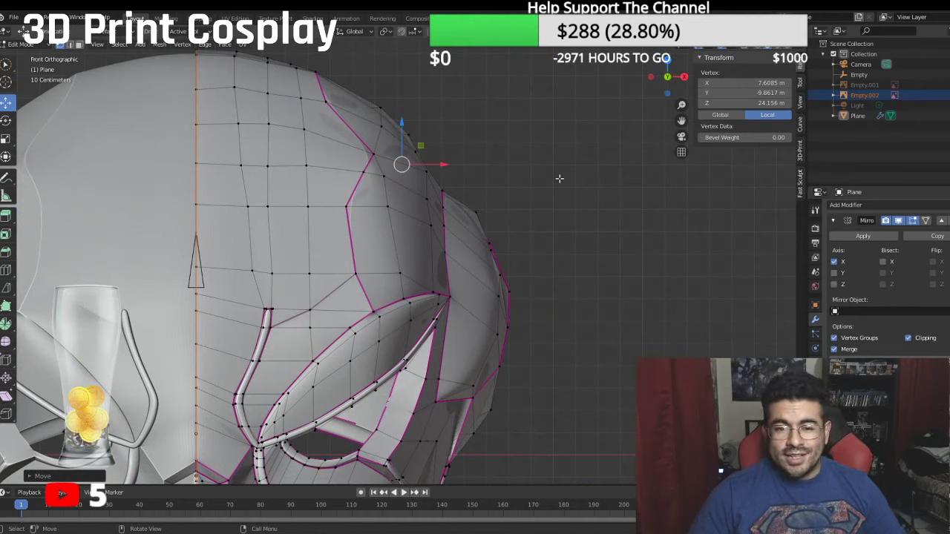
scroll(560, 180, down, 4)
shift+middle_drag(552, 199, 589, 132)
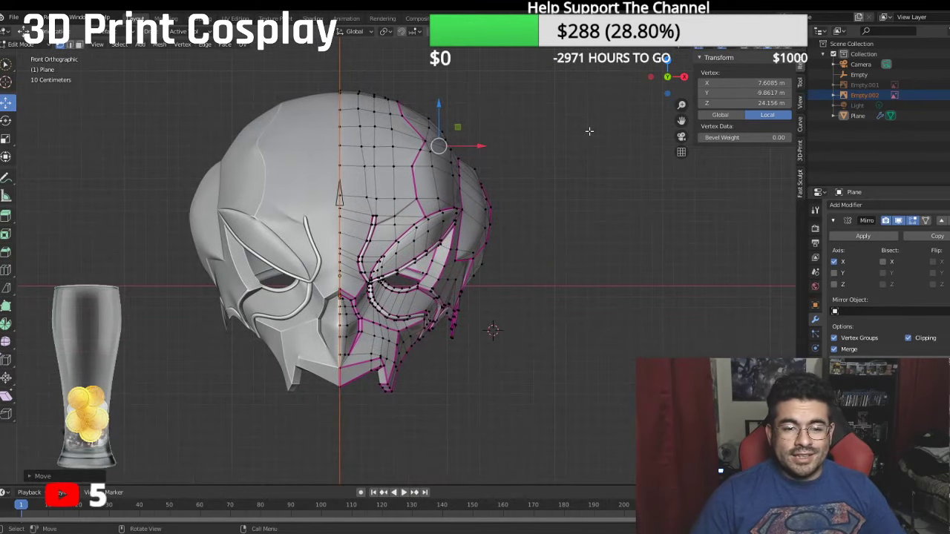
middle_drag(584, 192, 503, 178)
scroll(502, 179, up, 3)
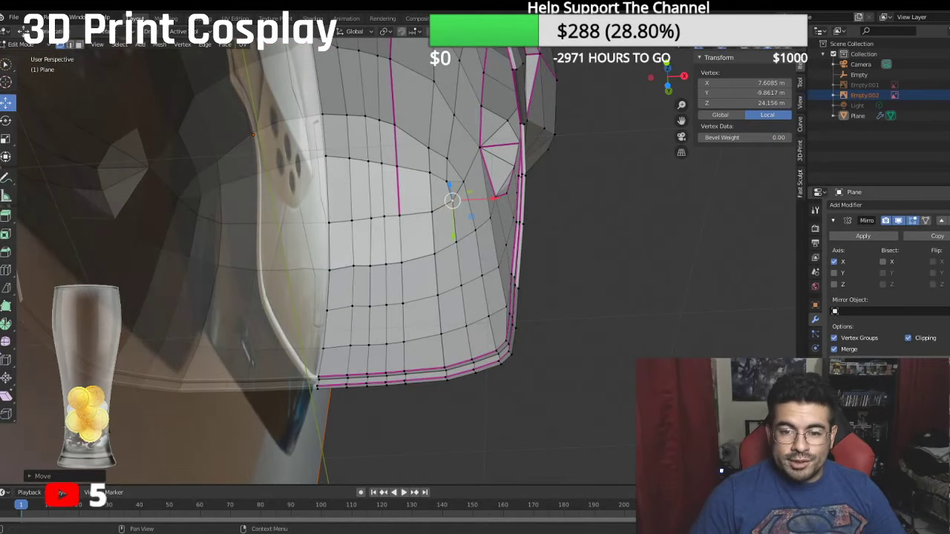
middle_drag(538, 189, 387, 220)
click(440, 109)
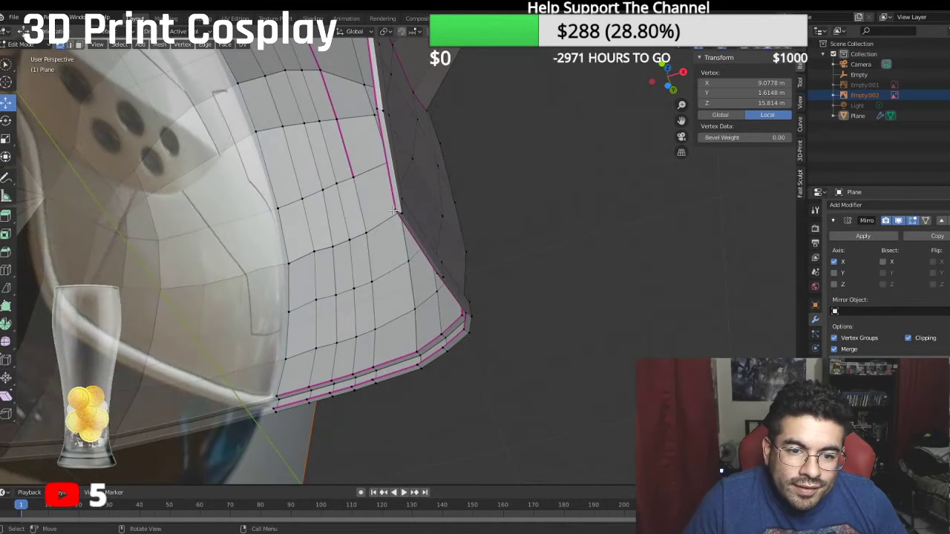
ctrl+click(396, 211)
ctrl+click(435, 272)
middle_drag(438, 273, 476, 281)
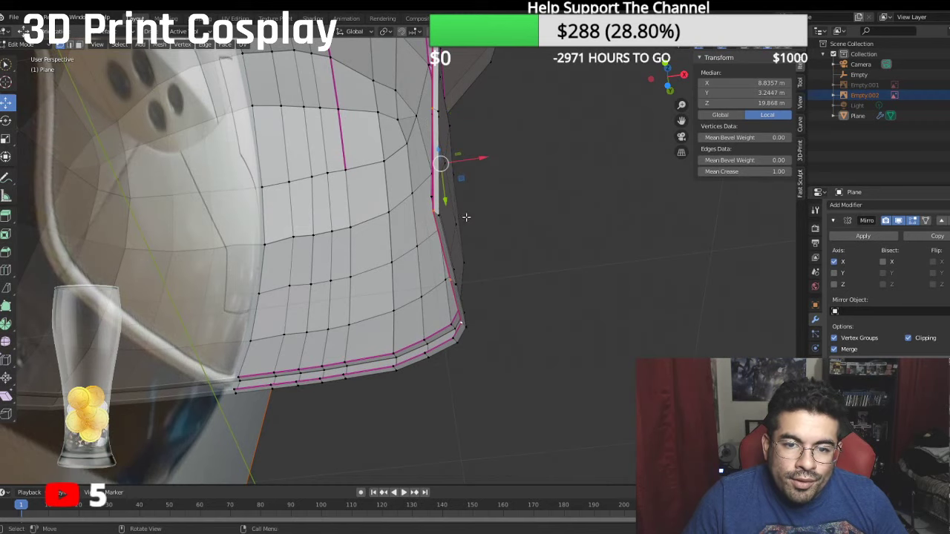
key(g)
key(x)
click(470, 158)
Step: Shift the path of inner rim vertices around the helmet's rear bend about 0.04 m along negative Y and nudge its end vertex
middle_drag(436, 244, 452, 239)
click(483, 247)
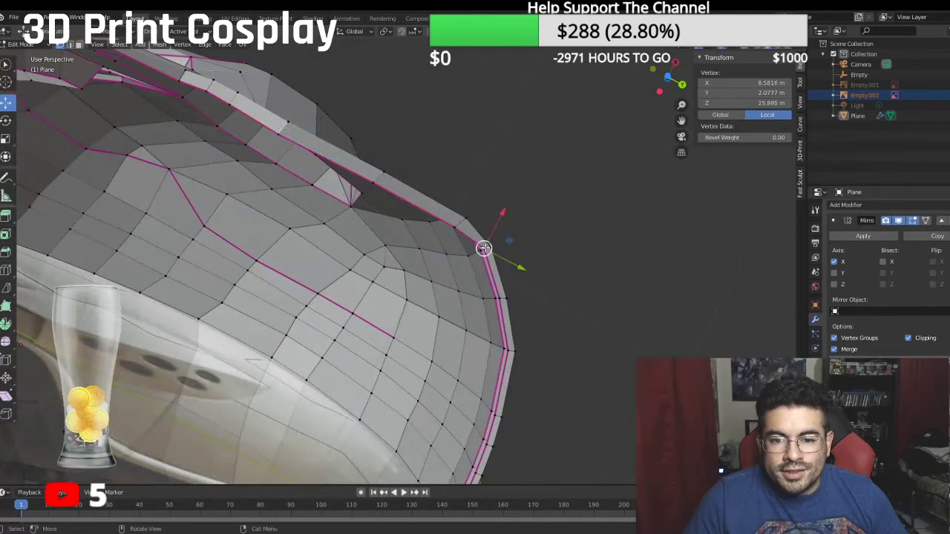
middle_drag(515, 297, 479, 442)
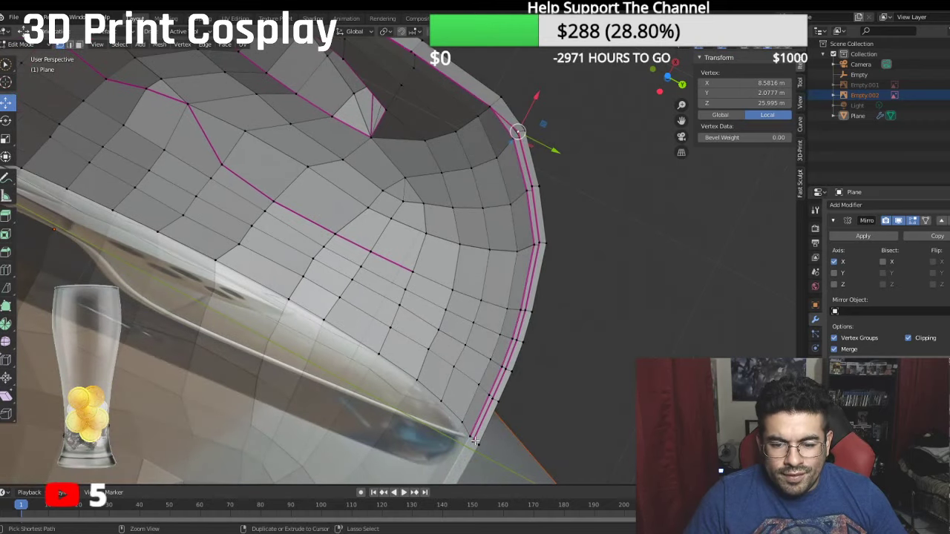
ctrl+click(475, 442)
key(g)
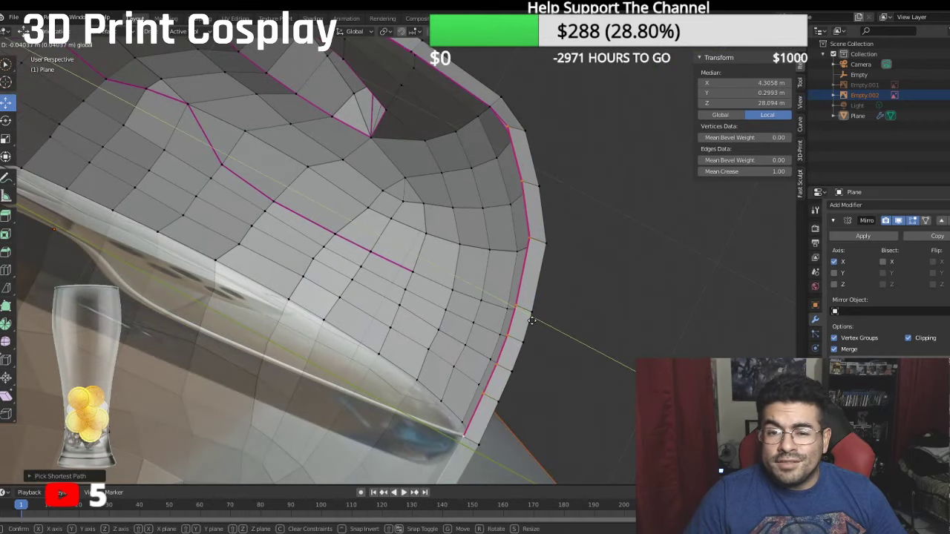
click(532, 321)
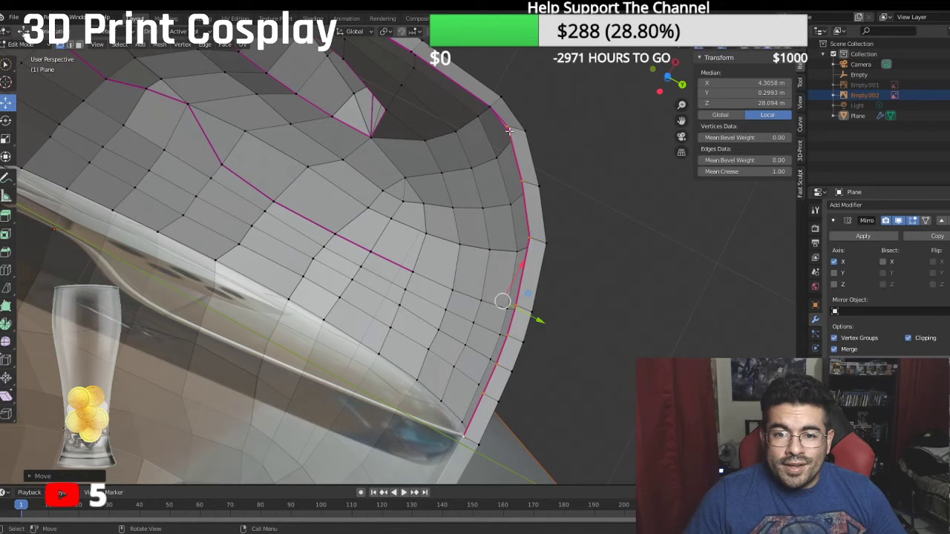
click(509, 131)
drag(528, 86, 526, 90)
Step: Shift the path of inner rim vertices along the helmet's side toward the cheek along X, and save the file
shift+middle_drag(541, 112, 380, 191)
click(365, 175)
middle_drag(374, 229, 389, 246)
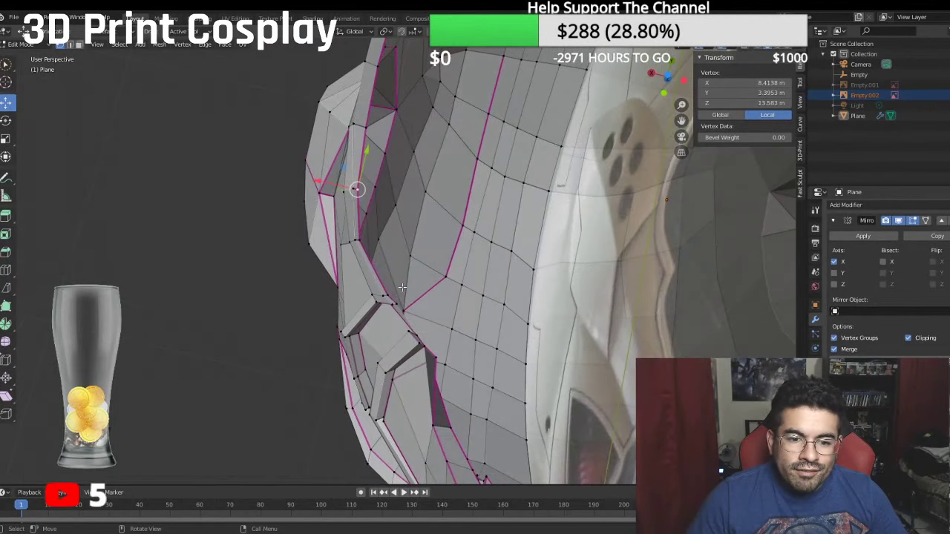
ctrl+click(401, 304)
key(g)
key(x)
drag(337, 244, 344, 245)
middle_drag(352, 256, 653, 327)
middle_drag(567, 289, 514, 297)
key(ctrl+s)
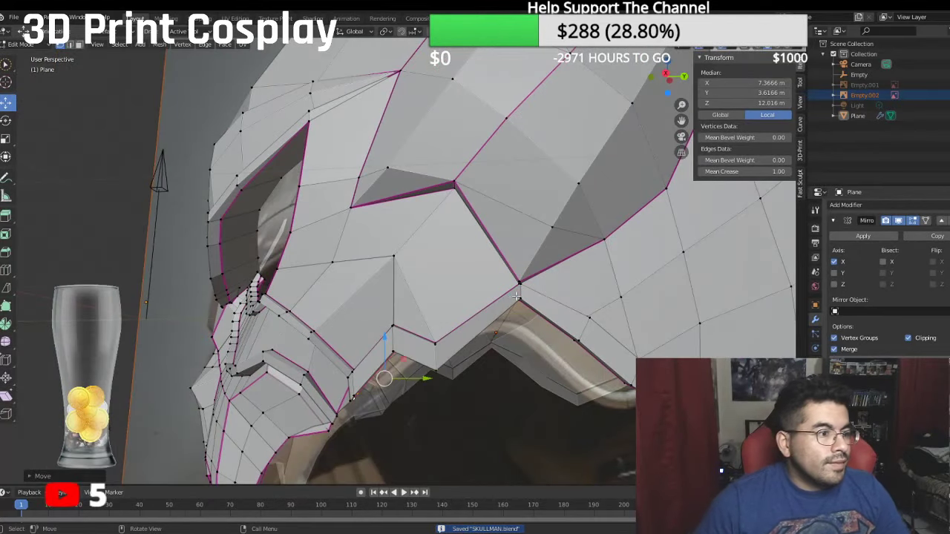
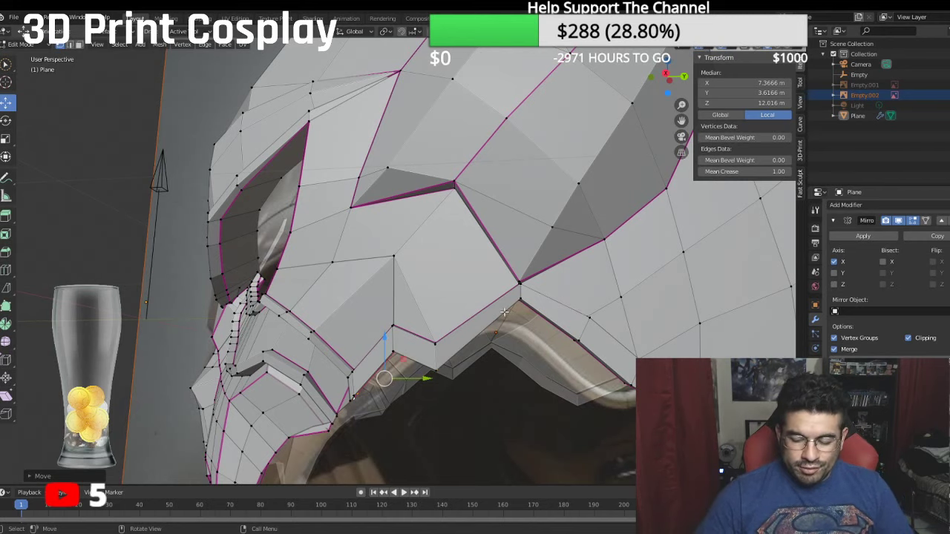
Step: Reselect the inner rim path at the back of the helmet, lower it slightly along Z, and save the file
key(KP_3)
key(KP_1)
scroll(405, 299, down, 5)
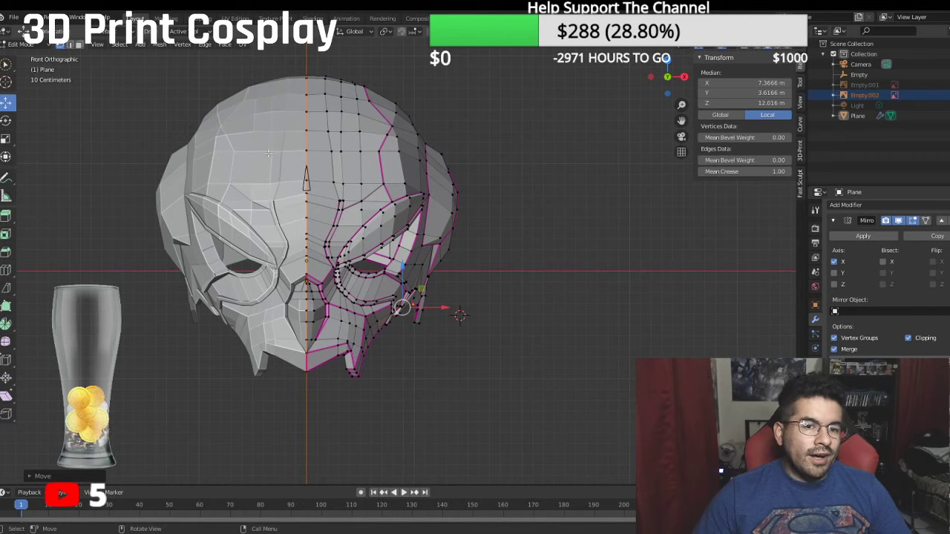
middle_drag(247, 149, 296, 117)
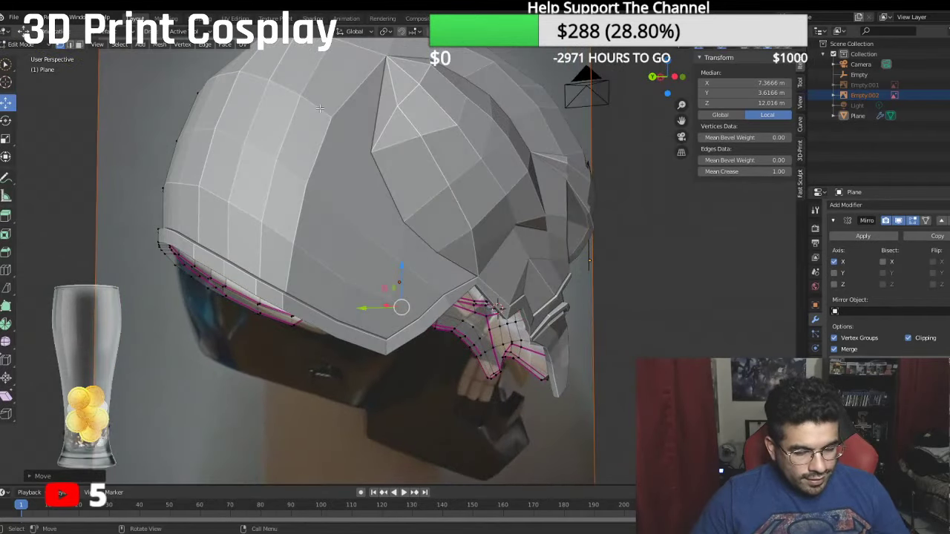
middle_drag(165, 109, 196, 102)
scroll(196, 102, up, 3)
middle_drag(283, 262, 210, 204)
ctrl+click(187, 154)
middle_drag(187, 154, 234, 197)
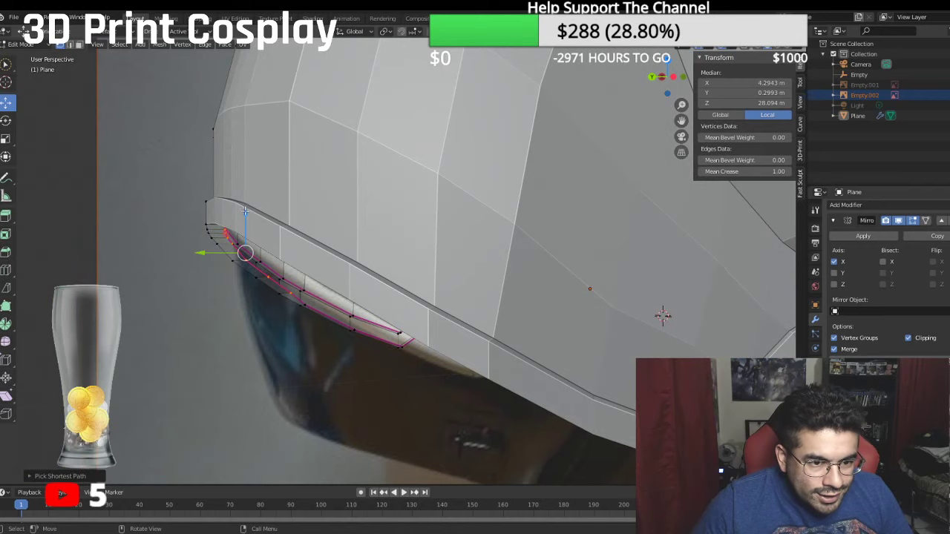
drag(245, 211, 241, 217)
middle_drag(245, 211, 382, 208)
key(ctrl+s)
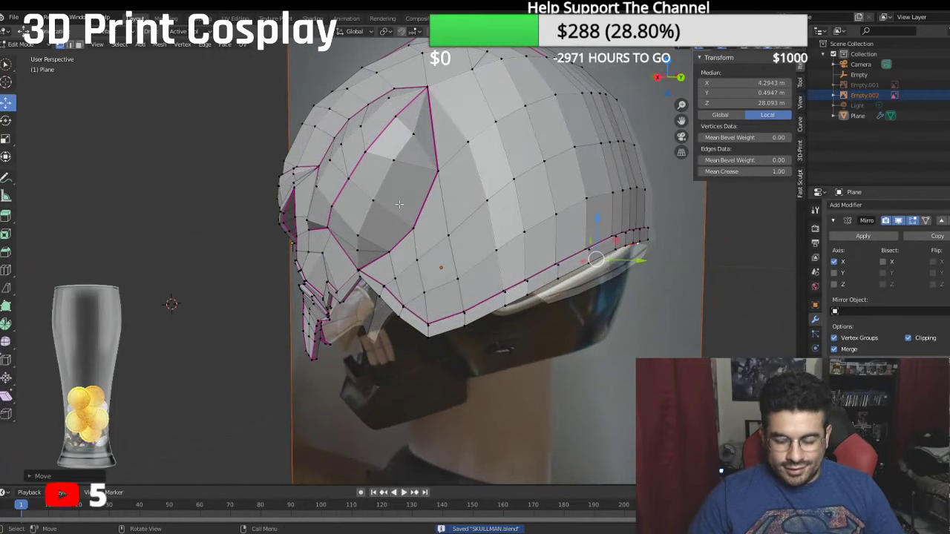
Step: Set the helmet's subdivision level to 2 and show it in Object Mode in the right side view
key(KP_1)
key(KP_3)
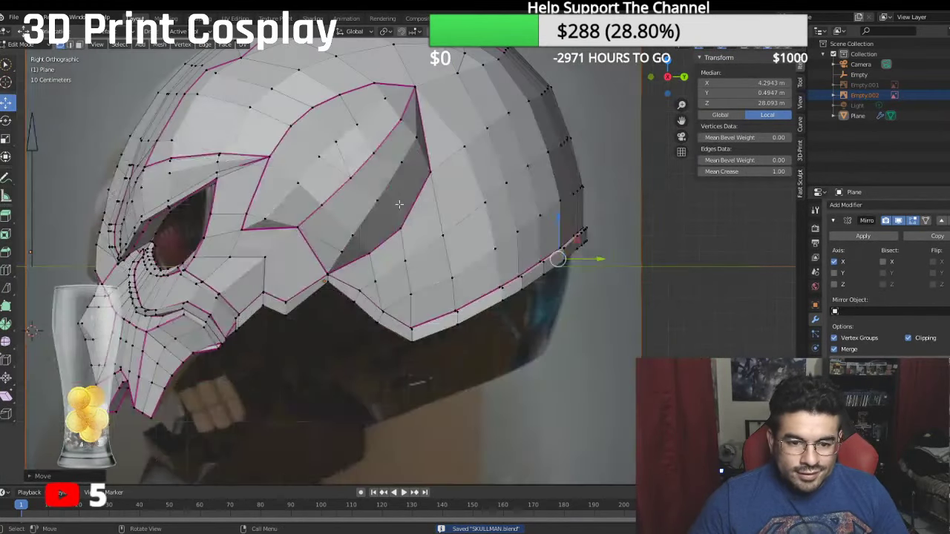
scroll(260, 191, down, 2)
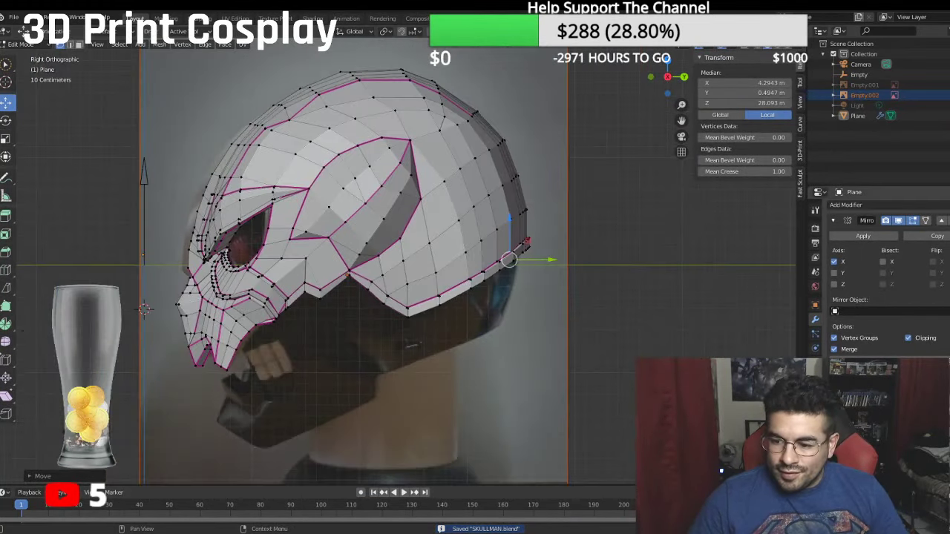
key(ctrl+2)
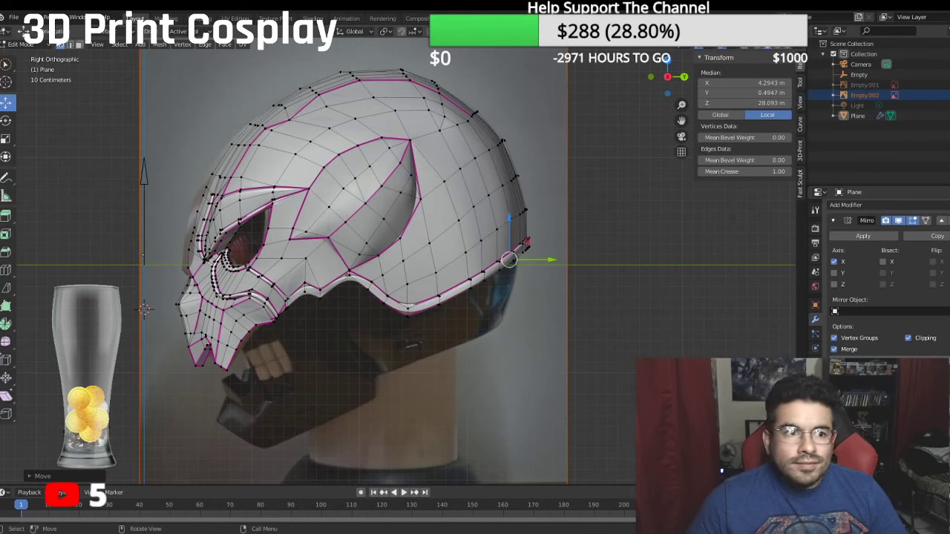
click(20, 44)
click(40, 56)
scroll(579, 259, down, 2)
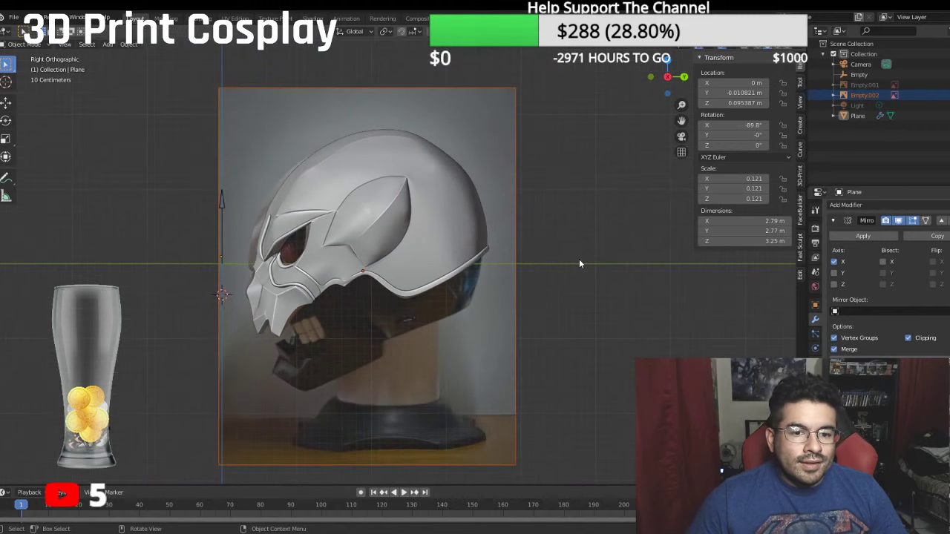
shift+middle_drag(579, 260, 624, 261)
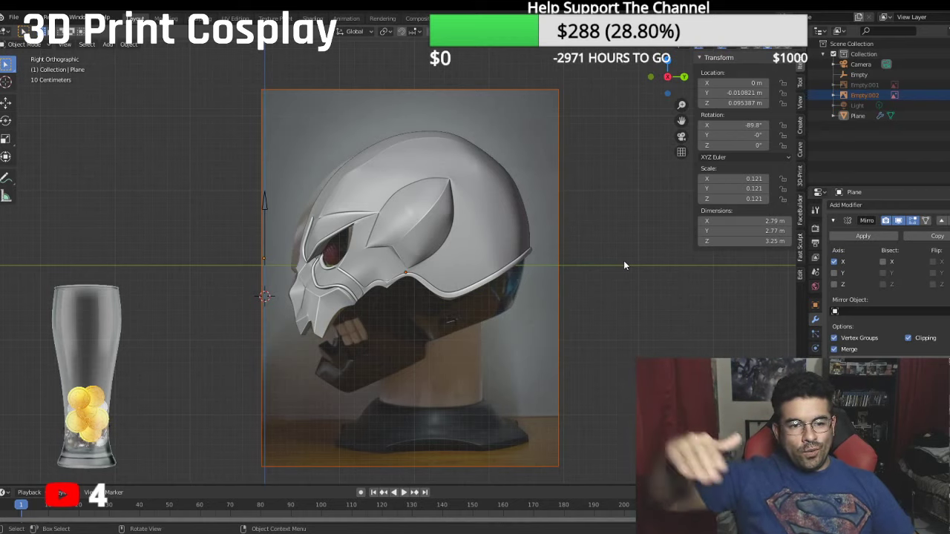
scroll(356, 196, up, 4)
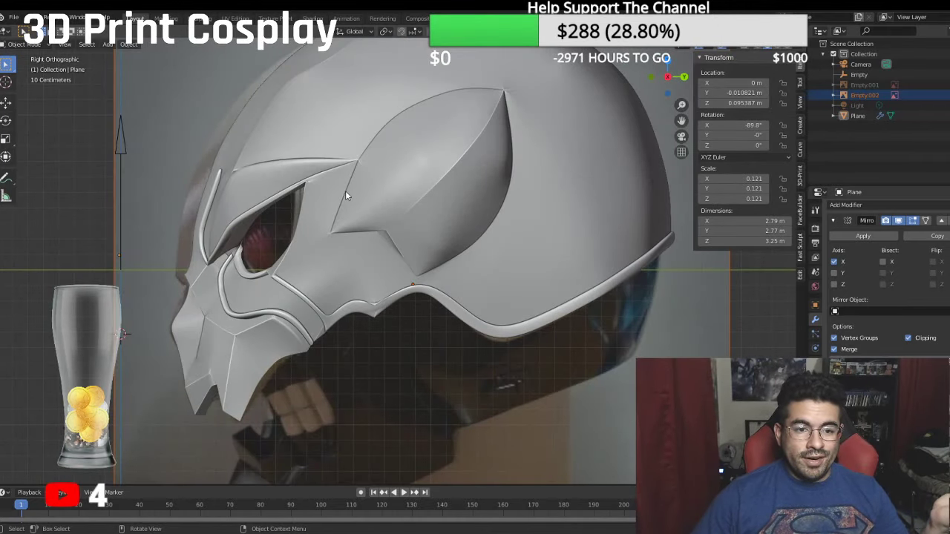
Step: Toggle the helmet mesh's visibility to compare its shape with the side reference image, leaving the mesh shown
click(948, 95)
click(947, 95)
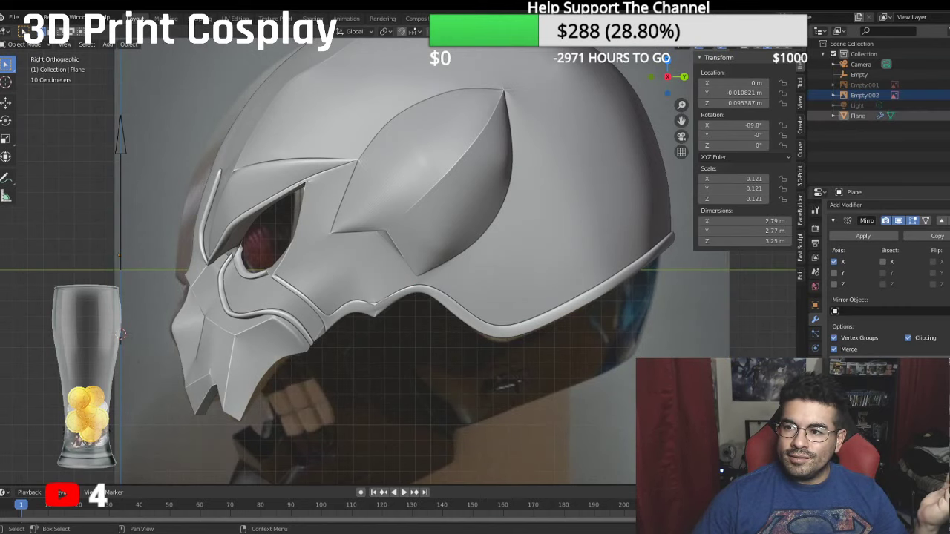
click(948, 116)
click(947, 116)
click(947, 115)
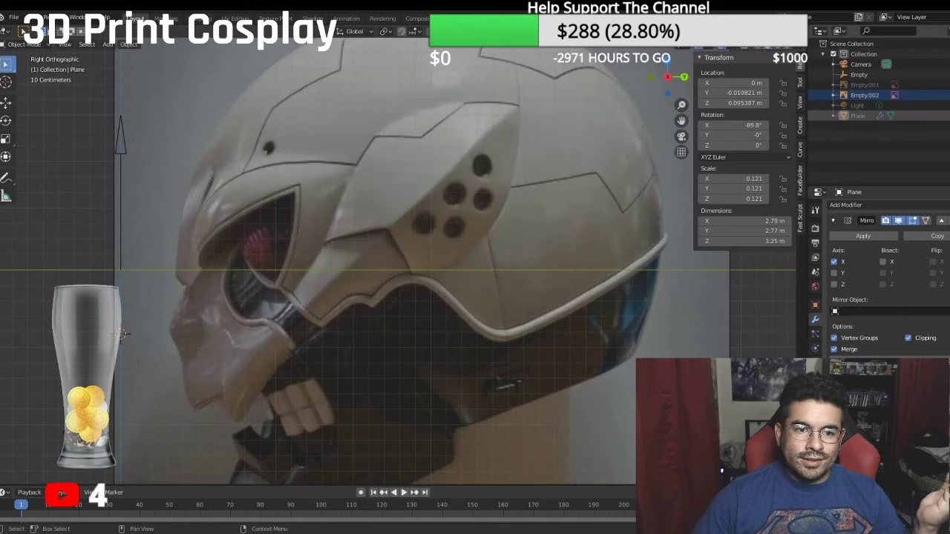
click(947, 116)
click(948, 116)
click(948, 116)
click(947, 115)
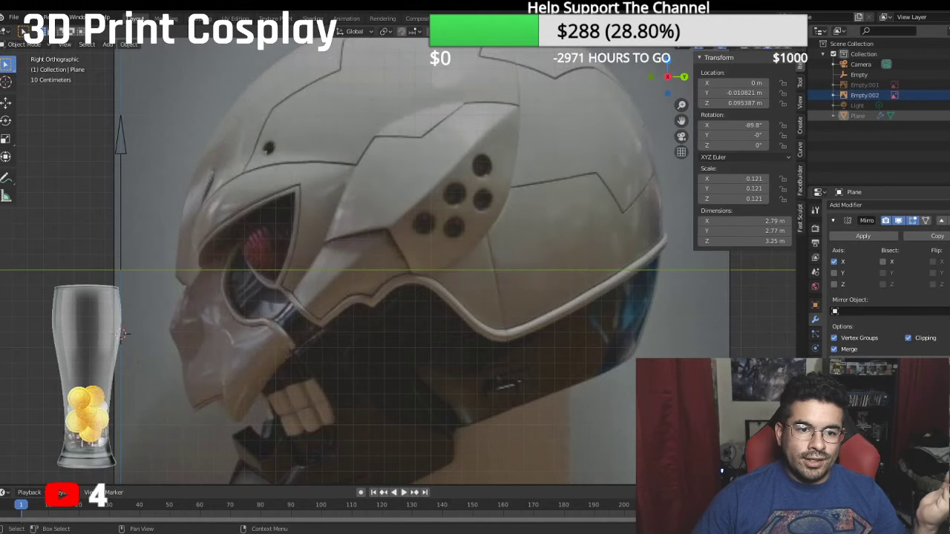
click(948, 116)
click(947, 116)
click(948, 116)
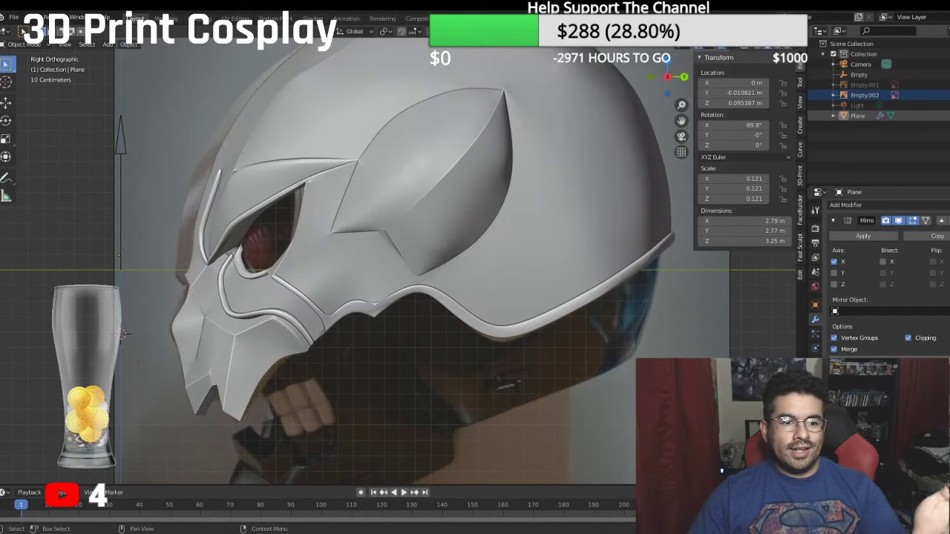
click(947, 115)
middle_drag(463, 177, 363, 182)
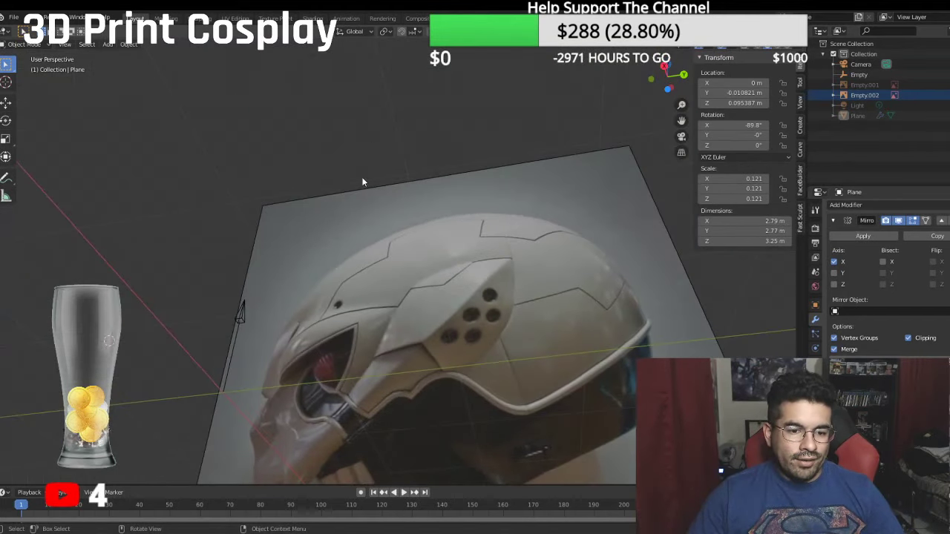
click(34, 46)
middle_drag(351, 272, 361, 316)
key(alt+h)
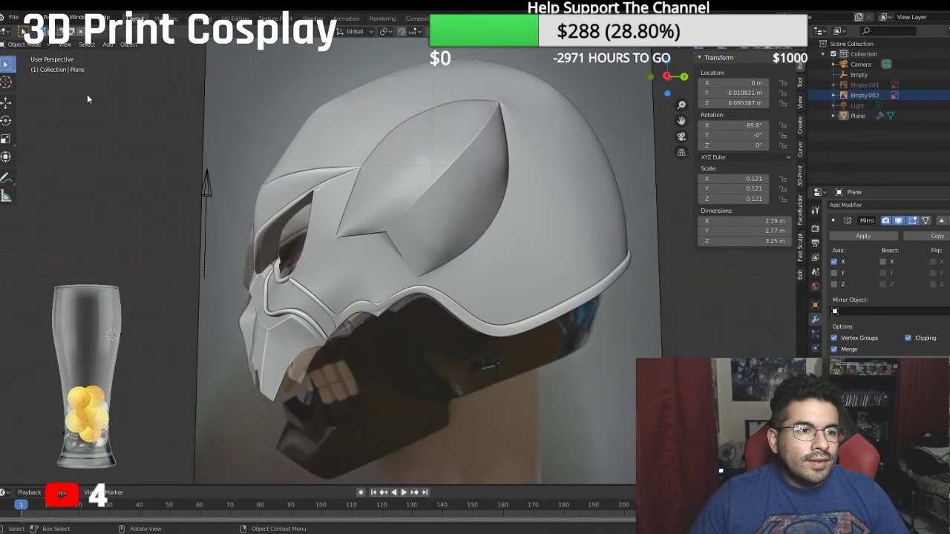
Step: In Edit Mode, select the vertices at the upper end of the trim below the eye and shift them slightly forward along Y
click(23, 46)
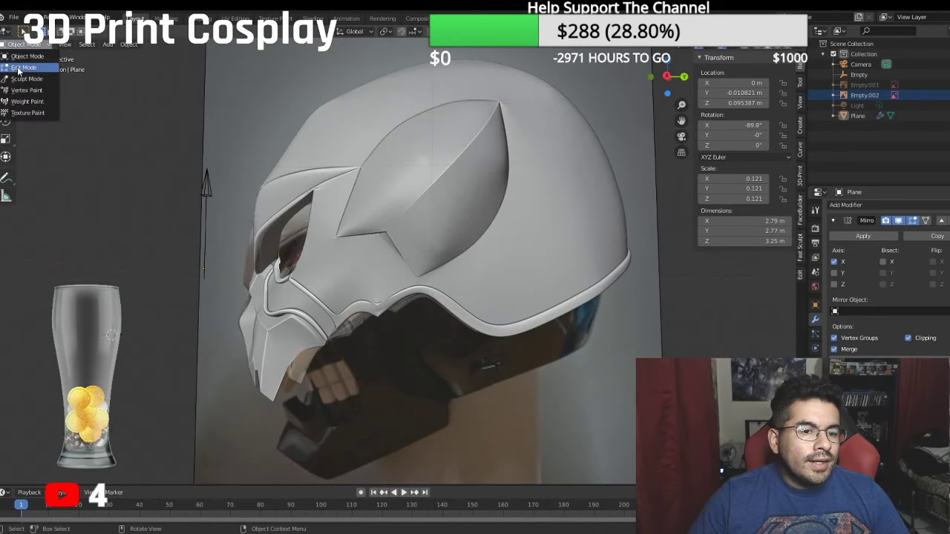
click(19, 71)
middle_drag(233, 209, 430, 132)
scroll(402, 226, up, 4)
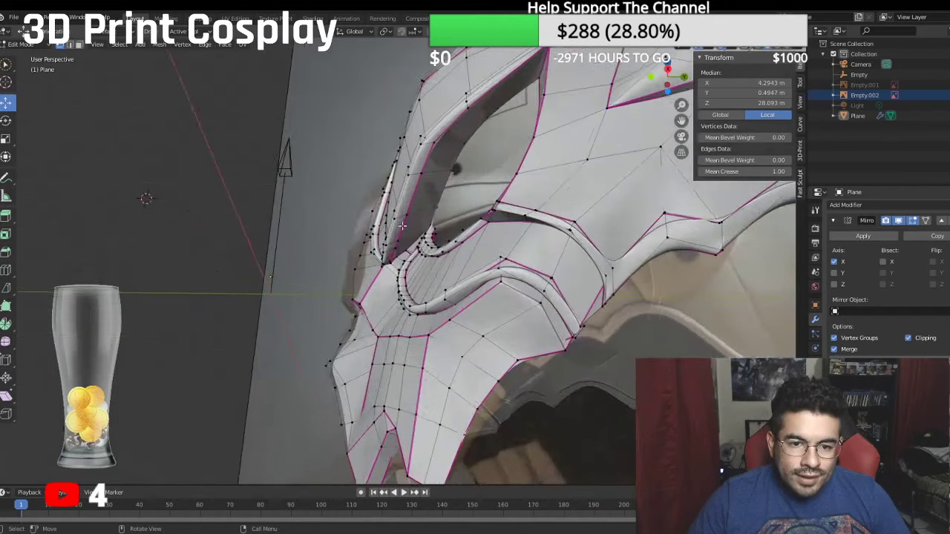
middle_drag(402, 226, 469, 247)
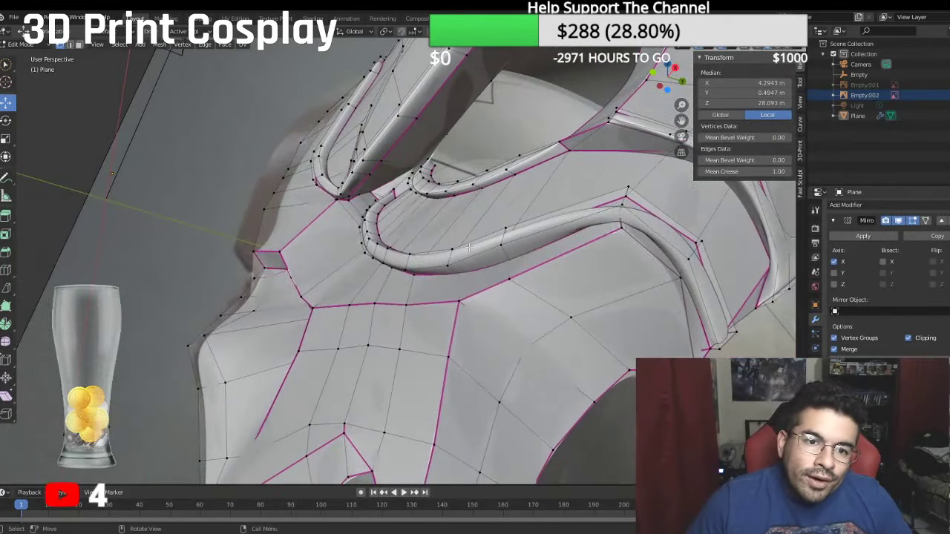
click(380, 165)
middle_drag(381, 165, 397, 128)
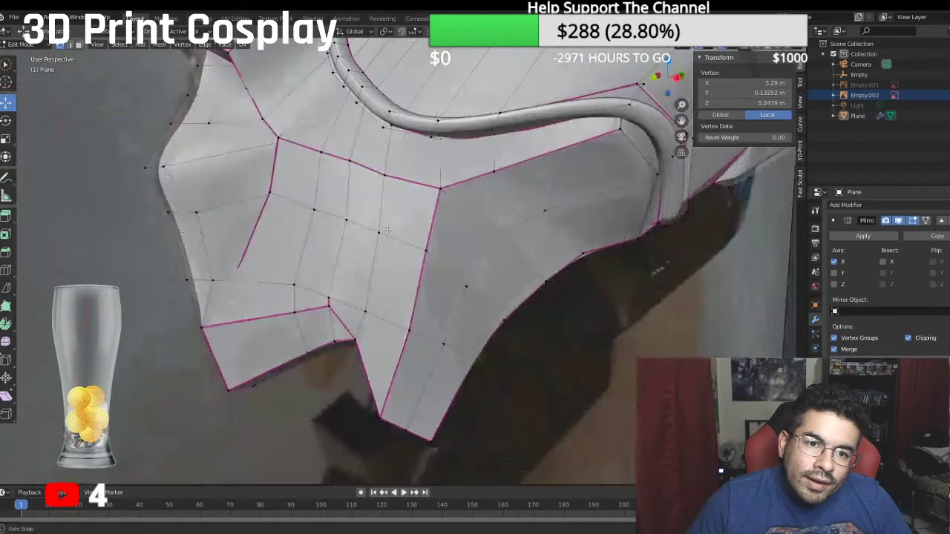
shift+middle_drag(415, 181, 350, 217)
ctrl+click(335, 124)
middle_drag(335, 124, 354, 79)
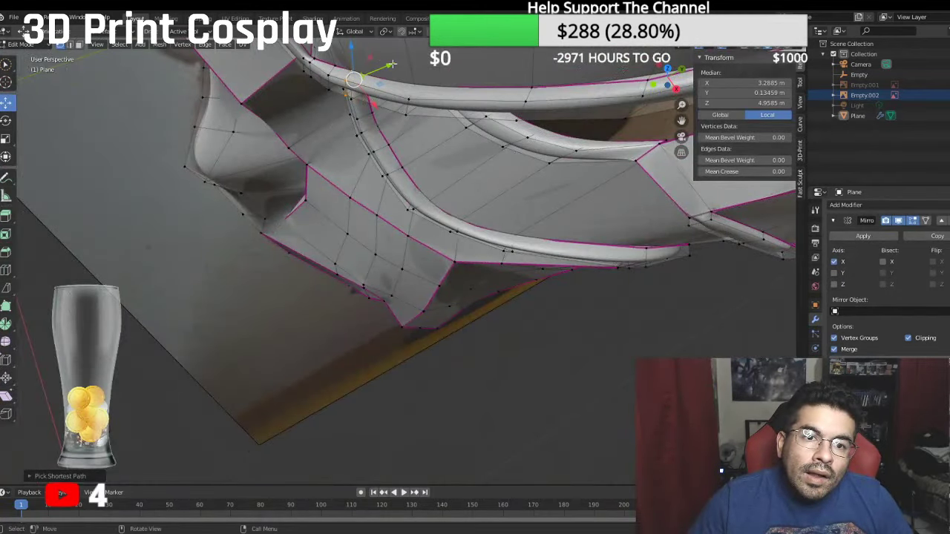
key(g)
click(382, 75)
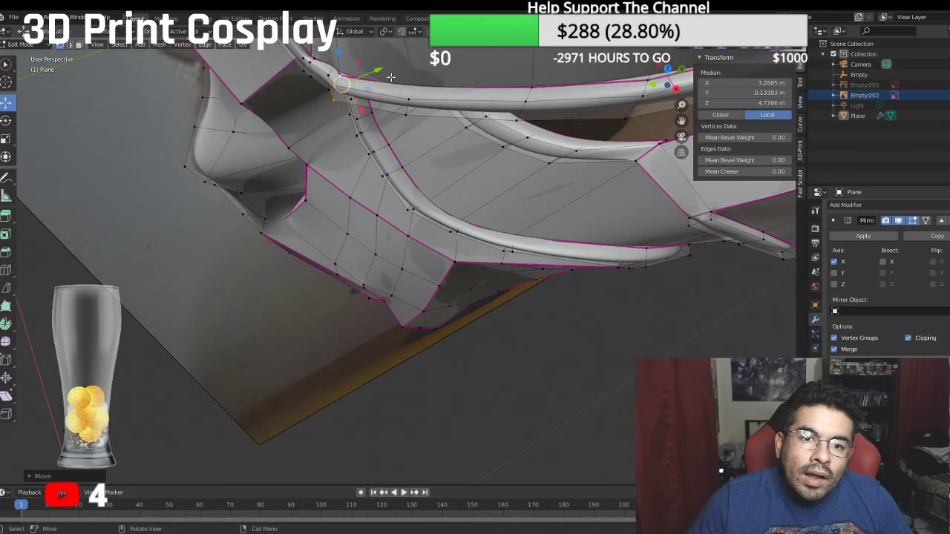
Step: Select the path of vertices at the lower end of the brow ridge and nudge it slightly
click(333, 65)
middle_drag(333, 66, 261, 330)
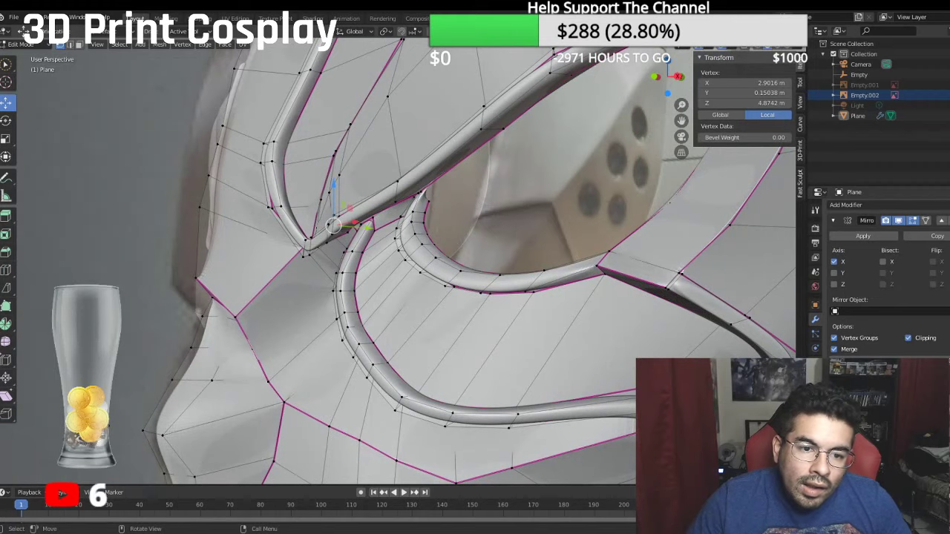
middle_drag(393, 278, 227, 390)
ctrl+click(378, 352)
drag(192, 356, 193, 365)
Step: Select the inner vertices where the brow ridge meets the trim near the nose and move them slightly along negative Y
click(182, 417)
middle_drag(182, 417, 173, 322)
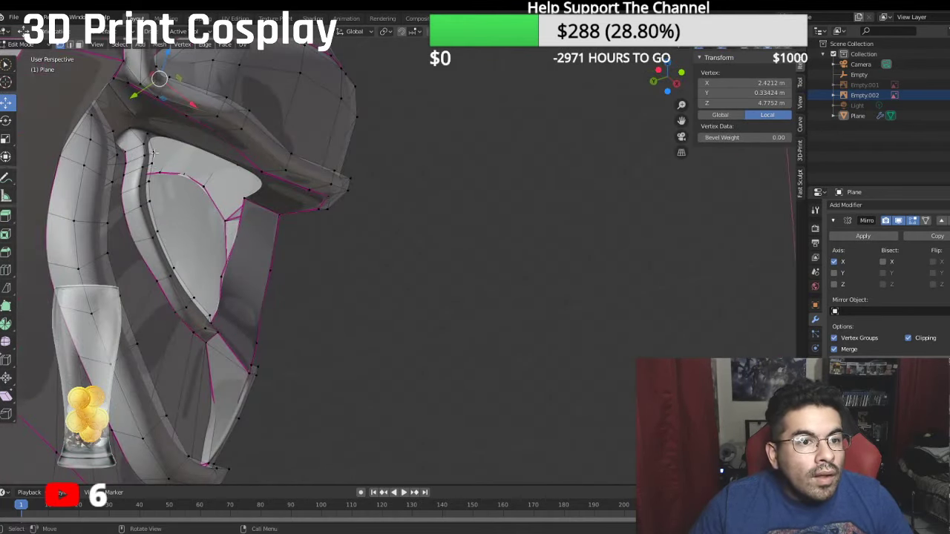
middle_drag(176, 173, 266, 228)
shift+click(235, 275)
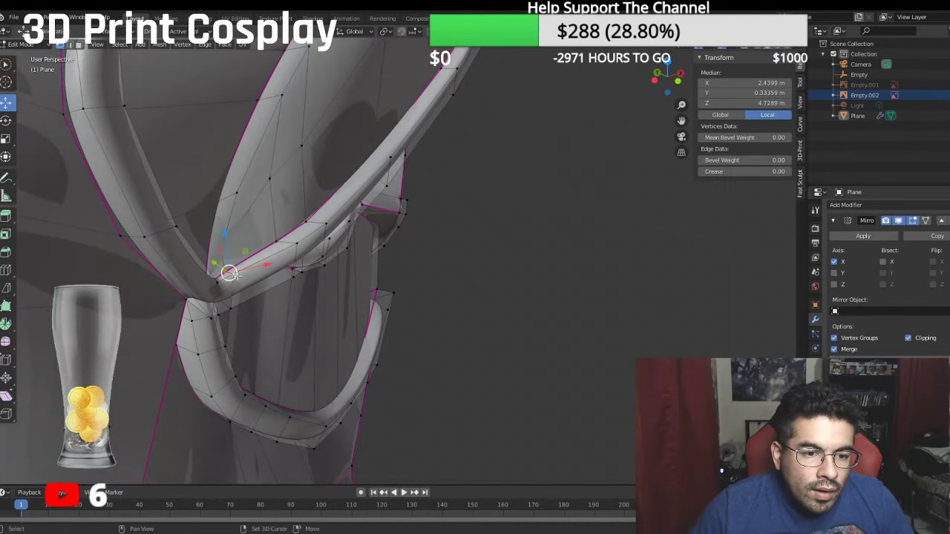
shift+click(242, 300)
middle_drag(241, 301, 228, 222)
shift+click(208, 125)
key(g)
key(y)
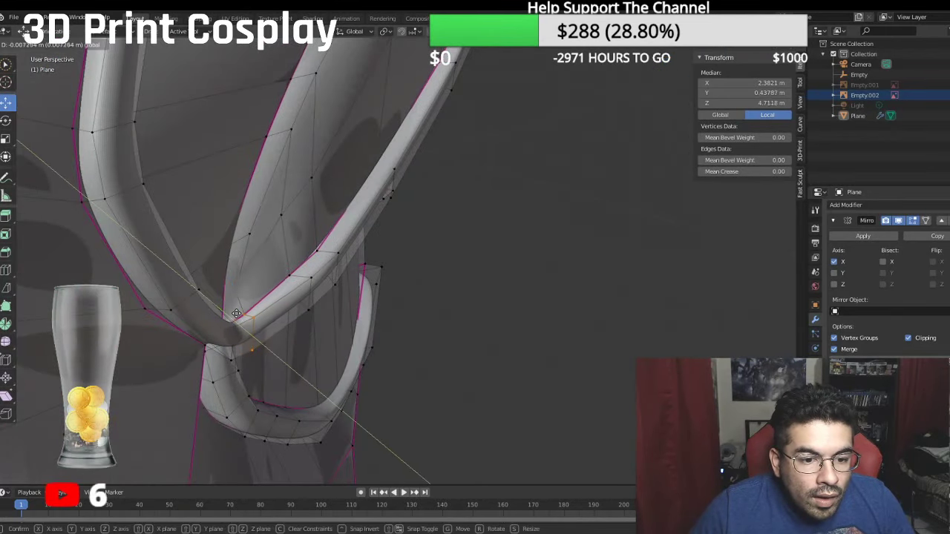
click(237, 313)
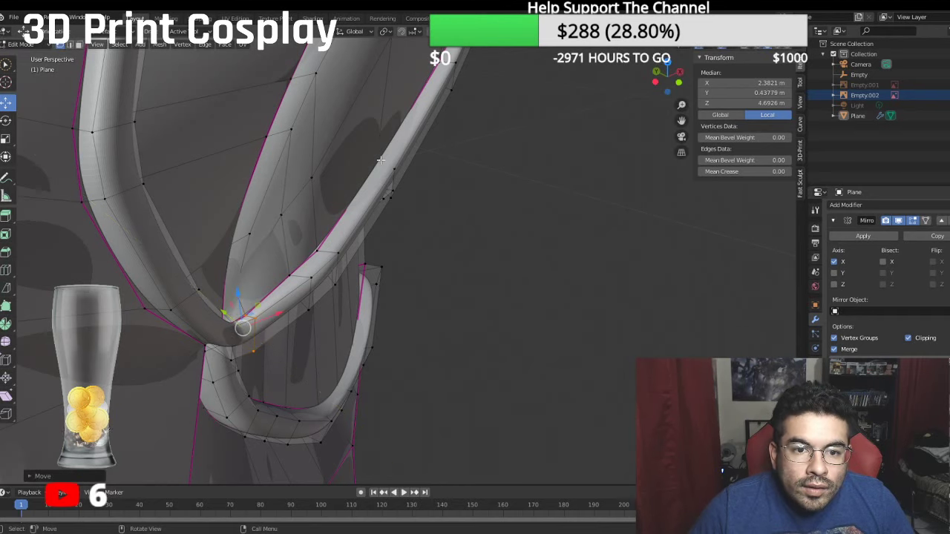
Step: Select the vertices on the underside of the brow ridge near the cheek trim and shift them slightly along Y
click(380, 161)
middle_drag(380, 161, 334, 80)
shift+click(361, 213)
middle_drag(362, 213, 394, 186)
ctrl+click(362, 152)
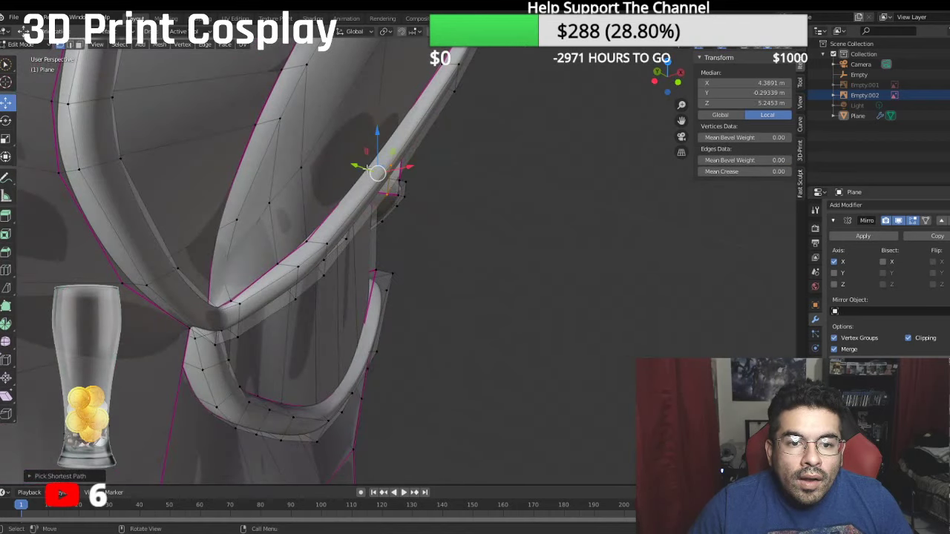
key(g)
key(y)
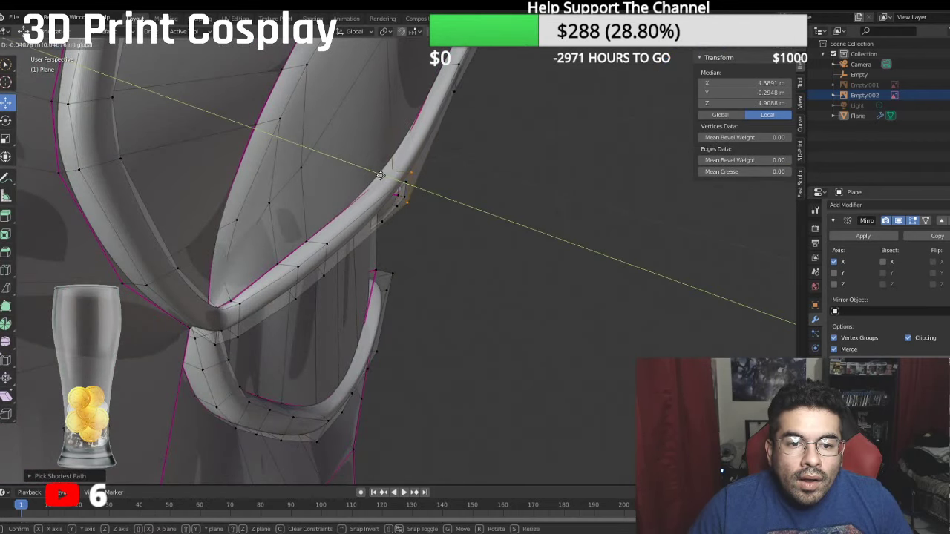
drag(380, 176, 379, 176)
Step: Select two neighbouring vertex paths across the lower brow ridge and shift each slightly along Y
click(311, 236)
middle_drag(311, 236, 342, 220)
ctrl+click(294, 150)
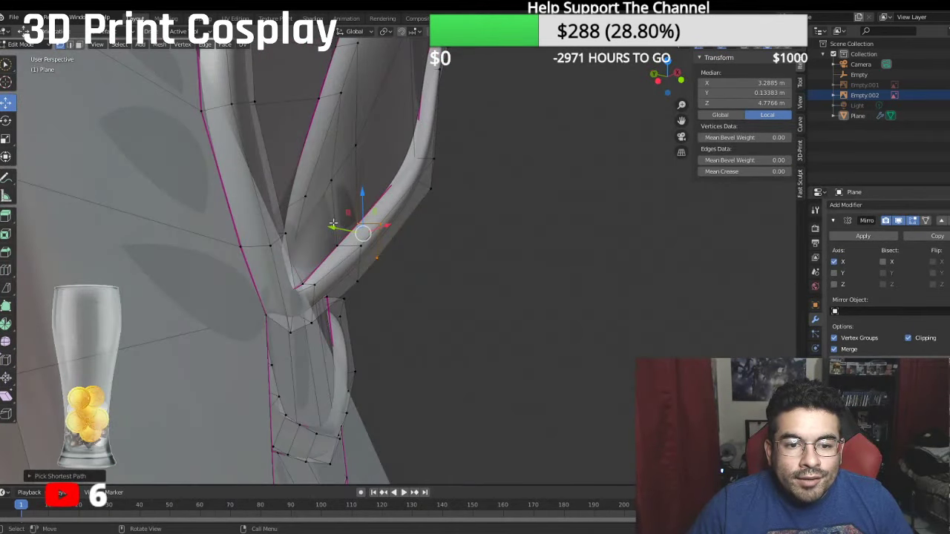
drag(336, 225, 345, 236)
click(336, 244)
mouse_move(335, 245)
middle_down()
mouse_move(335, 227)
mouse_move(279, 128)
mouse_move(325, 243)
middle_up()
ctrl+click(289, 143)
drag(317, 256, 324, 260)
Step: Adjust single vertices and a short vertex path further up the brow ridge along Y to smooth its curve
click(328, 193)
drag(328, 192, 318, 196)
click(355, 155)
drag(333, 151, 344, 154)
middle_drag(344, 154, 212, 146)
middle_drag(362, 138, 405, 212)
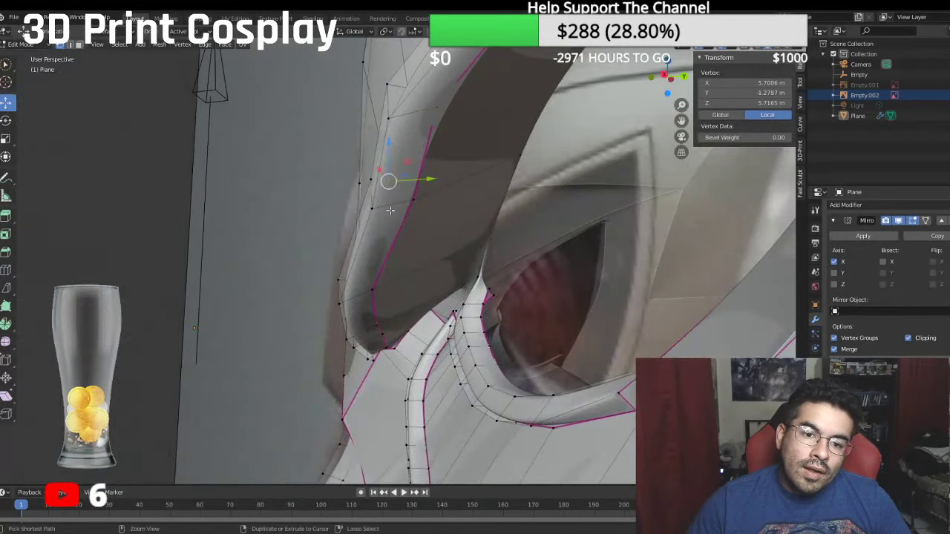
ctrl+click(403, 219)
drag(420, 198, 396, 200)
middle_drag(396, 200, 401, 164)
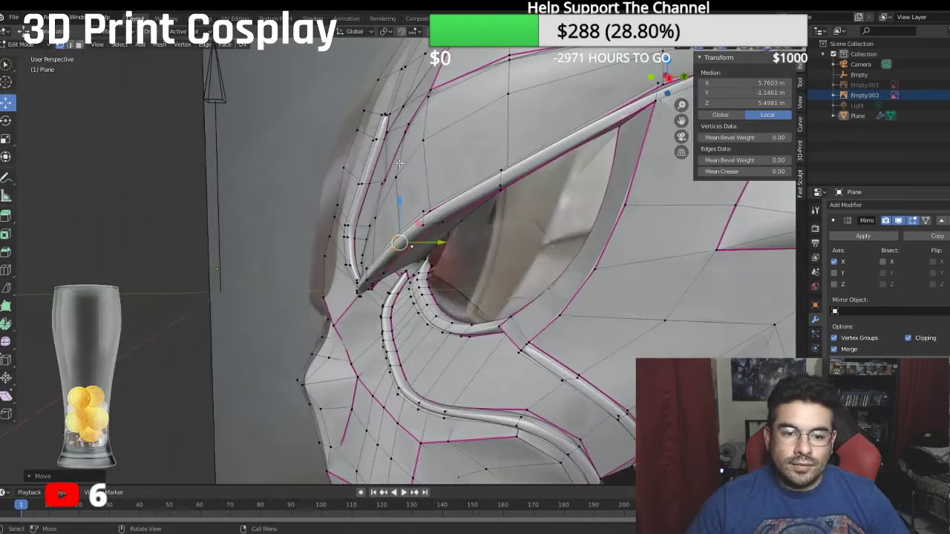
Step: In the right side view, move the seam vertex on the brow ridge's underside near its lower tip slightly along Y
key(KP_3)
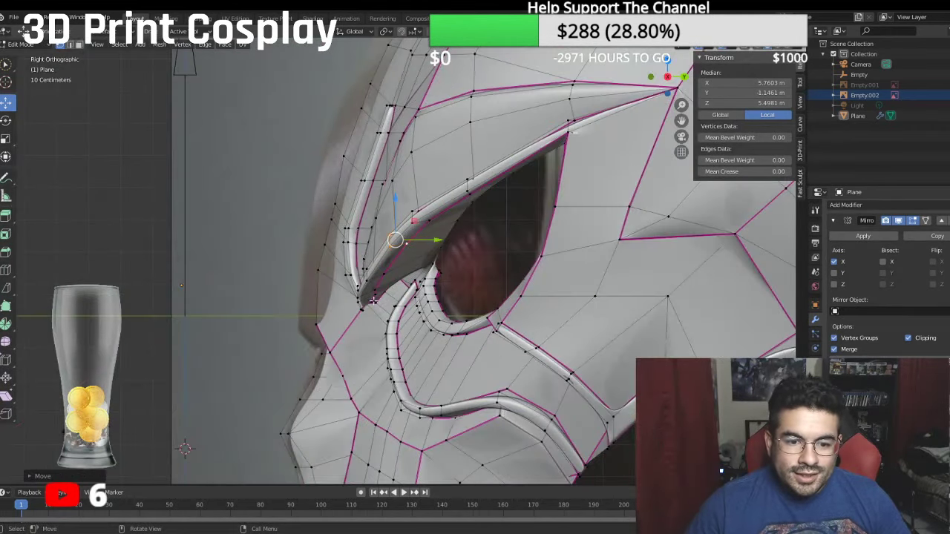
scroll(388, 229, up, 10)
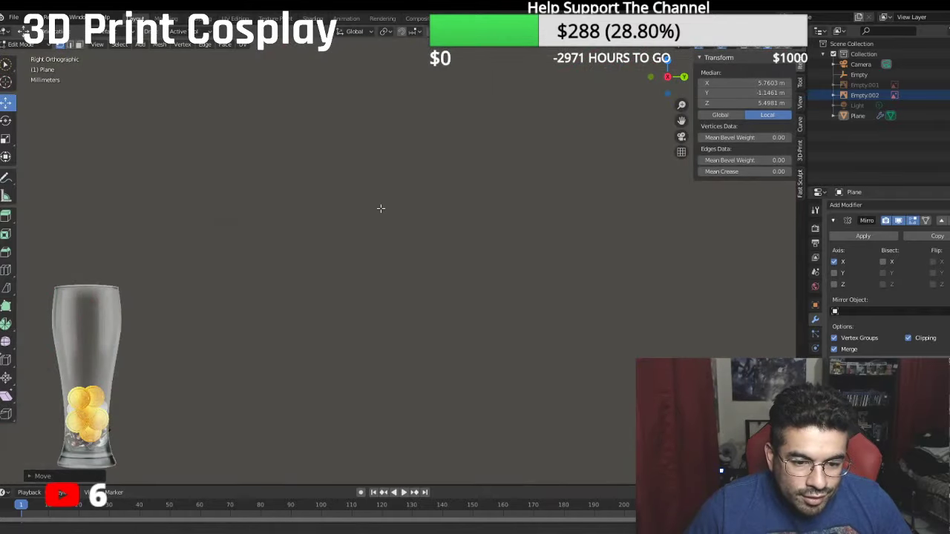
scroll(348, 334, down, 8)
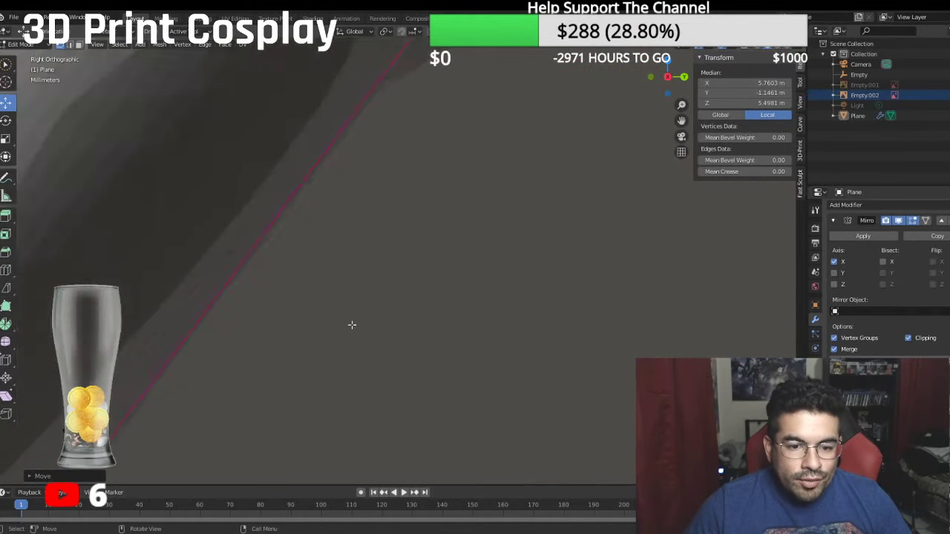
scroll(354, 260, up, 2)
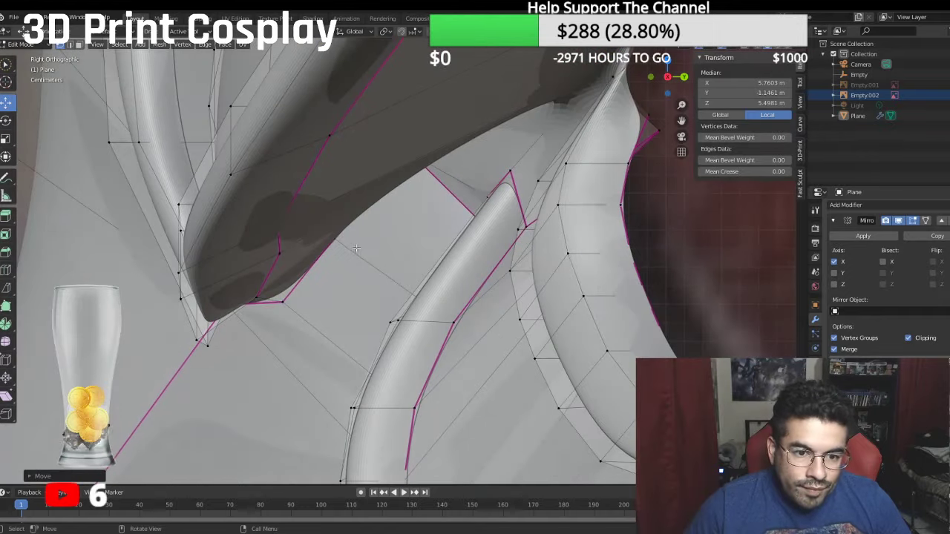
click(278, 254)
key(g)
key(y)
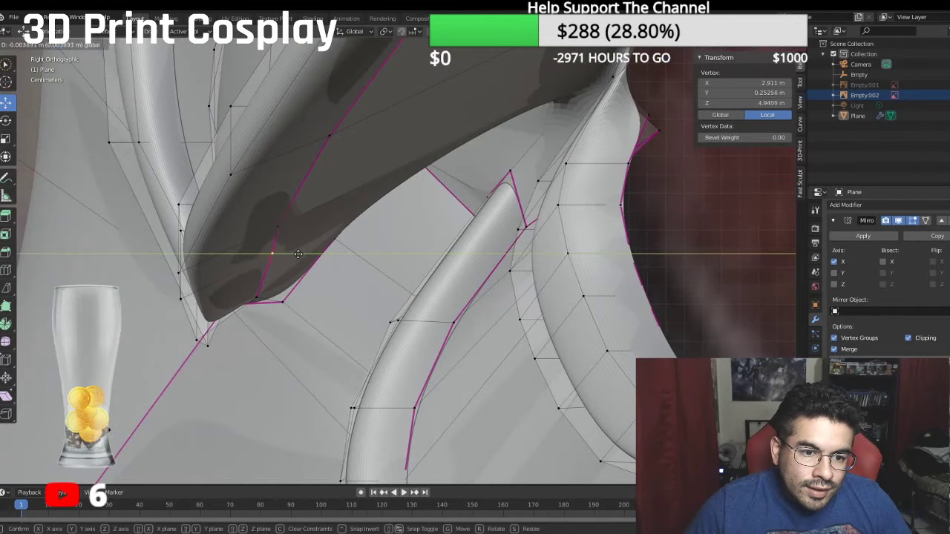
click(296, 254)
Step: Move the innermost seam vertex under the brow ridge, beside the nose junction, slightly down along Z
middle_drag(297, 254, 625, 202)
middle_drag(368, 264, 290, 212)
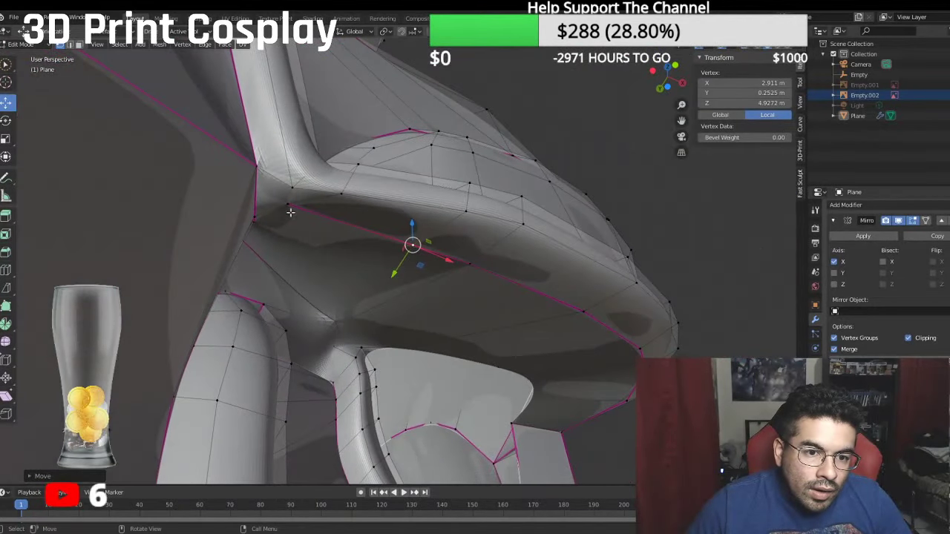
click(290, 206)
key(g)
key(z)
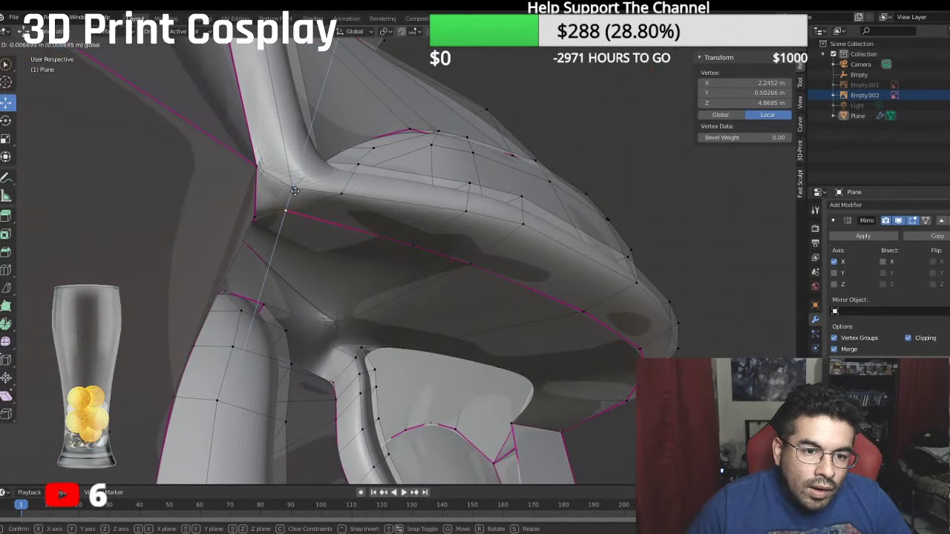
click(295, 193)
Step: Move the vertex just above the junction of the brow ridge and the forehead trim along Y
middle_drag(296, 194, 427, 219)
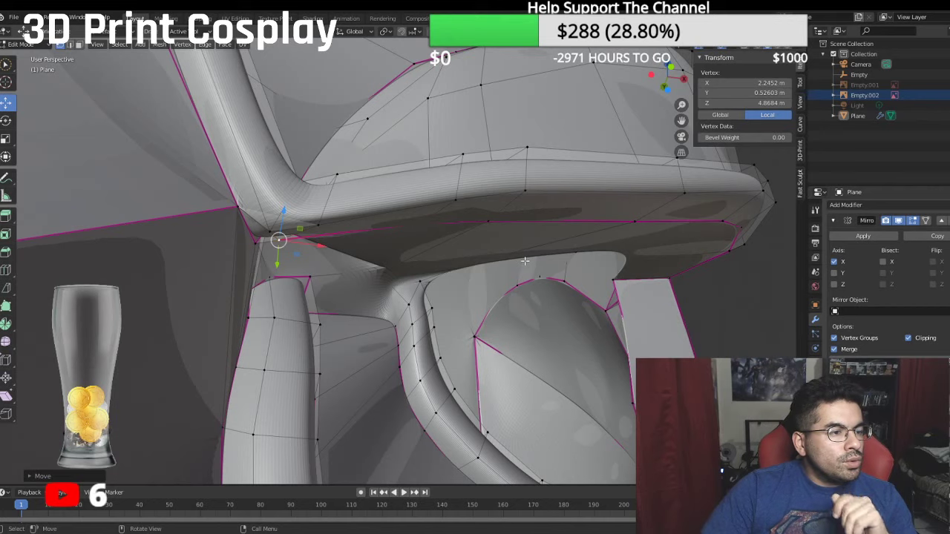
middle_drag(525, 261, 562, 282)
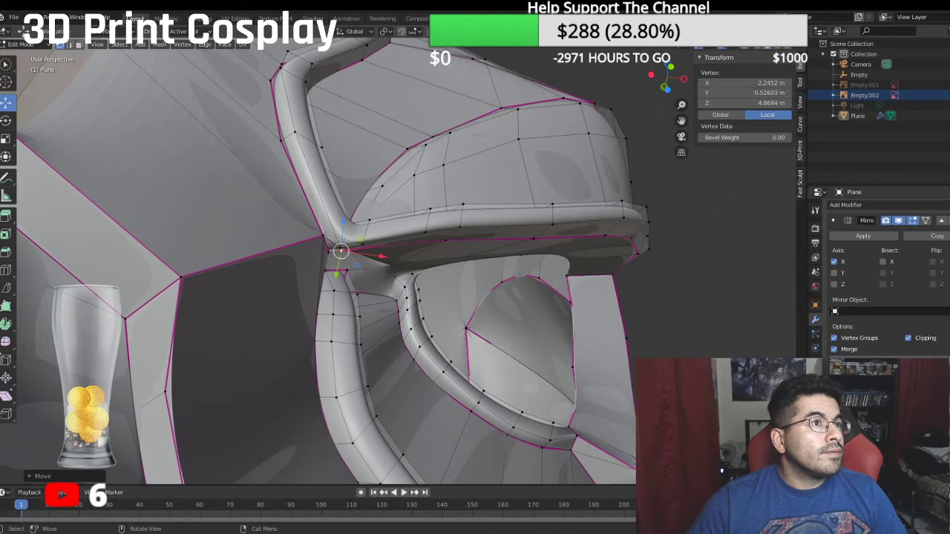
middle_drag(289, 255, 366, 205)
key(g)
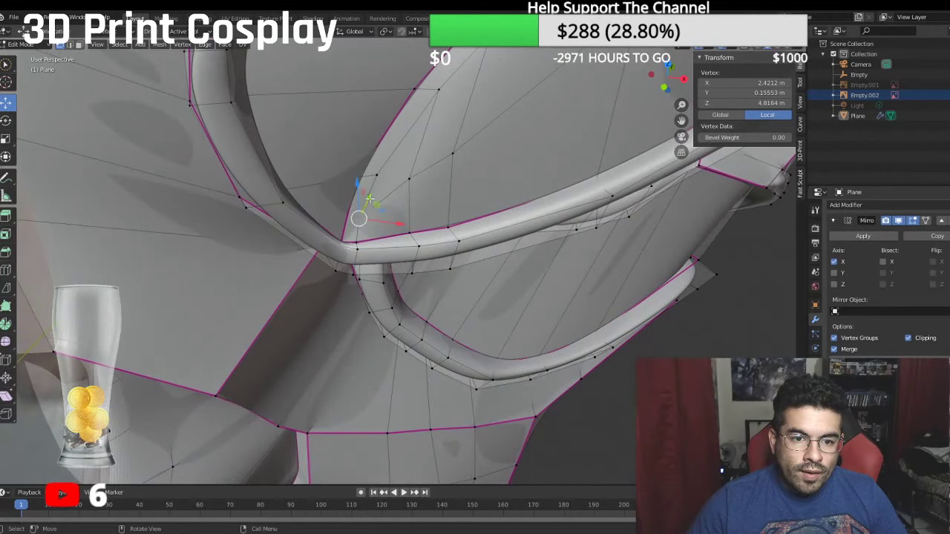
key(y)
click(367, 204)
Step: Nudge the individual vertices in the middle row of the brow panel along Y to even out its surface
middle_drag(366, 205, 434, 231)
click(434, 231)
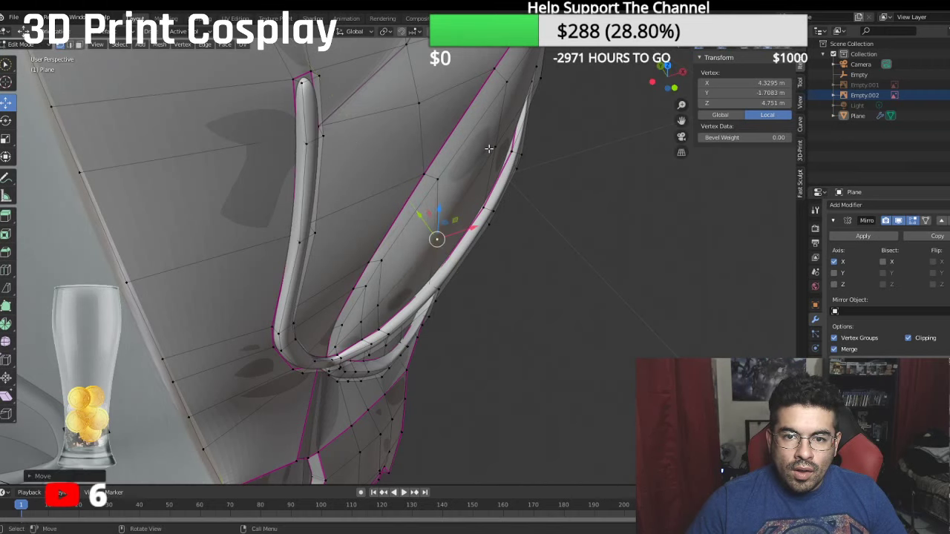
click(493, 148)
drag(477, 128, 489, 140)
click(439, 244)
drag(420, 218, 424, 222)
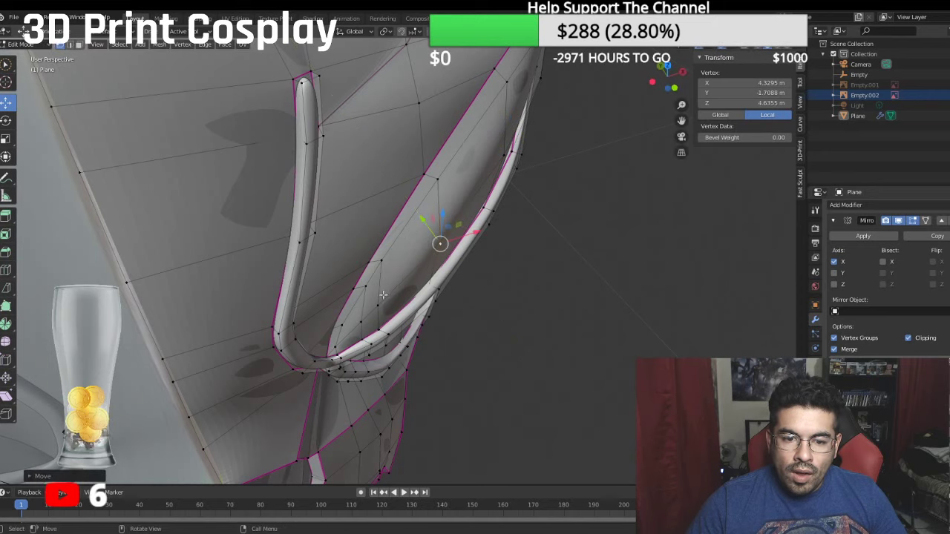
click(361, 320)
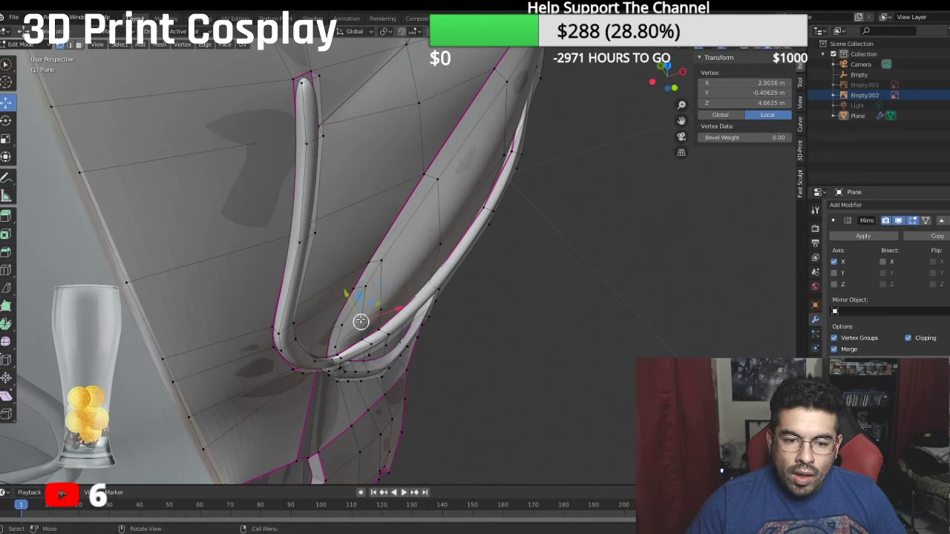
drag(348, 295, 351, 300)
Step: Shift the vertices along the upper edge of the brow panel slightly forward along negative Y
middle_drag(356, 296, 290, 182)
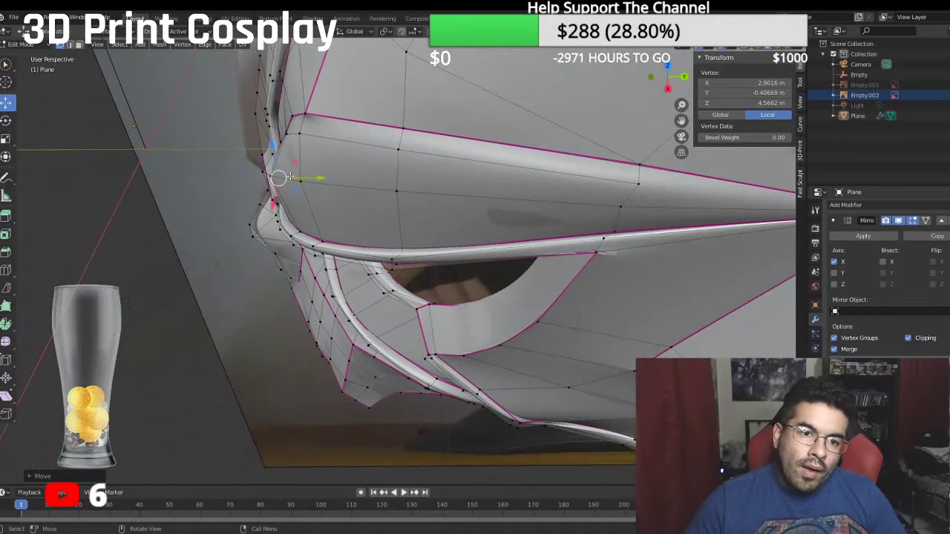
click(301, 133)
drag(337, 133, 332, 132)
middle_drag(333, 132, 342, 172)
click(329, 172)
drag(364, 172, 354, 172)
middle_drag(339, 175, 340, 185)
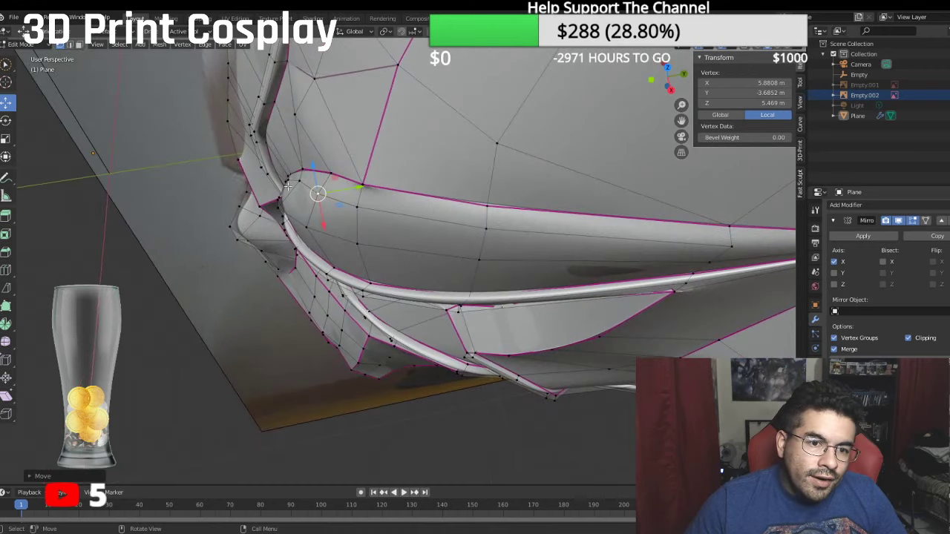
click(299, 182)
drag(340, 171, 330, 172)
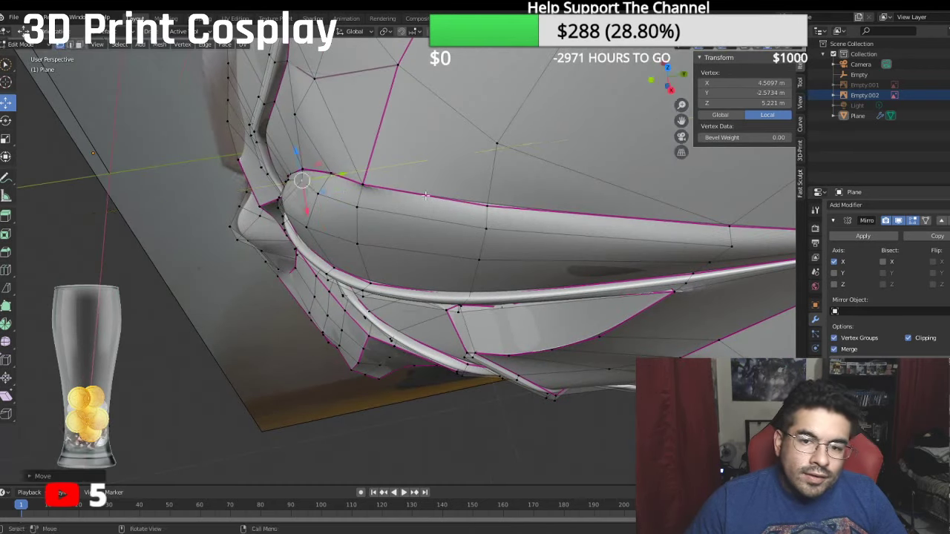
Step: Examine the brow ridge and eye trim from the side and from the front view
middle_drag(330, 172, 492, 225)
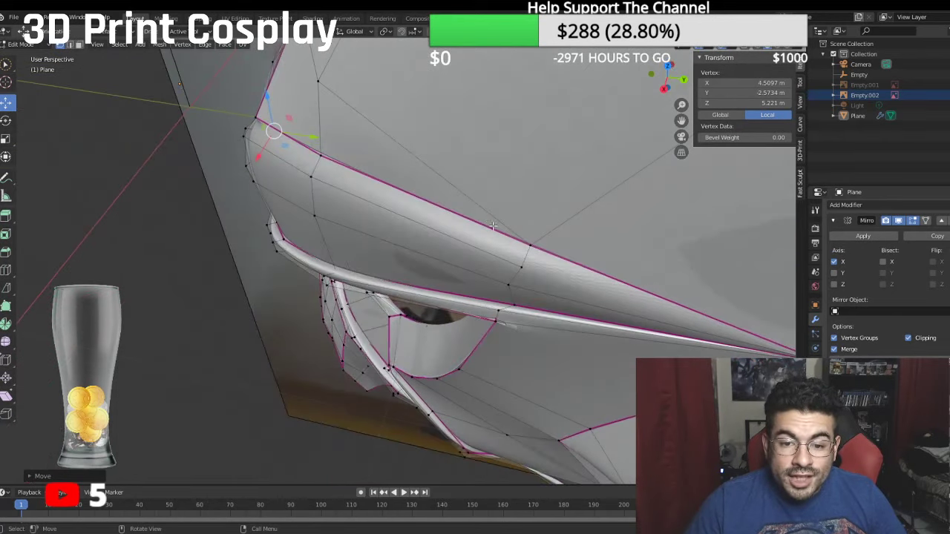
click(499, 313)
middle_drag(499, 312, 529, 269)
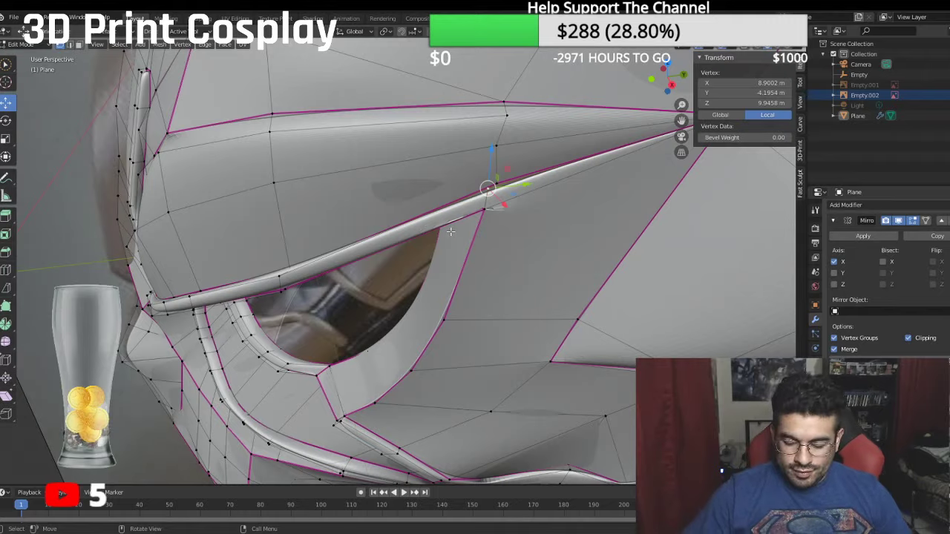
key(KP_1)
scroll(450, 233, down, 3)
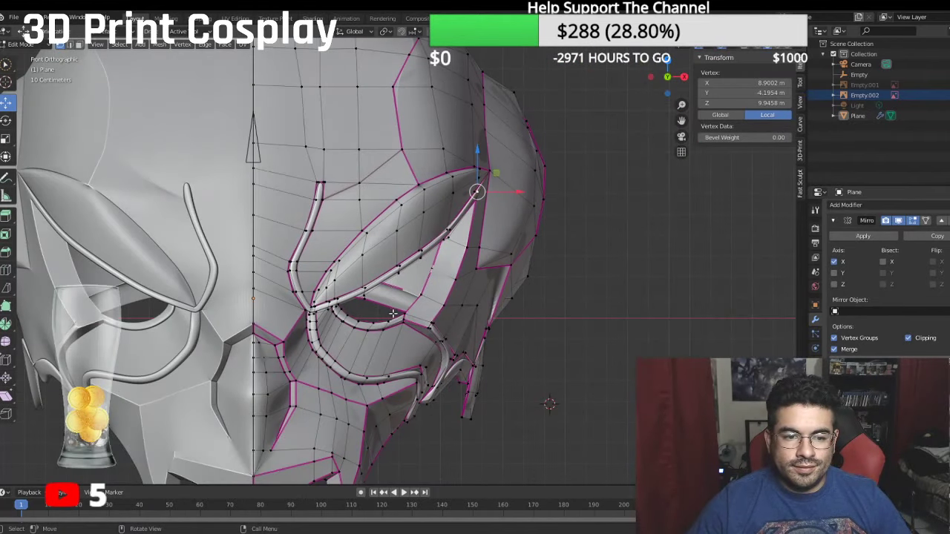
scroll(396, 314, down, 5)
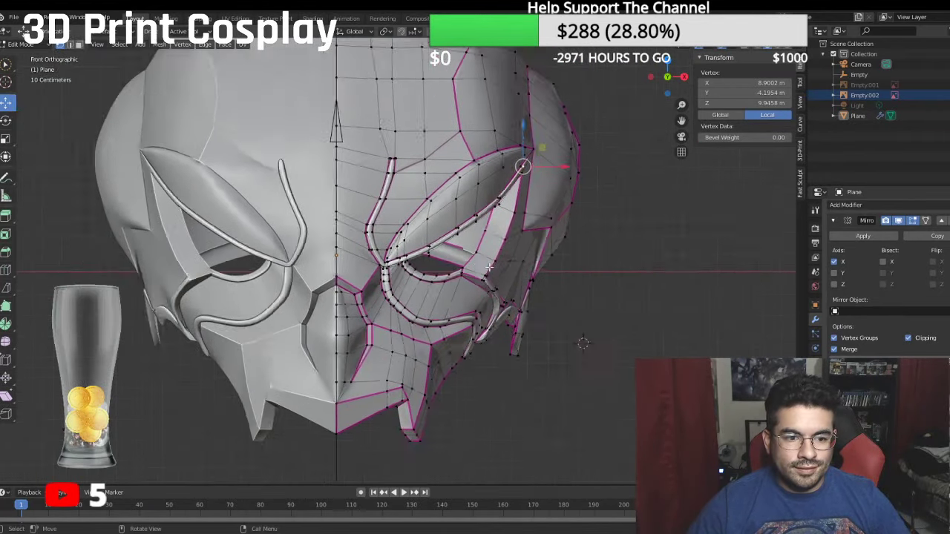
scroll(489, 269, up, 5)
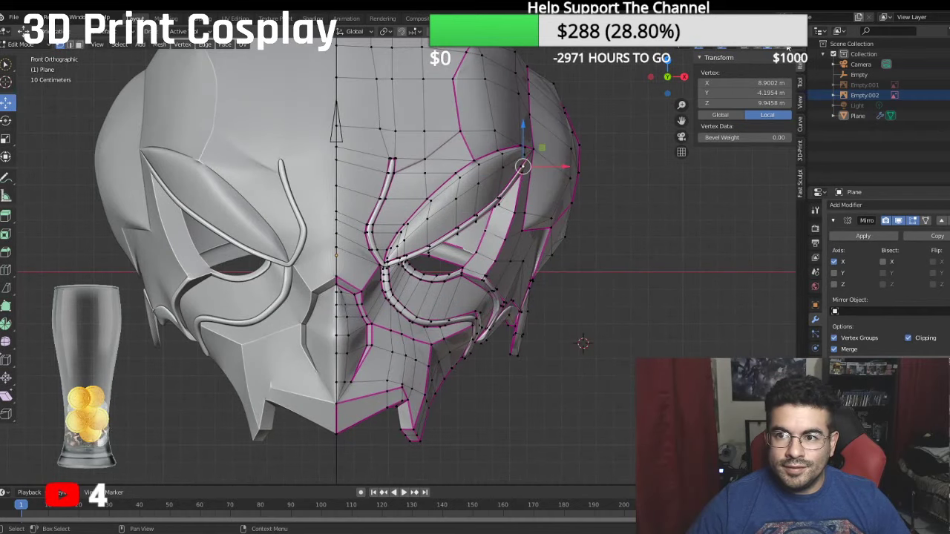
Step: Switch the viewport shading to display the helmet's materials
click(778, 47)
middle_drag(689, 199, 517, 193)
scroll(388, 220, down, 2)
middle_drag(388, 220, 458, 212)
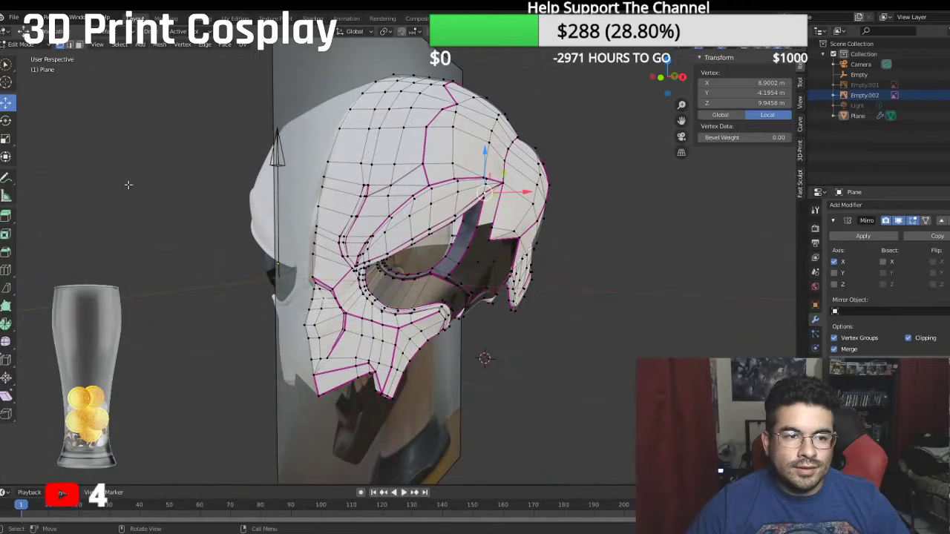
Step: In face select mode, select the strip of faces along the outer rim of the eye opening
click(79, 44)
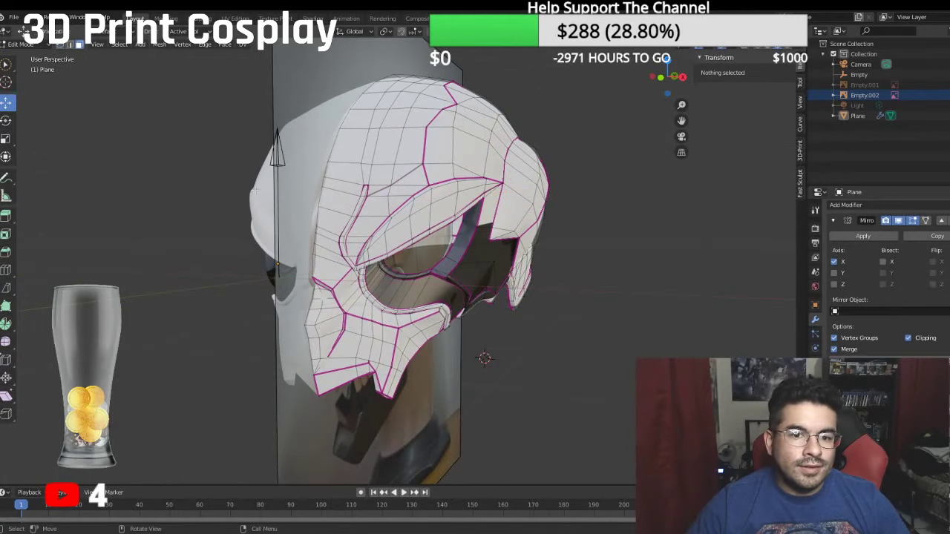
click(466, 215)
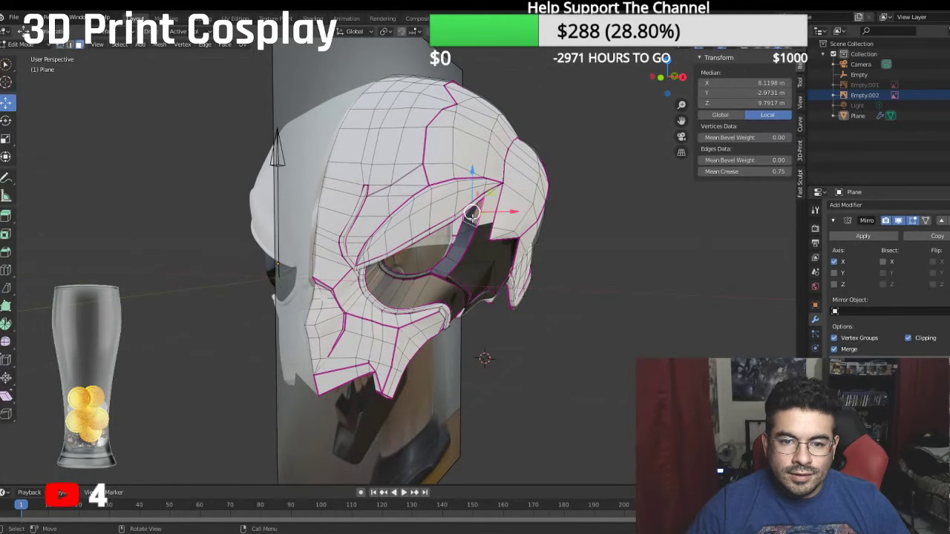
ctrl+click(442, 272)
middle_drag(441, 273, 448, 231)
scroll(449, 231, up, 3)
Step: Extend the selection along the narrow strip below the eye and around the lower edge of the side recess
shift+click(475, 244)
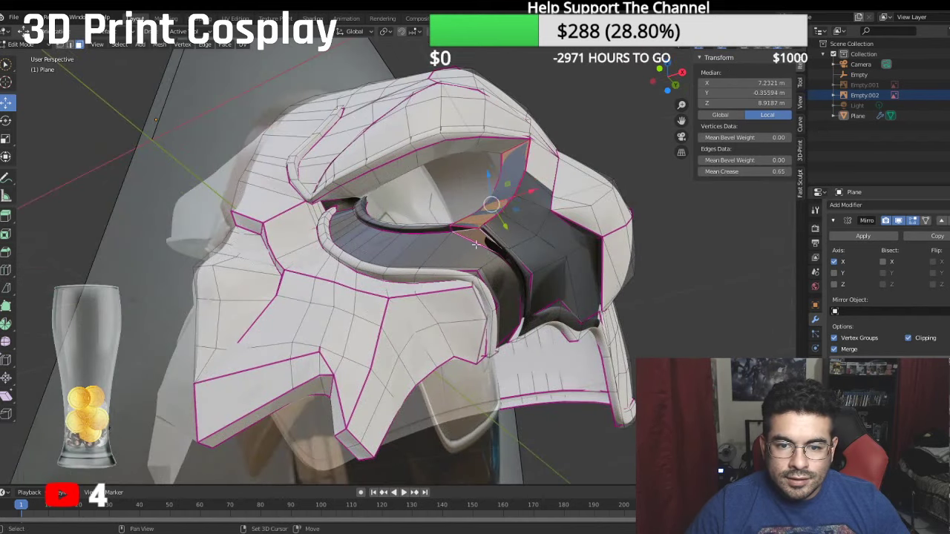
ctrl+click(527, 308)
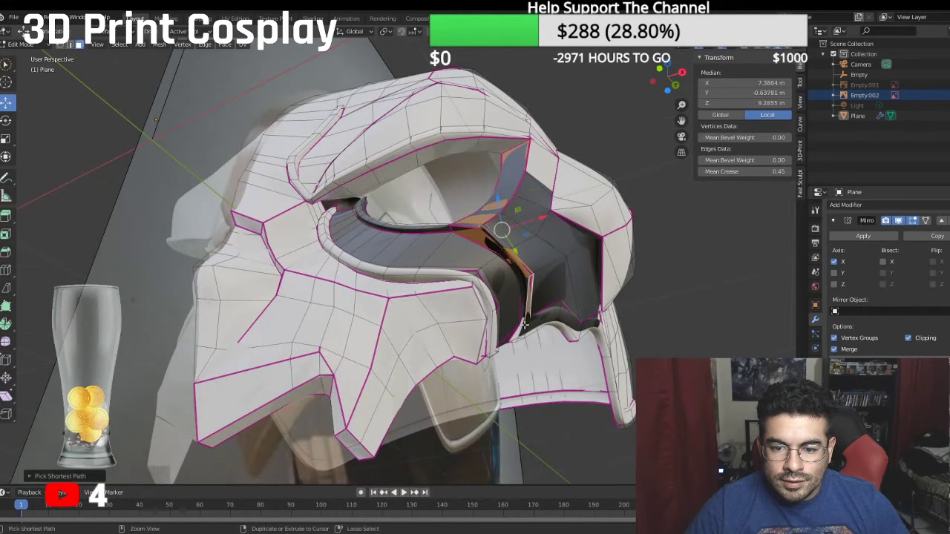
ctrl+click(525, 325)
shift+click(526, 289)
middle_drag(527, 289, 519, 282)
ctrl+click(586, 253)
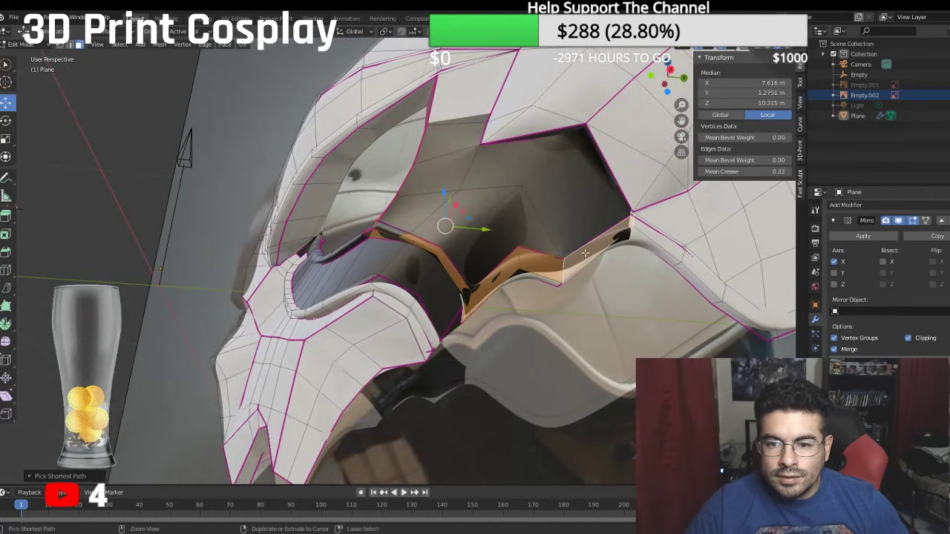
ctrl+click(571, 181)
Step: Extend the face selection across the dark side panel between the eye opening and the side recess
shift+click(533, 172)
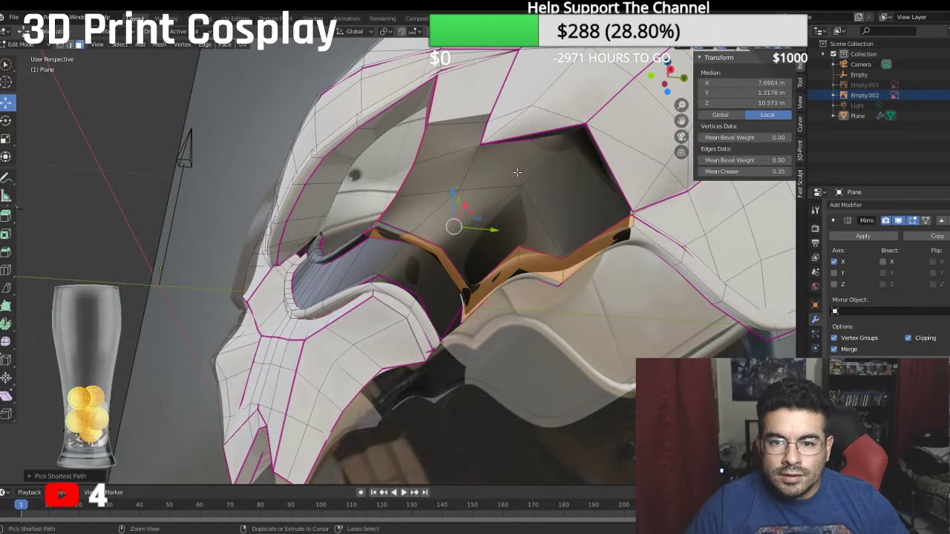
ctrl+click(503, 167)
ctrl+click(547, 215)
ctrl+click(521, 234)
ctrl+click(478, 228)
ctrl+click(417, 199)
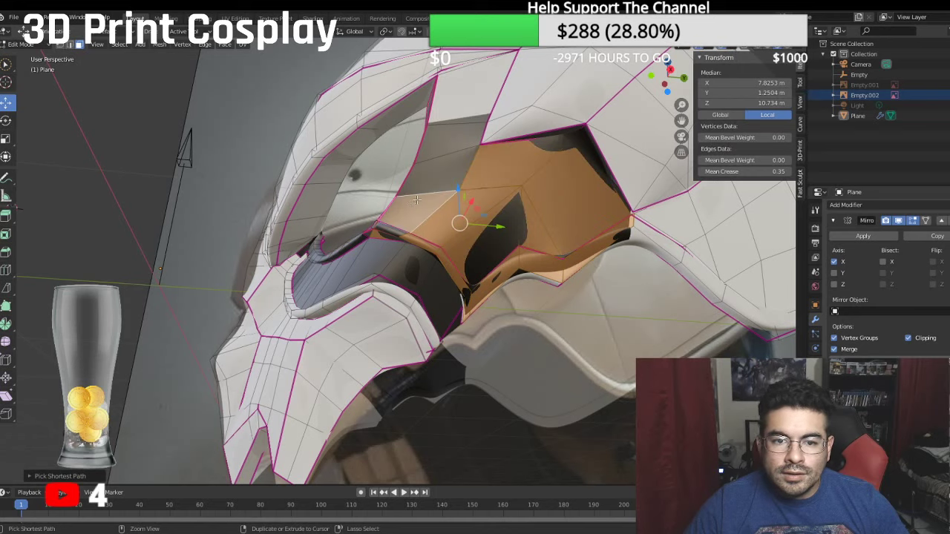
ctrl+click(389, 229)
ctrl+click(432, 179)
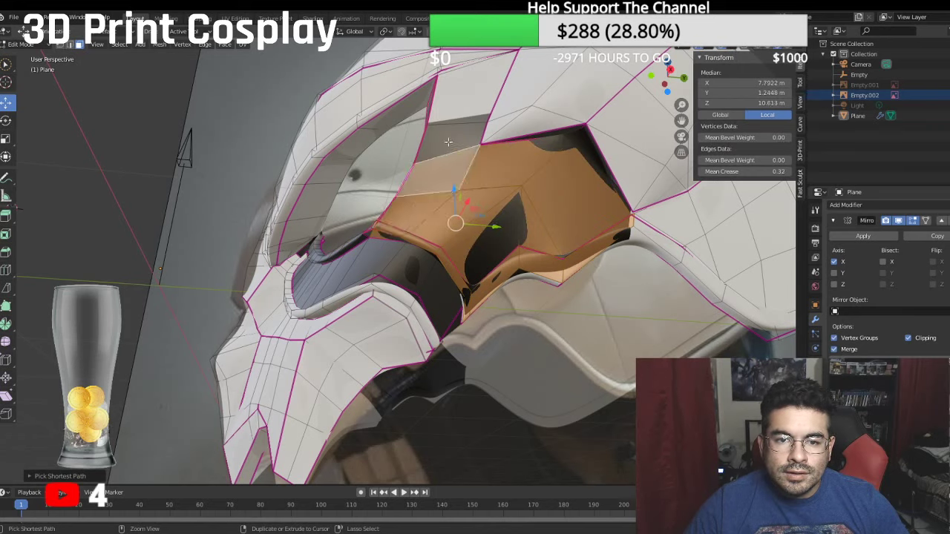
ctrl+click(449, 142)
Step: Assign Material.001 to the selected side panel and edge strip faces
click(816, 287)
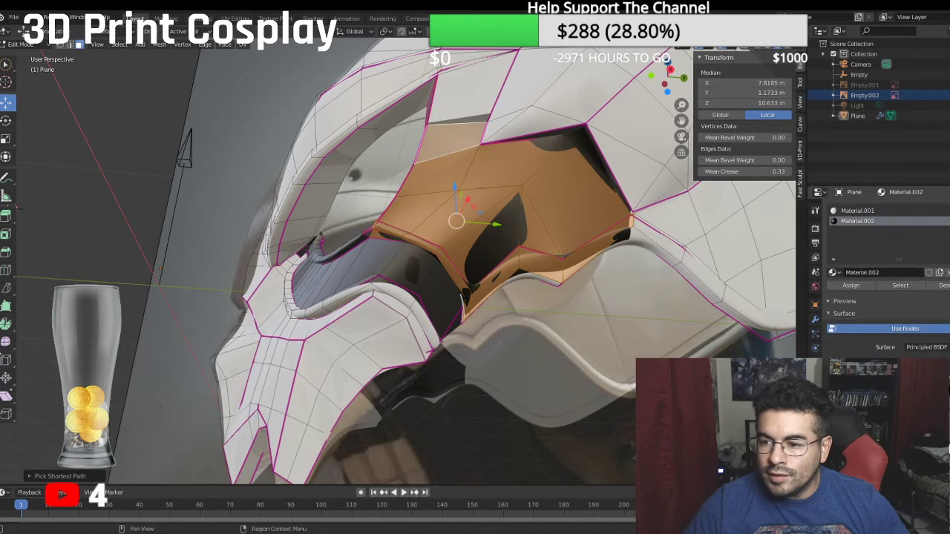
click(857, 211)
click(850, 285)
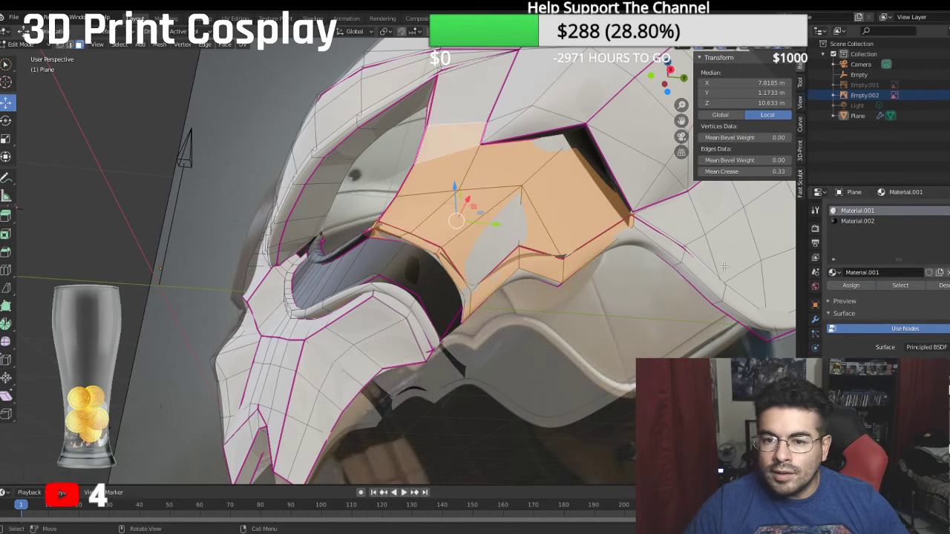
Step: Select the narrow dark wall face inside the side recess and set its mean crease to 1
click(575, 151)
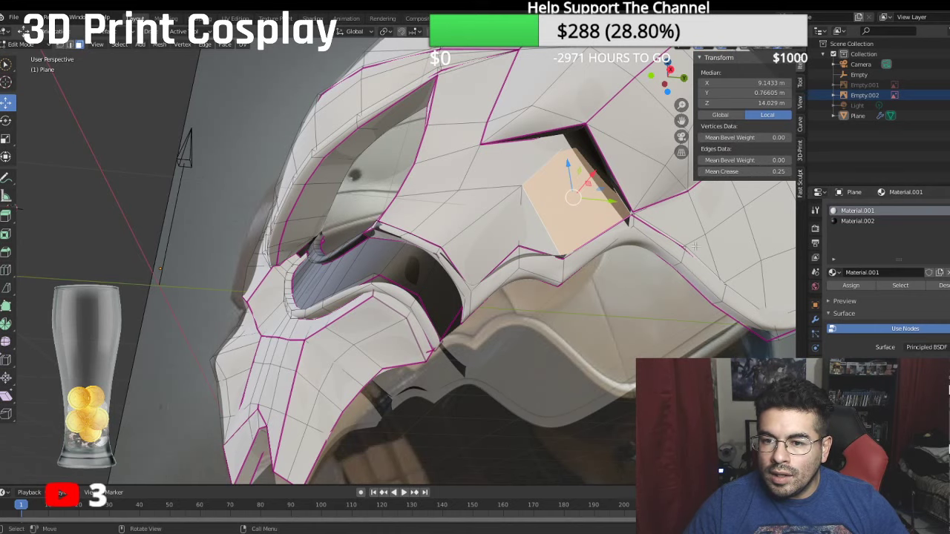
click(587, 133)
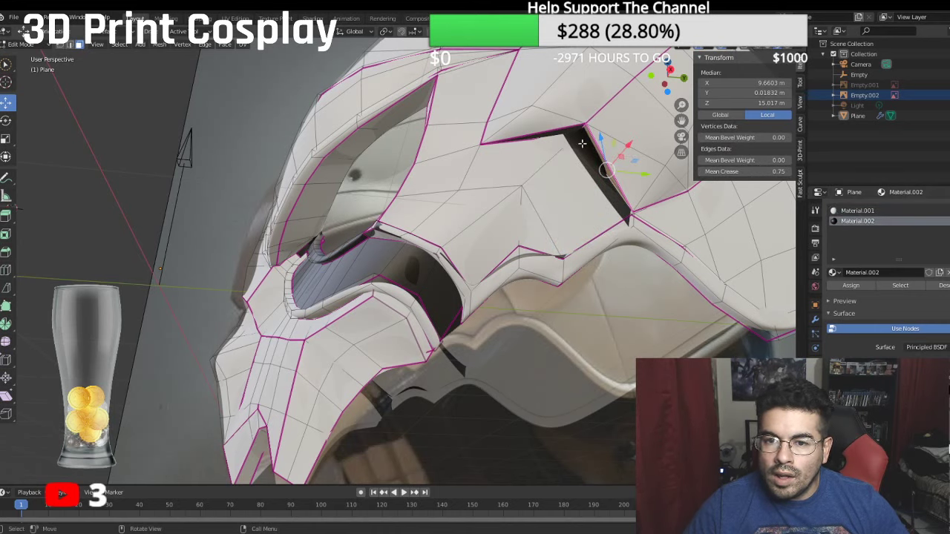
click(582, 144)
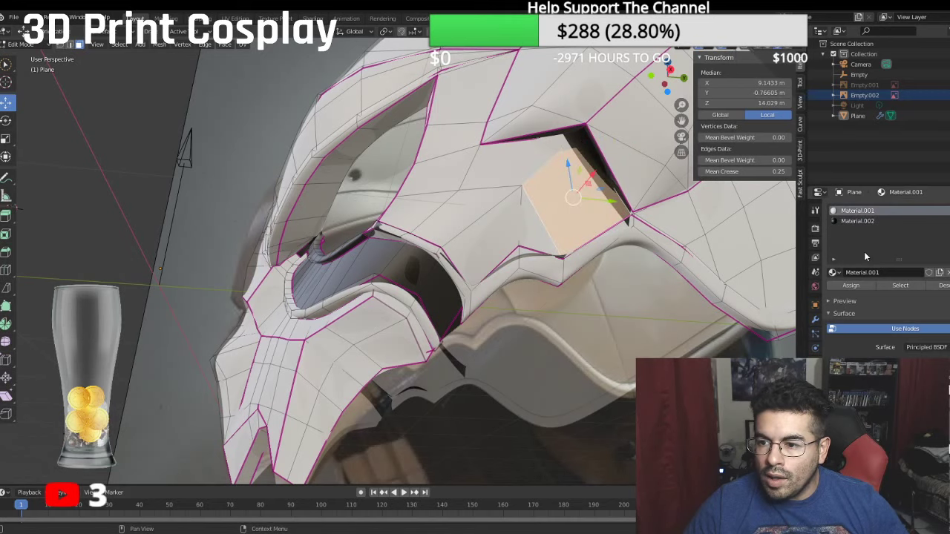
click(591, 149)
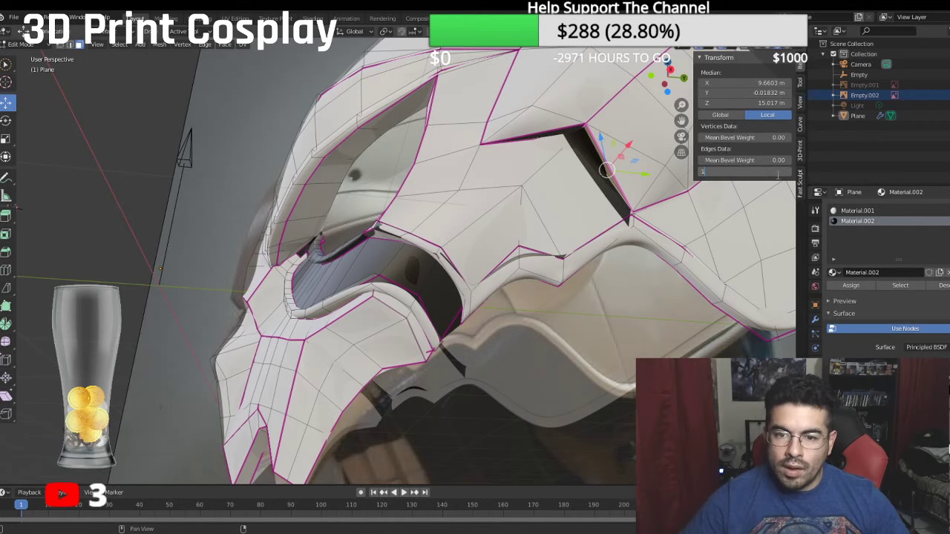
drag(741, 172, 776, 172)
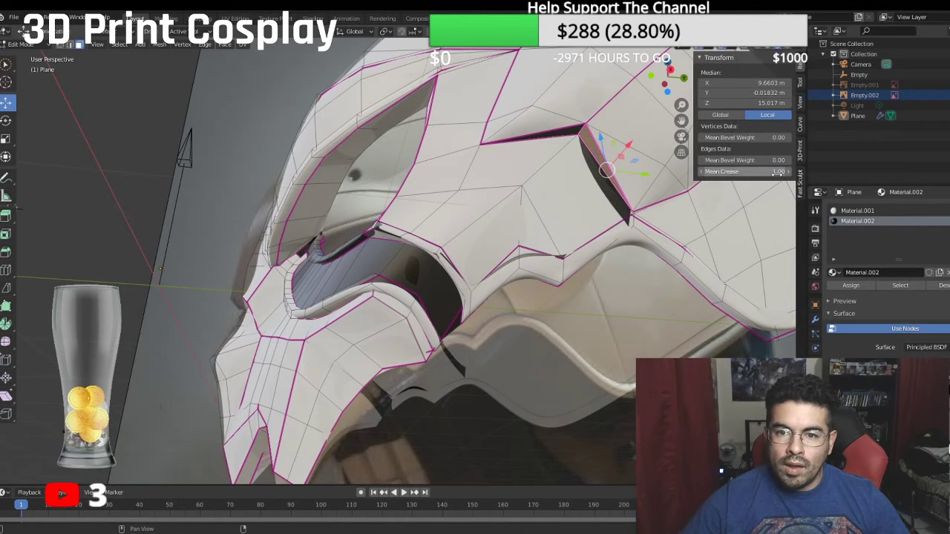
Step: Assign Material.001 to the narrow dark sliver face at the rear edge of the side recess
click(623, 211)
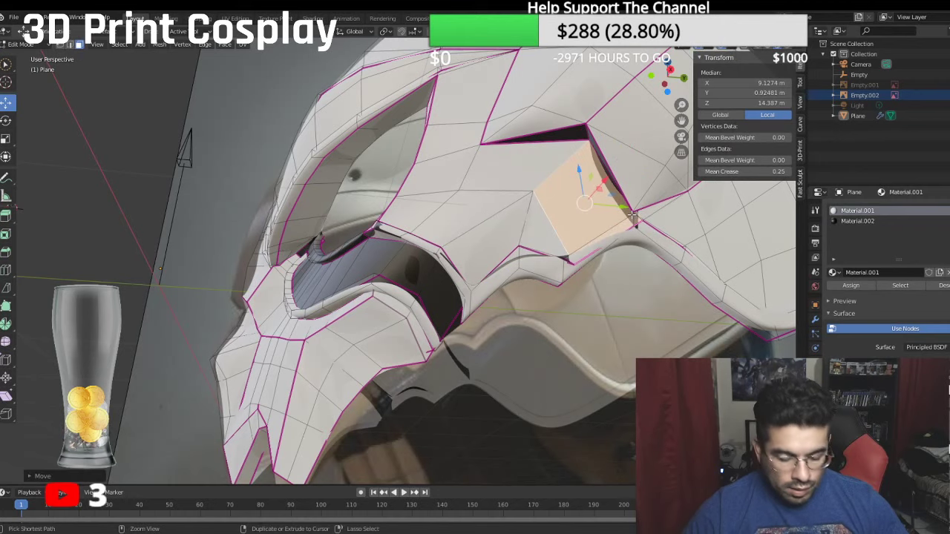
middle_drag(629, 211, 627, 382)
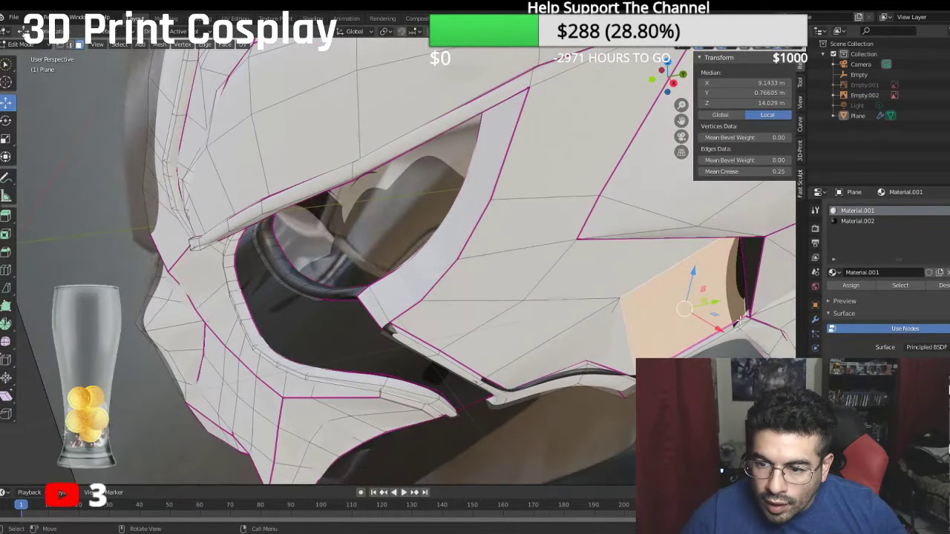
click(741, 325)
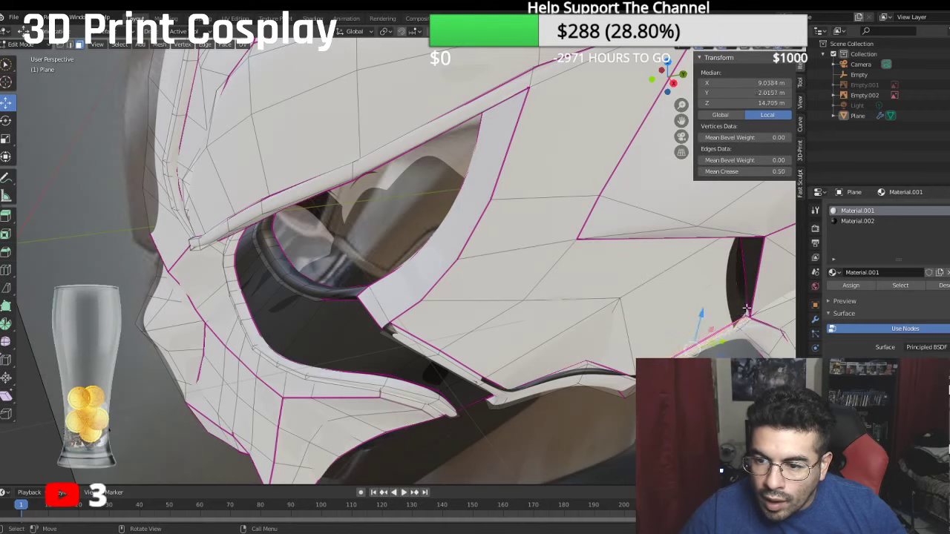
click(746, 309)
click(858, 220)
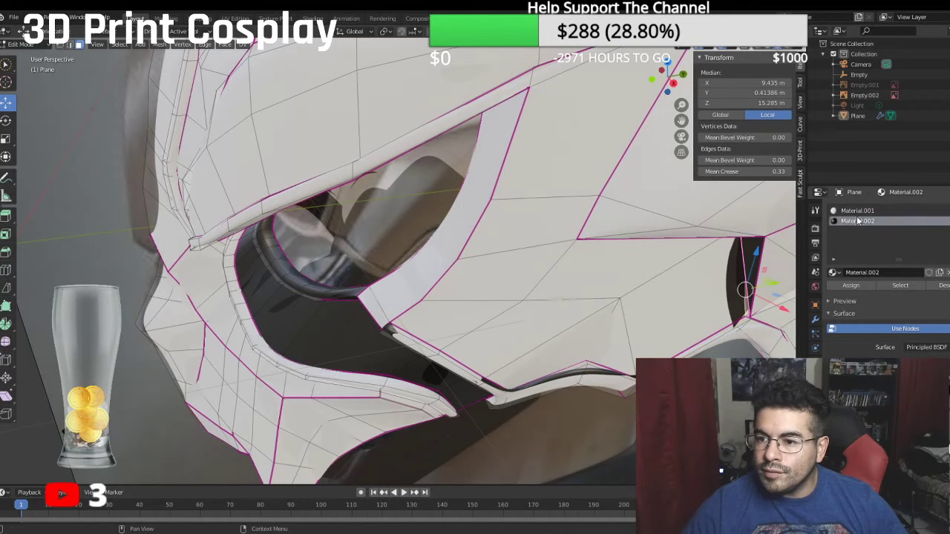
click(856, 211)
click(850, 286)
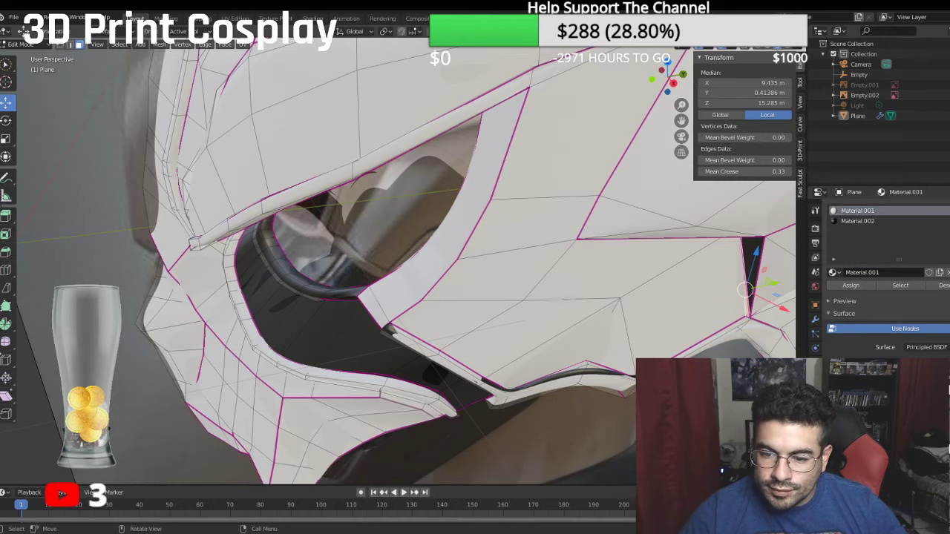
Step: Select the thin edge faces under the side panel from the recess to the eye's outer corner and assign Material.001
click(706, 342)
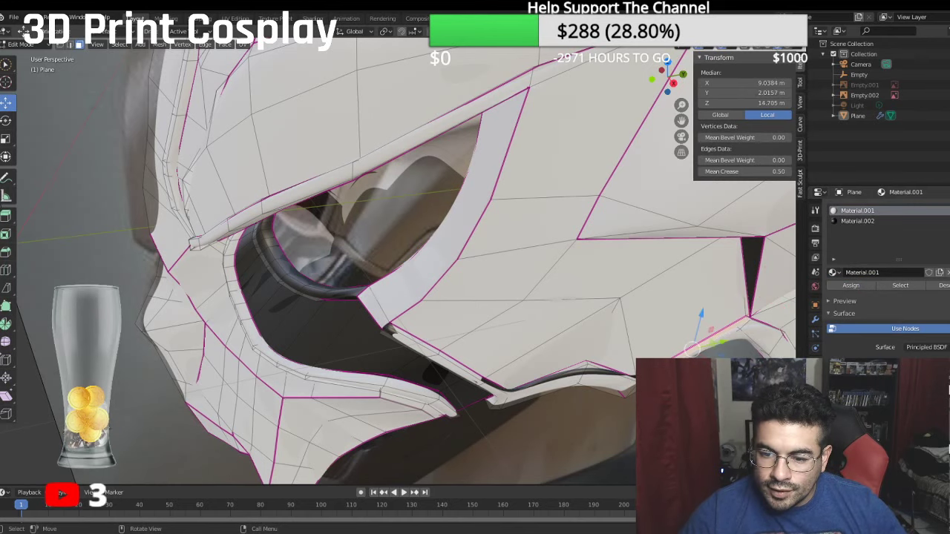
ctrl+click(483, 379)
middle_drag(483, 380, 512, 364)
scroll(456, 314, up, 3)
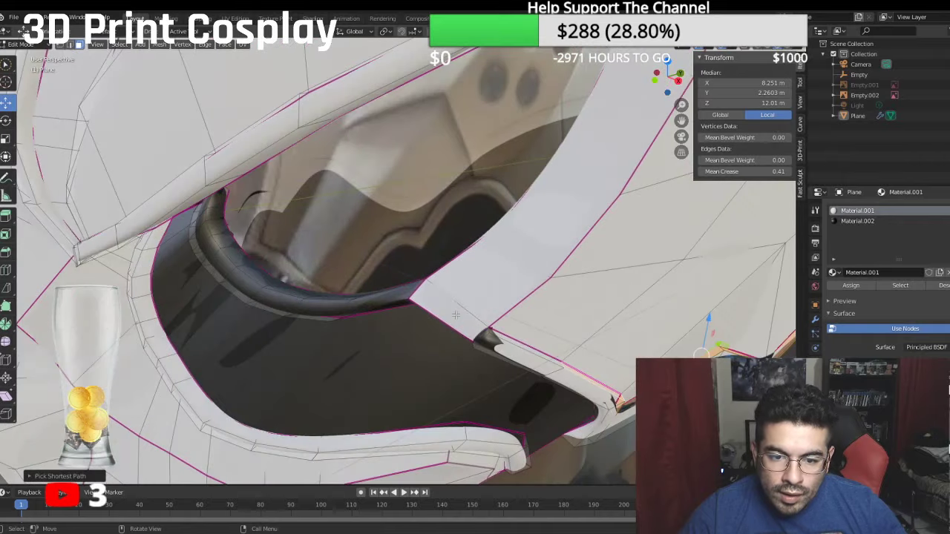
click(483, 339)
shift+click(495, 334)
middle_drag(495, 334, 541, 184)
shift+click(551, 131)
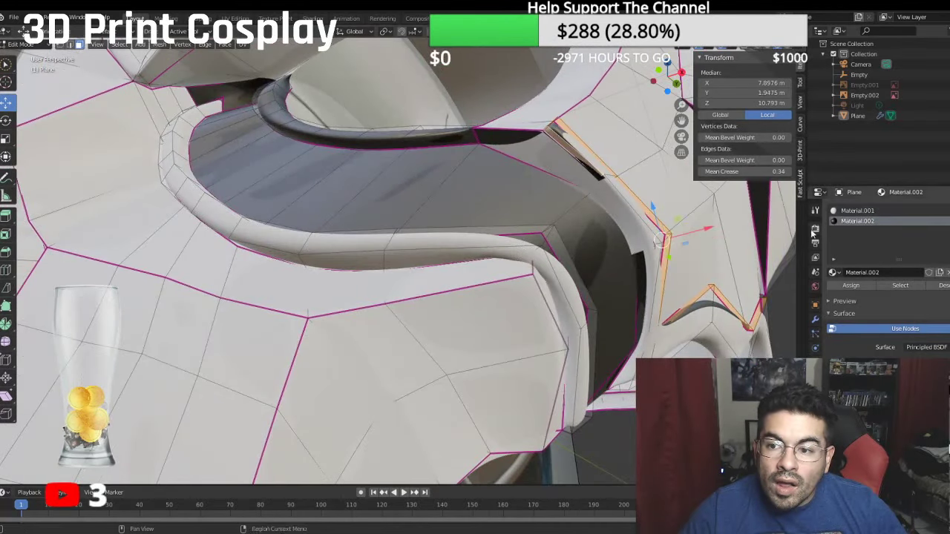
click(852, 286)
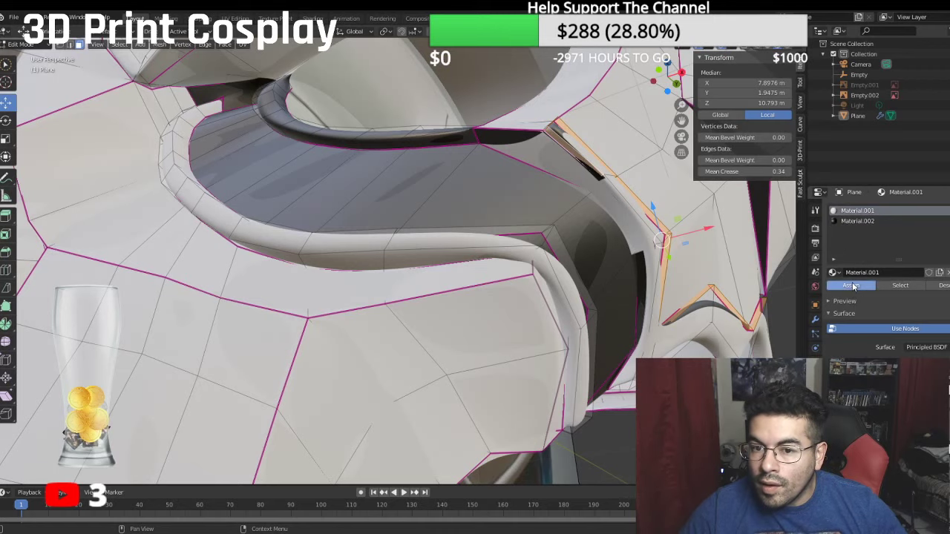
Step: Select the dark faces at the eye's inner corner and the small dark face at the rim's outer corner
click(695, 258)
middle_drag(696, 258, 641, 235)
scroll(427, 296, down, 5)
click(222, 151)
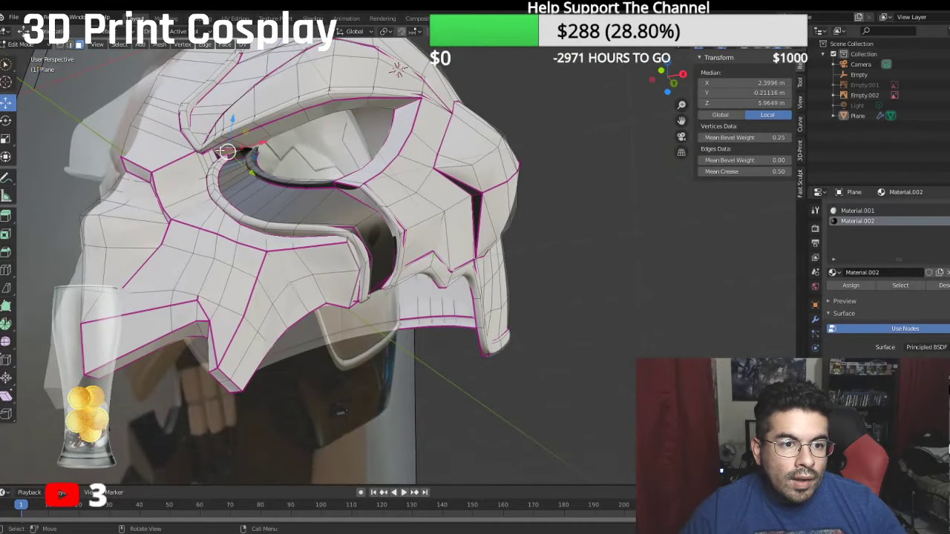
shift+click(220, 152)
scroll(218, 154, up, 4)
shift+middle_drag(215, 154, 612, 352)
scroll(383, 243, up, 2)
scroll(391, 192, up, 2)
shift+click(395, 184)
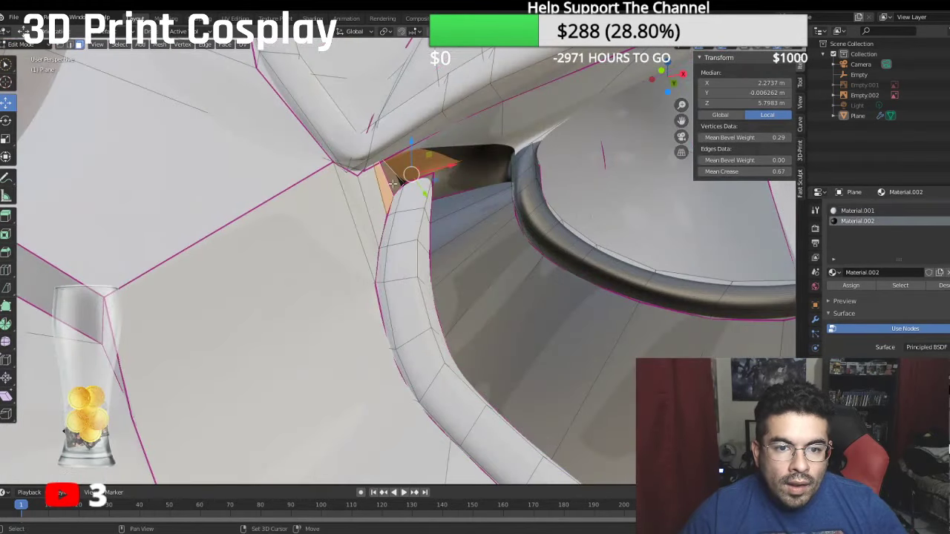
scroll(456, 208, down, 4)
shift+middle_drag(644, 281, 558, 251)
shift+click(588, 254)
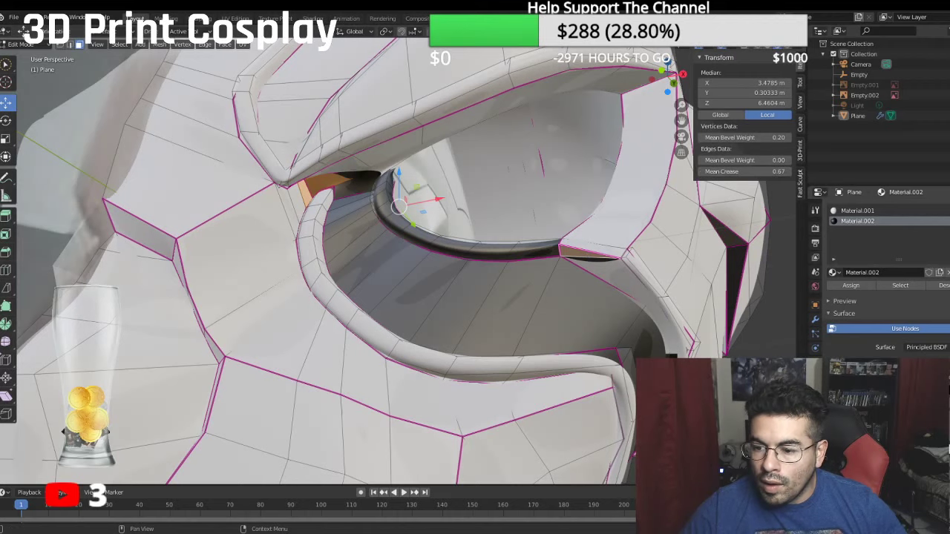
Step: Assign Material.001 to the selected eye-corner faces and check the helmet from the front
click(857, 210)
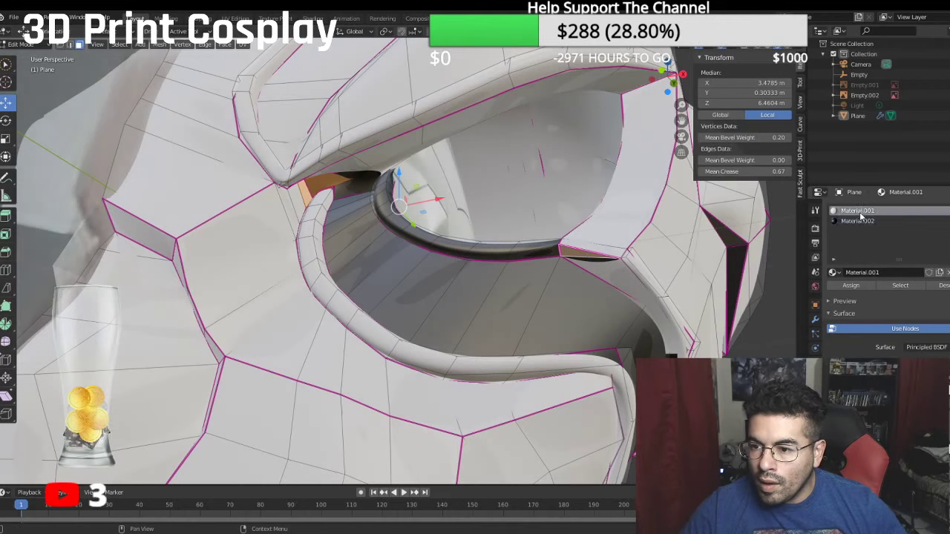
click(850, 285)
key(alt+a)
middle_drag(583, 303, 587, 335)
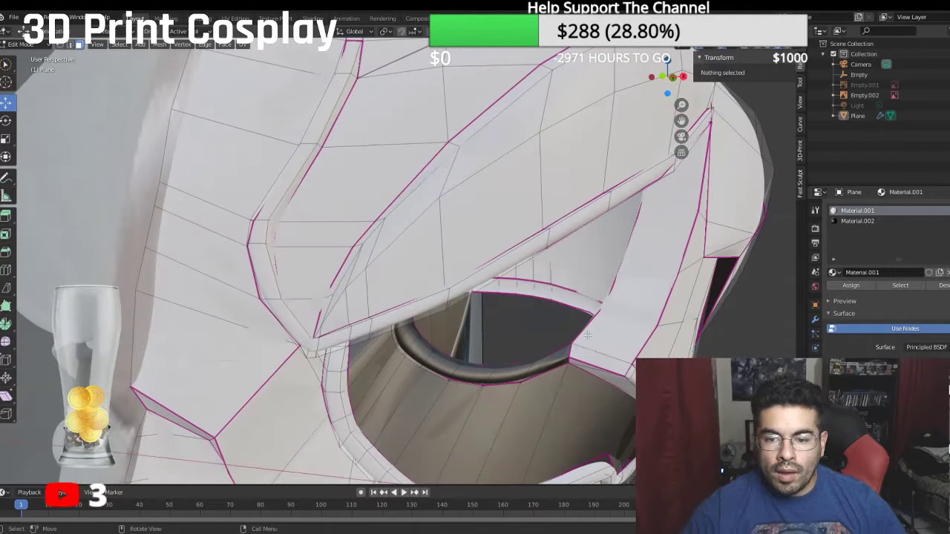
key(KP_1)
scroll(565, 330, down, 4)
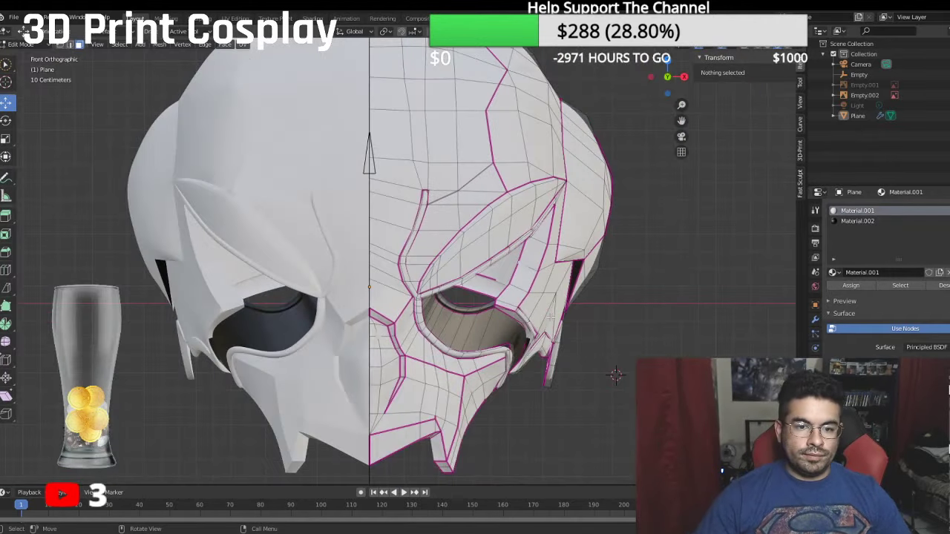
Step: Select the faces of the dark rounded rim along the lower edge of the eye opening
scroll(542, 320, up, 10)
middle_drag(542, 319, 465, 298)
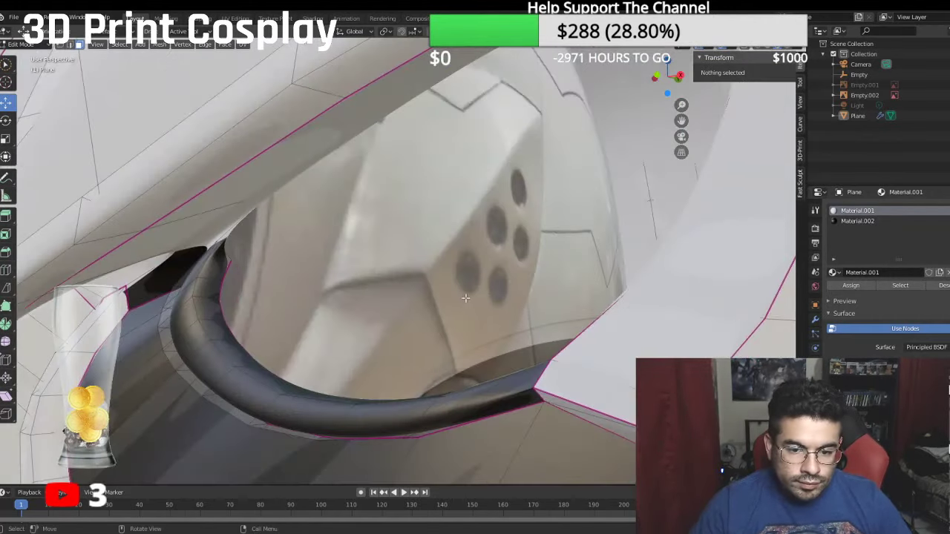
click(523, 387)
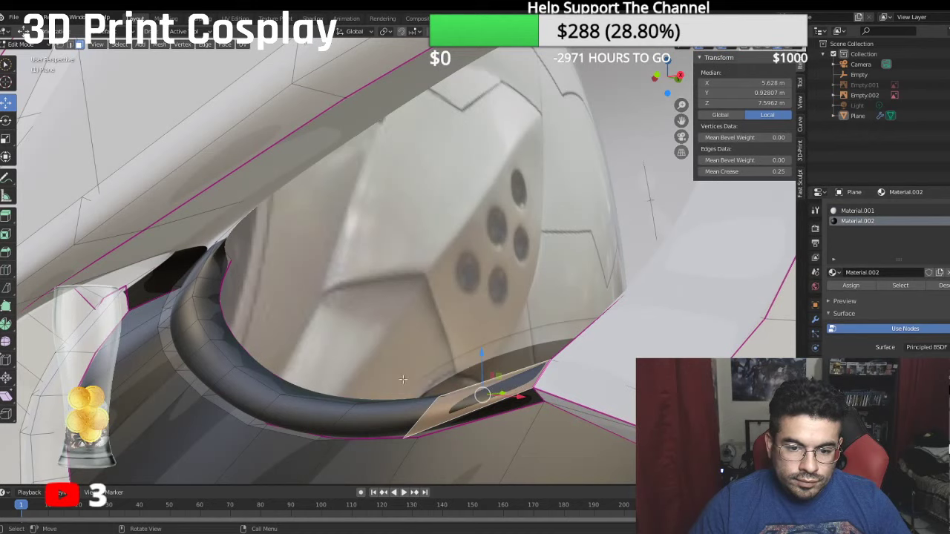
ctrl+click(192, 271)
ctrl+click(205, 271)
middle_drag(481, 397, 481, 253)
shift+middle_drag(489, 324, 477, 265)
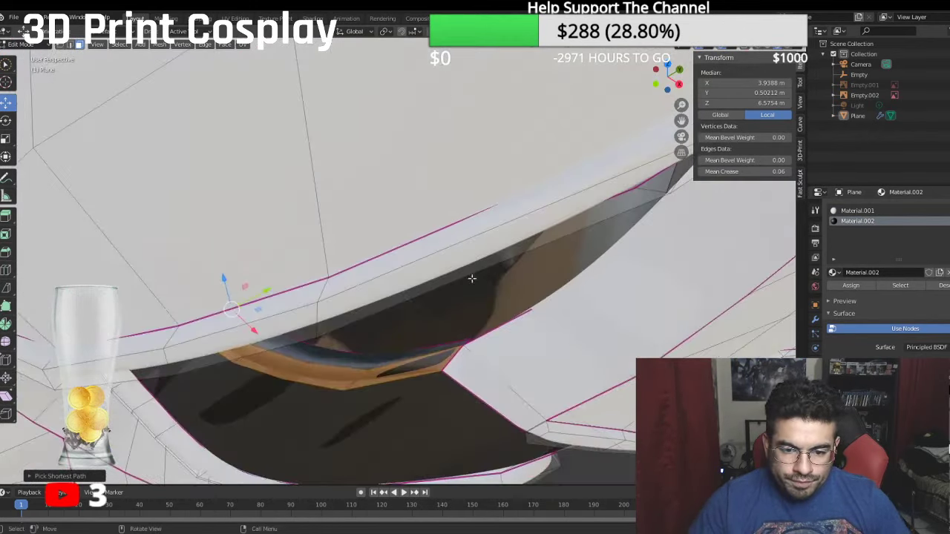
Step: Add the remaining rounded rim faces near the outer corner and at the inner tip to the selection
ctrl+click(452, 346)
middle_drag(431, 348, 435, 297)
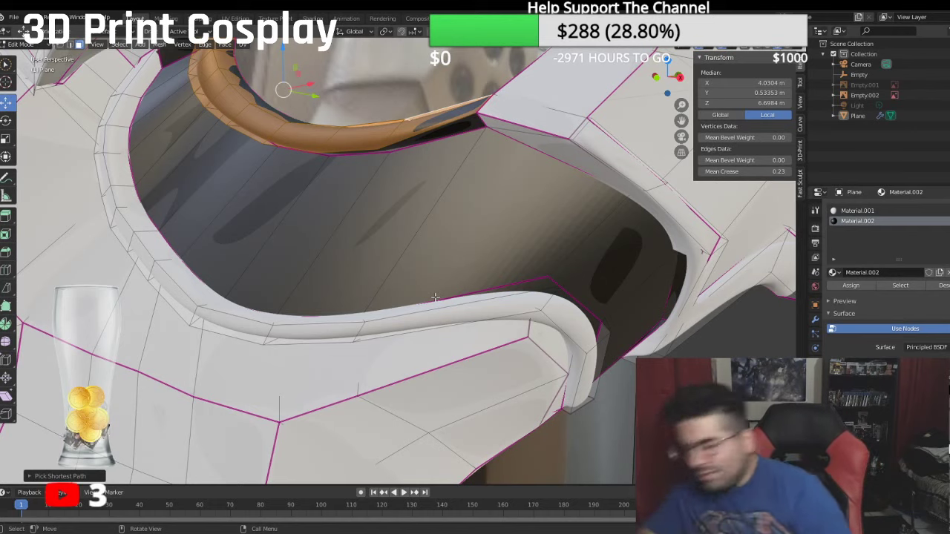
middle_drag(435, 297, 454, 117)
shift+click(518, 160)
ctrl+click(456, 115)
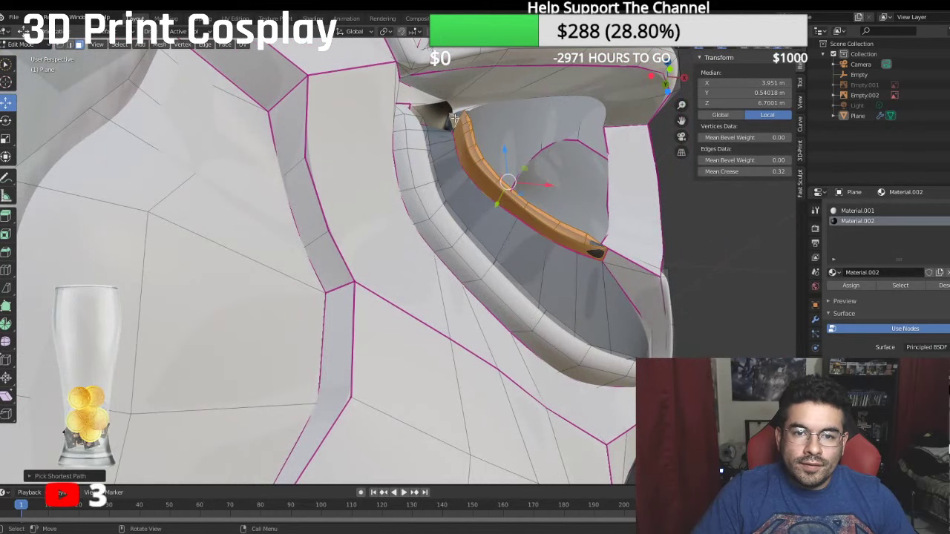
ctrl+click(459, 115)
Step: Assign Material.001 to the selected rounded eye rim, then check the helmet from the front
click(739, 172)
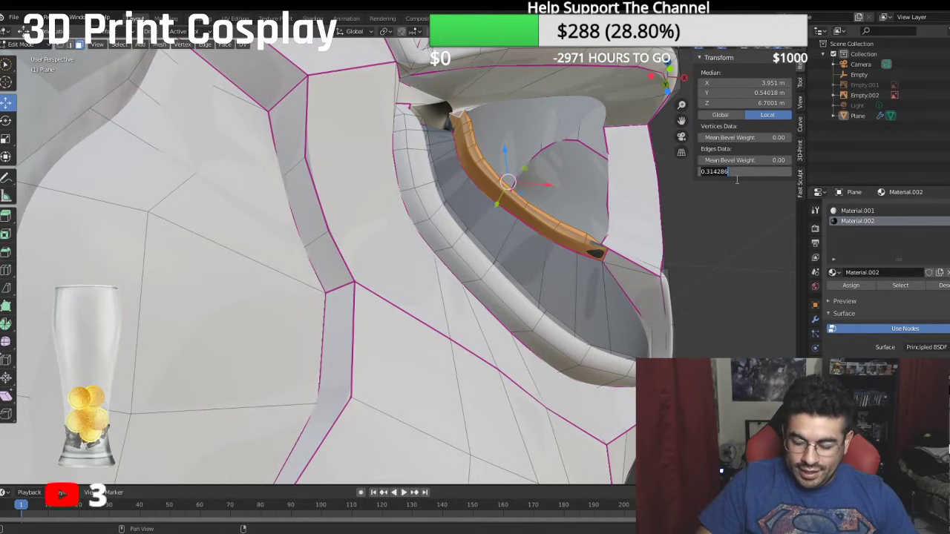
click(856, 210)
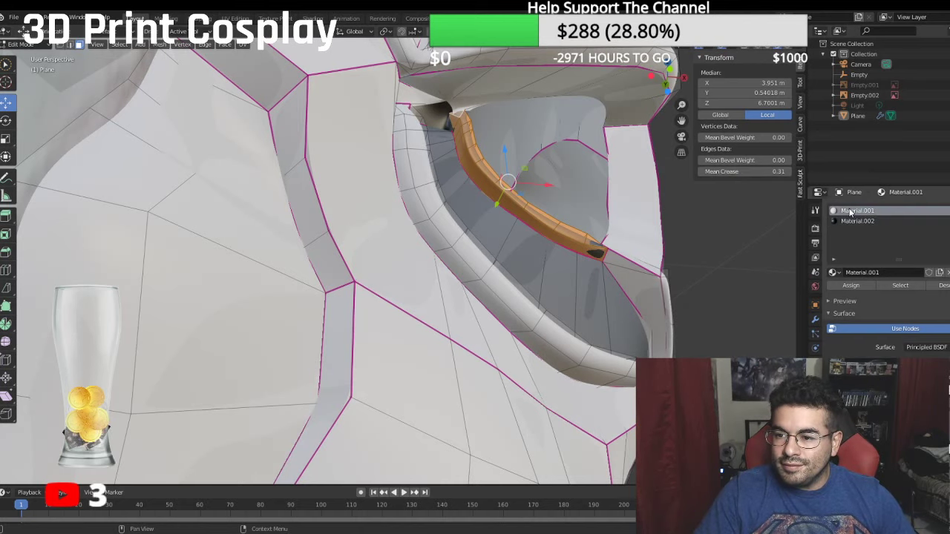
click(847, 285)
key(alt+a)
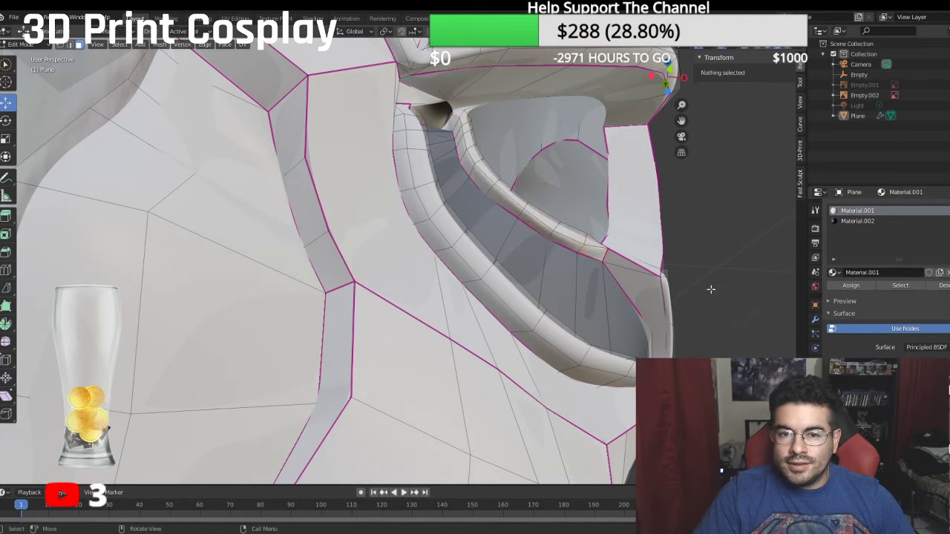
key(KP_1)
scroll(543, 272, down, 3)
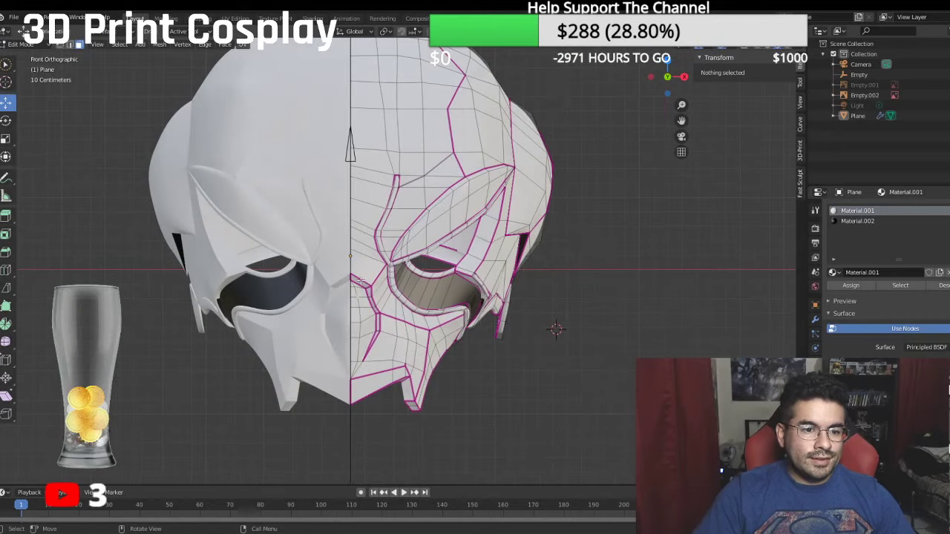
shift+middle_drag(731, 130, 738, 137)
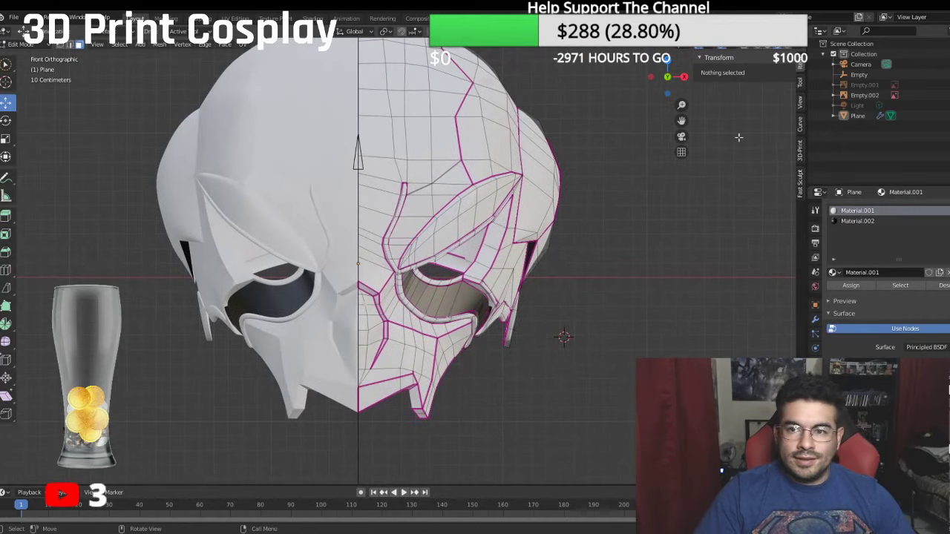
Step: Turn on scene lights in the viewport shading settings, leaving the scene world off
click(796, 46)
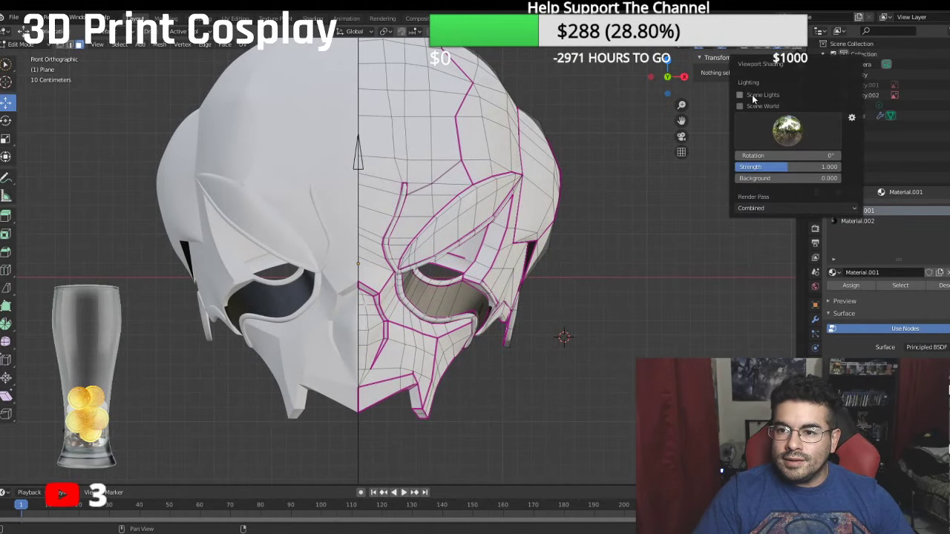
click(745, 106)
click(745, 106)
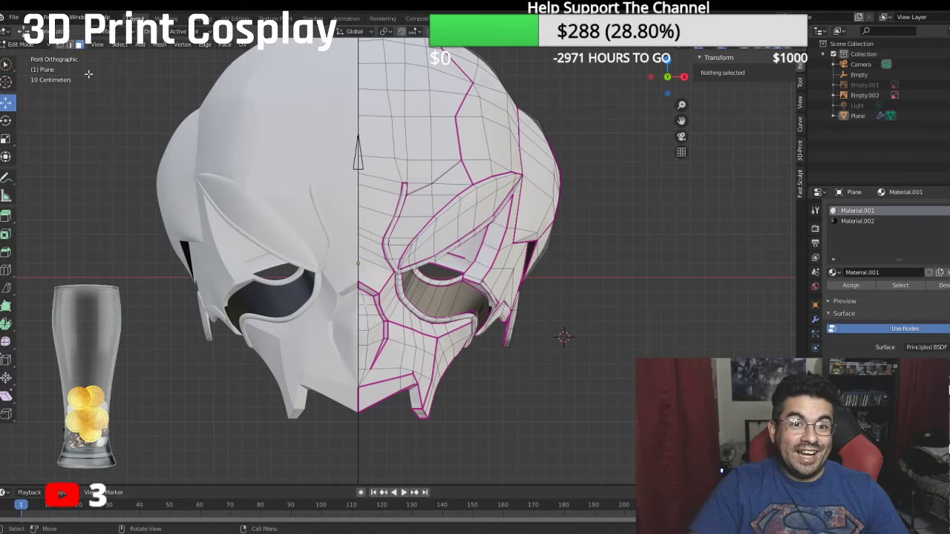
Step: Switch the helmet from Edit Mode to Object Mode and bring the whole front into view
click(35, 46)
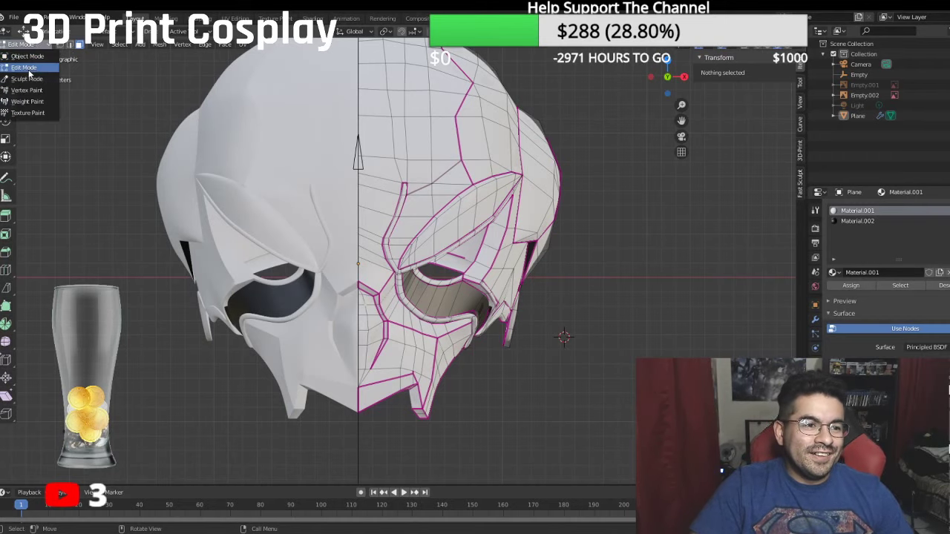
click(28, 69)
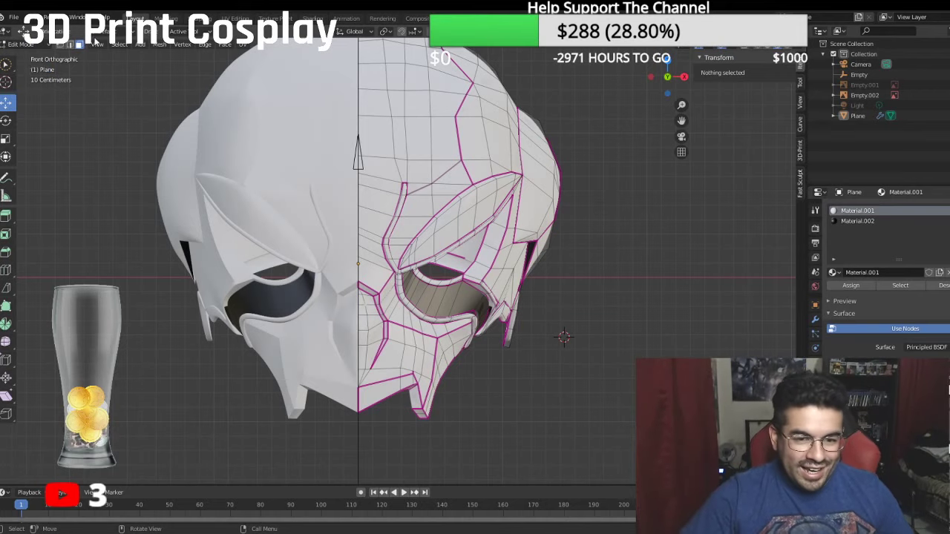
click(22, 44)
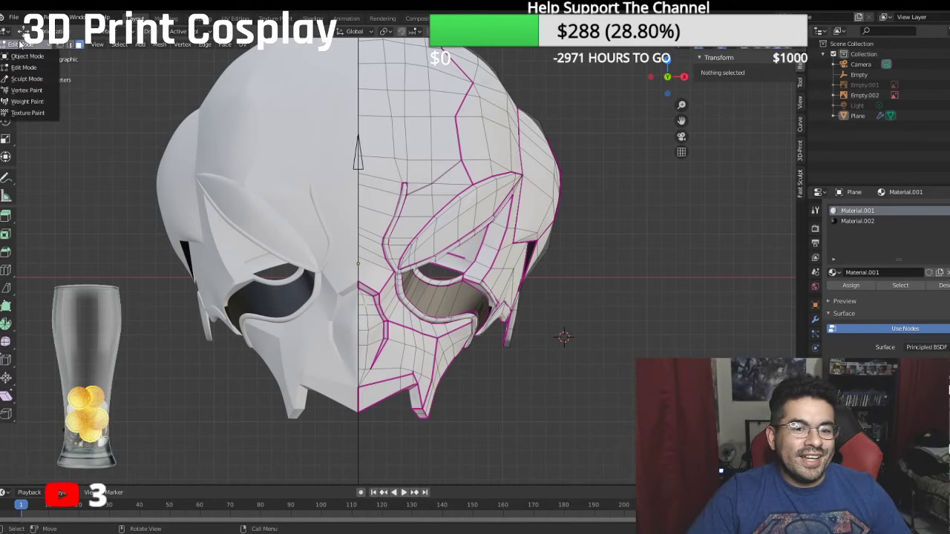
click(27, 46)
click(26, 55)
scroll(529, 251, down, 2)
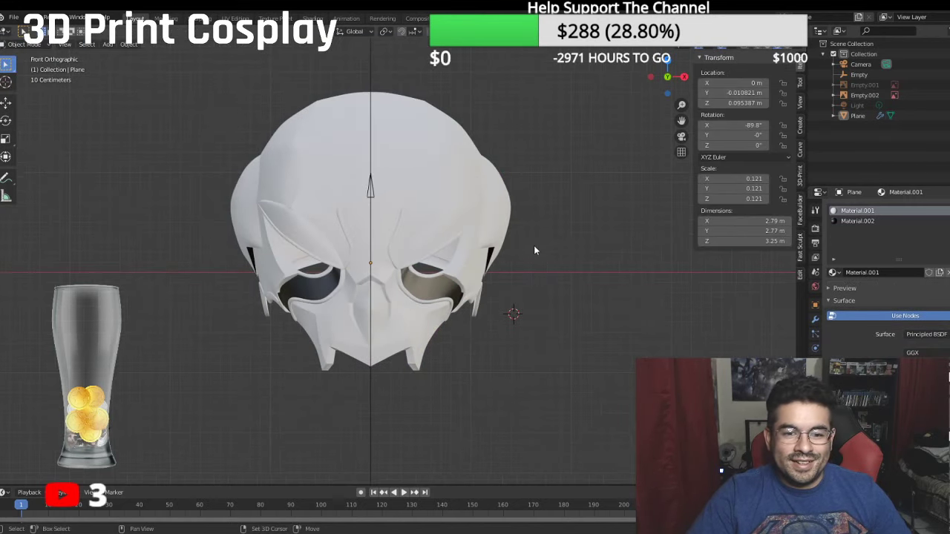
shift+middle_drag(529, 254, 532, 279)
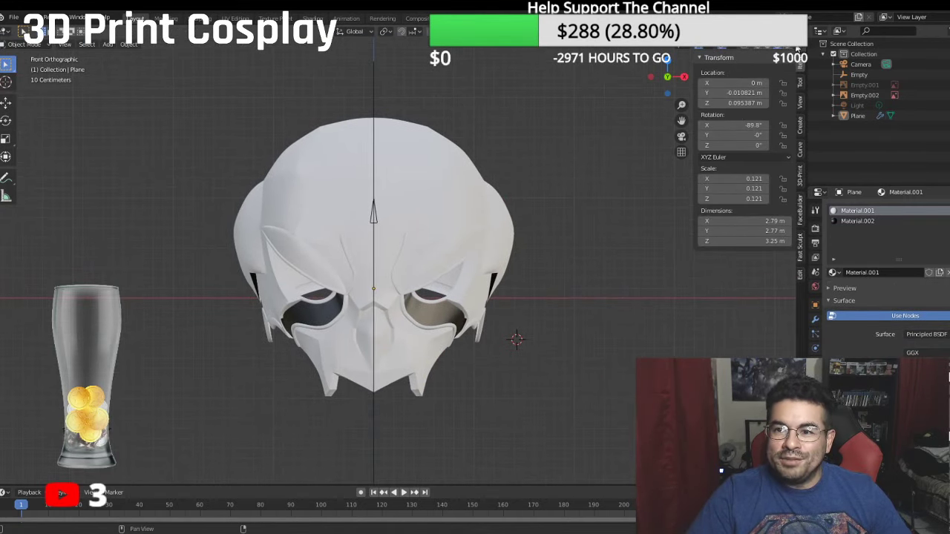
Step: Set the viewport's environment lighting rotation to 130° and its strength to about 0.673
click(795, 47)
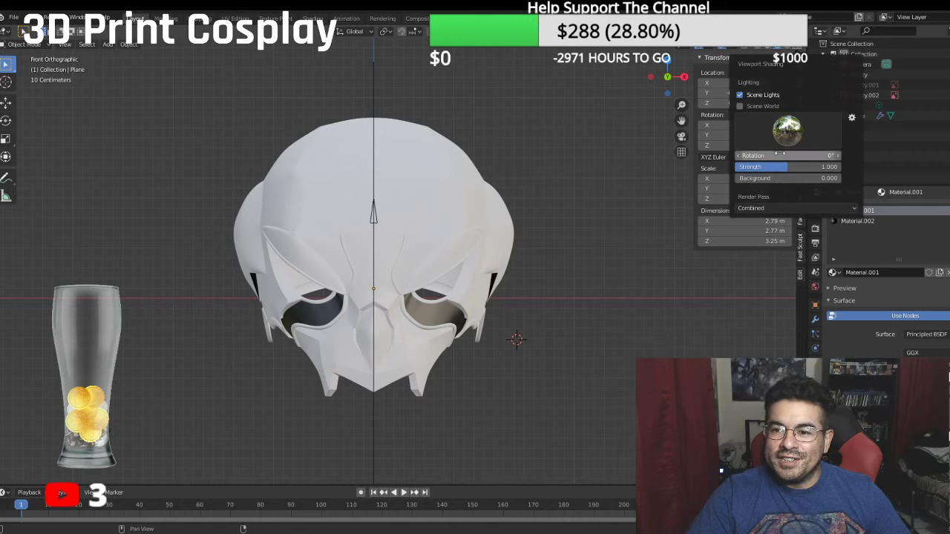
drag(785, 155, 837, 155)
mouse_move(788, 155)
mouse_down()
mouse_move(558, 156)
mouse_move(779, 156)
mouse_up()
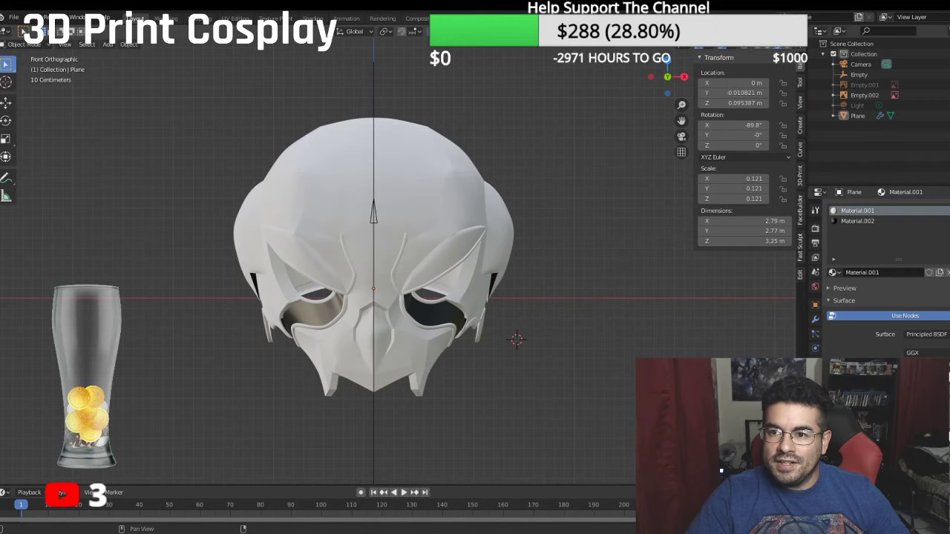
click(799, 47)
mouse_move(767, 179)
mouse_down()
mouse_move(828, 179)
mouse_move(766, 179)
mouse_up()
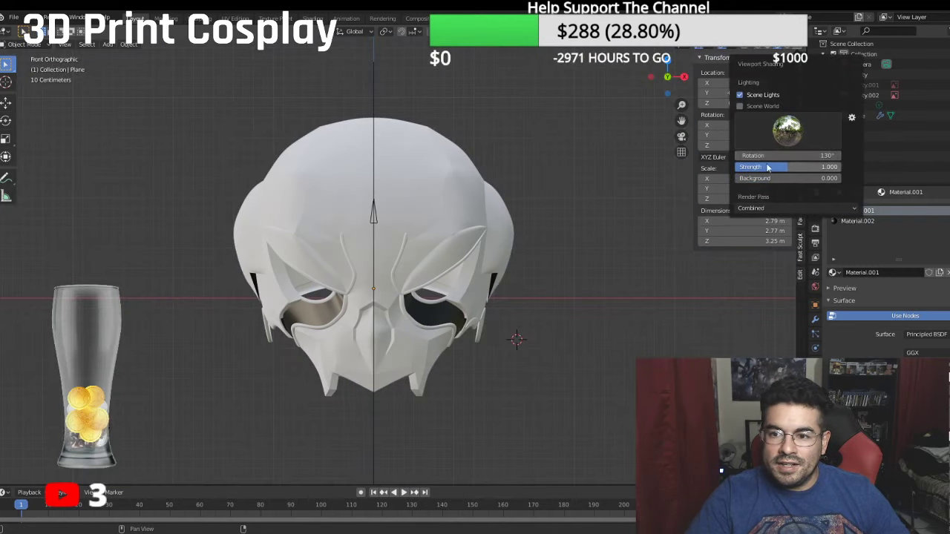
mouse_move(772, 167)
mouse_down()
mouse_move(840, 167)
mouse_move(736, 167)
mouse_move(769, 167)
mouse_up()
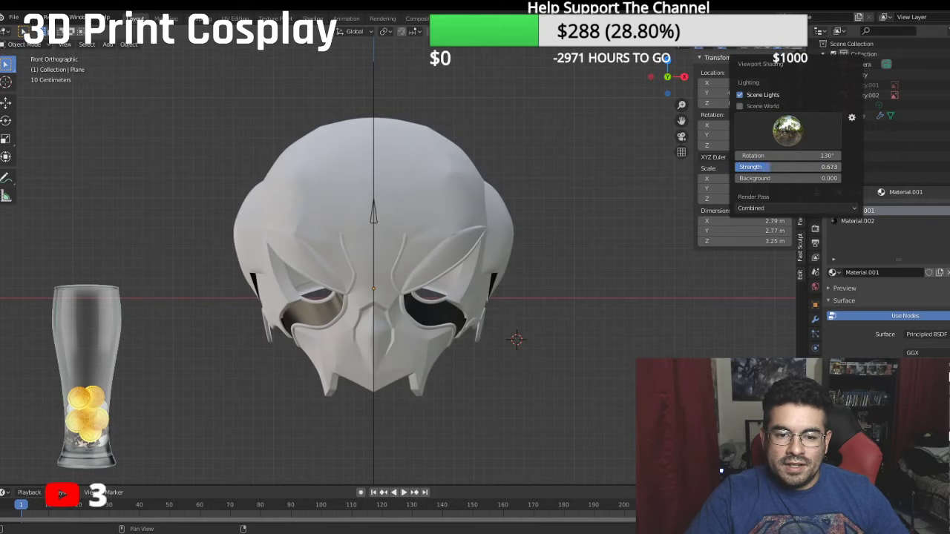
Step: Examine the helmet's brow, eye openings and nose from the front, the right side and at an angle
scroll(447, 228, up, 4)
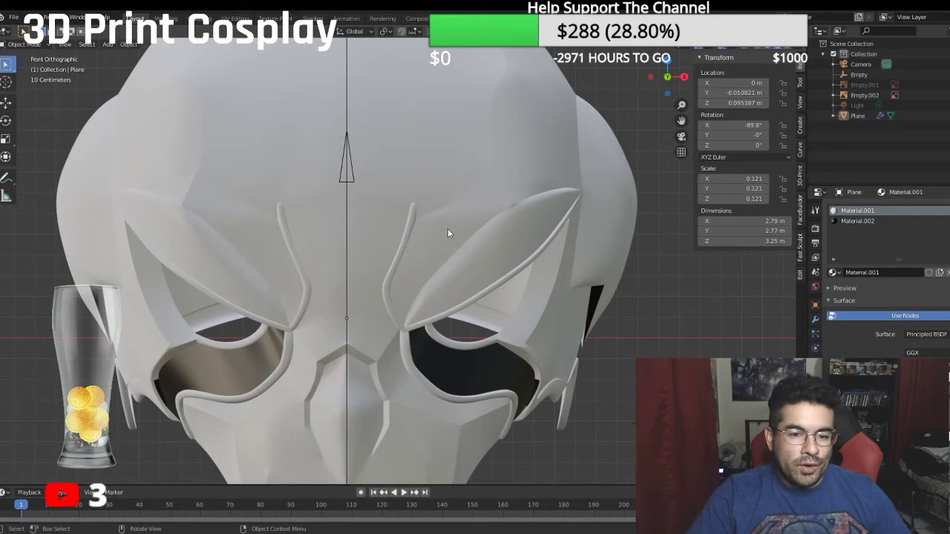
scroll(448, 233, down, 1)
shift+middle_drag(446, 225, 472, 183)
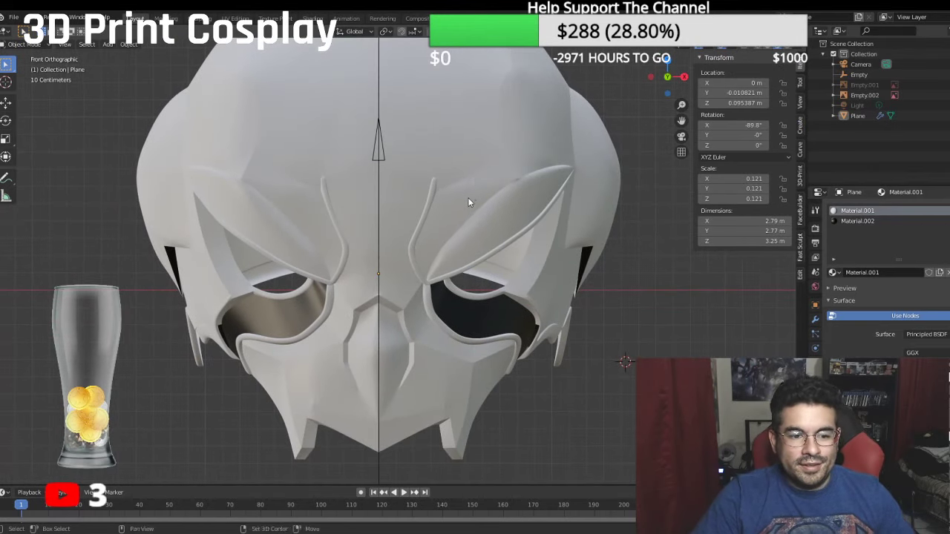
scroll(464, 200, down, 2)
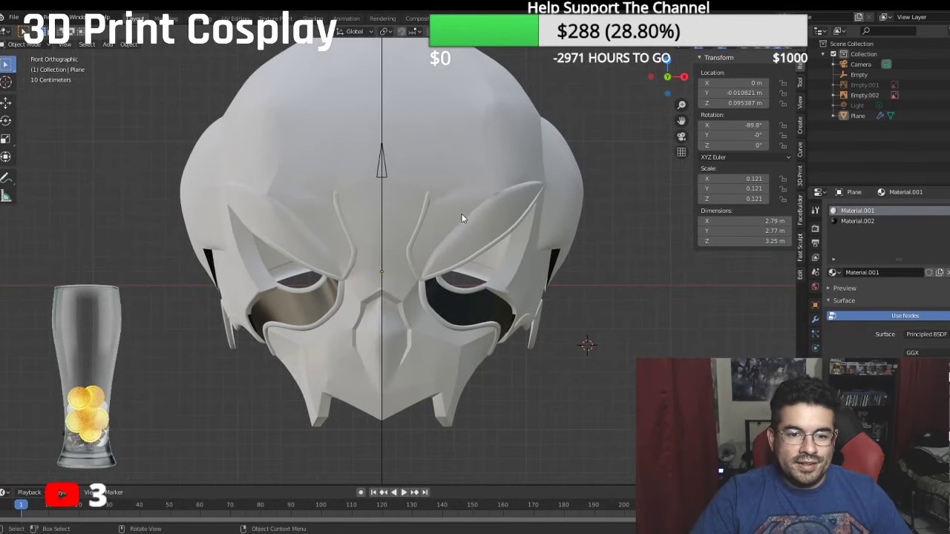
scroll(462, 217, down, 2)
key(KP_3)
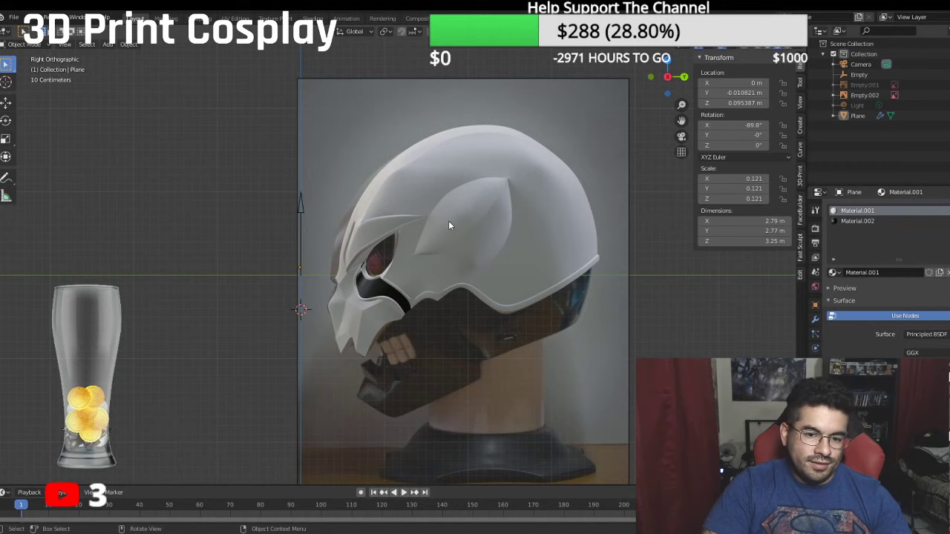
middle_drag(448, 220, 404, 238)
scroll(447, 267, up, 5)
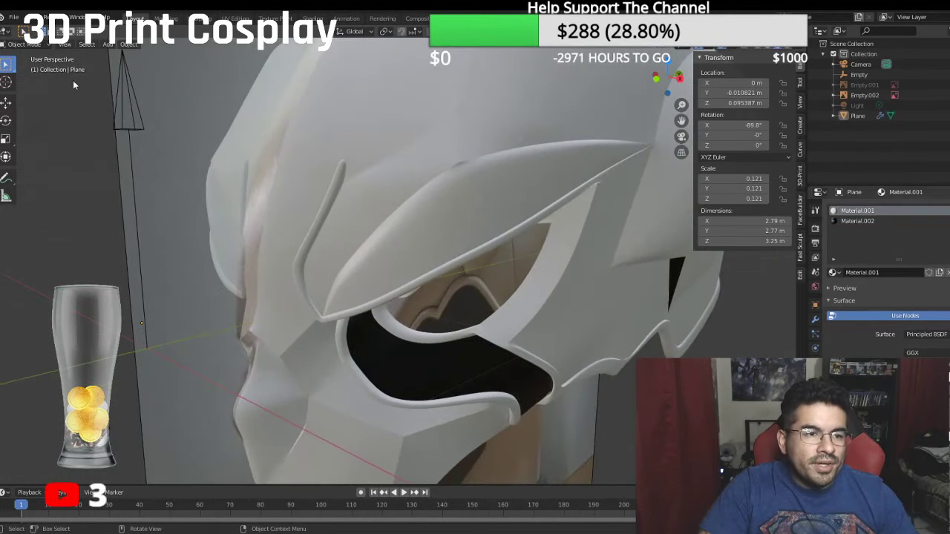
Step: In Edit Mode, move the forehead's centreline edges forward to follow the helmet profile in the side reference image
click(28, 44)
click(24, 67)
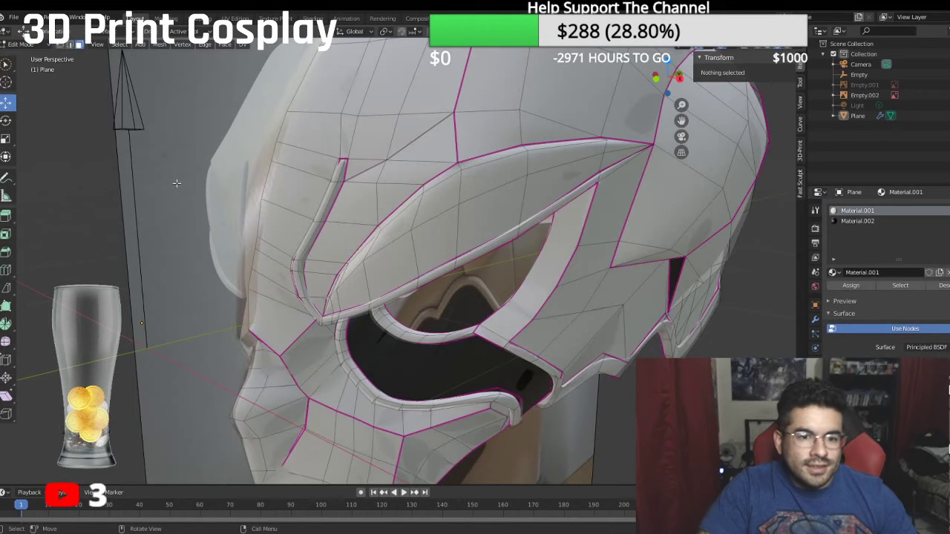
middle_drag(269, 273, 241, 261)
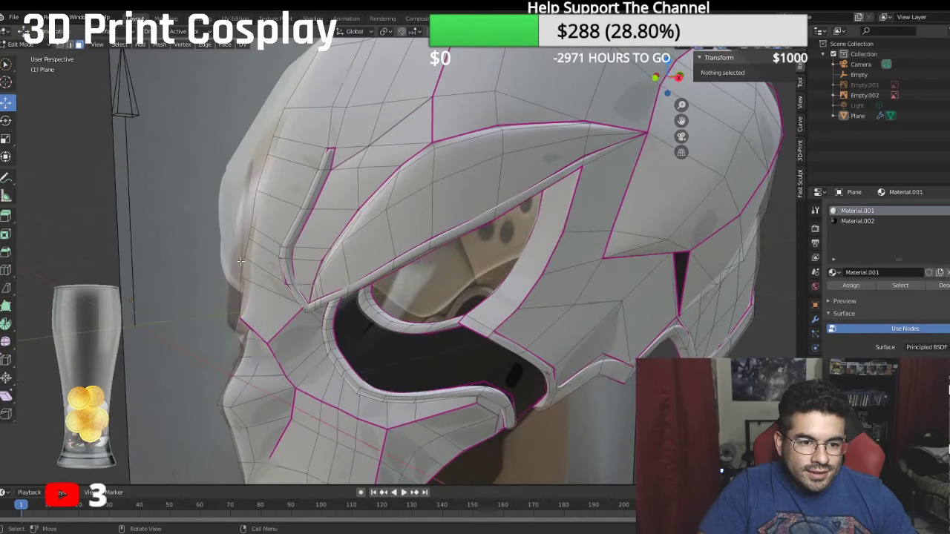
click(70, 45)
click(241, 265)
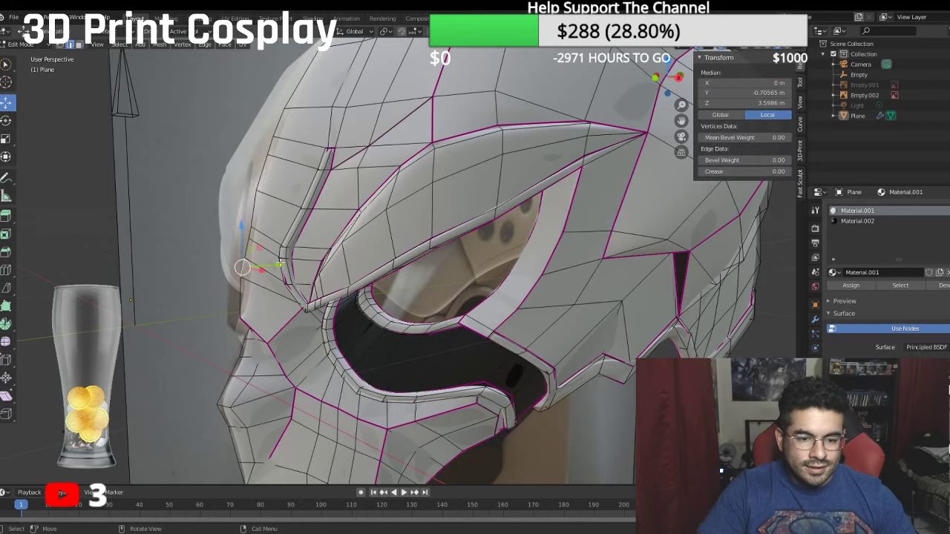
key(KP_3)
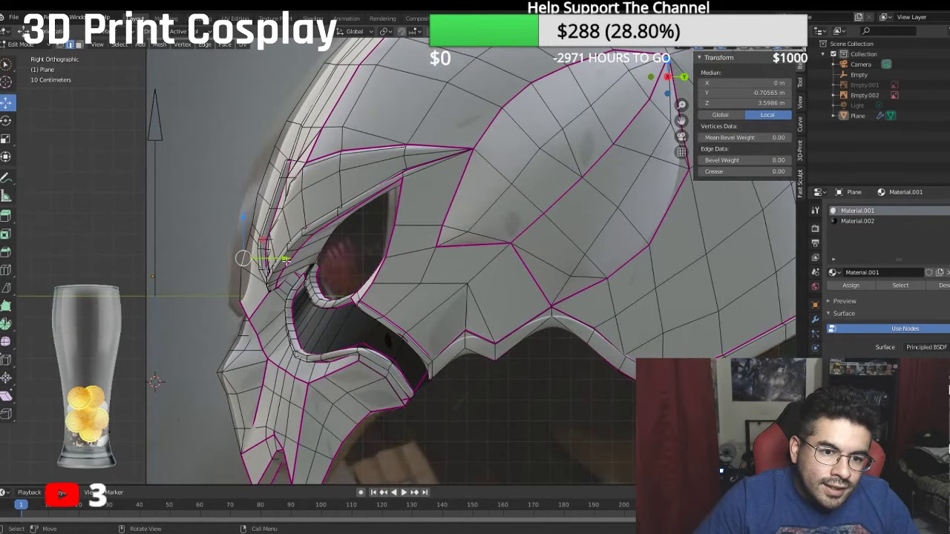
drag(242, 258, 267, 212)
click(262, 186)
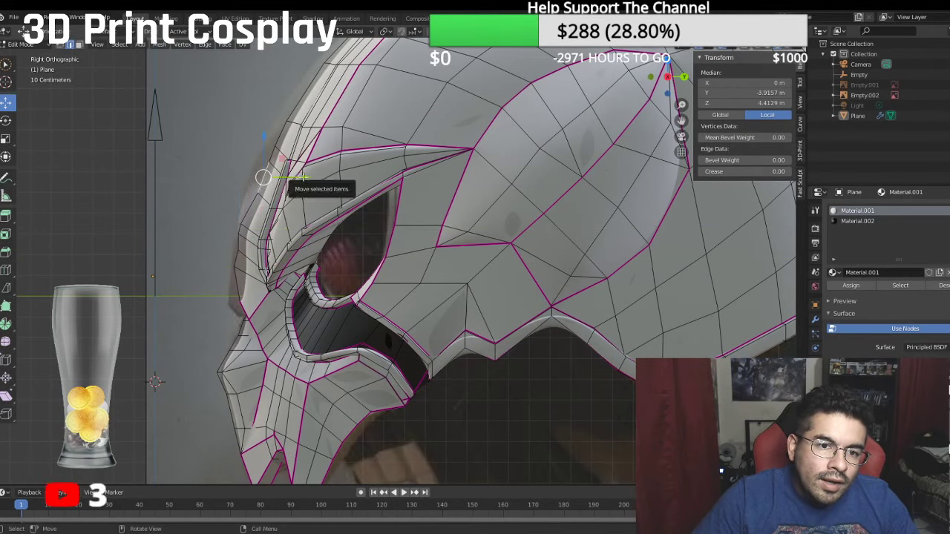
drag(294, 178, 290, 170)
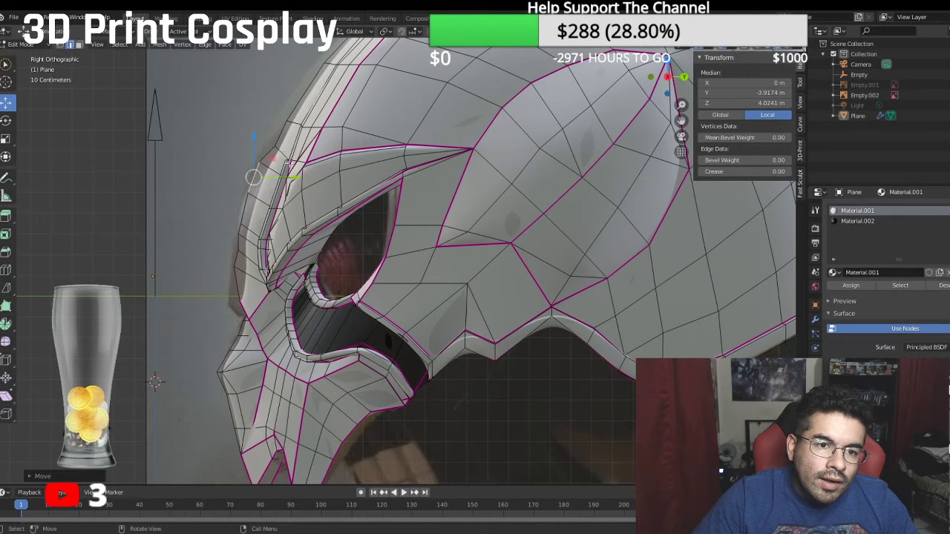
click(281, 137)
drag(307, 134, 300, 129)
Step: Move the centreline vertices of the lower forehead and the nose bridge tip forward to match the side reference
key(1)
click(239, 250)
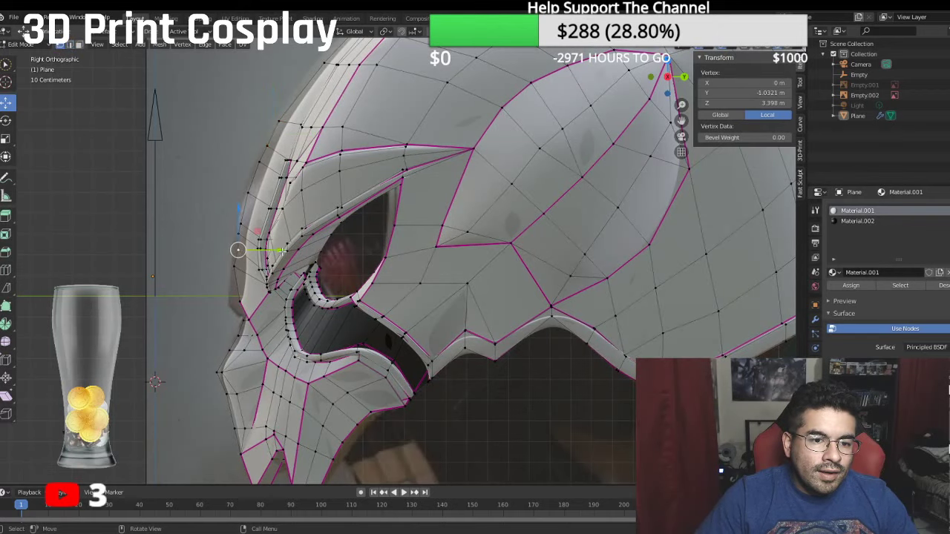
drag(282, 250, 273, 250)
click(240, 298)
drag(271, 301, 259, 300)
click(233, 266)
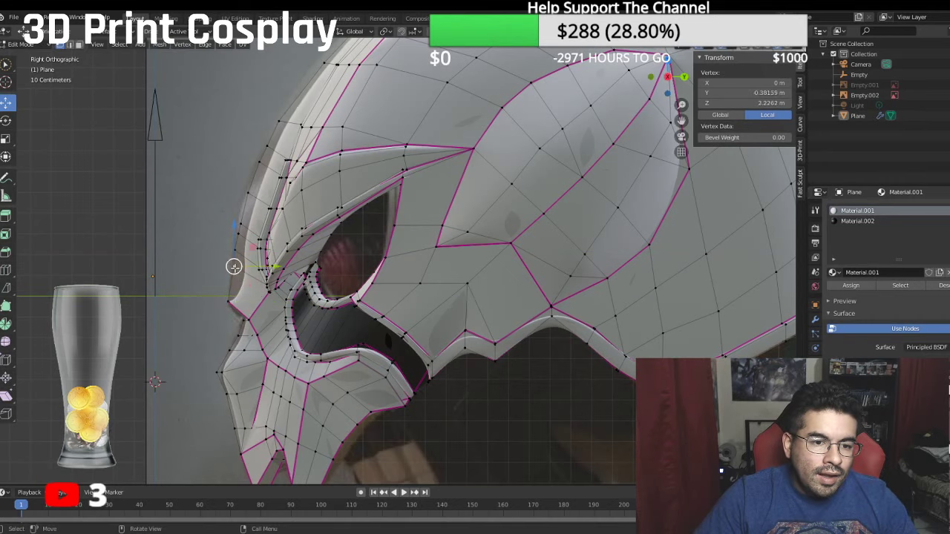
drag(271, 267, 268, 267)
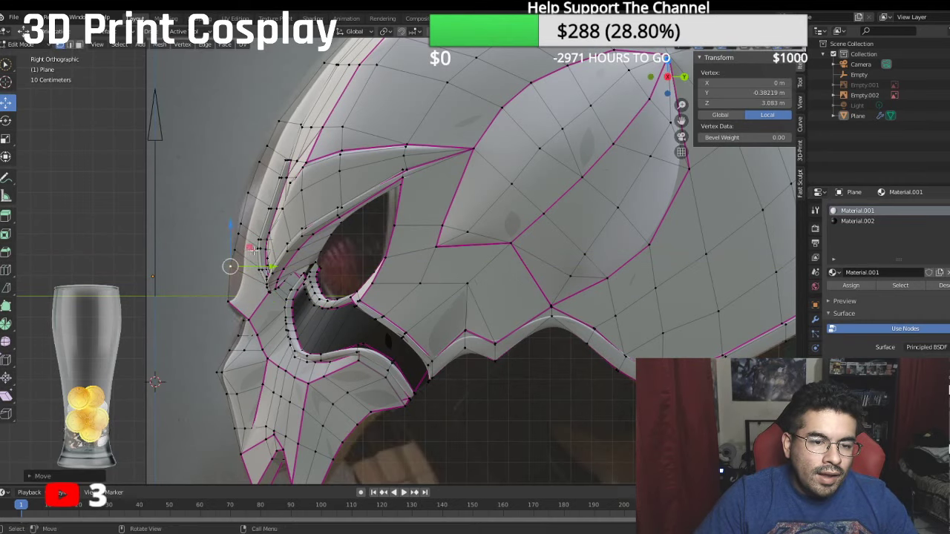
Step: Set the crease of the lowest two forehead centreline edges, just above the nose bridge tip, to 0.50
middle_drag(266, 268, 342, 240)
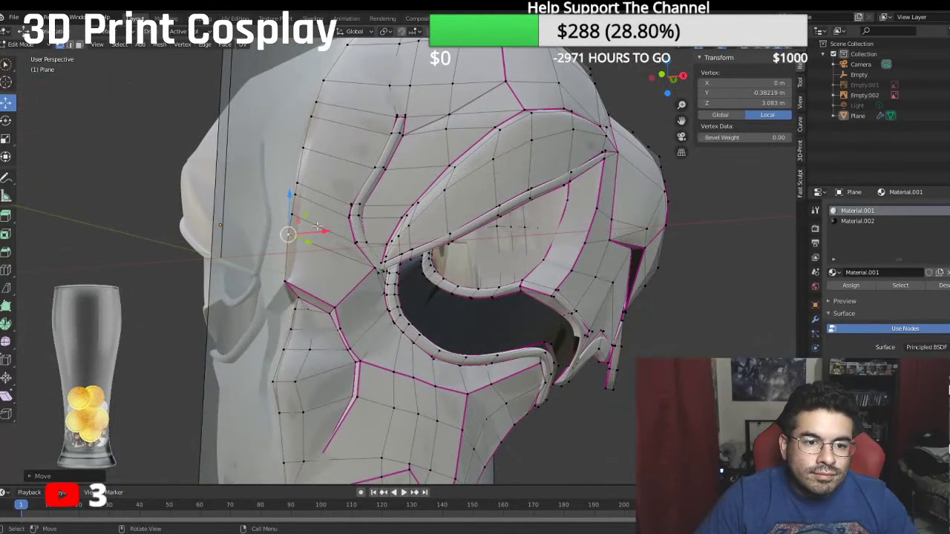
ctrl+click(292, 209)
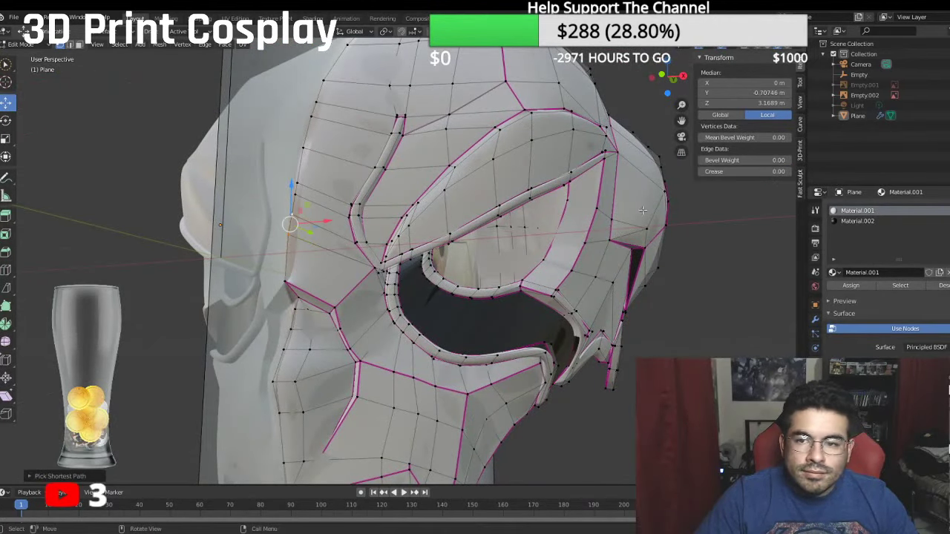
click(777, 172)
text(.5)
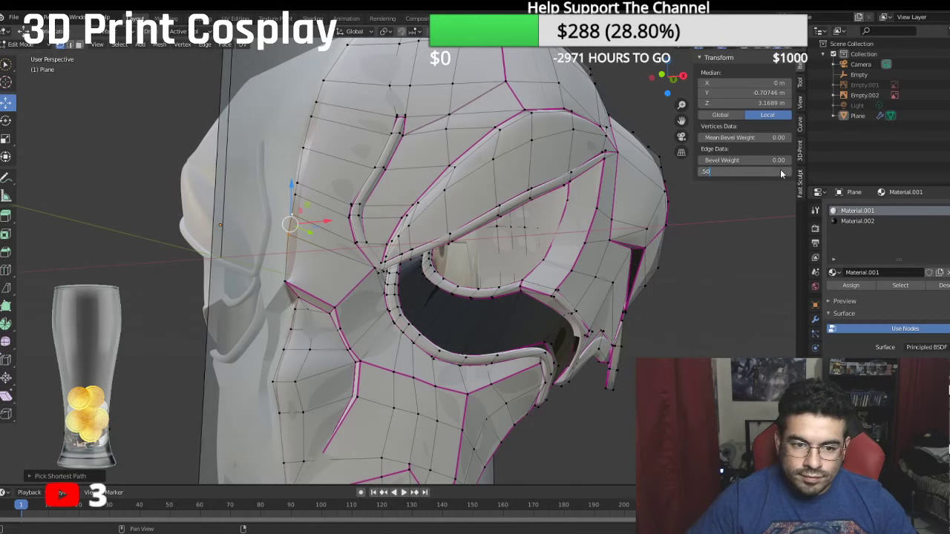
key(Return)
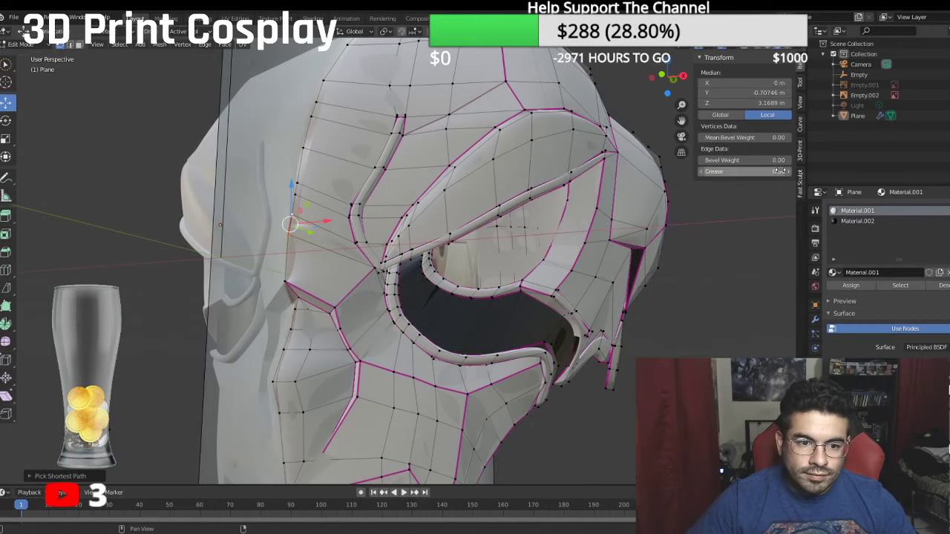
ctrl+click(284, 280)
click(762, 172)
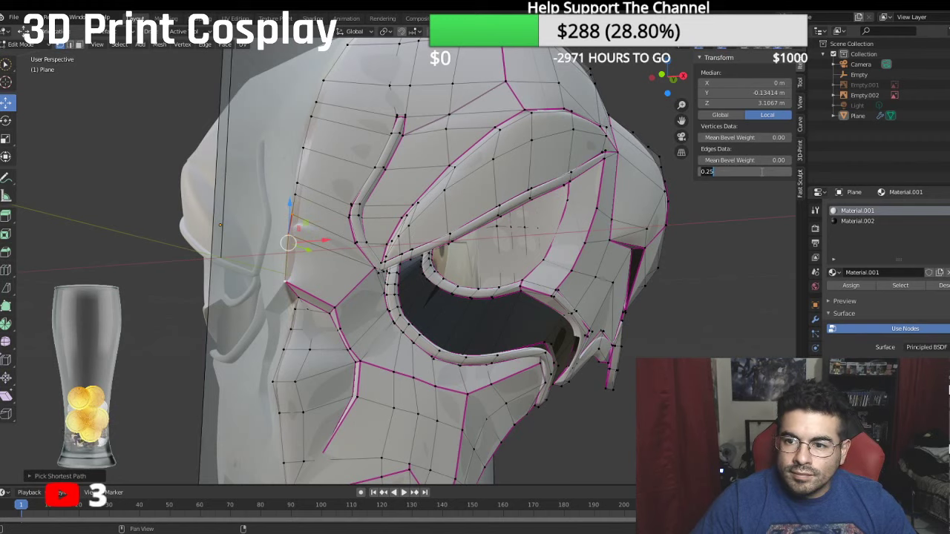
text(.50)
key(Return)
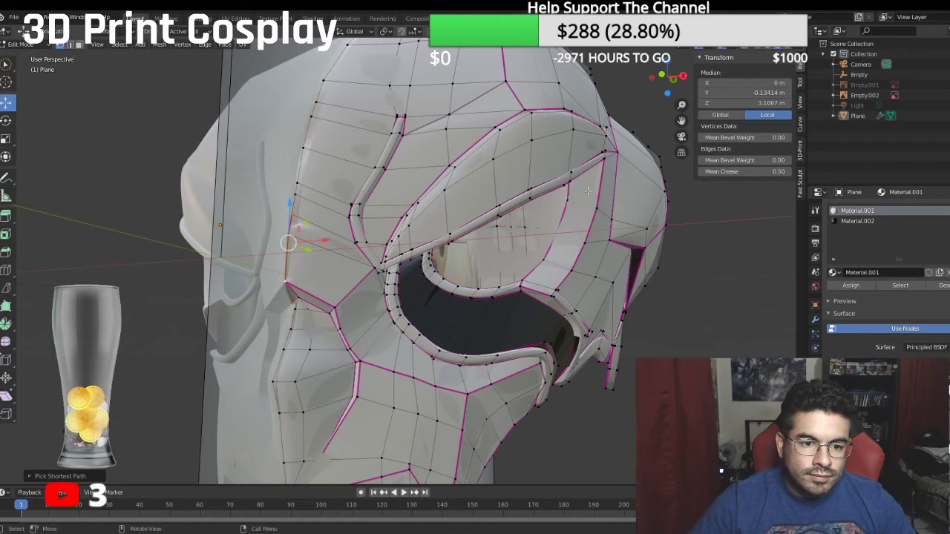
Step: Select the centreline edge path from the nose bridge tip up the lower forehead and set its mean crease to 1.00
middle_drag(271, 246, 221, 247)
click(230, 279)
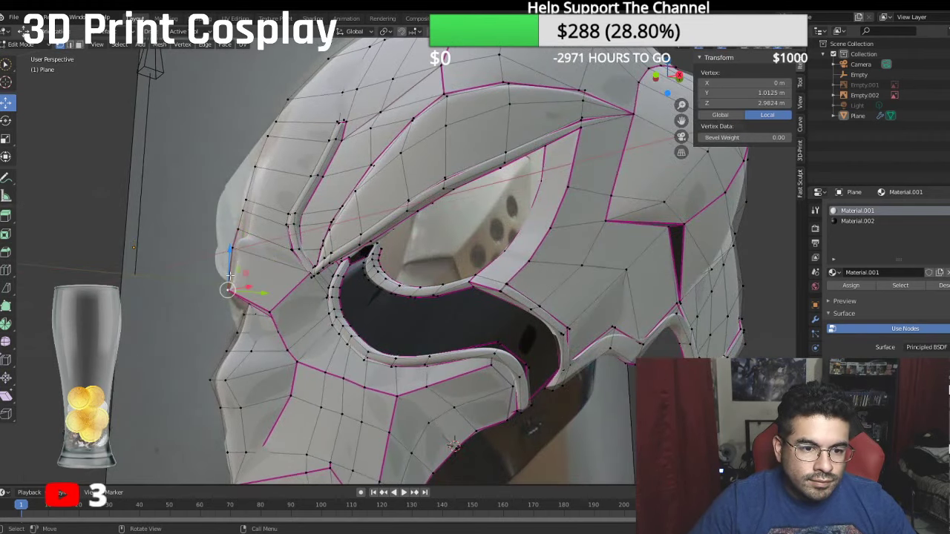
scroll(230, 279, up, 4)
shift+middle_drag(175, 274, 310, 265)
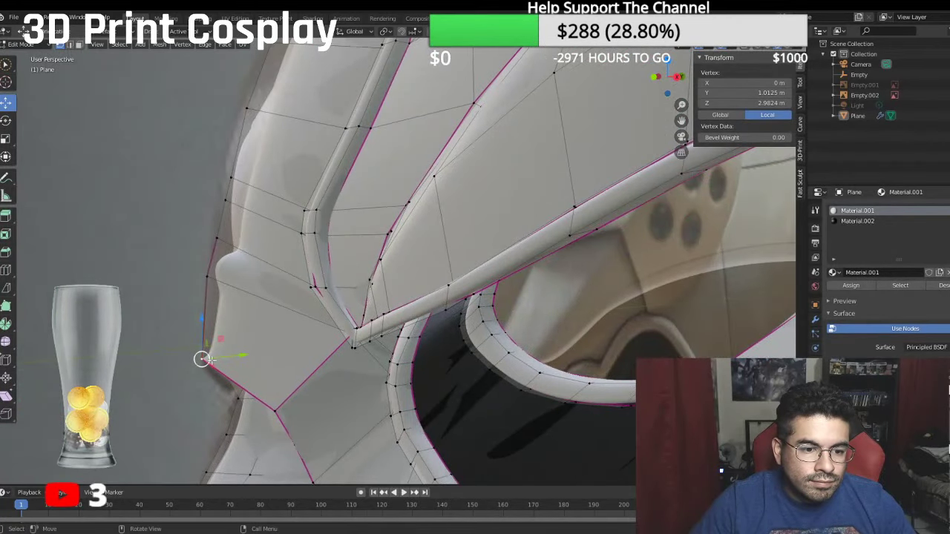
ctrl+click(246, 109)
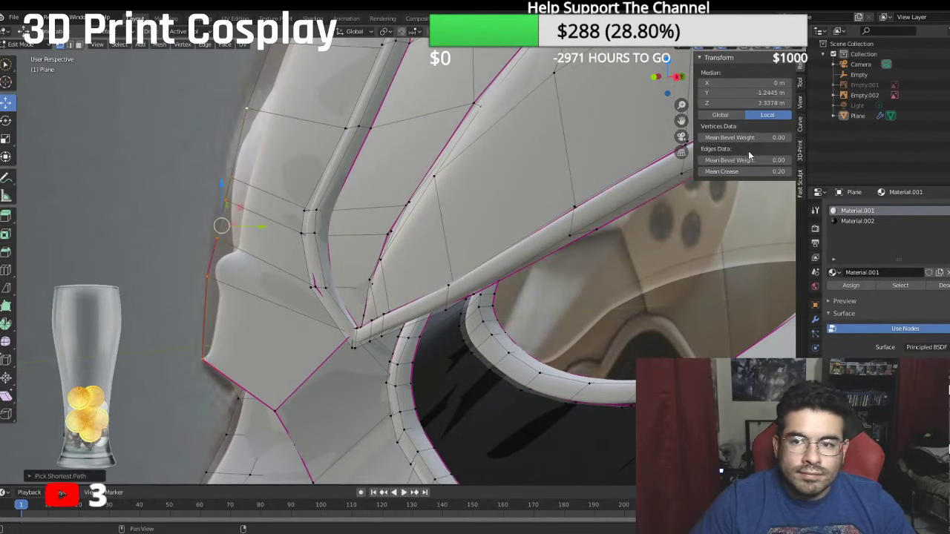
click(752, 174)
text(1)
key(Return)
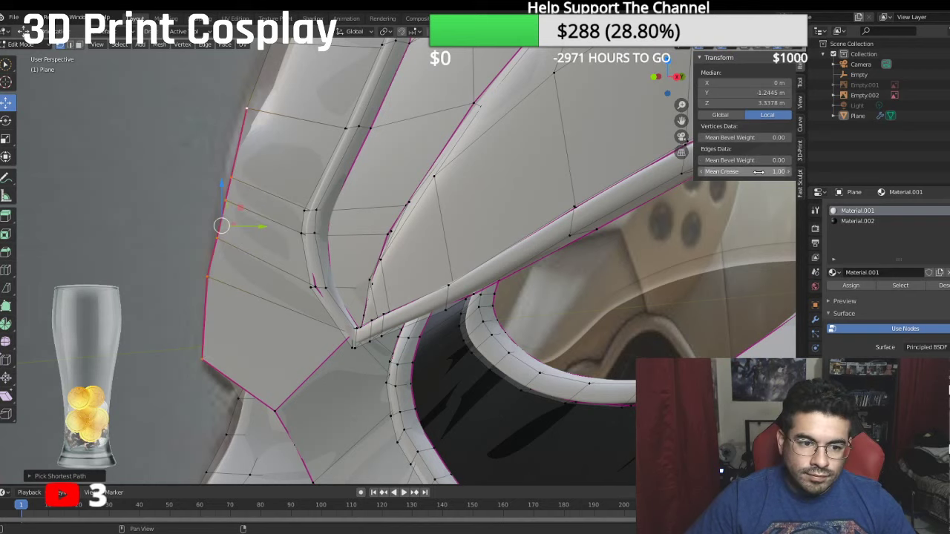
Step: Select the centreline edge path from the lower forehead over the crown to the helmet's back rim and set its mean crease to 0.50
middle_drag(308, 215, 273, 217)
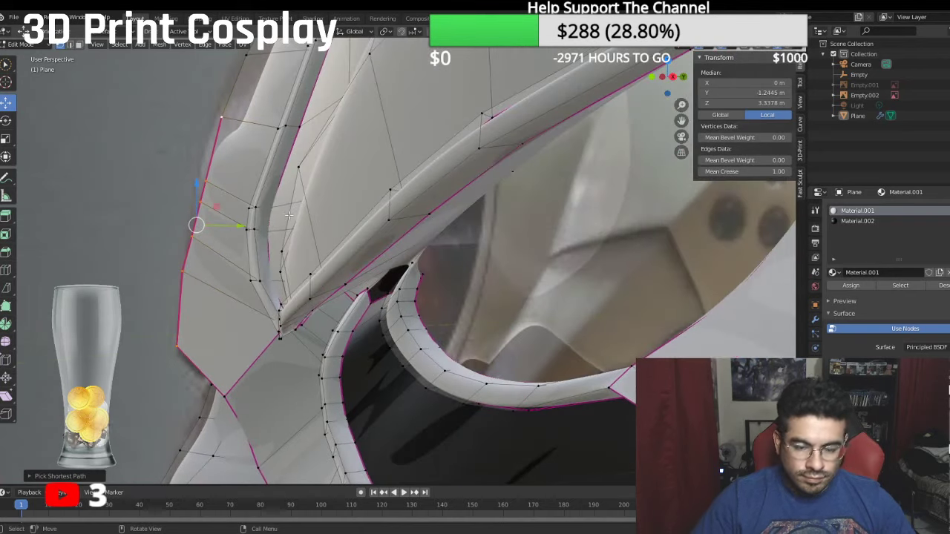
key(KP_3)
scroll(180, 153, up, 2)
scroll(180, 153, down, 2)
middle_drag(180, 154, 423, 146)
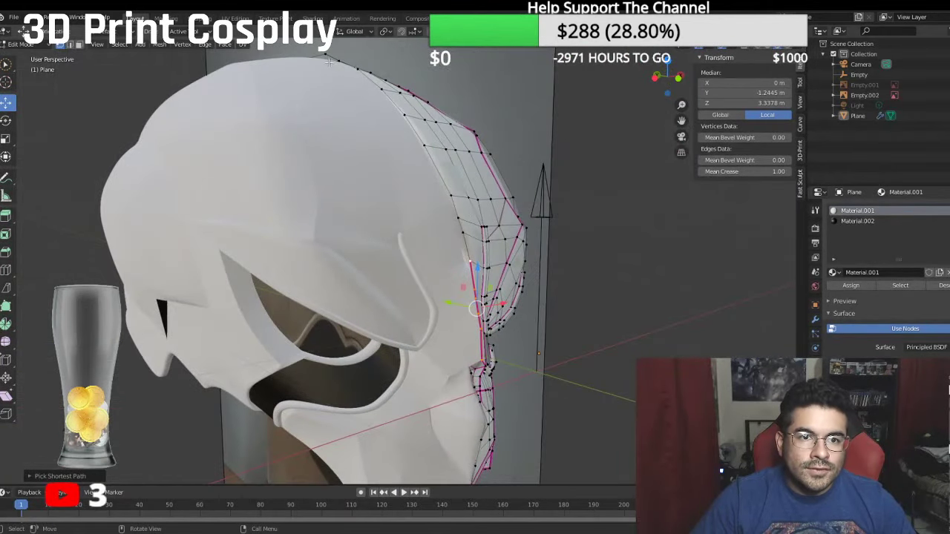
middle_drag(329, 62, 513, 297)
middle_drag(427, 176, 197, 265)
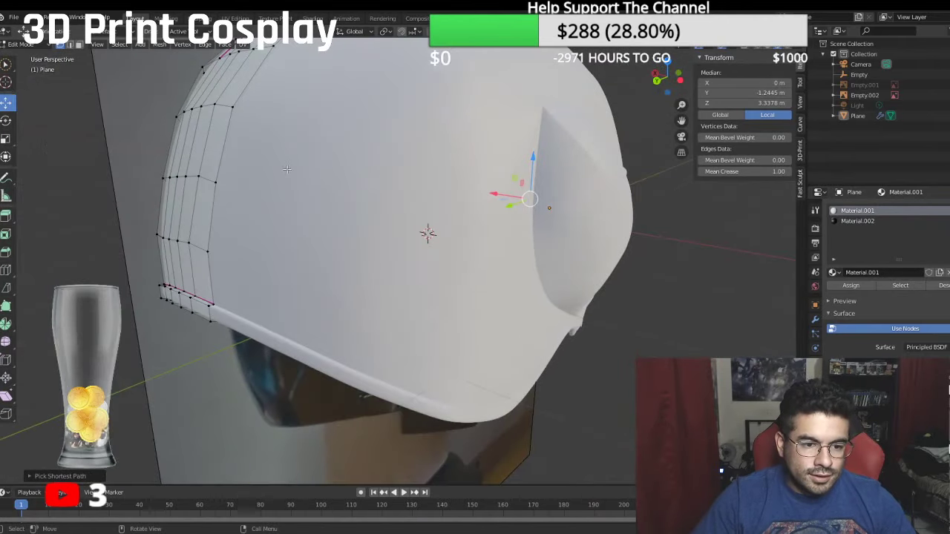
ctrl+click(216, 325)
middle_drag(312, 301, 240, 295)
scroll(239, 294, down, 4)
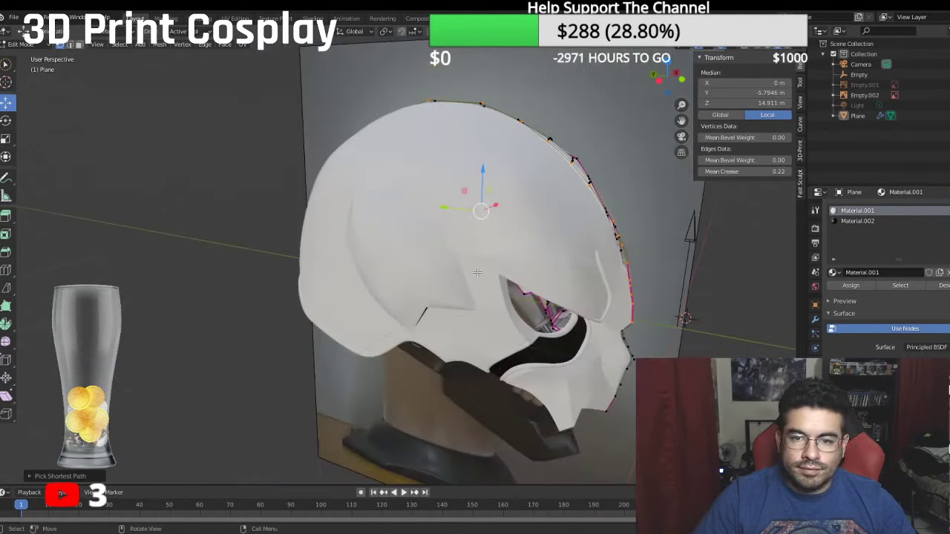
middle_drag(497, 253, 423, 259)
click(753, 172)
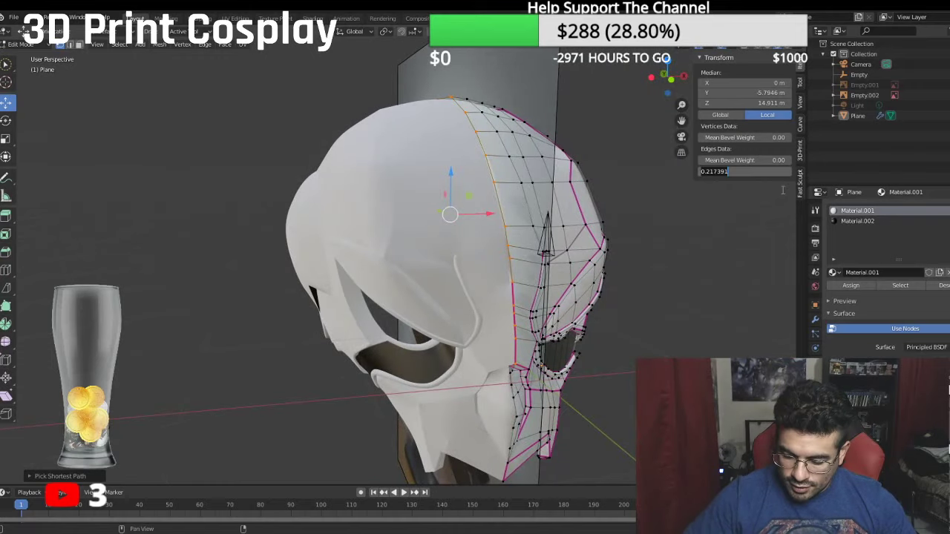
text(.50)
key(Return)
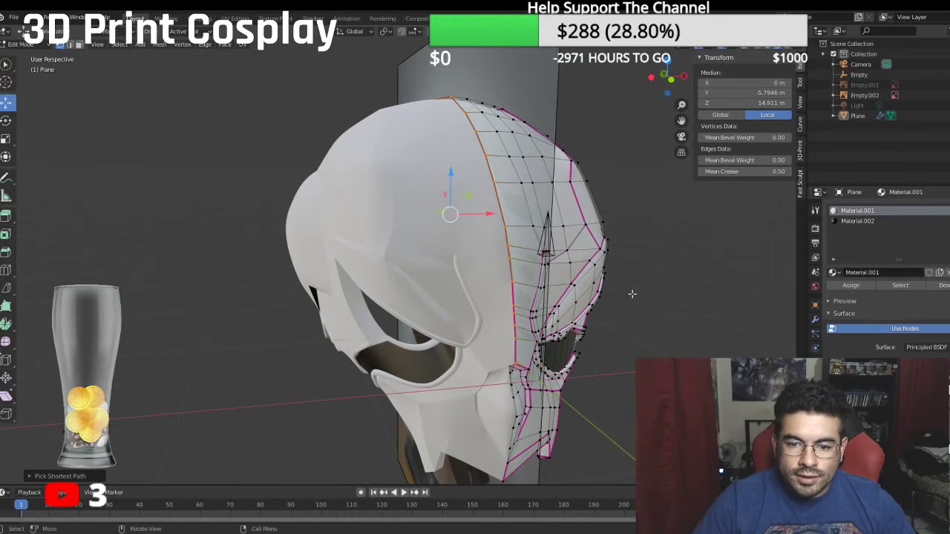
Step: Return to Object Mode and examine the helmet's side profile against the side reference image
middle_drag(632, 294, 552, 261)
key(KP_3)
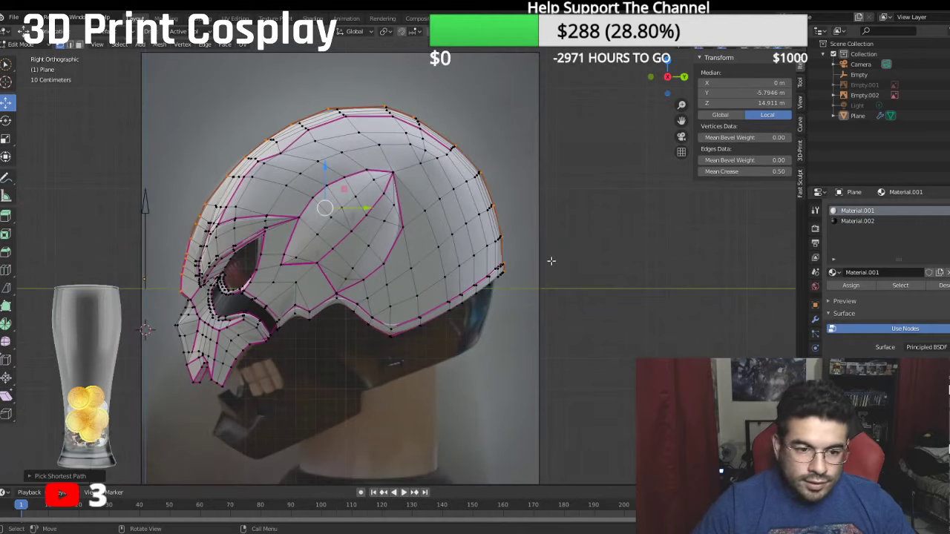
scroll(419, 237, up, 3)
shift+middle_drag(420, 237, 448, 234)
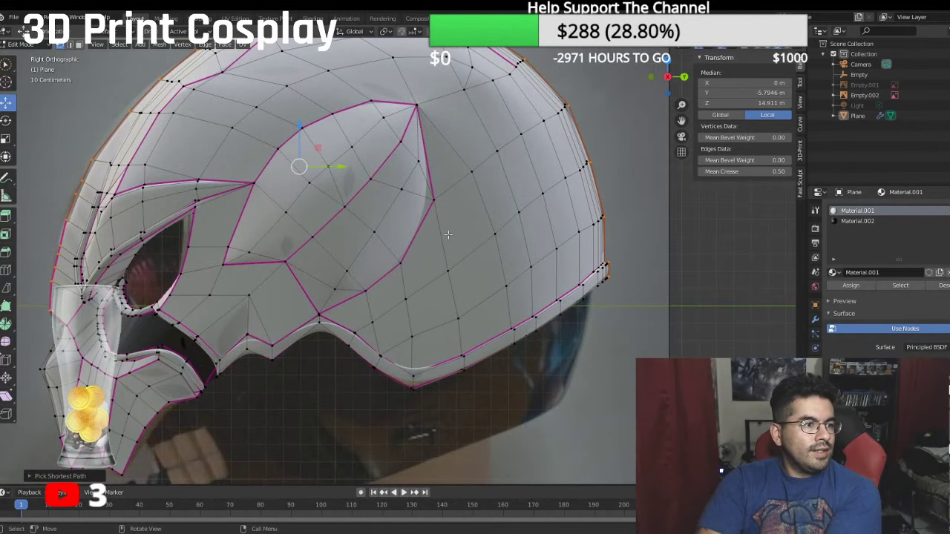
scroll(448, 234, down, 2)
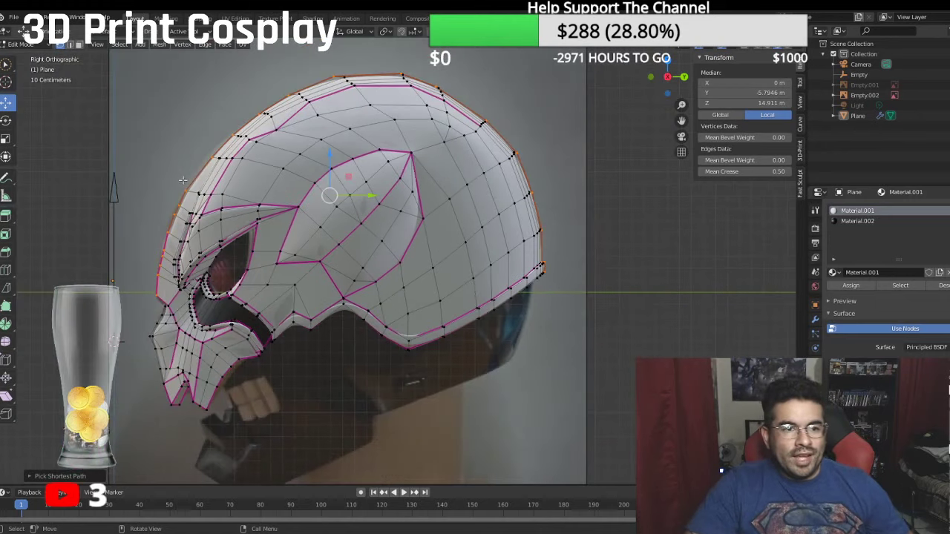
scroll(227, 165, up, 4)
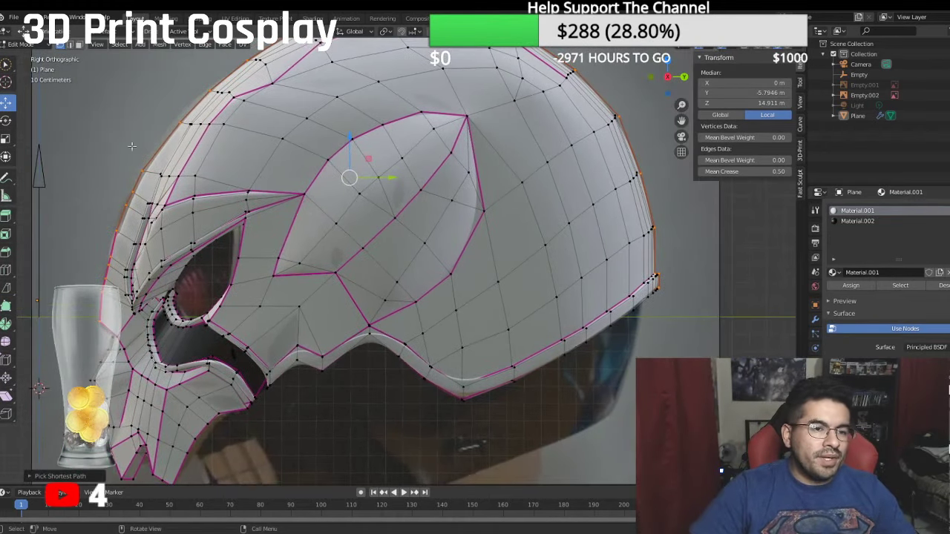
click(22, 44)
click(30, 55)
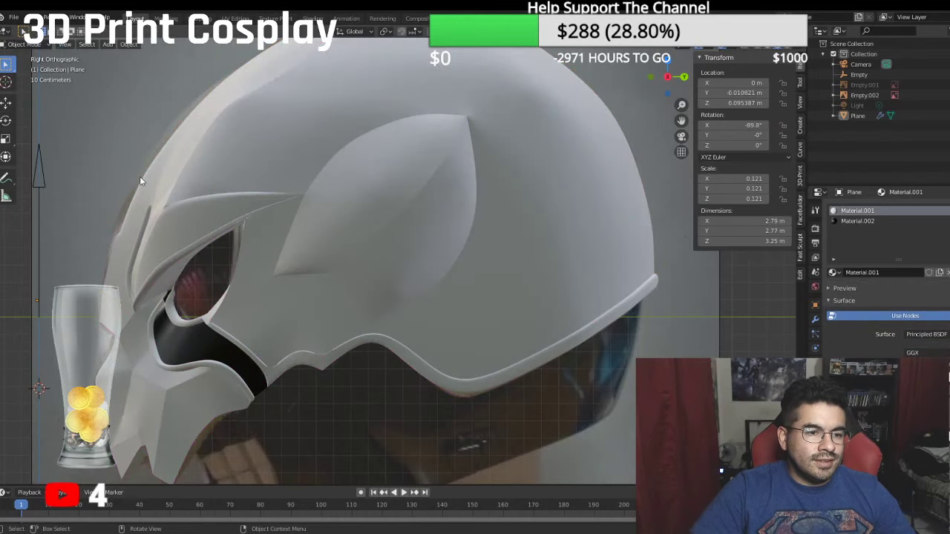
scroll(140, 178, down, 2)
scroll(142, 177, up, 4)
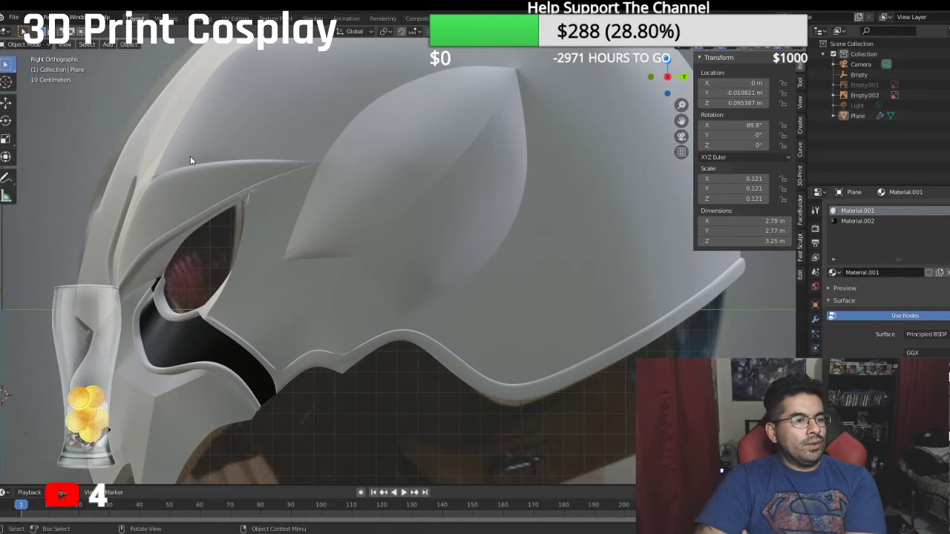
scroll(190, 156, down, 1)
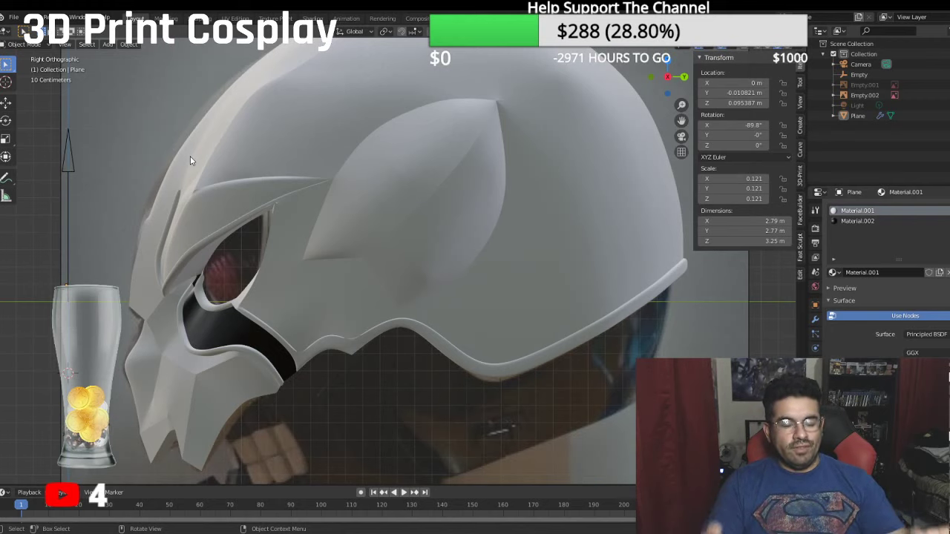
scroll(190, 156, down, 1)
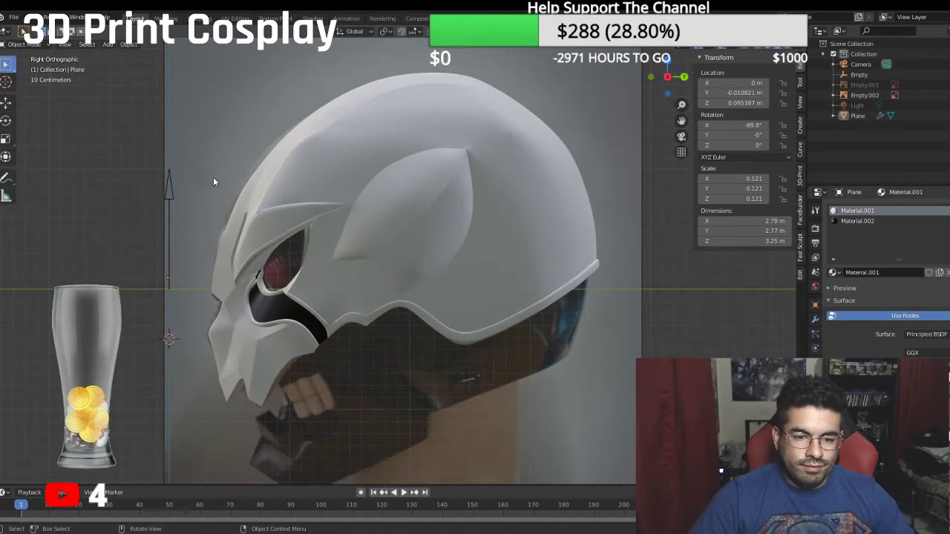
Step: Unhide the front reference image Empty.001 and frame the face and jaw in the front view
key(KP_1)
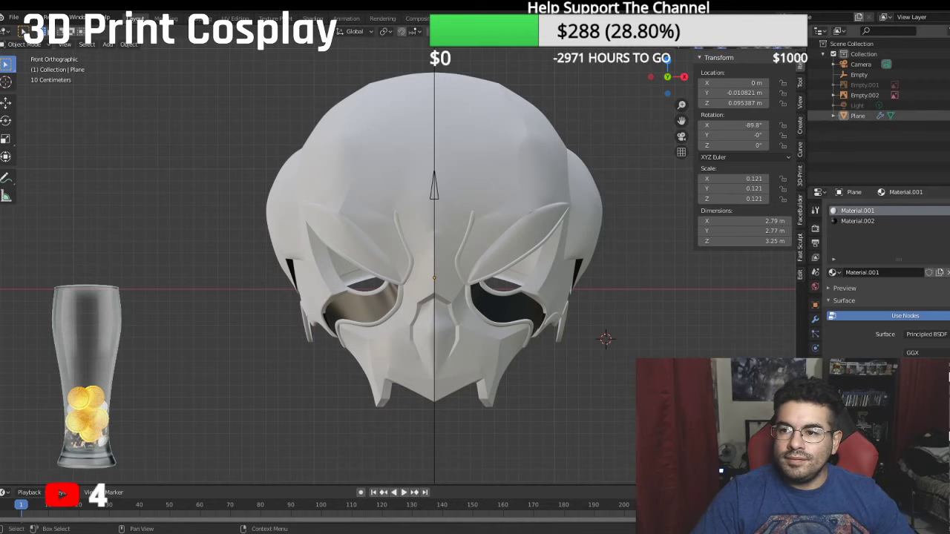
click(948, 84)
shift+middle_drag(511, 209, 447, 144)
scroll(446, 223, up, 2)
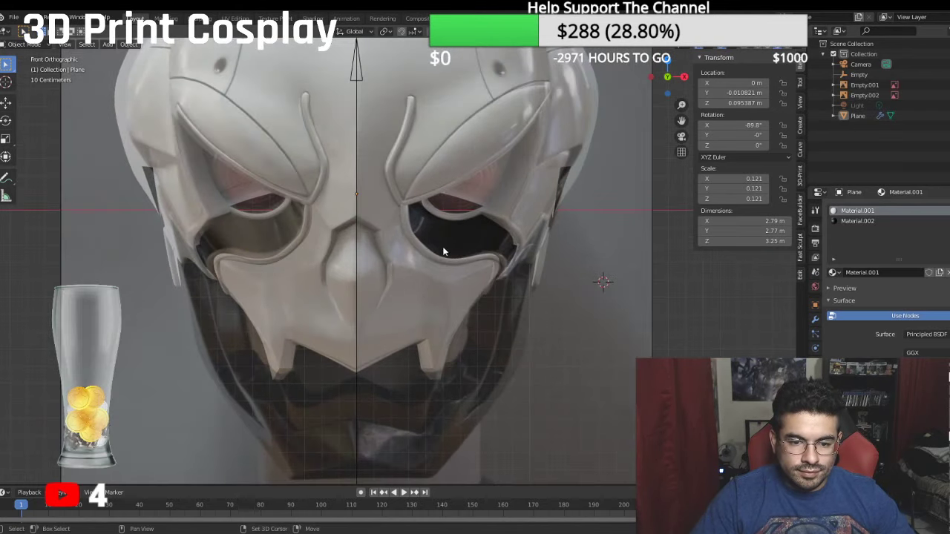
middle_drag(460, 210, 438, 200)
key(KP_1)
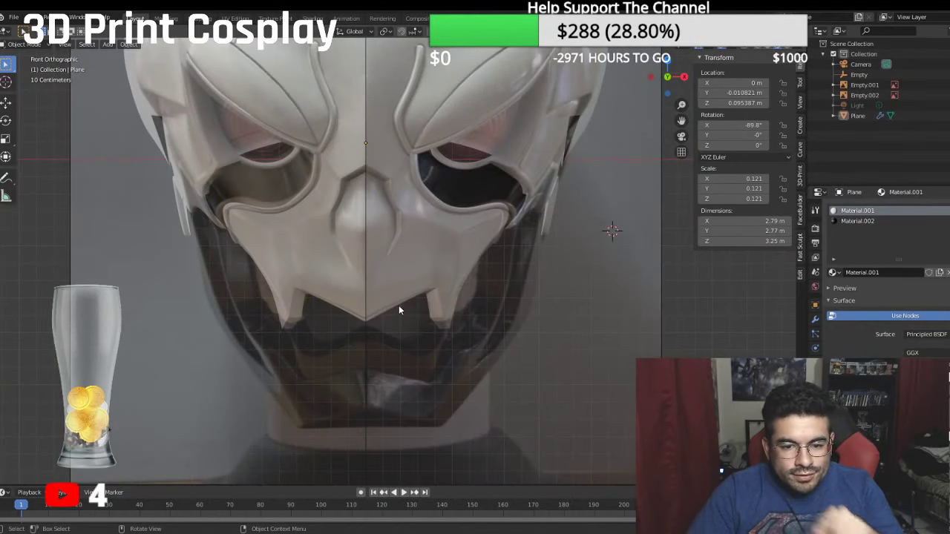
Step: Add a new mesh plane in Object Mode as the base for the lower jaw
click(26, 44)
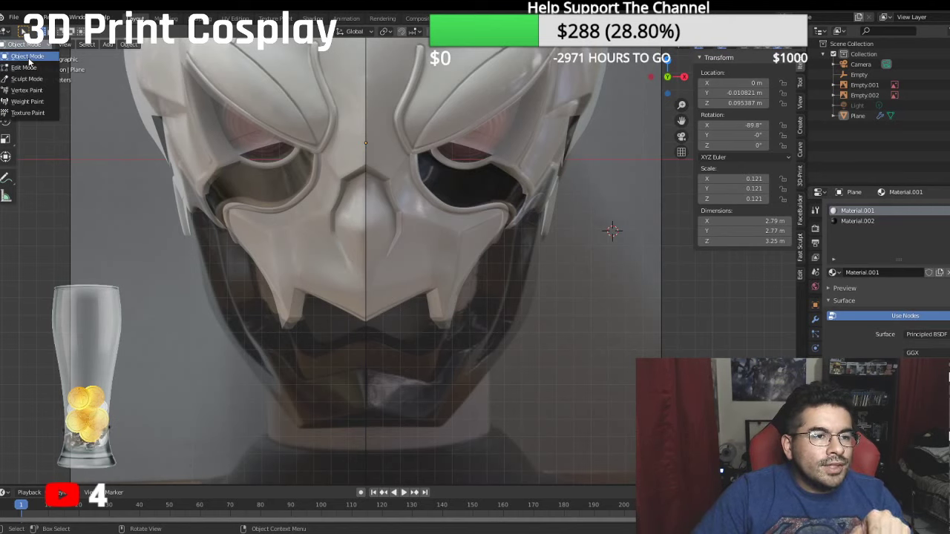
click(30, 58)
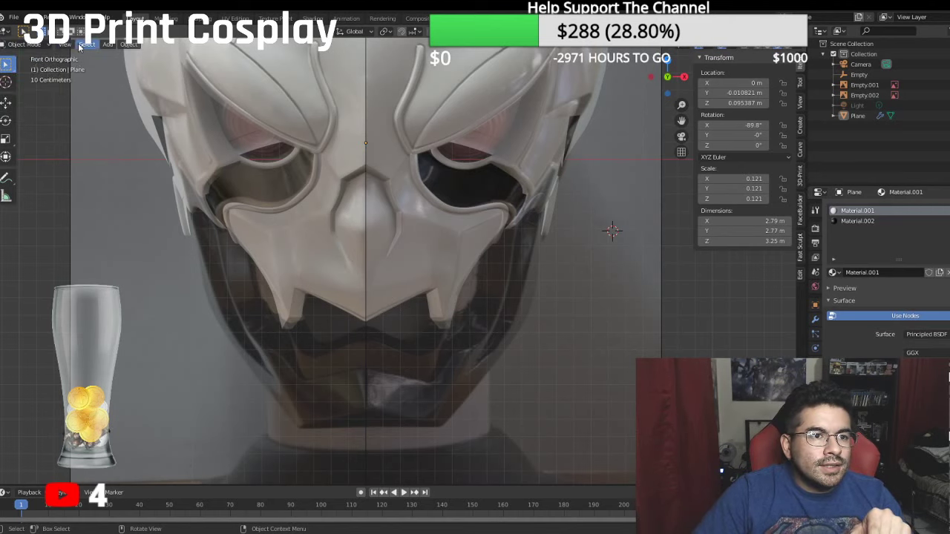
click(107, 45)
mouse_move(115, 59)
click(211, 57)
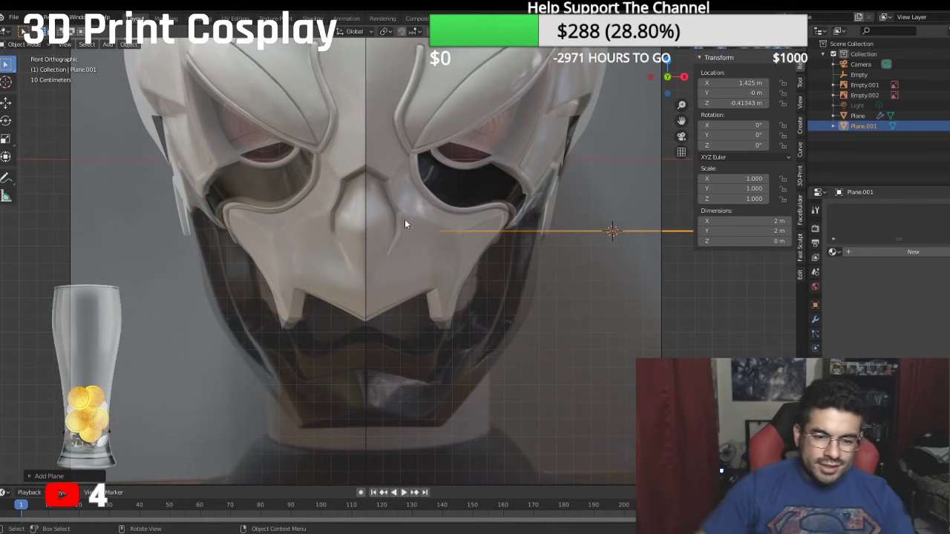
Step: Rotate the new plane in the side view to about -89.5° around X so that it stands upright
shift+middle_drag(369, 284, 375, 245)
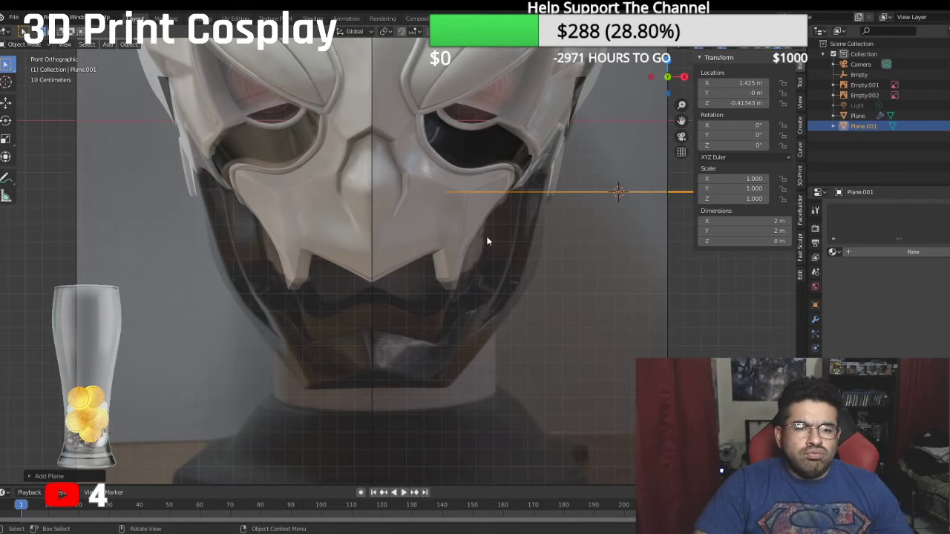
scroll(423, 263, up, 3)
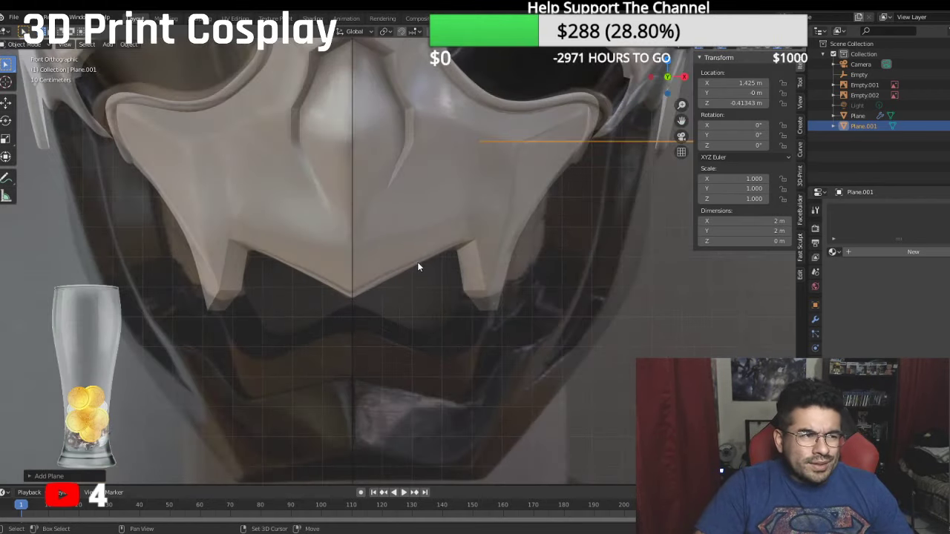
shift+middle_drag(427, 302, 446, 273)
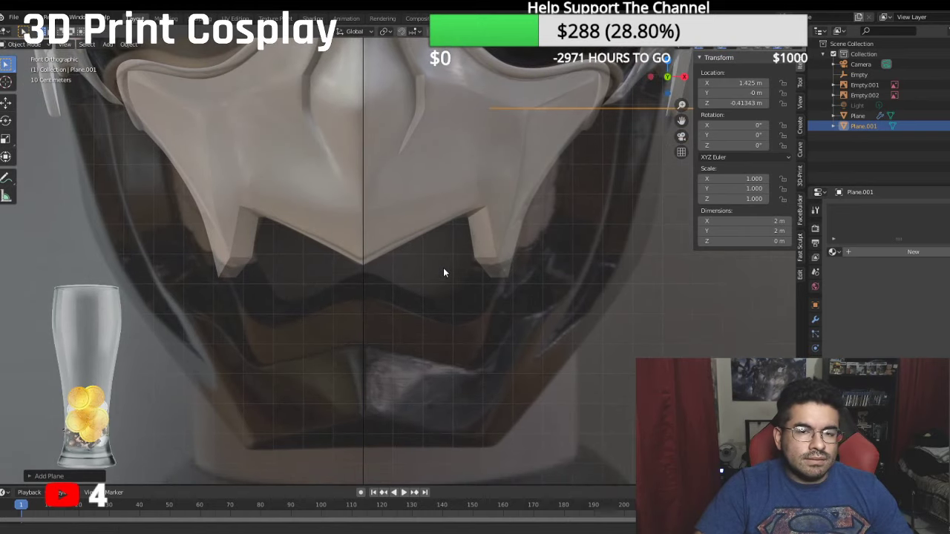
click(43, 45)
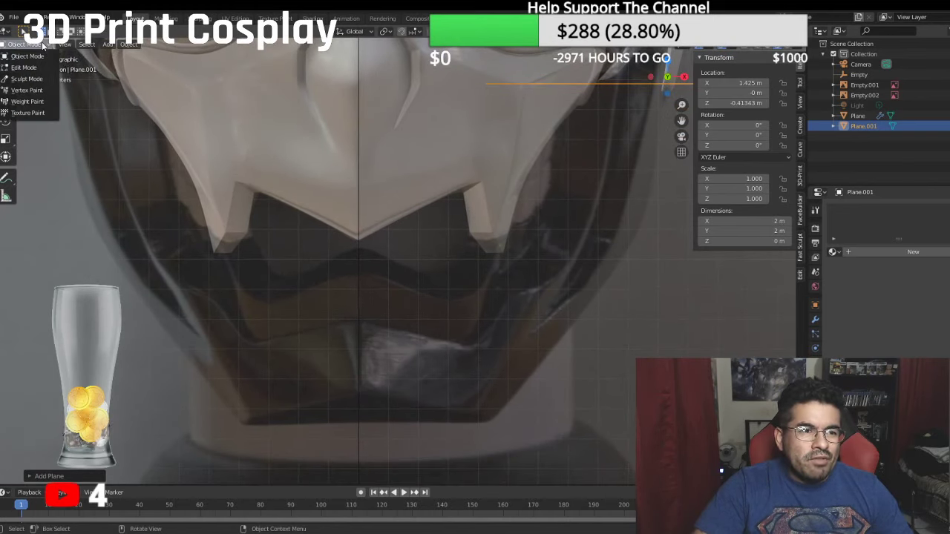
click(40, 58)
scroll(438, 155, down, 5)
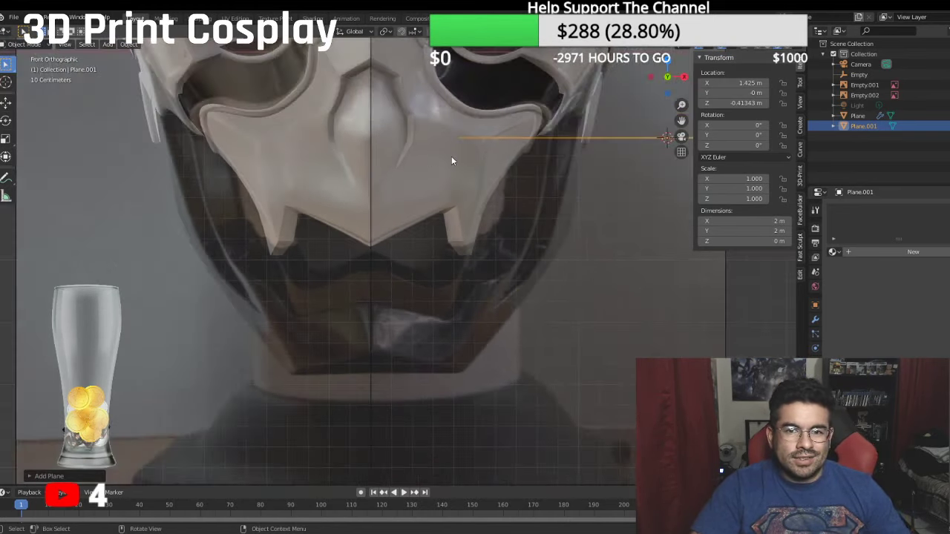
key(KP_3)
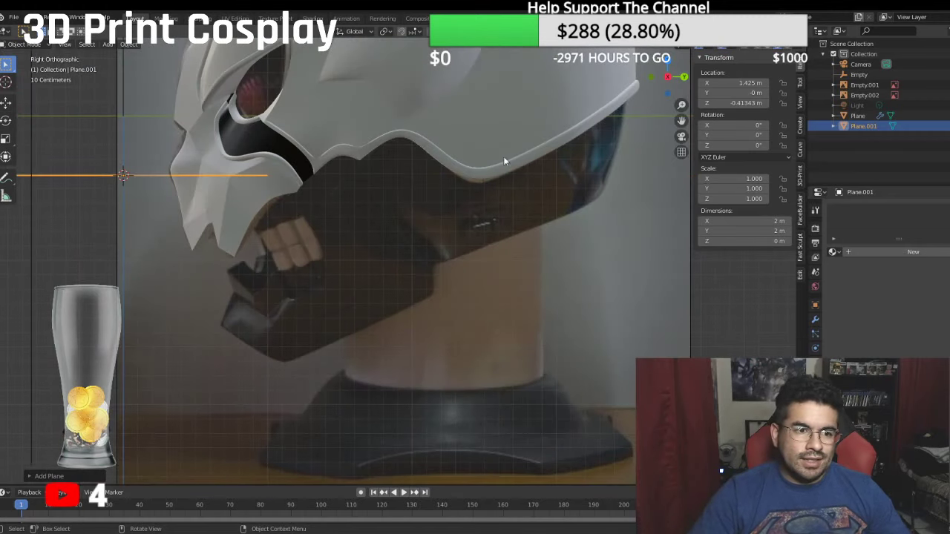
scroll(216, 189, down, 3)
click(7, 121)
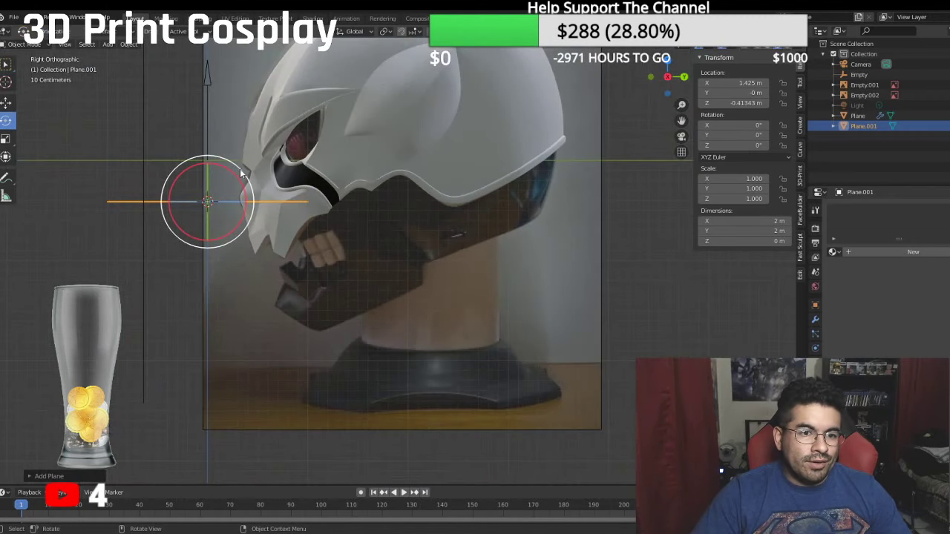
drag(239, 167, 270, 259)
Step: Move the upright plane along the X axis onto the helmet's centreline, at about X 0 m
key(KP_1)
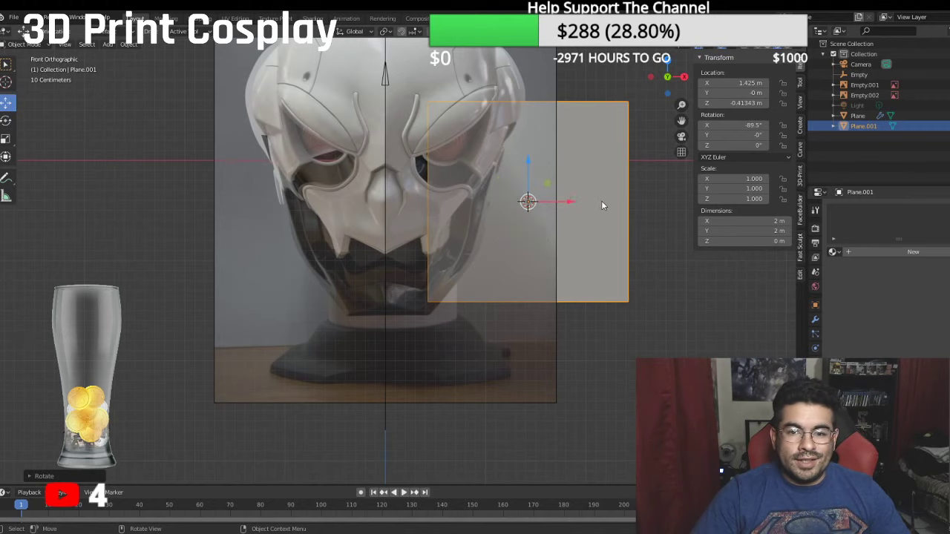
key(g)
key(x)
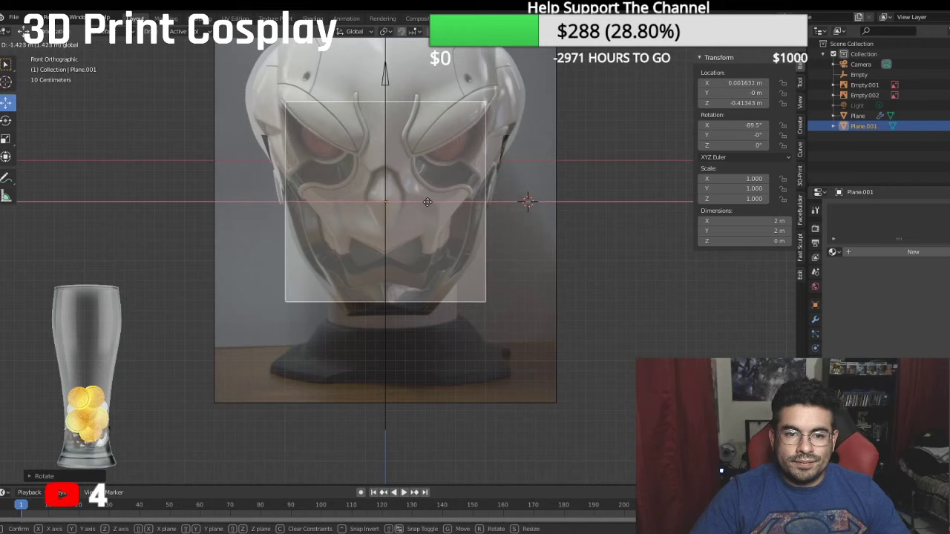
click(427, 202)
Step: In Edit Mode, scale the plane's geometry down uniformly by a factor of about 0.13
click(27, 45)
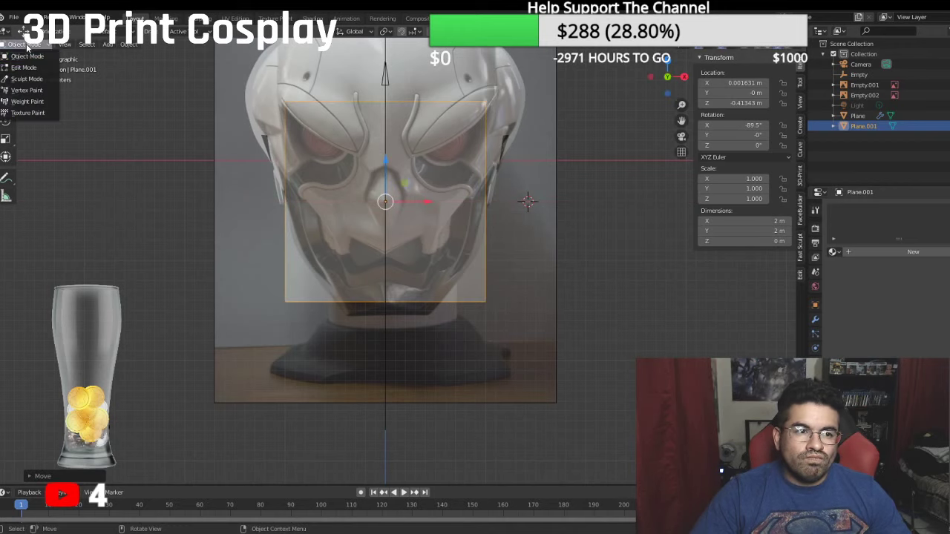
click(27, 68)
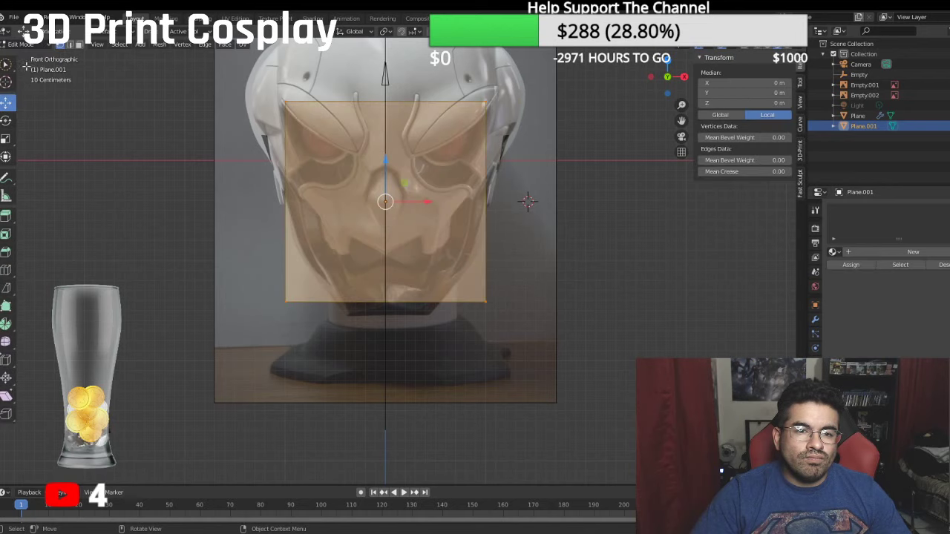
click(6, 138)
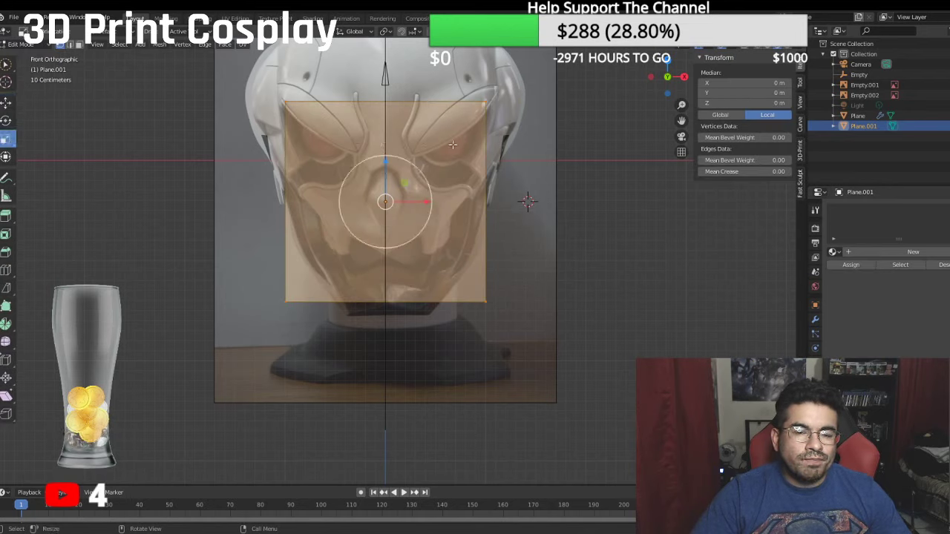
key(s)
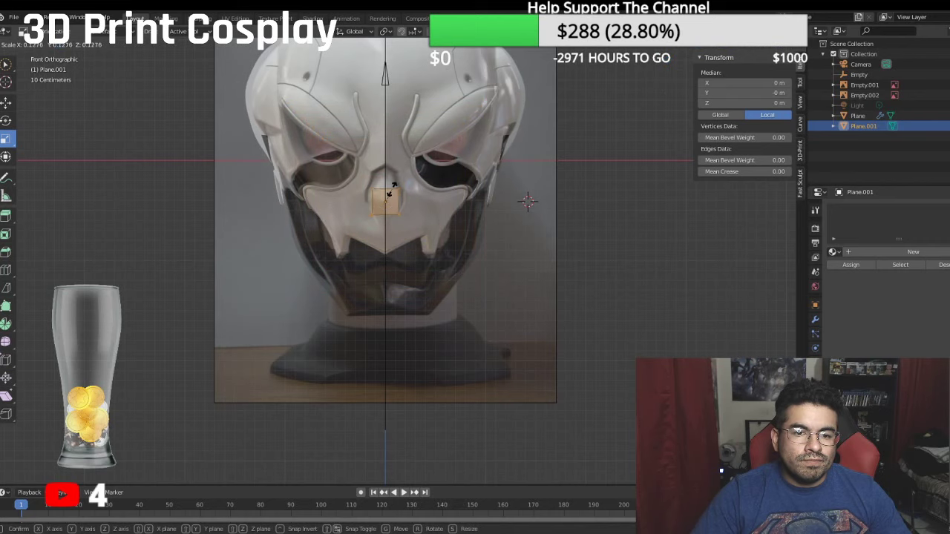
click(390, 192)
Step: Add a Mirror modifier across the X axis to the small upright plane
scroll(390, 191, up, 4)
click(6, 104)
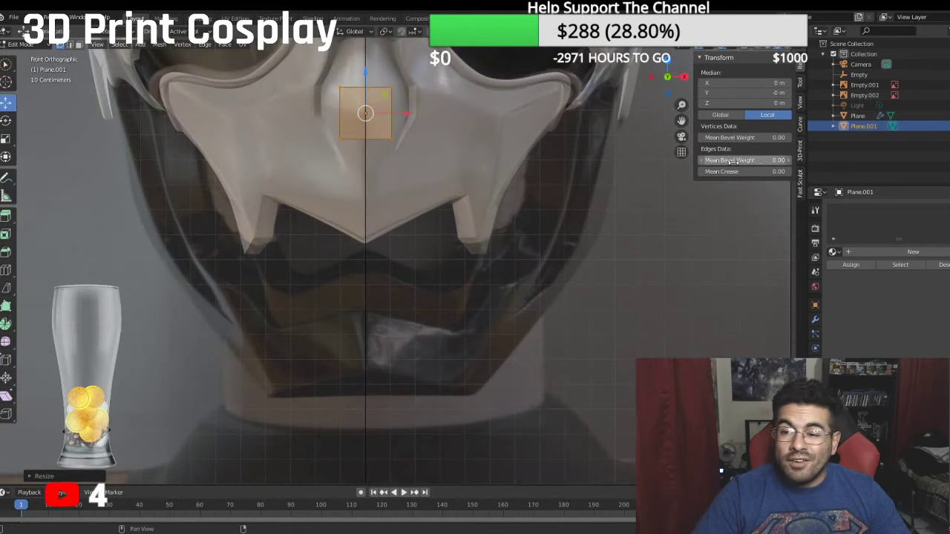
click(814, 320)
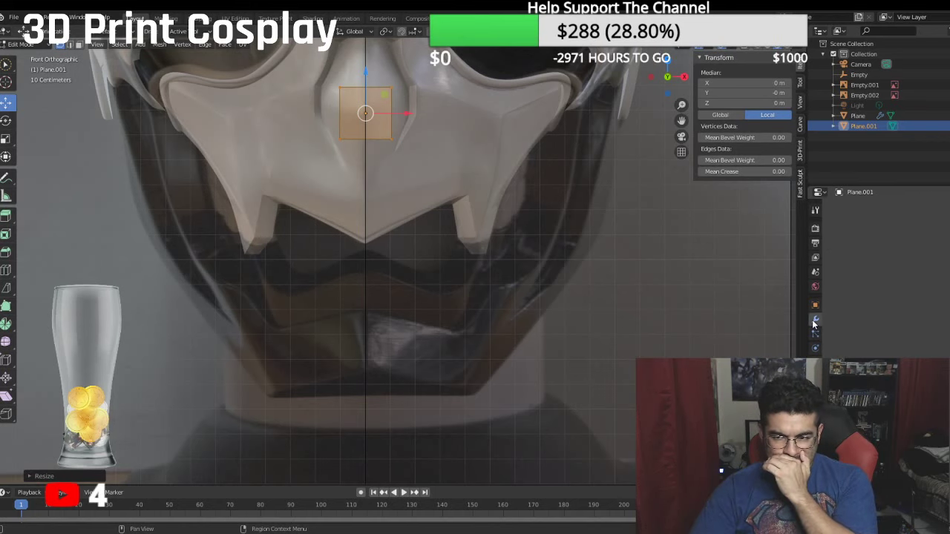
click(853, 208)
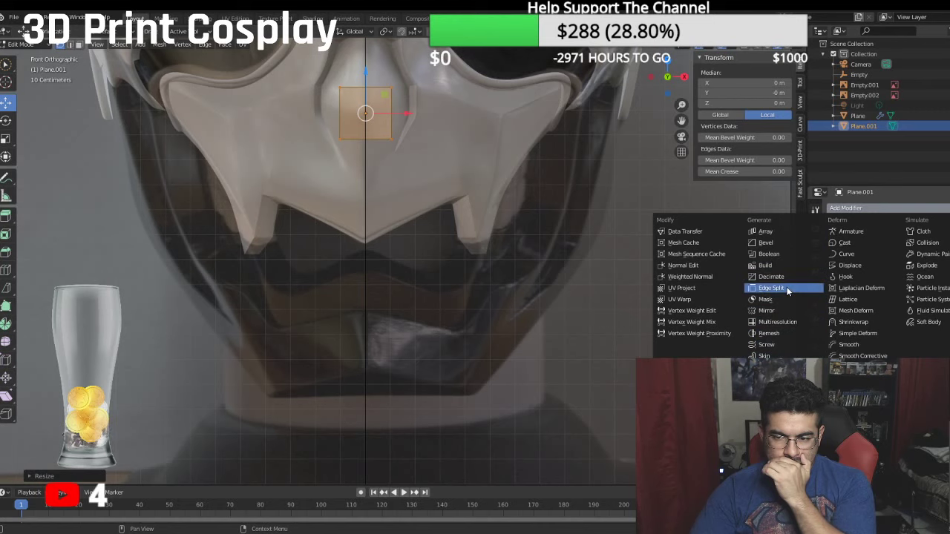
click(770, 310)
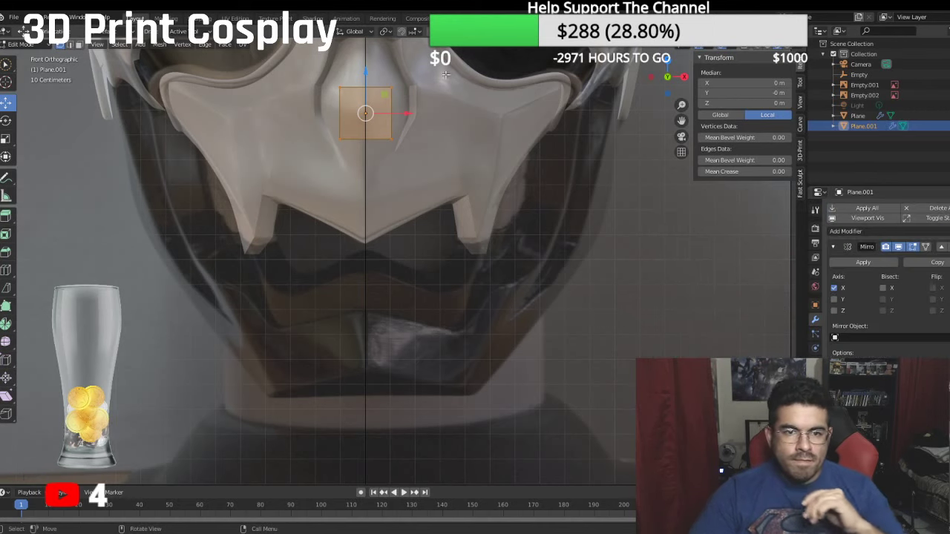
Step: Move the plane's geometry down onto the chin and sideways until its inner edge meets the centreline, at local X about 0.106 m
drag(366, 71, 369, 144)
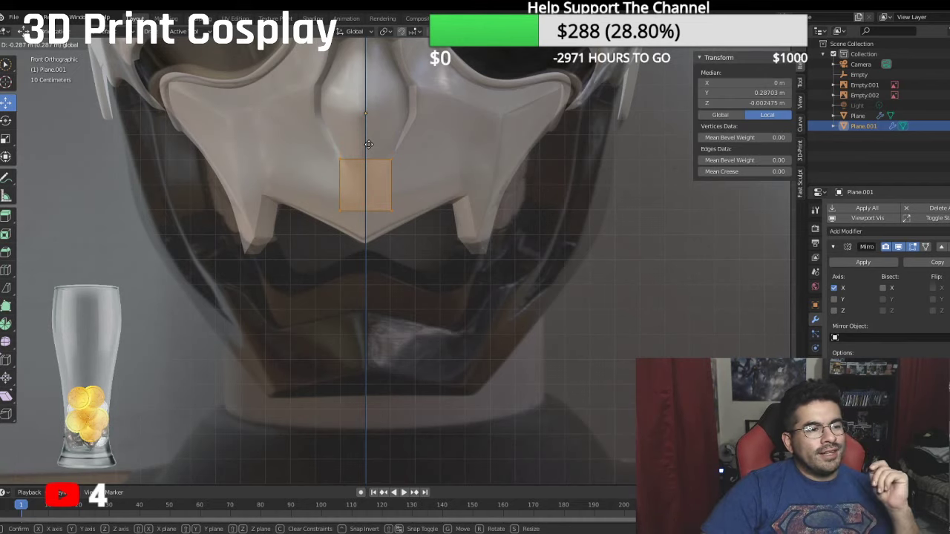
drag(369, 144, 368, 143)
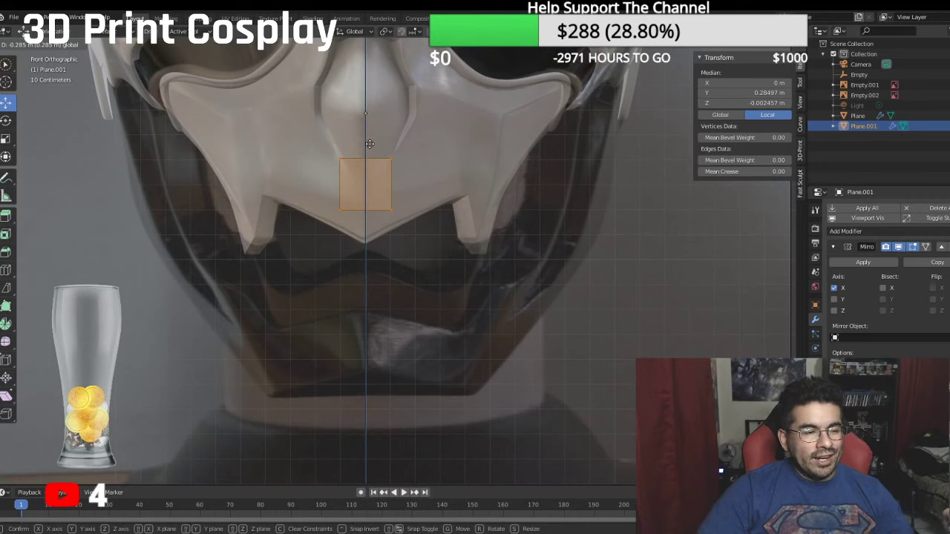
click(369, 143)
drag(365, 142, 401, 297)
drag(409, 342, 452, 344)
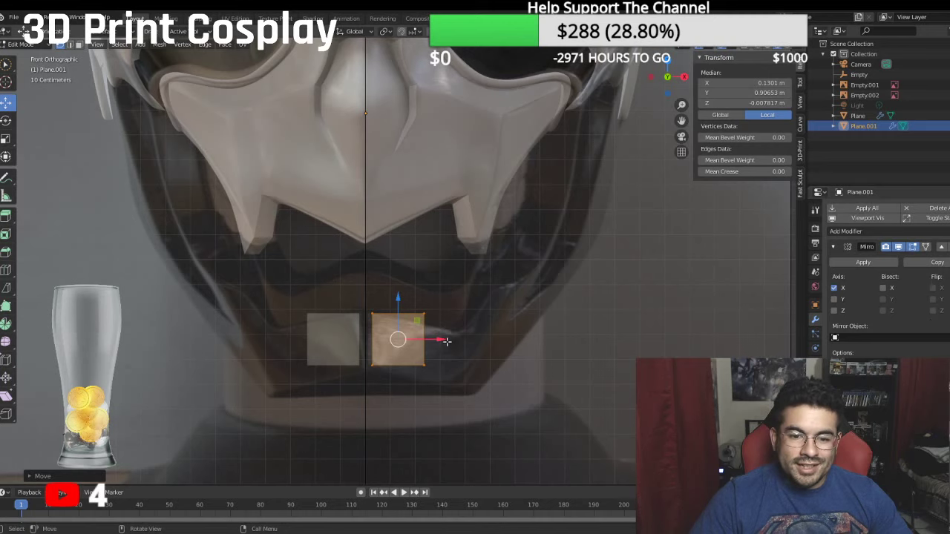
drag(447, 341, 437, 338)
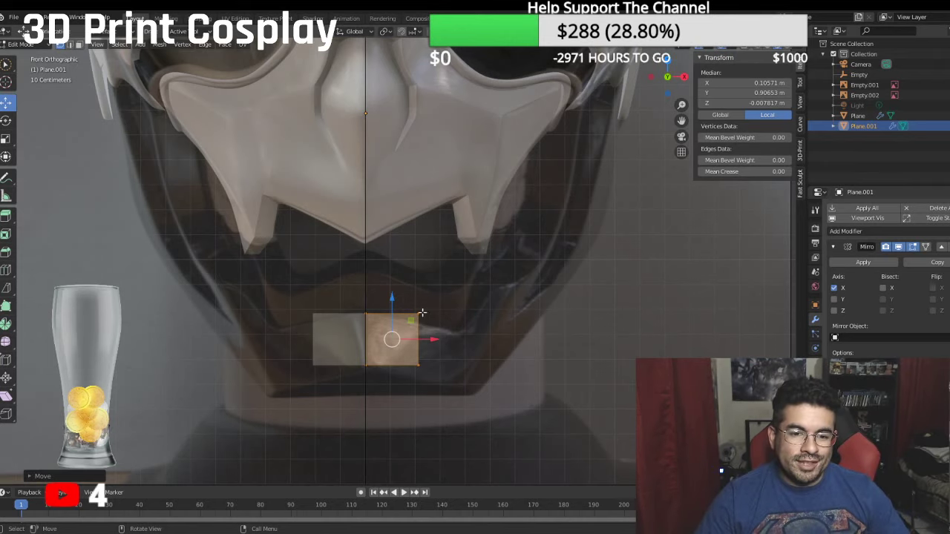
Step: Lower the plane's outer vertical edge about 0.05 m along Z to follow the slope of the chin in the front reference
click(418, 313)
shift+click(414, 361)
key(g)
key(z)
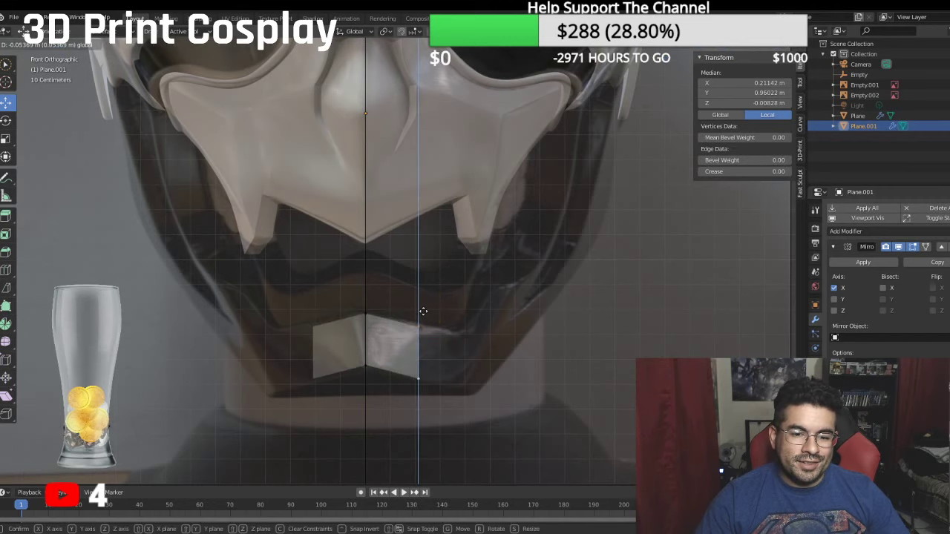
click(425, 310)
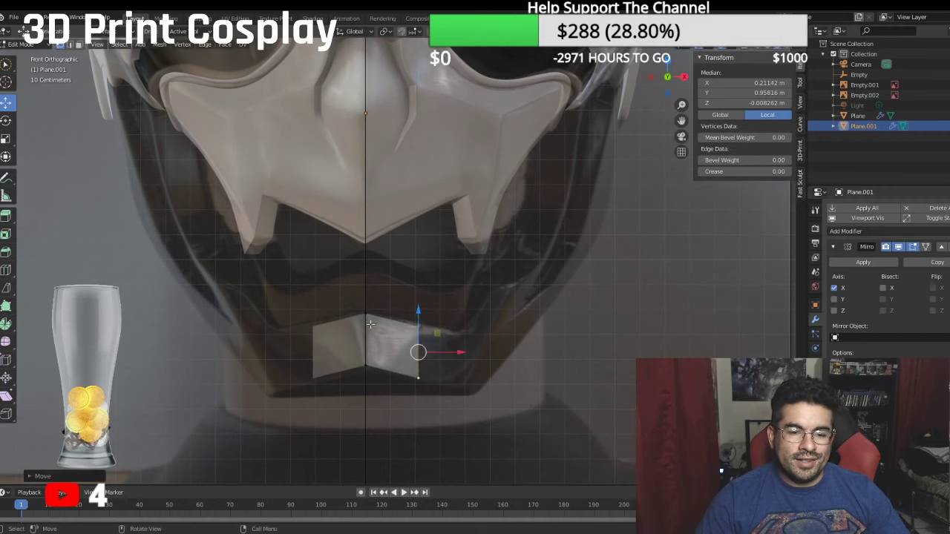
Step: Select the whole plane and, in the side view, move it back along Y to the front of the chin, at local Z about 0.67 m
key(a)
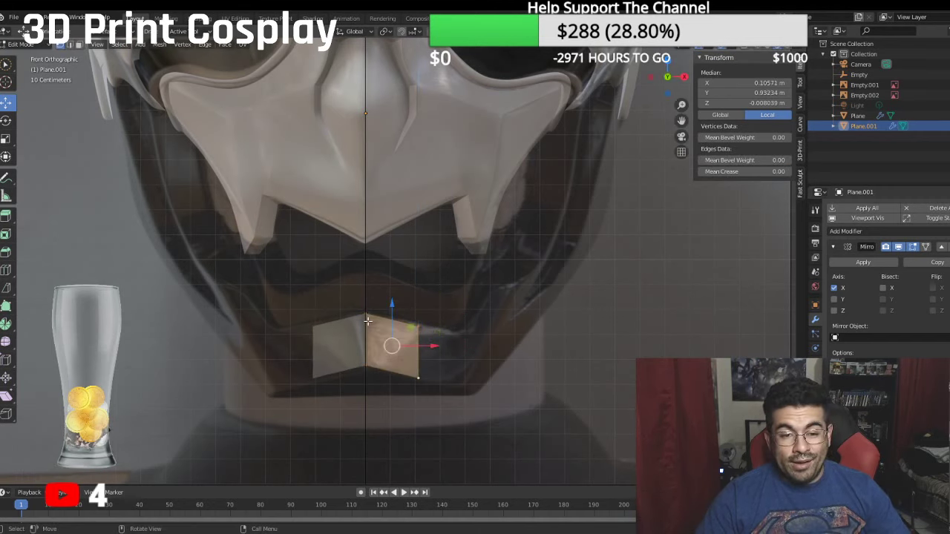
key(KP_3)
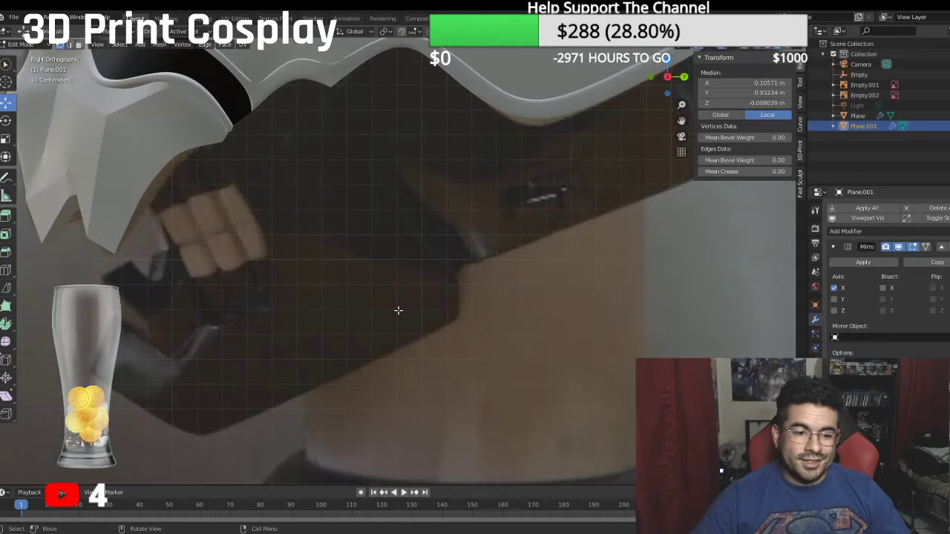
scroll(279, 317, down, 3)
shift+middle_drag(206, 311, 251, 302)
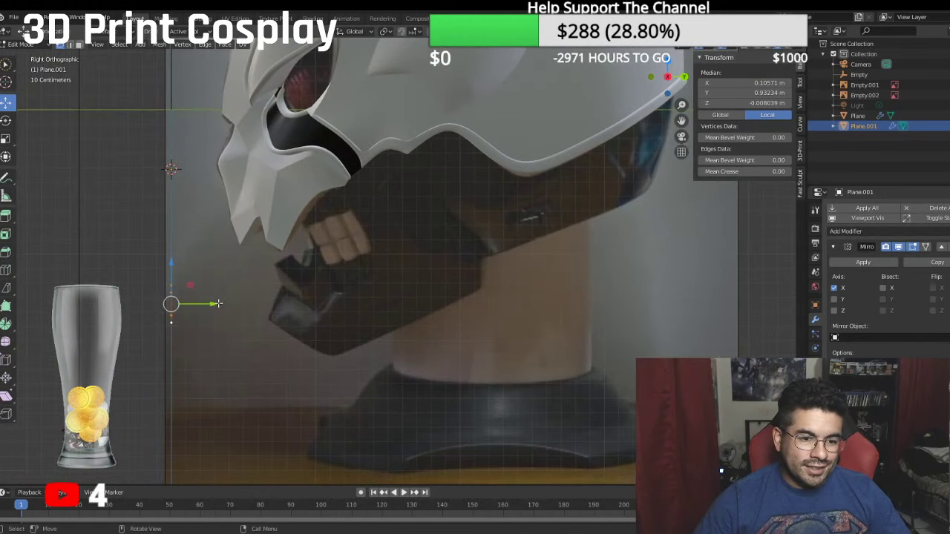
drag(222, 304, 312, 318)
Step: Move the upper centreline vertex back along Y to the chin's upper edge in the side reference, at local Z about 0.76 m
scroll(312, 318, up, 3)
middle_drag(275, 303, 296, 305)
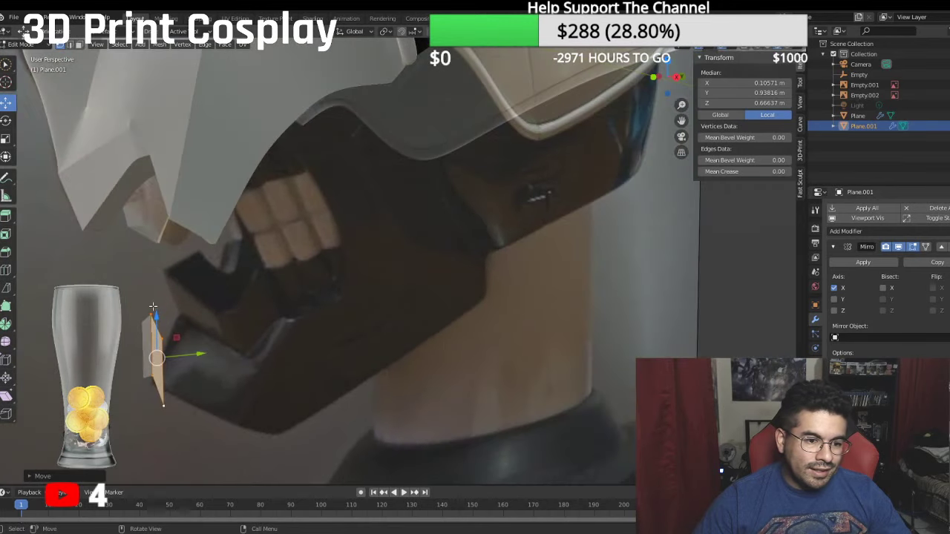
click(151, 308)
key(KP_3)
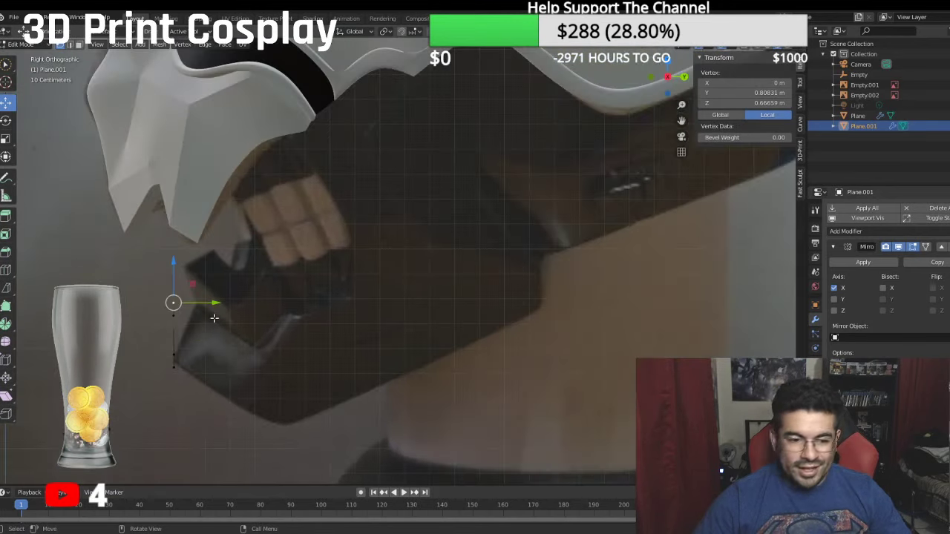
drag(222, 304, 246, 318)
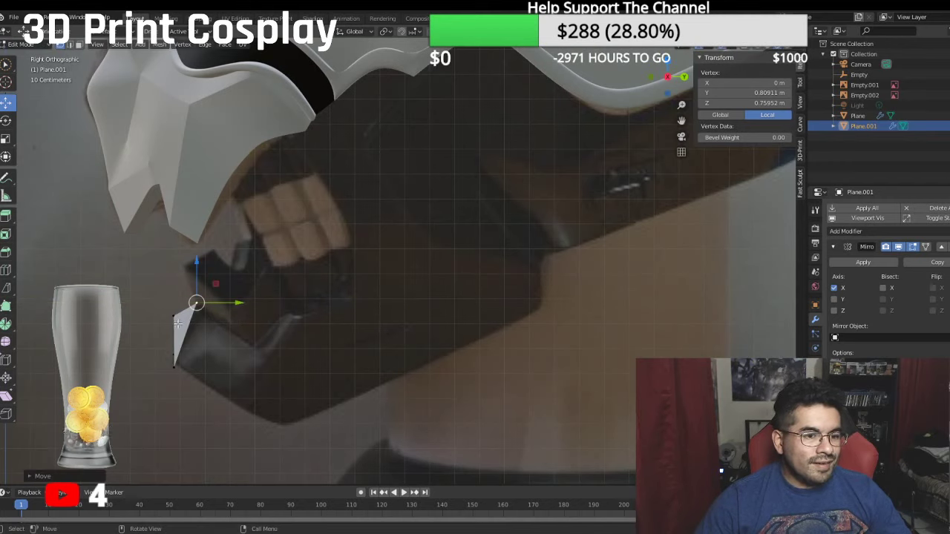
Step: Move the two outer vertices back along Y to match the chin's slant, the upper by about 0.15 m and the lower by about 0.05 m
key(g)
key(y)
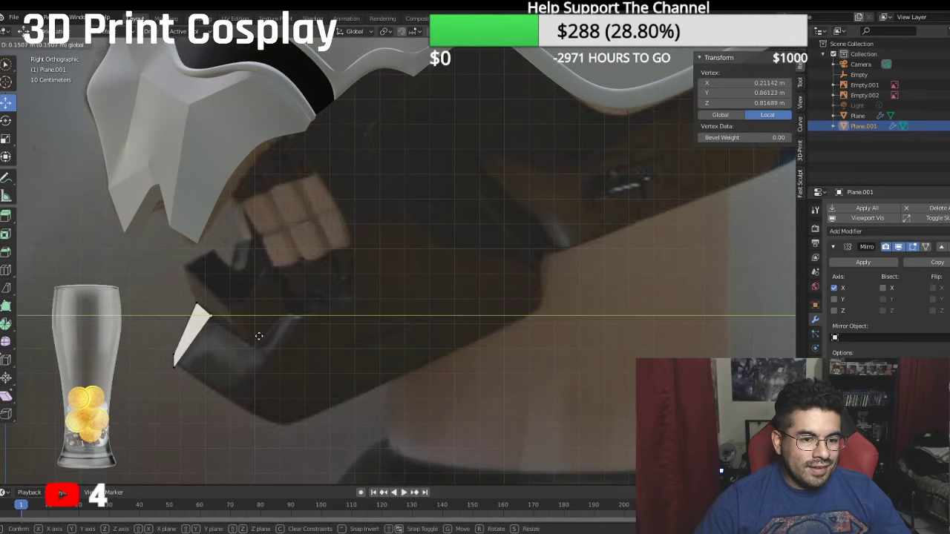
drag(259, 336, 257, 337)
click(179, 368)
drag(224, 370, 238, 374)
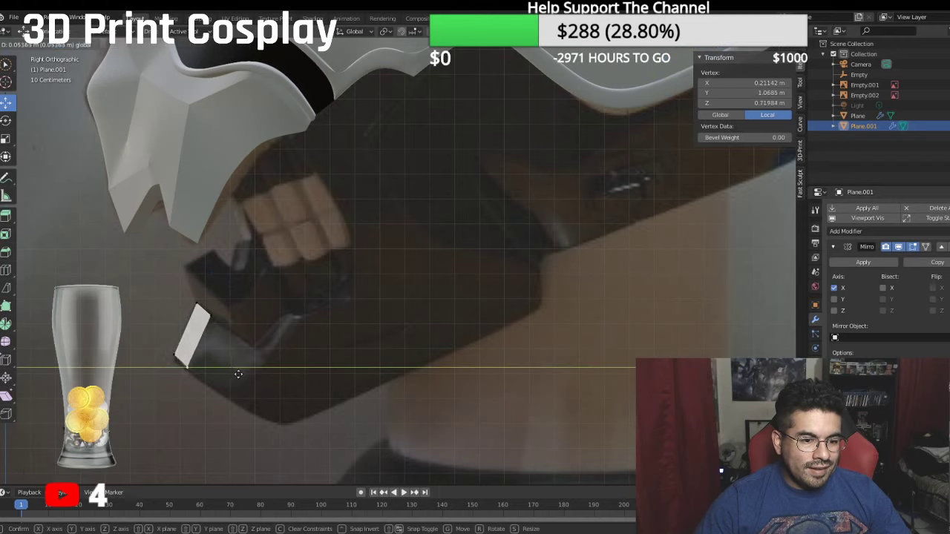
click(238, 374)
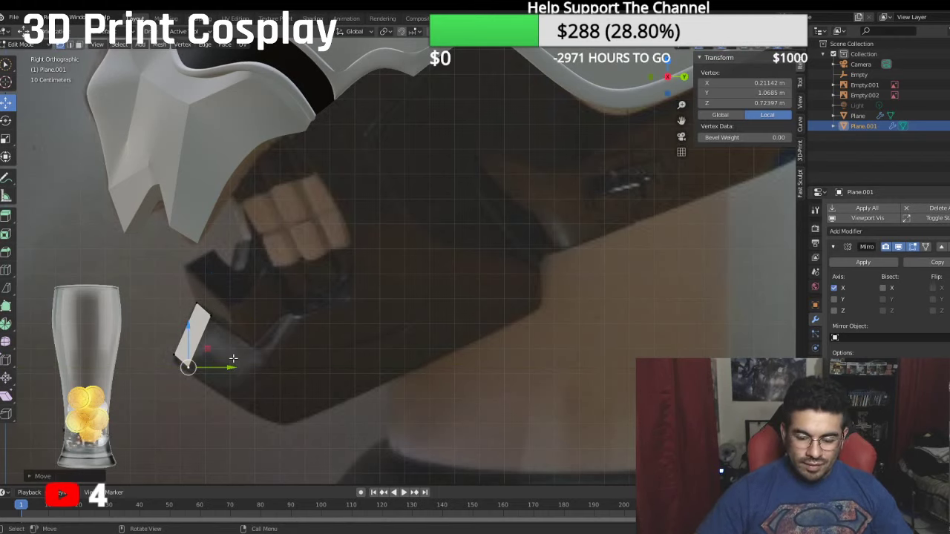
Step: In the front view, extrude the outer vertical edge outward along X to about 0.38 m and lower it slightly to the jaw line
key(KP_1)
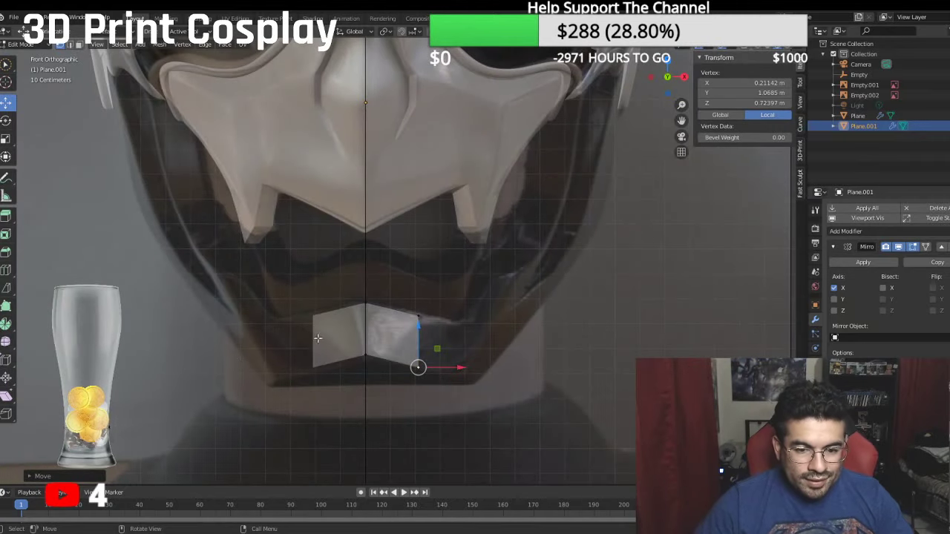
shift+click(431, 311)
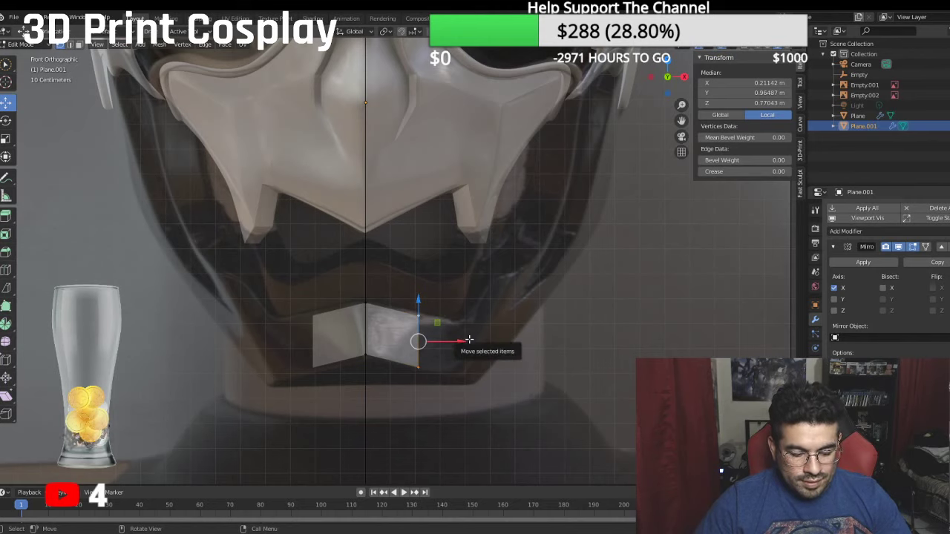
drag(469, 340, 505, 353)
drag(466, 305, 477, 315)
Step: Nudge the upper outer corner vertex of the new face slightly inward along X and clear the selection
click(418, 315)
drag(419, 286, 420, 288)
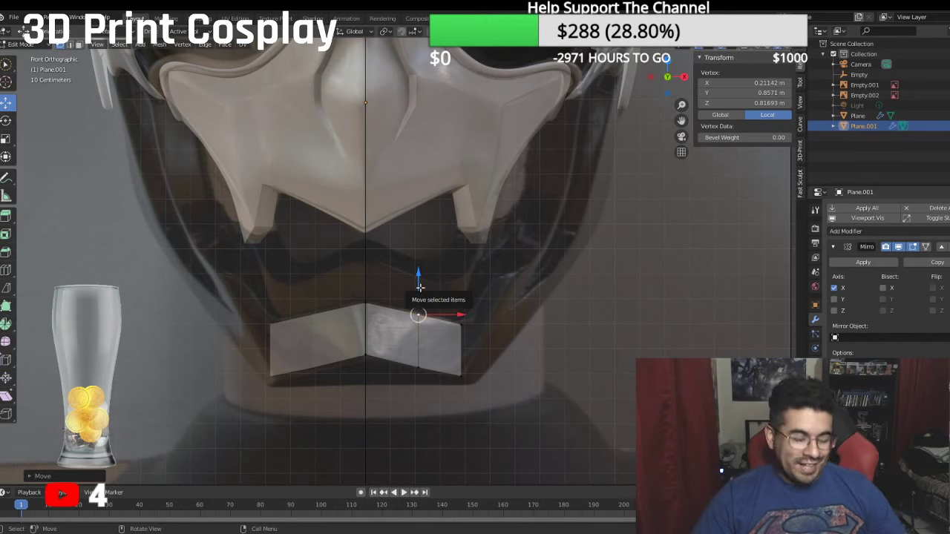
click(461, 324)
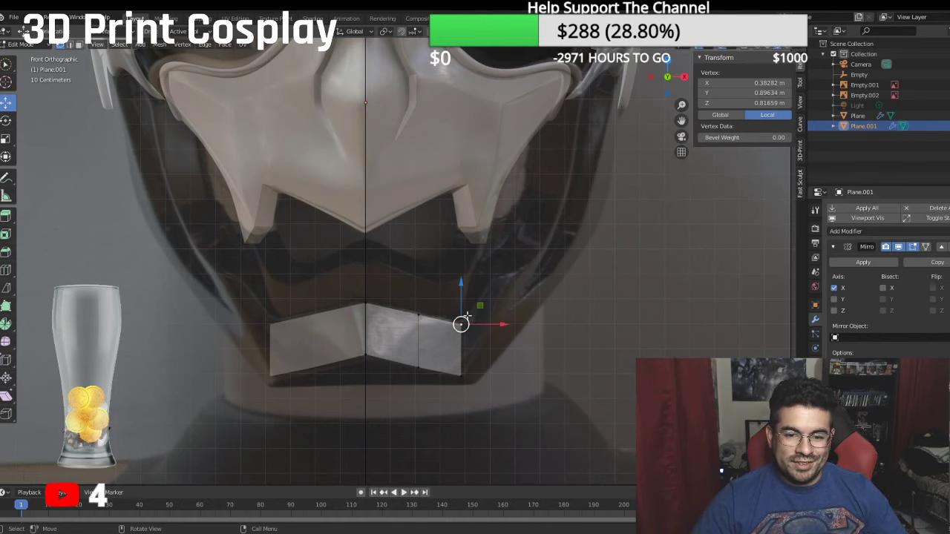
drag(480, 323, 477, 322)
click(483, 284)
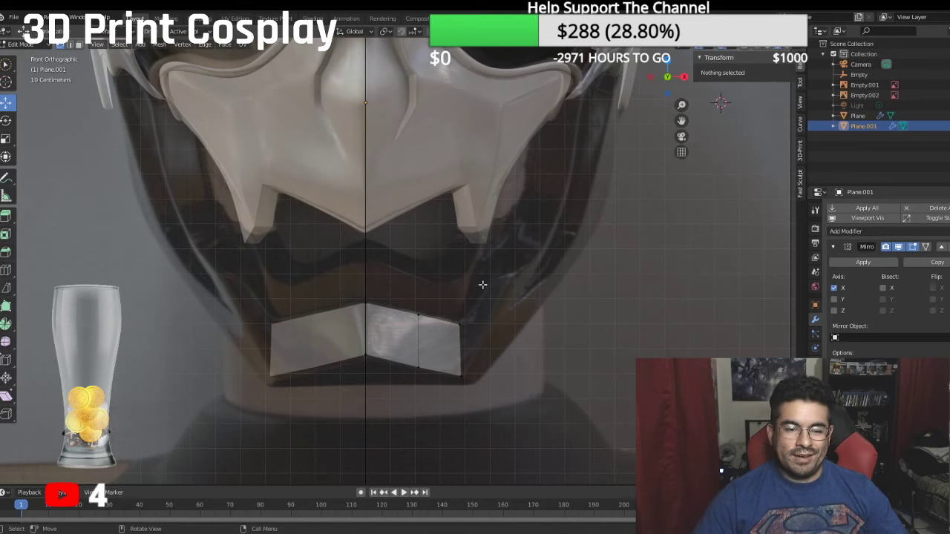
Step: In the side view, move the outer end edge back and down along the jaw, to local Y about 1.09 m and Z about 0.92 m
key(KP_3)
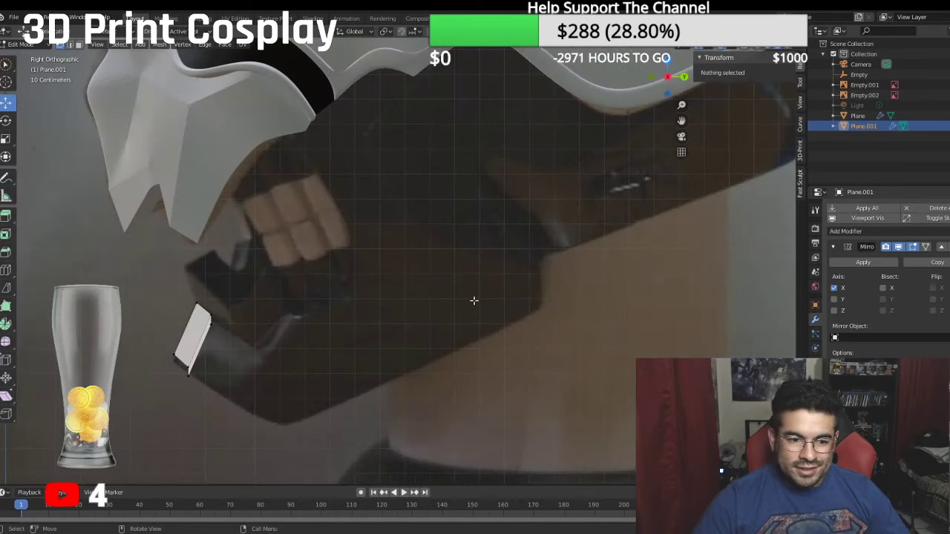
click(213, 328)
shift+click(193, 377)
drag(235, 351, 272, 385)
drag(245, 309, 262, 330)
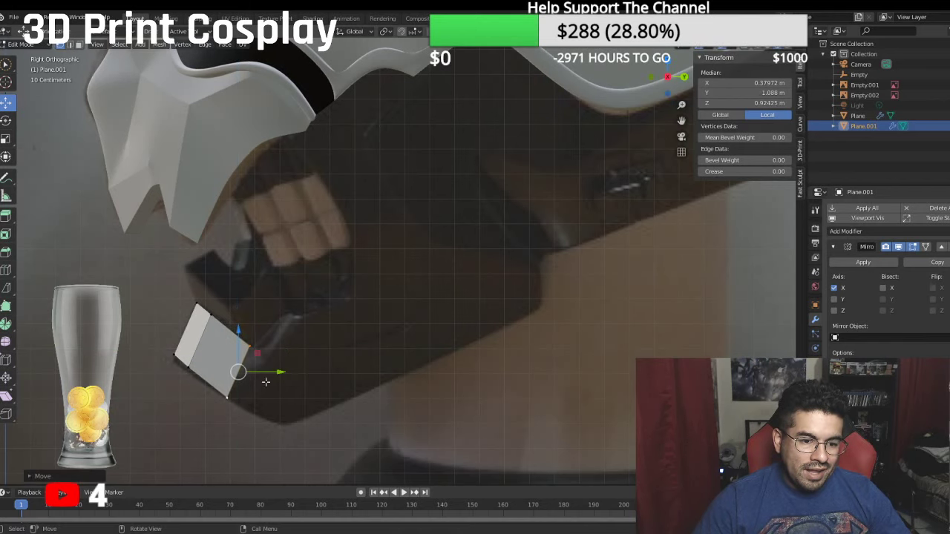
Step: Move the lower outer end vertex farther back and slightly down to the jaw's lower outline, at local Y about 1.20 m and Z about 0.93 m
click(230, 399)
drag(265, 398, 277, 411)
drag(242, 354, 243, 360)
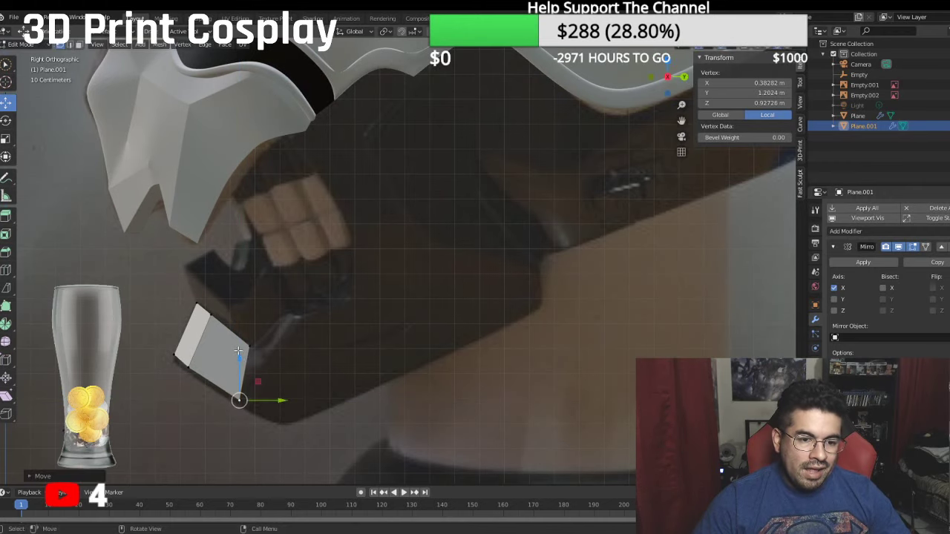
Step: In the front view, raise the outer end edge along Z to the chin's reference outline, at local Y about 1.02 m
middle_drag(244, 359, 329, 360)
key(KP_1)
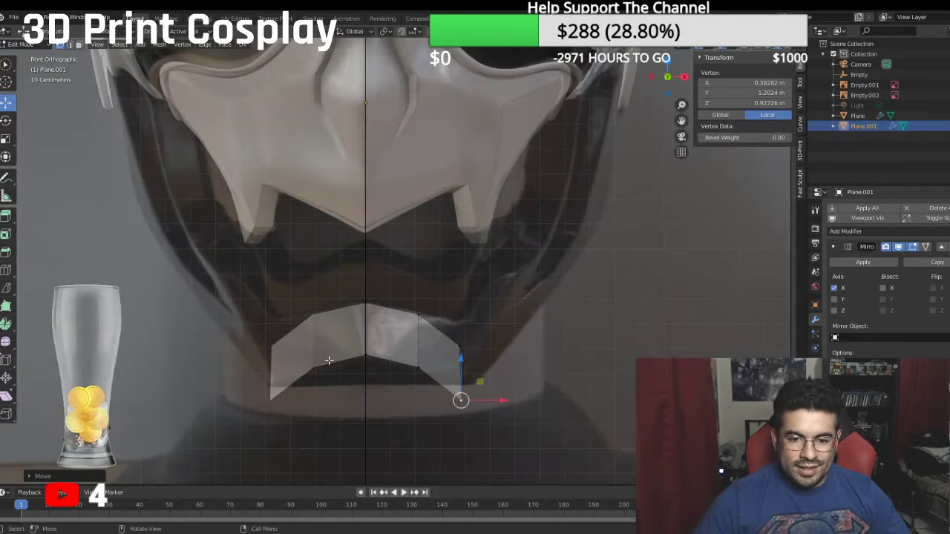
click(463, 339)
shift+click(458, 392)
drag(465, 333, 468, 314)
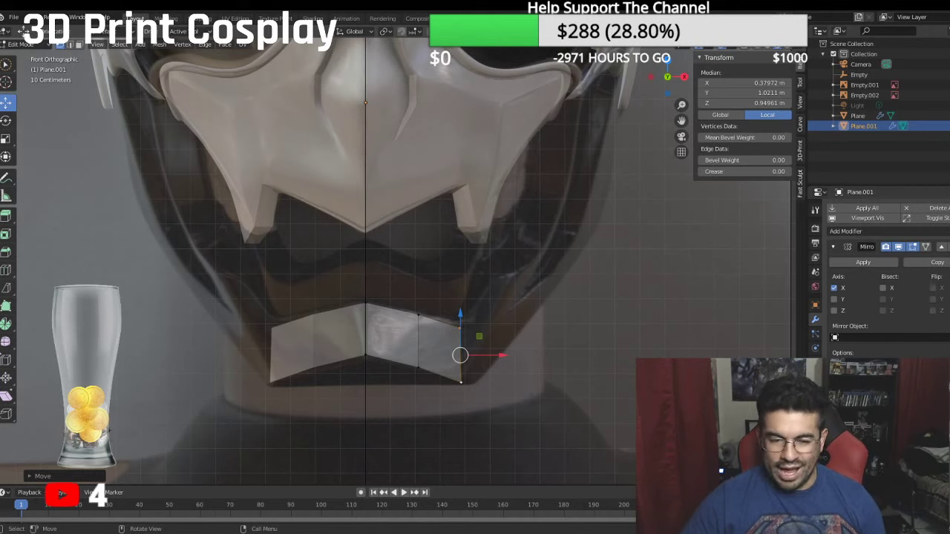
Step: Try extruding the lower middle vertex to the centreline beneath the jaw and shifting it inward along X, undoing both edits
middle_drag(367, 348, 371, 269)
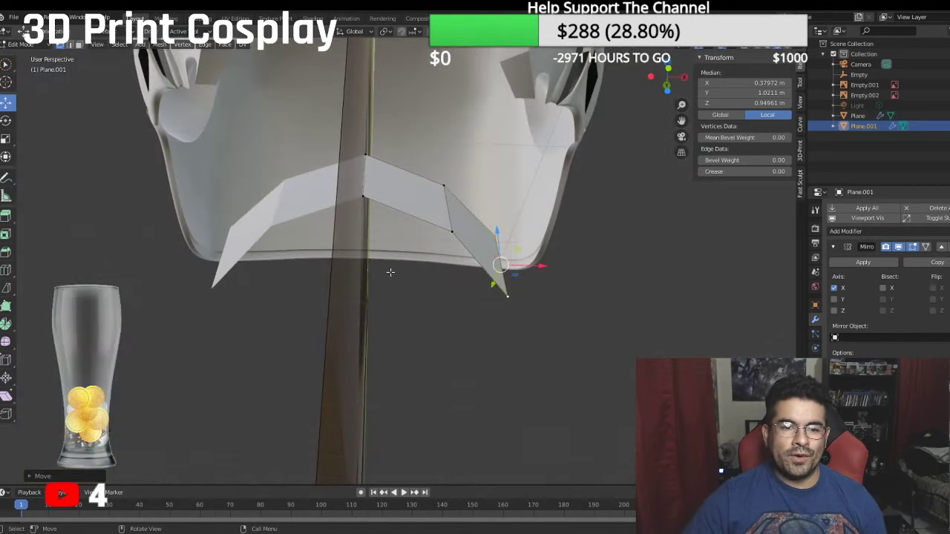
click(451, 232)
key(g)
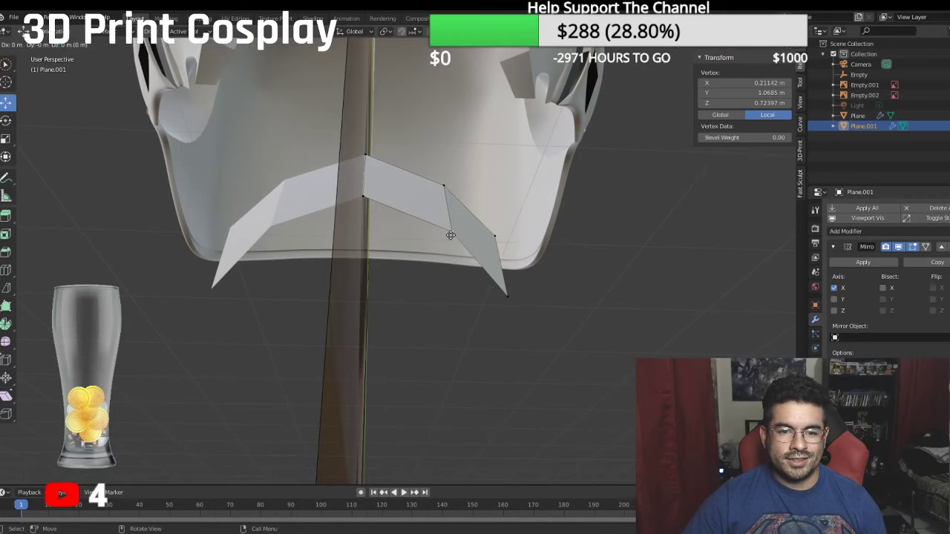
click(333, 229)
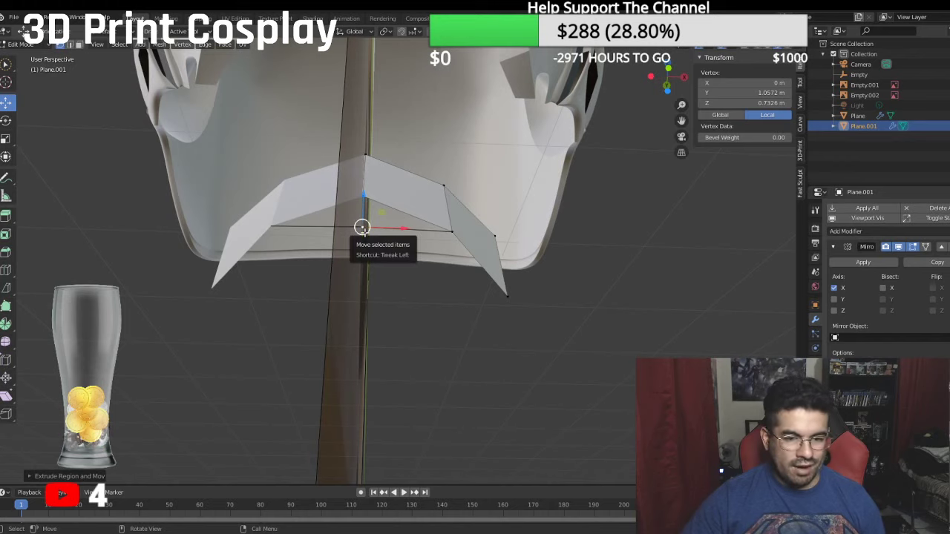
key(ctrl+z)
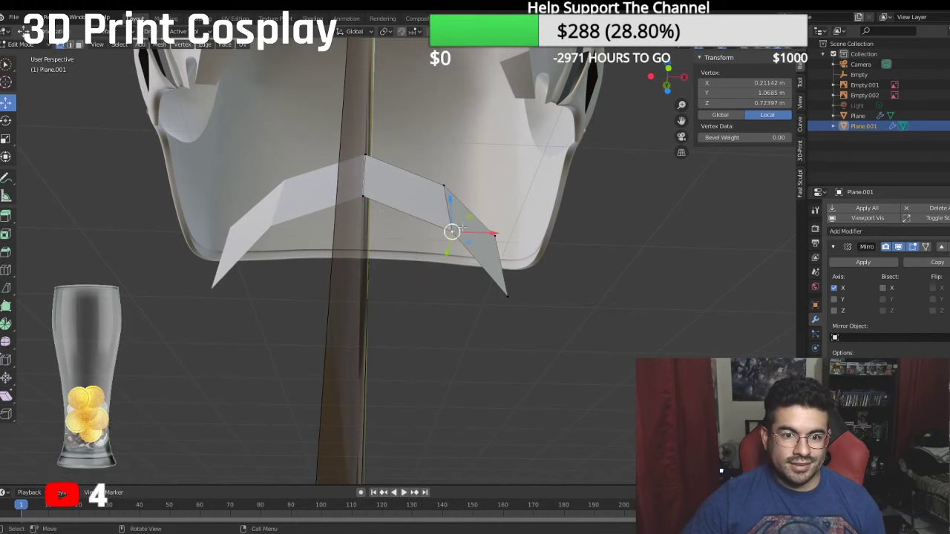
drag(495, 233, 486, 234)
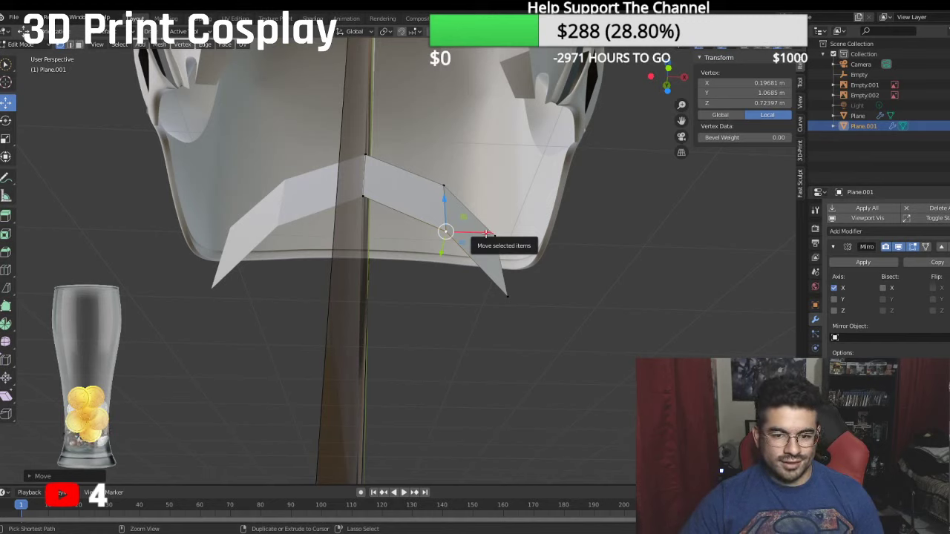
key(ctrl+z)
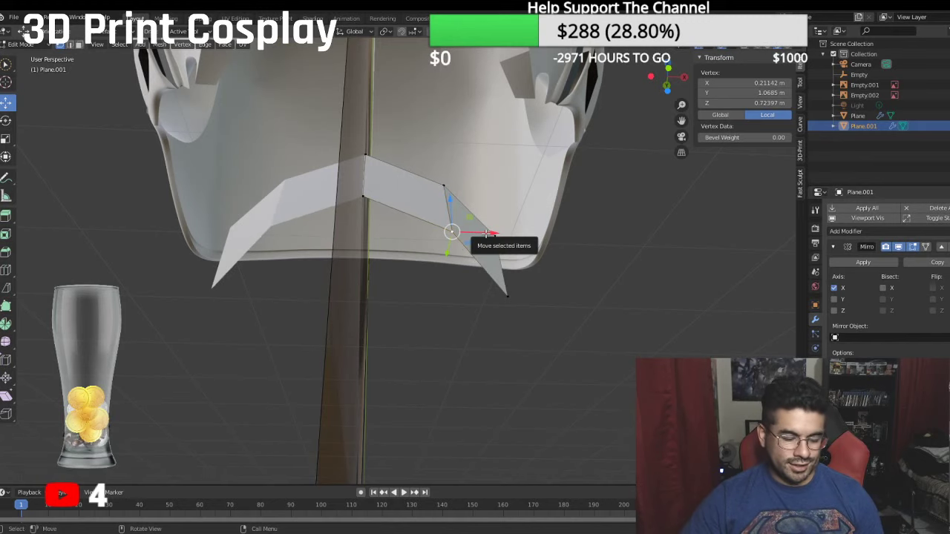
Step: Extrude the lower middle vertex horizontally along X to the centreline at X 0 m
key(e)
click(486, 233)
drag(491, 234, 384, 233)
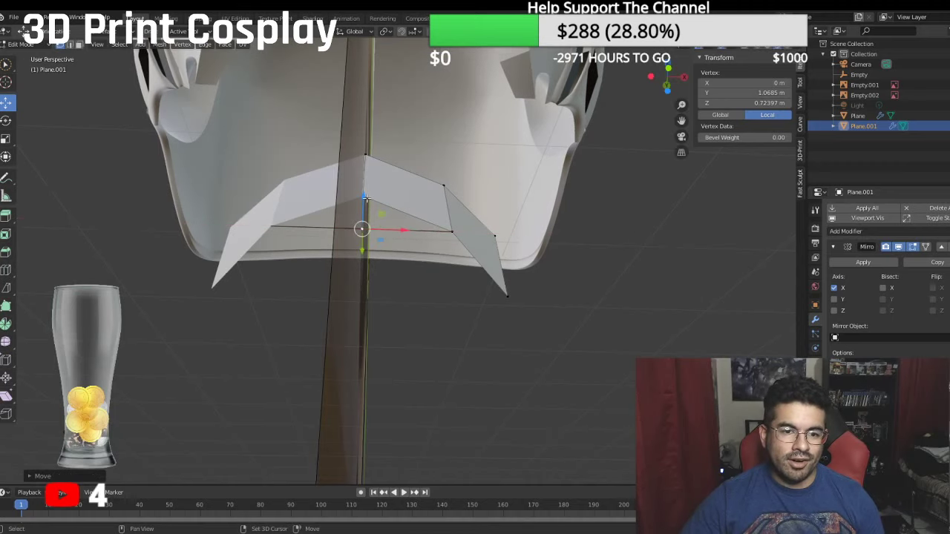
Step: Fill a triangular face between the lower middle vertex, the lower centre vertex and the new centreline vertex
shift+click(459, 227)
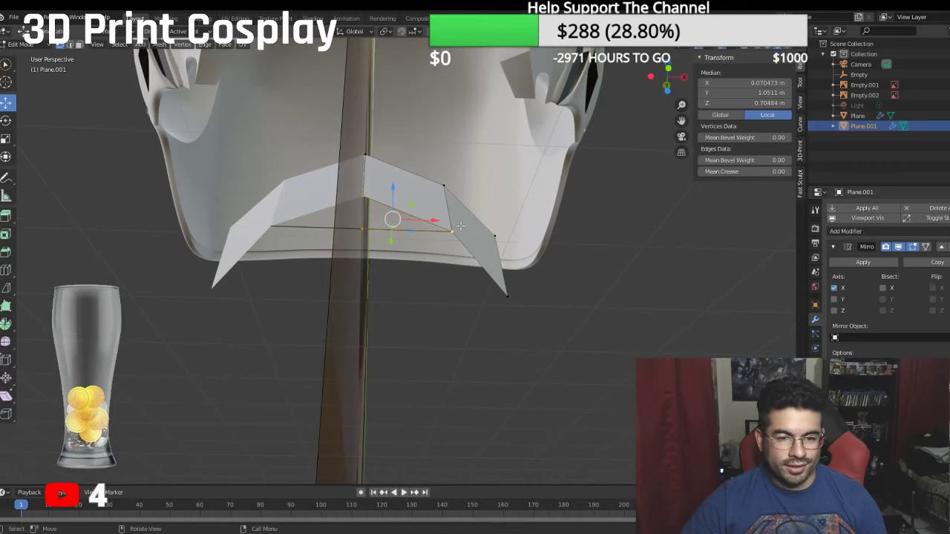
key(g)
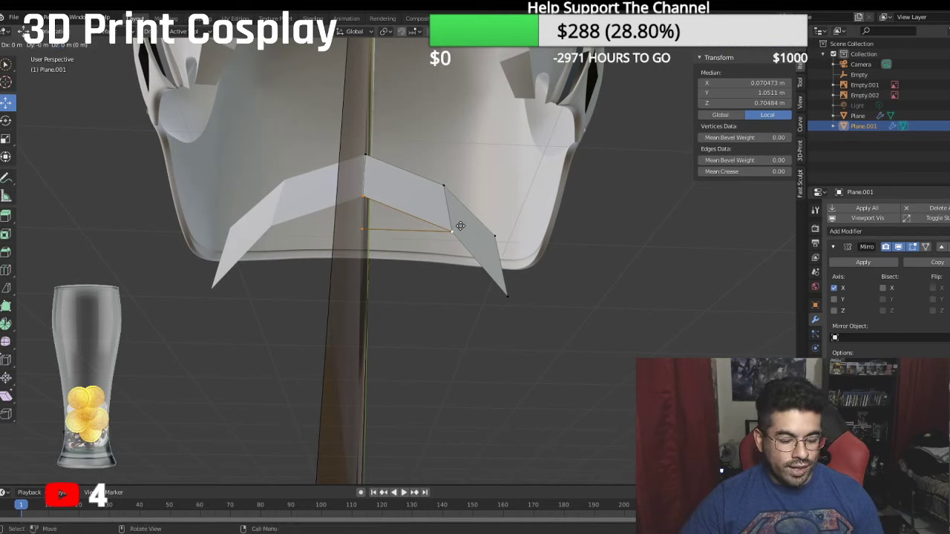
click(435, 230)
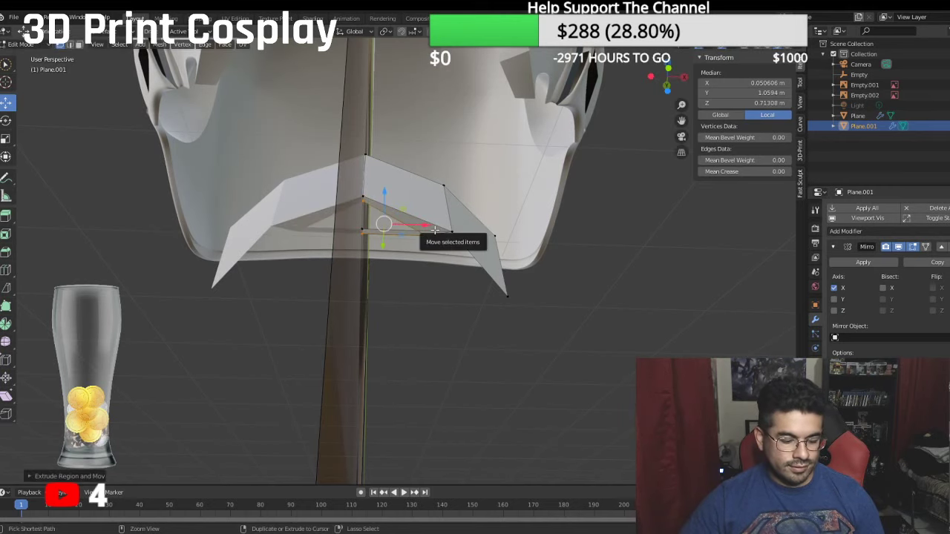
ctrl+click(452, 232)
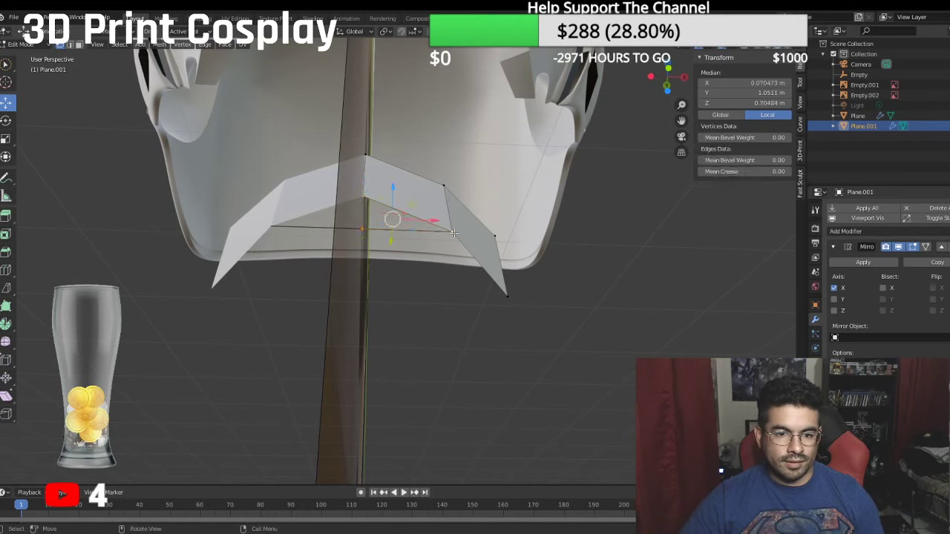
key(f)
Step: In the side view, lower the outer end vertices to the jaw outline, at local Y about 1.17 m for the lower and 0.94 m for the upper
middle_drag(535, 249, 446, 388)
click(440, 352)
middle_drag(440, 352, 475, 346)
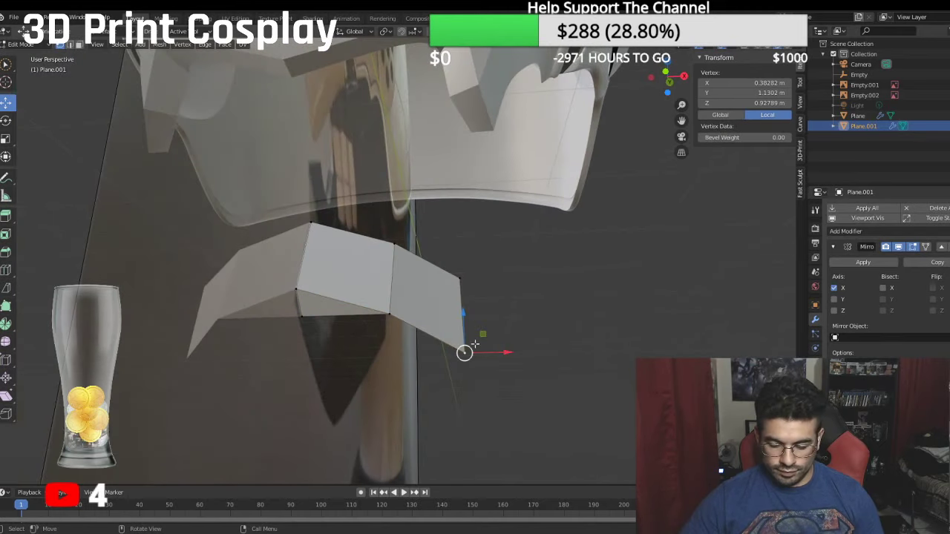
key(KP_3)
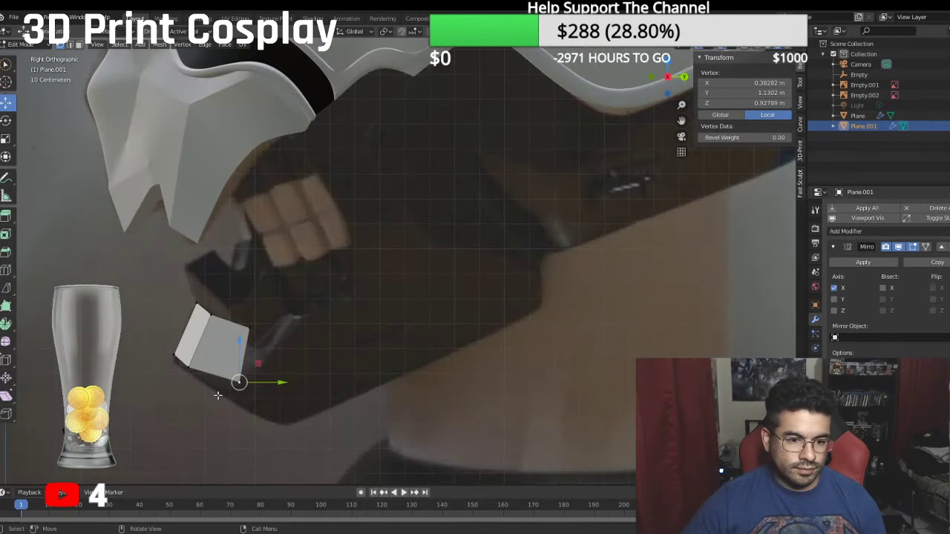
drag(242, 356, 240, 348)
click(248, 327)
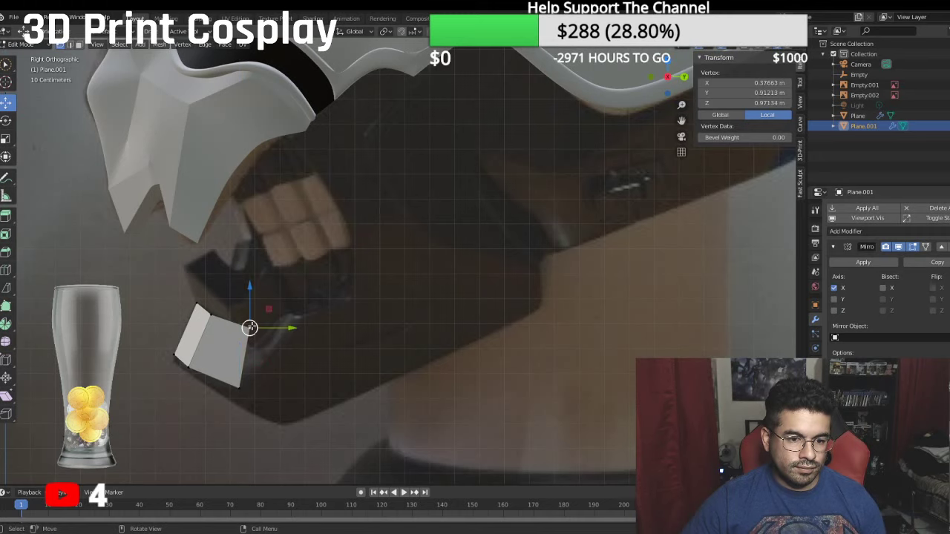
drag(249, 303, 249, 310)
click(236, 384)
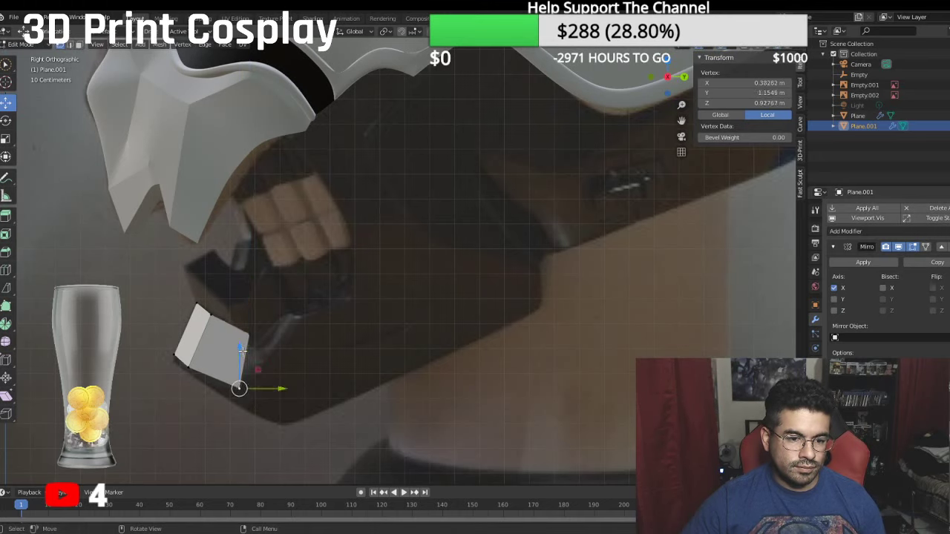
drag(242, 355, 242, 359)
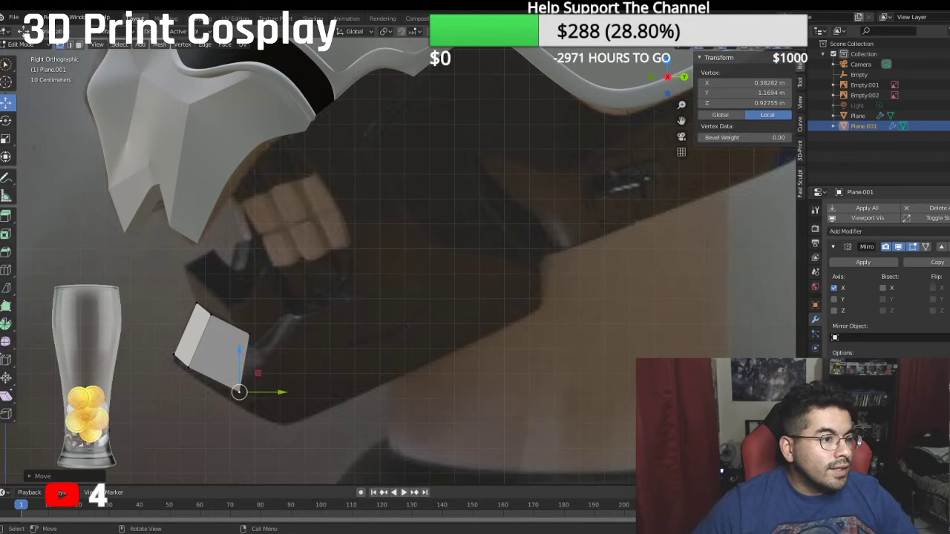
Step: In the front view, extrude the lower outer vertex to the centreline at X 0 m and fill the remaining underside gap with a face
key(KP_1)
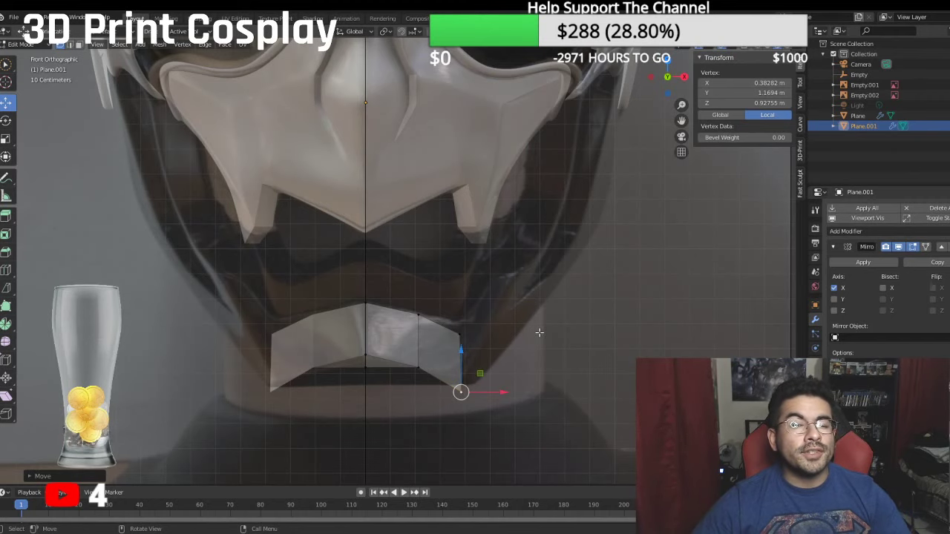
key(g)
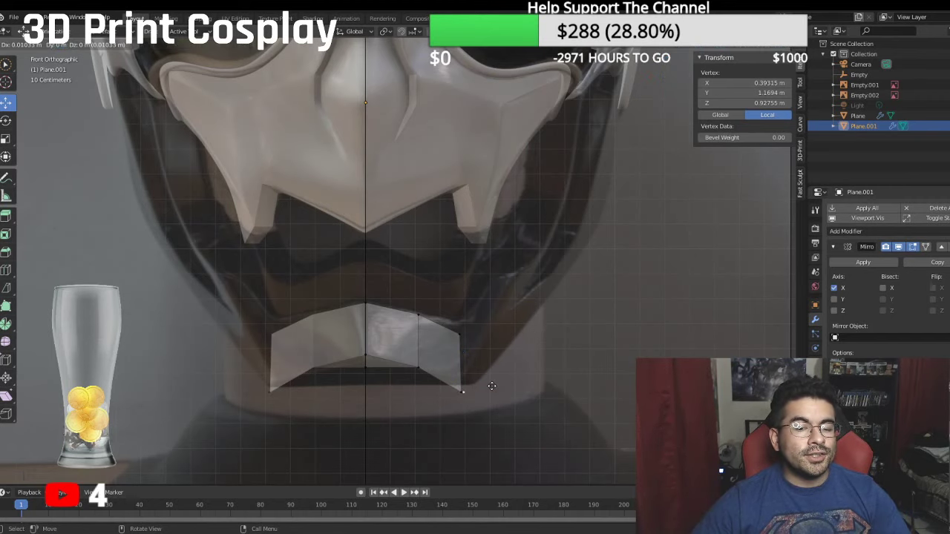
click(491, 385)
drag(512, 391, 362, 388)
shift+click(367, 368)
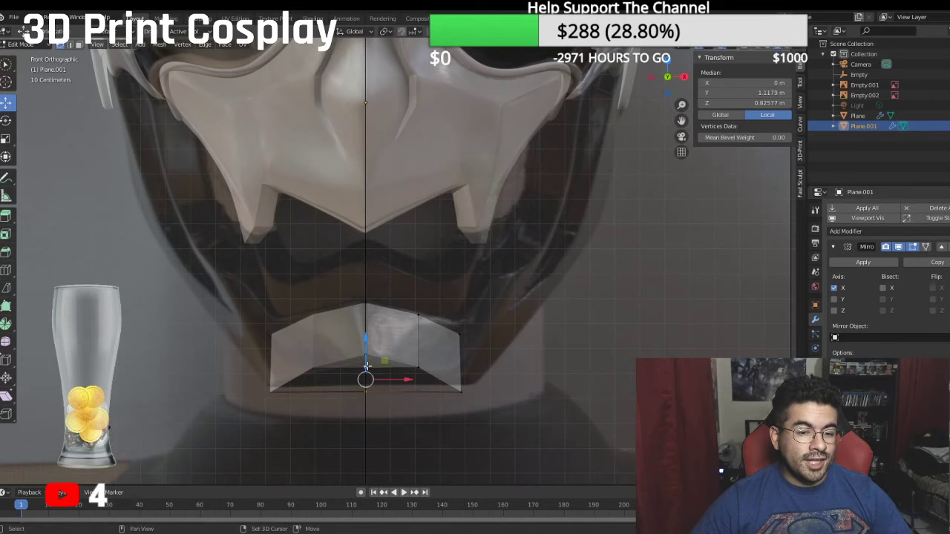
shift+click(430, 363)
shift+click(457, 388)
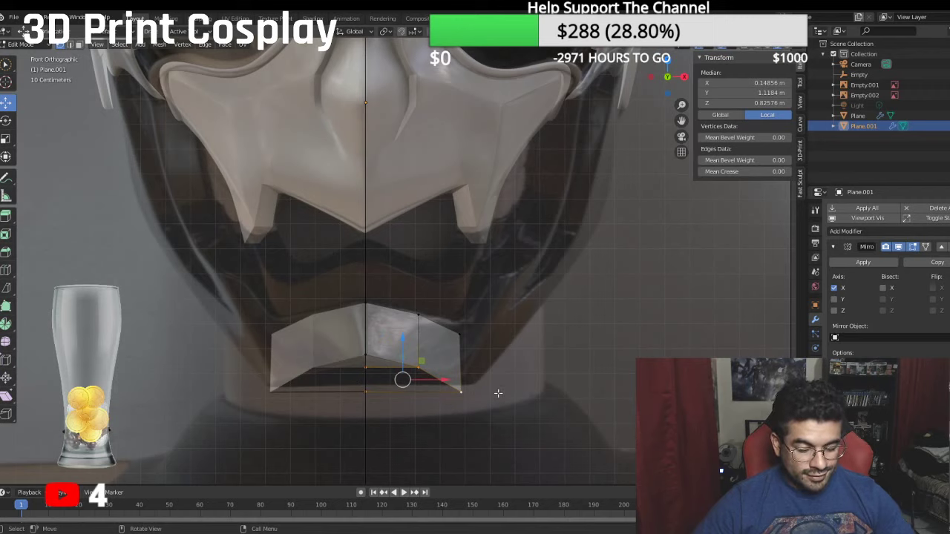
key(f)
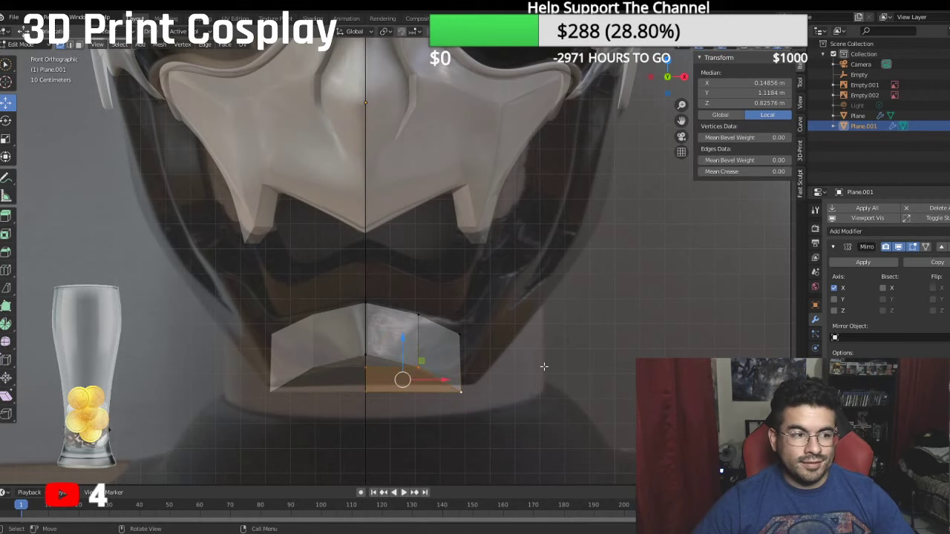
click(544, 366)
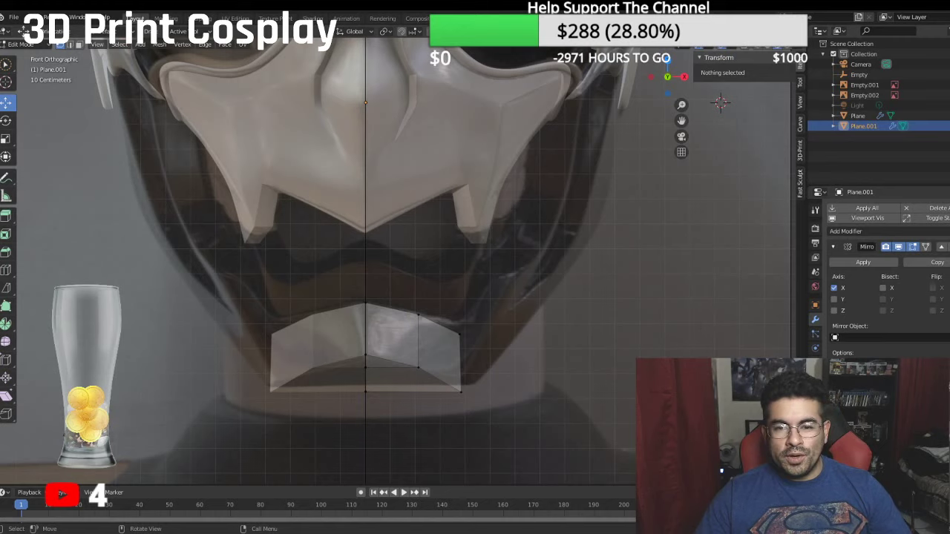
Step: Extrude the outer end edge of the chin upward and outward along the jaw in the front view
key(KP_3)
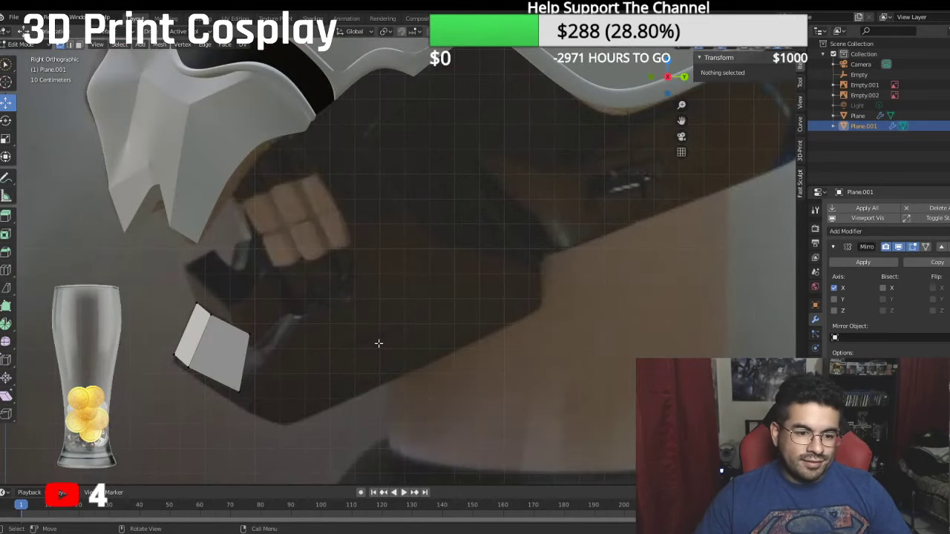
mouse_move(257, 351)
middle_down()
mouse_move(319, 322)
mouse_move(259, 338)
middle_up()
key(KP_3)
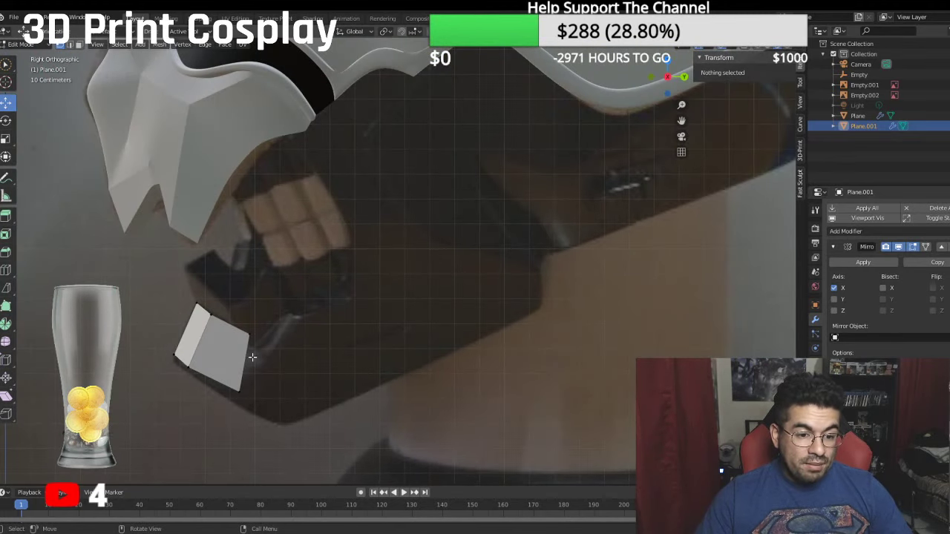
key(KP_1)
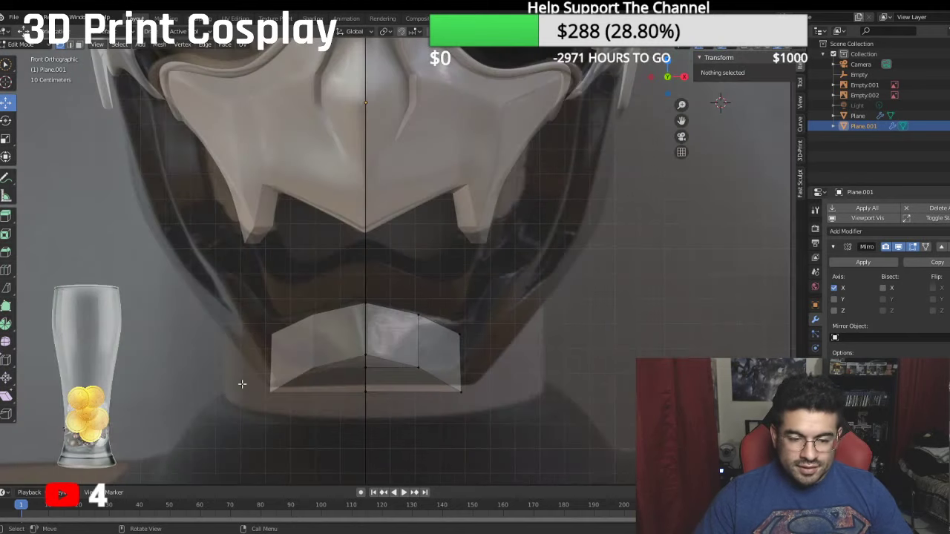
click(459, 335)
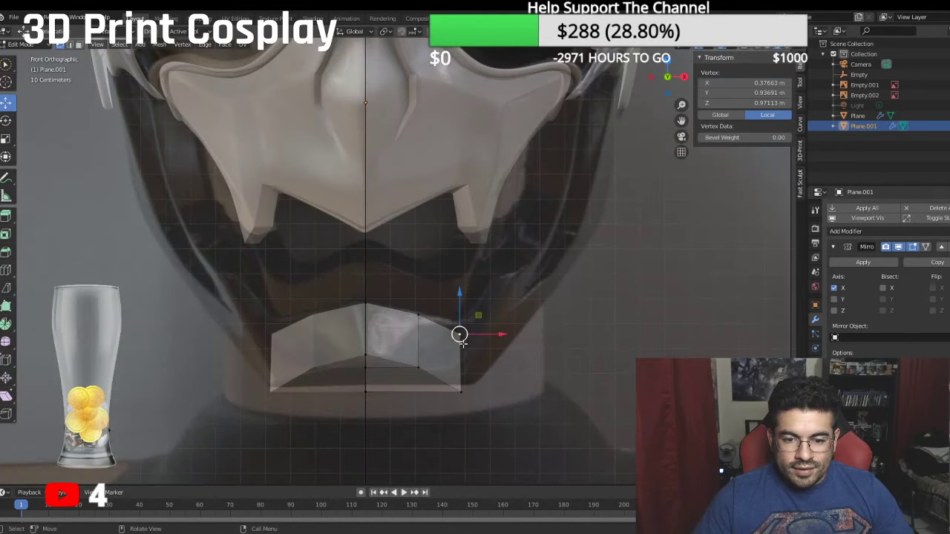
shift+click(465, 391)
key(g)
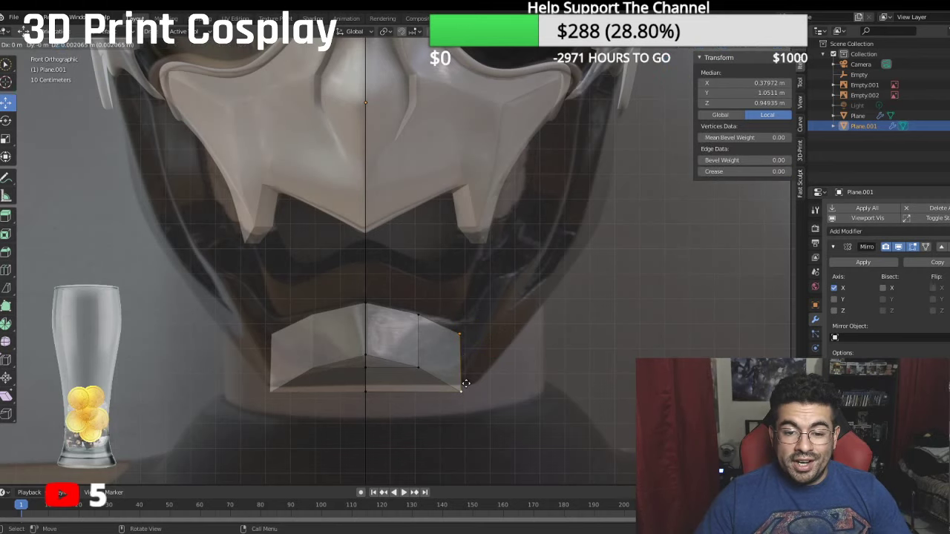
click(497, 332)
Step: Move the extruded edge's outer vertex up and outward onto the jaw outline, at local X about 0.61 m and Y about 0.69 m
click(499, 338)
key(g)
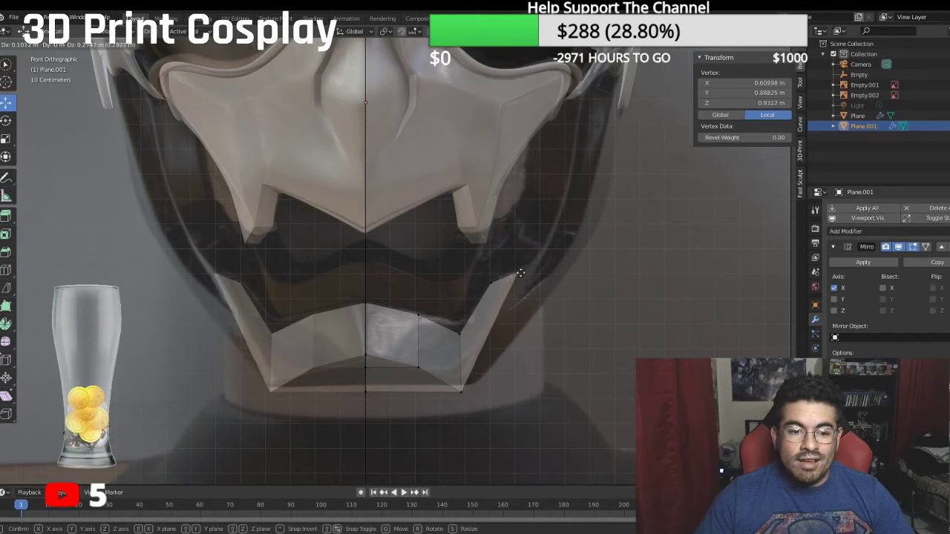
click(521, 273)
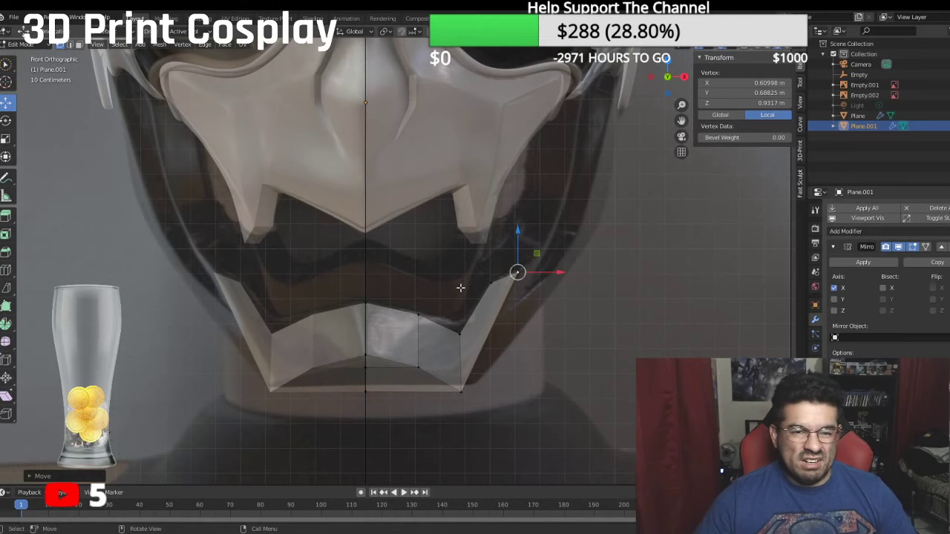
Step: In the side view, move the extruded edge's two vertices back along Y, the outer one to local Z about 1.14 m
middle_drag(457, 295, 366, 311)
key(KP_3)
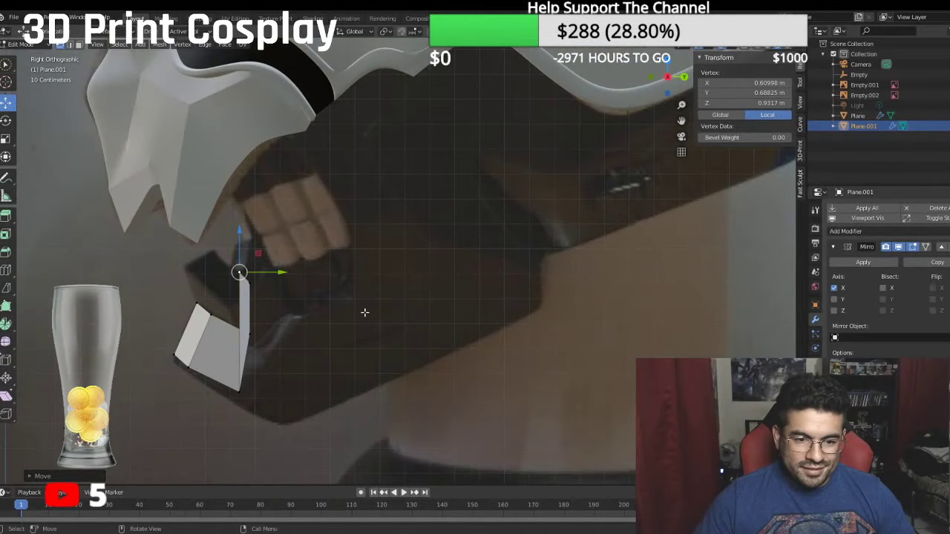
drag(263, 276, 301, 280)
key(g)
key(y)
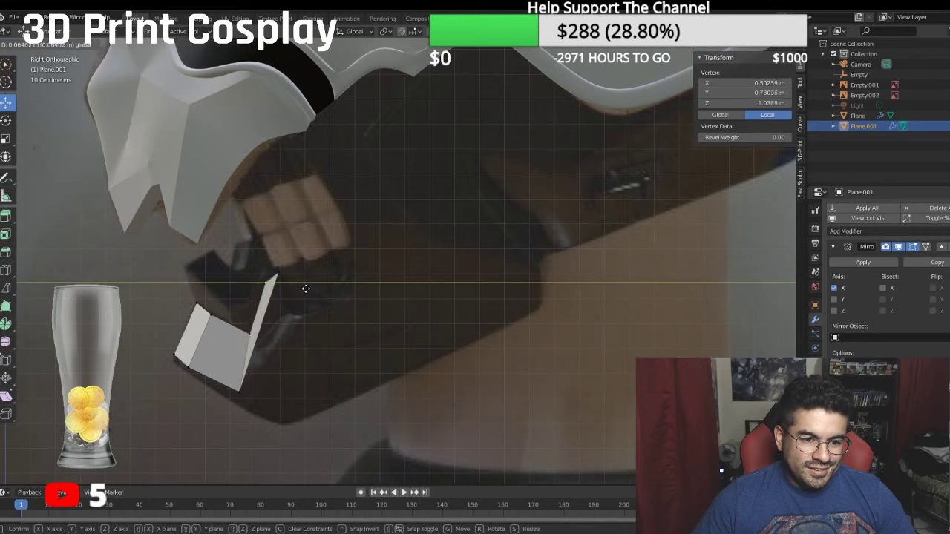
click(310, 291)
click(279, 274)
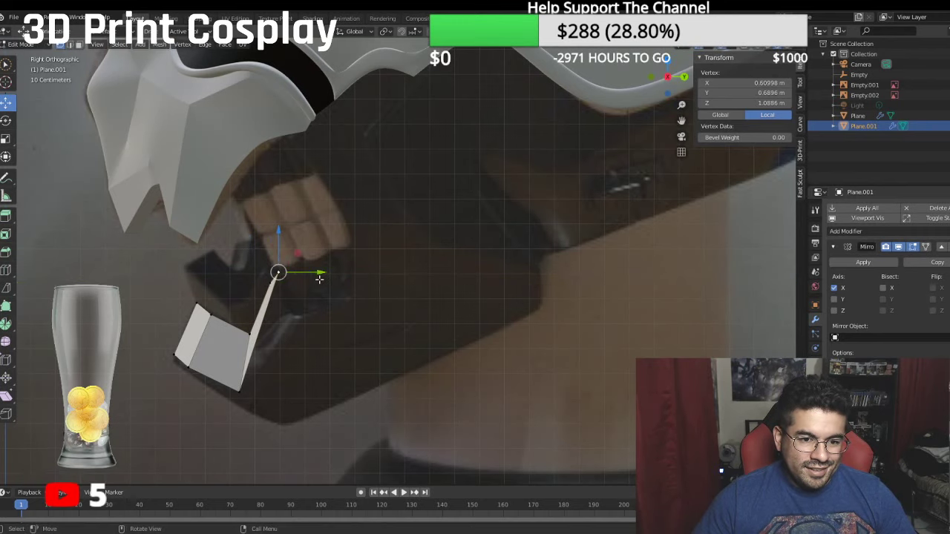
drag(318, 277, 332, 281)
Step: In the front view, raise the jaw arm's end vertices along Z, to local Y about 0.72 m inside and 0.68 m outside
middle_drag(266, 299, 406, 276)
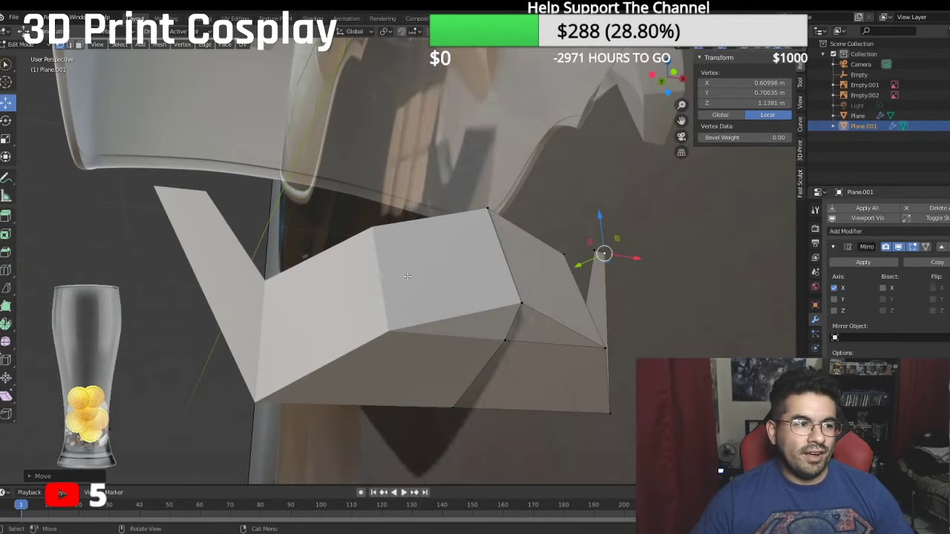
key(KP_1)
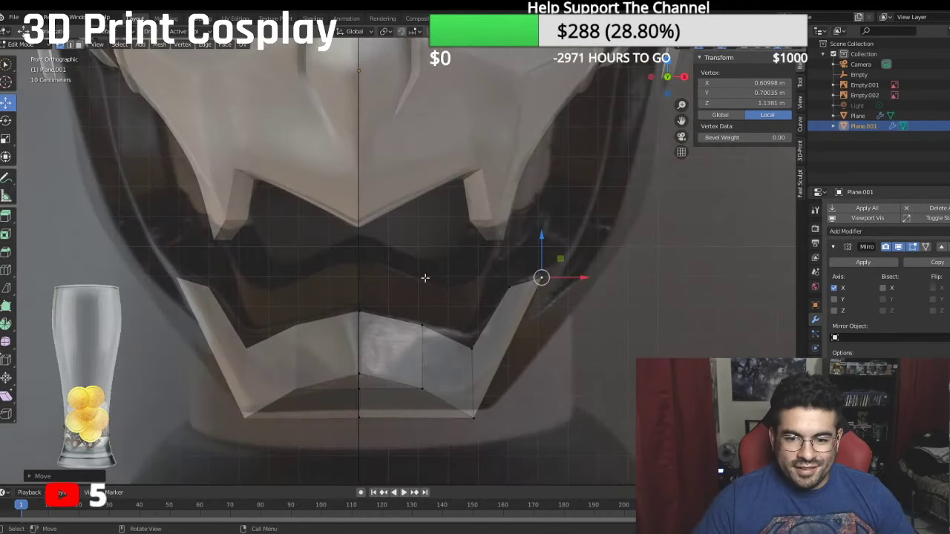
key(g)
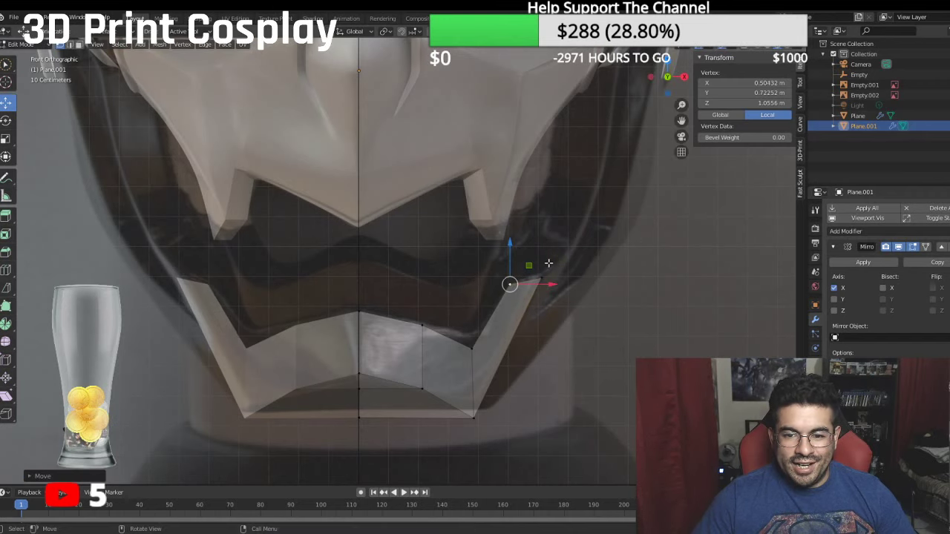
key(z)
click(546, 232)
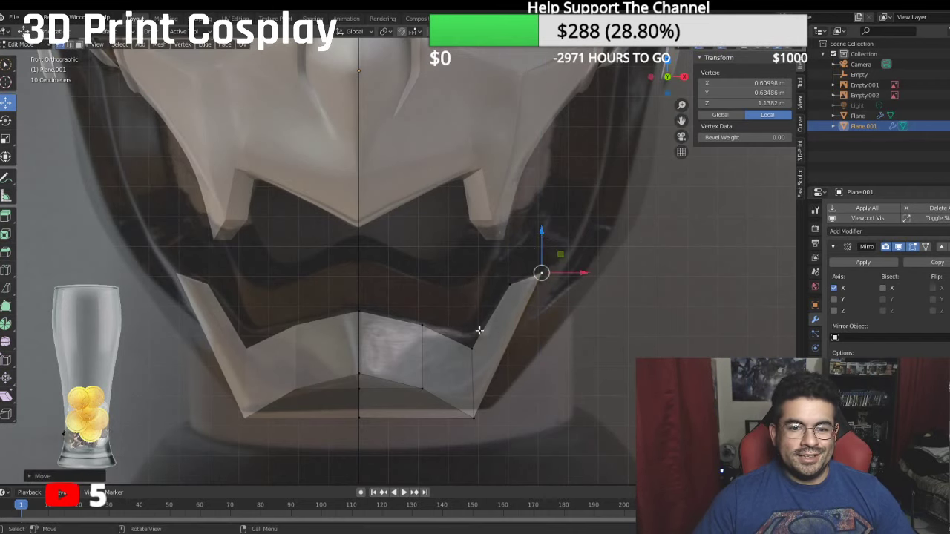
Step: Raise the chin's upper corner vertex at the base of the jaw arm along Z, to local Y about 0.91 m
click(471, 346)
key(g)
key(z)
click(475, 306)
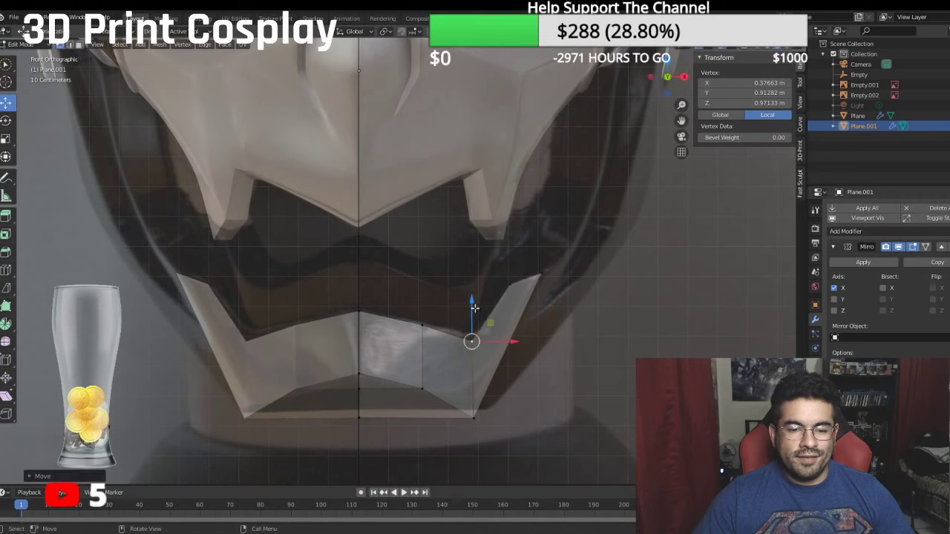
Step: Raise the lower outer and lower centreline vertices of the chin's underside, the centreline one to local Y about 1.15 m
scroll(467, 326, down, 2)
click(452, 363)
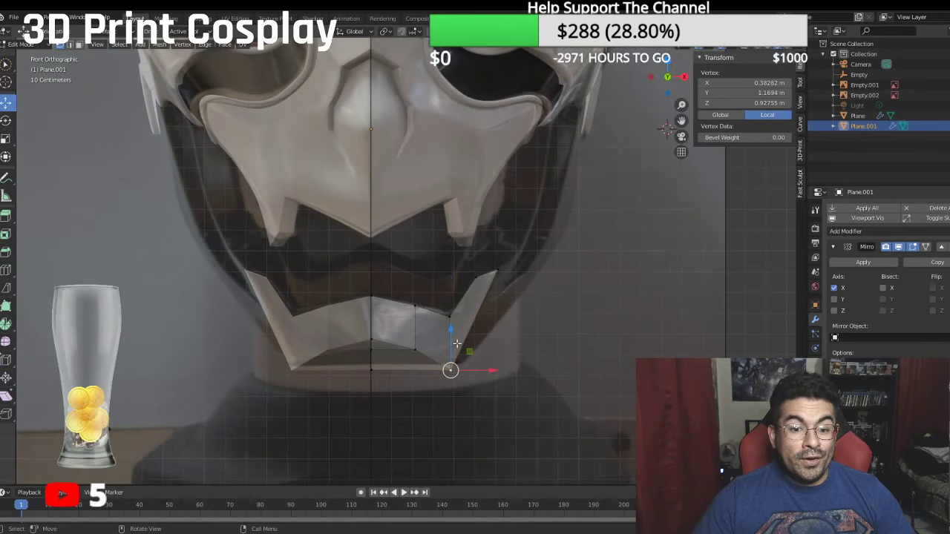
click(372, 367)
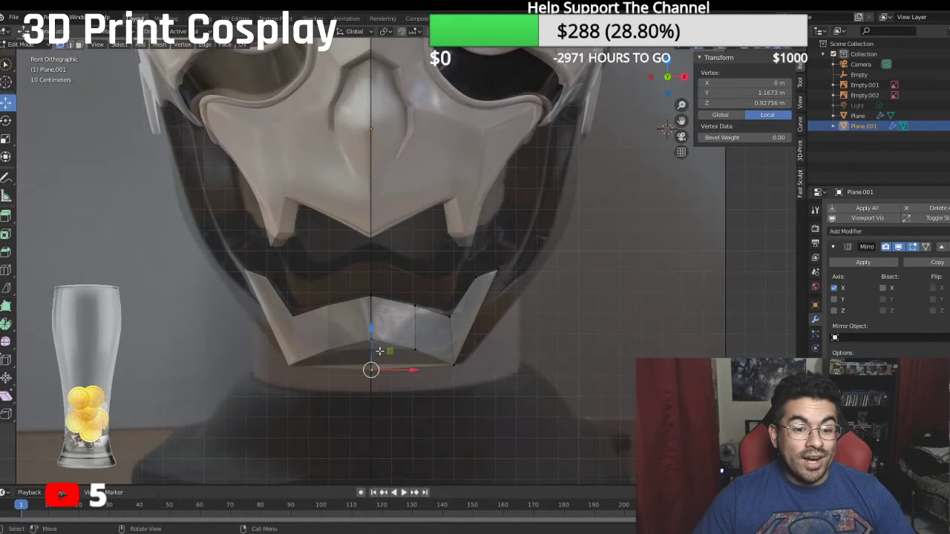
shift+middle_drag(453, 316, 444, 324)
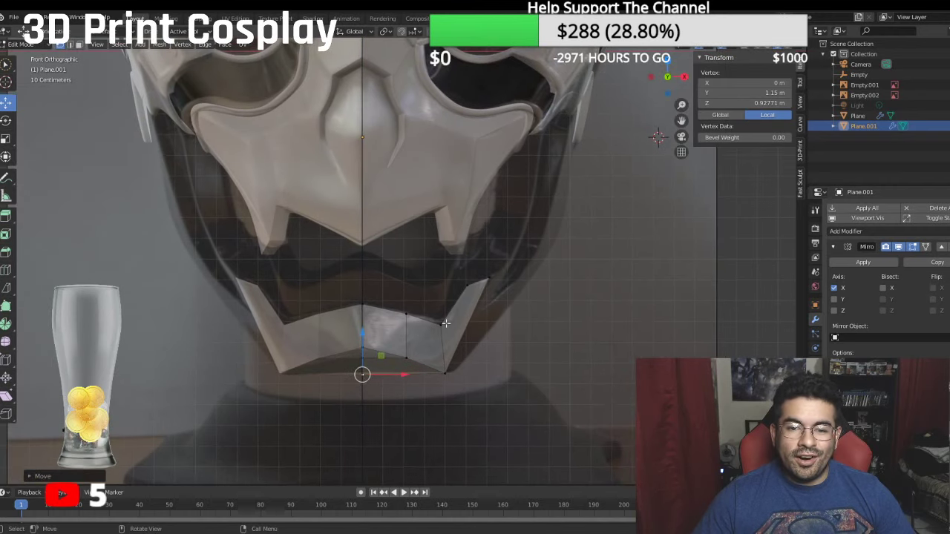
key(KP_3)
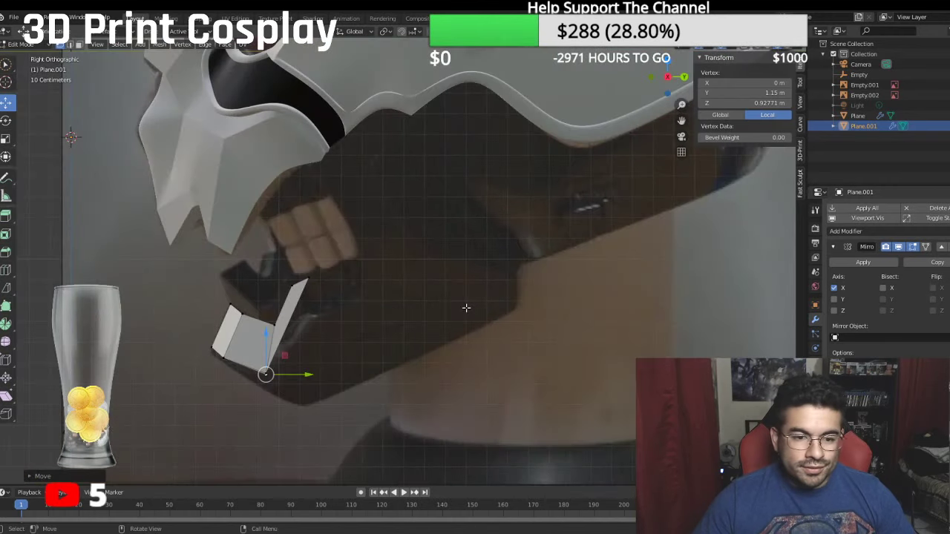
Step: In the side view, lower the jaw arm's end edge along Z, to median local Y about 0.79 m
shift+middle_drag(307, 300, 374, 233)
scroll(321, 256, up, 2)
scroll(356, 244, down, 1)
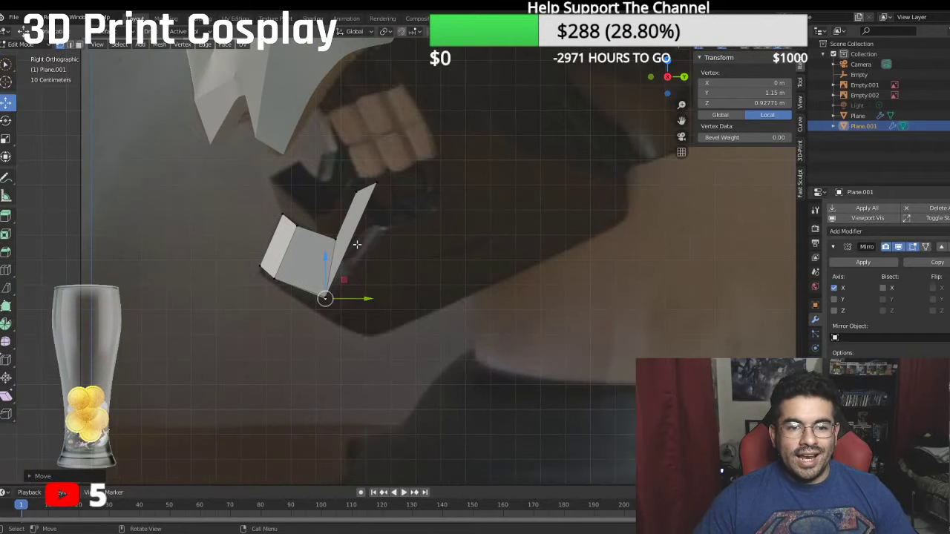
click(363, 194)
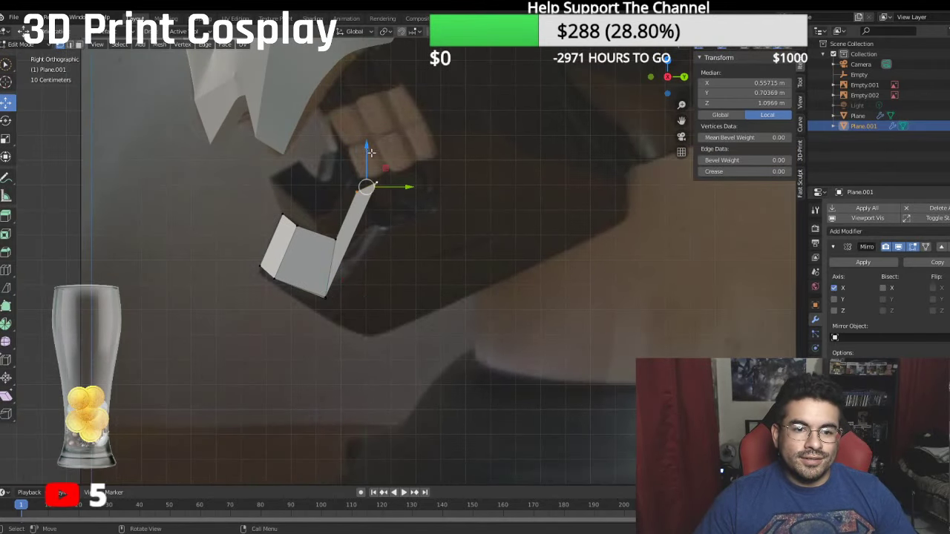
key(g)
key(z)
click(379, 176)
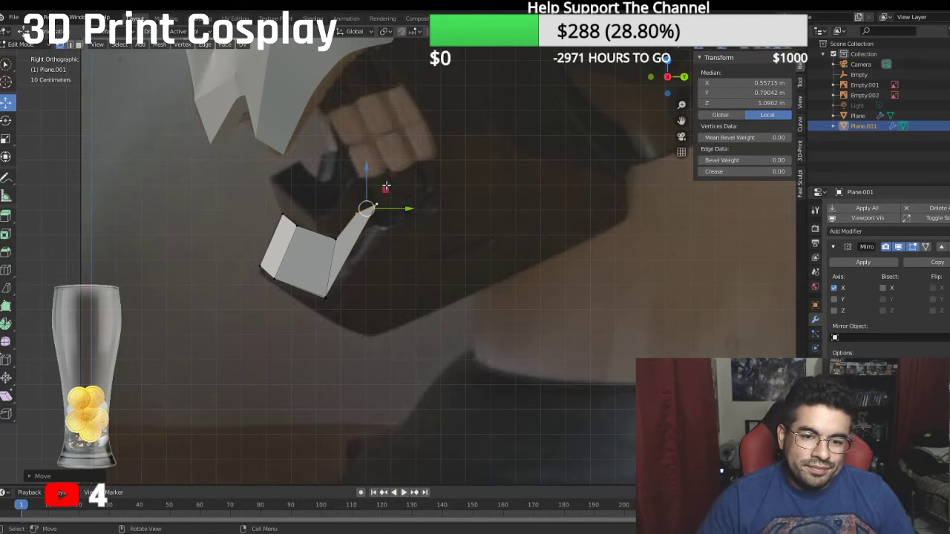
scroll(380, 197, down, 5)
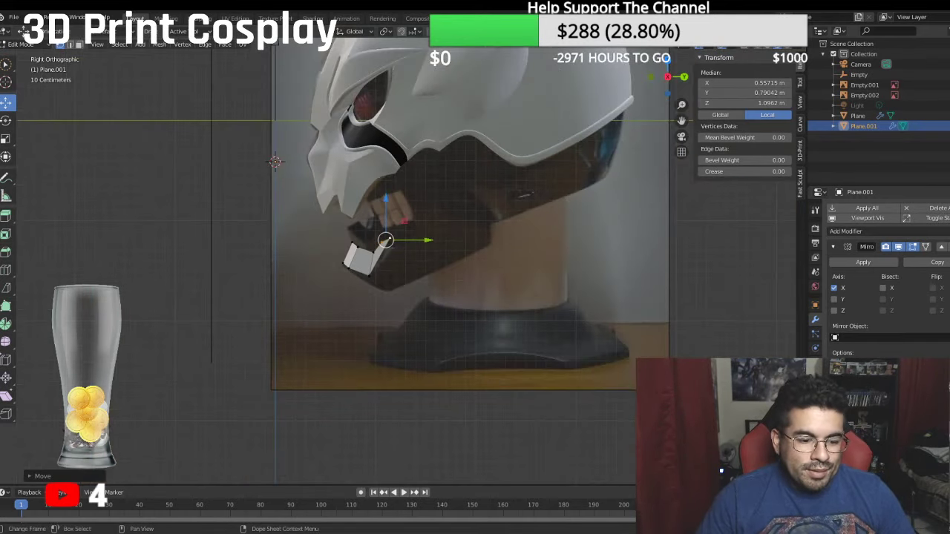
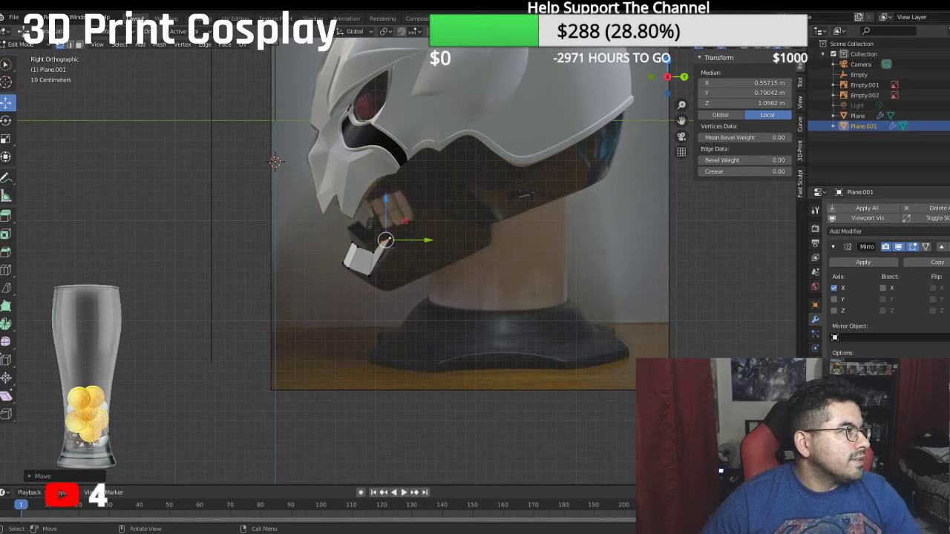
scroll(406, 275, down, 4)
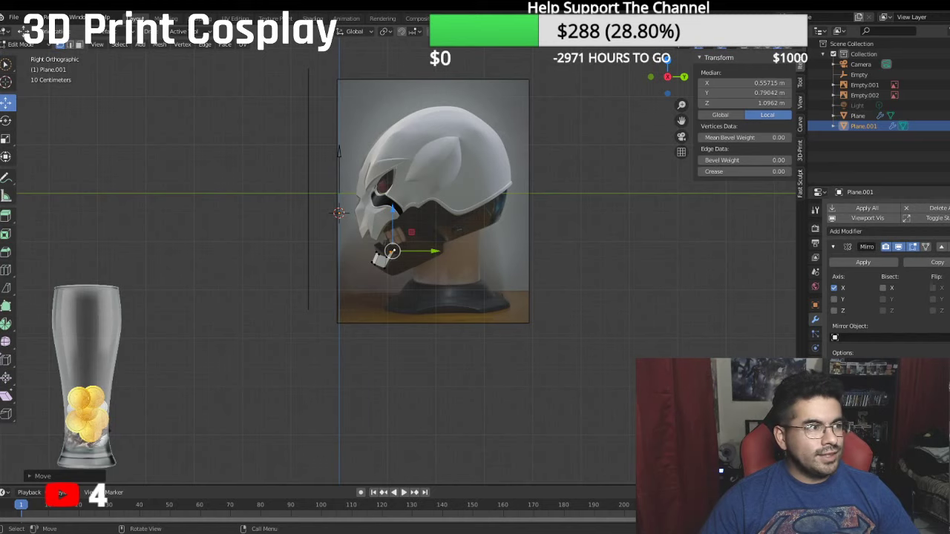
key(g)
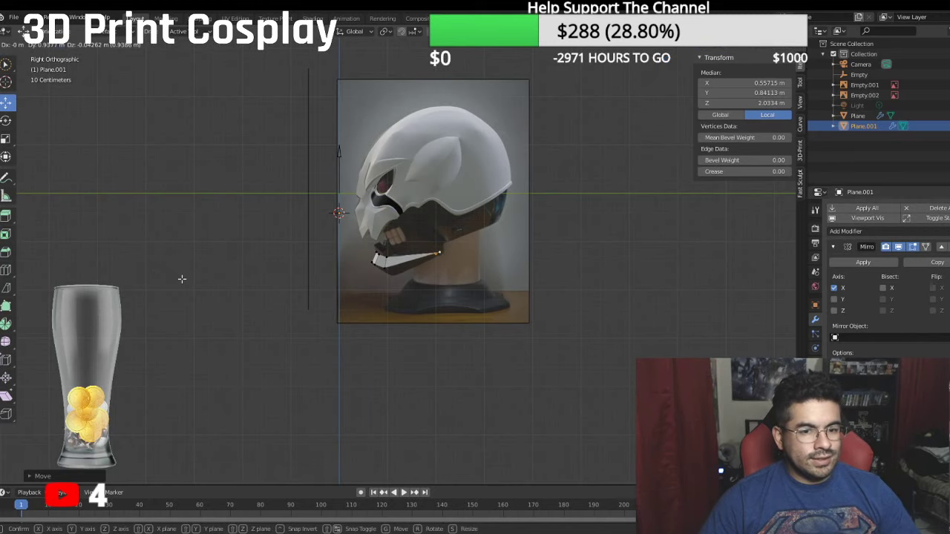
click(180, 278)
key(ctrl+z)
Step: Switch to Object Mode and add the three-quarter photo of the helmet as a reference image
middle_drag(172, 282, 328, 287)
scroll(328, 288, down, 3)
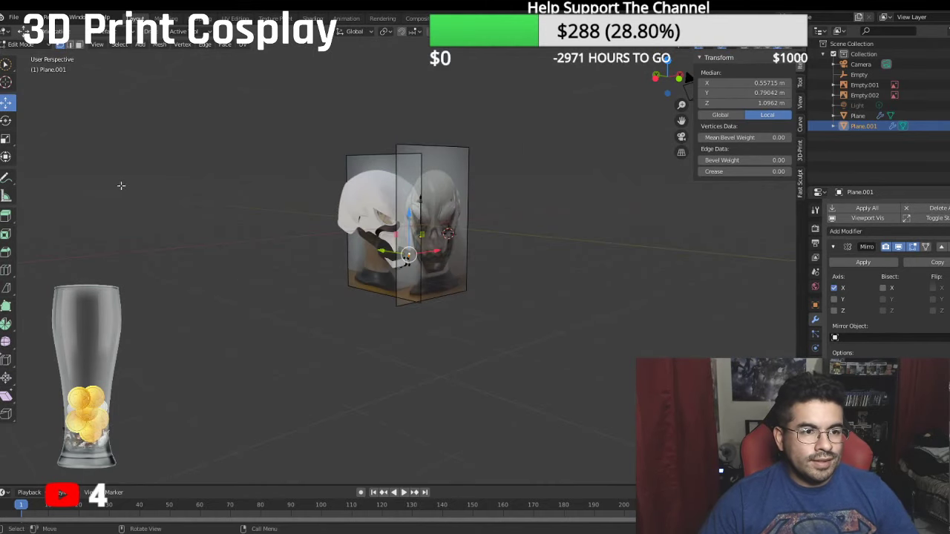
click(39, 47)
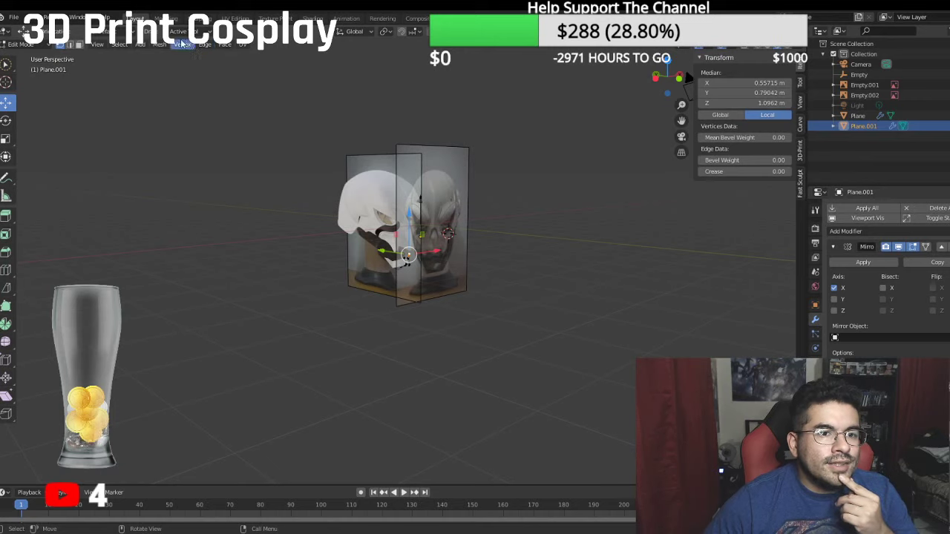
click(25, 45)
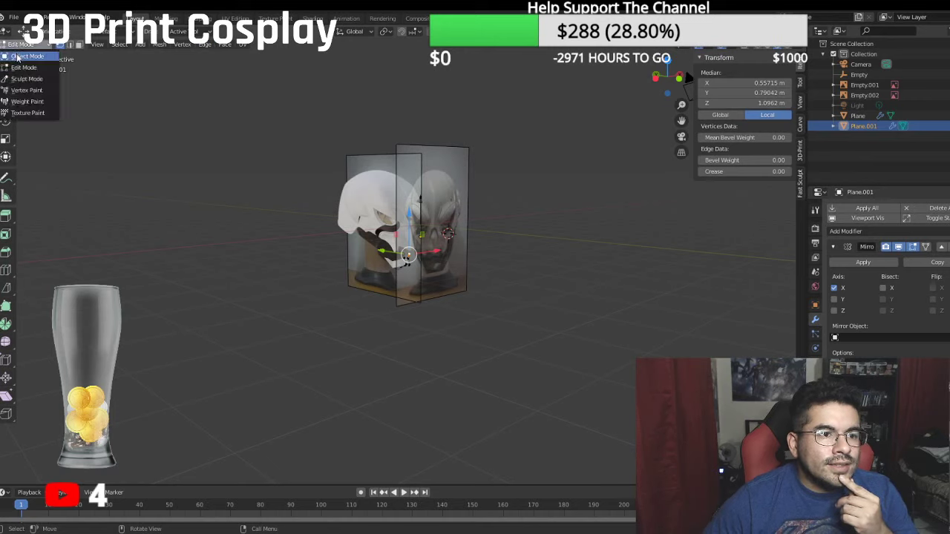
click(30, 48)
click(108, 43)
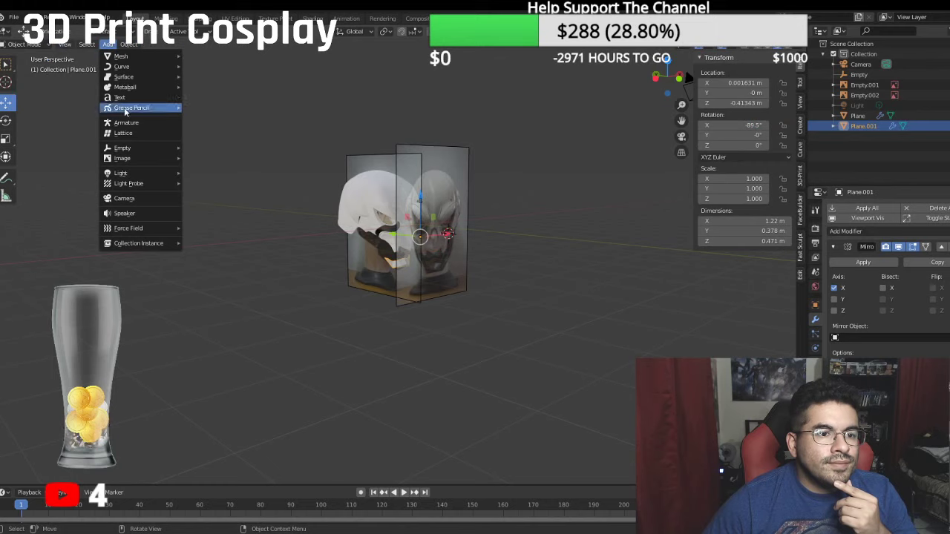
mouse_move(147, 163)
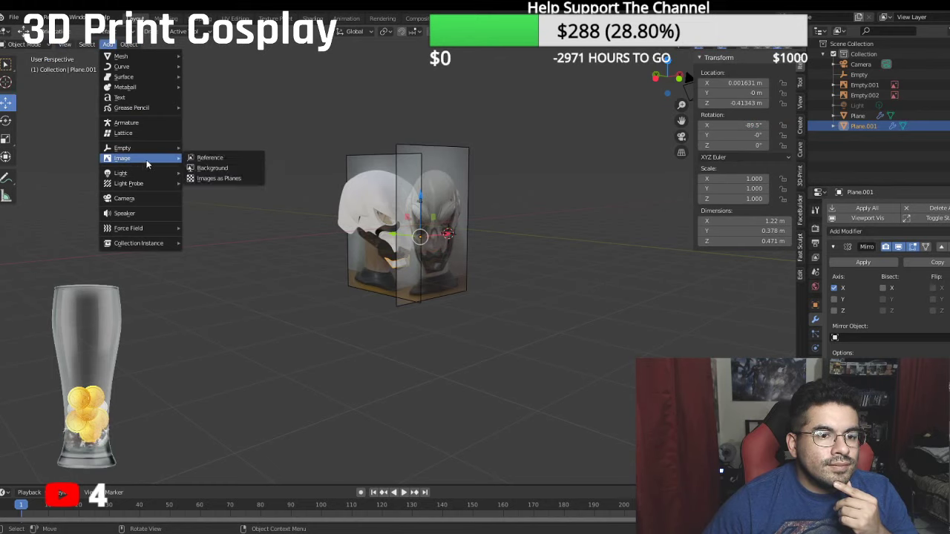
click(210, 158)
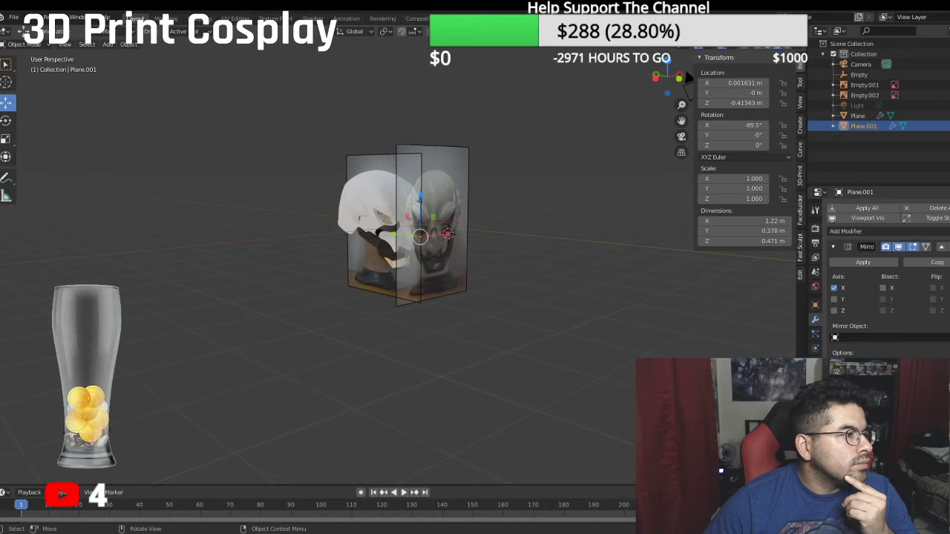
Step: Move the new three-quarter reference image along the Y axis to about 2.84 m
scroll(37, 363, up, 6)
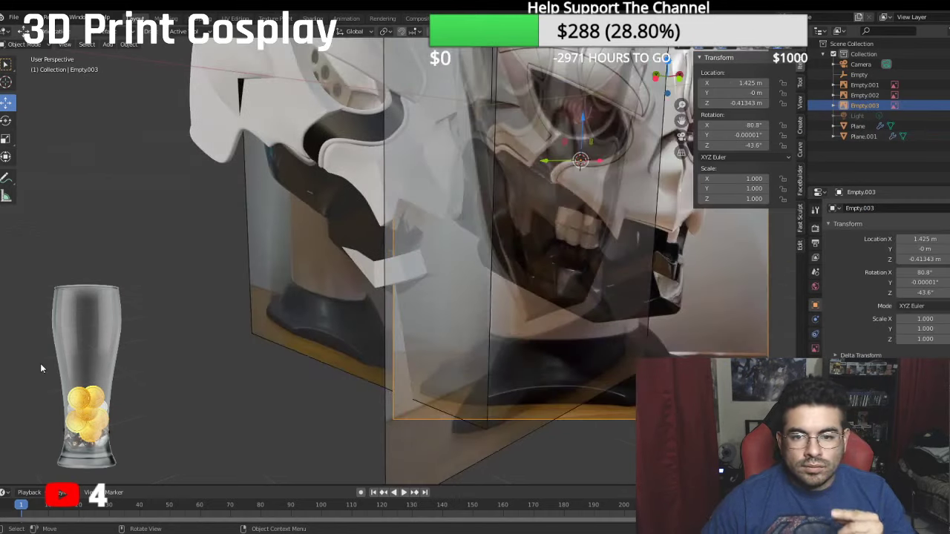
scroll(44, 363, down, 6)
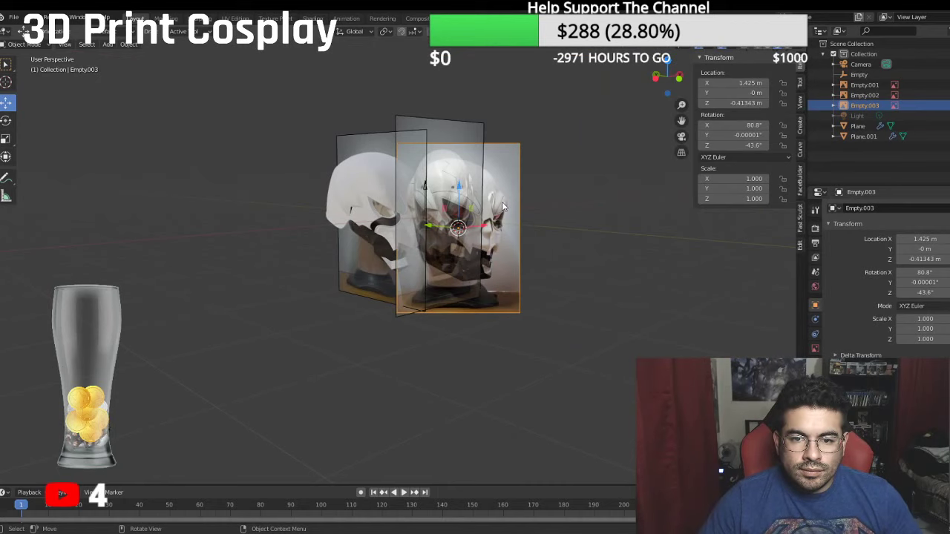
drag(430, 225, 364, 225)
Step: Examine the jaw in the three-quarter reference image and move the image along the X axis to about 2.63 m
scroll(369, 232, up, 5)
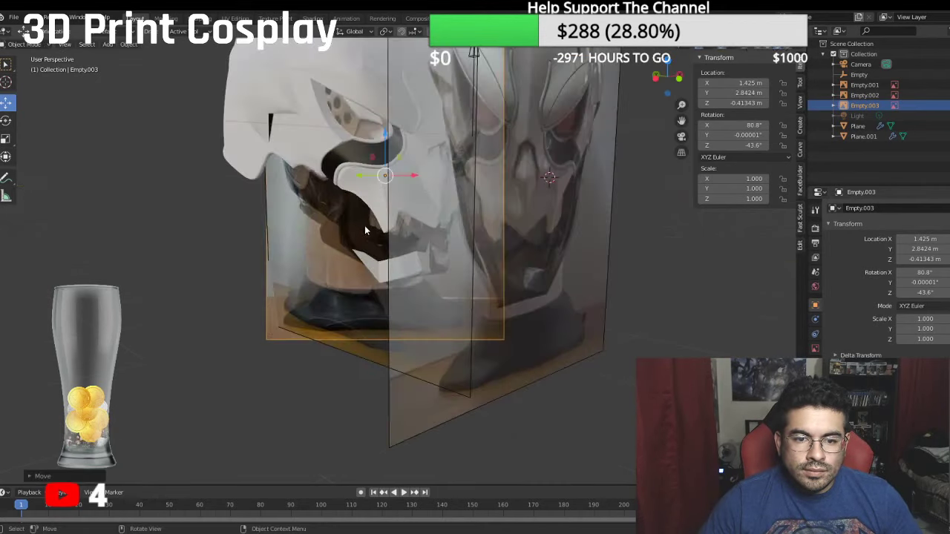
middle_drag(405, 260, 362, 362)
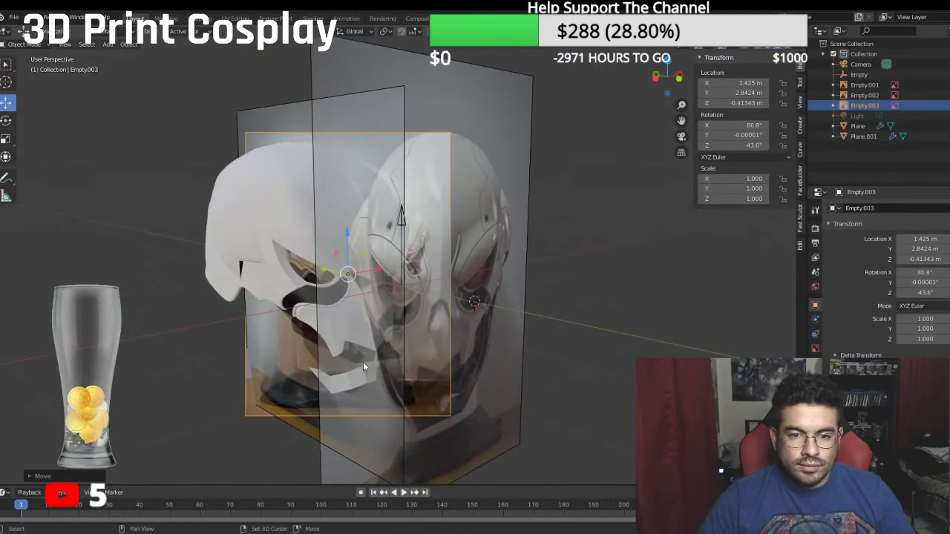
middle_drag(464, 171, 644, 165)
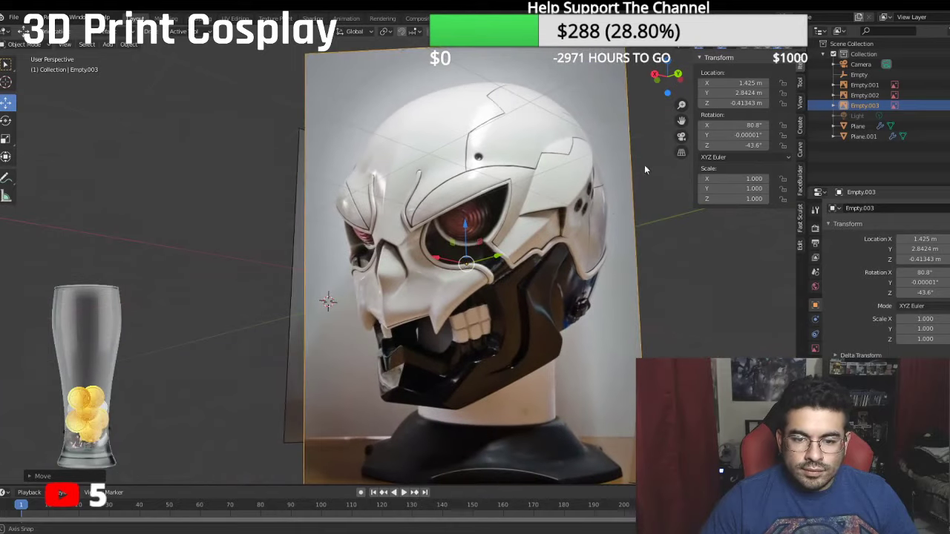
scroll(595, 225, up, 4)
shift+middle_drag(595, 230, 551, 184)
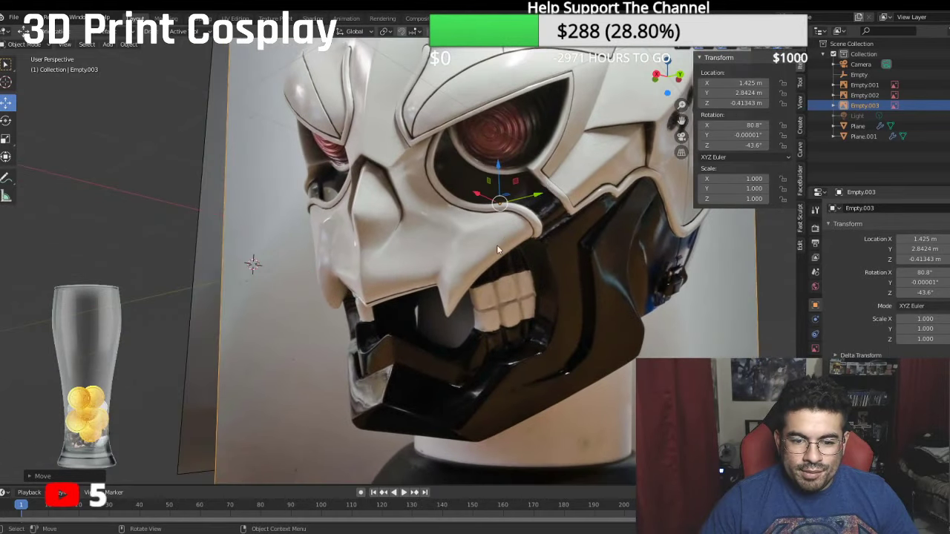
shift+middle_drag(503, 294, 489, 264)
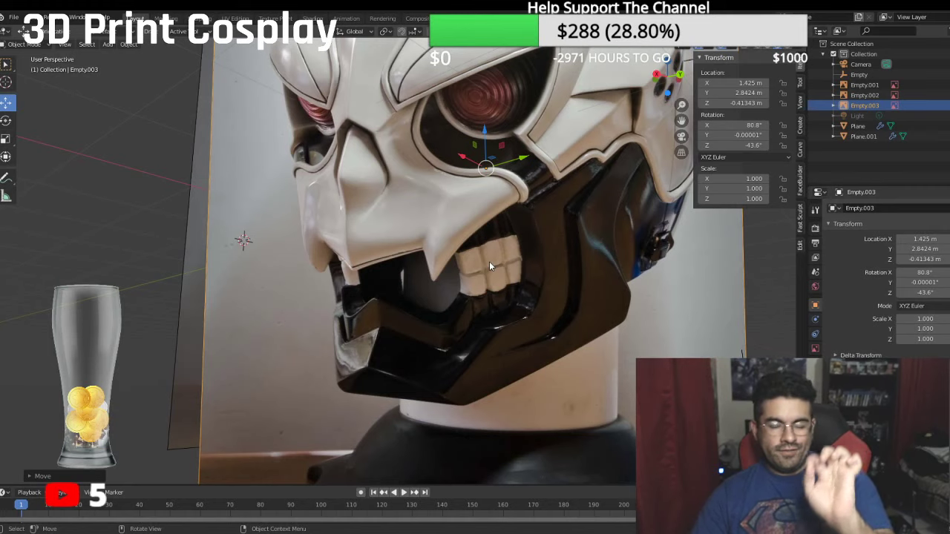
middle_drag(488, 261, 588, 295)
drag(637, 242, 766, 239)
Step: Rotate the three-quarter reference image with the Rotate tool
scroll(653, 244, down, 5)
middle_drag(639, 244, 595, 309)
click(6, 120)
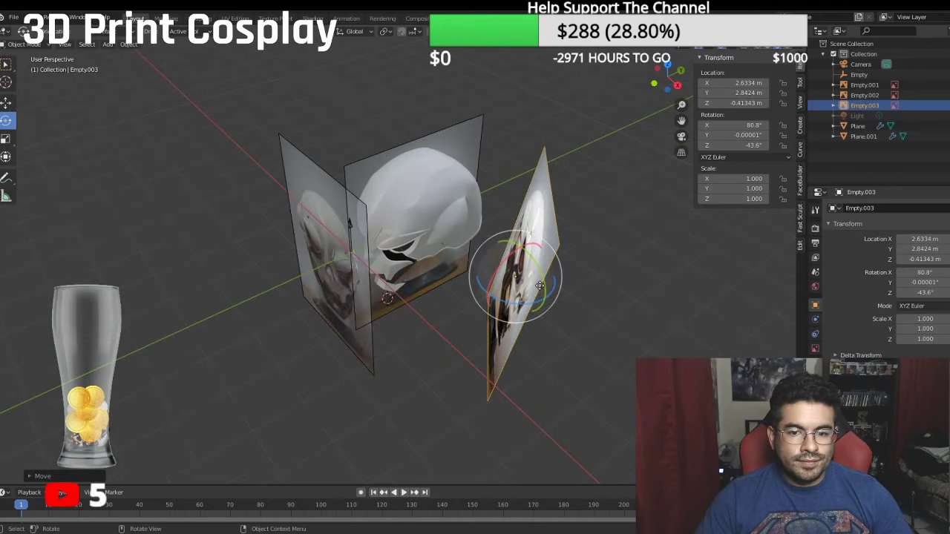
Step: Rotate the Empty.003 reference image so it stands upright with its picture turned outward, at about X 90.6° and Z 226°
drag(512, 300, 566, 299)
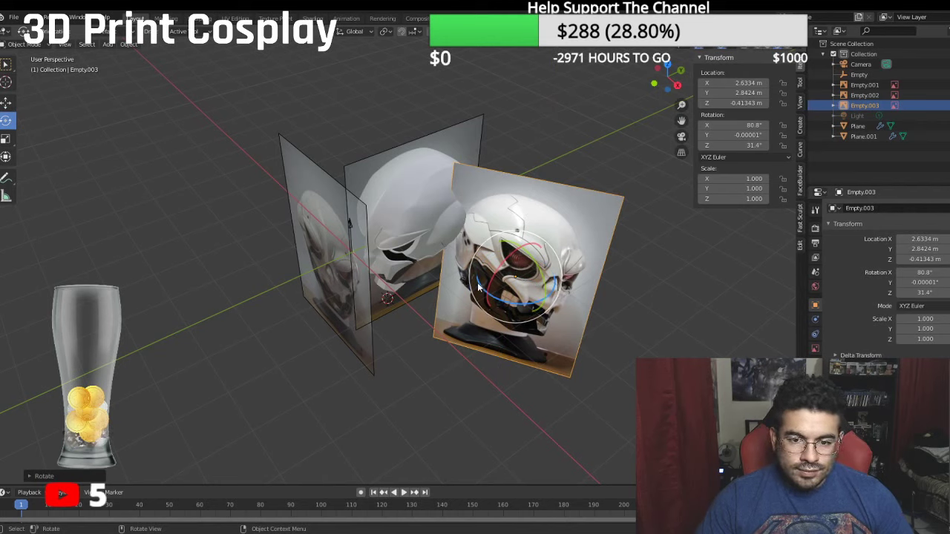
drag(481, 290, 587, 254)
middle_drag(588, 254, 530, 268)
mouse_move(530, 268)
mouse_down()
mouse_move(547, 275)
mouse_move(535, 258)
mouse_up()
Step: Move the Empty.003 reference image beside the side-profile reference, to about X 2.13 m and Y 5.10 m
click(6, 103)
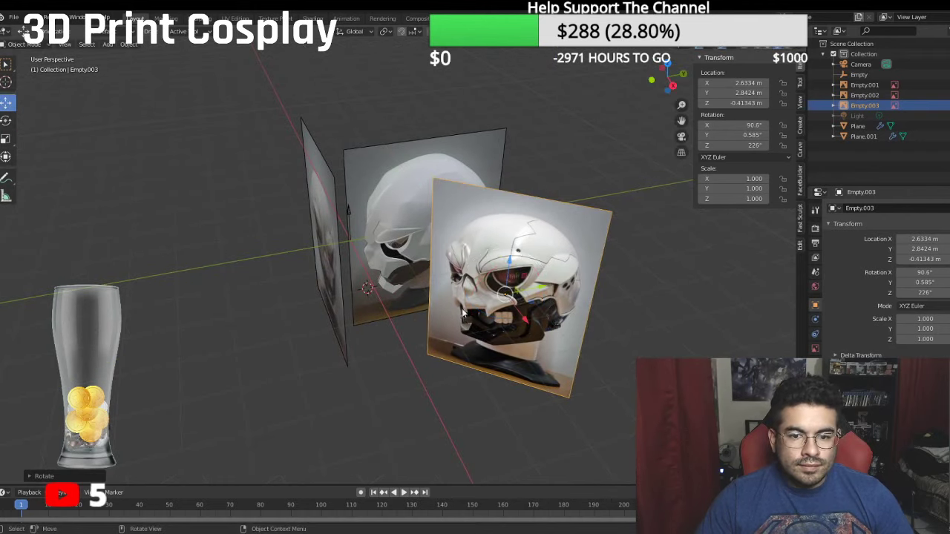
drag(537, 284, 619, 260)
scroll(495, 328, up, 4)
middle_drag(495, 328, 317, 262)
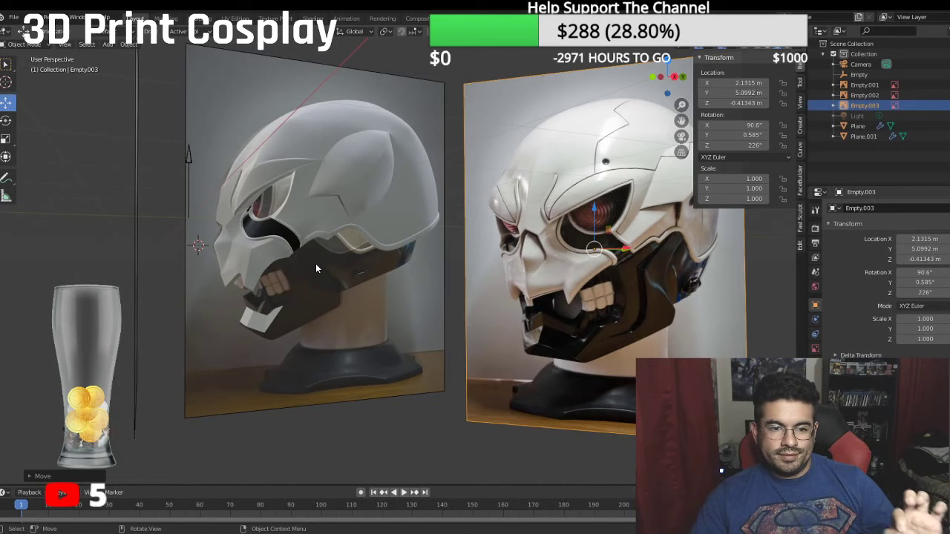
Step: In the right orthographic view, rotate the Empty.003 reference about Z to about 261° so its picture faces the viewer
key(KP_3)
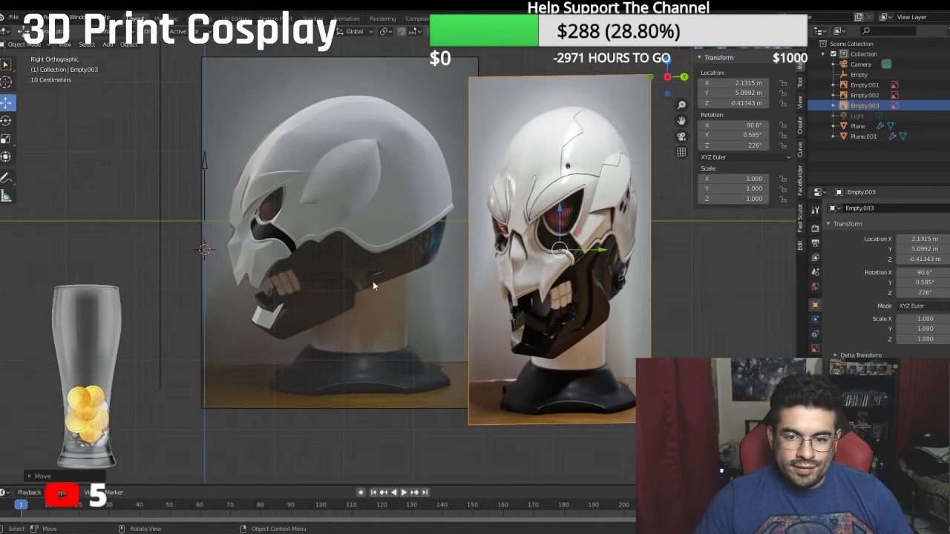
scroll(315, 264, down, 2)
click(6, 121)
mouse_move(521, 254)
mouse_down()
mouse_move(547, 215)
mouse_move(534, 217)
mouse_move(604, 233)
mouse_move(519, 208)
mouse_move(523, 242)
mouse_up()
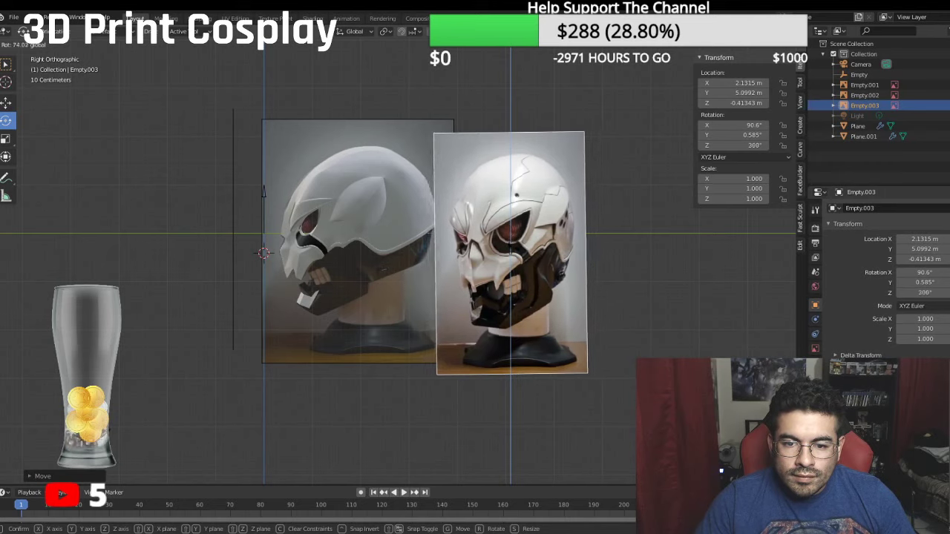
click(525, 245)
scroll(526, 245, up, 5)
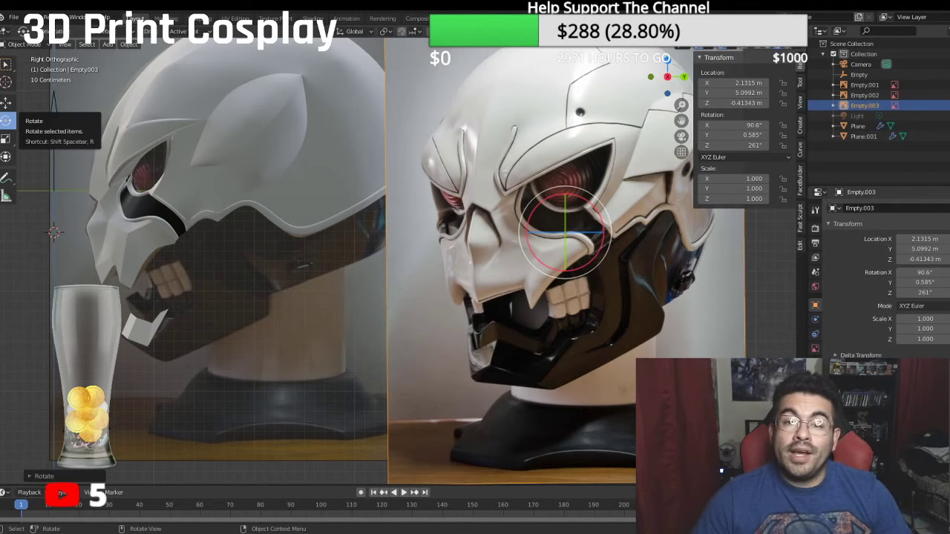
shift+middle_drag(280, 313, 186, 301)
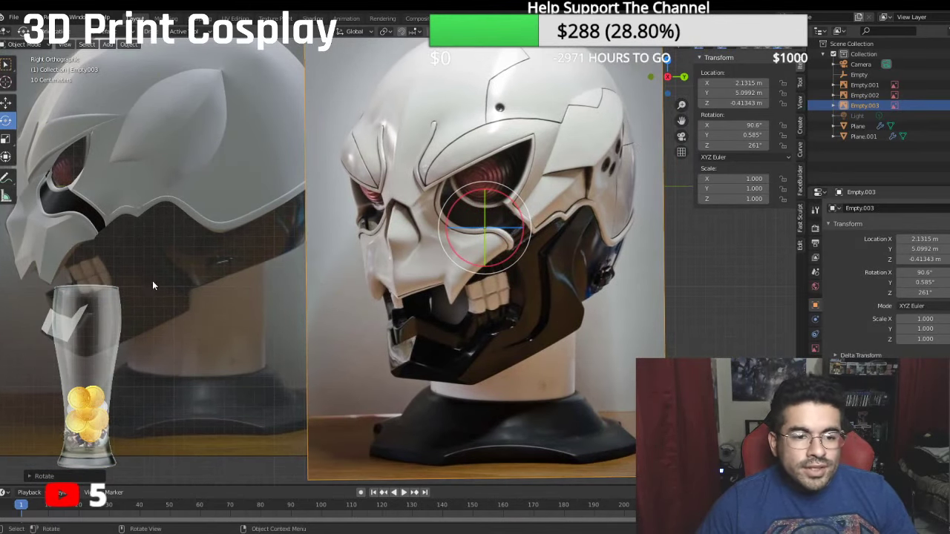
Step: Put the helmet mesh Plane into Edit Mode in the right view and set its subdivision level to 0
click(92, 96)
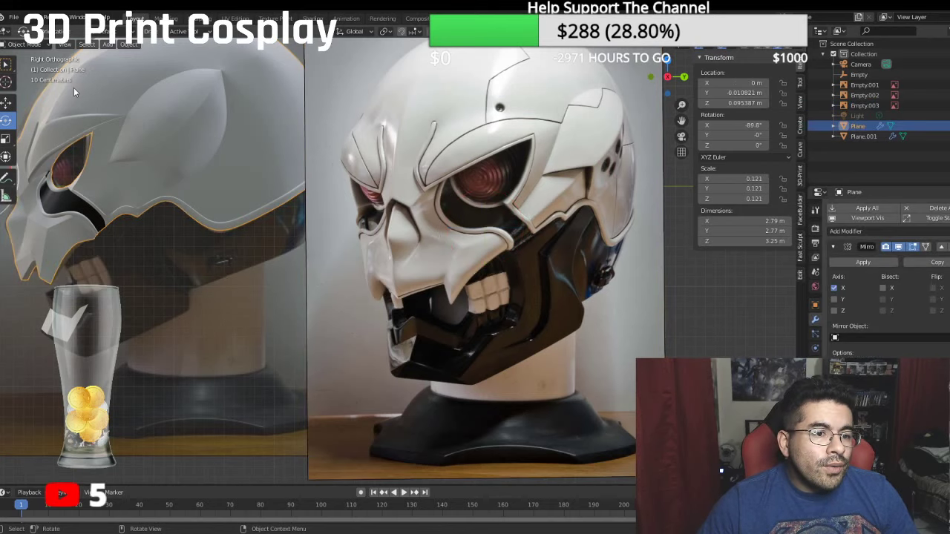
shift+middle_drag(73, 87, 391, 155)
key(KP_3)
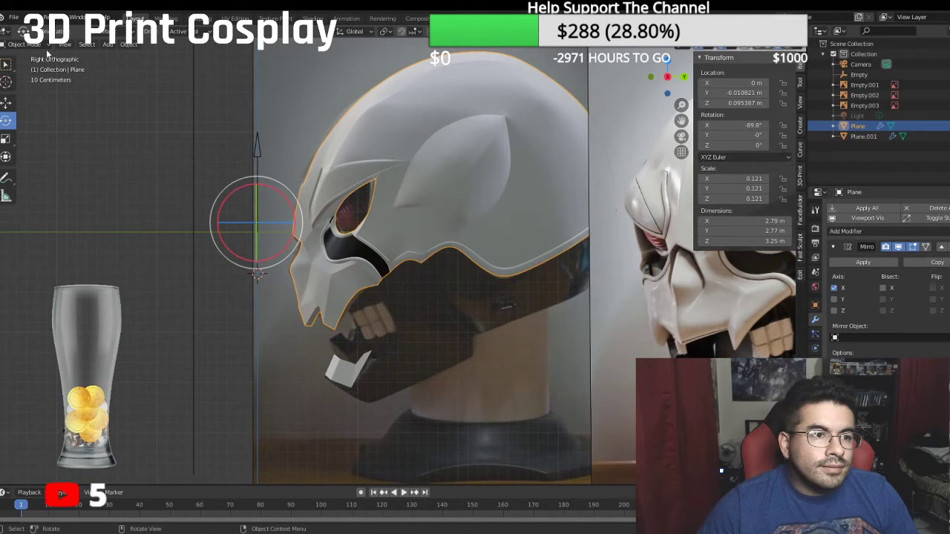
click(24, 44)
click(31, 68)
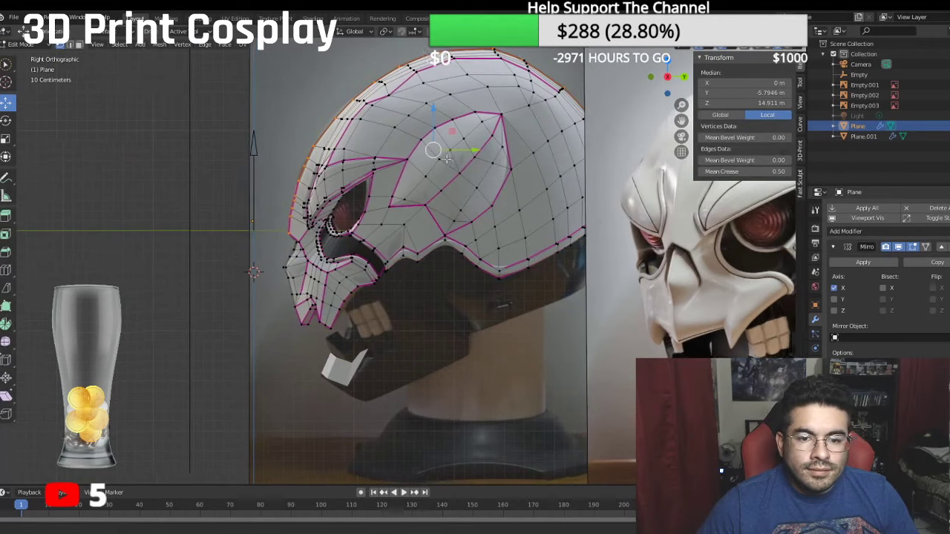
shift+middle_drag(463, 162, 342, 160)
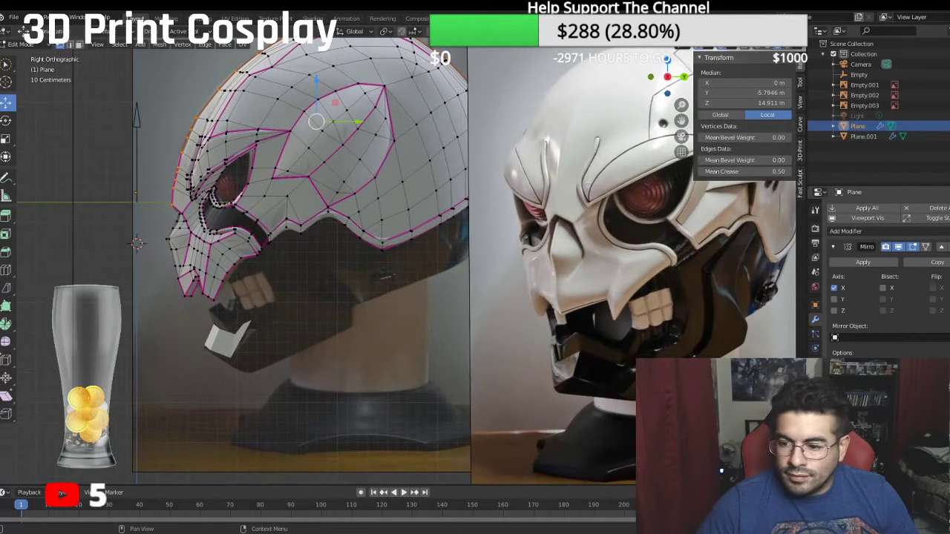
key(ctrl+0)
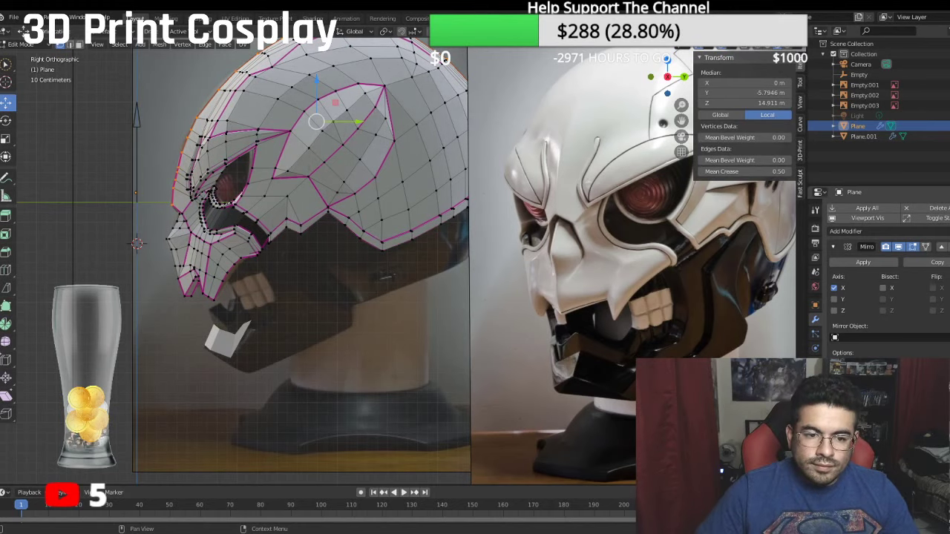
Step: Shift the short rim edge at the peak below the temple and its neighbouring edge slightly along Z
scroll(391, 335, up, 7)
middle_drag(389, 332, 343, 250)
click(292, 197)
drag(292, 173, 292, 184)
middle_drag(293, 184, 341, 292)
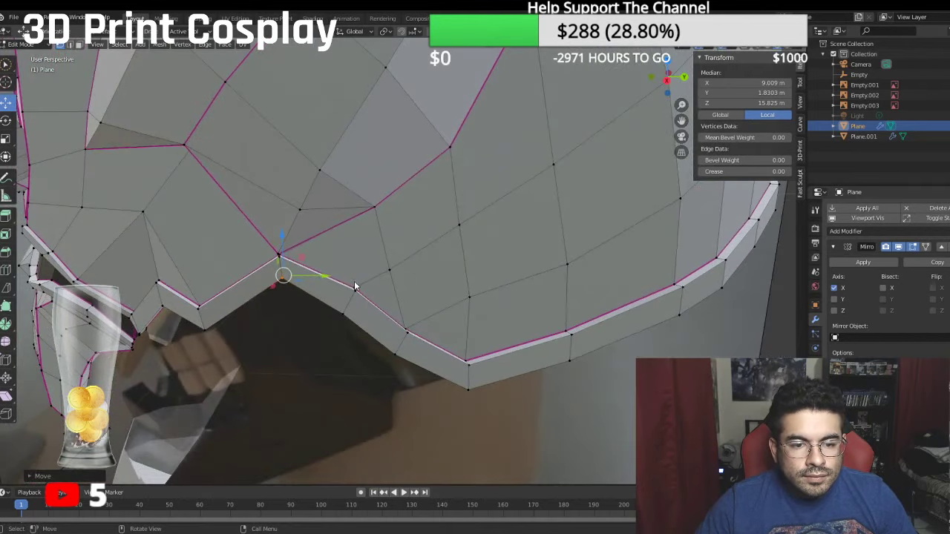
click(354, 289)
key(g)
key(z)
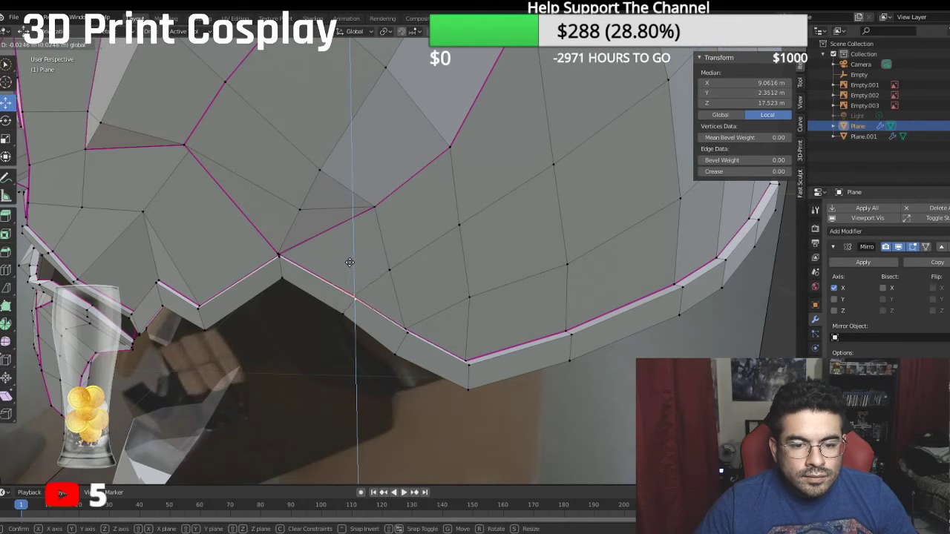
click(354, 267)
Step: Extrude the helmet's lower rim edge just behind the temple peak and pull it down and forward in side view
middle_drag(354, 267, 422, 281)
key(KP_1)
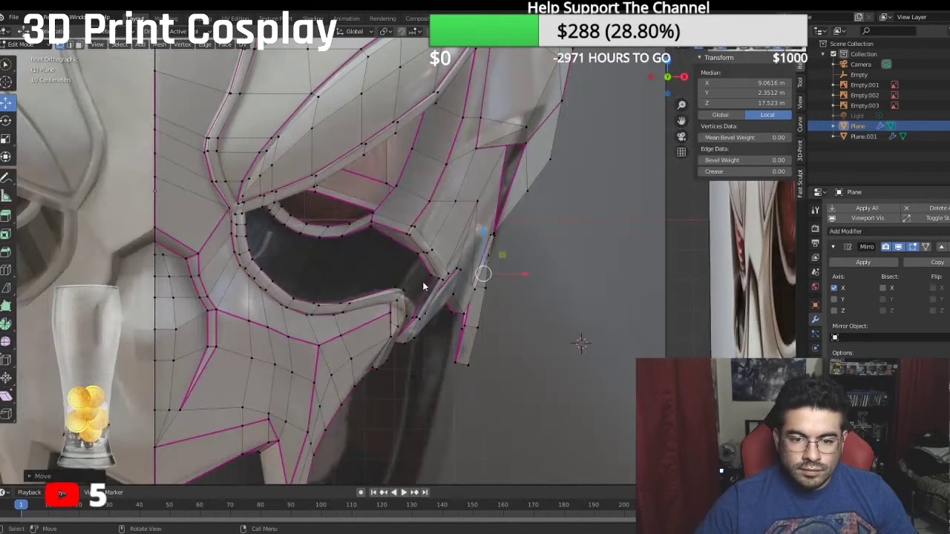
key(KP_3)
scroll(424, 284, down, 4)
shift+middle_drag(455, 342, 280, 286)
scroll(296, 280, down, 2)
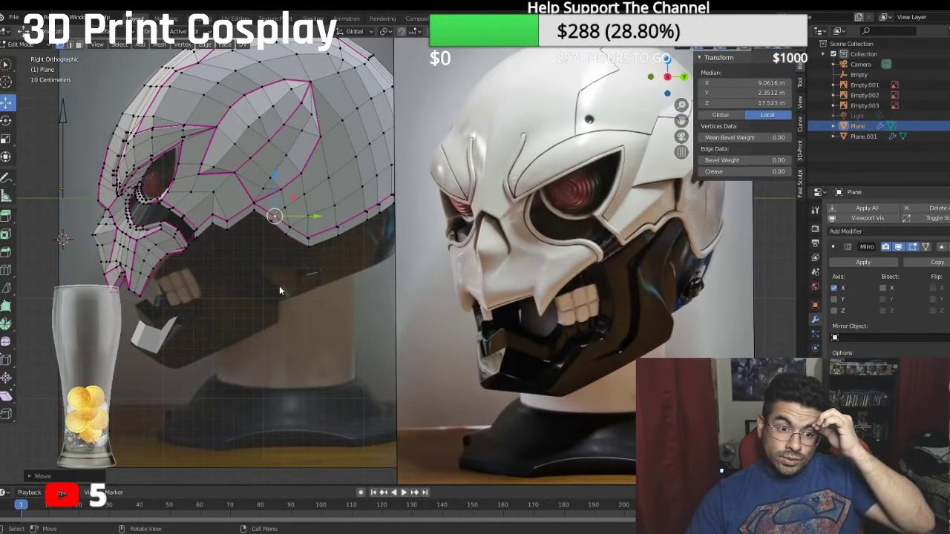
middle_drag(265, 252, 227, 182)
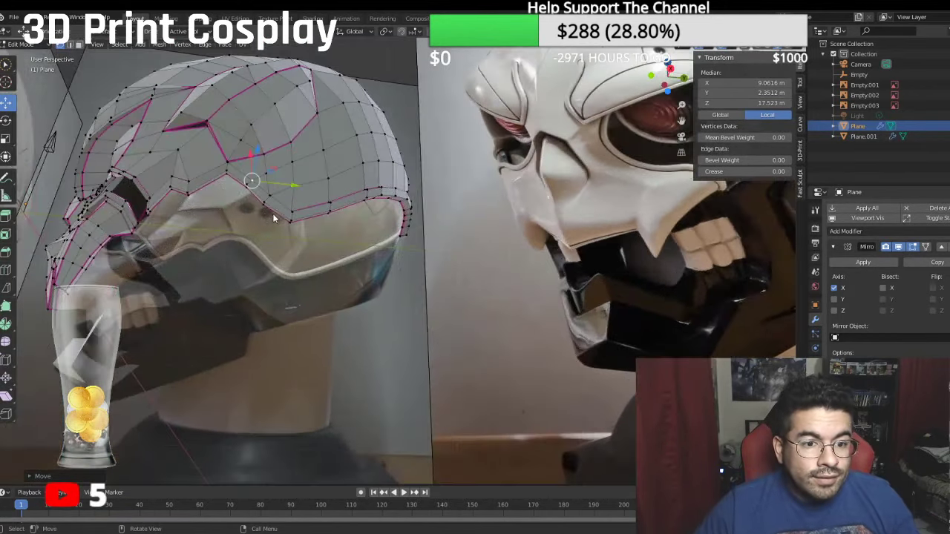
click(224, 176)
shift+click(245, 188)
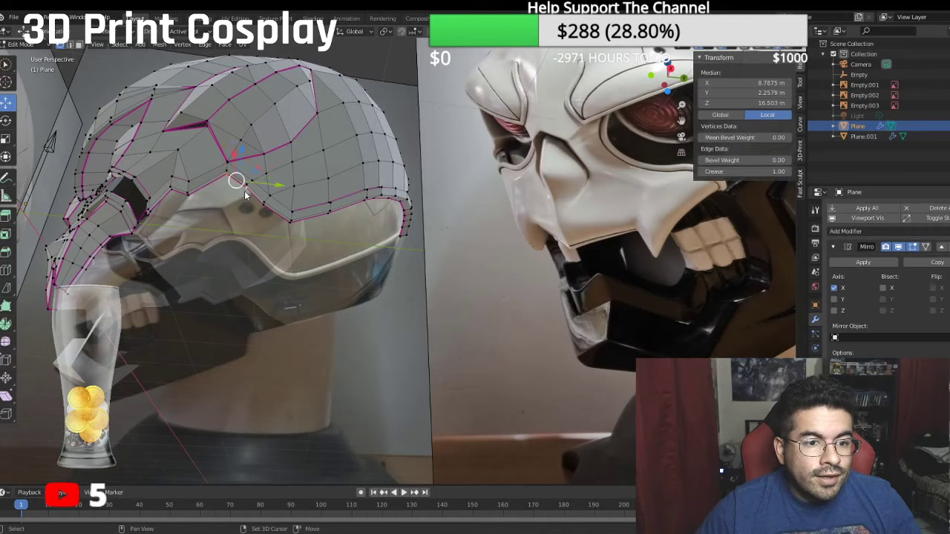
key(KP_3)
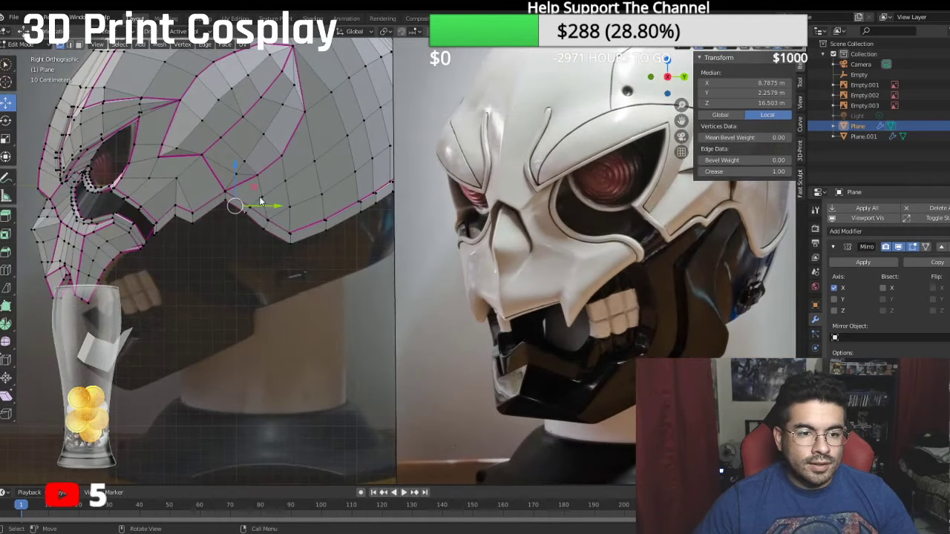
key(e)
right_click(225, 251)
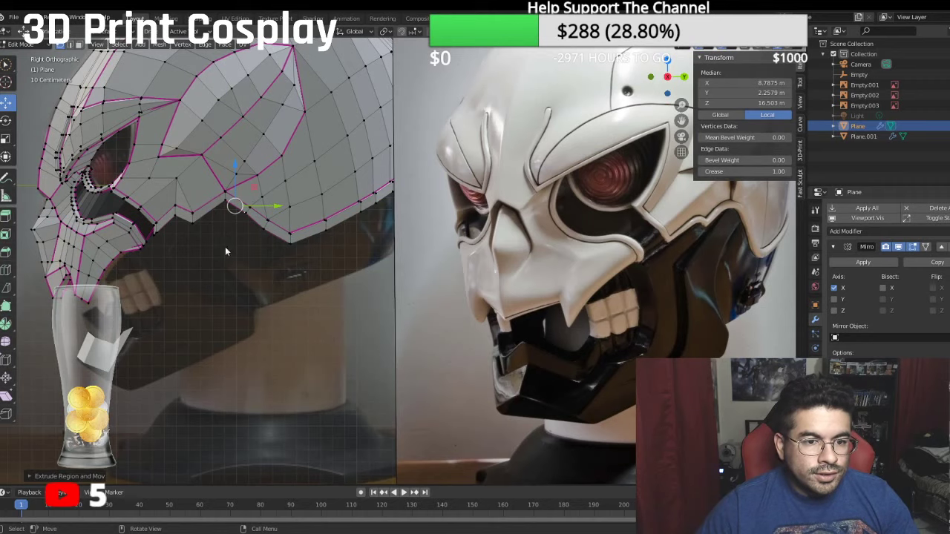
drag(238, 169, 233, 199)
drag(270, 239, 245, 243)
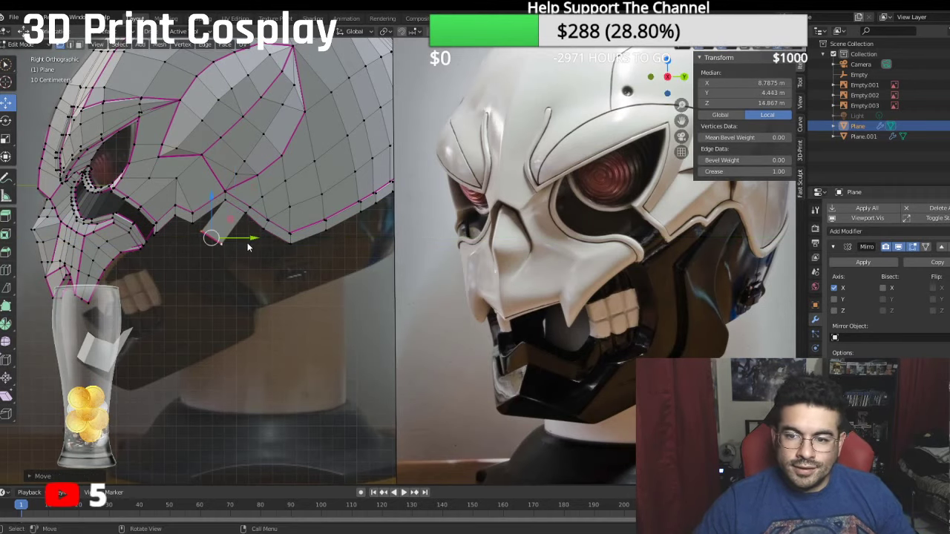
Step: Nudge the extruded strip's end edge slightly further down and forward to follow the cheek piece in the reference
scroll(252, 241, up, 1)
scroll(274, 227, up, 3)
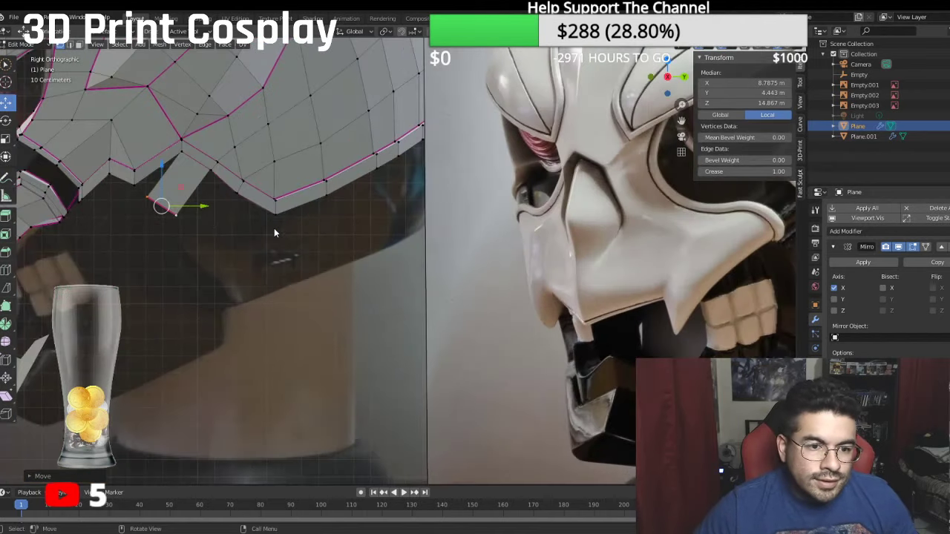
scroll(252, 213, down, 3)
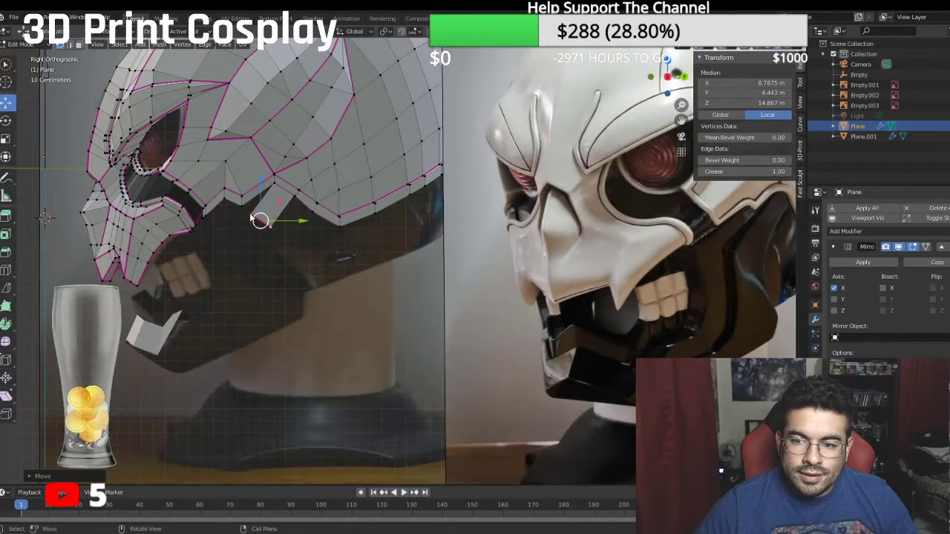
scroll(250, 213, down, 1)
middle_drag(250, 213, 297, 225)
key(KP_3)
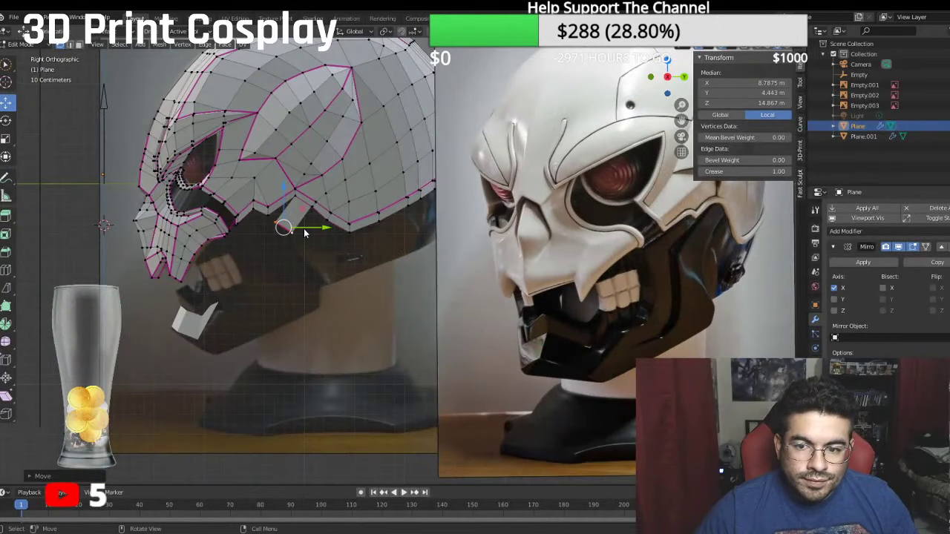
scroll(305, 237, up, 2)
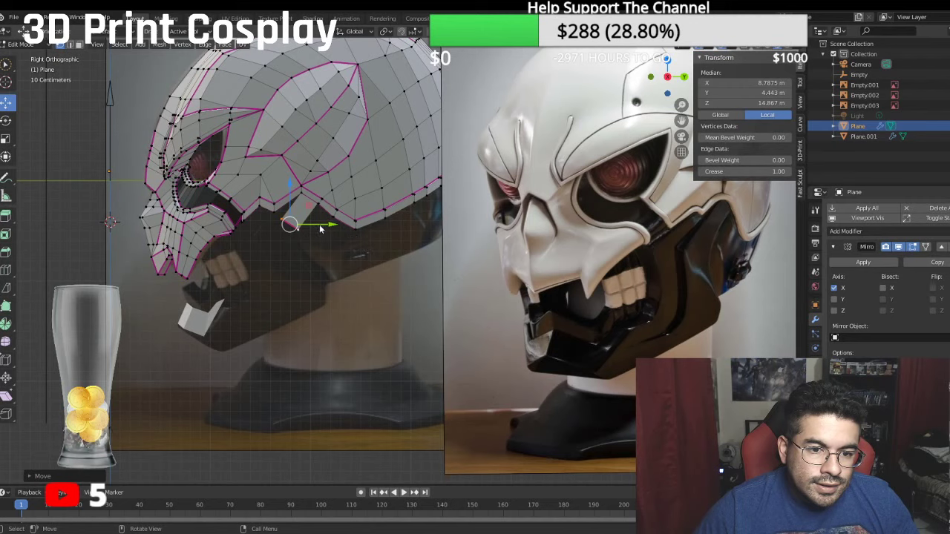
drag(320, 226, 316, 226)
drag(286, 188, 287, 195)
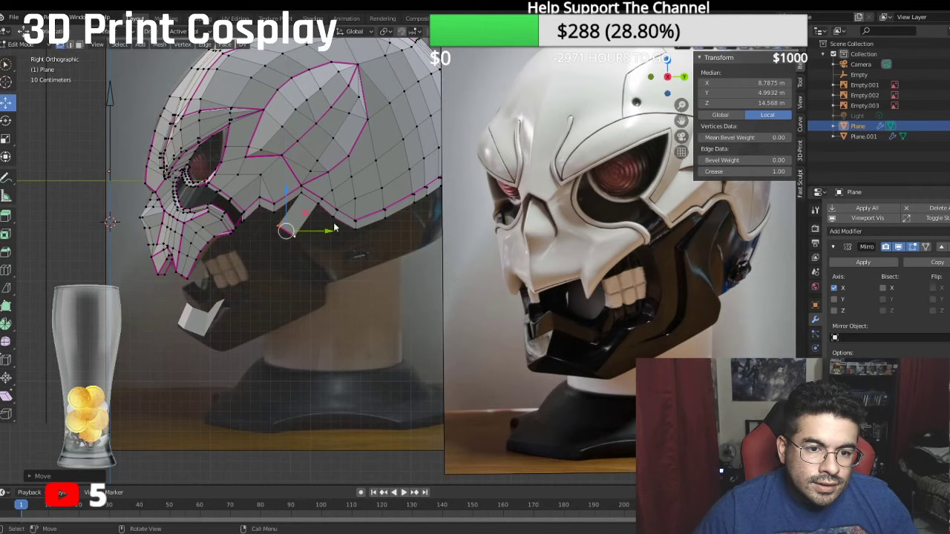
drag(325, 230, 323, 230)
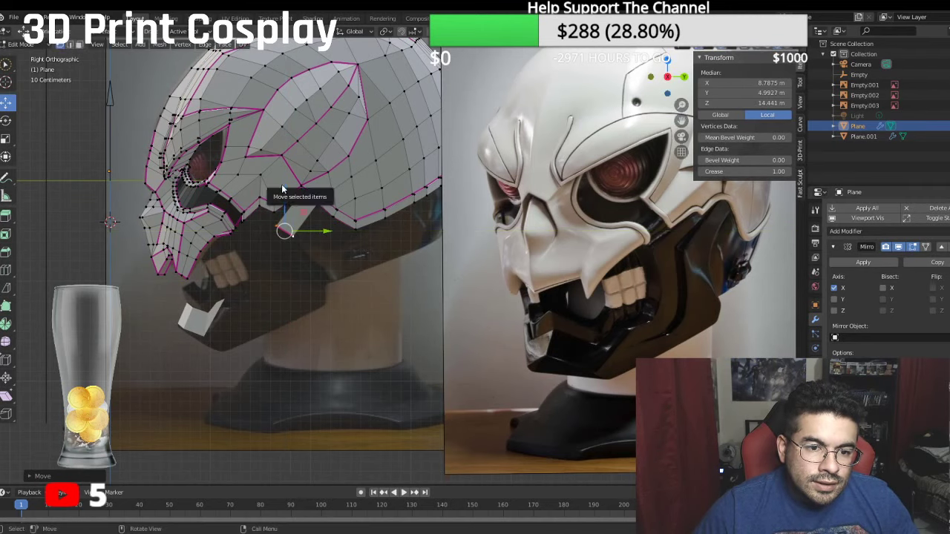
Step: Move the end vertices of the extruded strip individually, pulling the front corner down and forward toward the cheek
click(247, 220)
click(279, 234)
drag(317, 228, 303, 228)
drag(261, 197, 260, 204)
drag(301, 235, 293, 236)
drag(259, 205, 251, 199)
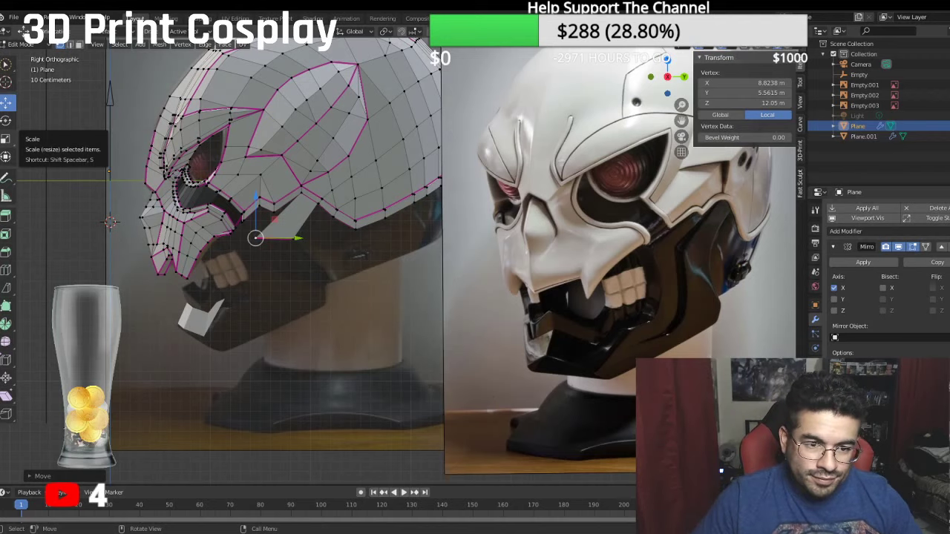
Step: Extrude the strip's front corner vertex in place and move the new vertex inward along X
middle_drag(109, 221, 379, 359)
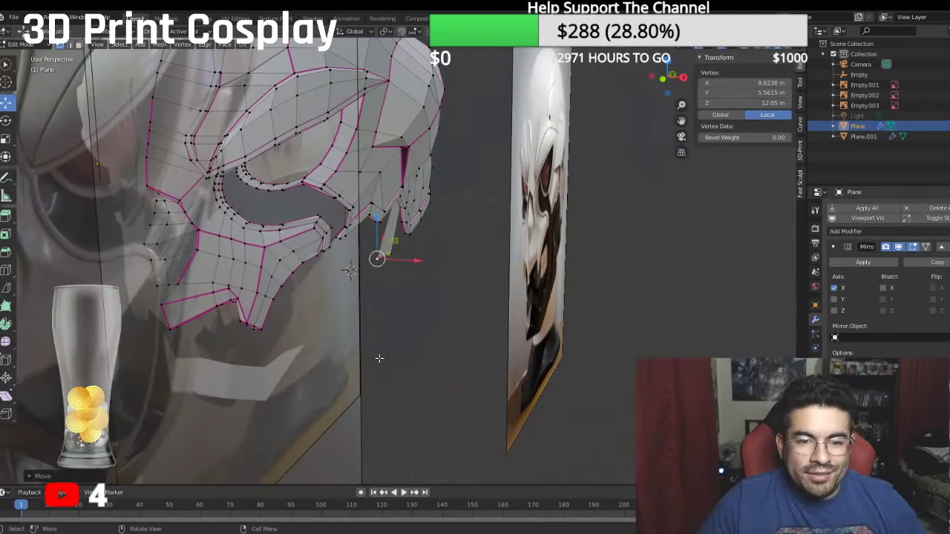
key(e)
right_click(407, 281)
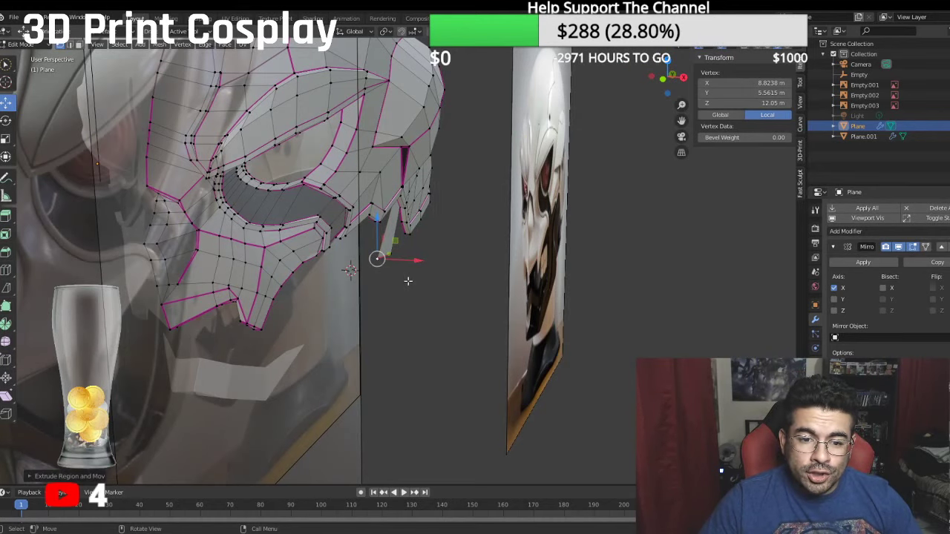
drag(418, 262, 407, 262)
Step: Fill a triangular side face between the new inner vertex, the strip's front corner and the rim vertex above
middle_drag(408, 263, 326, 244)
middle_drag(333, 198, 326, 159)
scroll(326, 159, up, 4)
shift+click(271, 78)
shift+click(166, 117)
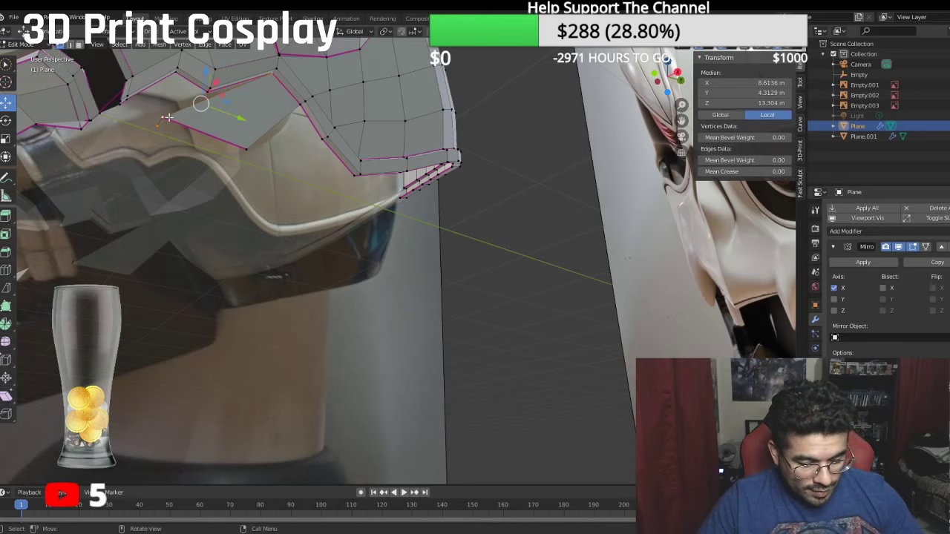
key(f)
middle_drag(248, 196, 389, 229)
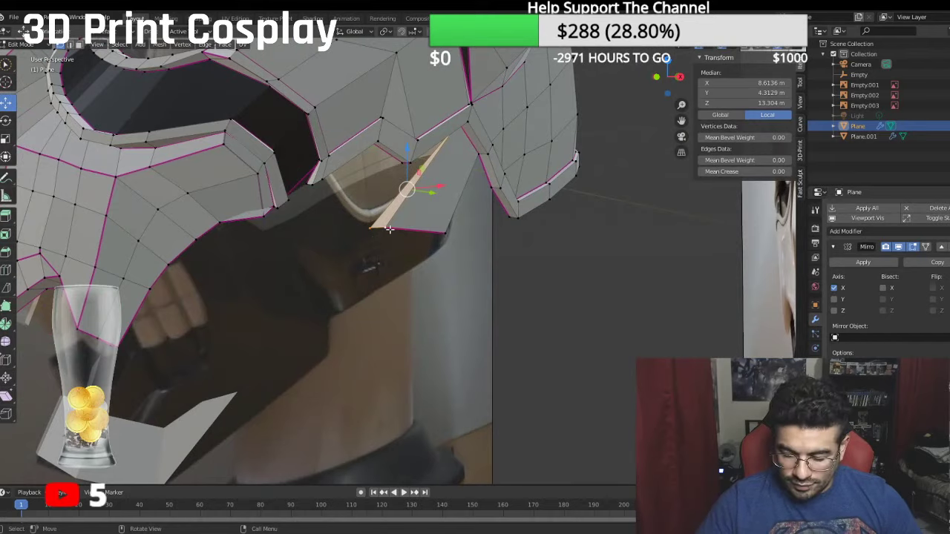
key(KP_3)
scroll(406, 276, down, 3)
shift+middle_drag(428, 280, 411, 283)
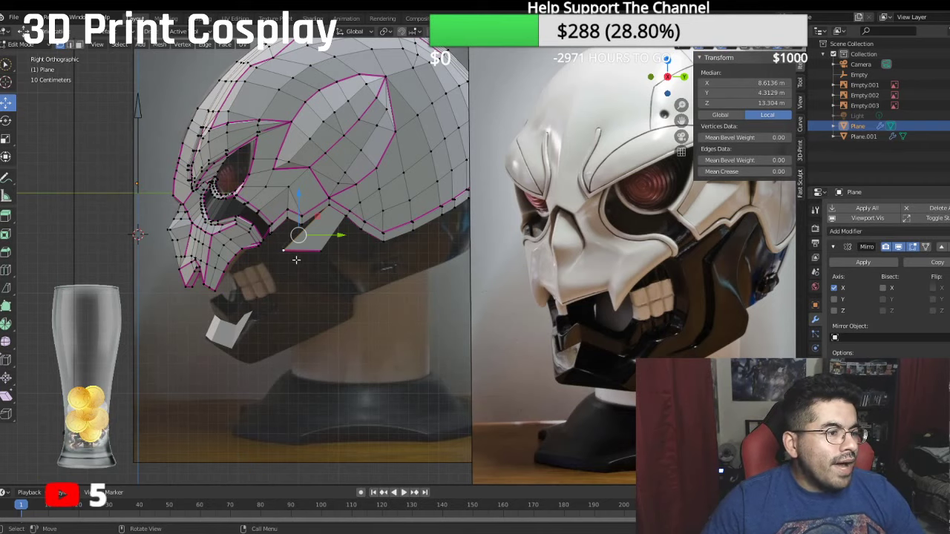
scroll(378, 248, up, 1)
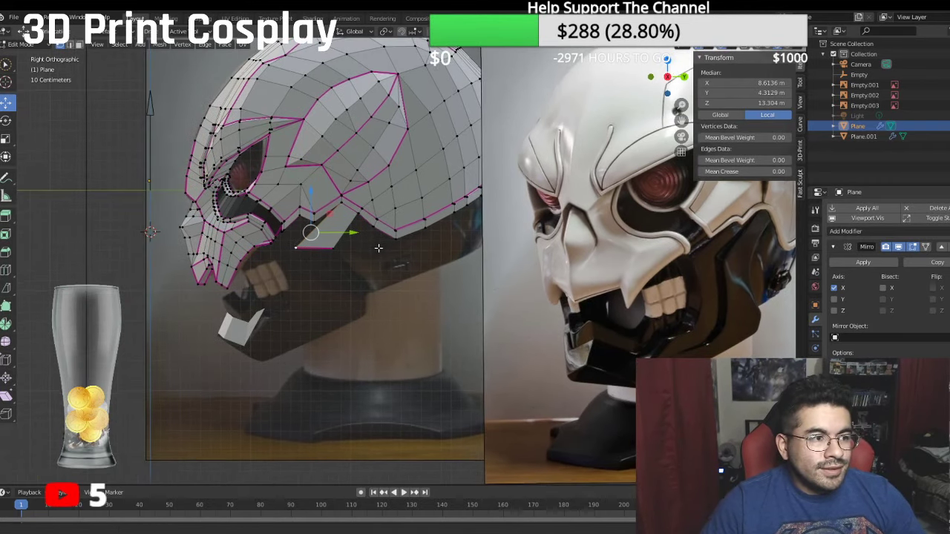
scroll(378, 247, up, 1)
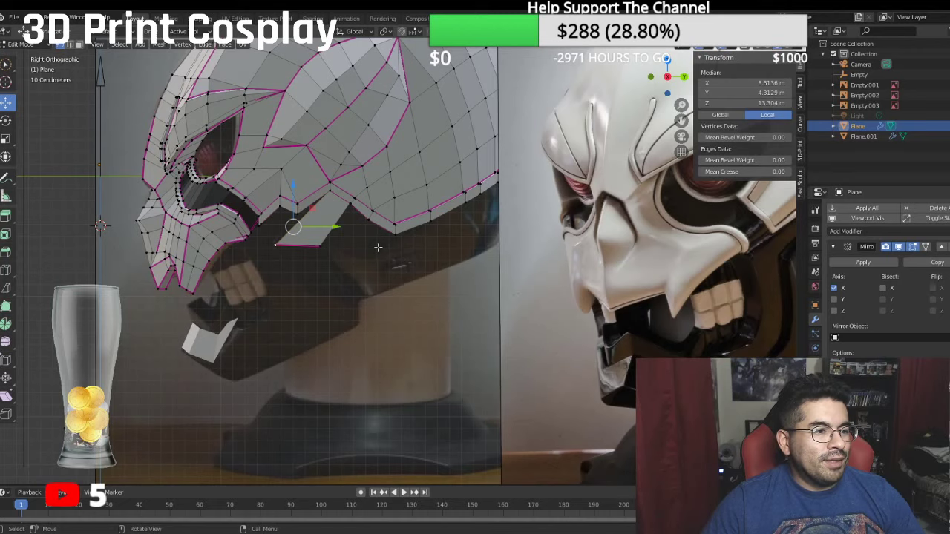
Step: Extrude the strip's bottom edge down and slightly backward to add a second face following the cheek reference
scroll(470, 251, down, 4)
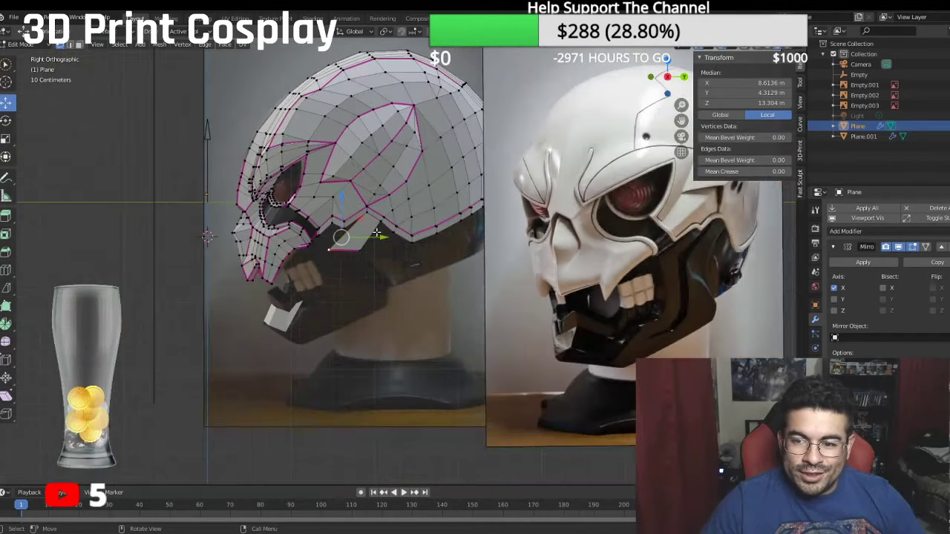
shift+middle_drag(377, 233, 342, 223)
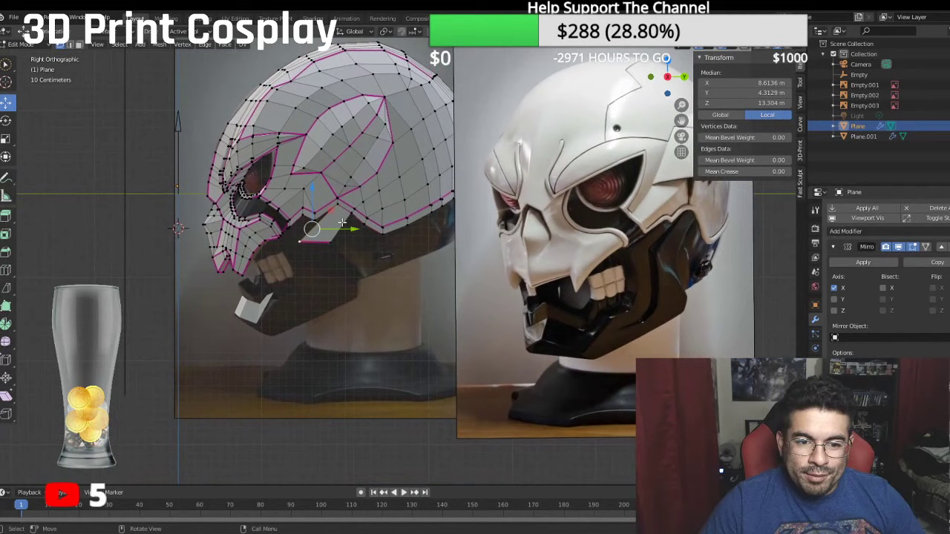
click(302, 244)
shift+click(331, 247)
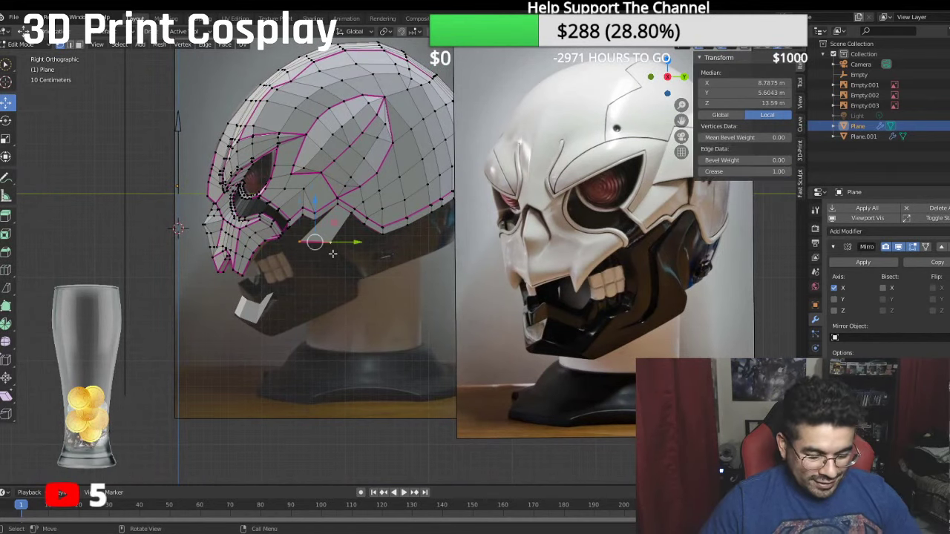
key(e)
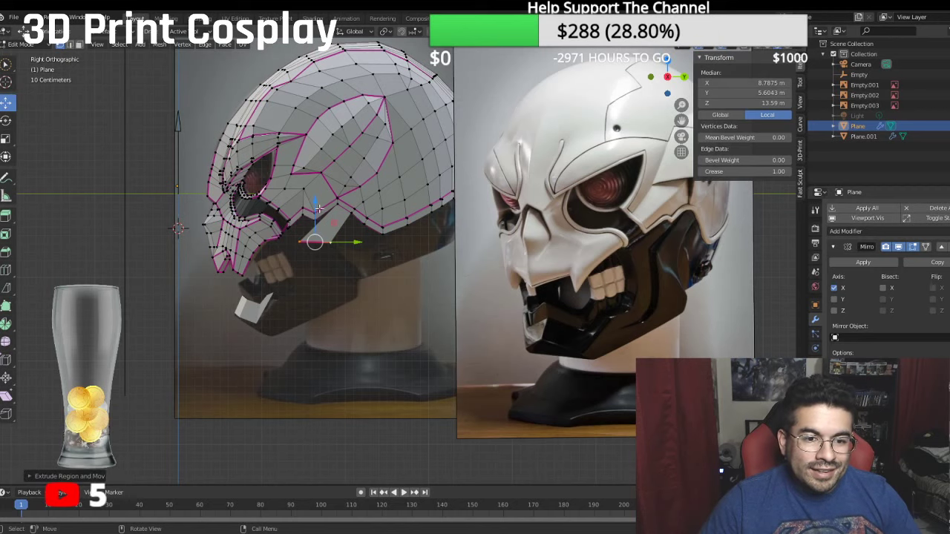
drag(326, 222, 327, 228)
mouse_move(356, 264)
mouse_down()
mouse_move(365, 263)
mouse_move(352, 264)
mouse_up()
Step: Extrude the lower front corner vertex of the new face in place and move the new vertex inward along X
click(311, 264)
middle_drag(352, 264, 399, 260)
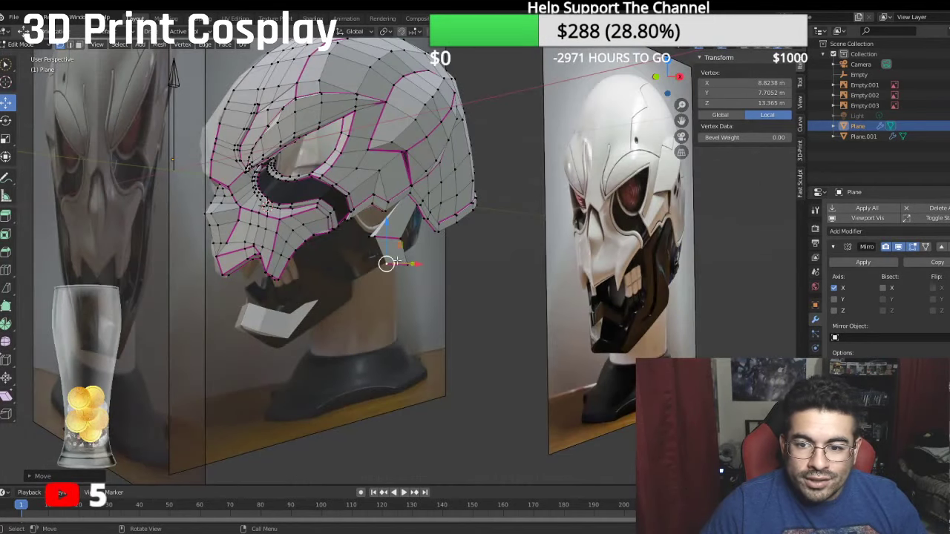
shift+click(411, 267)
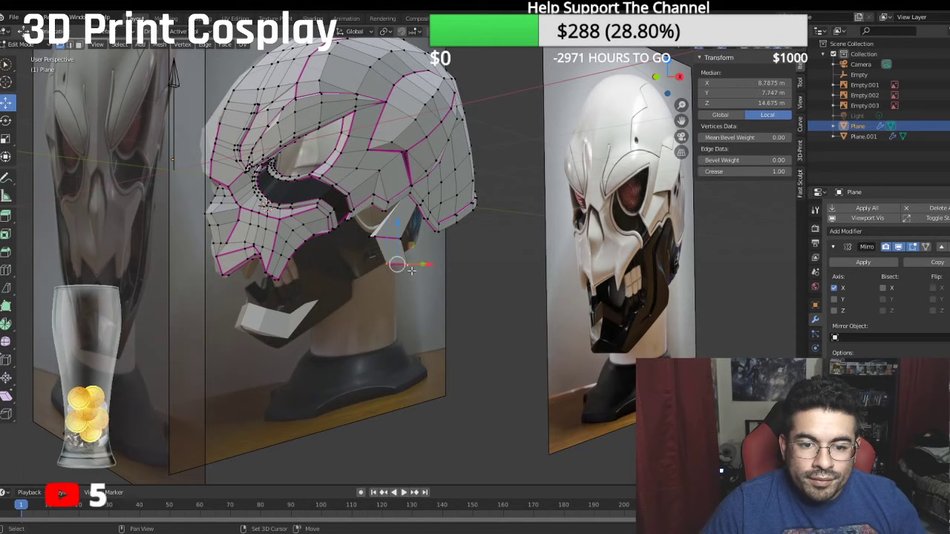
click(386, 263)
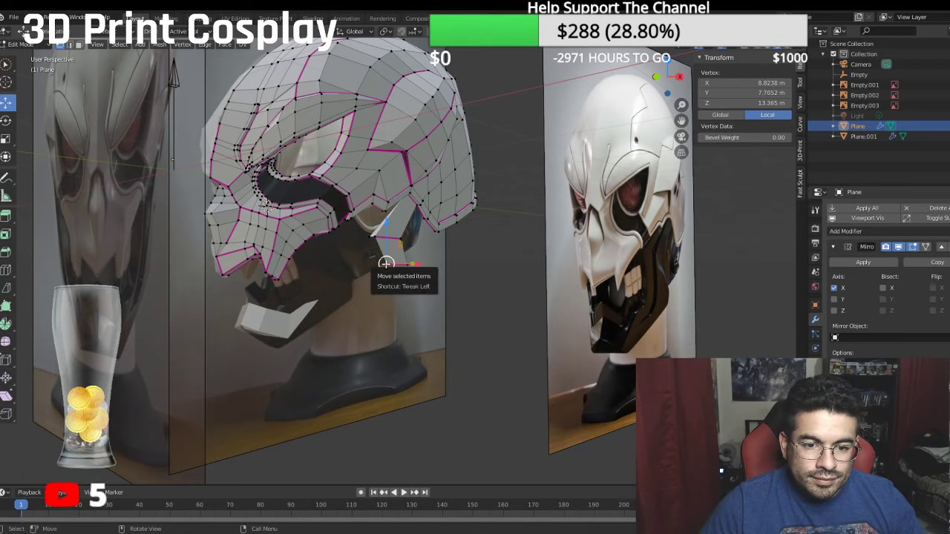
middle_drag(417, 263, 435, 265)
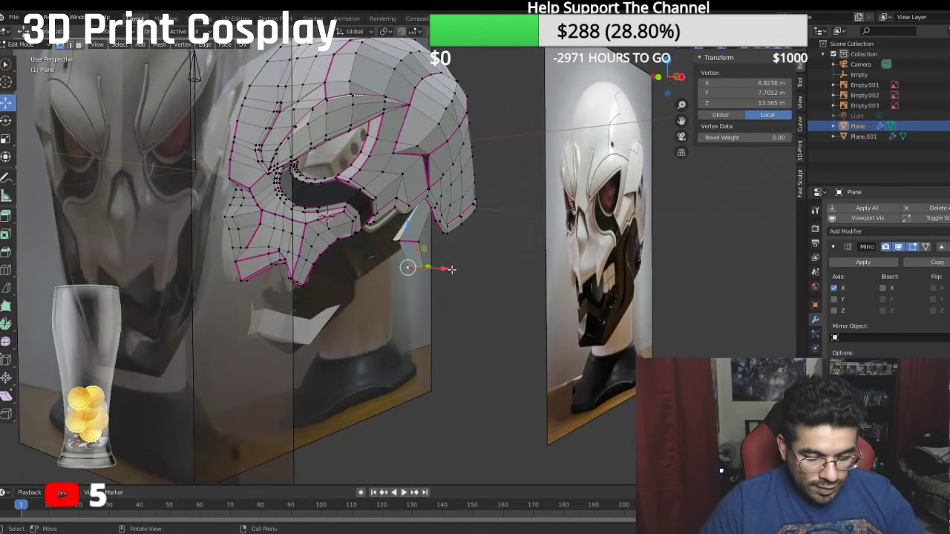
key(e)
right_click(451, 265)
key(g)
key(x)
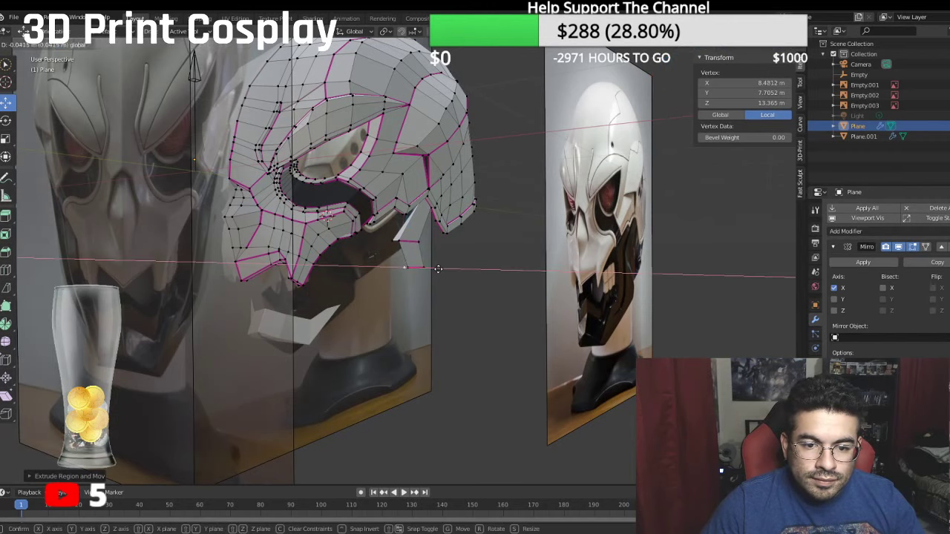
click(432, 268)
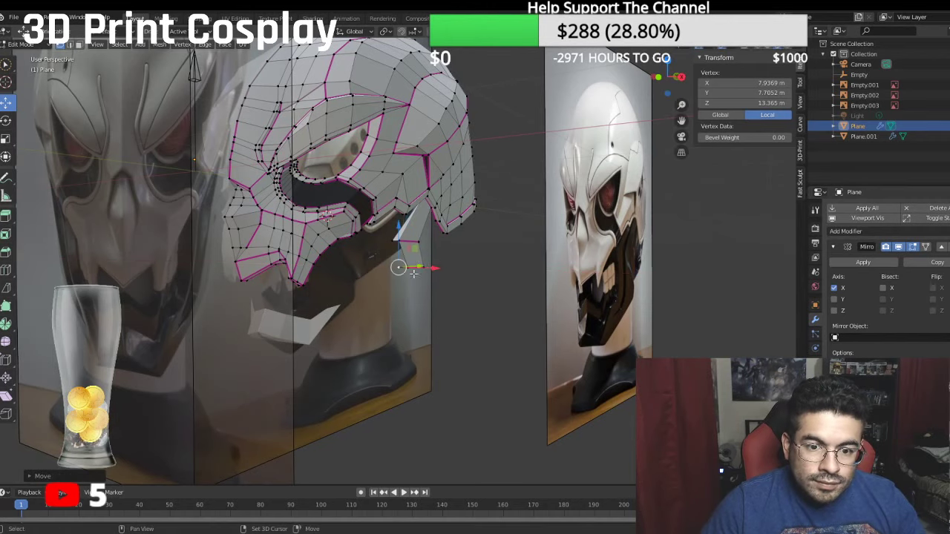
Step: Fill a four-sided side face between the new inner vertex, the lower front corner and the two fold vertices above
shift+click(412, 274)
shift+click(401, 243)
shift+click(394, 241)
key(f)
click(448, 301)
Step: Extrude the inner vertex at the strip's fold straight forward in the right side view, toward the mouth
middle_drag(456, 304, 302, 238)
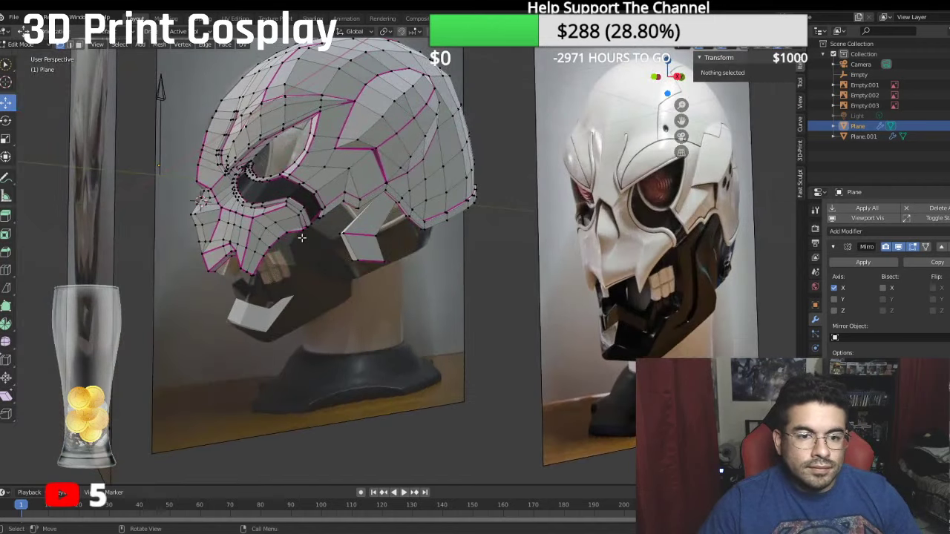
scroll(260, 233, up, 3)
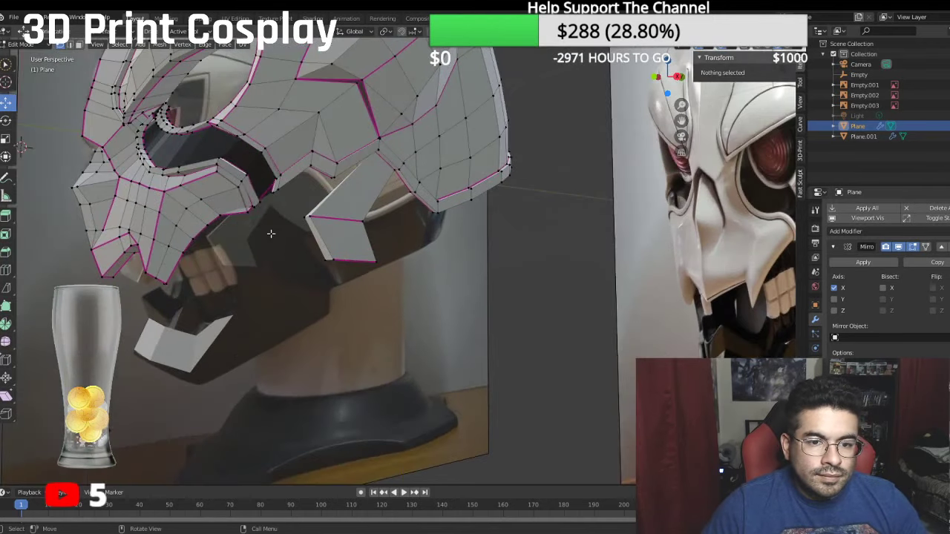
middle_drag(323, 196, 319, 221)
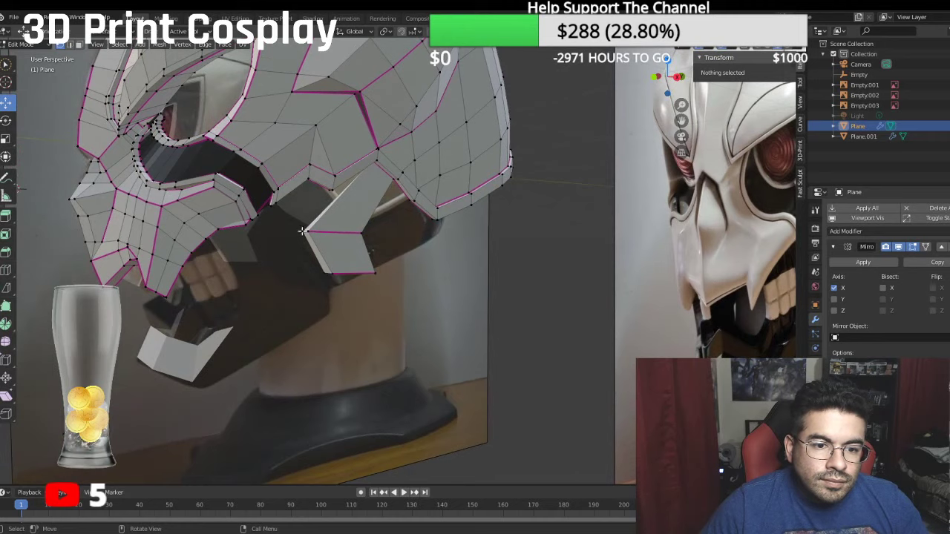
click(302, 231)
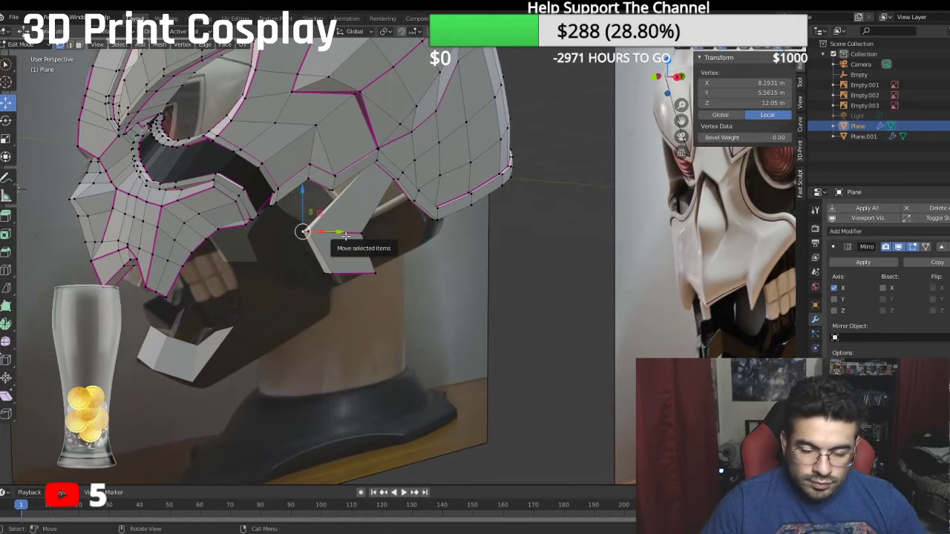
key(KP_1)
key(KP_3)
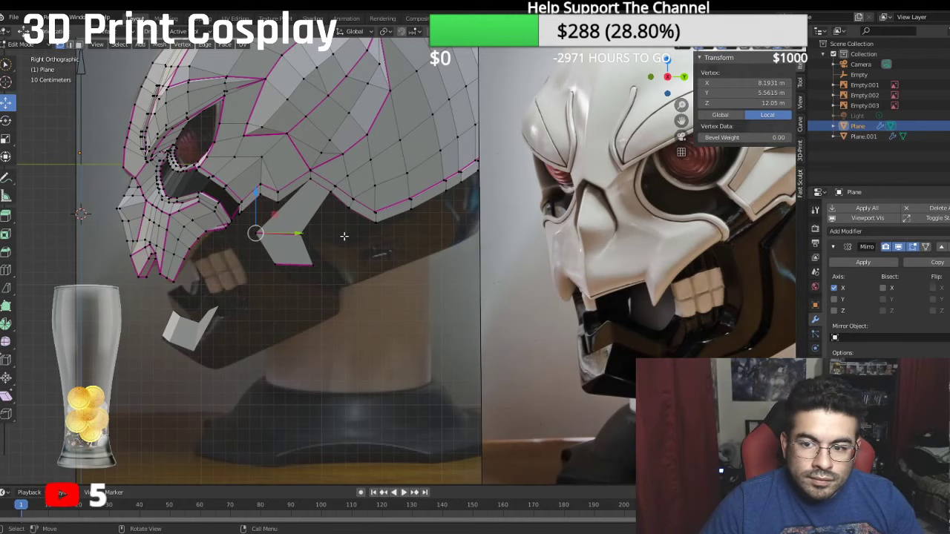
key(e)
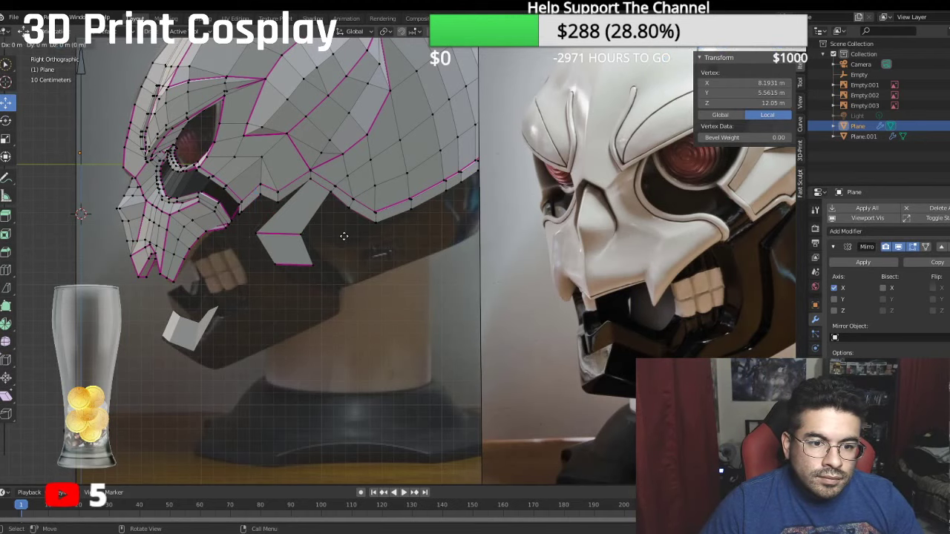
click(276, 233)
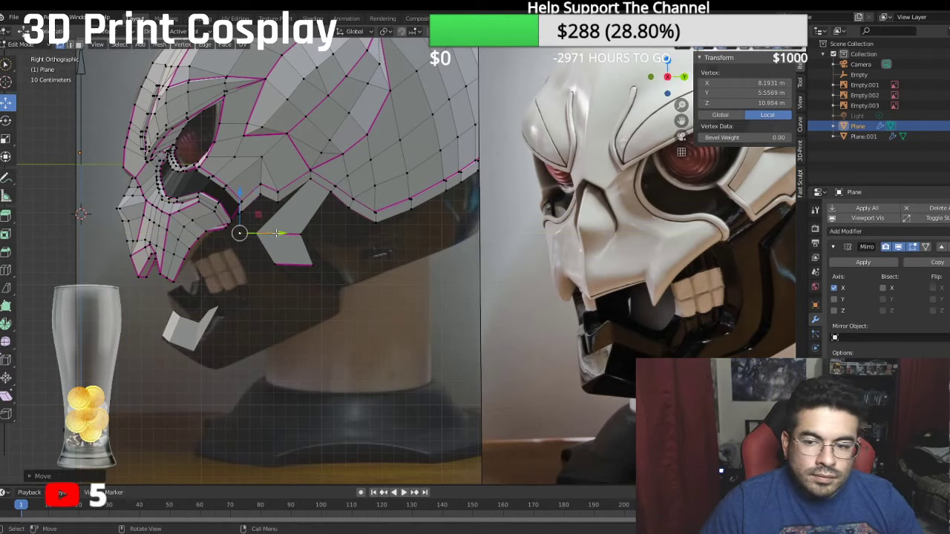
Step: Move the forward extruded vertex inward along X to follow the curvature under the cheek
middle_drag(279, 233, 355, 228)
drag(407, 210, 398, 211)
middle_drag(368, 210, 416, 293)
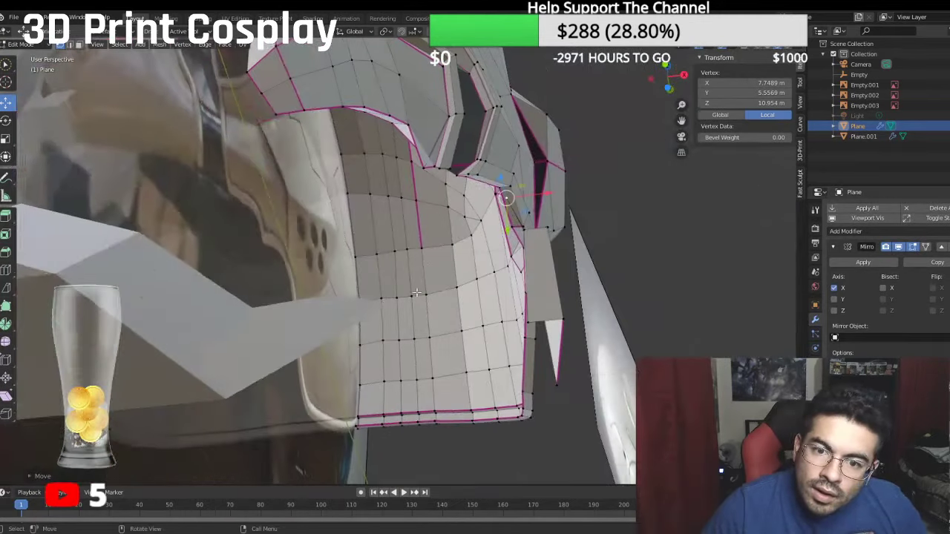
drag(553, 196, 537, 194)
middle_drag(537, 195, 455, 195)
Step: Fill a triangular face between the forward extruded vertex and two vertices on the helmet rim above it
shift+click(468, 170)
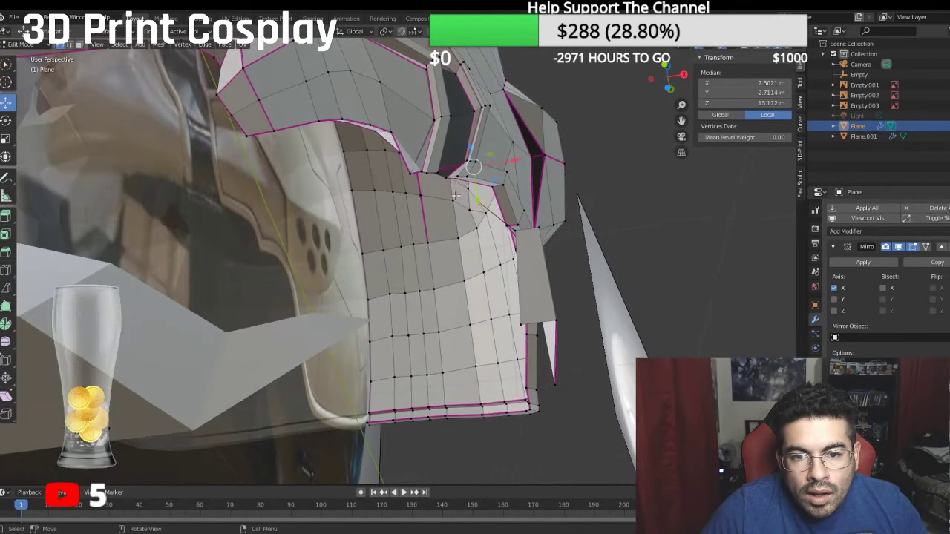
click(477, 201)
shift+click(455, 181)
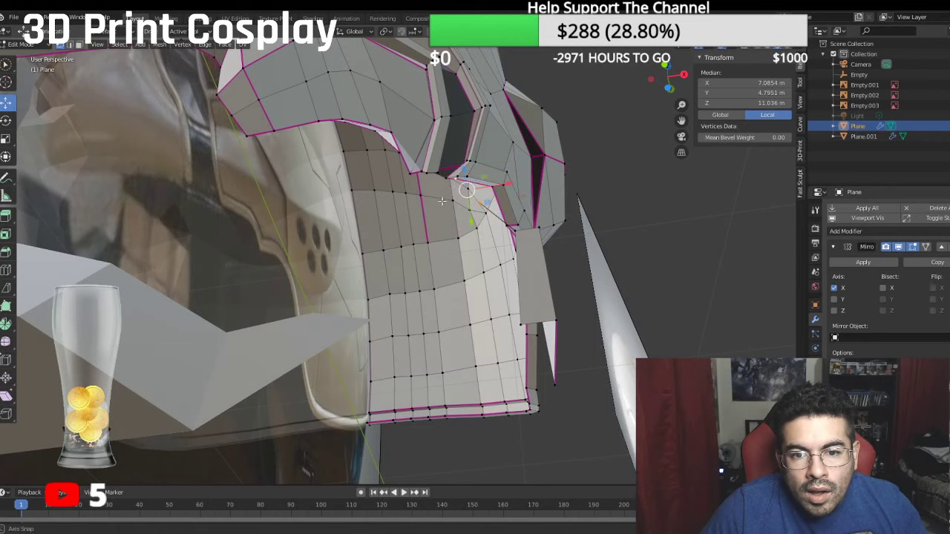
middle_drag(455, 181, 310, 333)
shift+click(431, 174)
key(f)
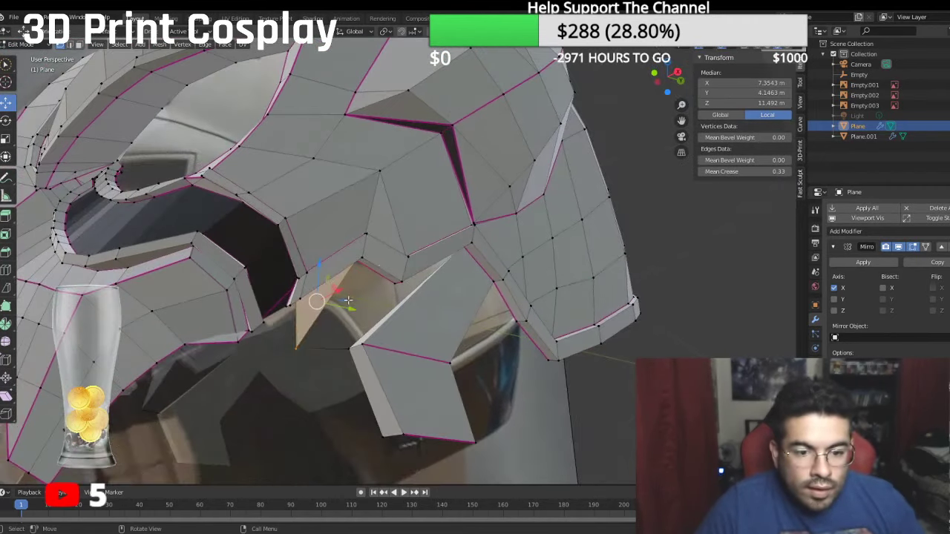
Step: Fill the gap between that triangle and the strip with a four-sided face and a triangle below the rim
click(300, 344)
shift+click(355, 336)
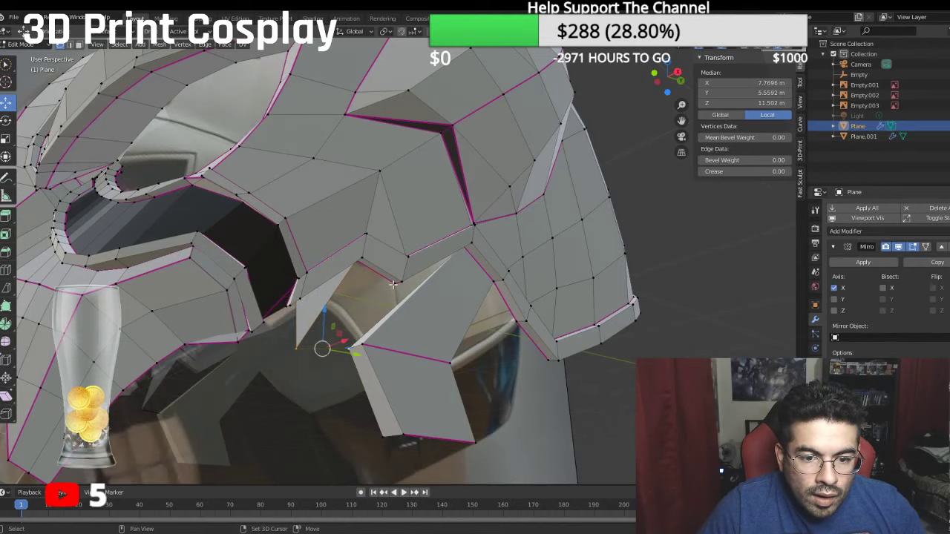
middle_drag(371, 272, 477, 246)
shift+click(345, 223)
click(386, 276)
shift+click(510, 245)
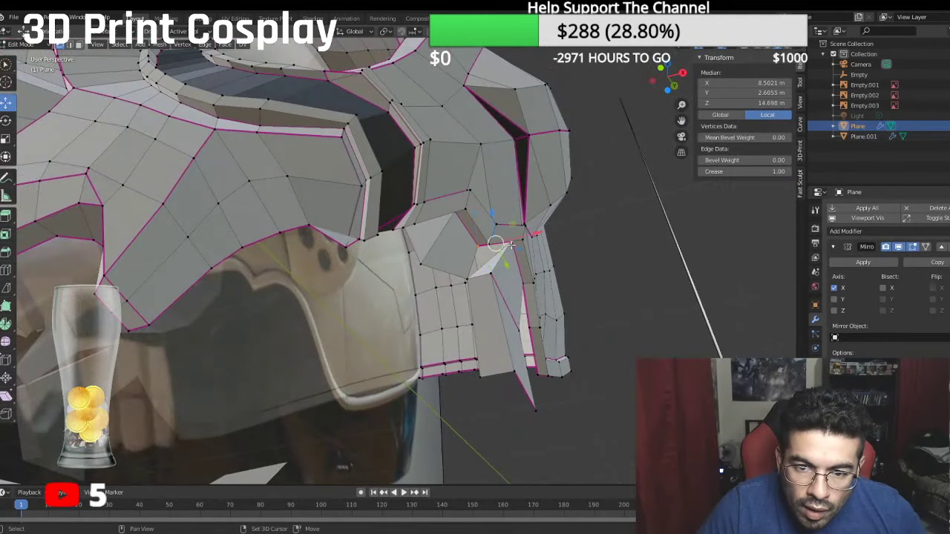
shift+click(467, 277)
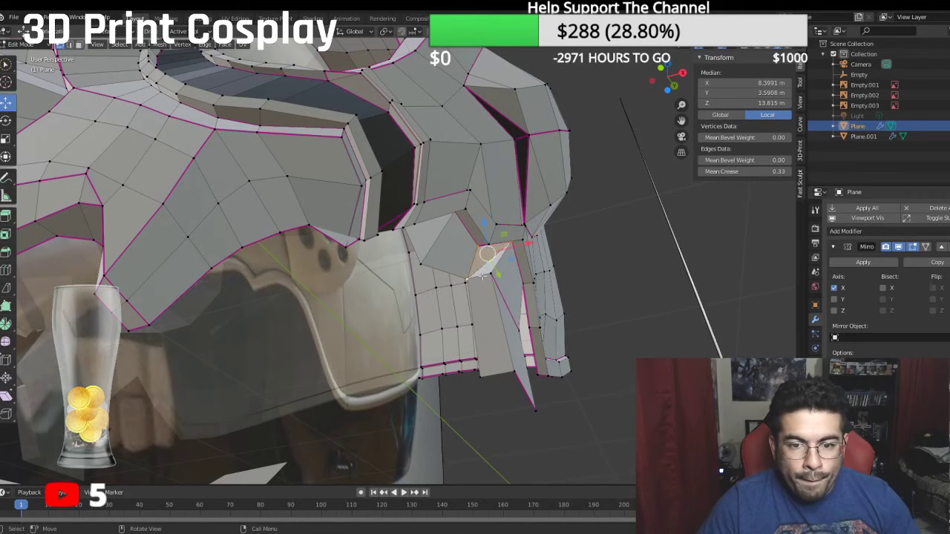
Step: Set the mean crease to 1 on the long edges bordering the strip's narrow inner side faces
middle_drag(482, 276, 367, 321)
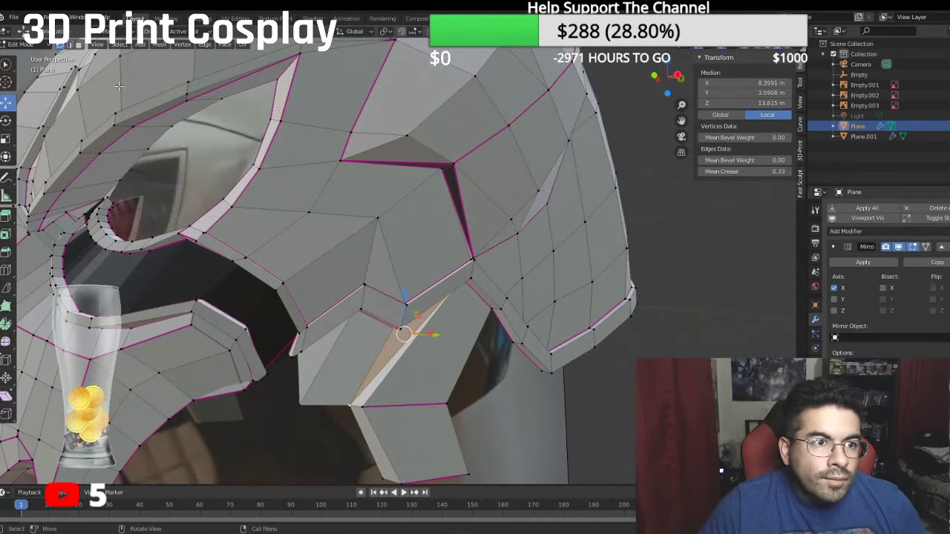
click(70, 45)
click(384, 371)
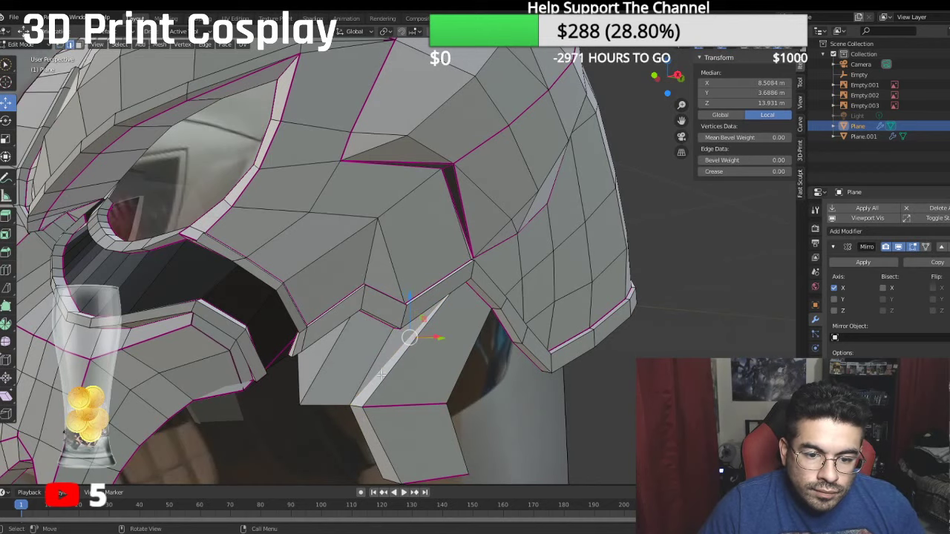
shift+click(376, 393)
shift+click(372, 428)
shift+click(365, 434)
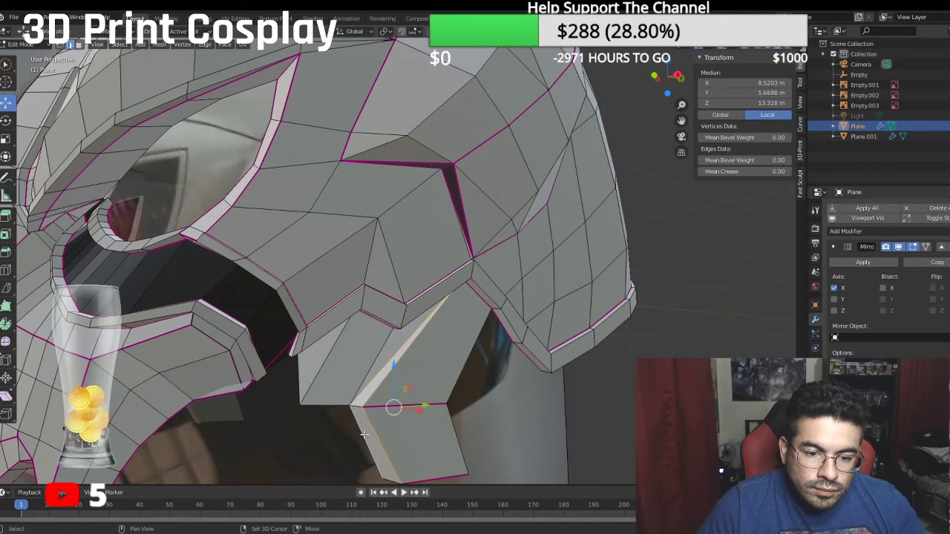
middle_drag(362, 432, 343, 356)
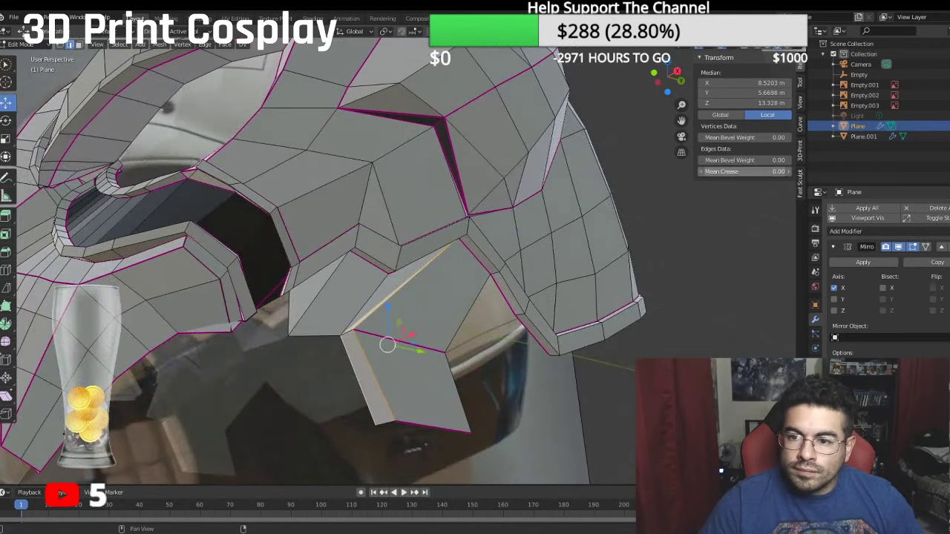
click(769, 172)
text(1)
key(Return)
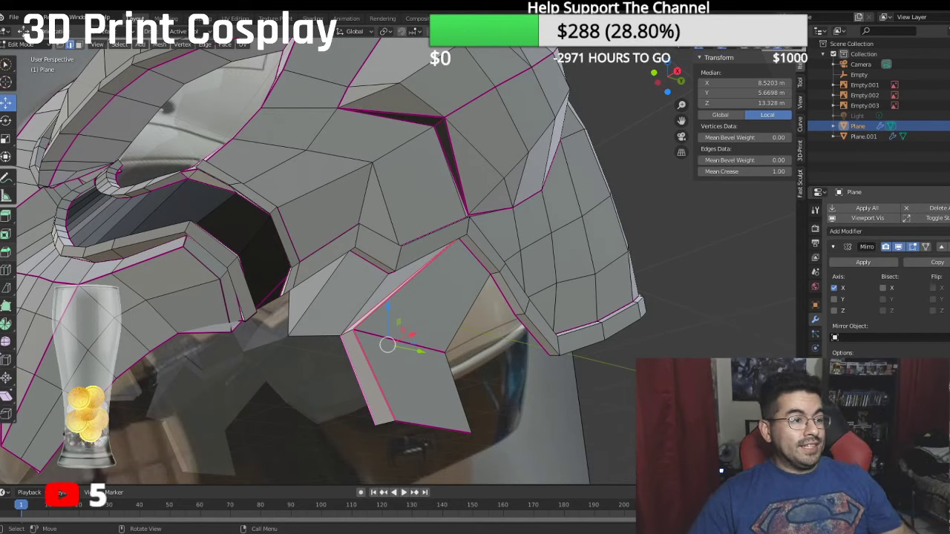
middle_drag(35, 311, 69, 319)
click(503, 319)
click(734, 173)
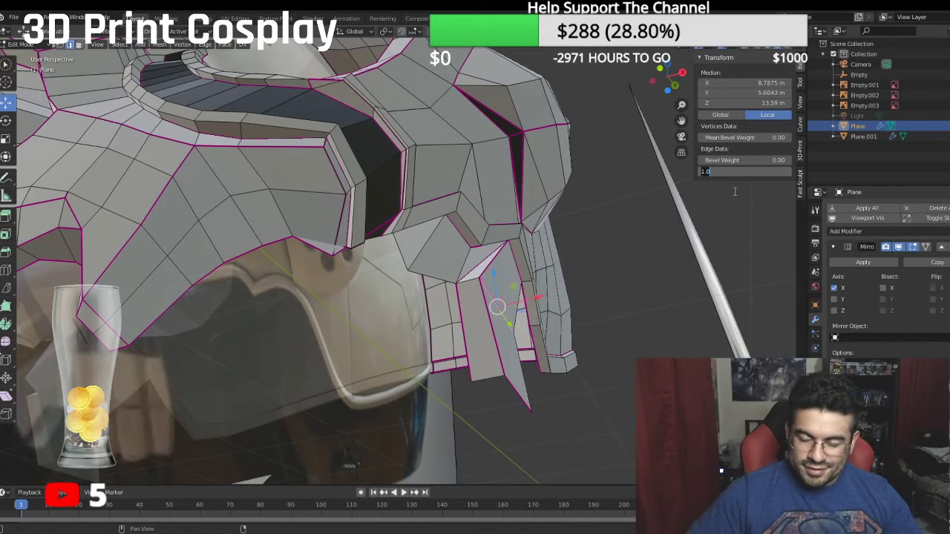
key(Escape)
Step: Move the short edges of the strip's narrow side faces, at the fold and the lower end, inward along X
middle_drag(556, 250, 603, 249)
click(529, 332)
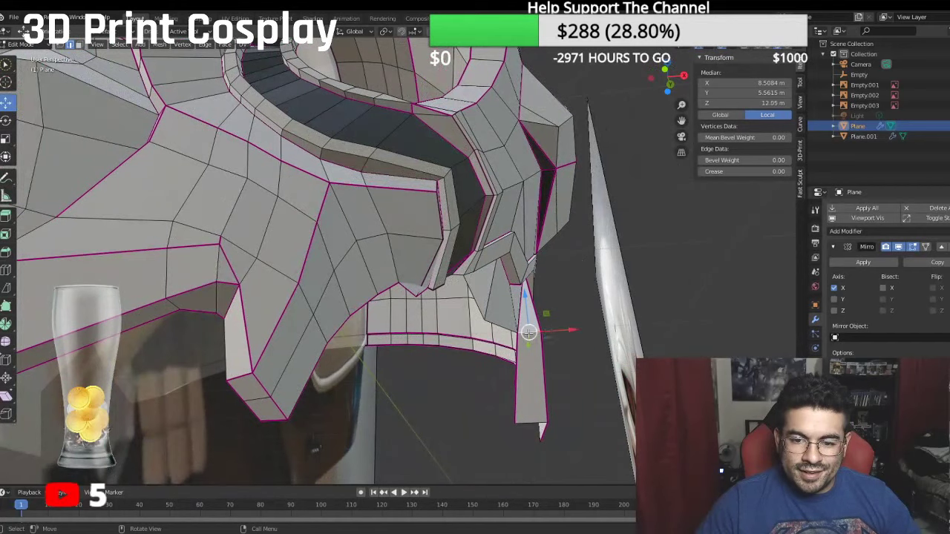
drag(567, 331, 547, 329)
middle_drag(547, 329, 475, 415)
click(455, 431)
drag(490, 426, 475, 430)
Step: Move the lower edge joining the forward vertex to the strip's inner fold vertex further inward along X
middle_drag(474, 431, 493, 391)
click(509, 400)
drag(541, 403, 523, 405)
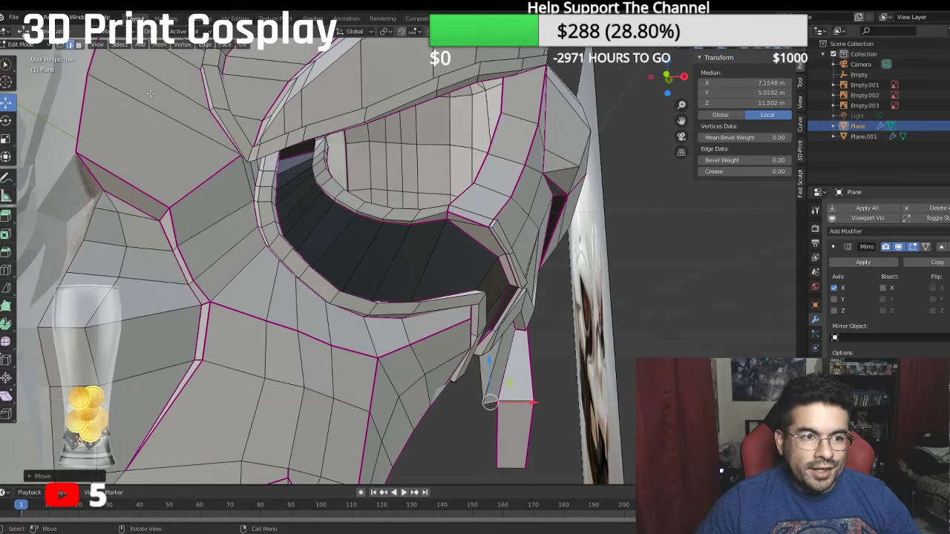
Step: Move the strip's front corner vertices at the fold and the lower end individually inward along X
click(62, 46)
click(537, 403)
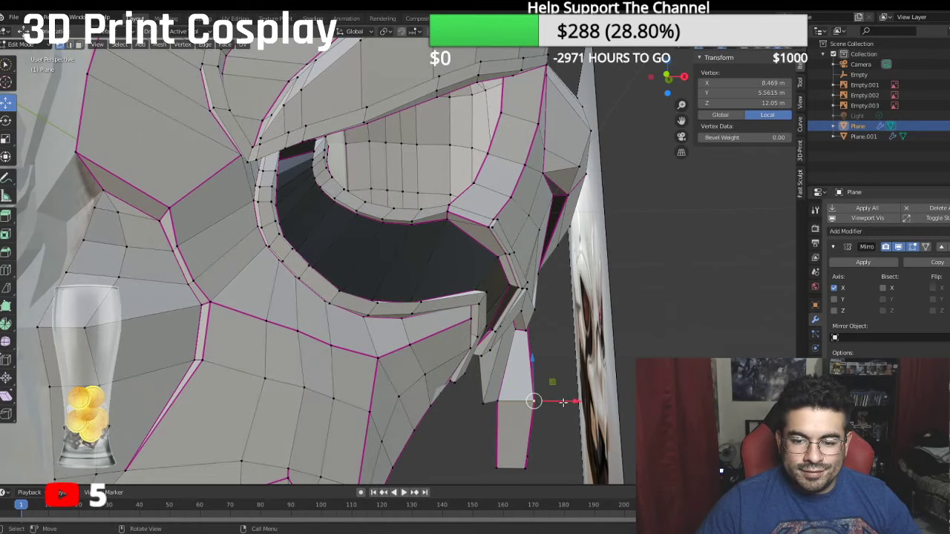
middle_drag(555, 402, 518, 401)
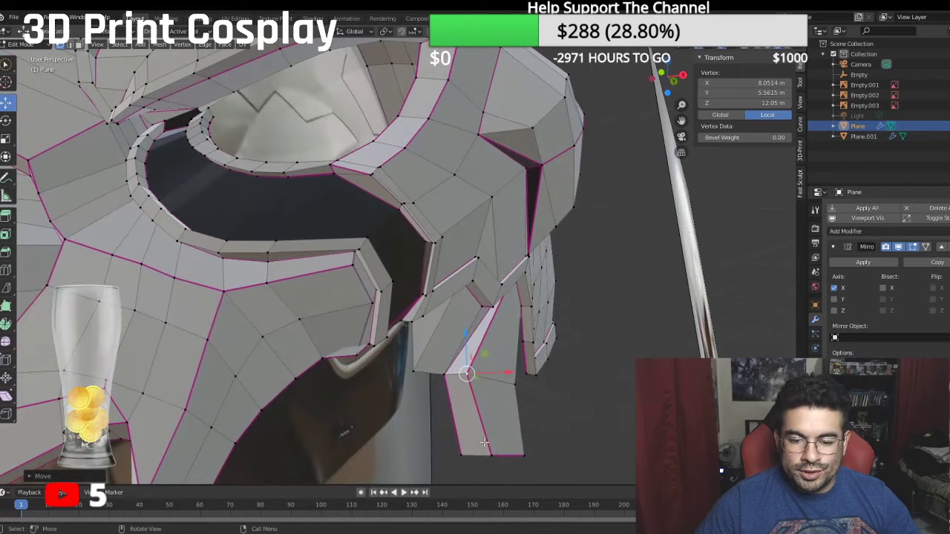
click(491, 454)
drag(534, 454, 515, 454)
middle_drag(515, 454, 497, 403)
click(448, 344)
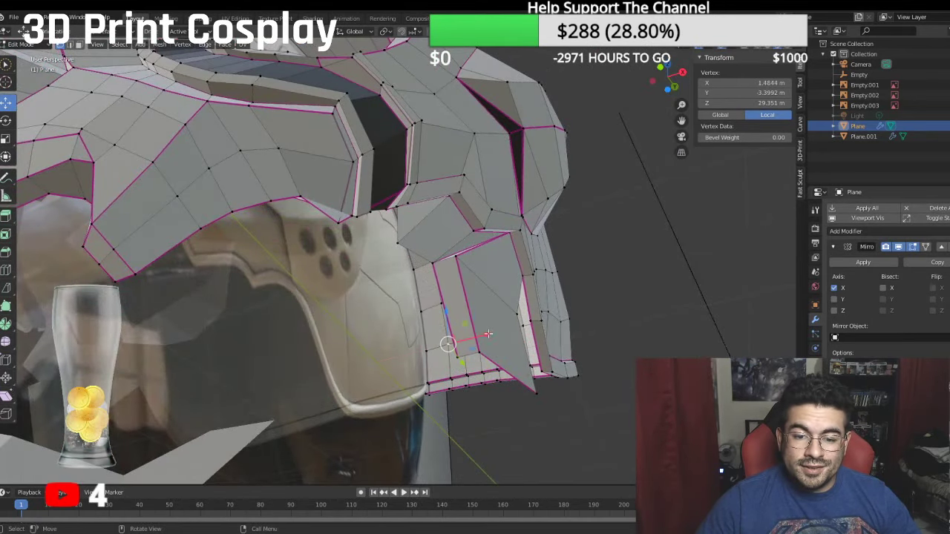
Step: Move the inner corner vertex at the strip's lower end slightly further inward along X
click(477, 352)
click(458, 354)
drag(500, 351, 496, 352)
middle_drag(496, 352, 489, 385)
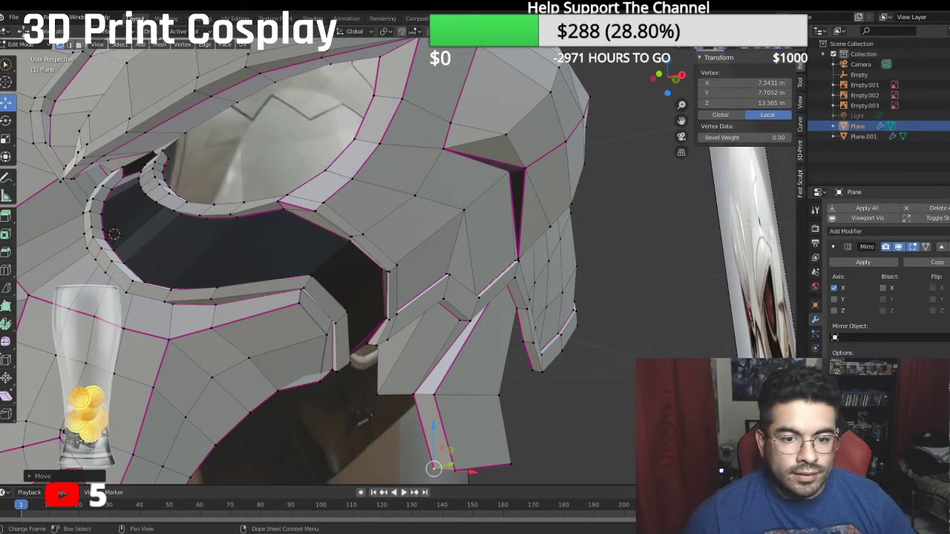
middle_drag(491, 409, 444, 391)
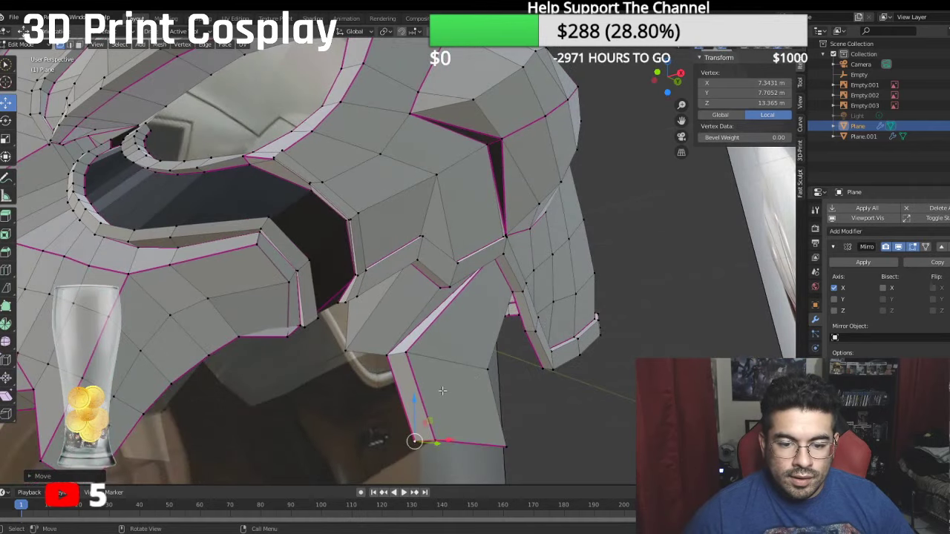
Step: Assign Material.002 to the cheek piece's upper faces, the folded strip's main faces and its narrow side faces
click(443, 390)
click(79, 44)
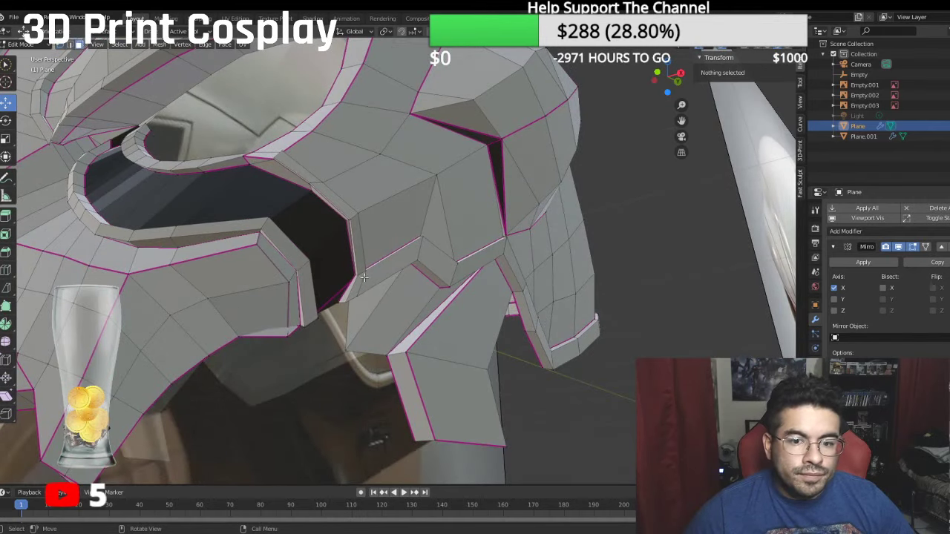
click(368, 317)
ctrl+click(434, 356)
ctrl+click(455, 388)
key(ctrl+z)
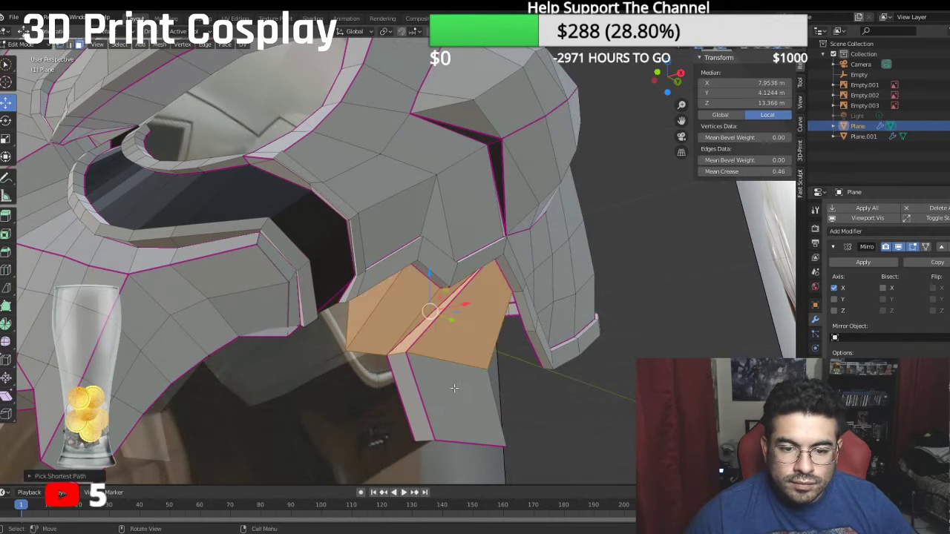
shift+click(409, 384)
shift+click(439, 387)
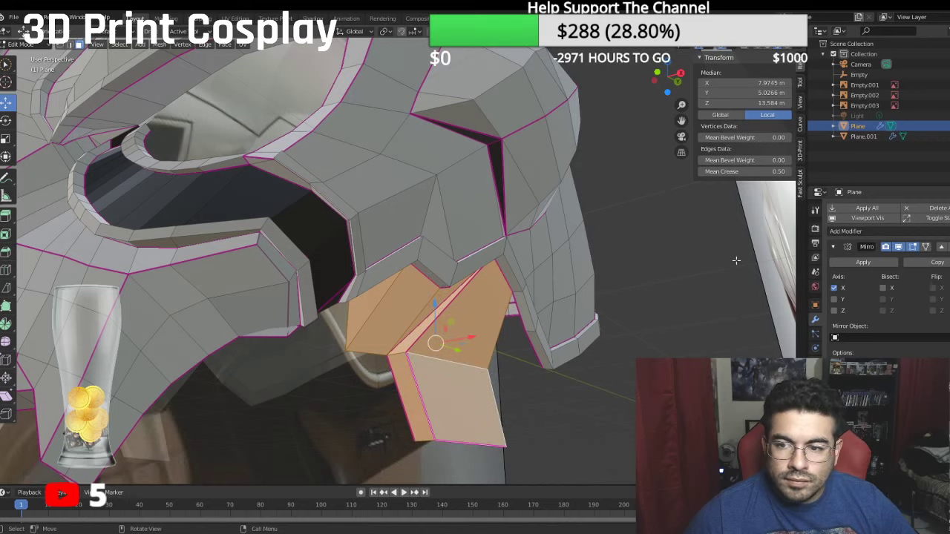
click(814, 391)
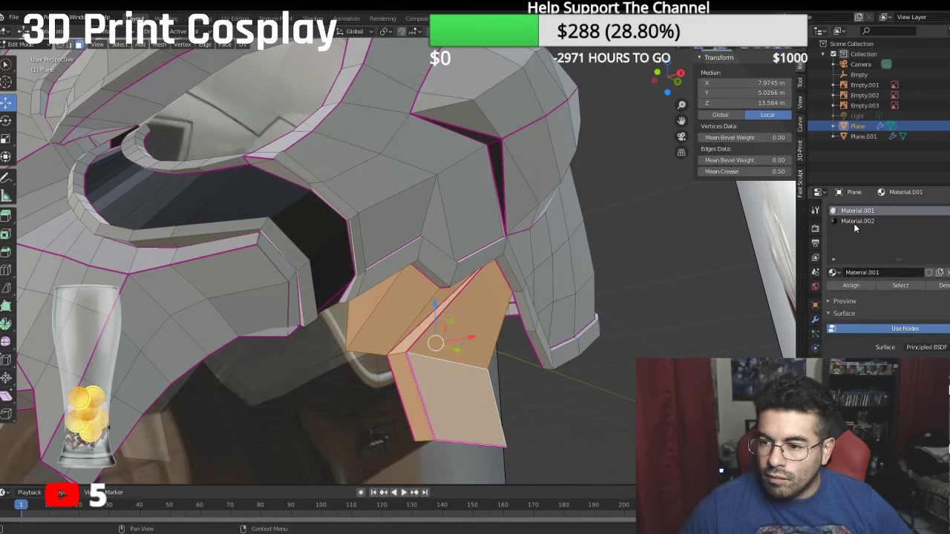
click(856, 221)
click(848, 286)
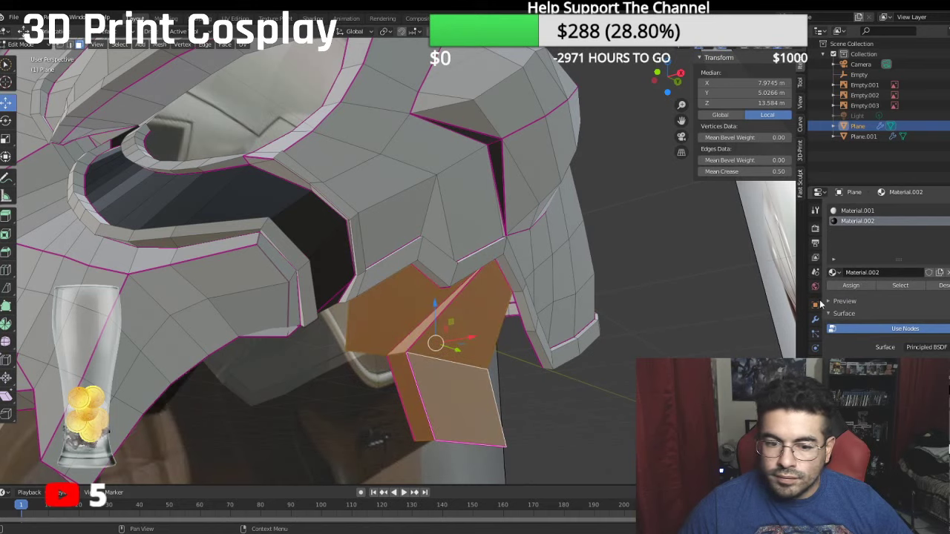
click(664, 371)
Step: Set the crease to 0 on the wide edge at the strip's lower end
scroll(664, 371, down, 5)
middle_drag(664, 374, 551, 351)
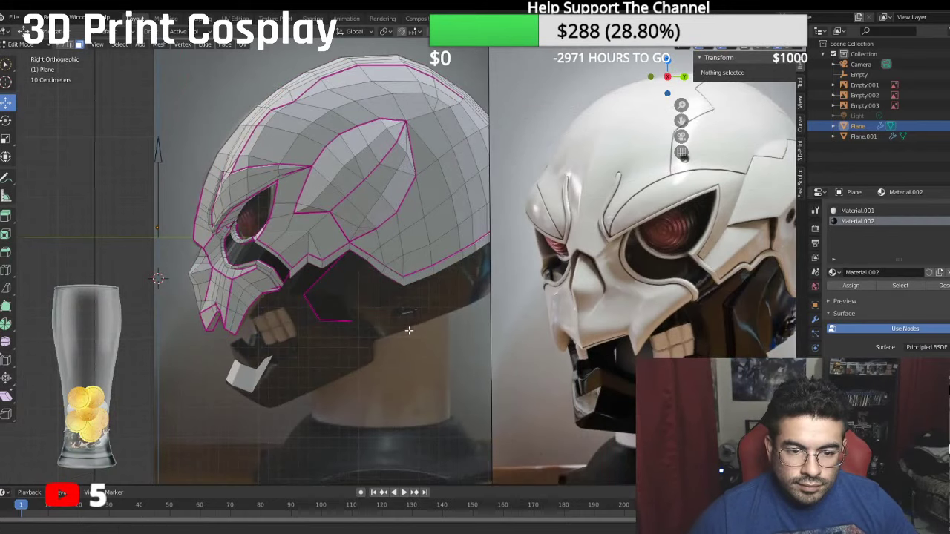
scroll(445, 342, up, 2)
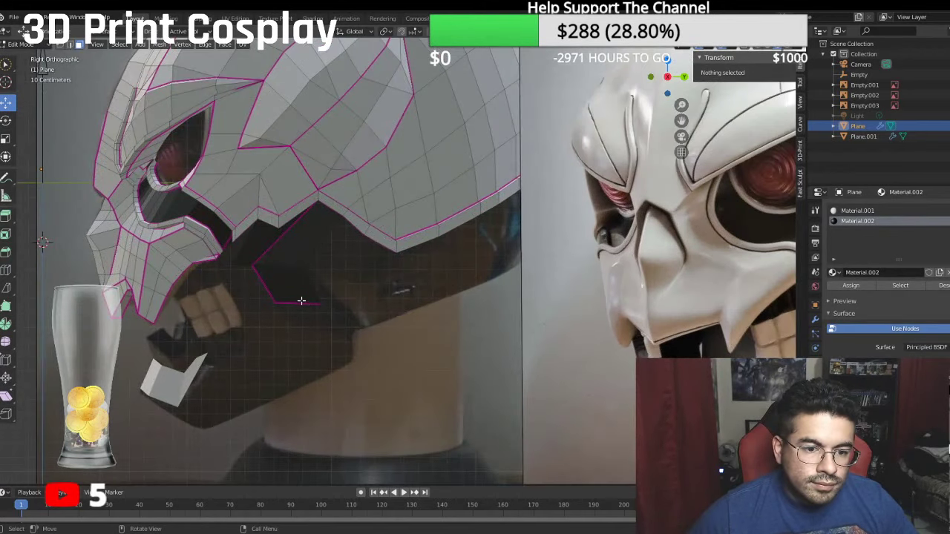
click(301, 301)
middle_drag(341, 301, 386, 292)
click(70, 45)
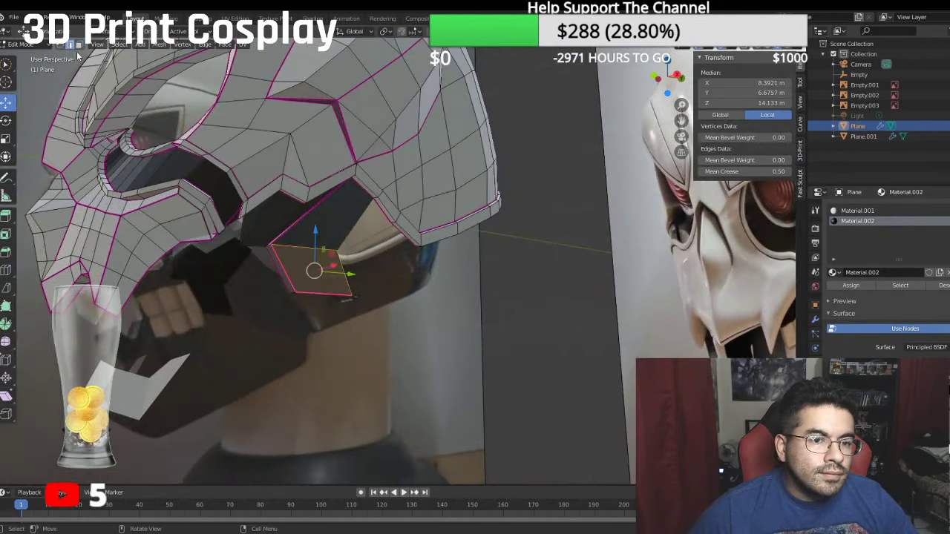
click(321, 293)
click(749, 172)
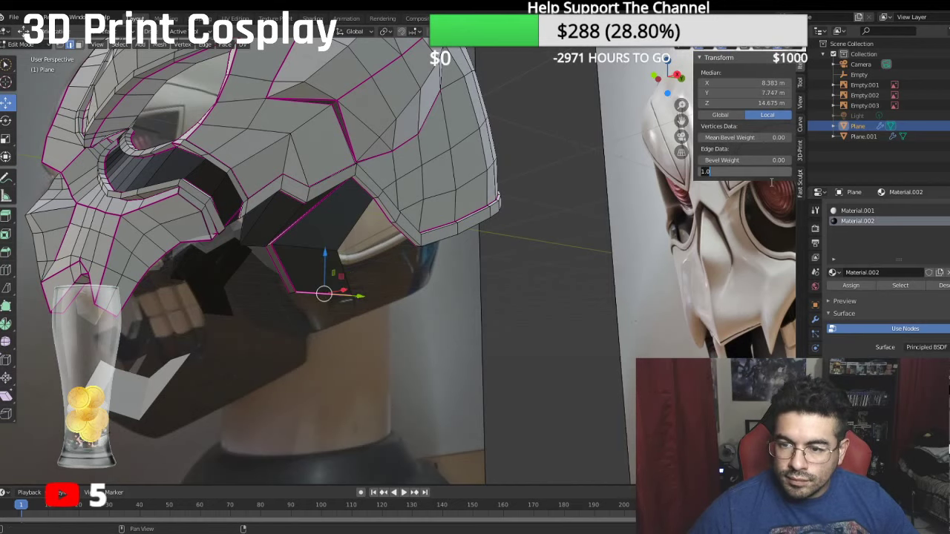
text(0)
key(Return)
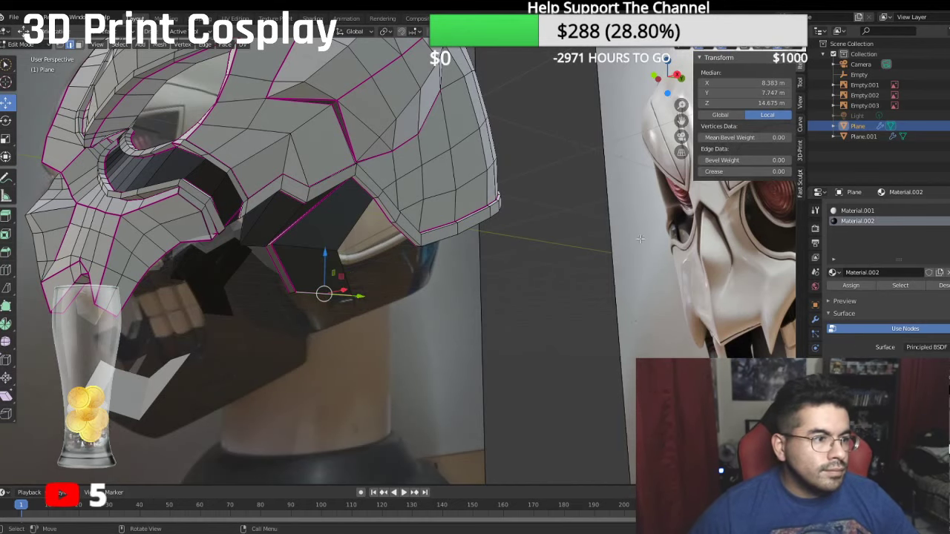
Step: Extrude the strip's lower end edges, wide and narrow, down and back to follow the jaw in the side reference
click(294, 294)
shift+click(339, 294)
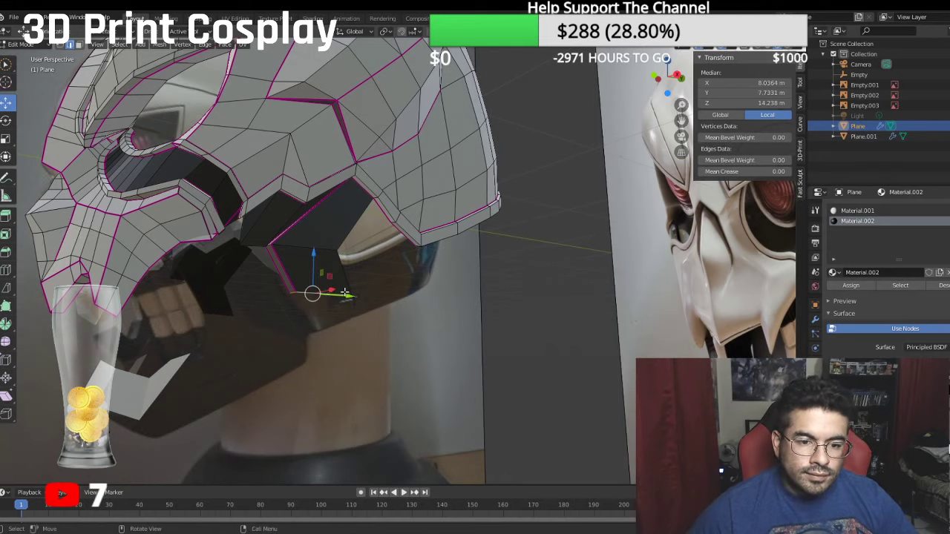
key(KP_3)
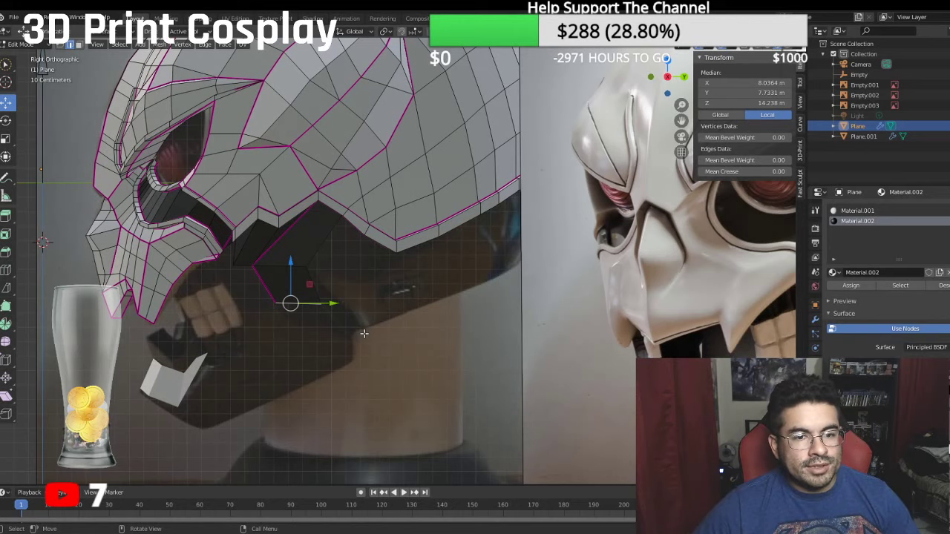
drag(287, 265, 301, 294)
drag(334, 331, 359, 340)
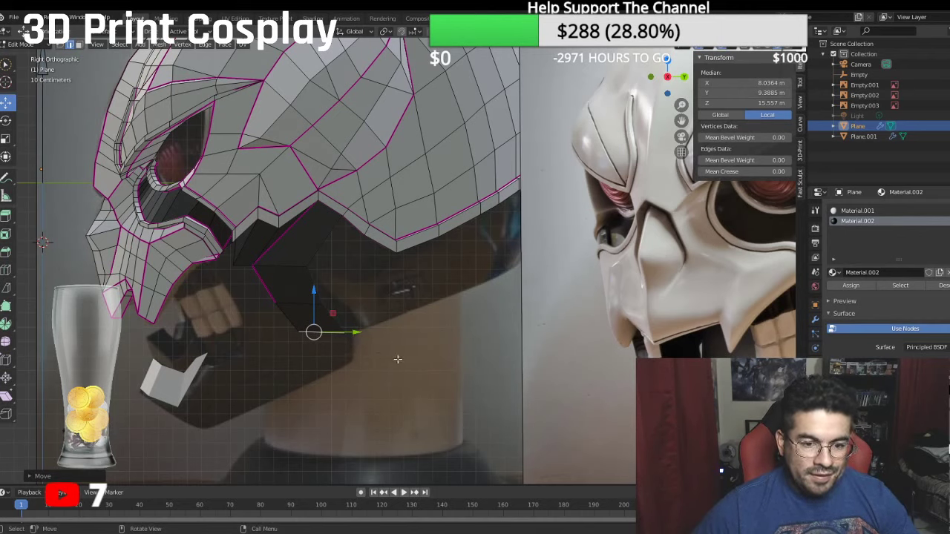
Step: Extrude the new lower end edges once more, down to the jaw's lower outline in the side reference
click(327, 331)
middle_drag(364, 340, 423, 331)
shift+click(353, 339)
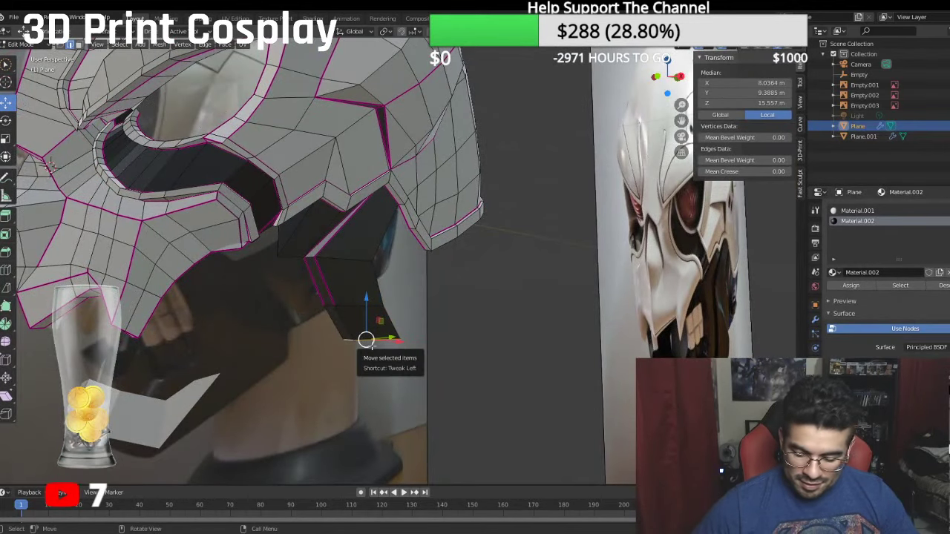
key(KP_3)
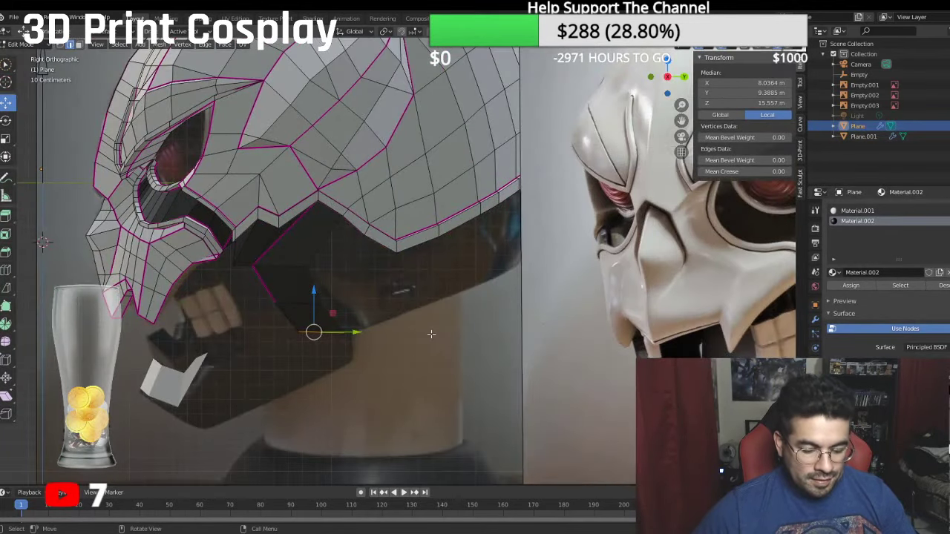
key(e)
right_click(430, 334)
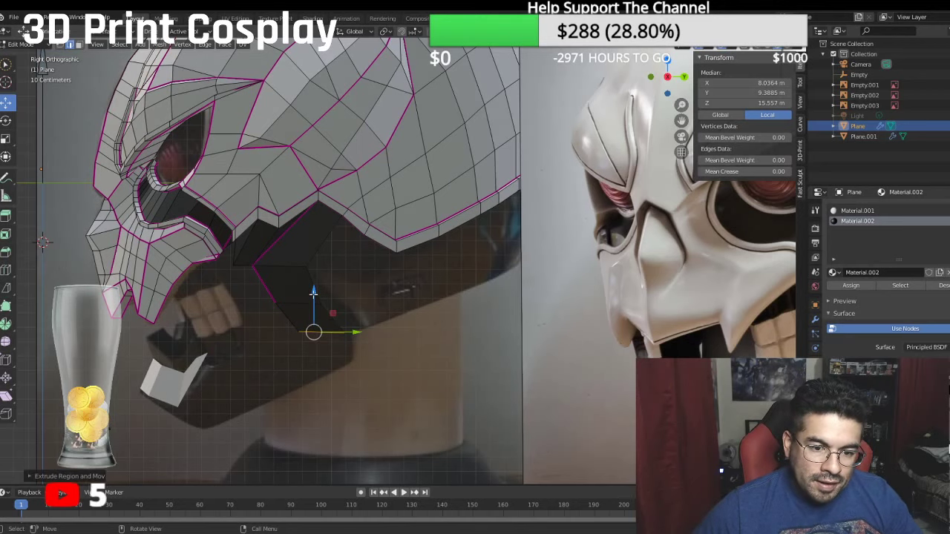
drag(316, 295, 317, 315)
click(320, 312)
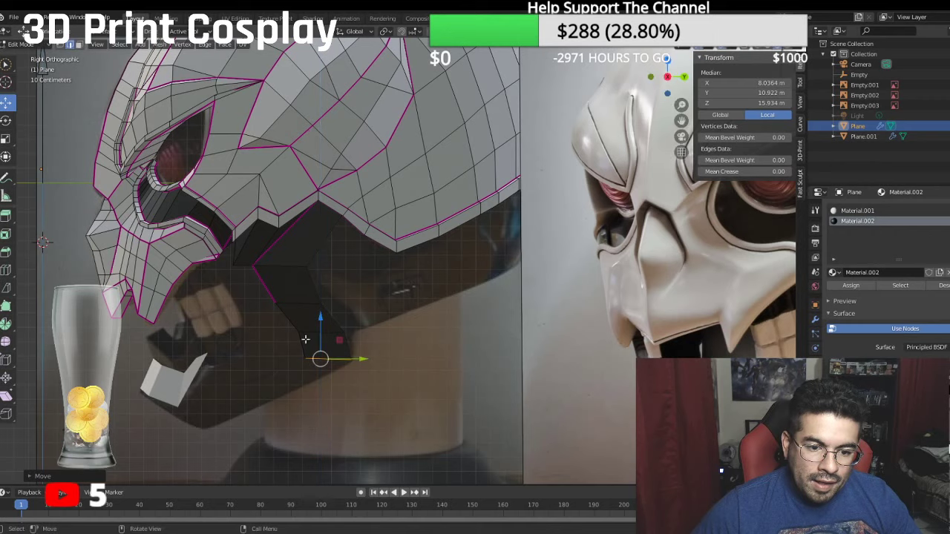
Step: Move the narrow front edge at the strip's new lower end slightly up and forward in the side view
middle_drag(201, 173, 277, 295)
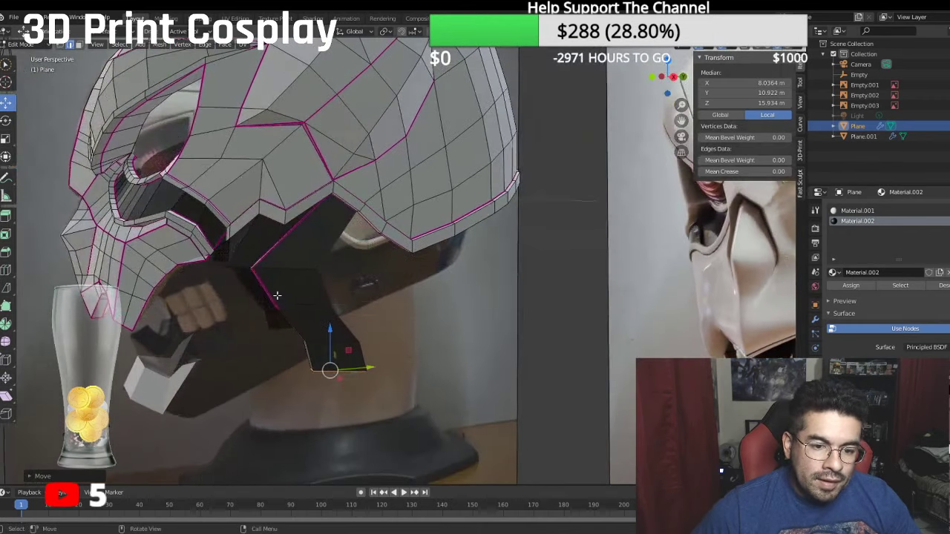
click(308, 369)
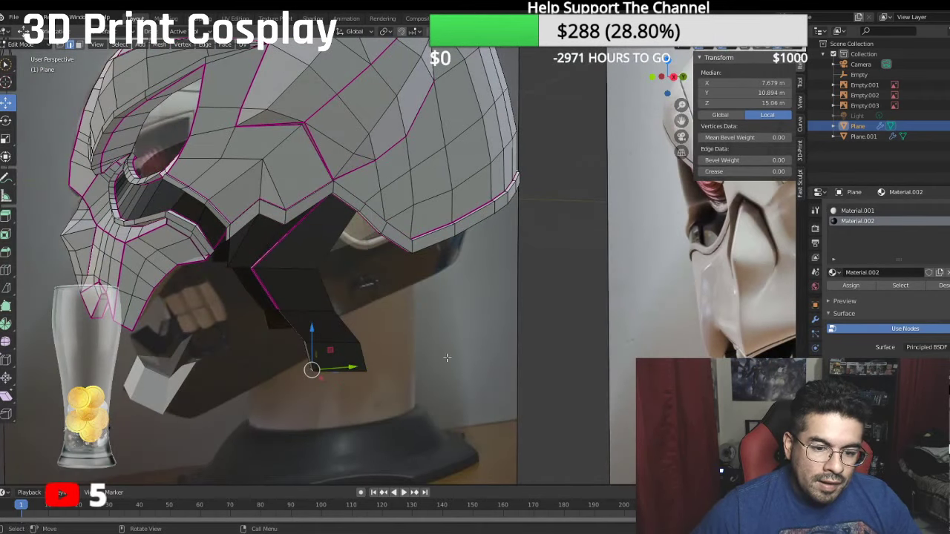
key(KP_3)
drag(303, 316, 304, 309)
drag(339, 351, 329, 352)
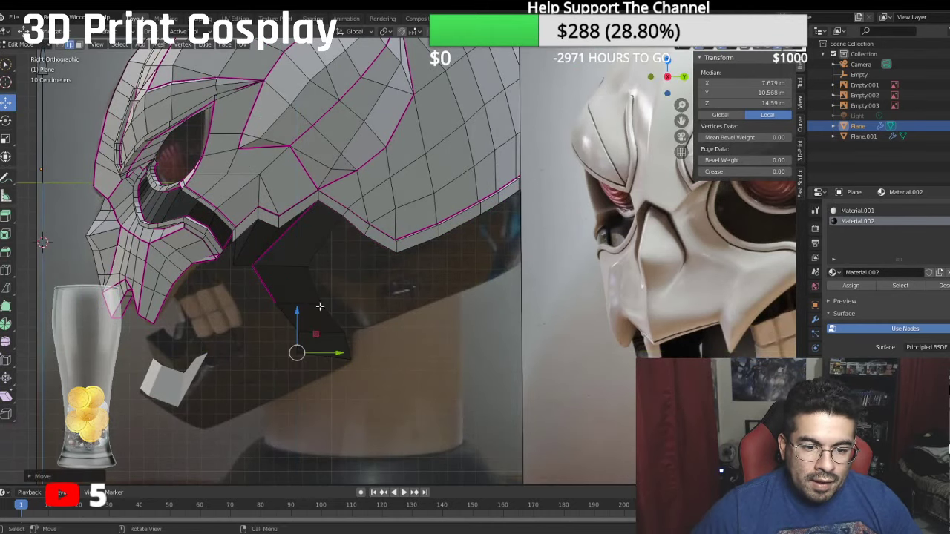
Step: Set the mean crease to 1 along the strip's whole rear border, from the helmet shell to its lower end
click(62, 46)
click(345, 334)
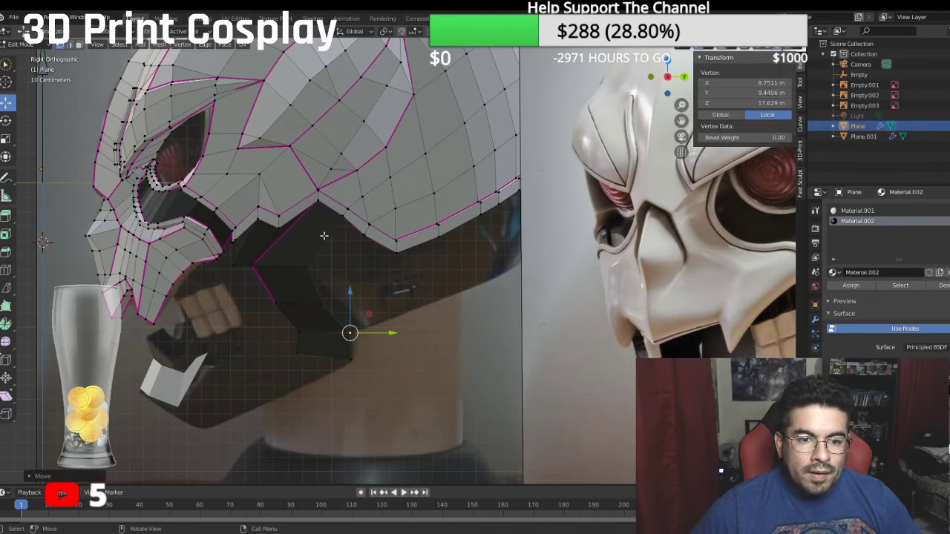
middle_drag(336, 219, 346, 200)
click(346, 196)
ctrl+click(353, 345)
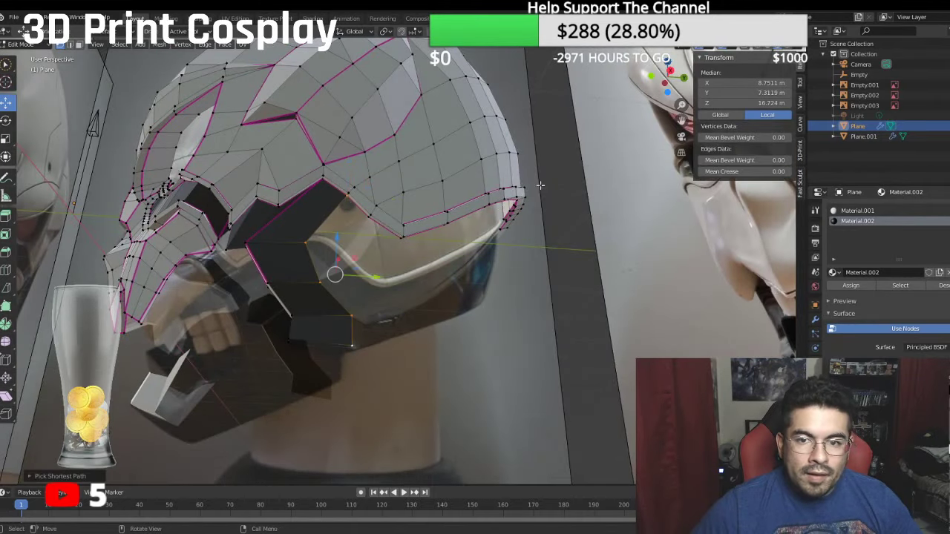
click(742, 171)
text(1)
key(Return)
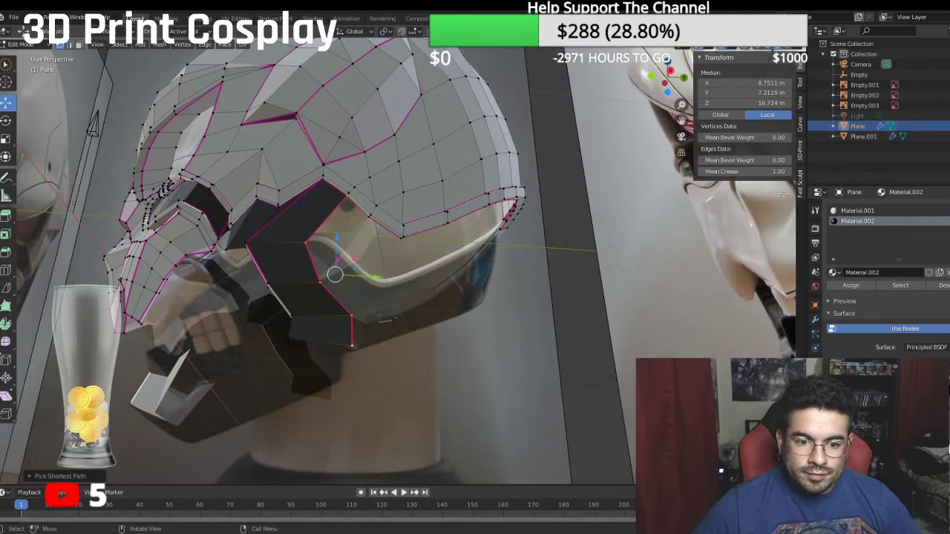
Step: Set the mean crease to 1 on the outer front edges of the two newly extruded segments
middle_drag(343, 347, 358, 355)
click(360, 360)
shift+click(347, 300)
shift+click(363, 336)
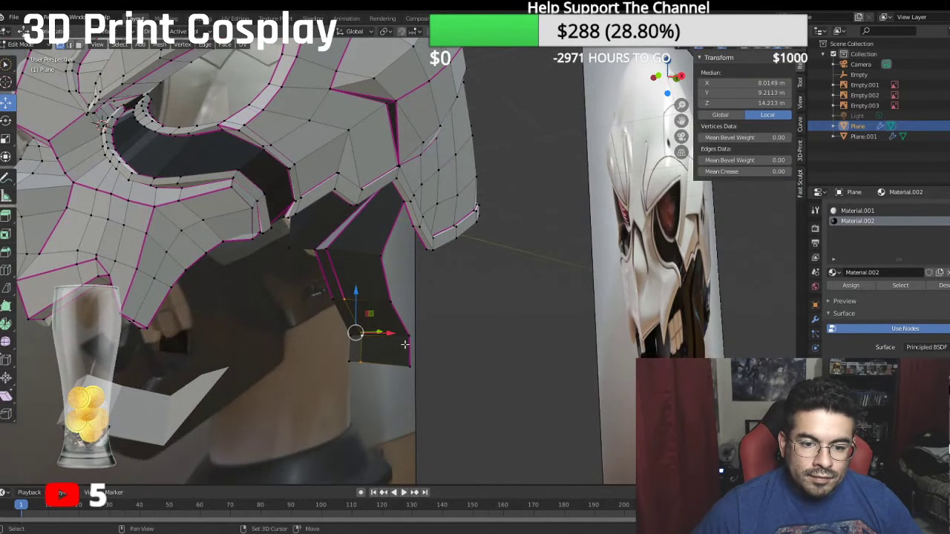
click(757, 173)
key(Escape)
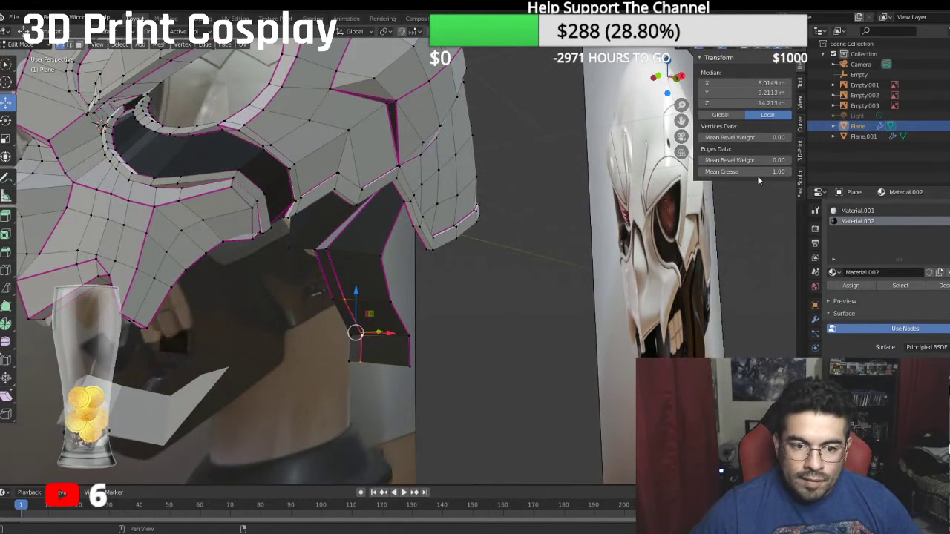
Step: Set the crease to 1 on the inner front edges of the two new segments and the short edge at the upper fold
click(348, 346)
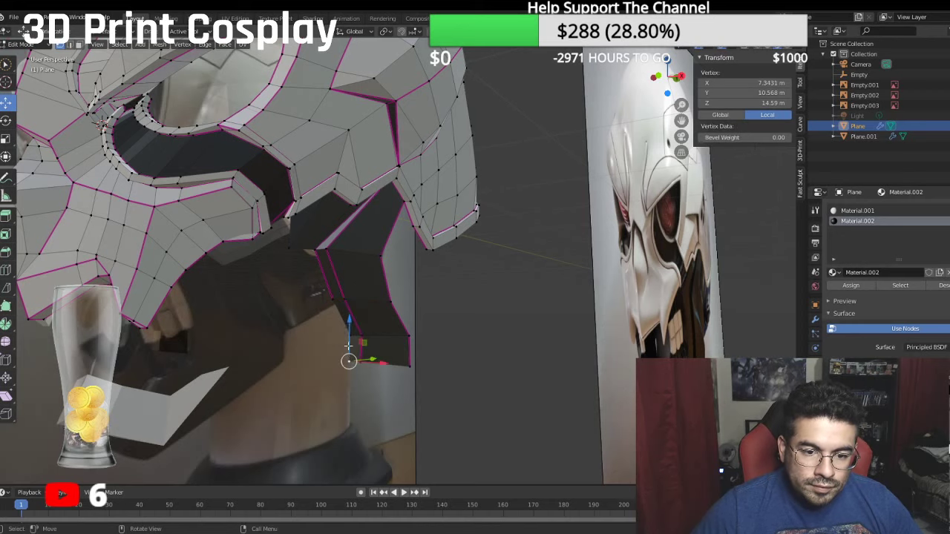
ctrl+click(344, 301)
click(719, 171)
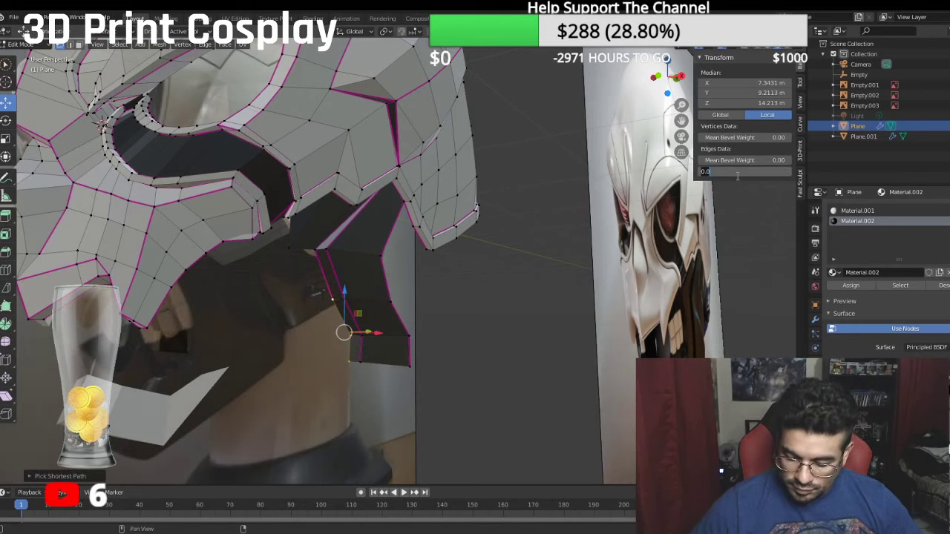
text(1)
key(Return)
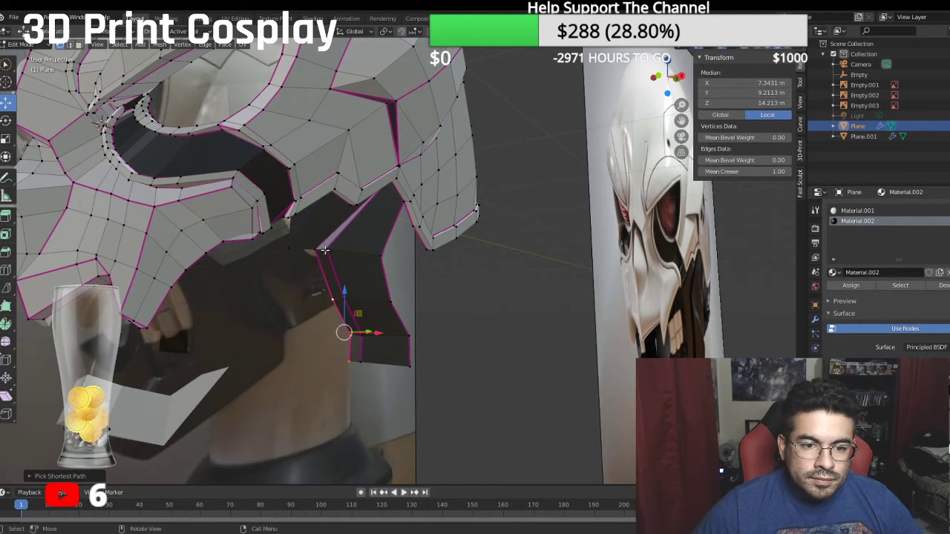
click(324, 250)
click(729, 171)
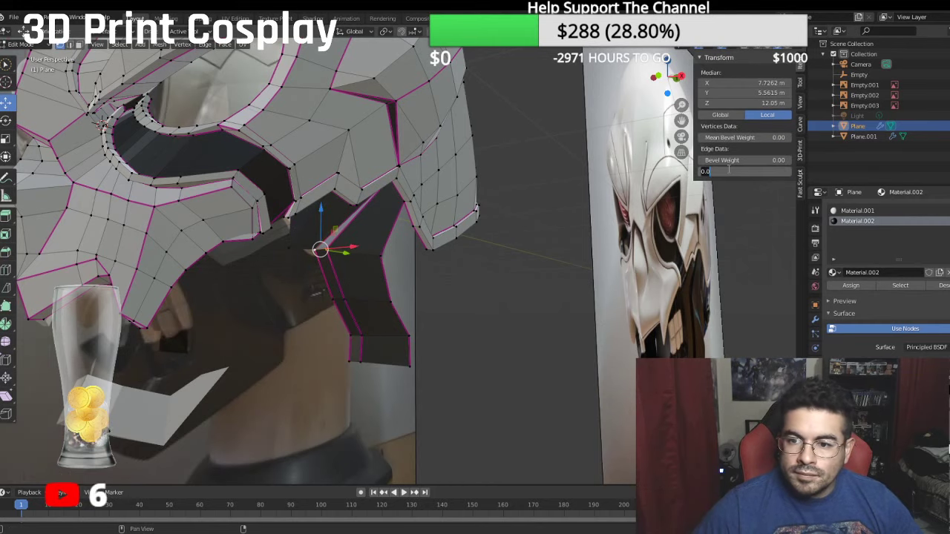
key(Return)
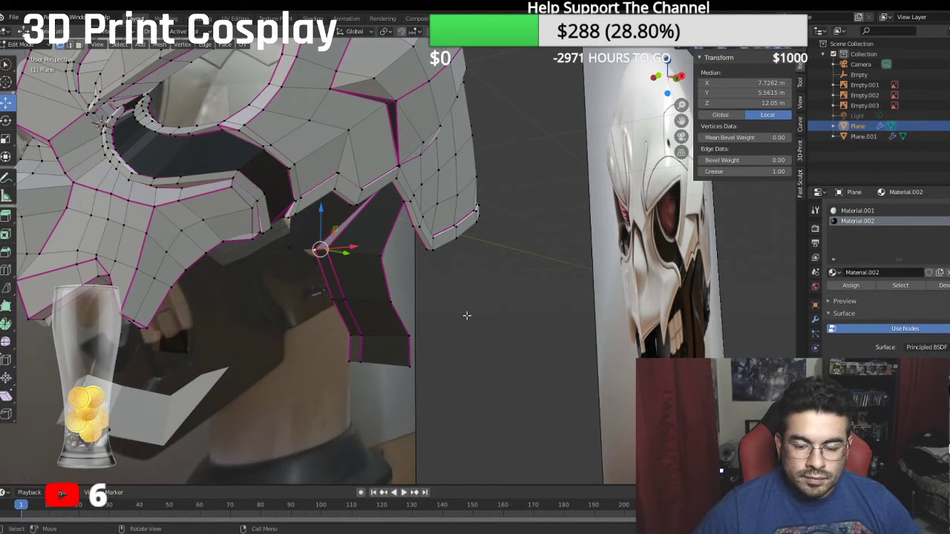
Step: Move the strip's two middle cross-rows of vertices inward along X in the front view to follow the reference jaw outline
key(KP_3)
middle_drag(335, 367, 414, 368)
scroll(413, 367, up, 1)
key(KP_1)
ctrl+click(449, 311)
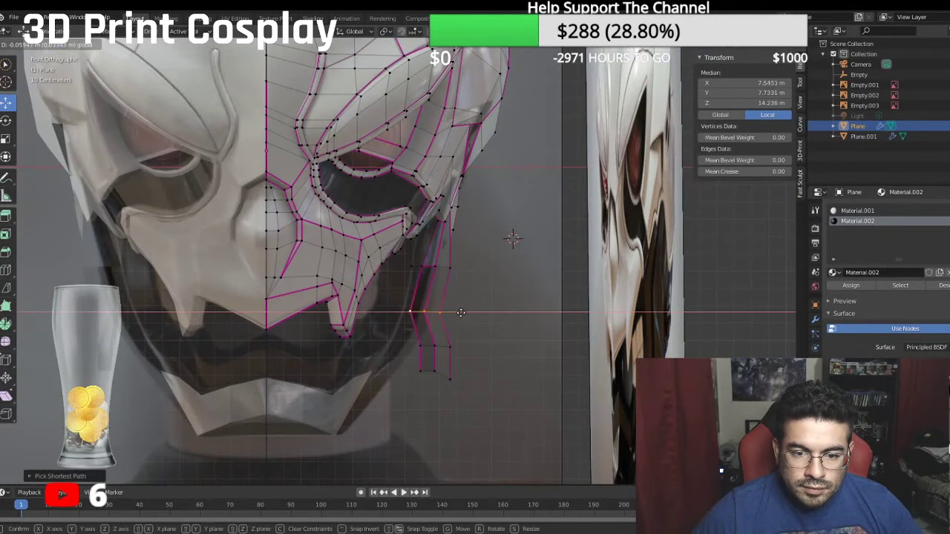
ctrl+click(450, 346)
drag(456, 353, 437, 358)
Step: Move the strip's lowest row of vertices inward along X to match the jaw outline in the front reference
ctrl+click(454, 379)
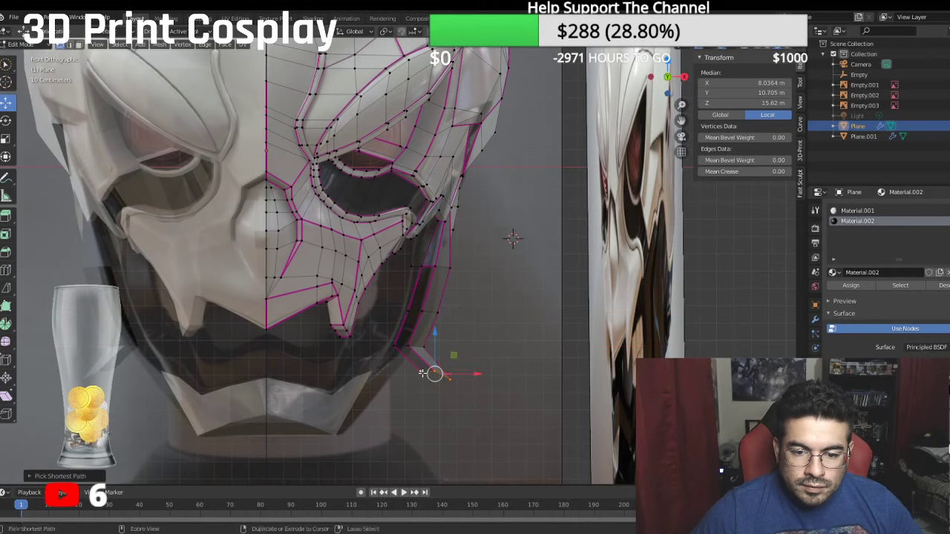
key(g)
key(x)
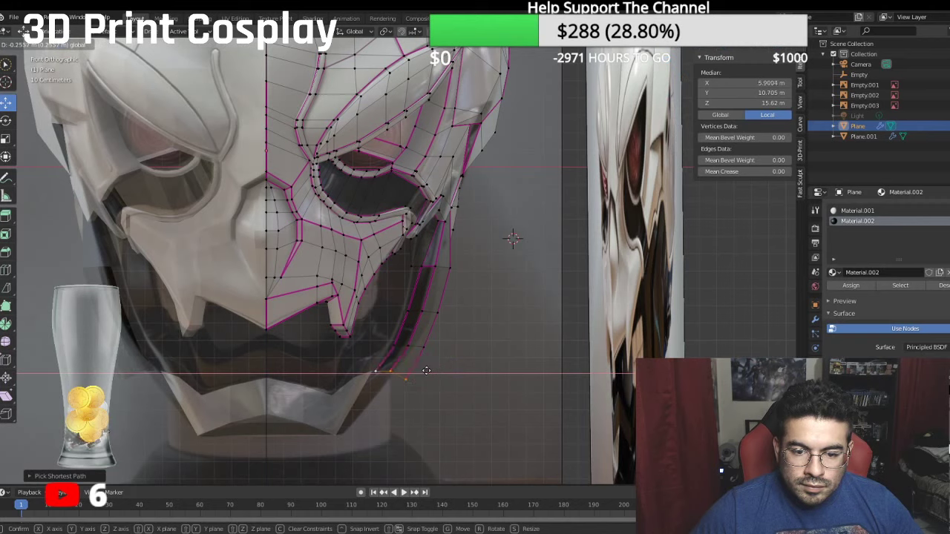
click(427, 370)
Step: Shift the strip's outer rear border slightly inward along X in the front view, down to its lower end
click(450, 267)
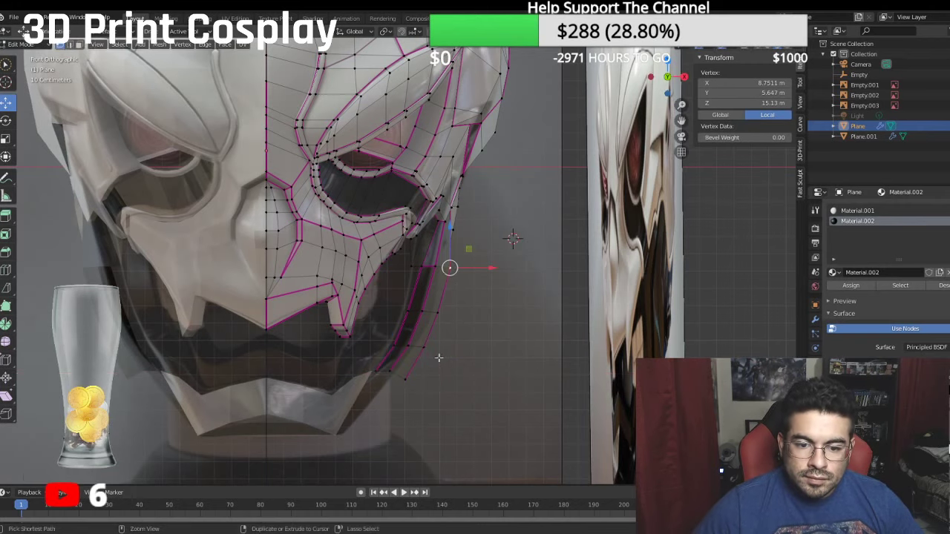
ctrl+click(442, 365)
drag(475, 327, 467, 325)
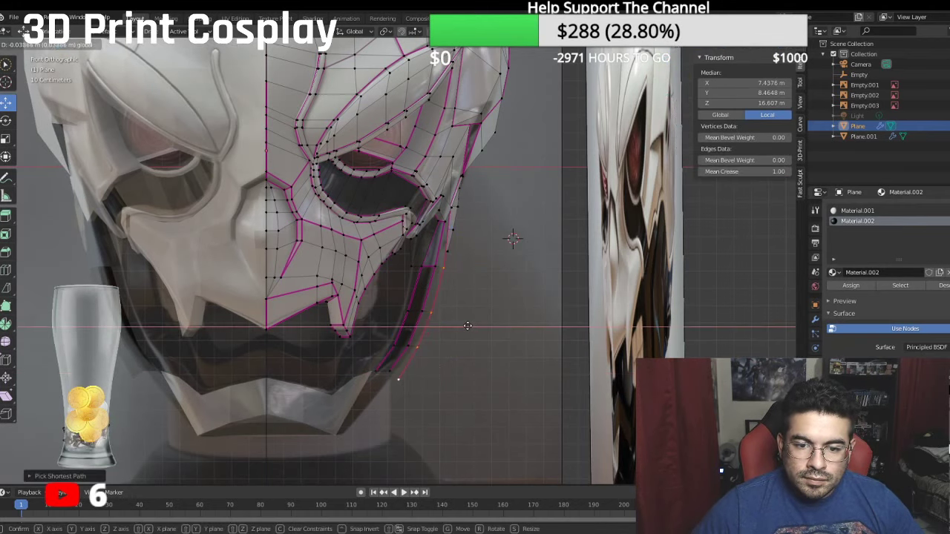
drag(465, 324, 465, 324)
middle_drag(465, 324, 422, 320)
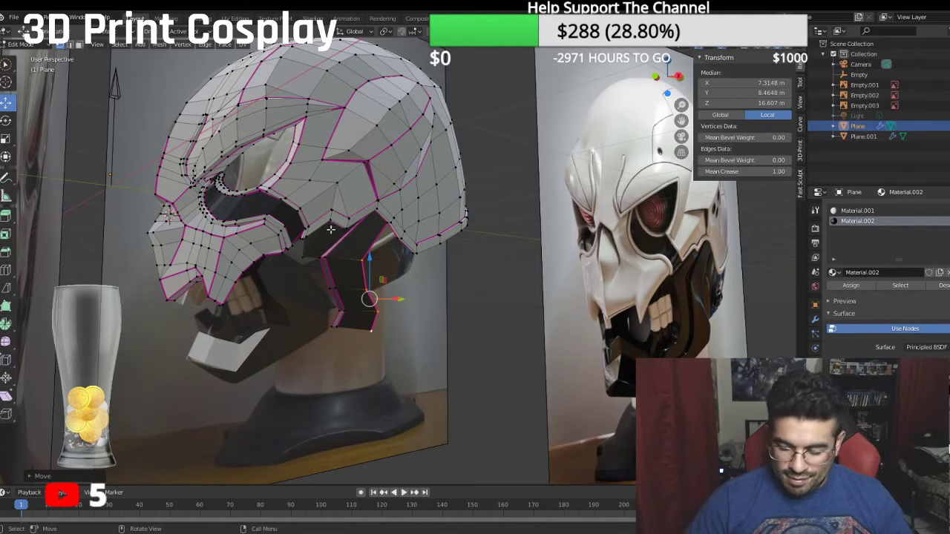
Step: Extrude the strip's bottom edge row down and forward in the side view, along the reference jaw
key(KP_3)
scroll(330, 249, up, 5)
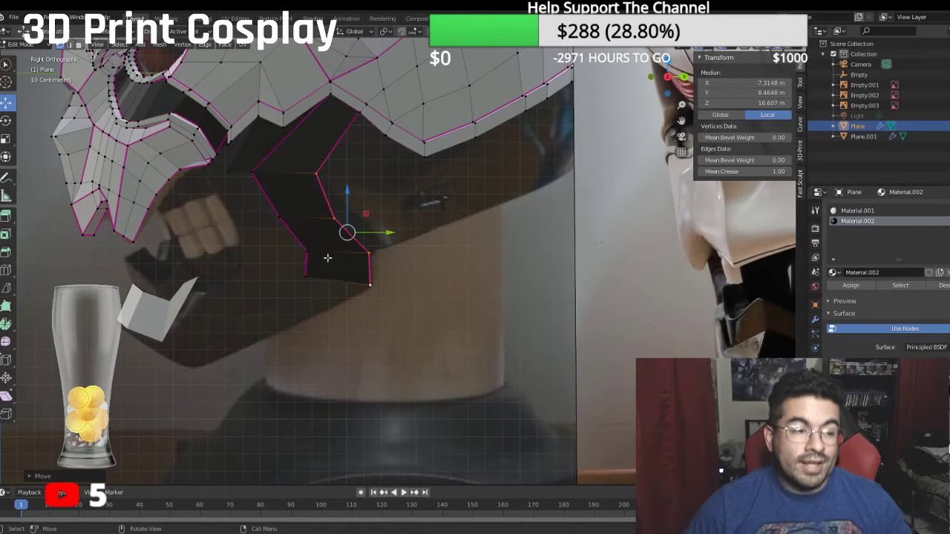
middle_drag(327, 258, 330, 295)
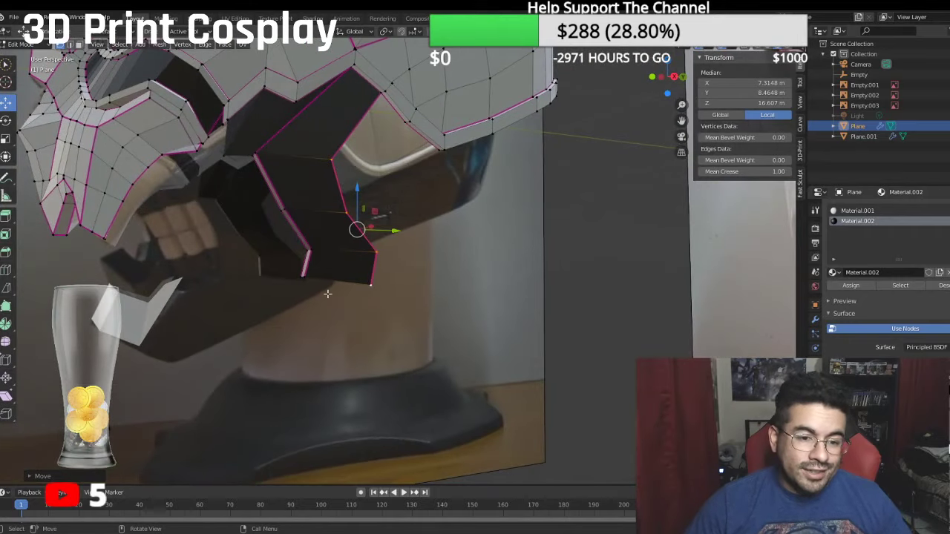
click(304, 274)
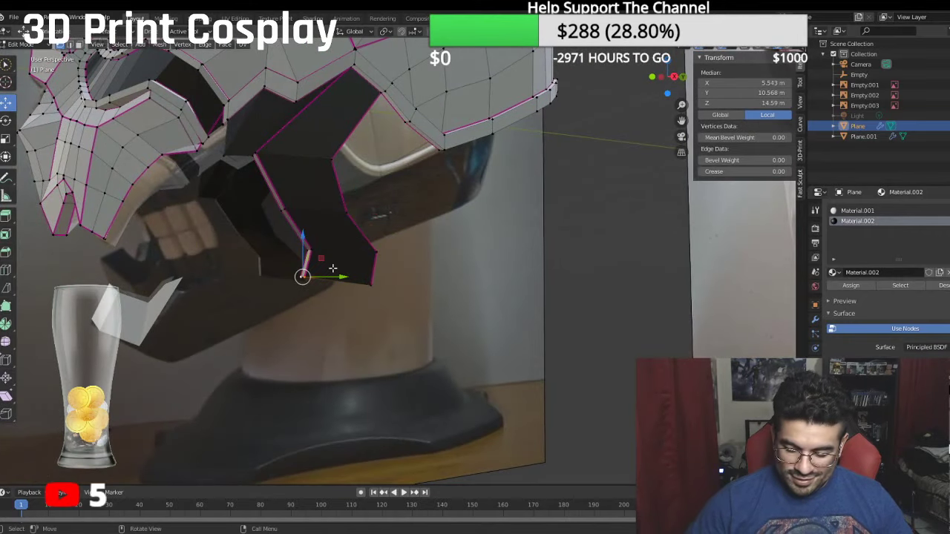
key(KP_3)
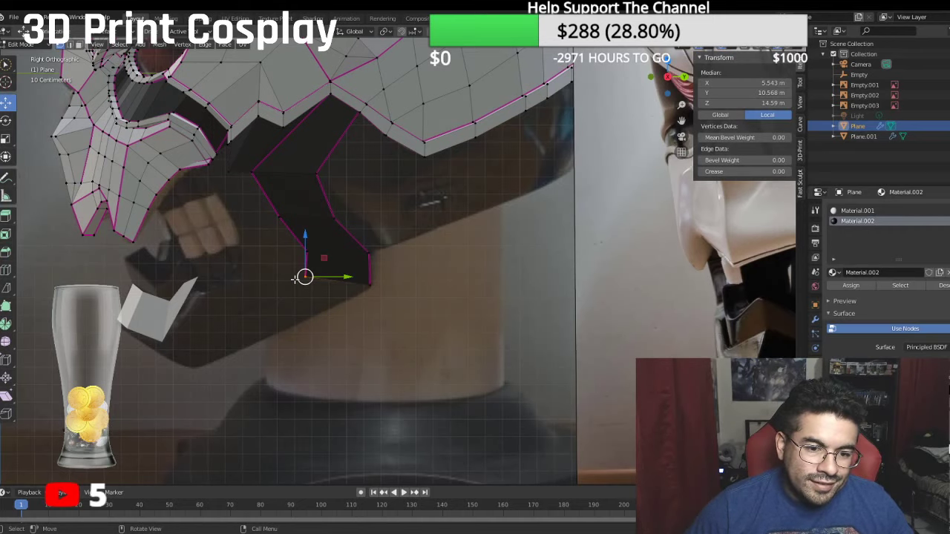
middle_drag(295, 279, 316, 280)
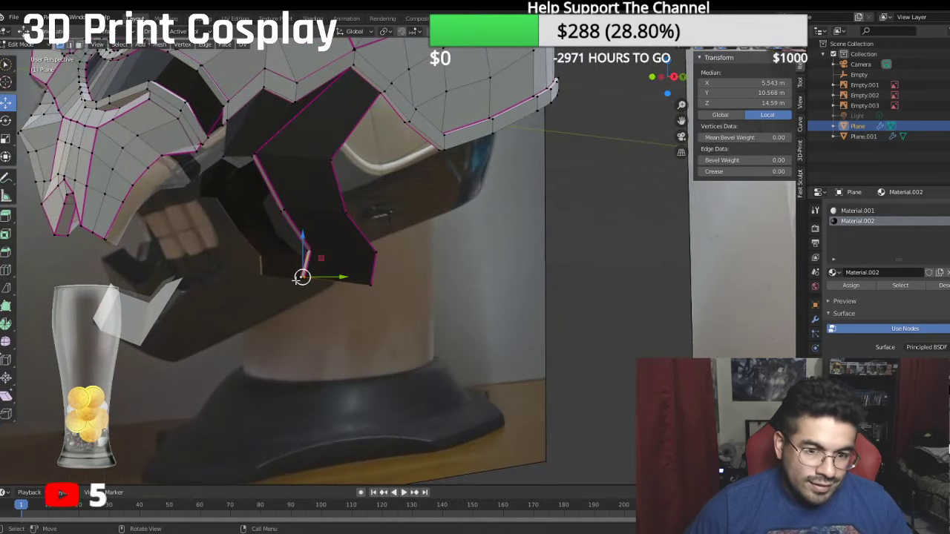
click(302, 276)
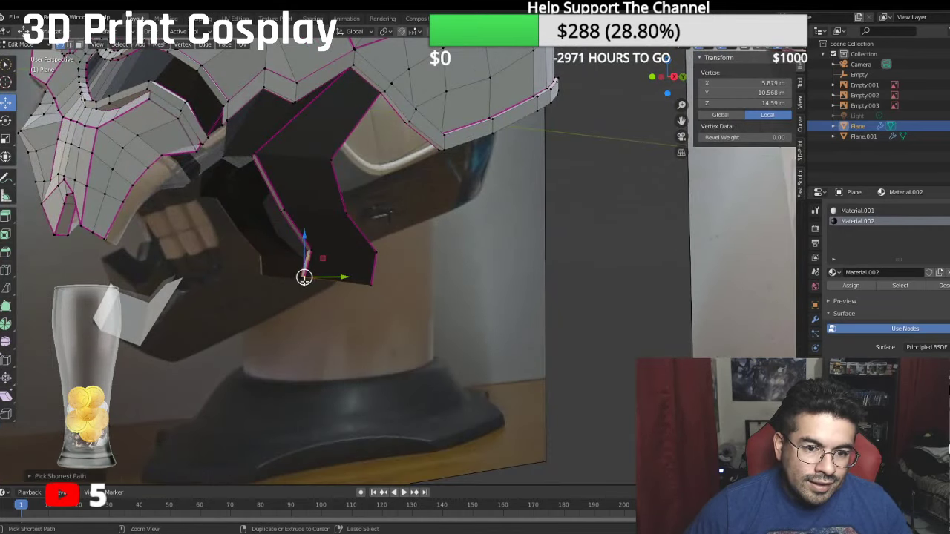
ctrl+click(375, 288)
key(KP_3)
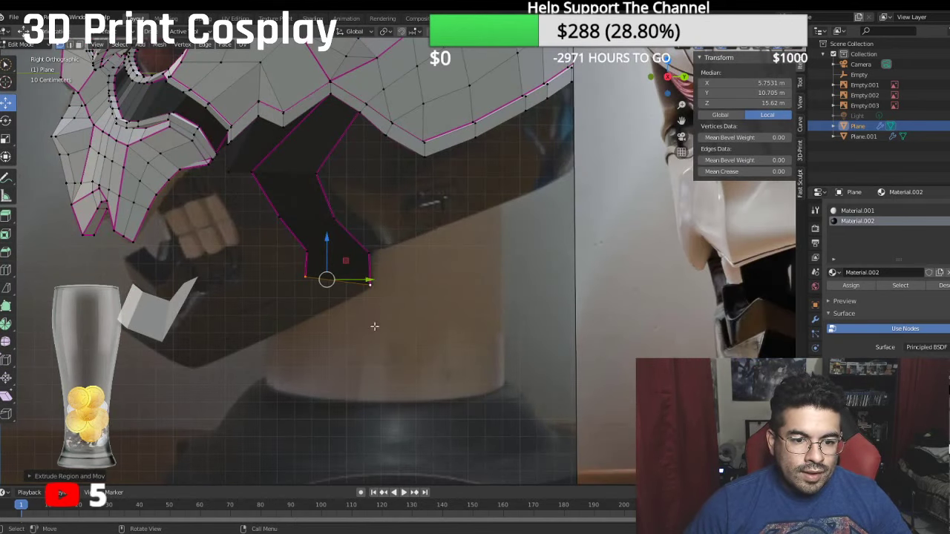
key(e)
drag(334, 298, 334, 296)
drag(295, 237, 338, 269)
Step: Move the rear corner vertex of the new segment down and forward onto the lower jaw line in the side reference
click(341, 312)
drag(379, 306, 346, 331)
drag(304, 266, 302, 280)
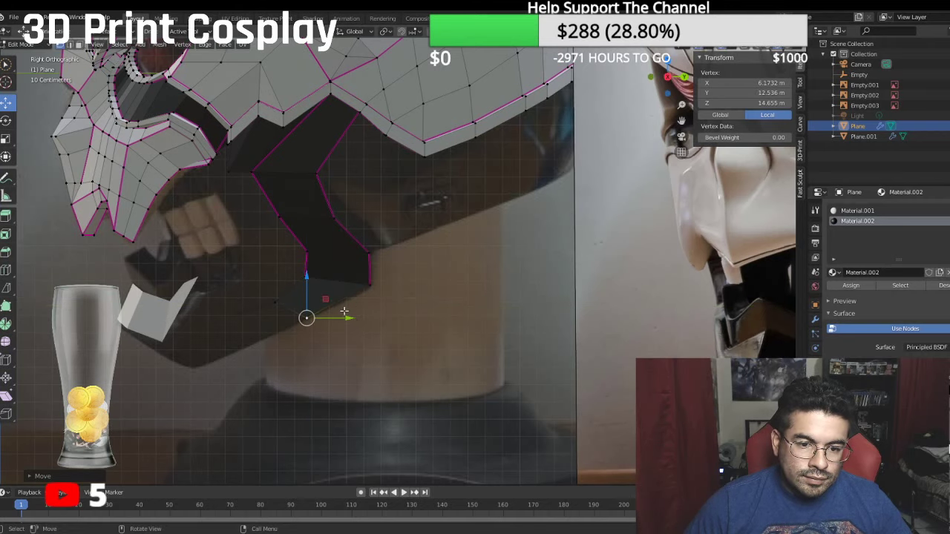
drag(351, 316, 339, 329)
drag(295, 272, 294, 280)
Step: Move the new segment's end row inward along X in the front view, and its rear corner vertex slightly further in
middle_drag(294, 280, 340, 358)
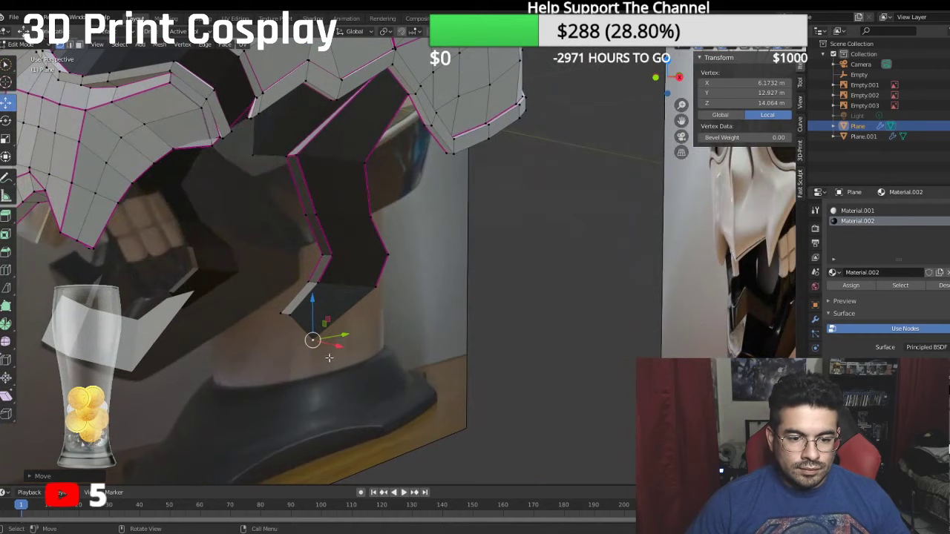
ctrl+click(293, 321)
key(KP_1)
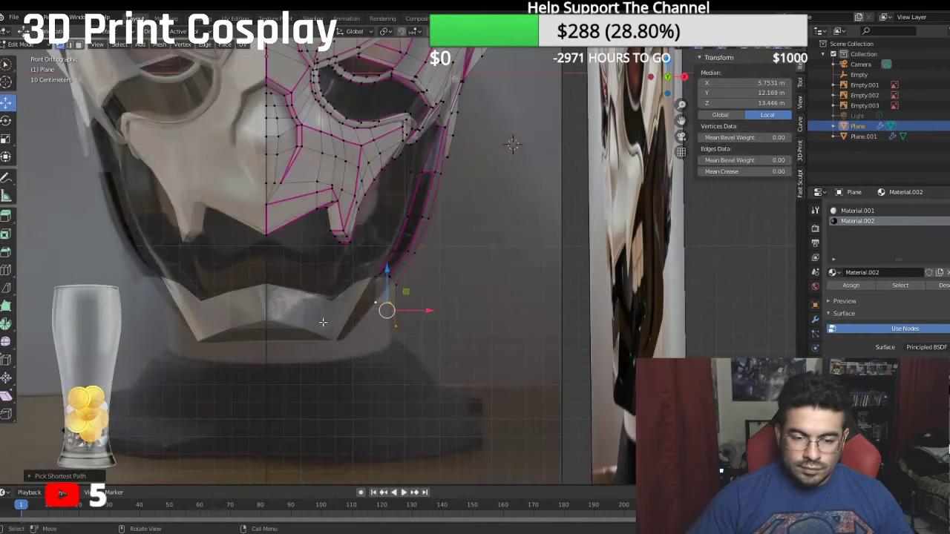
key(g)
key(x)
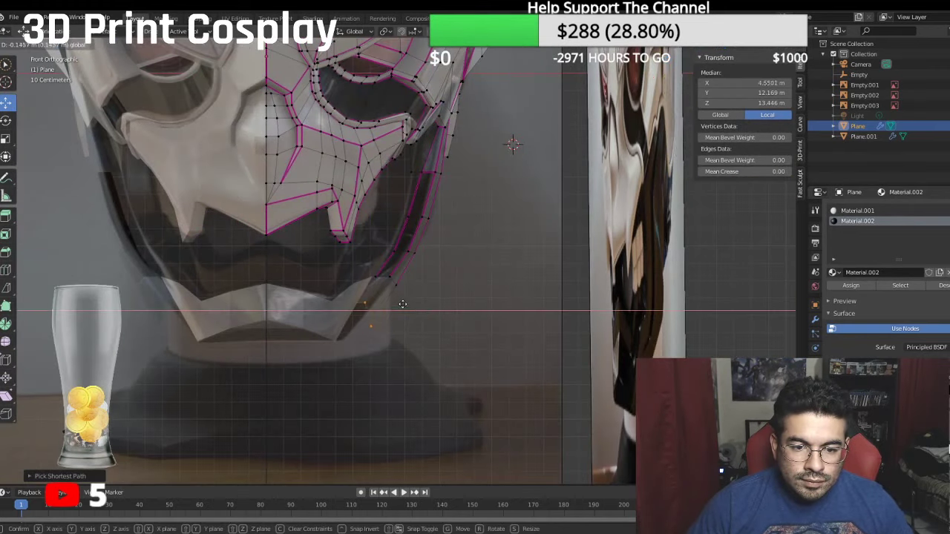
click(371, 323)
click(365, 324)
key(g)
key(x)
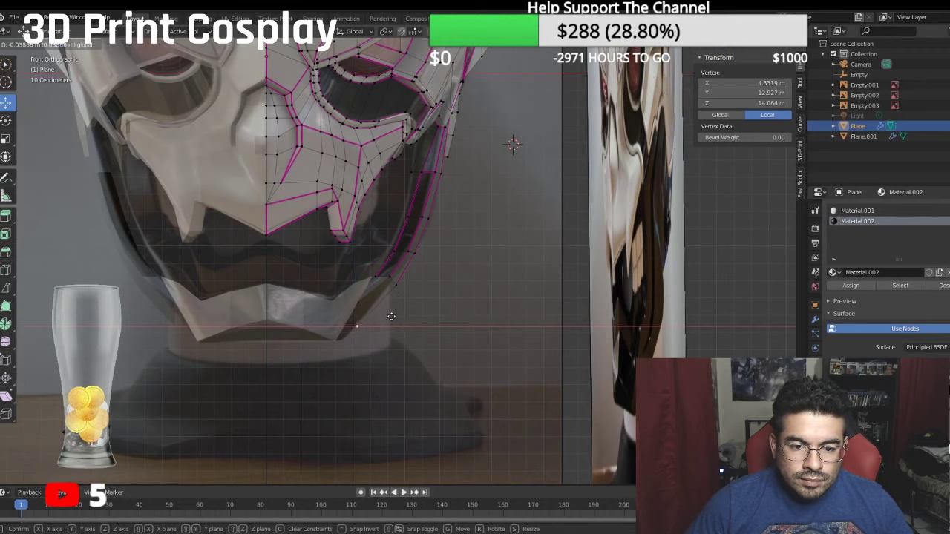
click(389, 314)
Step: Extrude the strip's end row forward along Y in the side view and lower it along Z to follow the jaw
key(KP_3)
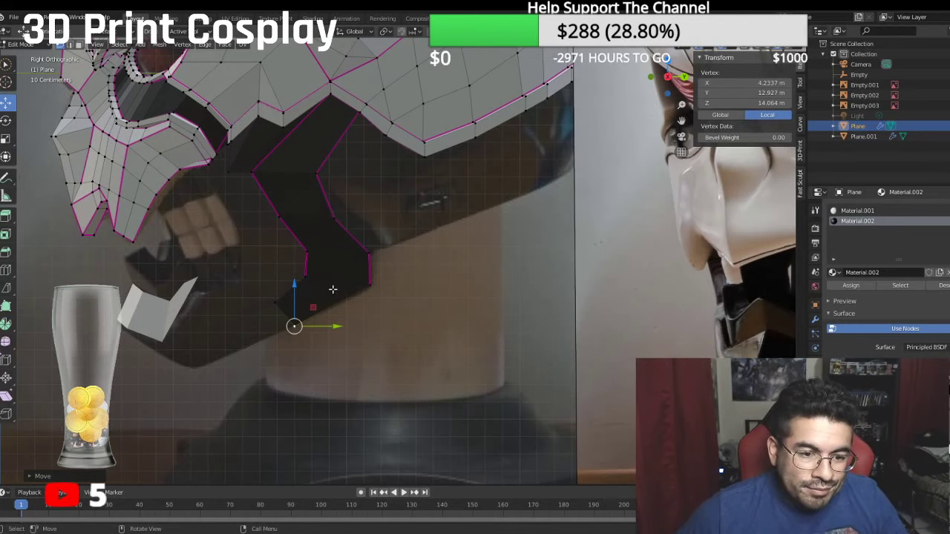
middle_drag(334, 288, 403, 291)
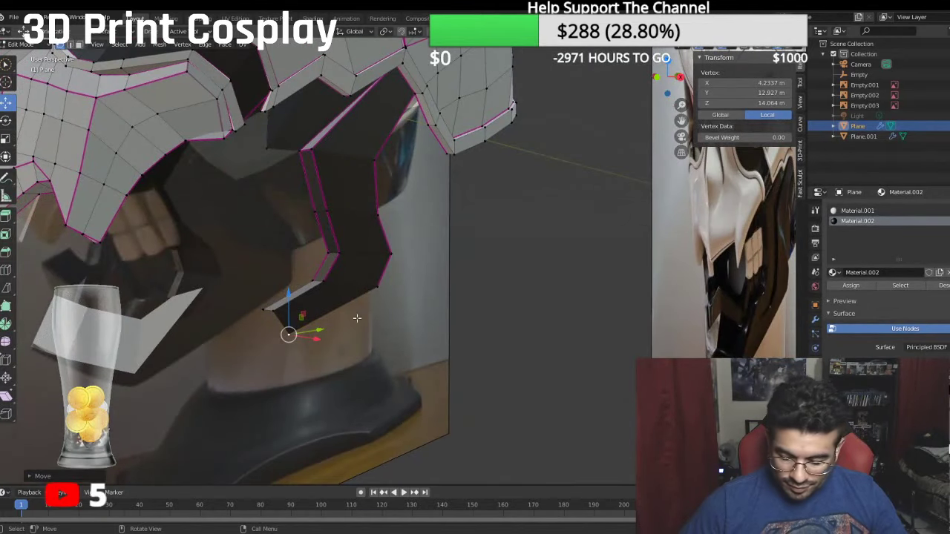
click(271, 311)
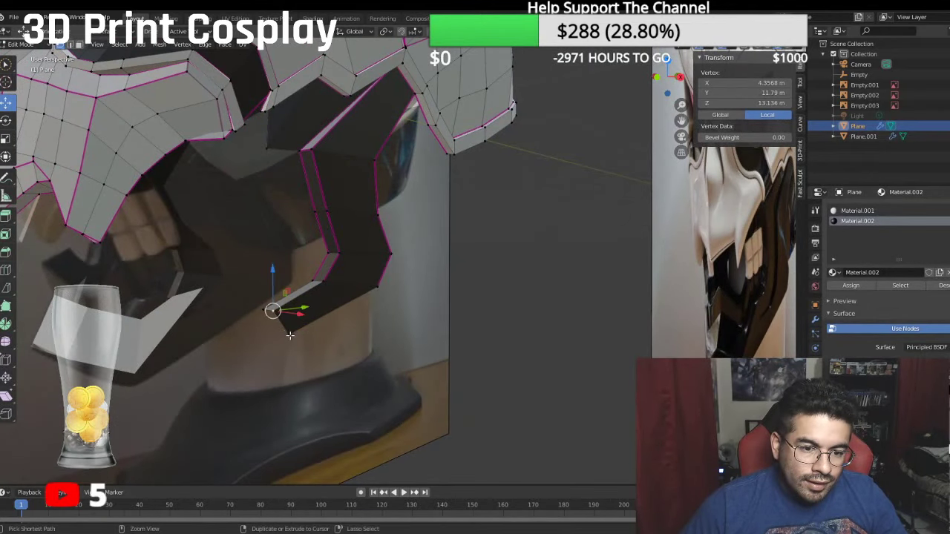
click(262, 311)
ctrl+click(289, 335)
key(KP_3)
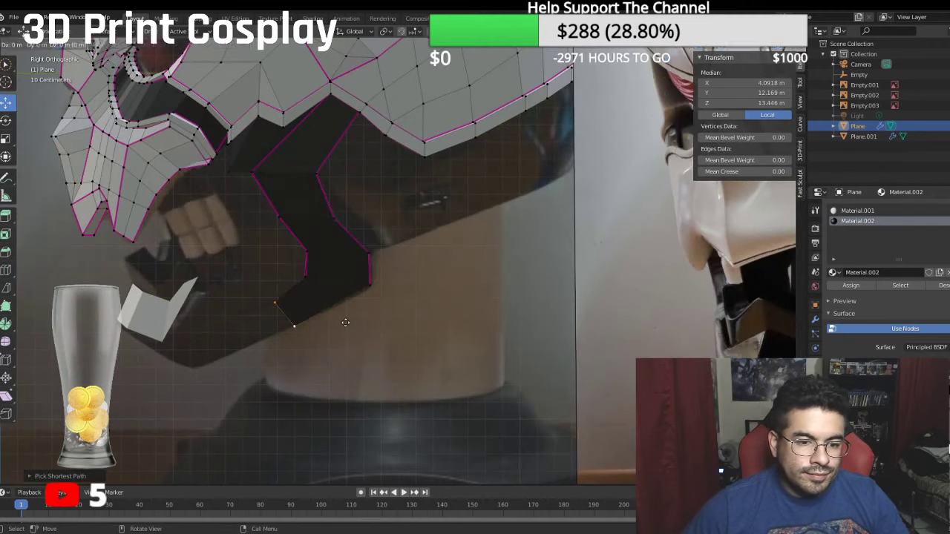
key(e)
key(y)
click(282, 334)
key(g)
key(z)
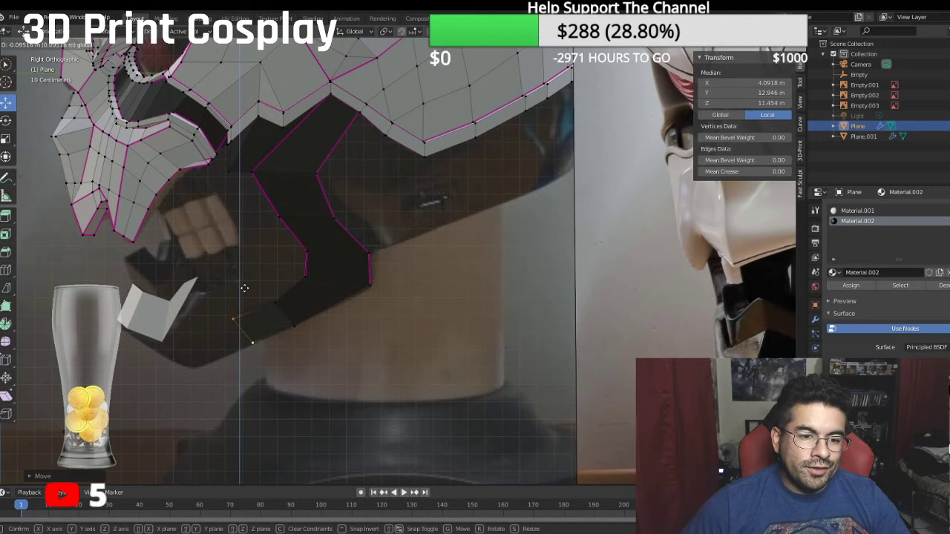
click(244, 288)
Step: Merge the two upper vertices at the strip's front tip at the last selected one
middle_drag(244, 288, 291, 316)
click(226, 346)
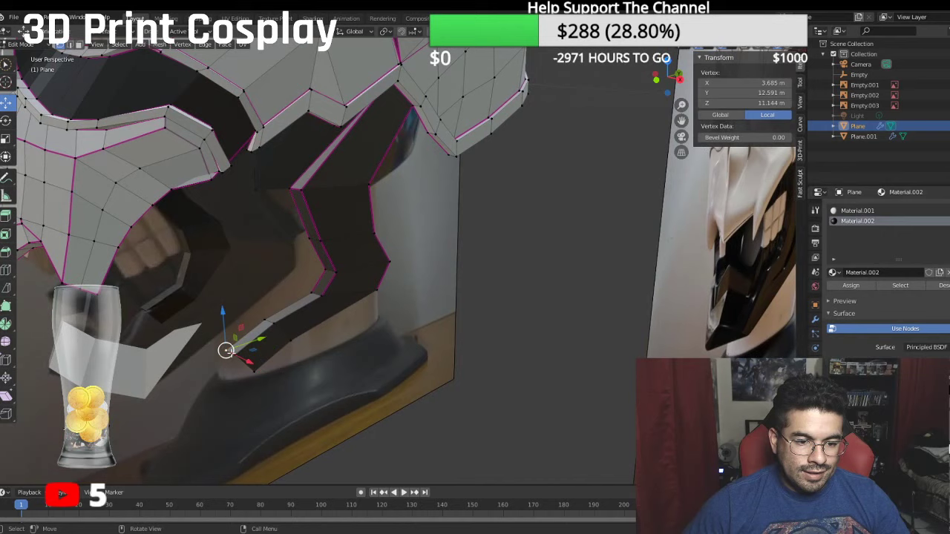
shift+click(231, 353)
right_click(223, 361)
mouse_move(222, 361)
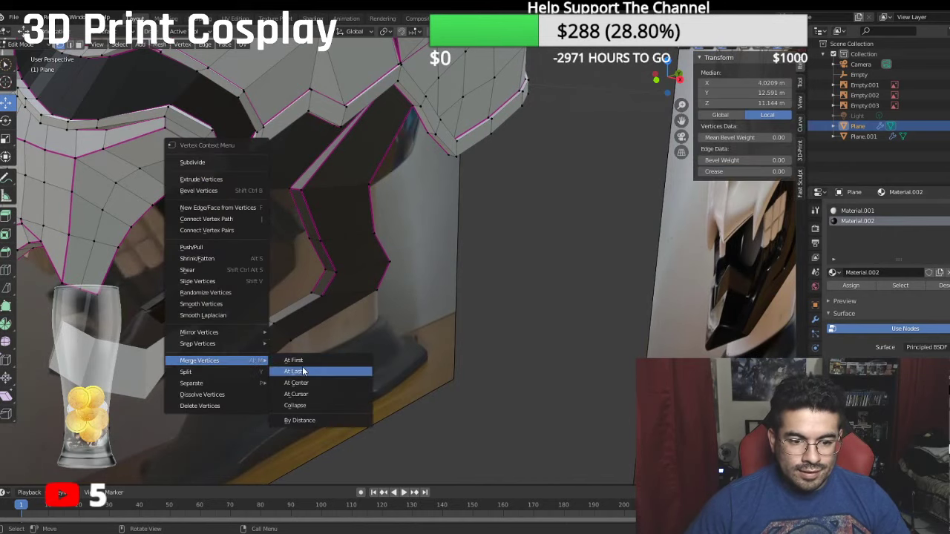
click(303, 371)
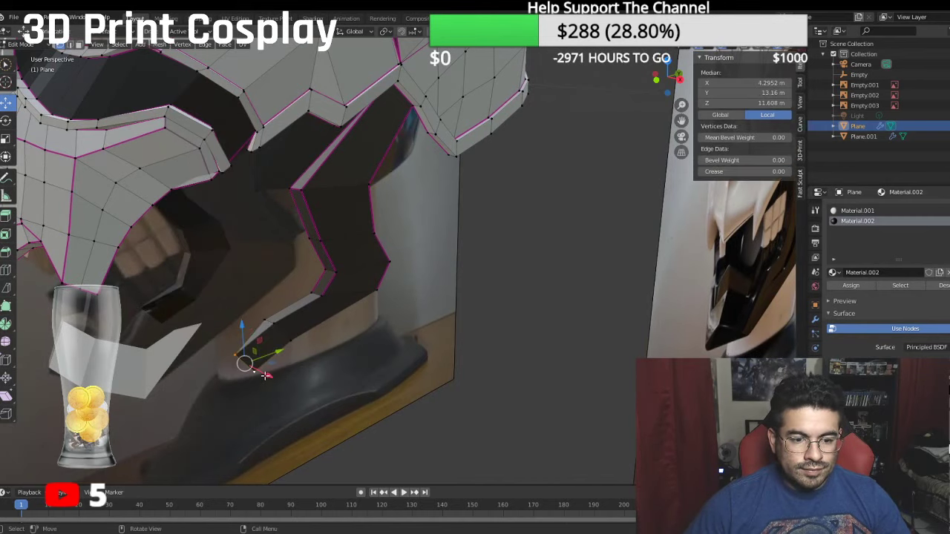
Step: Move the strip's tip edge inward toward the chin in the front view to match the reference
key(KP_1)
drag(399, 336, 378, 331)
drag(341, 290, 336, 325)
middle_drag(395, 335, 330, 263)
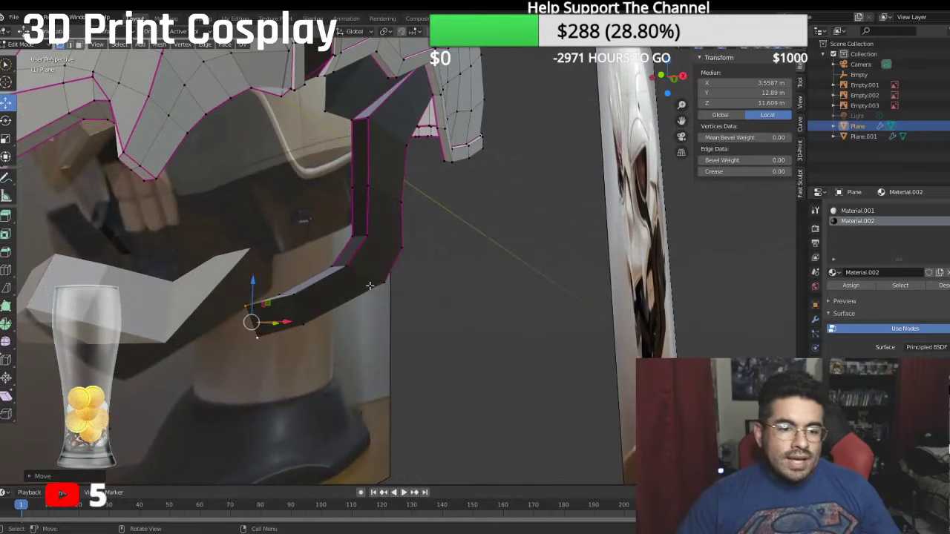
Step: Set the mean crease to 1 on the upper and lower border edges of the two lowest jaw segments
click(330, 263)
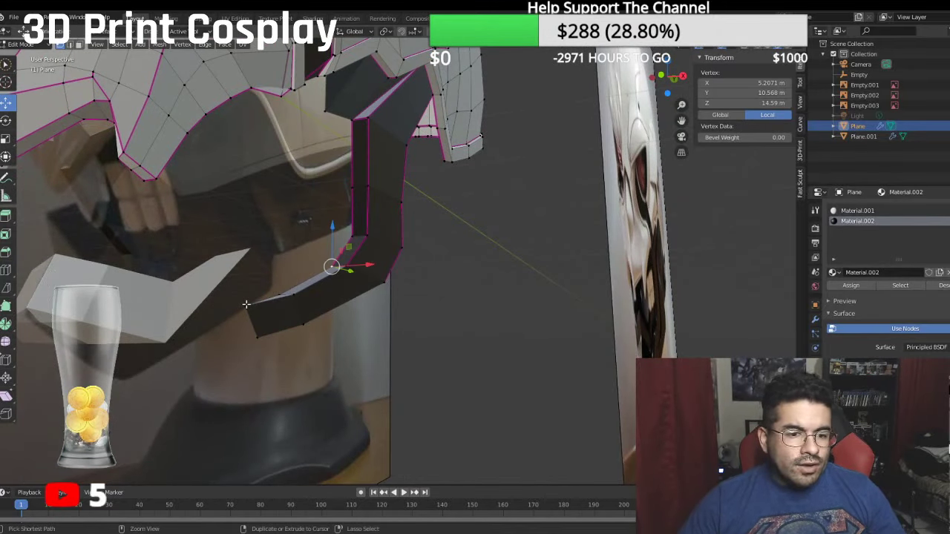
ctrl+click(245, 303)
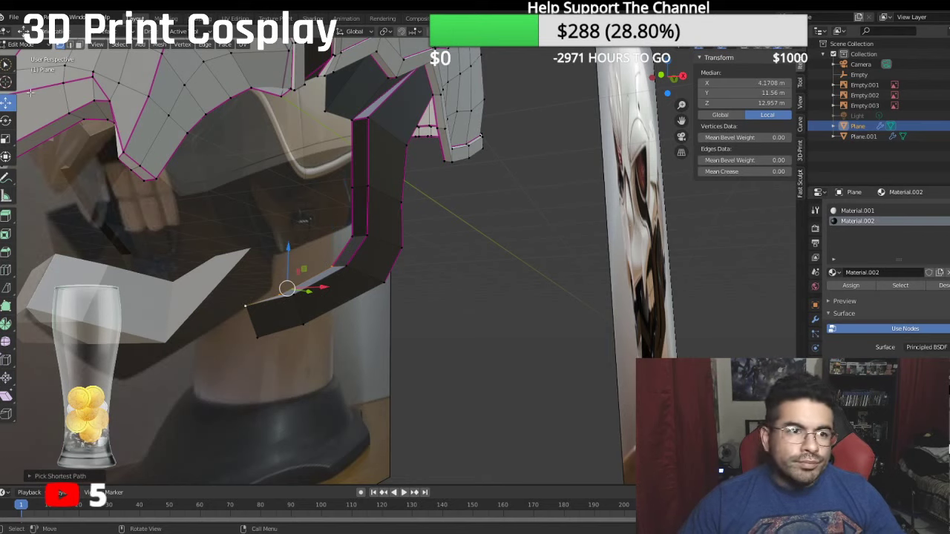
click(274, 304)
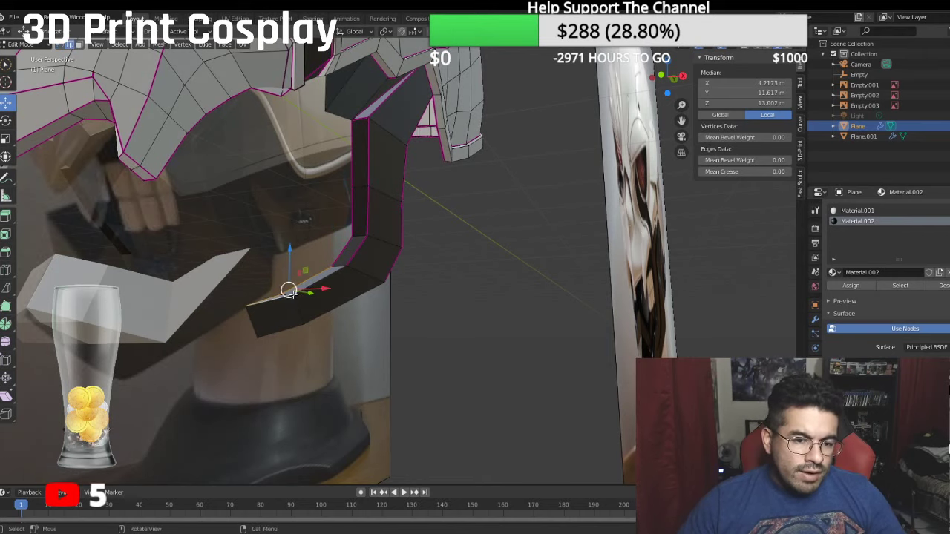
ctrl+click(332, 278)
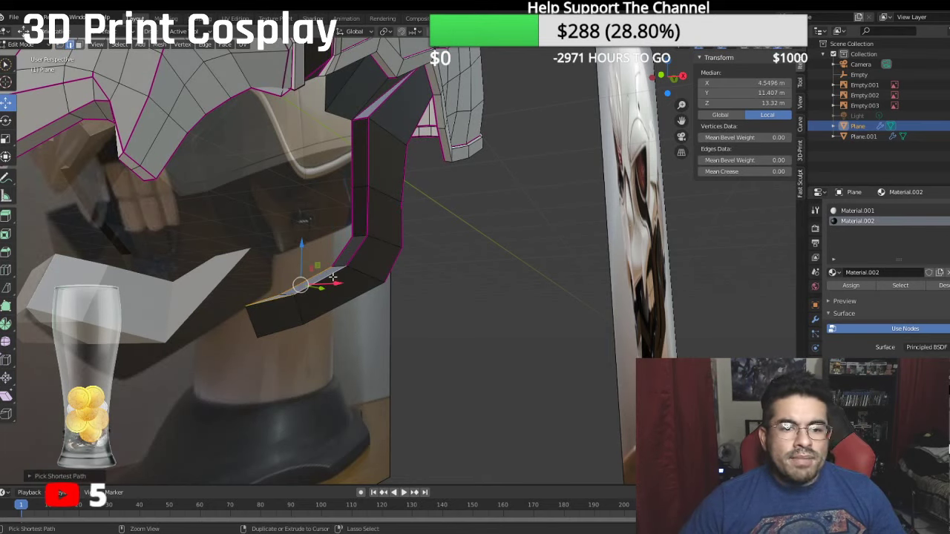
shift+click(273, 334)
ctrl+click(361, 294)
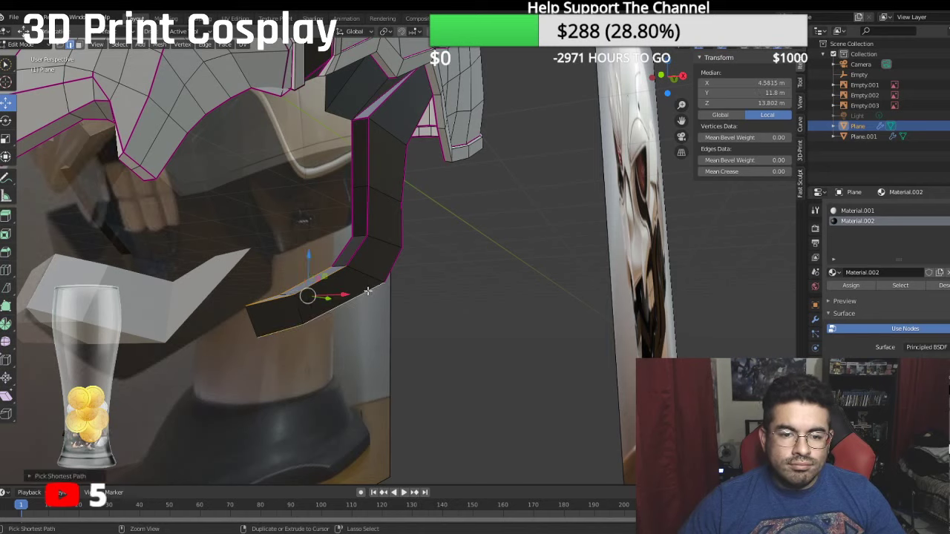
click(734, 171)
text(1)
key(Return)
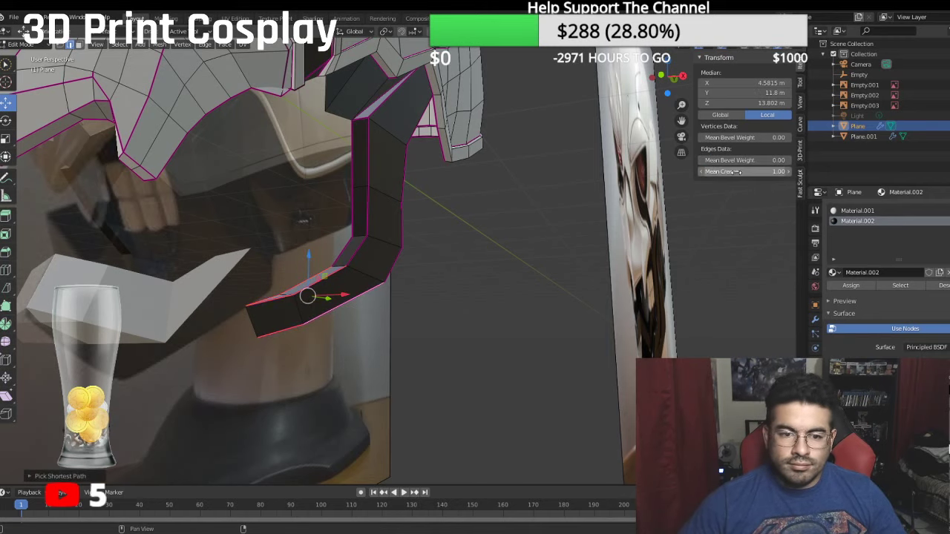
Step: Extrude the inner border edge of the strip's middle segment forward along Y in the side view and adjust its height along Z
middle_drag(549, 143, 527, 178)
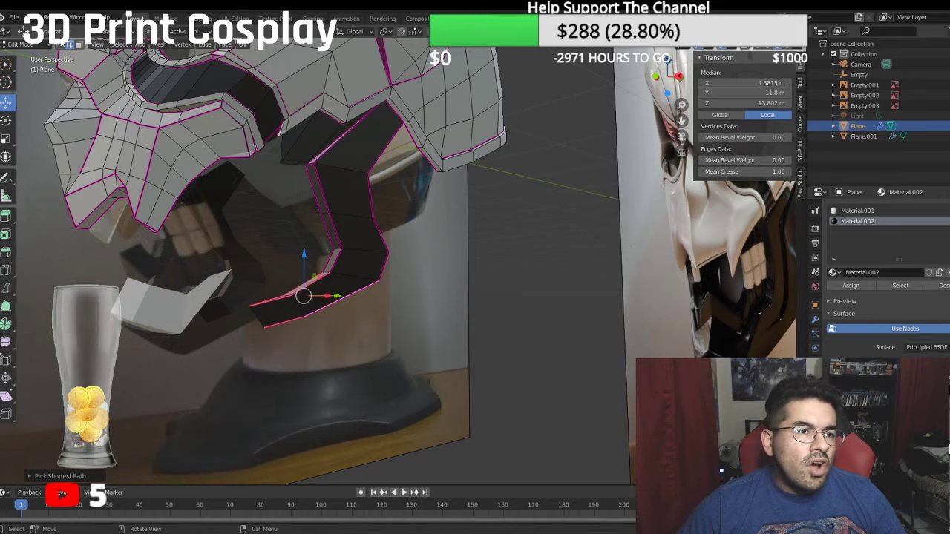
click(62, 45)
click(319, 214)
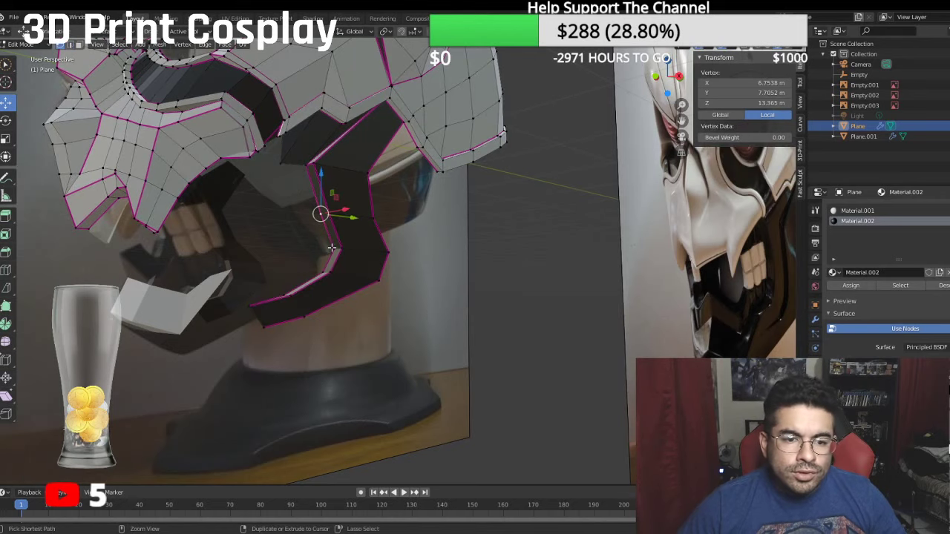
ctrl+click(331, 251)
key(KP_3)
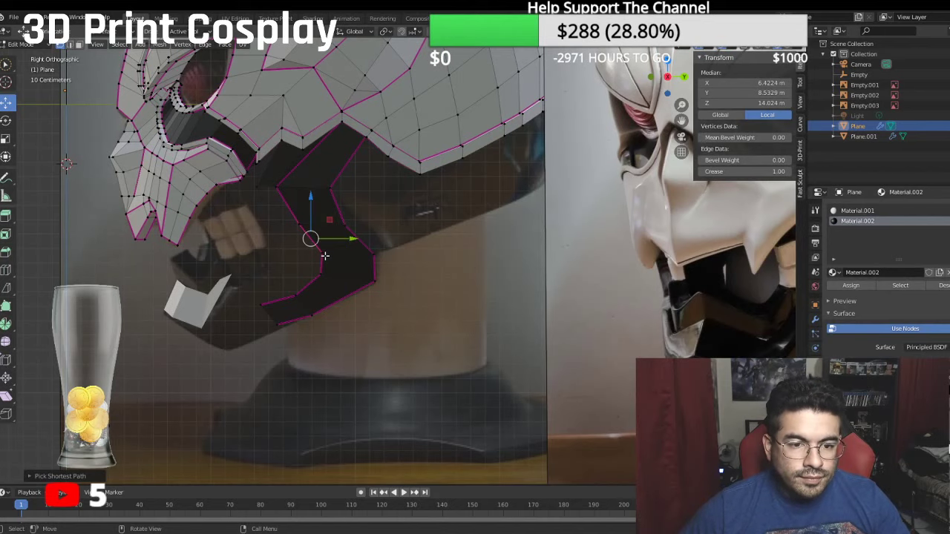
key(e)
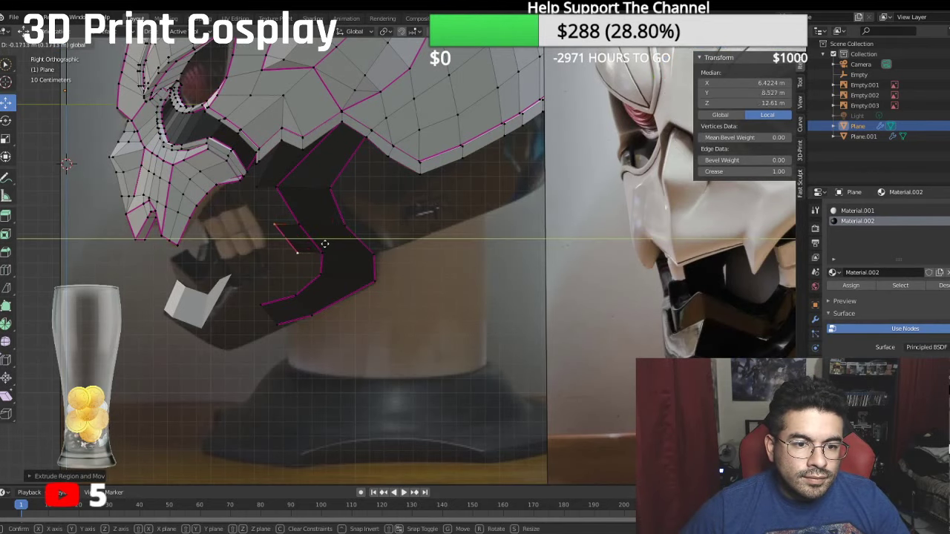
click(317, 245)
scroll(337, 253, down, 3)
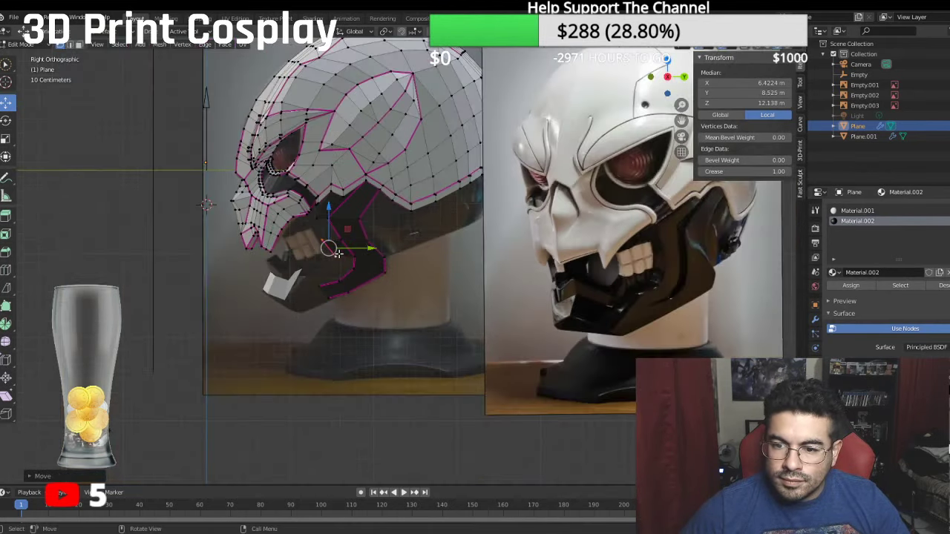
scroll(338, 253, up, 2)
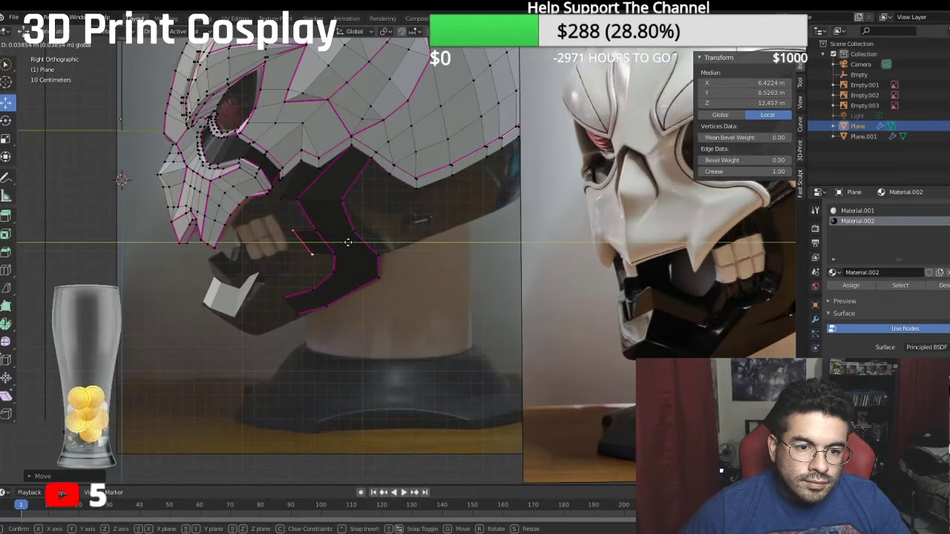
middle_drag(341, 243, 367, 232)
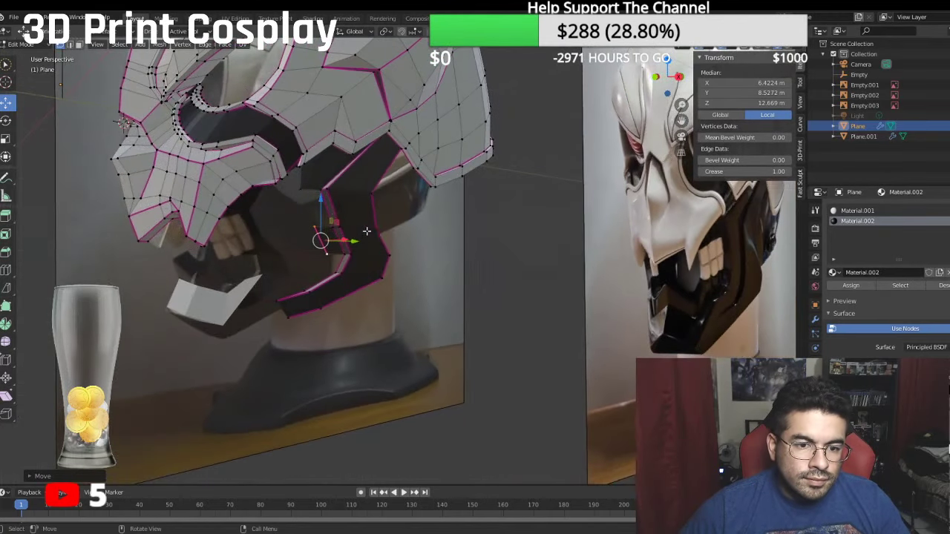
Step: Fill a face between the upper cheek panel's lower edge and the newly extruded middle segment
click(319, 189)
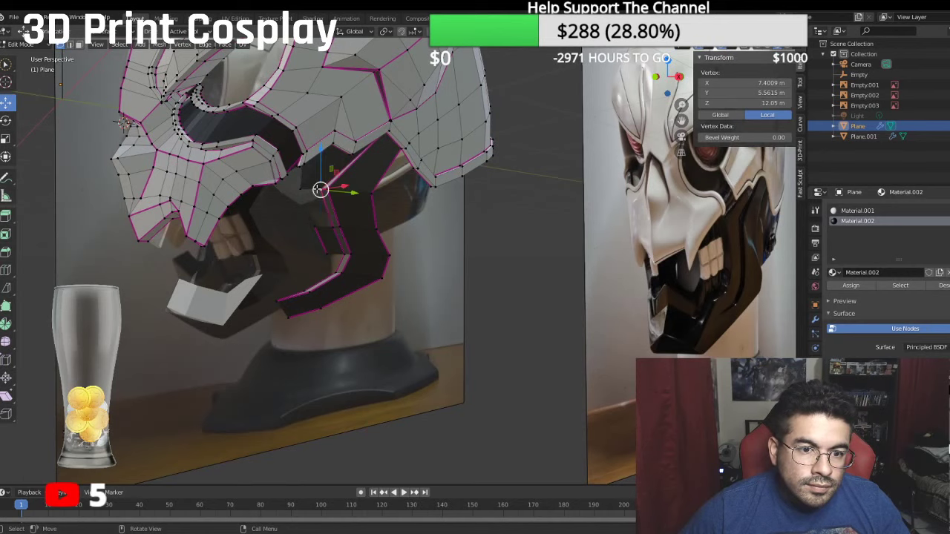
shift+click(334, 225)
shift+click(315, 226)
shift+click(302, 190)
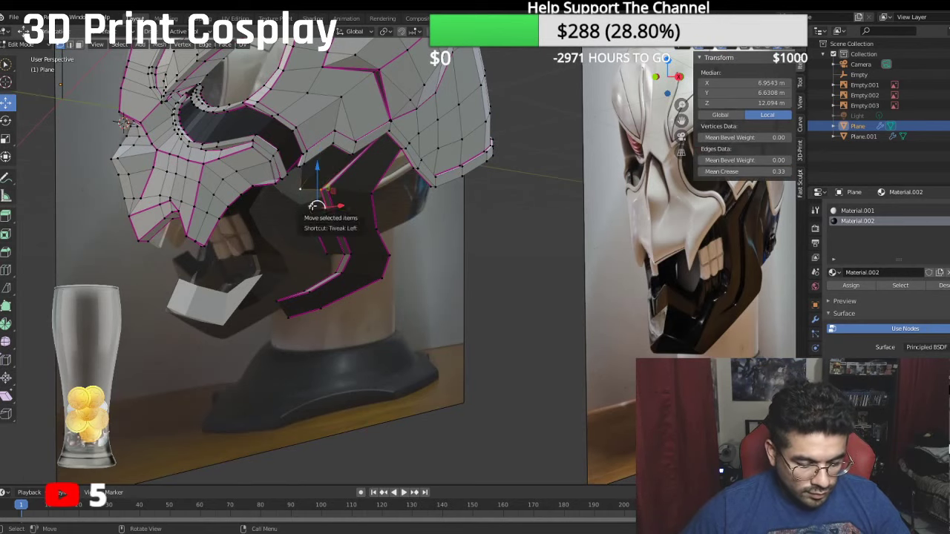
shift+click(315, 224)
Step: Extrude the inner border of the two lowest jaw segments and place its vertices forward and upward in the side view
click(332, 272)
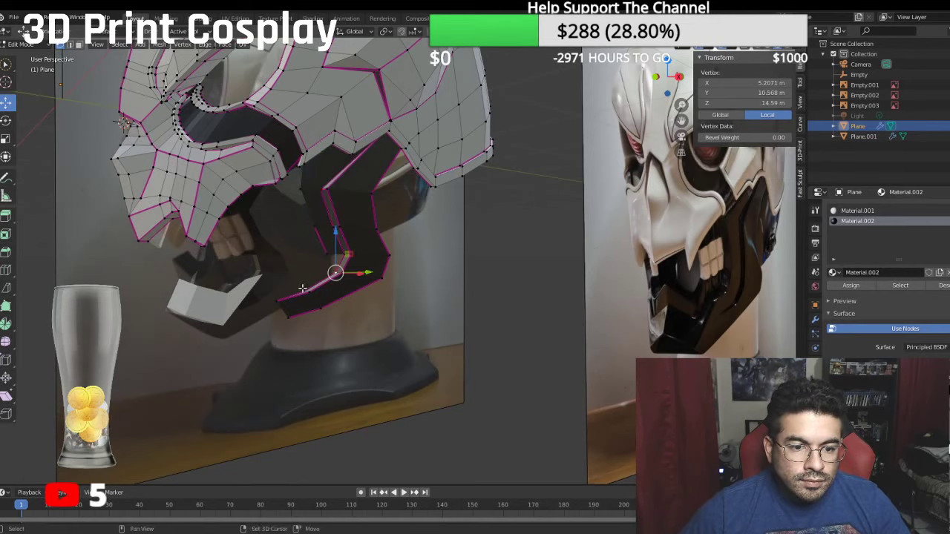
shift+click(305, 287)
shift+click(282, 300)
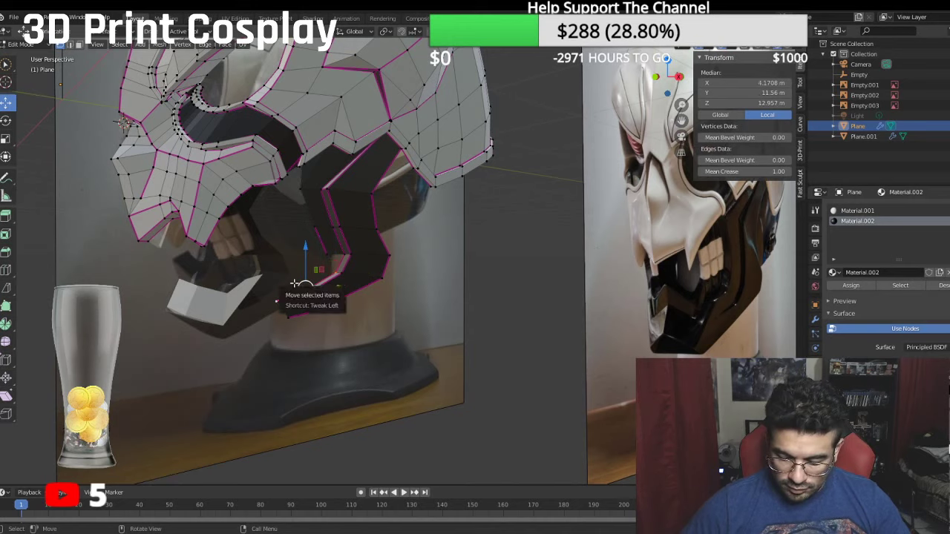
key(KP_3)
key(e)
right_click(329, 288)
drag(351, 285, 341, 285)
drag(303, 251, 298, 244)
click(327, 268)
drag(359, 261, 350, 261)
drag(313, 232, 314, 237)
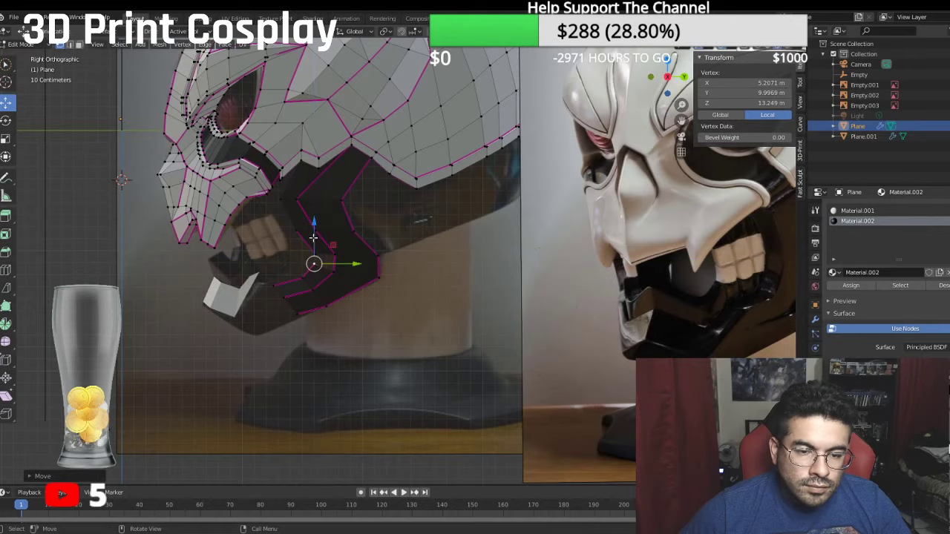
Step: Fill a face across the gap at the jaw bend between the middle and lower extrusions
middle_drag(314, 237, 377, 242)
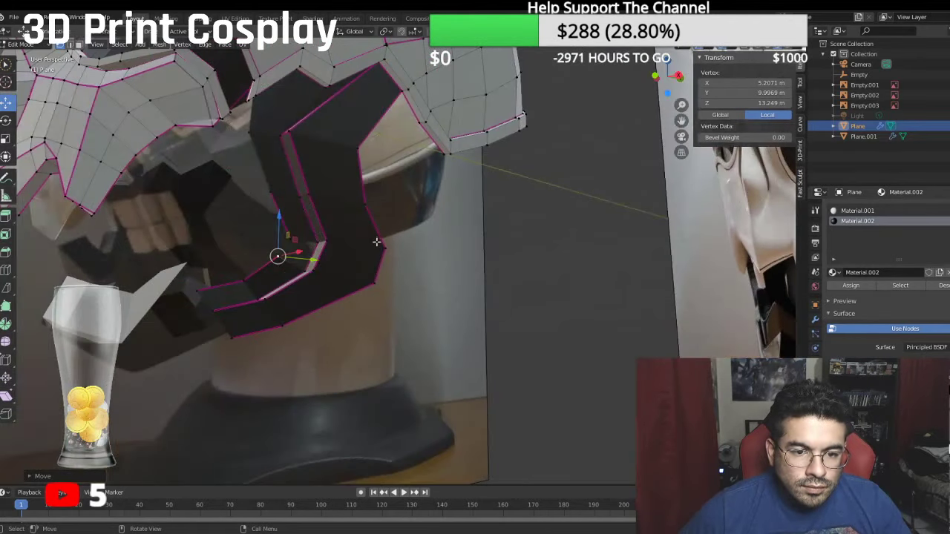
shift+click(291, 238)
shift+click(320, 242)
shift+click(306, 271)
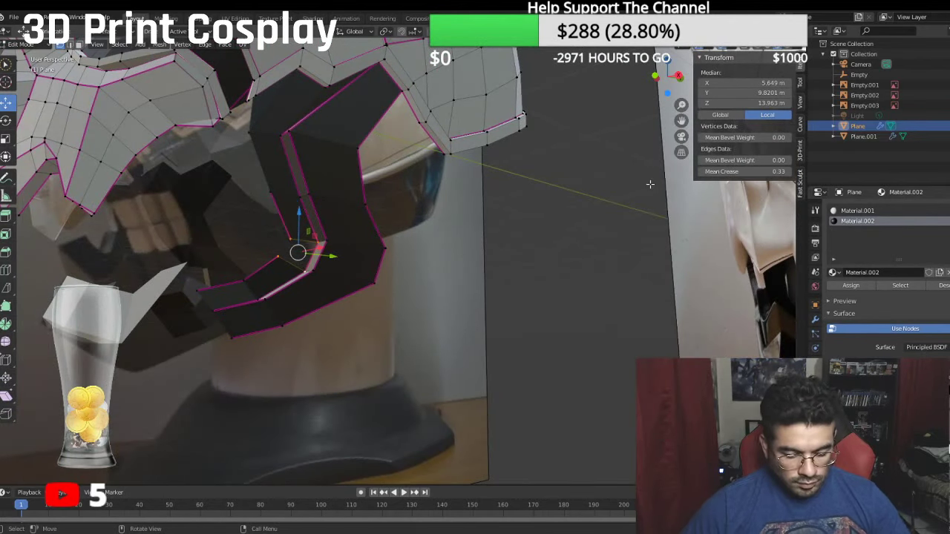
click(514, 239)
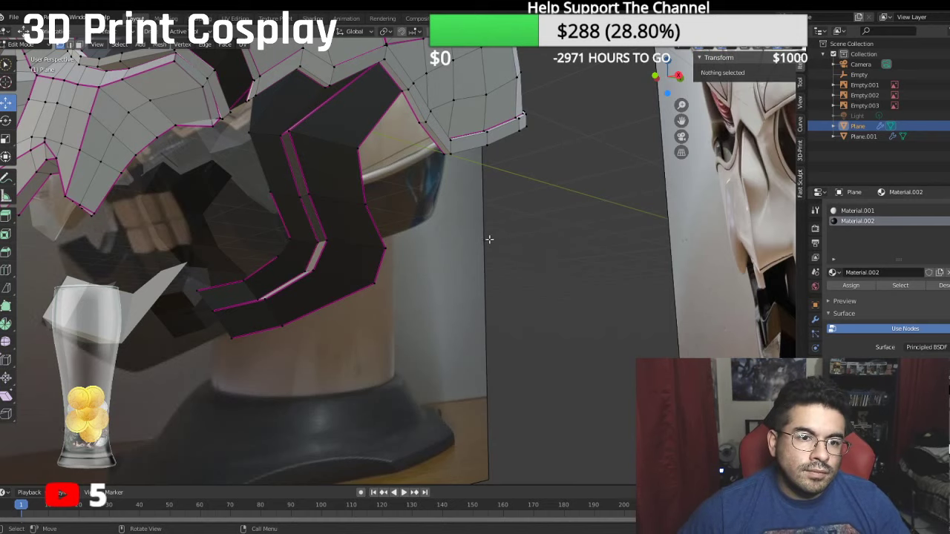
Step: Set the mean crease to 1 along the new inner rim from the cheek panel's upper corner to the front tip
middle_drag(514, 239, 307, 212)
middle_drag(286, 155, 293, 126)
click(291, 122)
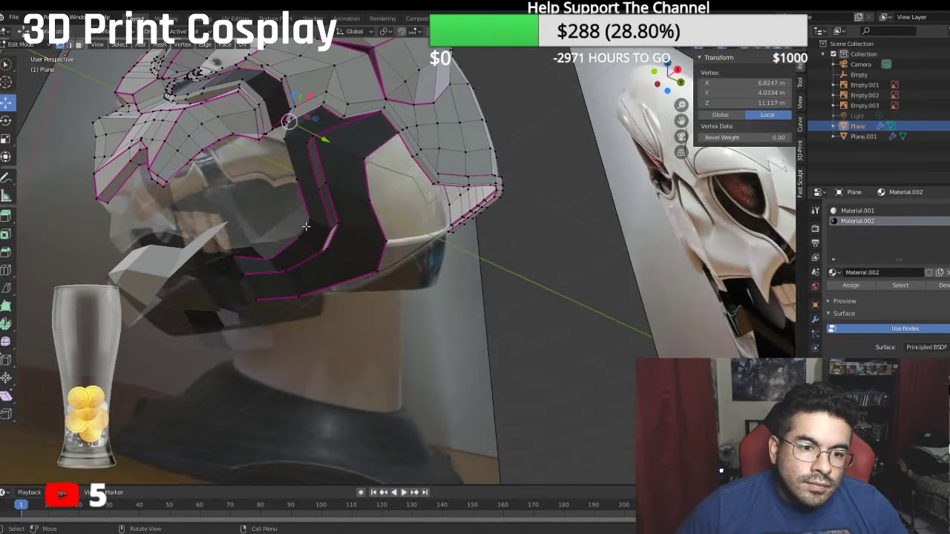
ctrl+click(232, 256)
click(751, 171)
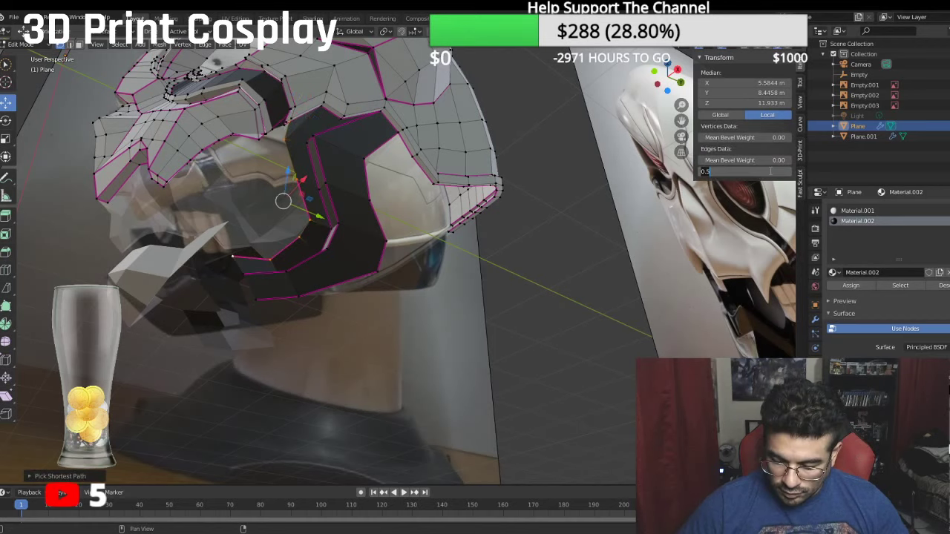
key(Return)
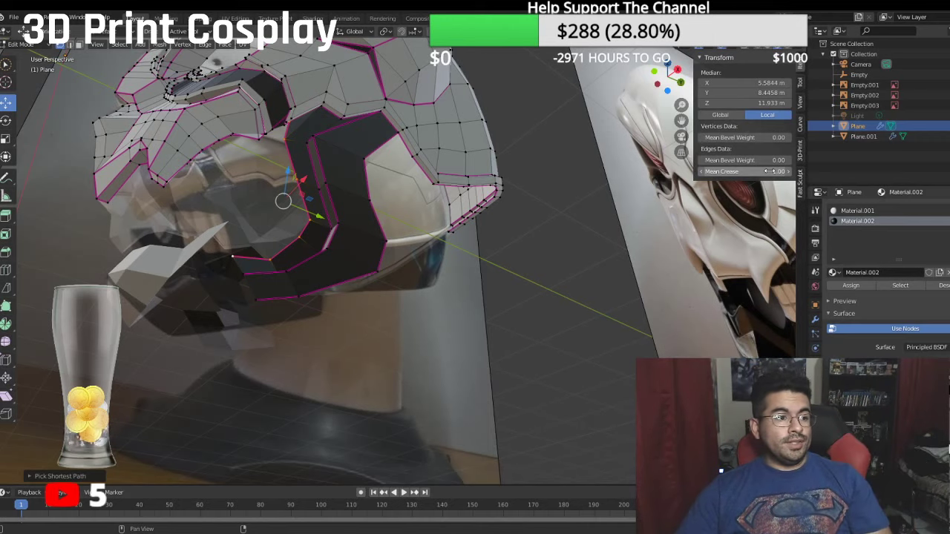
Step: Move the new rim's lower jaw and front tip vertices outward along X so the rim follows the strip
key(KP_3)
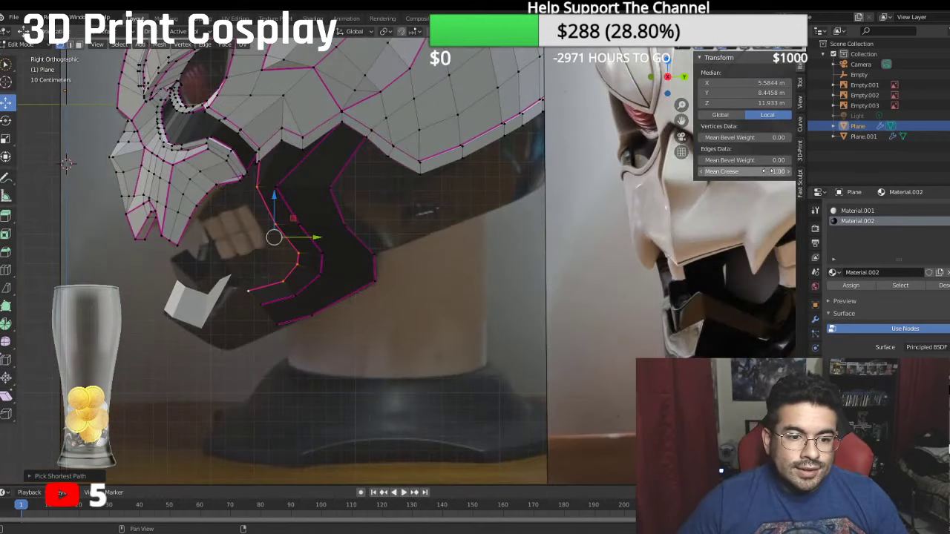
middle_drag(421, 194, 394, 328)
scroll(371, 329, up, 4)
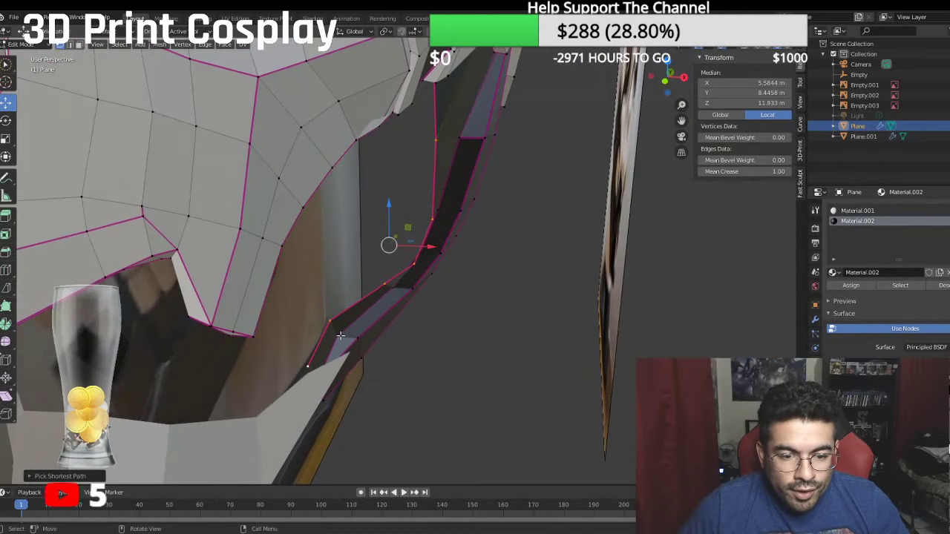
click(340, 336)
shift+click(332, 322)
drag(377, 331, 392, 341)
click(345, 323)
click(384, 287)
drag(414, 293, 361, 377)
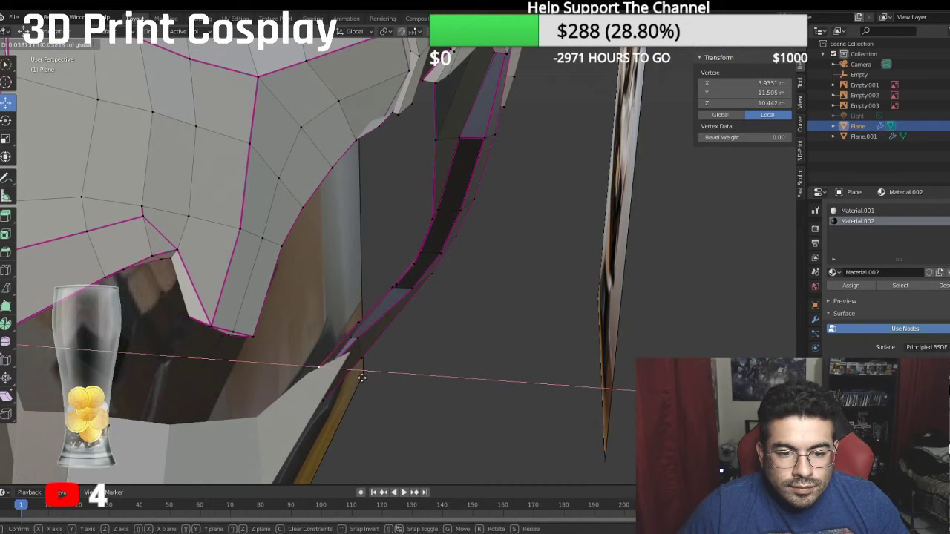
click(362, 378)
Step: Move two vertices on the lower jaw's middle crease line outward along X, and save the file
middle_drag(372, 331, 387, 291)
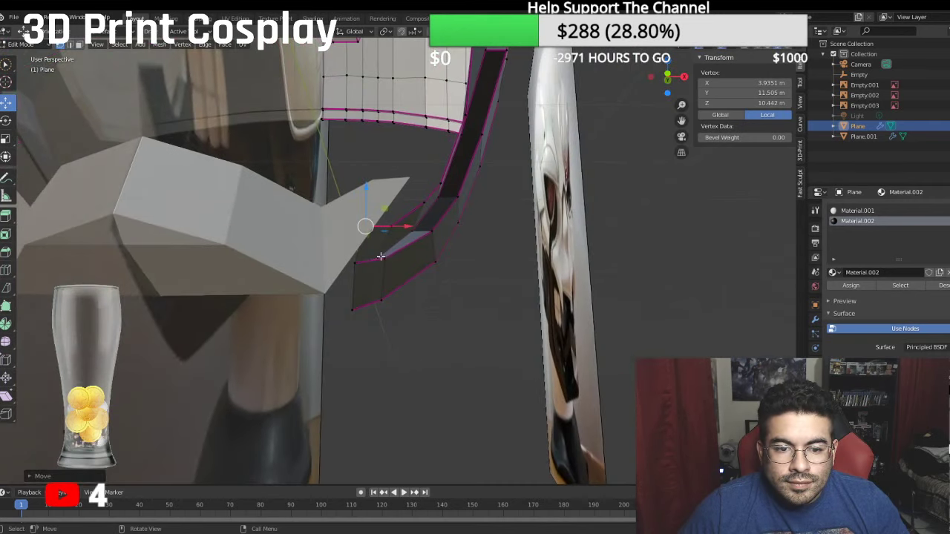
shift+click(380, 257)
key(g)
key(x)
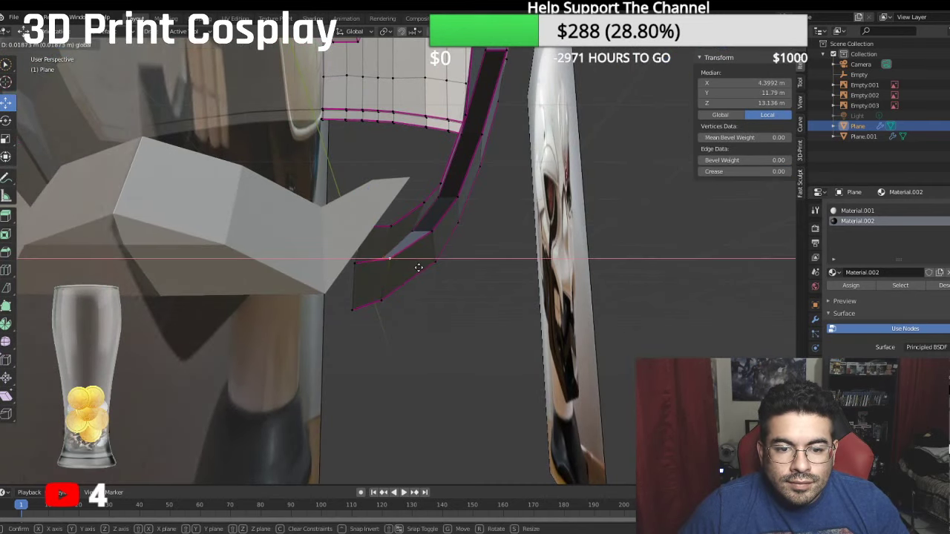
click(420, 270)
click(417, 233)
key(g)
key(x)
click(445, 233)
middle_drag(449, 226, 421, 216)
key(ctrl+s)
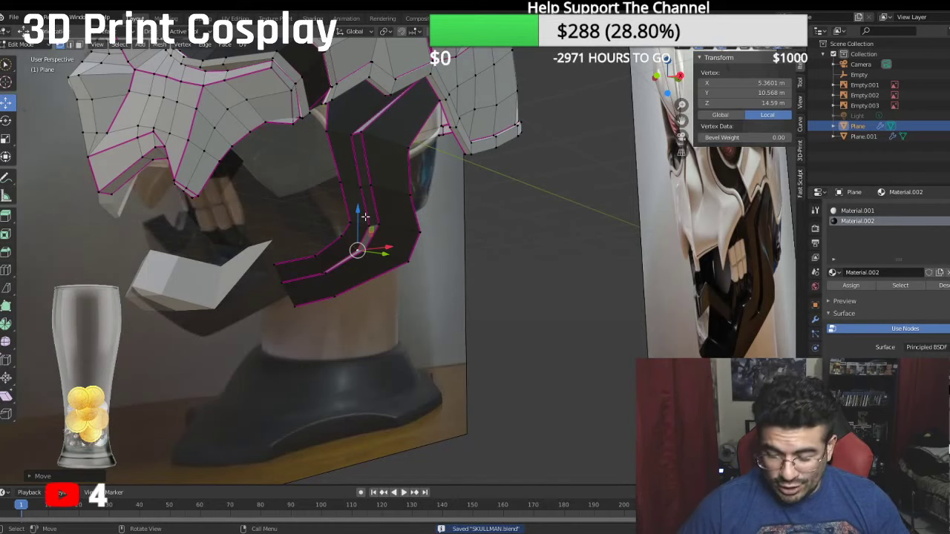
key(KP_3)
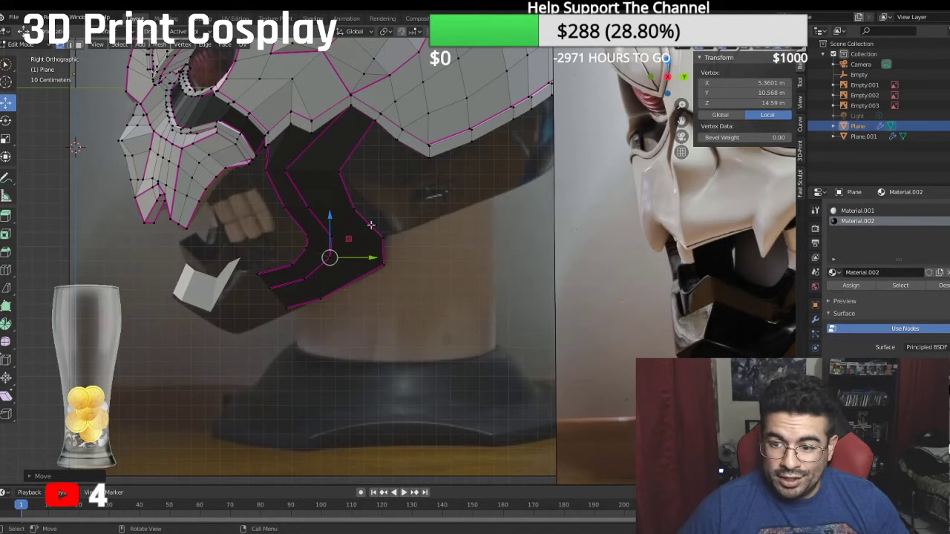
mouse_move(491, 249)
shift+middle_down()
mouse_move(392, 245)
mouse_move(472, 249)
shift+middle_up()
click(245, 274)
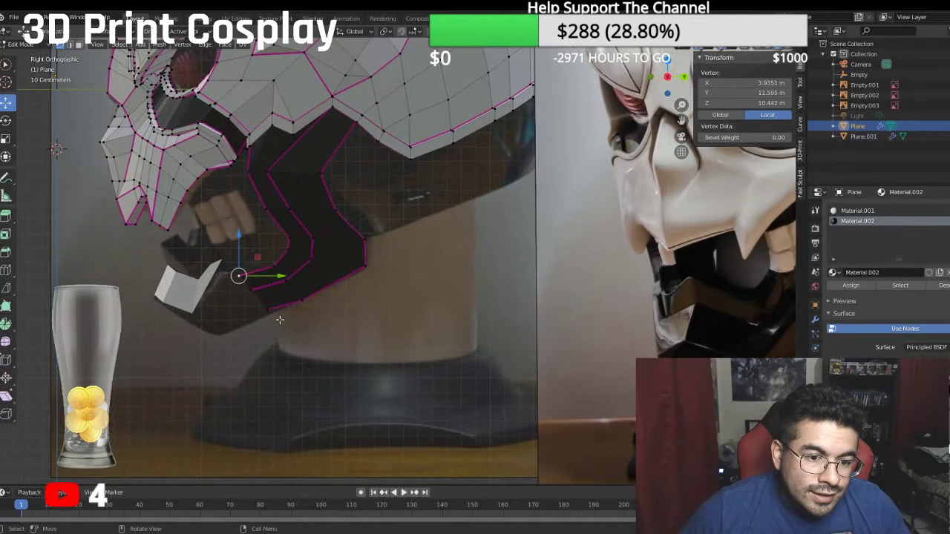
ctrl+click(271, 313)
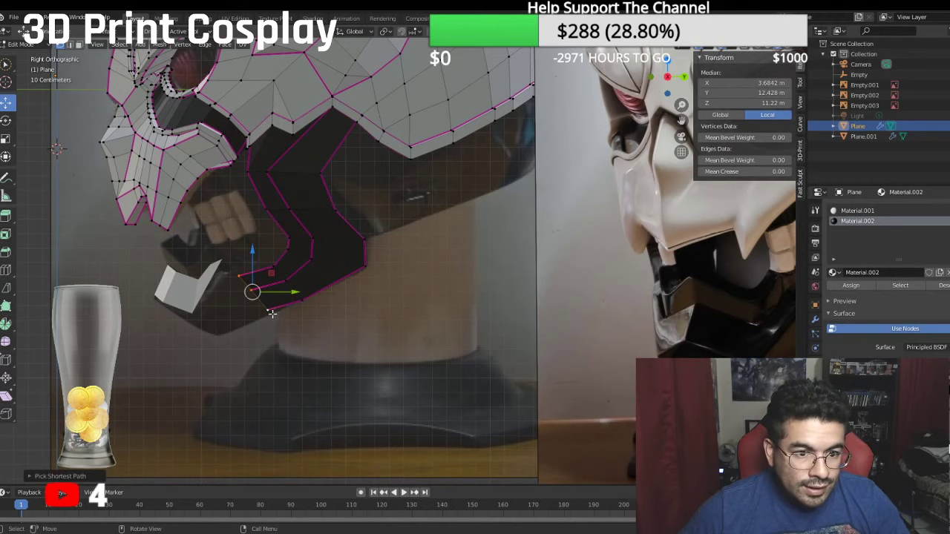
click(223, 259)
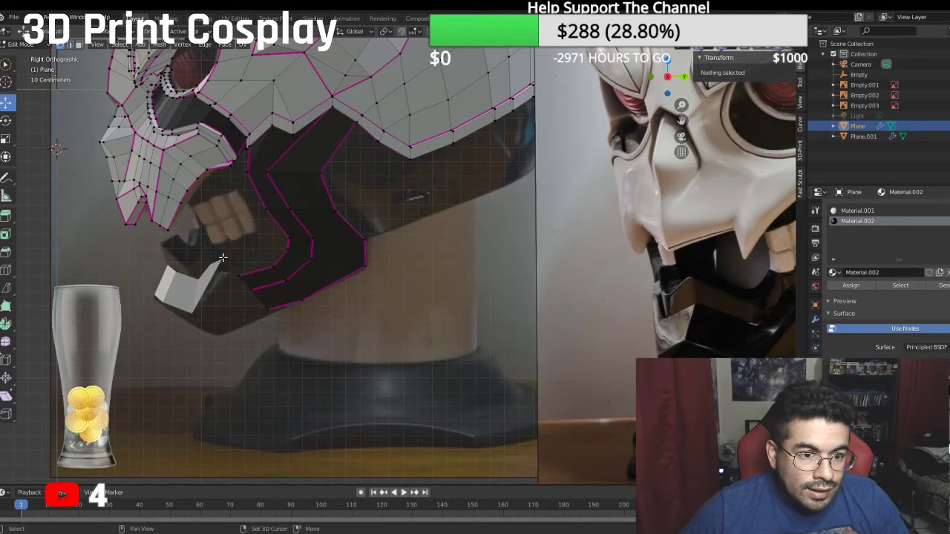
Step: Move the jaw strip's front tip vertices outward along X, including a separate adjustment of the middle one
middle_drag(224, 258, 311, 327)
click(304, 335)
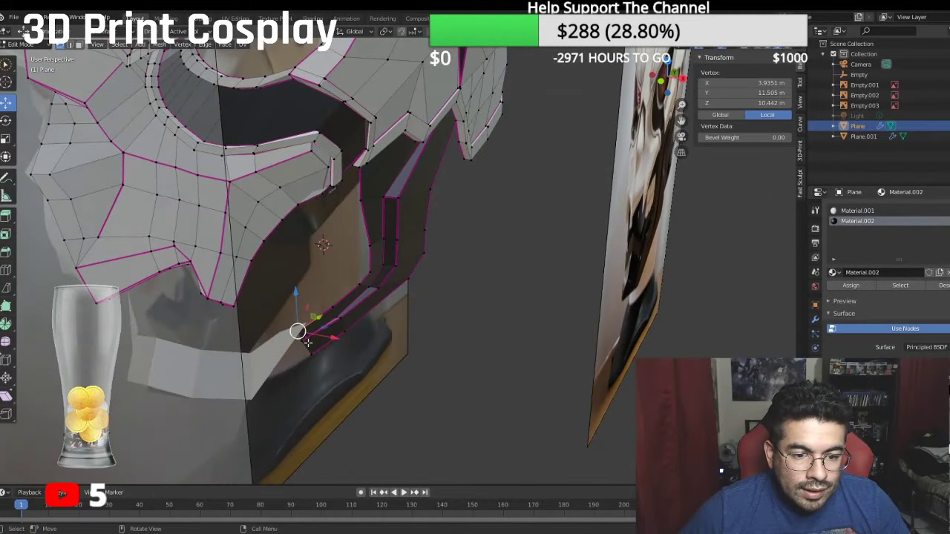
shift+click(318, 359)
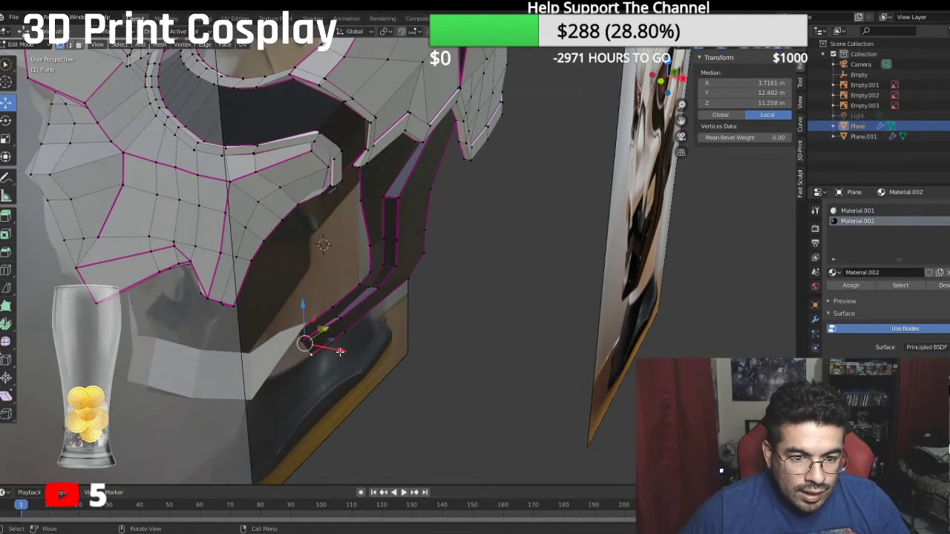
key(g)
key(x)
click(351, 358)
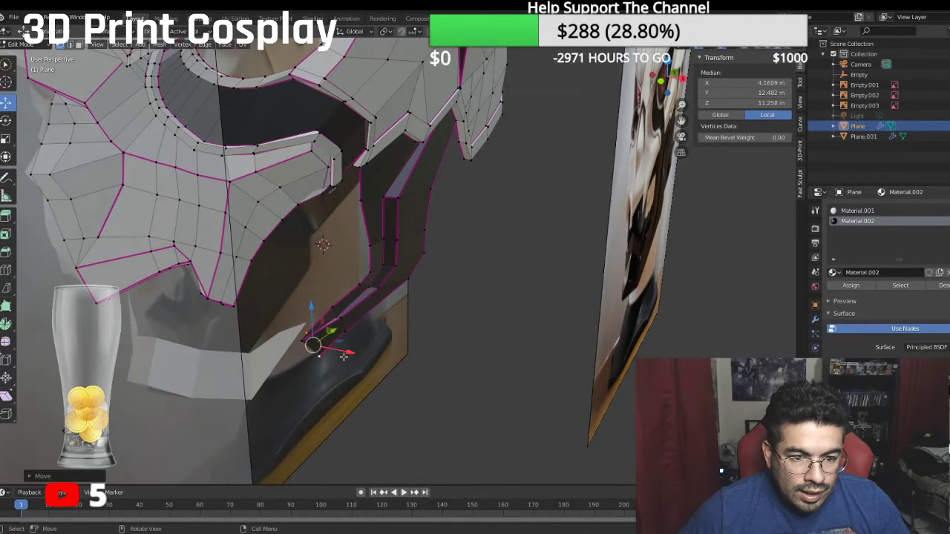
click(303, 343)
drag(341, 348, 347, 354)
middle_drag(347, 354, 305, 315)
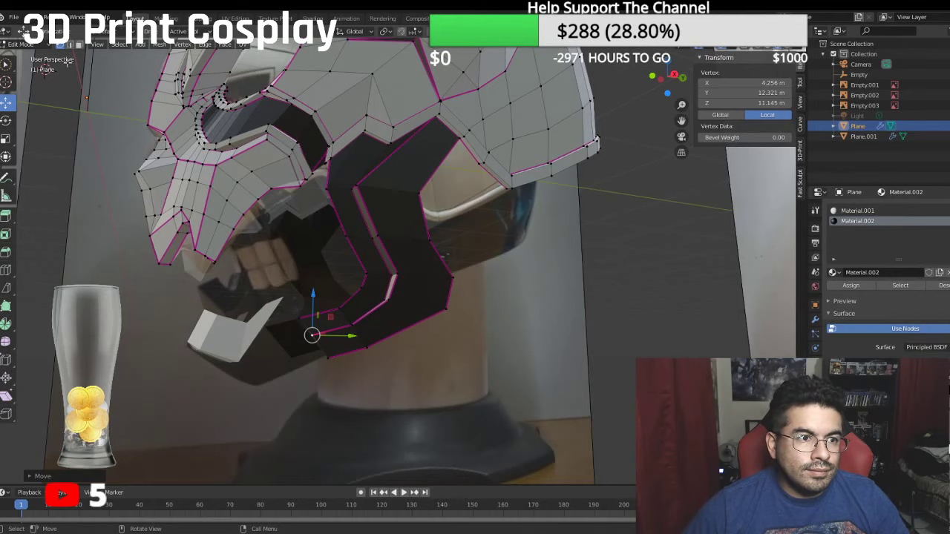
Step: Join the helmet mesh and the separate chin piece into one object, and return to editing its vertices
click(21, 44)
click(24, 55)
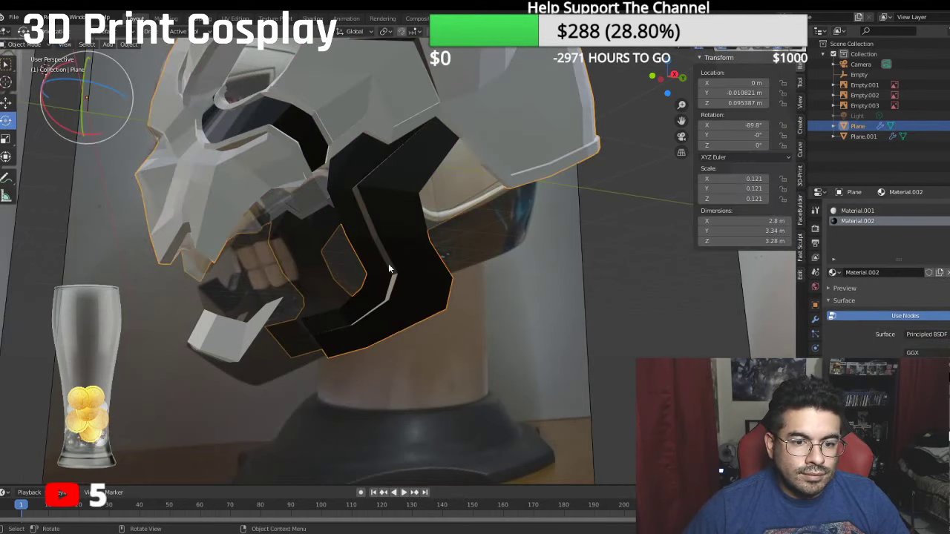
shift+click(220, 341)
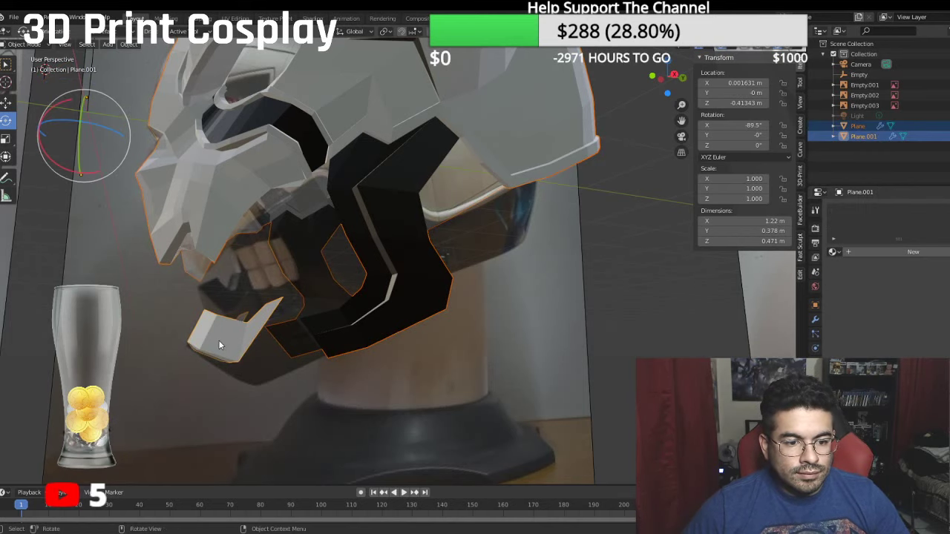
middle_drag(218, 340, 303, 350)
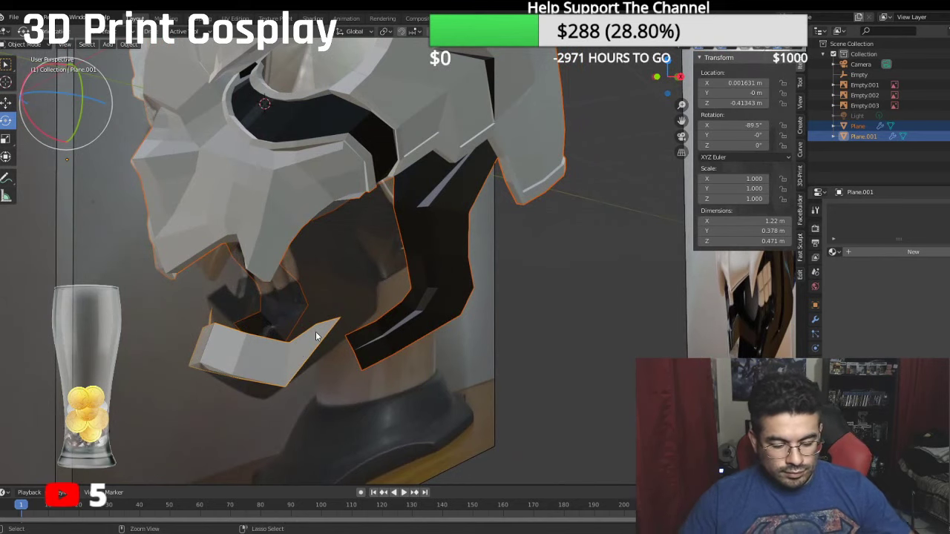
key(ctrl+j)
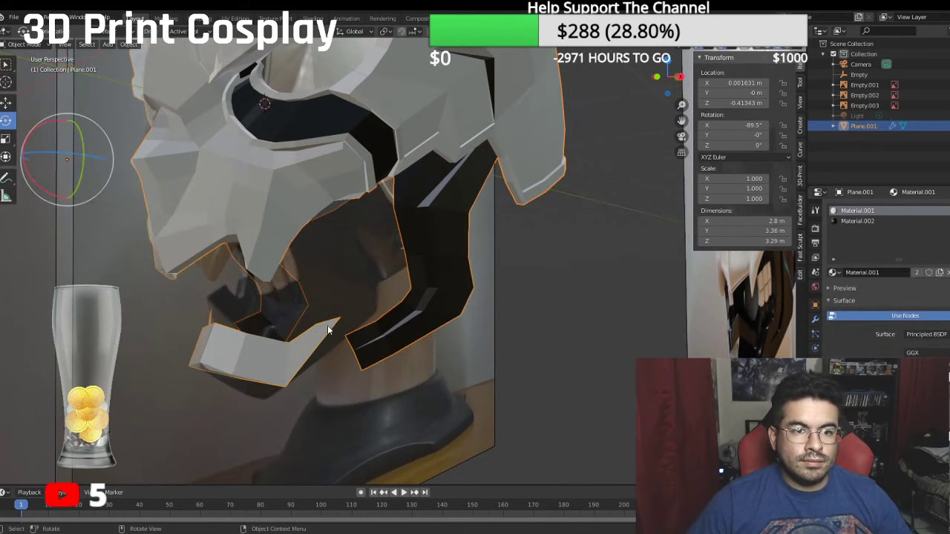
scroll(374, 243, down, 2)
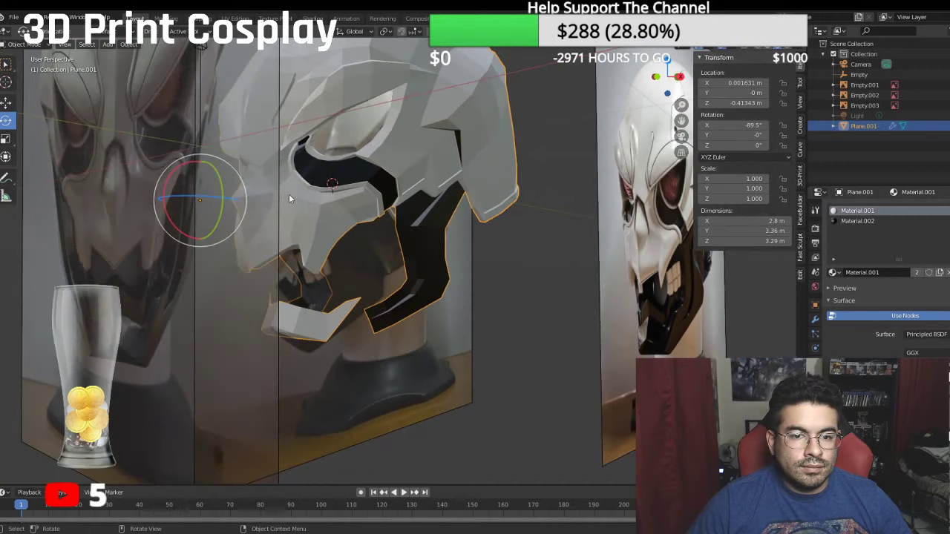
click(23, 46)
click(23, 67)
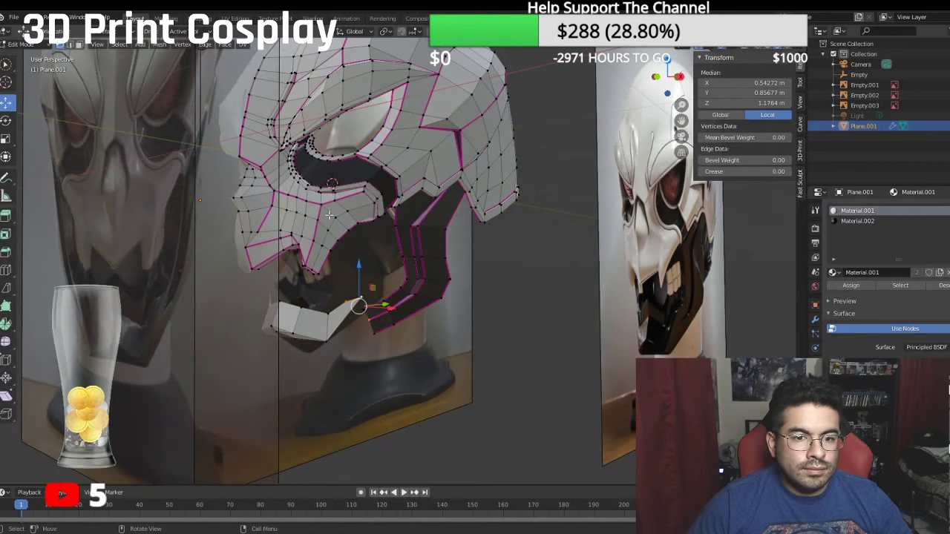
Step: Merge the jaw strip's upper front tip vertex into the chin piece's upper rear vertex with Merge At Last
middle_drag(316, 212, 288, 202)
scroll(322, 260, up, 2)
middle_drag(322, 261, 312, 247)
key(KP_3)
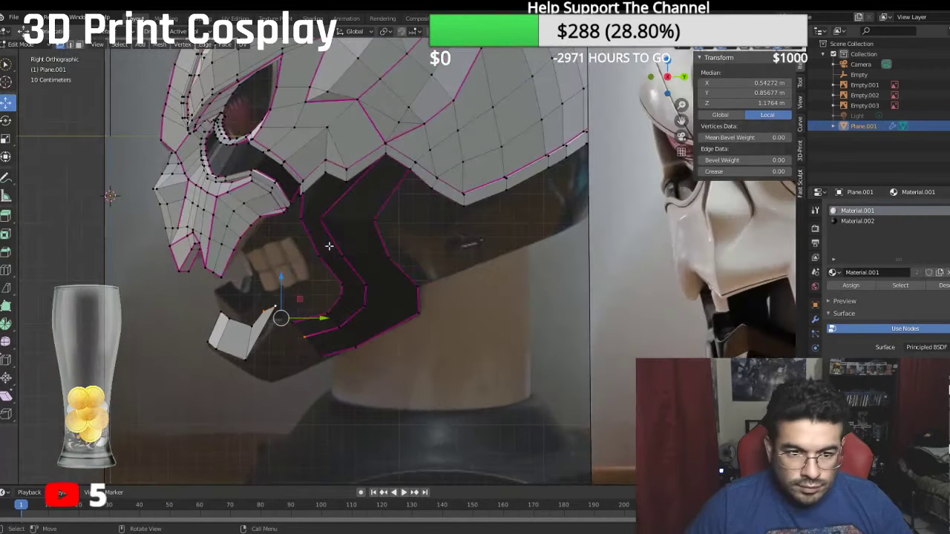
scroll(328, 266, up, 2)
click(245, 349)
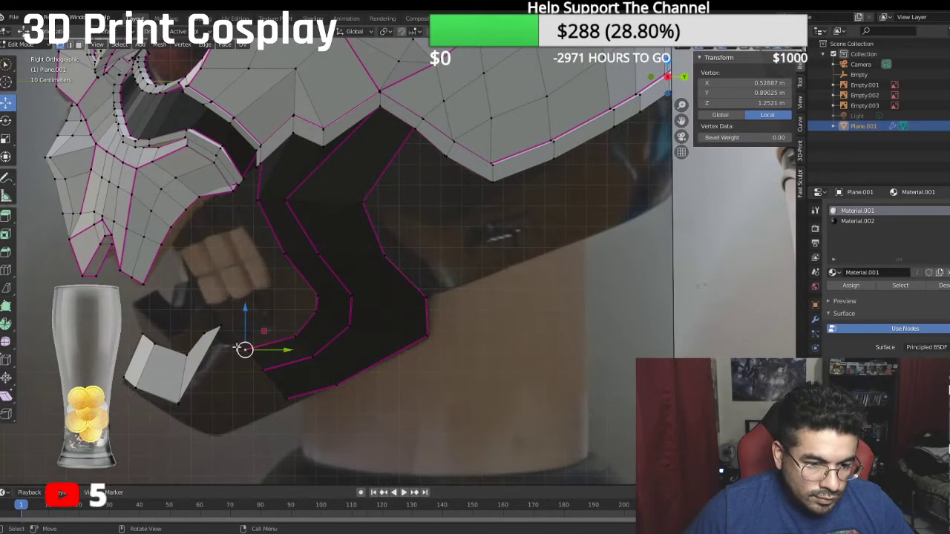
shift+click(221, 330)
right_click(223, 330)
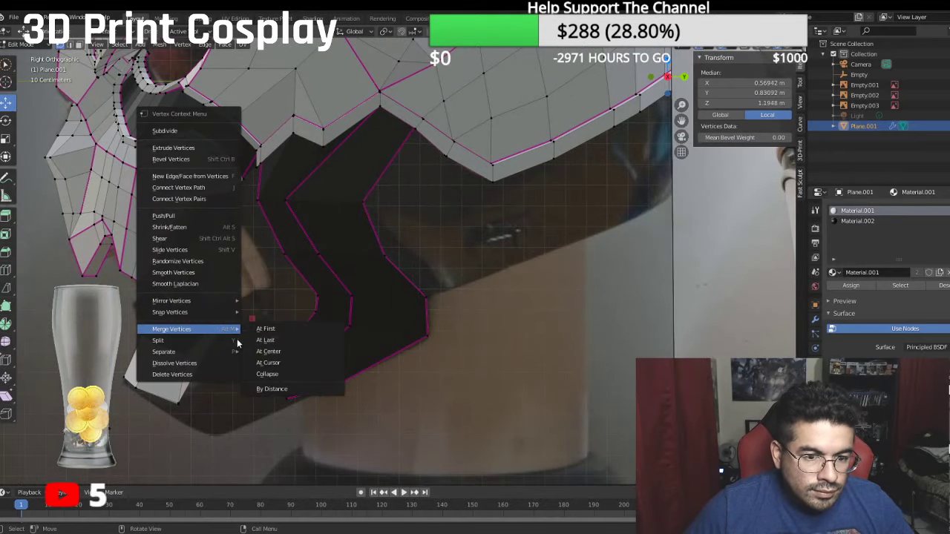
click(252, 339)
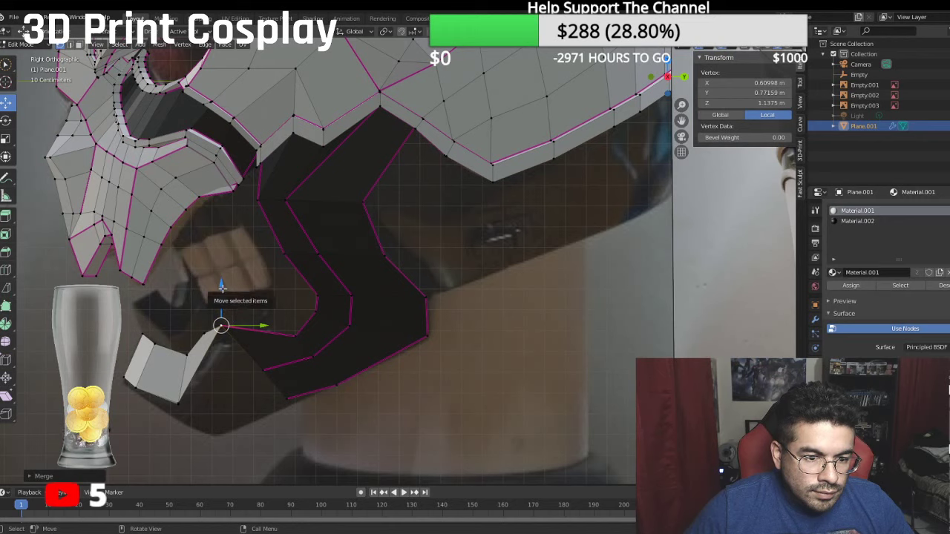
Step: Lower the merged vertex to the reference jaw's upper edge, and shift the strip's middle tip vertex forward along Y
drag(221, 287, 209, 314)
click(206, 333)
click(263, 374)
drag(302, 373, 281, 382)
Step: Move the strip's lower and middle front tip vertices forward and down to follow the reference jaw
click(287, 395)
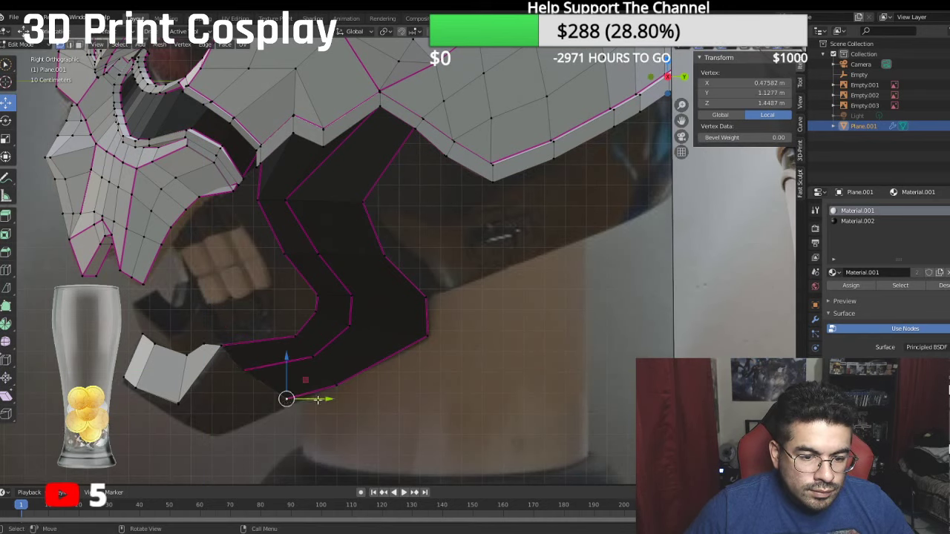
key(g)
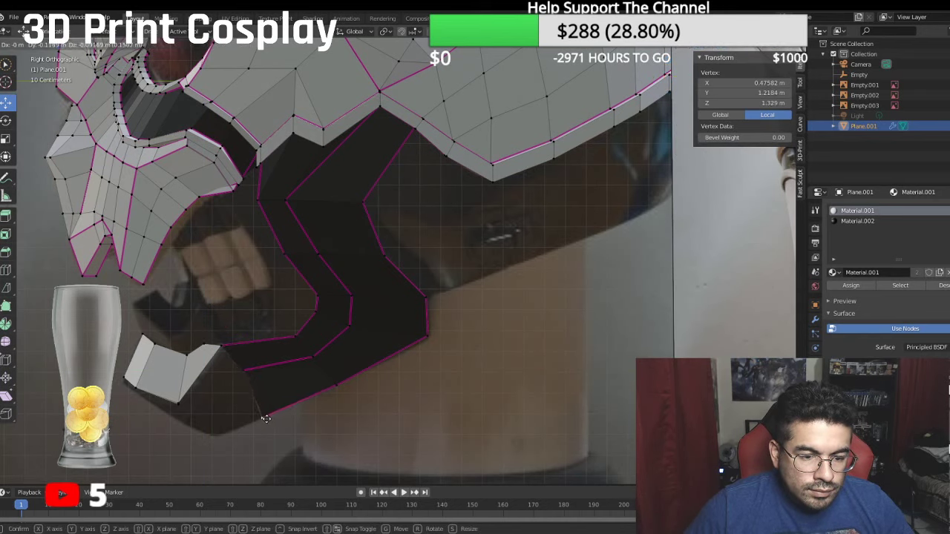
click(262, 414)
click(246, 372)
key(g)
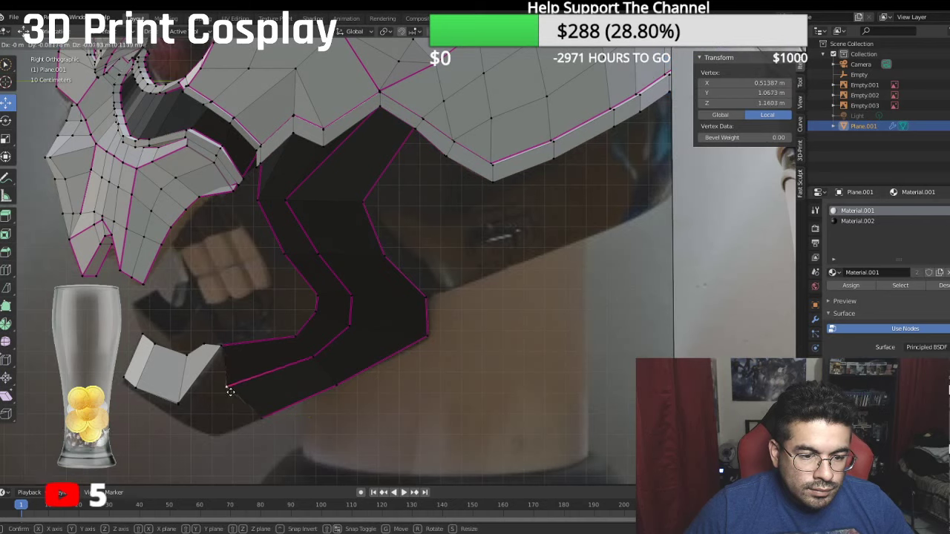
click(227, 394)
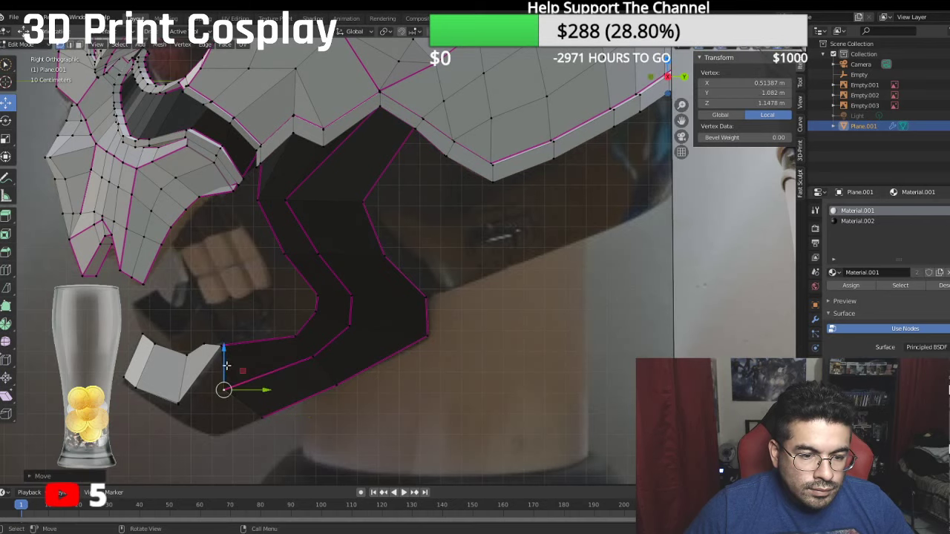
Step: Fill a triangular face between the merged vertex, the chin's lower rear vertex and the strip's middle tip vertex
shift+click(184, 402)
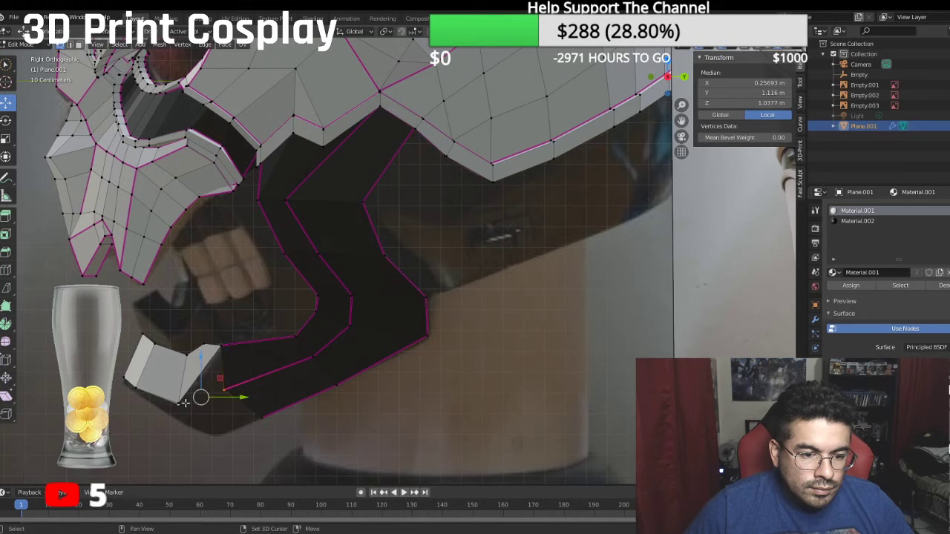
mouse_move(218, 353)
middle_down()
mouse_move(250, 360)
mouse_move(217, 357)
middle_up()
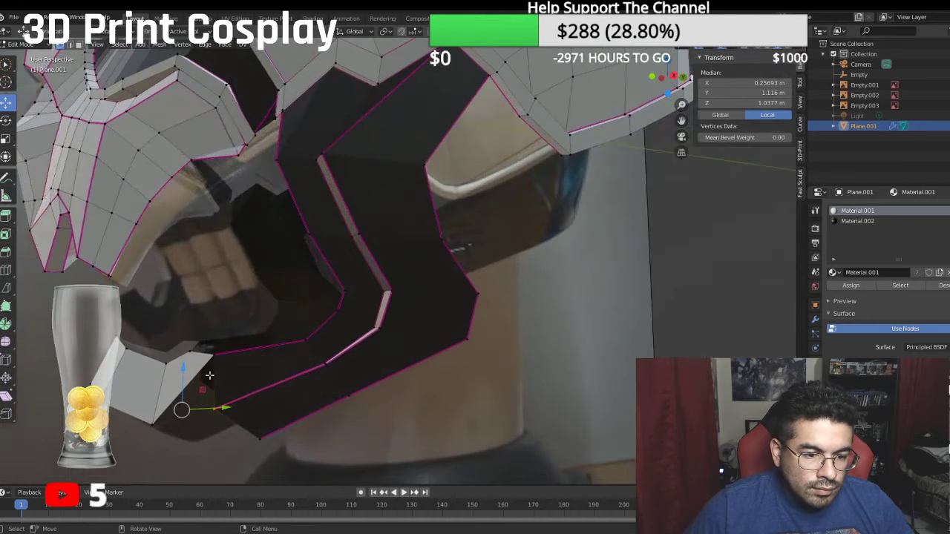
click(213, 355)
shift+click(188, 399)
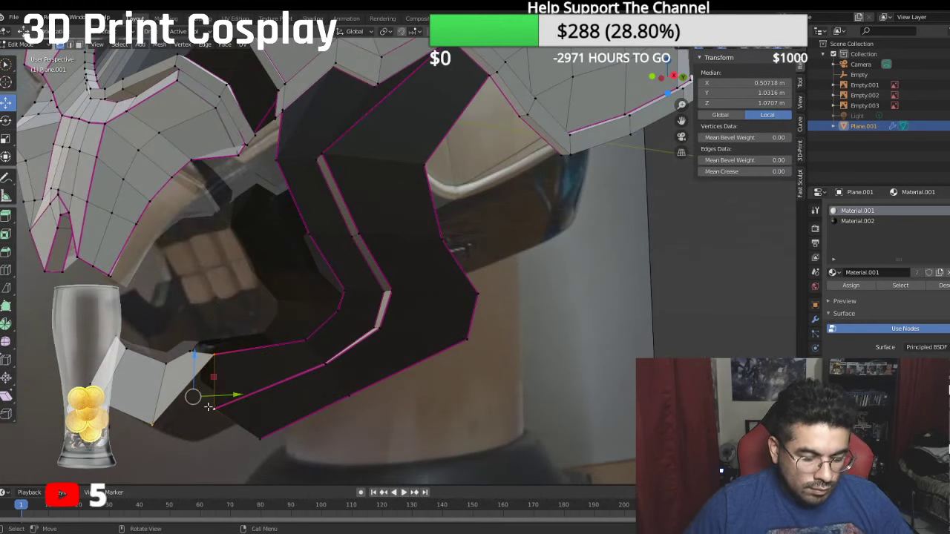
key(f)
Step: Extrude the strip's lower tip vertex forward to the reference chin's bottom corner, and fill a four-sided face up to the chin piece
key(KP_3)
click(266, 419)
key(e)
click(265, 420)
drag(262, 418, 220, 436)
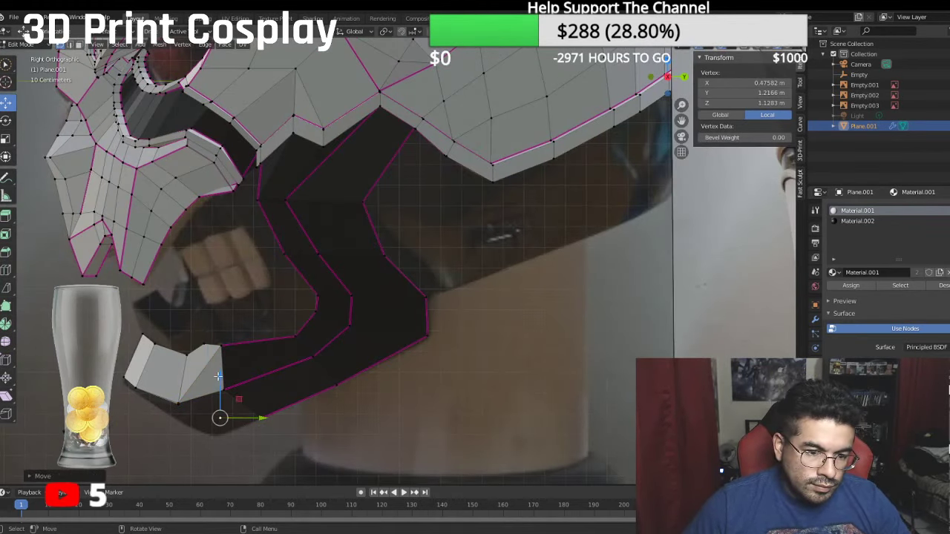
shift+click(175, 404)
middle_drag(177, 405, 218, 402)
shift+click(217, 403)
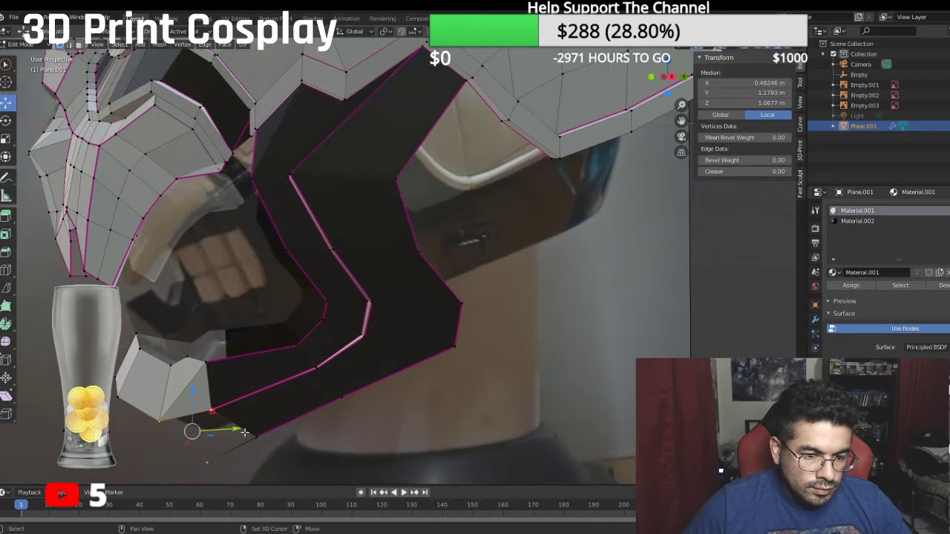
shift+click(261, 442)
key(f)
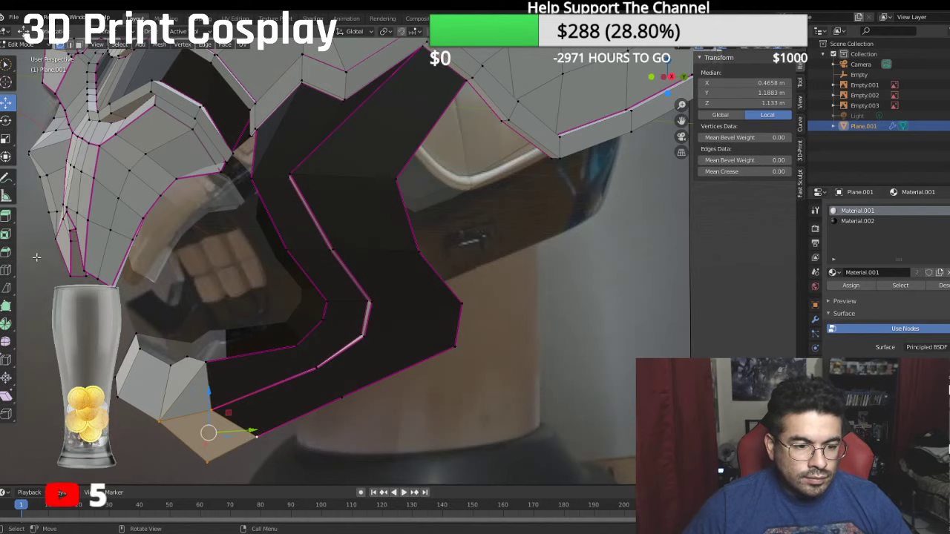
Step: Assign Material.002 to the two new connecting faces and the adjacent chin faces
click(78, 45)
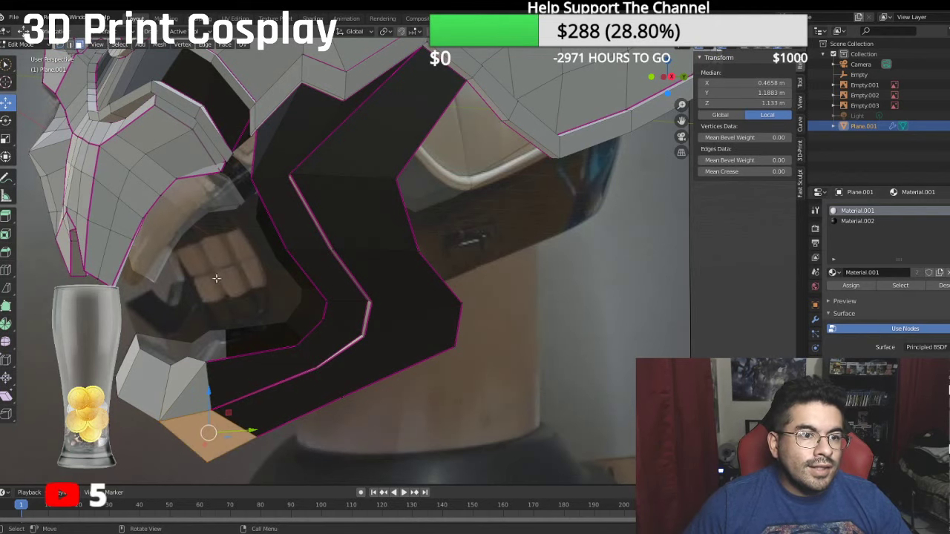
shift+click(178, 389)
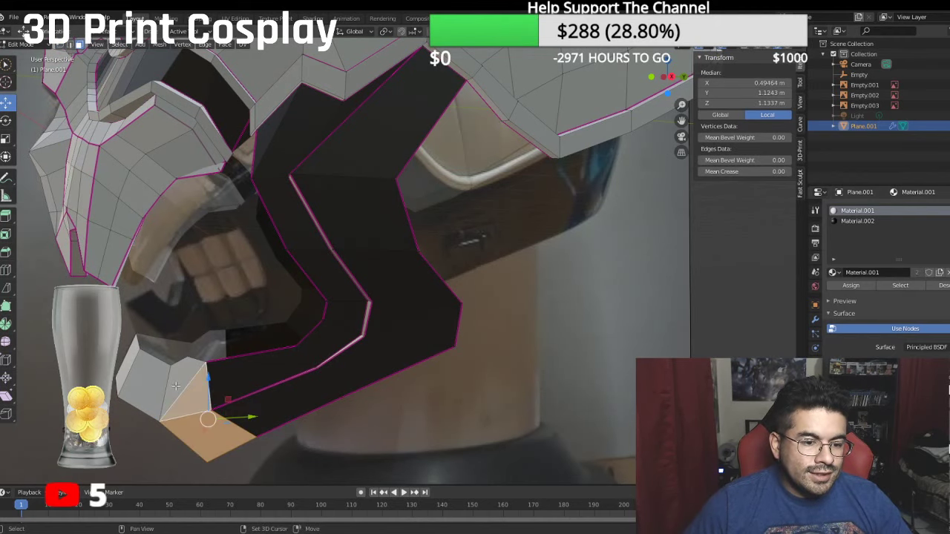
shift+click(150, 376)
middle_drag(150, 376, 358, 371)
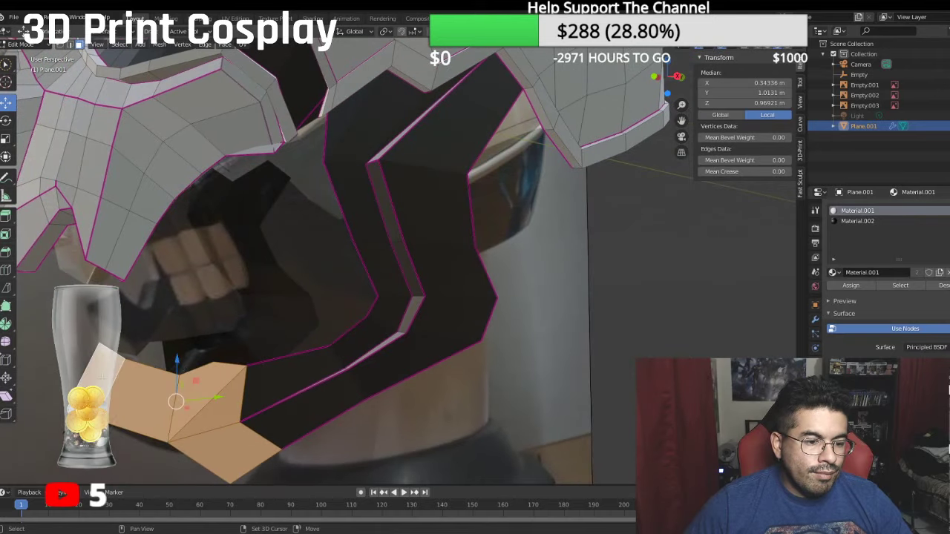
click(846, 221)
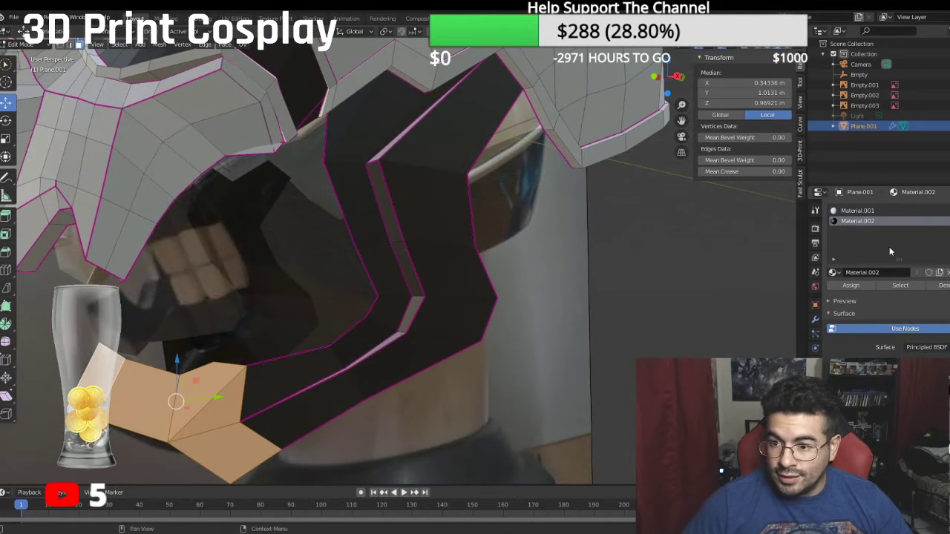
click(851, 285)
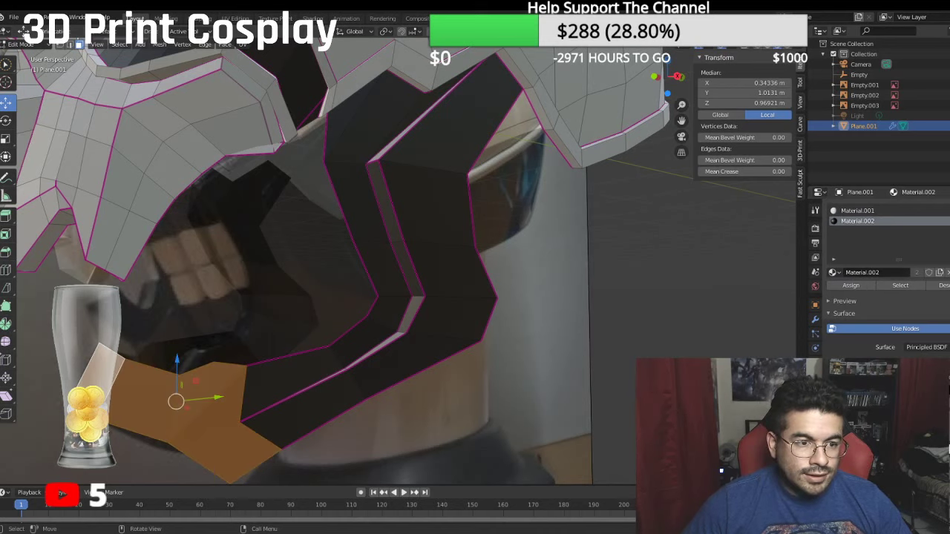
Step: Set the mean crease to 1 along the chin's lower and upper outline edges, from the front centre to the jaw strip
click(69, 45)
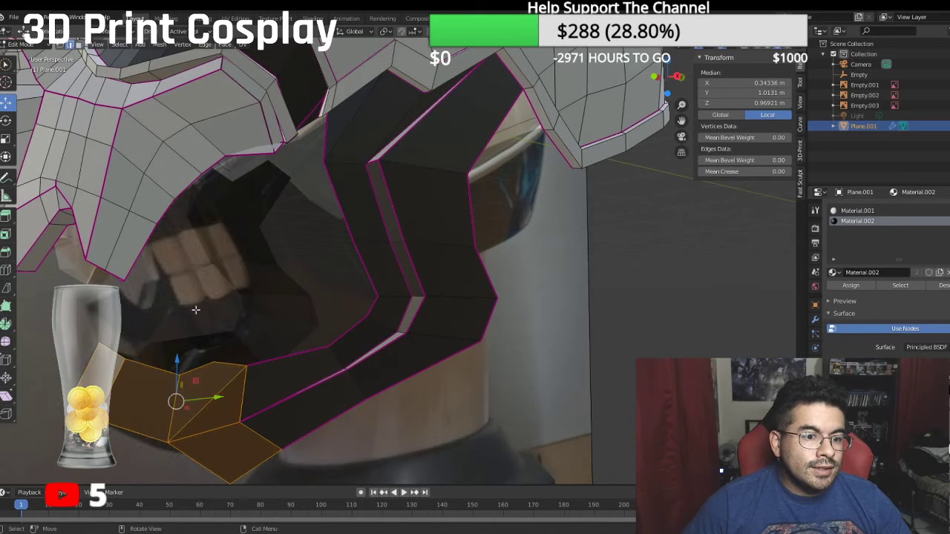
click(276, 464)
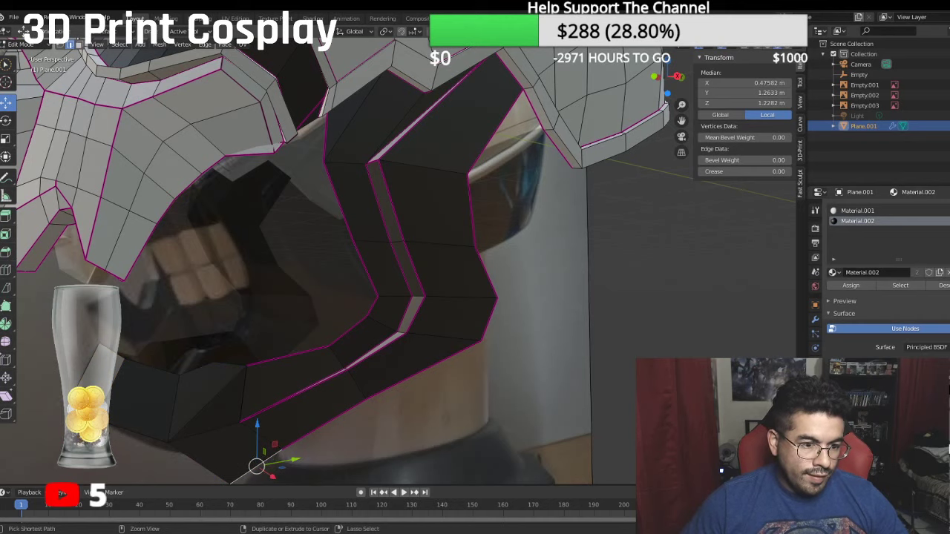
ctrl+click(89, 407)
shift+click(112, 352)
ctrl+click(226, 364)
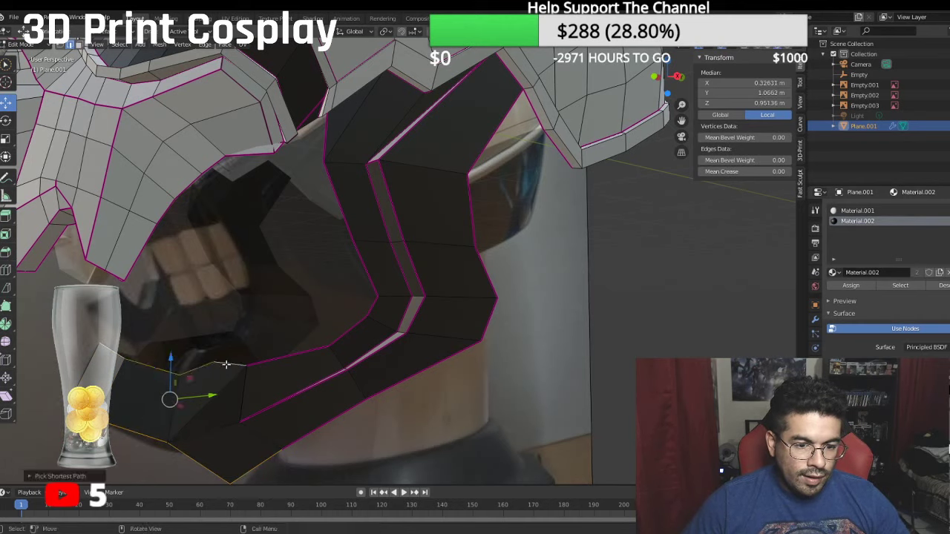
click(742, 171)
text(1)
key(Return)
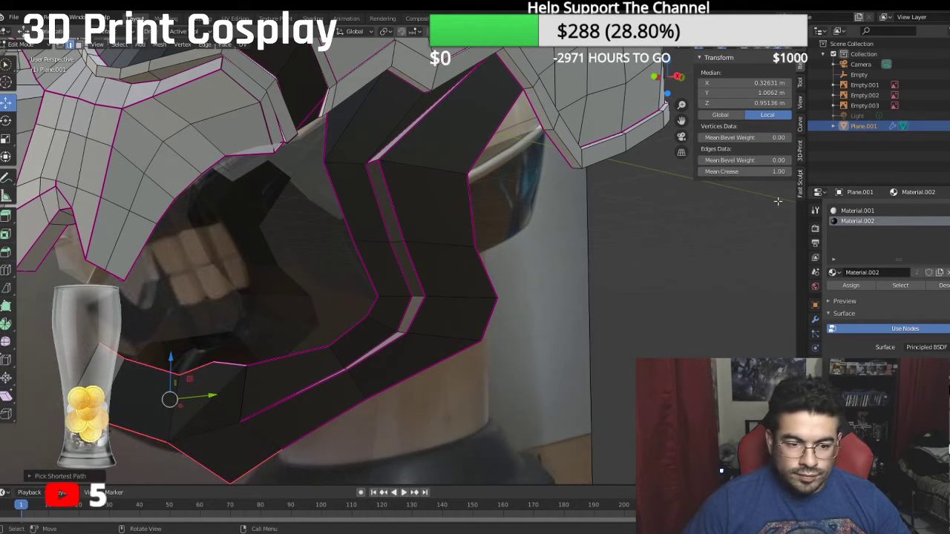
Step: Nudge the middle vertex where the jaw strip meets the chin upward against the front reference
key(KP_3)
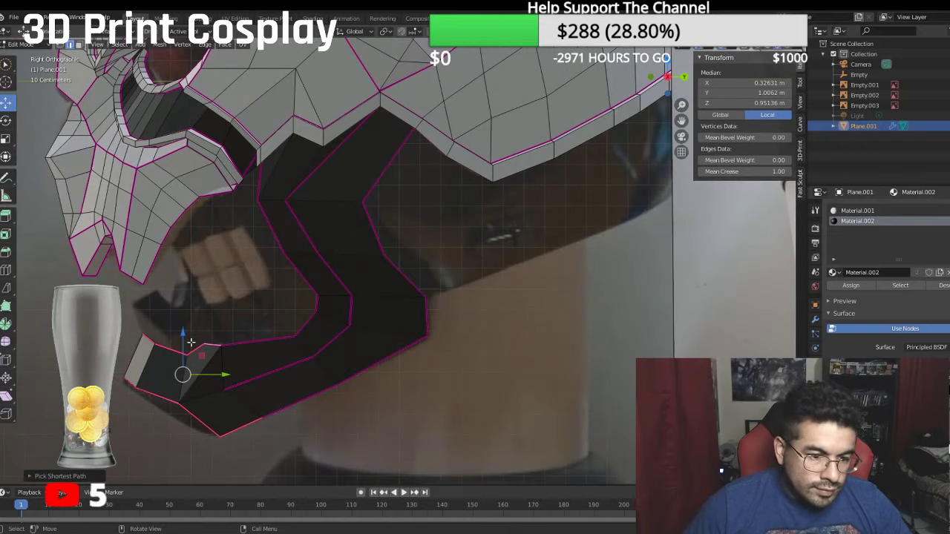
key(KP_1)
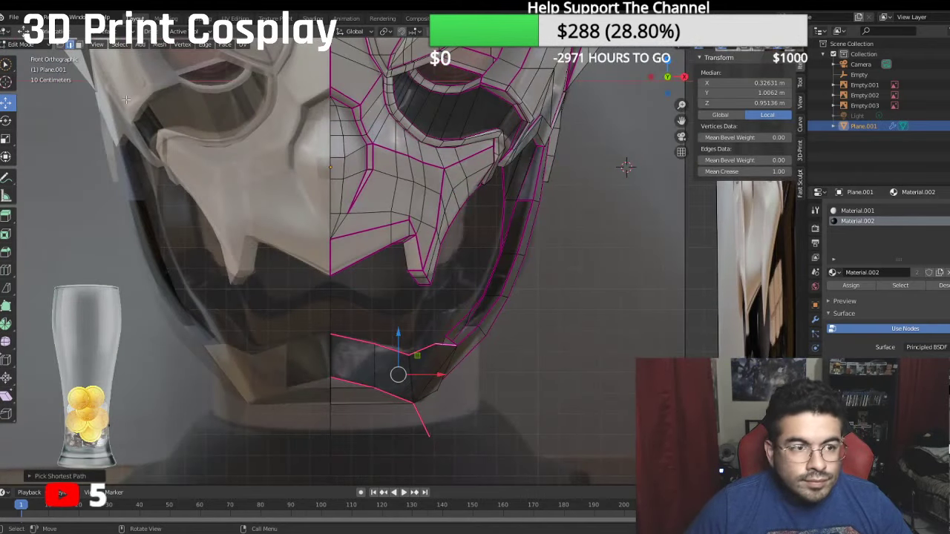
click(64, 46)
click(447, 394)
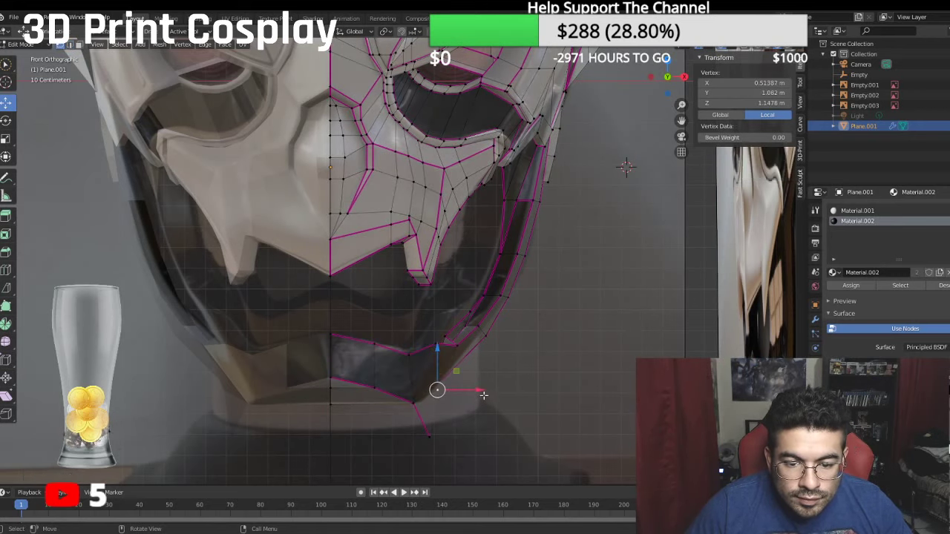
key(g)
click(480, 394)
Step: Raise the chin's bottom corner vertex along Z and check it against the side reference
key(g)
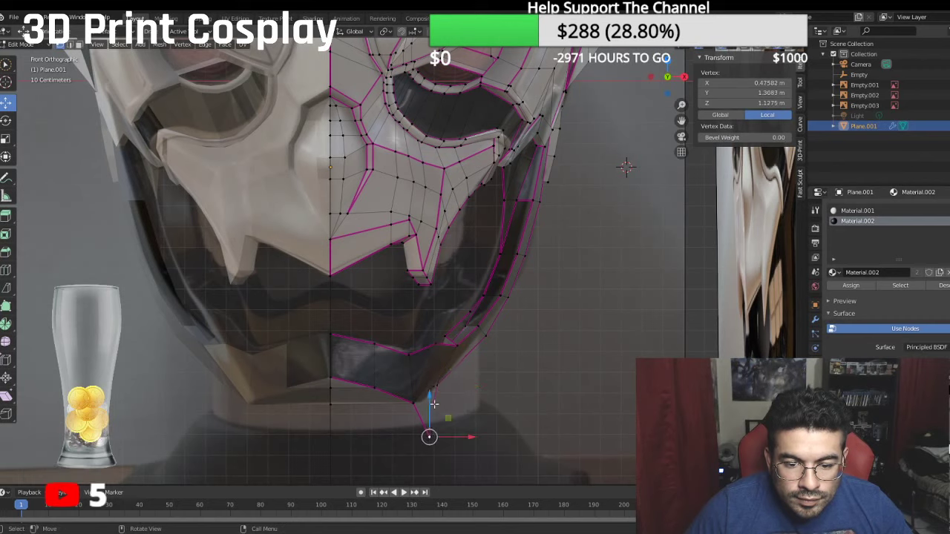
click(428, 371)
middle_drag(461, 411, 394, 390)
key(g)
key(z)
click(277, 377)
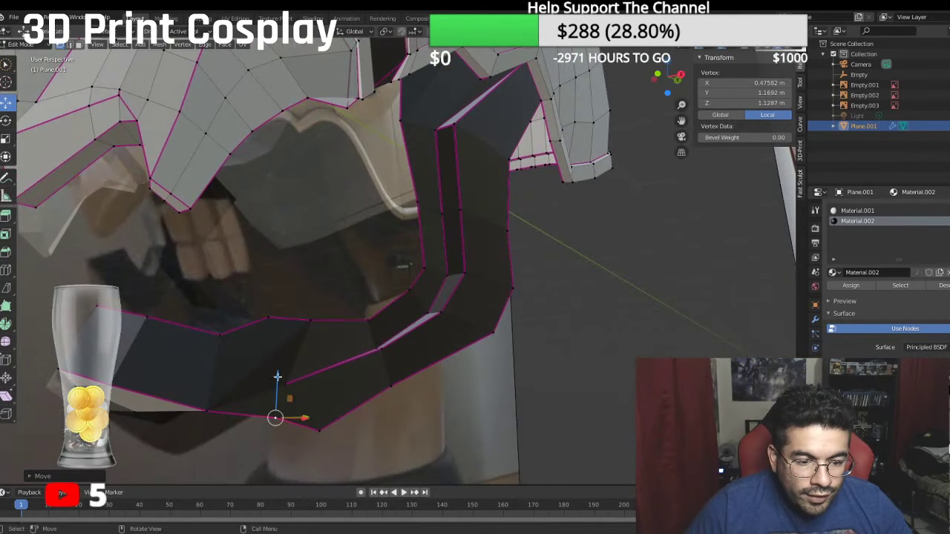
key(KP_3)
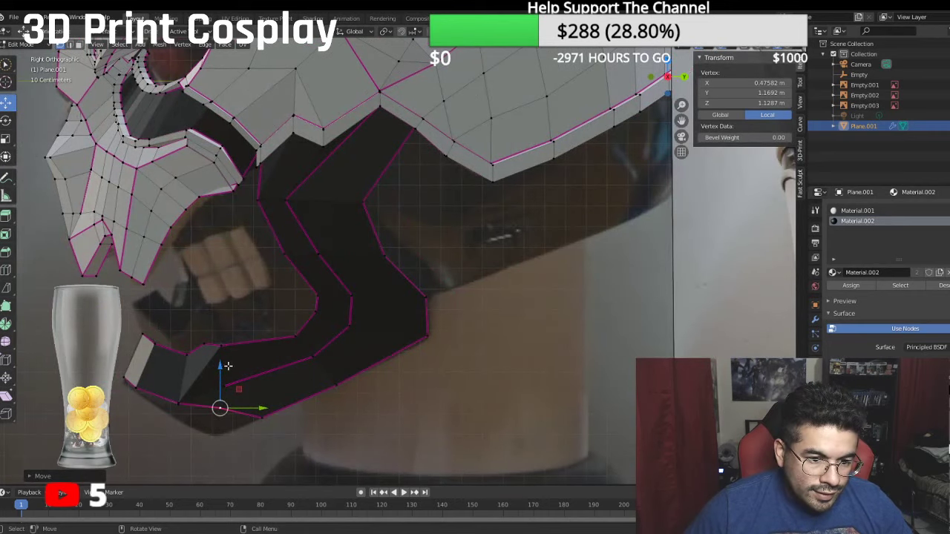
Step: Move the chin's bottom corner vertex back along Y and adjust it and the neighbouring lower-edge vertex along Z
key(g)
key(y)
drag(253, 428, 254, 427)
drag(220, 389, 221, 392)
click(180, 400)
mouse_move(189, 394)
middle_down()
mouse_move(246, 382)
mouse_move(176, 380)
middle_up()
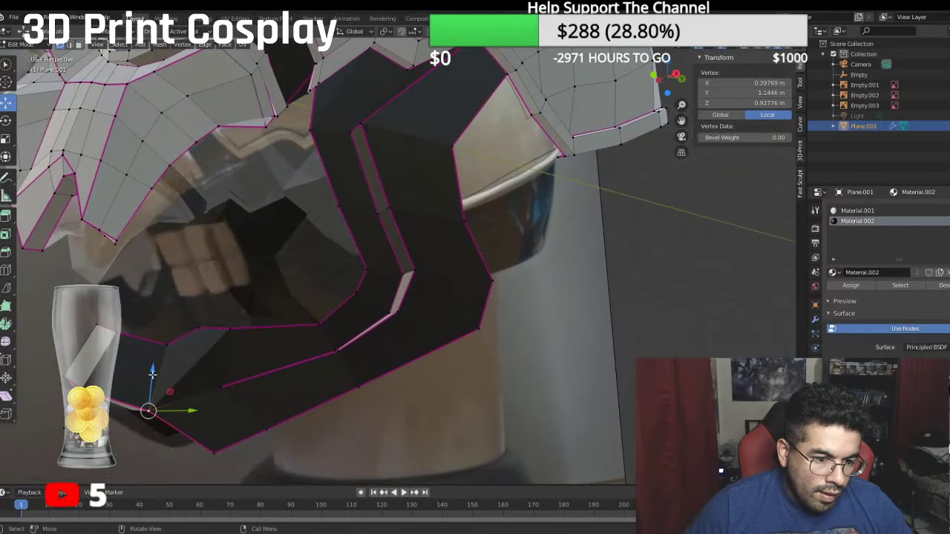
drag(152, 375, 149, 382)
middle_drag(149, 382, 272, 399)
Step: Extrude the chin's bottom corner vertex to the centre line and fill a four-sided face with the adjacent underside vertices
click(341, 407)
key(e)
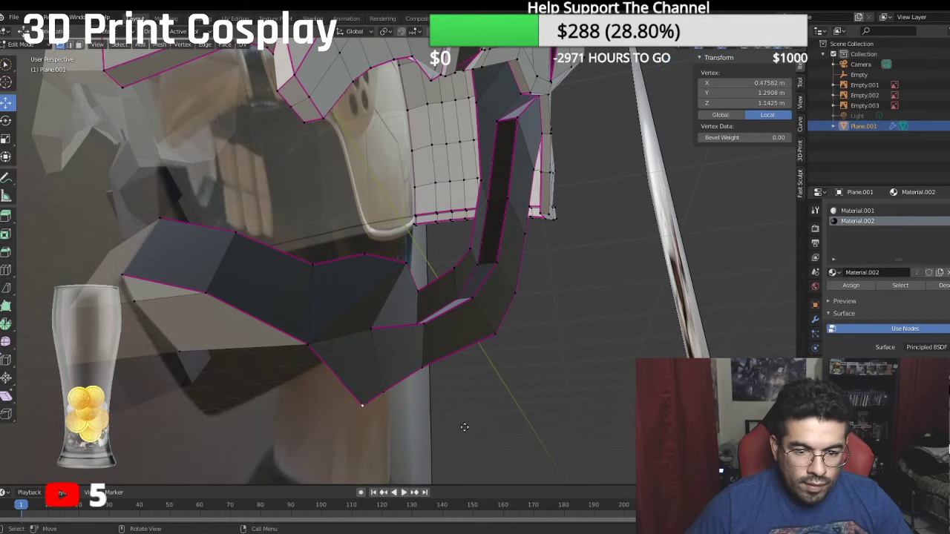
right_click(465, 428)
drag(401, 405, 214, 411)
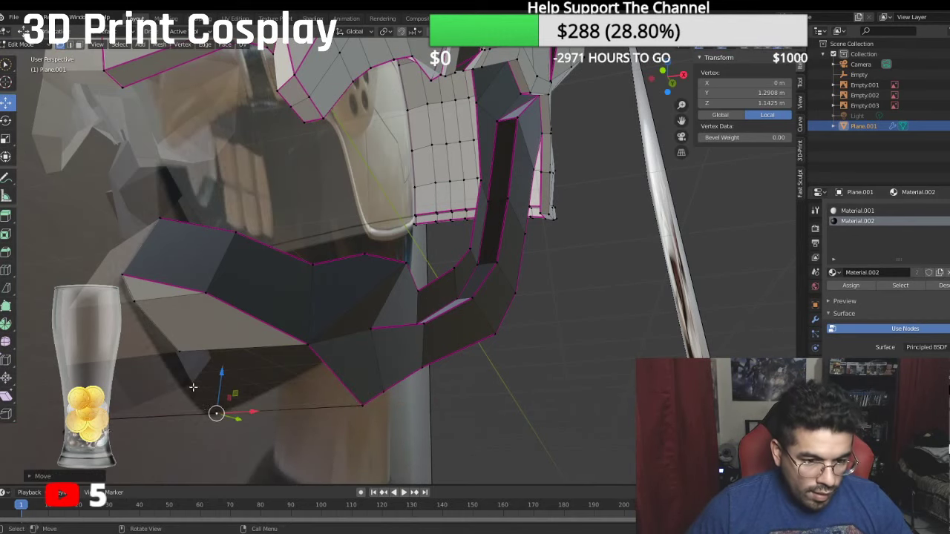
shift+click(179, 351)
shift+click(306, 344)
shift+click(361, 401)
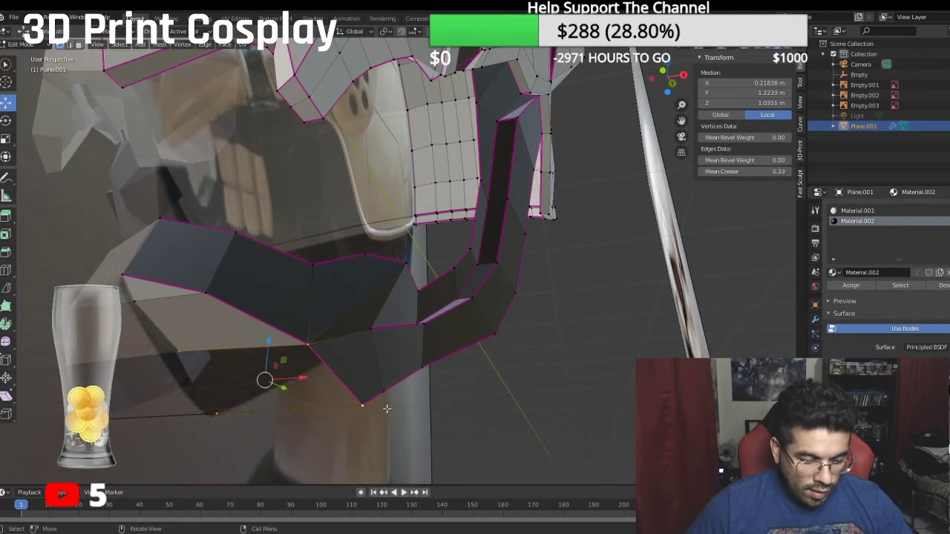
key(f)
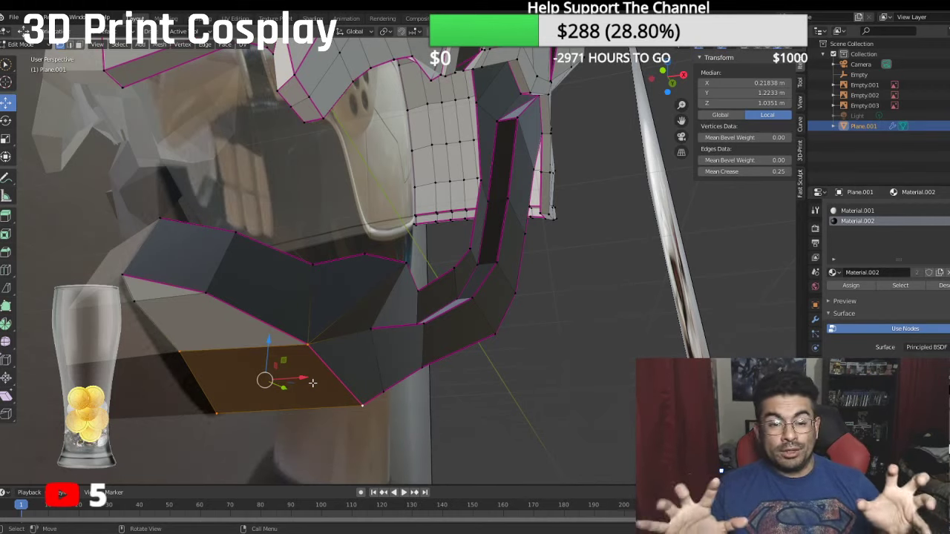
Step: Move the front end vertex of the jaw strip's groove inward along X
middle_drag(366, 389, 421, 397)
click(434, 366)
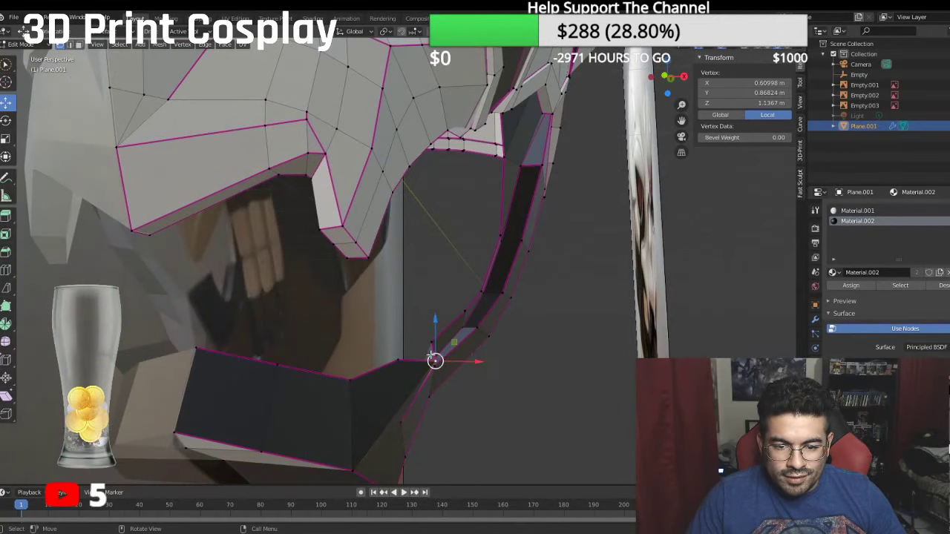
key(g)
key(x)
drag(451, 351, 431, 356)
click(393, 352)
Step: Shift the pair of groove vertices behind the groove's front end outward along X and adjust the lower edge
mouse_move(433, 371)
middle_down()
mouse_move(424, 358)
mouse_move(440, 360)
middle_up()
click(430, 348)
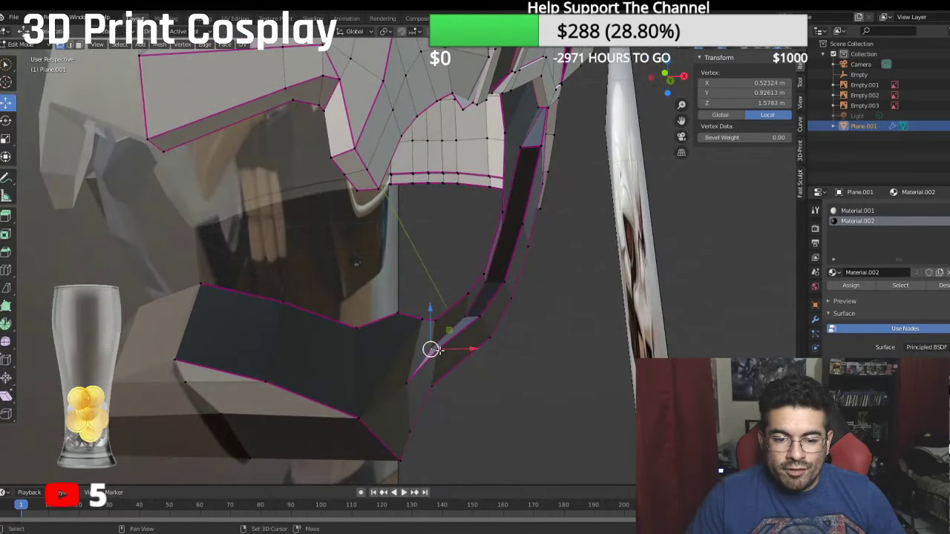
shift+click(437, 350)
drag(467, 352, 473, 357)
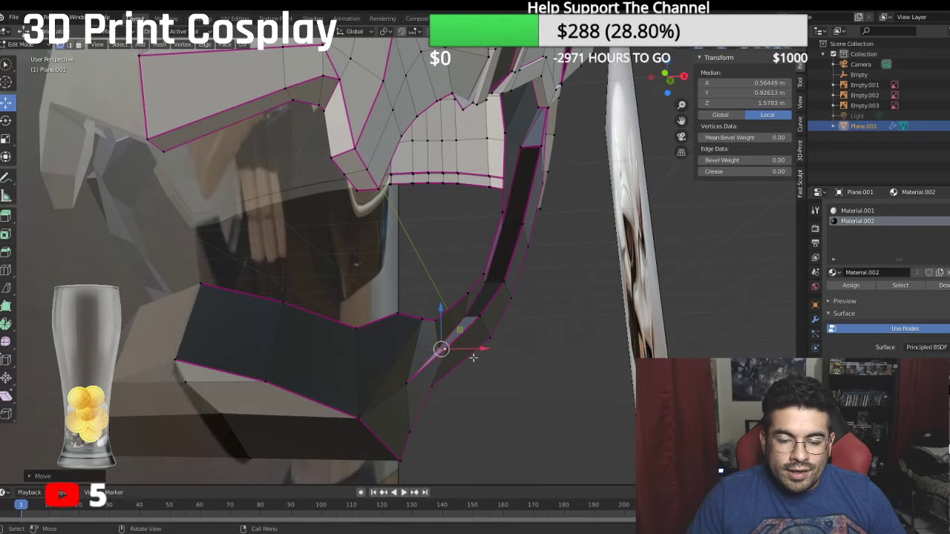
click(441, 382)
click(400, 458)
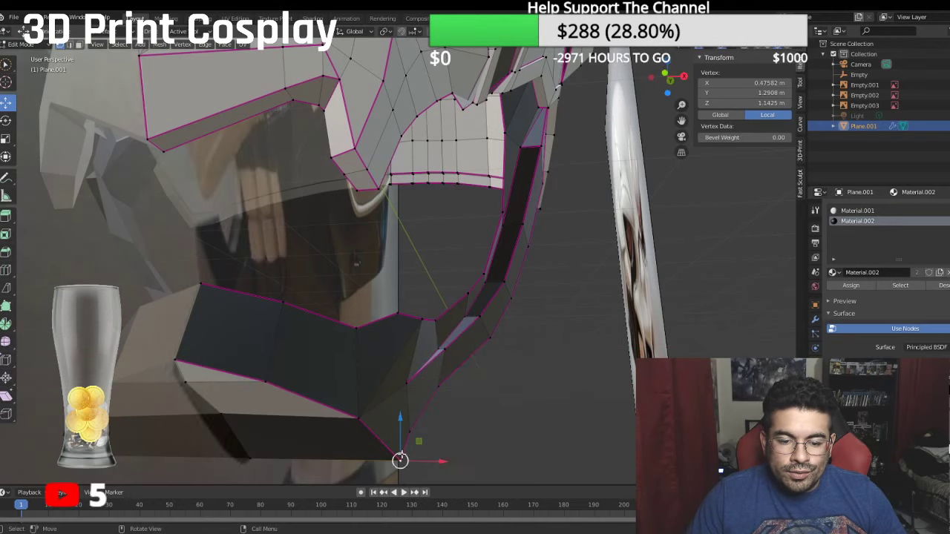
Step: Move the jaw strip's inner-edge vertex above the chin joint outward along X
middle_drag(433, 454, 446, 470)
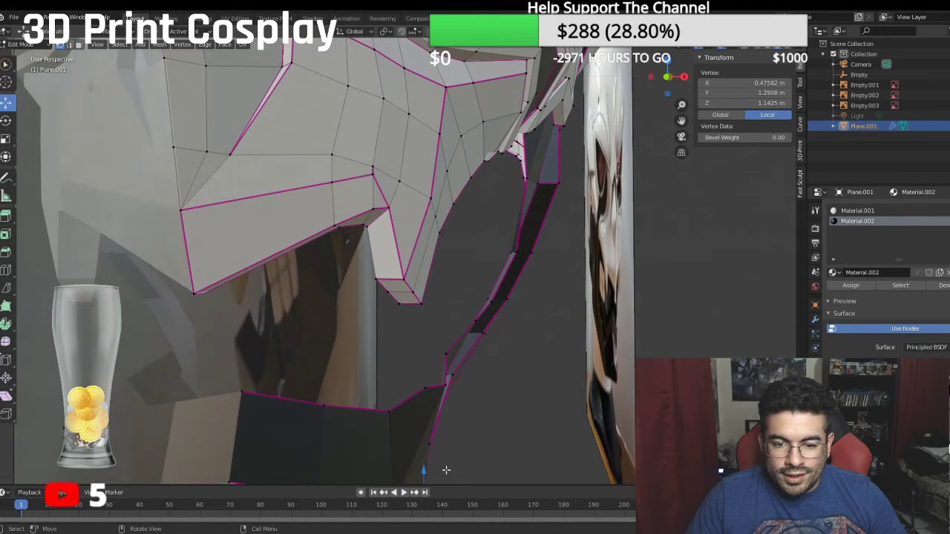
click(443, 354)
key(g)
key(x)
click(499, 363)
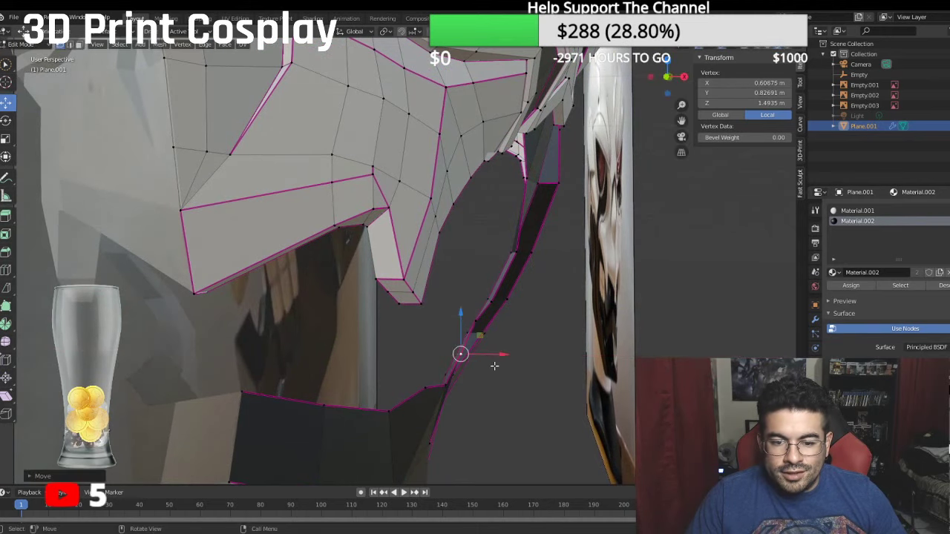
middle_drag(497, 363, 532, 388)
key(g)
key(x)
click(504, 317)
Step: Reposition the centre-line vertex on the chin's underside at about Y 1.196 m and Z 0.927 m
click(627, 383)
drag(620, 335, 624, 348)
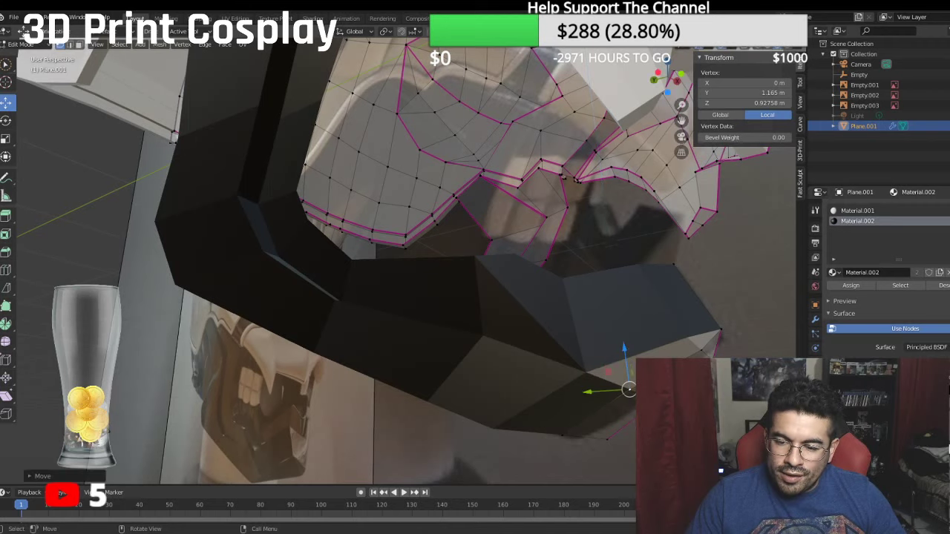
middle_drag(627, 389, 488, 315)
drag(332, 331, 330, 339)
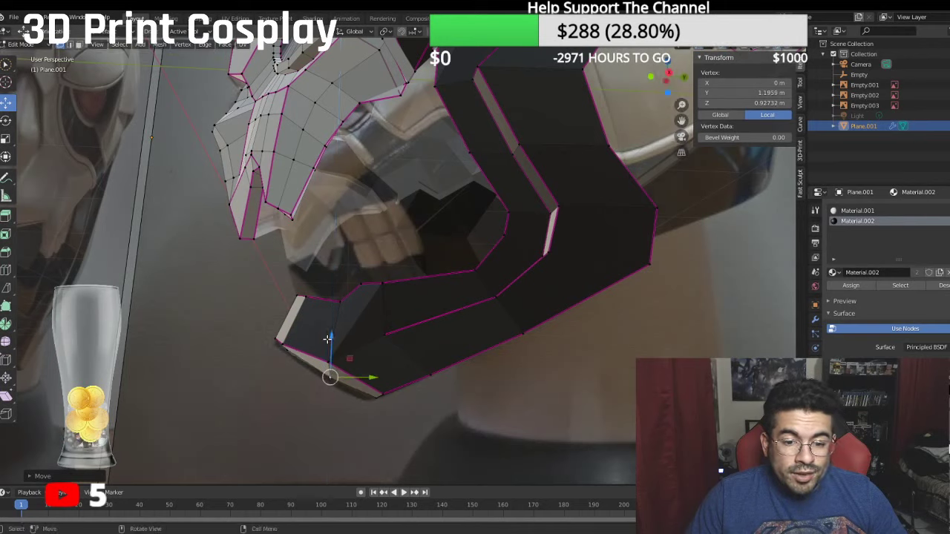
Step: Compare the jaw and chin shape with the side and three-quarter reference images
middle_drag(329, 340, 393, 347)
key(KP_3)
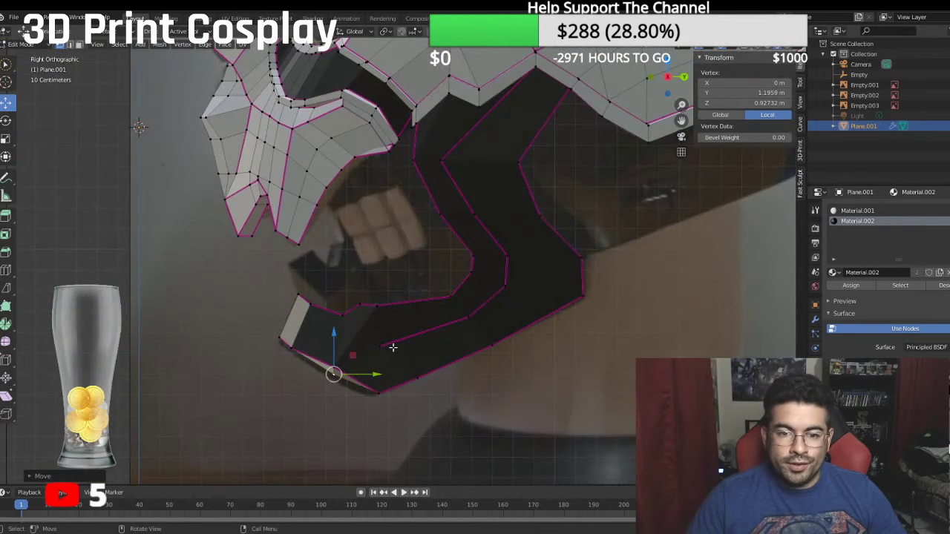
scroll(393, 347, down, 5)
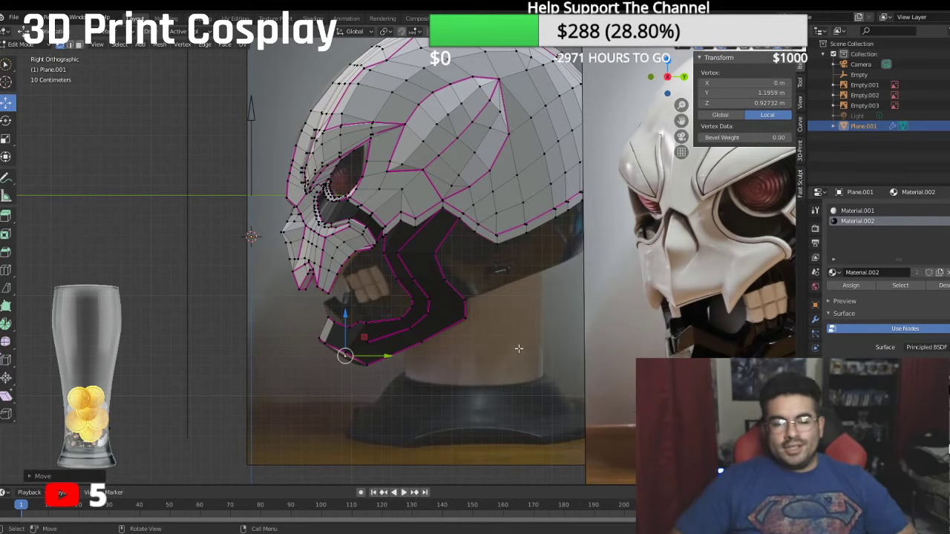
scroll(518, 347, down, 2)
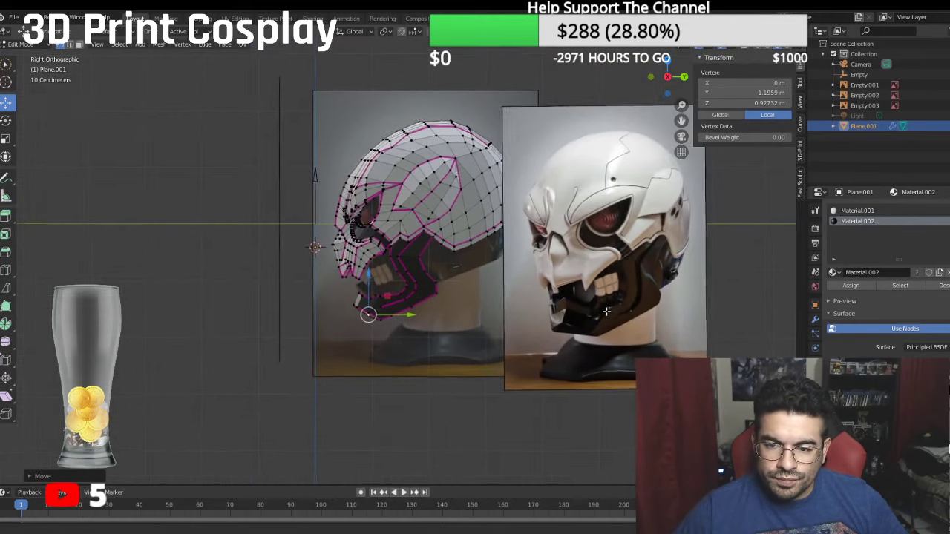
middle_drag(458, 299, 331, 269)
scroll(483, 279, up, 2)
scroll(331, 269, up, 4)
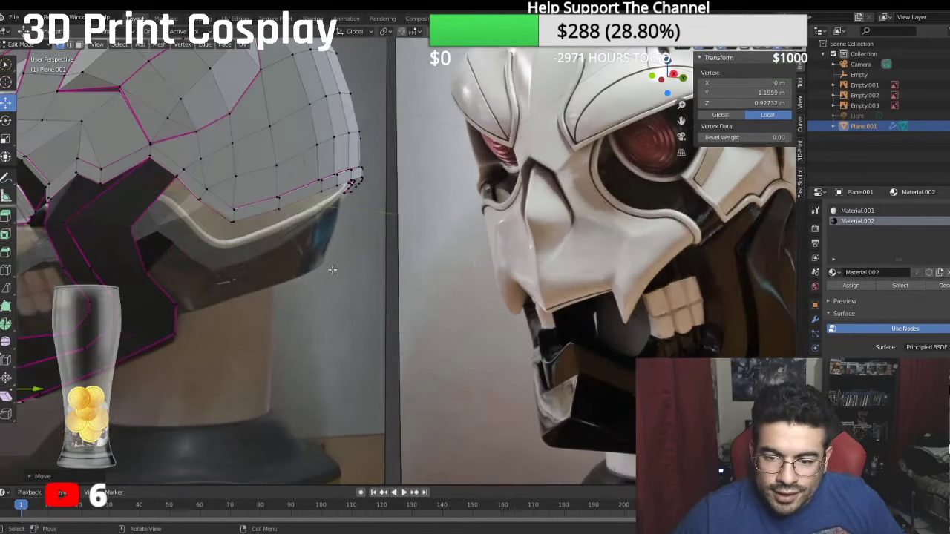
middle_drag(440, 274, 380, 219)
Step: Extrude the jaw strip's inner edge, from the cheek down to the chin, inward along X by about 0.04 m
click(375, 204)
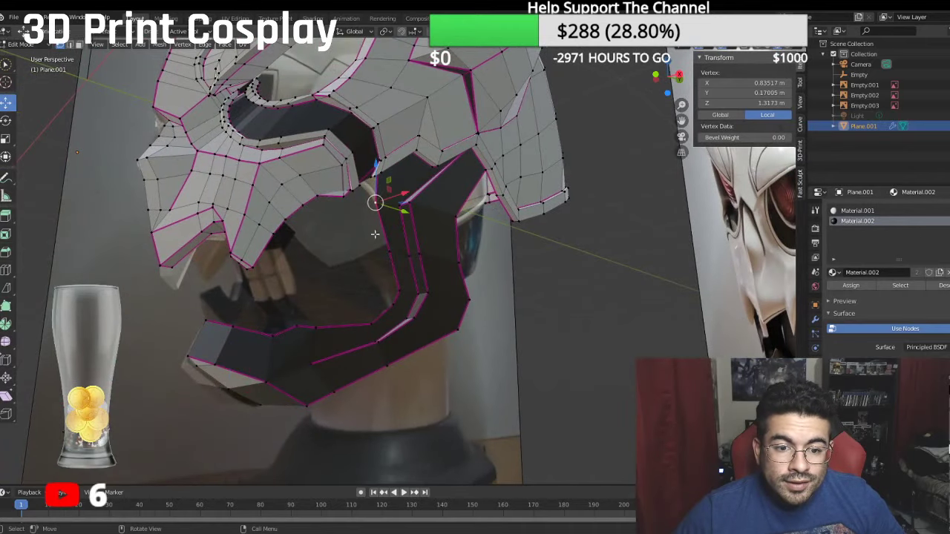
ctrl+click(319, 326)
middle_drag(319, 326, 335, 351)
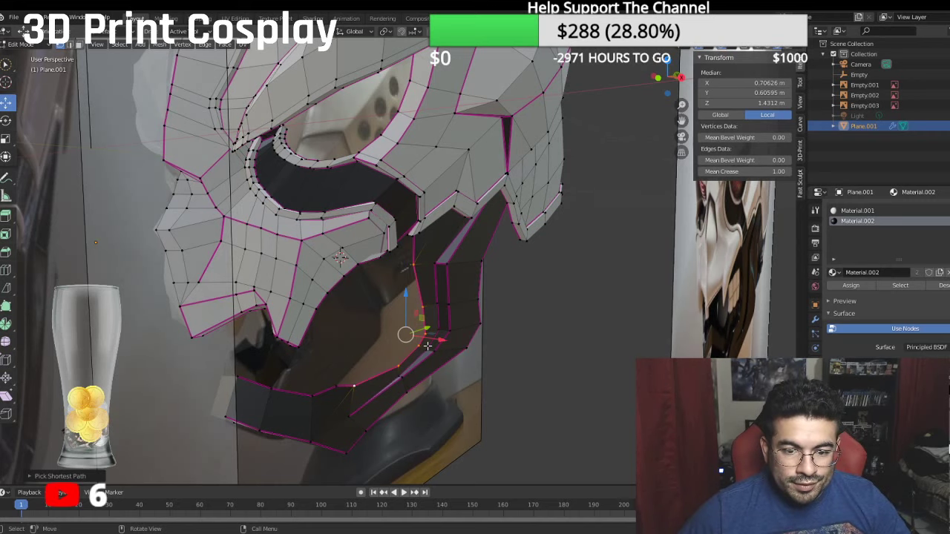
key(e)
key(x)
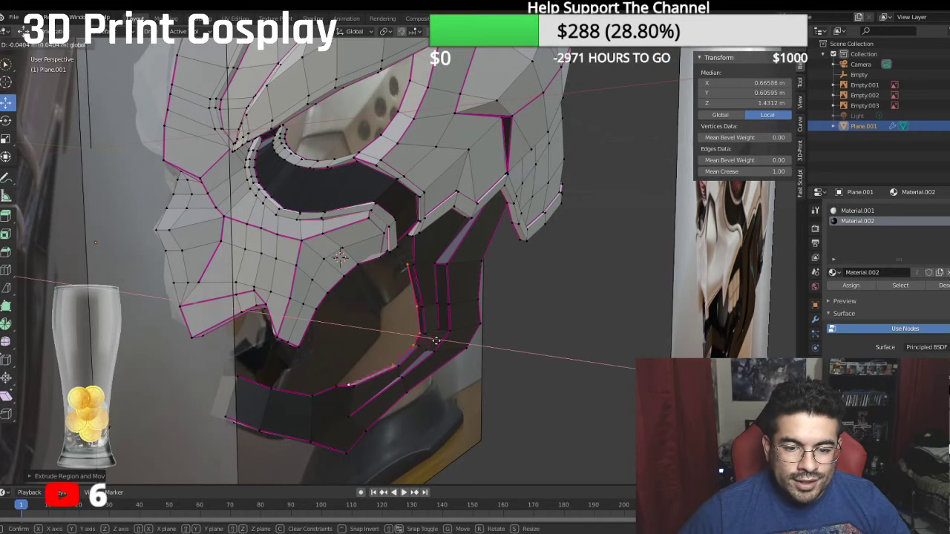
click(422, 337)
Step: Merge the two neighbouring vertices where the jaw strip's top meets the cheekbone, at the last one selected
middle_drag(422, 337, 255, 305)
scroll(254, 305, up, 1)
middle_drag(337, 297, 371, 203)
click(365, 185)
shift+click(374, 183)
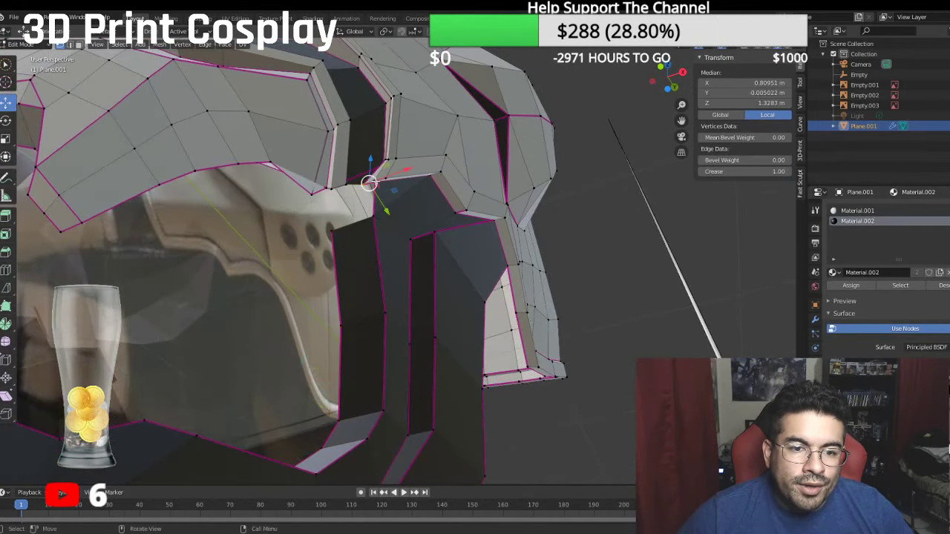
right_click(376, 184)
mouse_move(349, 238)
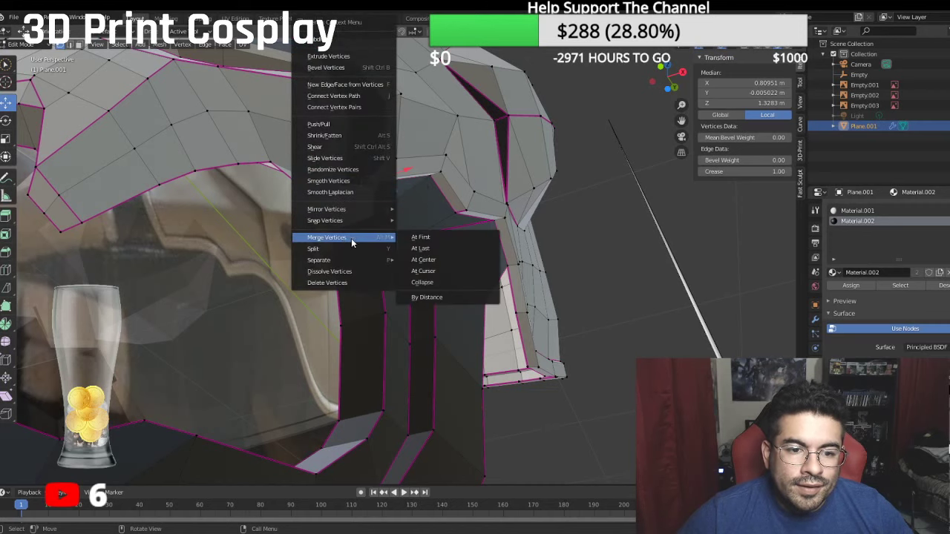
click(416, 247)
Step: Fill a four-sided face between the top of the extruded inner jaw wall and the cheek vertices above it
middle_drag(362, 204, 328, 207)
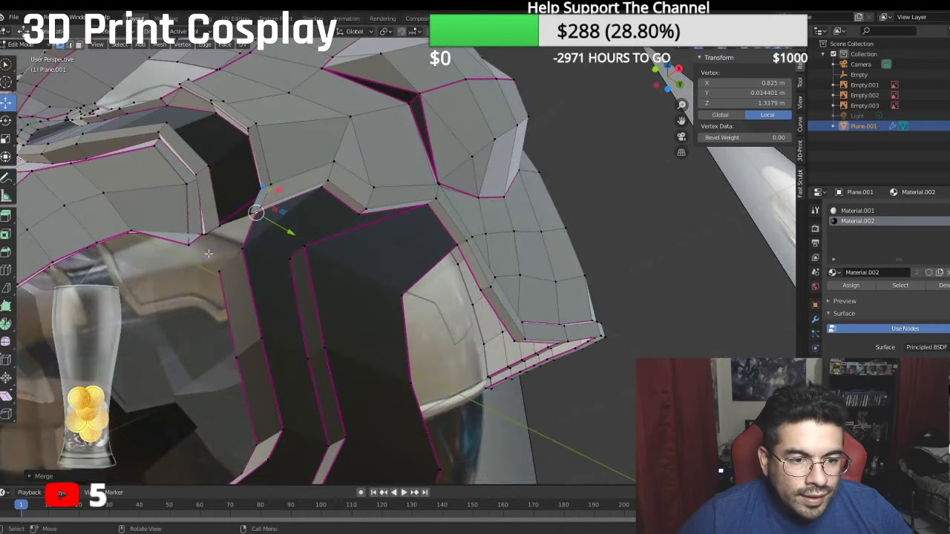
middle_drag(218, 272, 274, 134)
shift+click(211, 132)
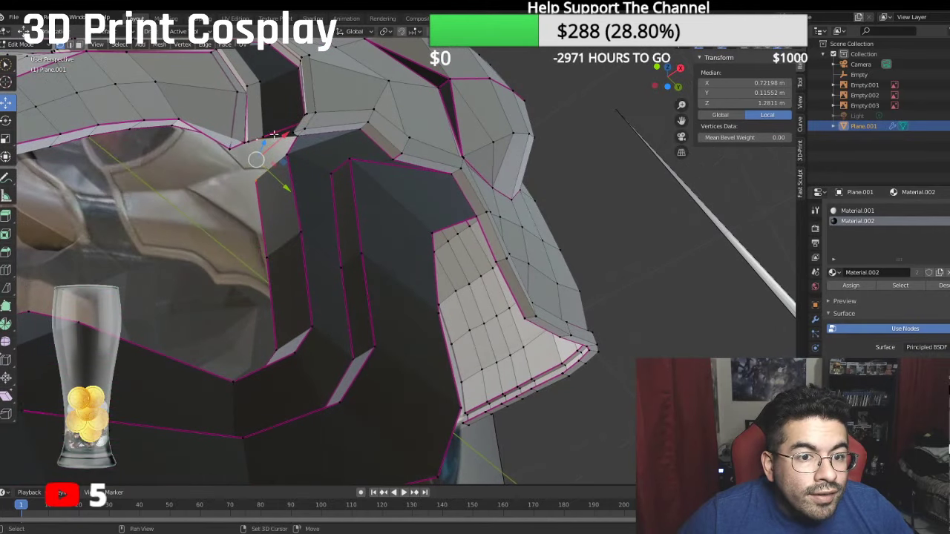
shift+click(294, 135)
shift+click(290, 157)
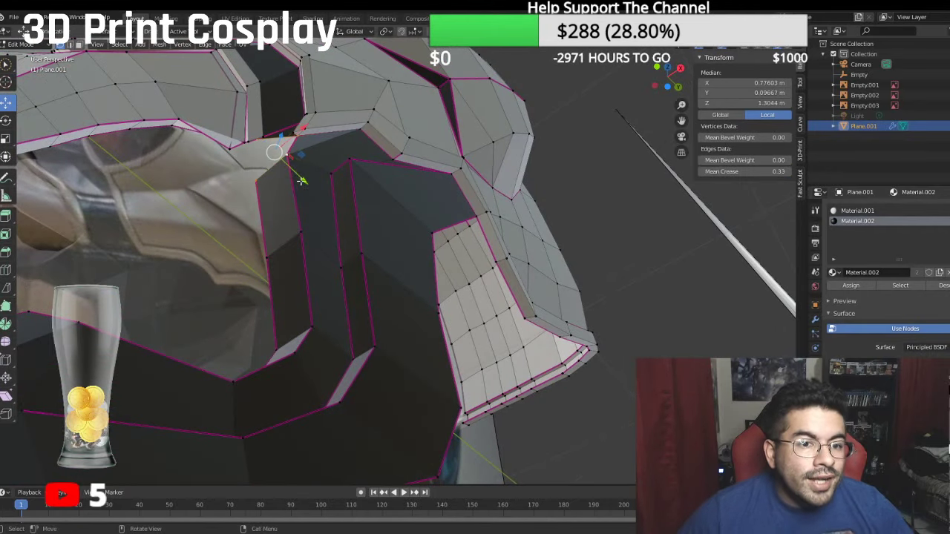
key(f)
Step: Move the merged vertex atop the jaw strip to about X 0.839, Y 0.043, Z 1.306 m, closer to the cheek recess
middle_drag(308, 201, 373, 217)
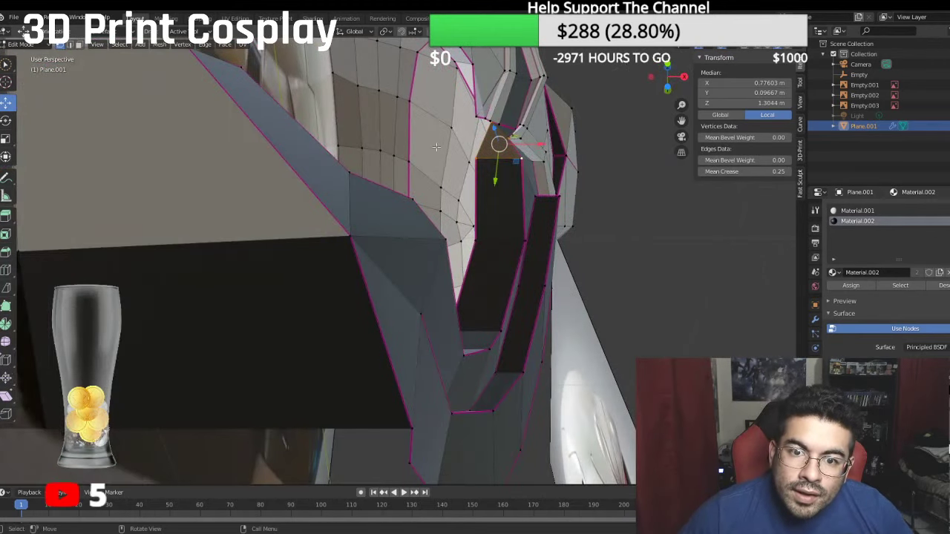
middle_drag(481, 139, 408, 75)
scroll(415, 118, up, 2)
middle_drag(437, 175, 537, 259)
click(536, 249)
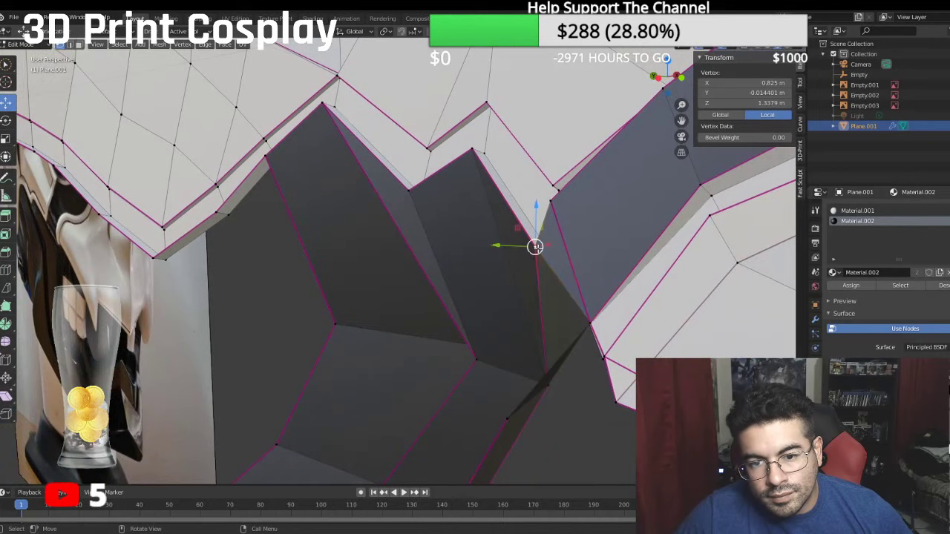
key(g)
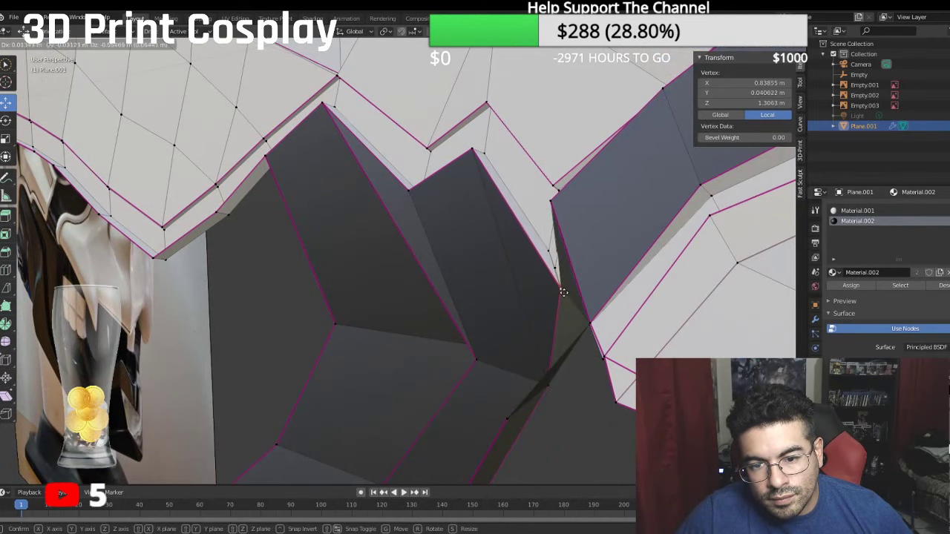
click(561, 289)
middle_drag(562, 289, 288, 190)
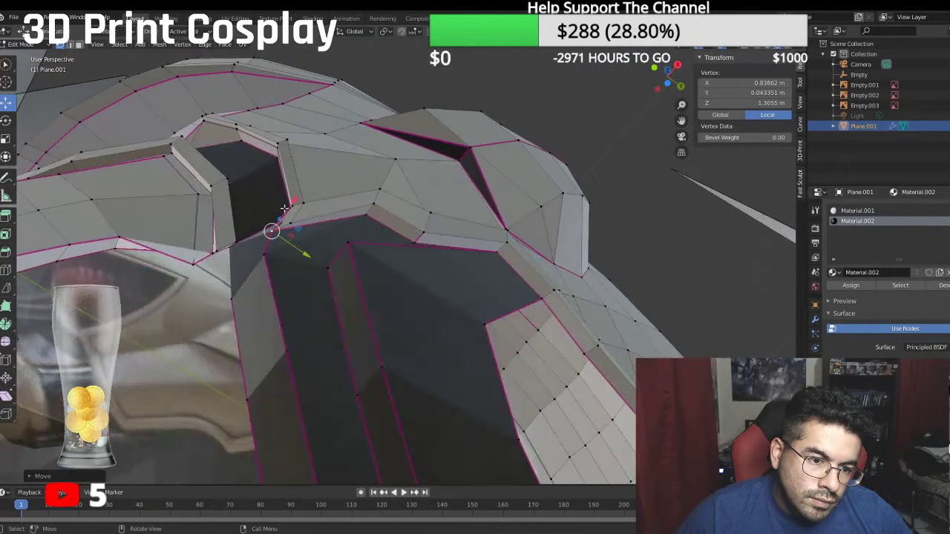
Step: Move the inner top vertex of the new jaw face towards the cheek plate's rear corner
click(230, 250)
mouse_move(230, 245)
mouse_down()
mouse_move(241, 244)
mouse_move(218, 245)
mouse_up()
click(213, 253)
middle_drag(218, 245, 285, 223)
Step: Reposition the cheek plate's lower rear corner vertex so it lines up with the plate's adjoining rim
click(285, 220)
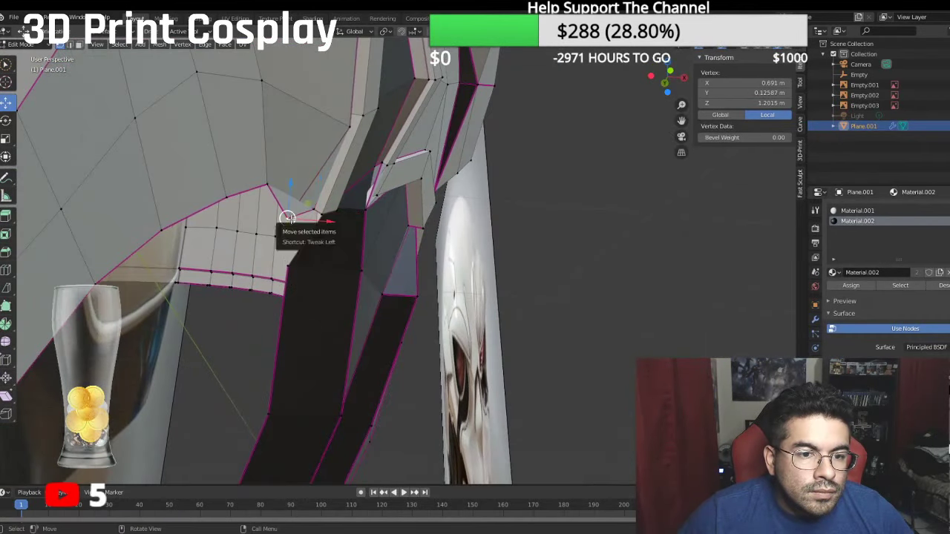
drag(287, 218, 299, 185)
middle_drag(299, 185, 283, 199)
drag(257, 202, 259, 217)
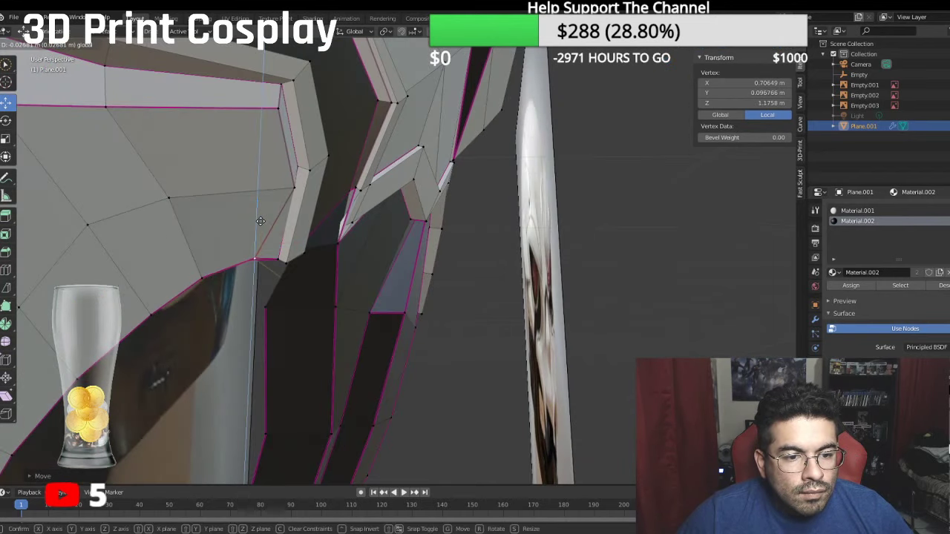
click(260, 213)
middle_drag(261, 213, 252, 211)
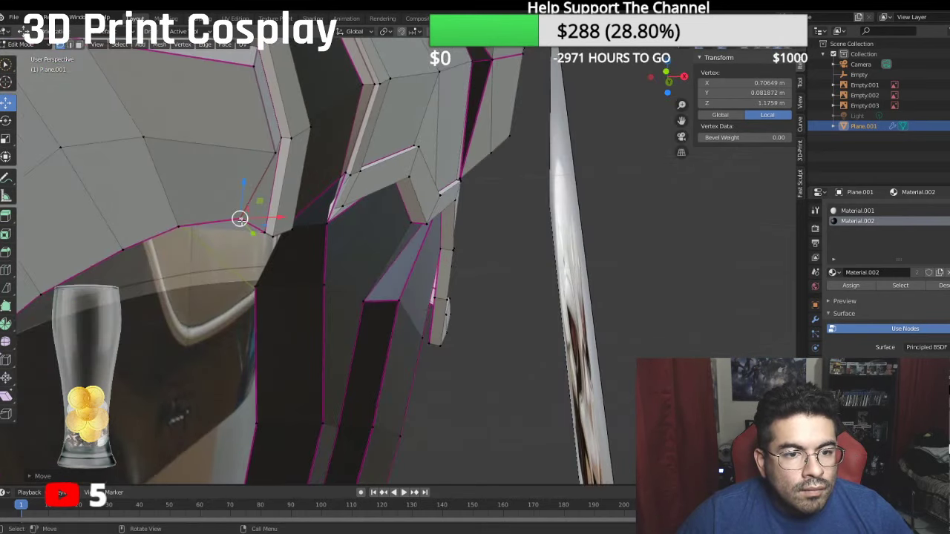
drag(239, 219, 262, 224)
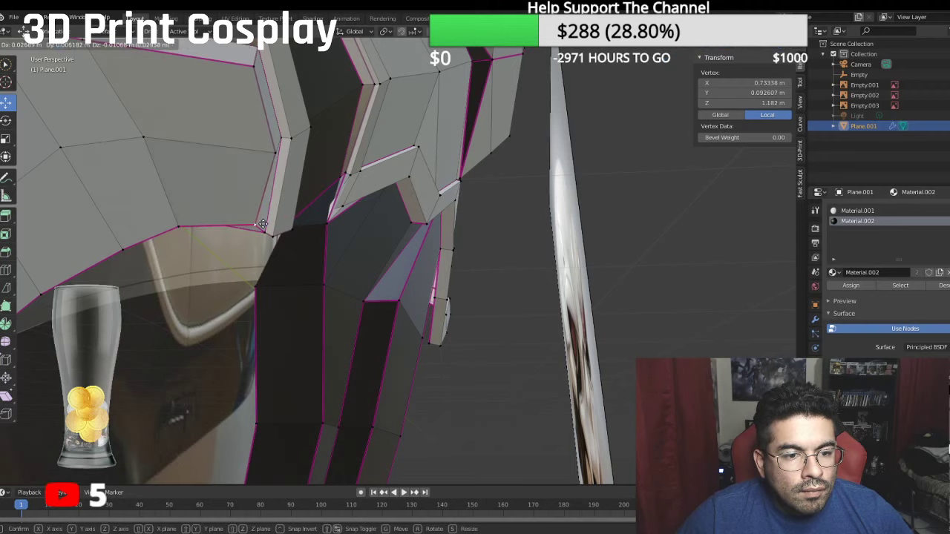
click(265, 232)
Step: Move the cheek recess corner vertex above the jaw strip to about X 0.833, Y -0.012, Z 1.314 m
middle_drag(265, 233, 317, 266)
click(316, 258)
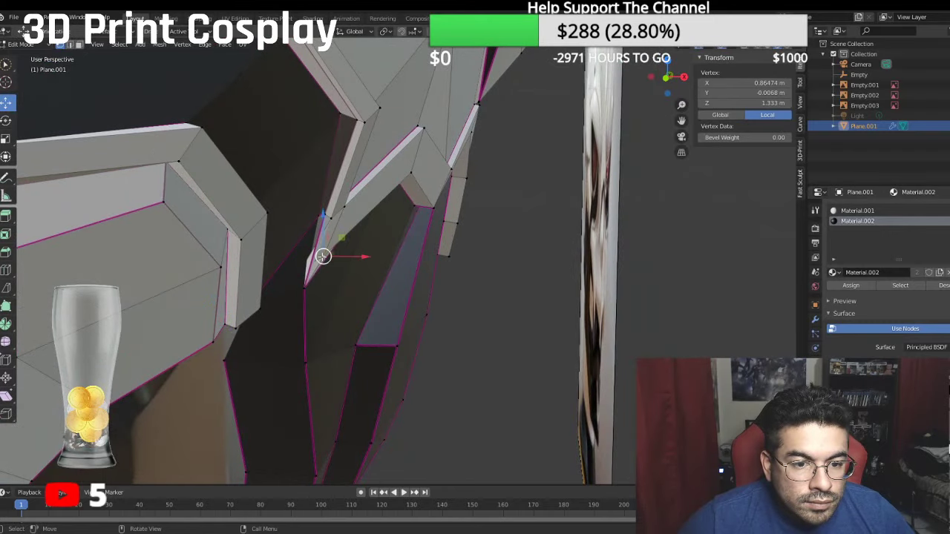
key(g)
click(317, 259)
middle_drag(317, 260, 466, 291)
click(550, 279)
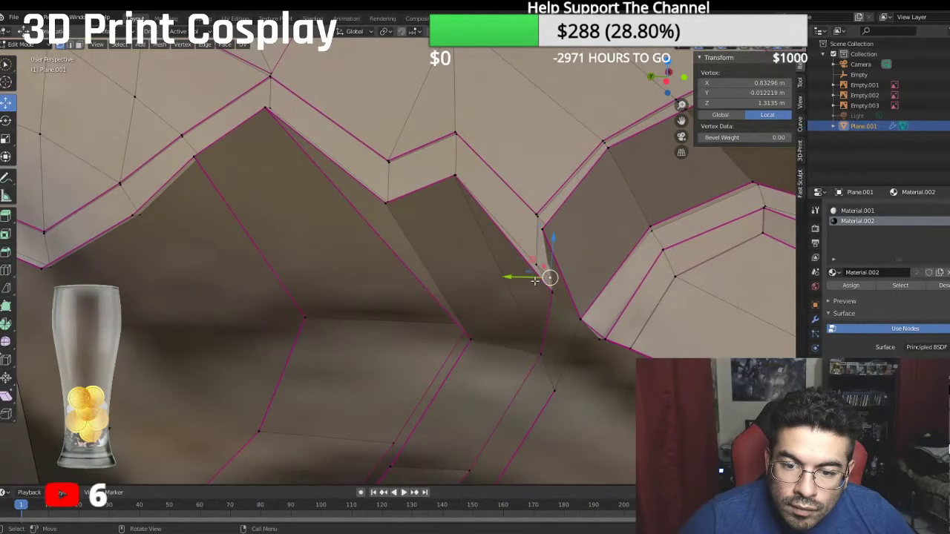
Step: Shift the same cheek corner vertex outward along X to about 0.873 m
middle_drag(550, 280, 267, 282)
key(g)
key(x)
click(367, 277)
key(g)
drag(292, 314, 276, 317)
click(255, 299)
middle_drag(273, 317, 192, 275)
middle_drag(193, 313, 211, 243)
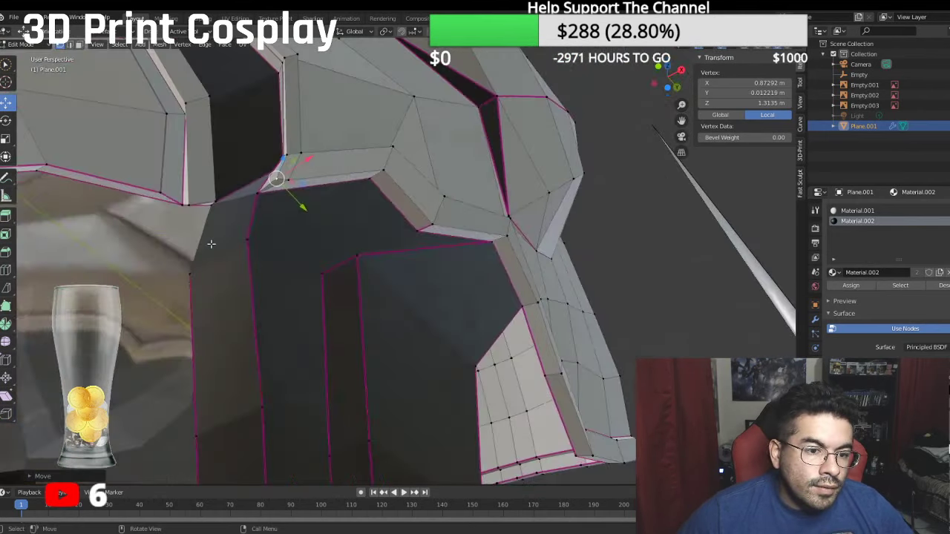
Step: Set the crease of the jaw strip's uncreased upper front edge to 1
click(207, 206)
shift+click(191, 273)
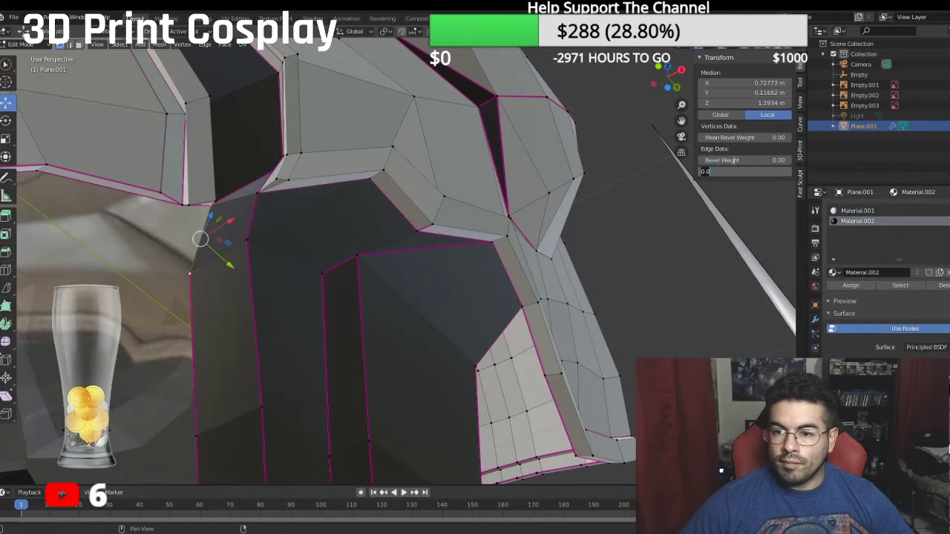
key(Return)
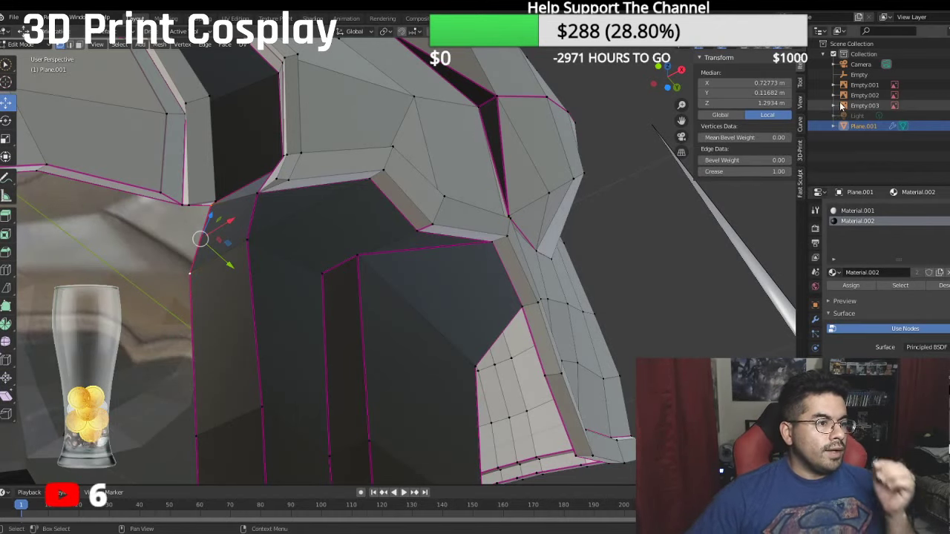
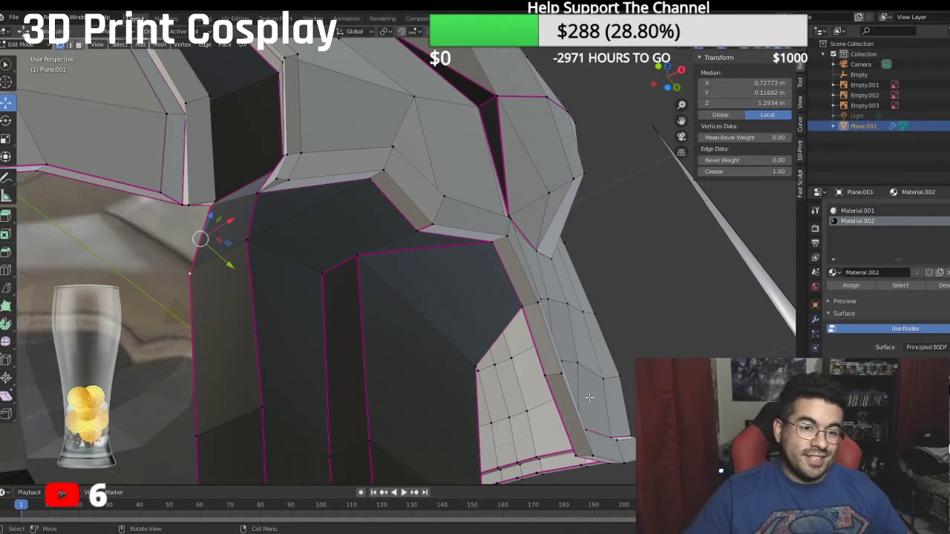
Step: Move the short edge at the cheek's lower corner to a median of about X 0.870, Y 0.018, Z 1.321 m
middle_drag(411, 202, 367, 142)
middle_drag(264, 182, 271, 252)
click(280, 230)
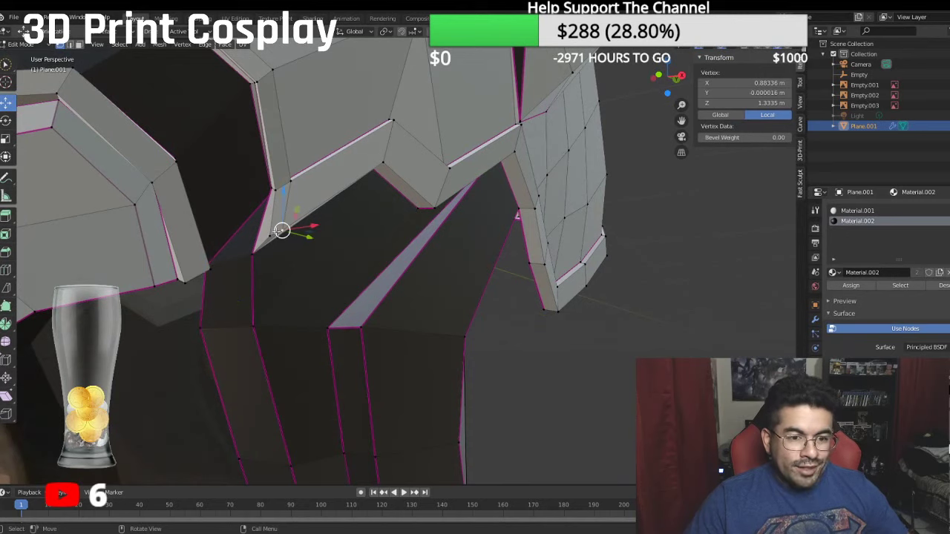
ctrl+click(270, 236)
drag(274, 233, 269, 240)
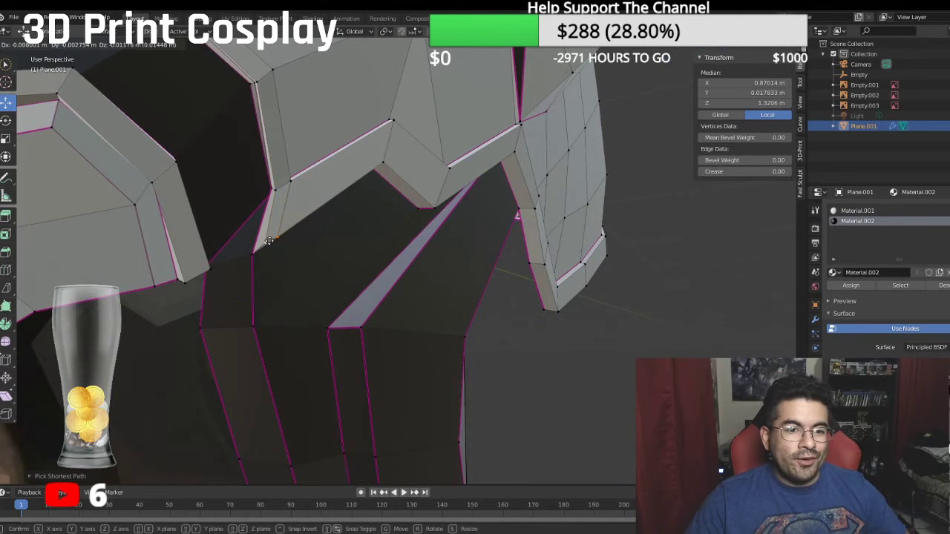
Step: Extrude the chin's upper rim edges in place and scale the new edges slightly inward
middle_drag(270, 239, 258, 261)
scroll(322, 149, down, 4)
scroll(235, 233, up, 5)
scroll(257, 259, up, 1)
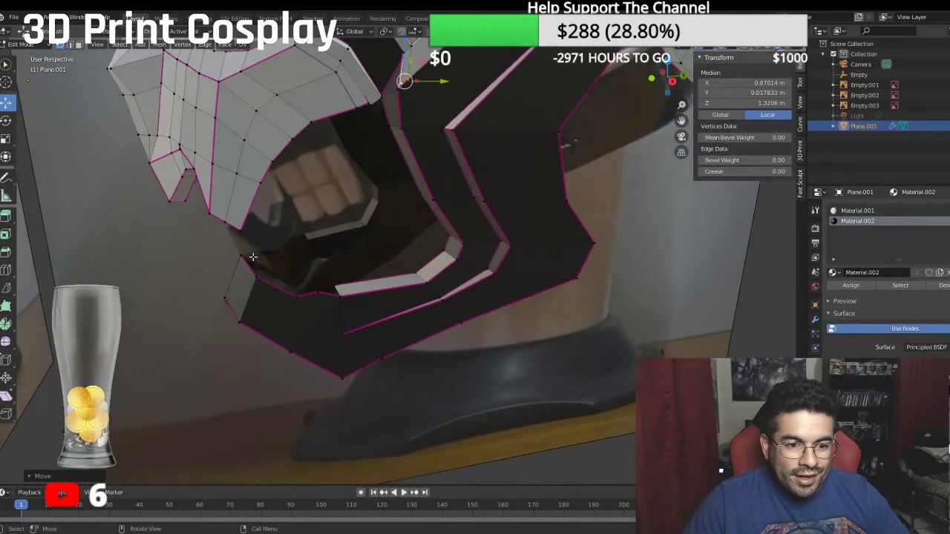
click(250, 257)
ctrl+click(259, 278)
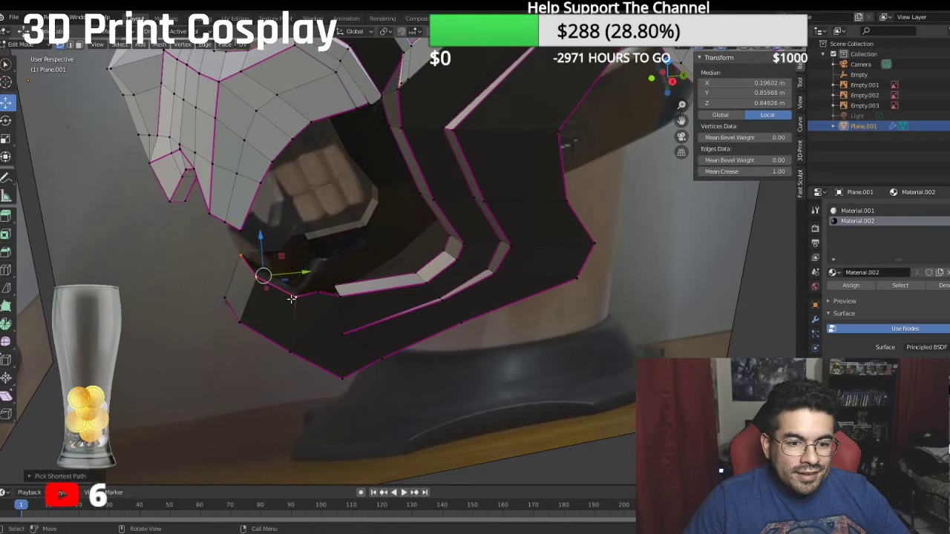
middle_drag(263, 273, 325, 280)
ctrl+click(304, 281)
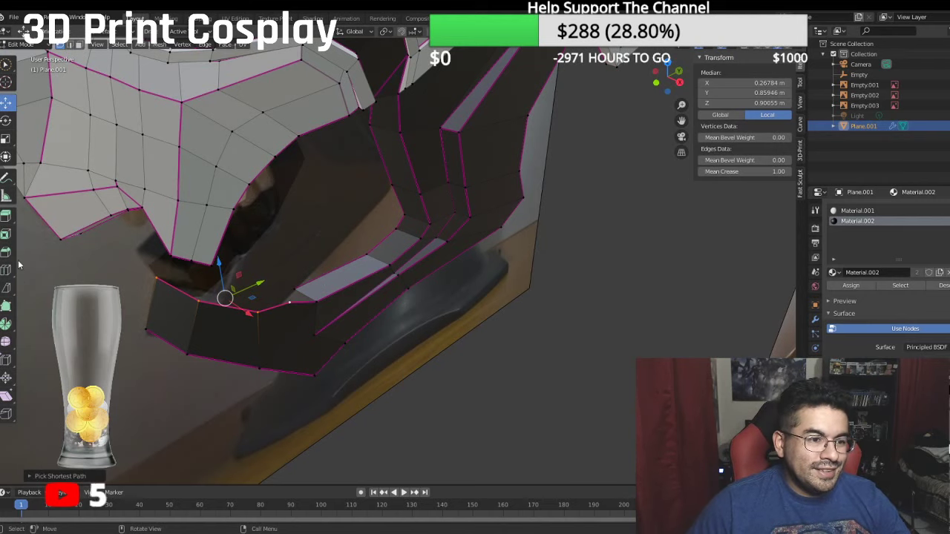
click(7, 140)
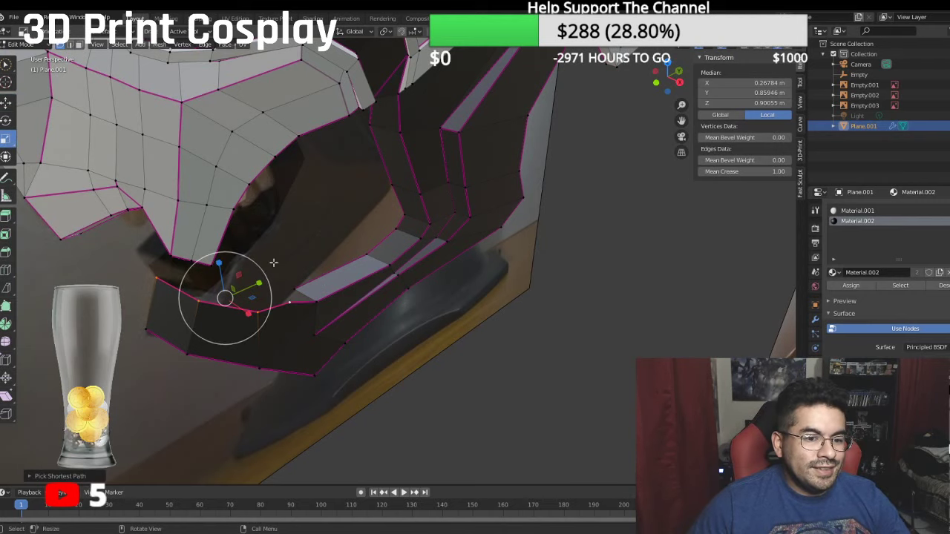
key(e)
right_click(319, 250)
key(s)
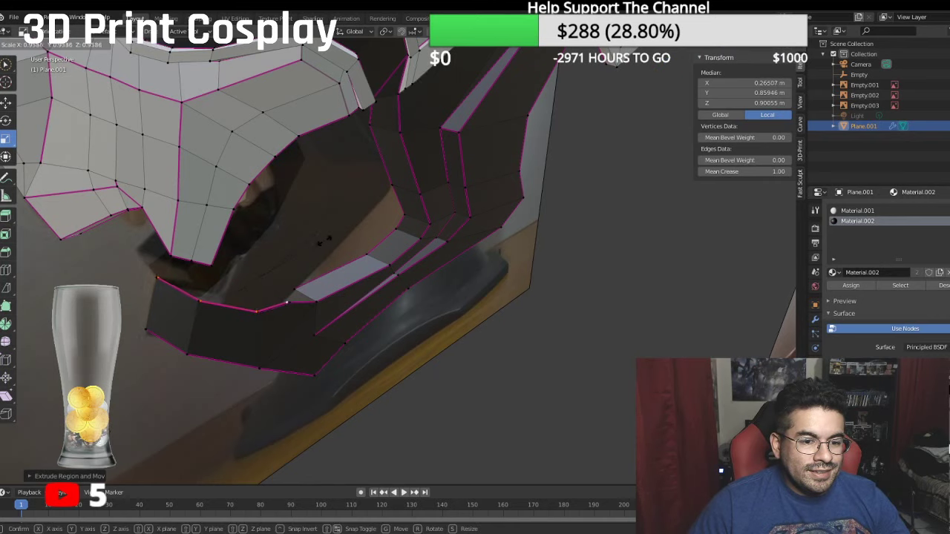
click(299, 233)
Step: Move the extruded chin rim back and inward to a median of about X 0.227, Y 0.860, Z 0.959 m
middle_drag(297, 233, 24, 168)
click(7, 102)
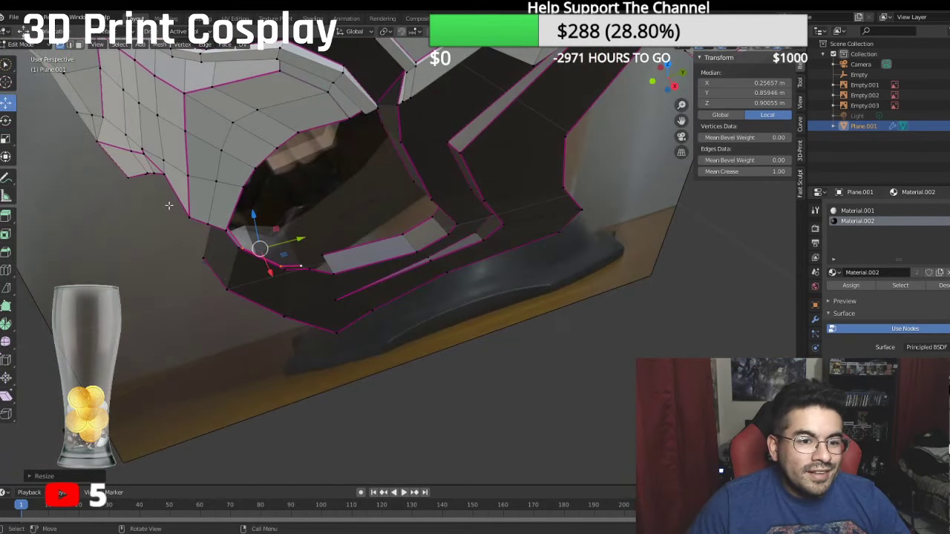
drag(285, 235, 309, 227)
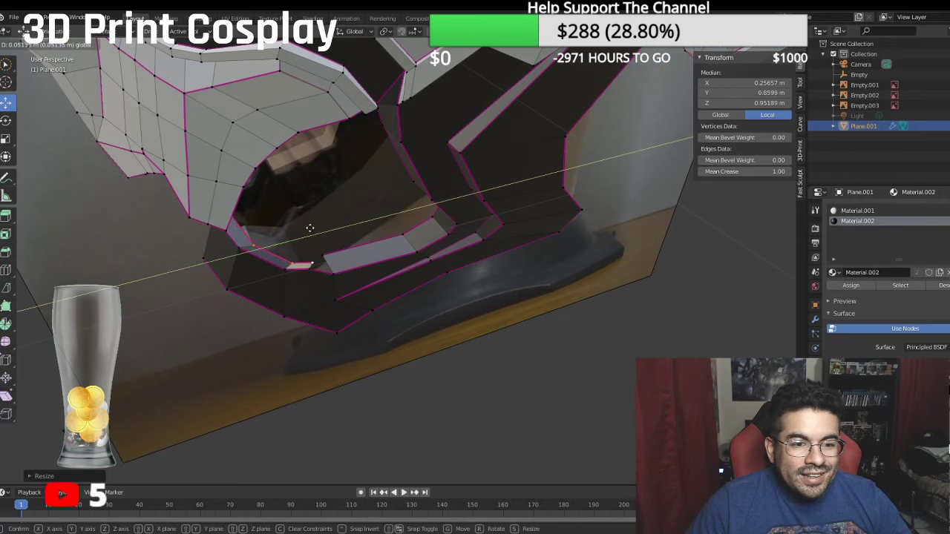
mouse_move(309, 227)
middle_down()
mouse_move(259, 207)
mouse_move(307, 244)
middle_up()
drag(356, 253, 360, 250)
middle_drag(332, 240, 330, 248)
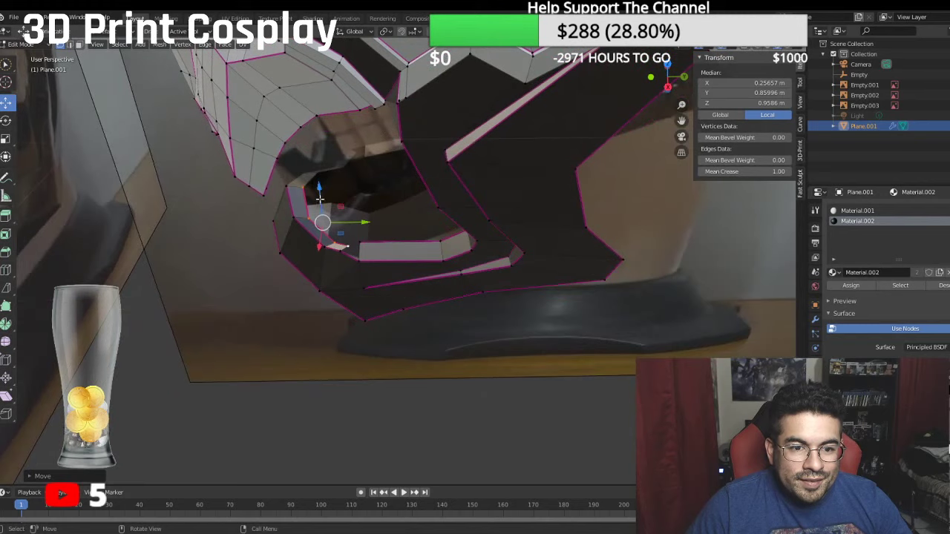
drag(323, 245, 333, 235)
middle_drag(333, 235, 352, 248)
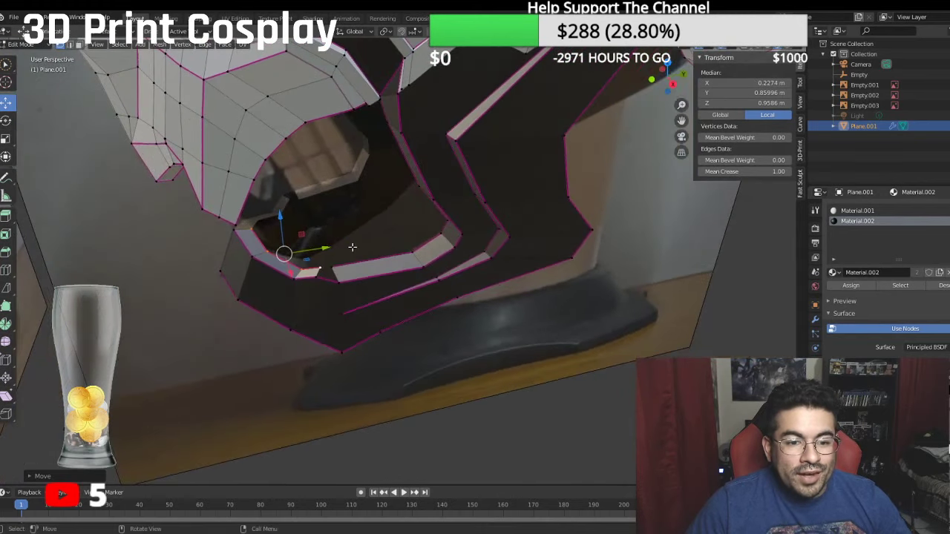
Step: Join the end of the chin's extruded rim to the start of the jaw strip's rim with a four-sided face
click(332, 268)
shift+click(319, 269)
shift+click(316, 280)
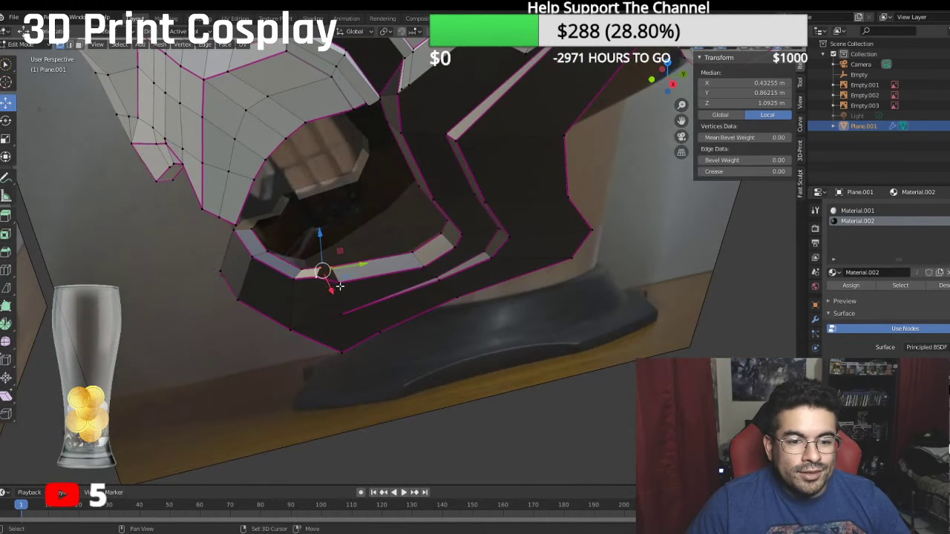
shift+click(341, 283)
key(v)
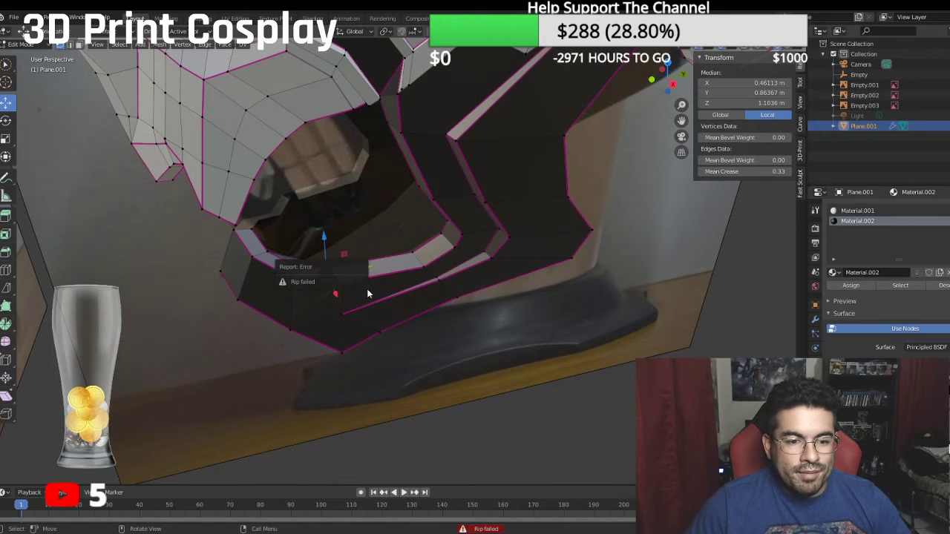
Step: Set the crease of the short edge where the chin rim meets the jaw strip to 1
middle_drag(388, 330, 308, 301)
click(306, 302)
shift+click(307, 303)
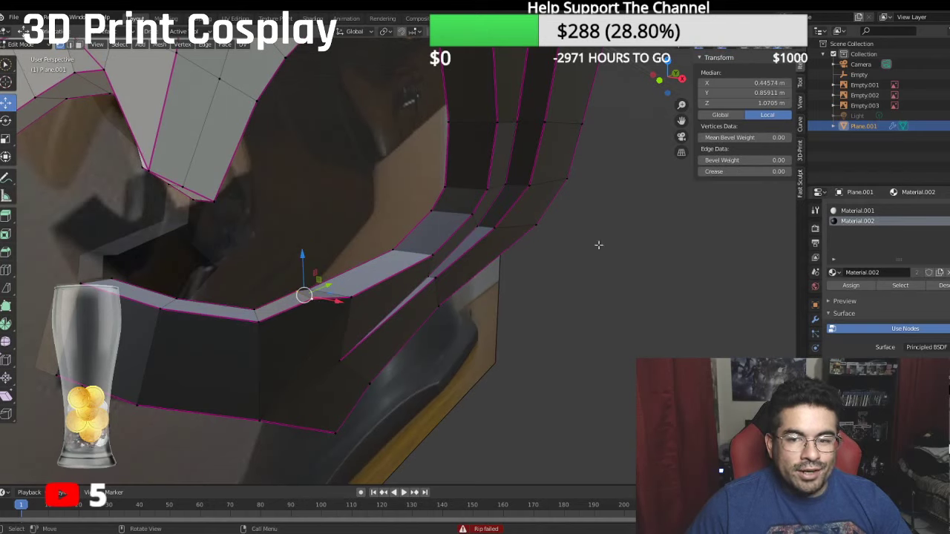
click(725, 171)
text(1)
key(Return)
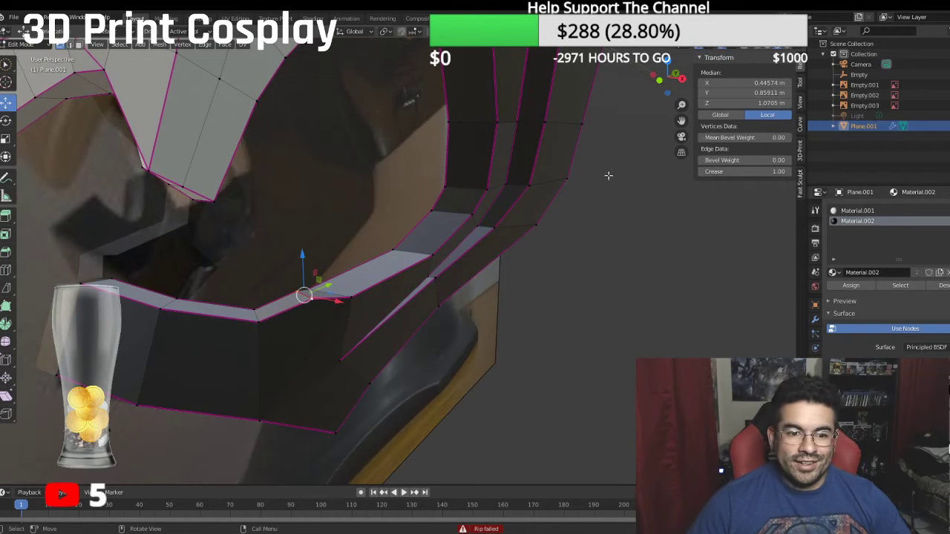
Step: Examine the chin and jaw strip against the side and front reference images
middle_drag(573, 313, 542, 310)
key(KP_3)
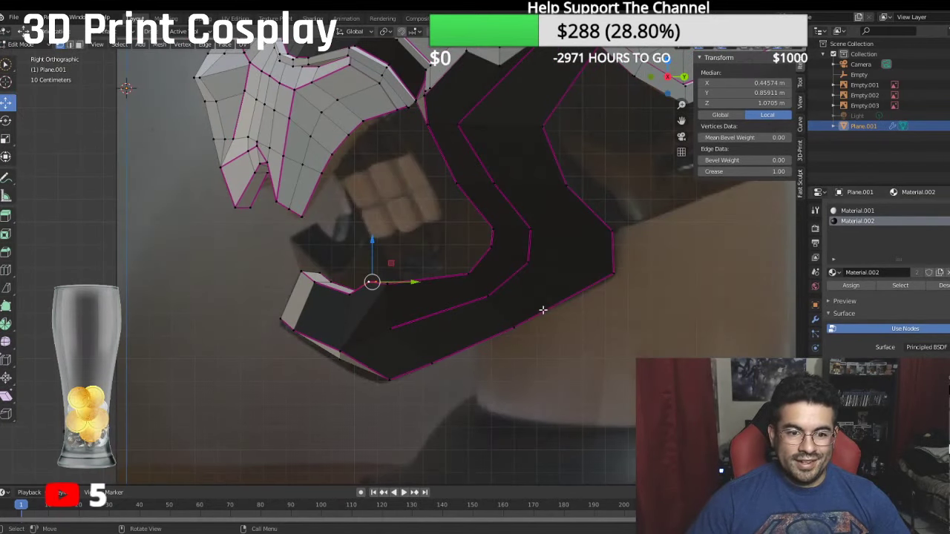
key(KP_1)
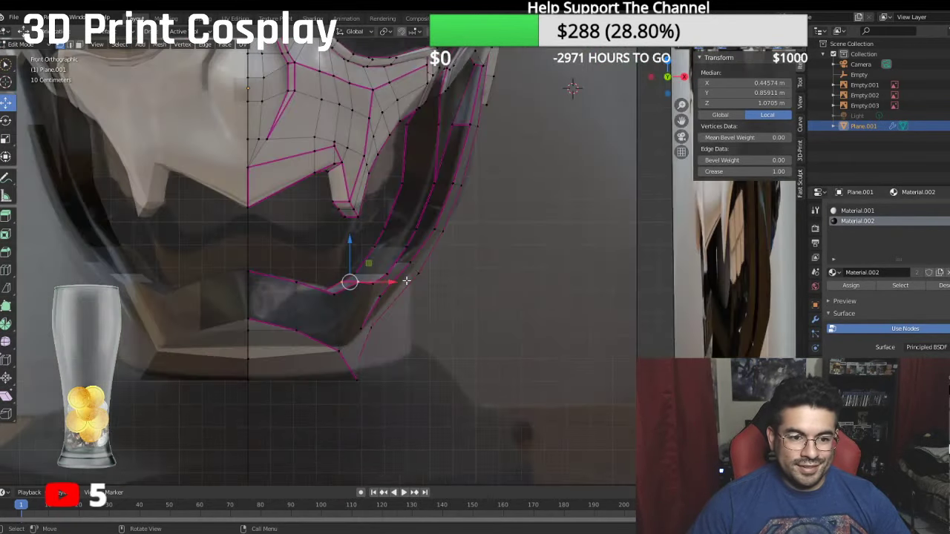
middle_drag(271, 264, 201, 248)
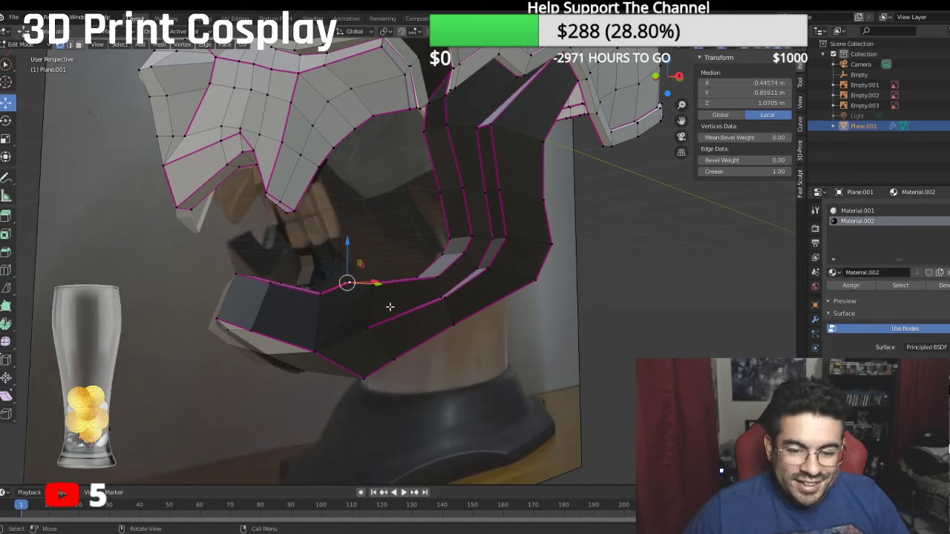
key(KP_3)
scroll(390, 307, down, 3)
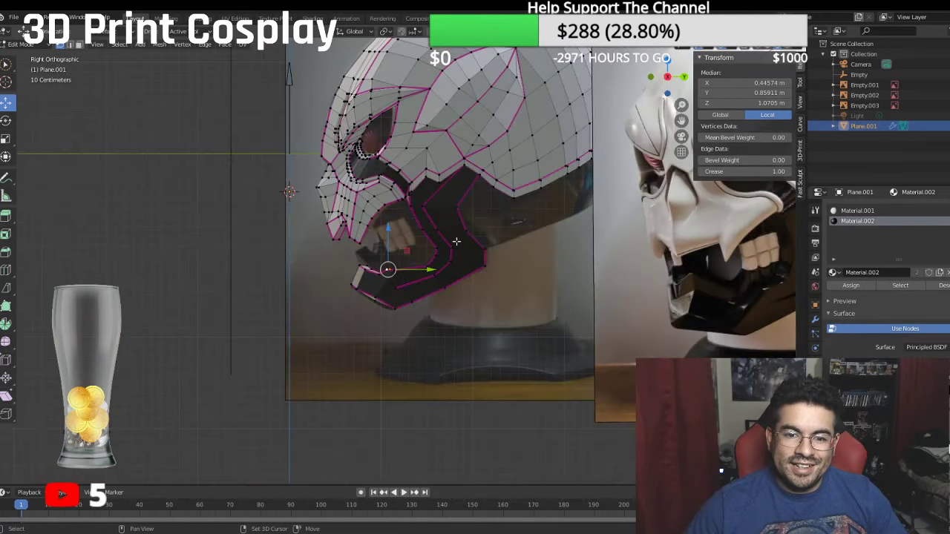
middle_drag(390, 307, 427, 243)
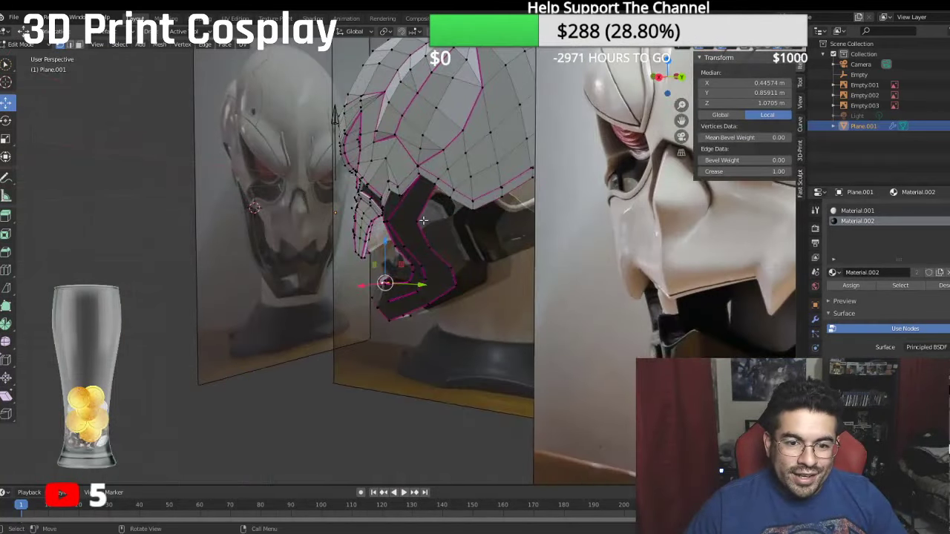
Step: Extrude the jaw's rear and lower edge chain inward along X by about 0.12 m
click(423, 221)
middle_drag(452, 282, 420, 317)
ctrl+click(405, 321)
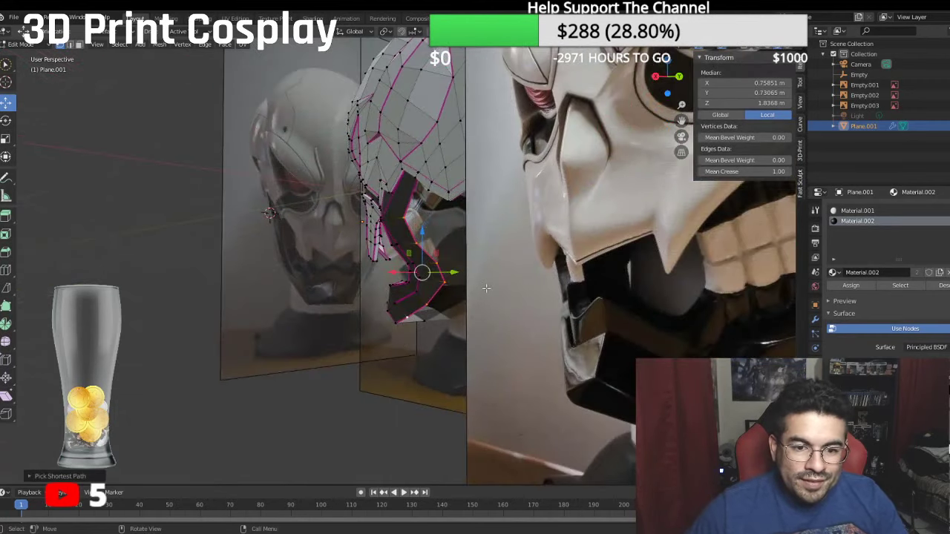
key(e)
key(x)
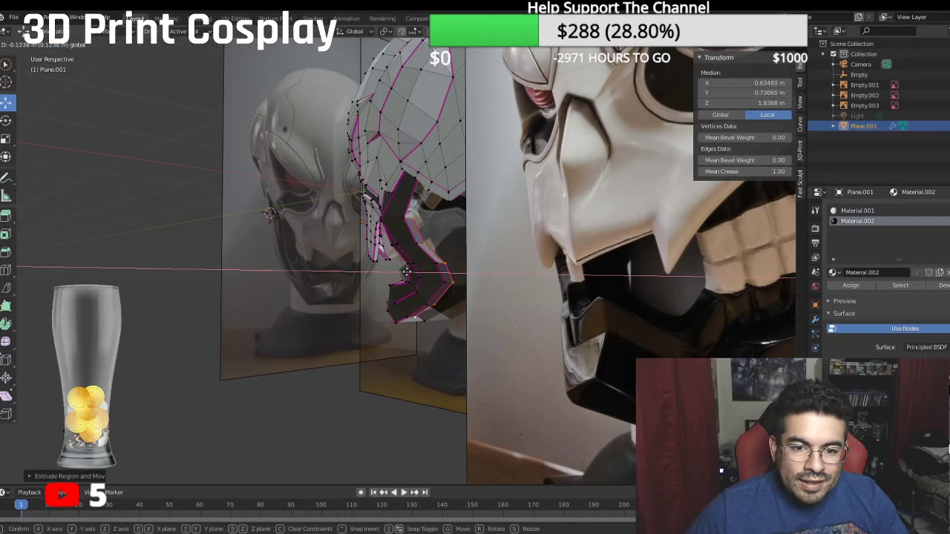
click(411, 271)
Step: Adjust the extruded jaw edge chain to a median of about X 0.627, Y 0.731, Z 1.882 m
middle_drag(411, 271, 425, 286)
drag(419, 295, 411, 294)
middle_drag(412, 294, 487, 285)
drag(484, 276, 488, 277)
middle_drag(488, 277, 501, 191)
middle_drag(460, 290, 451, 253)
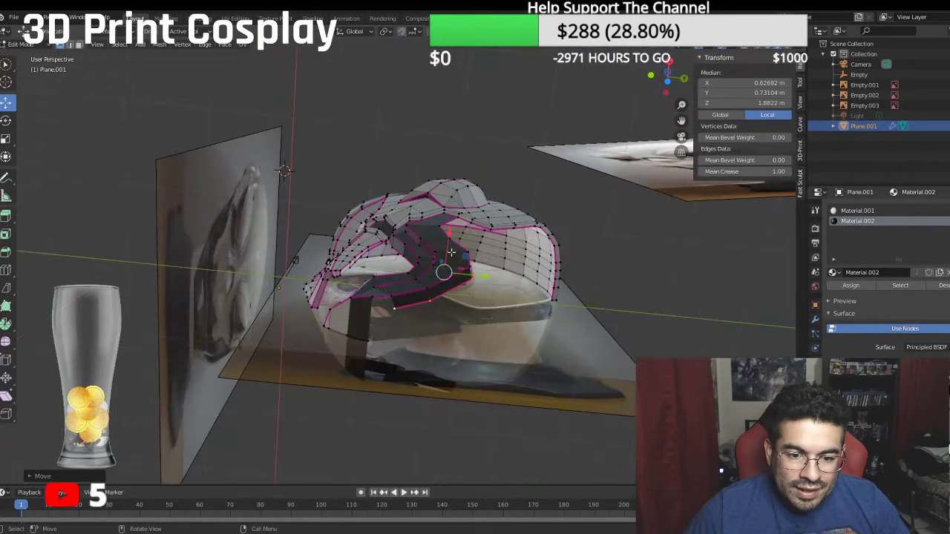
Step: Extrude the rear edge of the chin's underside and move it to a median of about X 0.168, Y 1.292, Z 1.255 m
mouse_move(382, 303)
middle_down()
mouse_move(455, 298)
mouse_move(375, 308)
middle_up()
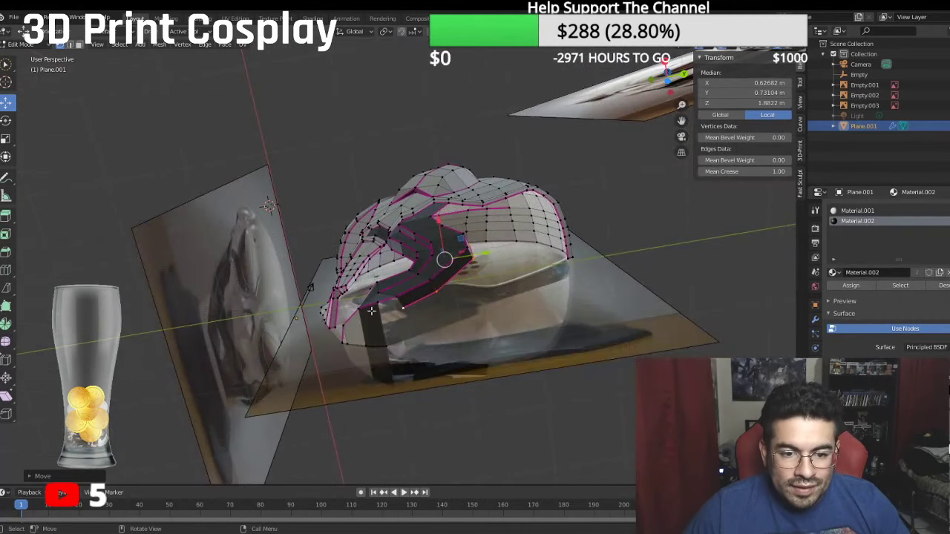
click(381, 313)
shift+click(392, 343)
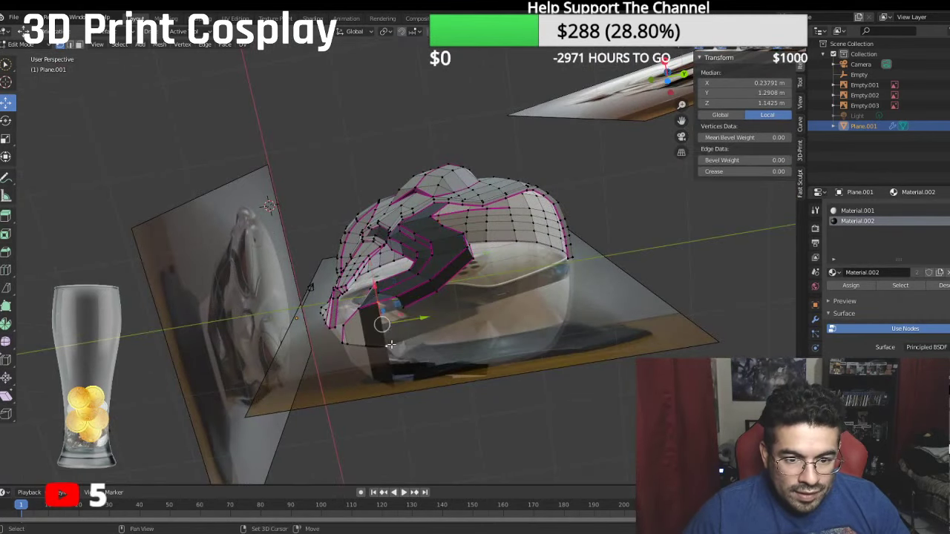
key(e)
right_click(392, 342)
key(g)
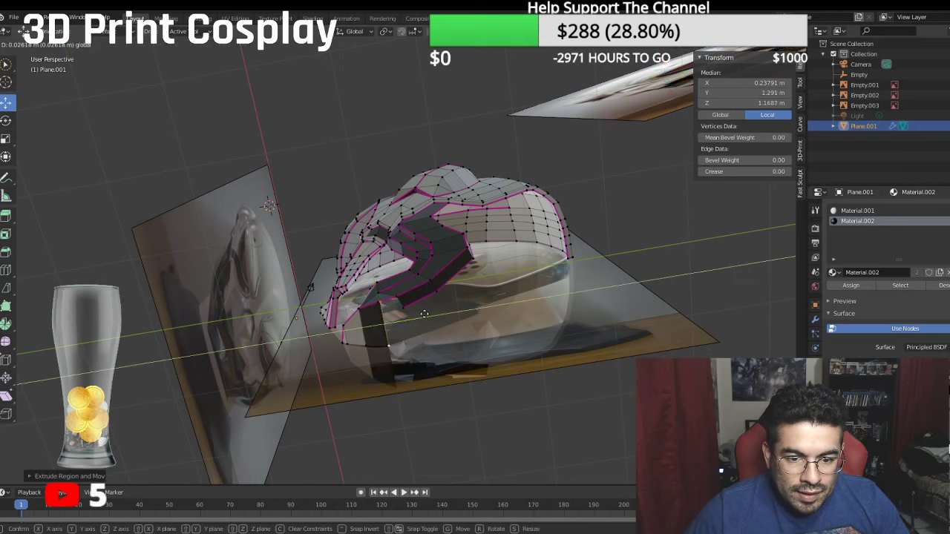
click(406, 303)
key(g)
key(x)
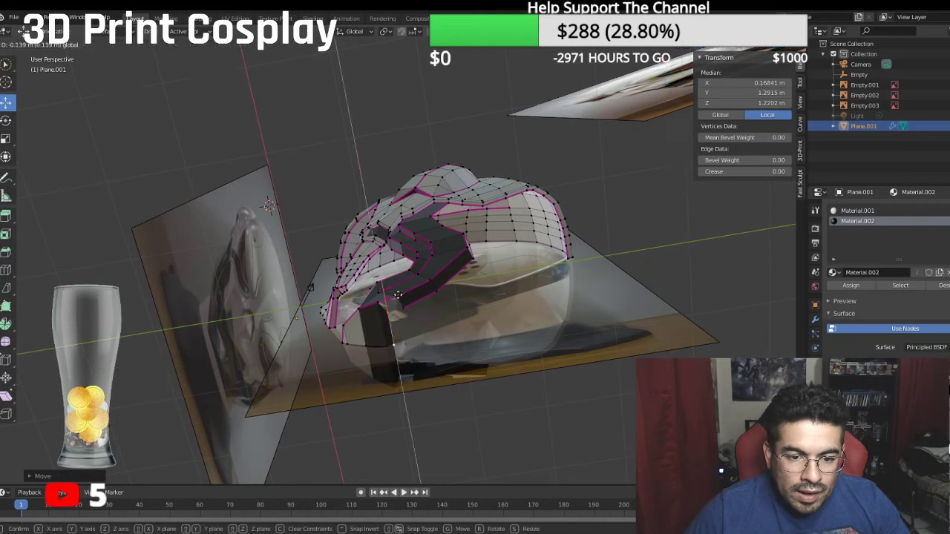
drag(397, 295, 398, 295)
drag(423, 325, 427, 324)
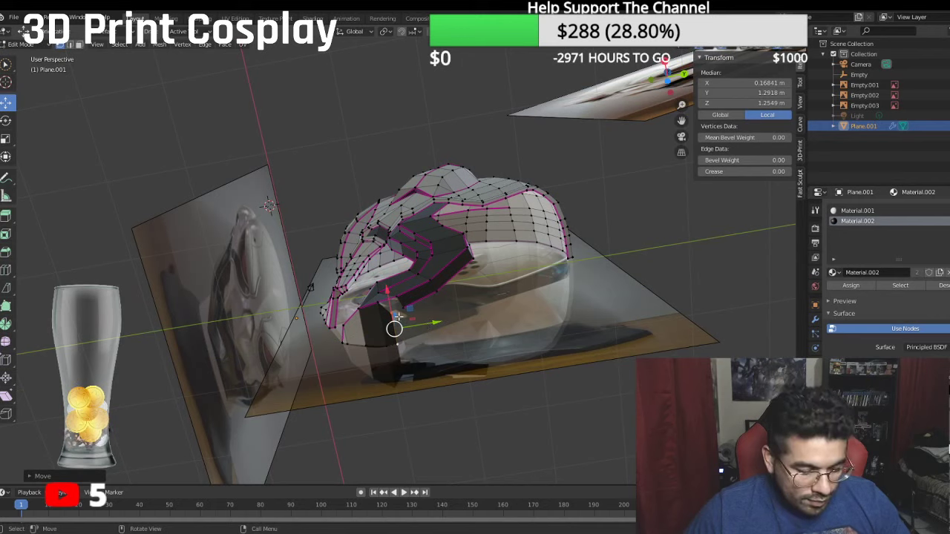
Step: Fill a face between the chin's underside and the jaw's lower inner edge from four selected vertices
scroll(399, 317, up, 2)
click(405, 328)
shift+click(388, 339)
shift+click(370, 322)
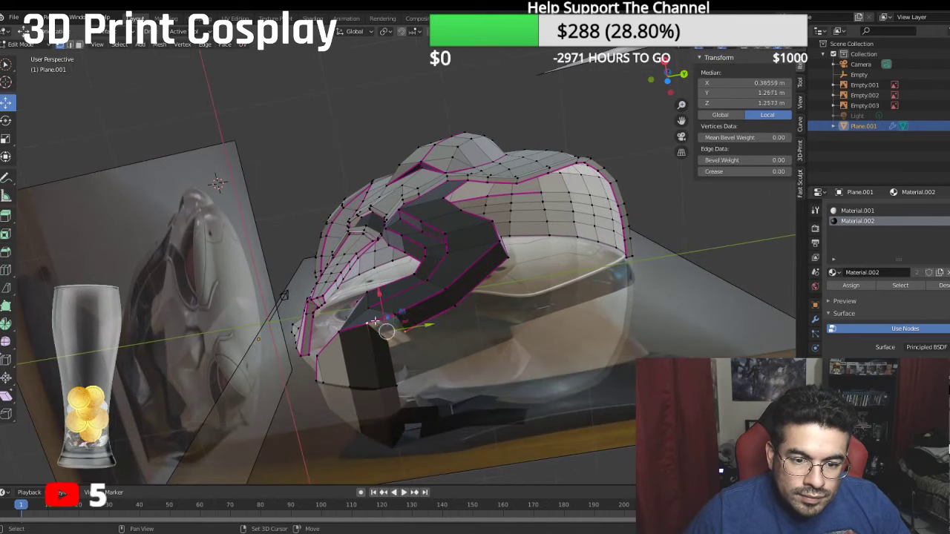
shift+click(399, 310)
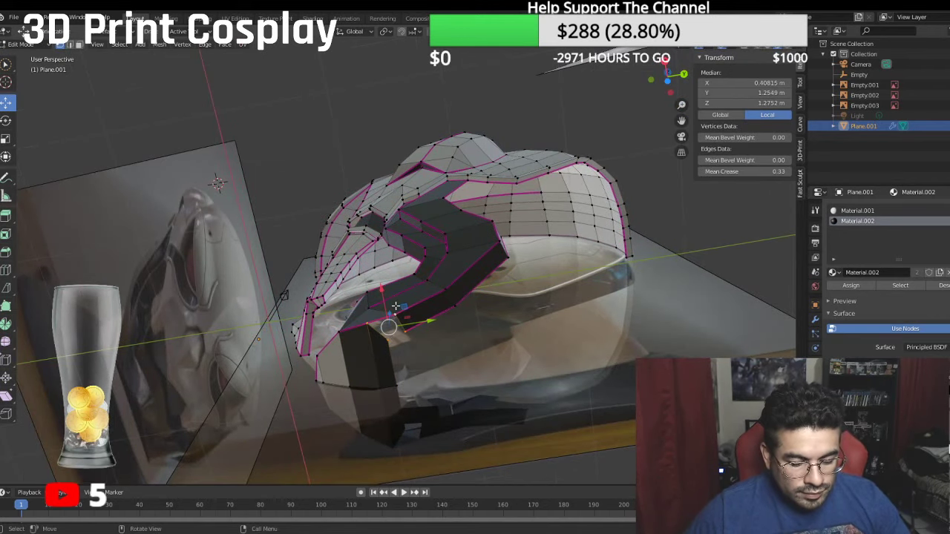
key(f)
Step: Crease the rear edge path running from the jaw's inner edge down the chin's underside
click(495, 321)
click(402, 337)
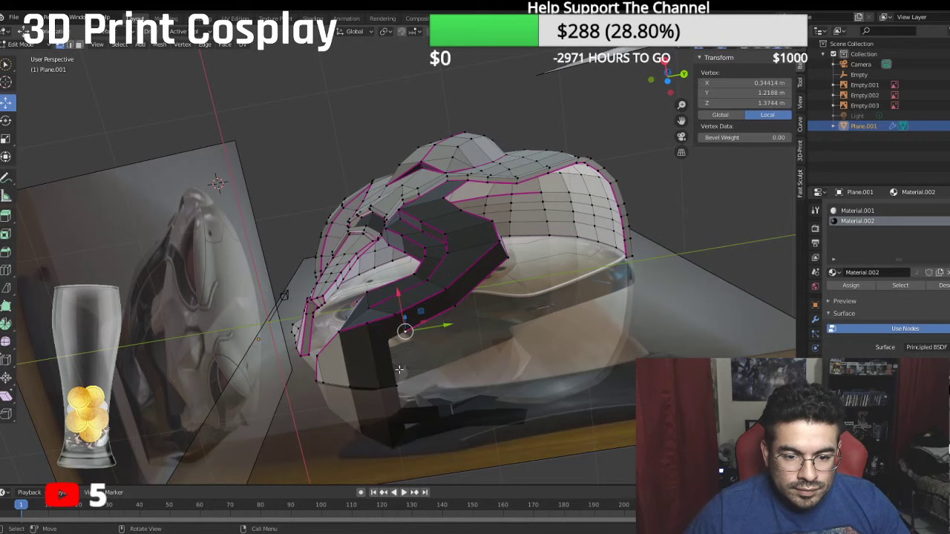
ctrl+click(398, 383)
click(721, 171)
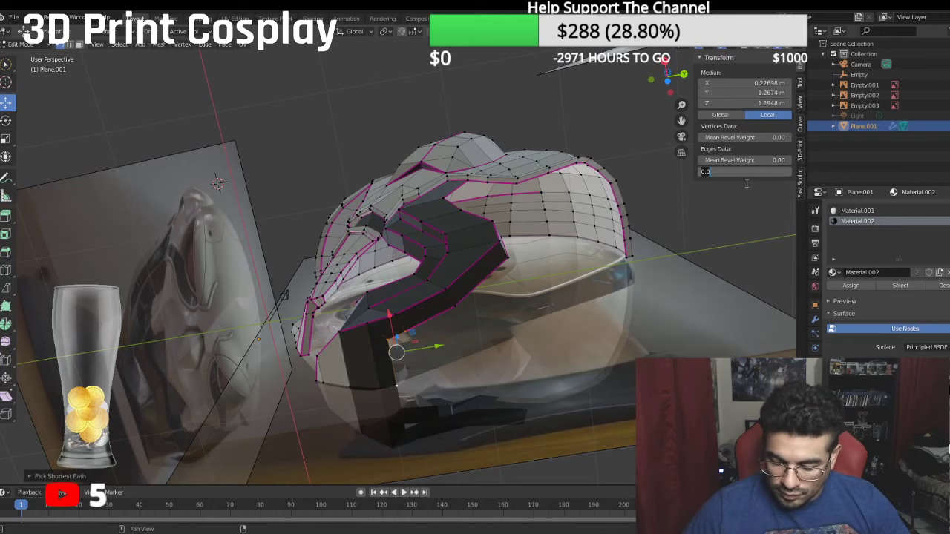
click(678, 214)
Step: Raise the notch in the jaw's upper lip along global Z to a local Y median of about 0.791 m
middle_drag(679, 214, 538, 251)
scroll(526, 252, up, 3)
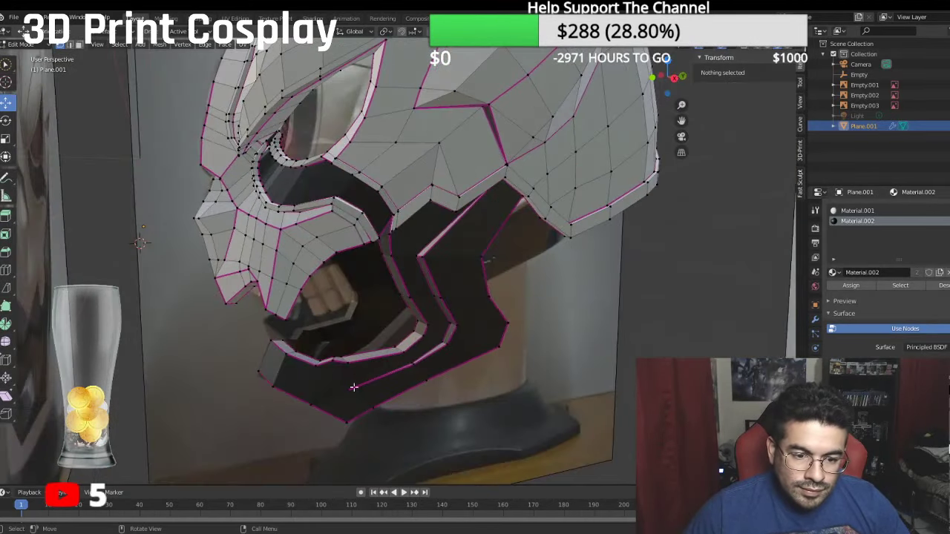
click(333, 352)
key(g)
key(z)
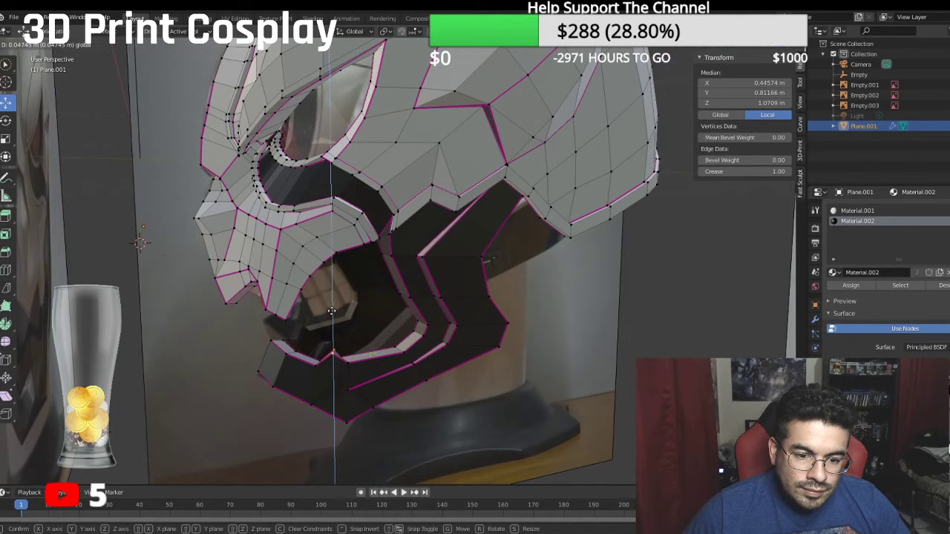
click(331, 311)
Step: Move the inner edge chain of the helmet's side rim inward along X to a median X of about 0.942 m
mouse_move(331, 310)
middle_down()
mouse_move(377, 279)
mouse_move(418, 275)
mouse_move(329, 273)
mouse_move(338, 231)
mouse_move(321, 302)
middle_up()
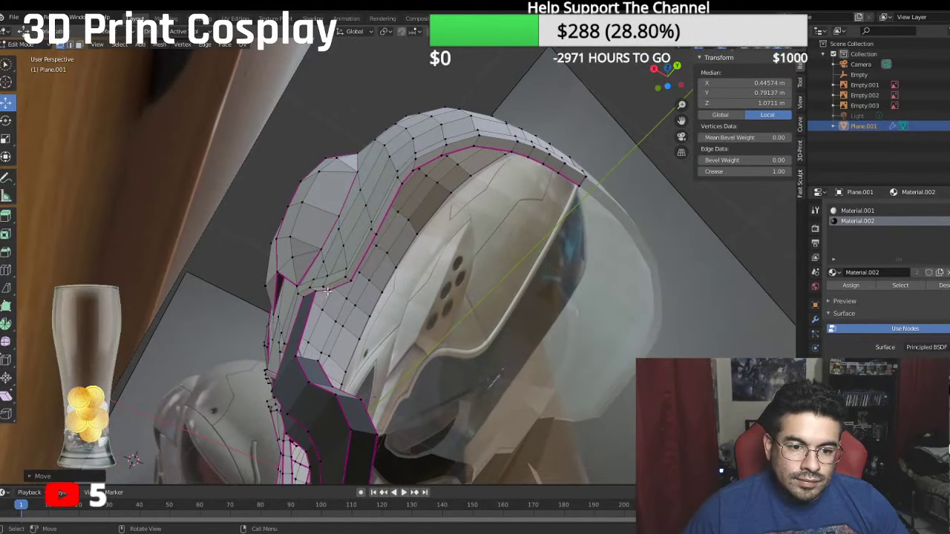
click(327, 291)
ctrl+click(414, 172)
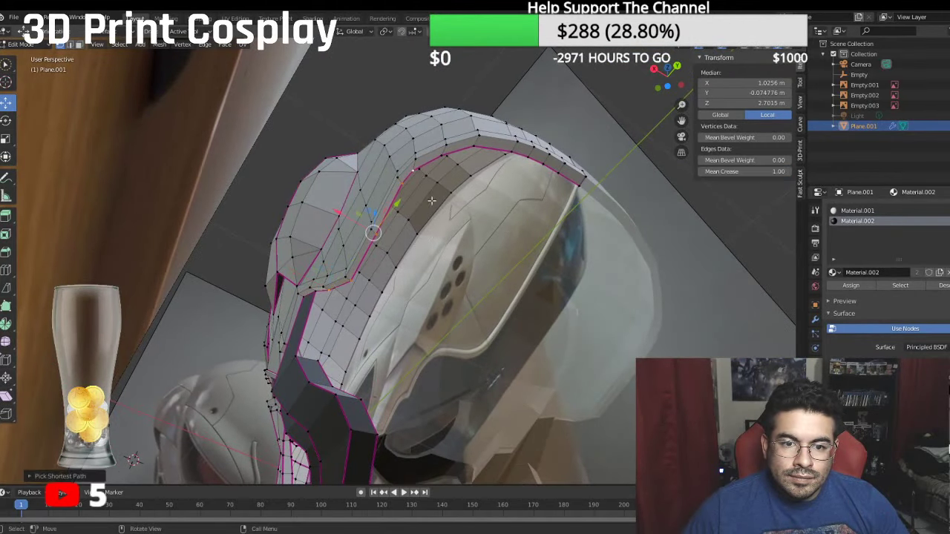
key(g)
key(x)
click(346, 220)
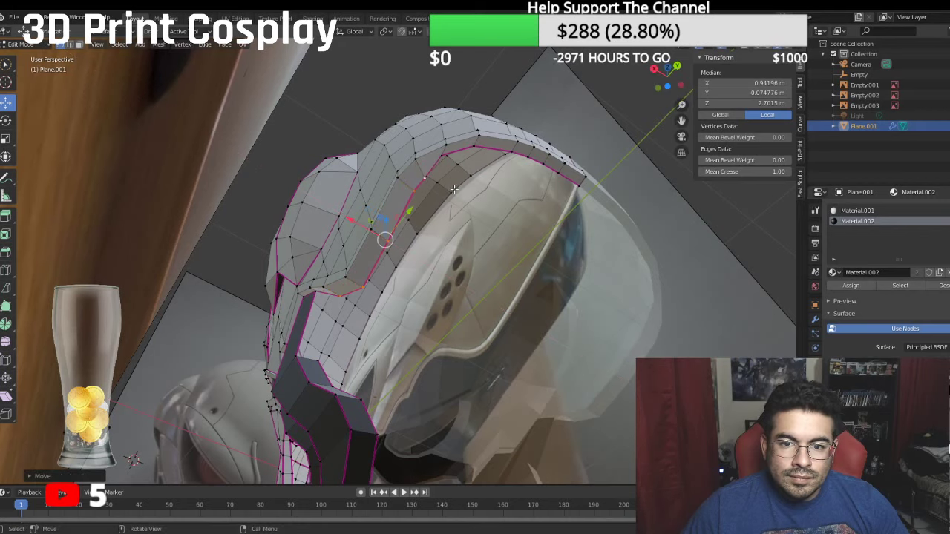
Step: Move the next inner rim vertex toward the helmet's back to about X 0.868, Y -0.314, Z 3.240 m
click(444, 157)
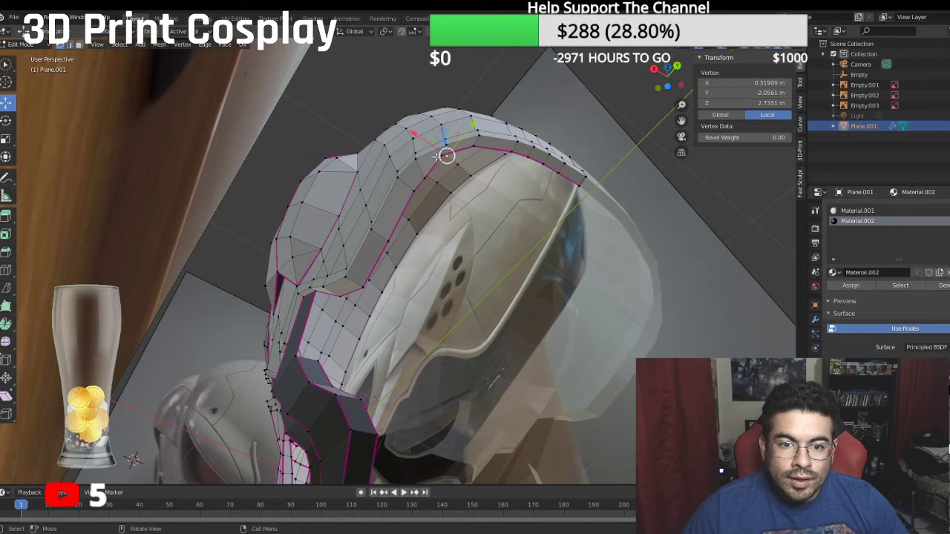
key(g)
click(448, 160)
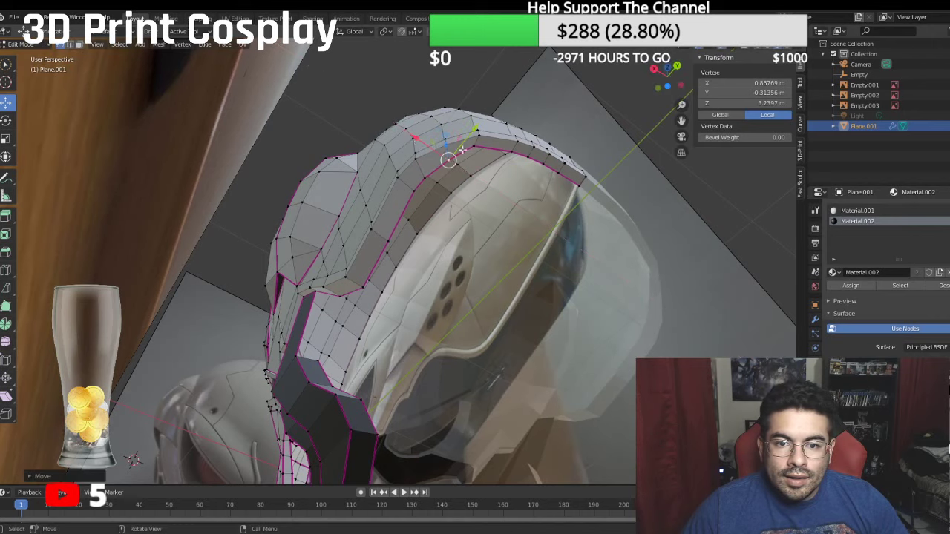
Step: Move the inner edge chain of the helmet's rear rim to a median of about X 0.351, Y -0.490, Z 3.439 m
click(472, 147)
ctrl+click(579, 185)
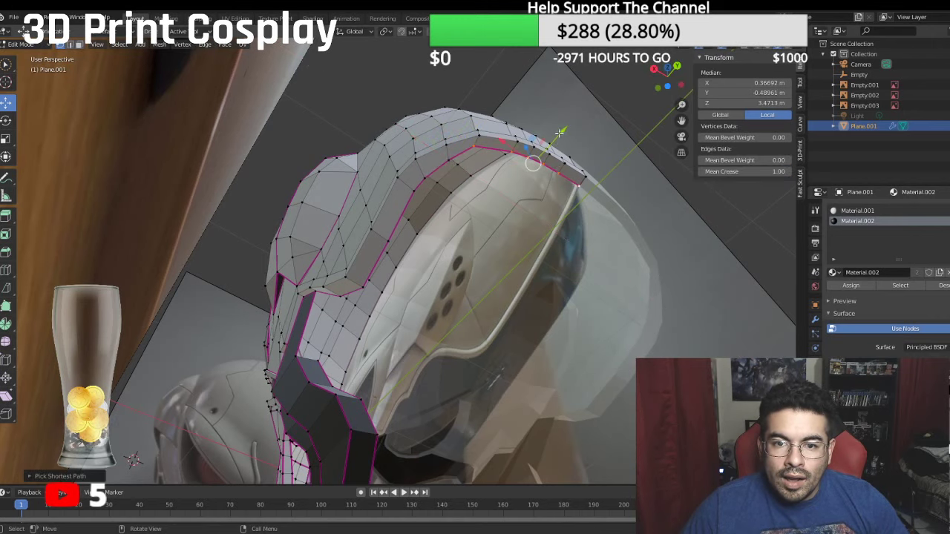
drag(560, 132, 557, 140)
drag(497, 145, 500, 149)
middle_drag(465, 212, 497, 216)
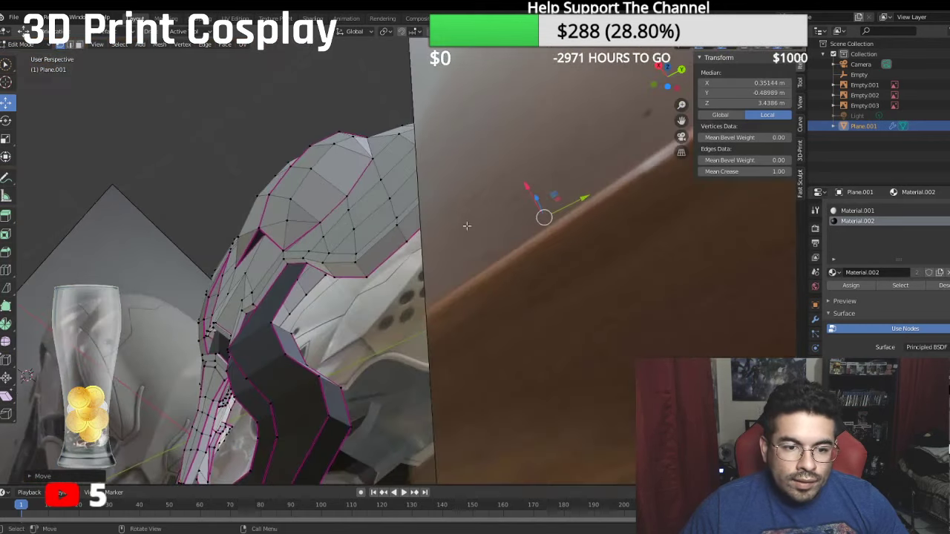
Step: Shift the inner vertex of the helmet rim just behind the jaw along X
middle_drag(280, 315, 335, 348)
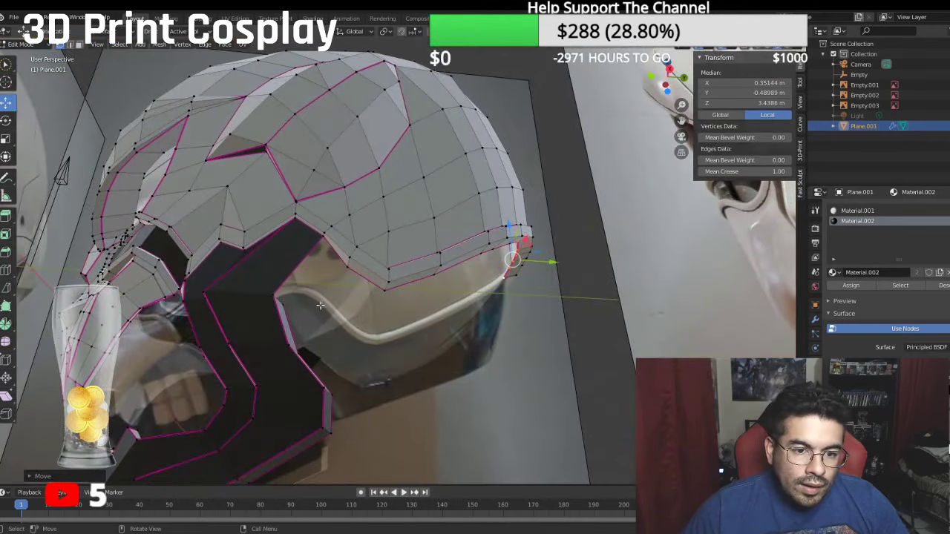
click(342, 269)
middle_drag(342, 269, 373, 277)
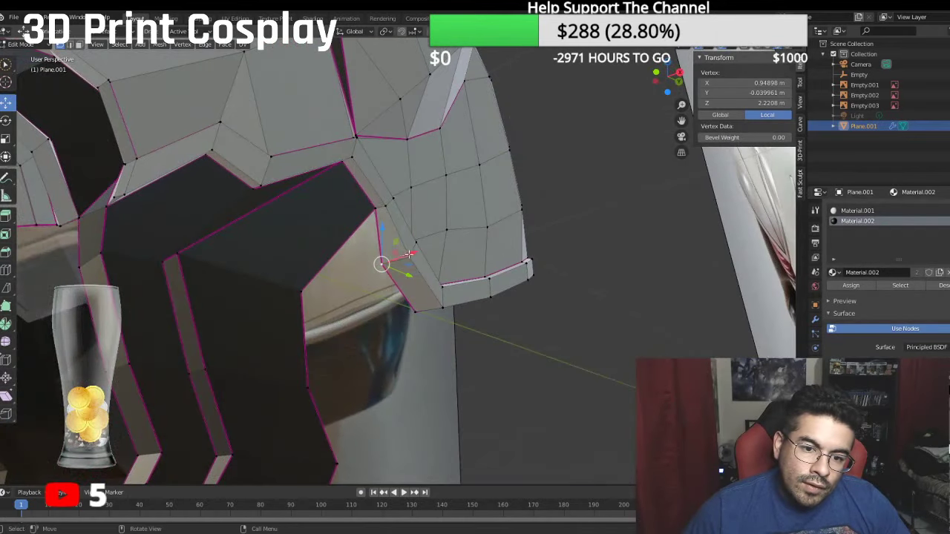
mouse_move(408, 254)
mouse_down()
mouse_move(429, 305)
mouse_move(392, 259)
mouse_move(424, 252)
mouse_up()
middle_drag(408, 239, 256, 269)
Step: Extrude the rim vertex where the jaw meets the helmet inward to about X 0.993 m
click(265, 275)
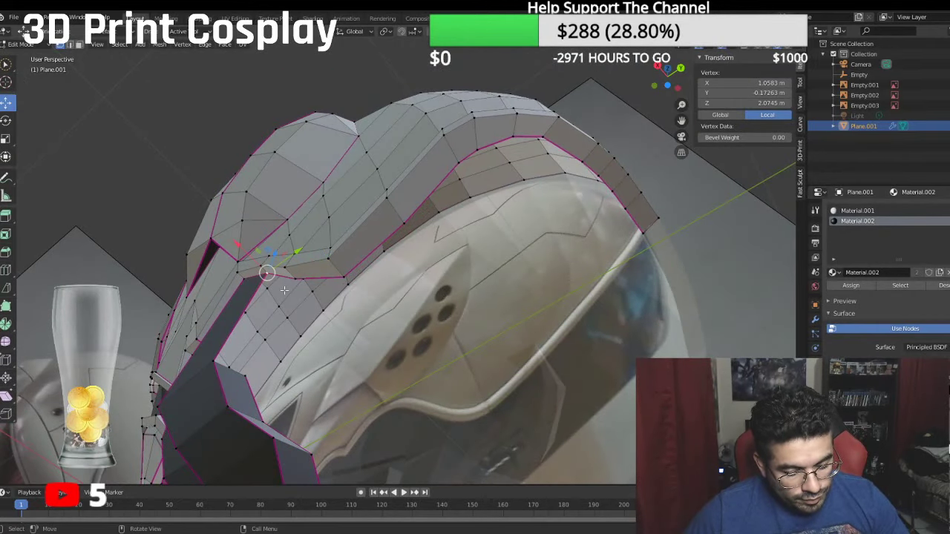
key(e)
right_click(266, 275)
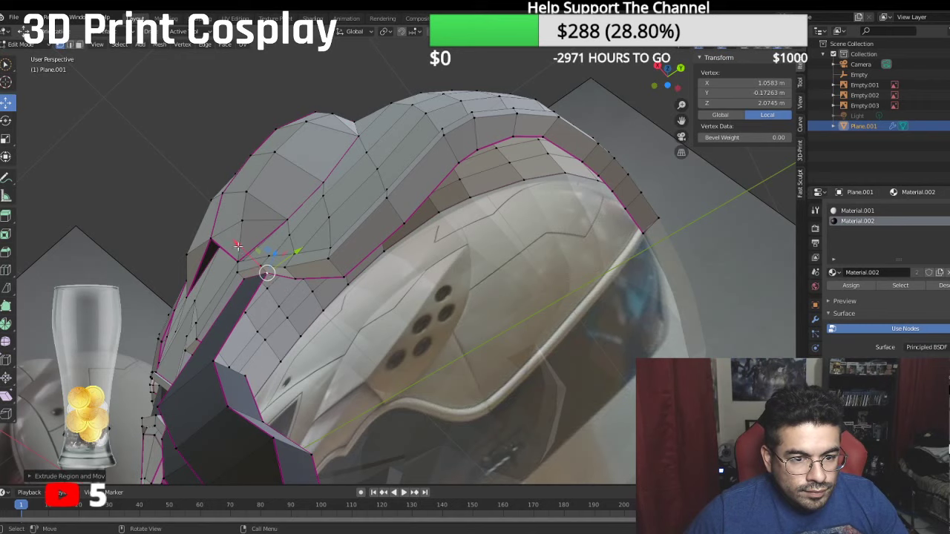
key(g)
click(251, 258)
middle_drag(251, 258, 272, 287)
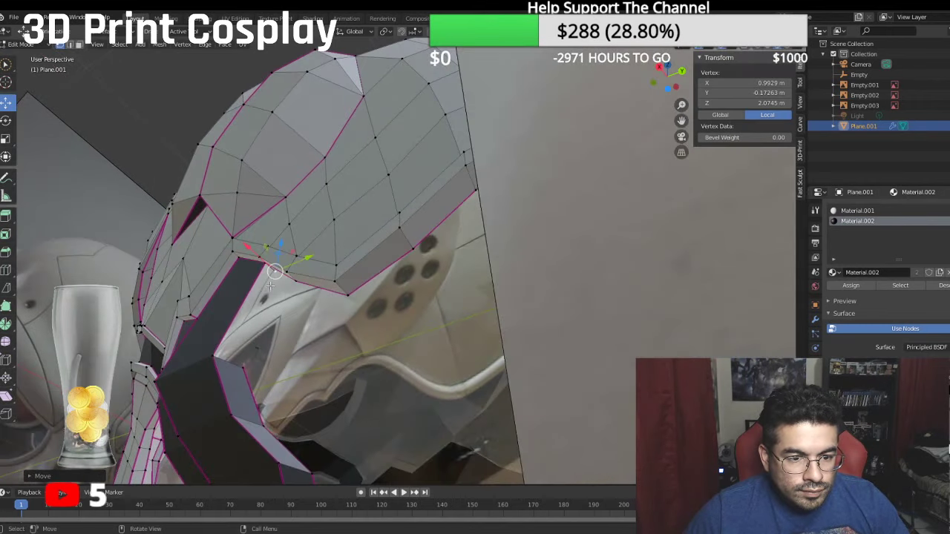
Step: Fill a face between the extruded rim vertex and the jaw's upper rear edge to give it inward thickness
shift+click(215, 355)
shift+click(239, 368)
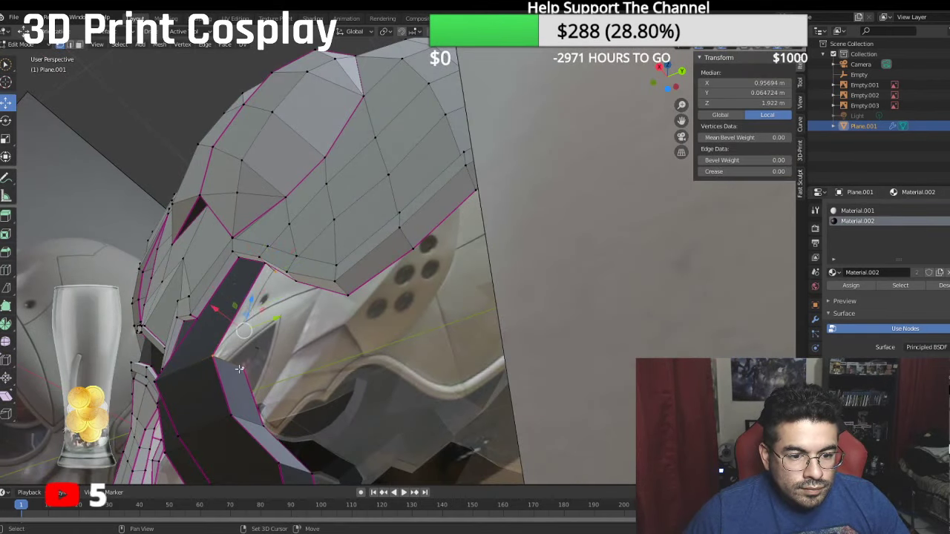
shift+click(258, 268)
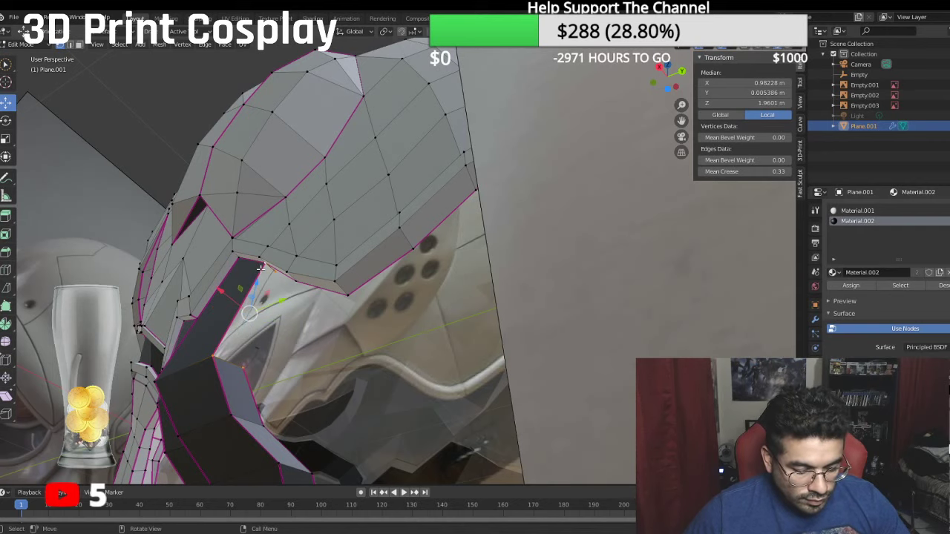
key(f)
middle_drag(260, 270, 349, 217)
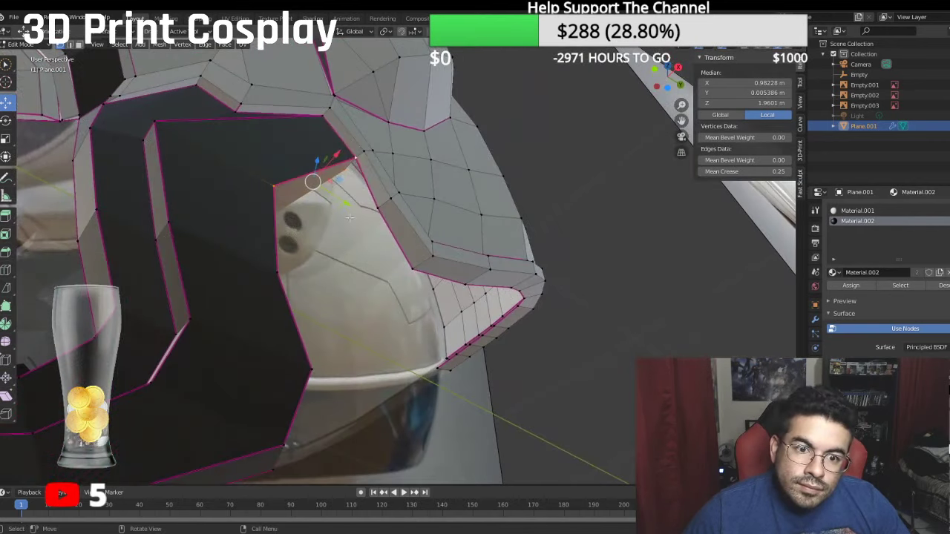
Step: Set the crease to 0 on the helmet rim edge just behind the jaw joint
click(352, 163)
shift+click(357, 177)
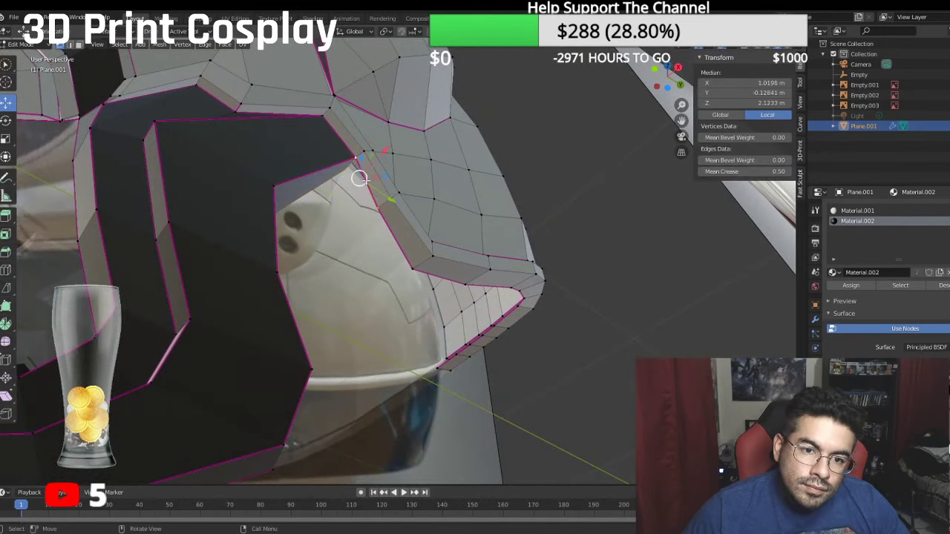
click(562, 196)
middle_drag(563, 197, 527, 217)
click(365, 177)
shift+click(389, 224)
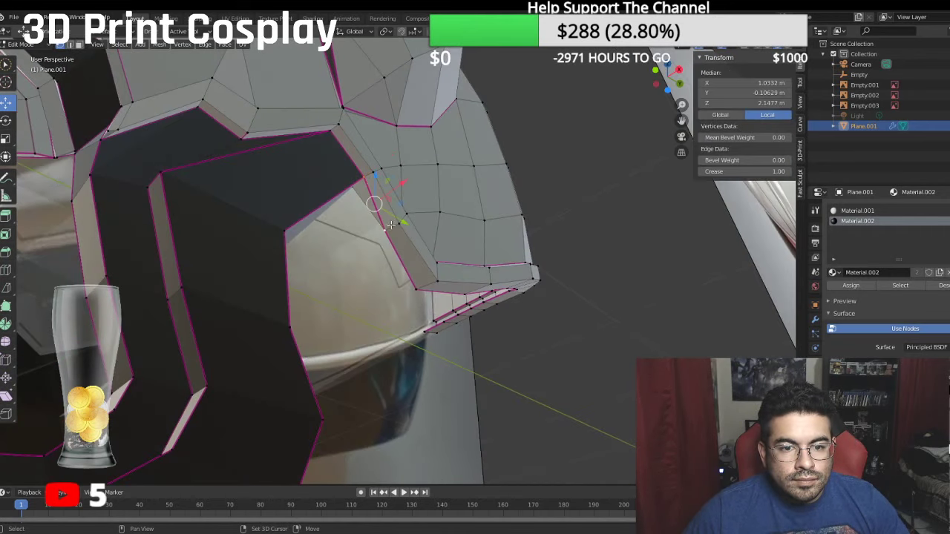
click(725, 171)
key(Return)
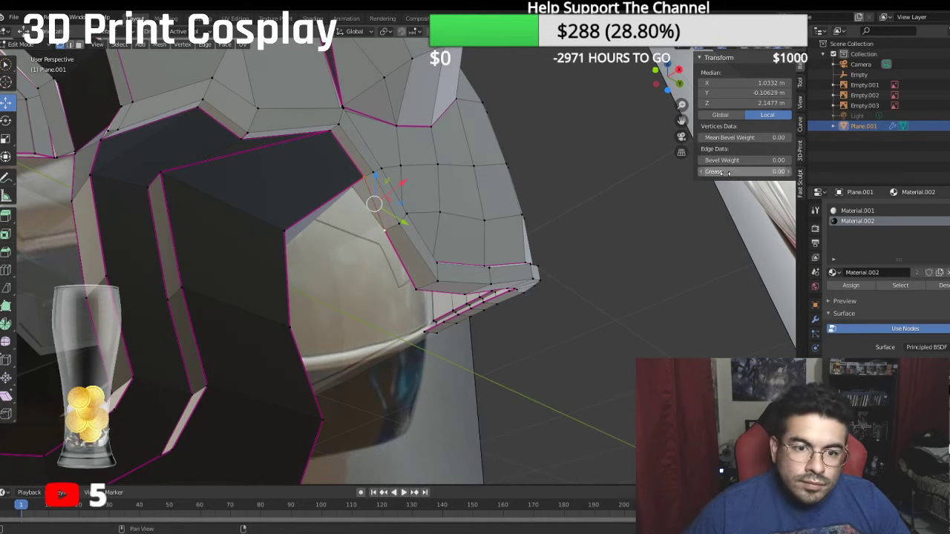
Step: Crease the inner edge path running from the helmet rim along the new face to the jaw
click(386, 237)
middle_drag(385, 238, 322, 323)
ctrl+click(296, 214)
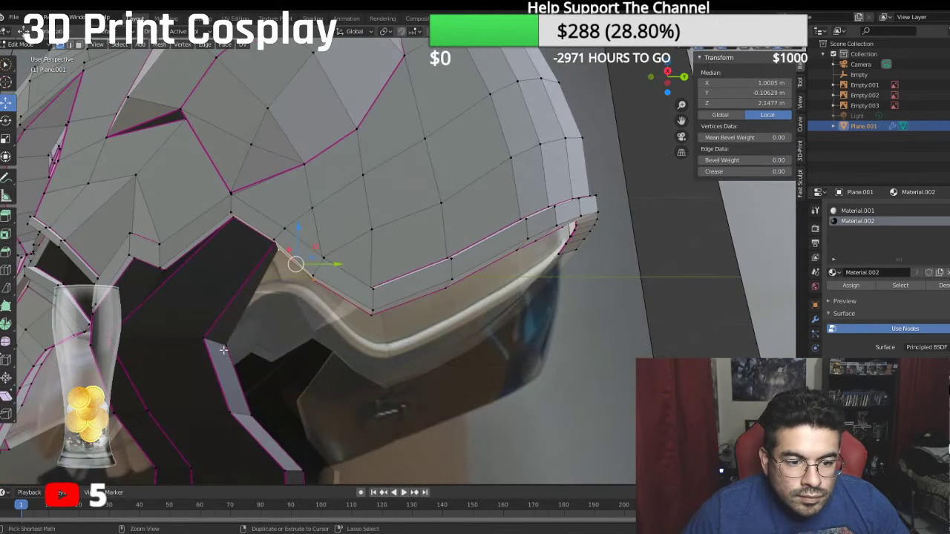
click(737, 172)
text(0.0)
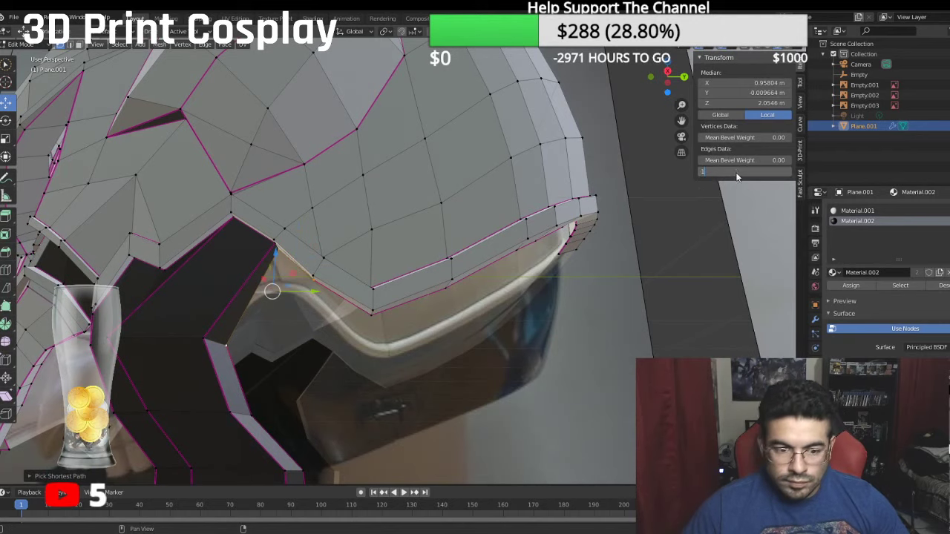
key(Return)
Step: Crease the short thickness edges at the jaw's two rear corners, using a crease of 1
middle_drag(334, 319, 355, 352)
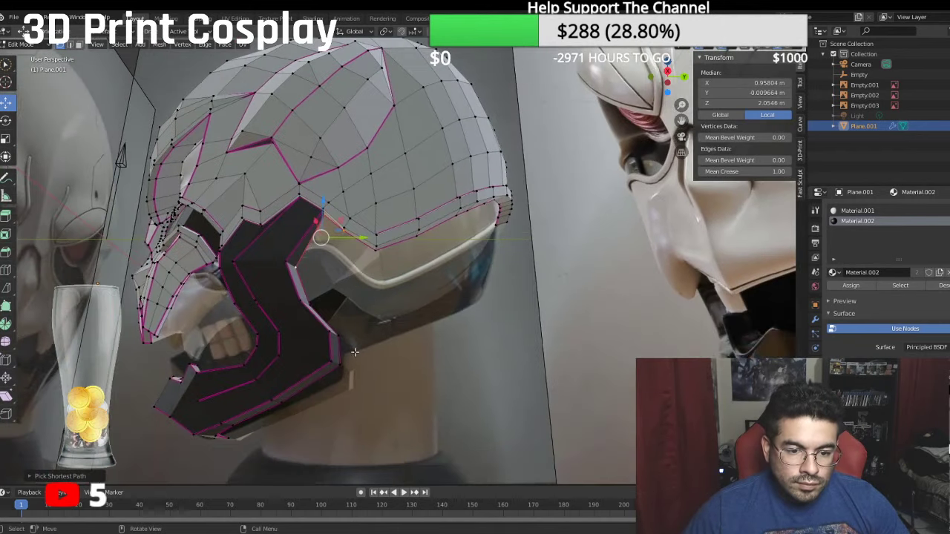
click(334, 361)
click(746, 170)
text(0.0)
key(Return)
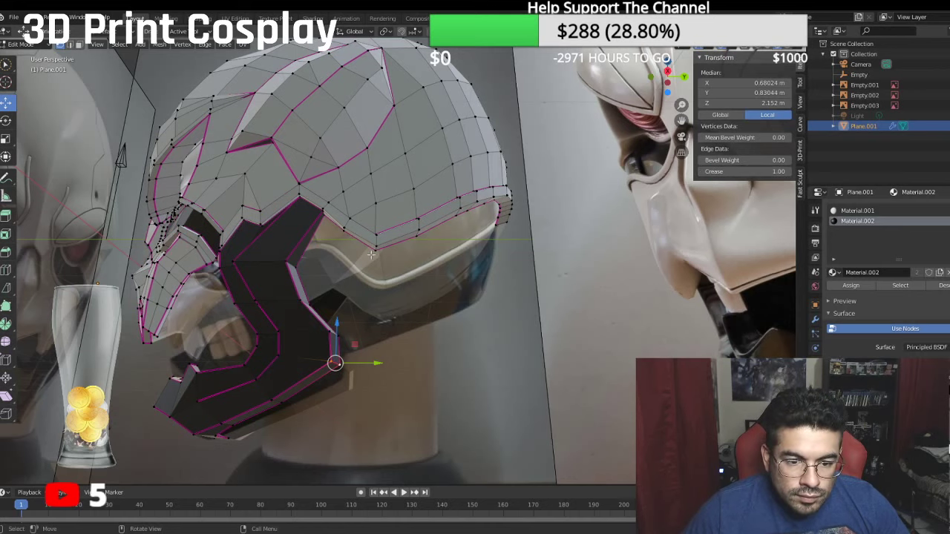
click(325, 332)
click(737, 171)
text(0.0)
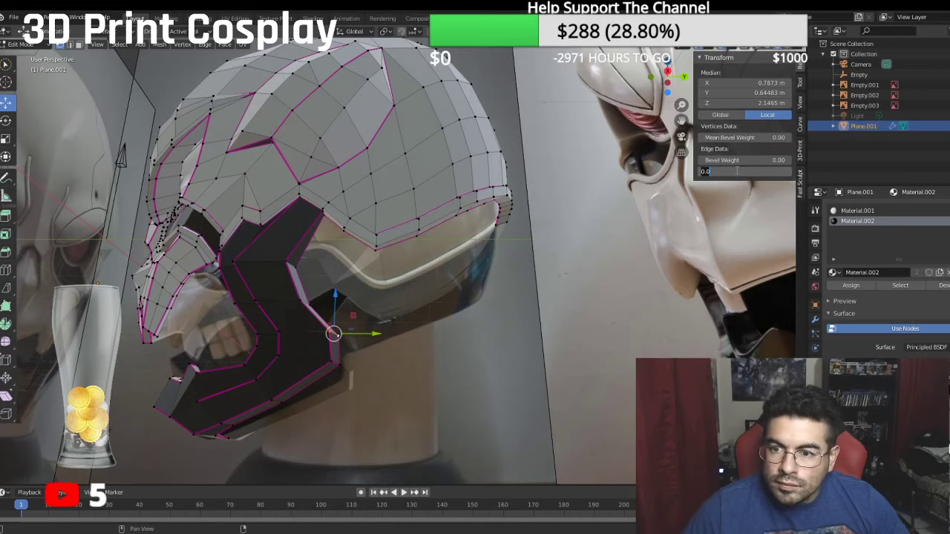
text(1)
key(Return)
click(610, 382)
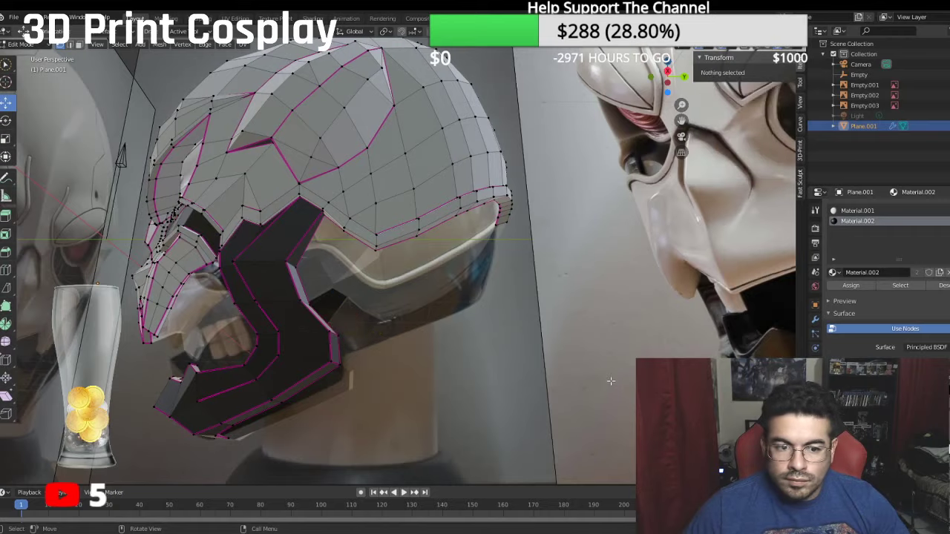
Step: Add a Subdivision Surface modifier to the helmet mesh and inspect the smoothed jaw and rear rim
scroll(611, 381, down, 2)
middle_drag(611, 381, 553, 360)
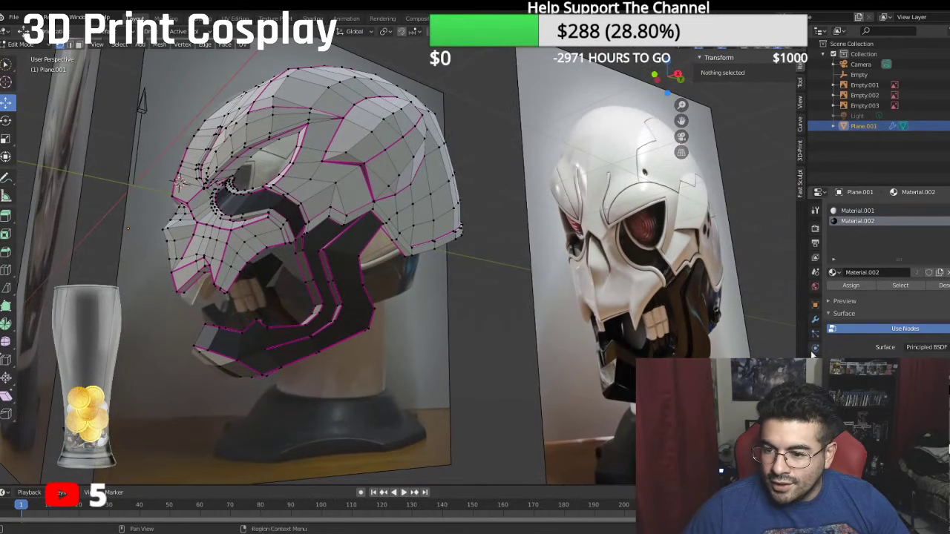
click(815, 321)
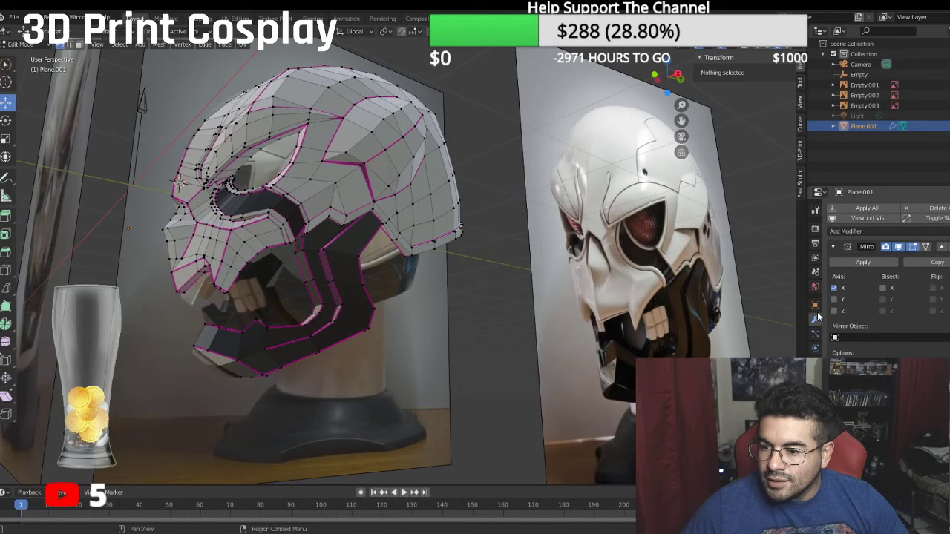
click(866, 231)
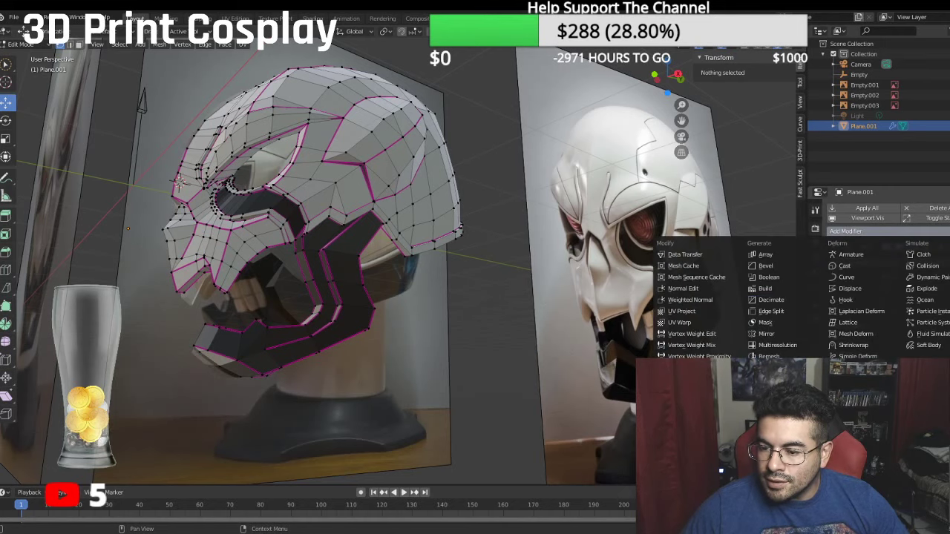
click(779, 402)
scroll(875, 408, down, 1)
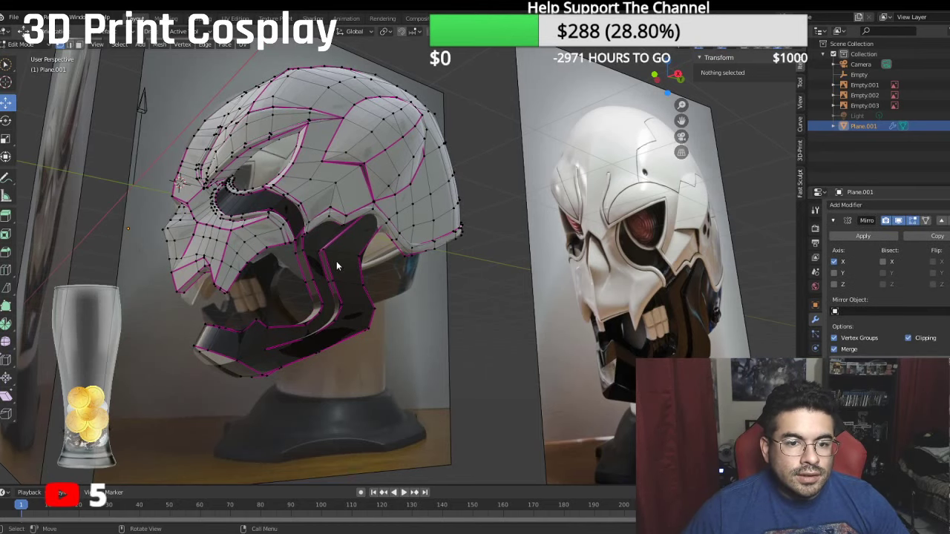
middle_drag(319, 247, 305, 241)
scroll(306, 242, up, 6)
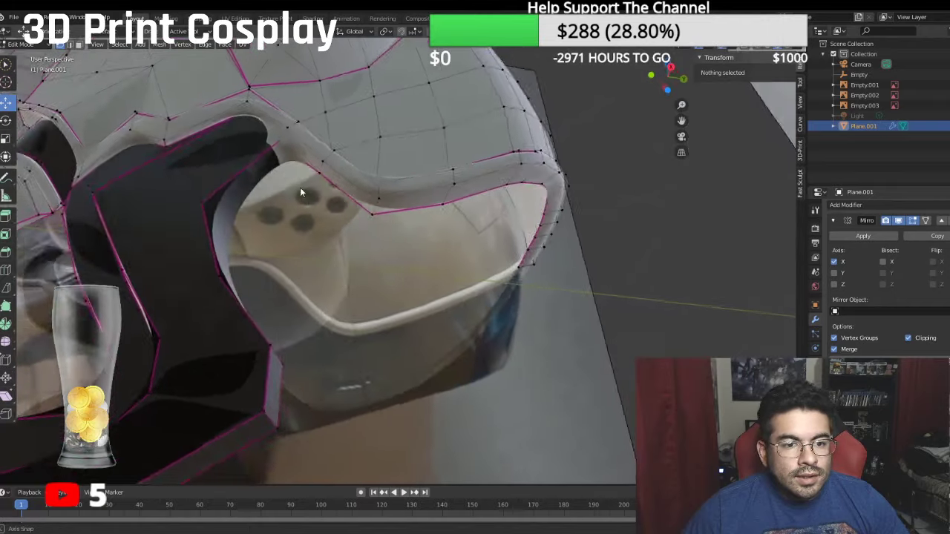
Step: Set the mean crease to 1 on the narrow thickness face at the jaw's upper rear corner
scroll(287, 179, down, 5)
middle_drag(287, 179, 328, 224)
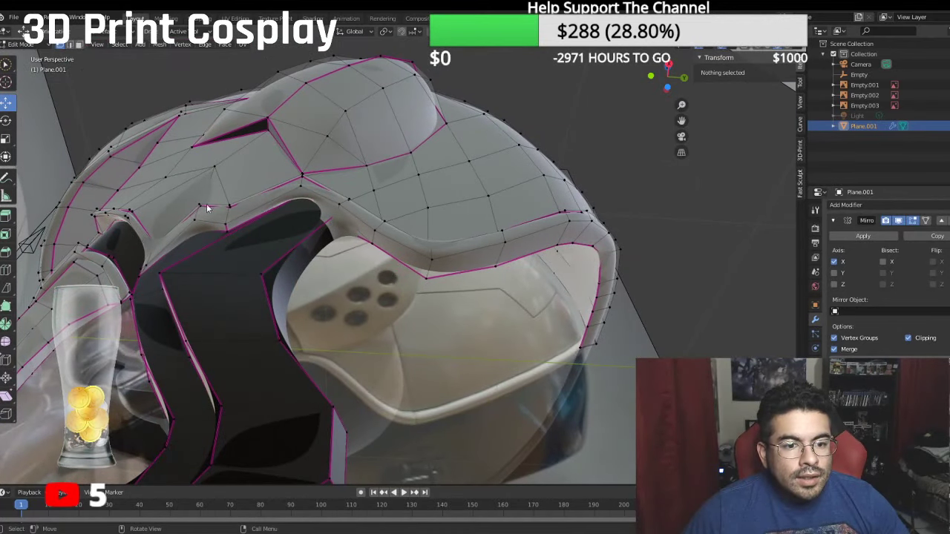
click(77, 45)
click(284, 265)
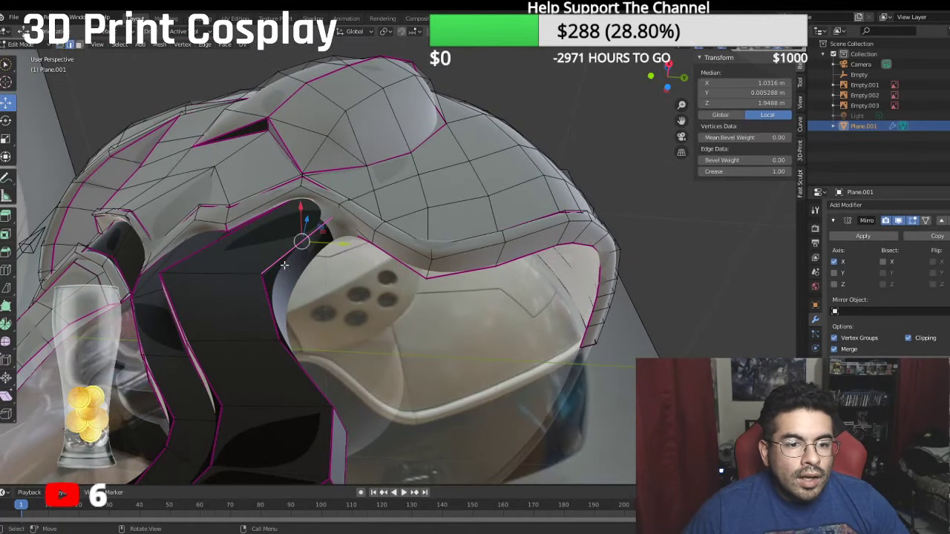
click(80, 45)
click(284, 272)
click(757, 172)
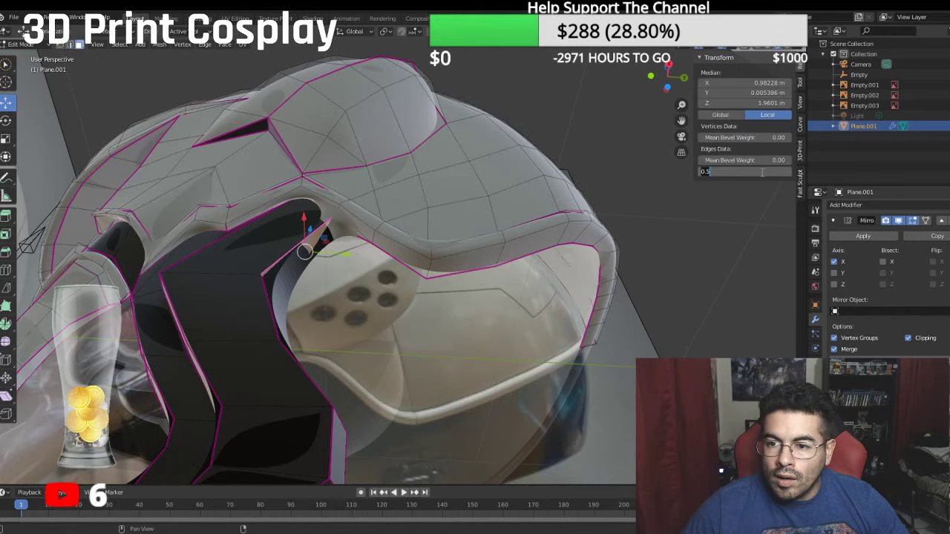
text(1)
key(Return)
Step: Examine the smoothed helmet and jaw in Object Mode, comparing the side and underside with the reference images
middle_drag(323, 179, 361, 209)
scroll(363, 208, down, 6)
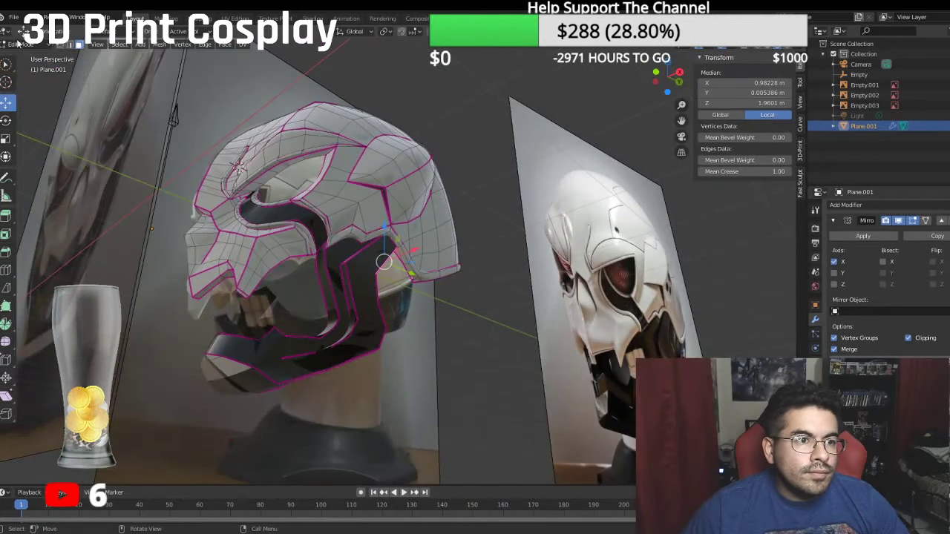
click(18, 43)
click(22, 58)
middle_drag(280, 172, 334, 216)
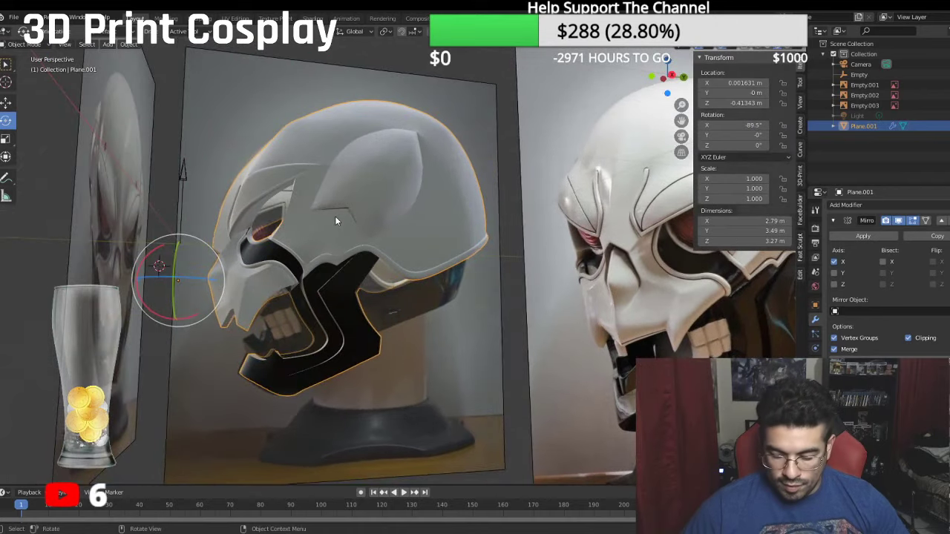
key(KP_3)
key(KP_5)
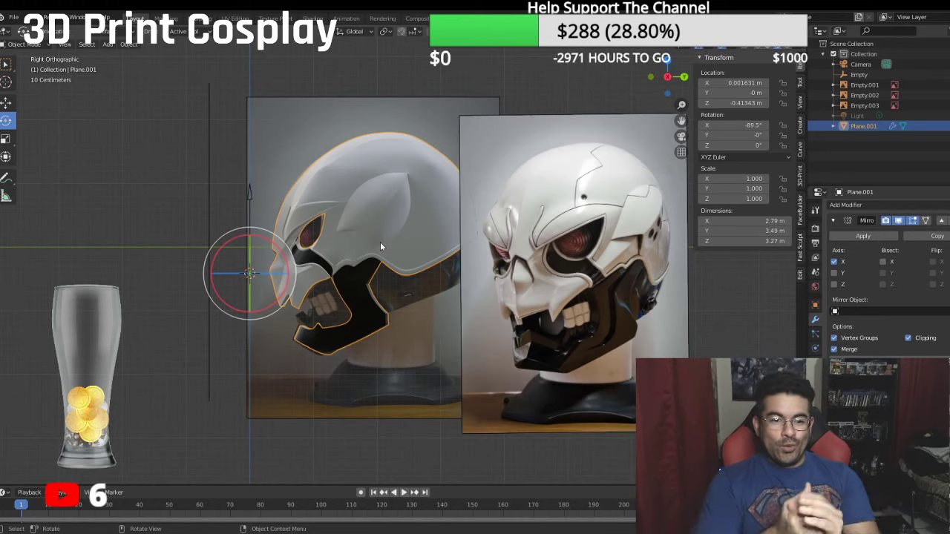
middle_drag(380, 242, 347, 271)
scroll(354, 264, down, 3)
scroll(355, 266, up, 2)
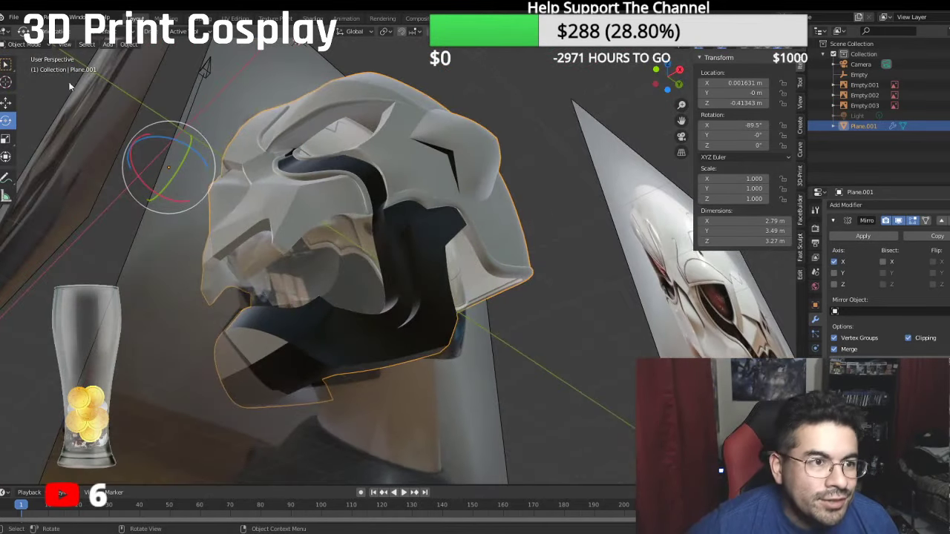
Step: In Edit Mode, set a crease of 1 on the short front edge of the chin at the mirror centreline
click(25, 44)
click(24, 67)
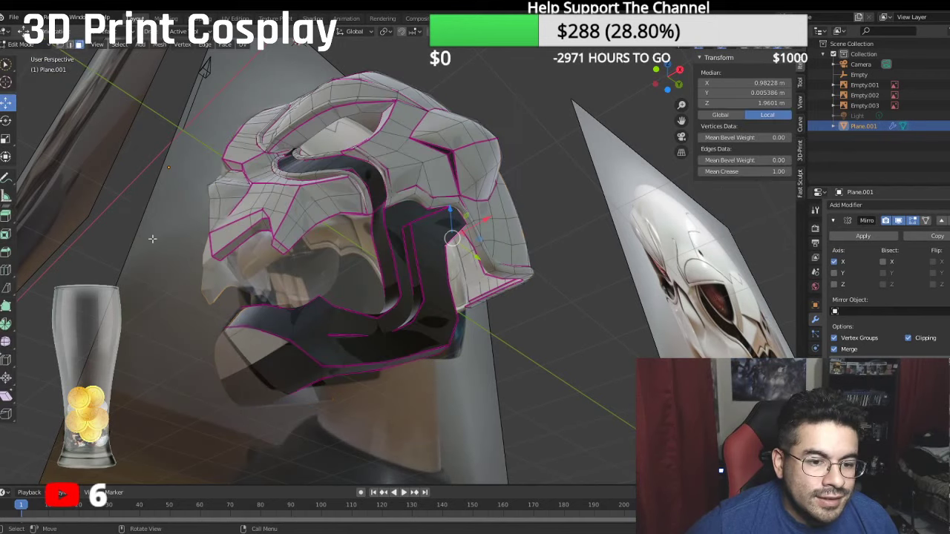
key(alt+a)
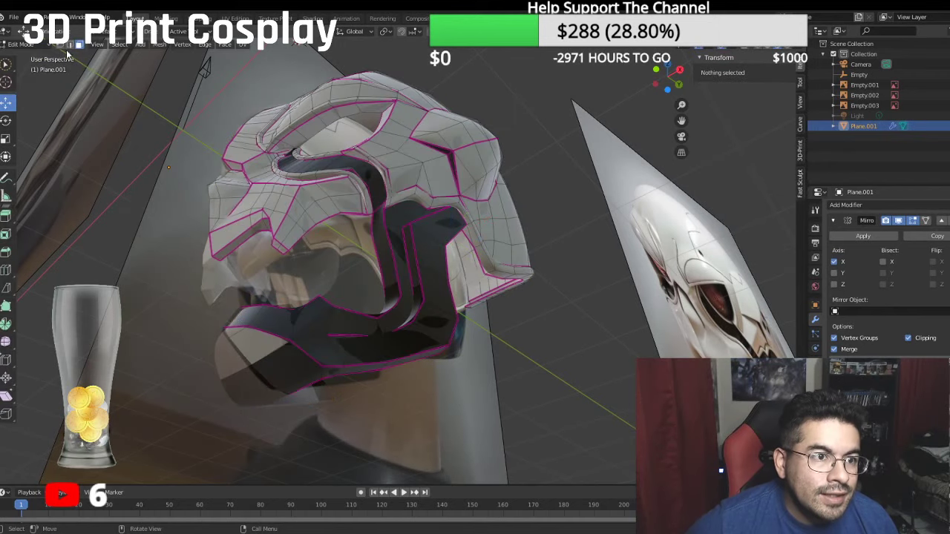
click(68, 45)
click(239, 315)
click(747, 171)
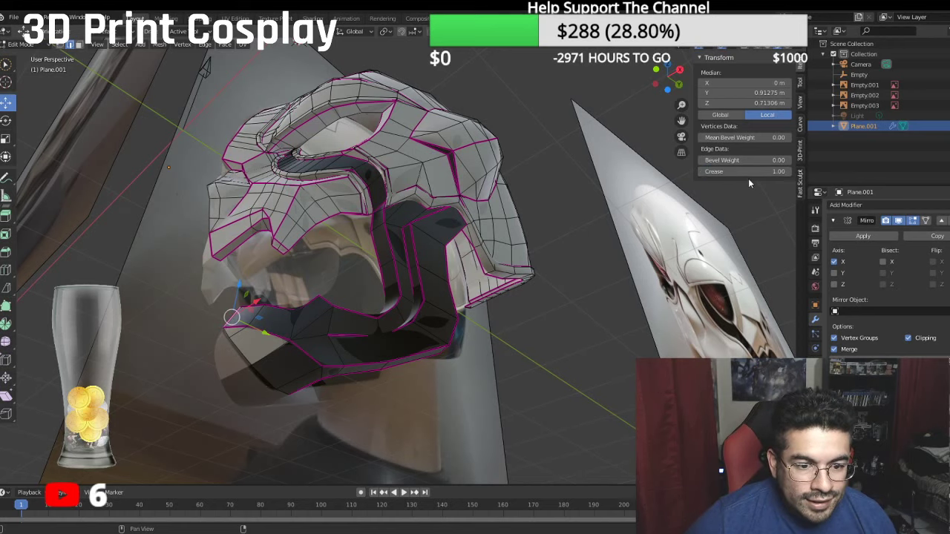
Step: Merge the two neighbouring vertices on the jaw's upper edge beside the chin, at the last selected one
middle_drag(490, 222, 539, 197)
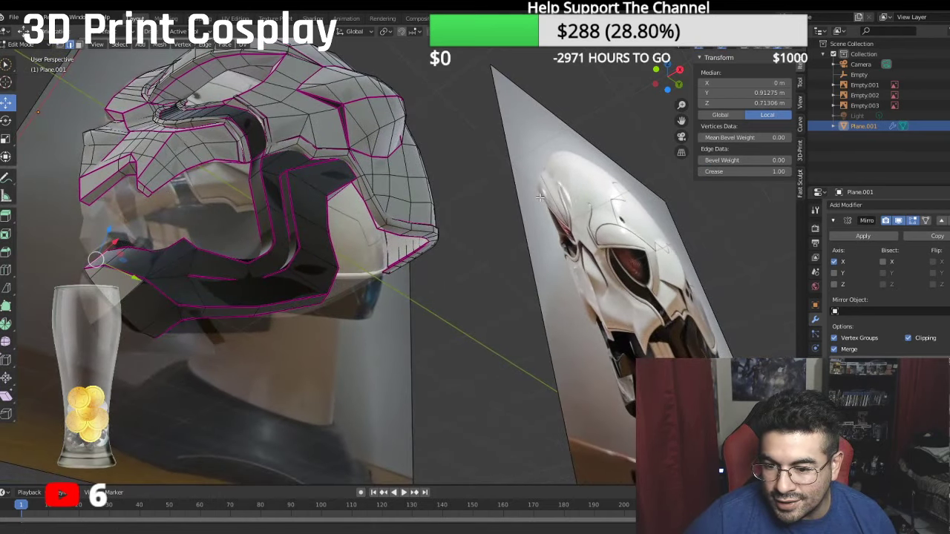
middle_drag(323, 251, 221, 301)
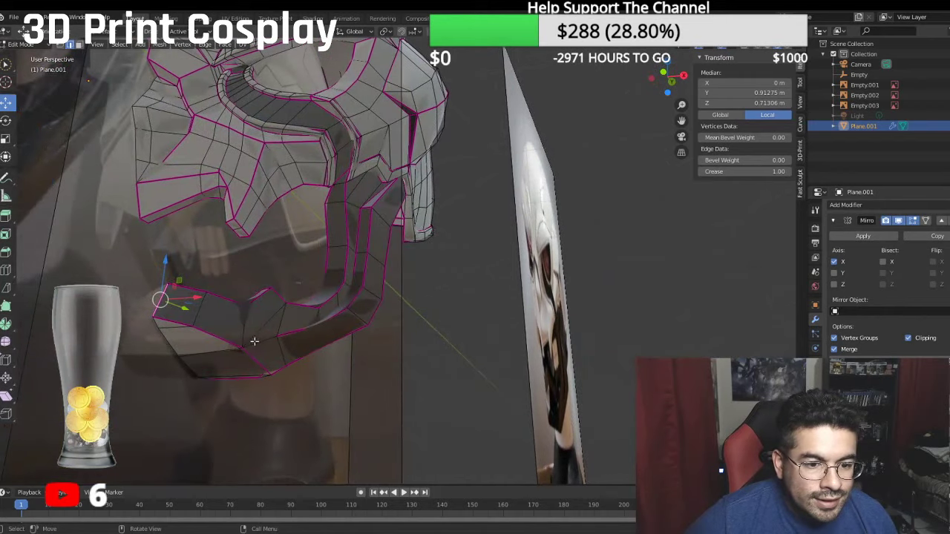
middle_drag(254, 341, 217, 292)
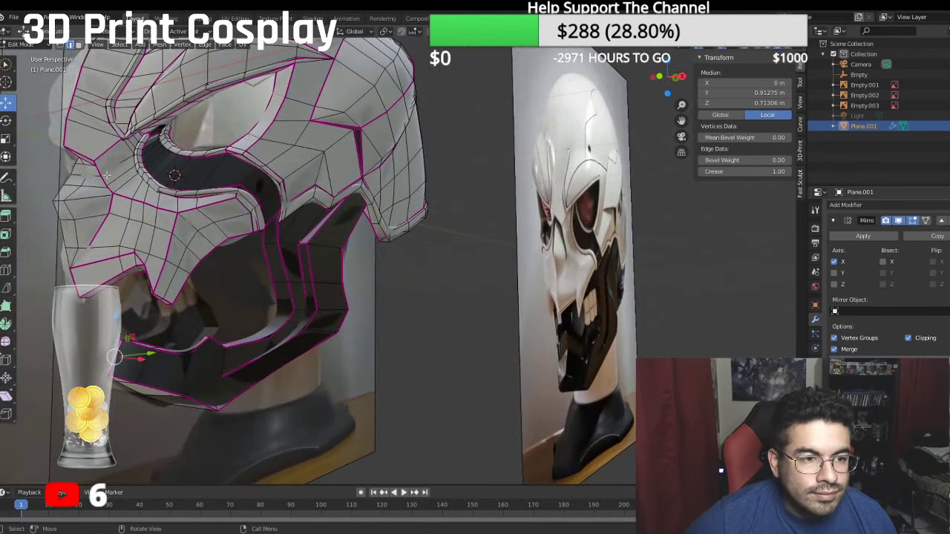
key(1)
click(224, 348)
shift+click(209, 339)
right_click(209, 339)
mouse_move(229, 341)
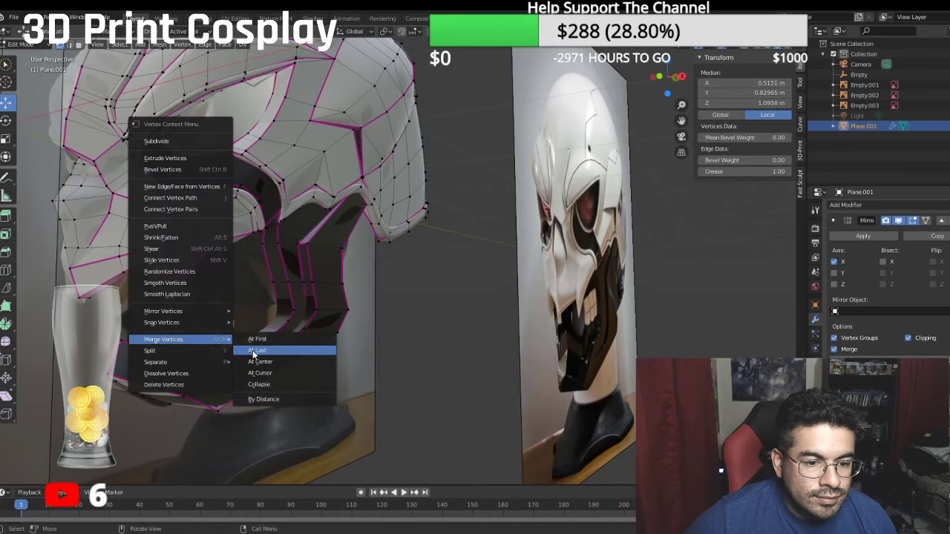
click(253, 352)
Step: Set a crease of 1 on the edge running from the merged jaw vertex down to the chin's corner
scroll(237, 342, up, 5)
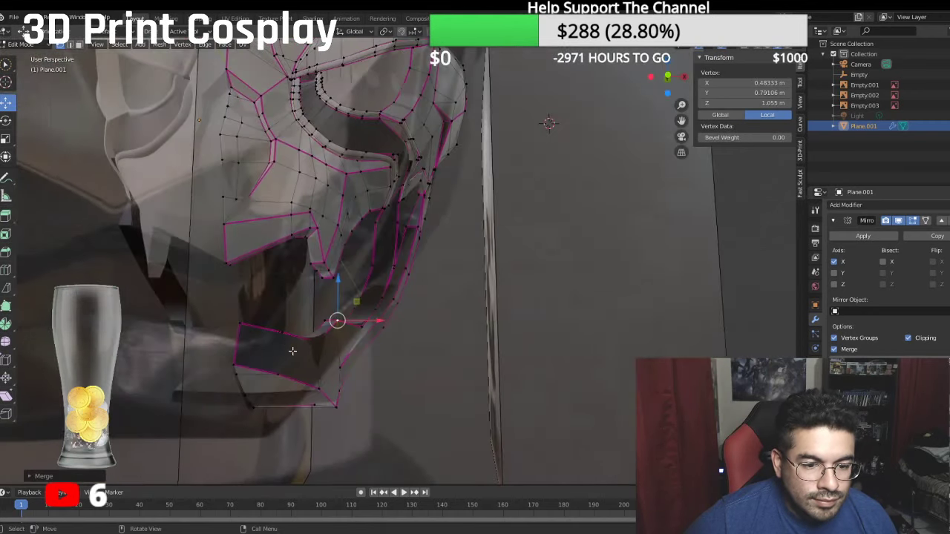
shift+click(320, 387)
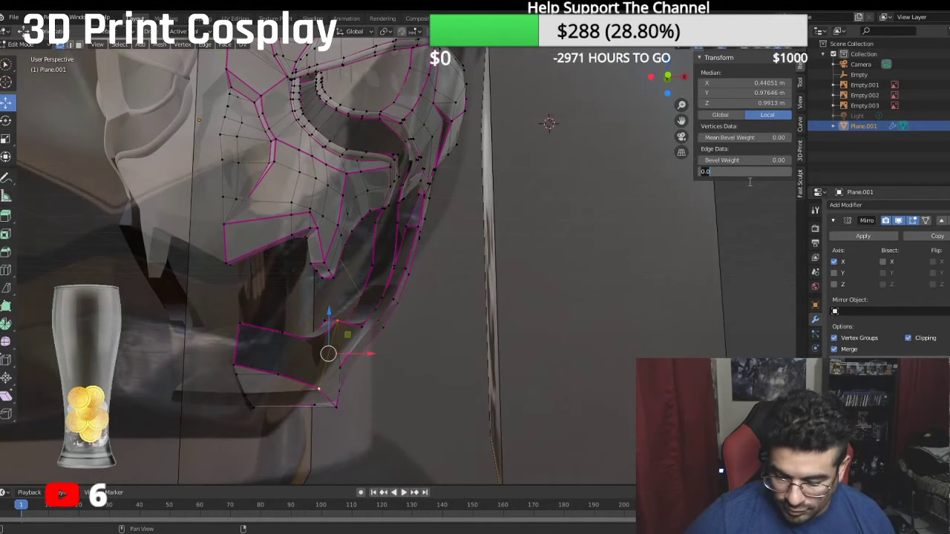
text(1)
key(Return)
Step: Set a bevel weight of 1 on the chin's upper corner vertex and a crease of 1 on its adjoining short edge
middle_drag(310, 333, 337, 413)
click(329, 413)
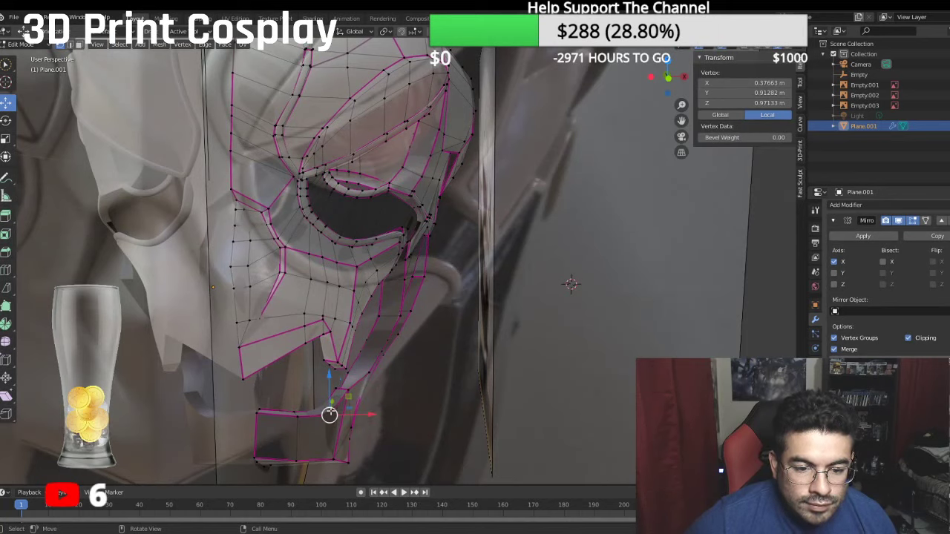
click(745, 138)
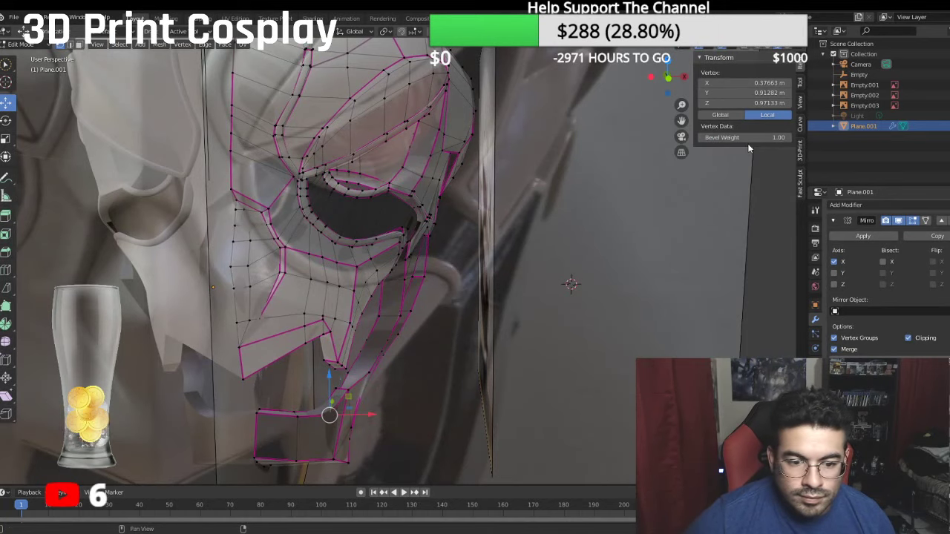
click(321, 410)
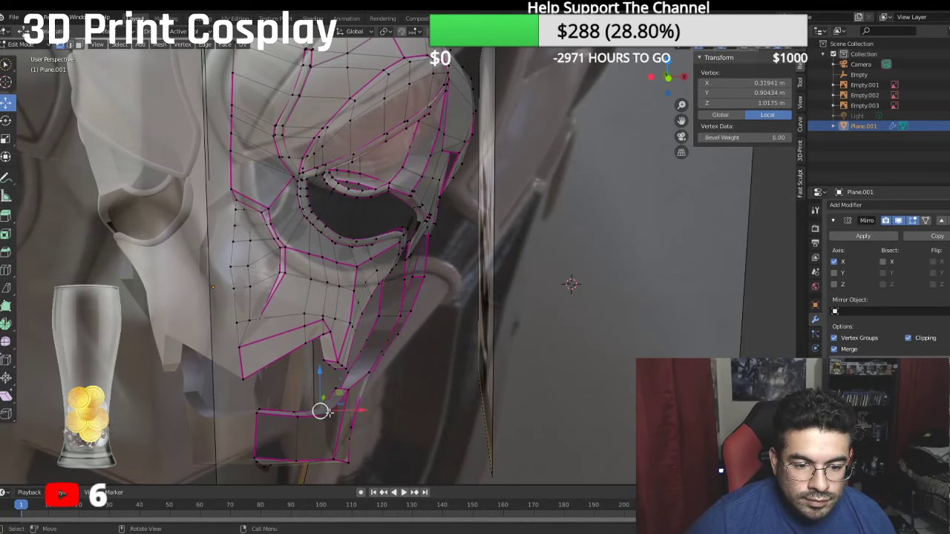
shift+click(328, 415)
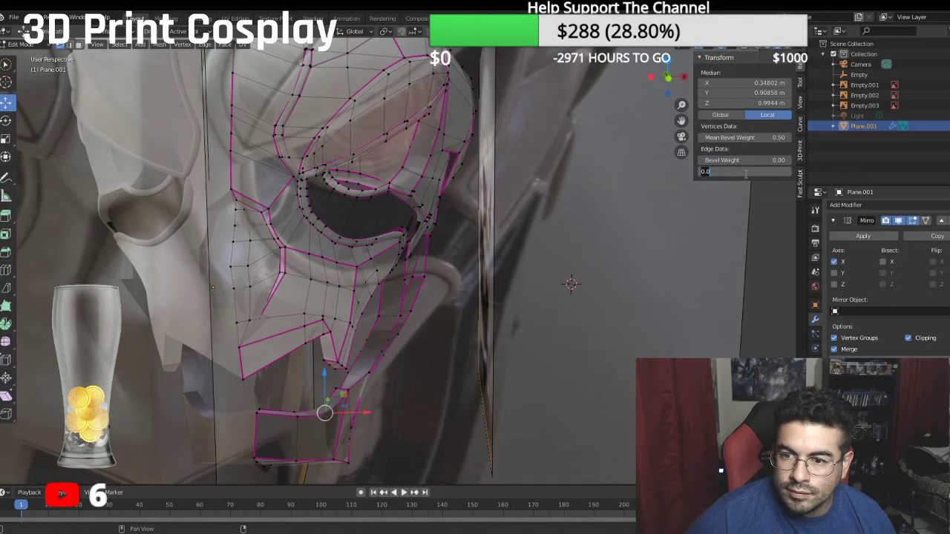
text(1)
key(Return)
click(580, 336)
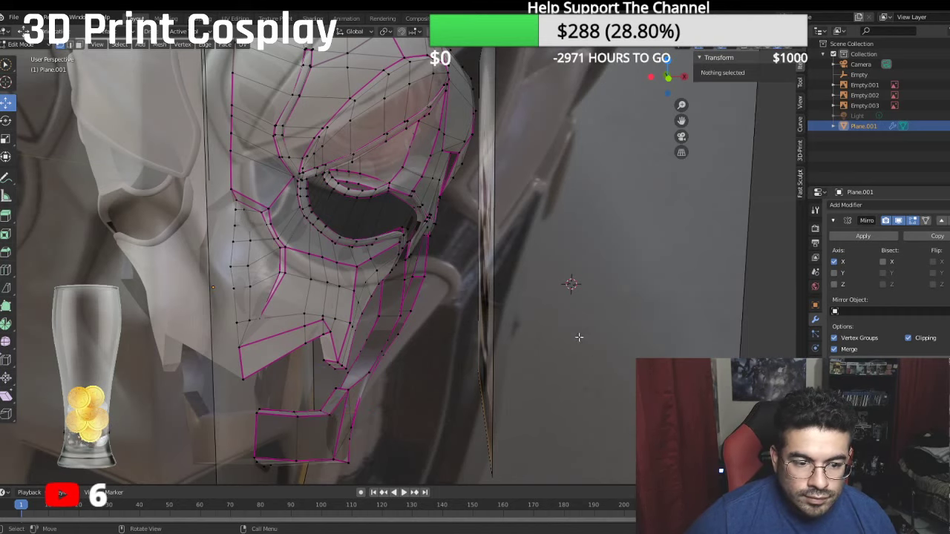
Step: Inspect the smoothed chin and jaw from below and from the side in Object Mode
middle_drag(579, 337, 462, 285)
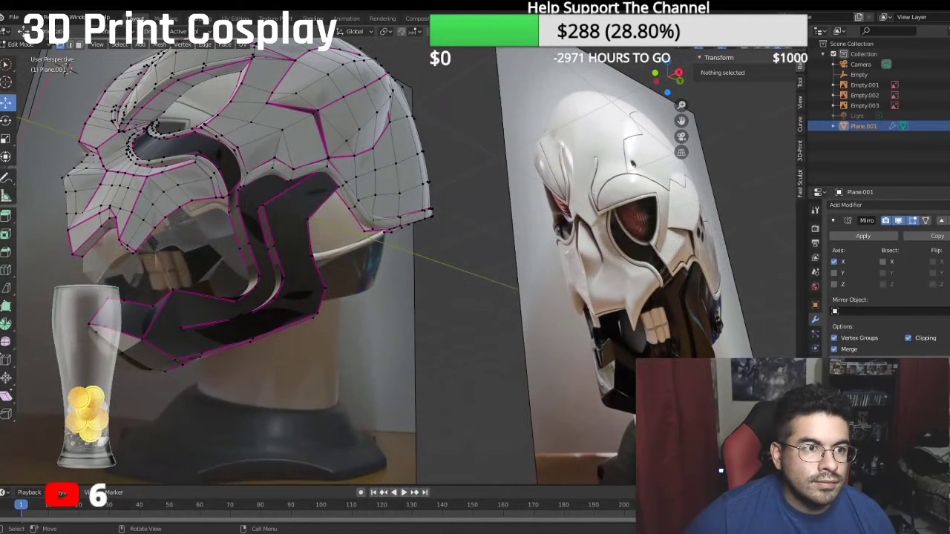
click(29, 45)
click(31, 57)
scroll(365, 315, down, 1)
middle_drag(366, 315, 250, 246)
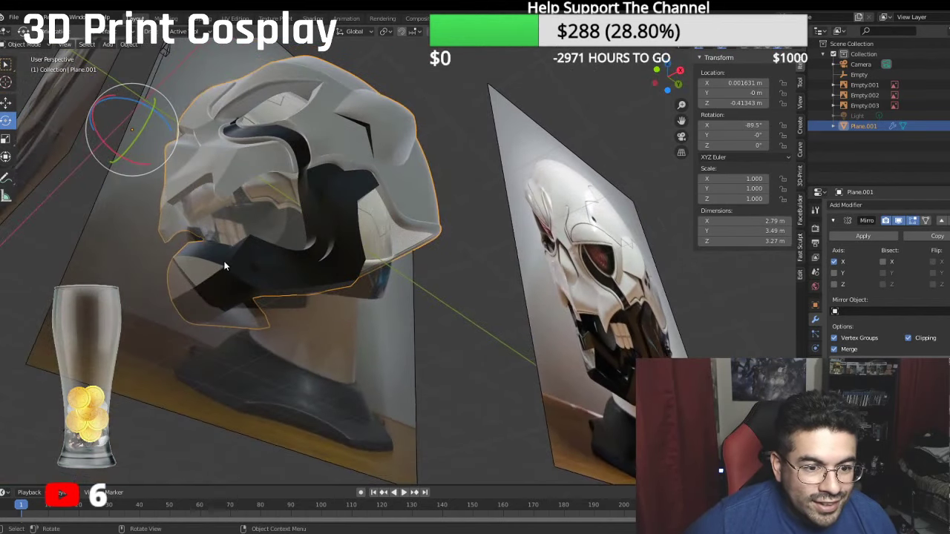
middle_drag(174, 220, 165, 270)
scroll(165, 271, up, 1)
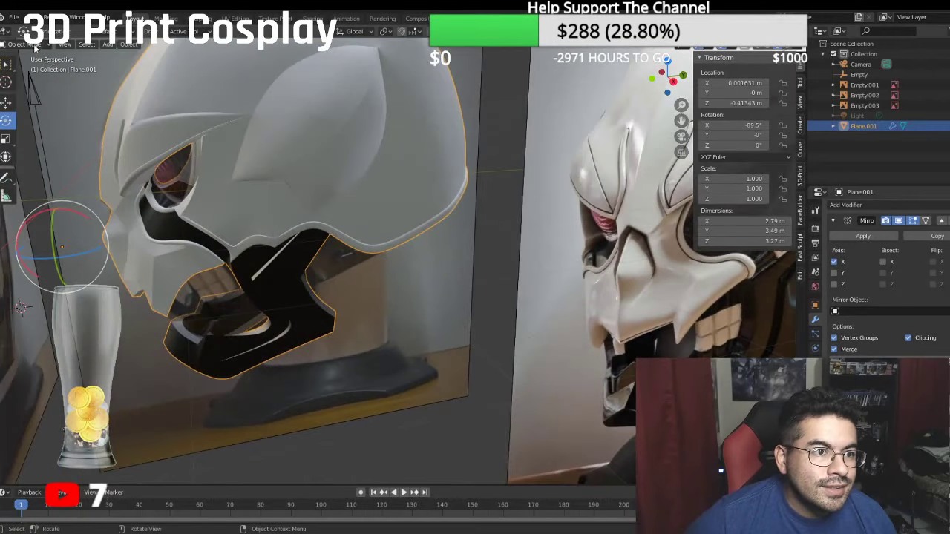
Step: Select the chin's upper front edges at the mirror centreline and move them forward about 0.08 m
click(22, 43)
click(27, 71)
scroll(184, 312, up, 2)
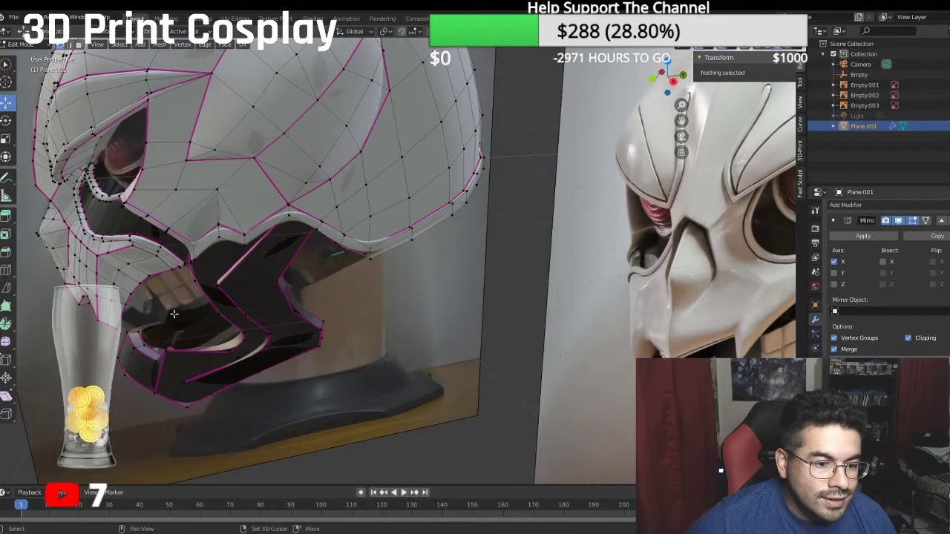
mouse_move(179, 314)
middle_down()
mouse_move(212, 297)
mouse_move(200, 323)
mouse_move(185, 306)
middle_up()
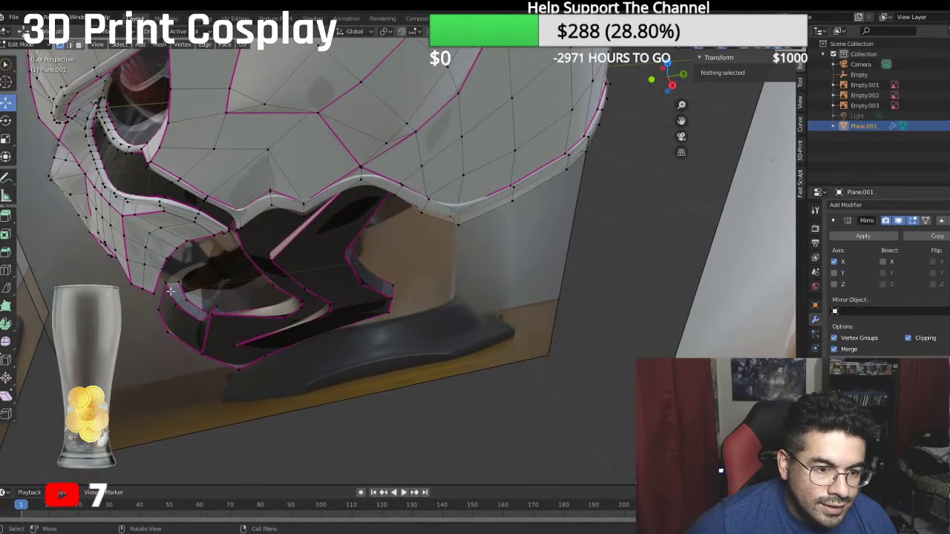
click(68, 45)
click(174, 283)
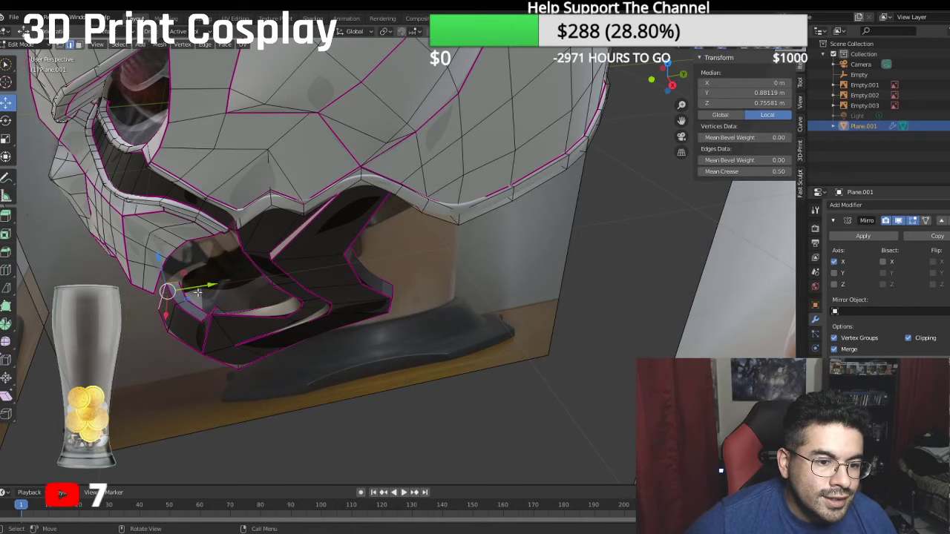
key(g)
key(z)
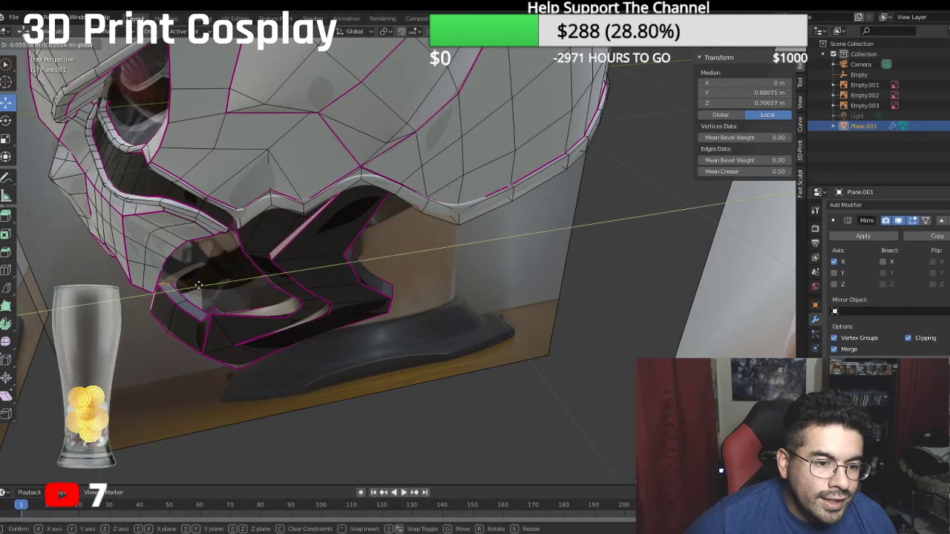
click(195, 285)
Step: Select the chin's upper thickness edge at the mirror centreline and open its crease value
middle_drag(195, 285, 278, 147)
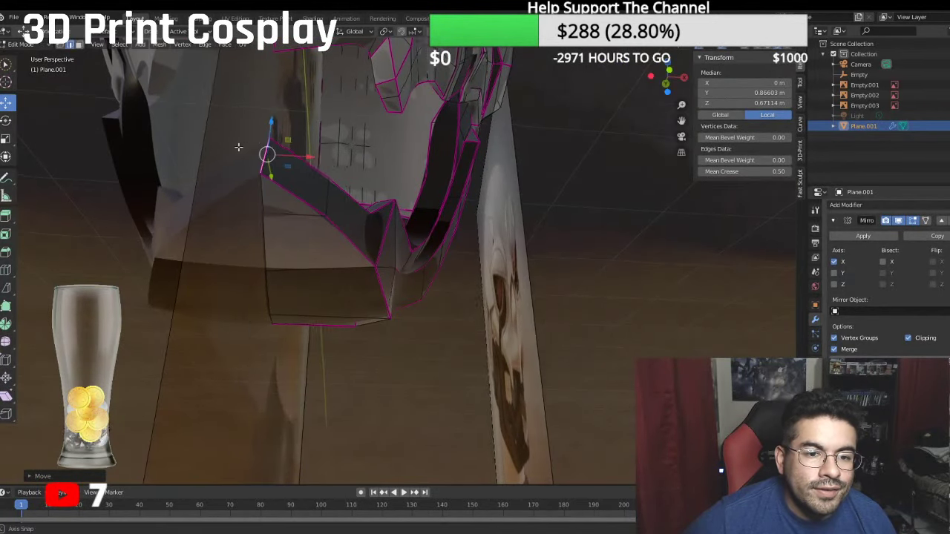
middle_drag(239, 149, 168, 267)
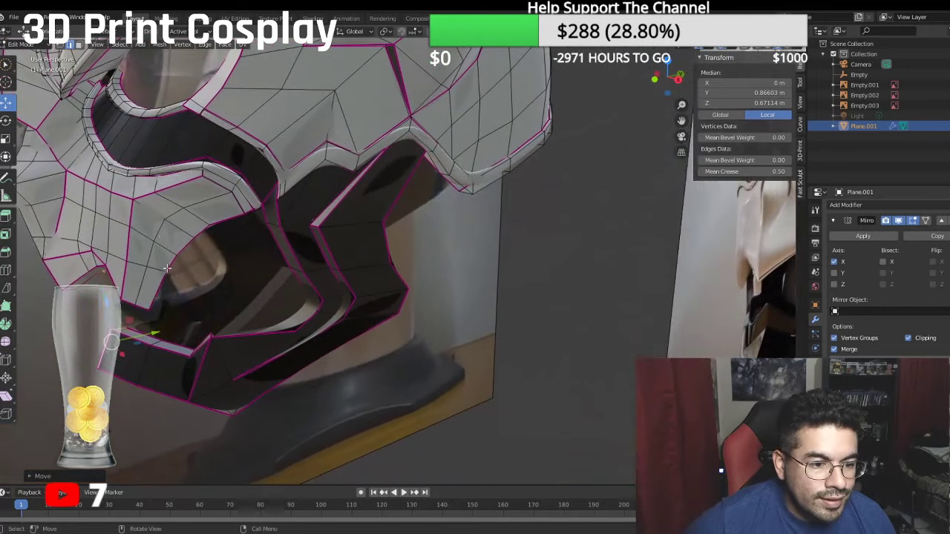
click(120, 327)
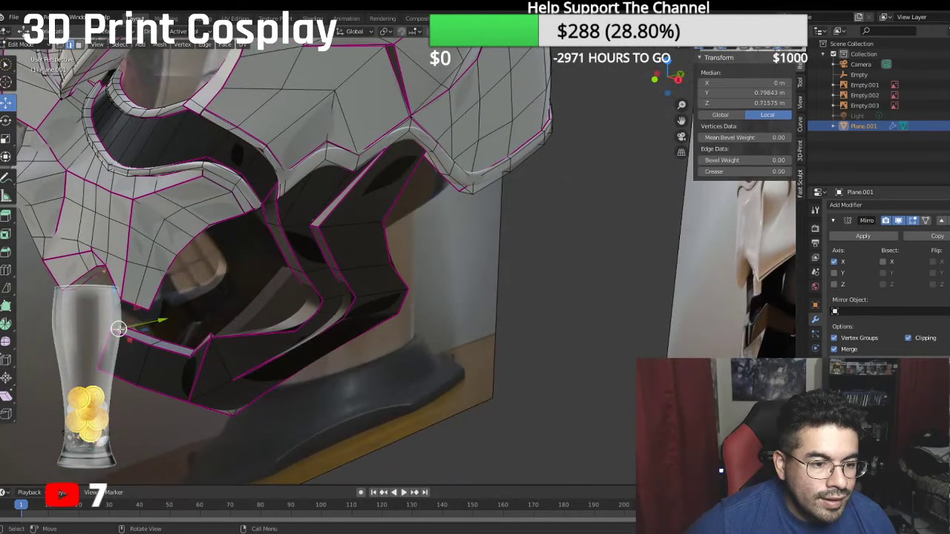
click(744, 172)
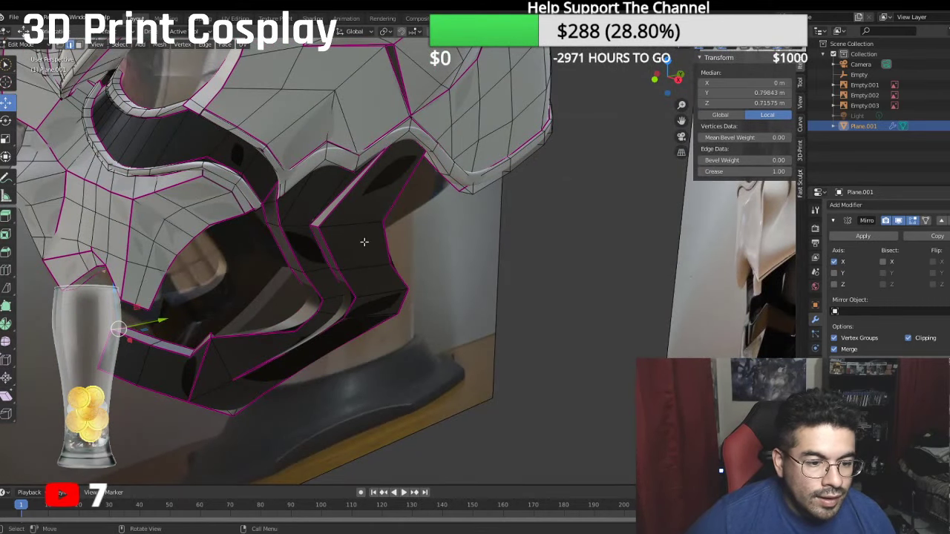
Step: Return to Object Mode, check the smoothed helmet against the references, and save SKULLMAN.blend
middle_drag(244, 255, 249, 210)
scroll(249, 211, down, 2)
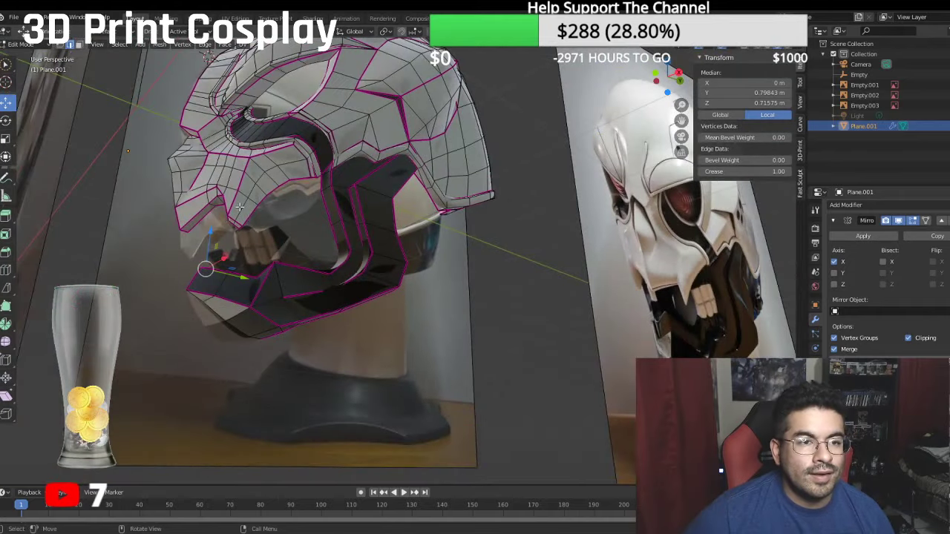
click(30, 44)
click(34, 55)
mouse_move(364, 232)
middle_down()
mouse_move(385, 254)
mouse_move(385, 273)
mouse_move(437, 283)
mouse_move(477, 264)
mouse_move(461, 267)
middle_up()
key(ctrl+s)
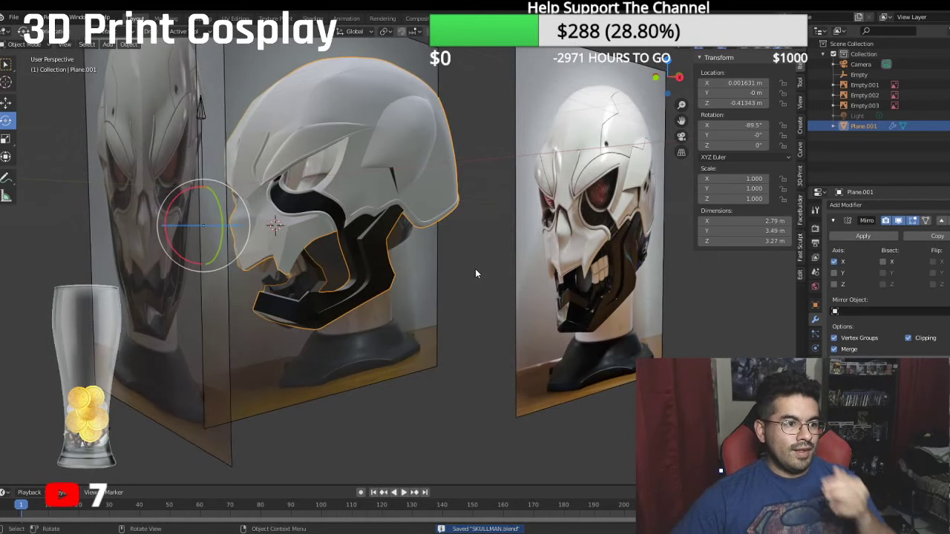
middle_drag(474, 260, 444, 229)
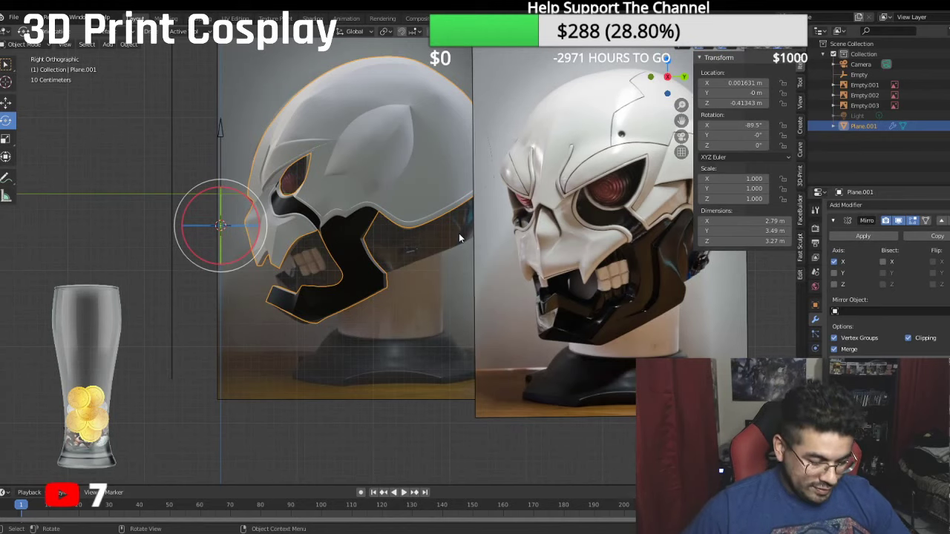
Step: Compare the smoothed helmet with the reference images from the side and the front
scroll(458, 233, up, 3)
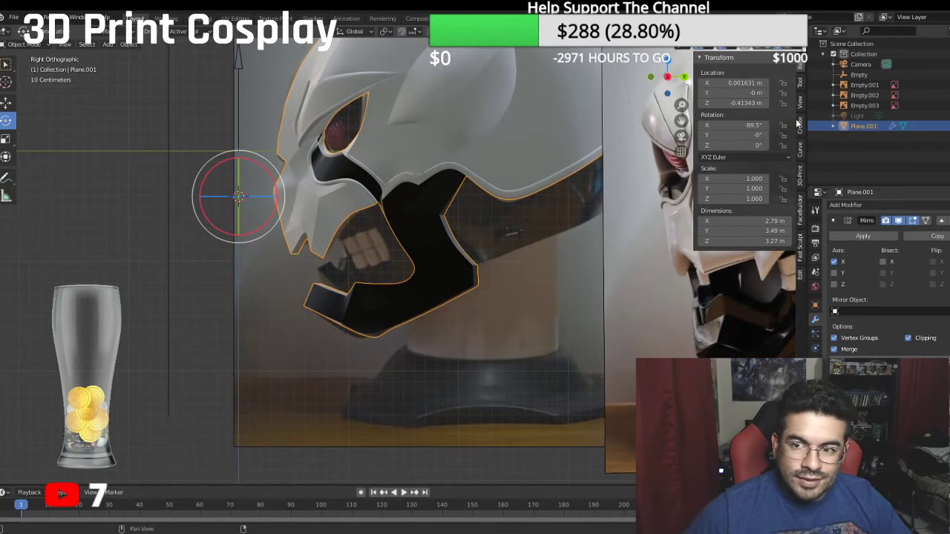
scroll(386, 242, down, 4)
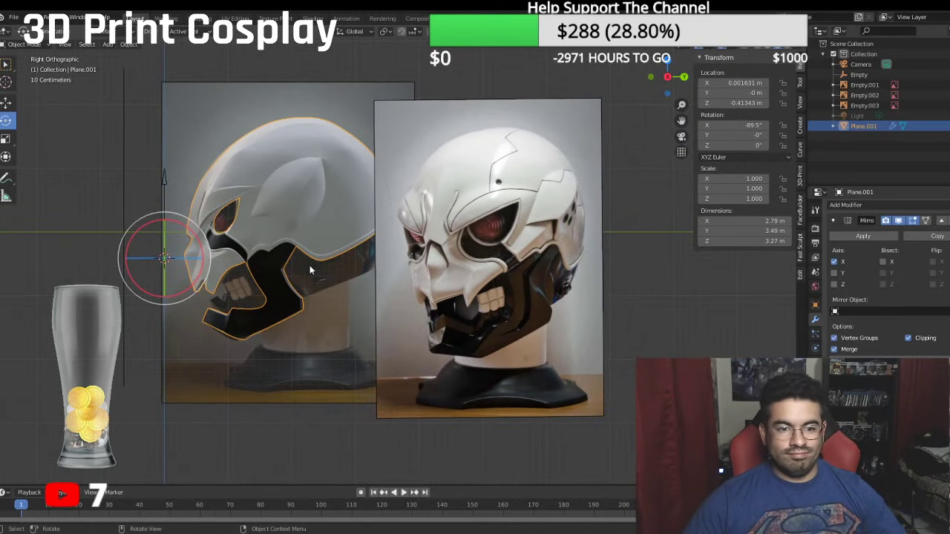
scroll(309, 269, down, 2)
scroll(453, 227, up, 2)
middle_drag(439, 224, 465, 215)
key(KP_1)
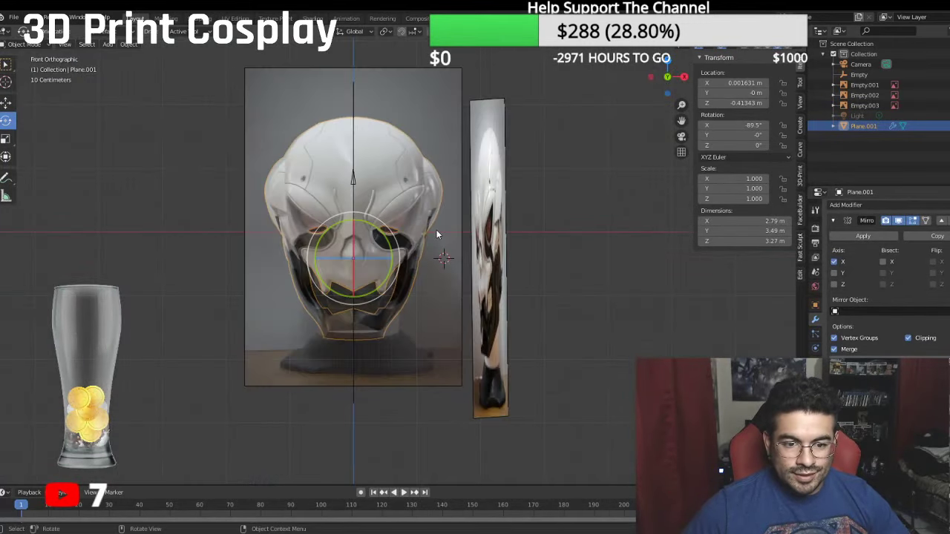
scroll(435, 229, up, 2)
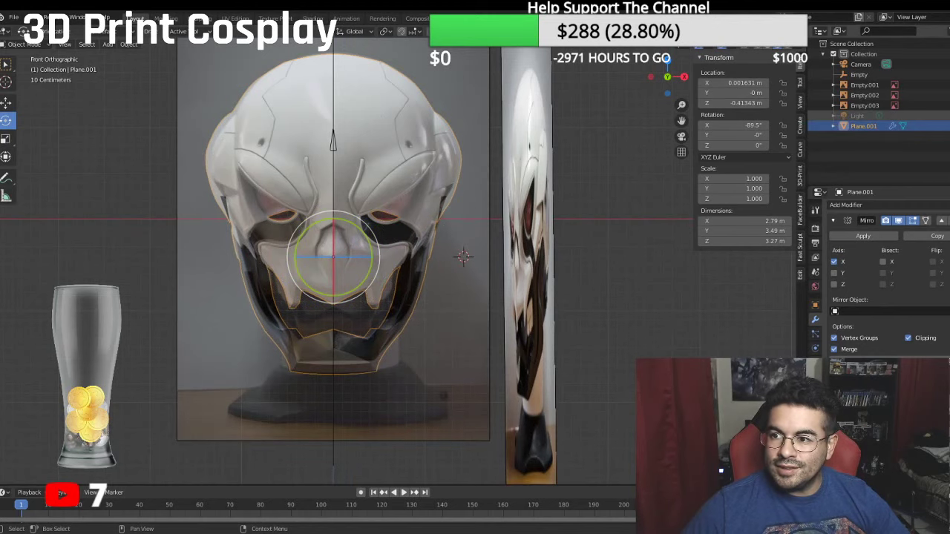
Step: Hide the front reference image Empty.001, deselect the helmet and turn off the viewport overlays to inspect the bare model from the front
click(947, 84)
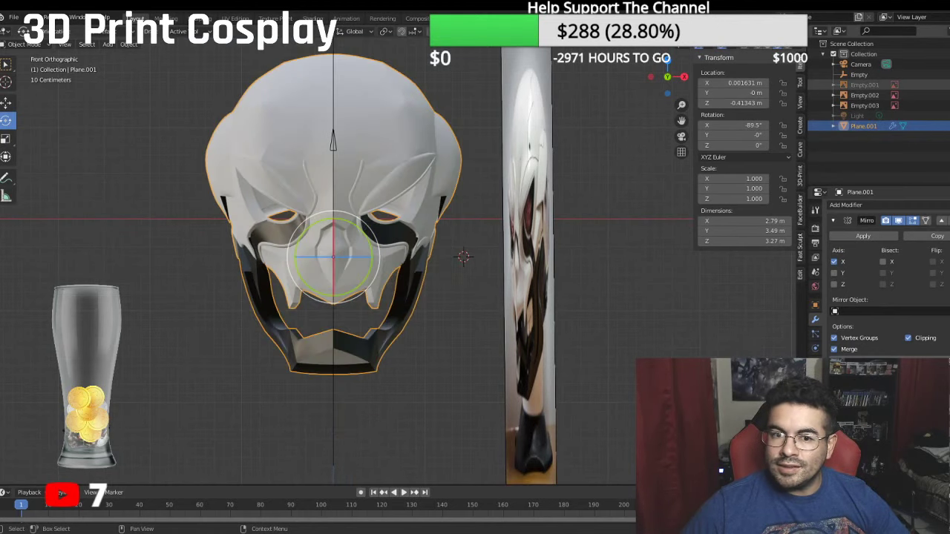
click(444, 388)
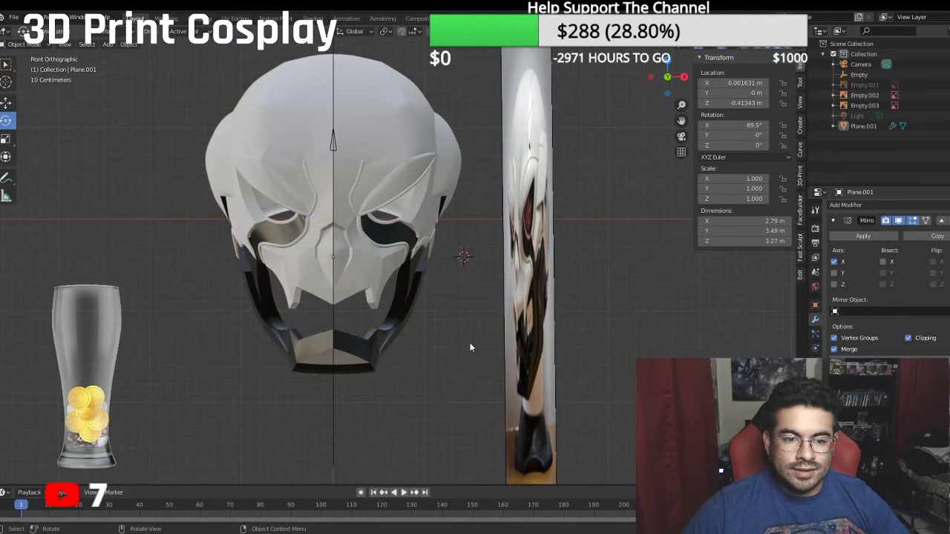
click(719, 46)
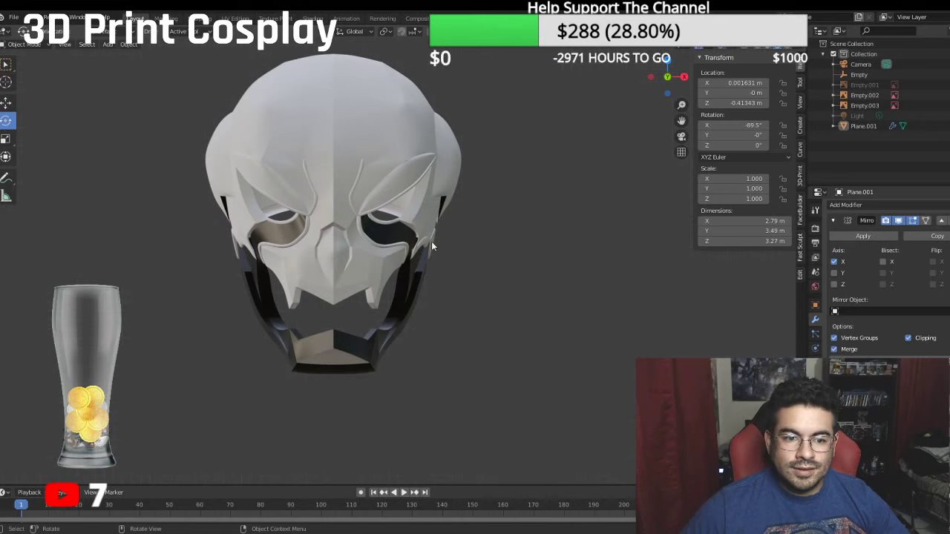
middle_drag(396, 287, 418, 295)
scroll(420, 296, up, 4)
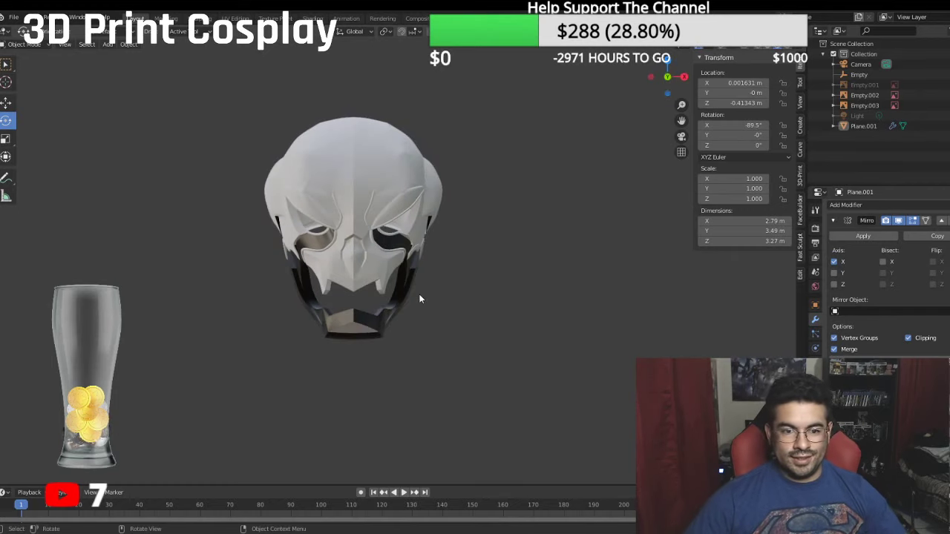
shift+middle_drag(419, 293, 489, 339)
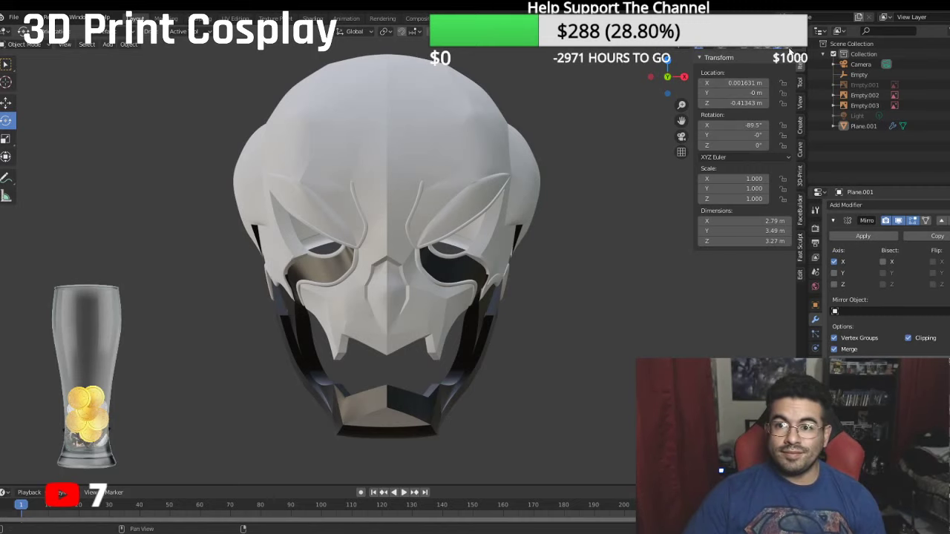
Step: Preview the helmet in Rendered shading, return to the lit material preview and turn the viewport overlays back on
click(787, 48)
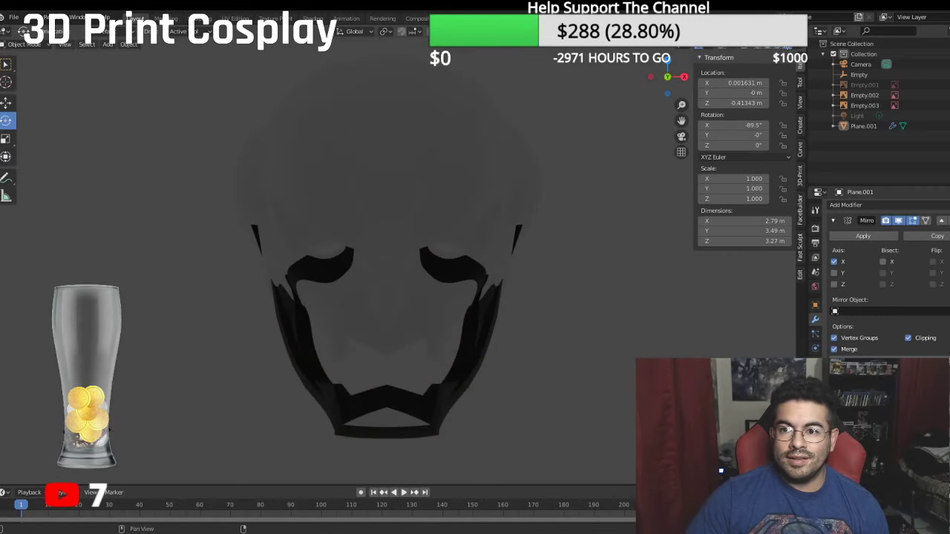
scroll(540, 221, down, 10)
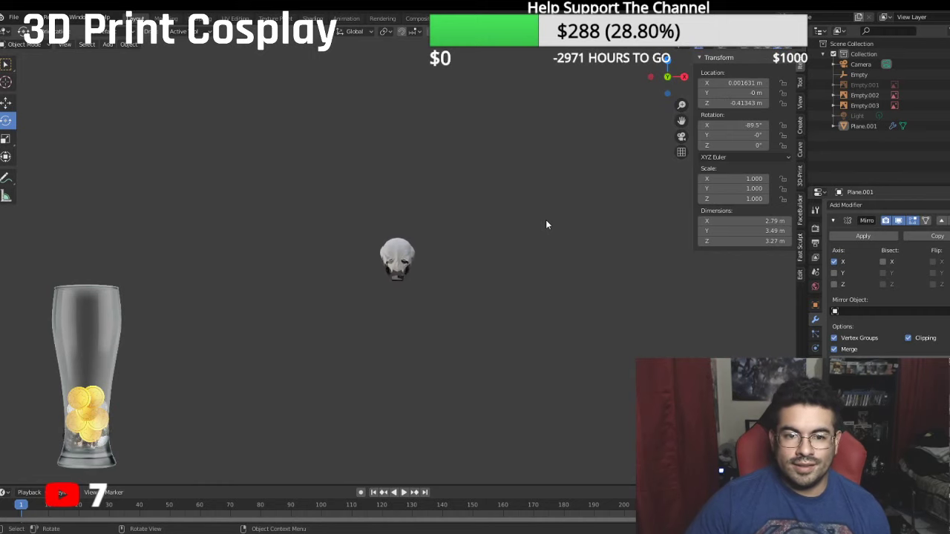
scroll(546, 224, up, 4)
click(723, 48)
scroll(508, 216, down, 7)
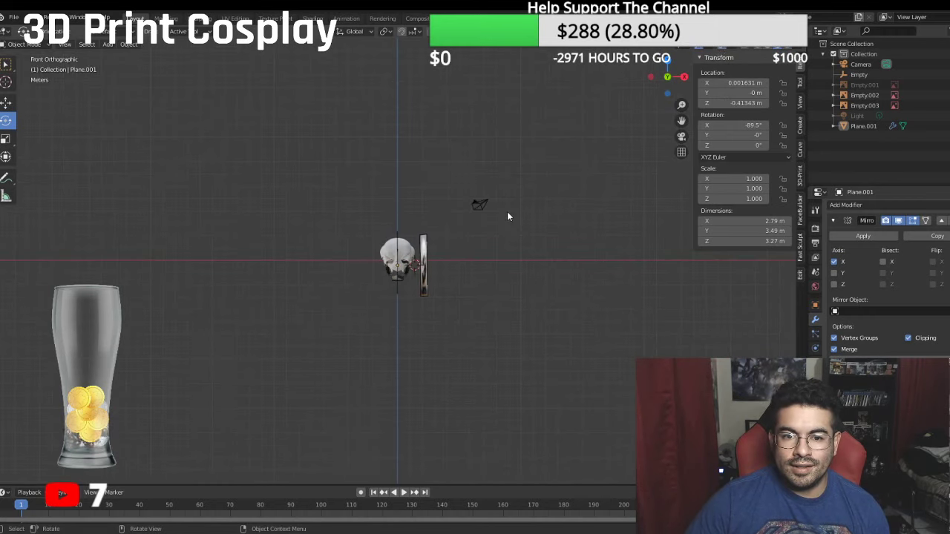
Step: Put the helmet in Edit Mode and examine its mesh from the side, from the front and up close around the mouth and chin
scroll(508, 216, up, 7)
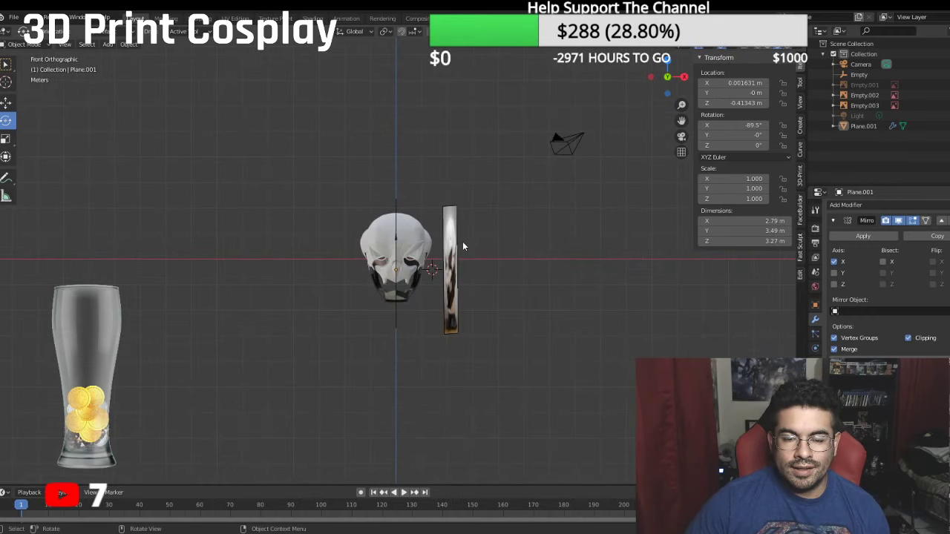
scroll(463, 248, up, 8)
middle_drag(476, 248, 430, 237)
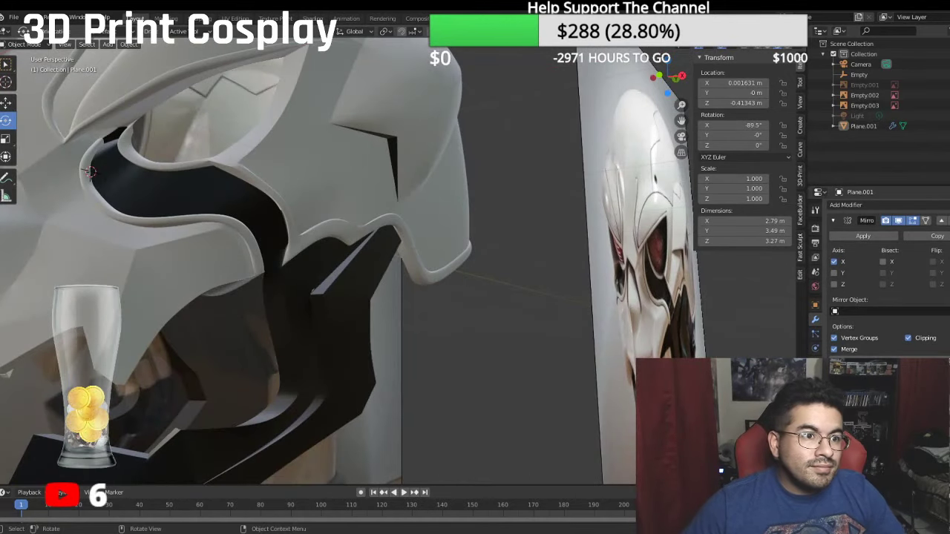
click(20, 45)
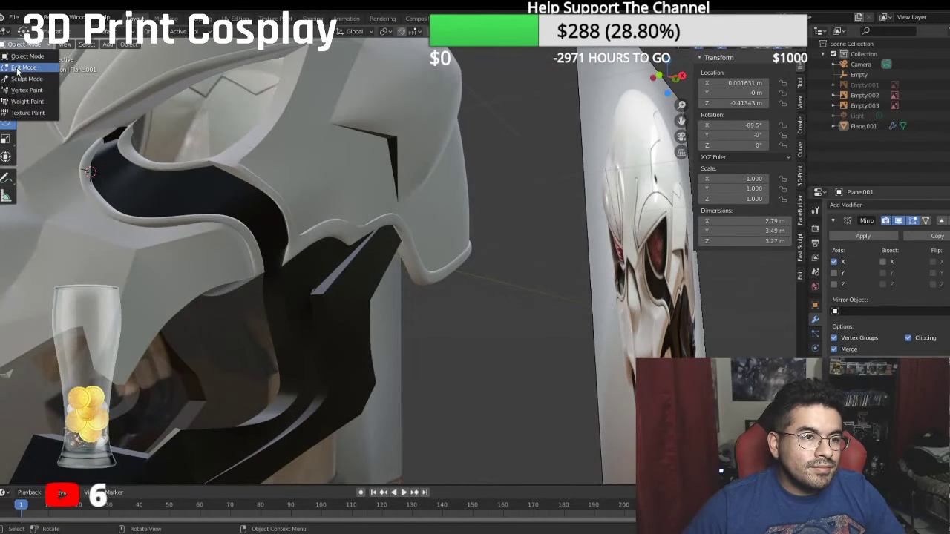
click(22, 68)
scroll(172, 232, down, 5)
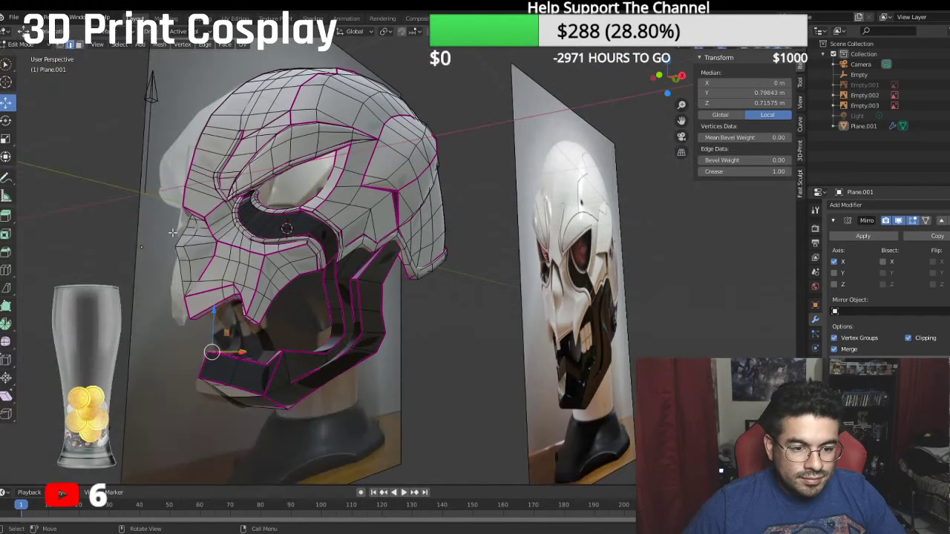
middle_drag(160, 230, 129, 224)
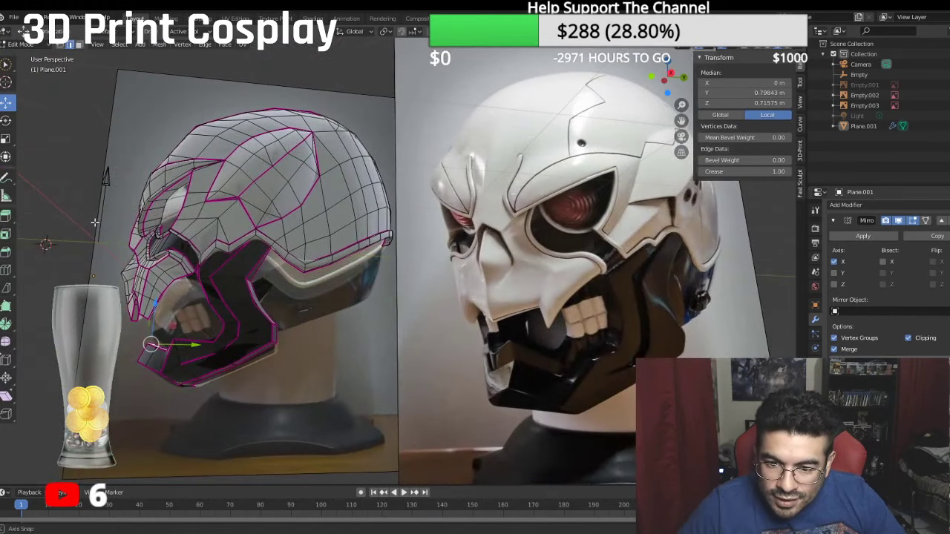
key(KP_1)
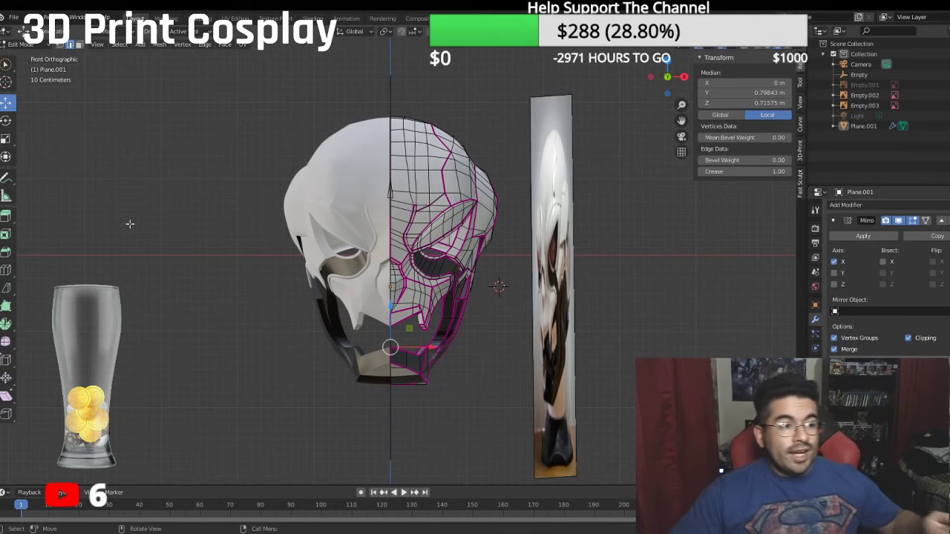
middle_drag(286, 285, 372, 239)
scroll(368, 248, up, 3)
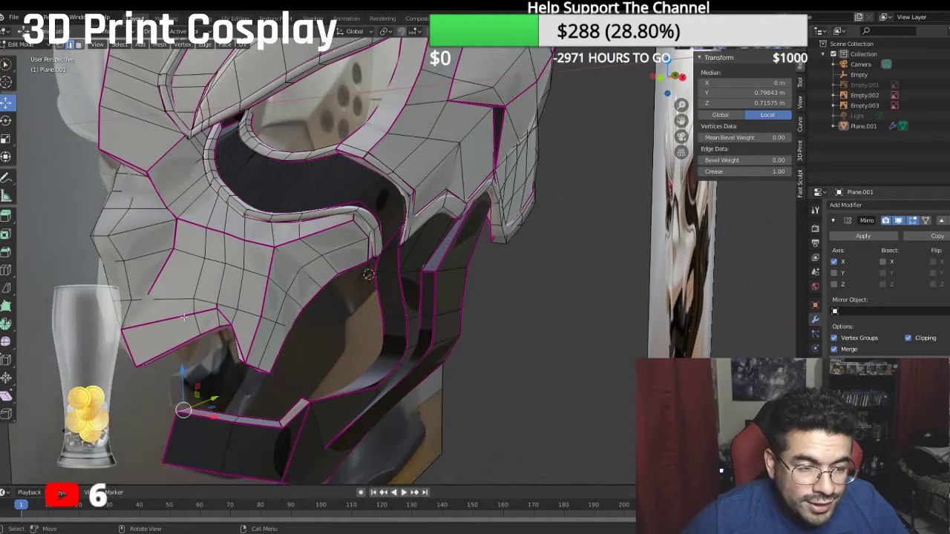
Step: Select the vertices along the chin plate's upper inner edge and show the front reference image Empty.001
click(61, 44)
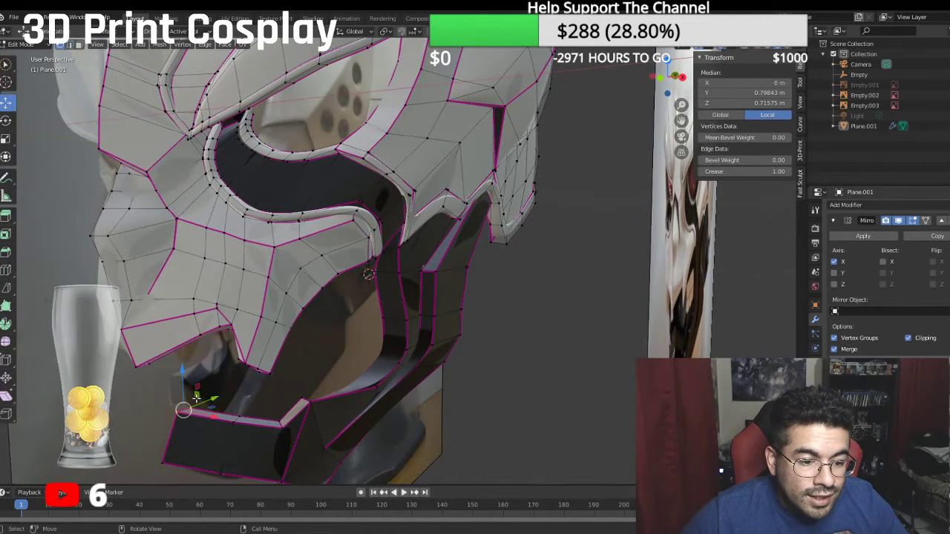
click(195, 400)
ctrl+click(275, 417)
key(KP_1)
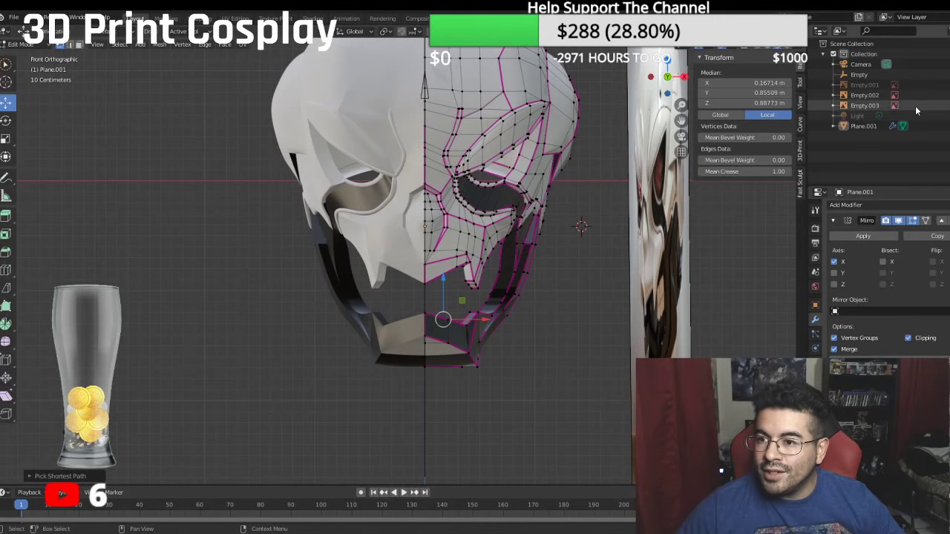
click(947, 84)
scroll(556, 286, up, 2)
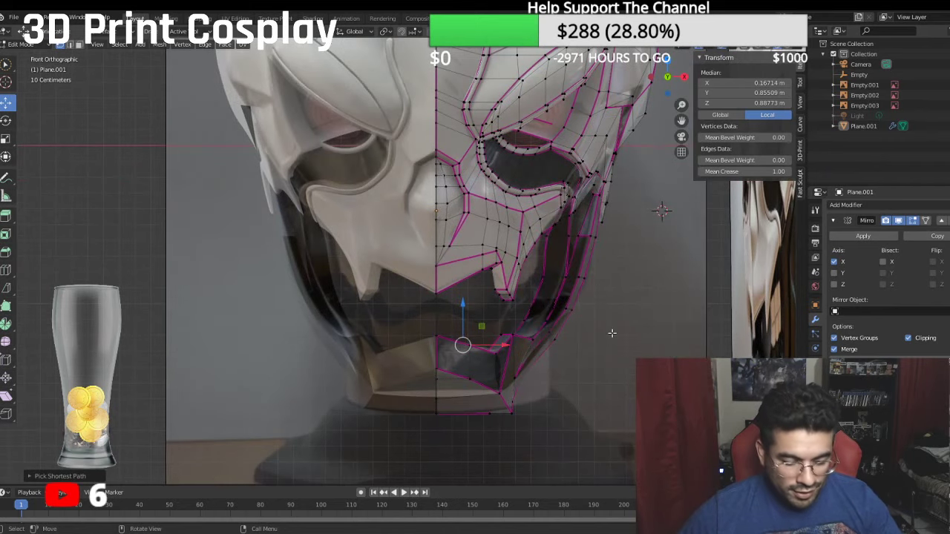
Step: Extrude the chin edge straight up into a lip following the front reference and fine-tune the height of its vertices
key(e)
right_click(419, 327)
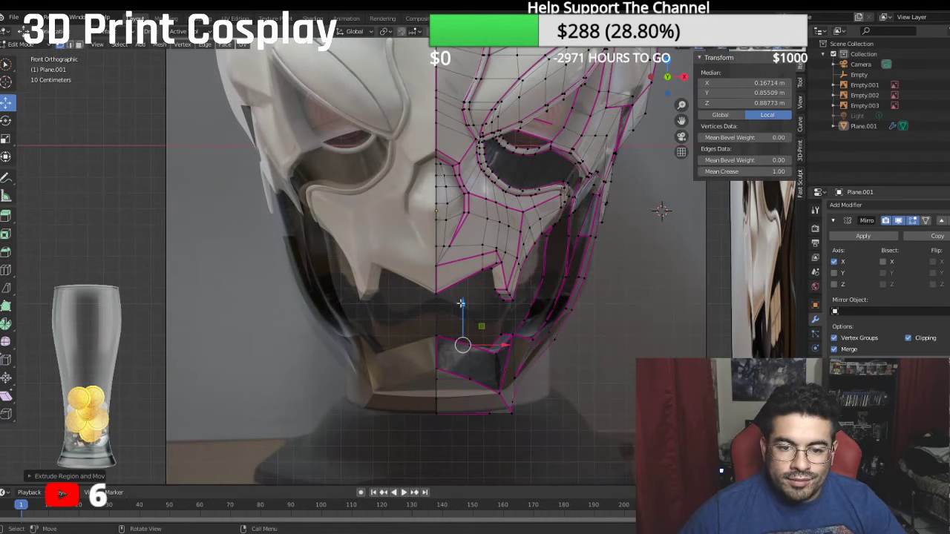
key(g)
key(z)
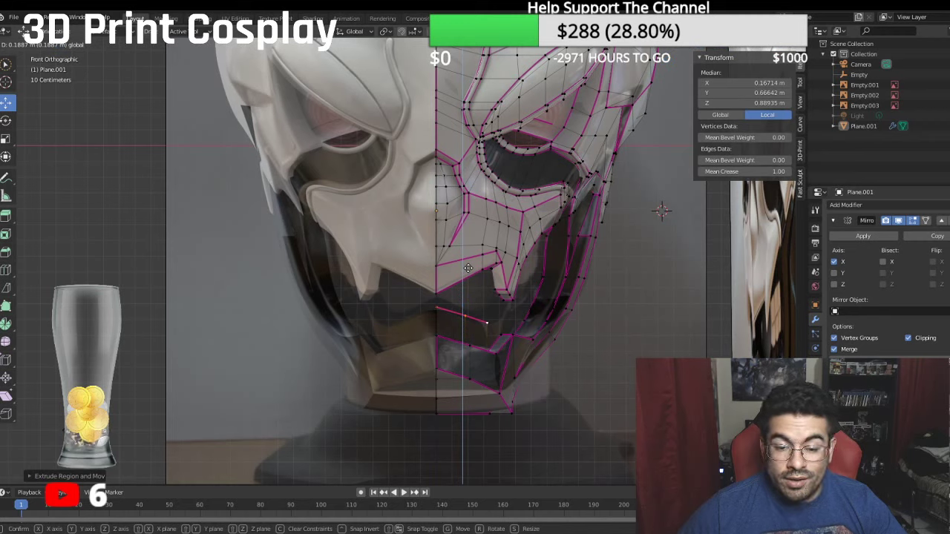
click(468, 268)
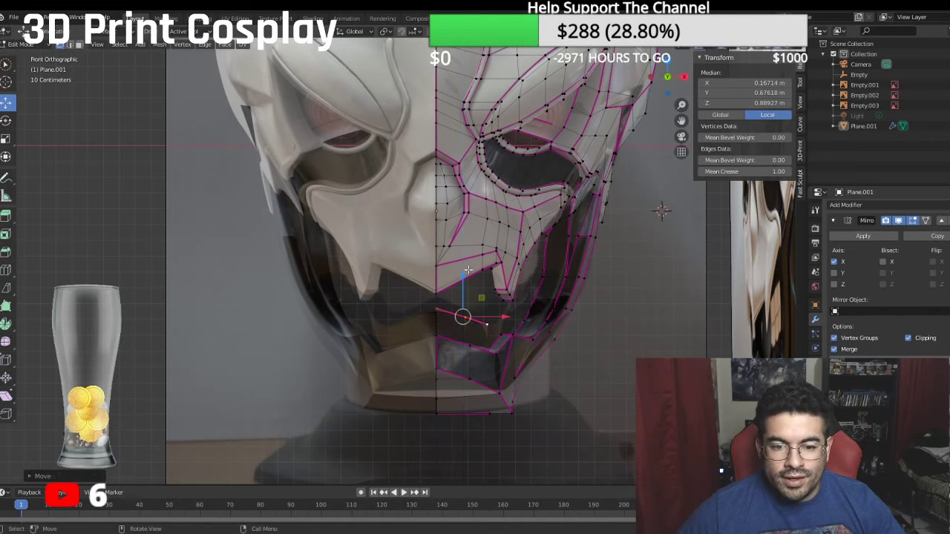
click(487, 324)
mouse_move(484, 284)
mouse_down()
mouse_move(486, 295)
mouse_move(475, 279)
mouse_move(483, 284)
mouse_up()
click(466, 315)
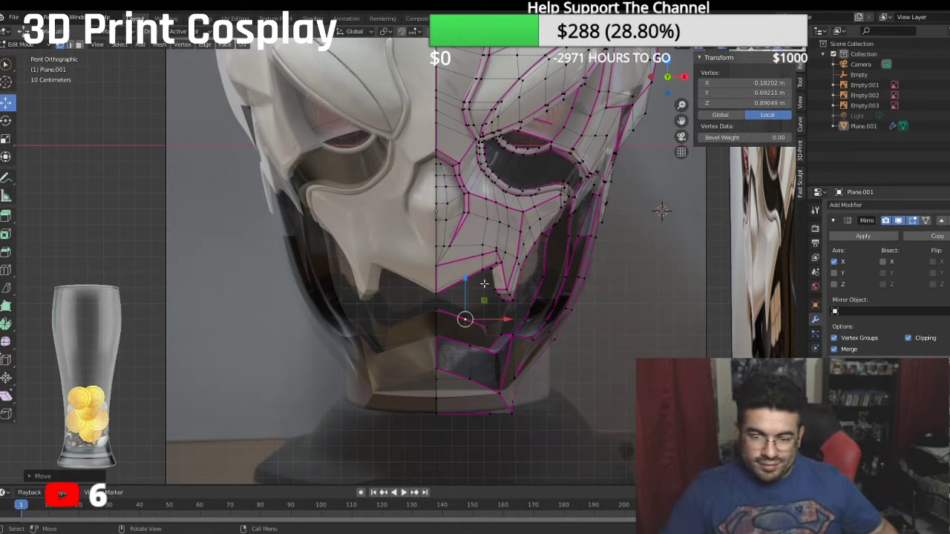
Step: Merge the two neighbouring vertices at the front corner of the jaw bar's upper edge at the last selected one
middle_drag(484, 284, 441, 288)
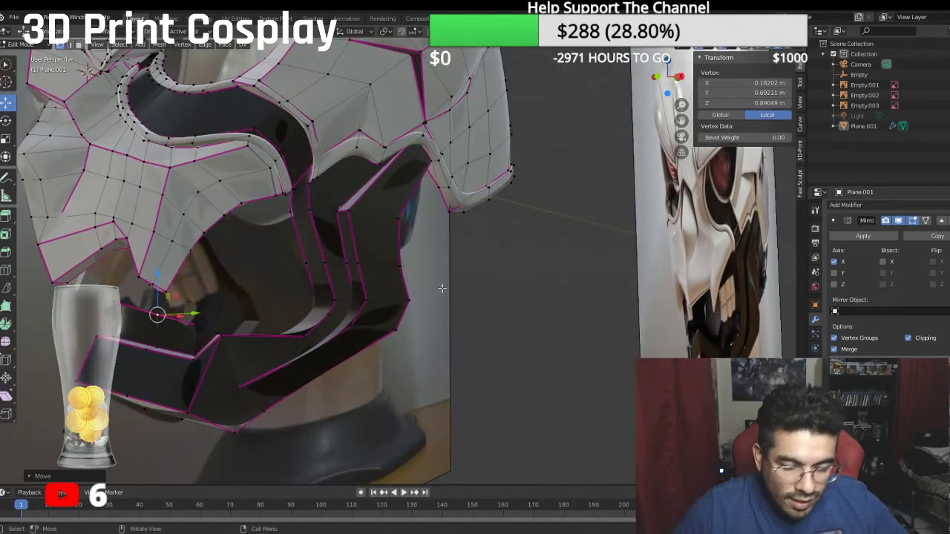
key(KP_3)
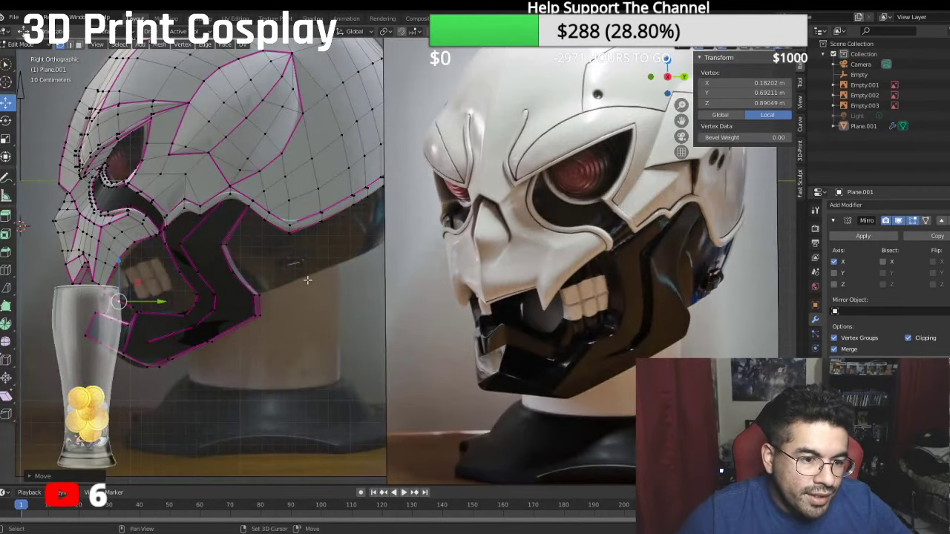
shift+middle_drag(215, 288, 348, 294)
scroll(335, 267, up, 3)
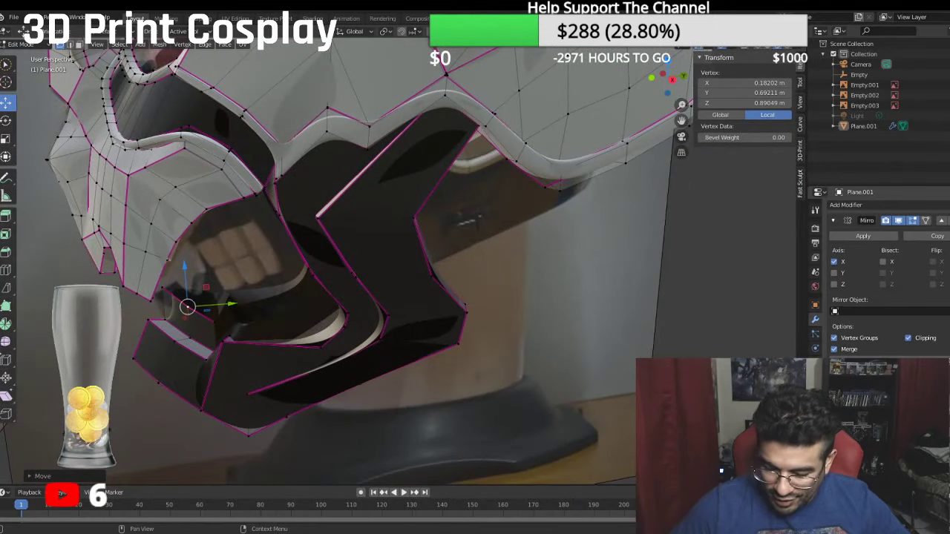
middle_drag(400, 415, 427, 420)
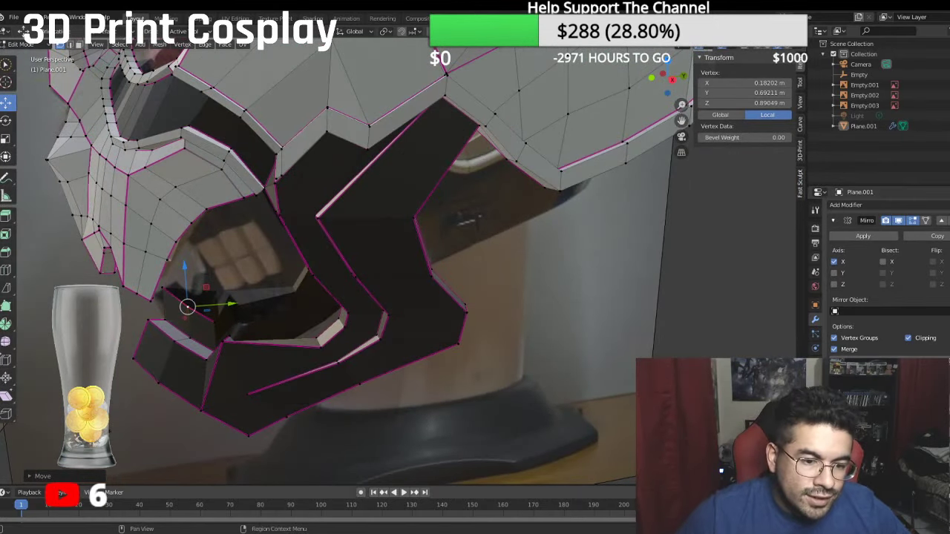
middle_drag(373, 388, 351, 360)
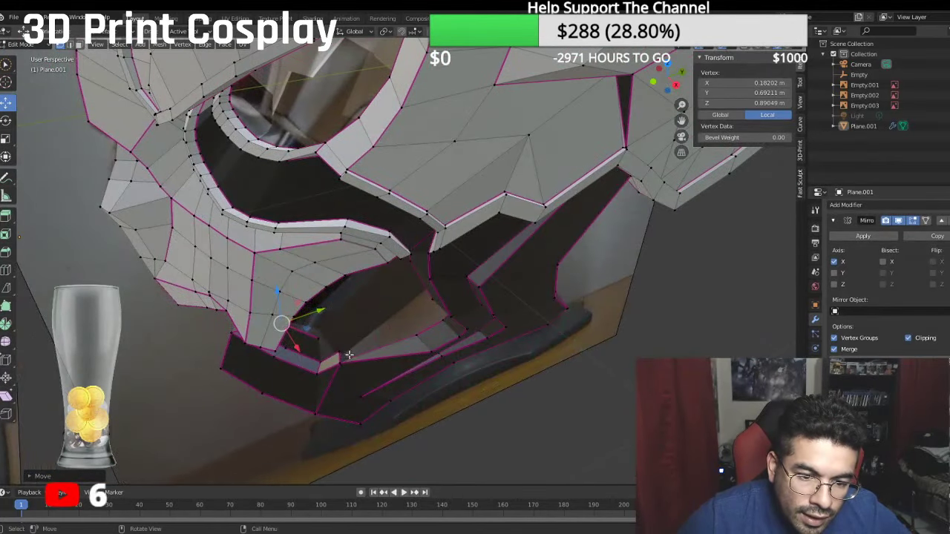
click(349, 355)
shift+click(345, 355)
right_click(346, 355)
mouse_move(345, 350)
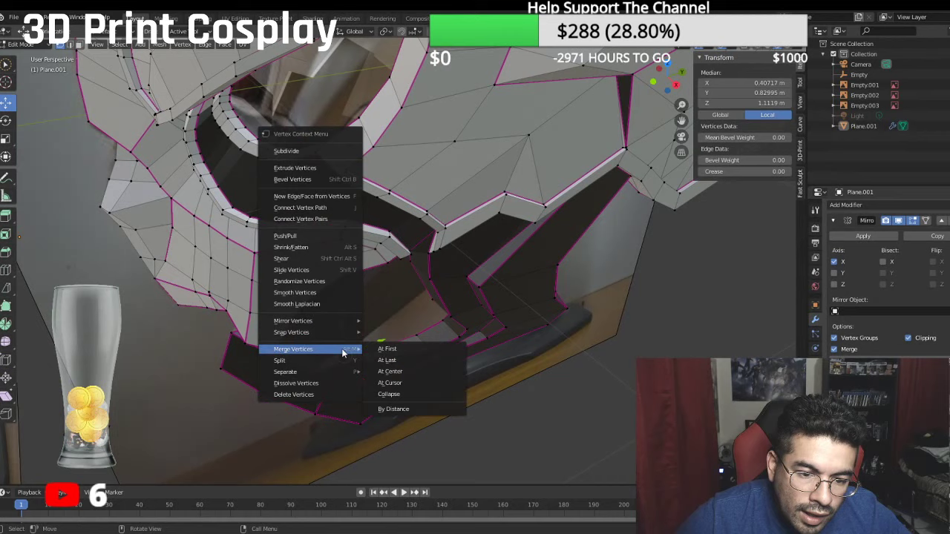
click(386, 360)
middle_drag(377, 357, 343, 300)
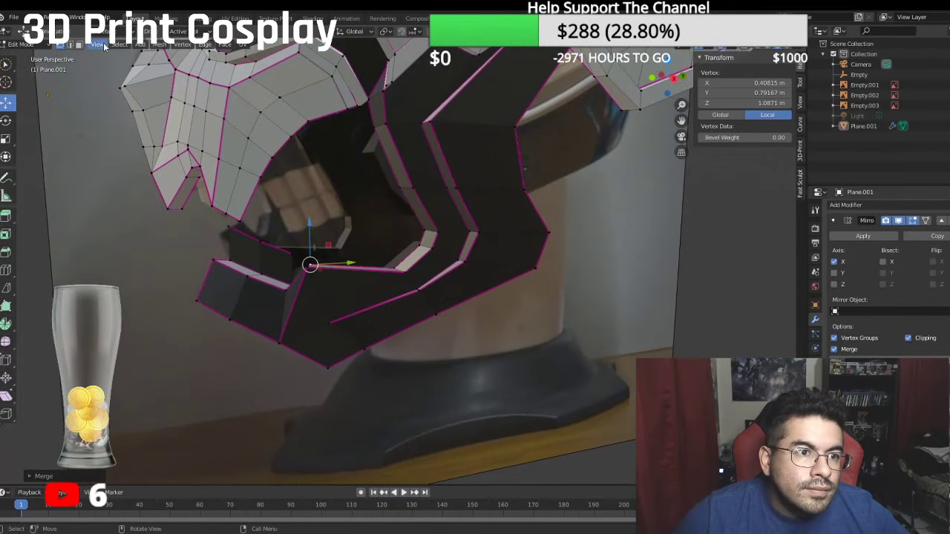
key(alt+a)
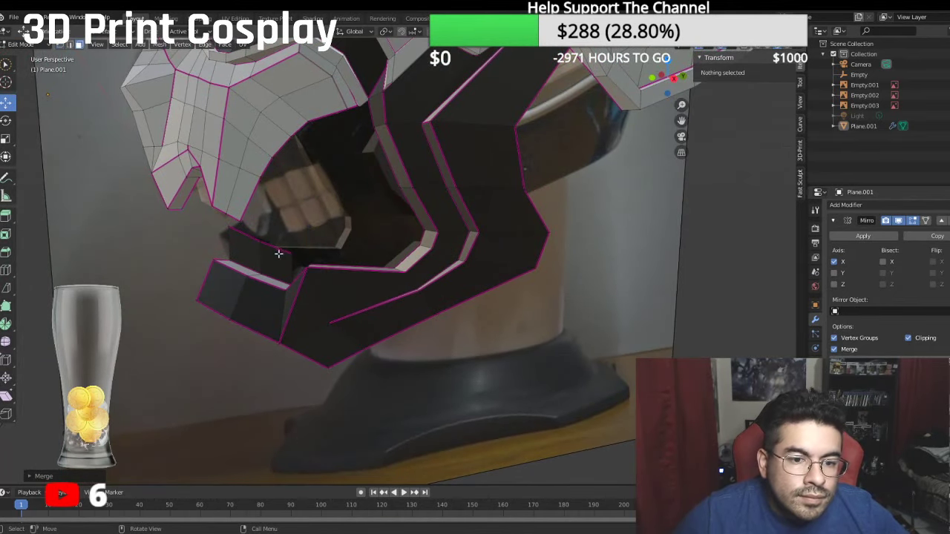
click(330, 270)
scroll(468, 334, down, 5)
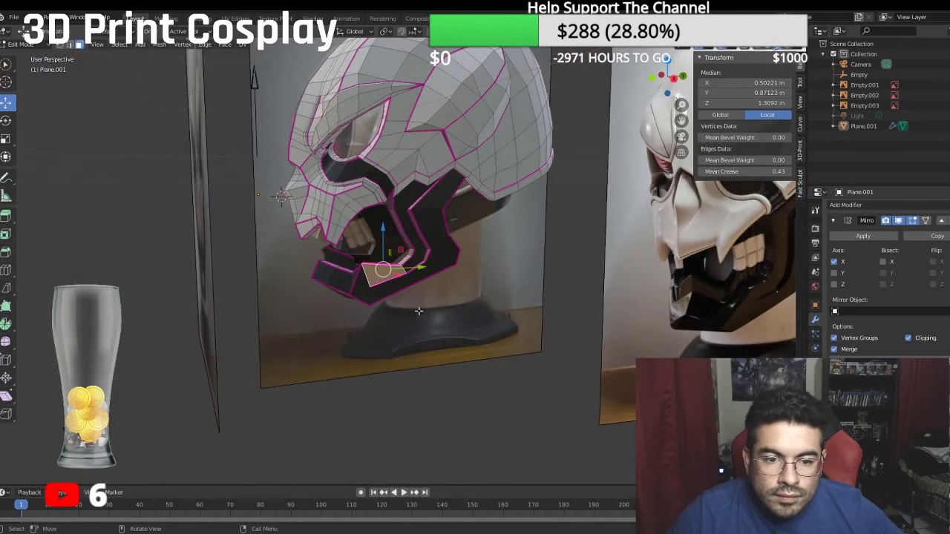
scroll(418, 310, up, 4)
click(439, 373)
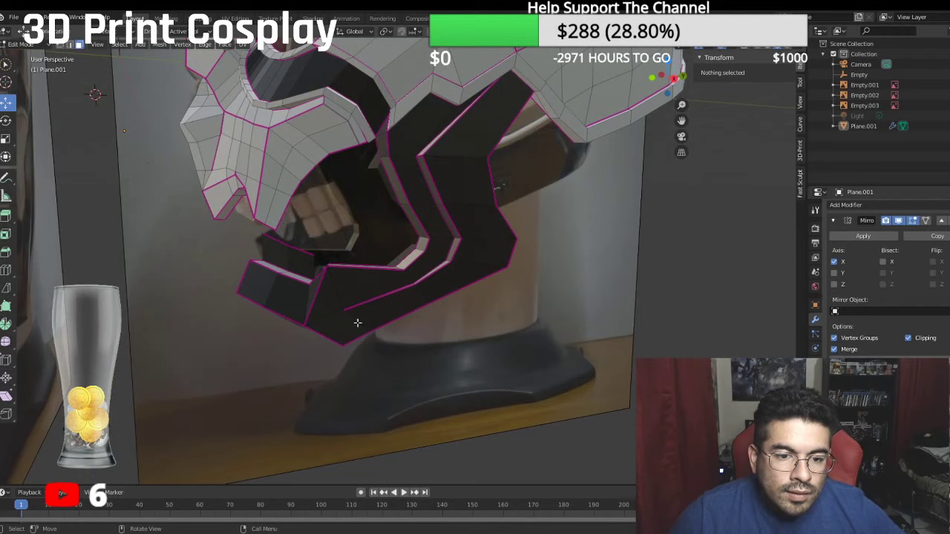
Step: Extrude the front section of the jaw bar's upper edge upward along Z into a narrow strip
key(KP_3)
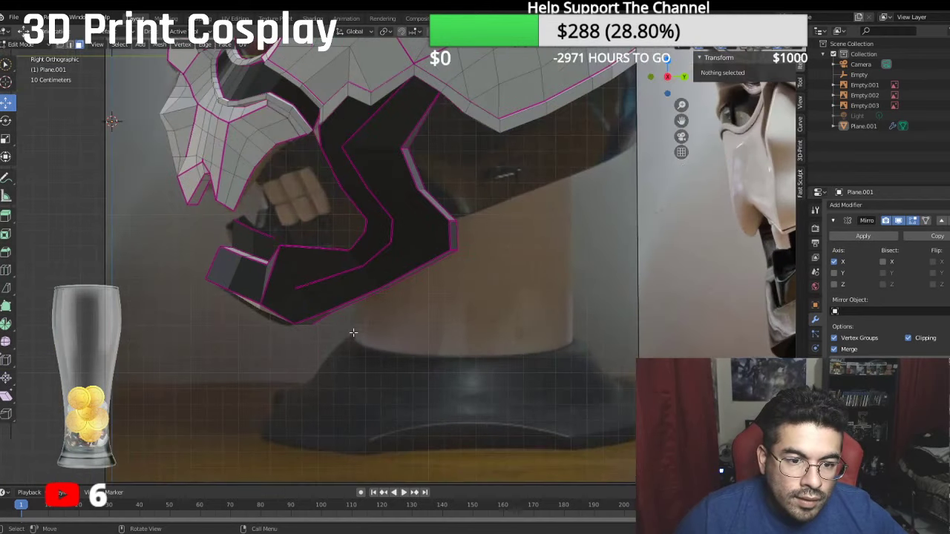
scroll(270, 234, up, 2)
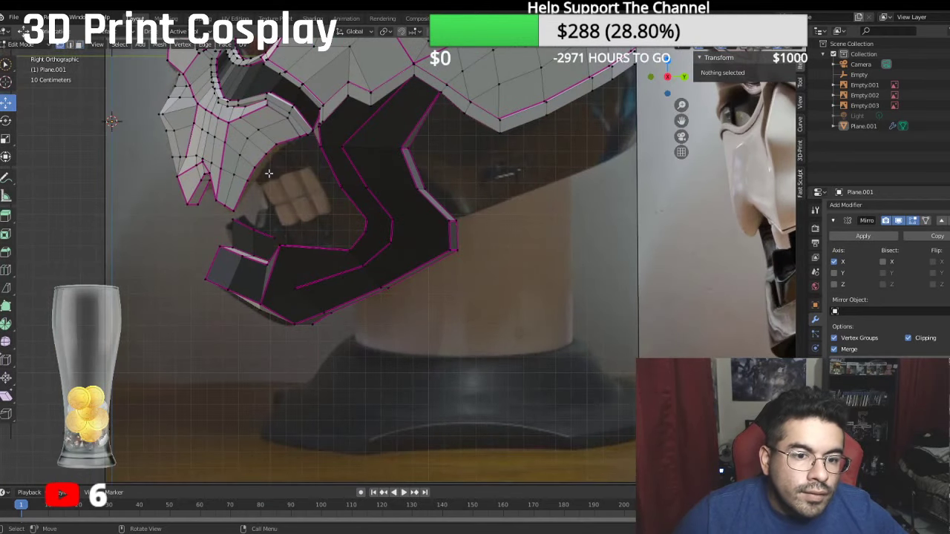
middle_drag(74, 49, 337, 233)
click(355, 280)
middle_drag(356, 275, 333, 280)
shift+click(328, 282)
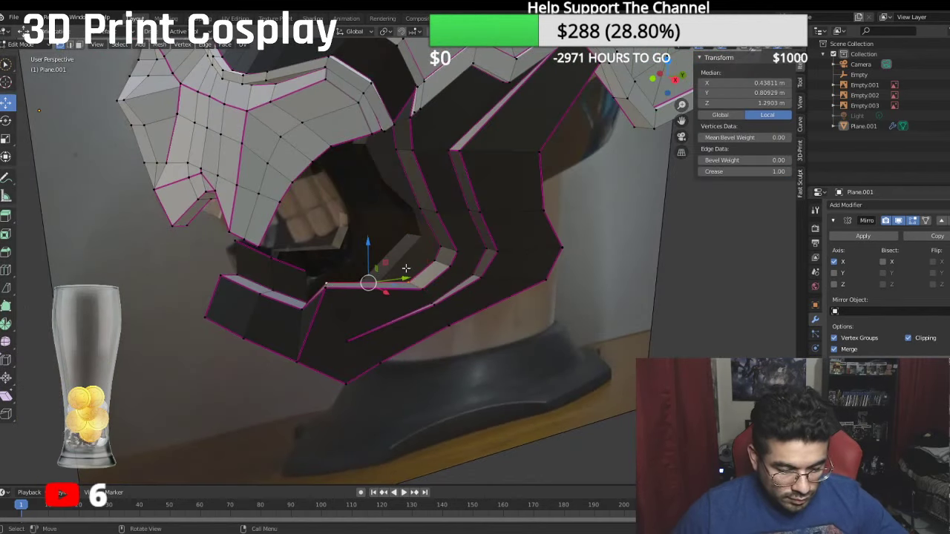
key(e)
key(z)
click(371, 231)
key(KP_3)
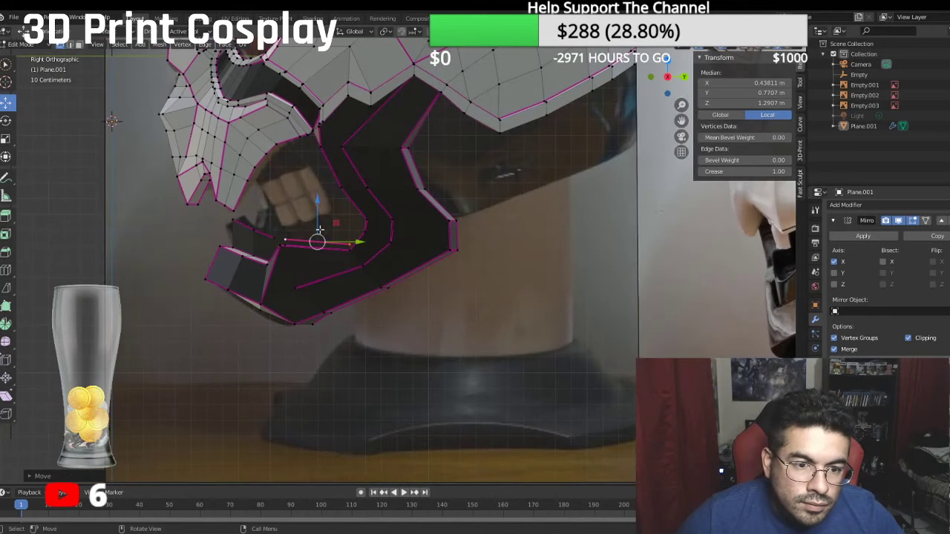
Step: Fill a face between the outer end of the chin lip and the front end of the new jaw strip
middle_drag(287, 234, 363, 269)
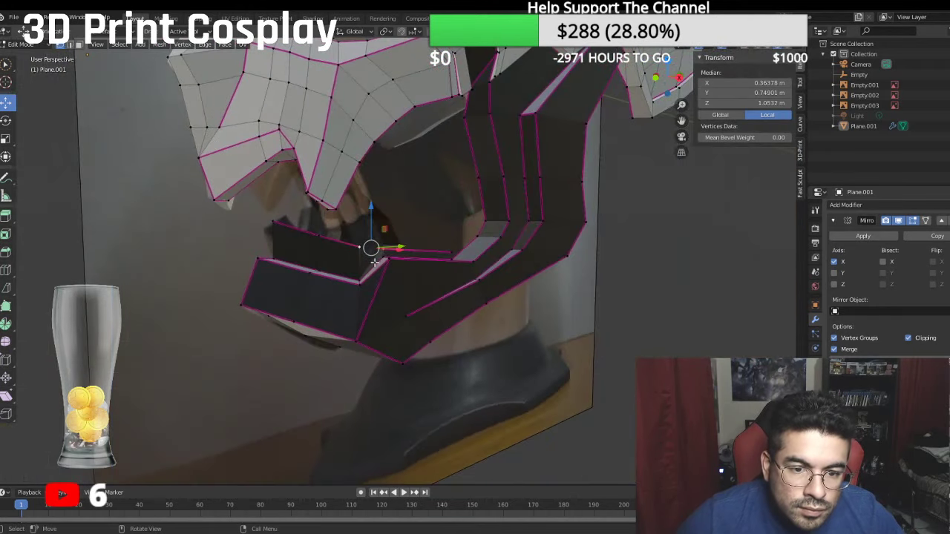
shift+click(363, 269)
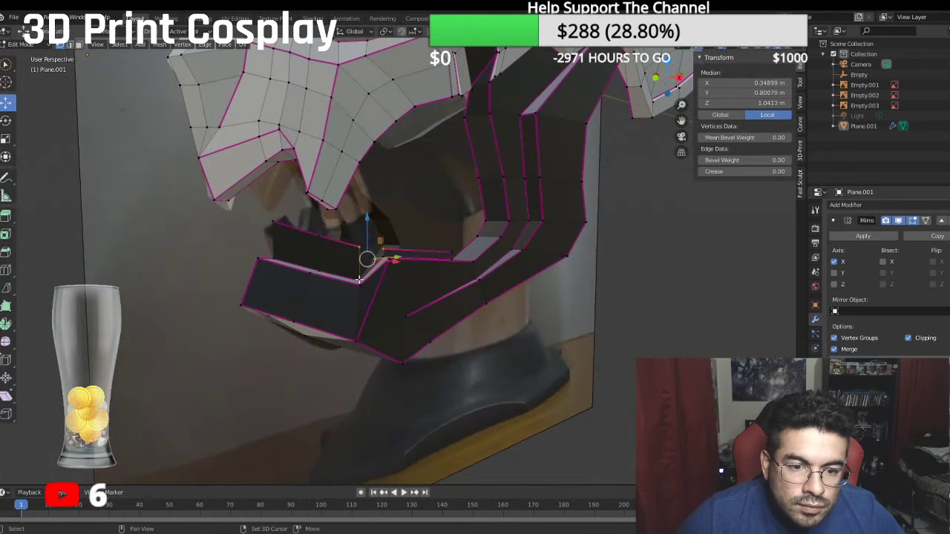
shift+click(401, 271)
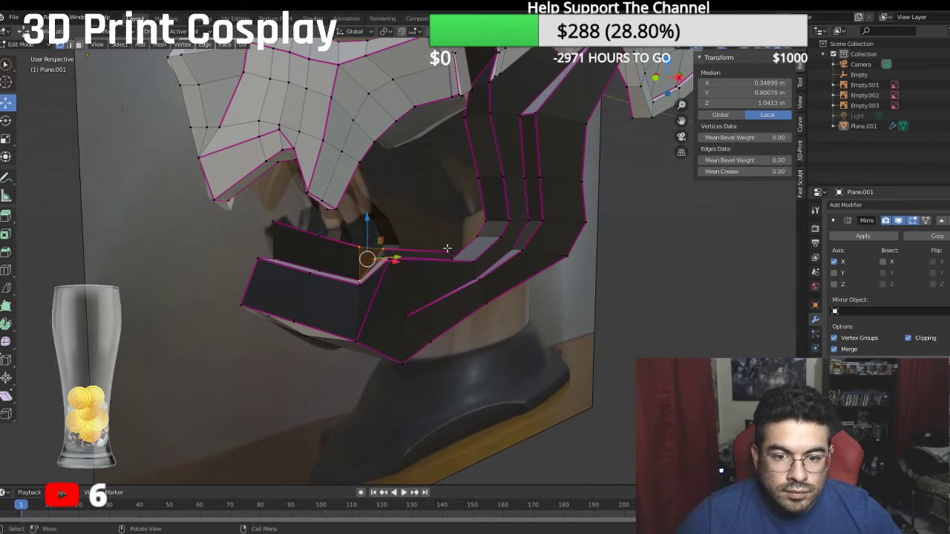
Step: Move the rear upper vertex of the new jaw strip up and forward to follow the side reference
scroll(450, 246, down, 2)
key(KP_3)
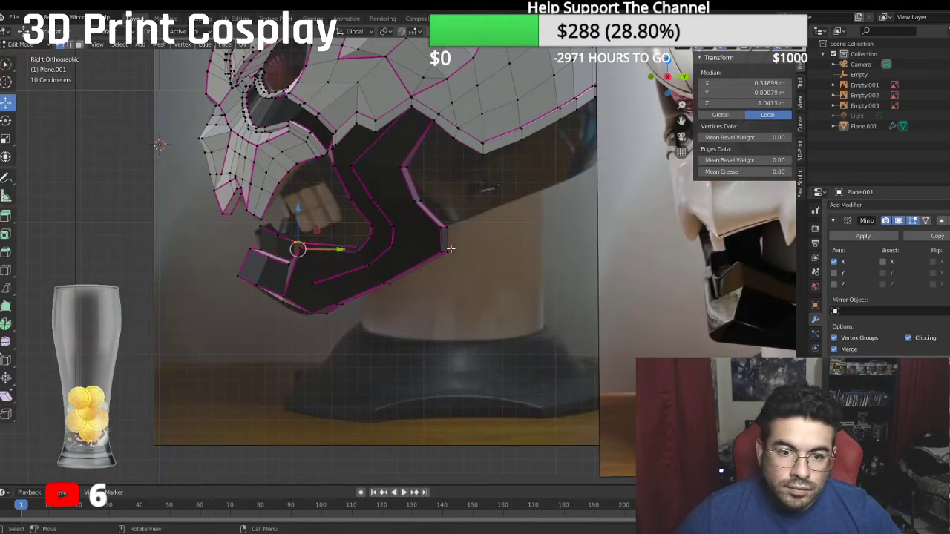
click(359, 243)
drag(381, 245, 377, 244)
drag(349, 213, 375, 239)
middle_drag(372, 234, 419, 224)
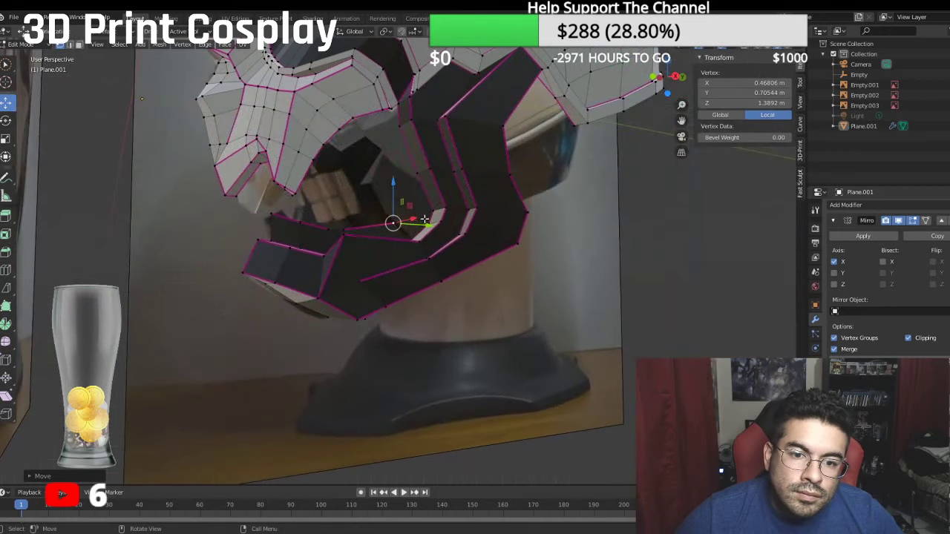
Step: Extrude the rear inner edge path of the mouth opening and move the new edge forward along Y
click(429, 224)
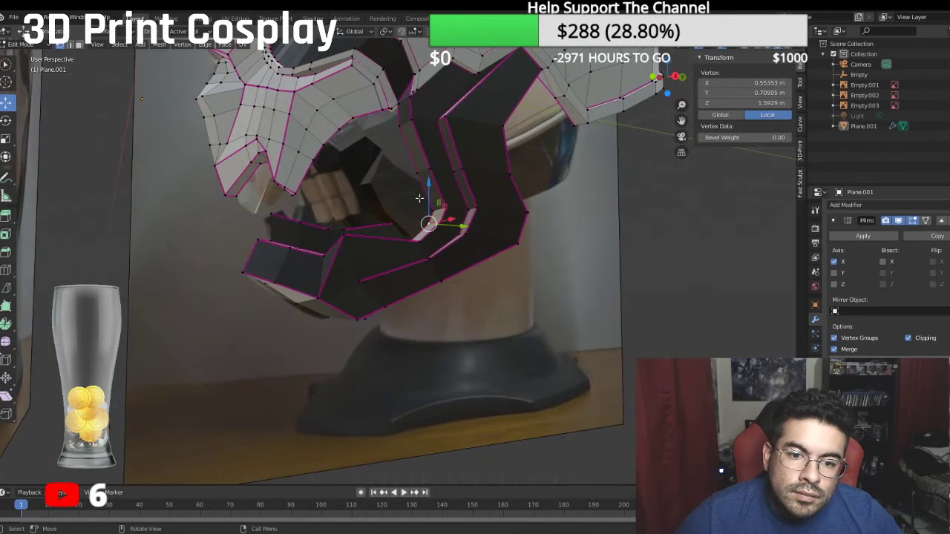
ctrl+click(398, 126)
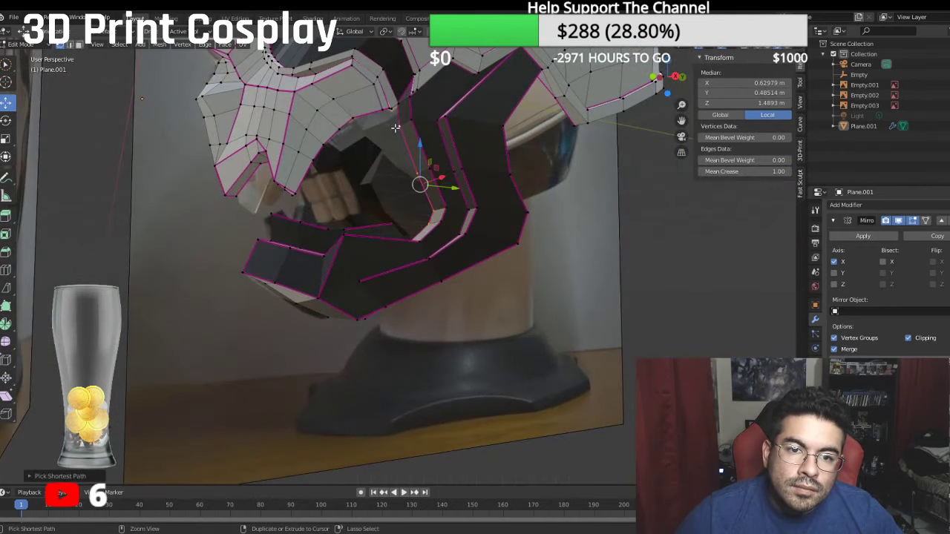
key(KP_3)
scroll(527, 204, up, 1)
key(e)
right_click(528, 204)
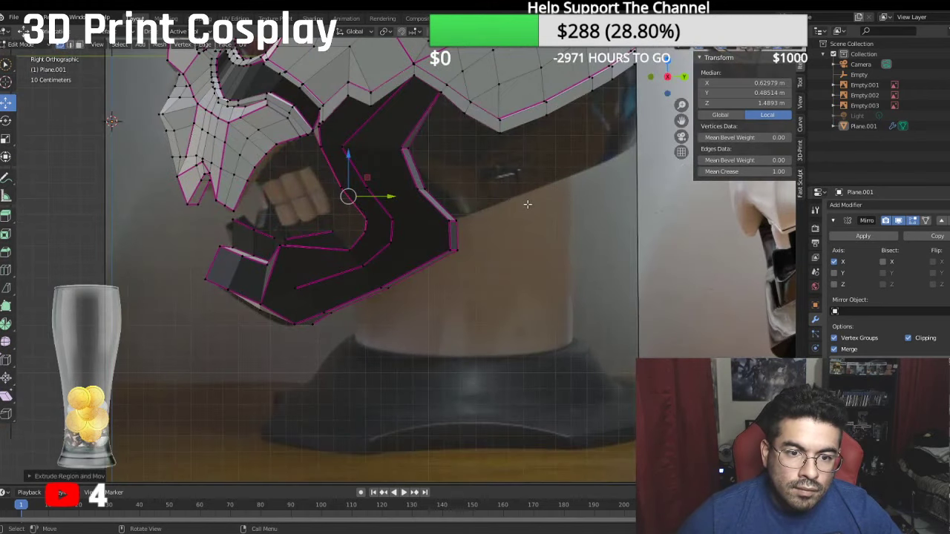
drag(394, 196, 380, 219)
Step: Reposition the lower vertices of the new rear mouth edge along Y and Z to match the side reference
click(360, 220)
click(355, 220)
drag(342, 182, 342, 170)
drag(378, 209, 369, 227)
click(358, 230)
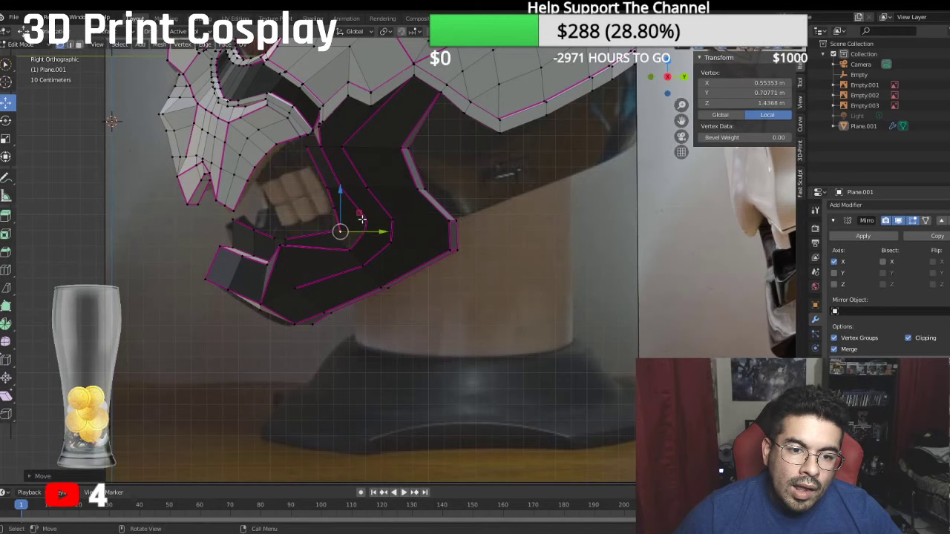
drag(340, 192, 341, 181)
drag(375, 221, 369, 219)
Step: Move the middle vertex of the extruded rear mouth edge inward along X
middle_drag(368, 219, 521, 239)
click(528, 210)
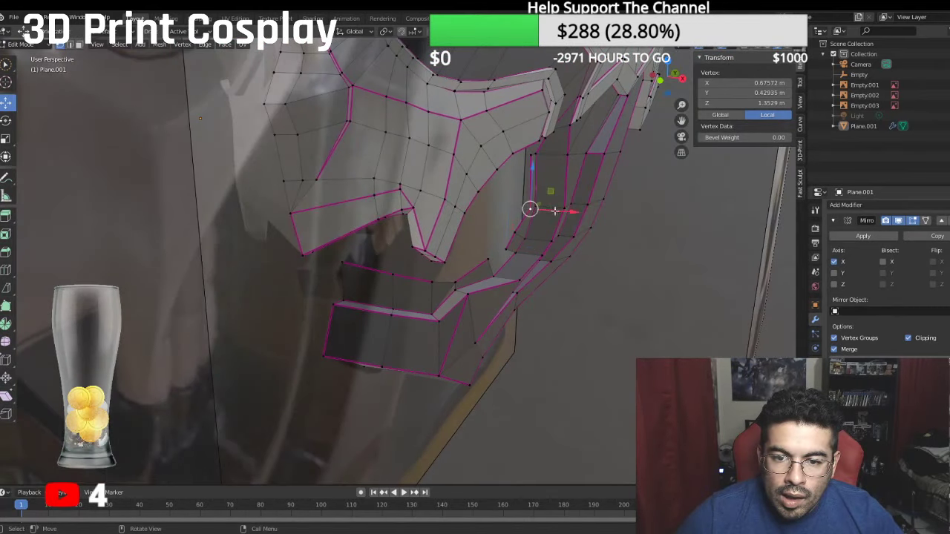
drag(554, 210, 519, 207)
middle_drag(519, 208, 562, 206)
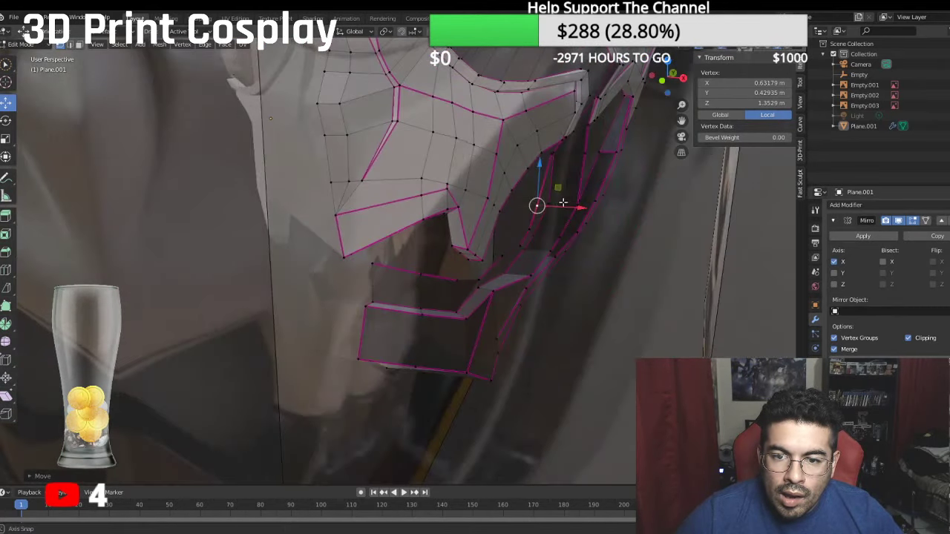
Step: Fill the corner gap between the lower jaw strip and the rear mouth strip with a face
click(522, 246)
shift+click(502, 255)
shift+click(505, 270)
shift+click(527, 251)
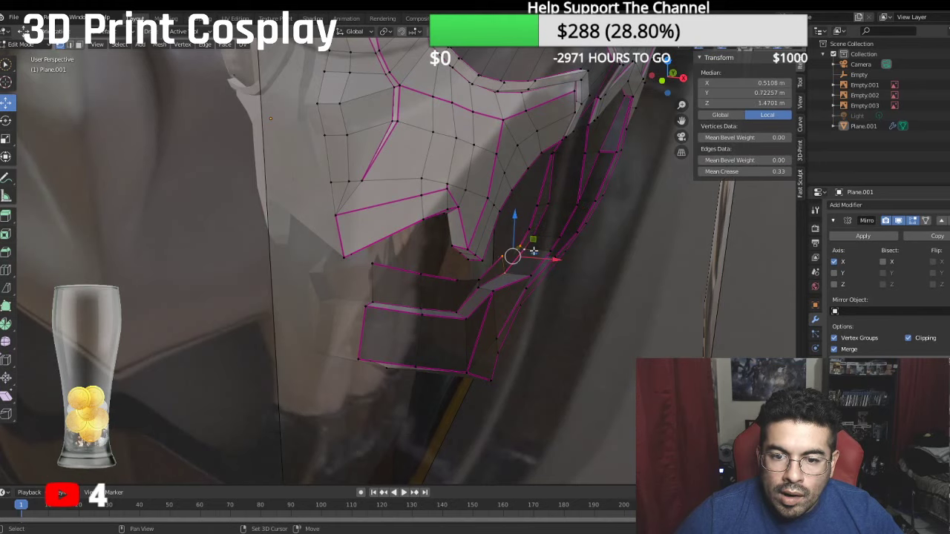
Step: Reposition the lower vertices of the rear mouth strip above the filled corner, shaping the inner lip
middle_drag(533, 251, 558, 233)
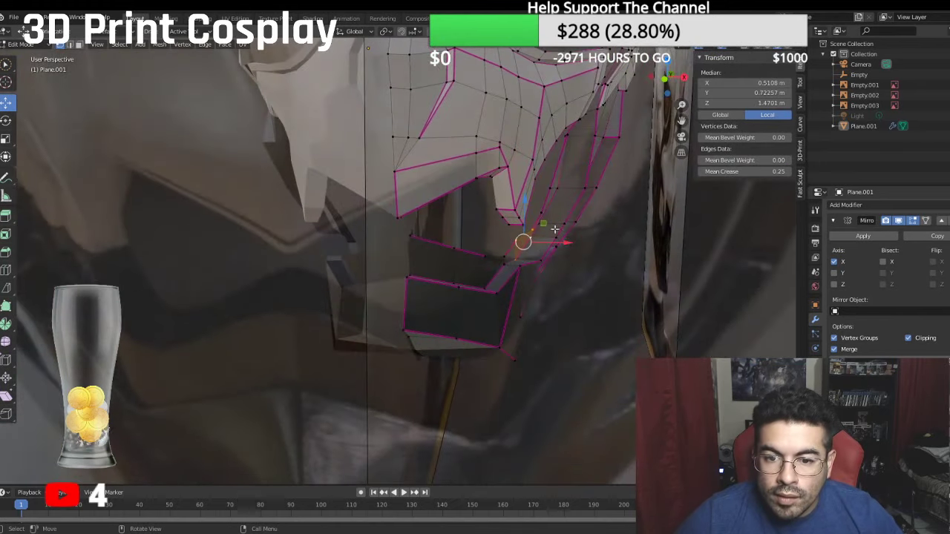
click(533, 230)
drag(567, 230, 568, 209)
click(546, 210)
middle_drag(560, 194, 564, 174)
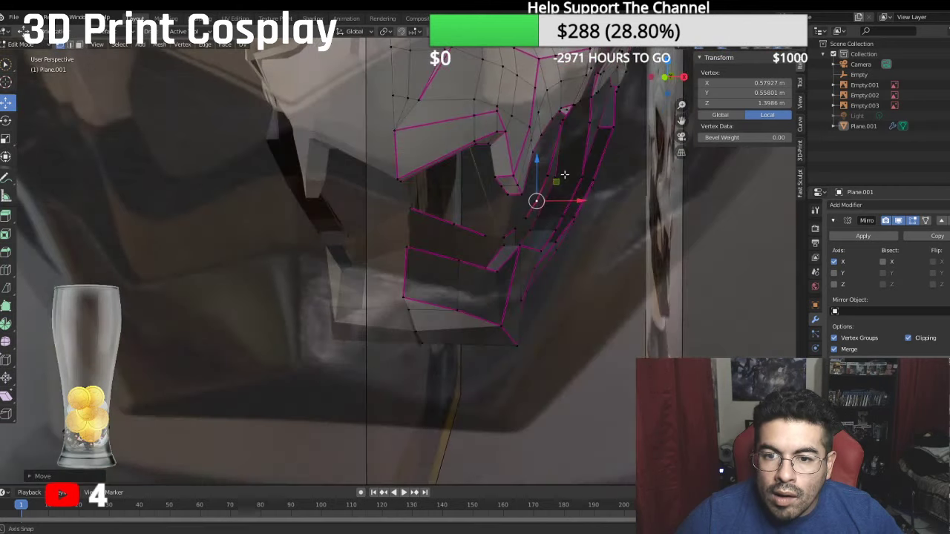
Step: Move the top vertex of the rear mouth strip's inner edge inward along X
click(557, 120)
drag(599, 117, 595, 115)
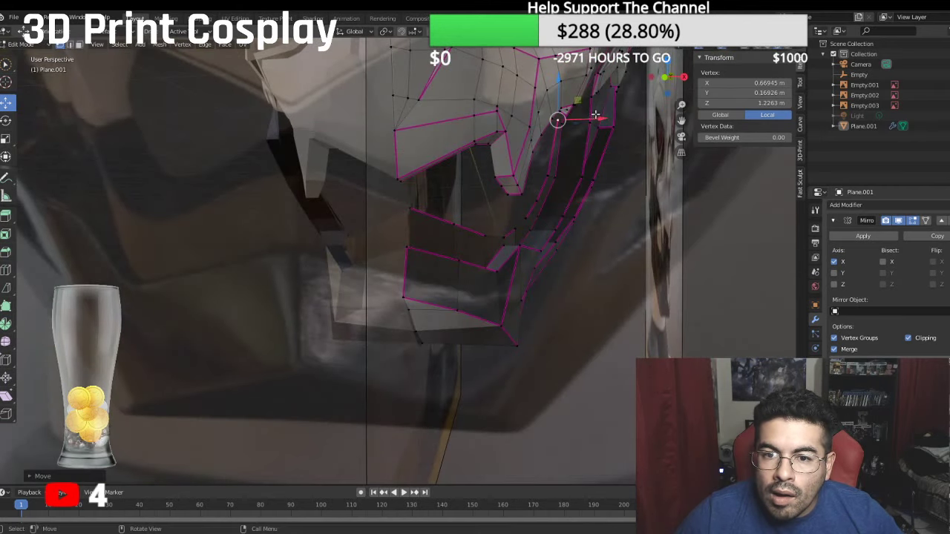
middle_drag(593, 117, 580, 205)
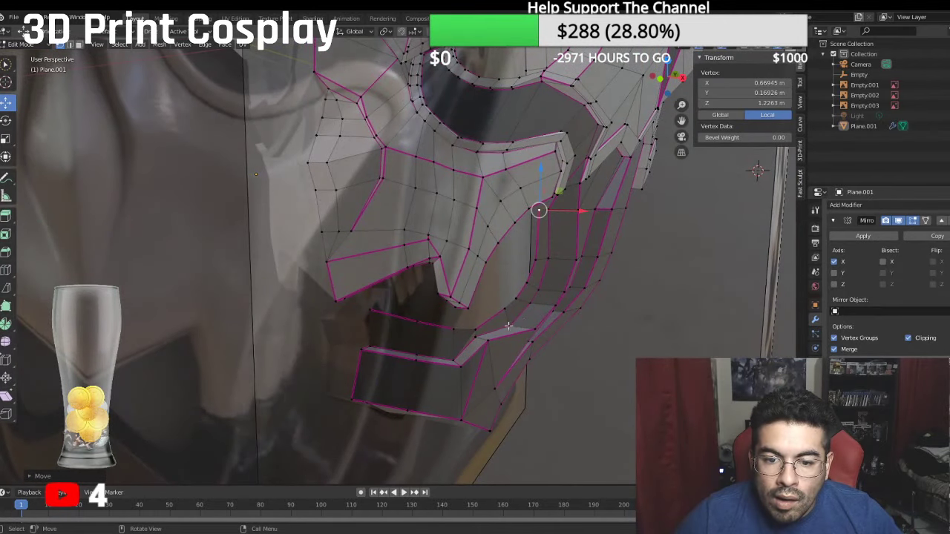
Step: Select the inner mouth edge from the rear strip's top to the centre line and set its mean crease to 1
ctrl+click(370, 310)
click(739, 171)
text(0.75)
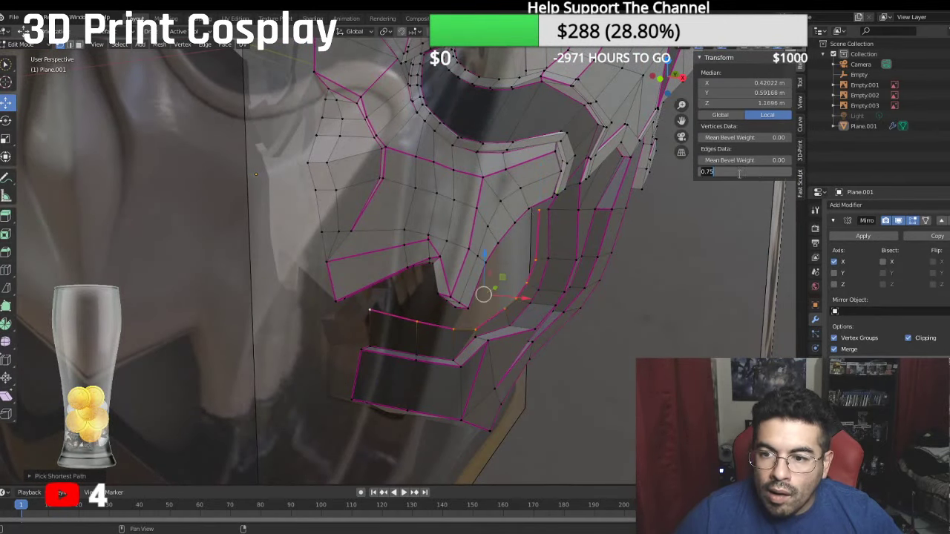
key(Return)
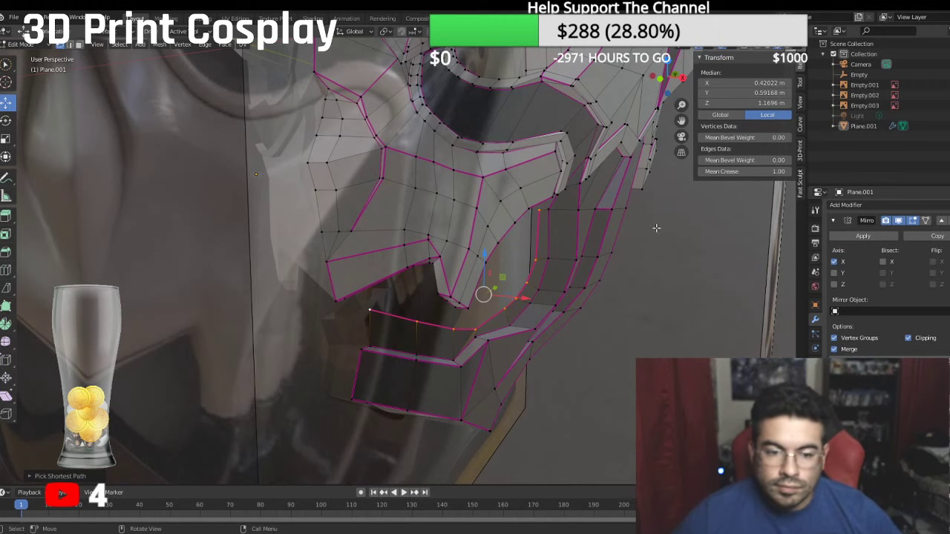
Step: Extrude the selected inner mouth edge and move the new edge inward along X
mouse_move(600, 300)
middle_down()
mouse_move(579, 297)
mouse_move(593, 295)
middle_up()
key(KP_1)
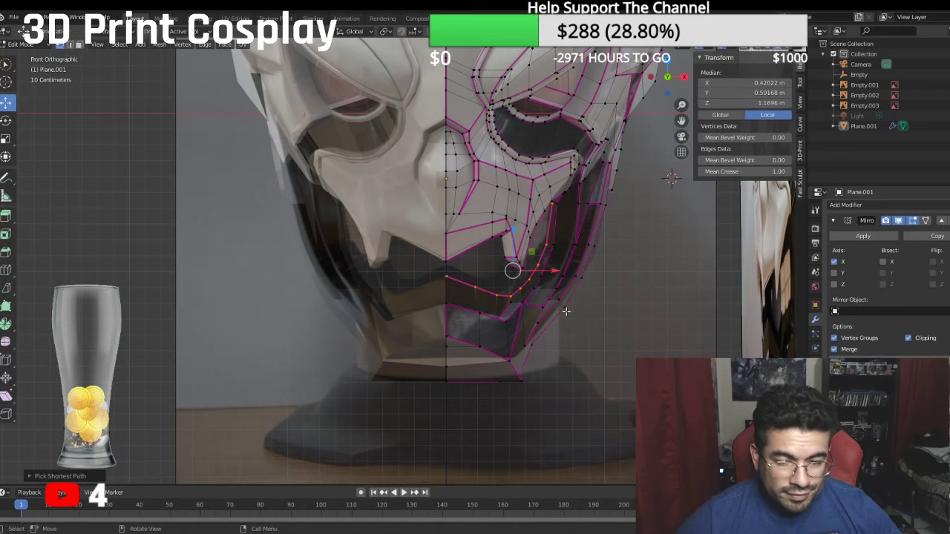
key(e)
right_click(611, 296)
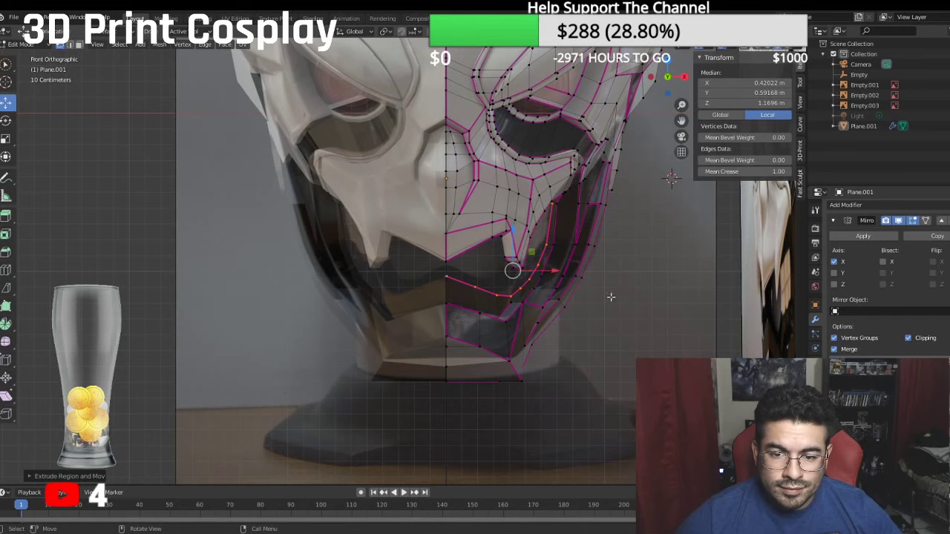
drag(560, 271, 549, 270)
Step: Deselect the rear vertices of the extruded edge and shift the remaining front lip vertices back along Y and up along Z
middle_drag(549, 270, 494, 252)
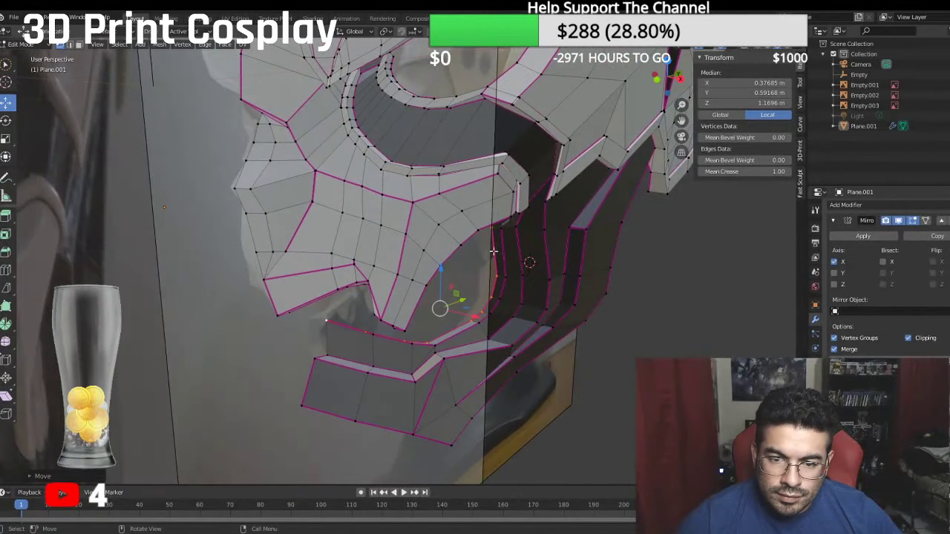
shift+click(491, 235)
shift+click(496, 279)
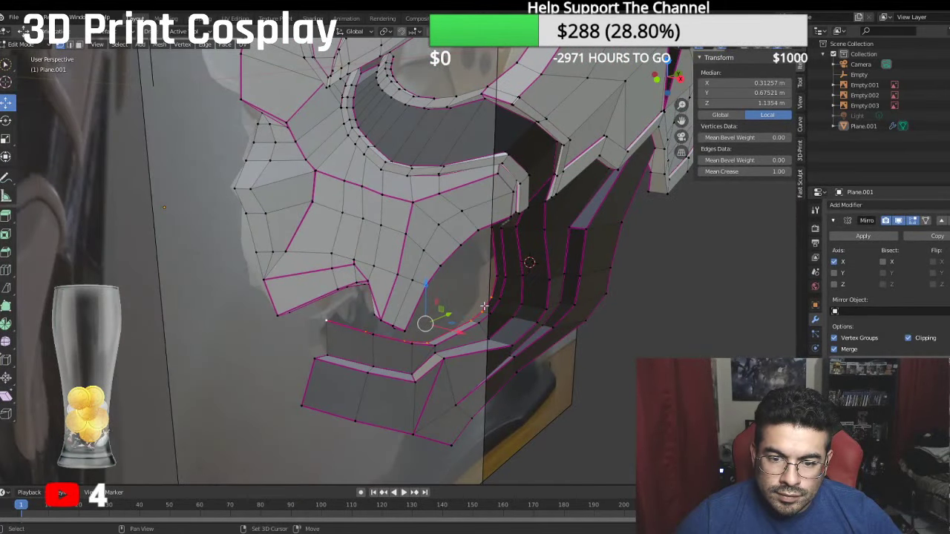
shift+click(482, 309)
shift+click(472, 320)
middle_drag(471, 320, 429, 354)
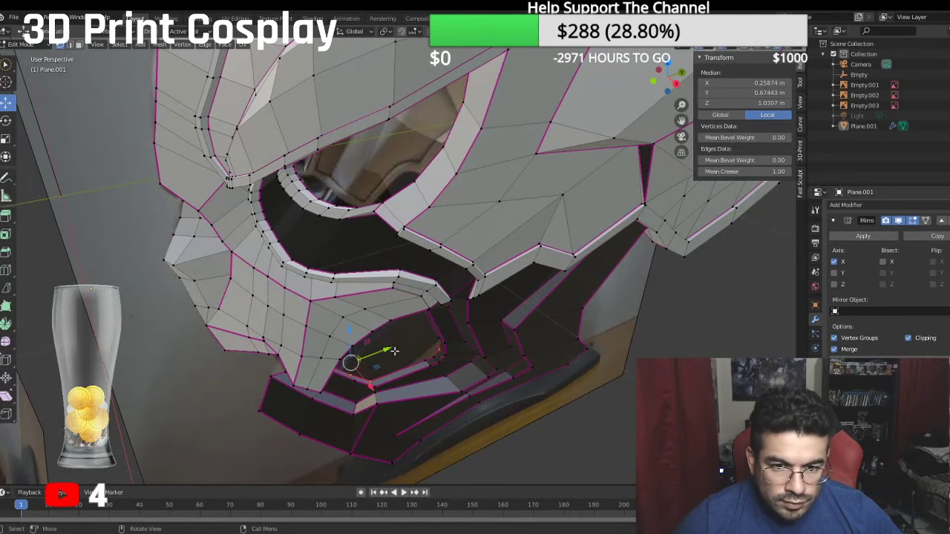
key(g)
key(y)
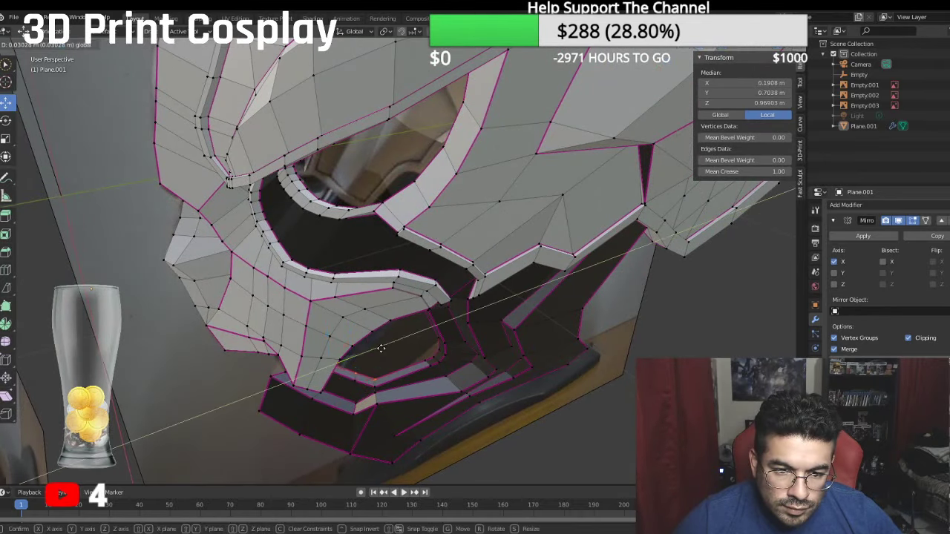
click(381, 349)
middle_drag(381, 349, 372, 274)
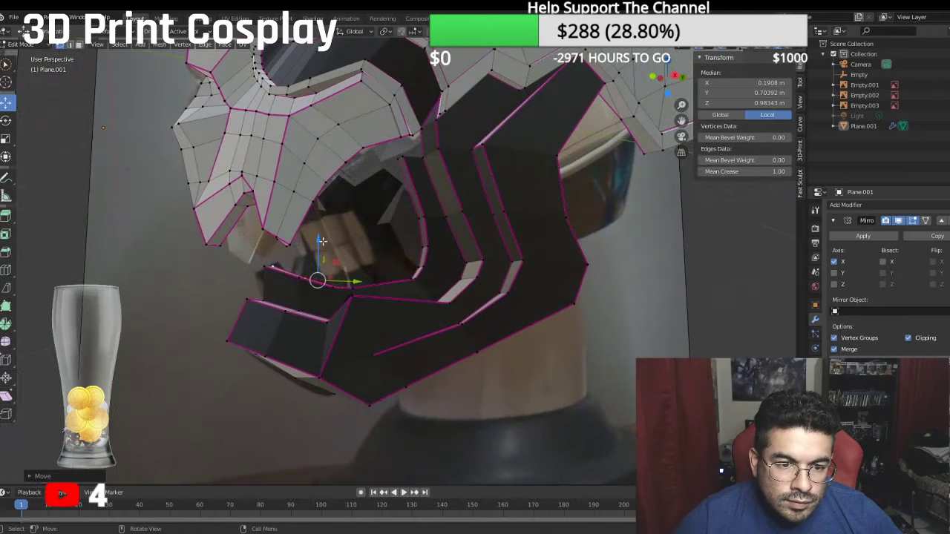
key(g)
click(405, 255)
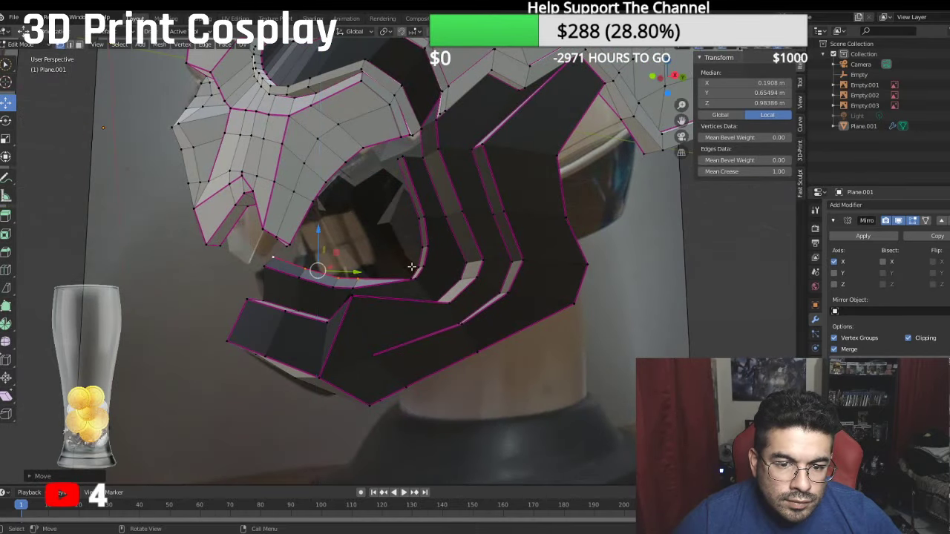
Step: Raise the extruded lip's vertex at the lower rear corner of the mouth along Z
click(411, 266)
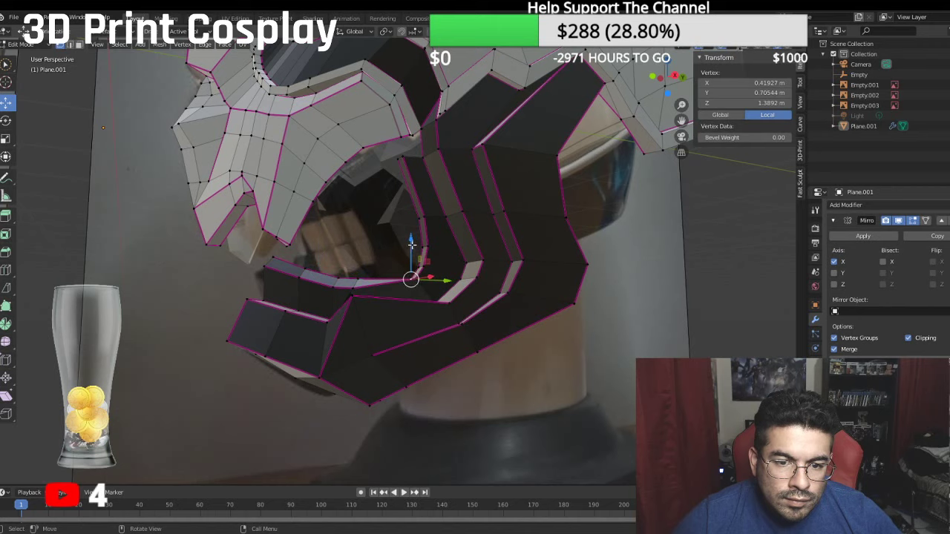
drag(411, 241, 414, 226)
middle_drag(415, 232, 452, 253)
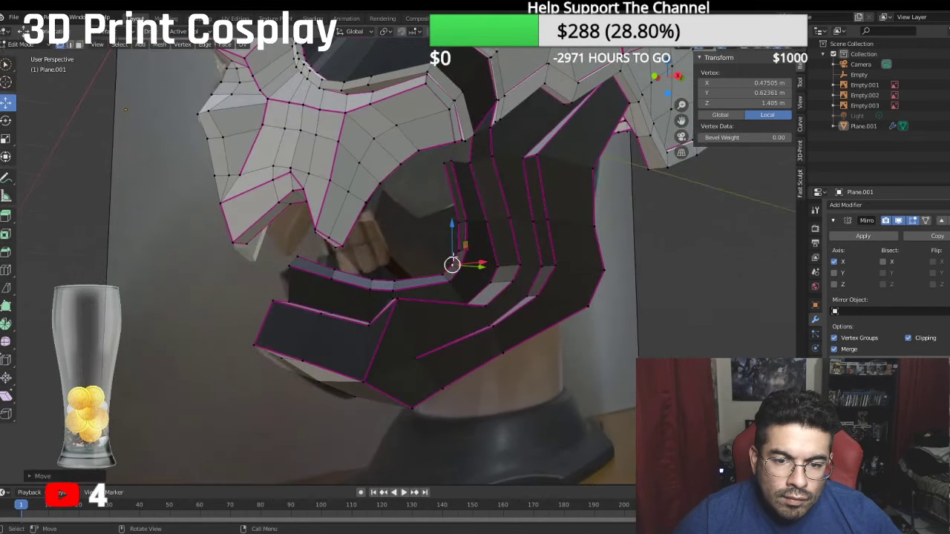
Step: Select the rear run of the extruded lip edge up to its top vertex and shift it forward along Y
click(451, 264)
ctrl+click(443, 168)
middle_drag(454, 215, 427, 242)
Step: Adjust the lip's lower rear corner vertex along Y and Z, checking it against the front reference
click(407, 292)
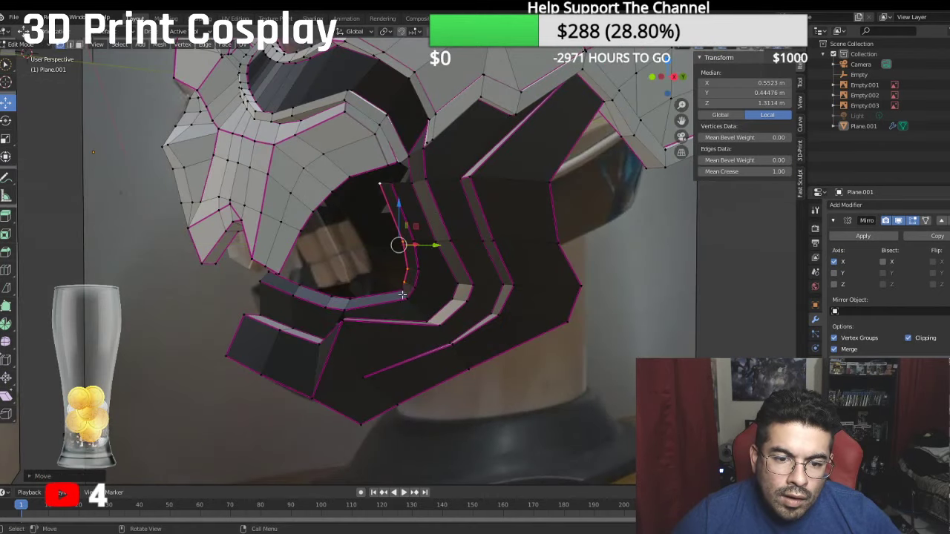
drag(433, 296, 423, 287)
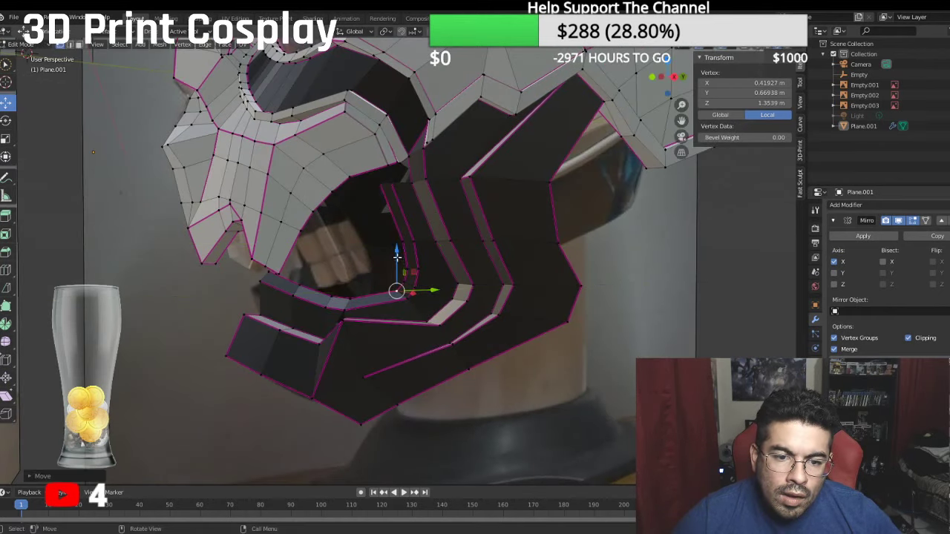
middle_drag(422, 286, 459, 247)
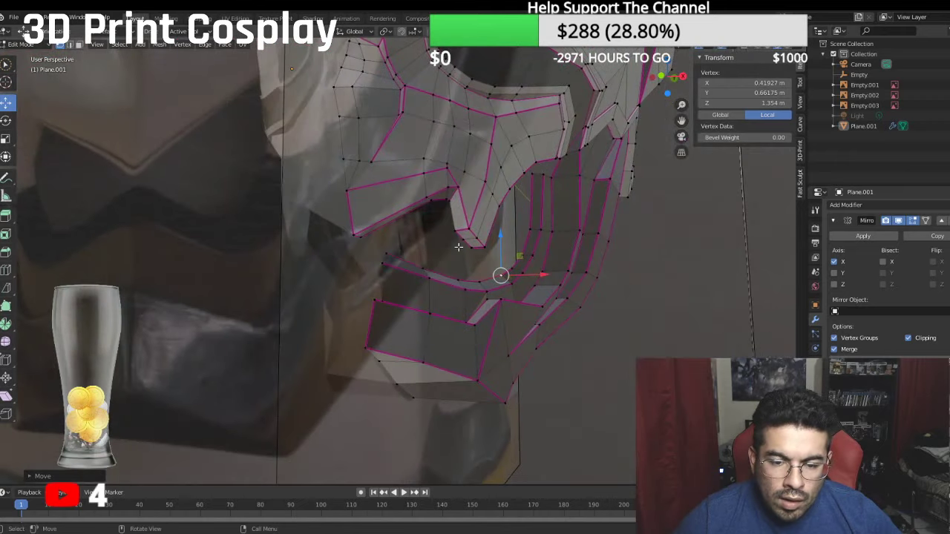
key(KP_1)
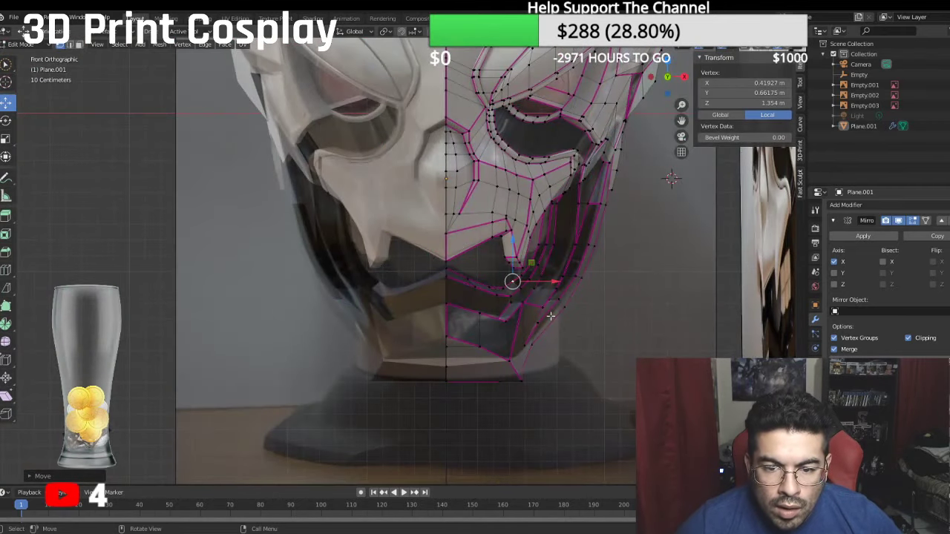
drag(512, 256, 514, 244)
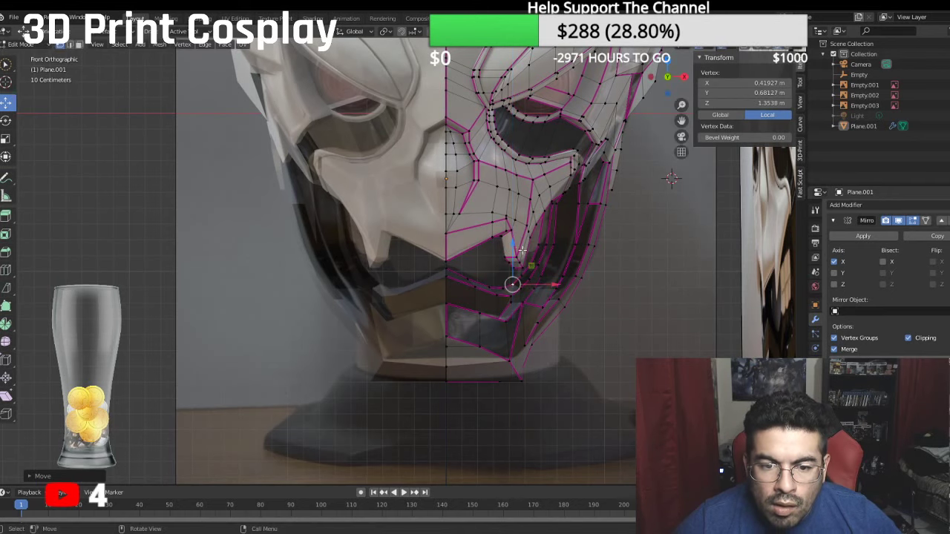
Step: Select the short lip edge on the centre line and set its crease to 1
click(443, 267)
click(725, 161)
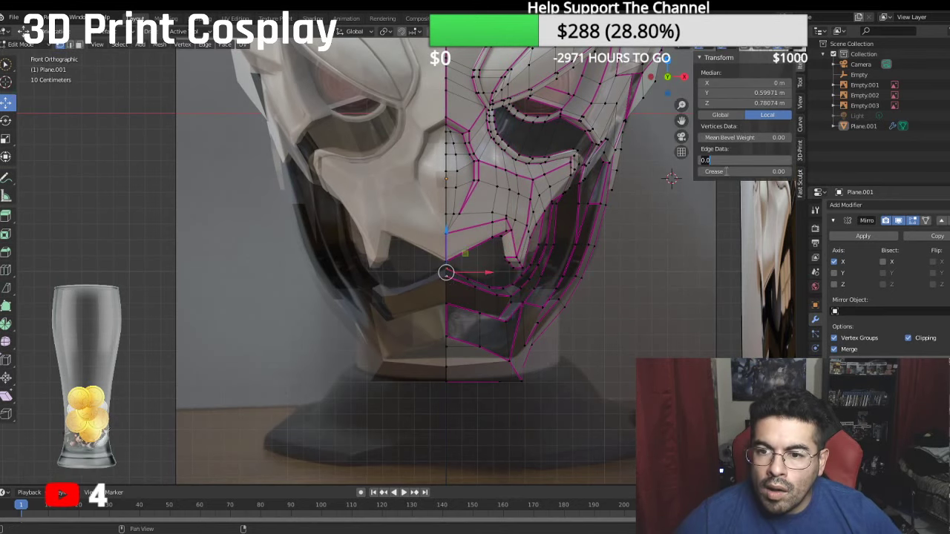
click(725, 171)
text(1)
key(Return)
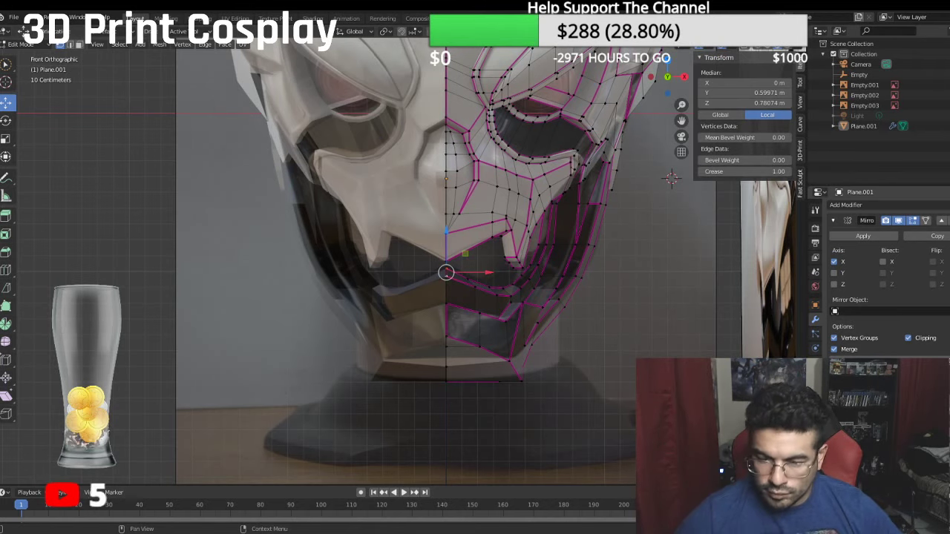
Step: Switch to Object Mode and hide the front reference image Empty.001
click(21, 45)
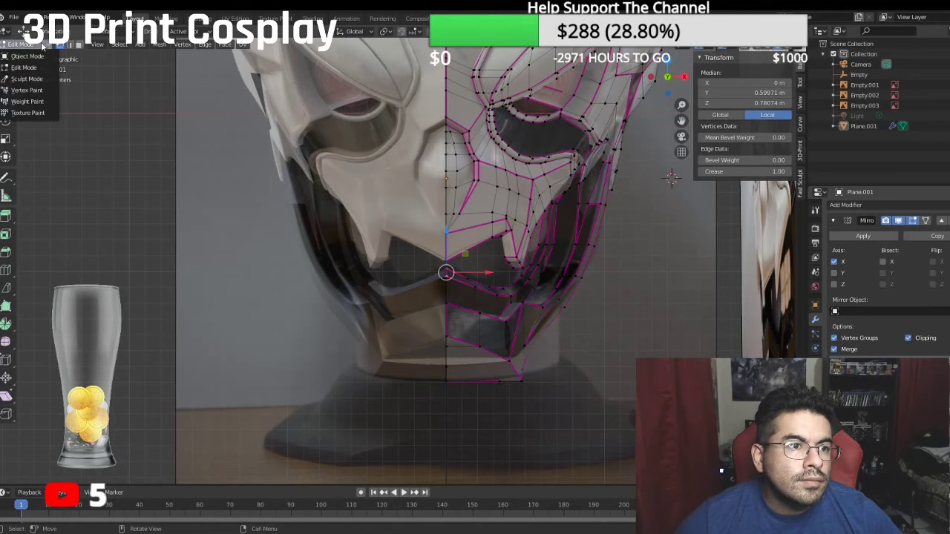
click(35, 54)
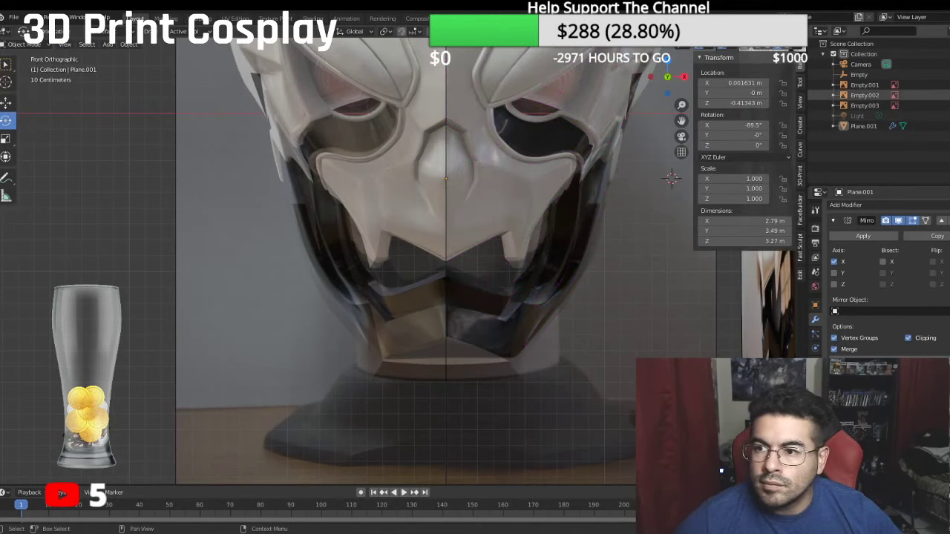
click(948, 85)
Step: Examine the mirrored helmet from the front and against the side reference image
scroll(594, 215, down, 2)
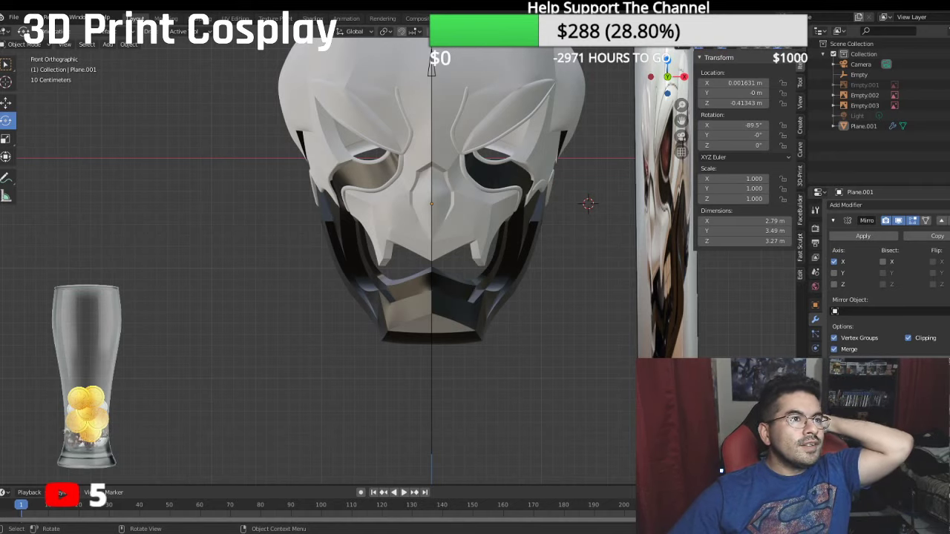
scroll(30, 213, down, 3)
middle_drag(34, 218, 155, 230)
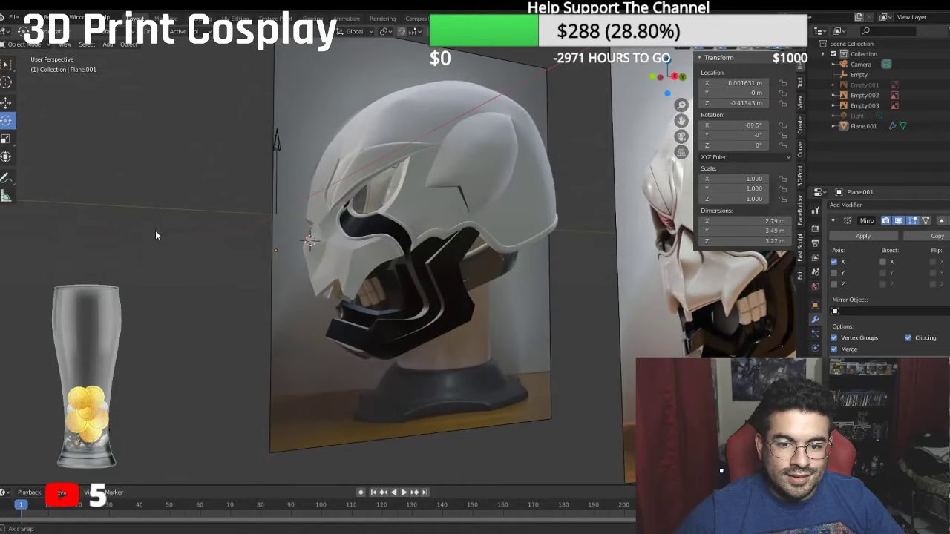
key(KP_3)
scroll(330, 223, up, 4)
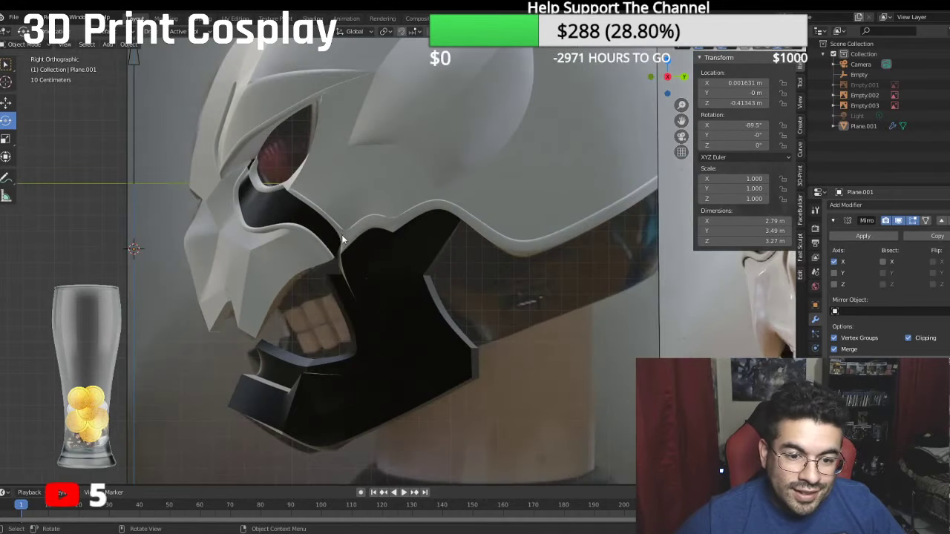
scroll(340, 239, down, 1)
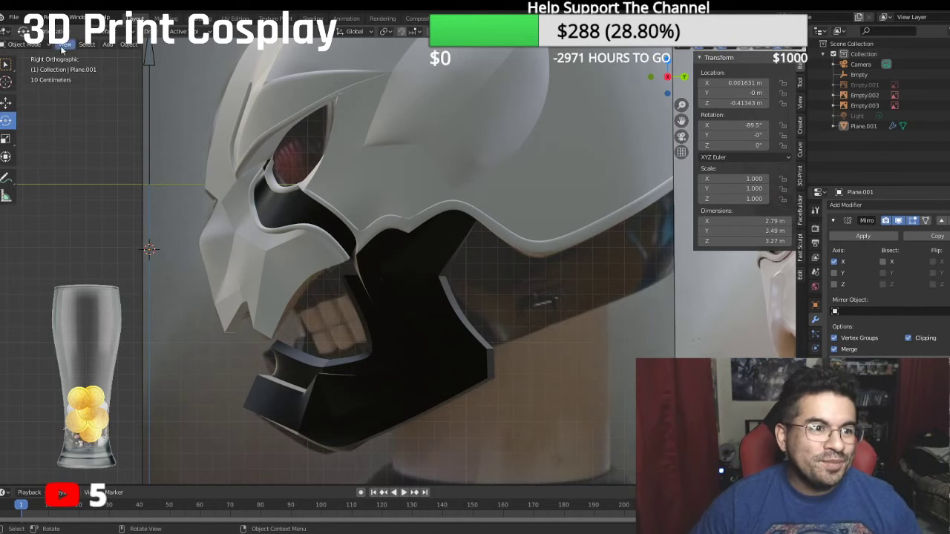
Step: Return the helmet mesh to Edit Mode and set its subdivision level to 0
click(26, 44)
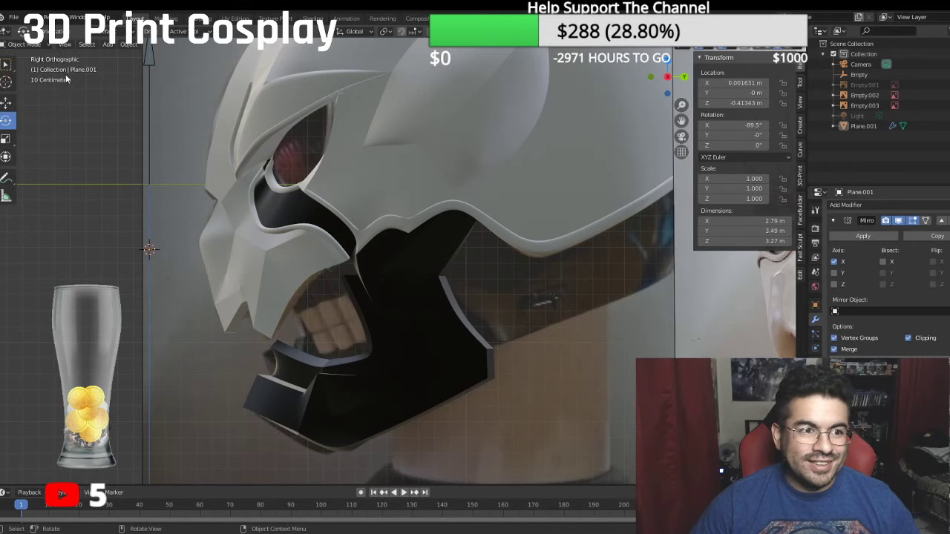
click(35, 45)
click(24, 68)
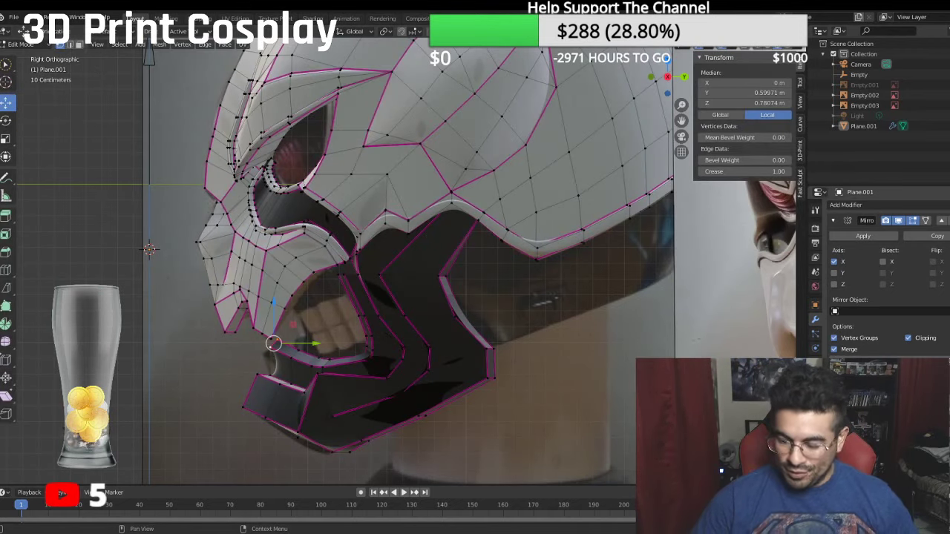
key(ctrl+0)
Step: Fill the gap between the cheek plate's rear corner and the top of the rear mouth strip with a four-sided face
middle_drag(542, 394, 345, 127)
scroll(413, 212, up, 5)
click(343, 135)
shift+click(347, 110)
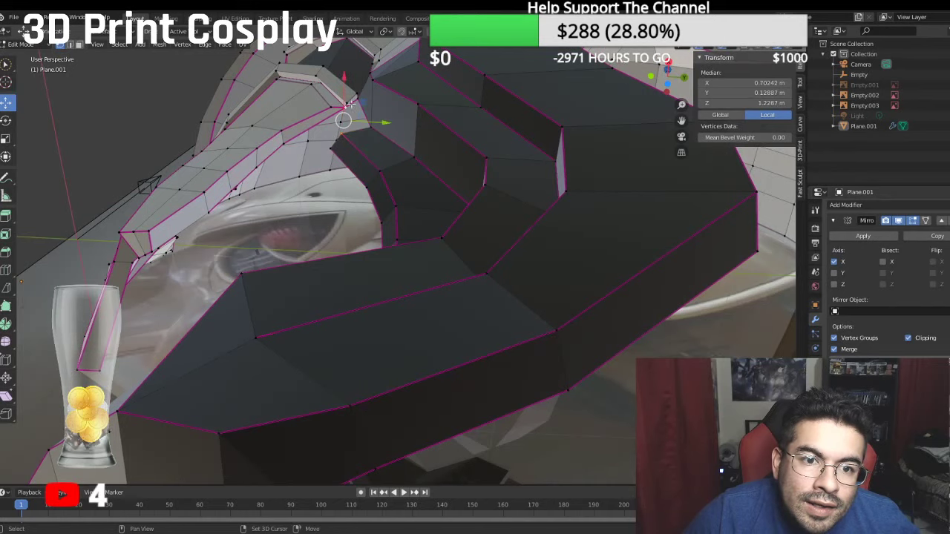
shift+click(360, 100)
shift+click(375, 130)
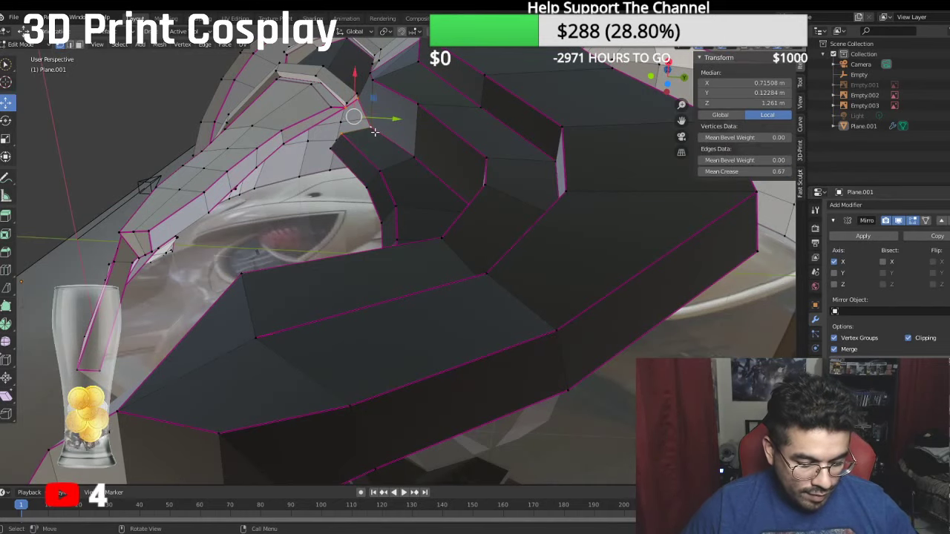
key(f)
middle_drag(374, 130, 404, 162)
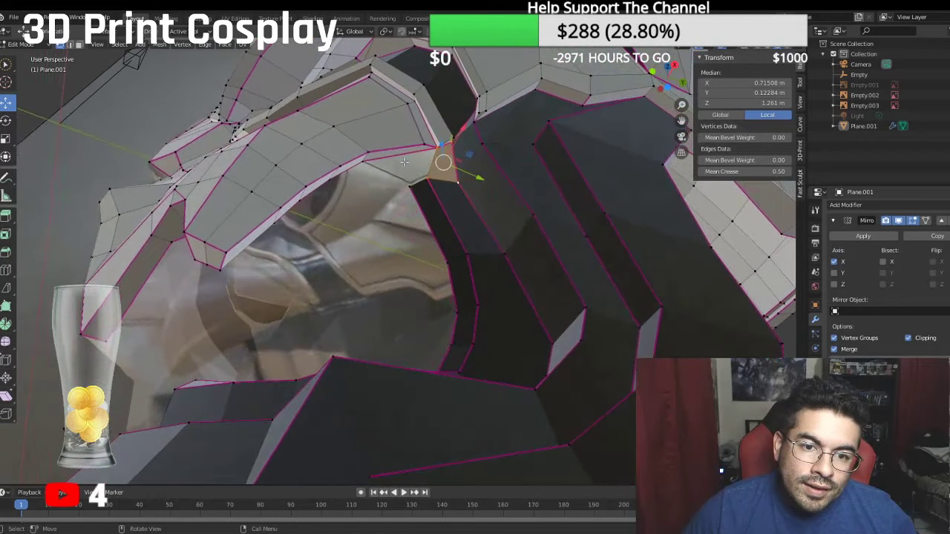
Step: Bisect the narrow lip face under the cheek plate's rear corner with a short cut across it
click(80, 45)
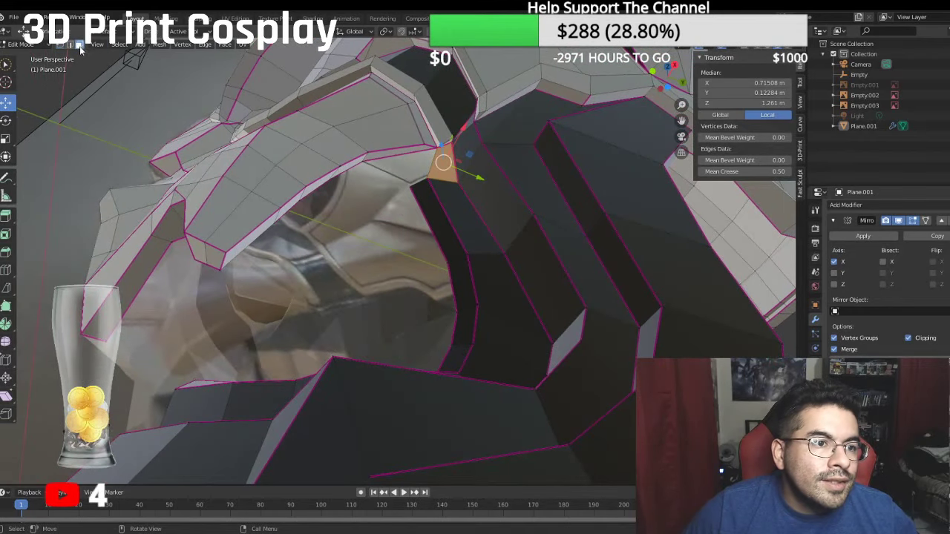
click(405, 152)
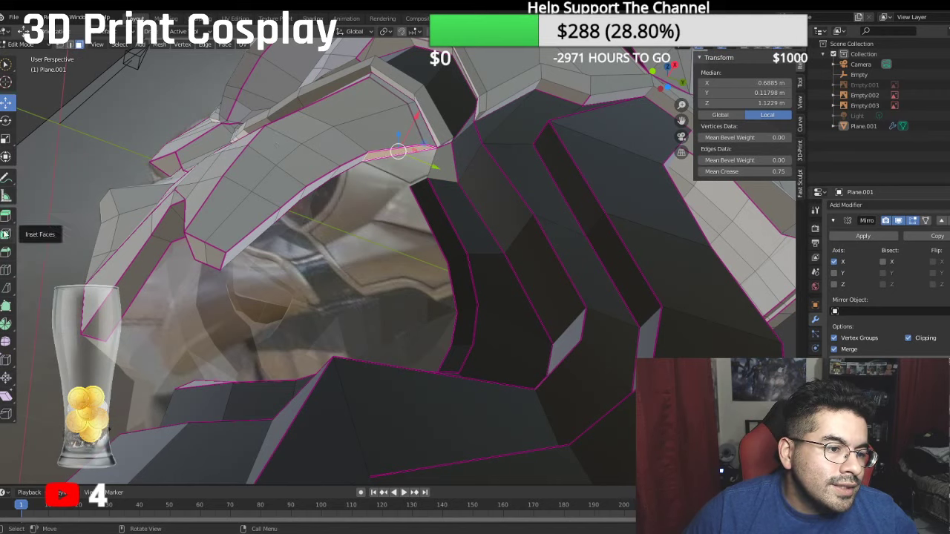
click(6, 288)
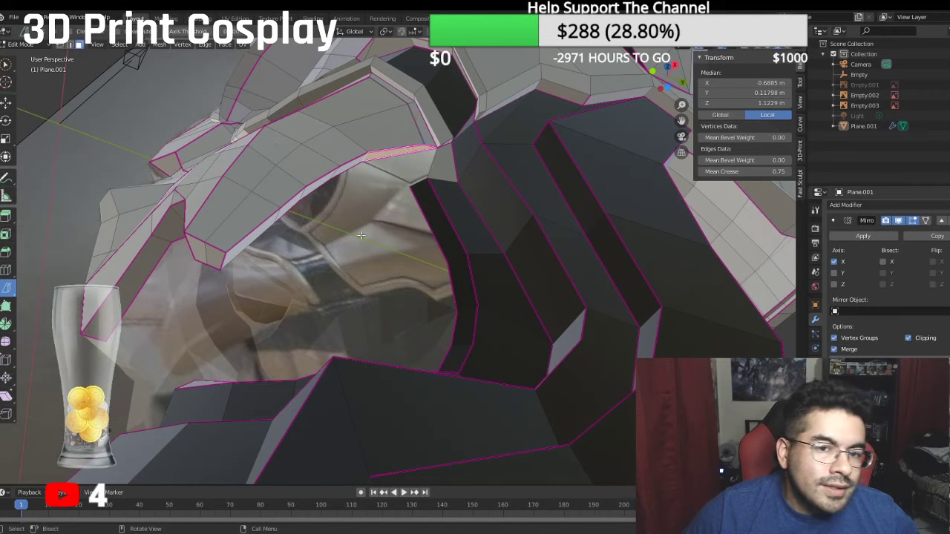
click(418, 154)
drag(411, 163, 410, 165)
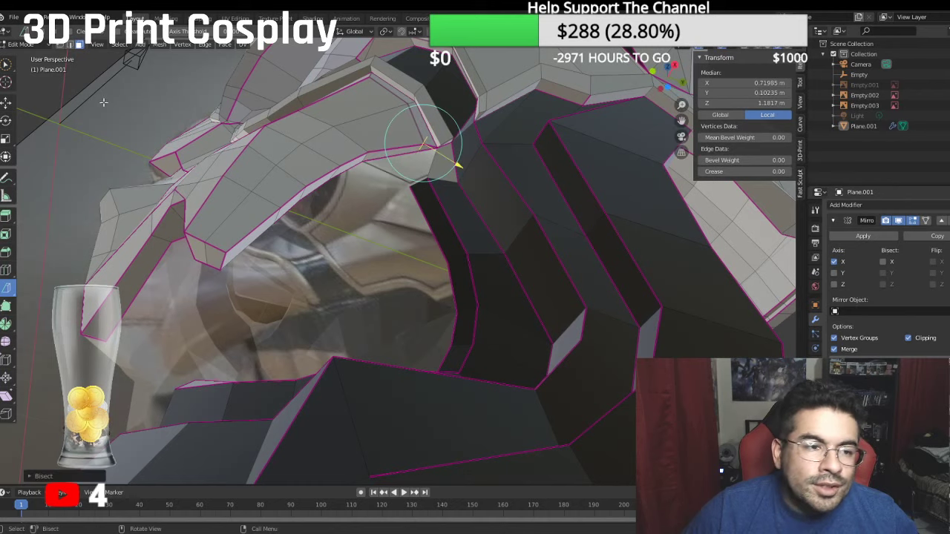
click(47, 103)
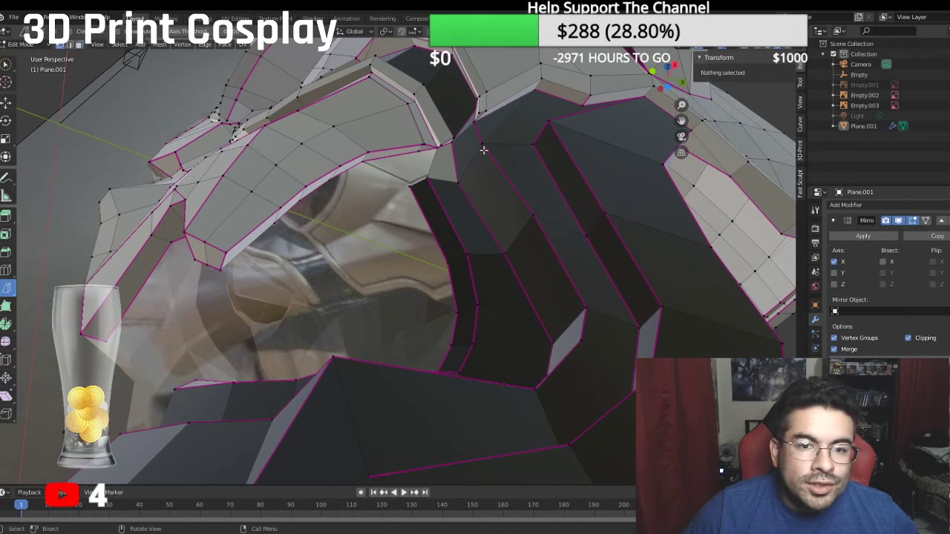
Step: Merge the overlapping vertices on the upper edge of the bisected cheek lip using the At Last option
scroll(483, 150, up, 5)
shift+middle_drag(483, 151, 435, 267)
drag(385, 224, 397, 224)
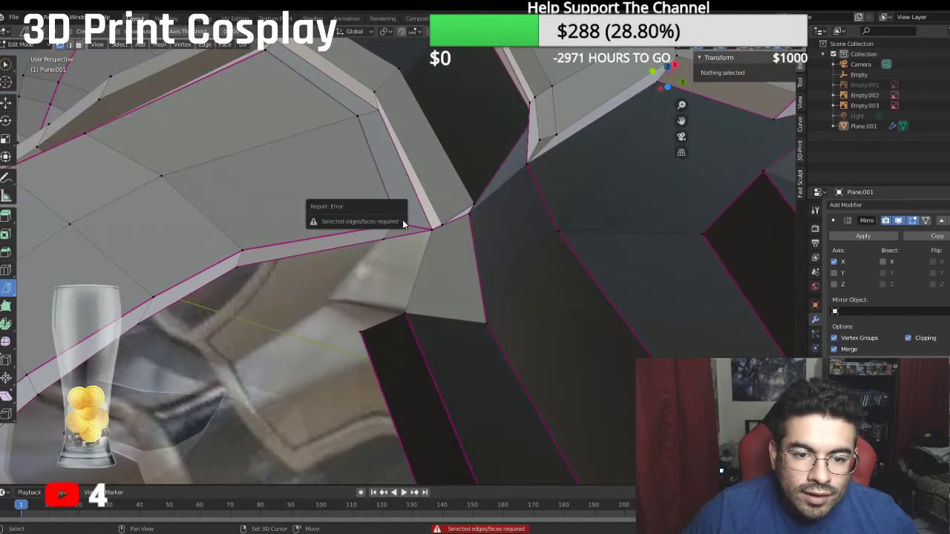
click(394, 222)
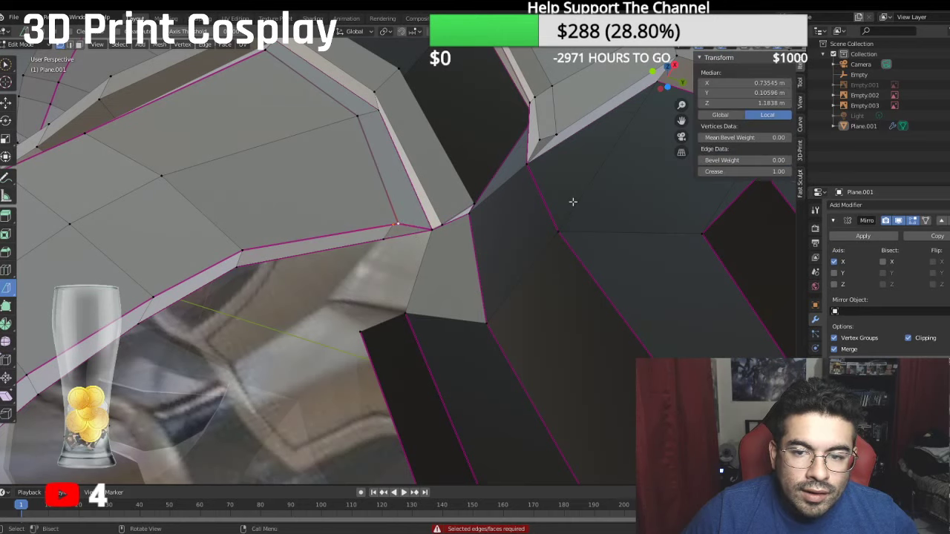
right_click(460, 220)
mouse_move(417, 236)
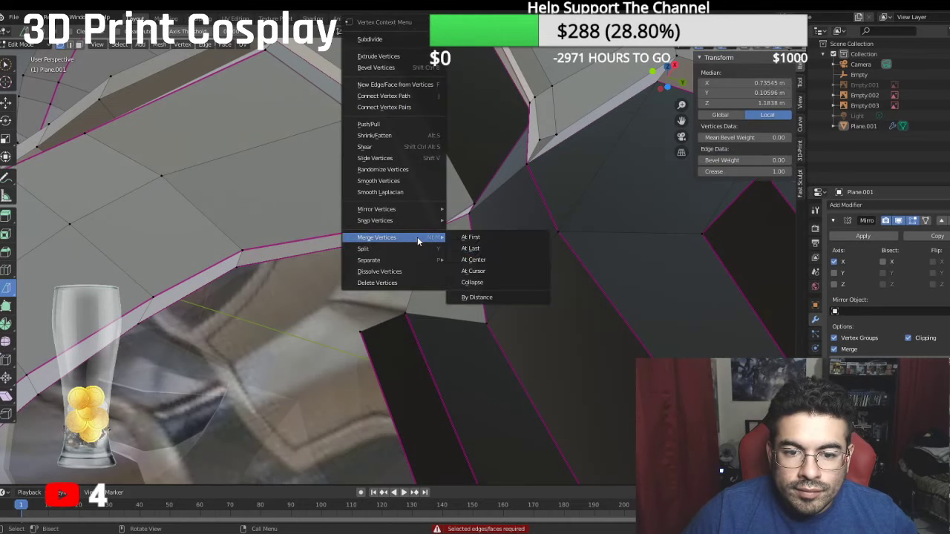
click(470, 249)
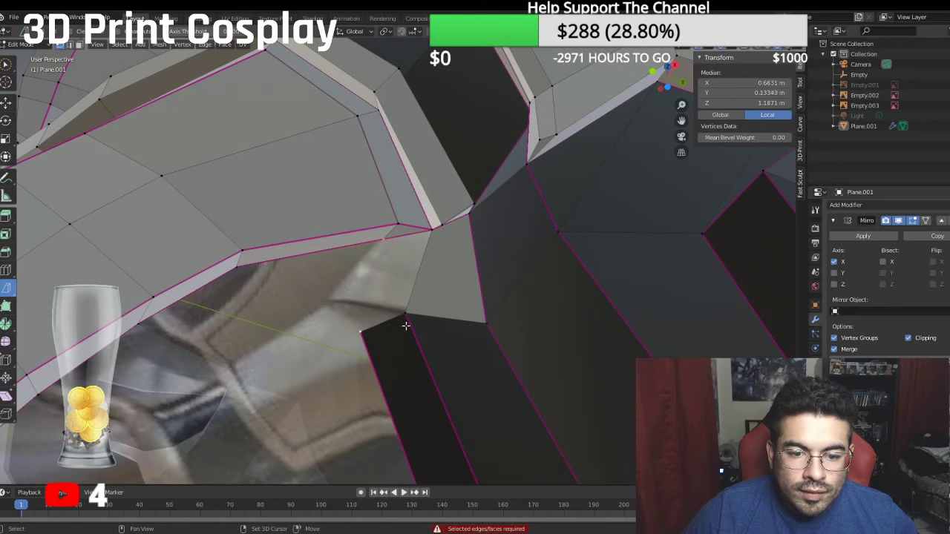
Step: Fill the gap between the cheek lip and the inner mouth strip with a four-sided face and set its rear edge's crease to 1
key(f)
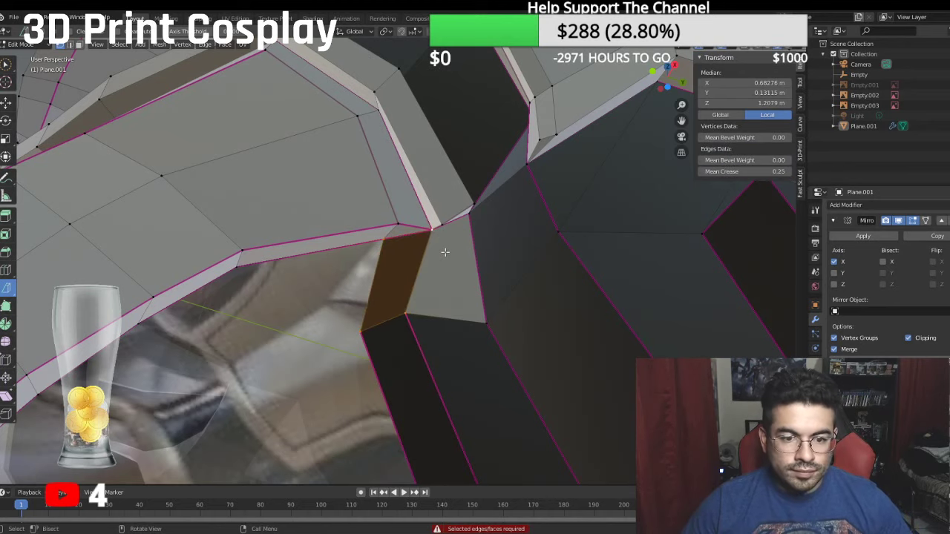
click(427, 245)
shift+click(404, 312)
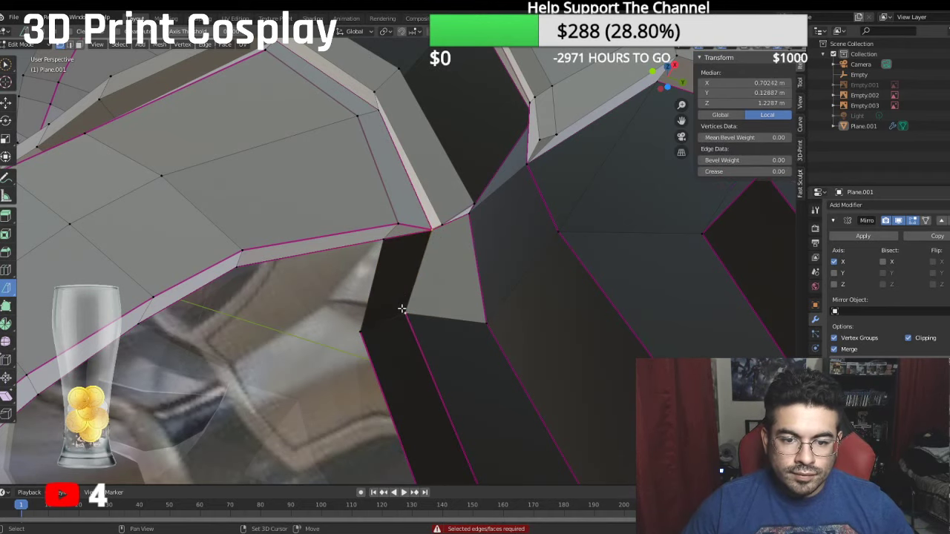
click(747, 172)
text(1)
key(Return)
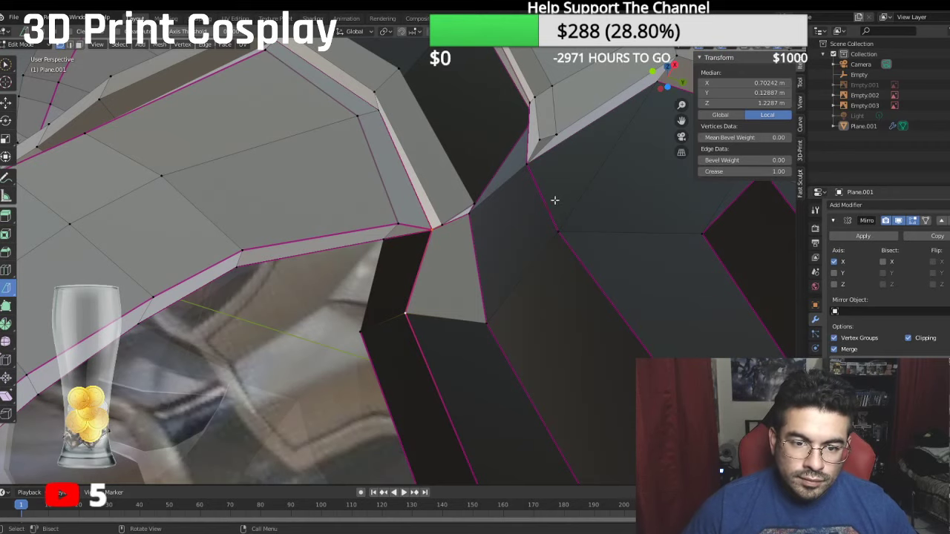
Step: Set the crease of the new inner face's front edge, bordering the mouth opening, to 1
click(360, 332)
shift+click(403, 314)
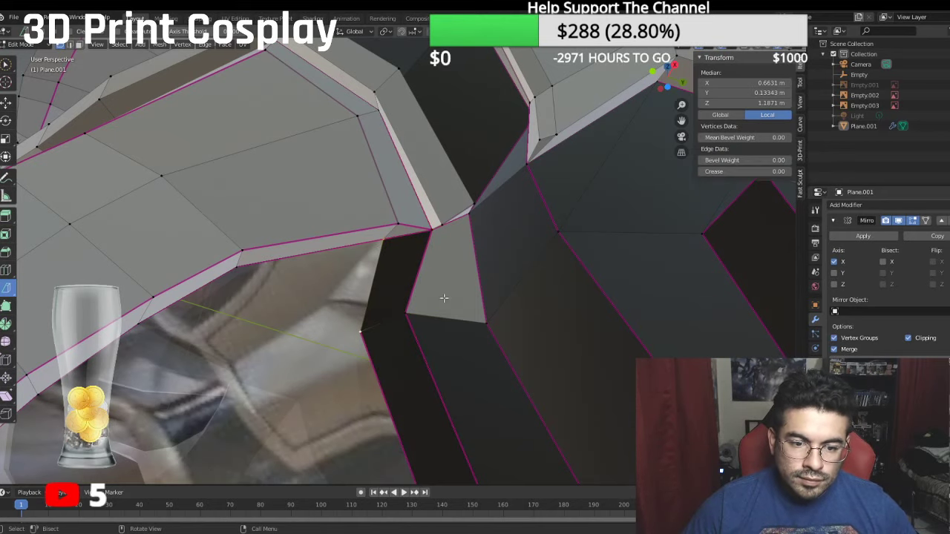
click(731, 173)
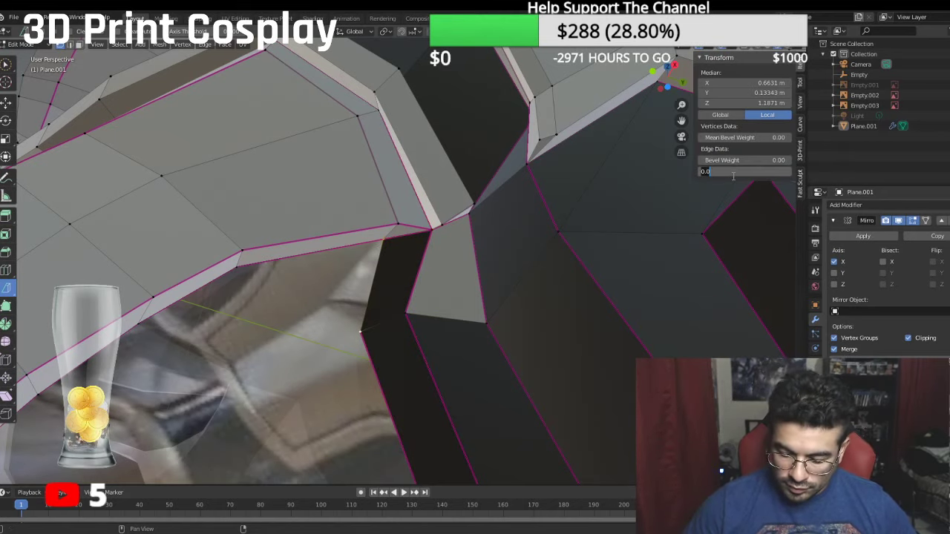
text(1)
key(Return)
Step: Move the selected vertices at the top of the rear mouth strip outward along X to a median of about 0.711 m
scroll(466, 230, down, 5)
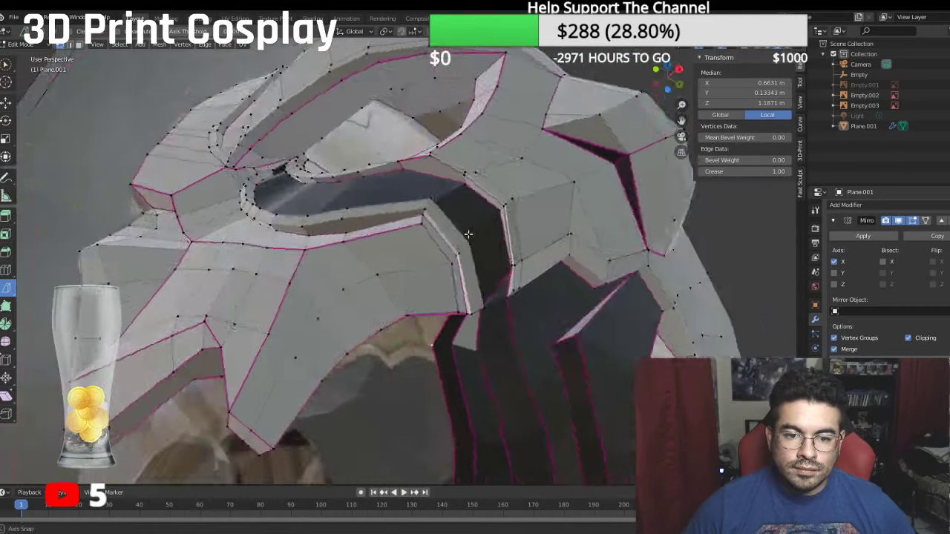
middle_drag(466, 229, 541, 220)
middle_drag(540, 254, 570, 246)
scroll(539, 203, up, 3)
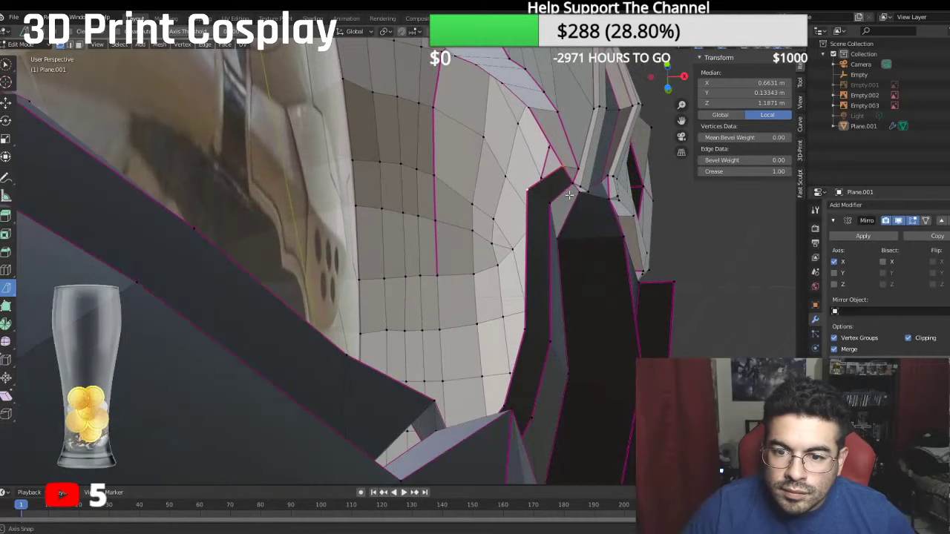
ctrl+click(537, 214)
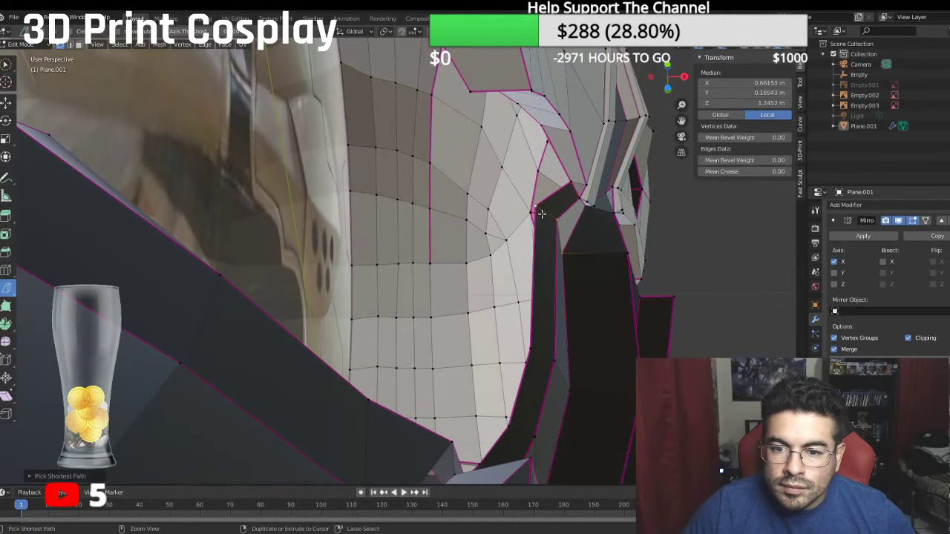
click(7, 103)
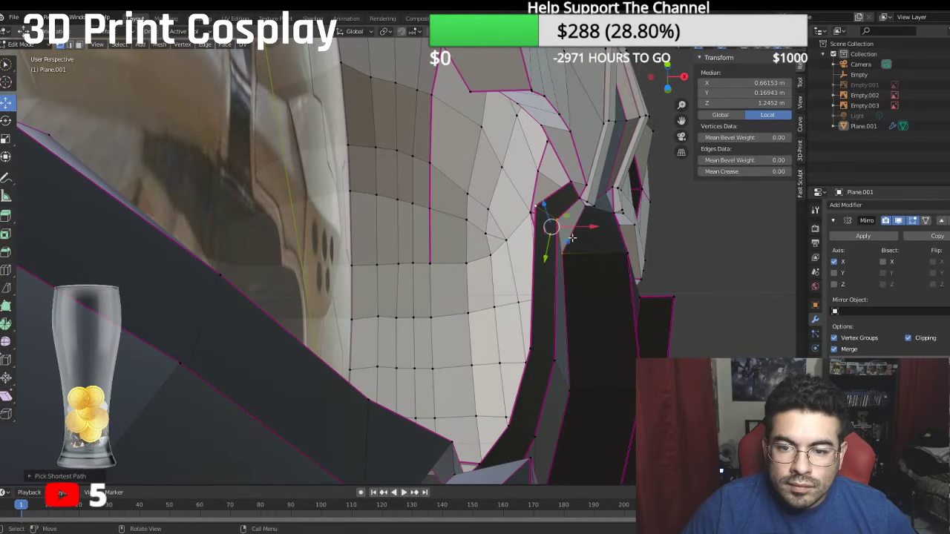
drag(591, 226, 608, 234)
middle_drag(608, 234, 511, 303)
drag(502, 303, 516, 303)
middle_drag(515, 303, 432, 284)
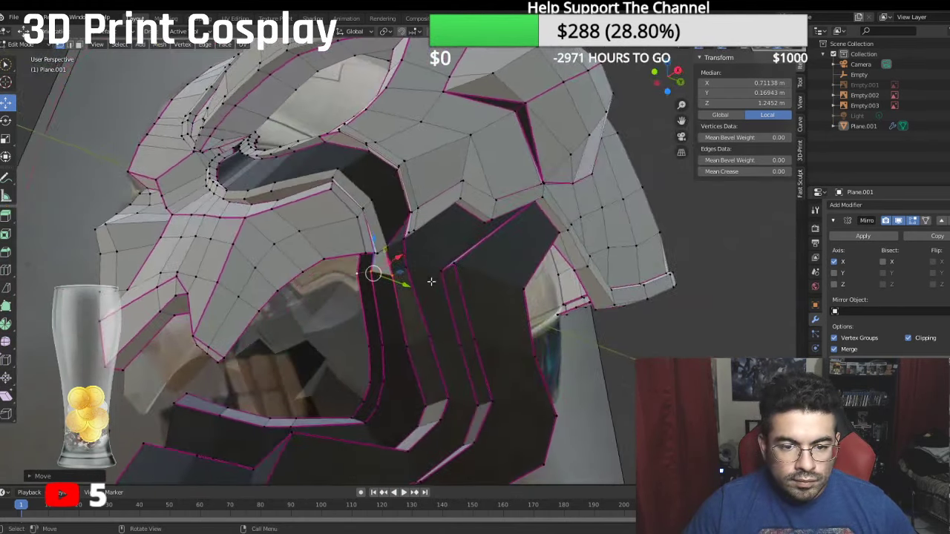
Step: Assign Material.002 to the small face joining the cheek plate's rear corner to the mouth strip
click(80, 46)
click(380, 261)
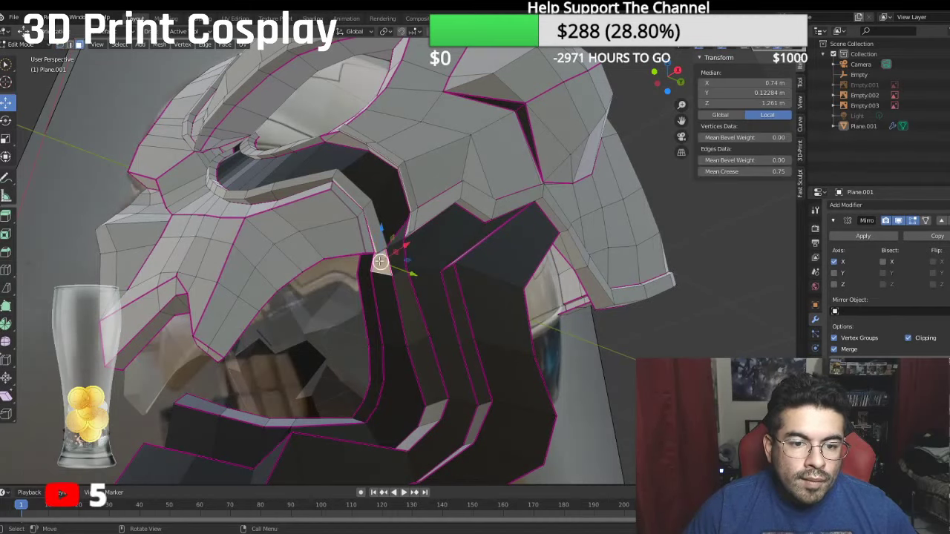
click(761, 172)
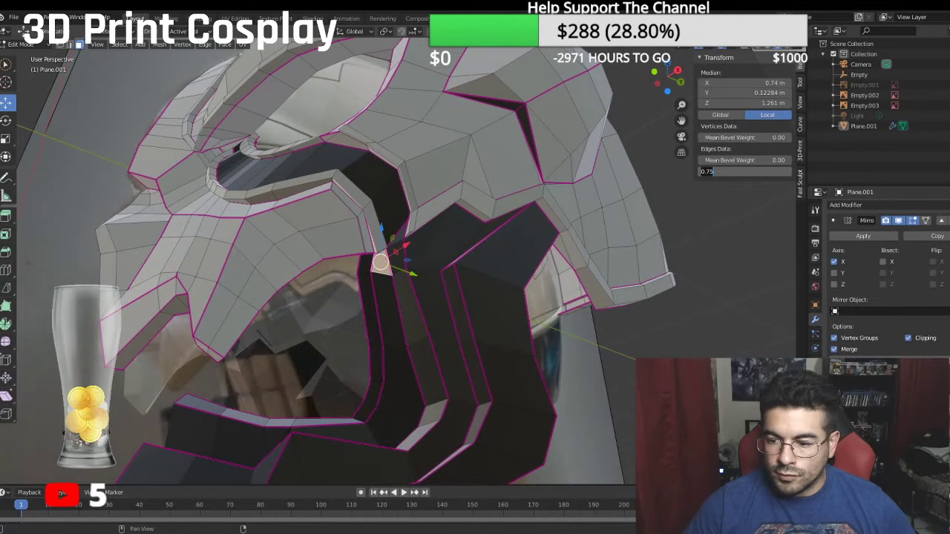
click(815, 392)
click(857, 221)
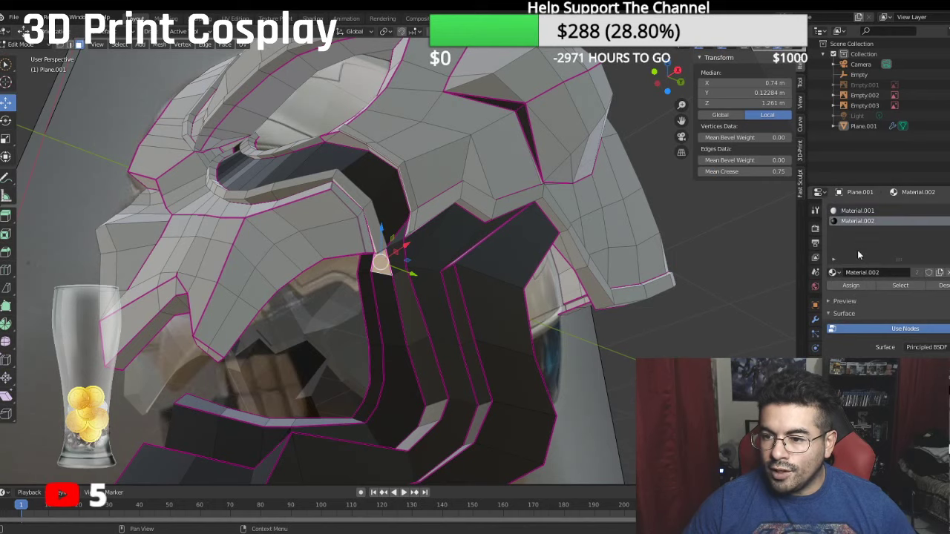
click(849, 287)
click(671, 336)
Step: Move the lower mouth lip's front centre edge forward to follow the side reference image
scroll(663, 337, down, 2)
key(KP_3)
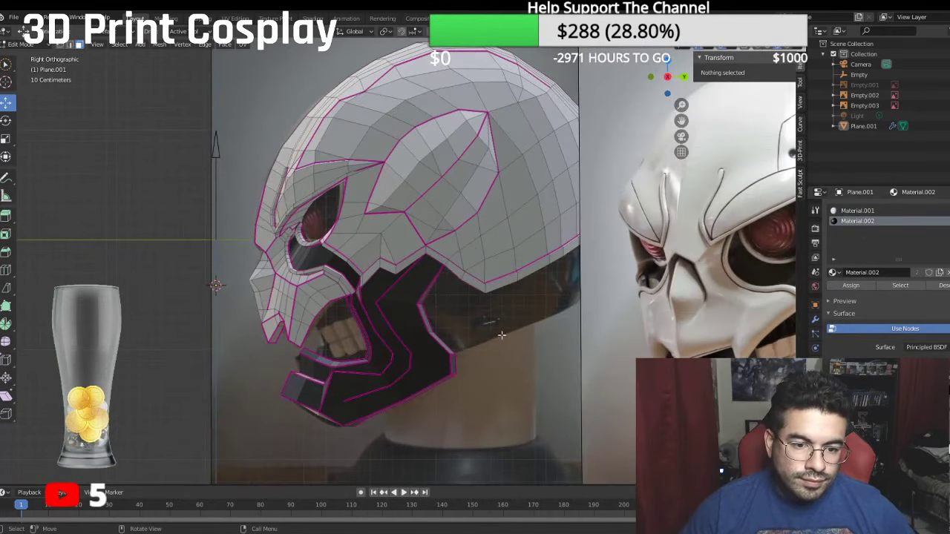
scroll(371, 215, up, 6)
scroll(385, 208, up, 2)
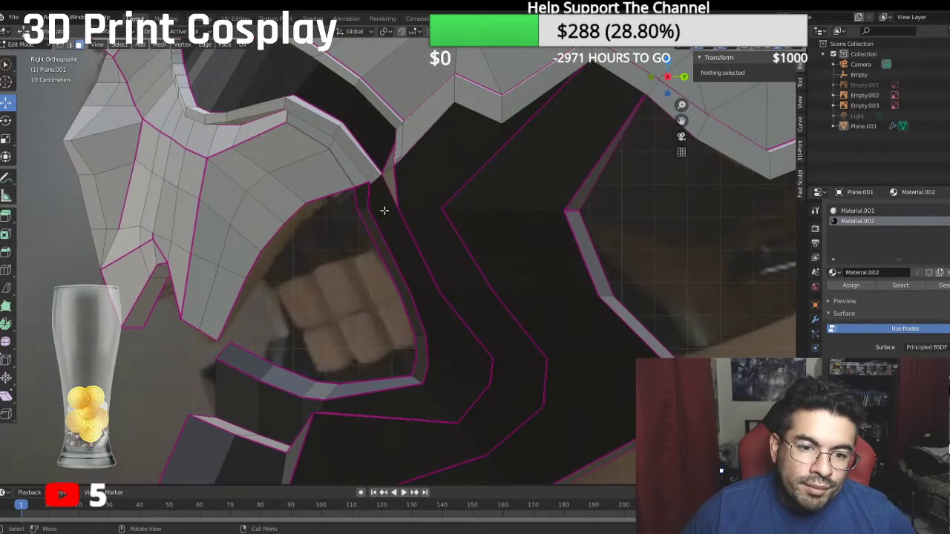
scroll(393, 218, down, 1)
scroll(403, 224, down, 2)
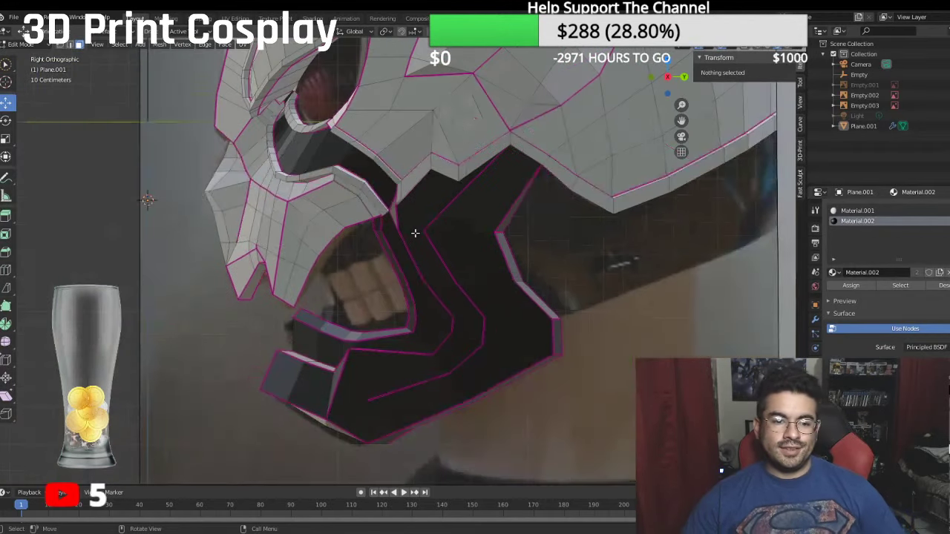
click(302, 314)
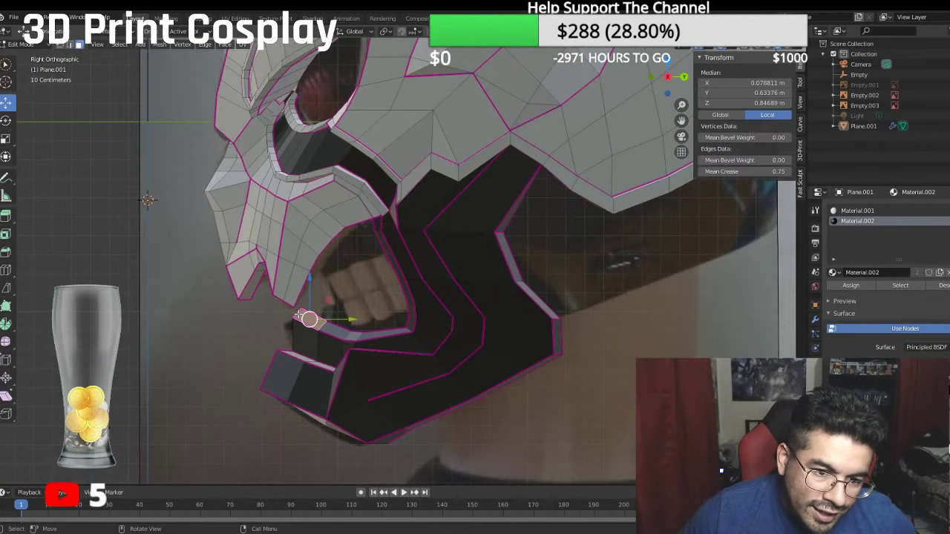
click(60, 45)
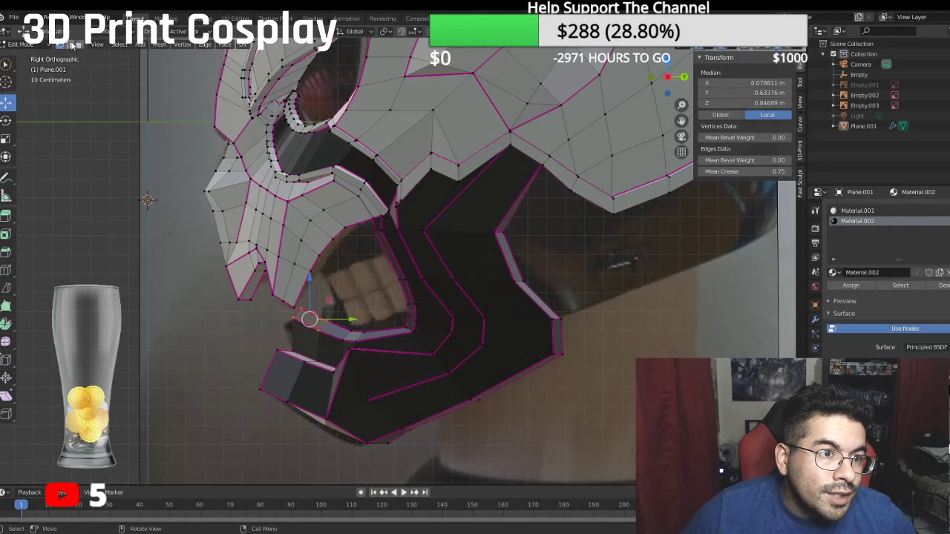
click(70, 44)
click(297, 313)
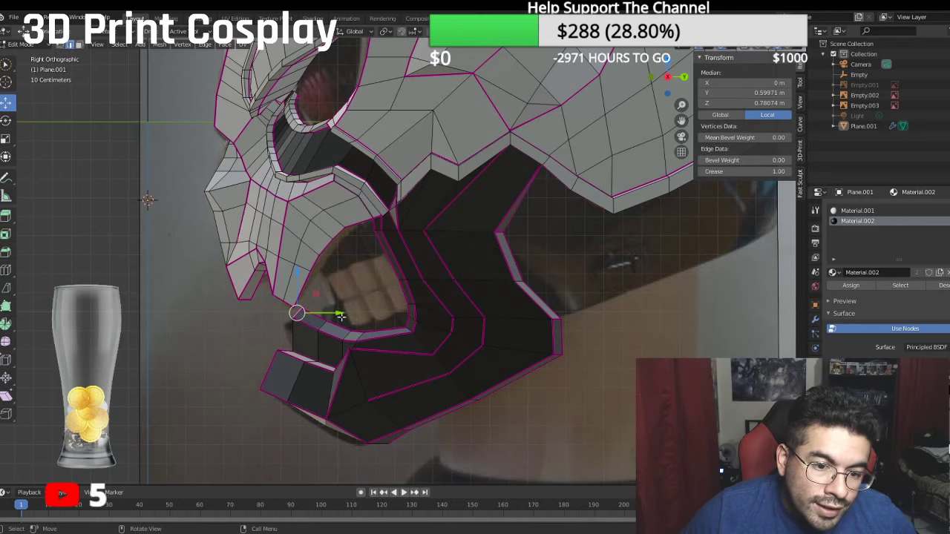
drag(339, 315, 279, 275)
Step: Reposition the second edge of the lower mouth lip and the edge at the lip's rear corner in the side view
click(321, 325)
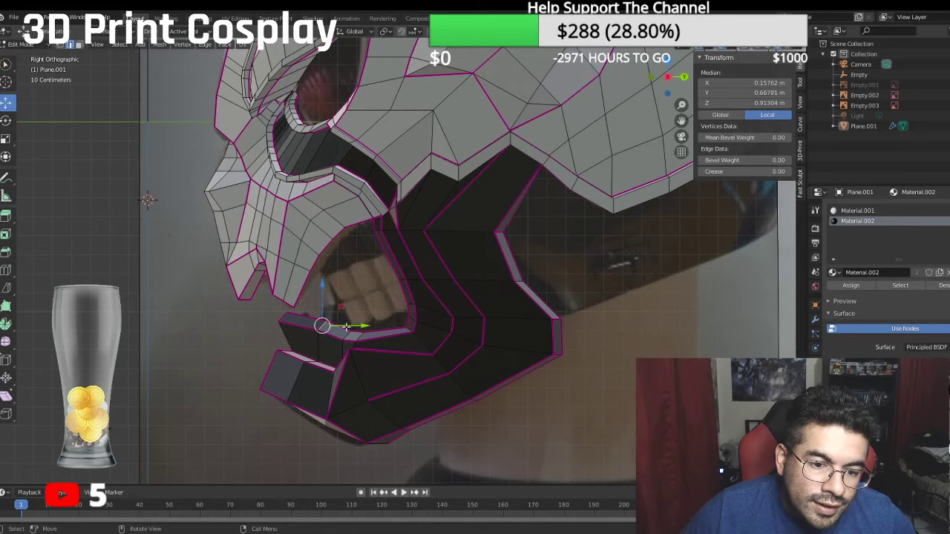
drag(345, 321, 349, 324)
click(409, 331)
drag(423, 332, 428, 334)
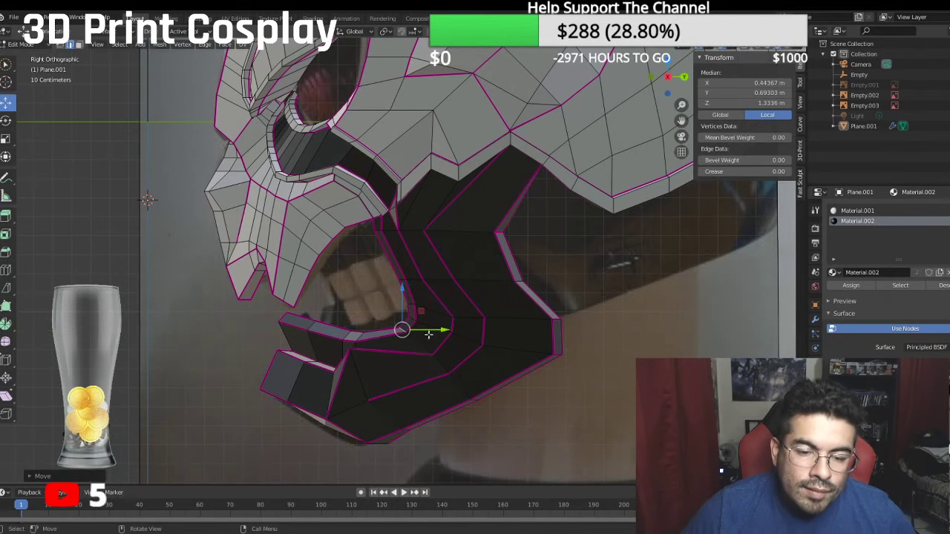
middle_drag(453, 312, 596, 301)
key(KP_1)
scroll(597, 301, down, 2)
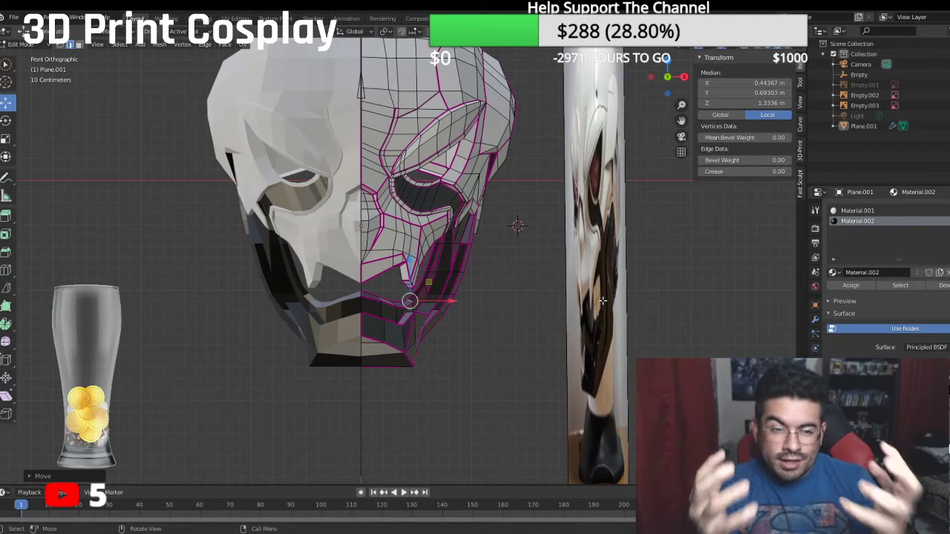
scroll(434, 239, up, 2)
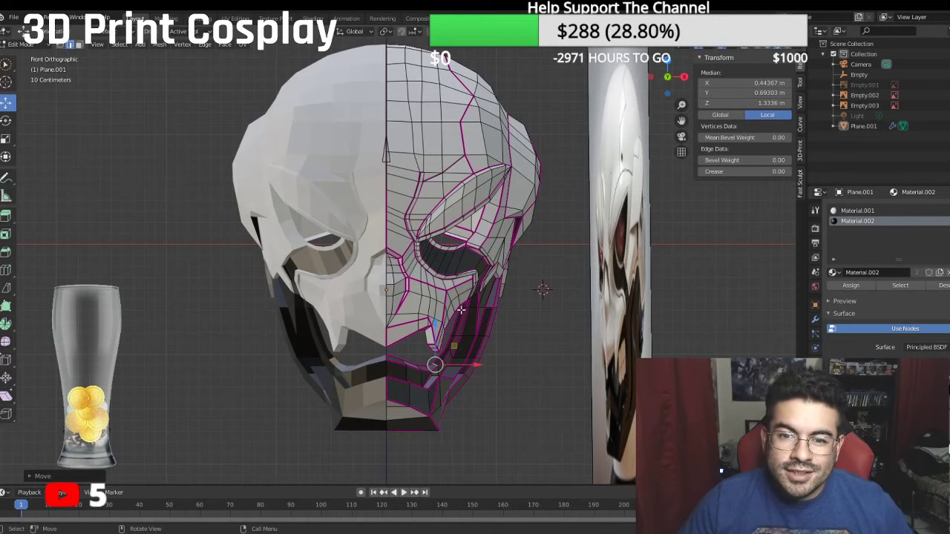
middle_drag(461, 309, 245, 281)
Step: Extrude the three vertices on the cheek plate's upper rear edge backward along Y, raising the new edge to follow the side reference
key(KP_3)
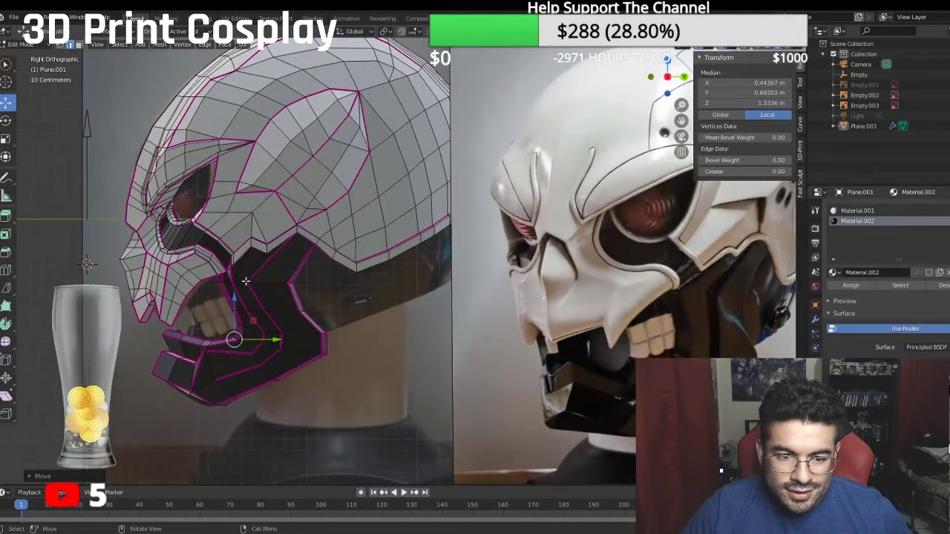
scroll(246, 282, up, 3)
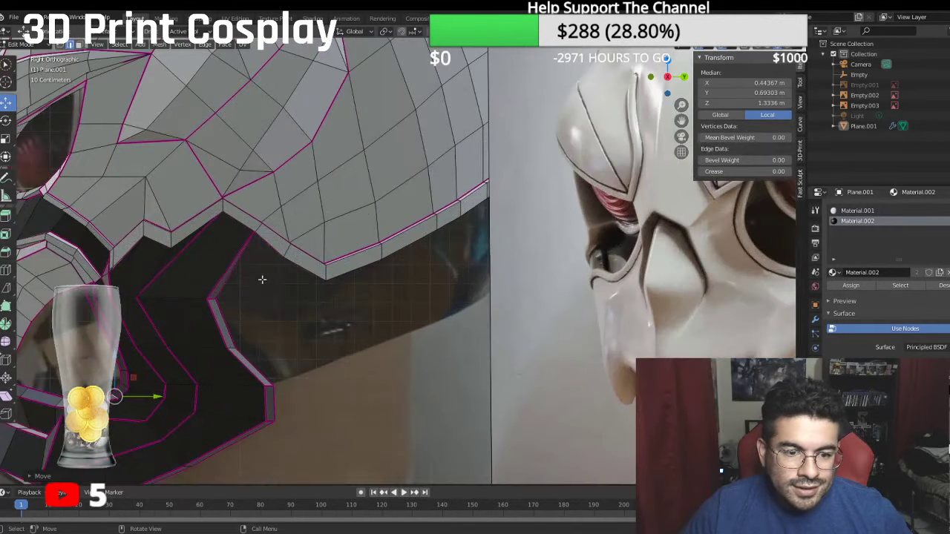
click(68, 45)
click(214, 300)
shift+click(241, 344)
shift+click(272, 385)
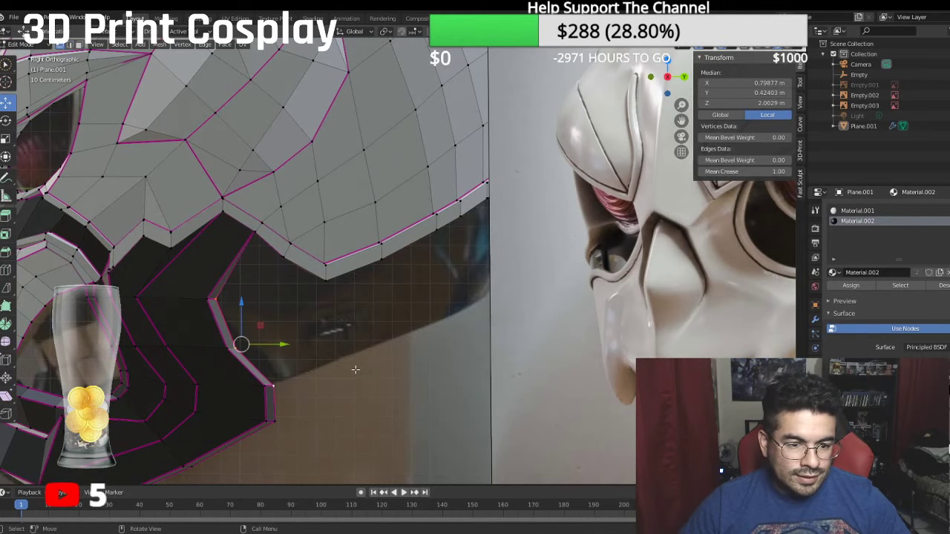
key(e)
key(y)
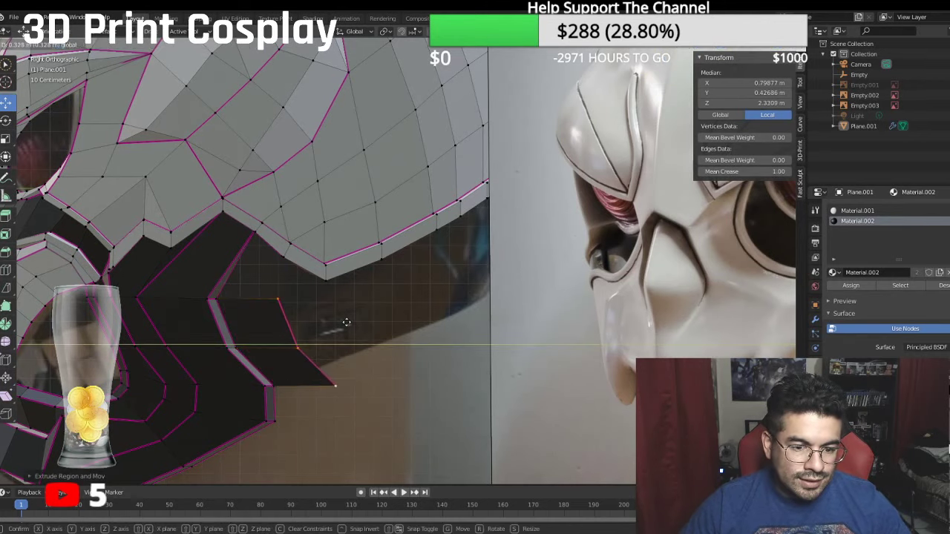
click(346, 322)
drag(305, 303, 317, 281)
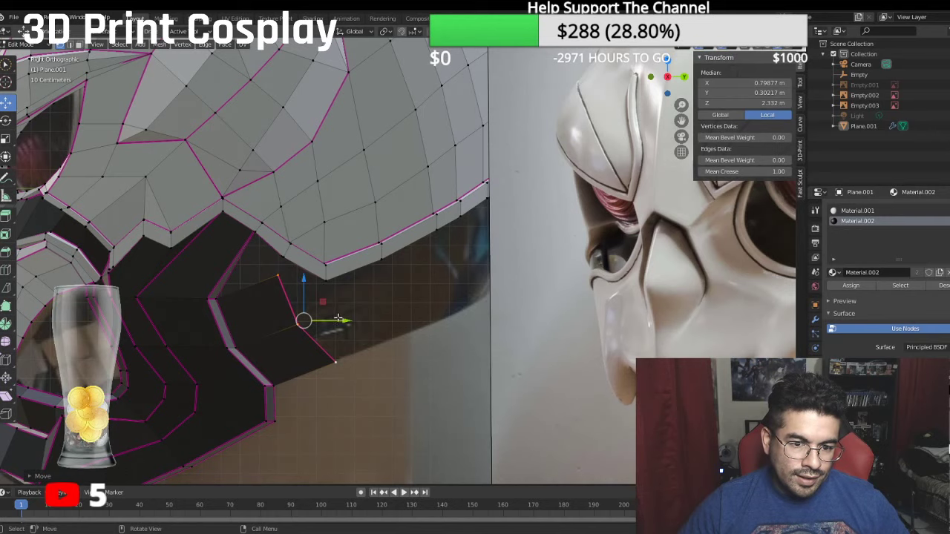
drag(343, 322, 350, 321)
Step: Fill the gap between the helmet's lower rim, the cheek plate's rear ridge and the upper corner of the extruded strip
middle_drag(350, 321, 291, 265)
click(275, 181)
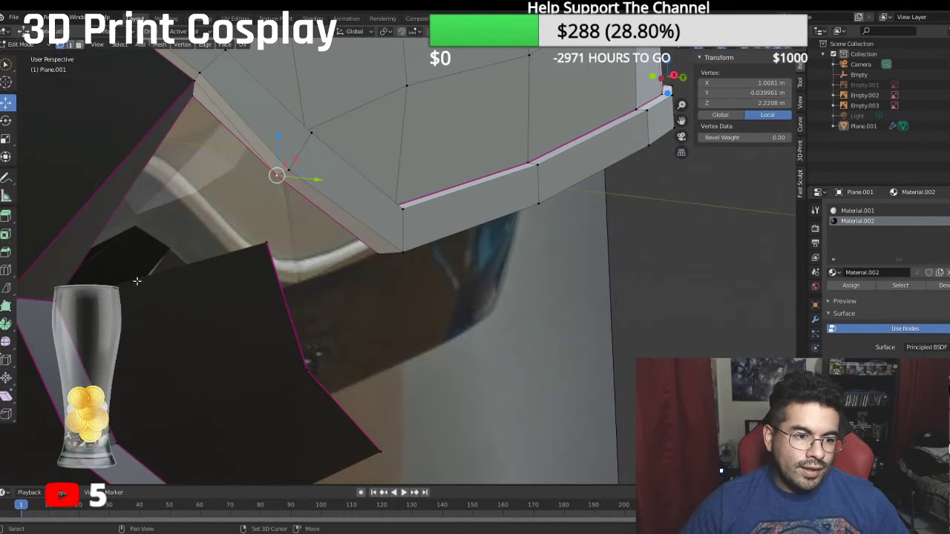
shift+click(84, 272)
shift+click(192, 98)
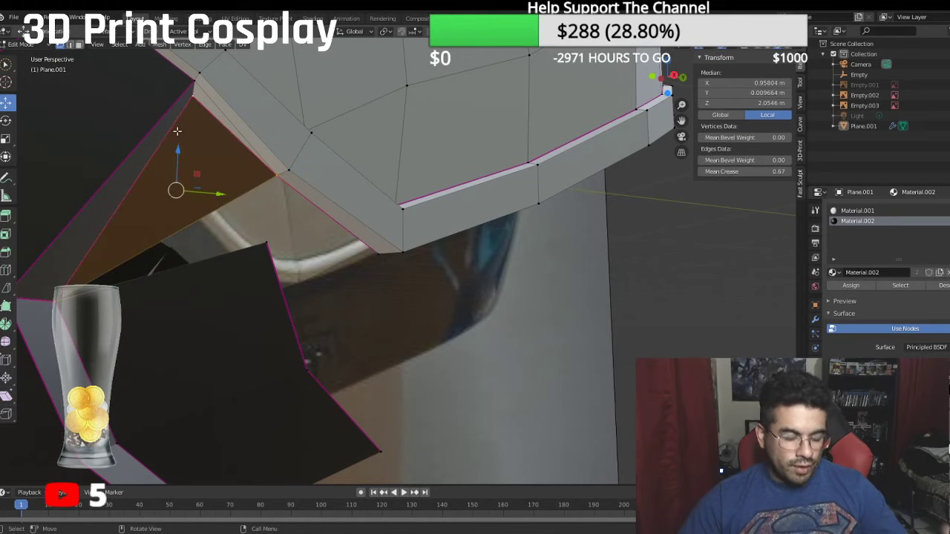
shift+click(257, 249)
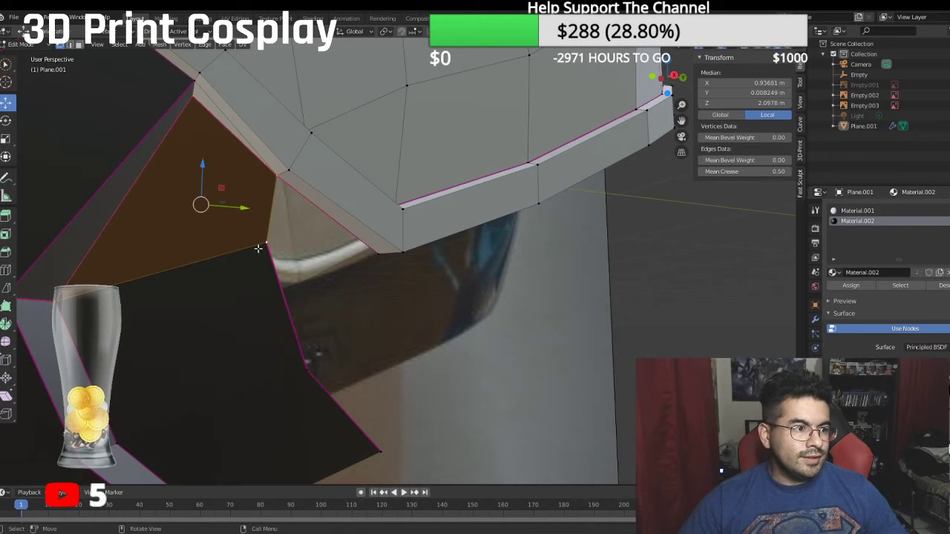
Step: Move the extruded strip's upper rear vertex down and slightly backward in the side view, to about Y 0.170 m and Z 2.266 m
key(KP_3)
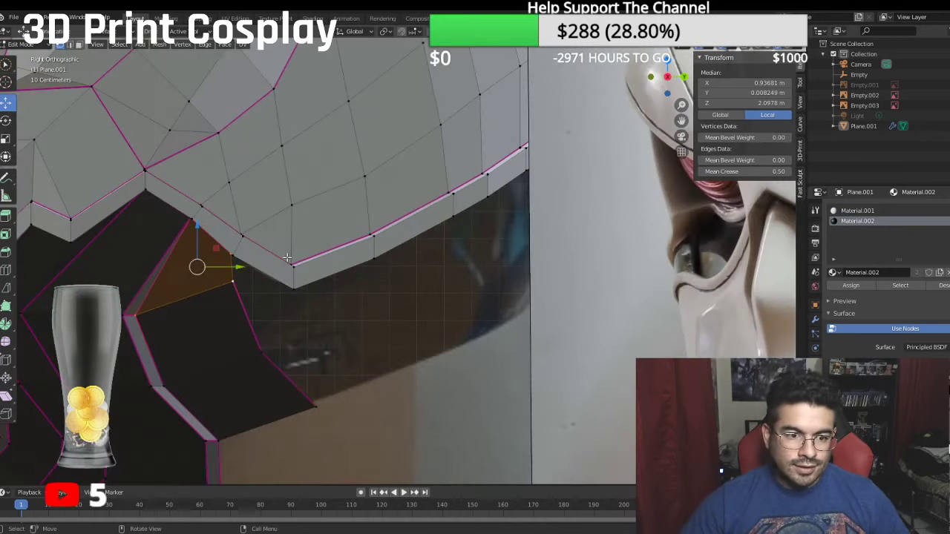
shift+middle_drag(239, 303, 237, 282)
click(237, 262)
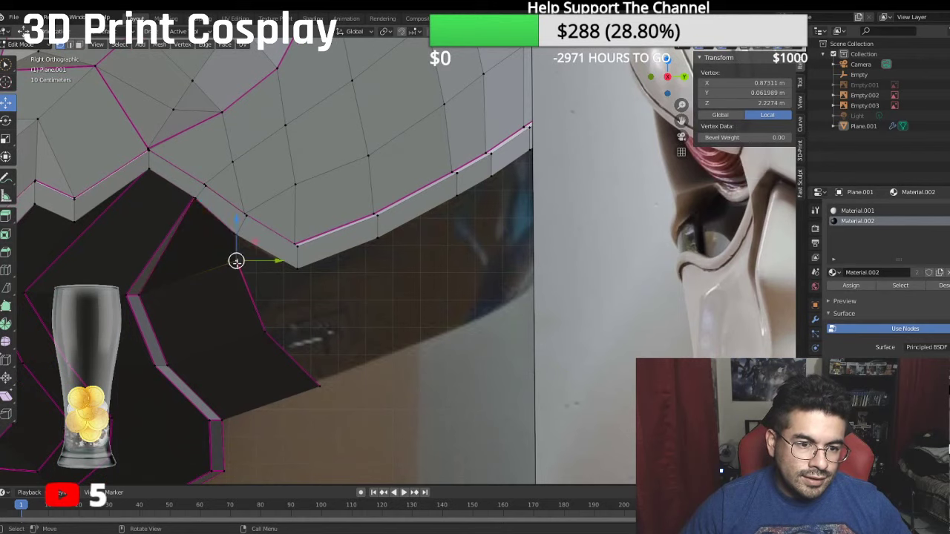
key(g)
key(z)
drag(242, 221, 253, 243)
drag(265, 290, 276, 288)
drag(251, 251, 256, 257)
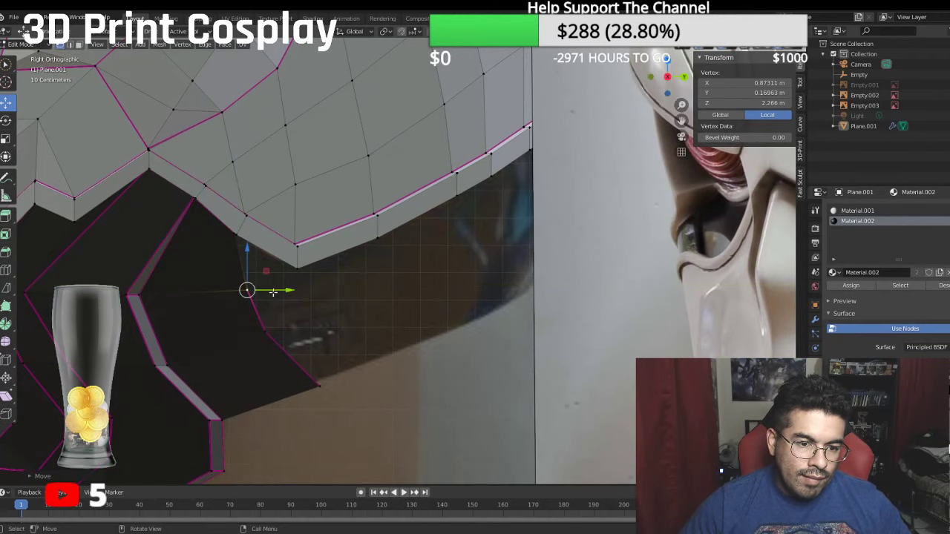
Step: Create a triangular face between the strip's upper rear vertex and the helmet rim's lower corner, and assign Material.002 to it
middle_drag(273, 292, 296, 275)
shift+click(279, 204)
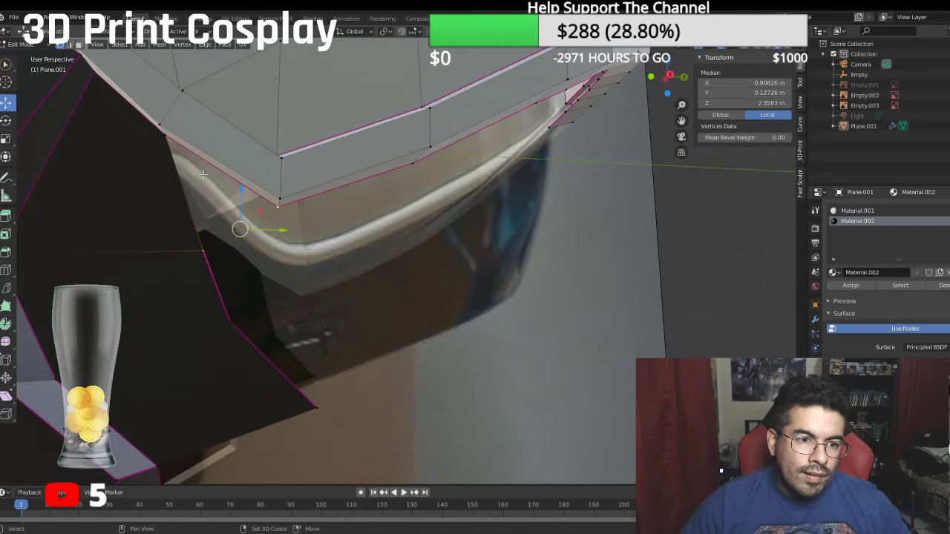
shift+click(166, 141)
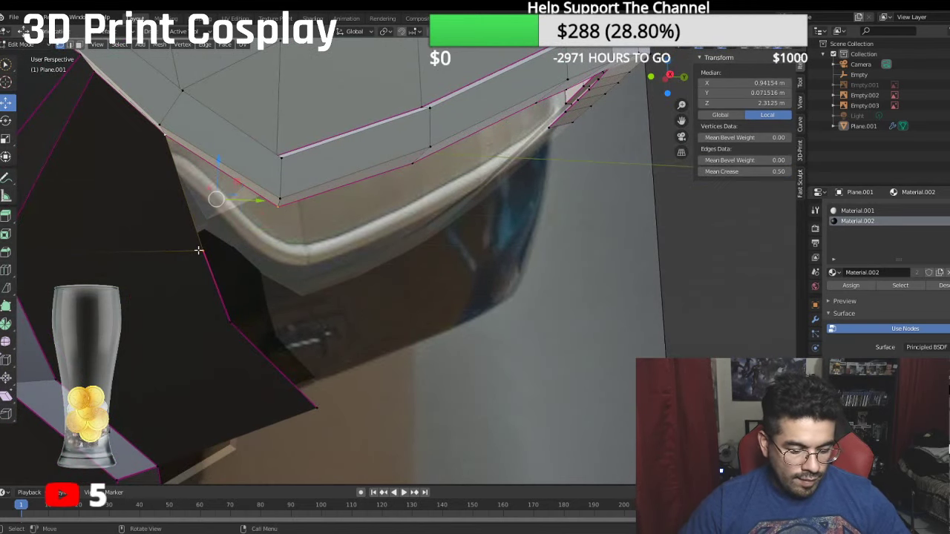
key(f)
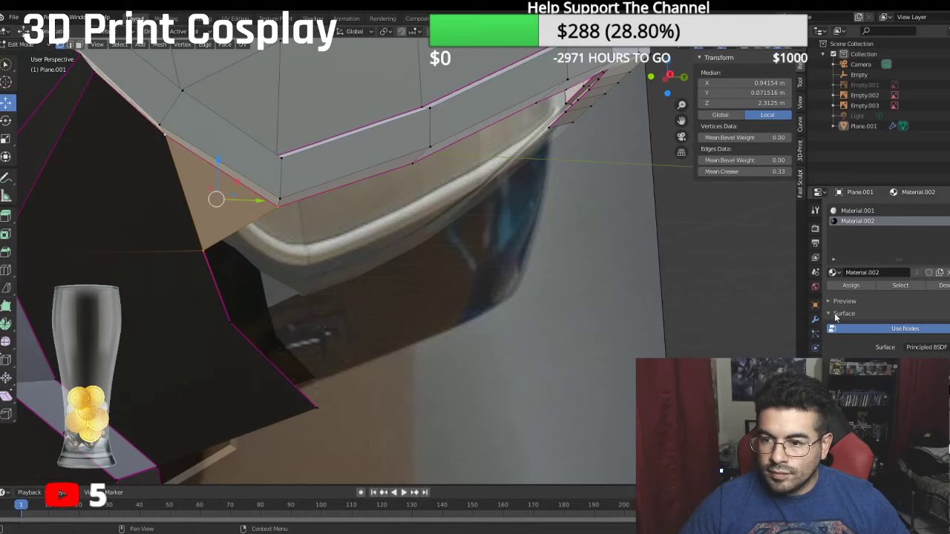
click(850, 285)
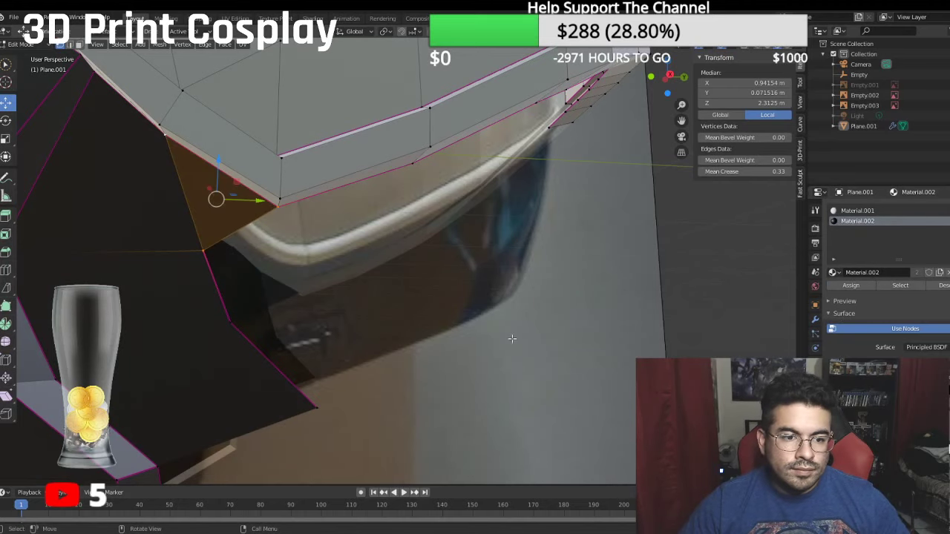
Step: Set the mean crease of the extruded strip's rear edges to 0
key(alt+a)
middle_drag(424, 314, 370, 303)
ctrl+click(285, 260)
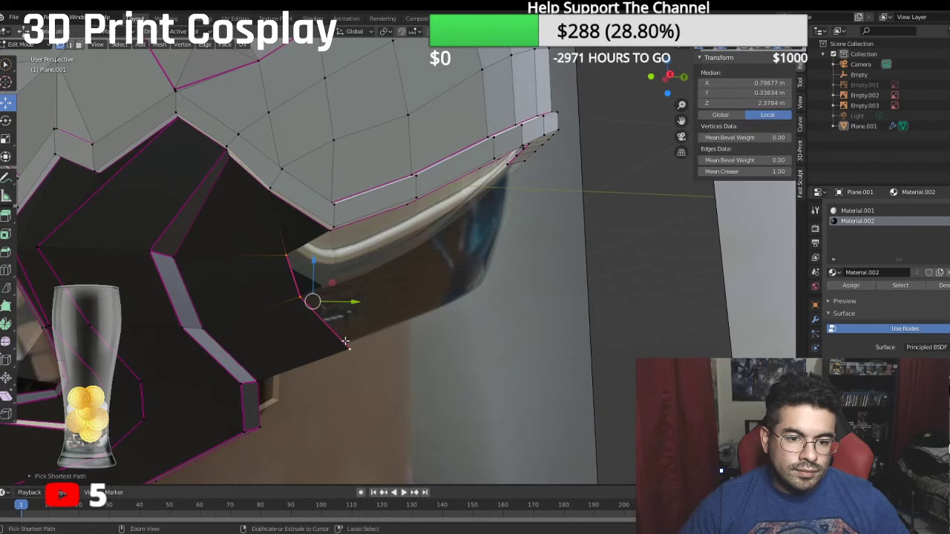
click(735, 173)
text(1.0)
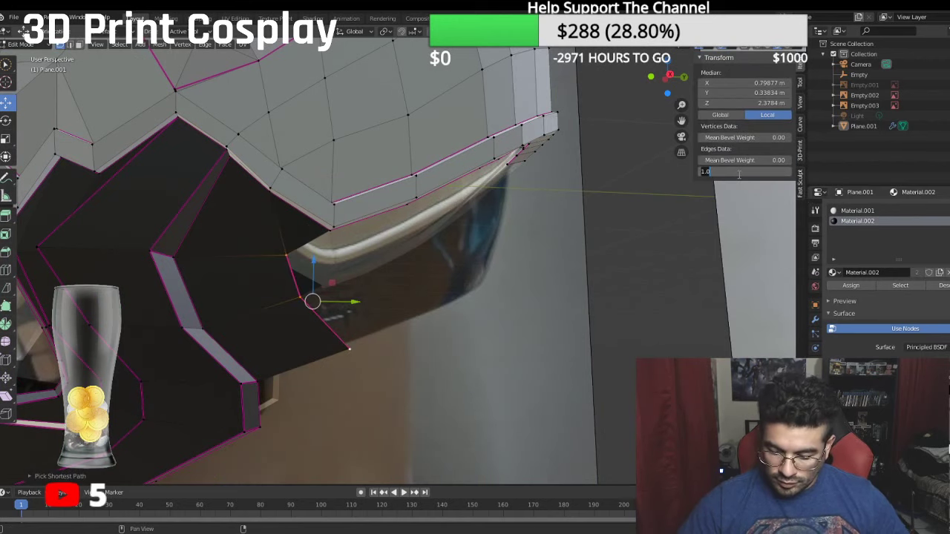
key(Return)
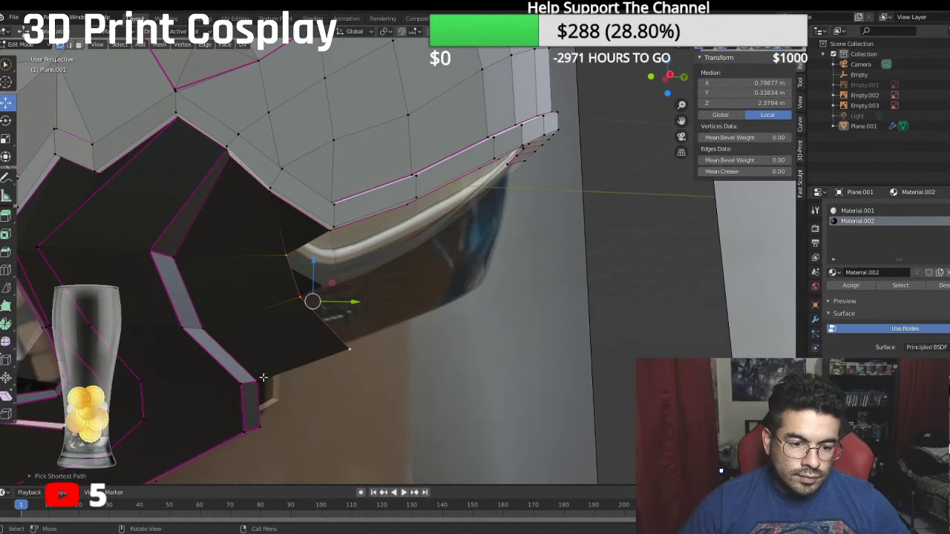
Step: Move the strip's rear-edge vertices outward along X, the middle one to about 0.894 m and the upper one to about 0.926 m
click(262, 378)
scroll(379, 361, down, 3)
middle_drag(397, 359, 468, 404)
click(430, 362)
drag(461, 379, 463, 359)
click(426, 337)
middle_drag(461, 359, 337, 292)
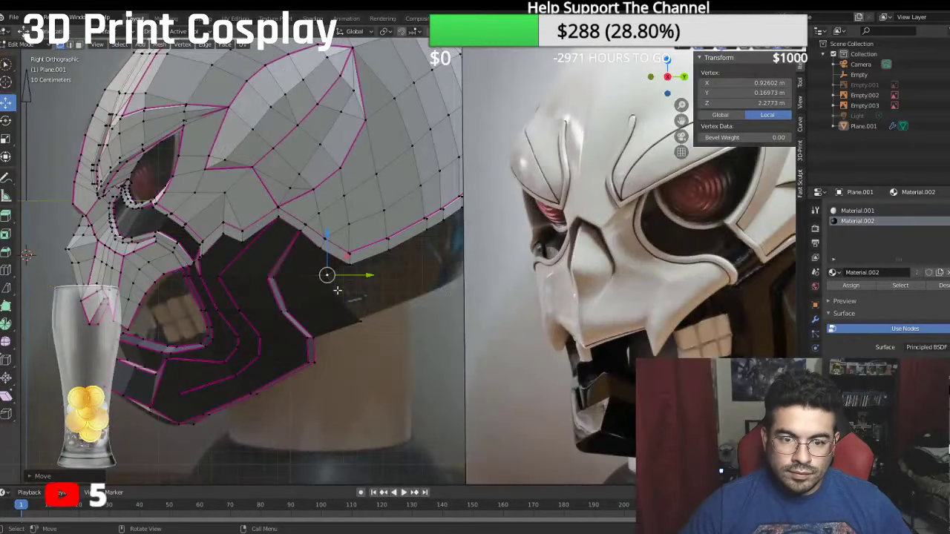
Step: Extrude the lower segment of the strip's rear edge in place in the side view
scroll(327, 291, up, 3)
click(301, 320)
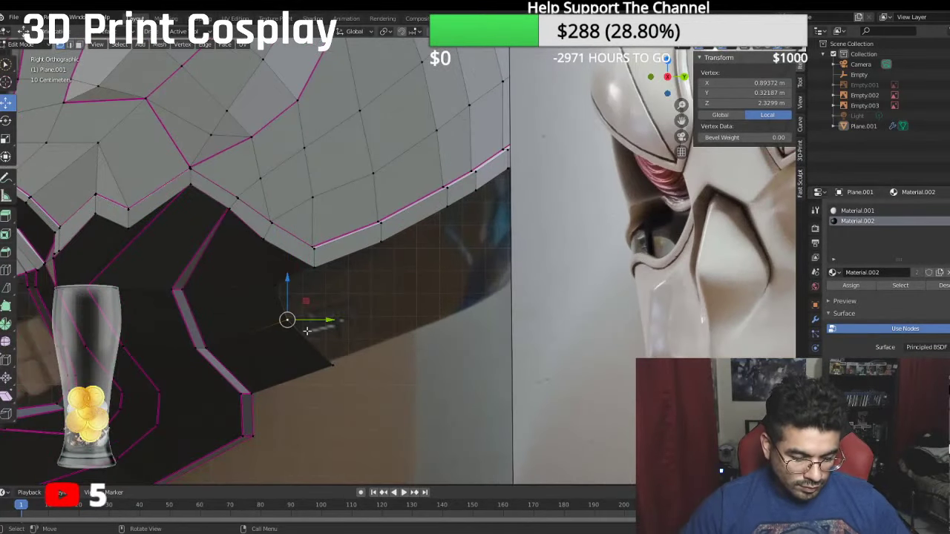
shift+click(333, 364)
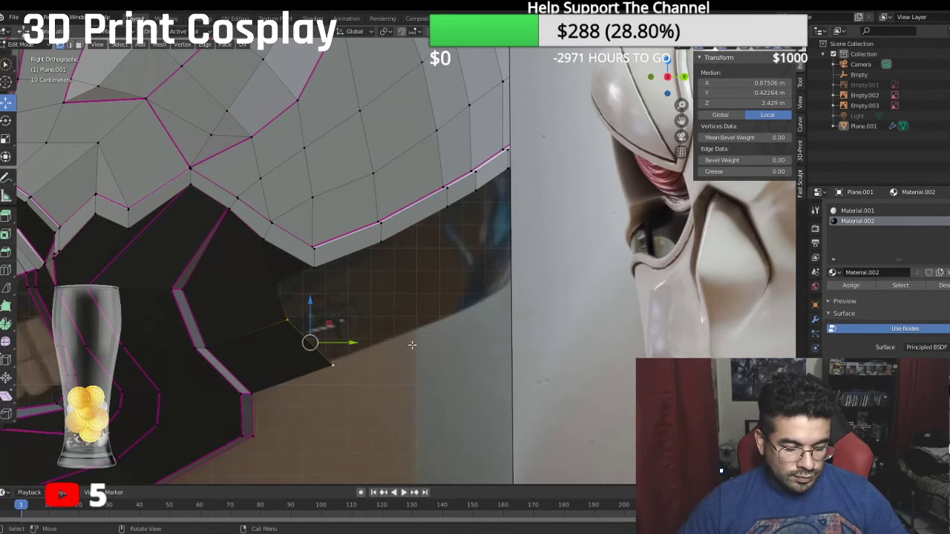
click(430, 329)
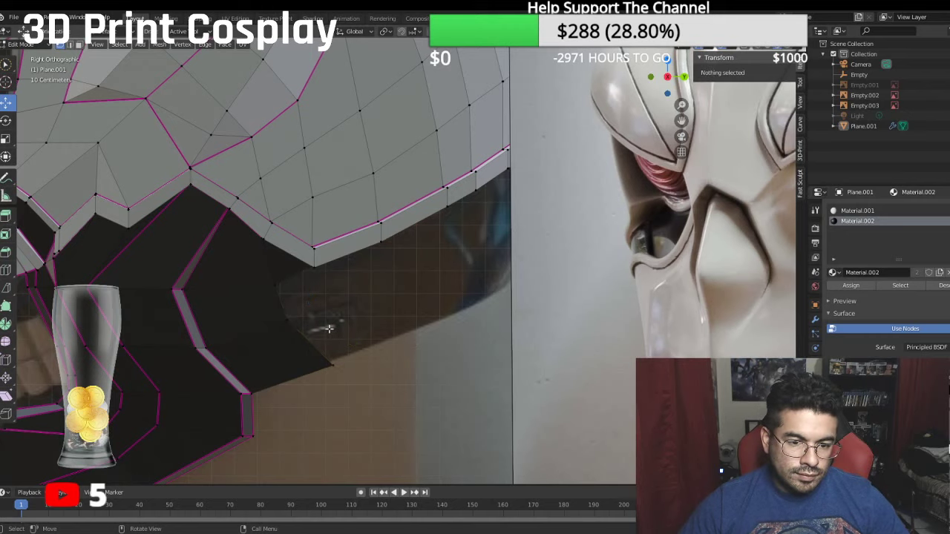
key(ctrl+z)
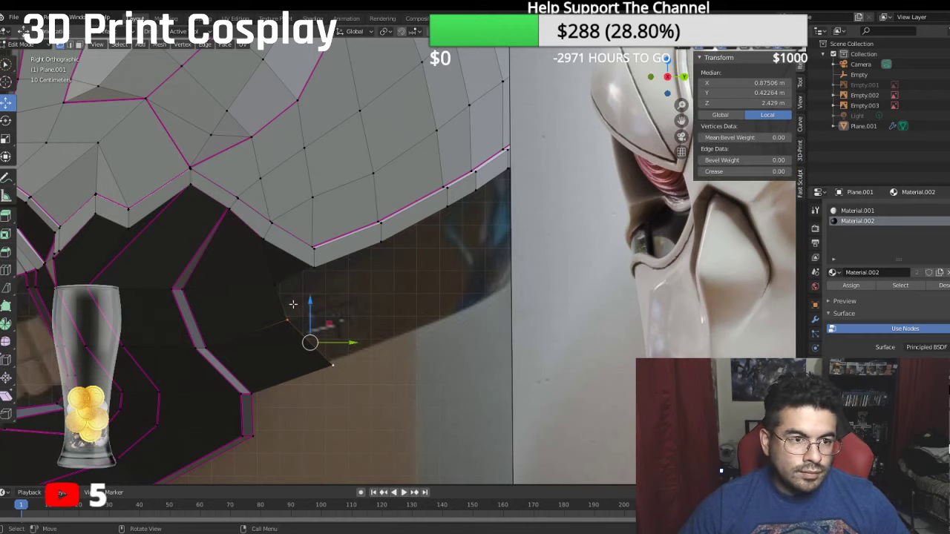
key(ctrl+z)
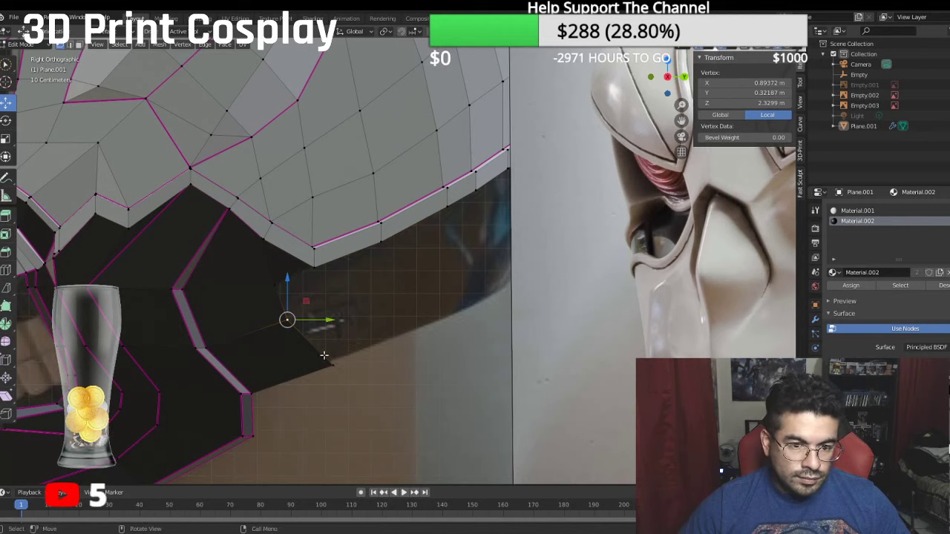
key(ctrl+shift+z)
key(e)
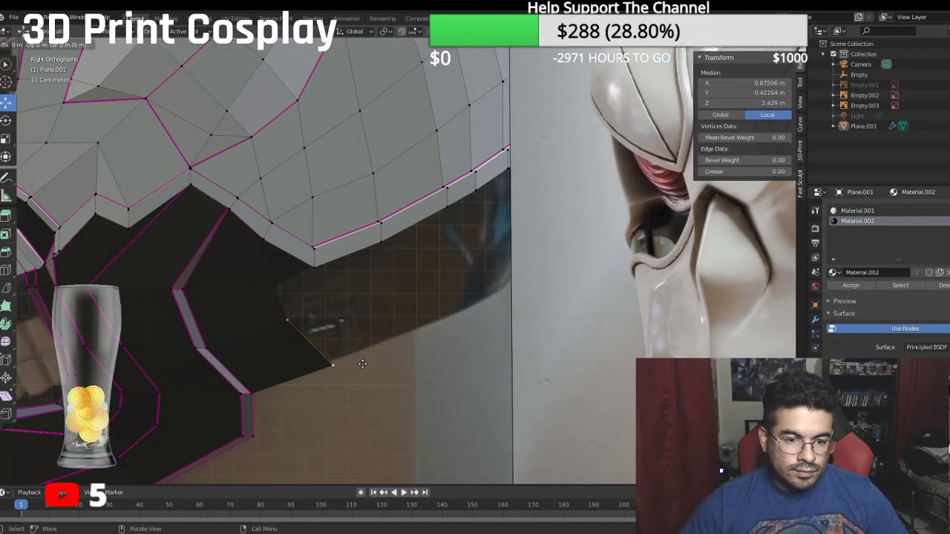
right_click(359, 357)
Step: Move the extruded edge backward and up along the side reference's lower outline, to a median of about Y 0.319 m and Z 2.685 m
drag(356, 343, 415, 320)
key(g)
key(z)
click(385, 274)
key(g)
key(y)
drag(370, 267, 371, 274)
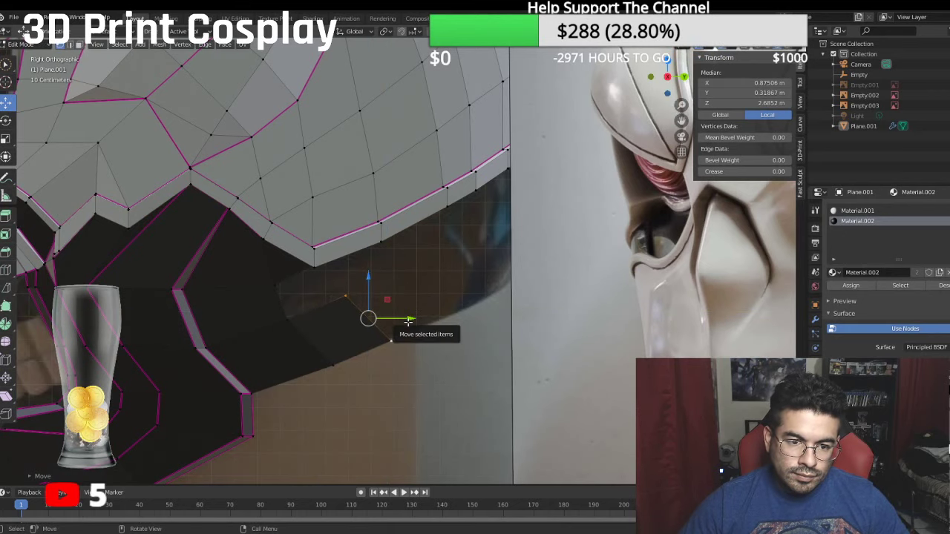
Step: Fill a face between the new rear extension, the strip's upper rear edge and the helmet rim's lower corner
middle_drag(405, 319, 437, 280)
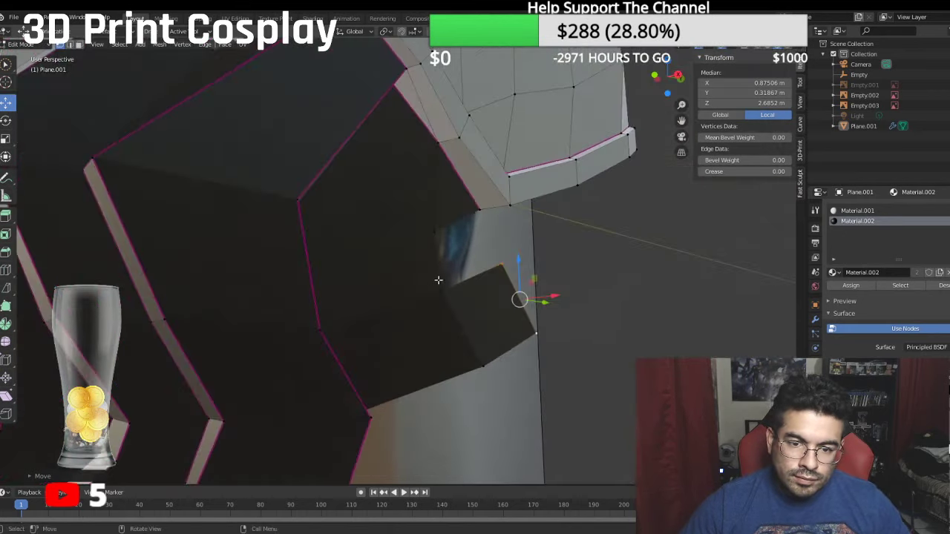
click(496, 267)
shift+click(440, 288)
shift+click(428, 233)
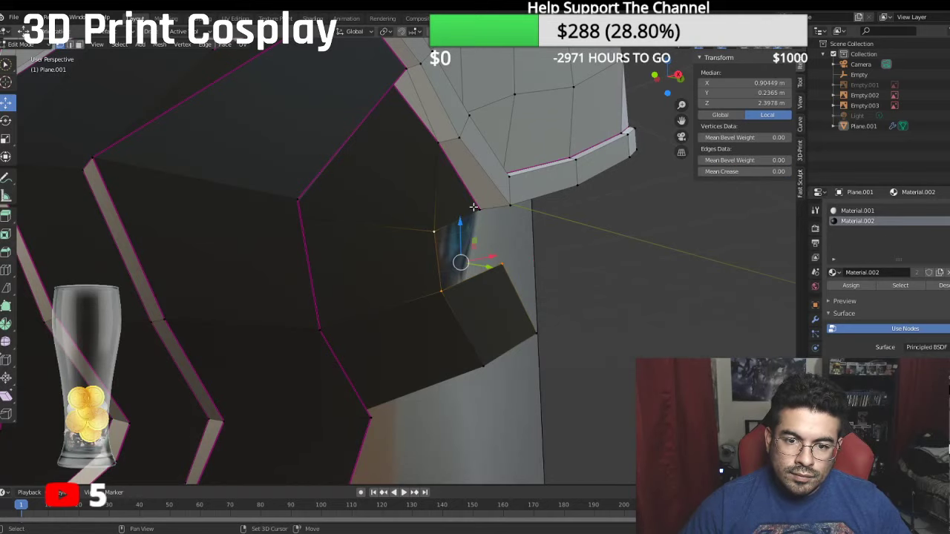
shift+click(476, 209)
key(f)
click(638, 320)
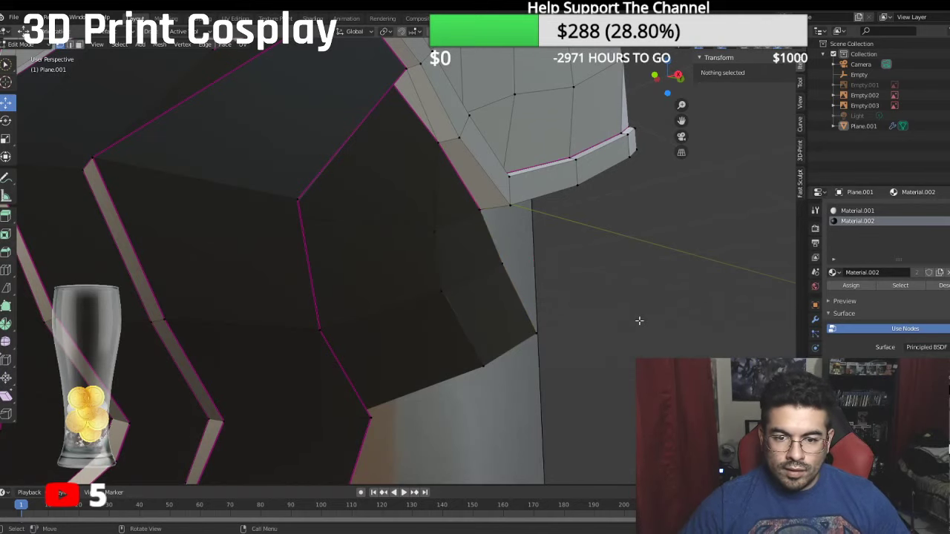
Step: Move the extension's upper vertex outward along X to about 0.919 m and the nearby helmet rim vertex to about 1.026 m
middle_drag(638, 321, 546, 336)
click(551, 329)
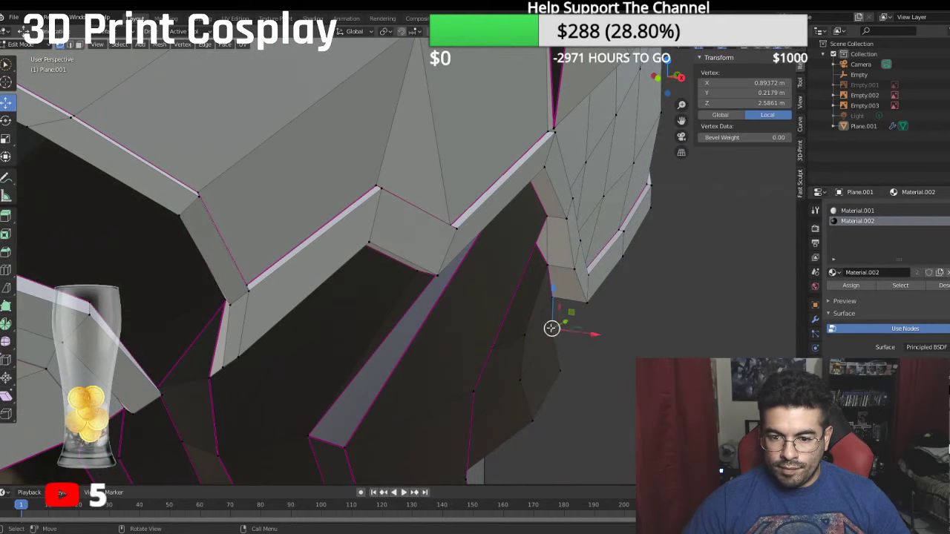
drag(590, 333, 597, 336)
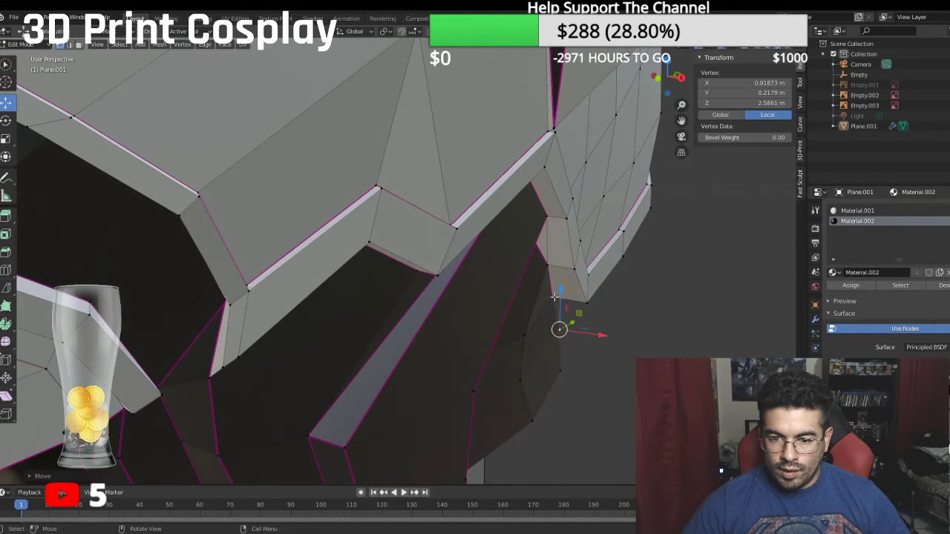
drag(554, 297, 583, 268)
click(547, 263)
middle_drag(537, 395, 454, 339)
key(KP_3)
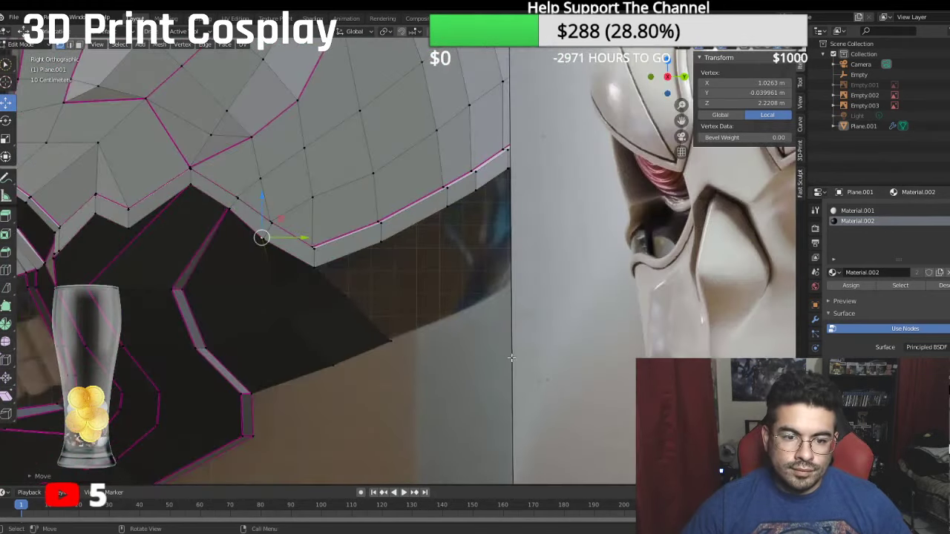
scroll(354, 296, down, 8)
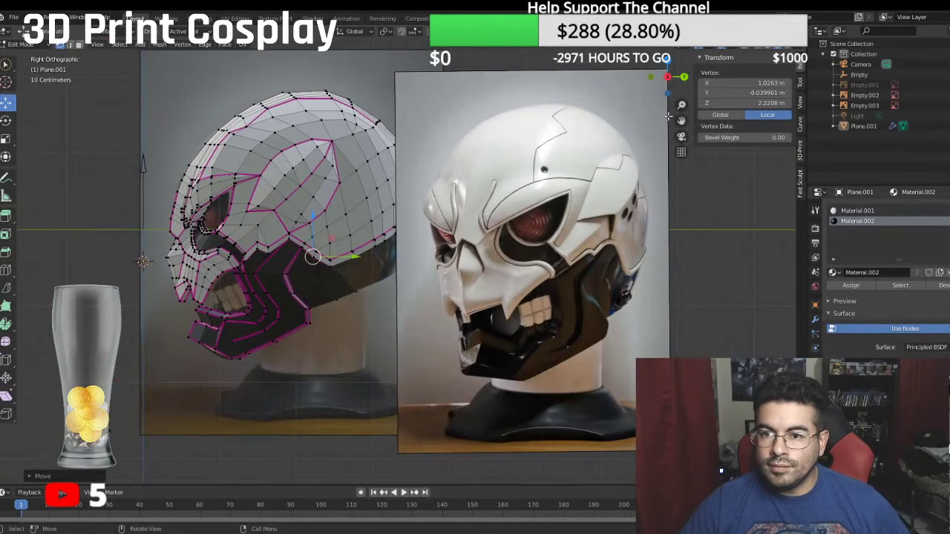
Step: In the side view, move the rear extension's upper vertex forward to about Y 0.253 m and Z 2.520 m
key(h)
scroll(422, 284, up, 3)
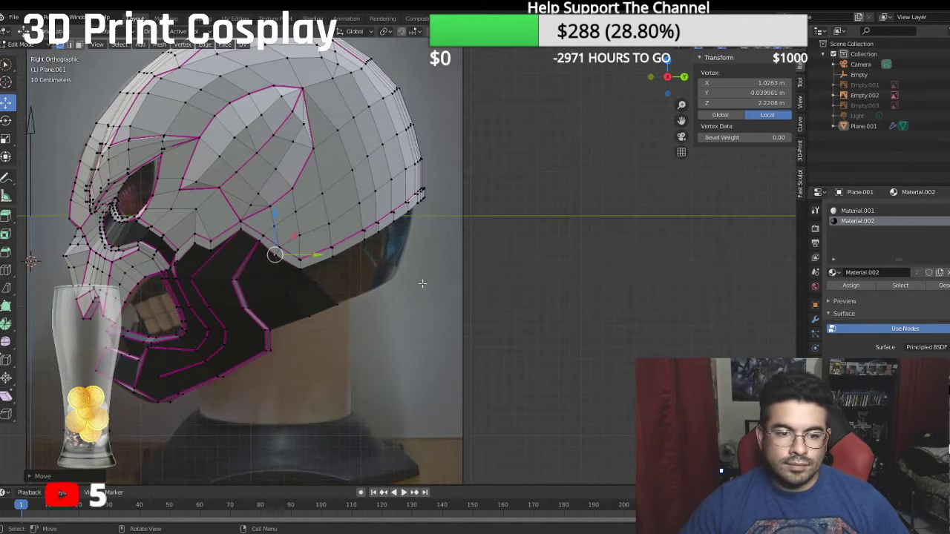
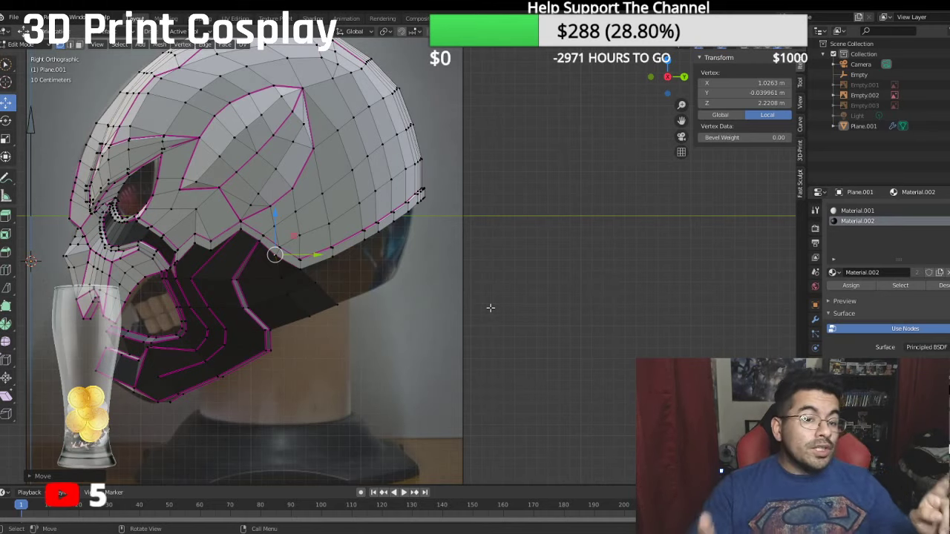
scroll(489, 308, up, 4)
middle_drag(417, 272, 441, 265)
key(KP_3)
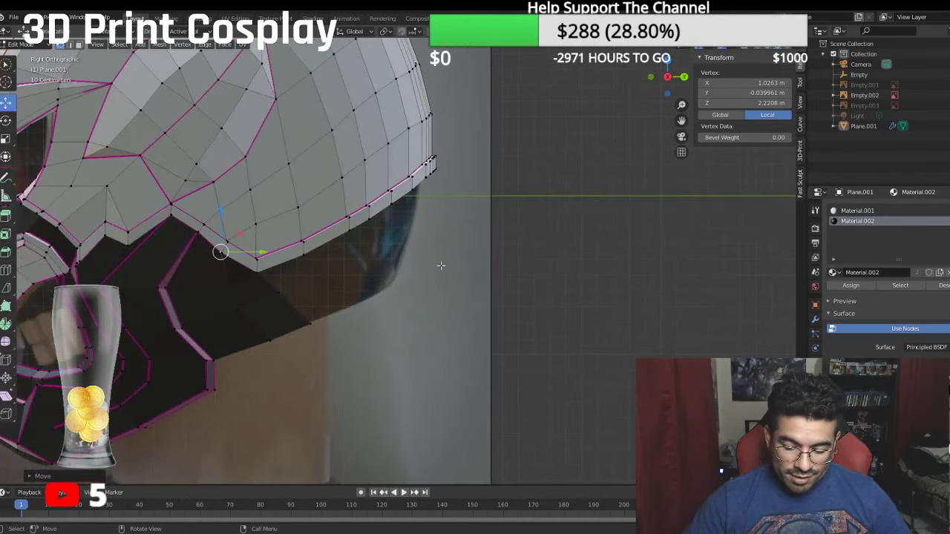
scroll(457, 265, up, 2)
shift+middle_drag(274, 278, 378, 241)
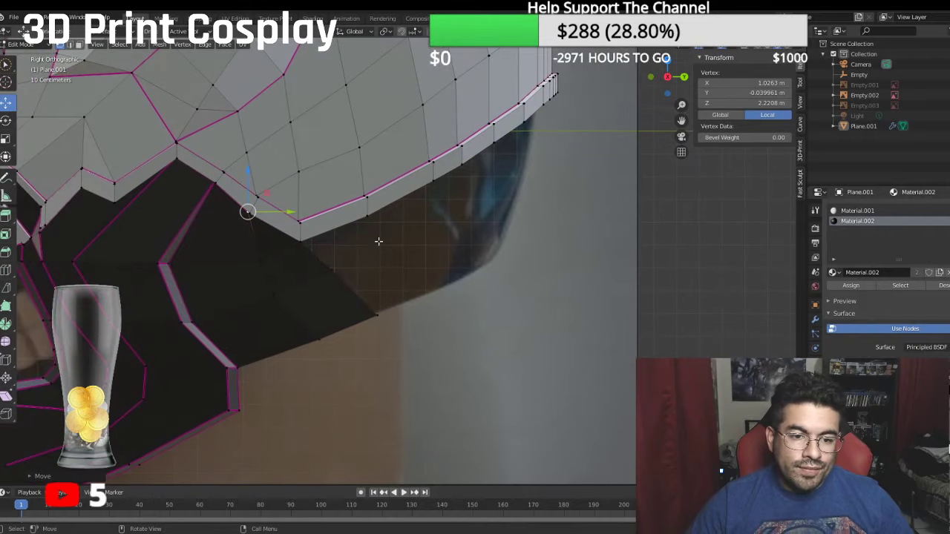
click(332, 271)
drag(362, 272, 345, 277)
drag(317, 231, 317, 239)
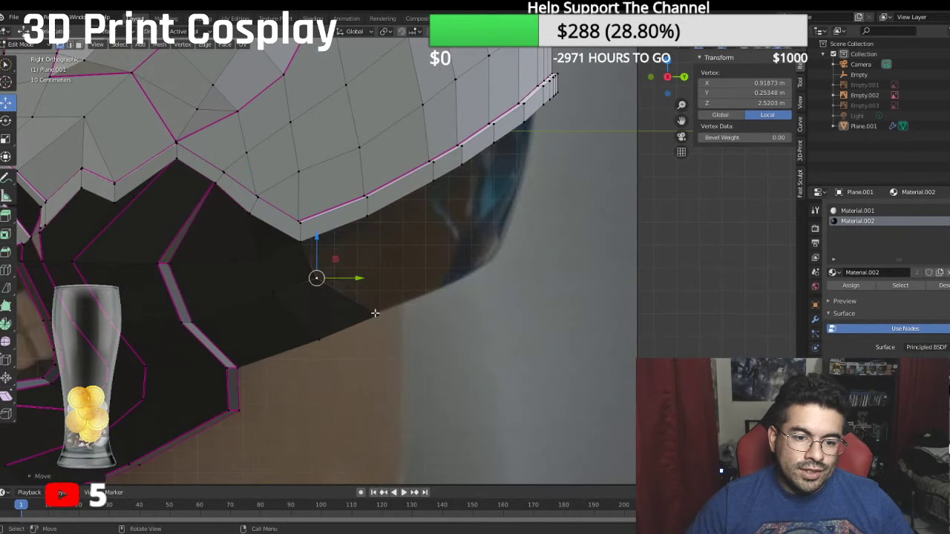
Step: Shift the extension's two lower vertices forward along the reference outline, lower its rear corner, and nudge the upper vertex to about Z 2.507 m
click(315, 337)
shift+click(354, 324)
key(g)
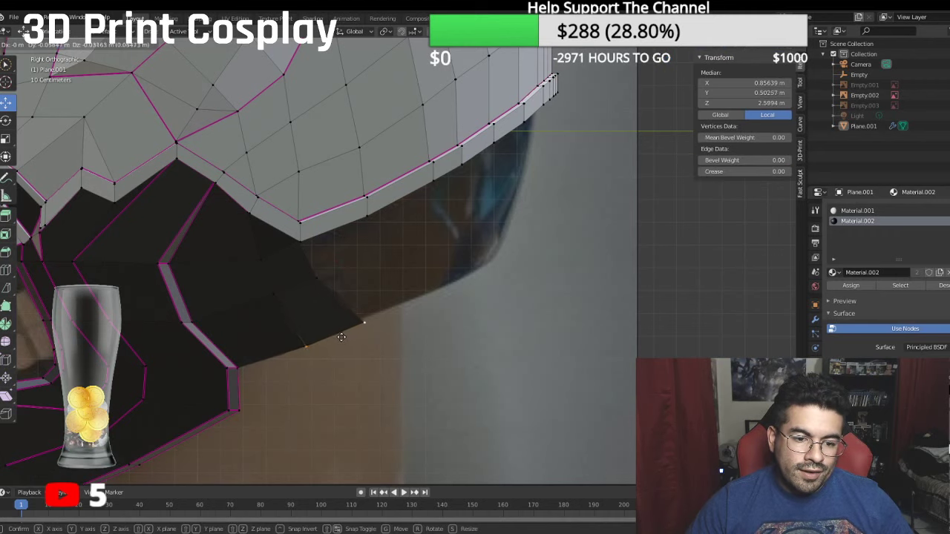
click(328, 336)
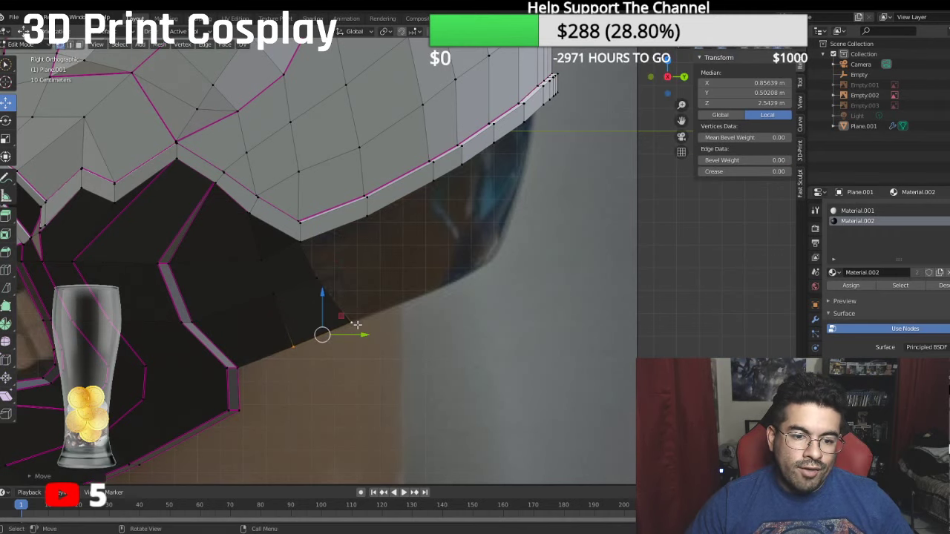
click(354, 322)
drag(393, 323, 382, 327)
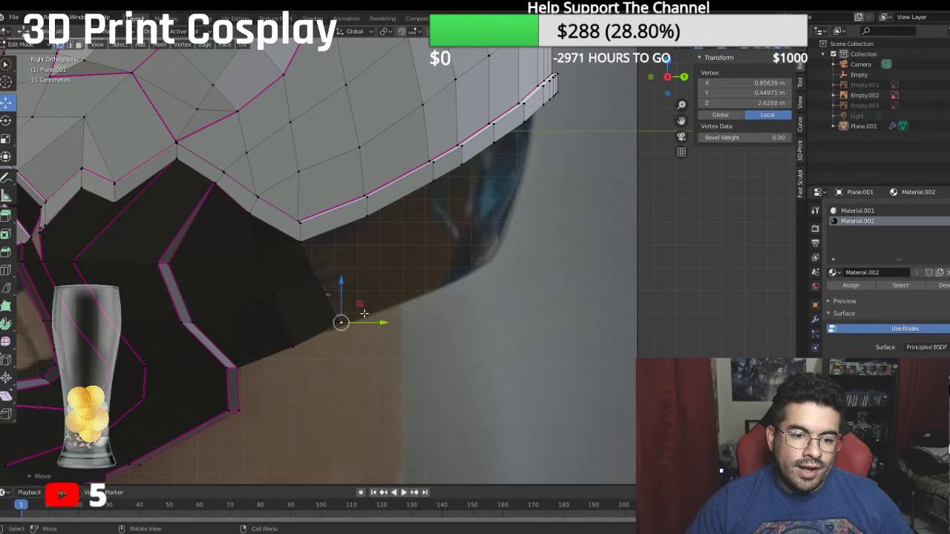
mouse_move(343, 282)
mouse_down()
mouse_move(344, 290)
mouse_move(363, 286)
mouse_move(357, 279)
mouse_up()
click(319, 280)
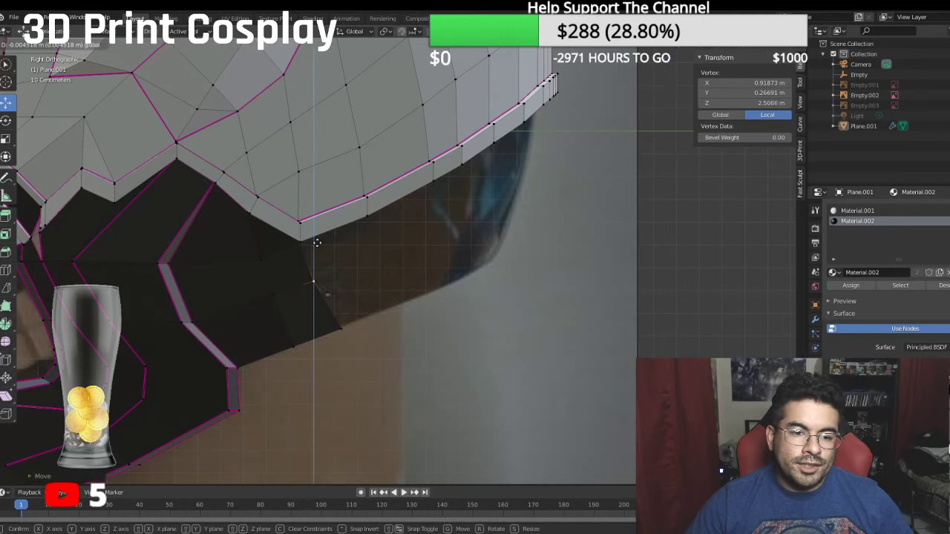
Step: Extrude the extension's rear edge backward and up along the reference, to a median of about Y 0.257 m and Z 2.850 m
shift+click(341, 328)
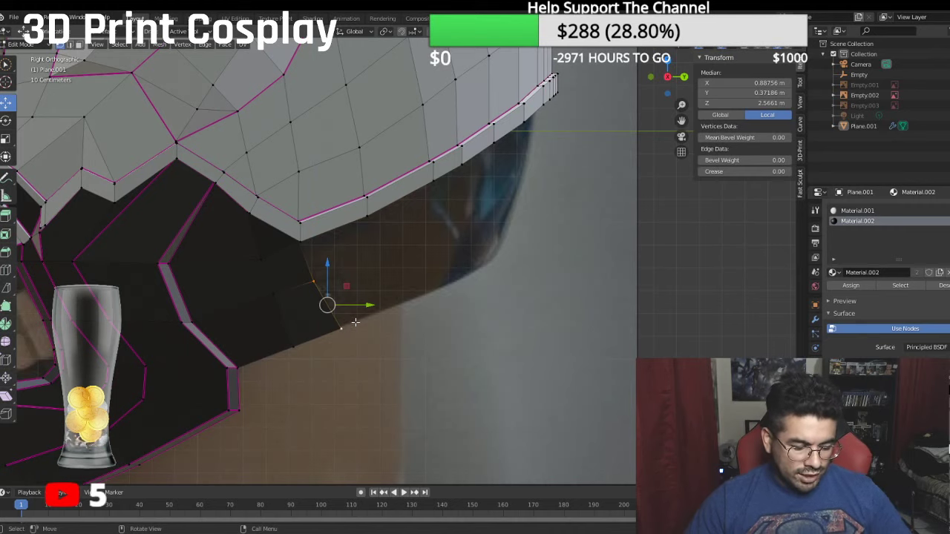
key(e)
right_click(390, 321)
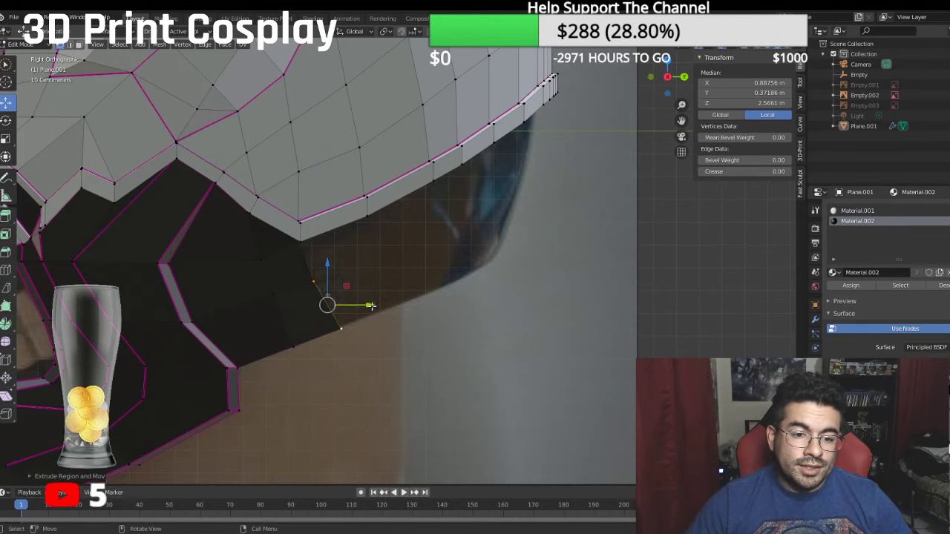
drag(372, 306, 436, 287)
drag(393, 258, 404, 231)
Step: Adjust the helmet rim's inner-edge vertices above the extension, moving the rear corner vertex backward to about Z 3.13 m
middle_drag(404, 231, 416, 189)
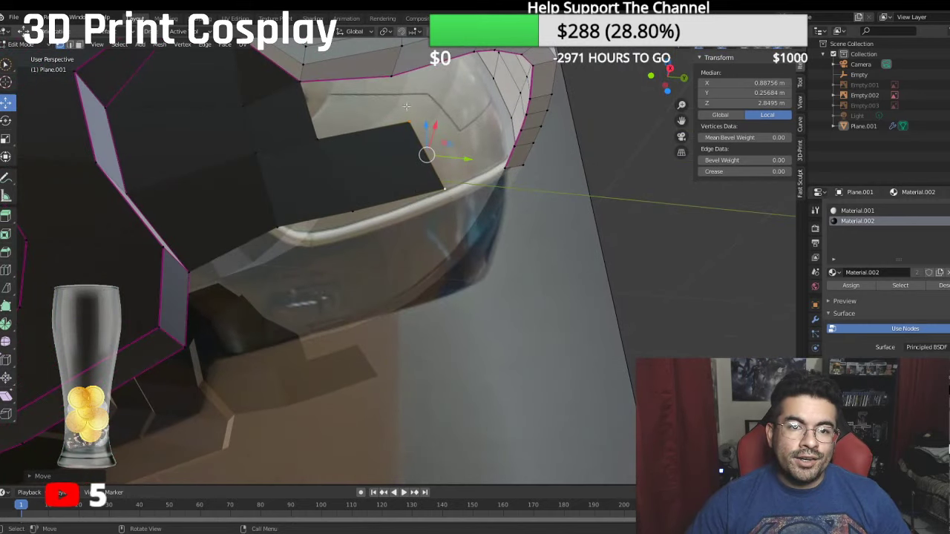
click(391, 76)
middle_drag(433, 109, 422, 160)
drag(400, 131, 506, 102)
click(472, 159)
click(500, 162)
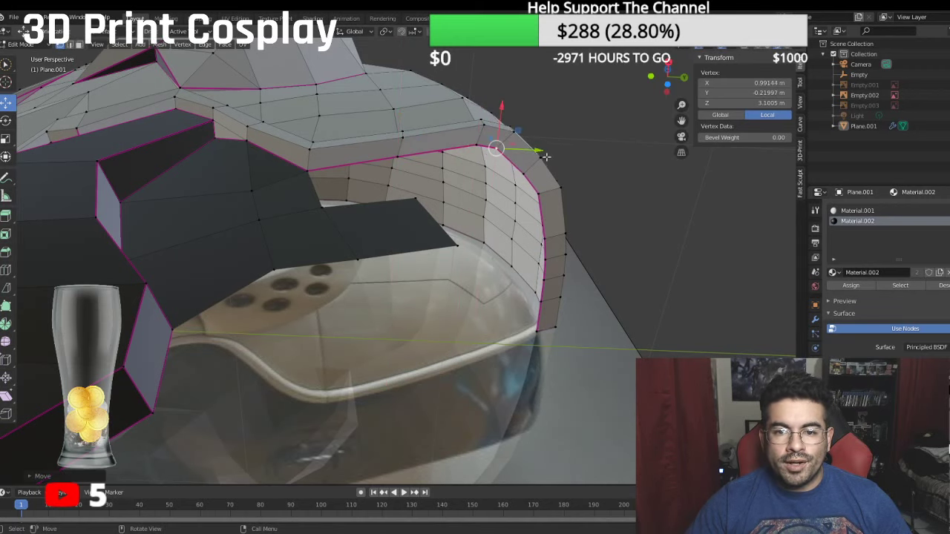
drag(544, 151, 569, 175)
Step: Move the rim's inner edge across the back of the helmet slightly backward, to a median of about Z 3.468 m
click(525, 174)
click(546, 199)
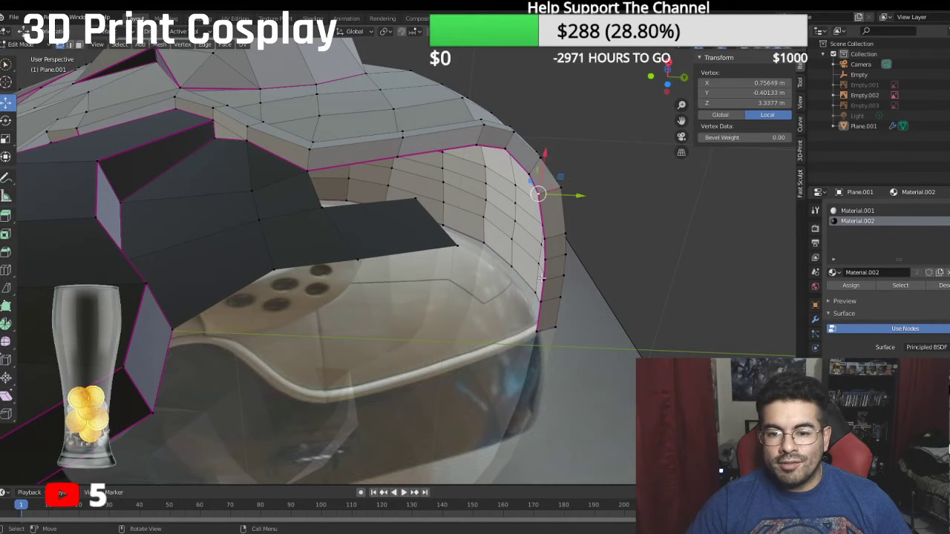
ctrl+click(540, 330)
drag(584, 271, 588, 270)
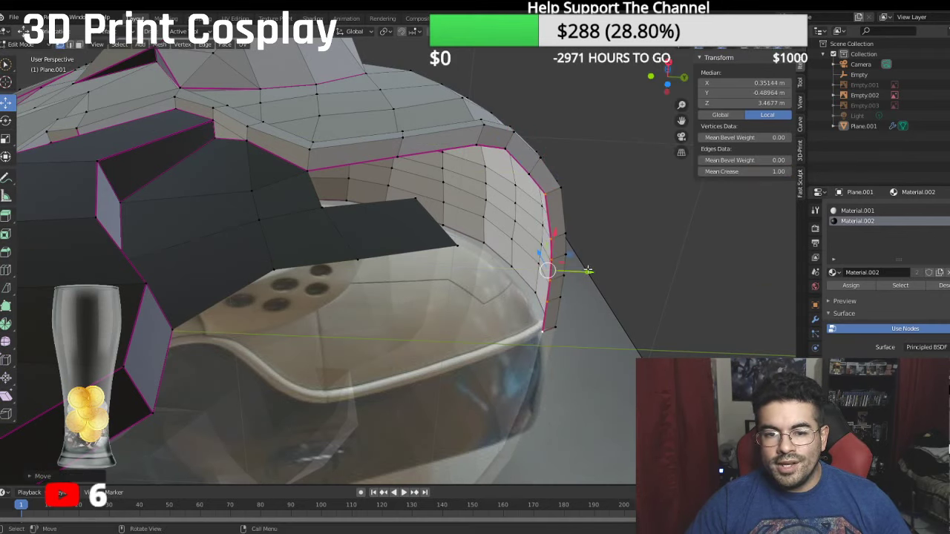
Step: Fill a face between the newest extension segment's upper edge and the helmet rim's inner lower edge
middle_drag(395, 218, 475, 291)
click(476, 285)
middle_drag(409, 297, 413, 239)
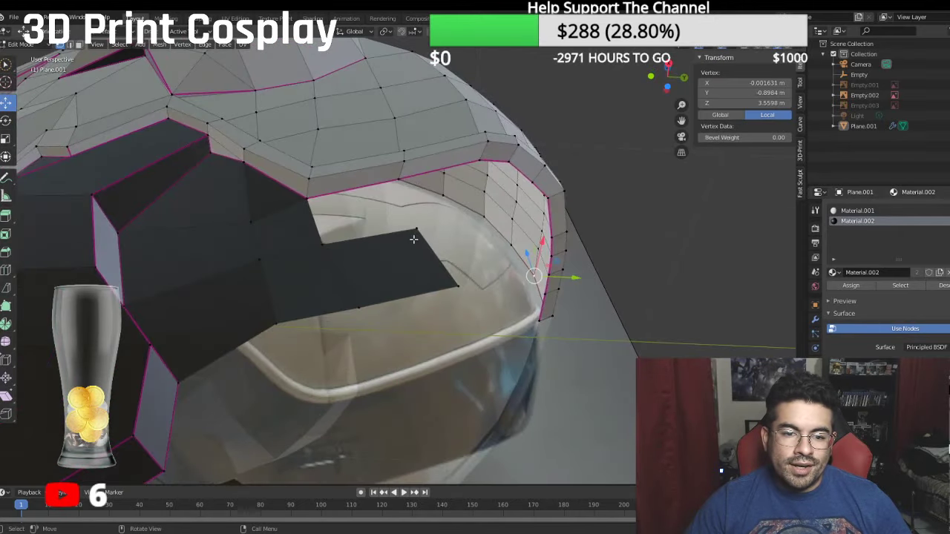
shift+click(309, 198)
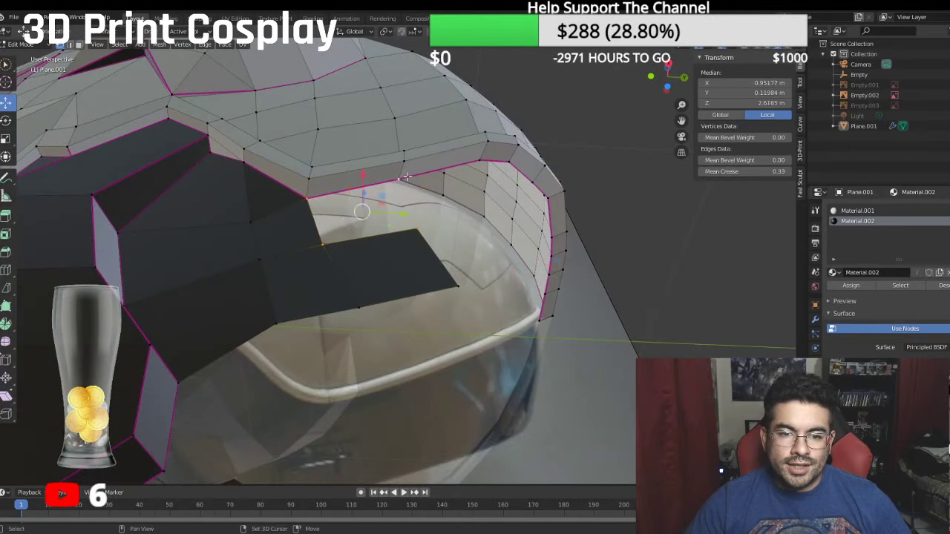
key(f)
Step: Move the filled face's lower vertices outward along X, the rear one to about 0.971 m and the front one to about 0.952 m
middle_drag(390, 200, 488, 313)
click(537, 377)
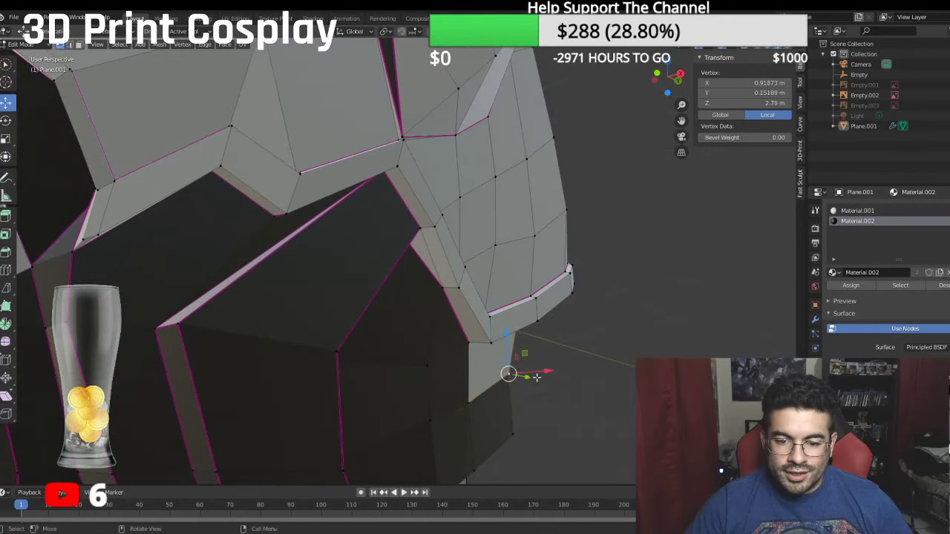
drag(530, 377, 563, 379)
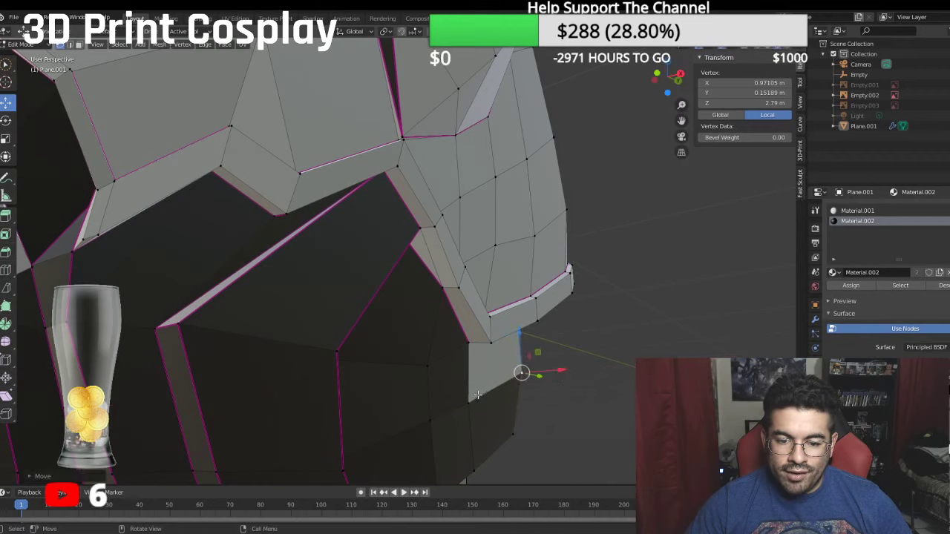
click(472, 404)
middle_drag(472, 405, 522, 414)
drag(535, 417, 551, 420)
Step: In the side view, extrude the extension's rear edge again and move it backward and up along the reference's lower outline
middle_drag(552, 421, 470, 390)
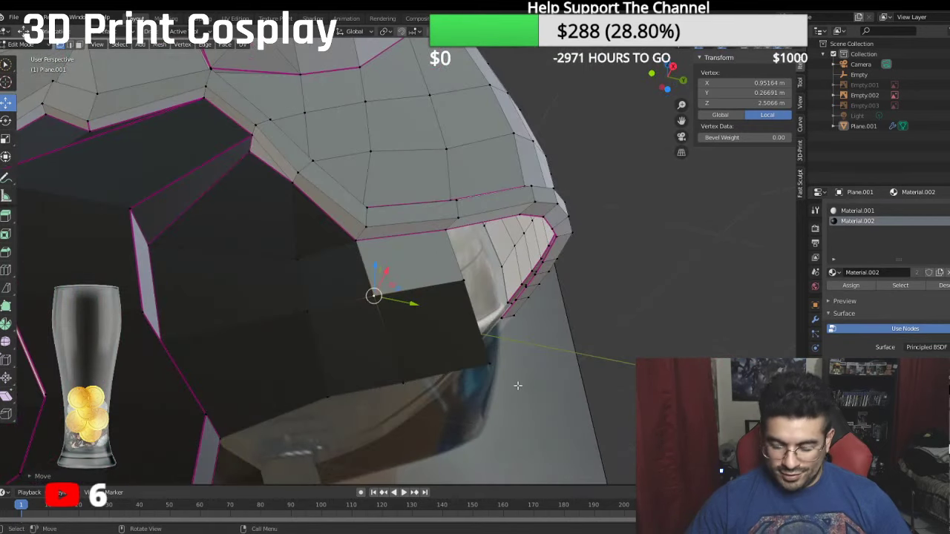
key(KP_3)
scroll(518, 385, down, 1)
shift+middle_drag(497, 352, 409, 305)
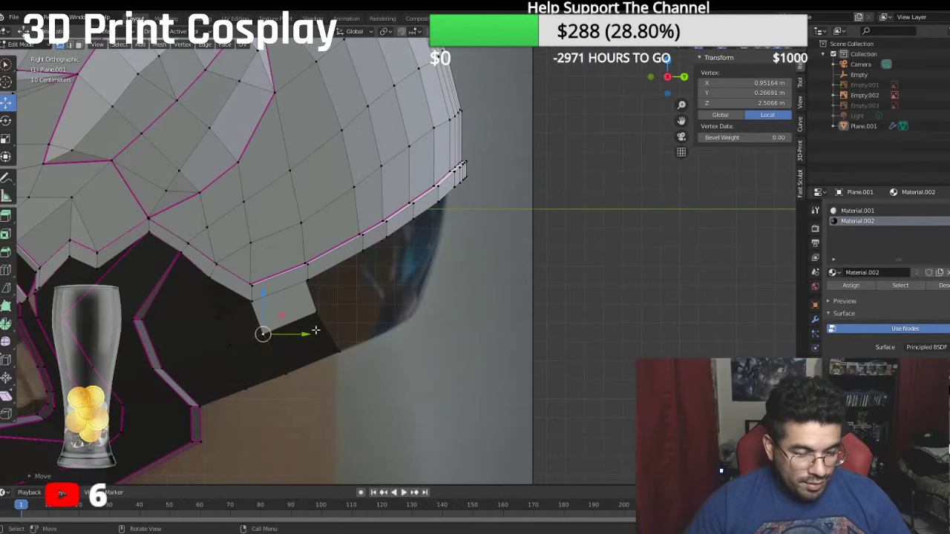
click(314, 316)
shift+click(343, 351)
key(e)
right_click(398, 364)
drag(369, 332, 394, 271)
drag(417, 309, 274, 374)
click(399, 326)
Step: Move the filled face's lower rear vertex to about Y 0.173 m and the strip's rear end vertices forward, the lower one to Y 0.312 m
click(316, 311)
drag(307, 322, 299, 327)
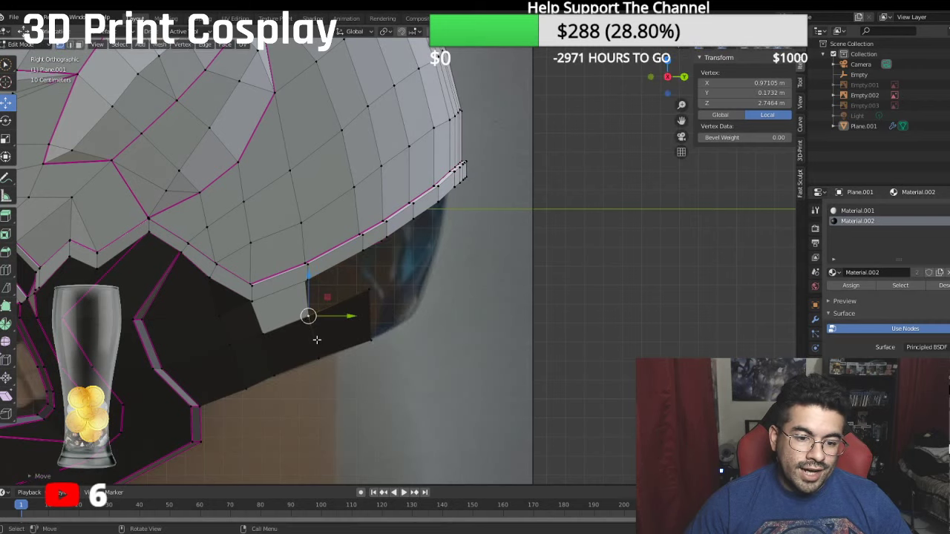
drag(368, 290, 361, 287)
click(371, 340)
click(373, 339)
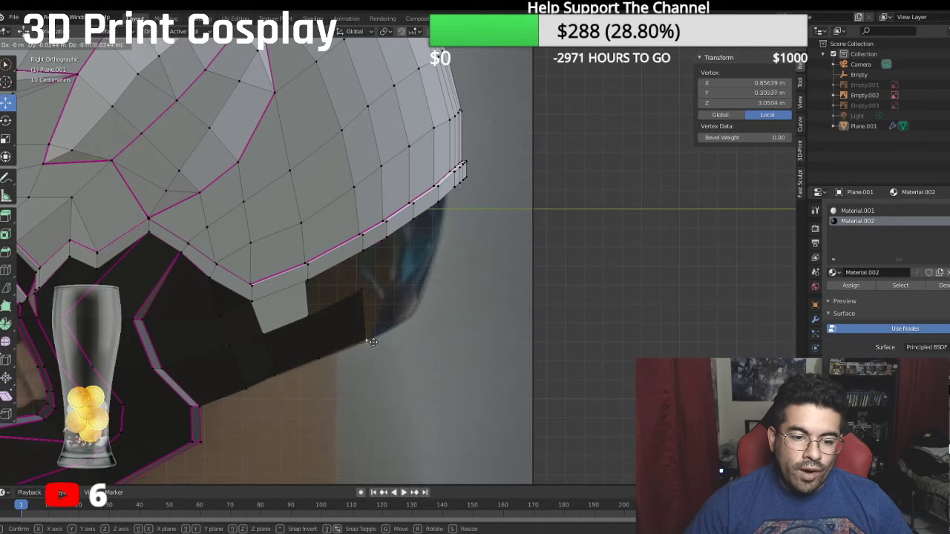
middle_drag(373, 339, 407, 327)
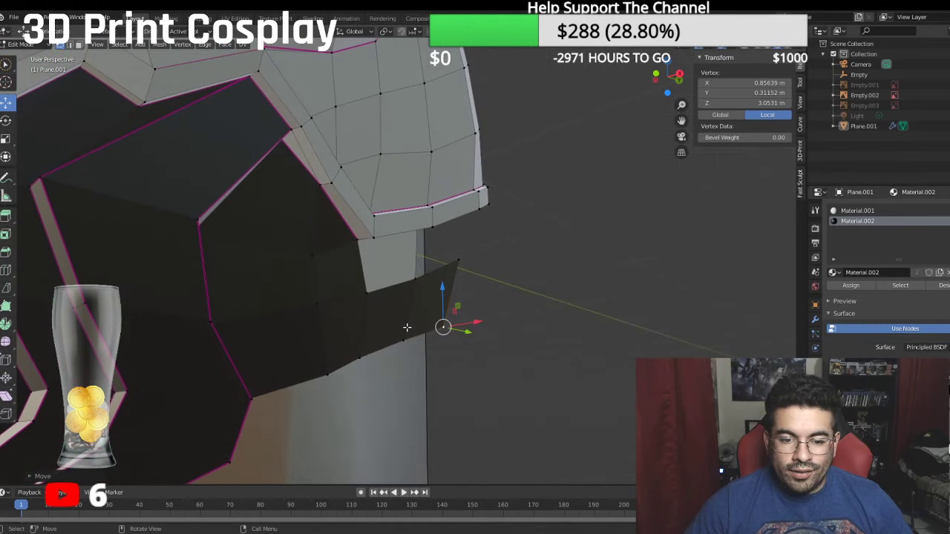
middle_drag(448, 262, 436, 215)
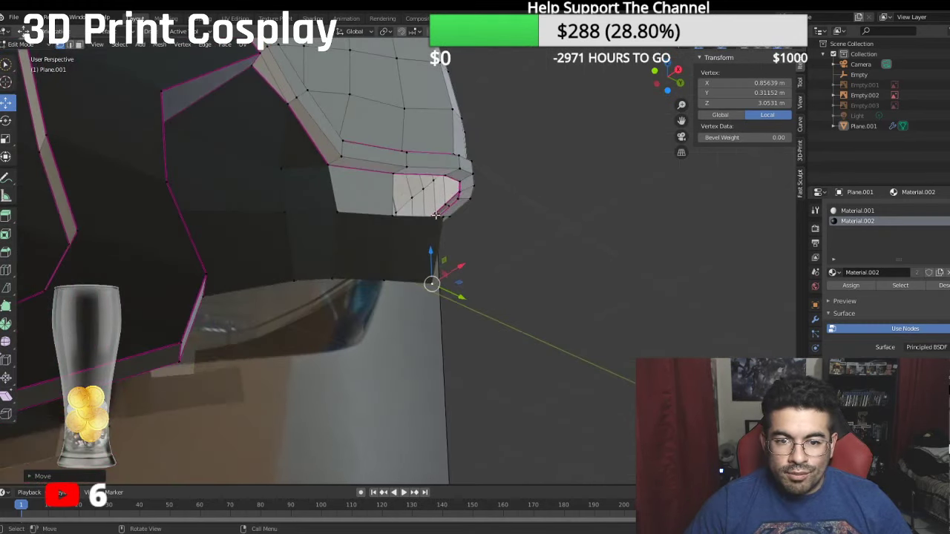
shift+click(445, 173)
shift+click(393, 176)
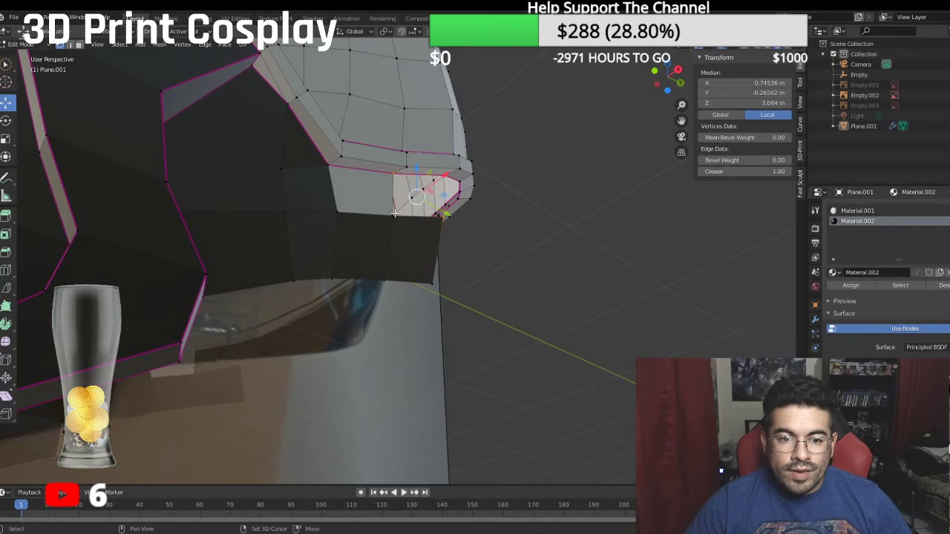
click(392, 179)
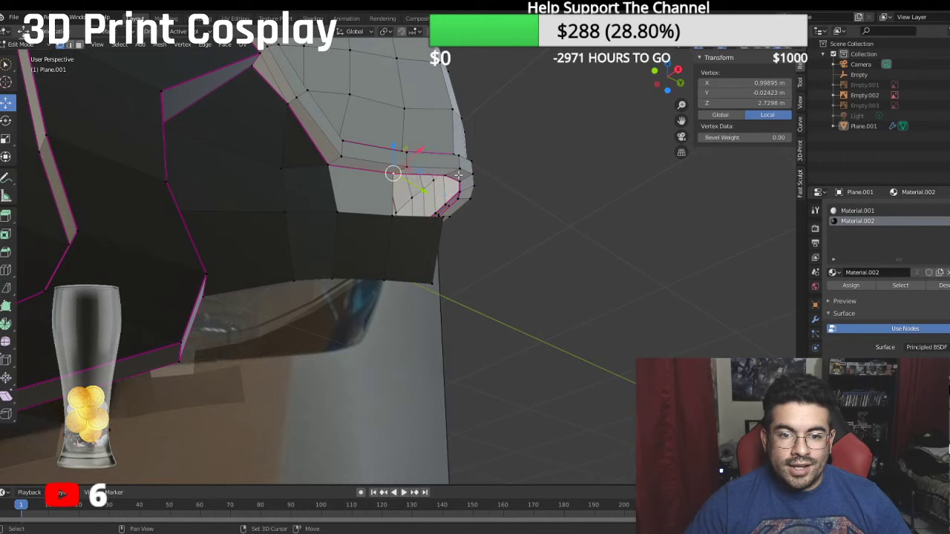
shift+click(447, 175)
shift+click(440, 218)
shift+click(391, 219)
middle_drag(396, 224, 395, 227)
Step: Fill a second face between the newest strip segment's upper edge and the helmet rim's inner lower edge
click(407, 225)
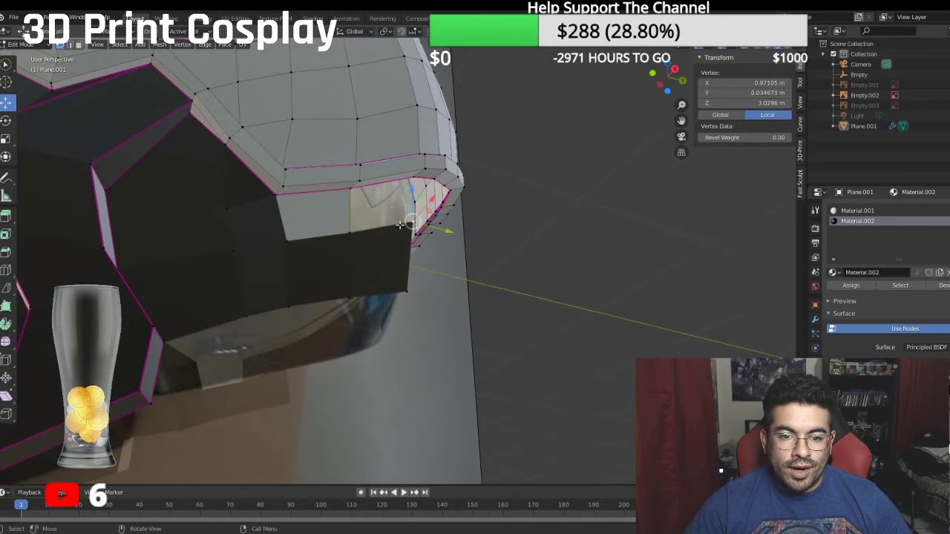
shift+click(411, 179)
shift+click(349, 190)
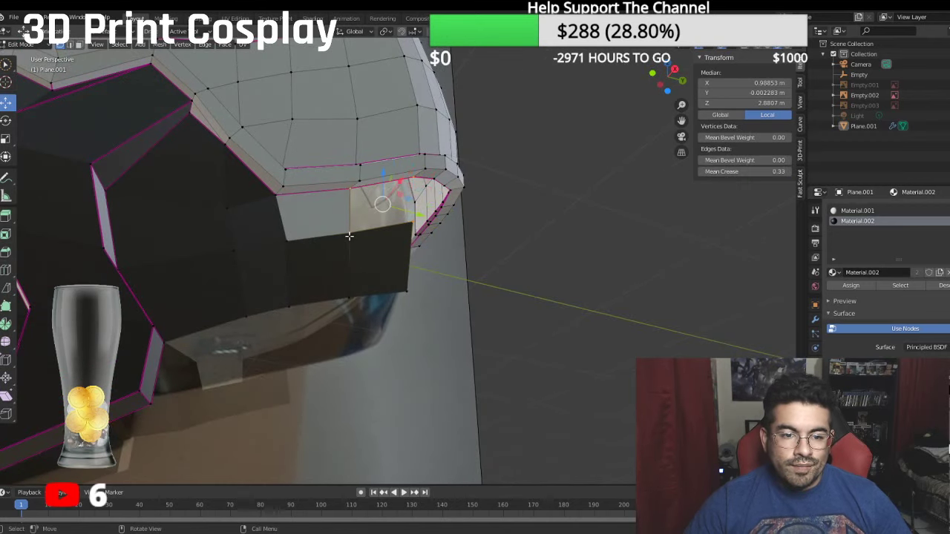
shift+click(349, 236)
key(KP_3)
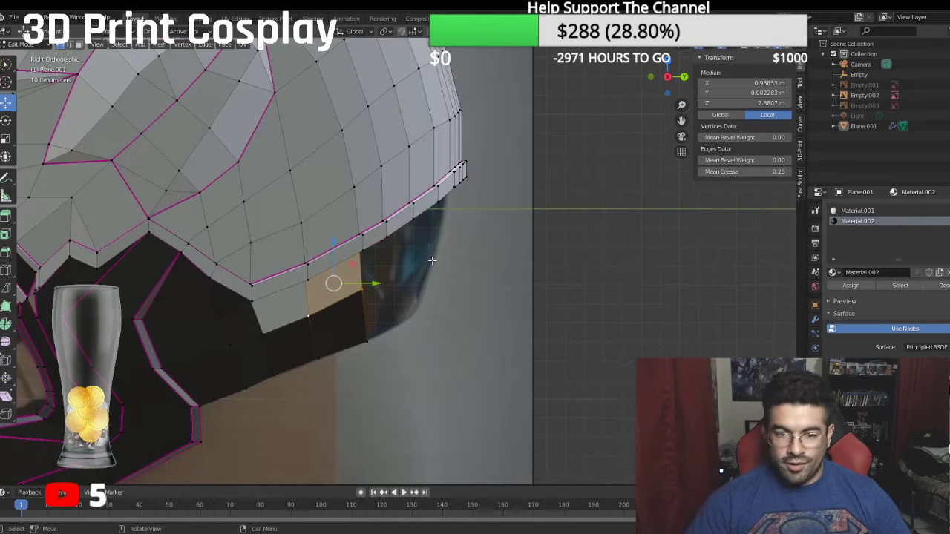
middle_drag(429, 262, 336, 222)
click(312, 213)
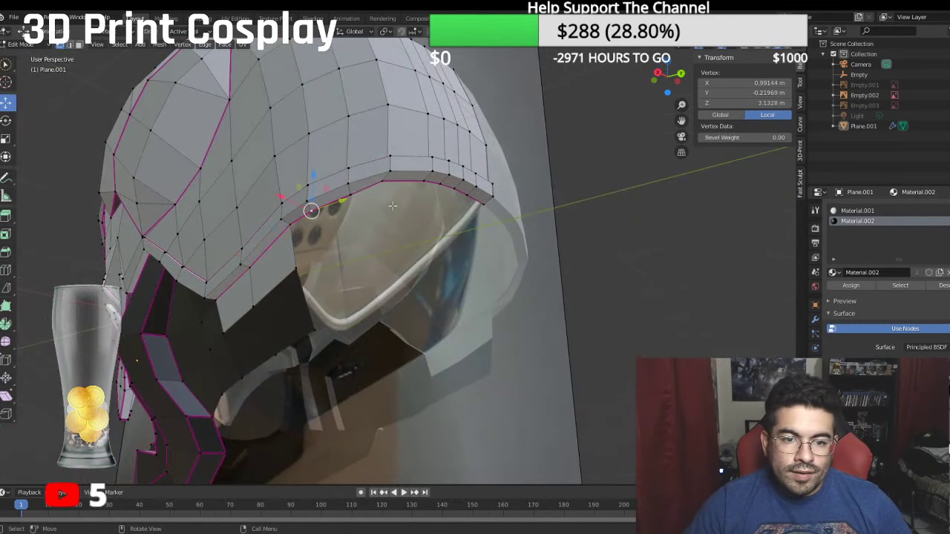
middle_drag(381, 182, 365, 179)
key(g)
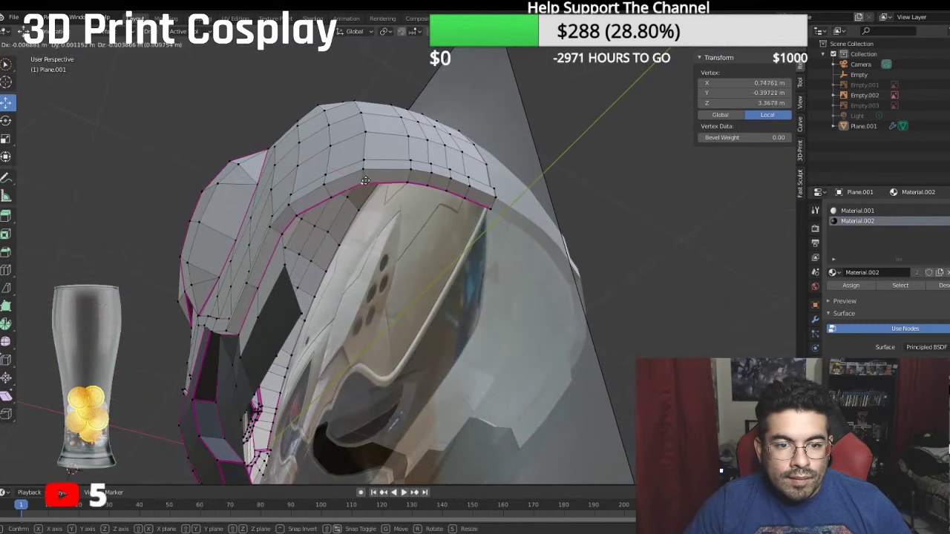
key(Escape)
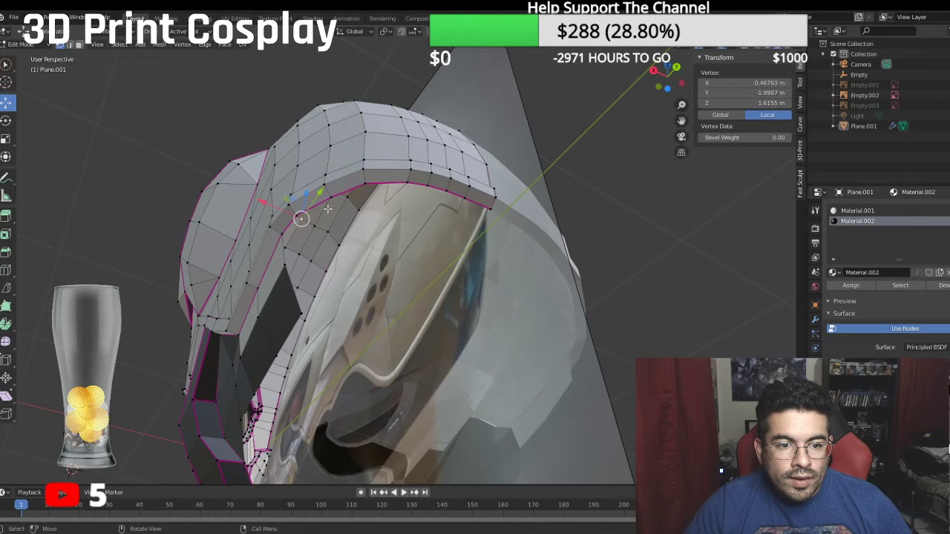
Step: In the side view, extrude the helmet rim's inner lower edge around the back and move it down and forward
click(299, 214)
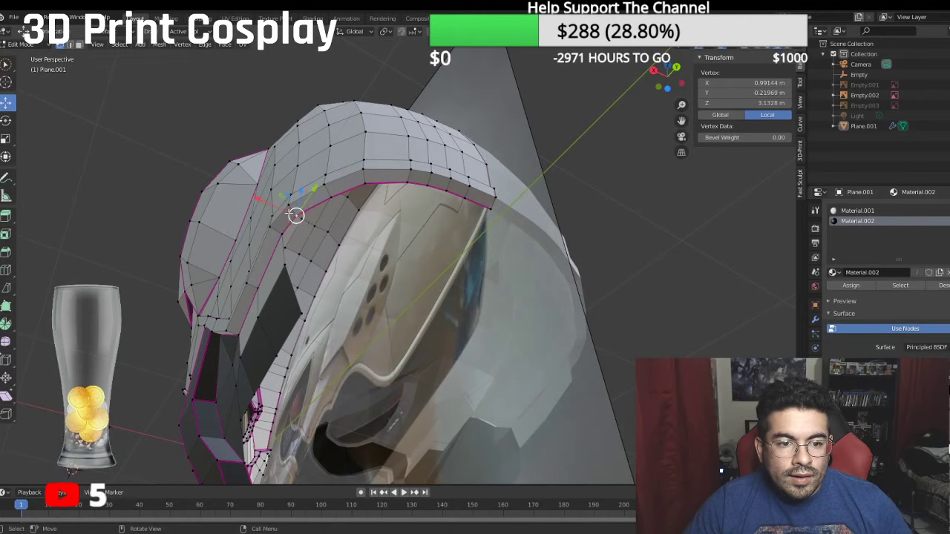
ctrl+click(483, 205)
key(KP_1)
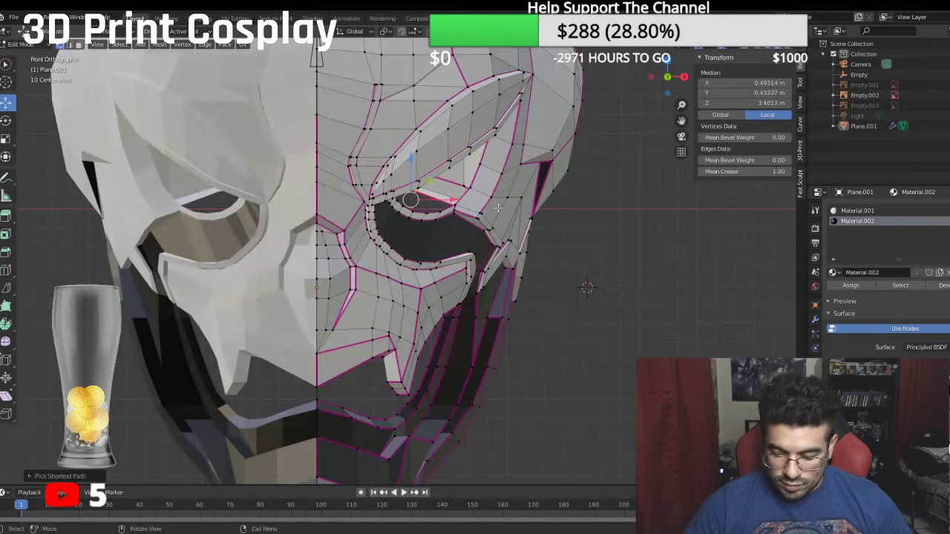
key(KP_3)
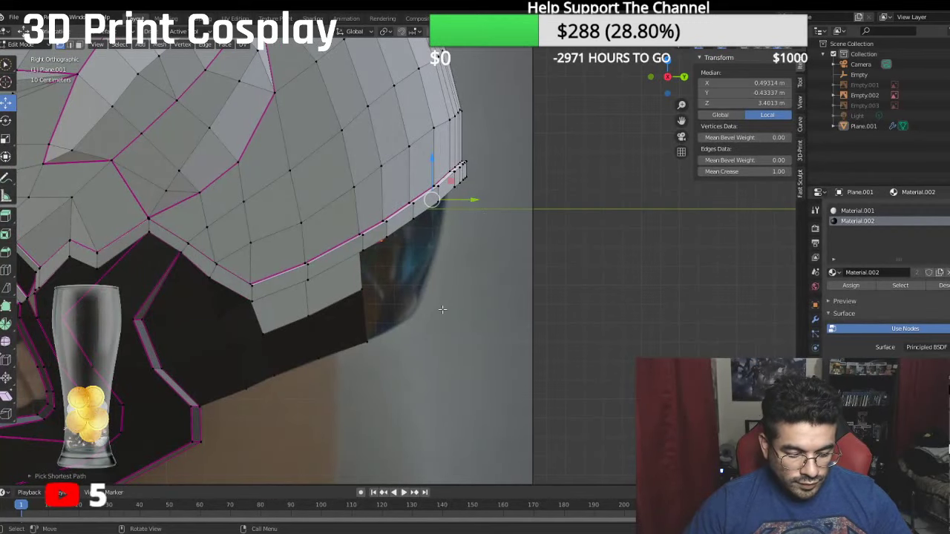
key(e)
right_click(486, 296)
drag(432, 161, 432, 205)
drag(474, 244, 435, 270)
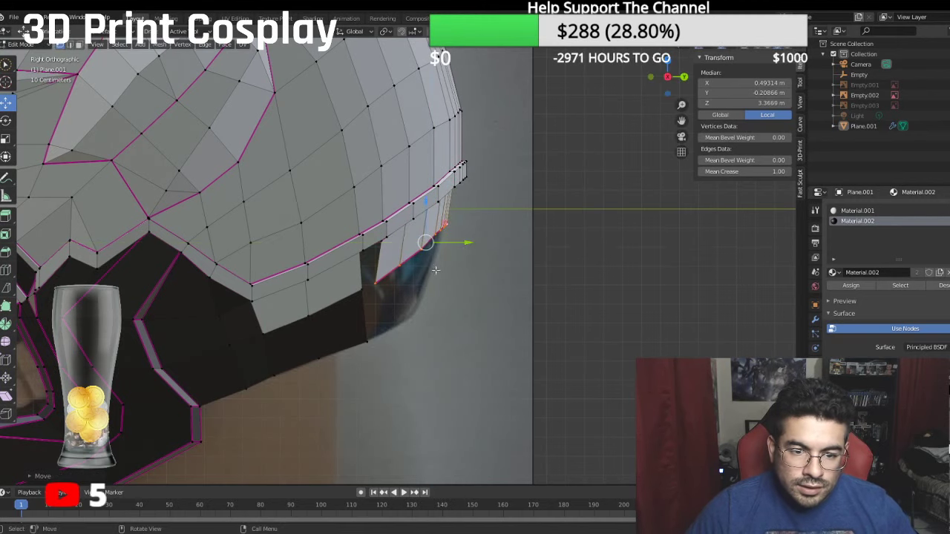
Step: Move the cheek extension's two rear vertices forward, setting the upper one at about Y 0.059 m and Z 2.994 m
click(365, 290)
shift+click(368, 342)
drag(407, 316, 382, 306)
drag(354, 275, 354, 280)
click(343, 293)
key(g)
key(y)
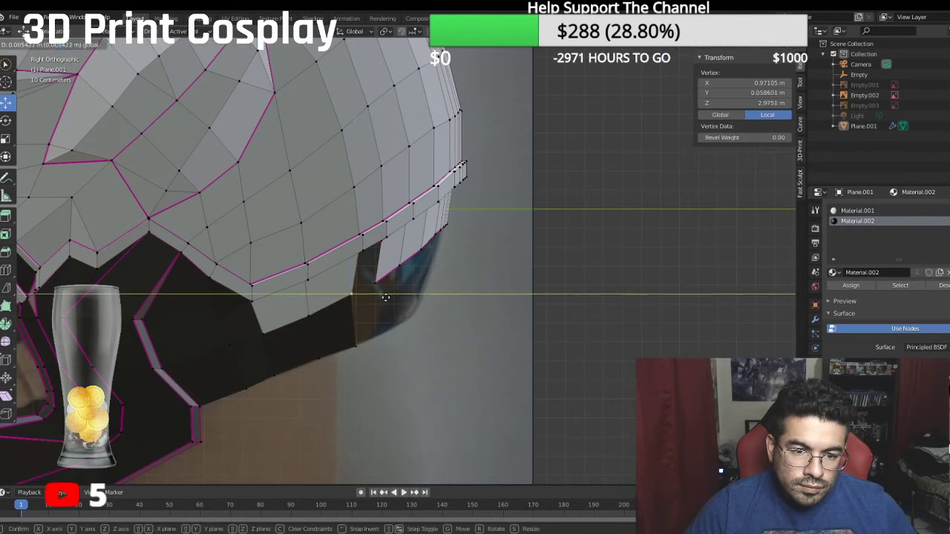
click(356, 294)
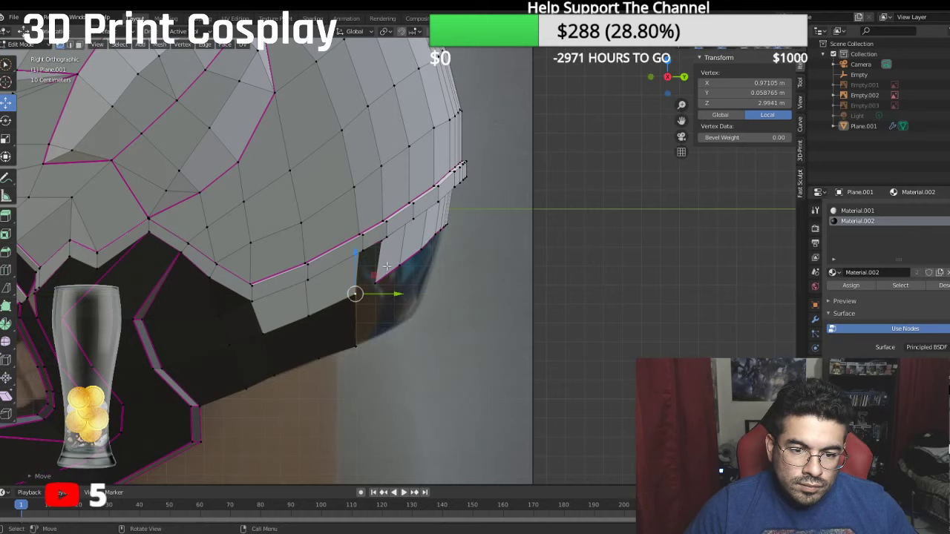
Step: Fill a face between the rim's lower edge, the cheek extension's upper rear vertex and the front end of the new back strip
middle_drag(356, 295, 378, 223)
click(368, 190)
shift+click(342, 196)
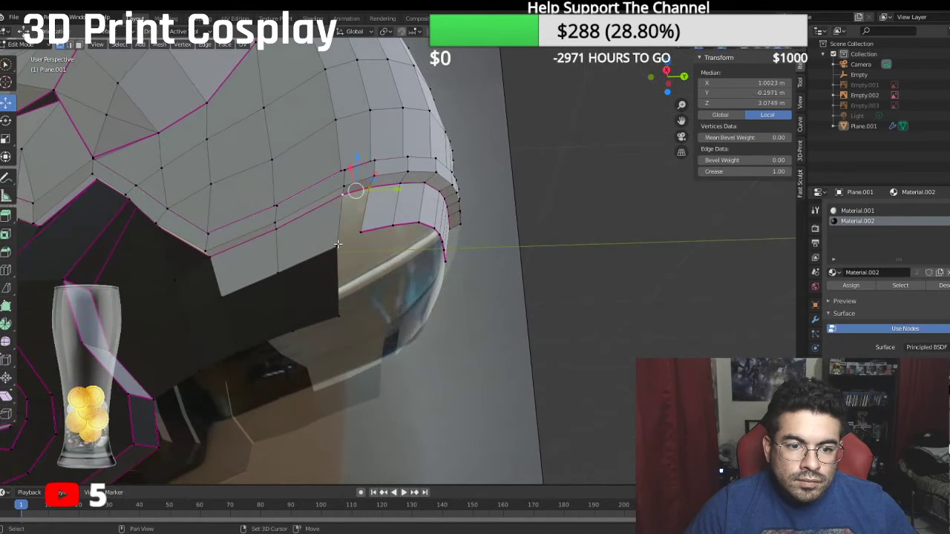
shift+click(338, 245)
shift+click(371, 235)
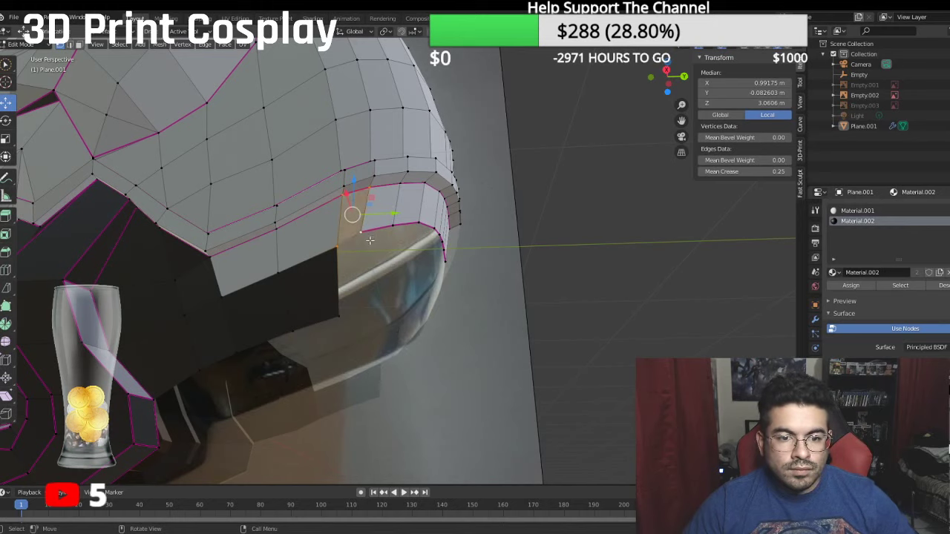
Step: Set the mean crease to 0 along the lower edge from the cheek extension's rear vertex to the strip's centre end
click(338, 244)
ctrl+click(449, 261)
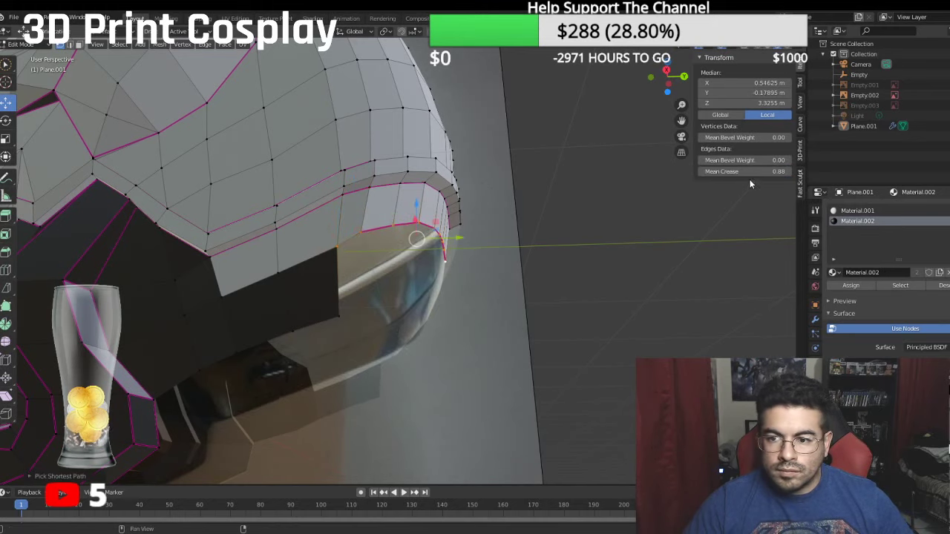
click(759, 174)
text(0)
key(Return)
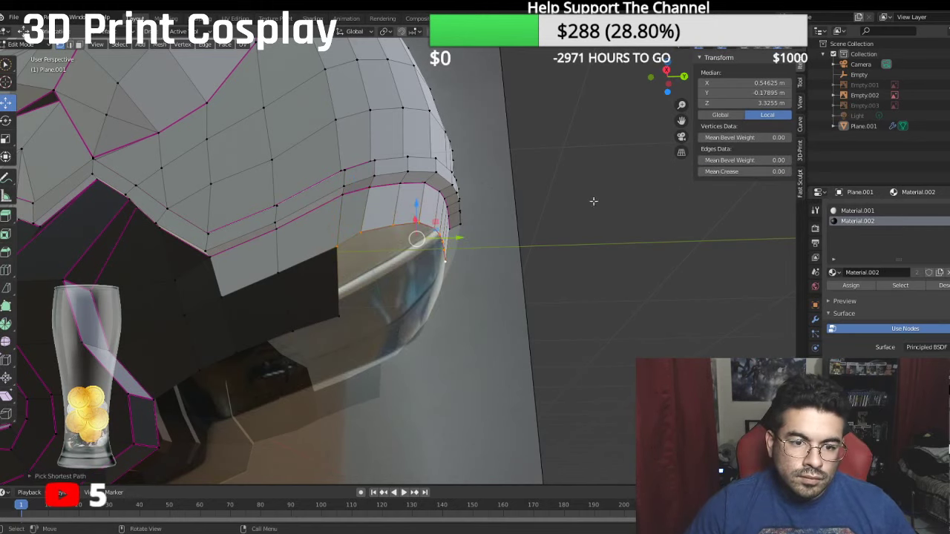
Step: Move two columns of side rim vertices outward along X, the rear one to a median of about 1.089 m and the front one to 1.062 m
middle_drag(346, 213, 265, 163)
click(271, 157)
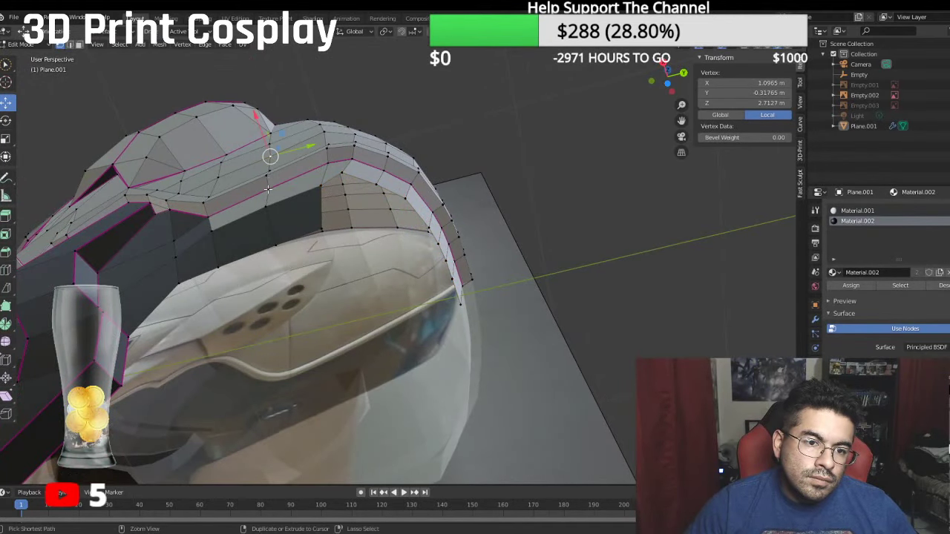
ctrl+click(269, 179)
drag(258, 140, 243, 151)
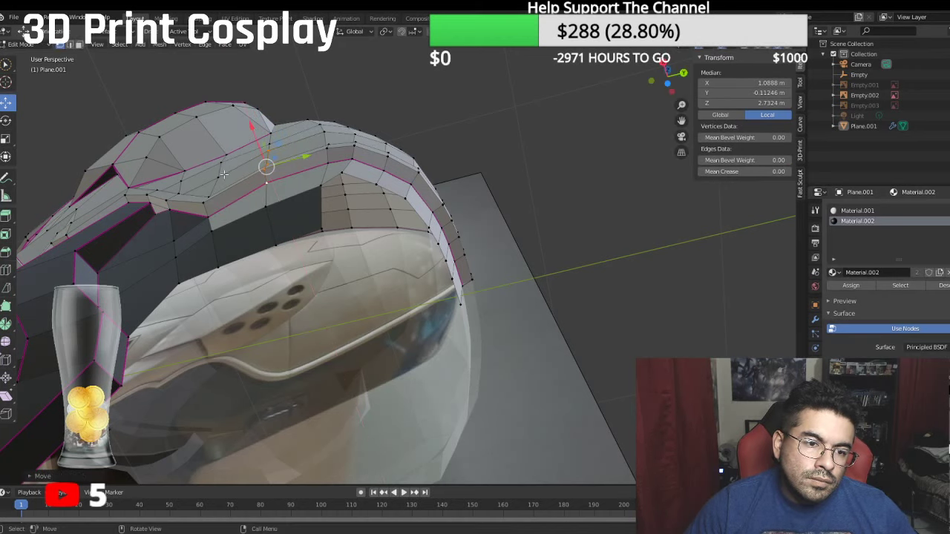
click(220, 175)
ctrl+click(210, 216)
drag(197, 169, 190, 160)
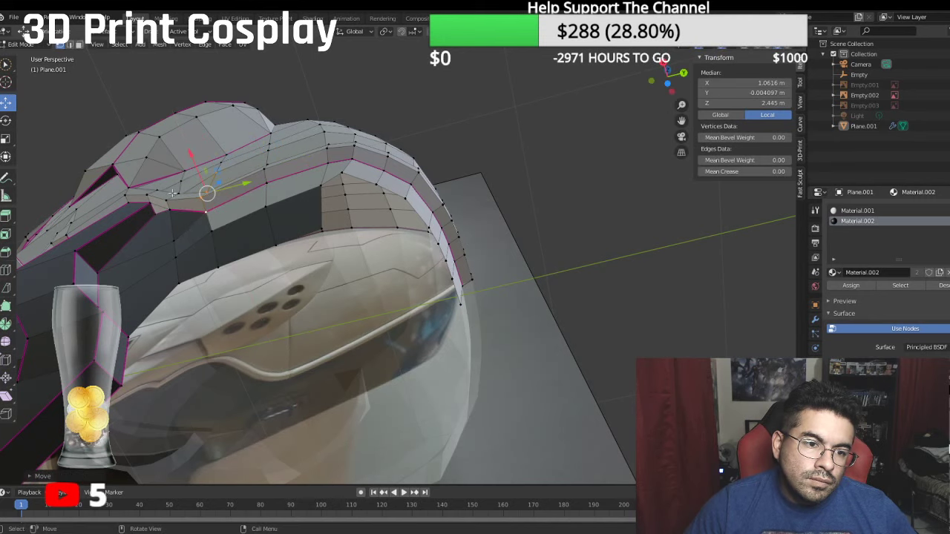
Step: Move two cheek plate vertices below the rim outward along X, the upper to about 0.982 m and the lower to about 0.927 m
click(169, 236)
drag(157, 206, 152, 197)
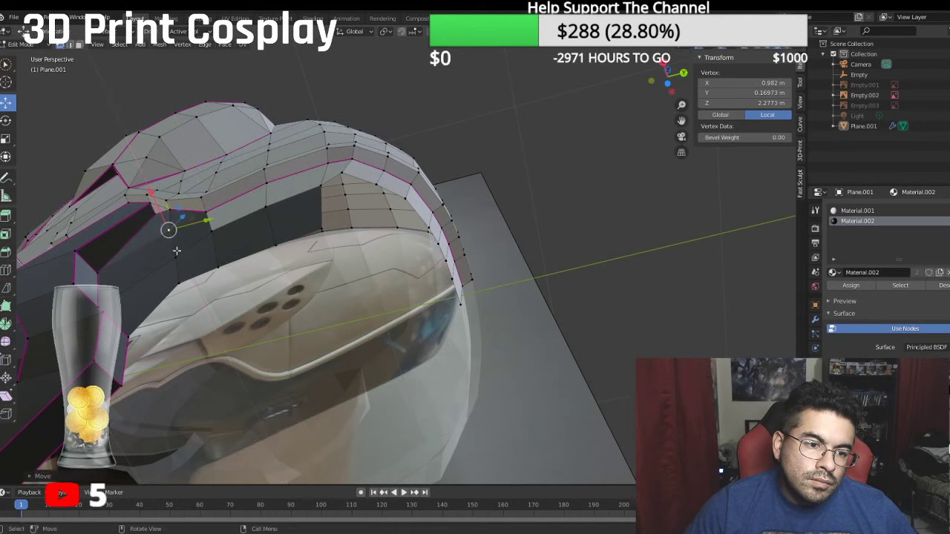
key(g)
key(x)
click(155, 211)
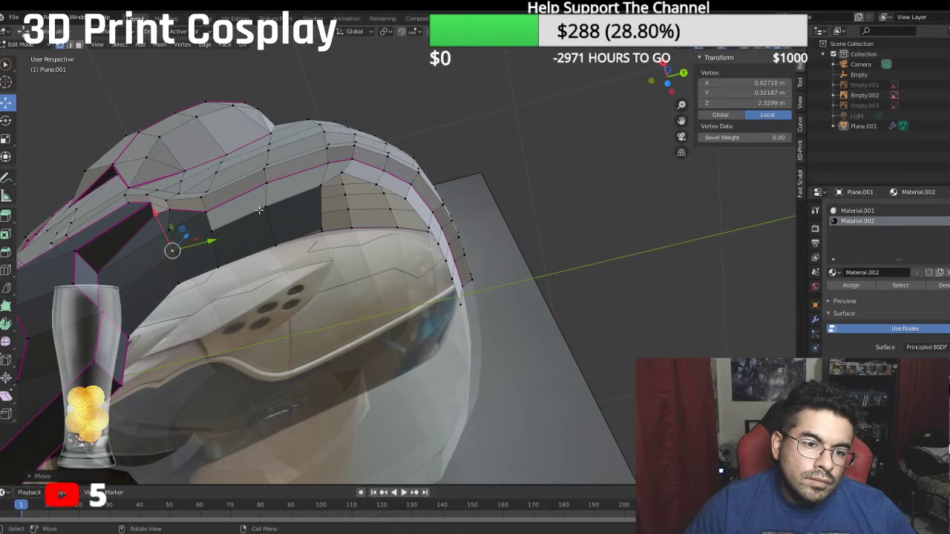
Step: Adjust the back strip's front lower vertex to meet the cheek plate's upper line, placing it at about Z 3.117 m
middle_drag(271, 207, 281, 221)
click(359, 184)
key(g)
click(363, 187)
middle_drag(360, 186, 391, 199)
ctrl+click(447, 285)
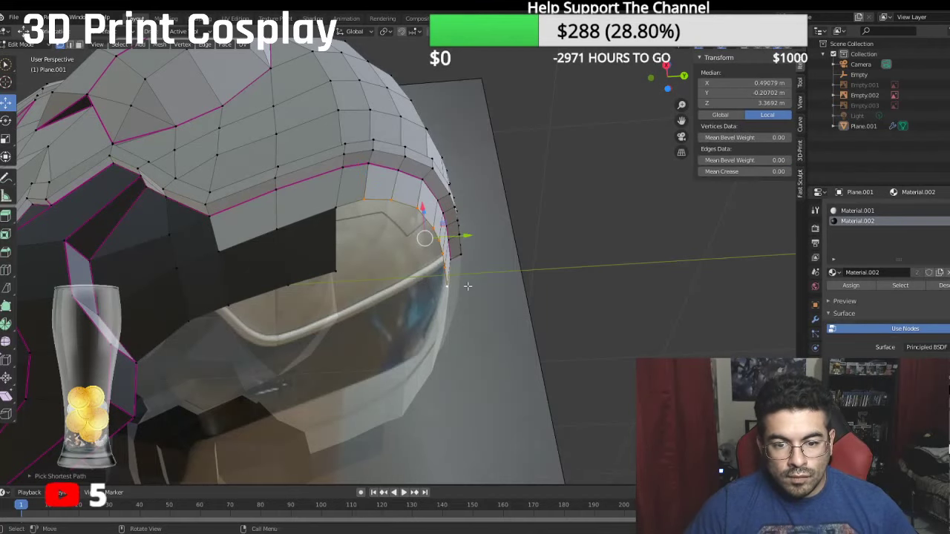
key(KP_3)
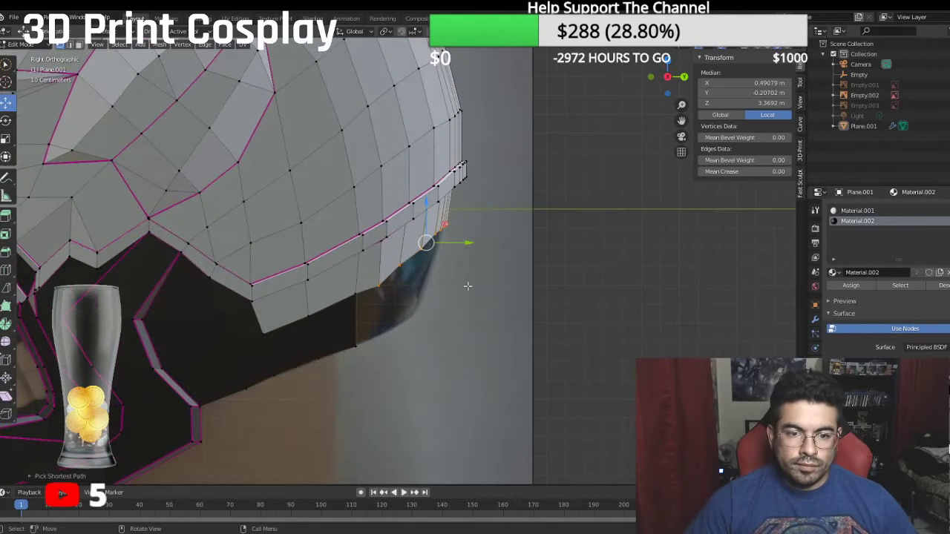
click(382, 282)
drag(378, 244, 379, 239)
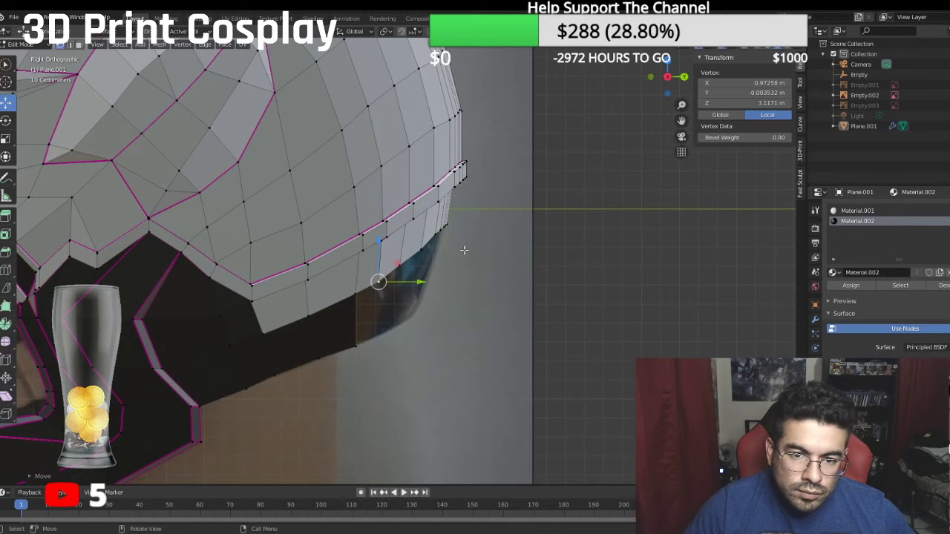
Step: In the side view, extrude the back strip's lower edge again and move it down to the reference's lower outline
ctrl+click(467, 222)
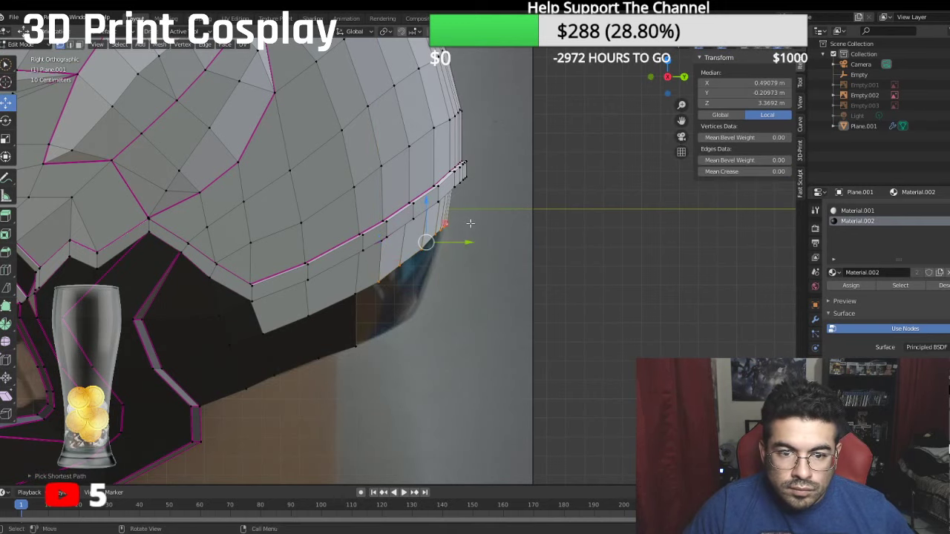
key(e)
right_click(478, 328)
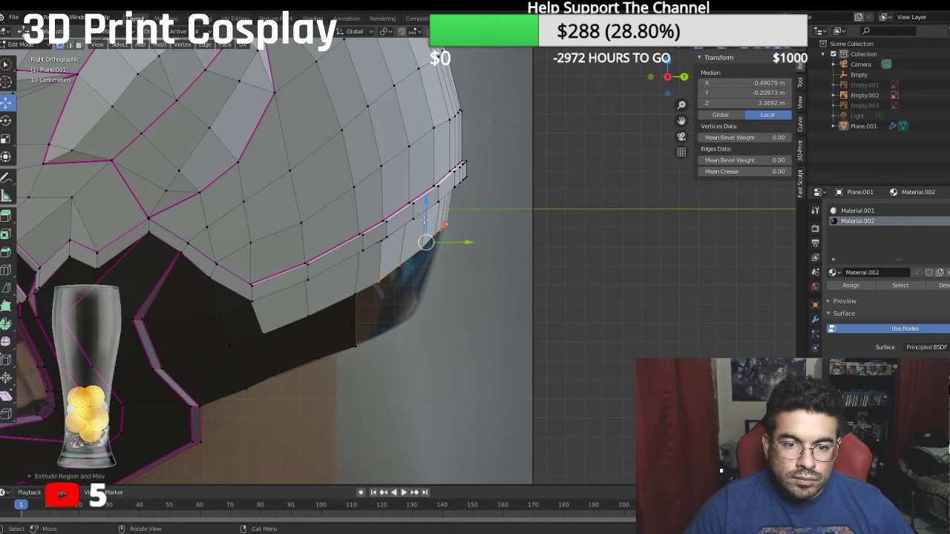
drag(424, 220, 447, 301)
drag(416, 251, 417, 260)
Step: Reposition groups of vertices along the back strip's new lower edge to follow the reference's curved outline
drag(417, 301, 424, 296)
drag(428, 259, 426, 262)
shift+click(413, 312)
shift+click(391, 326)
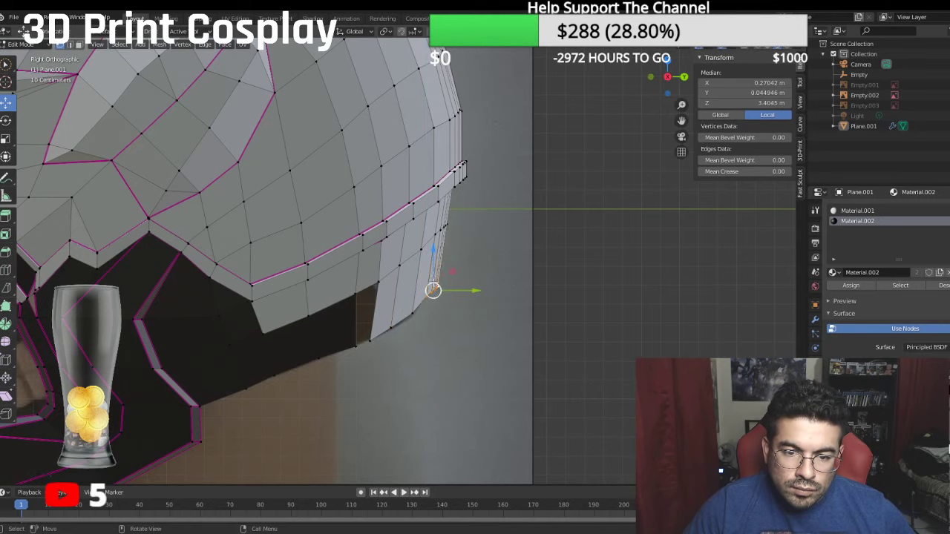
drag(470, 291, 448, 305)
drag(419, 262, 419, 266)
shift+click(391, 325)
click(391, 324)
drag(391, 324, 390, 327)
Step: Fill a face in the gap between the cheek extension's rear edge and the front edge of the new back strip segment
click(371, 342)
shift+click(355, 347)
shift+click(357, 294)
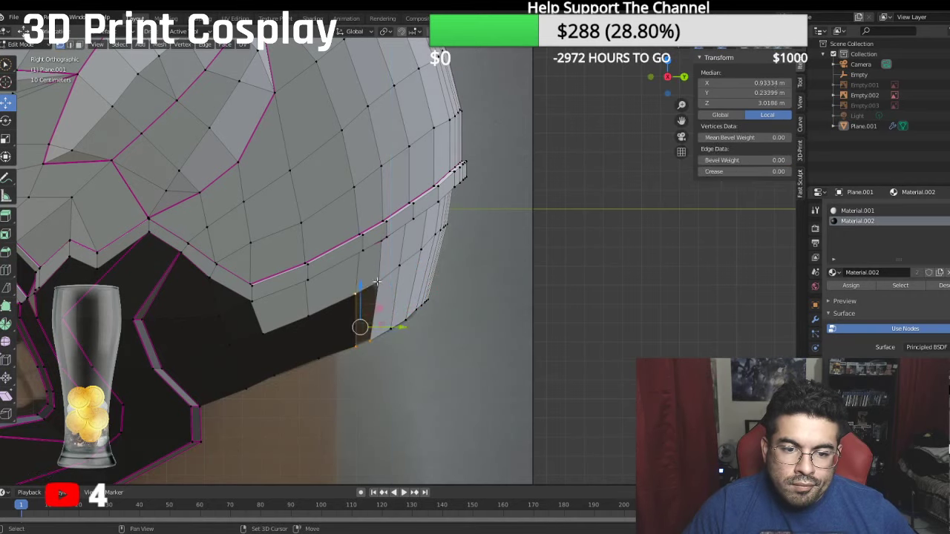
shift+click(379, 283)
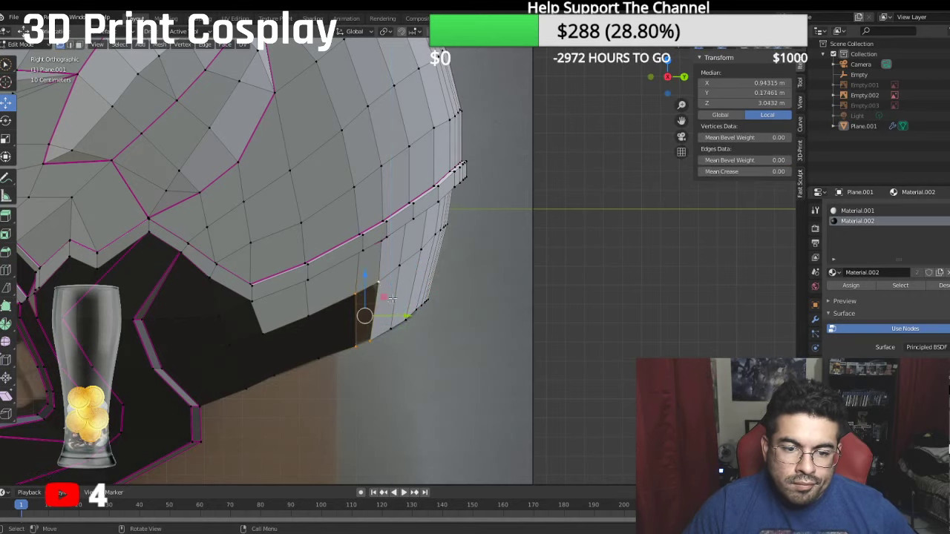
click(620, 325)
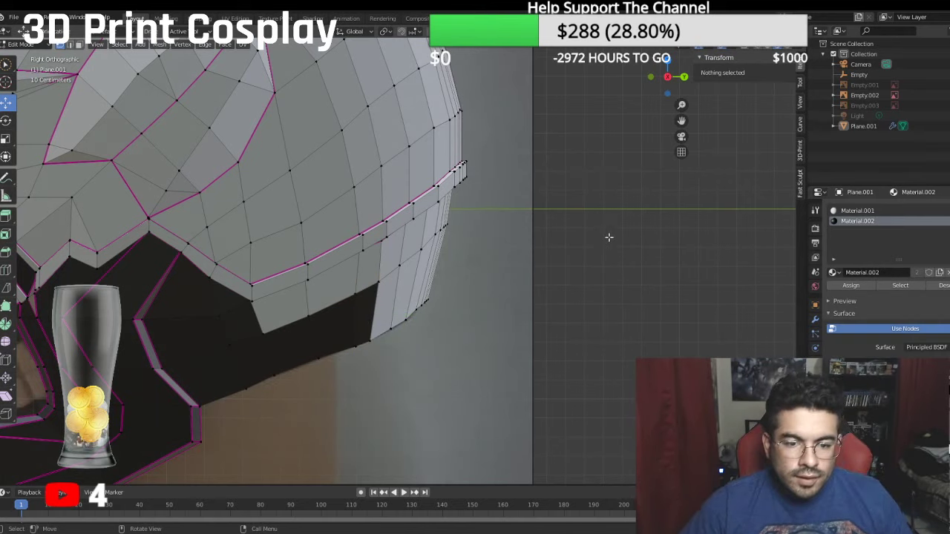
Step: Adjust the lower vertices where the cheek plate meets the back strip along X to smooth the corner
middle_drag(610, 237, 437, 162)
click(375, 143)
key(g)
key(x)
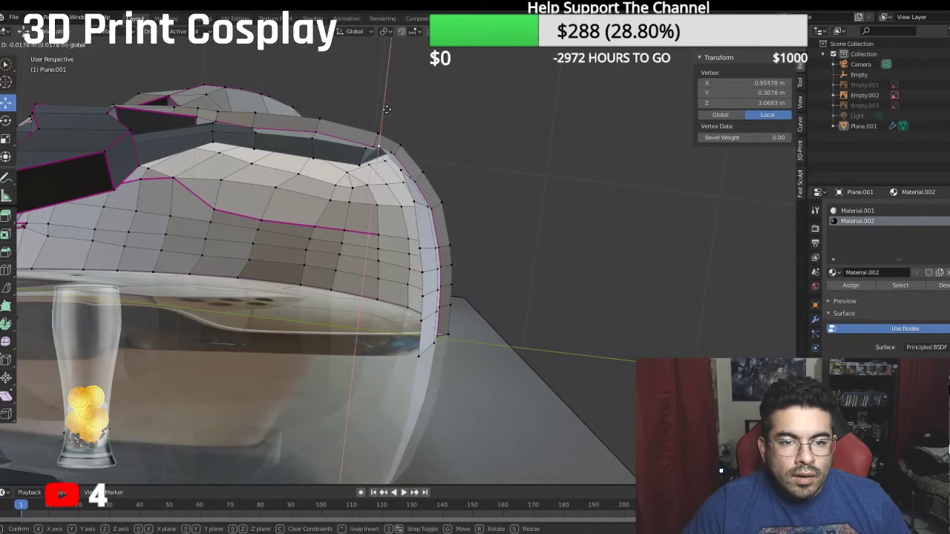
click(388, 129)
middle_drag(362, 150, 371, 134)
key(g)
key(x)
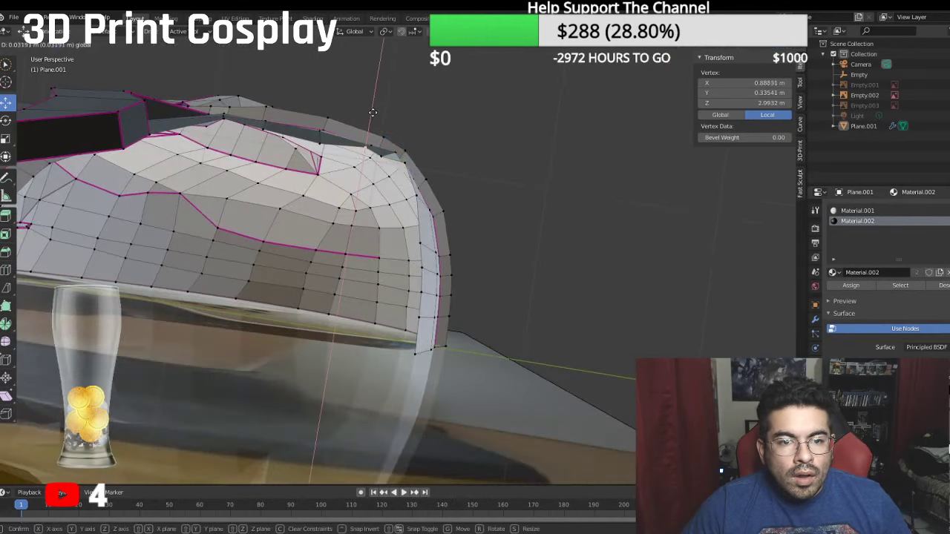
click(373, 112)
key(g)
key(x)
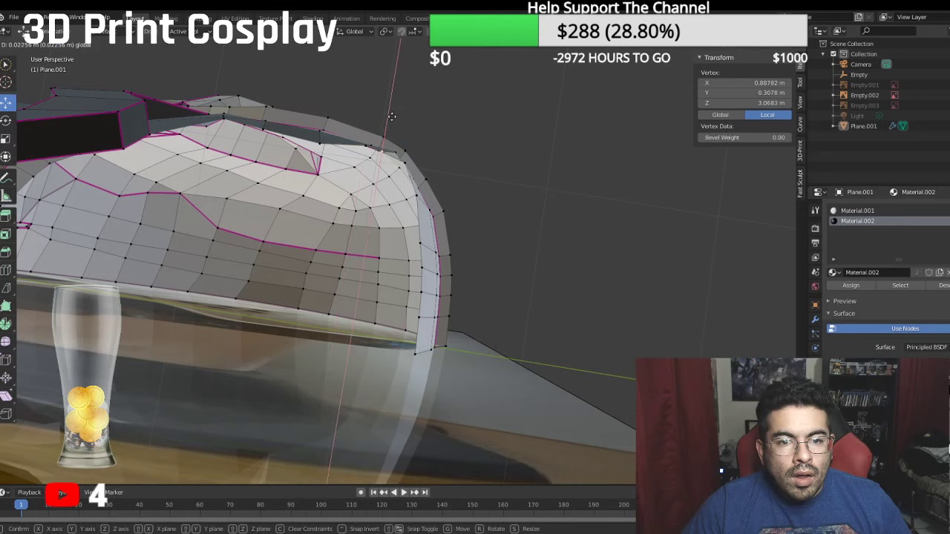
click(383, 130)
Step: Move the lower cheek plate vertices farther forward outward along X, the front one to about 0.883 m
key(g)
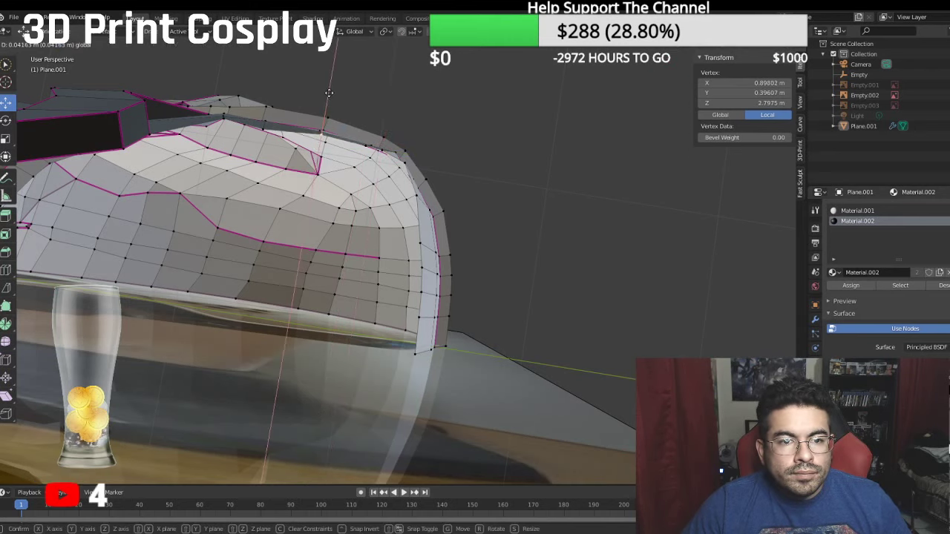
click(253, 117)
click(262, 126)
drag(273, 92, 270, 87)
middle_drag(260, 123, 376, 134)
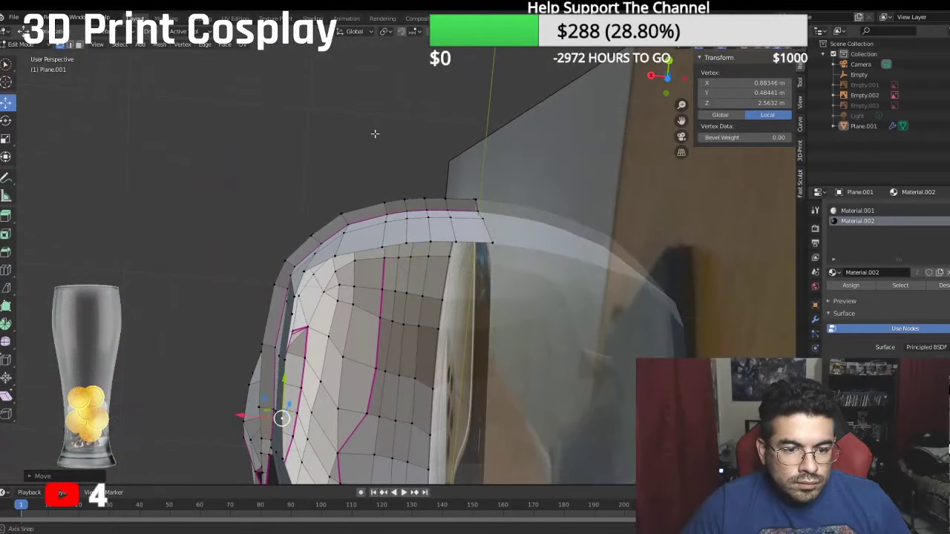
Step: Move the back strip's second lower vertex outward along X and shift the next lower vertex backward and up
click(313, 266)
key(g)
key(x)
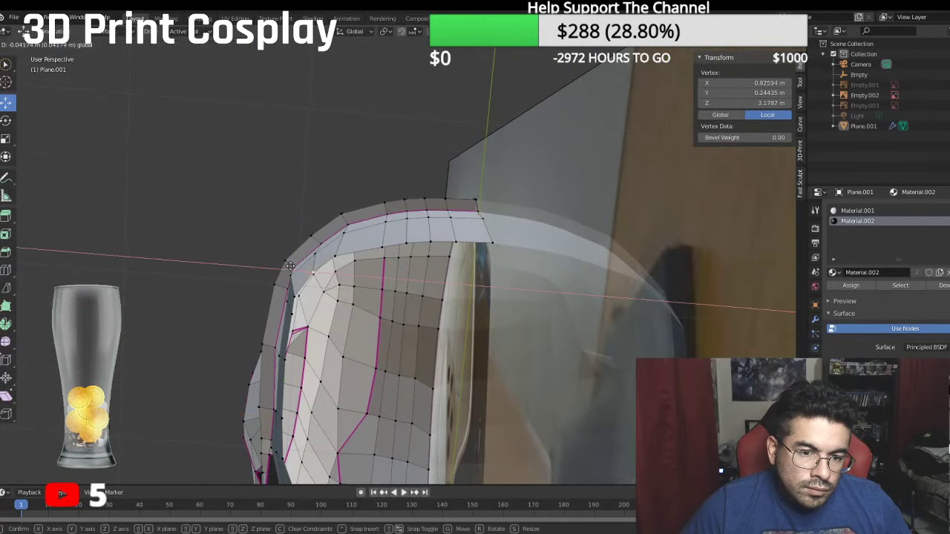
click(275, 268)
middle_drag(275, 268, 354, 362)
click(351, 319)
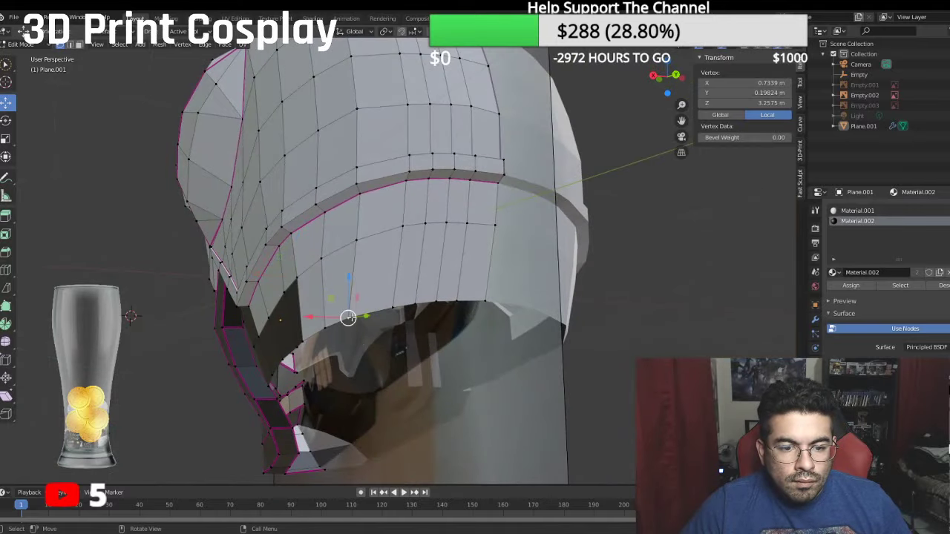
drag(352, 318, 363, 314)
click(357, 239)
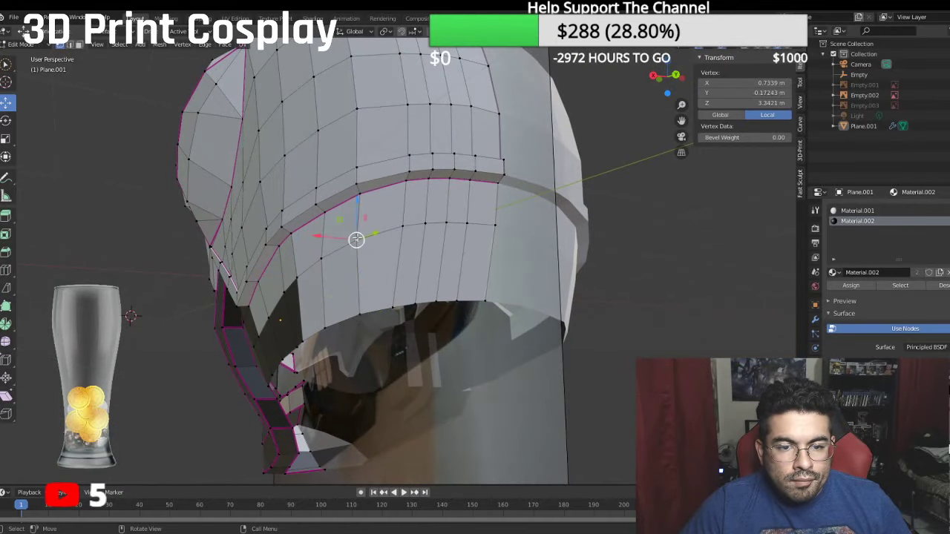
Step: Set the mean crease to 1 along the whole lower edge from the back strip's centre to the cheek plate's front corner
middle_drag(481, 293, 533, 311)
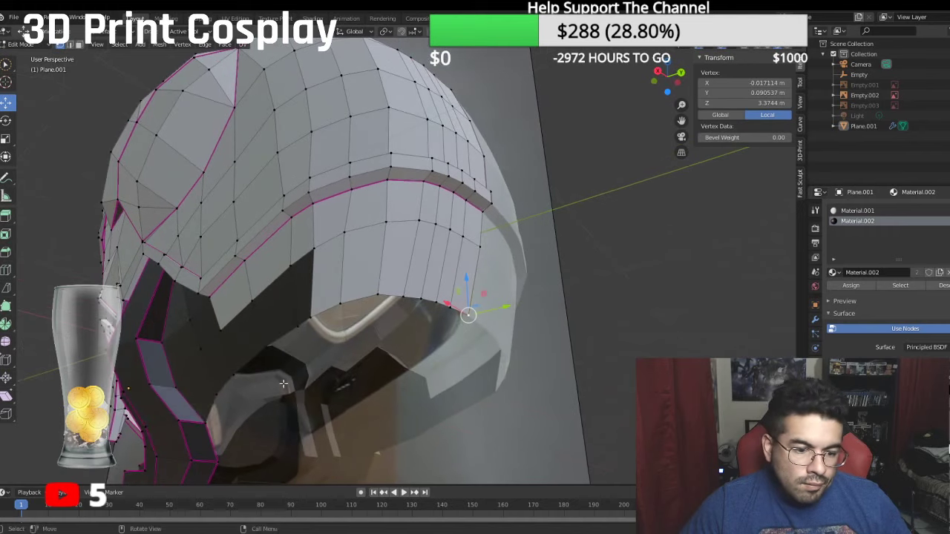
ctrl+click(532, 311)
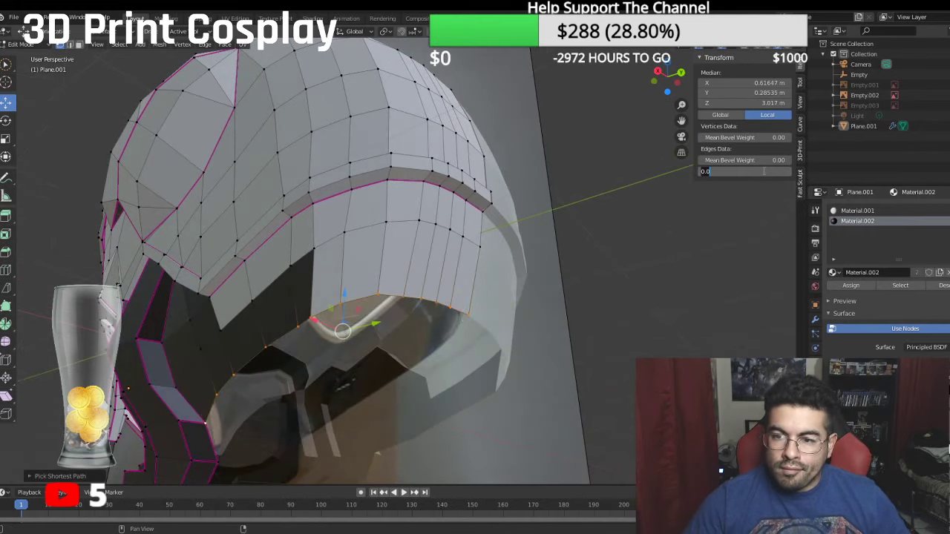
text(1)
key(Return)
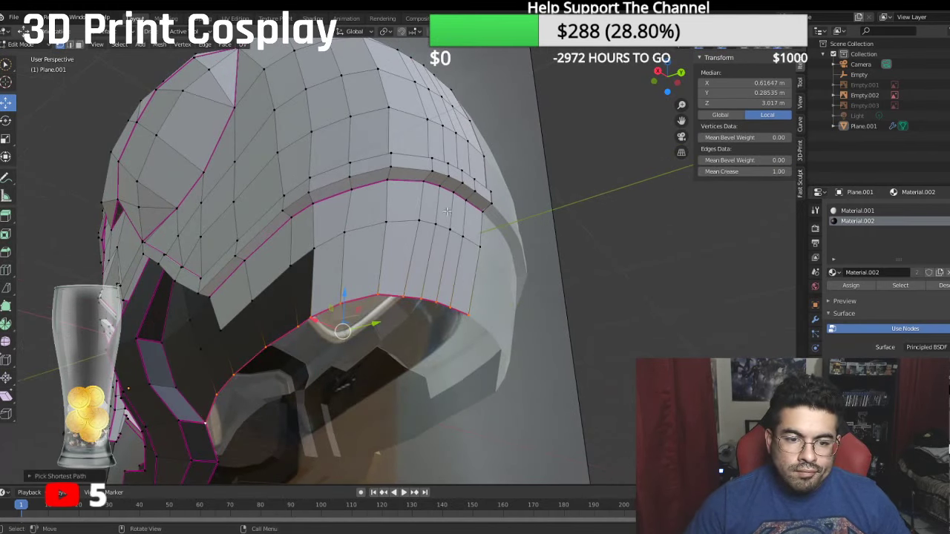
Step: Assign Material.002 to all the light faces of the back strip beneath the rim, from the cheek plate to the centre
middle_drag(448, 212, 218, 277)
click(78, 46)
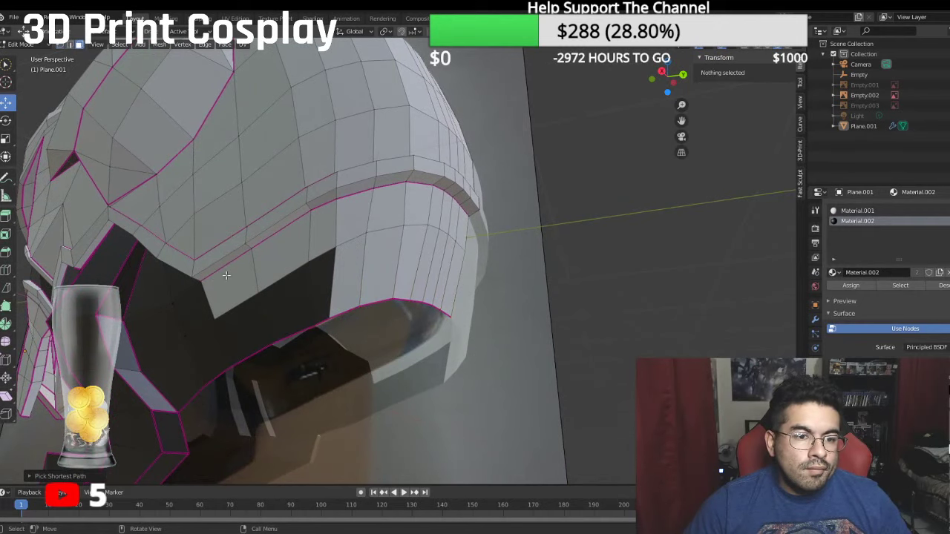
click(228, 276)
ctrl+click(461, 241)
ctrl+click(341, 291)
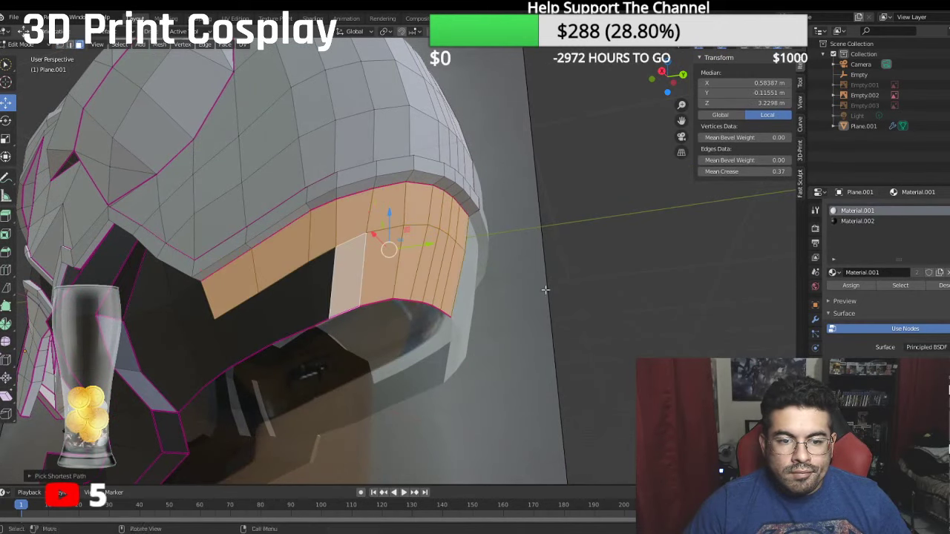
click(857, 221)
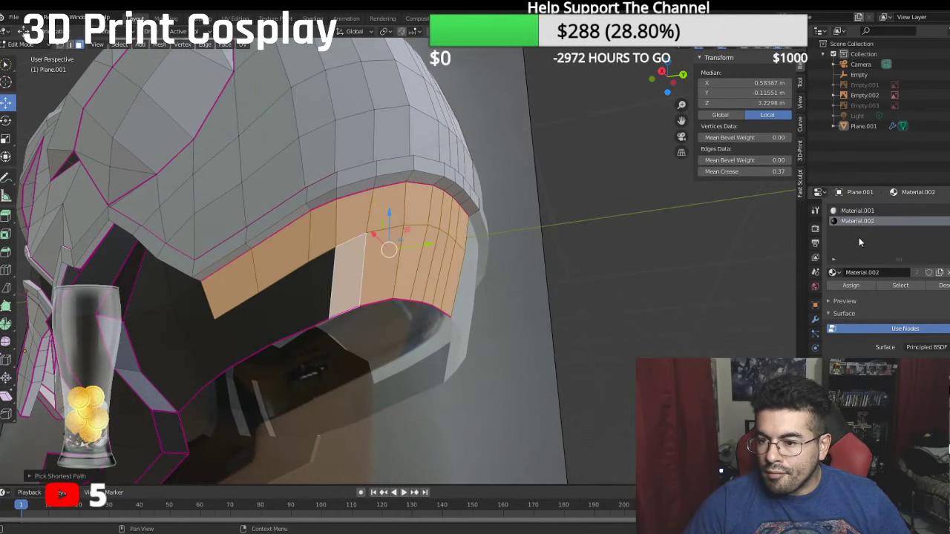
click(850, 285)
click(580, 272)
scroll(579, 272, down, 1)
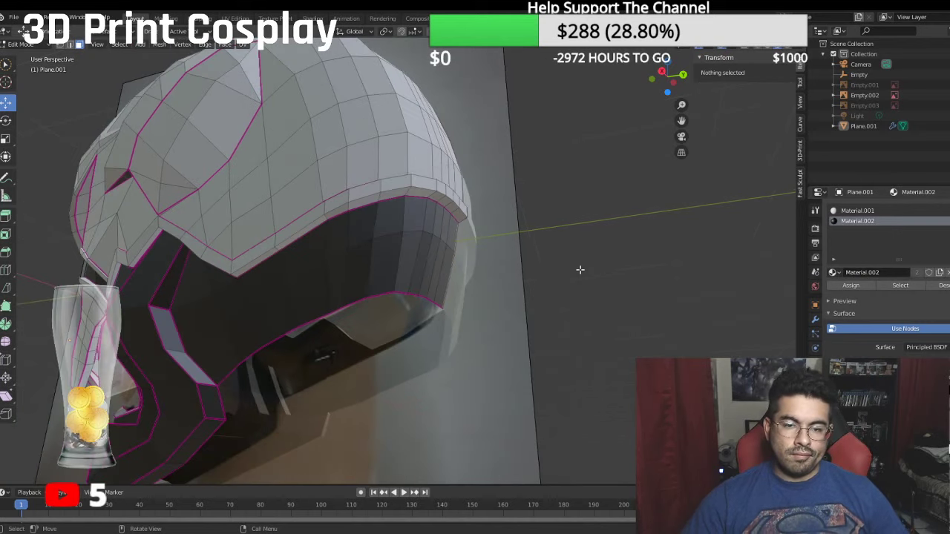
Step: Return to Object Mode and turn on the helmet's smoothed subdivision display in the modifier settings
key(KP_1)
key(KP_3)
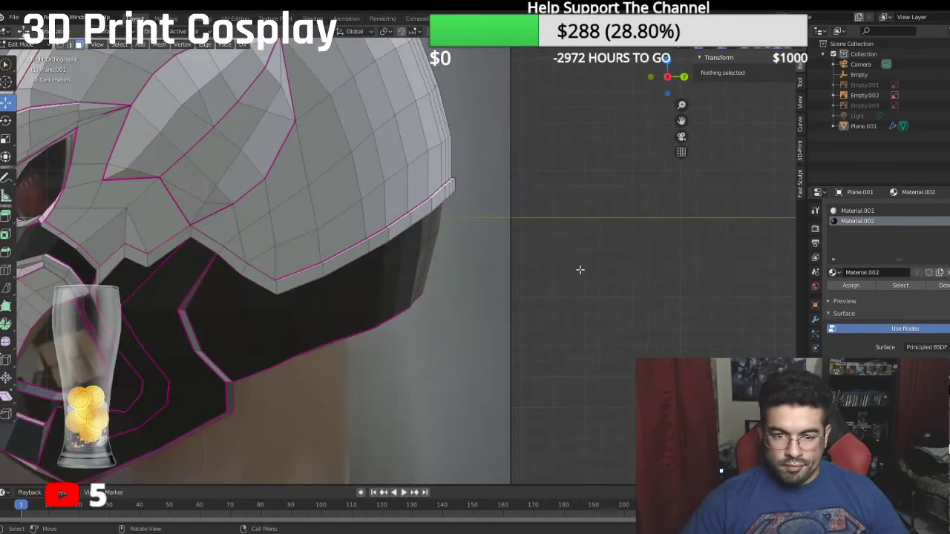
scroll(414, 293, down, 5)
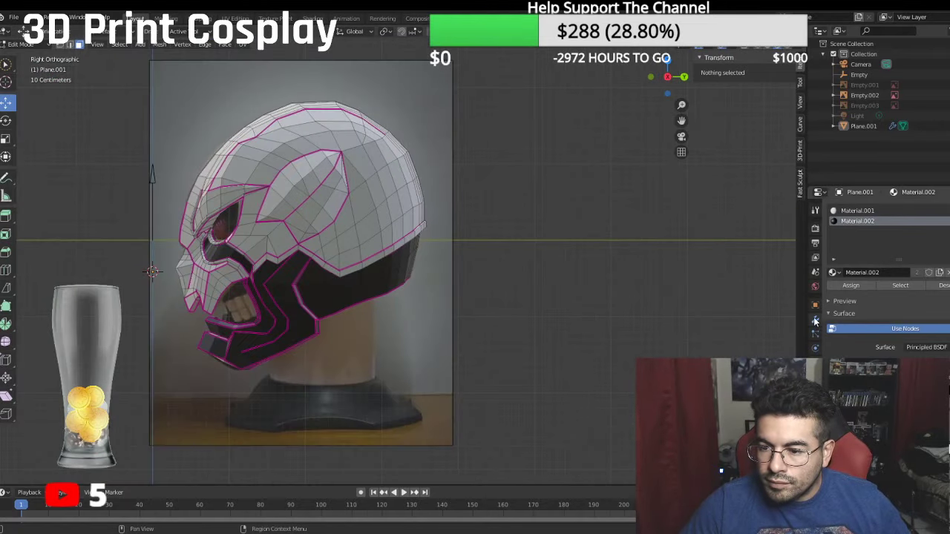
click(26, 43)
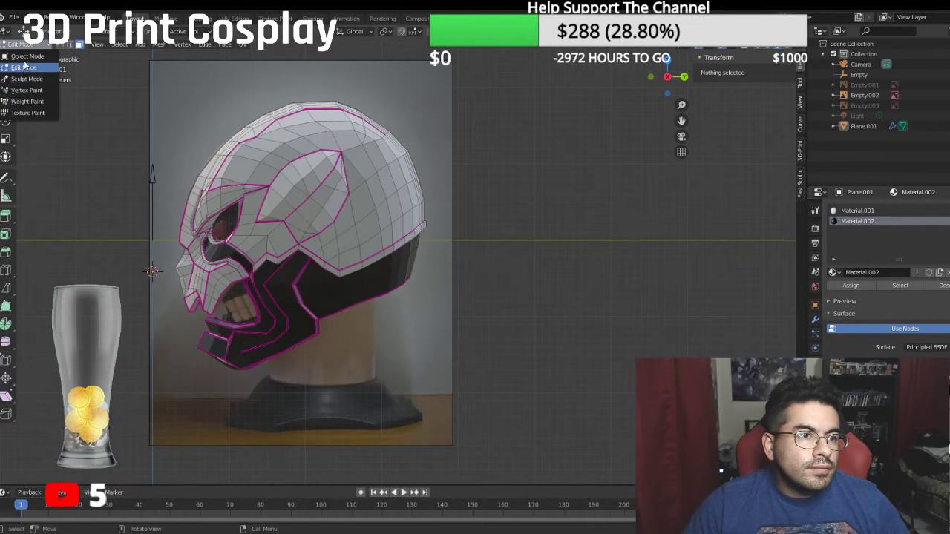
click(22, 58)
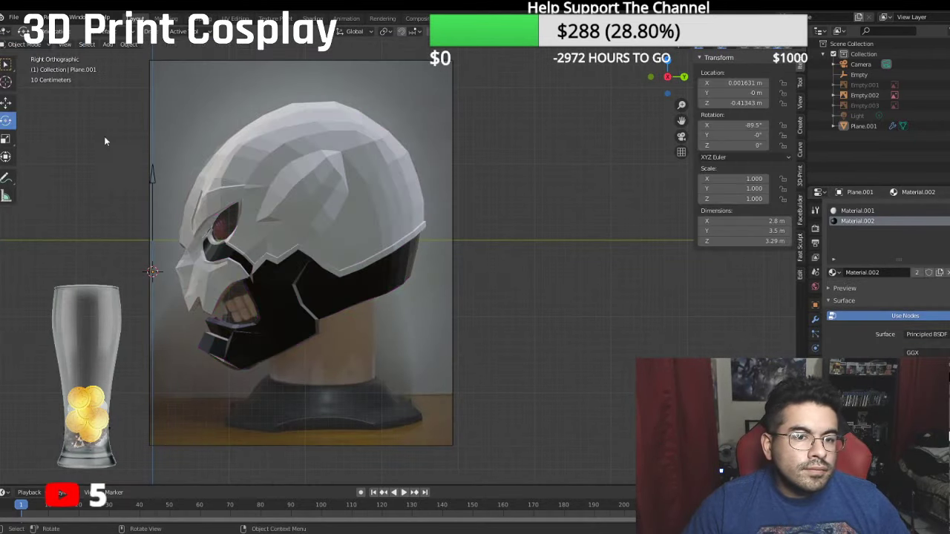
click(814, 319)
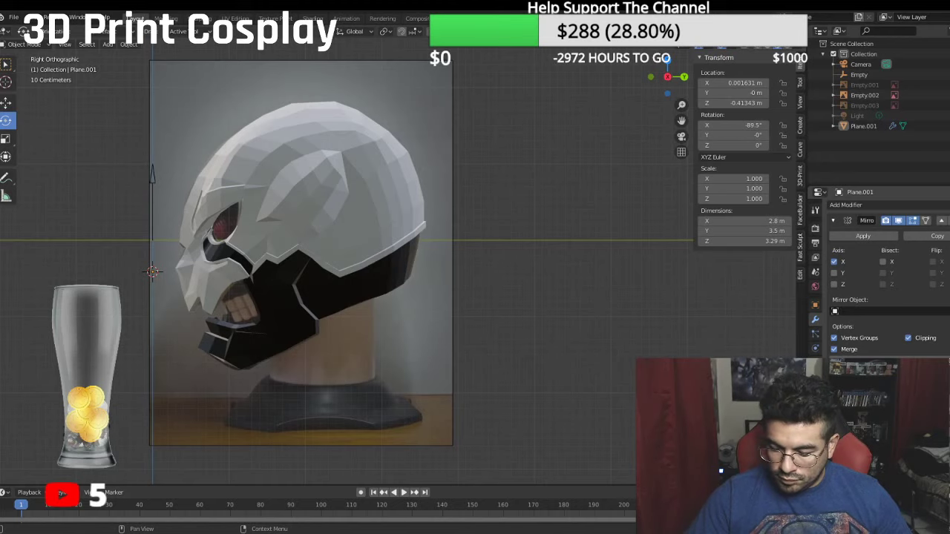
click(893, 475)
scroll(512, 357, down, 2)
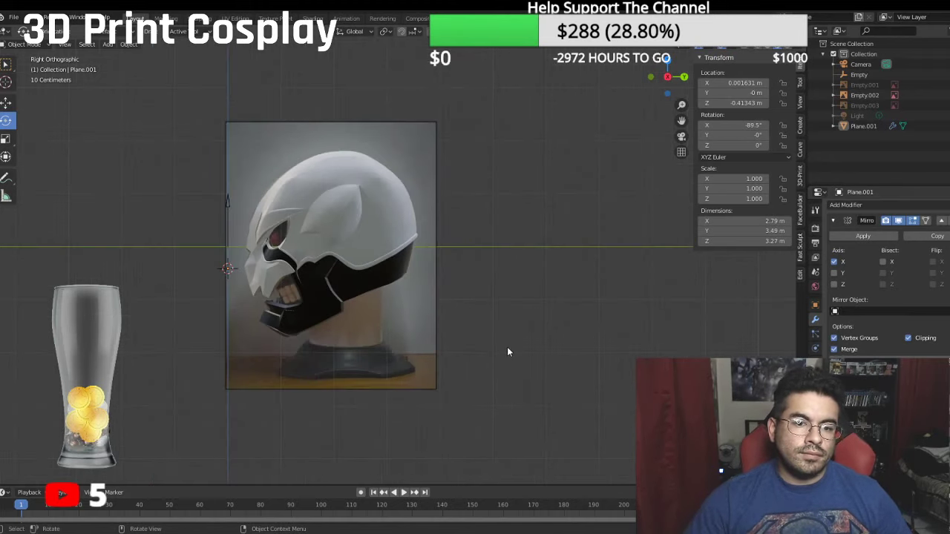
Step: Examine the smoothed helmet in side and front views and up close around the mouth, chin and cheek plates
middle_drag(507, 348, 458, 318)
scroll(458, 317, down, 1)
key(KP_3)
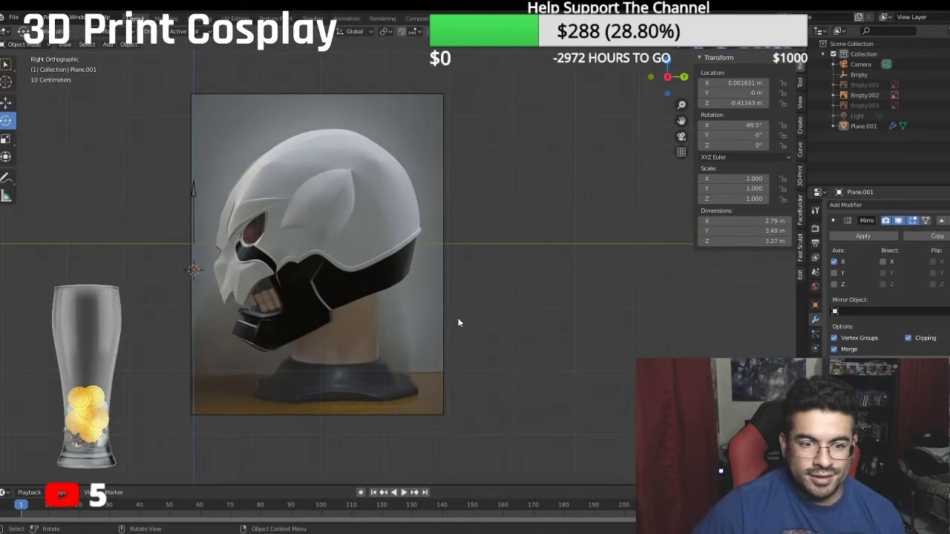
scroll(457, 318, up, 2)
shift+middle_drag(460, 268, 610, 300)
key(KP_1)
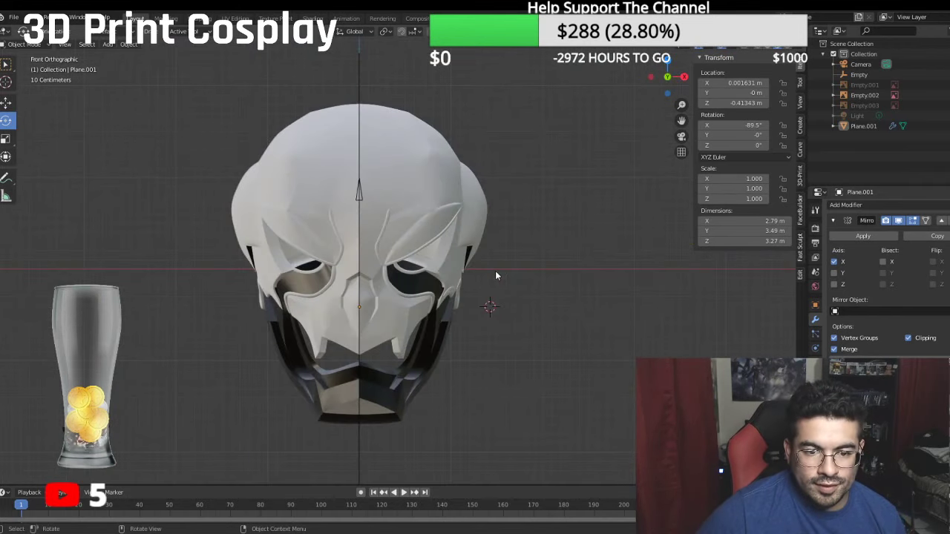
shift+middle_drag(495, 273, 477, 209)
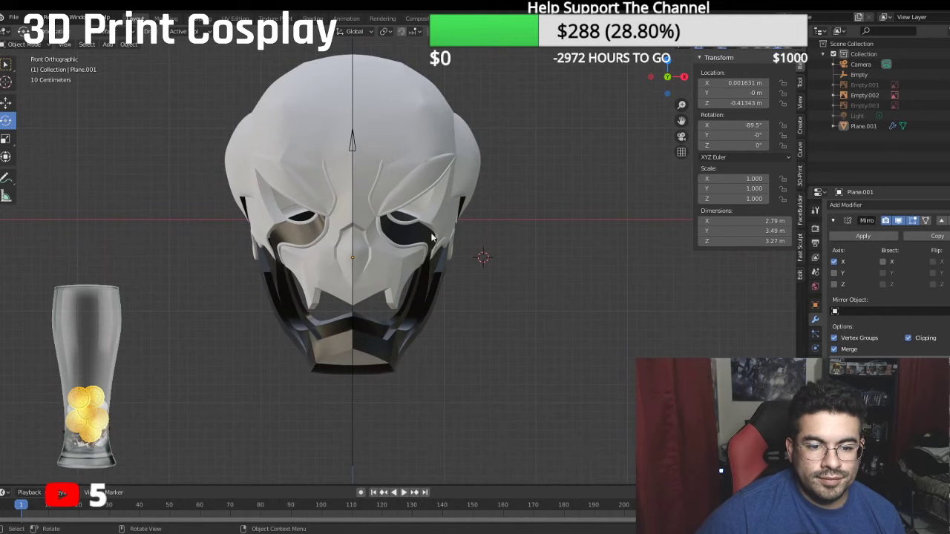
scroll(422, 239, up, 4)
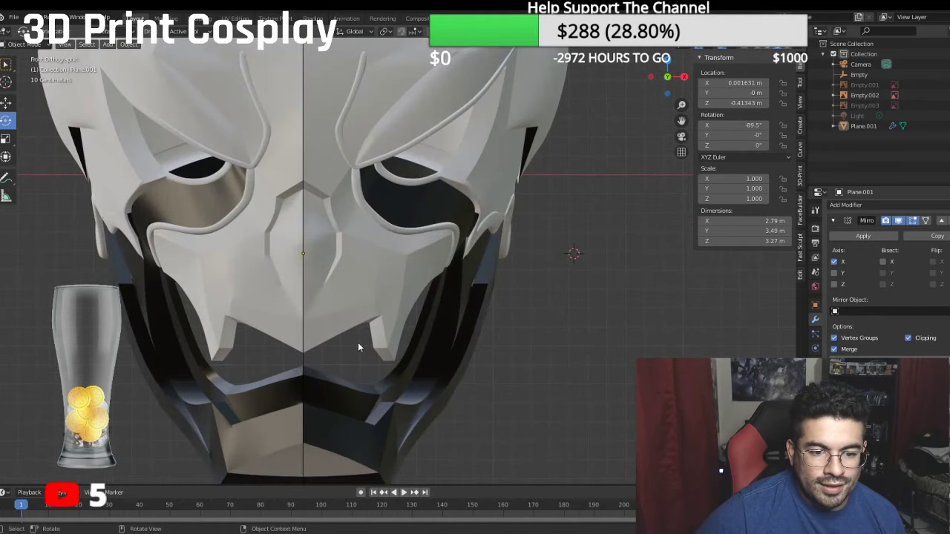
middle_drag(358, 342, 286, 337)
scroll(305, 343, up, 1)
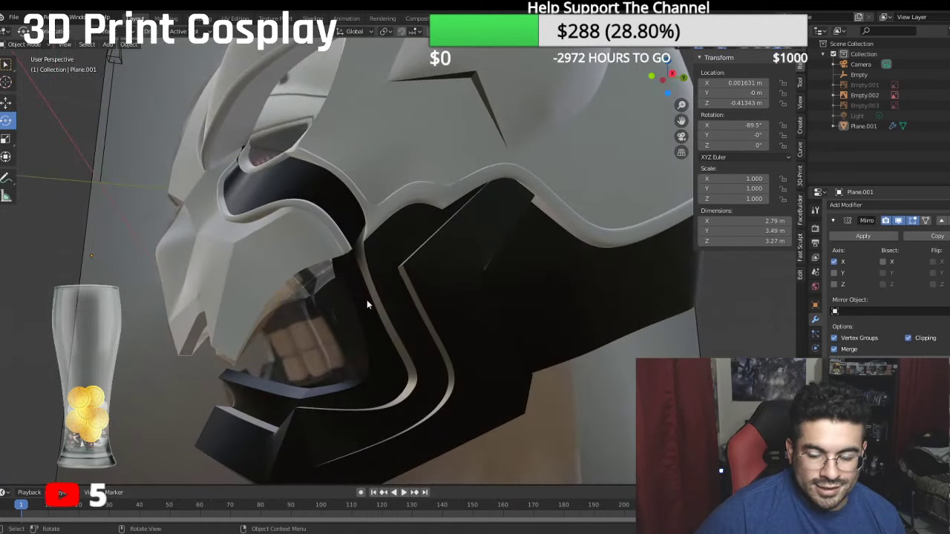
key(KP_3)
scroll(348, 305, up, 3)
middle_drag(310, 310, 283, 226)
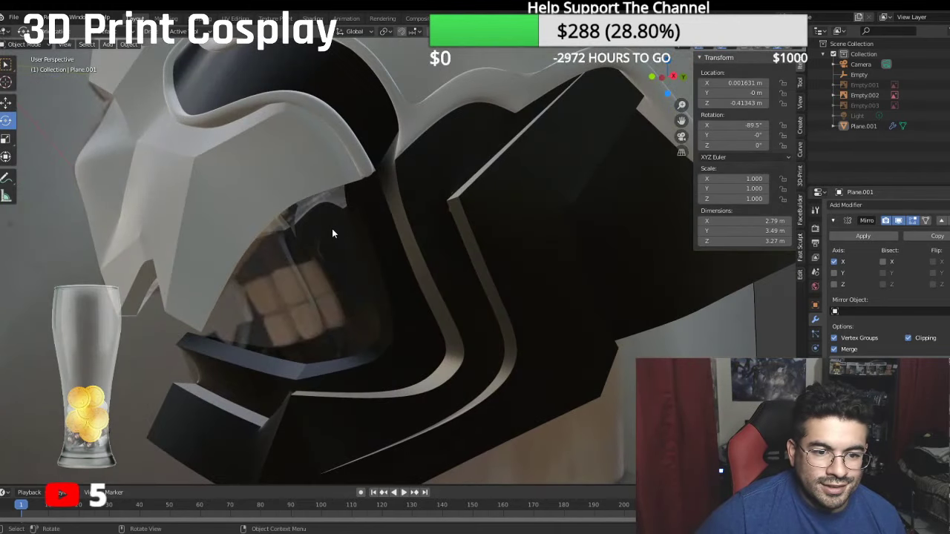
key(KP_1)
key(KP_3)
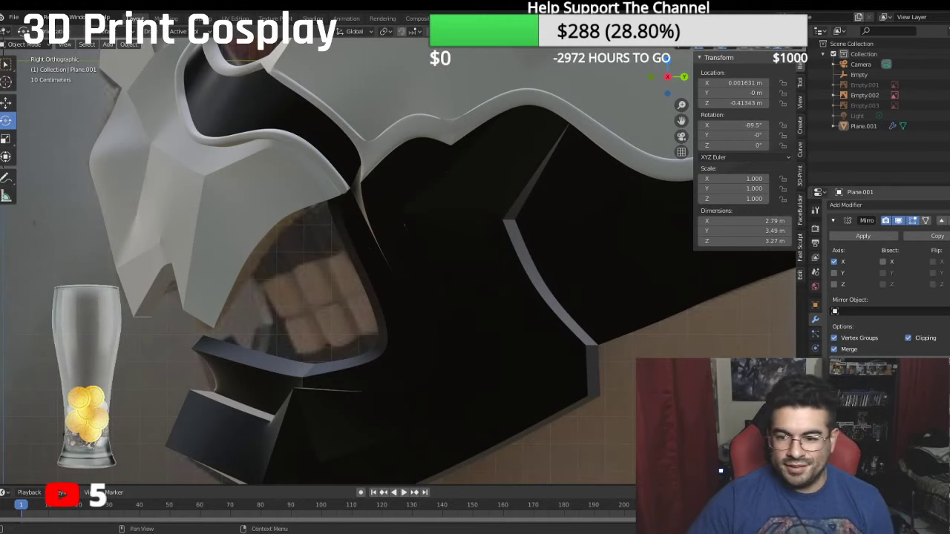
scroll(469, 325, down, 2)
scroll(470, 325, down, 1)
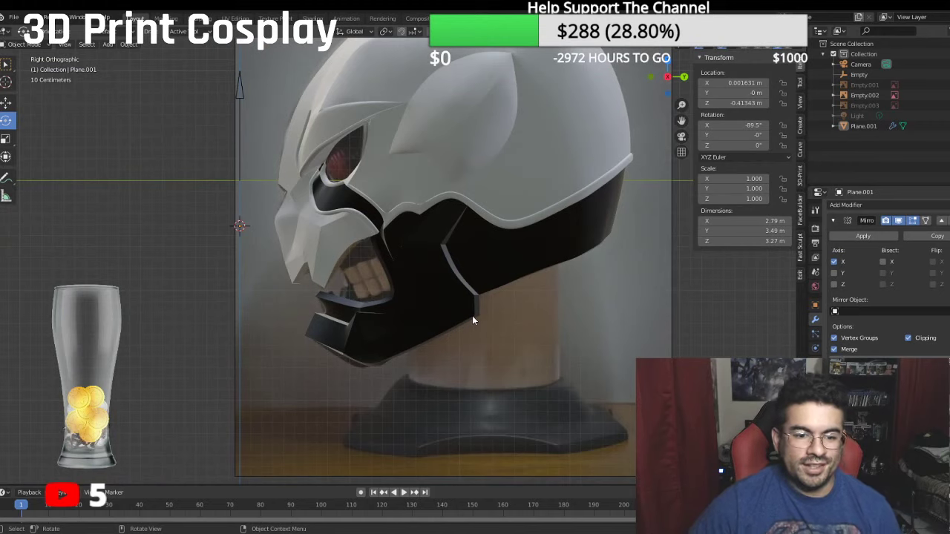
middle_drag(443, 318, 423, 244)
Step: In Edit Mode, set the crease to 1 on the vertical centre edge between the lower lip and chin
click(24, 45)
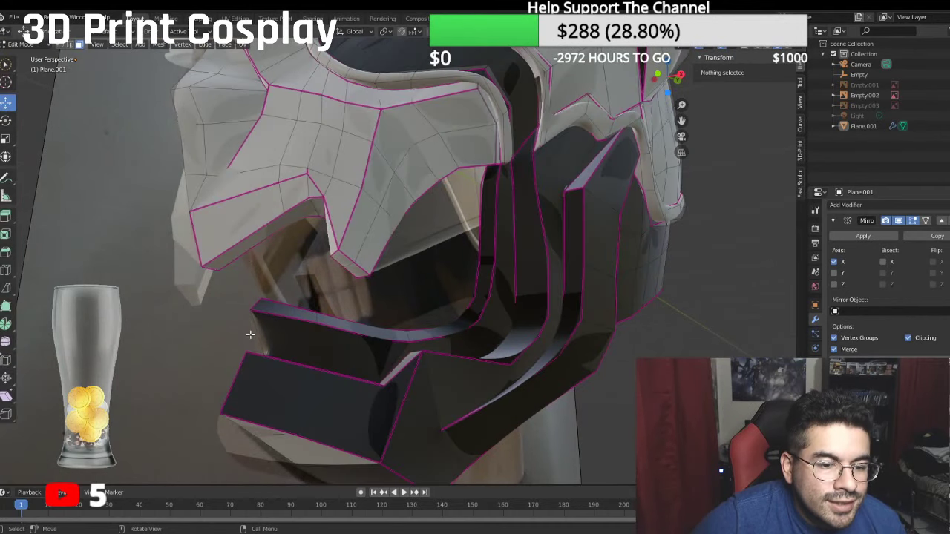
click(69, 45)
click(254, 324)
middle_drag(254, 324, 228, 350)
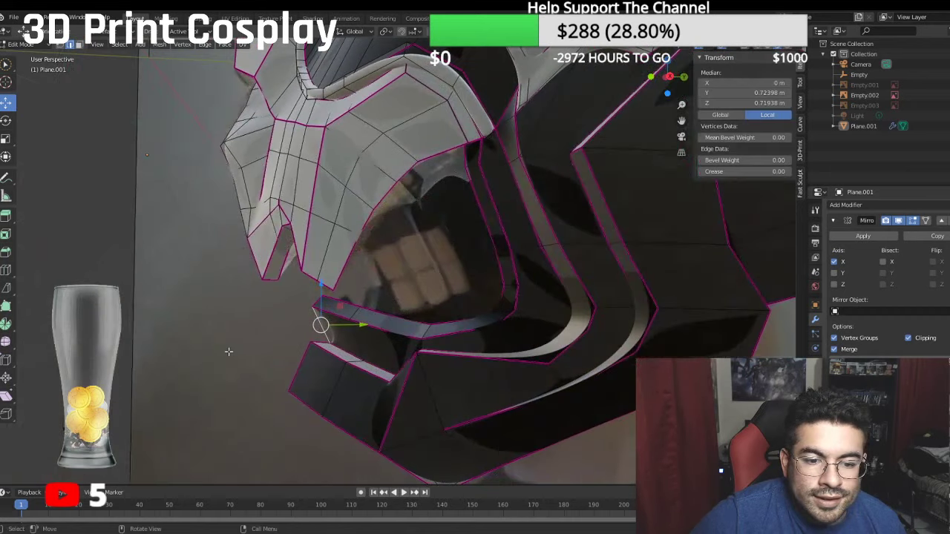
click(771, 171)
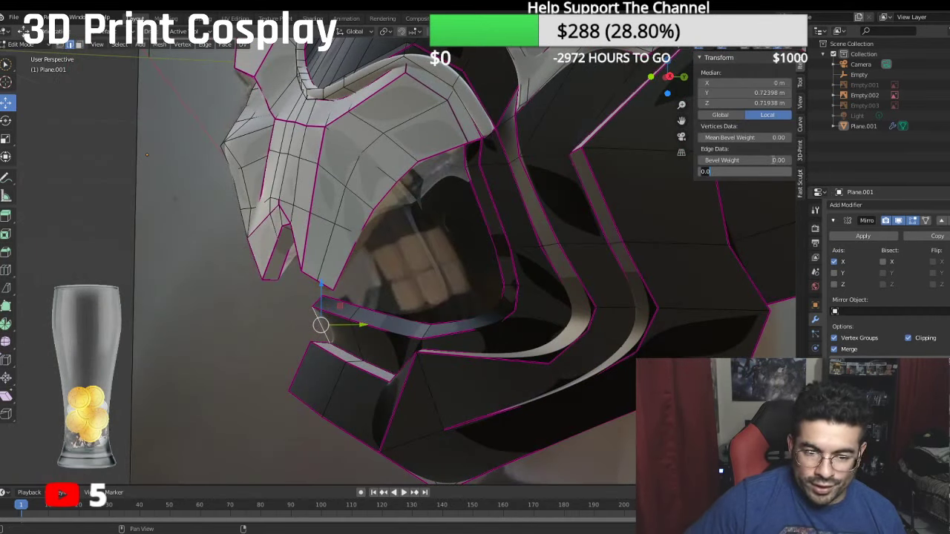
text(1)
key(Return)
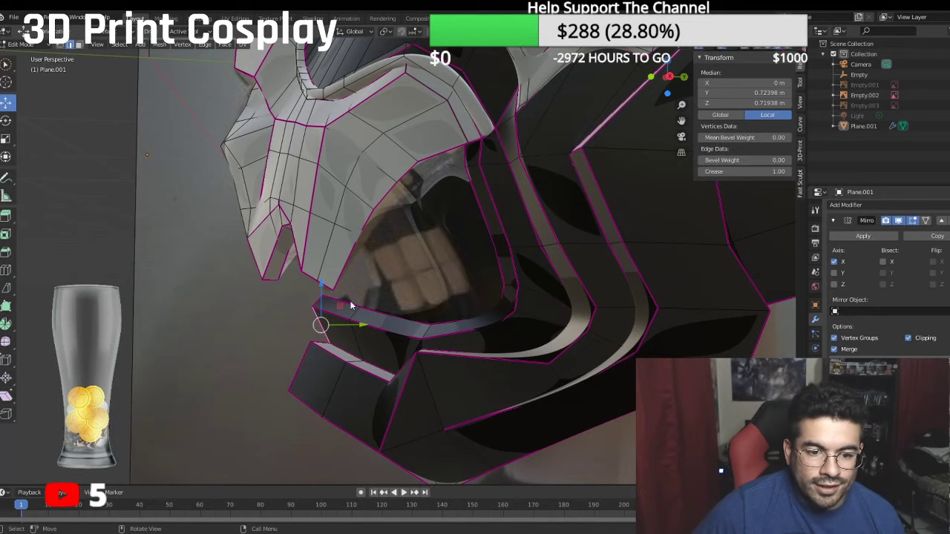
middle_drag(184, 301, 262, 265)
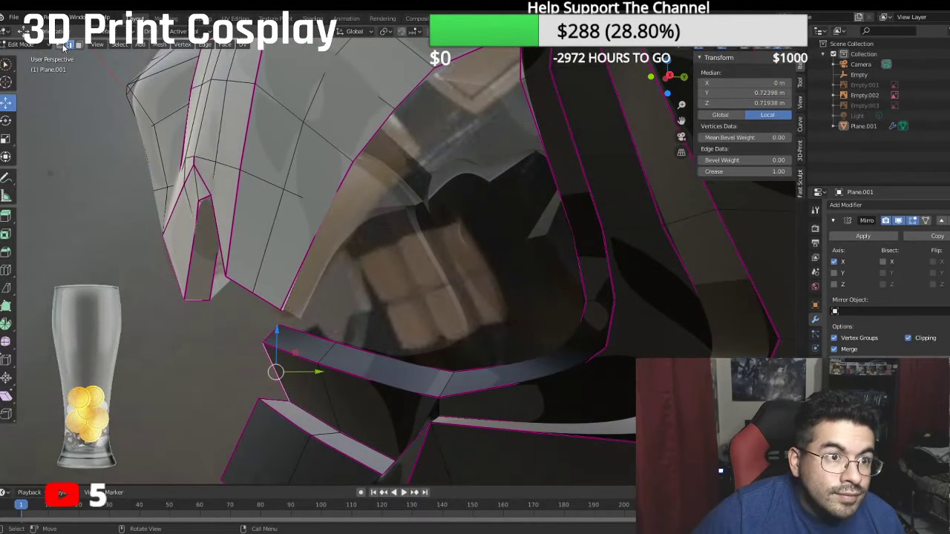
Step: Shift the lower lip's upper centre vertex slightly backward along Y and select the neighbouring lip vertex
key(1)
click(280, 325)
drag(316, 324, 338, 325)
click(342, 339)
middle_drag(345, 331, 502, 330)
key(KP_1)
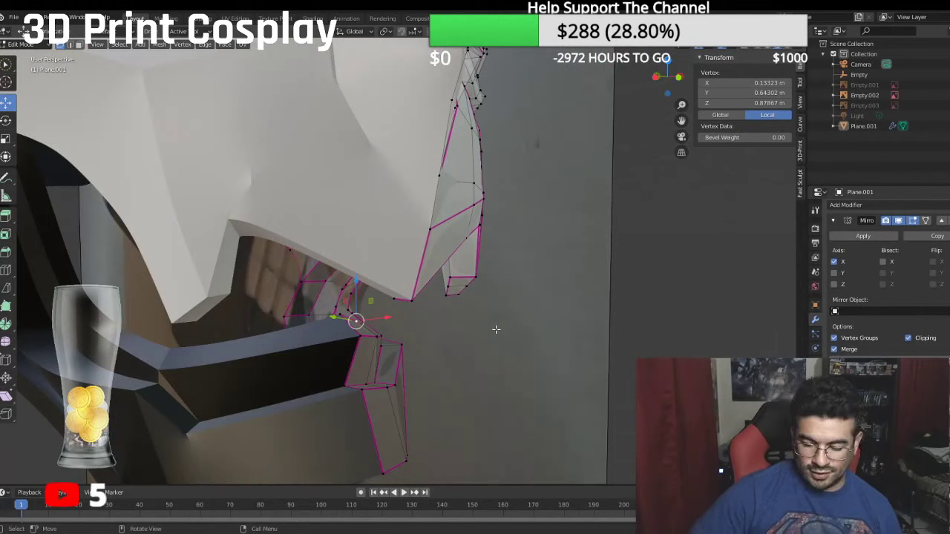
Step: In Object Mode, compare the helmet's front view with the Empty.001 reference by toggling its visibility, leaving it hidden
scroll(497, 326, down, 5)
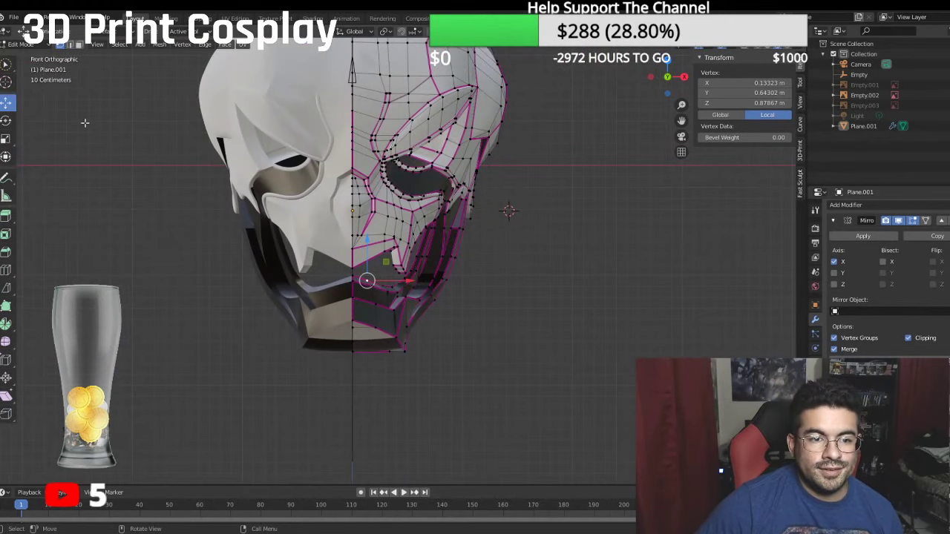
click(21, 44)
click(34, 60)
scroll(473, 208, down, 3)
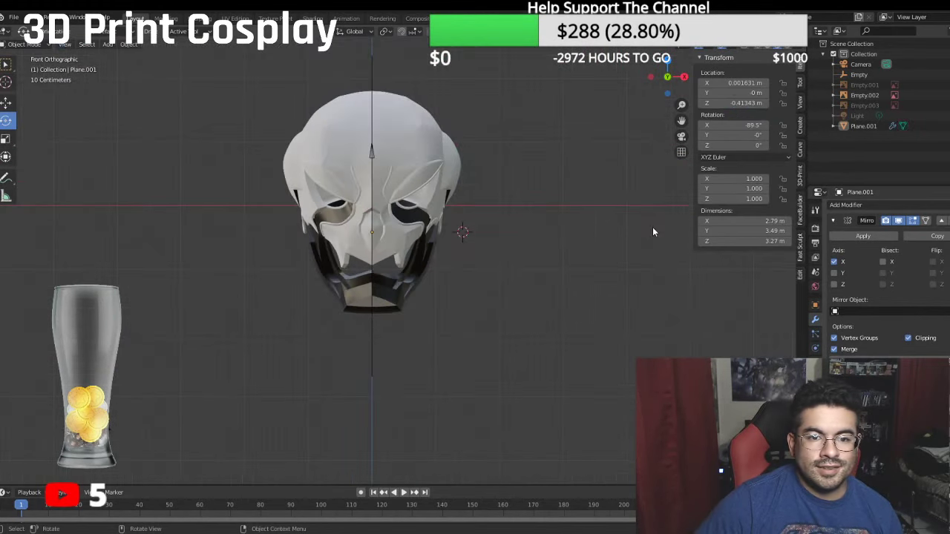
scroll(584, 240, up, 1)
scroll(584, 240, up, 1)
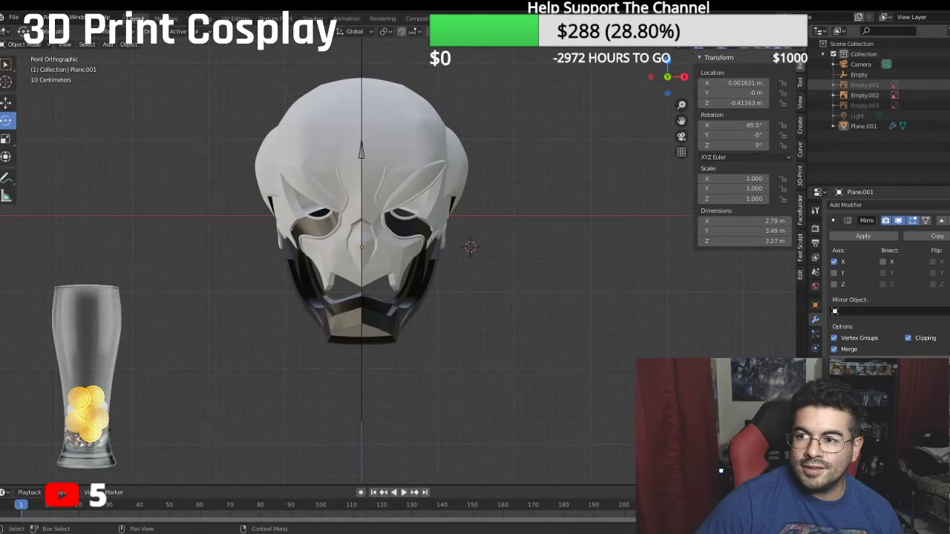
click(947, 86)
click(947, 86)
click(947, 85)
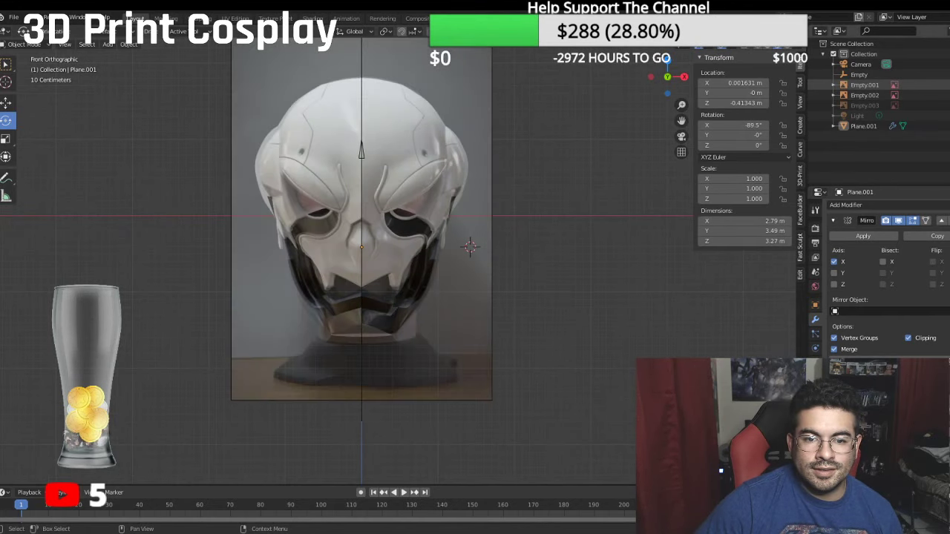
click(947, 85)
click(947, 85)
click(947, 85)
click(948, 85)
click(948, 85)
click(947, 86)
click(948, 85)
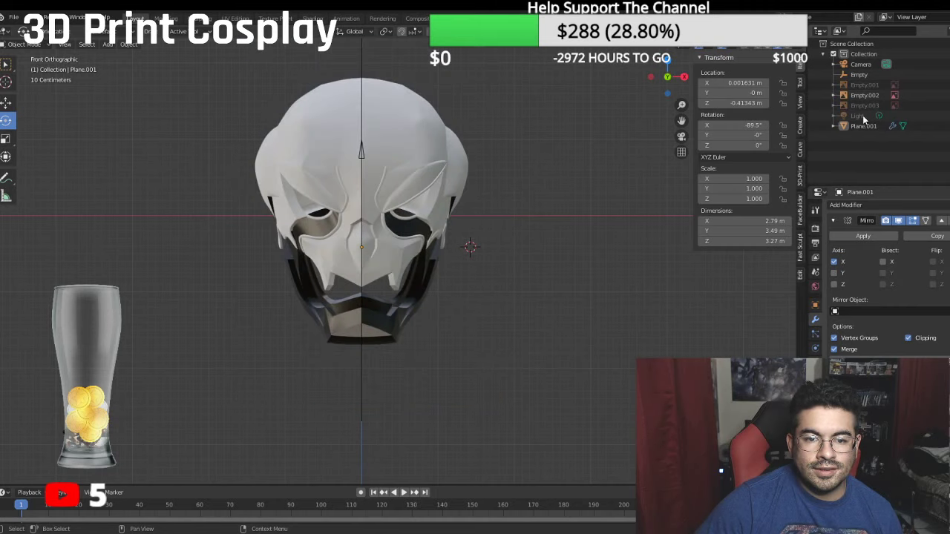
Step: In Edit Mode, move the back strip's lower centre vertex along X onto the mirror plane at 0 m
middle_drag(446, 126, 381, 186)
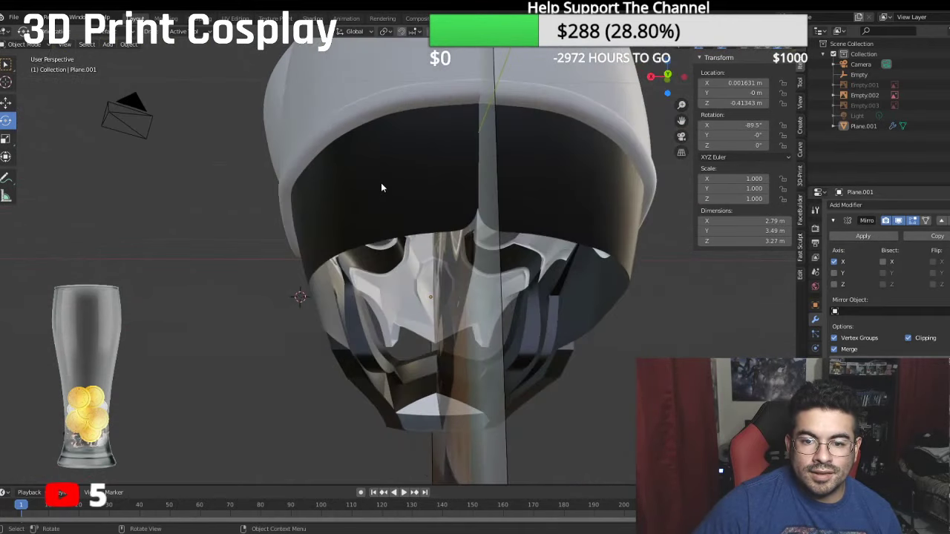
scroll(386, 187, up, 2)
click(24, 45)
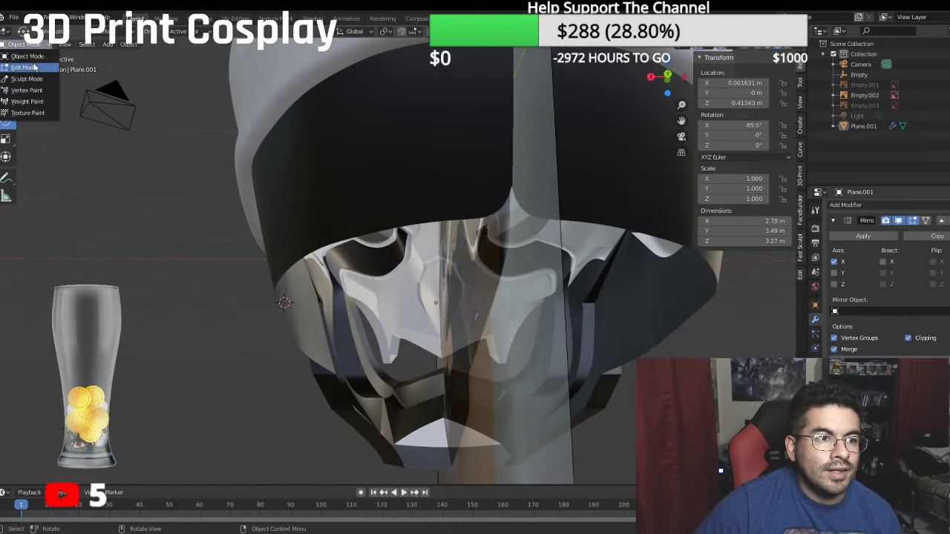
click(24, 67)
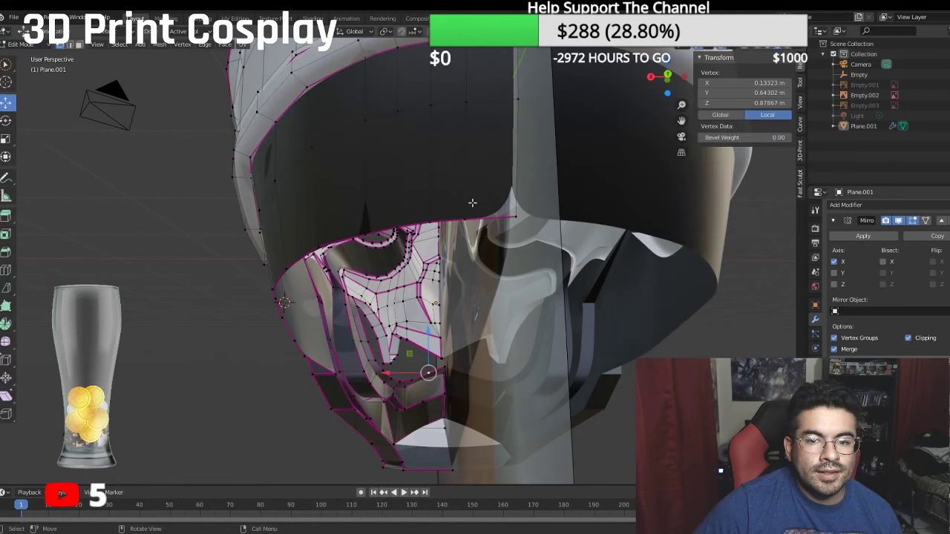
click(524, 218)
key(g)
key(x)
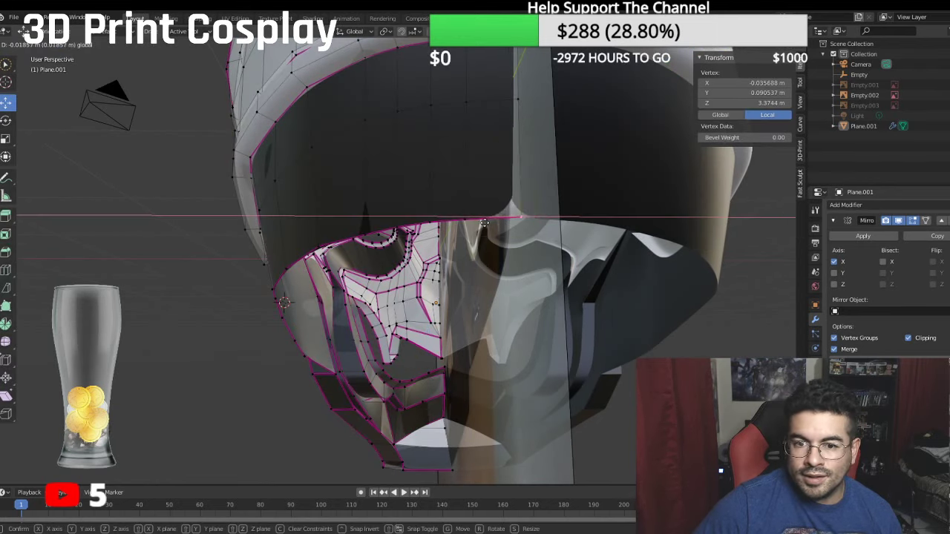
click(462, 221)
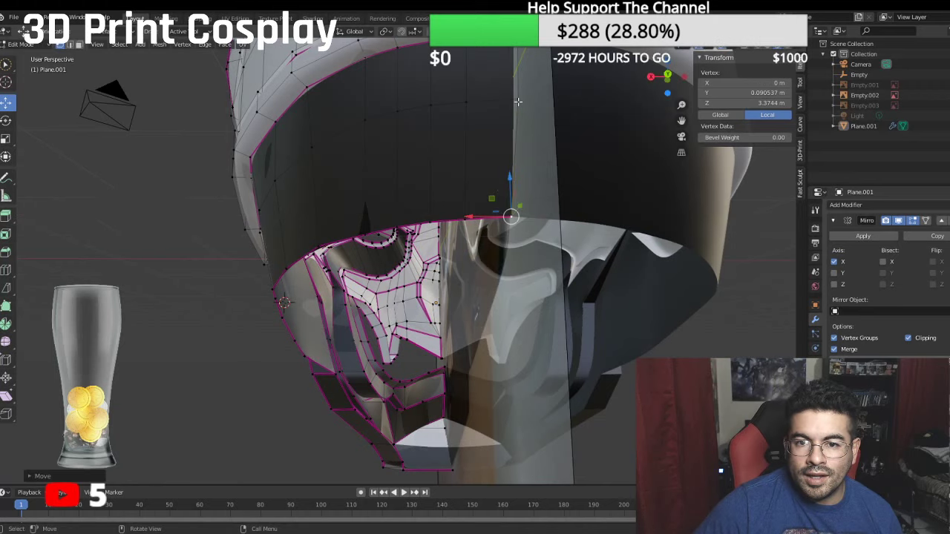
Step: Move the black back strip's middle and upper centre vertices along X onto the mirror plane at 0 m
click(517, 101)
key(g)
key(x)
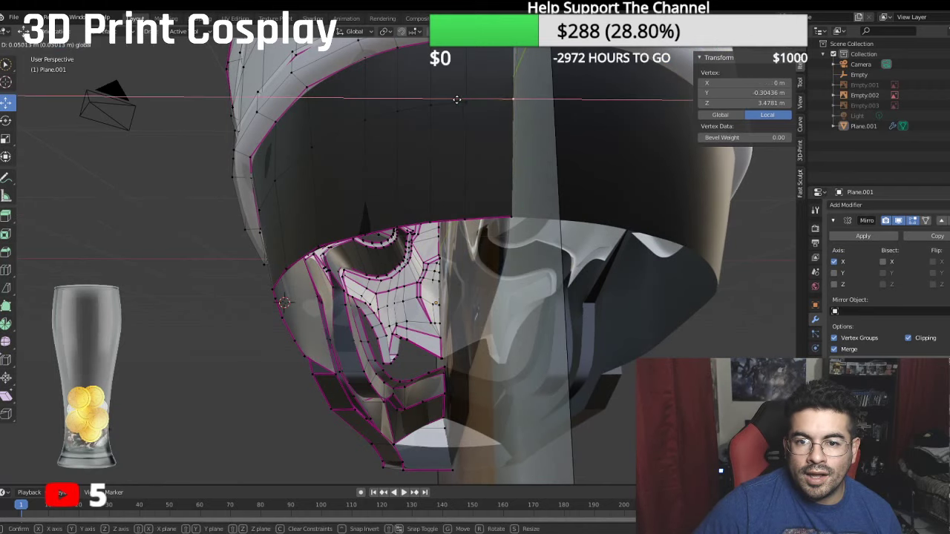
click(457, 100)
shift+middle_drag(471, 107, 439, 198)
scroll(450, 187, up, 2)
click(470, 175)
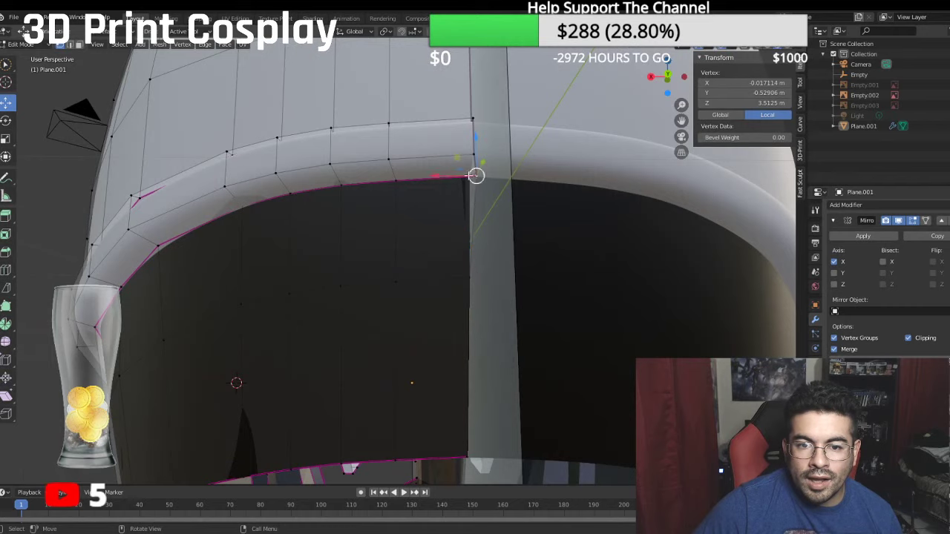
key(g)
key(x)
key(0)
key(Return)
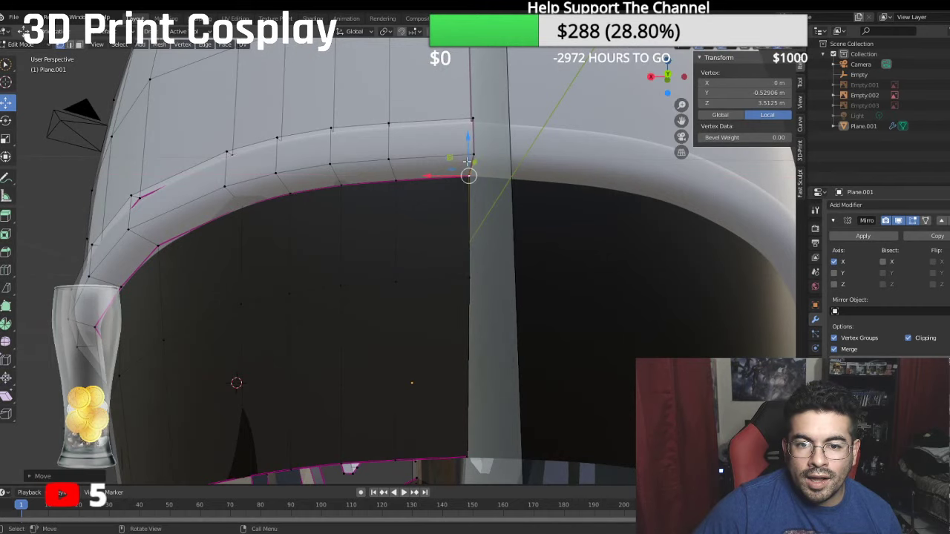
Step: Select the back centre line from the black strip up to the mid dome and move it along X onto the mirror plane
click(477, 157)
middle_drag(477, 157, 475, 193)
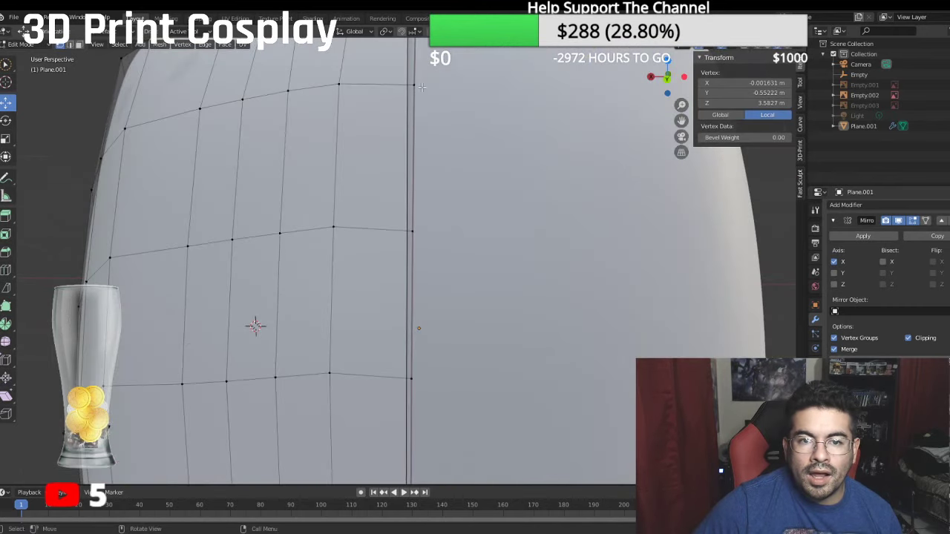
scroll(423, 88, down, 4)
middle_drag(430, 157, 440, 161)
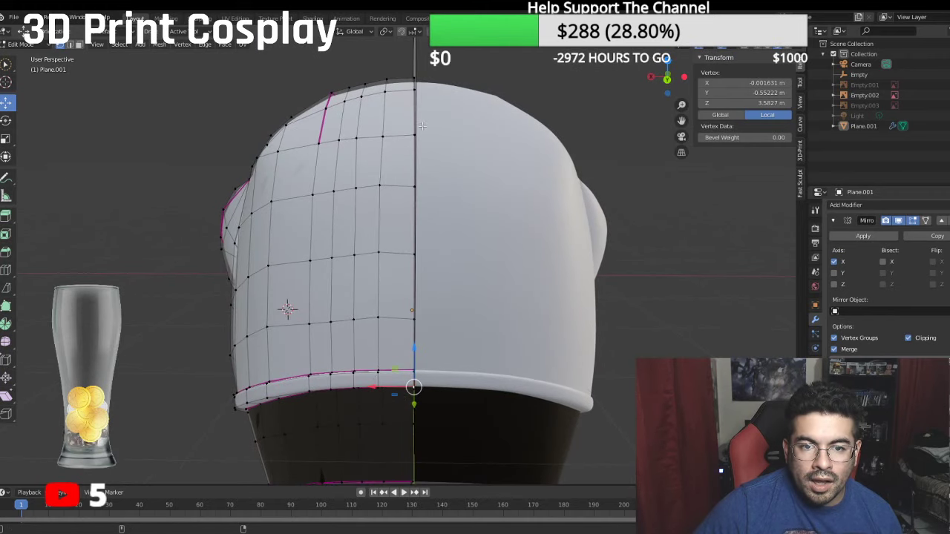
click(412, 423)
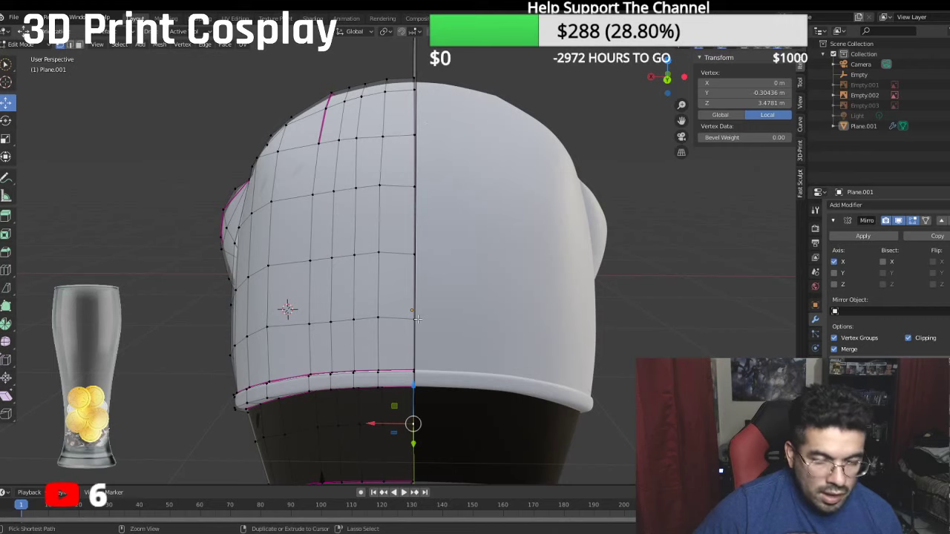
ctrl+click(416, 254)
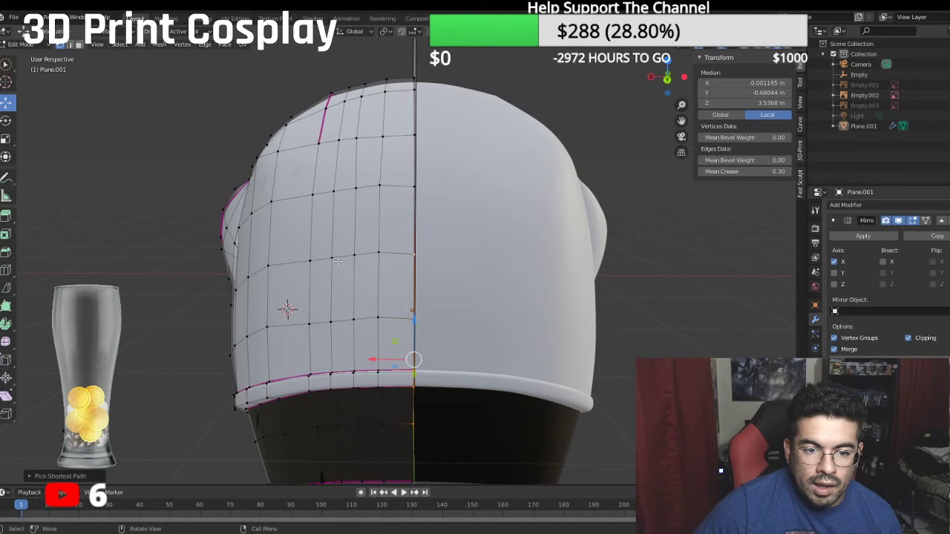
drag(359, 359, 343, 359)
Step: Select the centre line over the dome's crown and move it along X onto the mirror plane
click(416, 188)
middle_drag(417, 187, 396, 256)
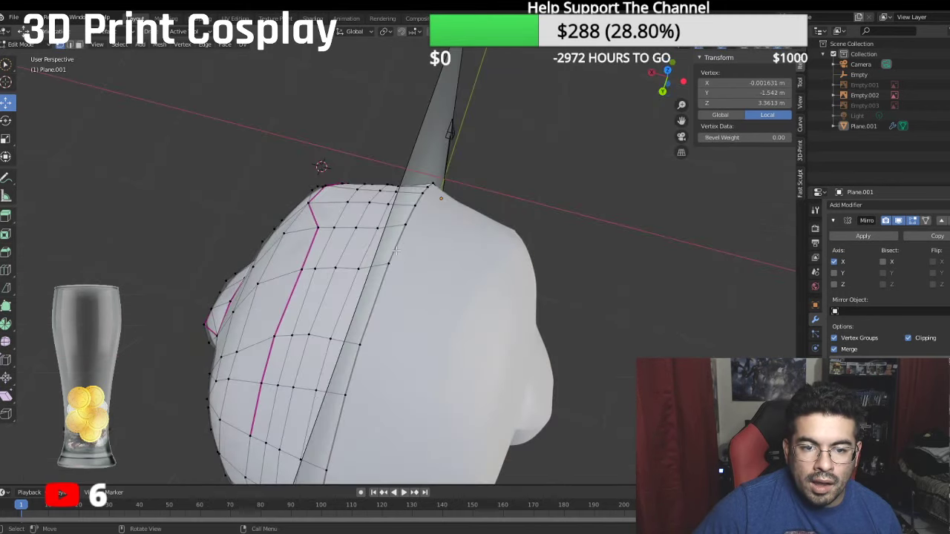
ctrl+click(391, 258)
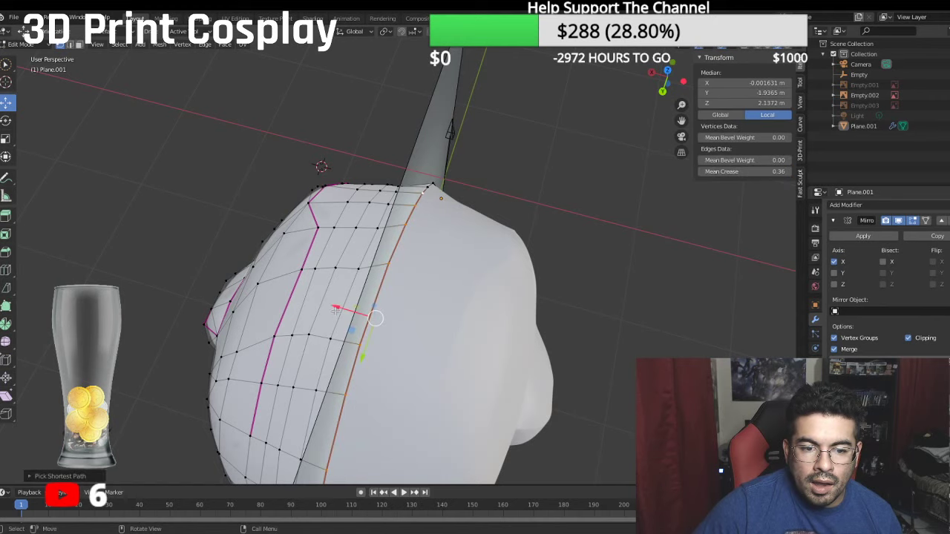
drag(329, 307, 317, 303)
Step: Move the face's centre line from the forehead down to the upper jaw along X onto the mirror plane at 0 m, leaving nothing selected
middle_drag(392, 255, 399, 403)
click(378, 160)
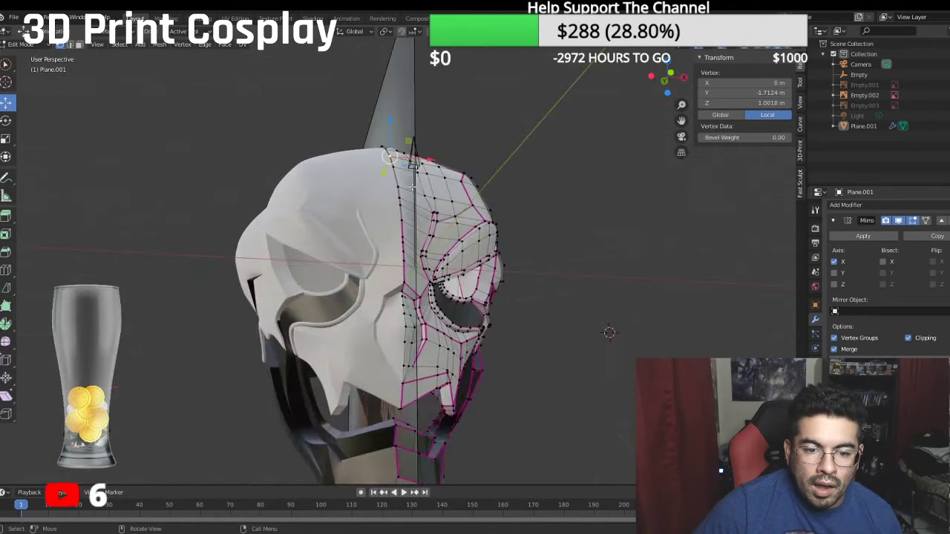
ctrl+click(400, 405)
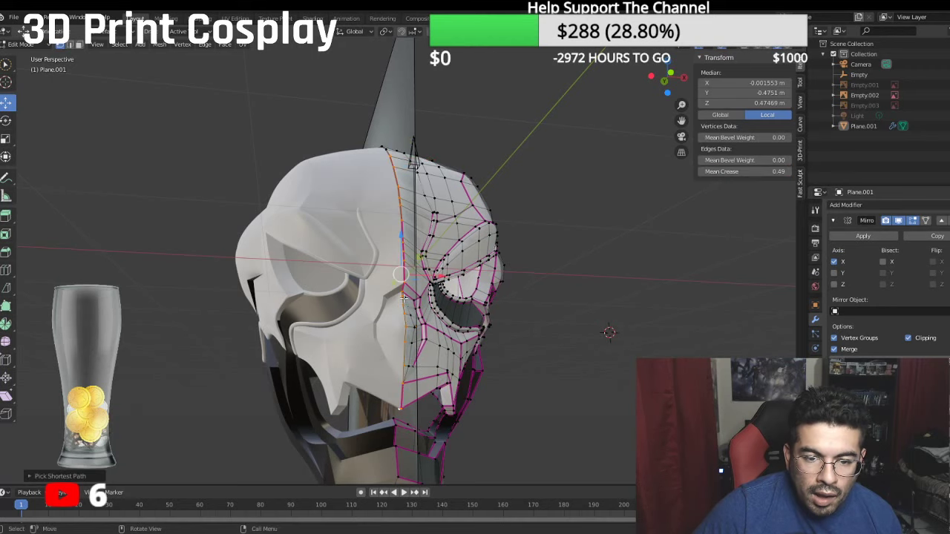
drag(441, 275, 459, 276)
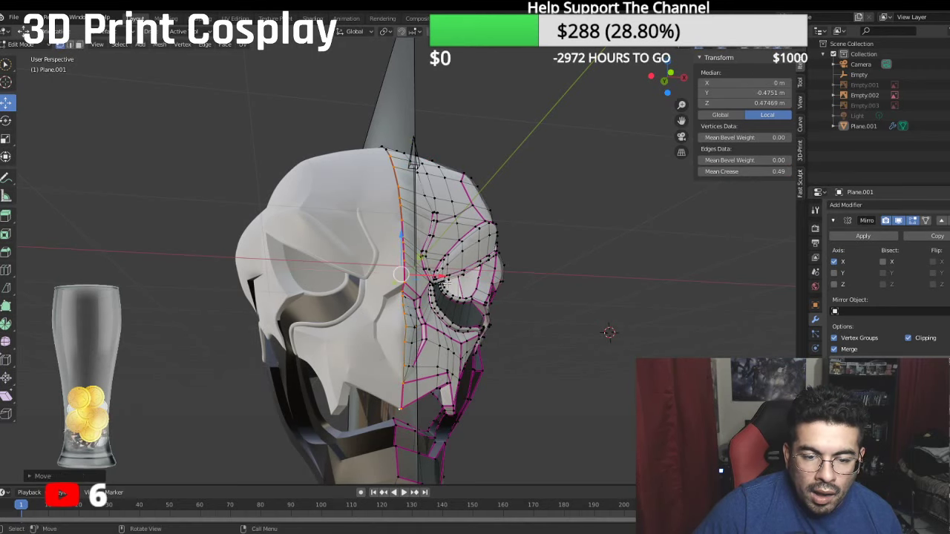
middle_drag(442, 334, 416, 282)
scroll(417, 281, up, 2)
middle_drag(402, 337, 461, 374)
click(638, 355)
Step: From below, shift three neighbouring vertices on the black back strip's lower edge slightly backward along Y
middle_drag(567, 291, 631, 326)
scroll(608, 319, down, 2)
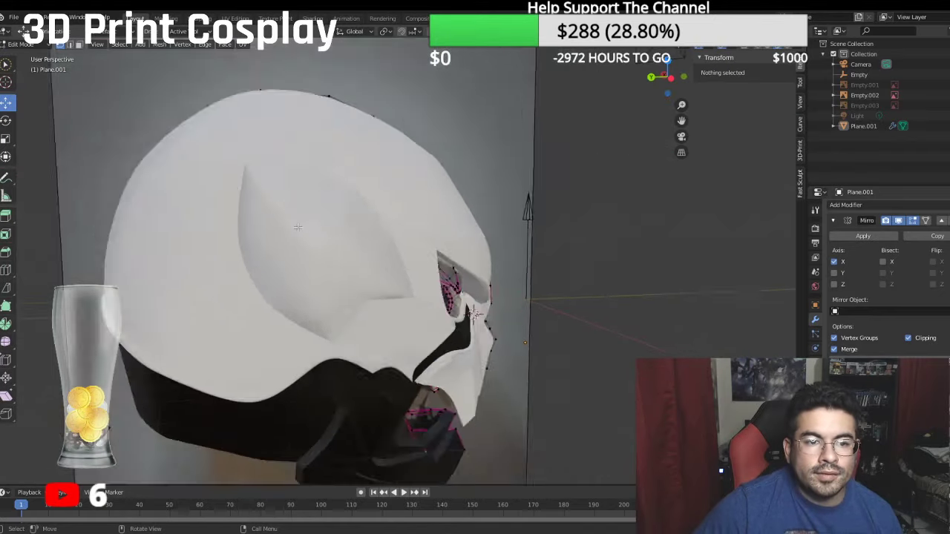
middle_drag(299, 223, 360, 115)
shift+middle_drag(360, 115, 394, 225)
scroll(410, 168, up, 2)
scroll(394, 225, up, 1)
click(397, 176)
drag(403, 139, 403, 130)
click(420, 175)
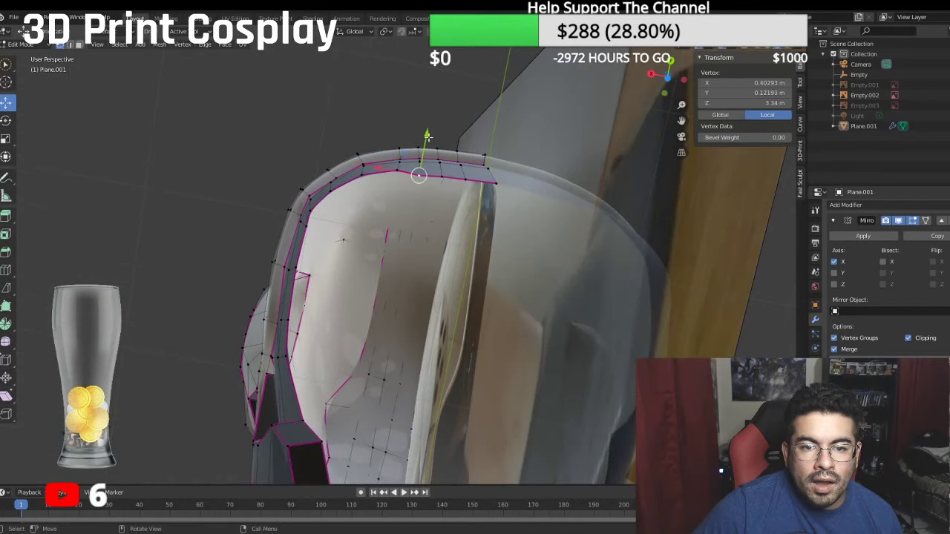
click(441, 175)
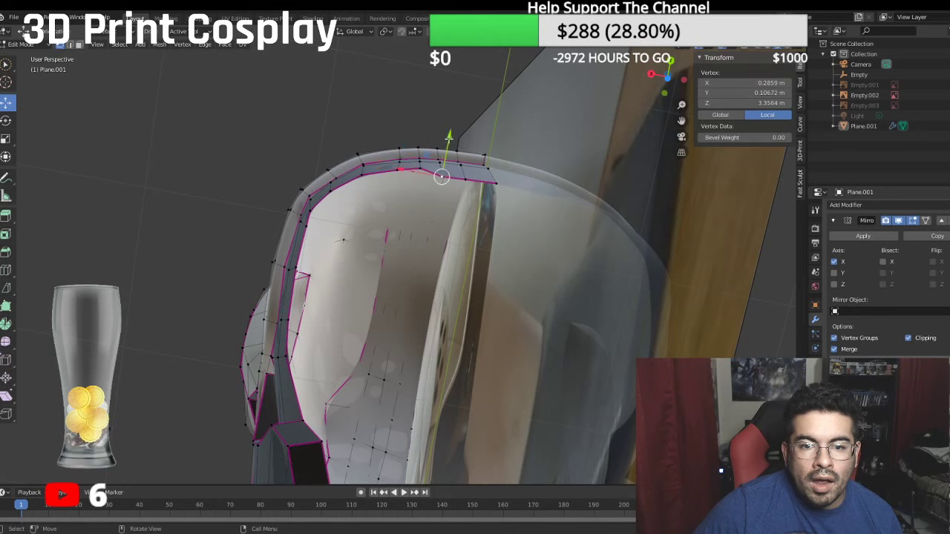
drag(448, 139, 452, 130)
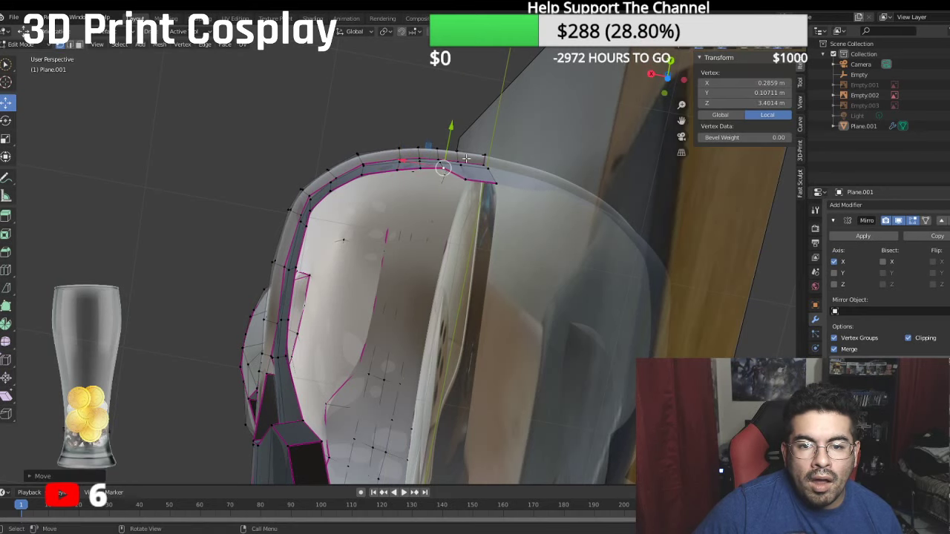
Step: Shift the back strip's lower centre vertex and its neighbour backward along Y to even out the curve
key(g)
key(y)
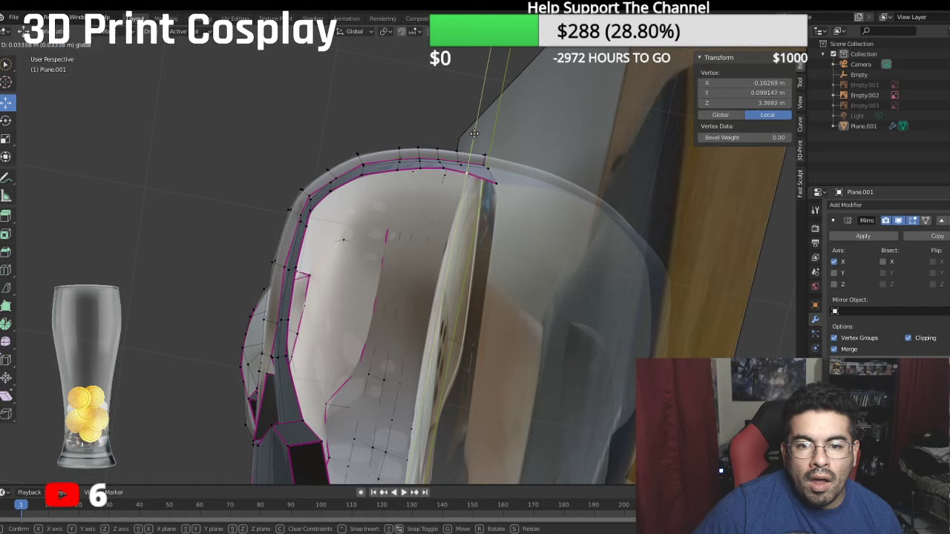
click(473, 138)
key(g)
key(y)
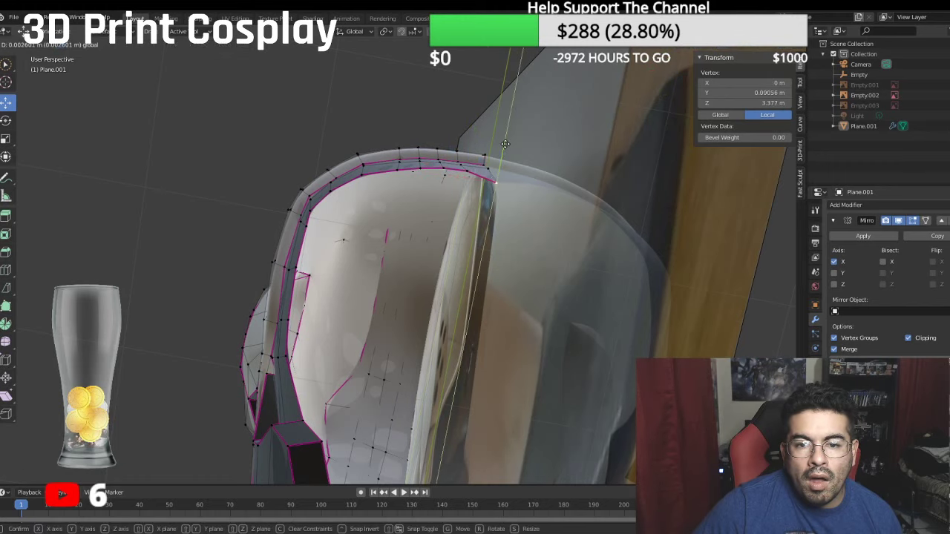
drag(507, 141, 508, 139)
middle_drag(436, 172, 415, 183)
middle_drag(325, 183, 328, 232)
click(327, 238)
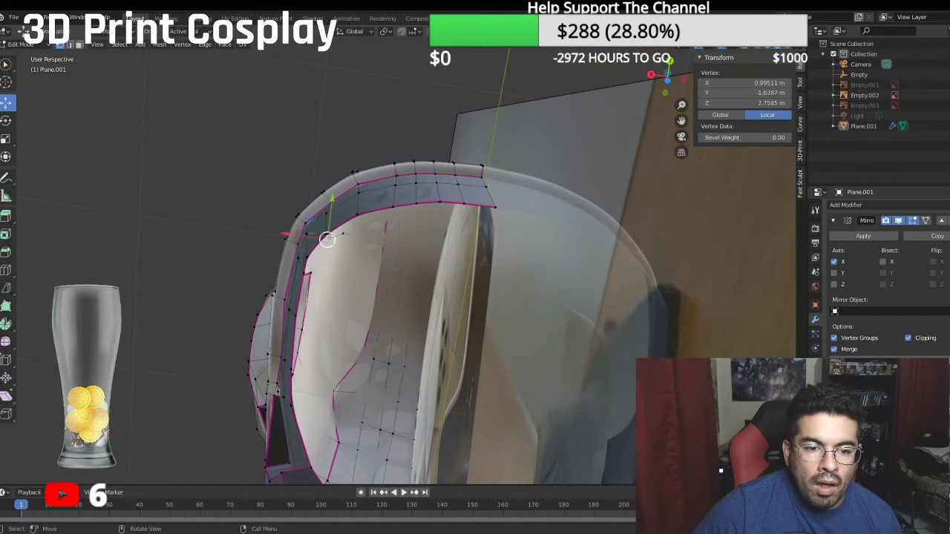
drag(297, 234, 306, 238)
key(ctrl+z)
click(328, 233)
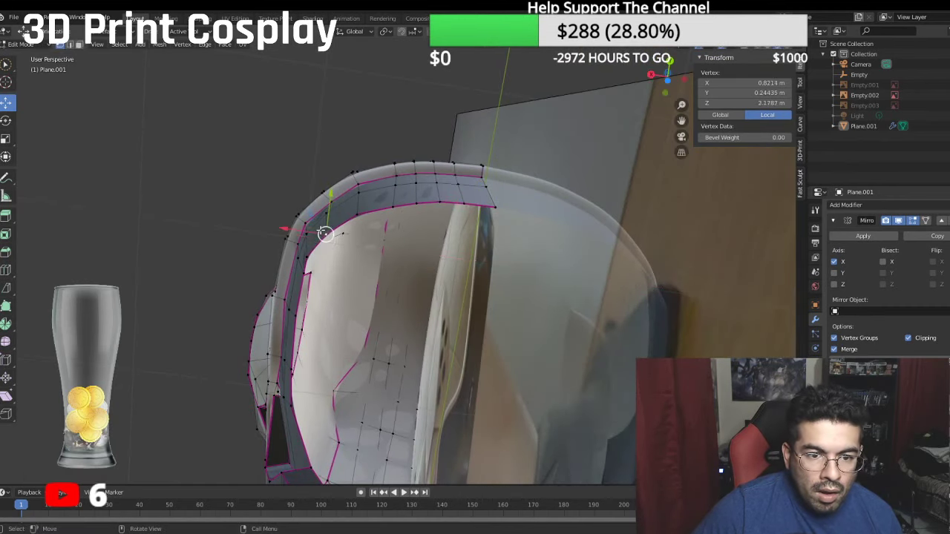
drag(303, 227, 307, 230)
Step: Reposition the side vertices of the black strip's lower inner edge to round its curve towards the back
click(307, 256)
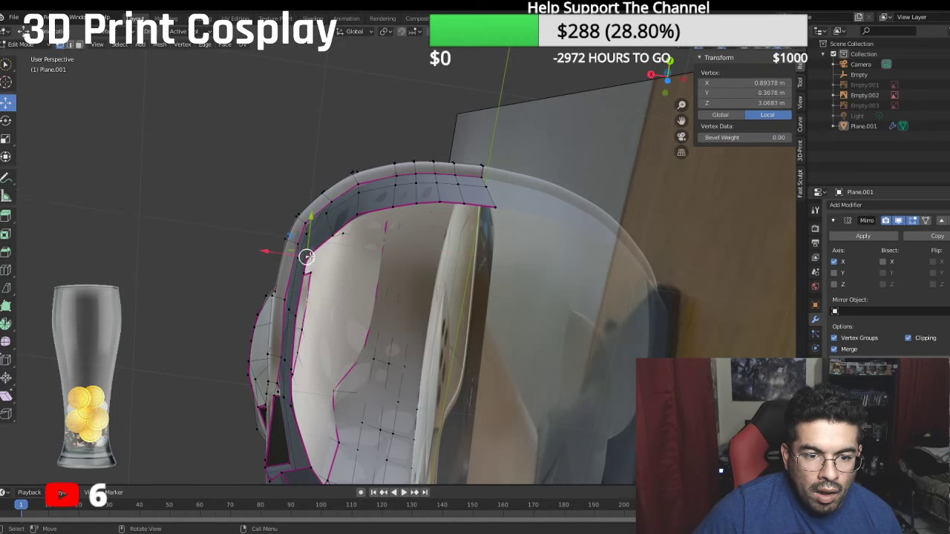
middle_drag(307, 257, 338, 257)
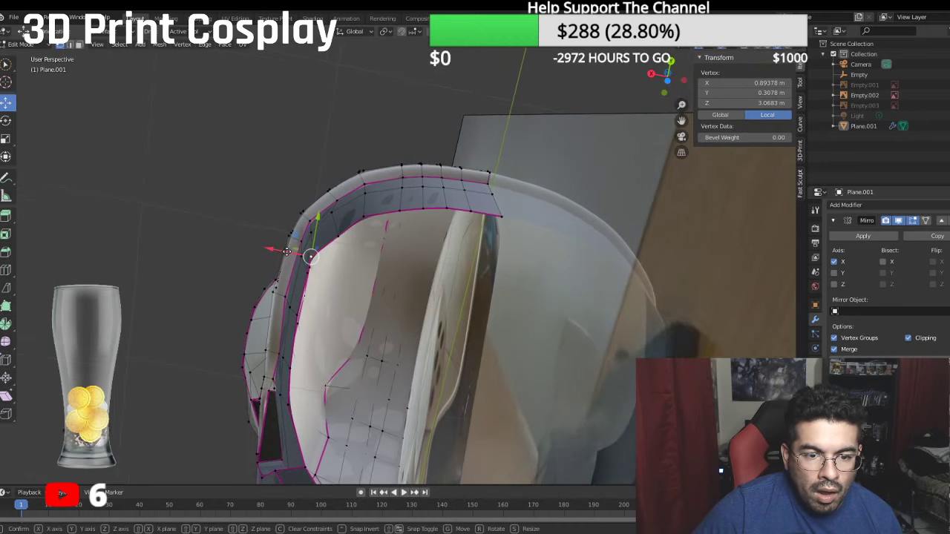
drag(310, 256, 269, 266)
middle_drag(269, 266, 329, 237)
click(336, 204)
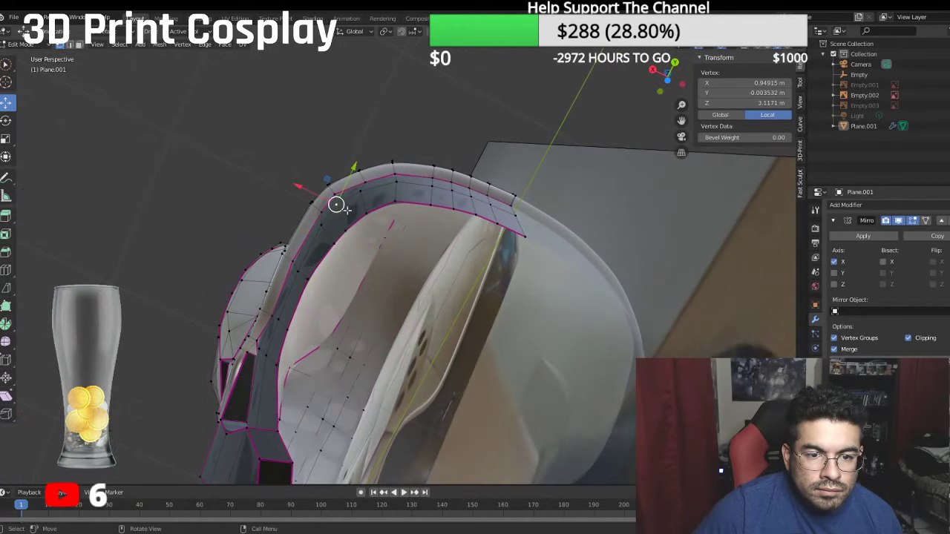
drag(311, 192, 362, 192)
click(361, 190)
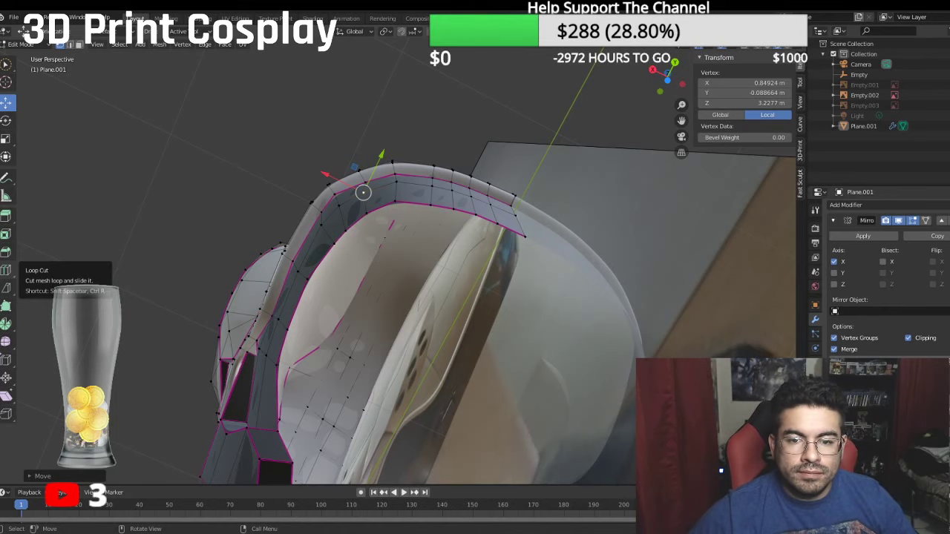
Step: Turn off the subdivision smoothing in the viewport and show the mouth area in right orthographic view
middle_drag(371, 349, 473, 322)
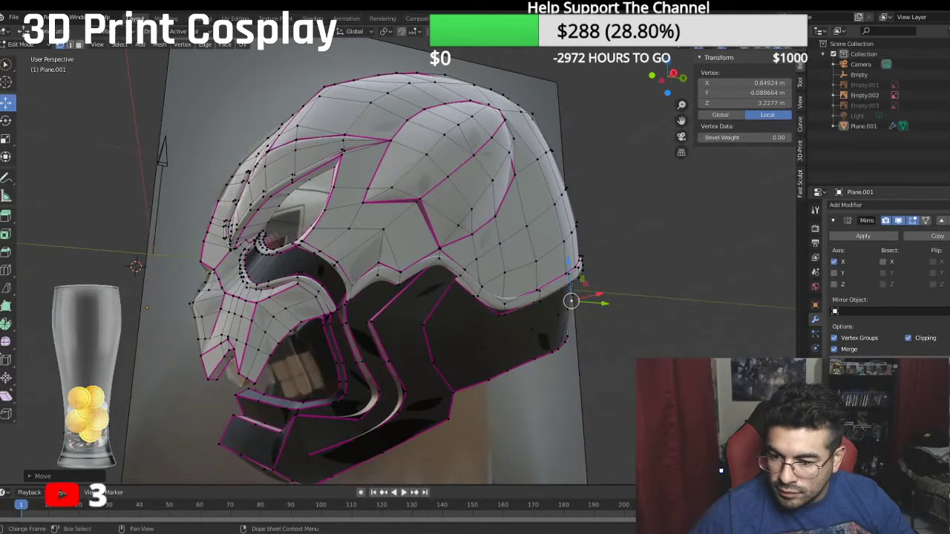
click(899, 429)
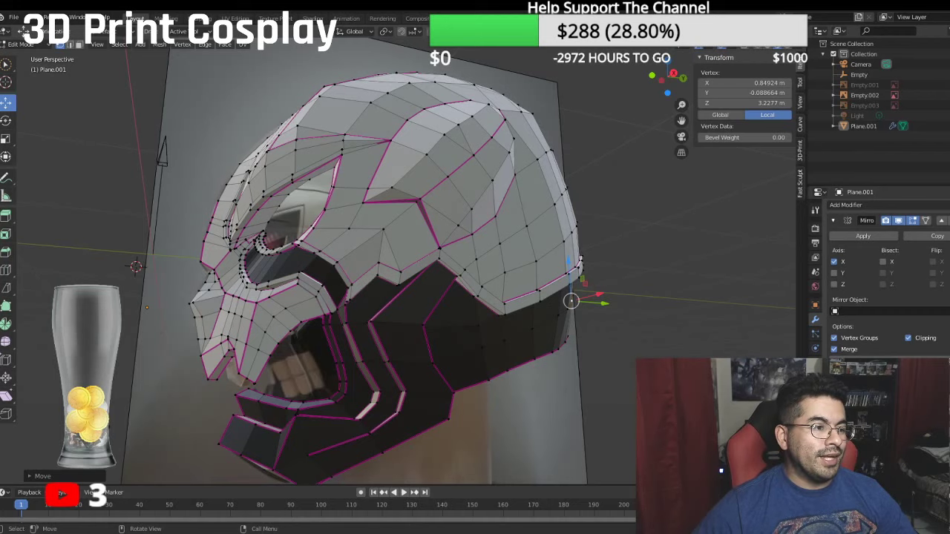
scroll(282, 371, up, 6)
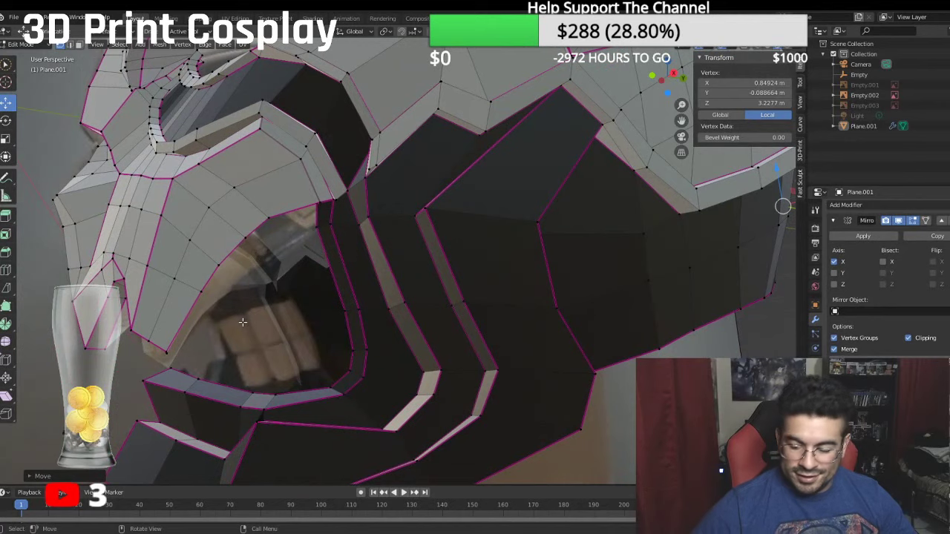
key(KP_3)
scroll(242, 324, up, 1)
shift+middle_drag(236, 334, 250, 288)
Step: Merge the two adjacent vertices at the mouth opening's lower back corner into one
click(235, 371)
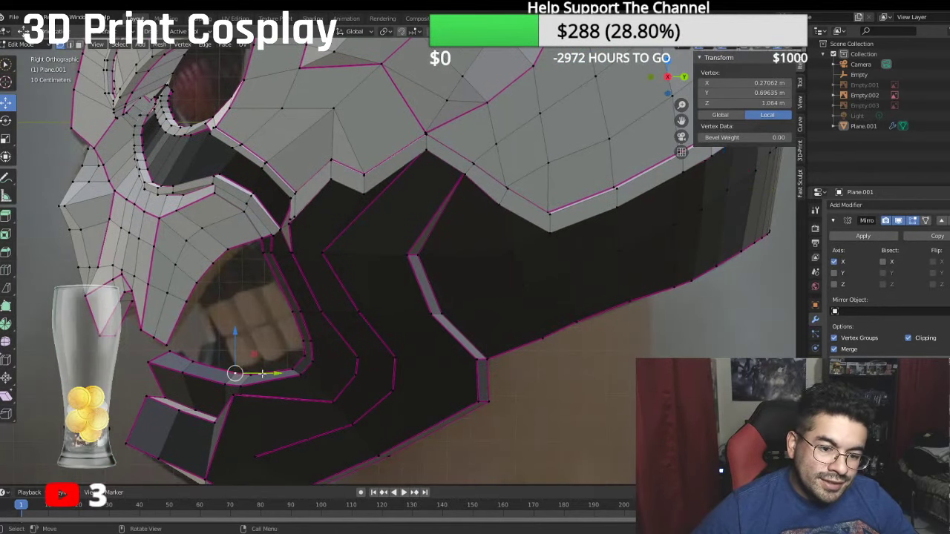
shift+click(302, 342)
right_click(303, 346)
mouse_move(304, 352)
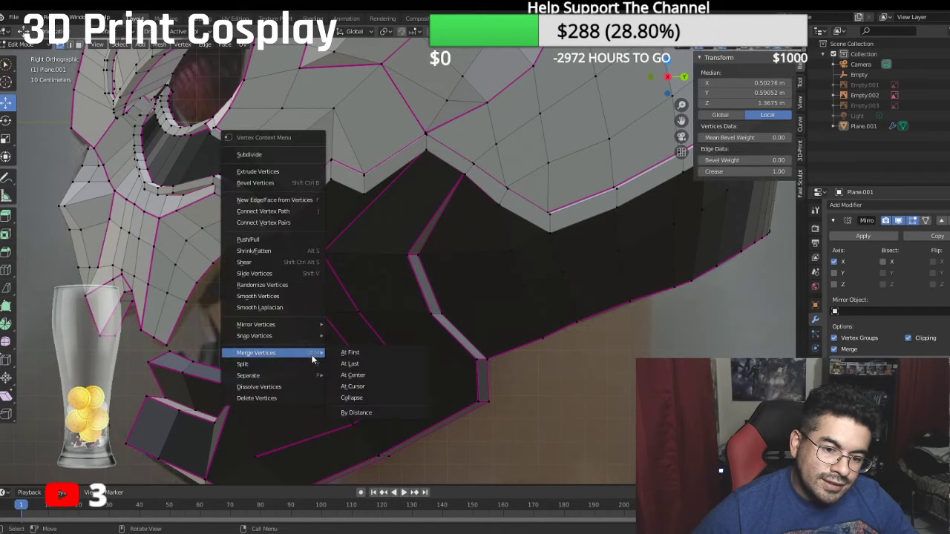
click(351, 365)
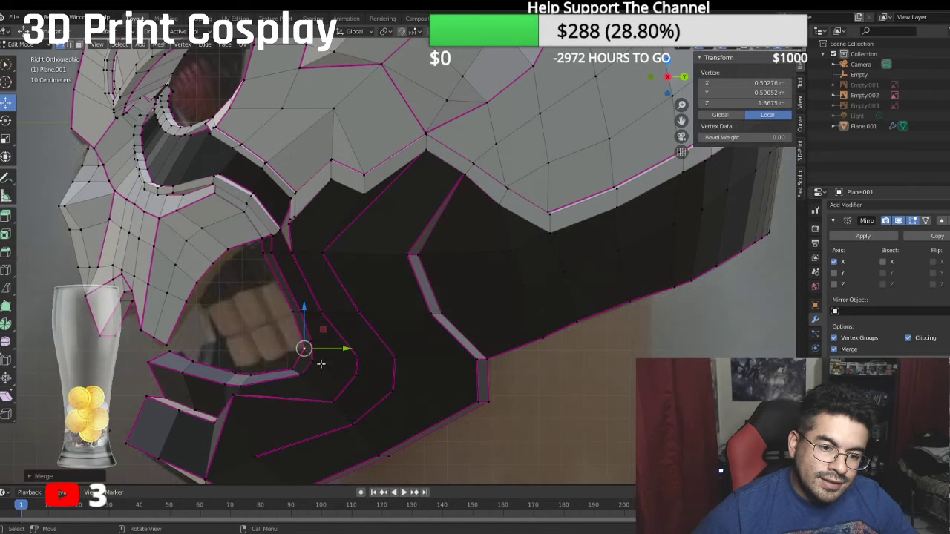
Step: Move the two vertices at the upper end of the mouth opening's back edge slightly down and backward
click(271, 257)
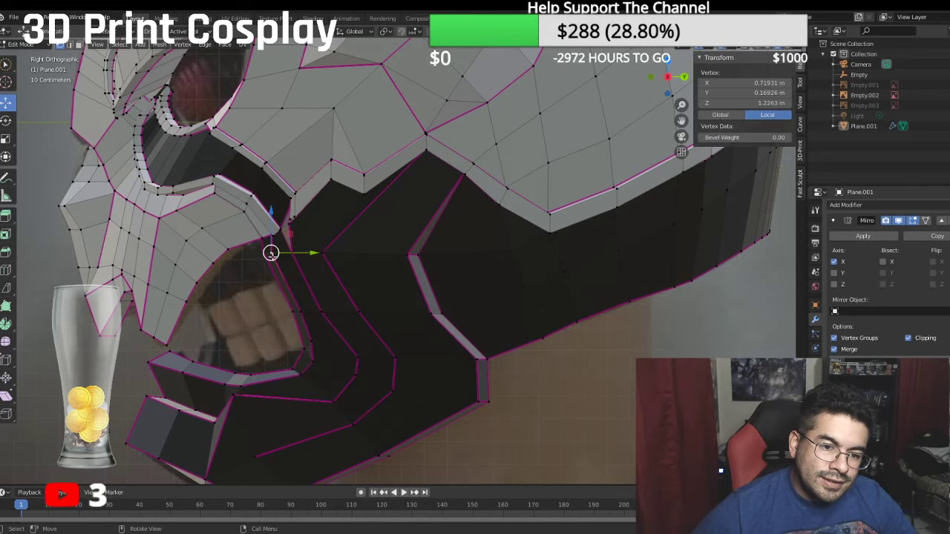
shift+click(268, 257)
key(g)
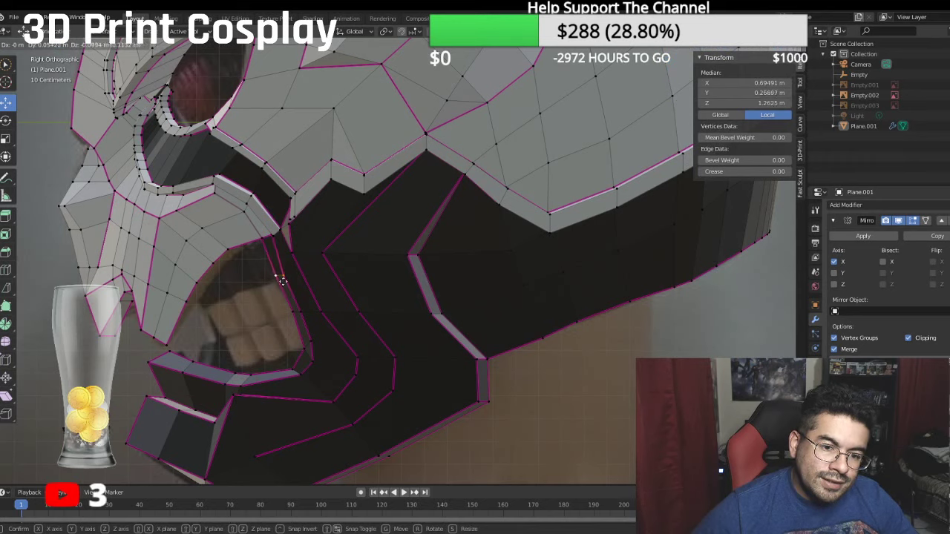
click(283, 278)
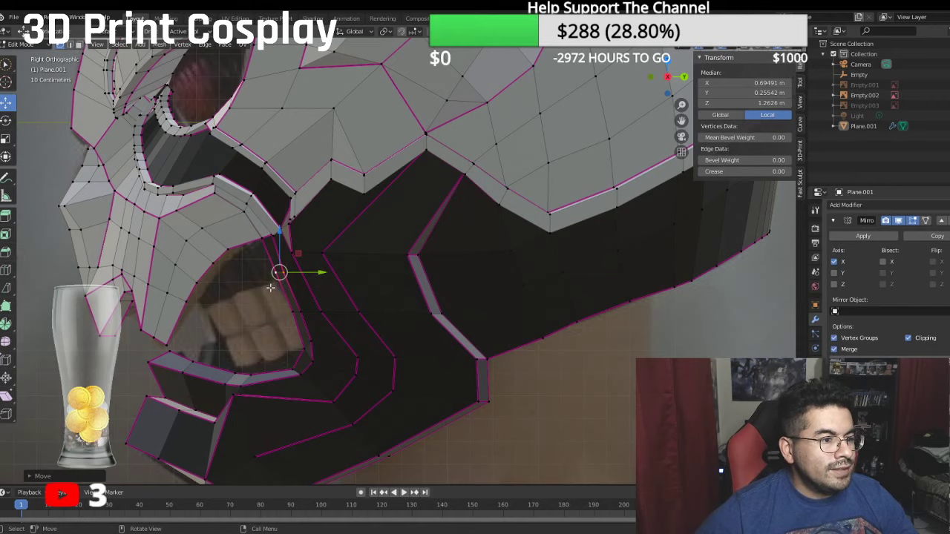
Step: Extrude the rear edge path of the mouth opening's lower rim up and forward towards the cheek plate's lower edge
click(291, 367)
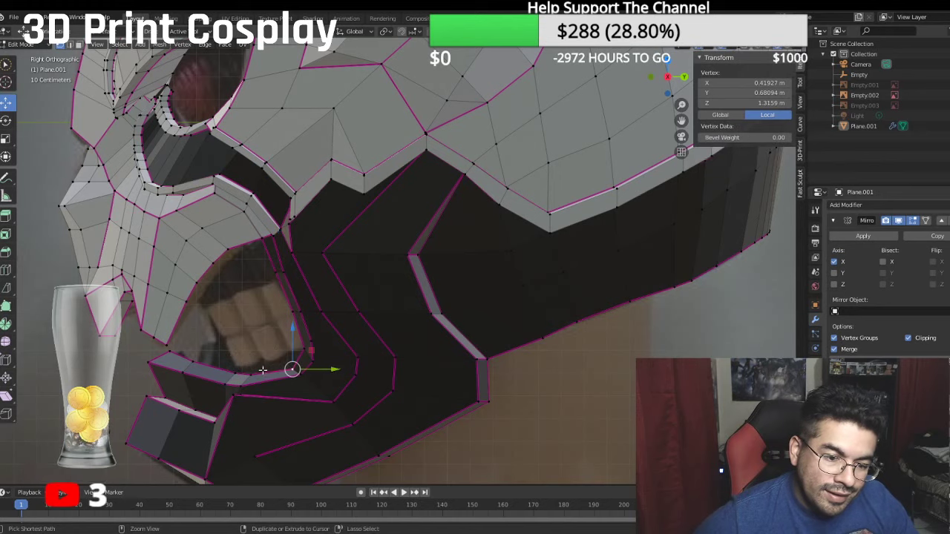
ctrl+click(240, 368)
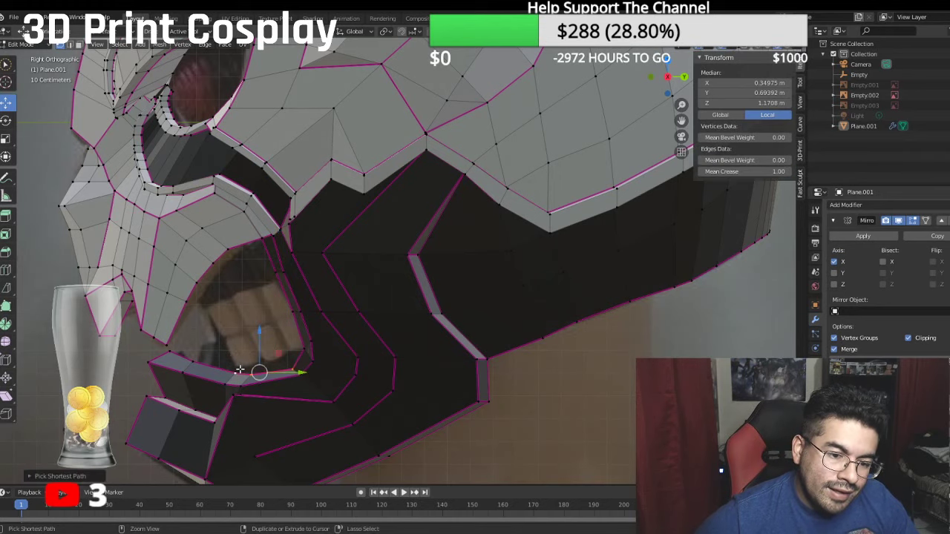
middle_drag(224, 338, 249, 317)
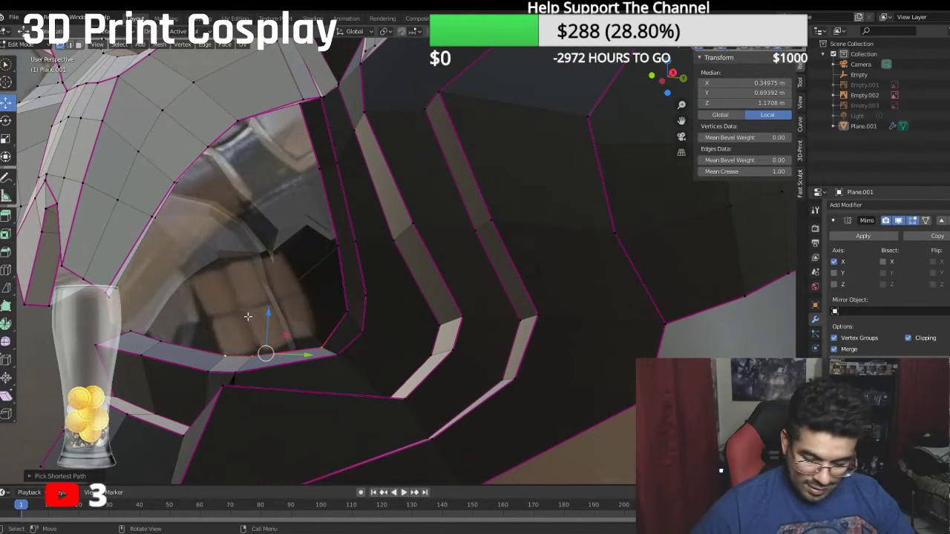
key(KP_3)
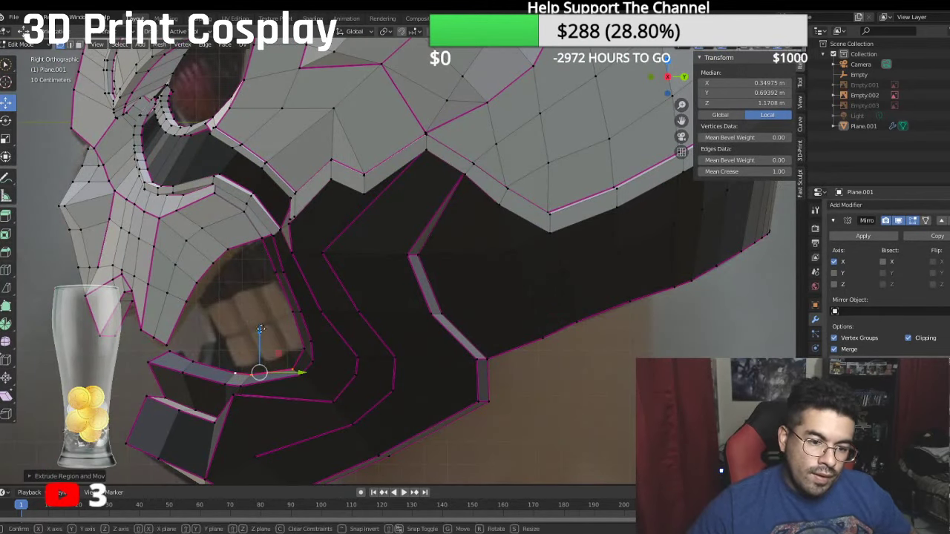
key(e)
click(239, 270)
drag(289, 313, 262, 298)
drag(233, 271, 227, 252)
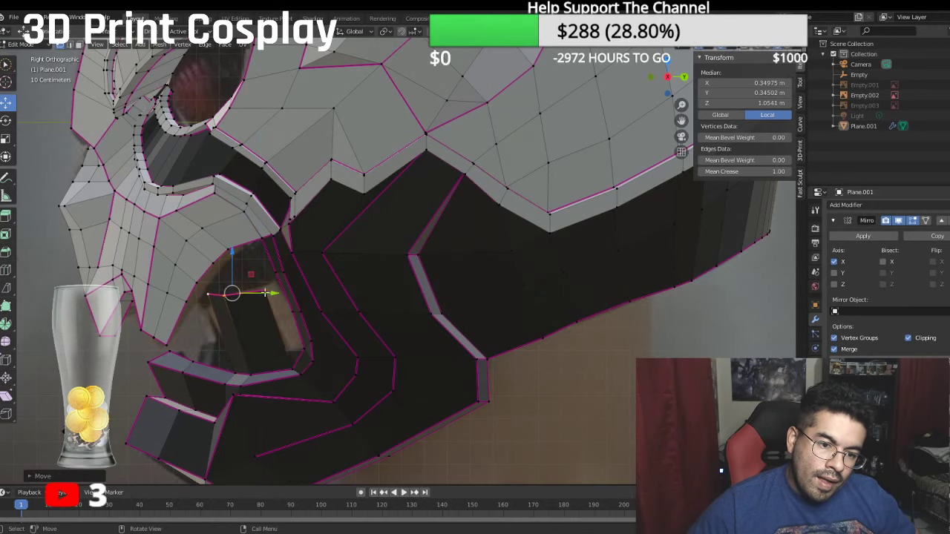
drag(265, 294, 253, 292)
Step: Merge the foremost free vertex of the extruded strip onto the nearest vertex of the cheek plate's lower edge
middle_drag(253, 292, 324, 221)
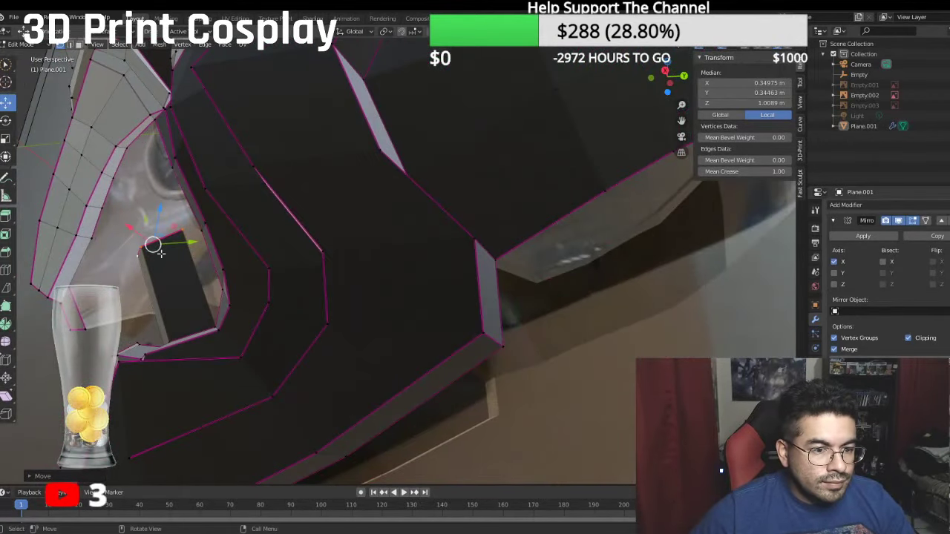
click(137, 254)
shift+click(99, 237)
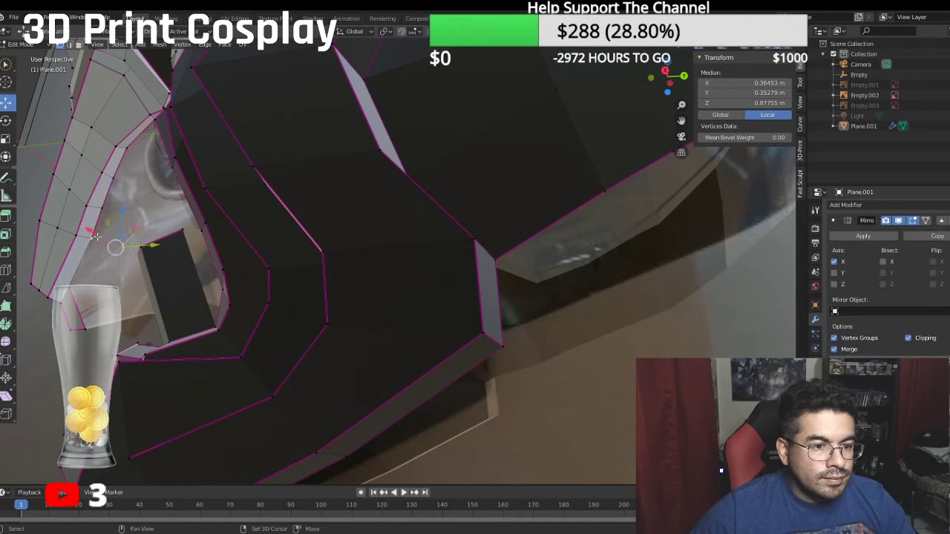
right_click(99, 237)
mouse_move(97, 238)
click(130, 249)
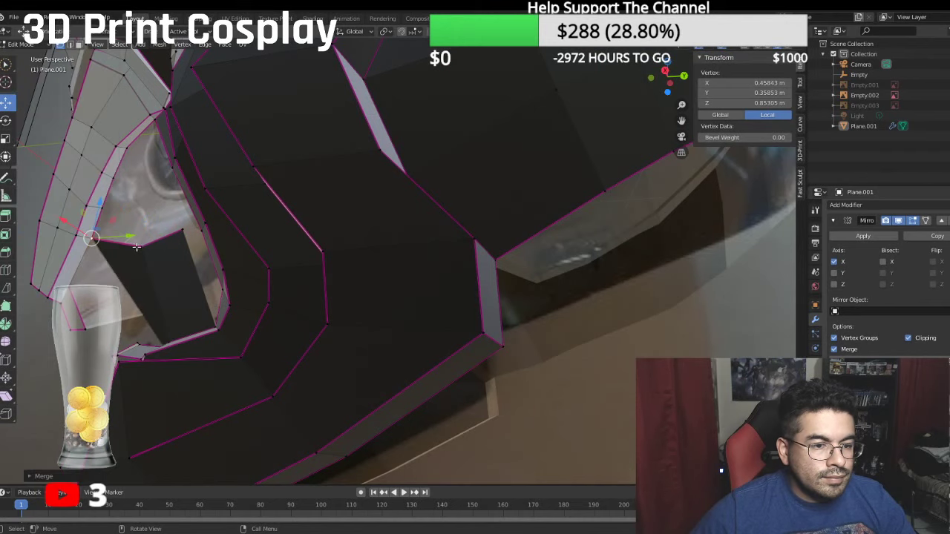
Step: Merge the strip's middle and rear free vertices onto the next two vertices up the cheek plate's inner edge
right_click(110, 212)
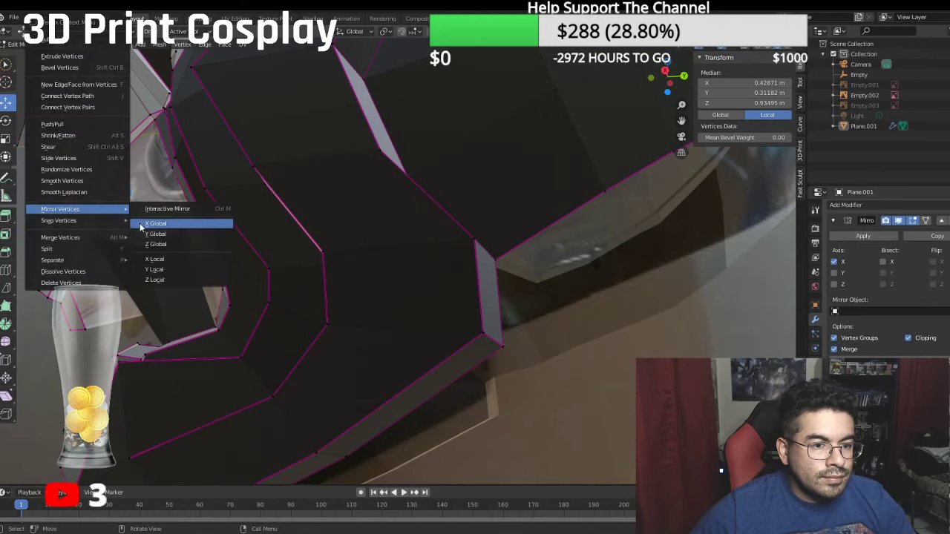
mouse_move(82, 237)
click(144, 239)
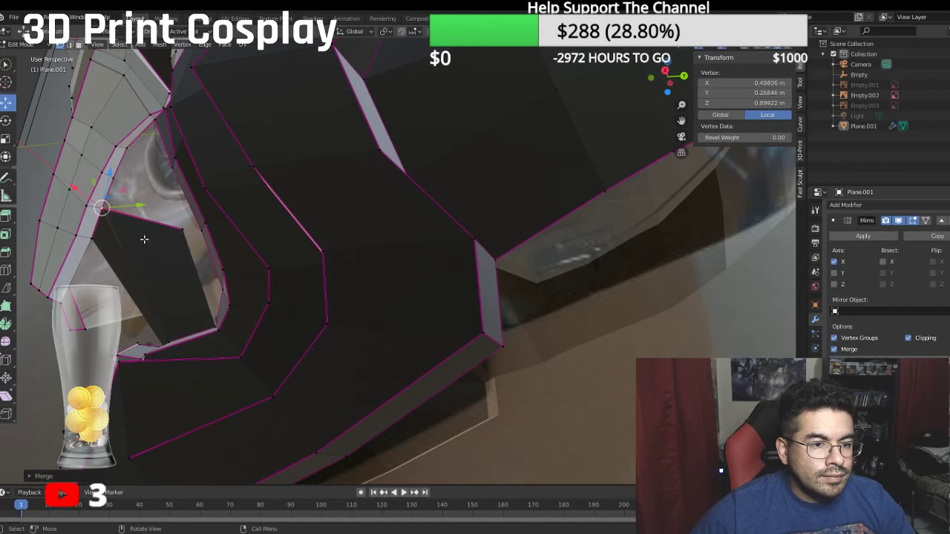
shift+click(182, 230)
right_click(127, 182)
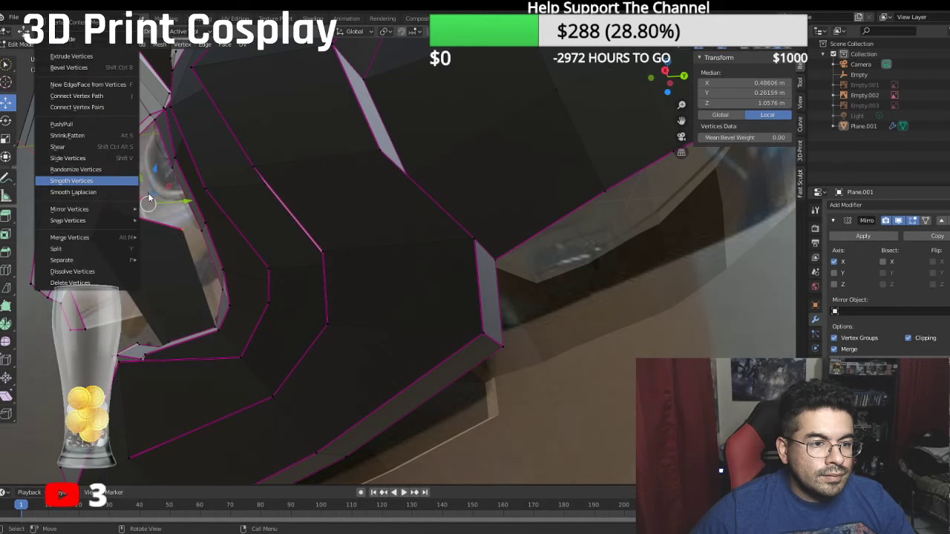
mouse_move(90, 237)
click(170, 245)
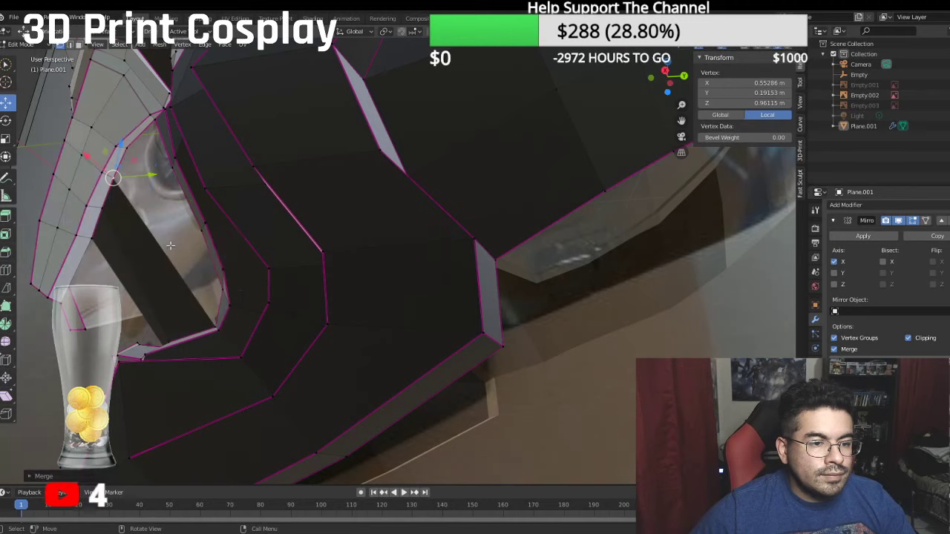
Step: Move the cheek-edge vertices at the front of the strip's upper end slightly back and up in side view
middle_drag(178, 246, 257, 258)
key(KP_2)
key(KP_3)
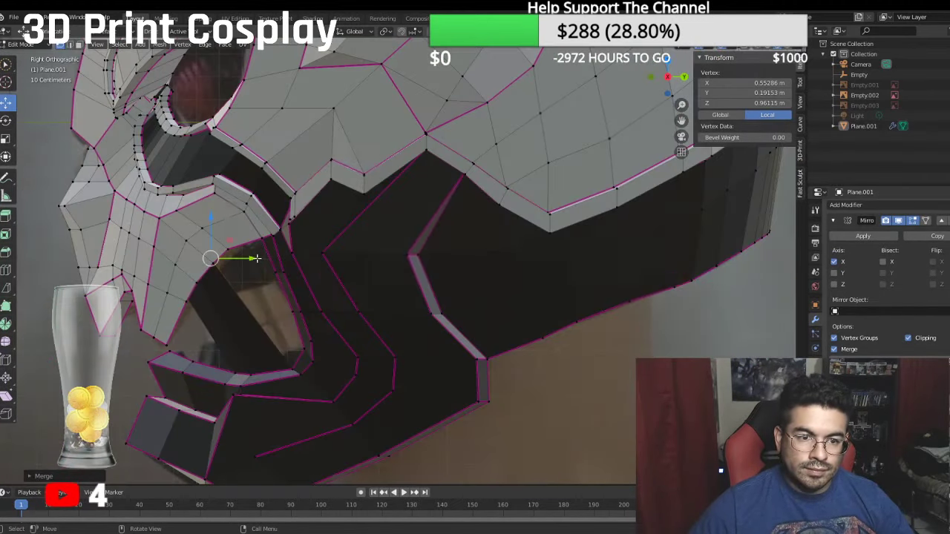
scroll(252, 259, up, 2)
middle_drag(170, 258, 175, 236)
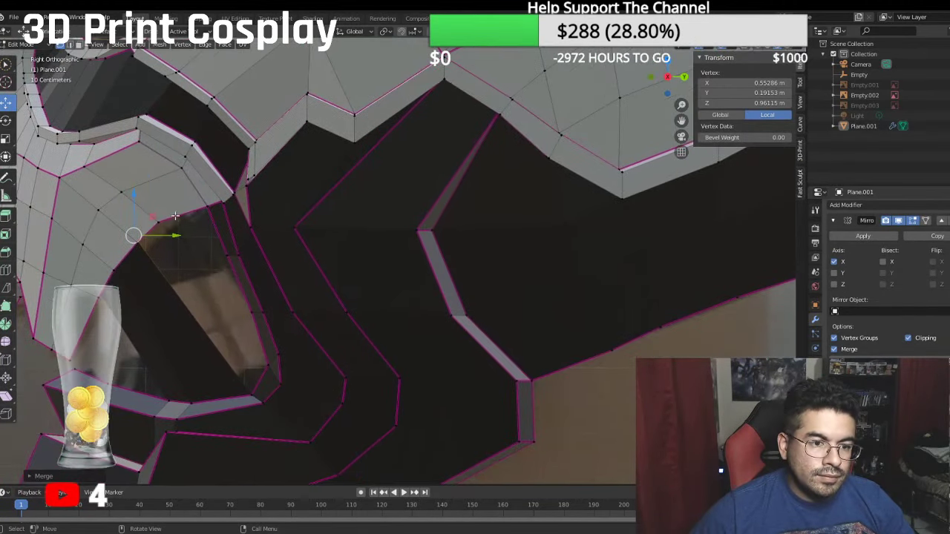
scroll(177, 195, up, 4)
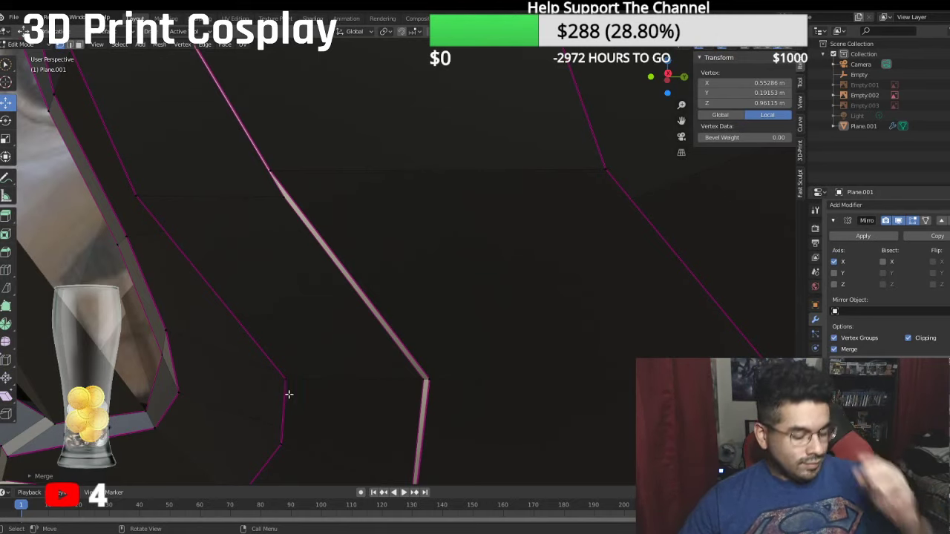
scroll(284, 264, down, 5)
middle_drag(283, 264, 222, 158)
ctrl+click(215, 174)
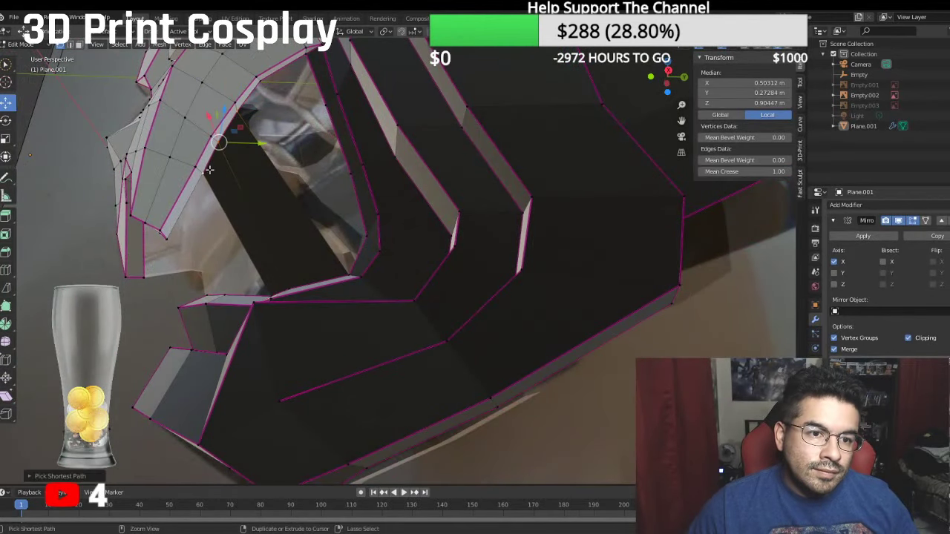
key(KP_3)
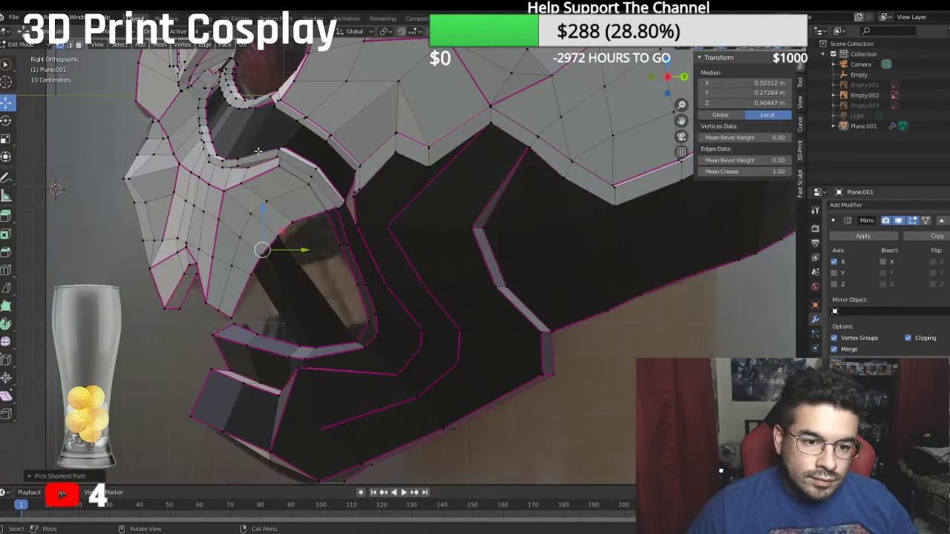
drag(305, 249, 317, 247)
drag(275, 210, 275, 203)
click(264, 256)
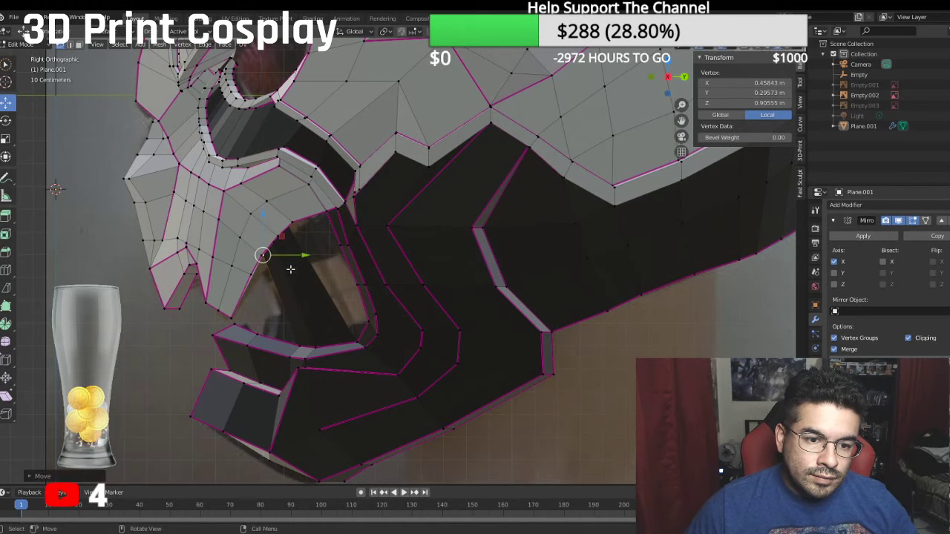
drag(278, 247, 294, 217)
Step: Shift the next outer cheek-edge vertex and the strip's rear upper vertex up and back to follow the mouth opening's curve
middle_drag(293, 217, 293, 207)
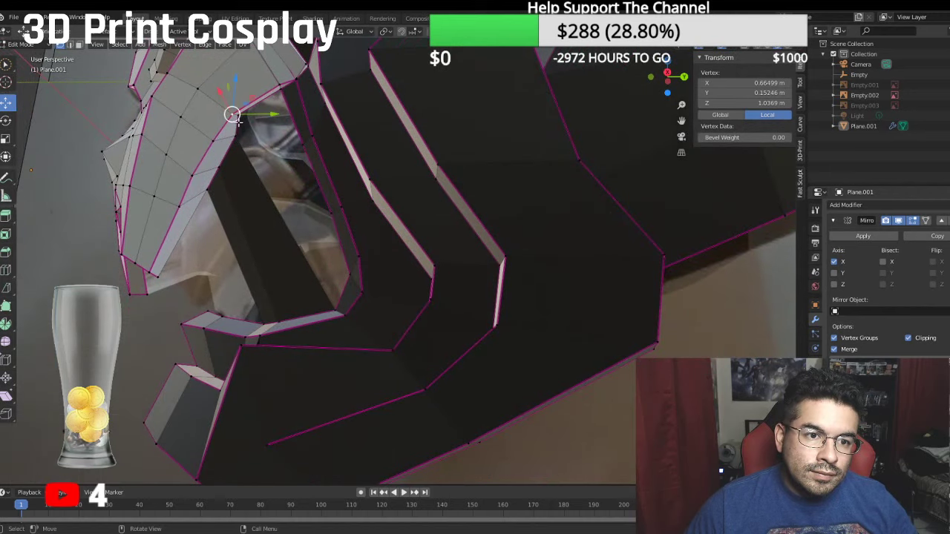
drag(273, 115, 287, 117)
key(KP_3)
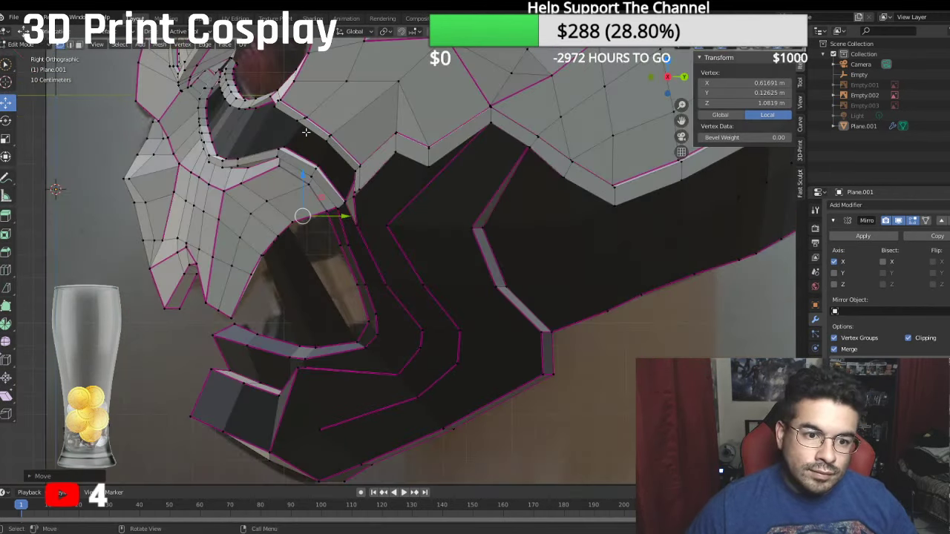
middle_drag(305, 132, 268, 190)
click(241, 157)
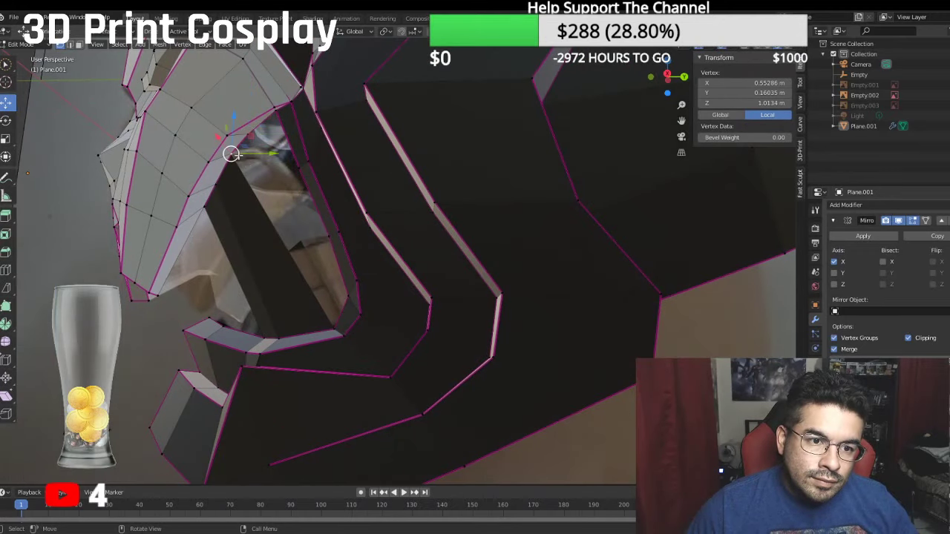
key(KP_3)
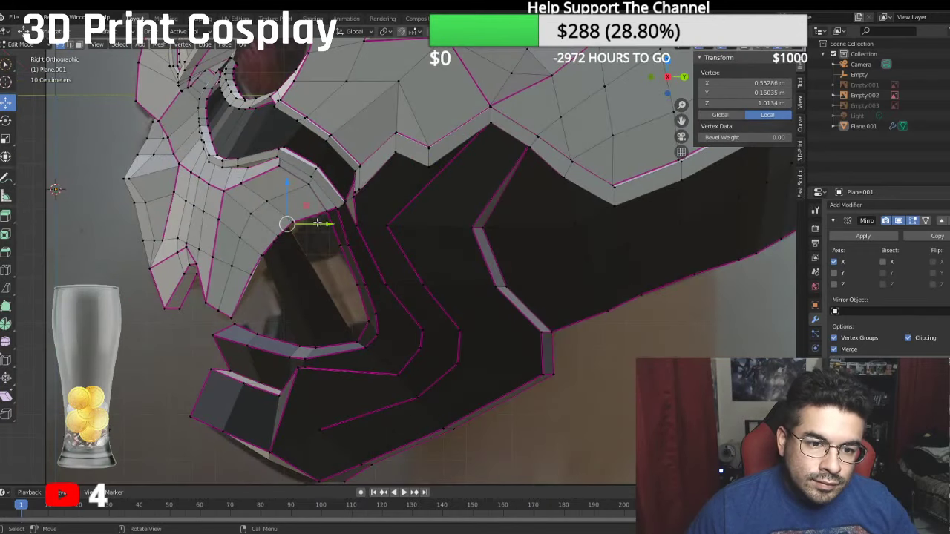
drag(321, 224, 304, 181)
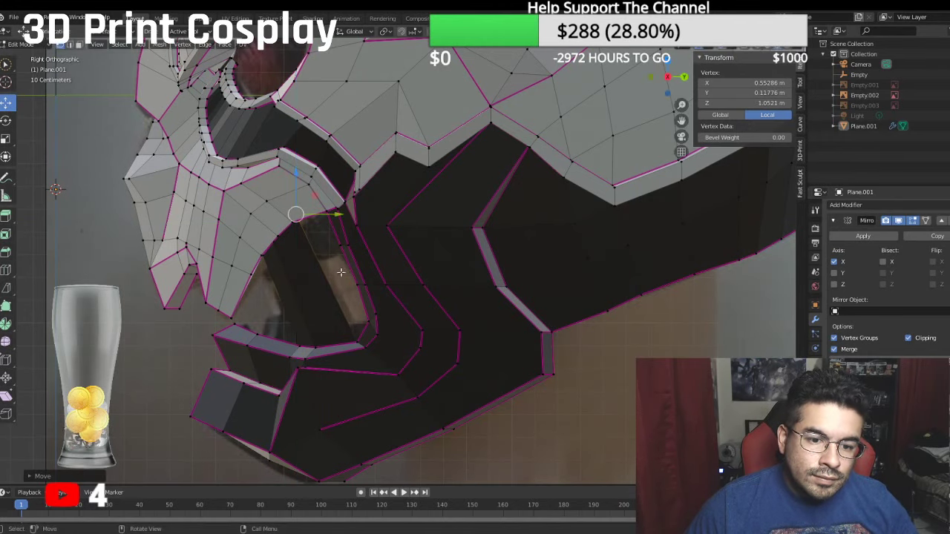
Step: Nudge the outer cheek-edge vertex beside the strip's upper rear corner slightly back and check it in right orthographic view
middle_drag(304, 180, 316, 217)
click(262, 104)
drag(265, 104, 270, 103)
middle_drag(275, 116, 292, 128)
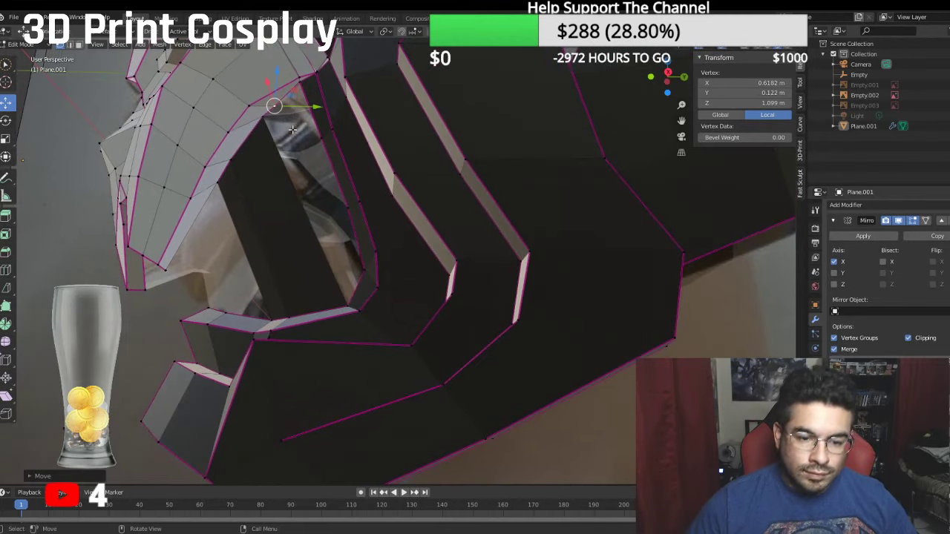
key(KP_3)
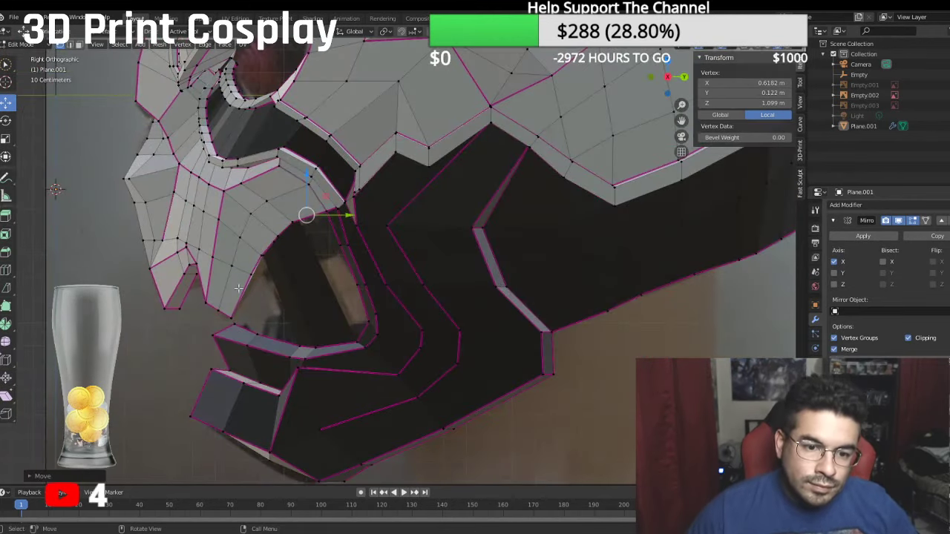
Step: Bisect the two long faces of the mouth strip crosswise near their middle, with a cut slanting down towards the front
click(355, 338)
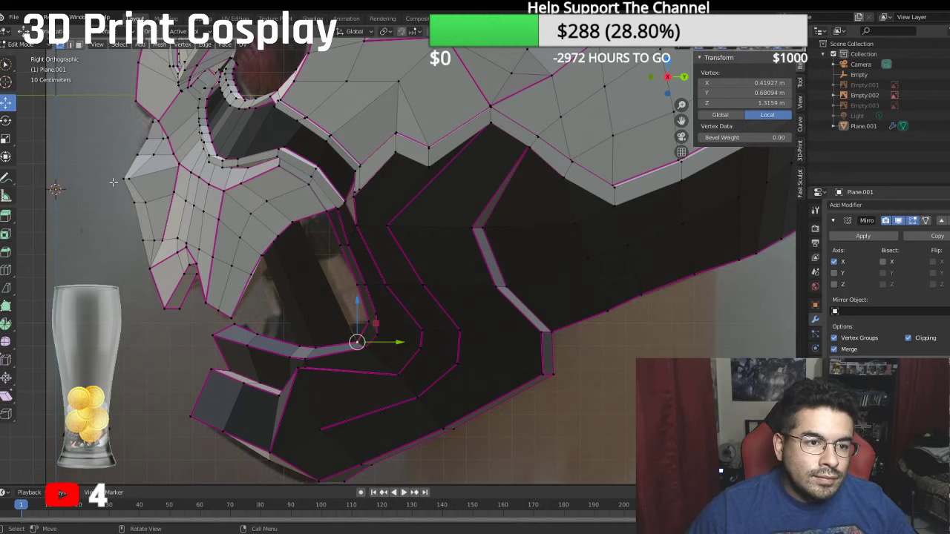
click(79, 44)
click(311, 285)
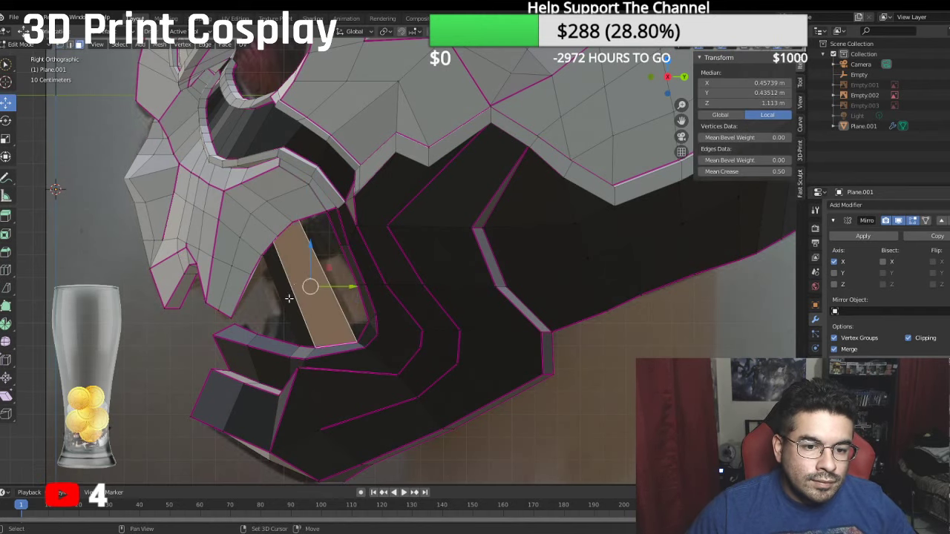
shift+click(286, 297)
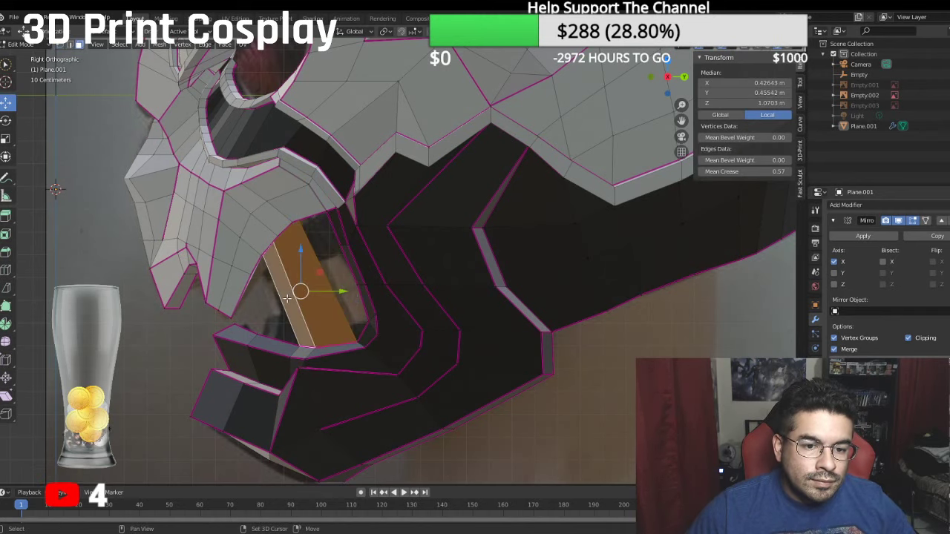
click(6, 270)
click(7, 290)
drag(331, 295, 287, 306)
click(136, 339)
Step: Bisect the strip's upper face pair across its middle and its lower face pair just above the mouth's lower rim
click(308, 273)
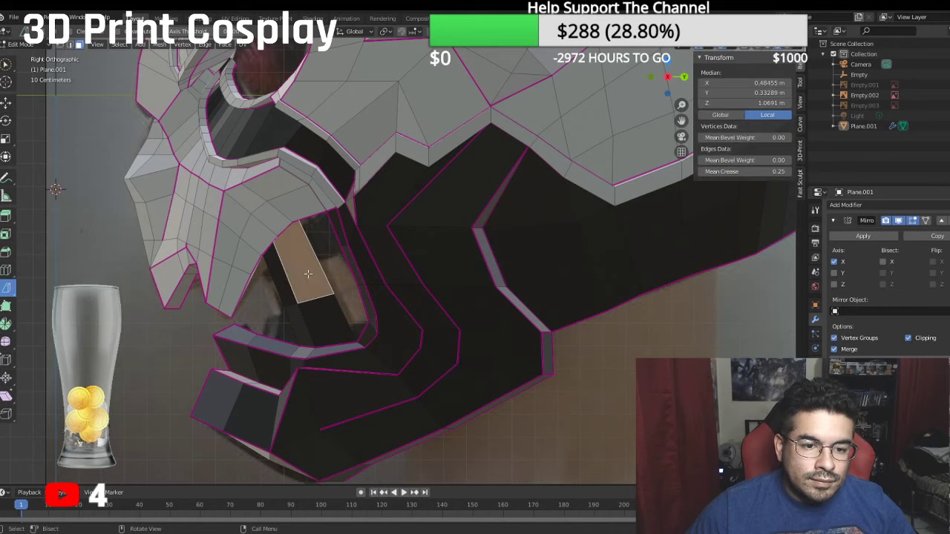
shift+click(290, 278)
drag(316, 259, 278, 271)
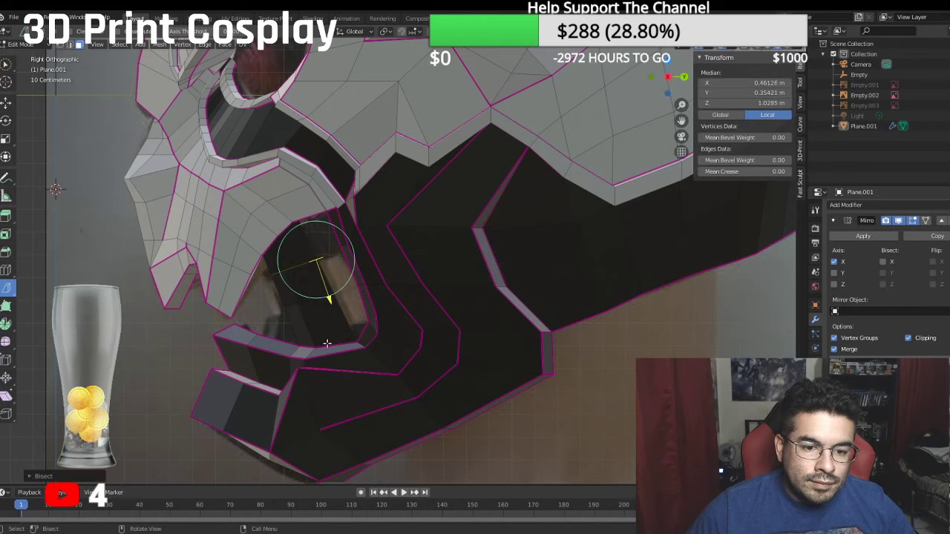
click(345, 329)
shift+click(306, 332)
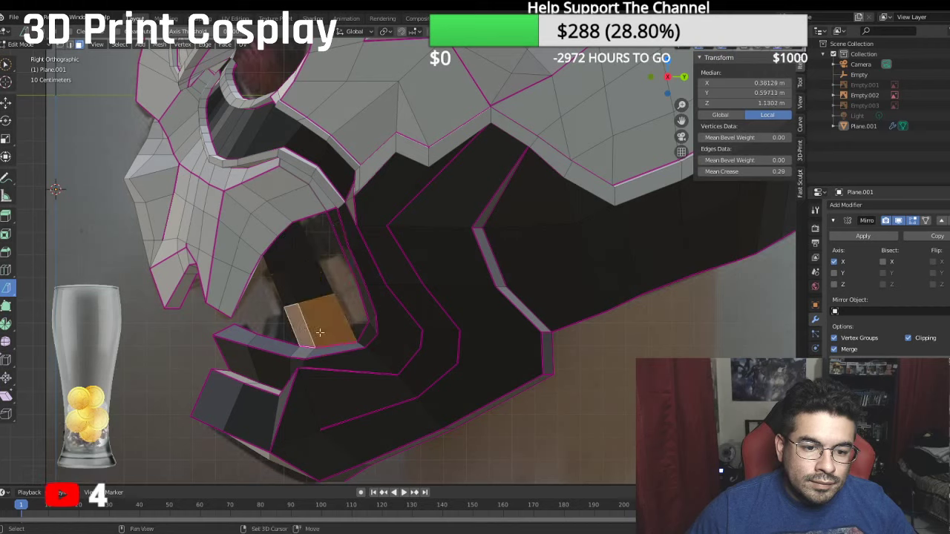
drag(347, 326, 316, 332)
click(127, 322)
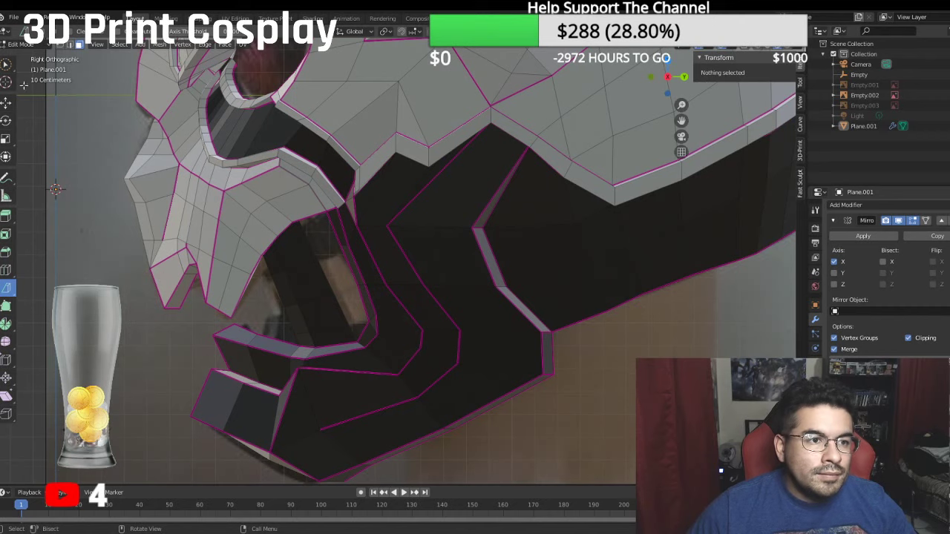
Step: Assign Material.001 to the mouth strip's four faces below its upper crosswise cut
click(323, 317)
shift+click(297, 320)
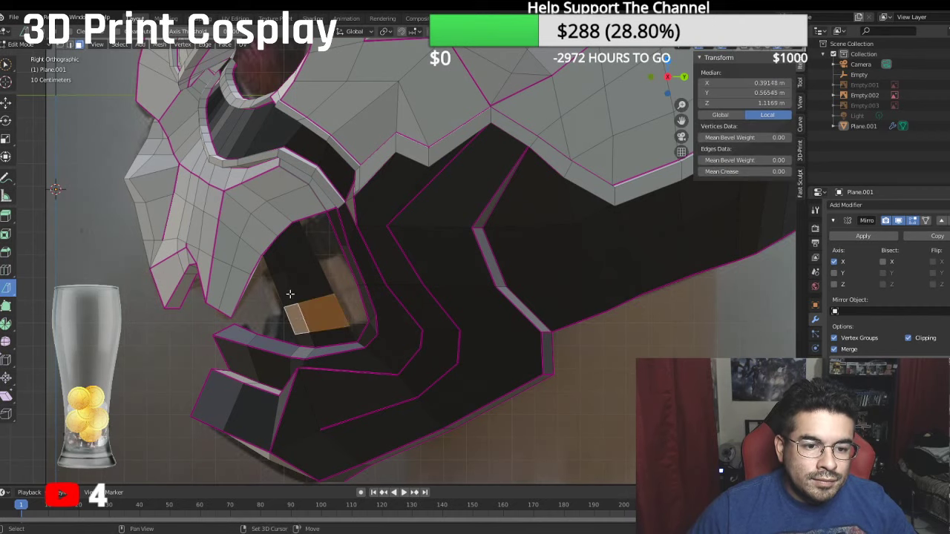
shift+click(285, 291)
shift+click(307, 282)
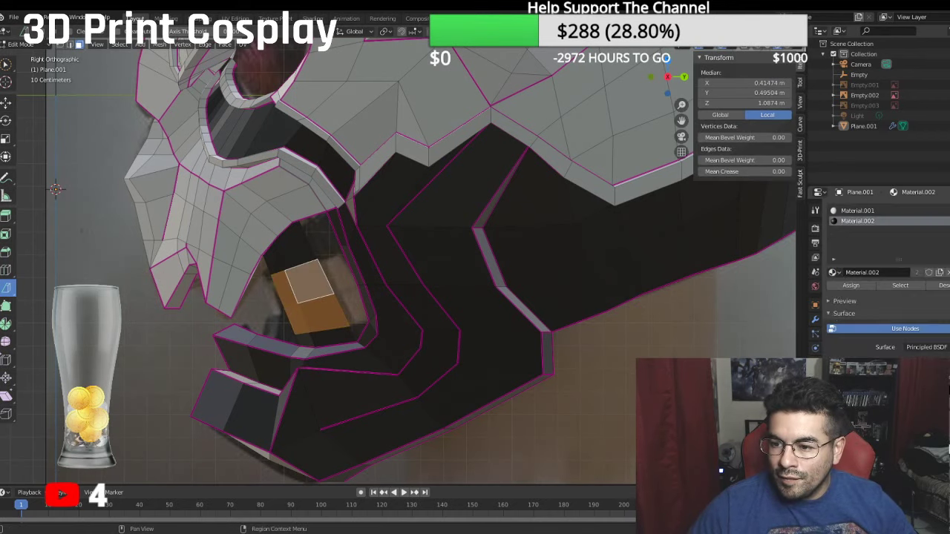
click(815, 286)
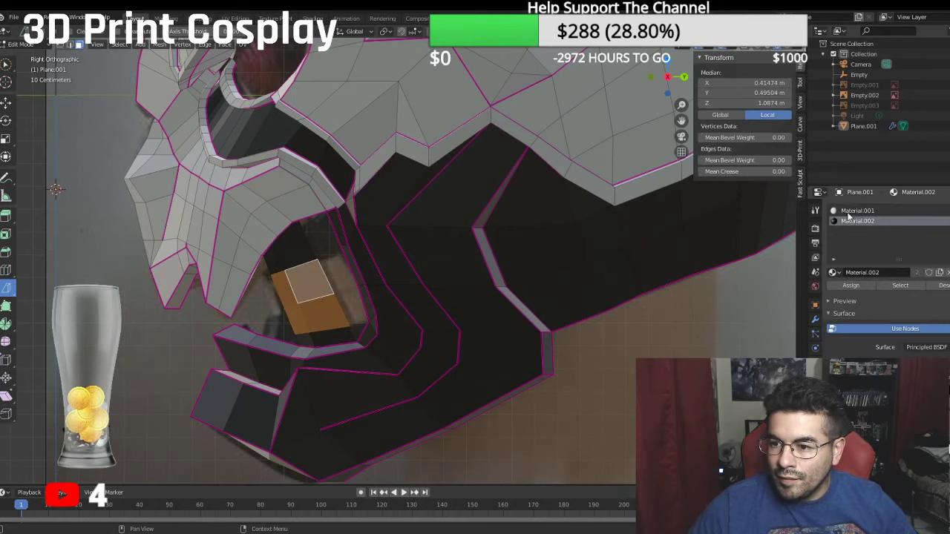
click(849, 286)
click(614, 425)
Step: Set the mean crease of the strip's upper, middle and lower crosswise edges to 1
key(1)
click(280, 273)
shift+click(304, 268)
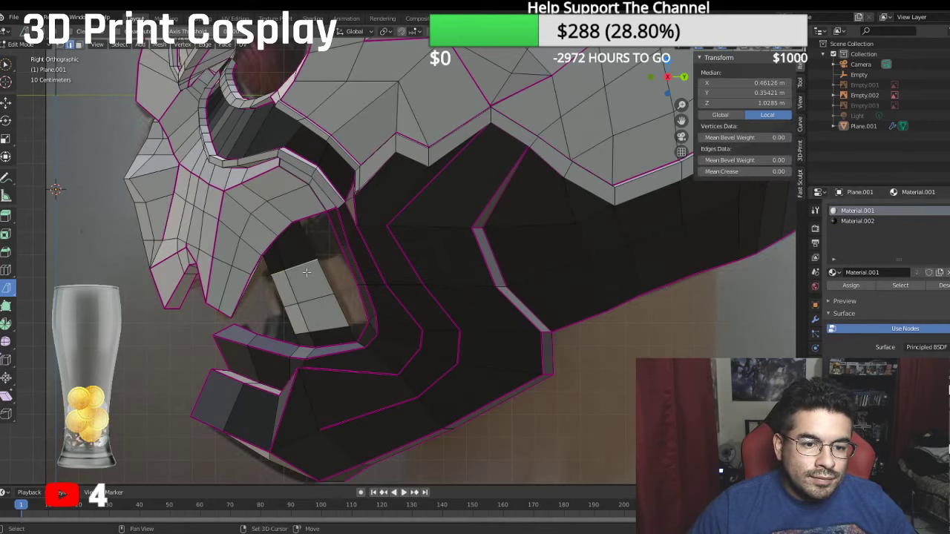
shift+click(333, 327)
shift+click(305, 332)
shift+click(295, 305)
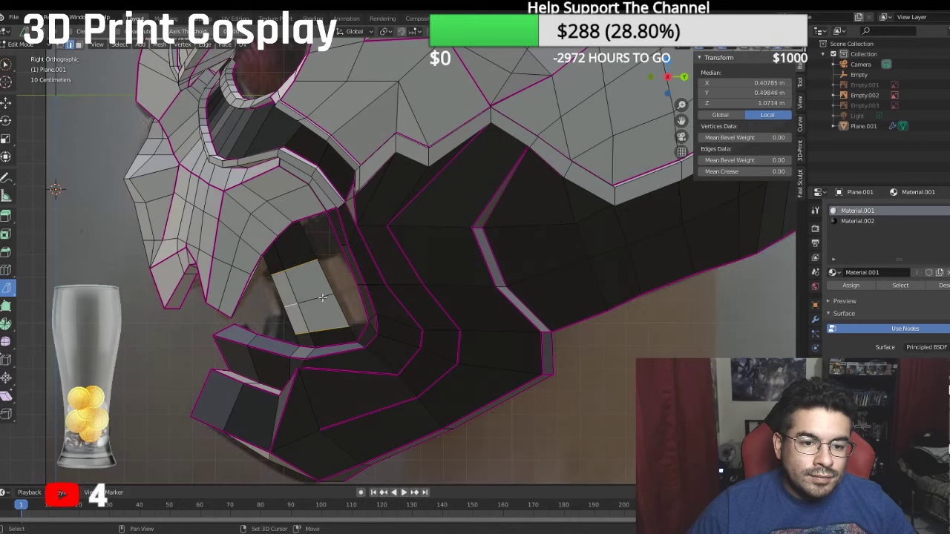
shift+click(323, 298)
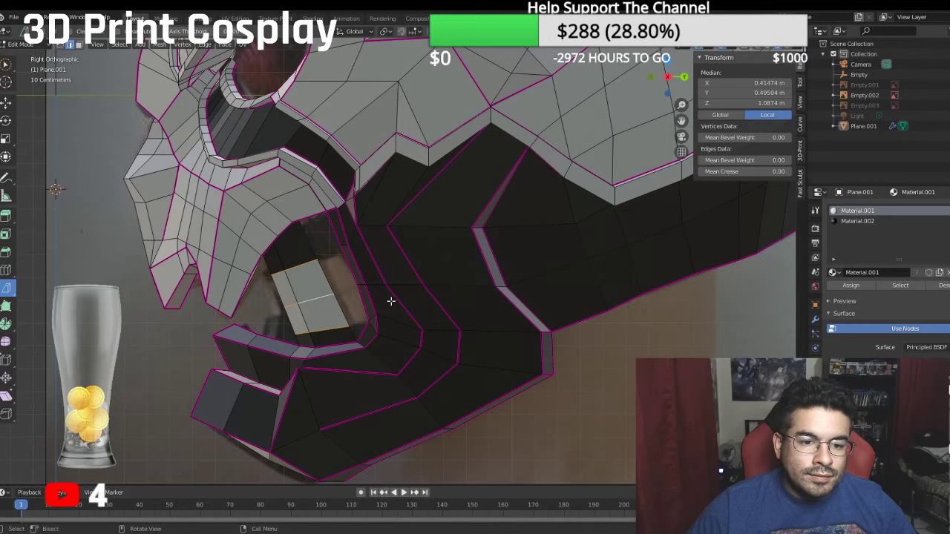
click(739, 174)
text(1)
key(Return)
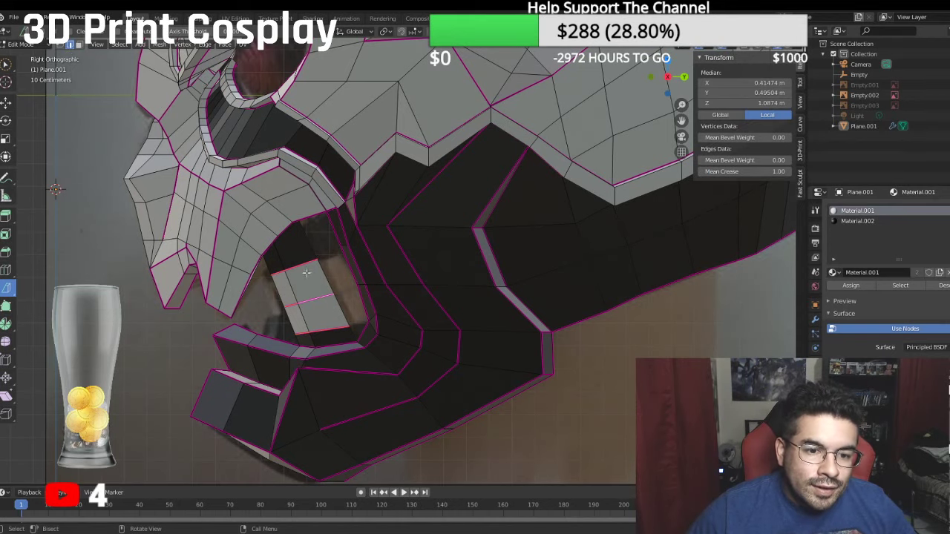
Step: Fill the gap between the strip's upper rear edge and the cheek's inner edge with a four-sided face
click(327, 257)
click(61, 44)
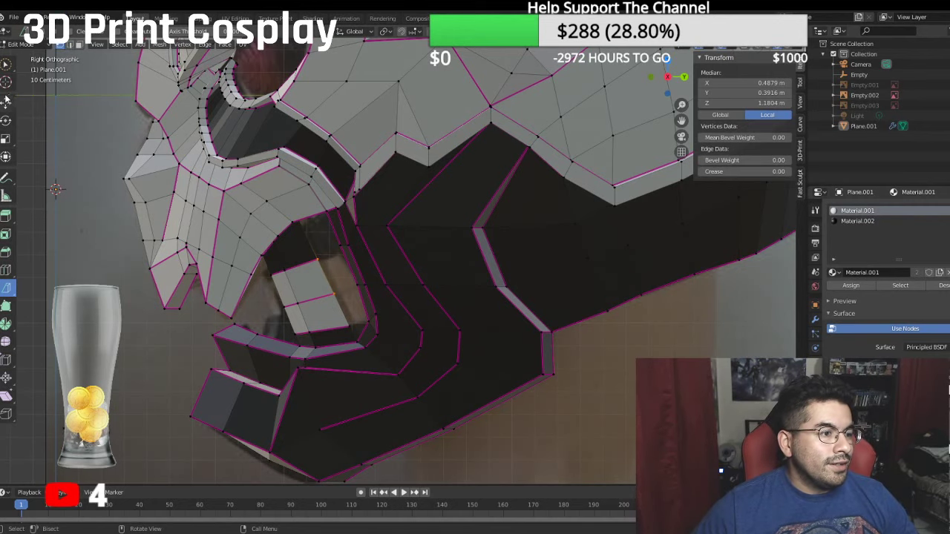
shift+click(336, 246)
shift+click(354, 280)
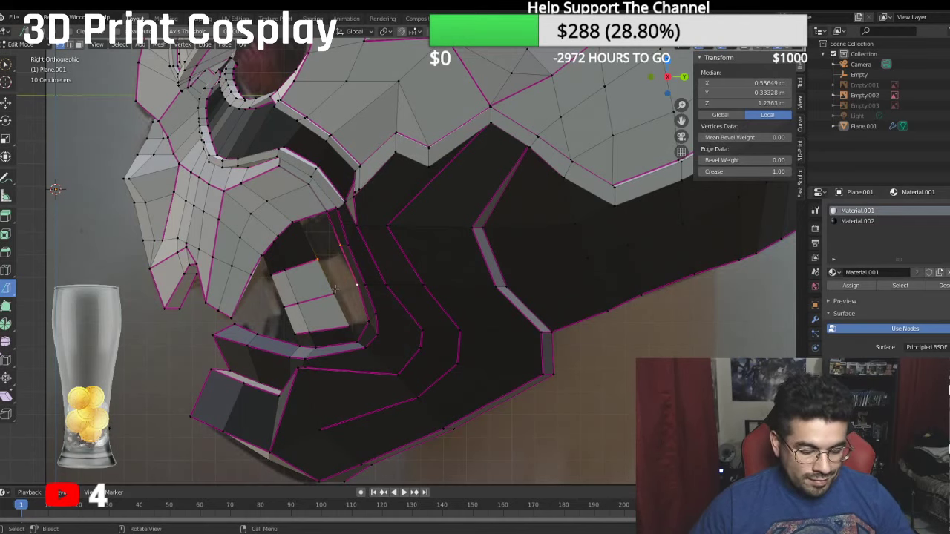
Step: Fill the lower gap behind the strip with a four-sided face and close the small triangle at the mouth's lower rear corner
click(337, 297)
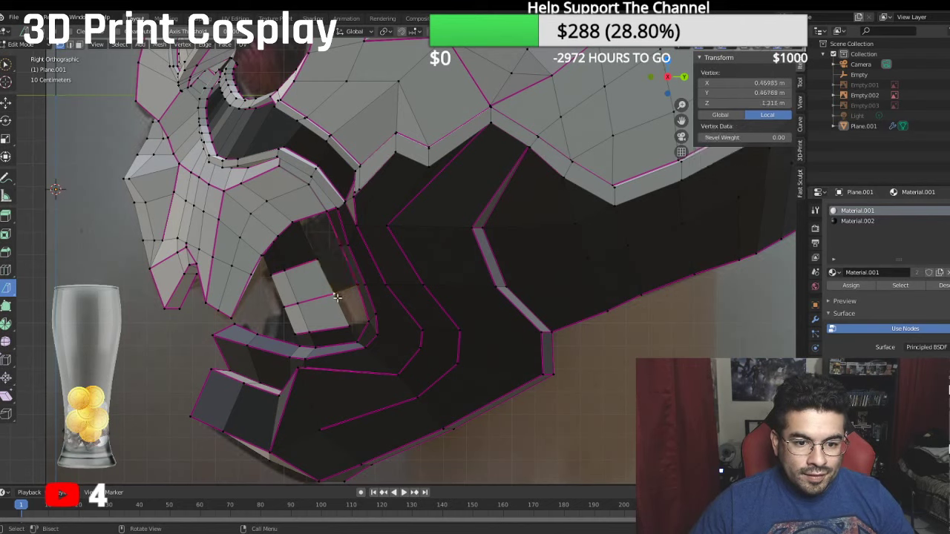
shift+click(350, 327)
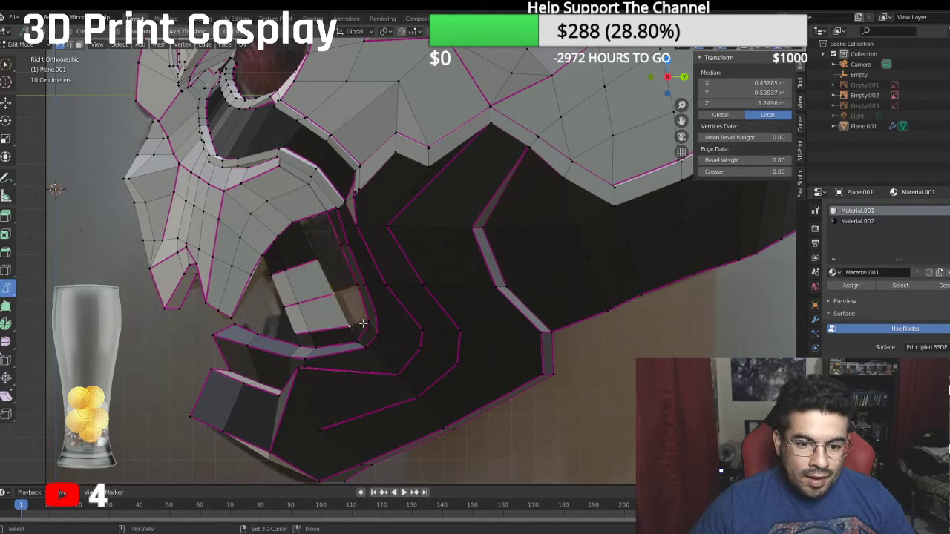
shift+click(367, 323)
key(f)
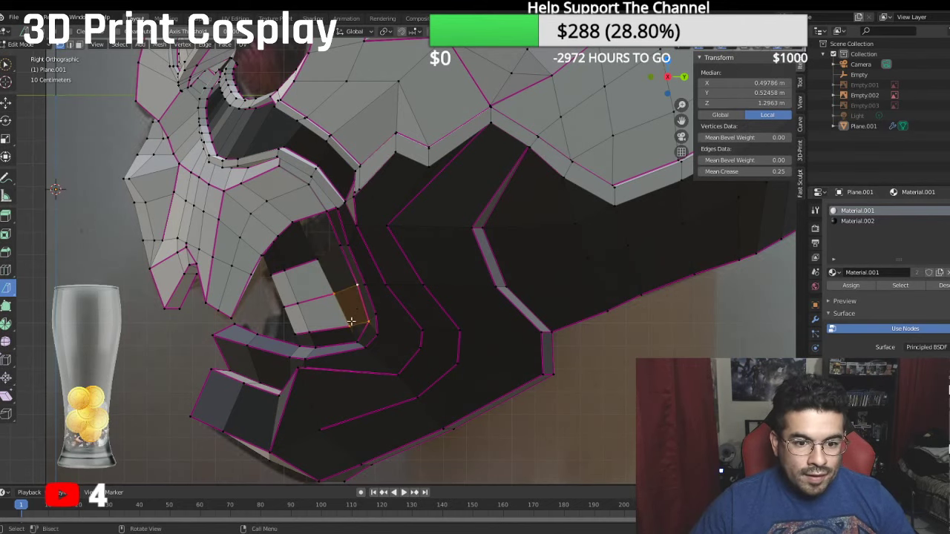
click(350, 323)
shift+click(358, 339)
shift+click(365, 322)
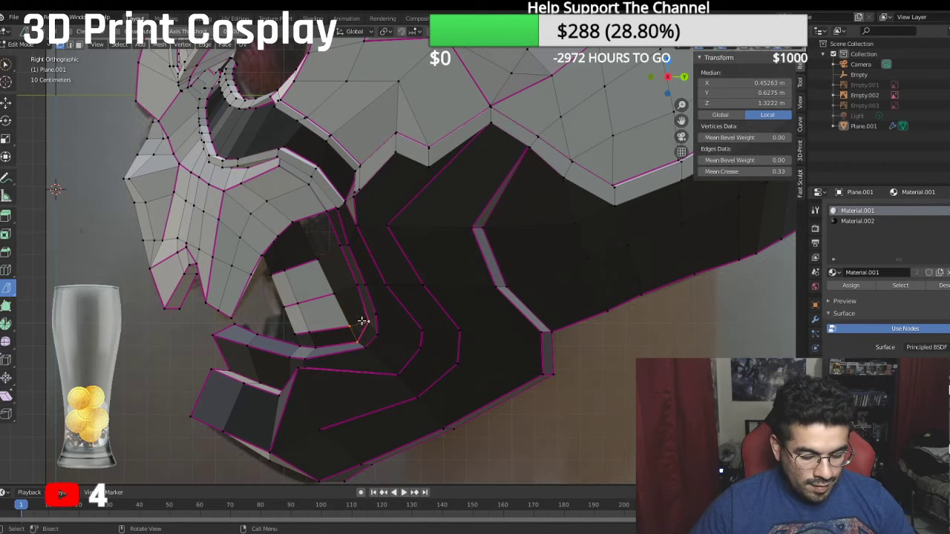
Step: Fill the remaining gap at the mouth's upper rear corner between the strip, the cheek edge and the upper rim
click(320, 258)
shift+click(338, 242)
middle_drag(333, 237, 321, 189)
scroll(321, 190, up, 2)
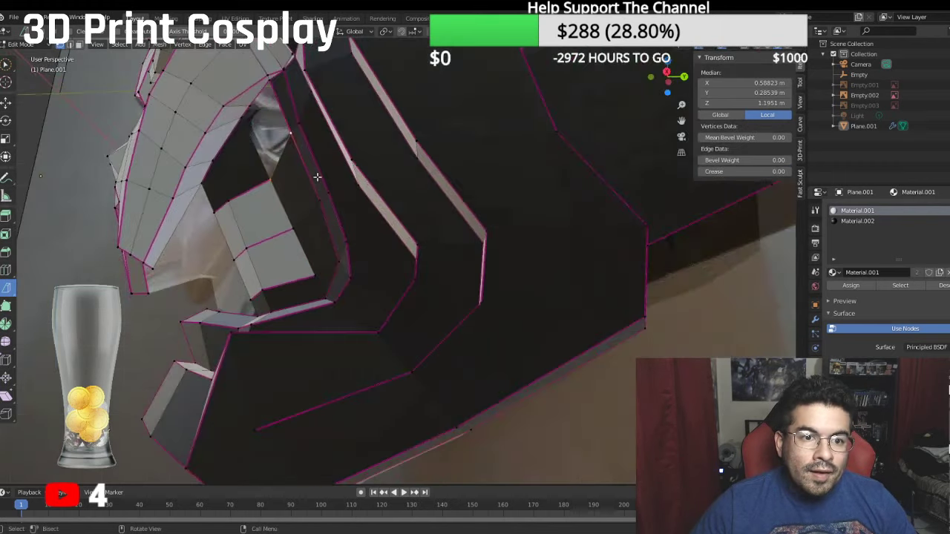
shift+click(269, 83)
middle_drag(248, 107, 293, 108)
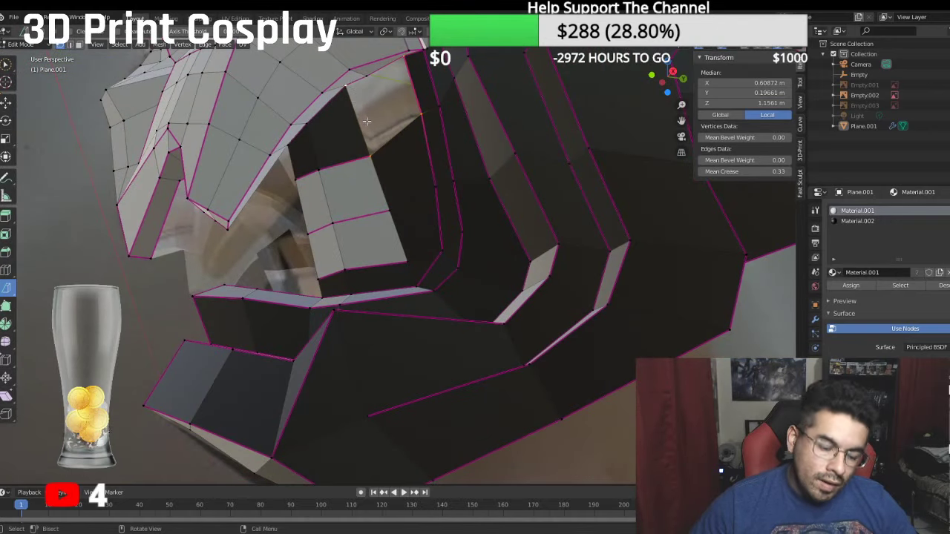
shift+click(360, 123)
shift+click(364, 81)
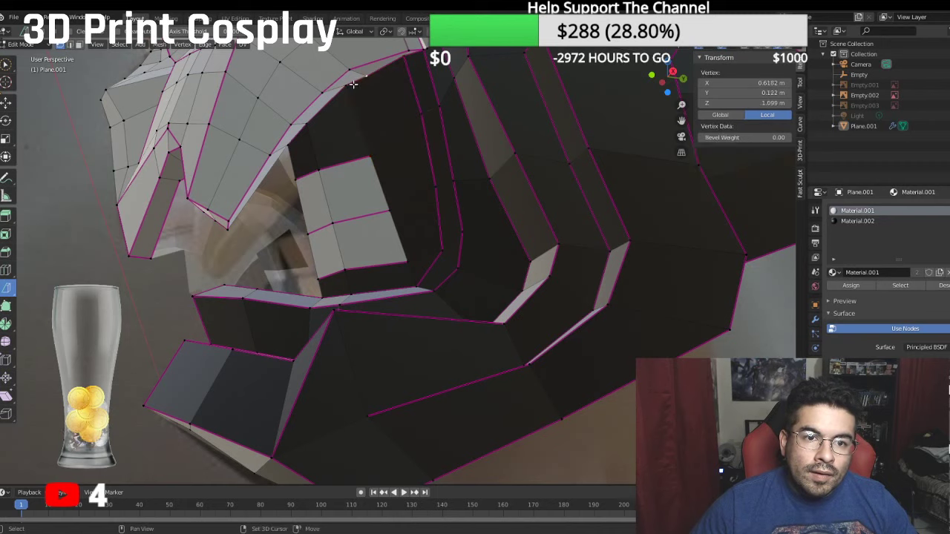
Step: Merge the strip's top vertex with the neighbouring upper rim vertex at their center
key(ctrl+v)
mouse_move(339, 242)
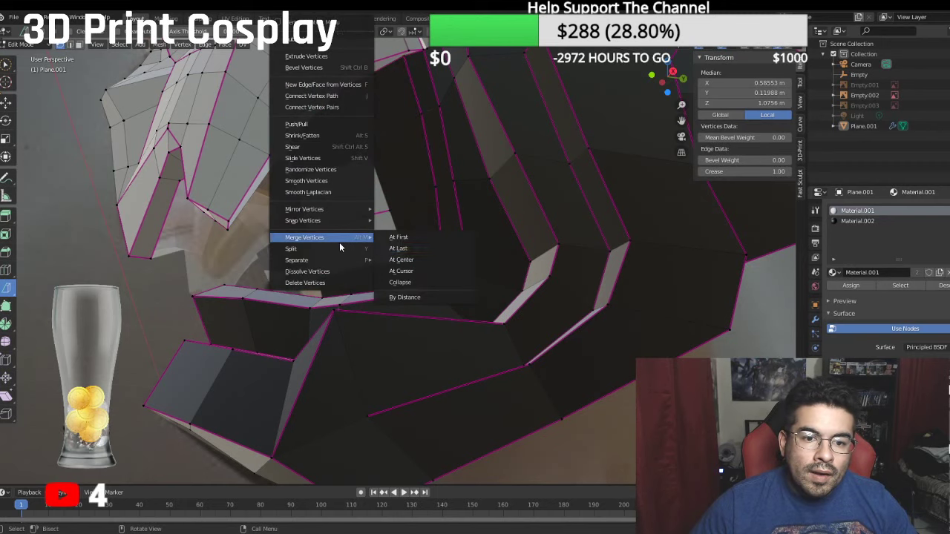
click(401, 260)
middle_drag(384, 221, 380, 207)
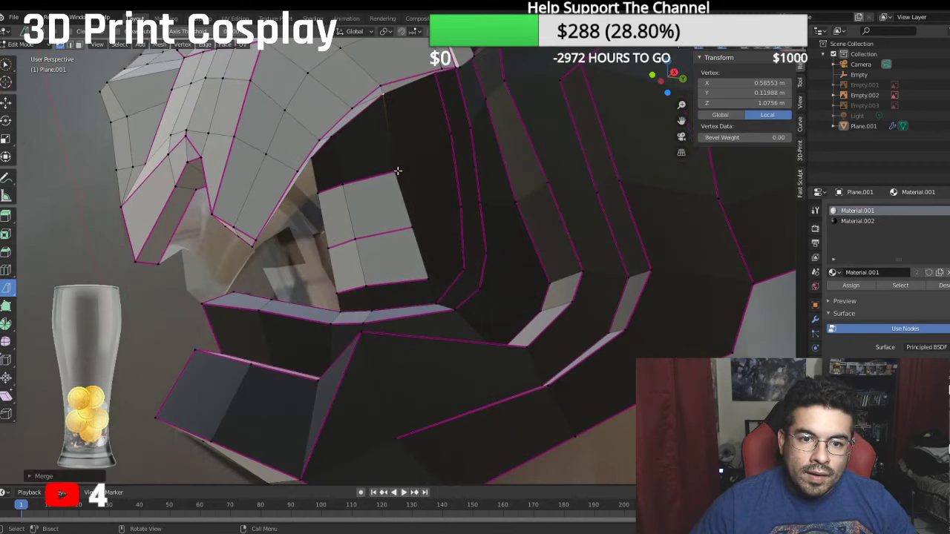
Step: Set the mean crease of the edges linking the strip's upper and middle rear vertices to the cheek edge to 1
shift+click(449, 135)
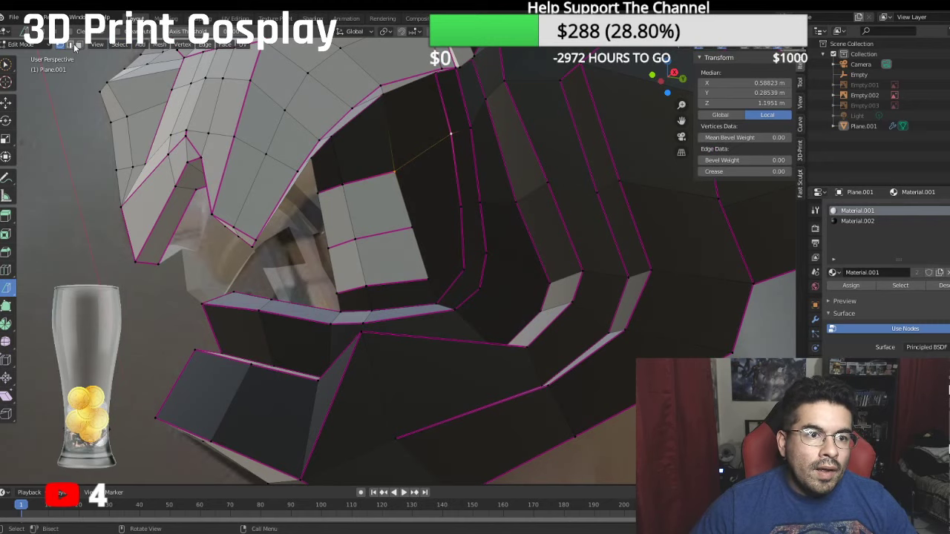
shift+click(454, 210)
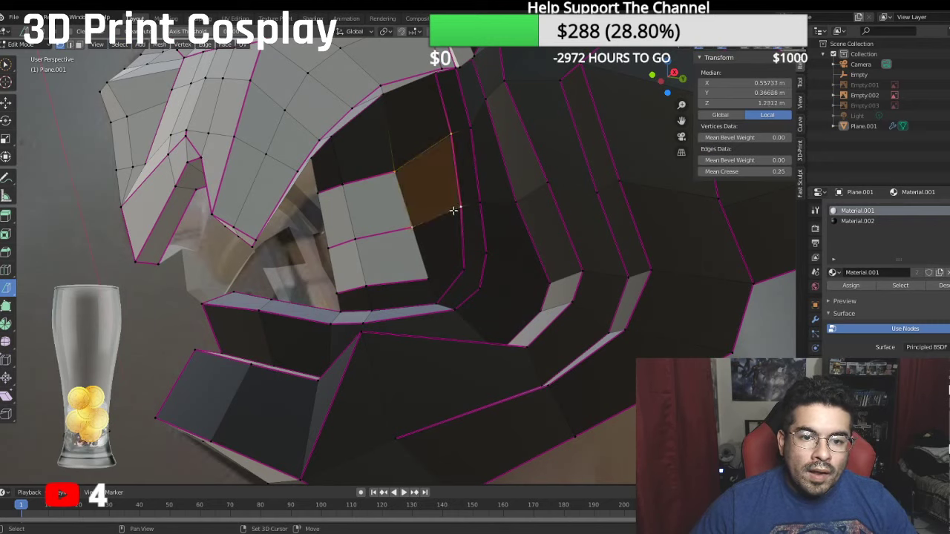
click(707, 172)
text(1)
key(Return)
Step: Set the mean crease to 1 on the strip's lengthwise tooth edges and the lower edge running back to the cheek
click(343, 183)
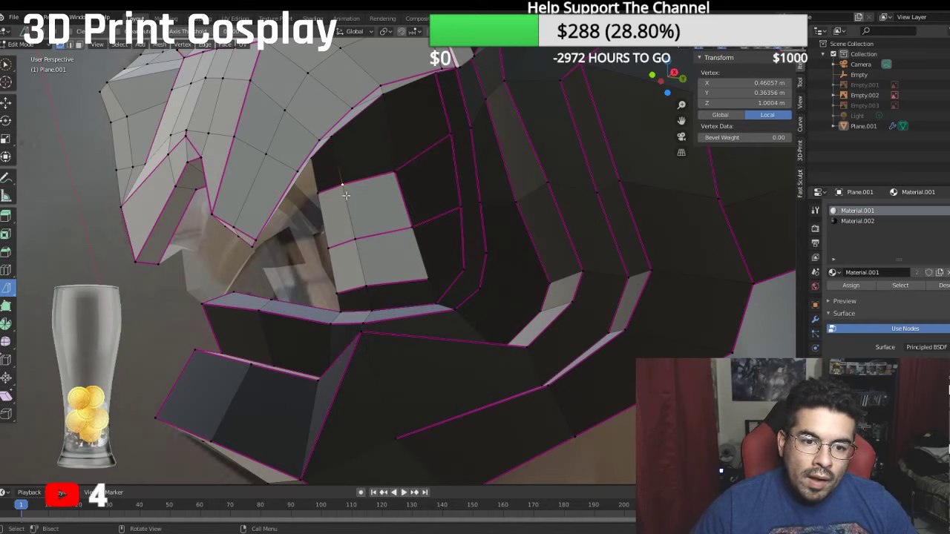
ctrl+click(366, 284)
ctrl+click(427, 277)
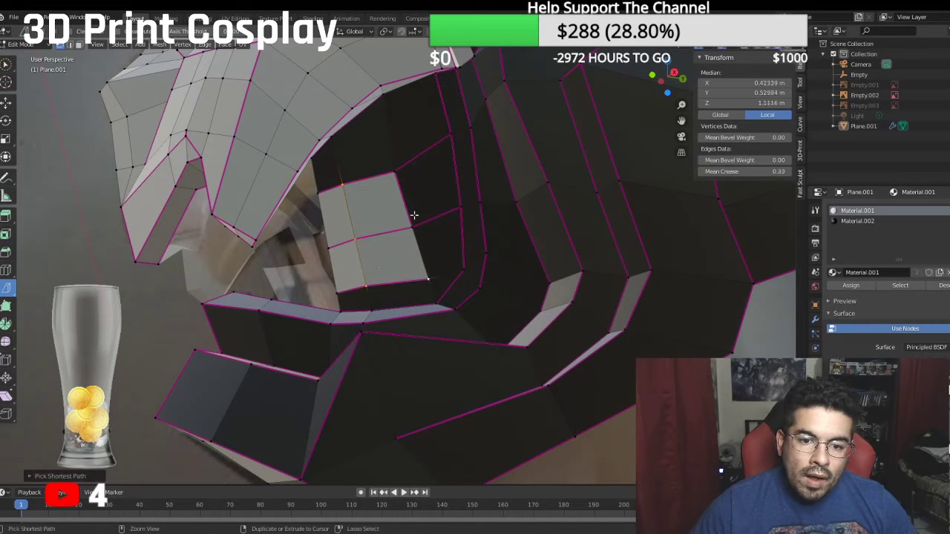
ctrl+click(393, 173)
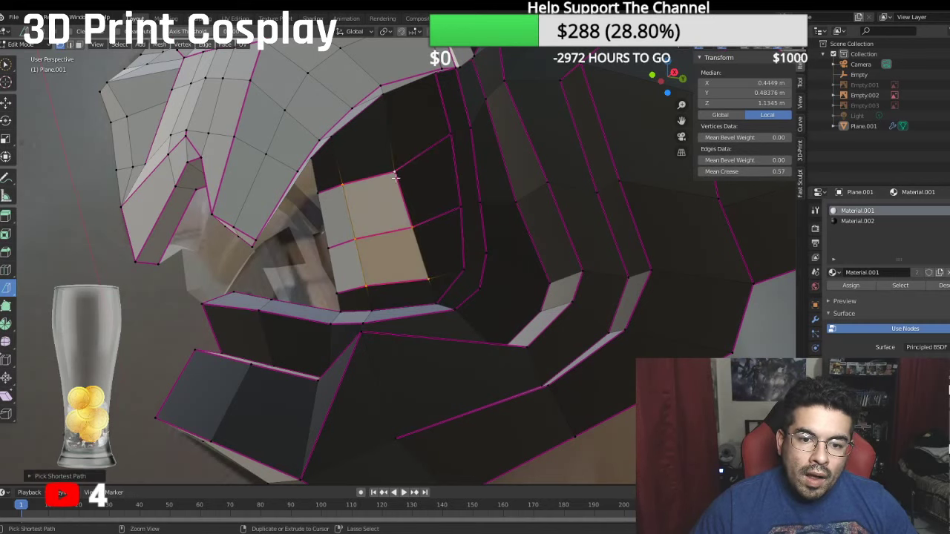
ctrl+click(463, 269)
click(742, 171)
text(0.5)
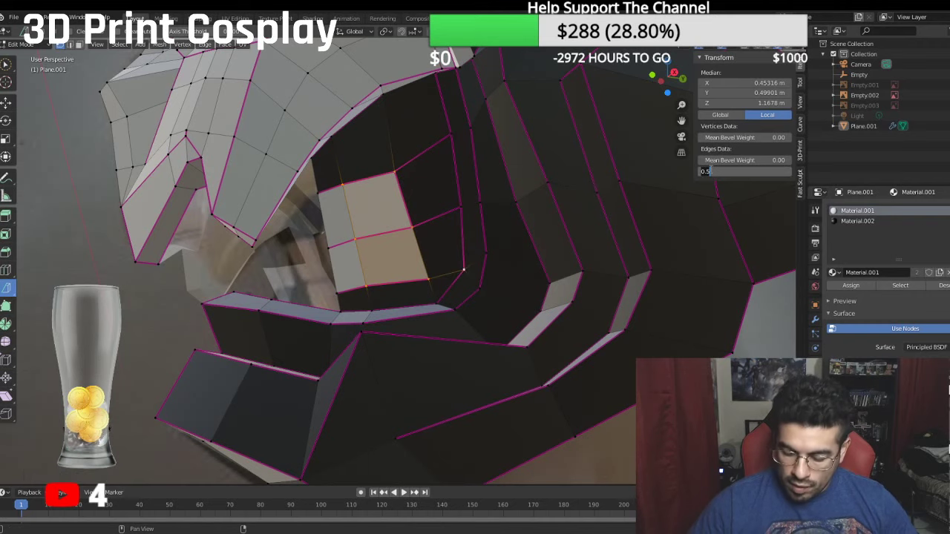
text(1)
key(Return)
Step: Shift the tooth strip's upper rear vertex slightly to refine the shape of the tooth surface
middle_drag(388, 134, 466, 345)
click(455, 345)
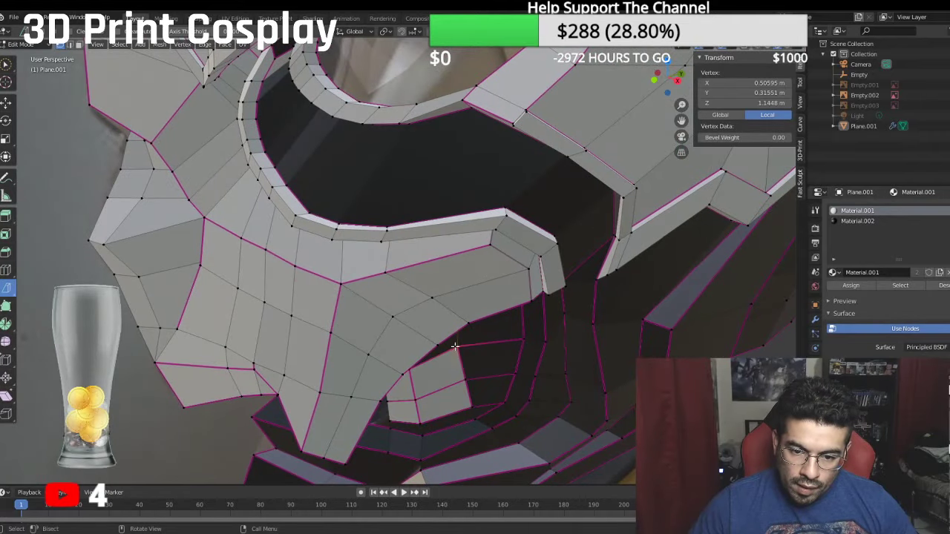
click(12, 110)
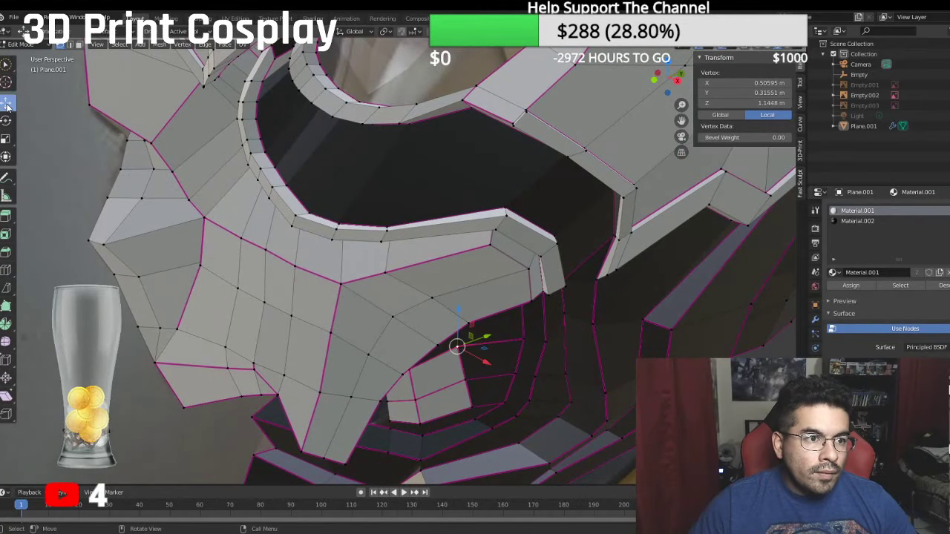
drag(457, 345, 495, 405)
click(467, 380)
Step: Set the mean crease of the two rear tooth faces beside the cheek to 1 and assign them Material.001
middle_drag(496, 405, 397, 290)
click(78, 45)
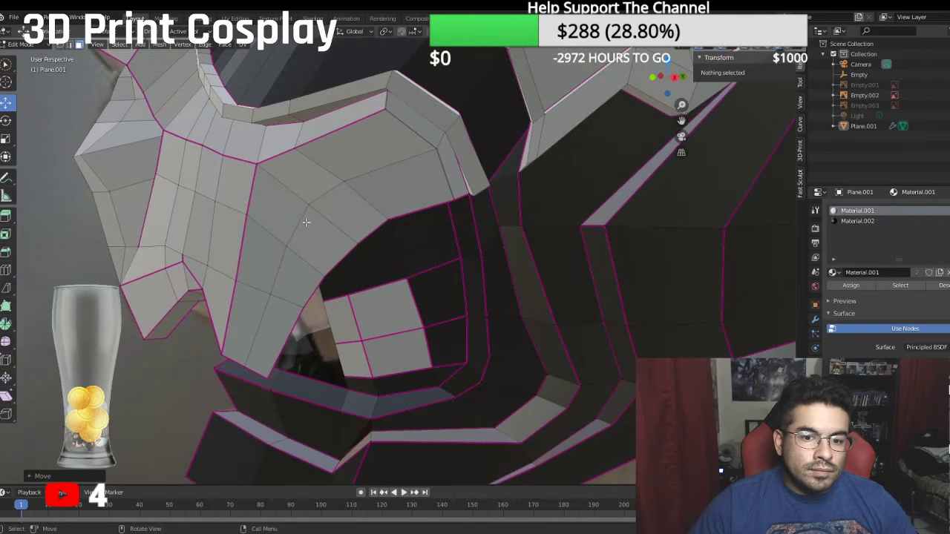
click(433, 284)
shift+click(445, 345)
click(738, 171)
text(1.0)
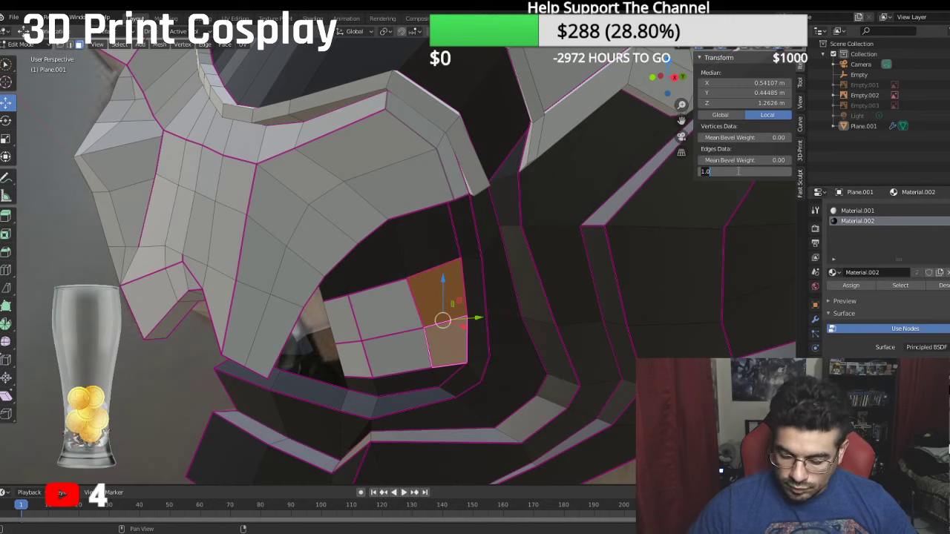
key(Return)
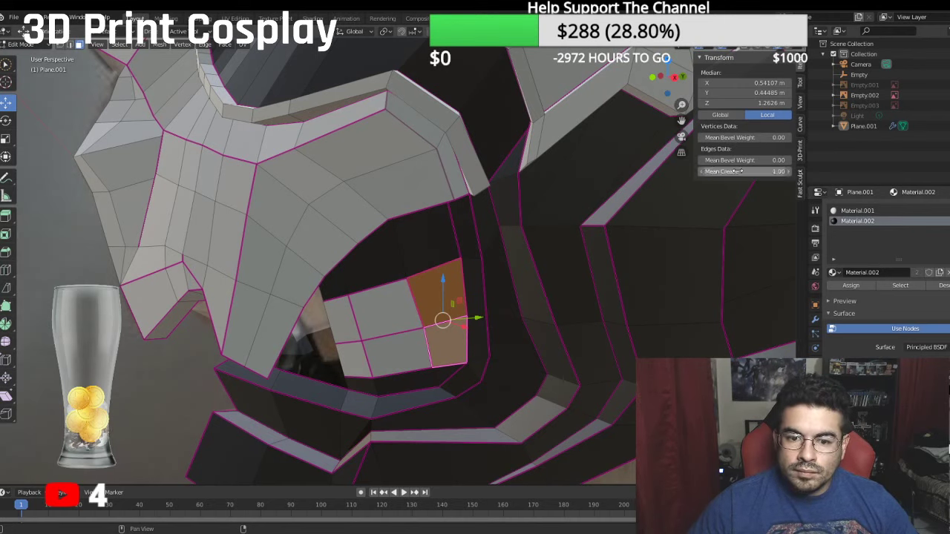
click(853, 210)
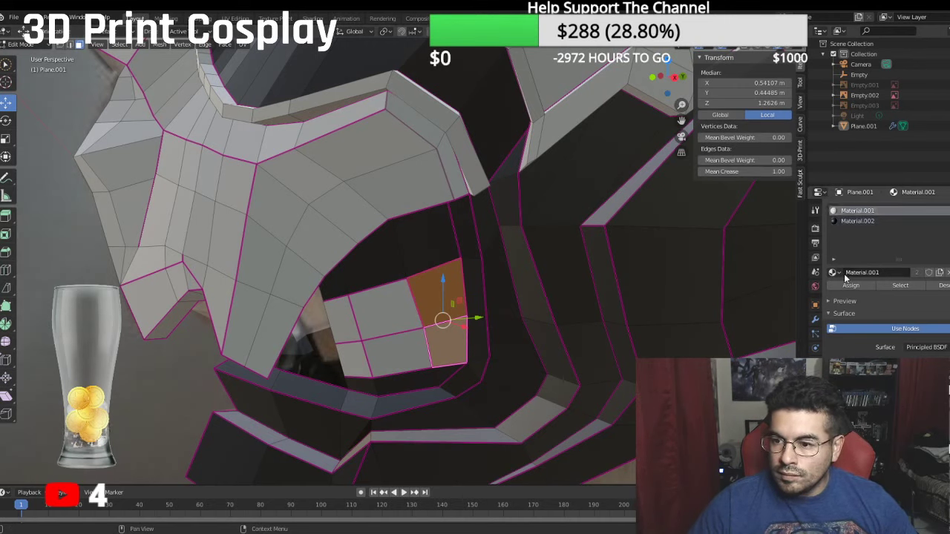
click(850, 285)
key(alt+a)
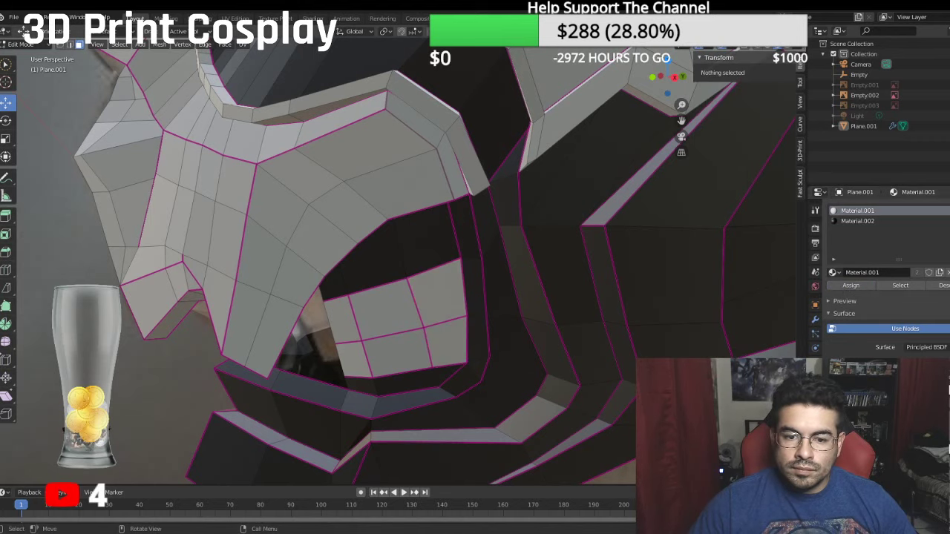
Step: Try to bevel the edges dividing the tooth strip's faces along with its upper and lower border edges
key(KP_3)
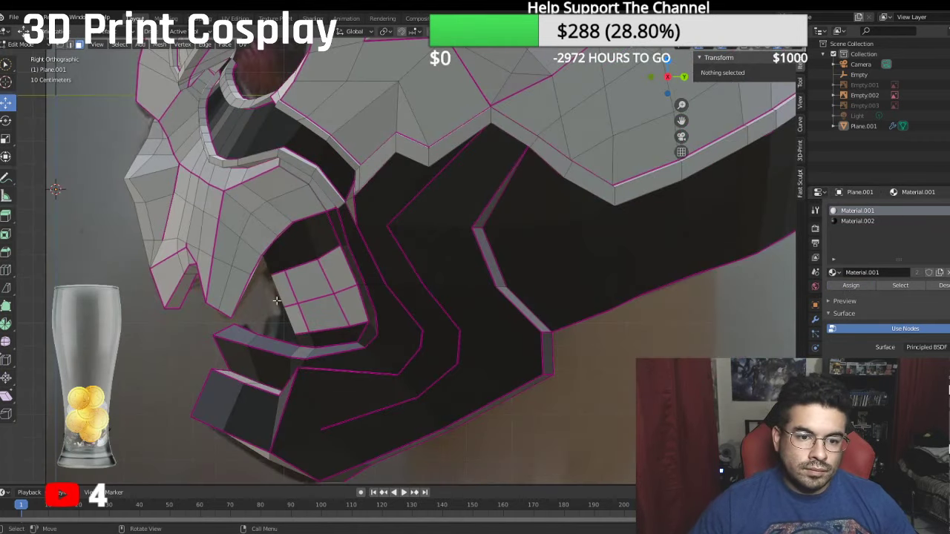
scroll(264, 295, up, 2)
scroll(263, 290, up, 4)
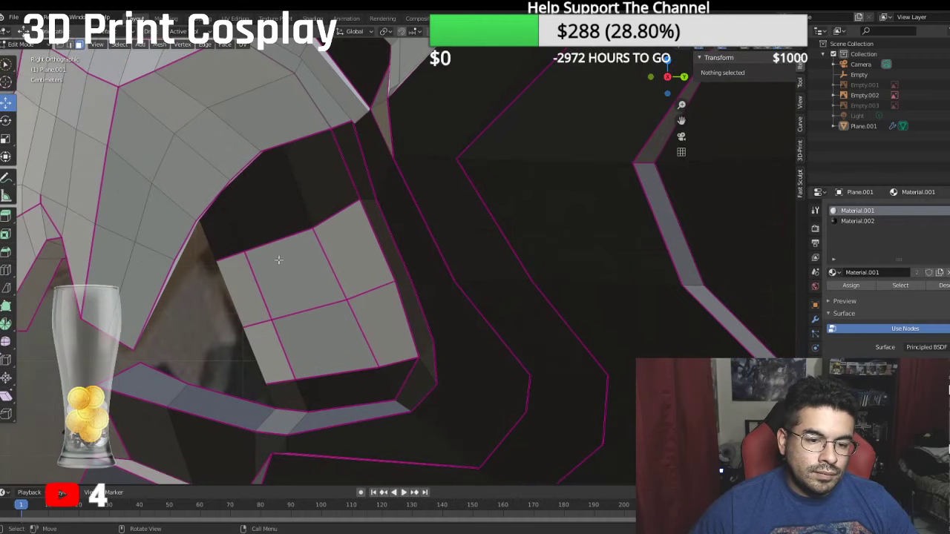
click(69, 46)
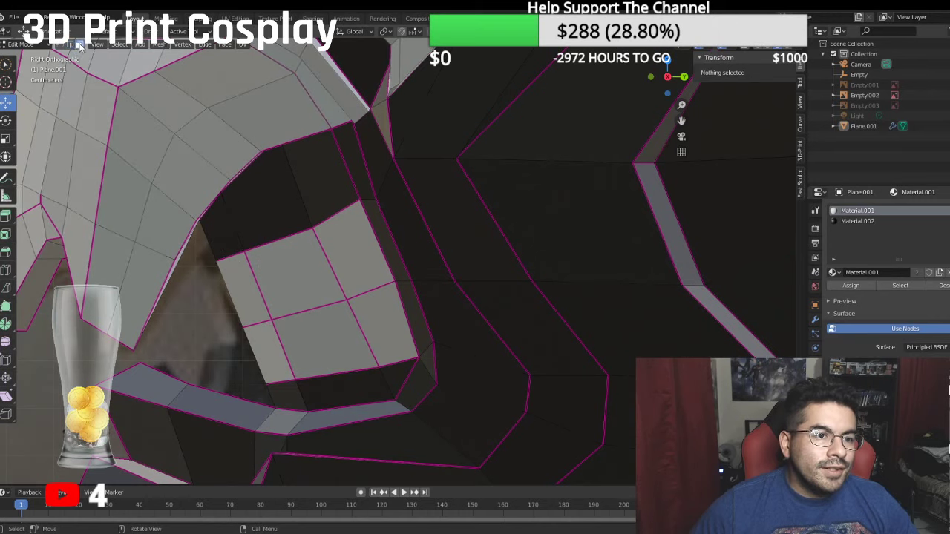
click(225, 256)
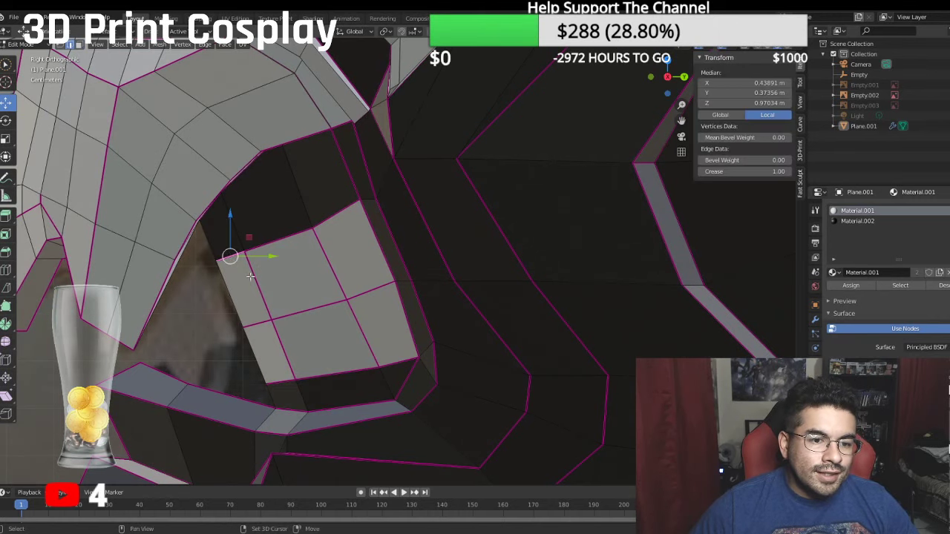
shift+click(259, 326)
shift+click(284, 388)
shift+click(287, 368)
shift+click(326, 378)
shift+click(367, 349)
shift+click(366, 349)
shift+click(369, 349)
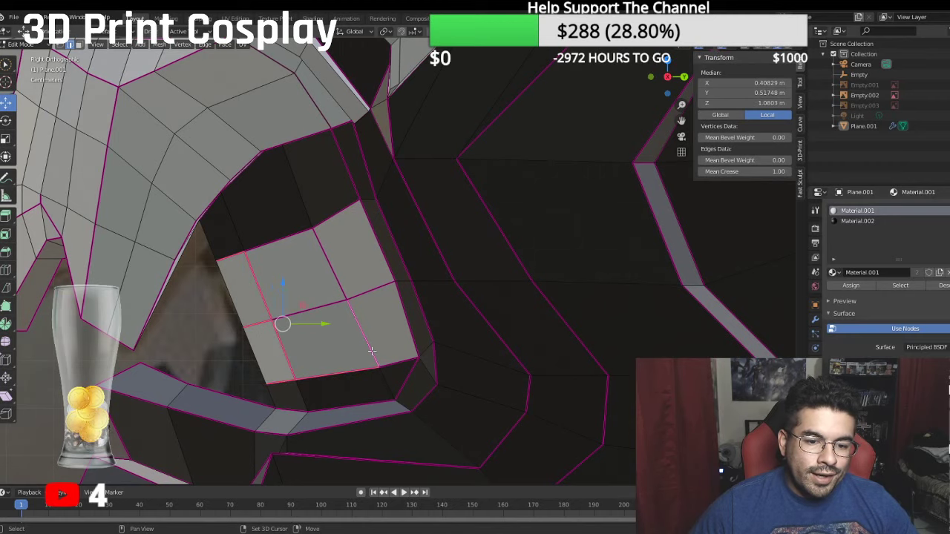
shift+click(388, 364)
shift+click(365, 295)
shift+click(325, 252)
shift+click(328, 221)
shift+click(282, 241)
shift+click(299, 311)
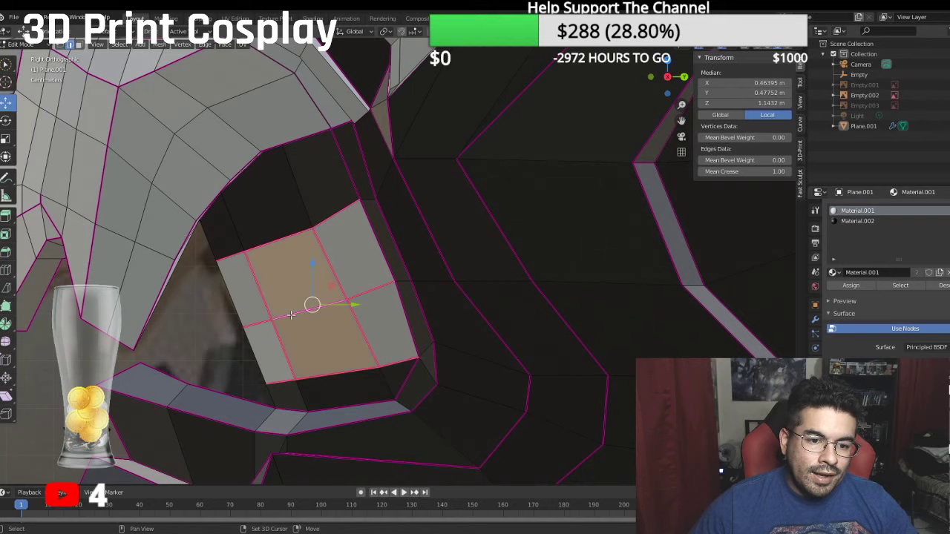
click(6, 252)
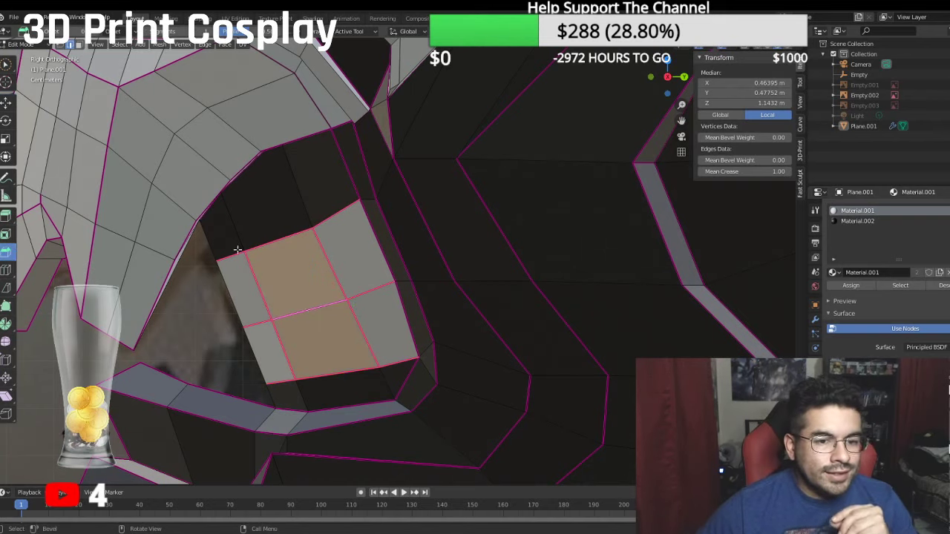
drag(270, 216, 269, 215)
scroll(271, 213, up, 5)
middle_drag(270, 214, 296, 205)
scroll(282, 208, down, 3)
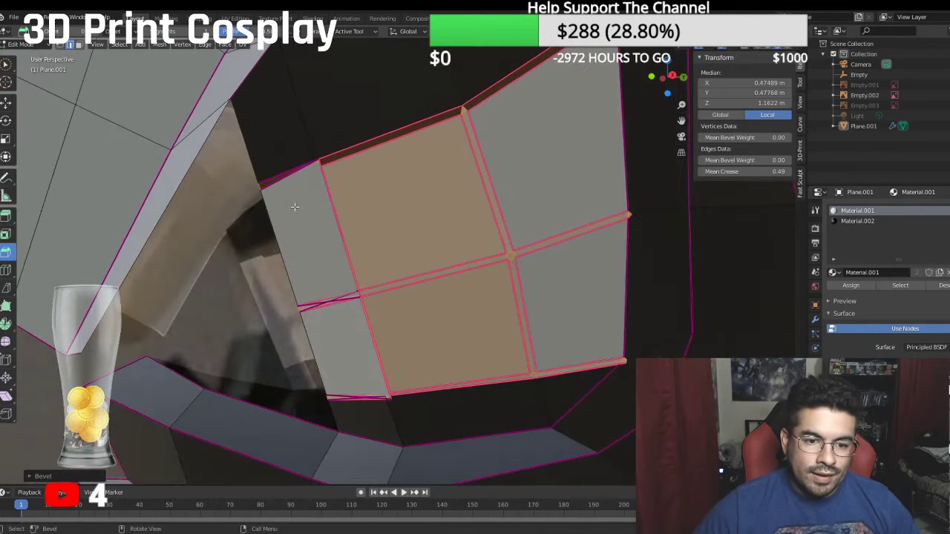
Step: Try insetting the beveled tooth faces, and undo both the inset and the bevel
click(6, 233)
mouse_move(379, 106)
mouse_down()
mouse_move(365, 104)
mouse_move(367, 114)
mouse_up()
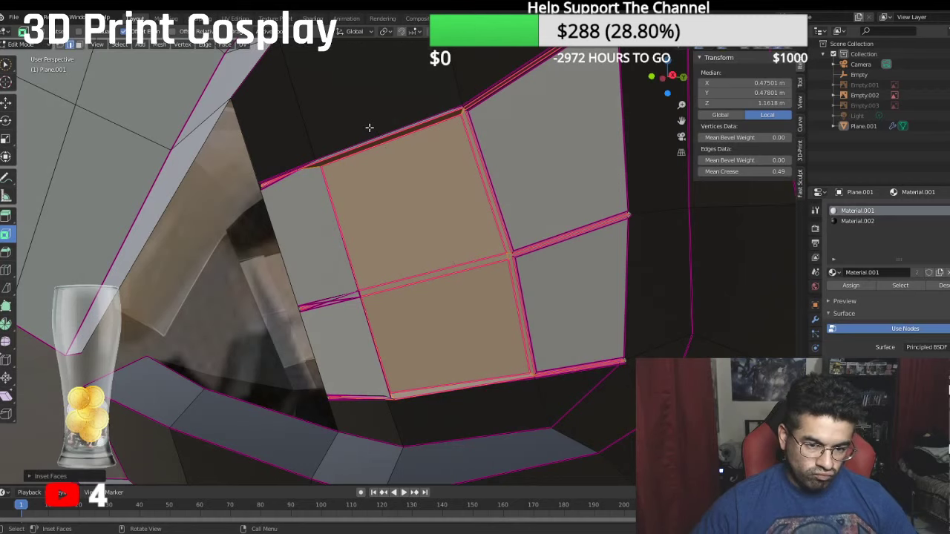
key(ctrl+z)
key(ctrl+z)
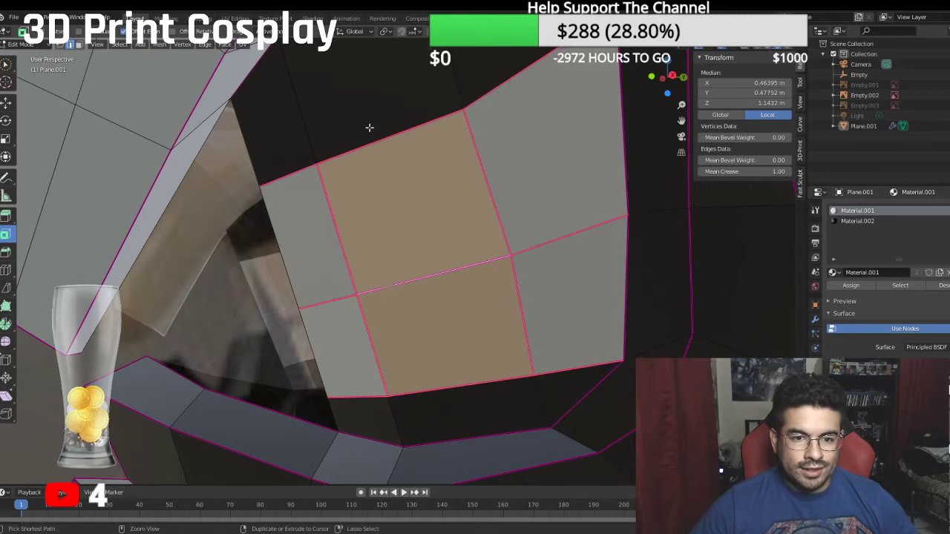
Step: Inset the upper middle tooth face by a thin margin, leaving a narrow border around it
scroll(377, 140, down, 4)
shift+middle_drag(378, 141, 351, 143)
scroll(378, 169, up, 2)
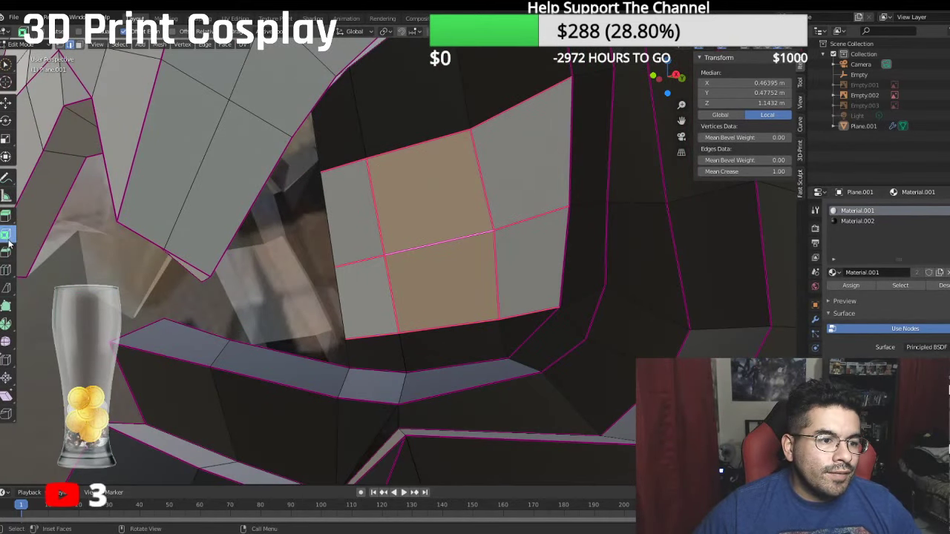
click(407, 187)
click(79, 46)
click(421, 195)
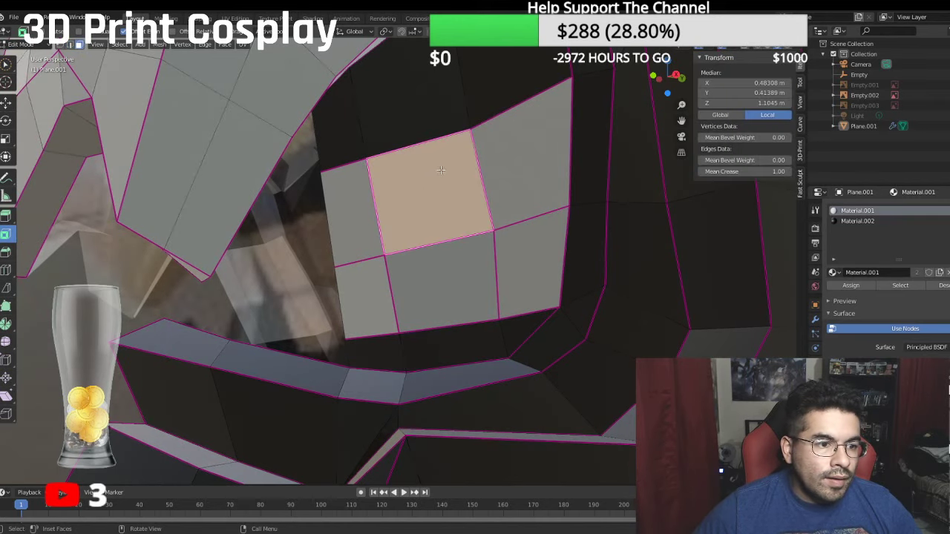
key(i)
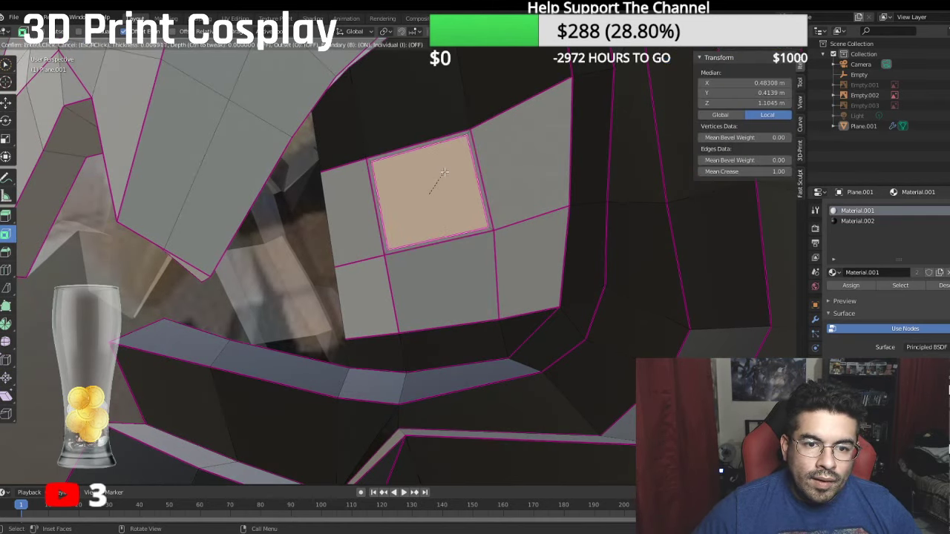
click(444, 171)
Step: Move the upper middle tooth's inset face outward to a median X of about 0.499 m to raise it
middle_drag(445, 172, 356, 185)
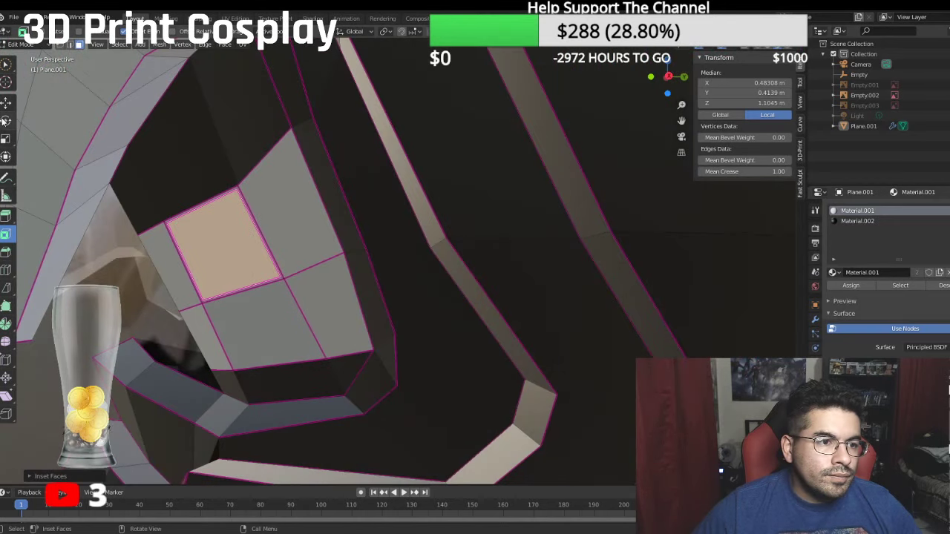
click(6, 178)
click(6, 101)
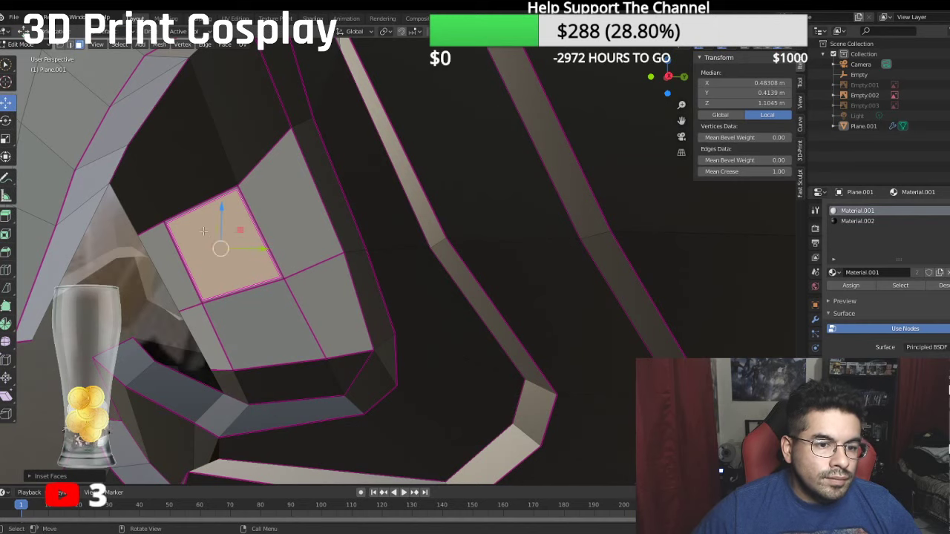
middle_drag(215, 245, 231, 371)
drag(231, 371, 229, 372)
middle_drag(252, 356, 268, 356)
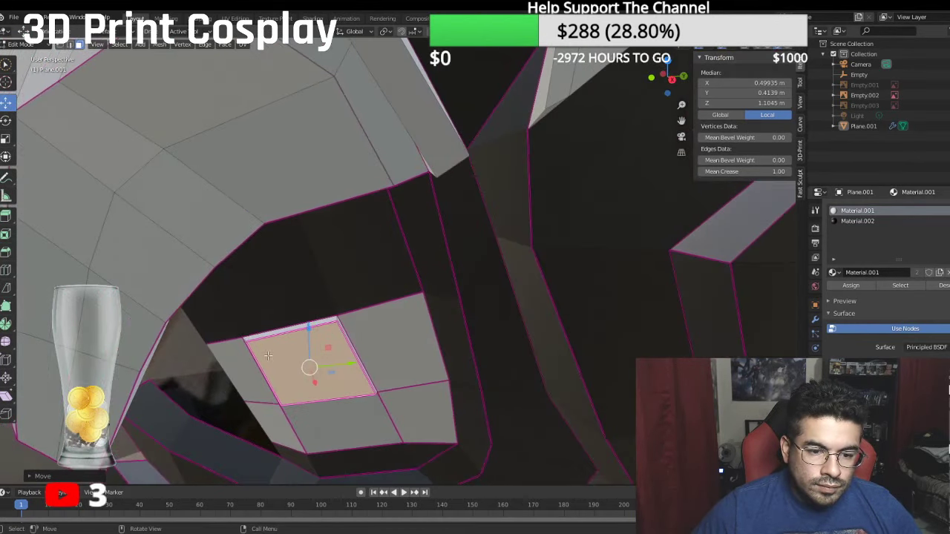
Step: Scale the raised middle tooth face down slightly along the vertical axis and shift it a little toward the front of the mouth
click(6, 120)
click(6, 139)
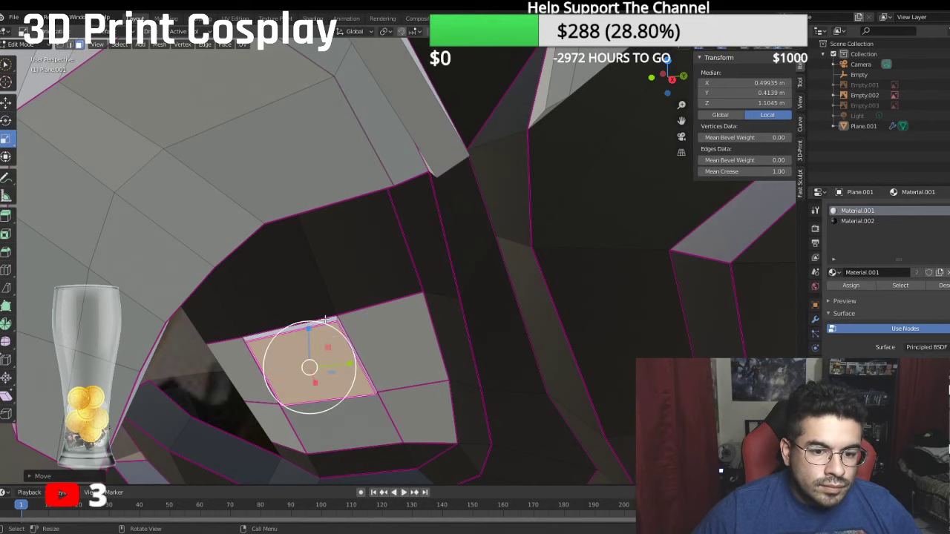
mouse_move(307, 333)
mouse_down()
mouse_move(322, 333)
mouse_move(317, 326)
mouse_up()
middle_drag(317, 325, 335, 271)
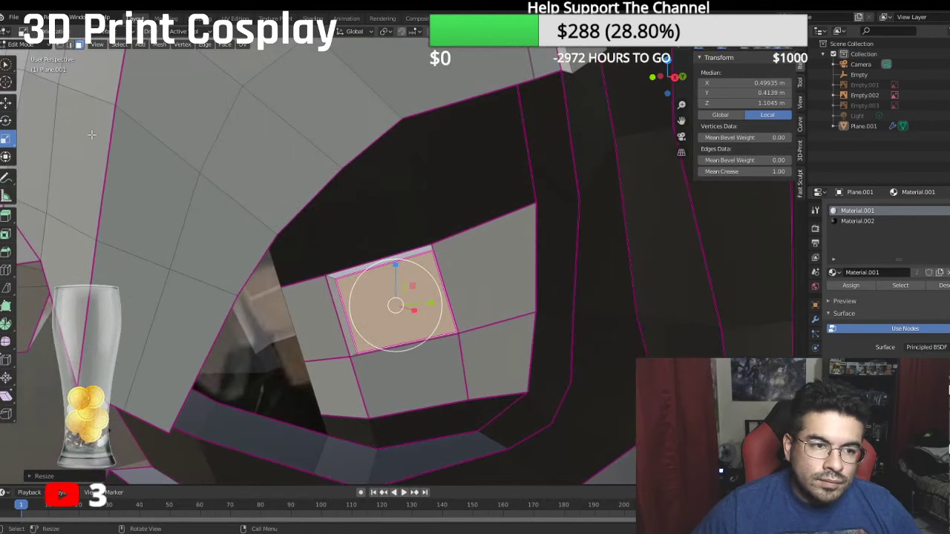
click(6, 102)
drag(440, 306, 423, 304)
middle_drag(423, 304, 415, 293)
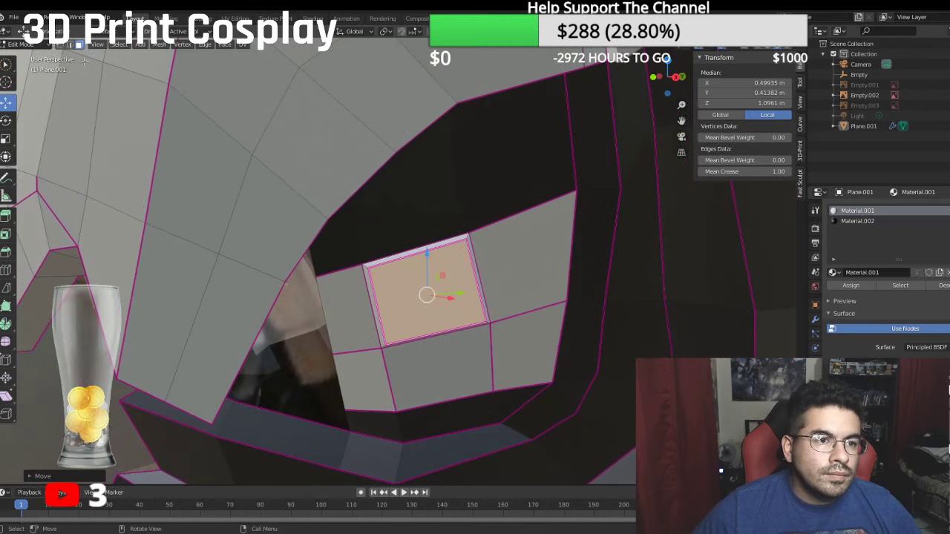
Step: Inset the upper rear tooth face thinly, and move the inset face outward to about X 0.588 m and slightly forward
click(520, 261)
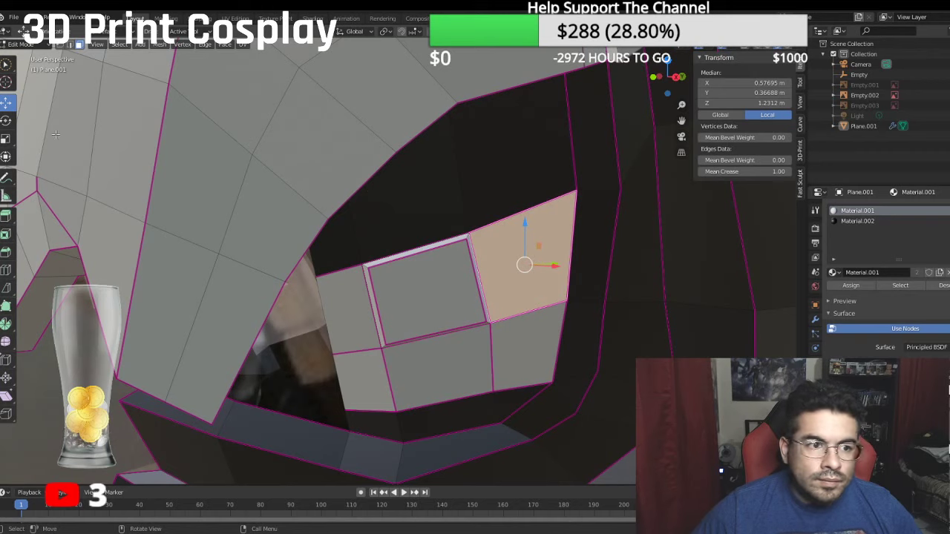
click(6, 234)
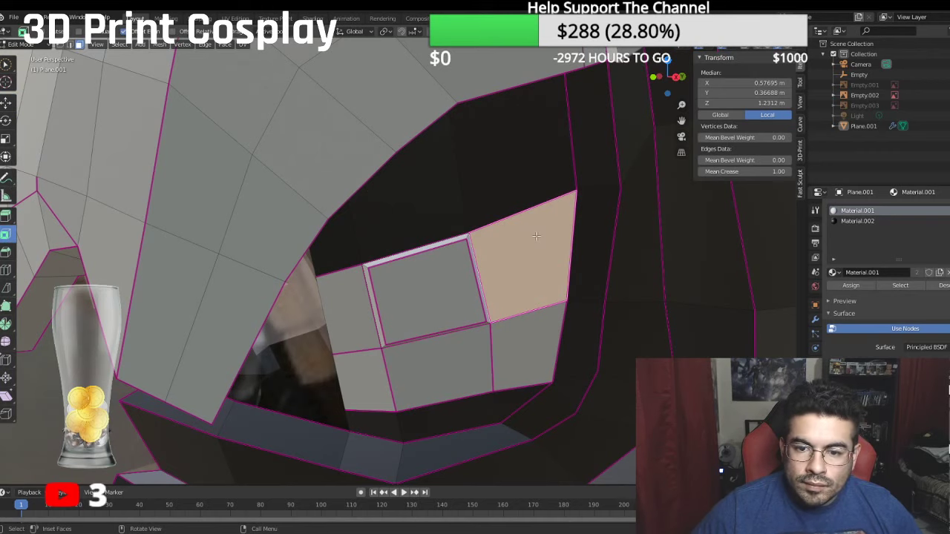
drag(536, 236, 526, 237)
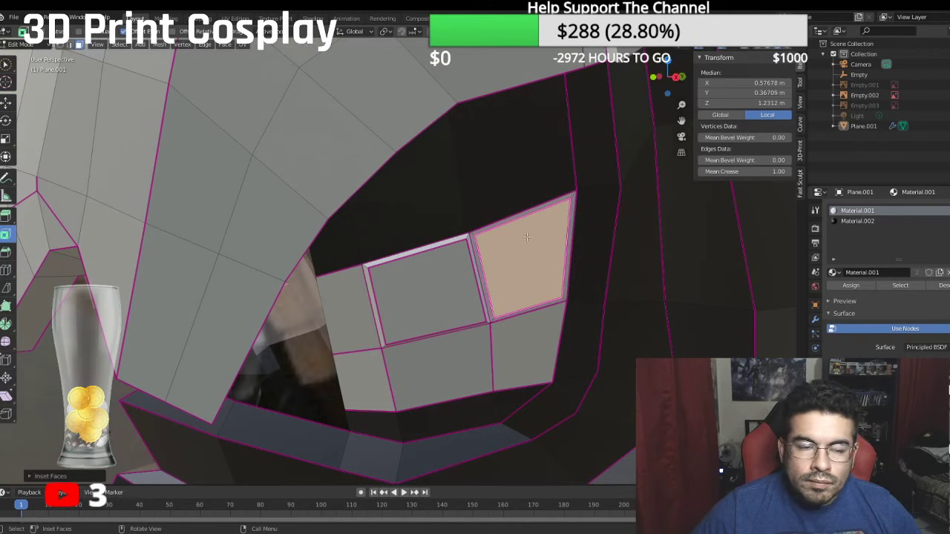
click(6, 105)
middle_drag(252, 239, 260, 262)
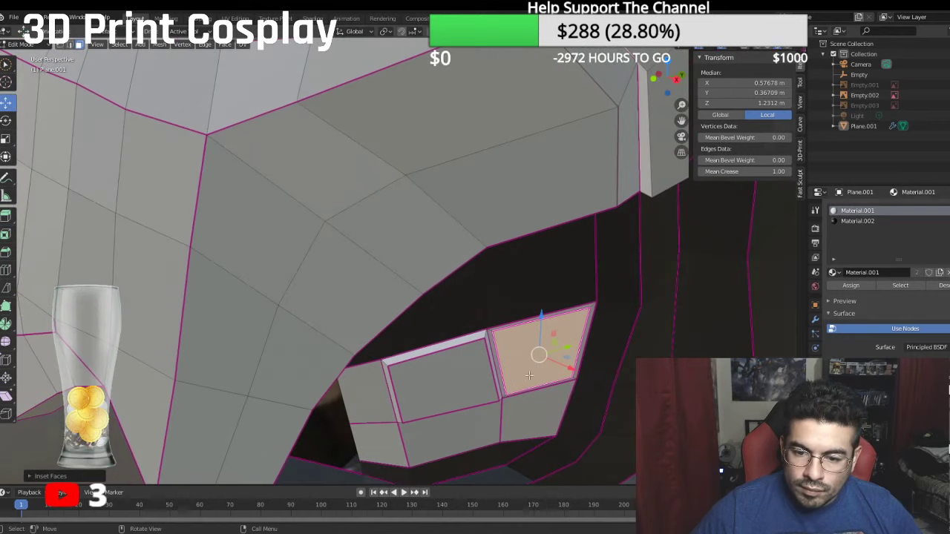
middle_drag(538, 370, 535, 387)
drag(549, 461, 553, 466)
drag(550, 428, 546, 428)
middle_drag(546, 429, 527, 356)
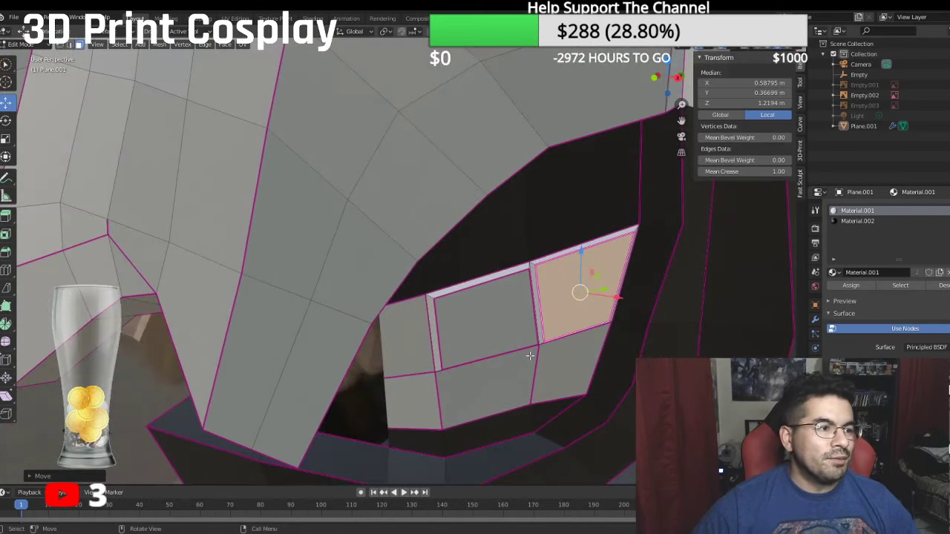
Step: Inset the narrow upper front tooth face, and move the inset face outward to about X 0.420 m and slightly forward
click(405, 330)
click(11, 233)
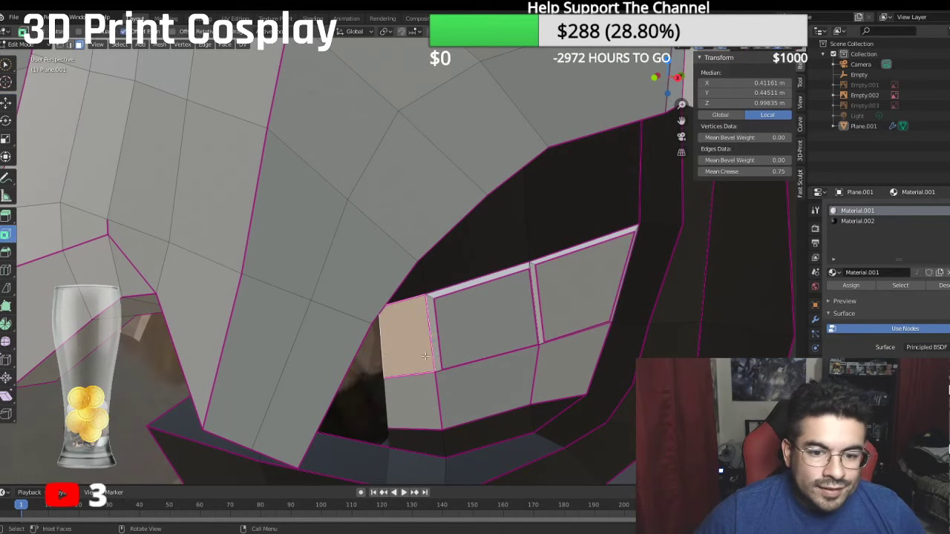
drag(428, 326, 414, 327)
click(6, 101)
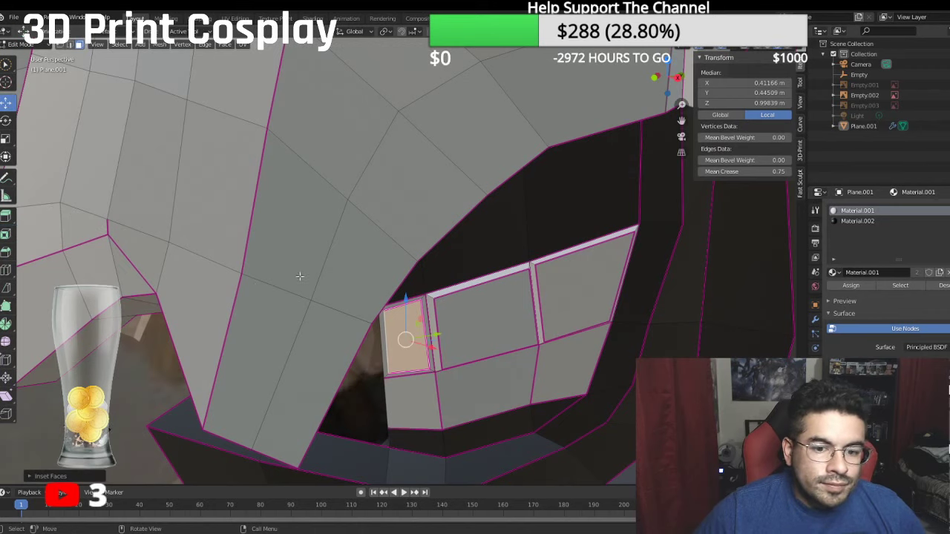
middle_drag(445, 415, 444, 458)
drag(442, 433, 443, 438)
drag(448, 404, 442, 406)
middle_drag(443, 406, 438, 383)
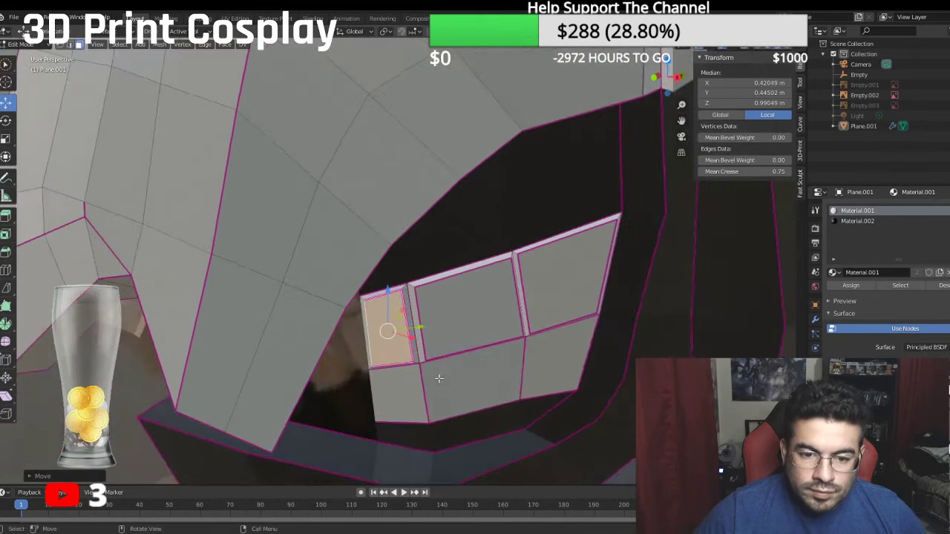
Step: Inset each of the three lower tooth faces by a thin margin to form a narrow border
click(387, 395)
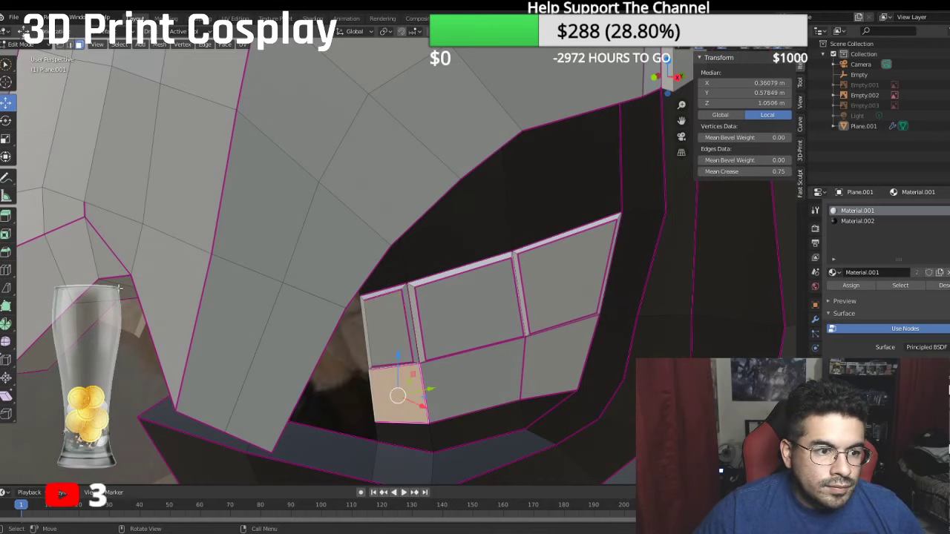
key(i)
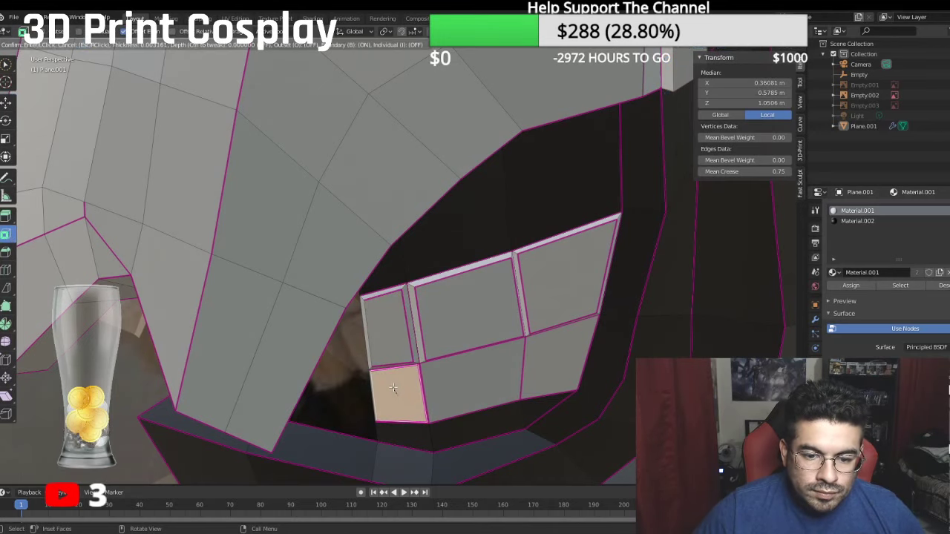
click(391, 389)
click(462, 379)
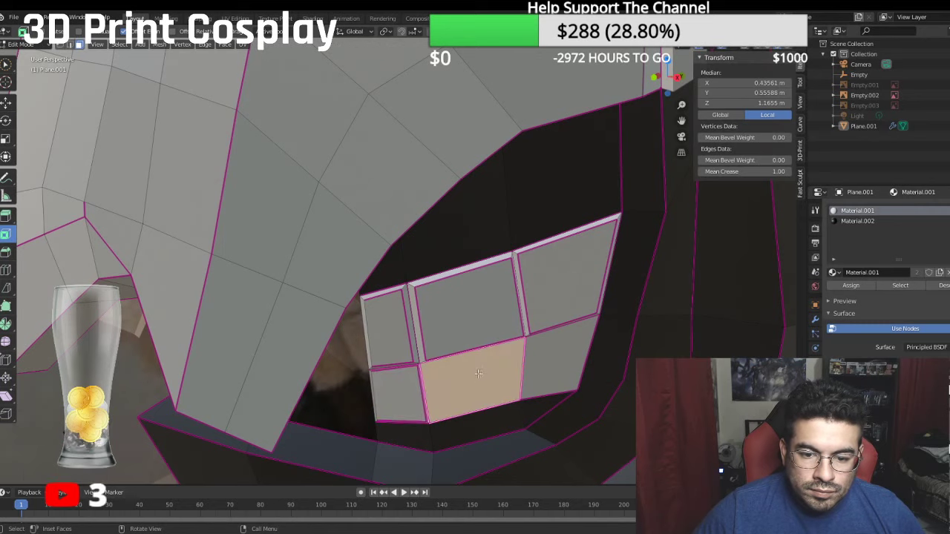
key(i)
click(478, 373)
click(542, 360)
key(i)
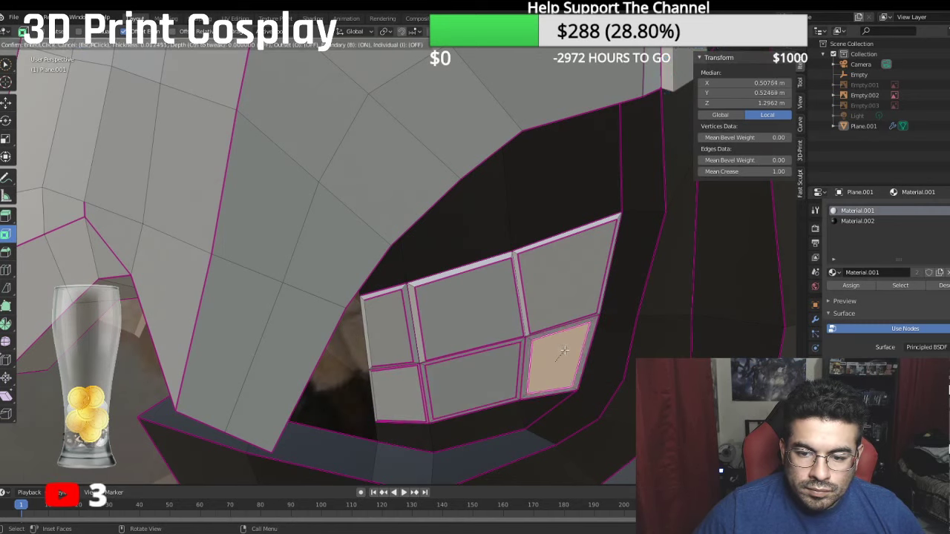
click(552, 346)
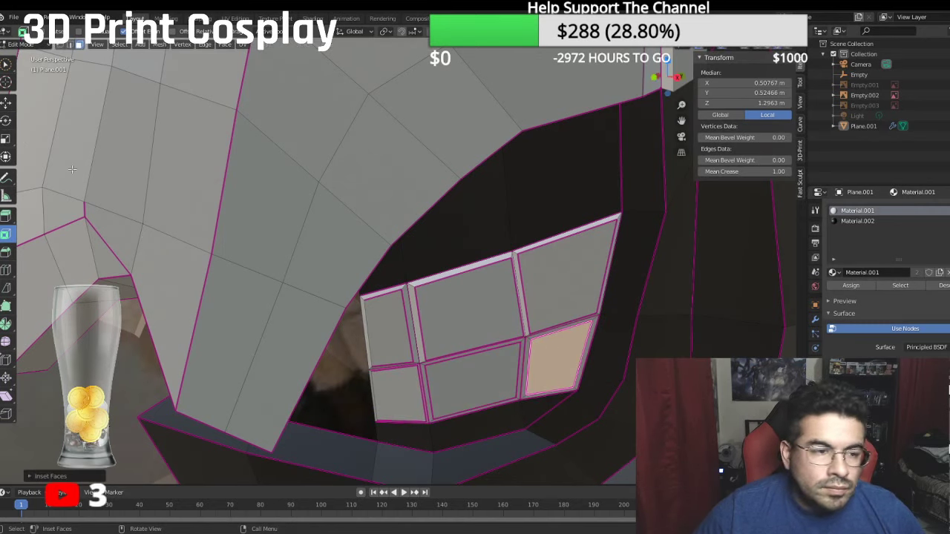
Step: Move the inset faces of the rear and middle lower teeth slightly along single axes so they stand out from their borders
click(6, 102)
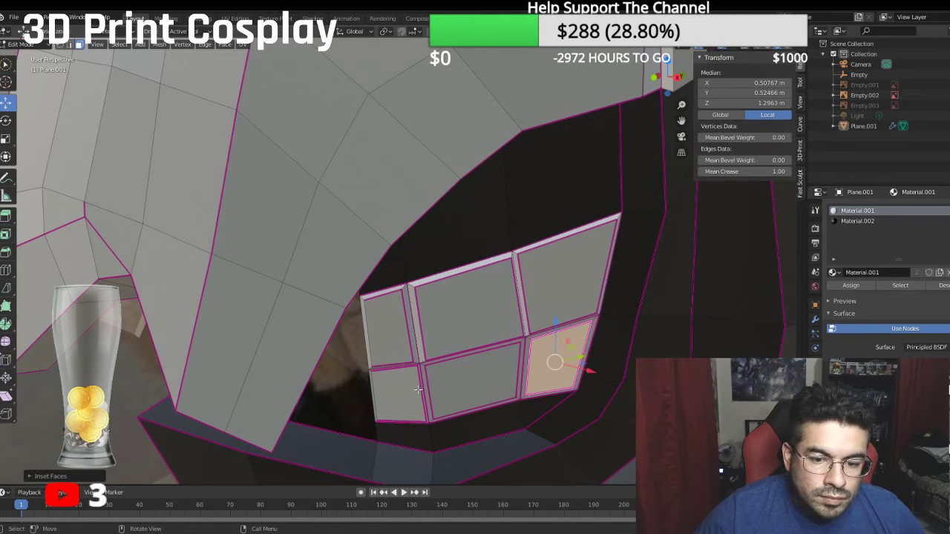
middle_drag(578, 379, 572, 430)
drag(569, 453, 575, 455)
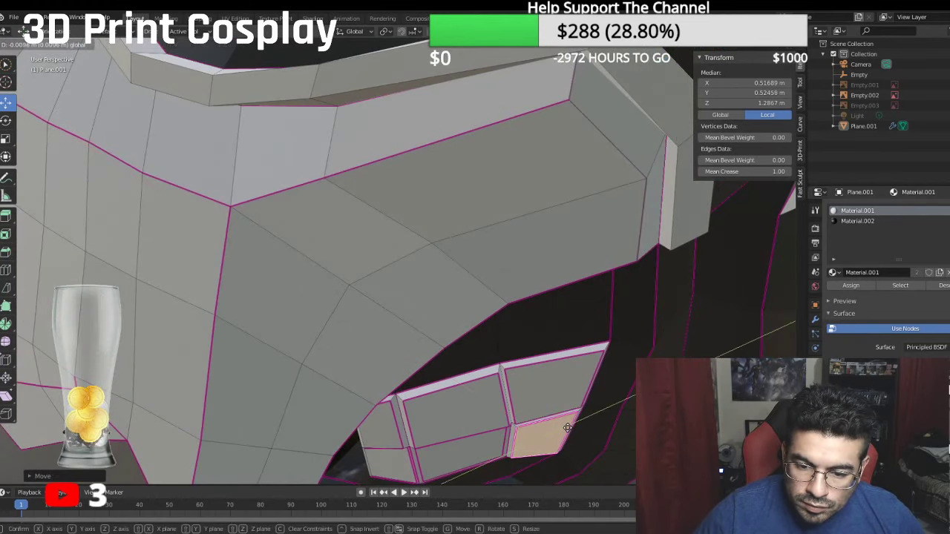
click(491, 445)
drag(489, 471, 493, 446)
Step: Move the inset face of the front lower tooth slightly along the Z and X axes to match its neighbours
click(403, 461)
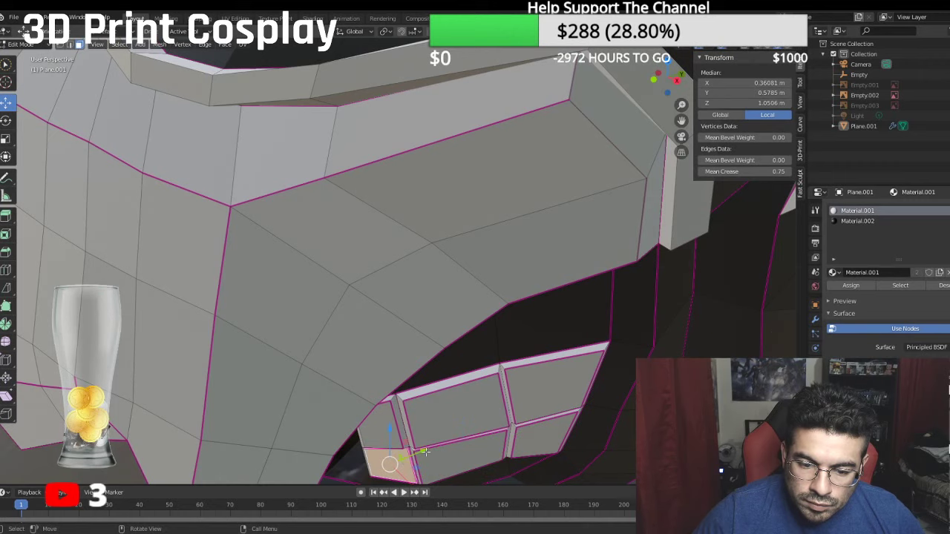
drag(425, 452, 423, 458)
middle_drag(401, 478, 409, 411)
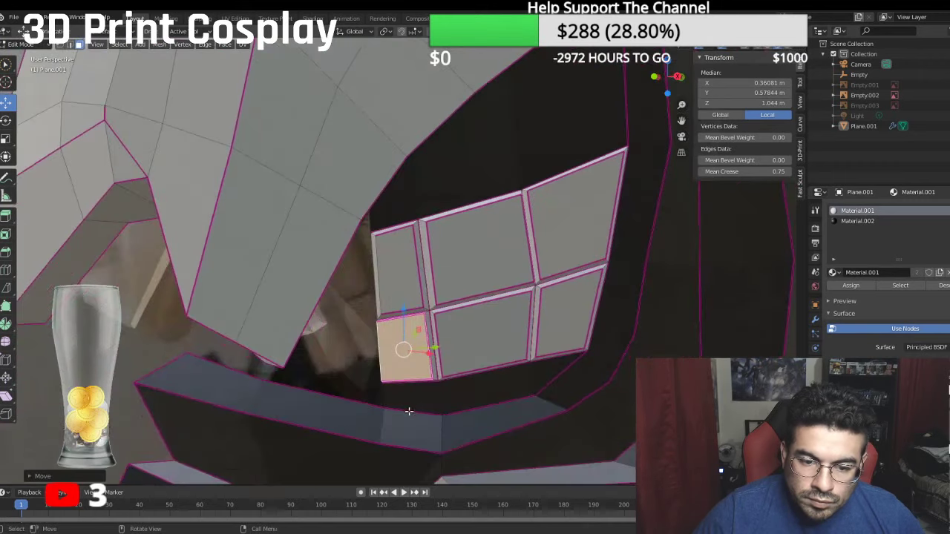
drag(429, 353, 434, 357)
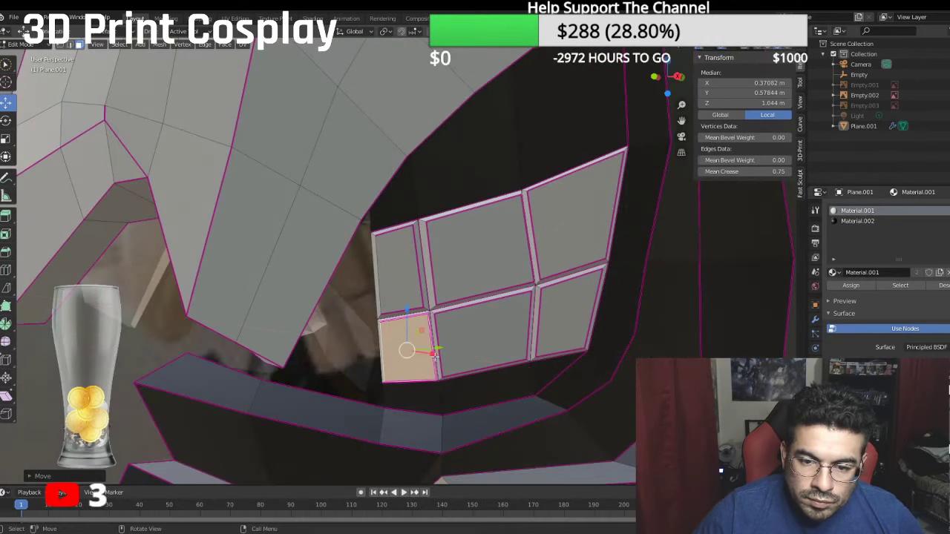
Step: Select all six inset tooth faces and set their mean edge crease to 0
middle_drag(486, 344, 481, 365)
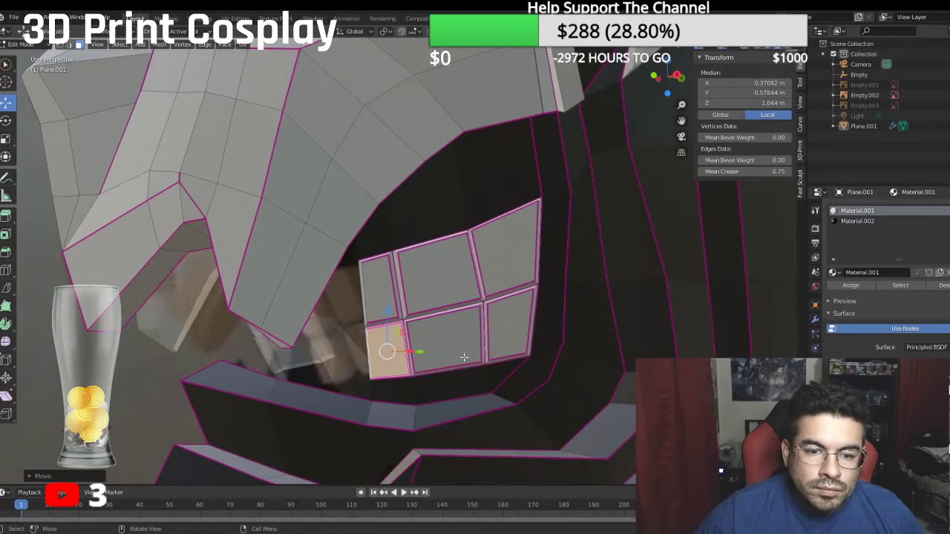
scroll(465, 356, up, 2)
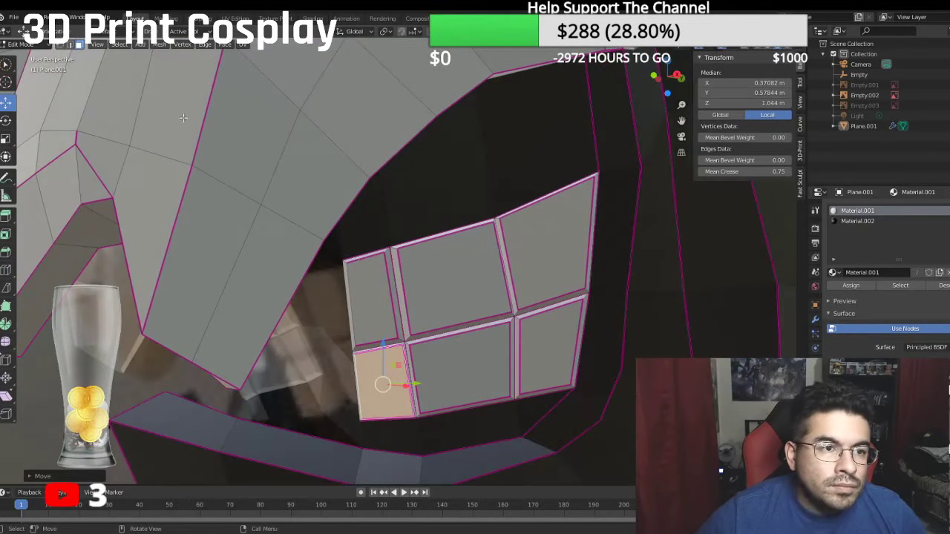
click(361, 288)
shift+click(430, 273)
shift+click(533, 244)
shift+click(544, 343)
shift+click(463, 362)
shift+click(388, 379)
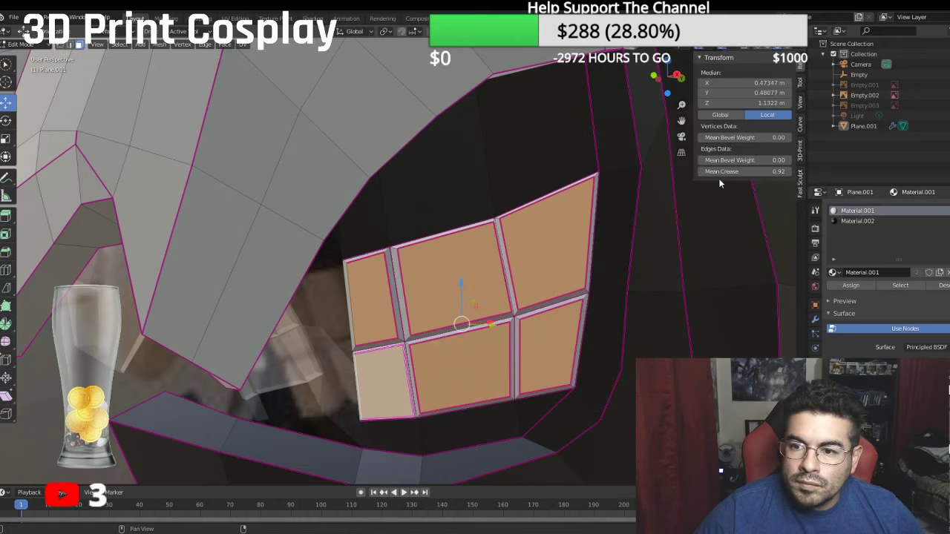
click(742, 171)
text(0)
key(Return)
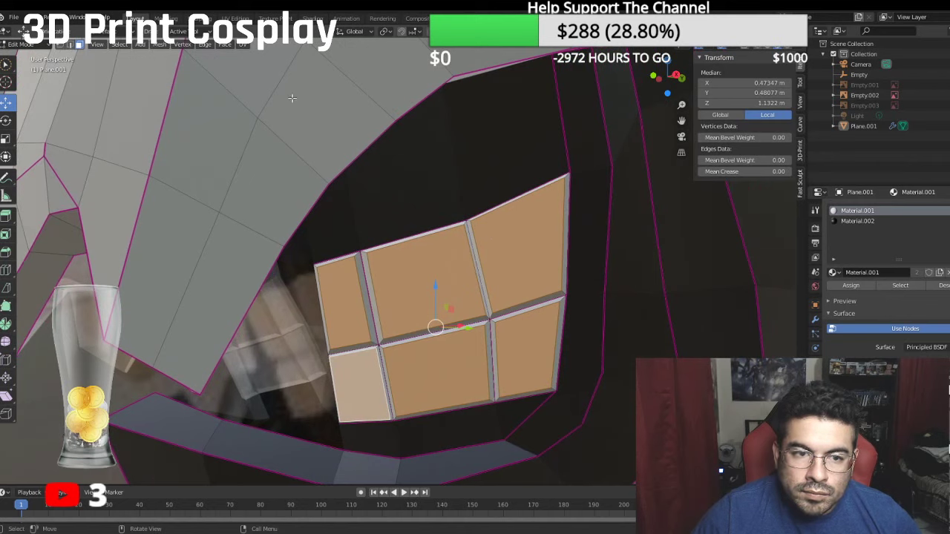
Step: Open the mesh's modifier settings and display the subdivision-smoothed surface while editing
click(67, 45)
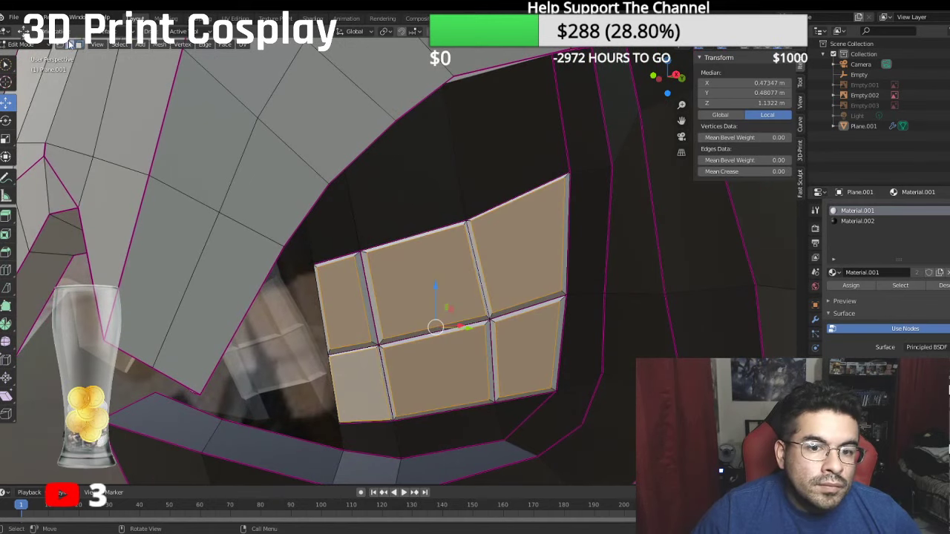
click(469, 232)
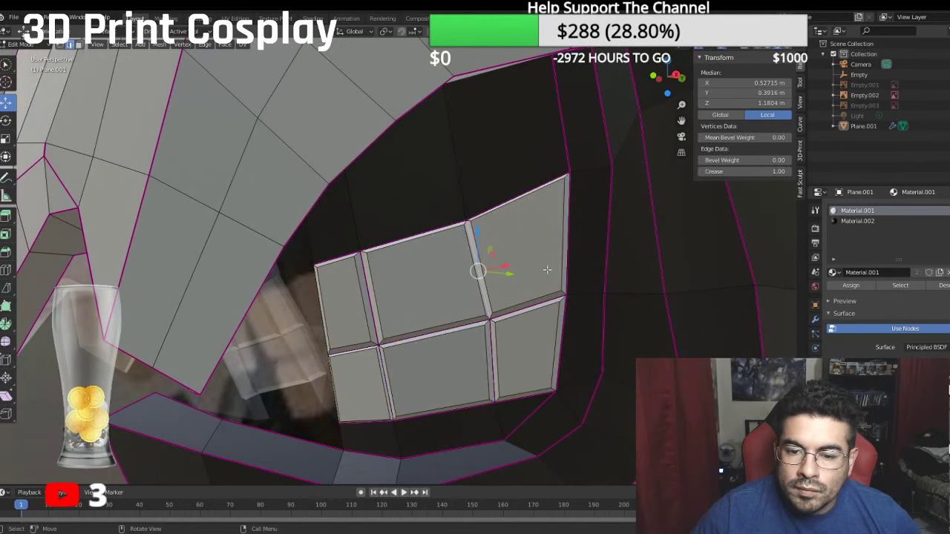
click(816, 320)
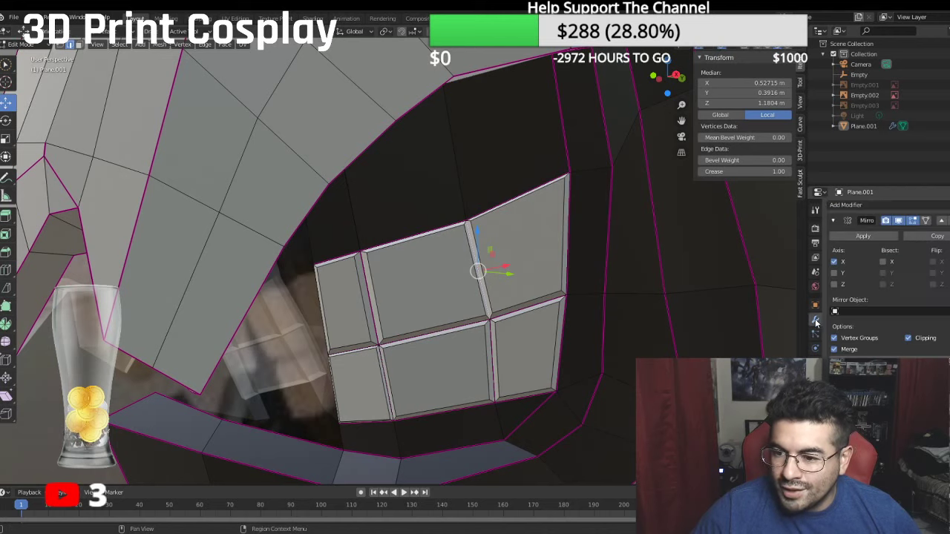
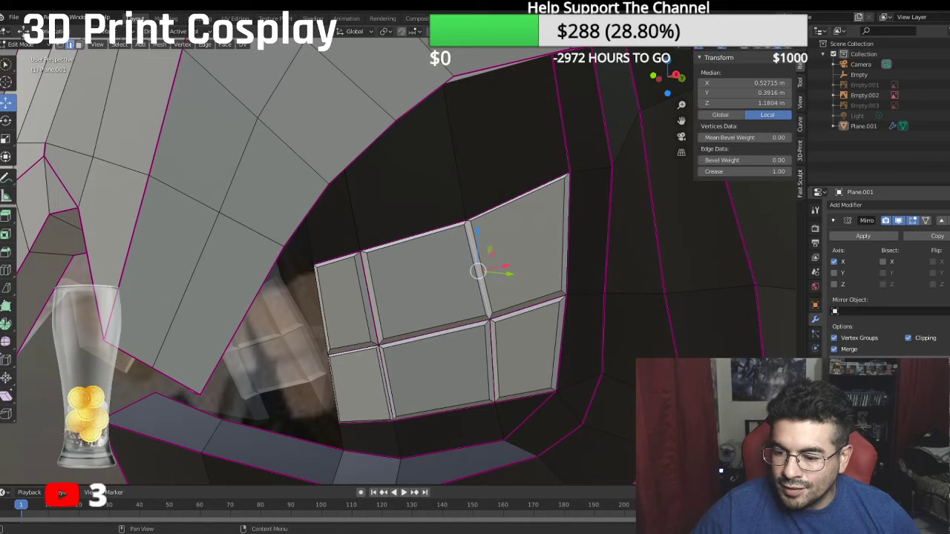
key(alt+z)
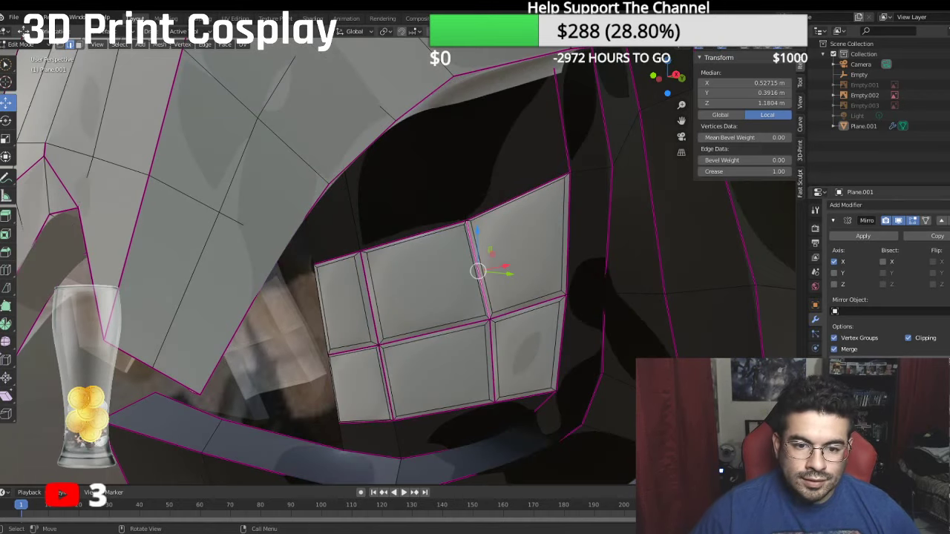
Step: Examine the smoothed teeth in Object Mode, from the right side view and close up
click(24, 46)
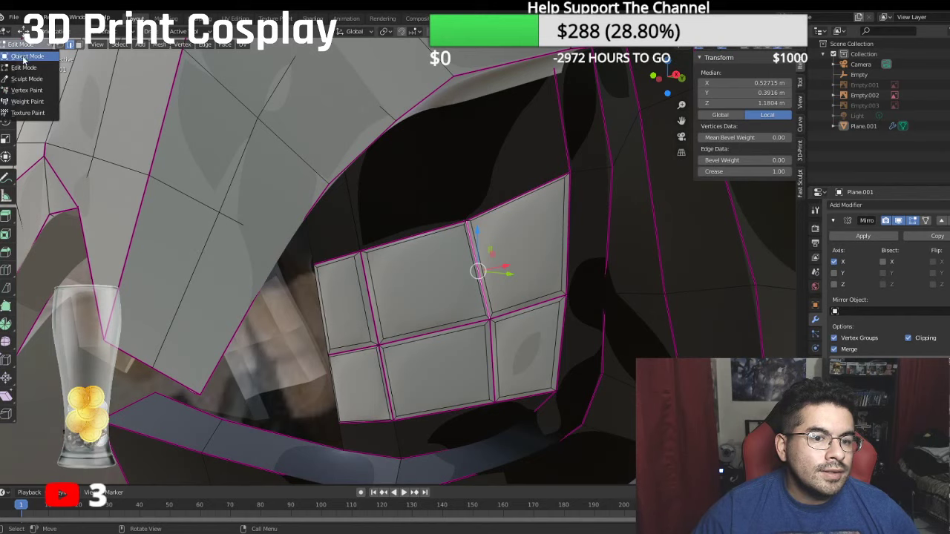
click(25, 57)
scroll(353, 229, down, 5)
middle_drag(353, 229, 327, 228)
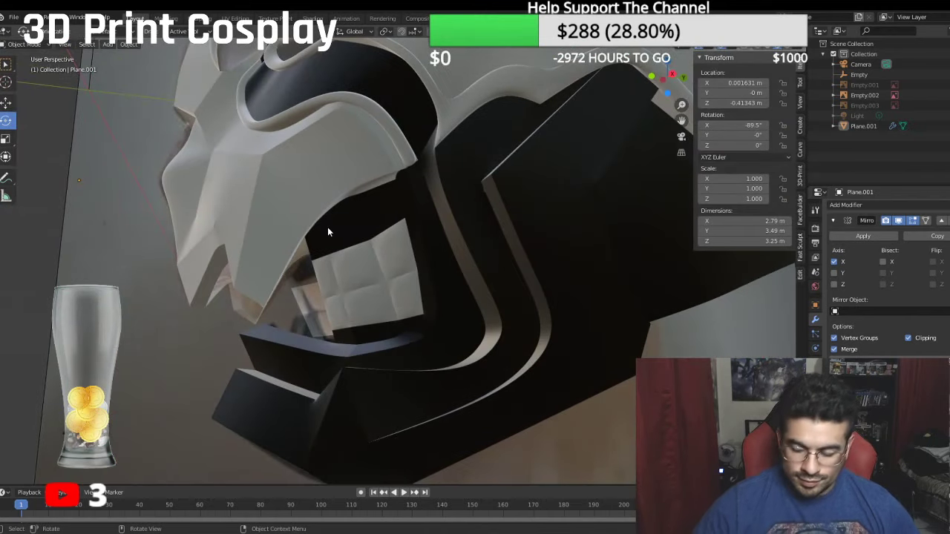
key(KP_3)
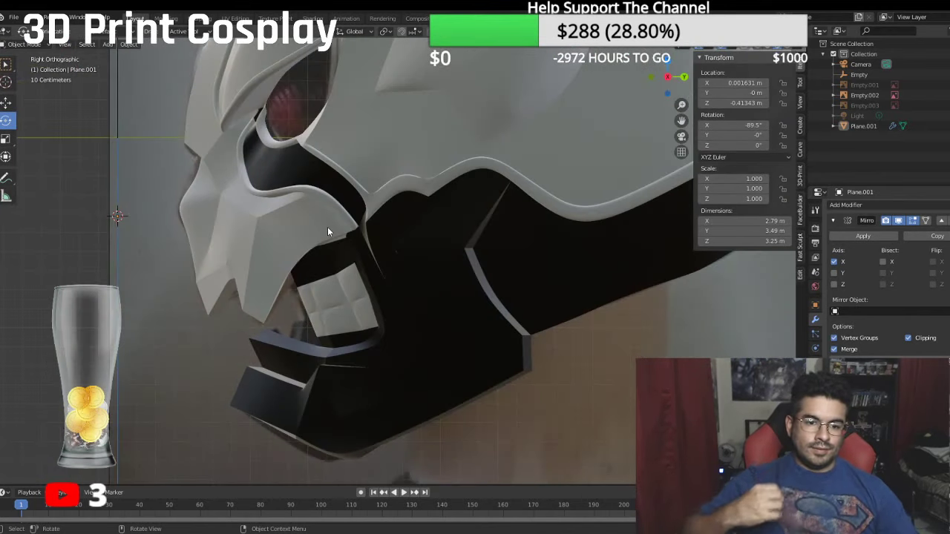
scroll(310, 226, up, 3)
middle_drag(317, 237, 358, 199)
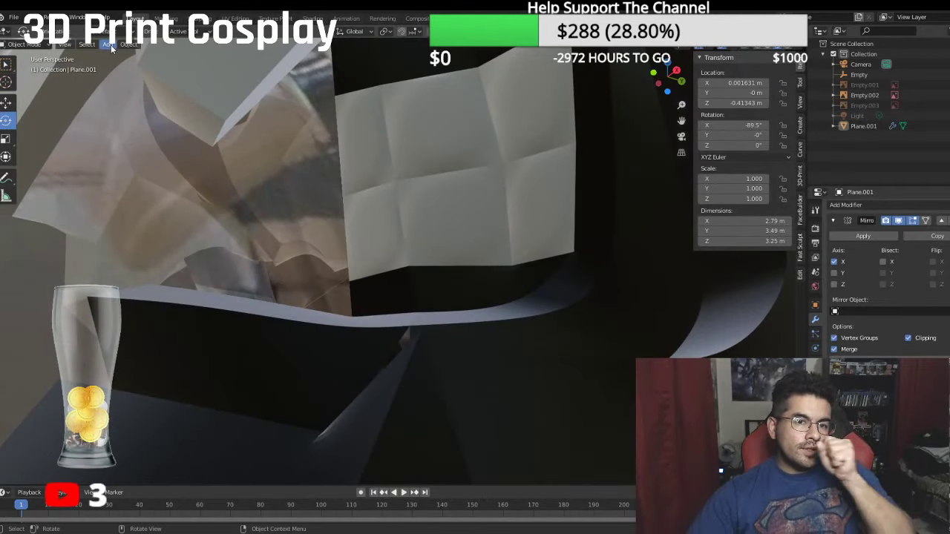
middle_drag(285, 116, 265, 143)
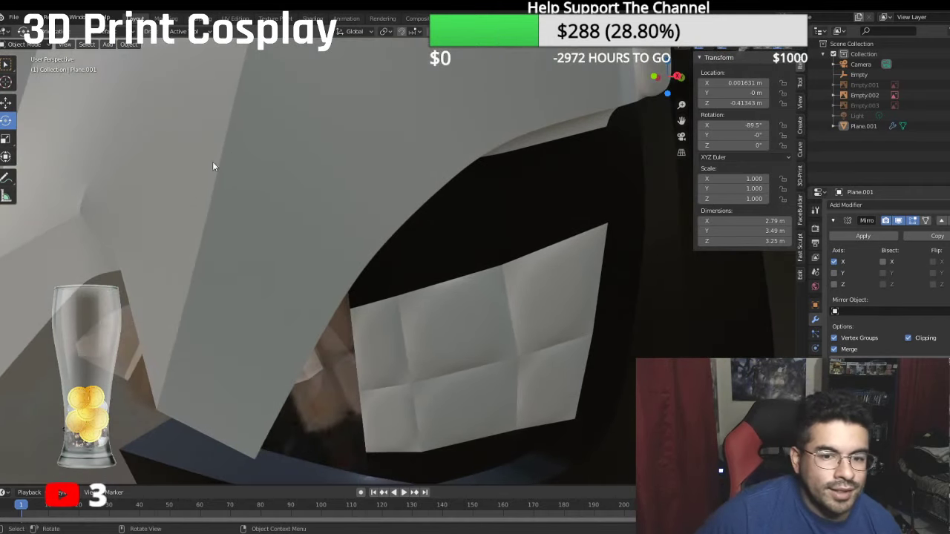
Step: Return to Edit Mode, select the six inset tooth faces, and set their mean edge crease to 0.50
click(24, 45)
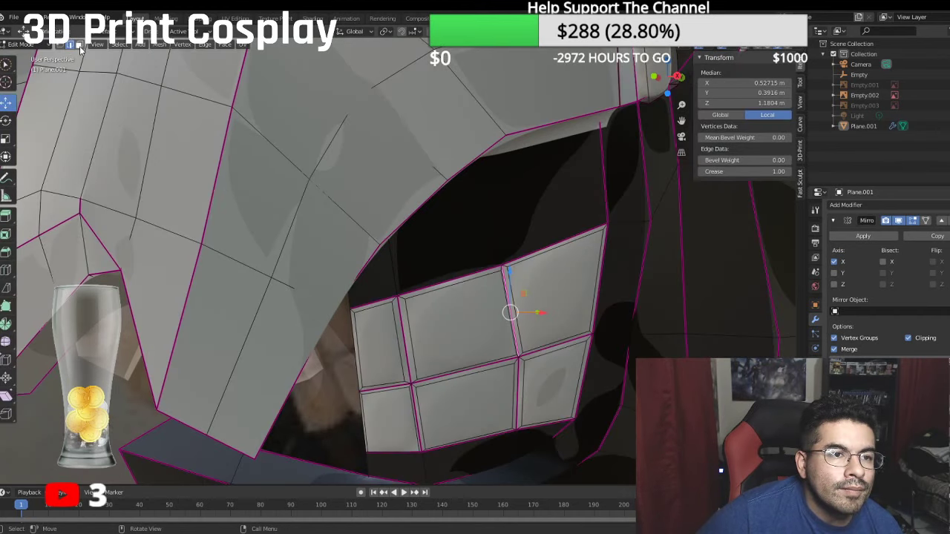
key(alt+a)
click(369, 332)
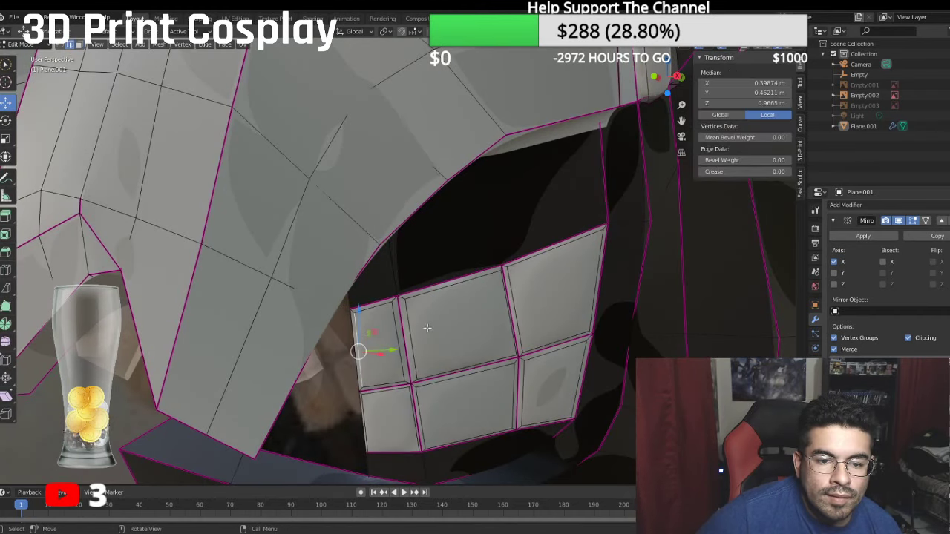
click(80, 44)
click(380, 337)
shift+click(454, 327)
shift+click(536, 307)
shift+click(539, 377)
shift+click(450, 401)
shift+click(395, 415)
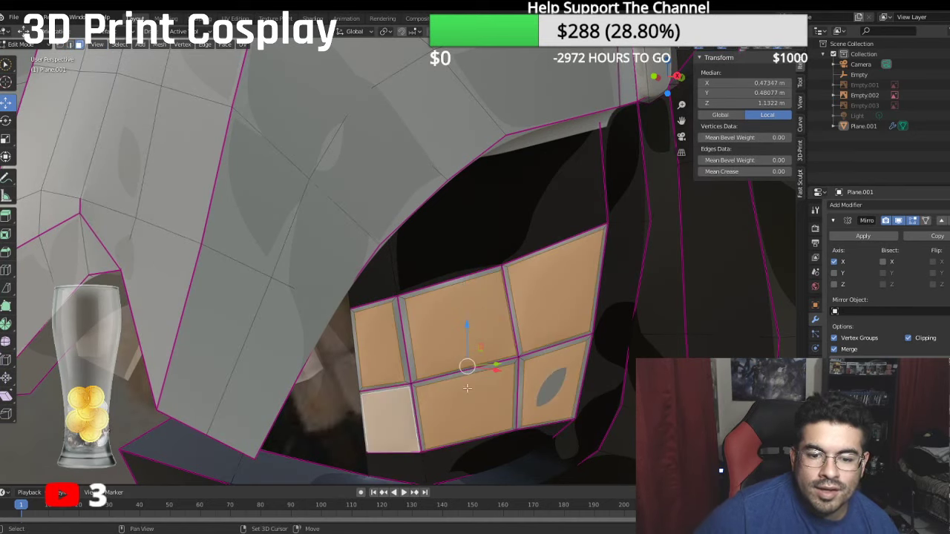
click(776, 171)
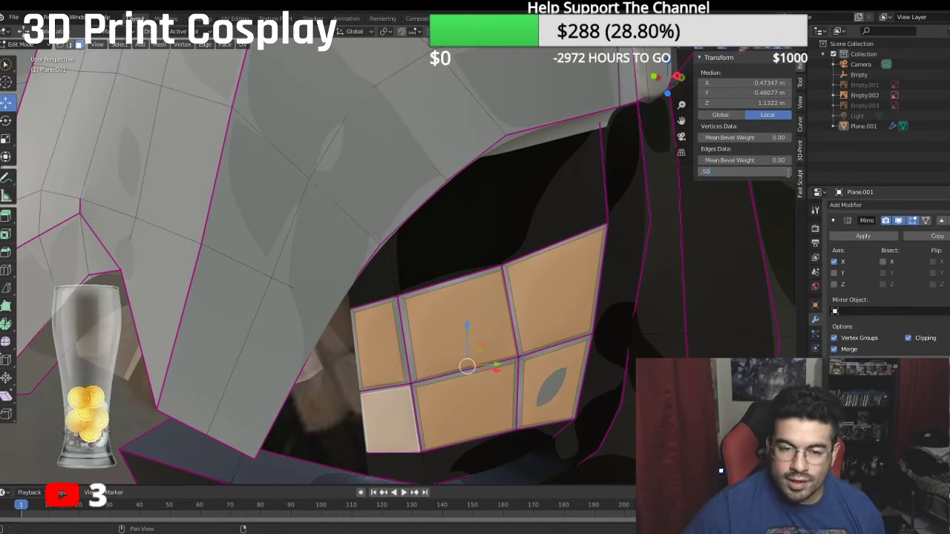
text(.50)
key(Return)
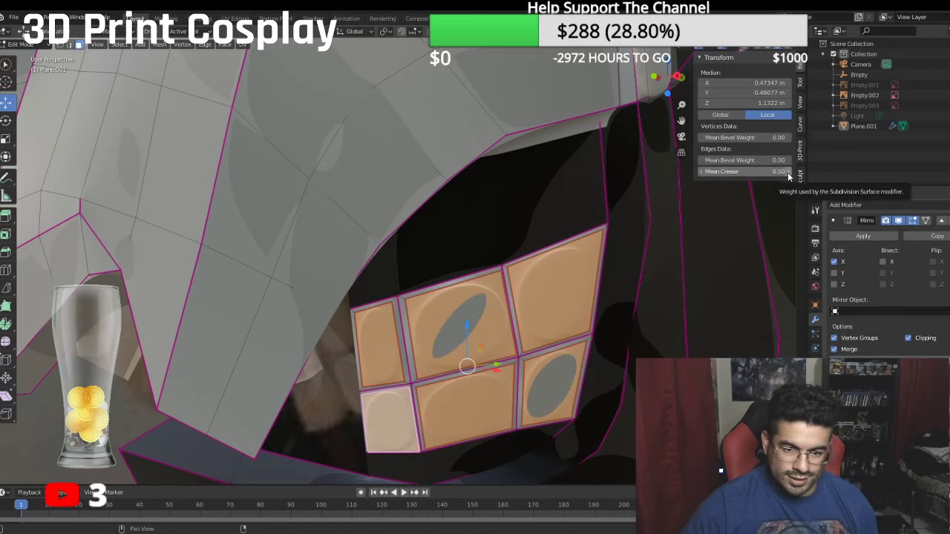
Step: Switch to edge selection and select the short diagonal corner edges along the top of the front and middle upper teeth
click(402, 302)
shift+click(392, 300)
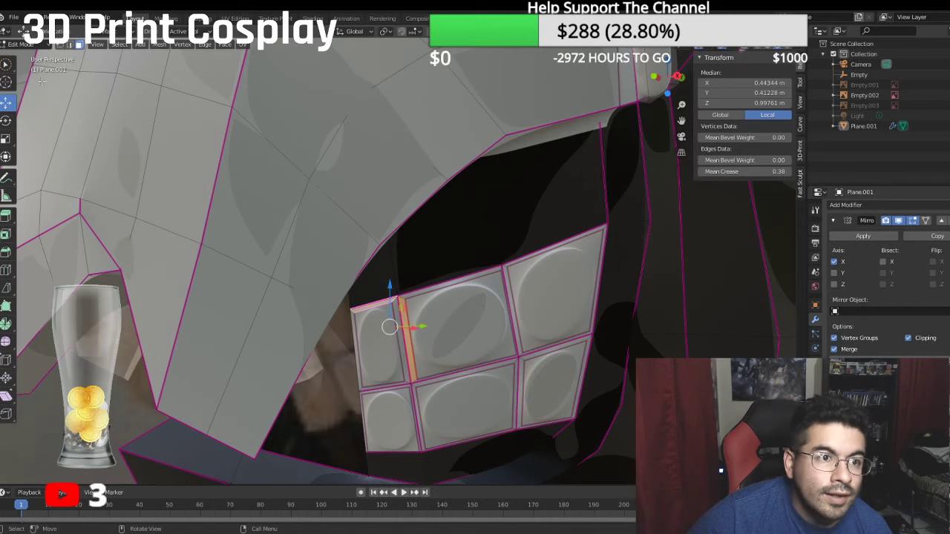
click(70, 45)
click(355, 310)
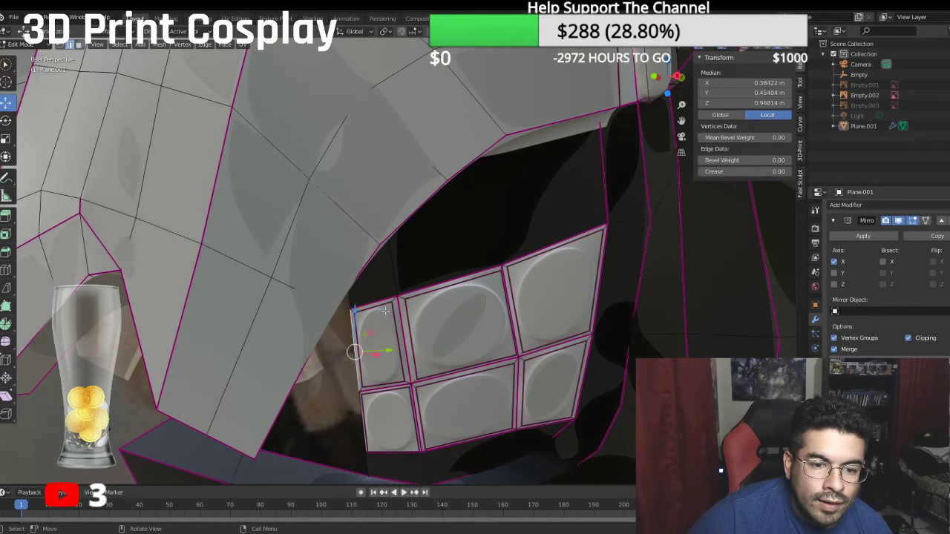
click(353, 310)
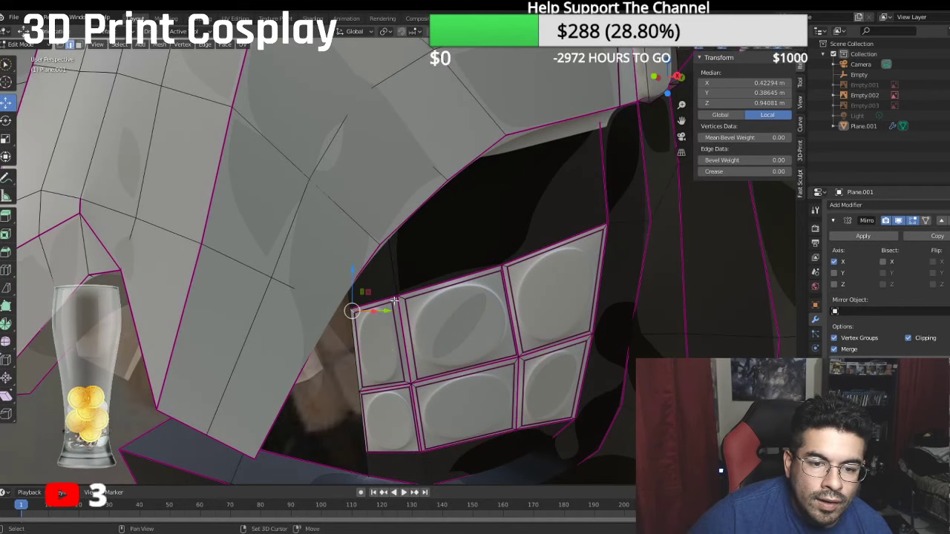
shift+click(398, 299)
shift+click(501, 270)
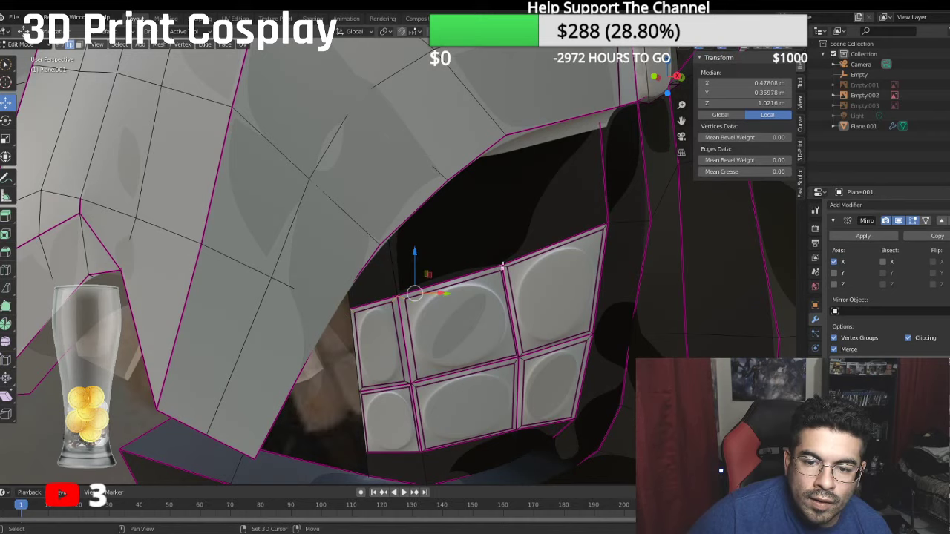
Step: Add the diagonal corner edges where the middle and rear upper teeth meet, plus the rear tooth's top outer corner, to the selection
shift+click(509, 262)
shift+click(506, 265)
shift+click(517, 261)
scroll(519, 263, up, 8)
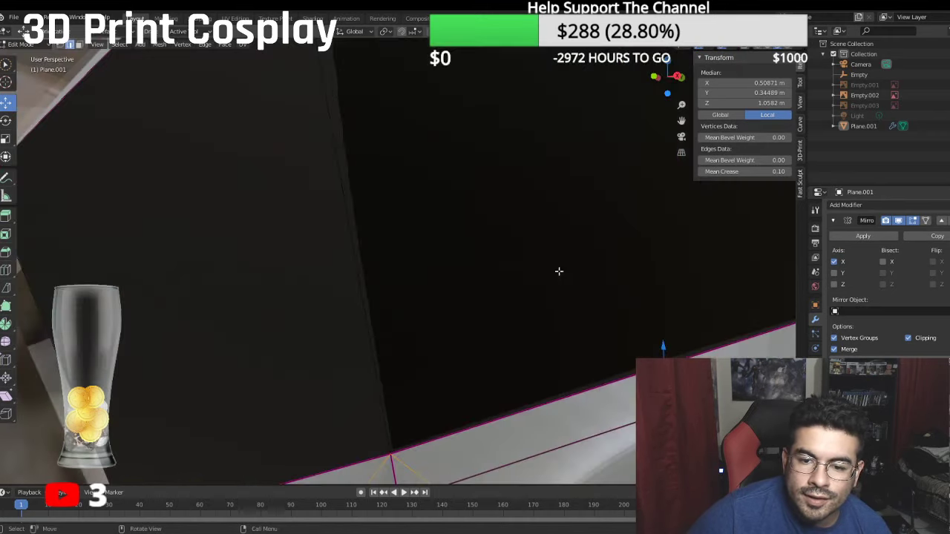
scroll(553, 270, down, 4)
shift+click(659, 276)
shift+middle_drag(656, 272, 489, 171)
shift+click(561, 213)
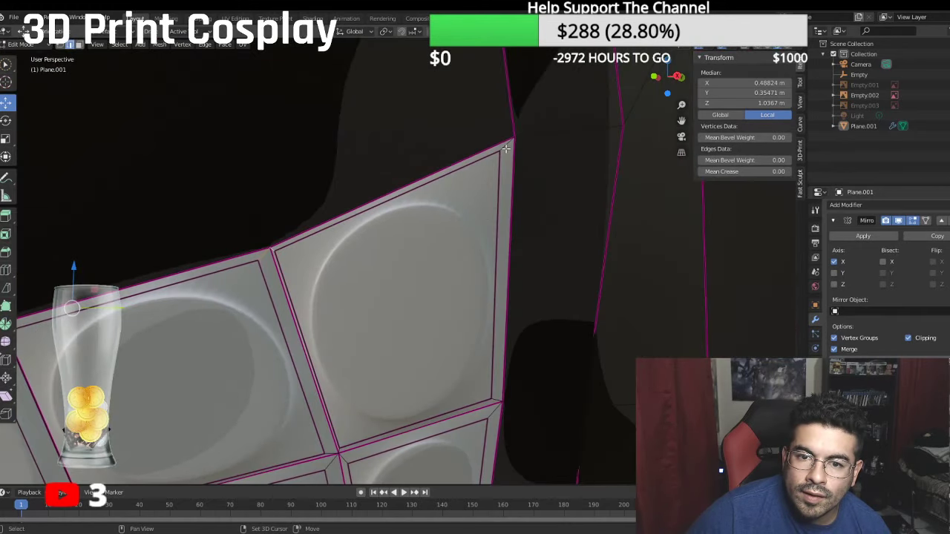
shift+click(505, 150)
Step: Add the diagonal corner edges along the seam between the upper and lower tooth rows to the selection
shift+click(495, 398)
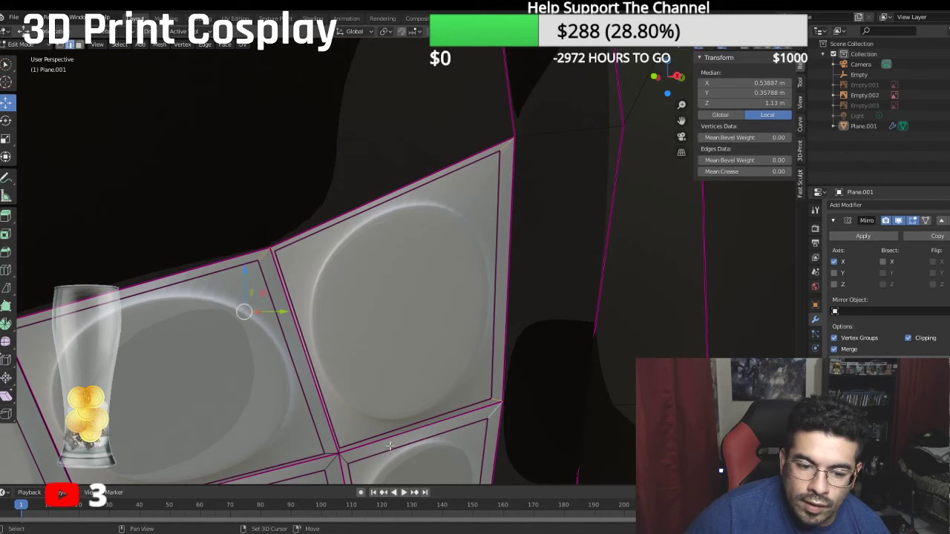
shift+click(342, 455)
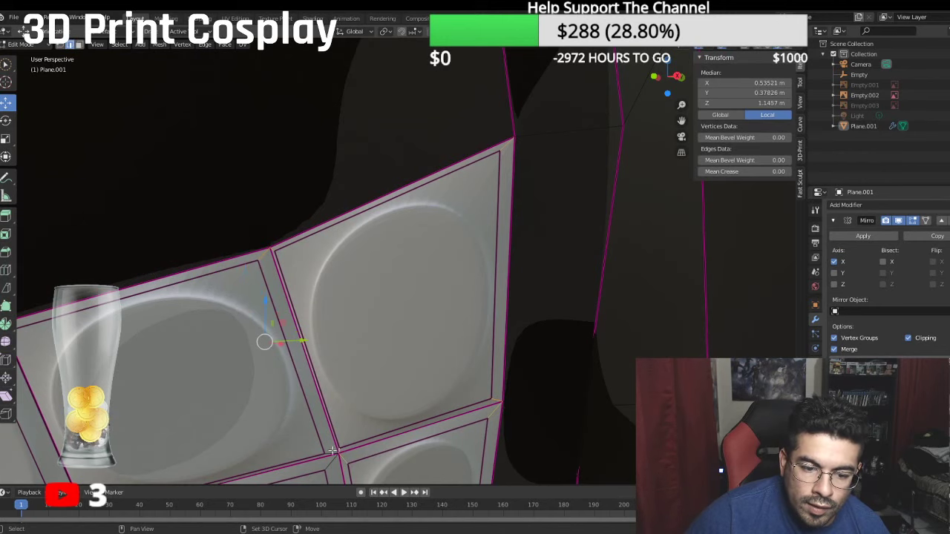
shift+click(331, 460)
middle_drag(331, 460, 304, 369)
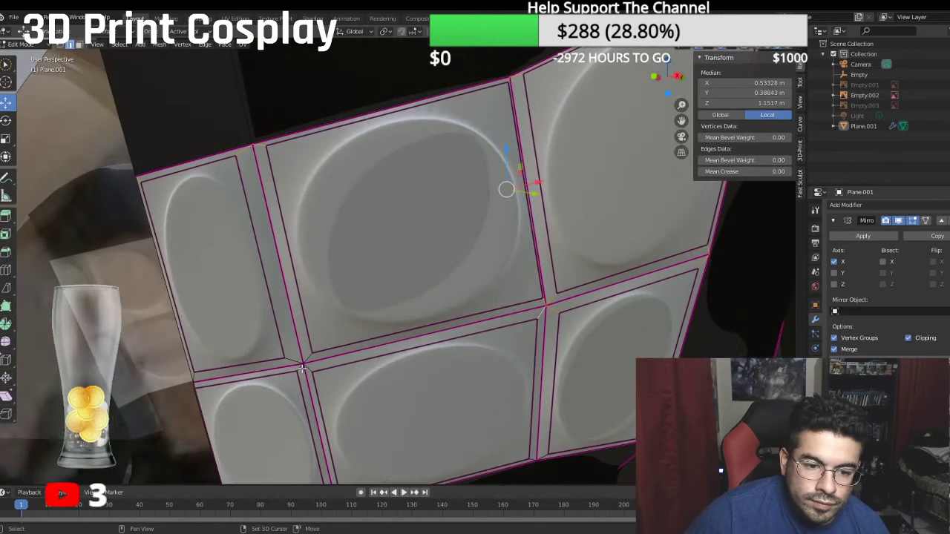
shift+click(302, 365)
shift+click(194, 377)
shift+click(193, 385)
Step: Add the diagonal corner edges along the bottom of the three lower teeth to the selection
middle_drag(224, 397, 258, 369)
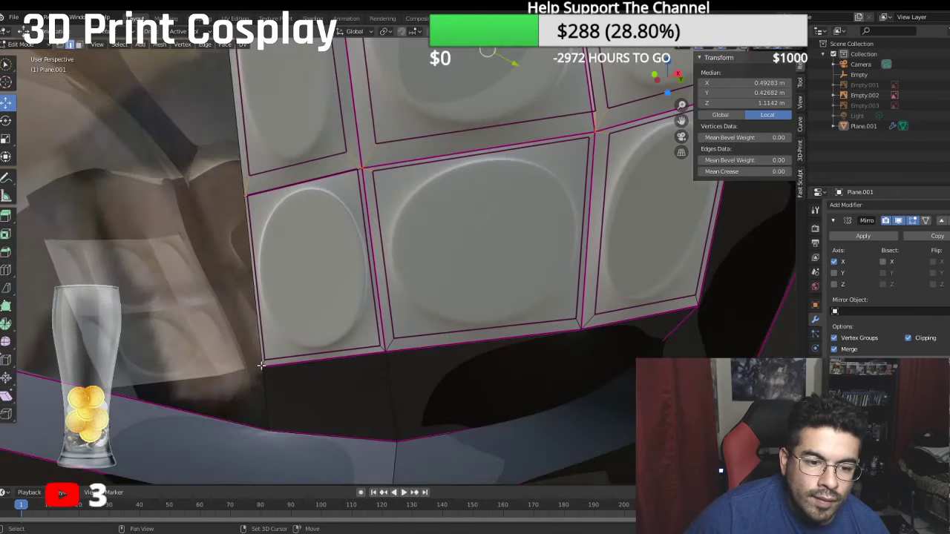
shift+click(262, 362)
shift+click(382, 349)
shift+click(391, 344)
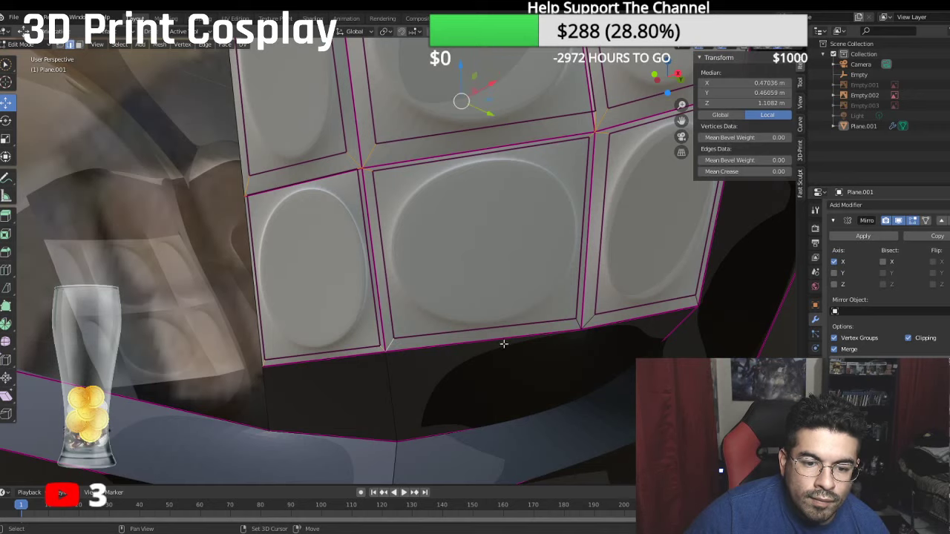
shift+click(578, 321)
middle_drag(578, 322, 570, 320)
shift+click(601, 307)
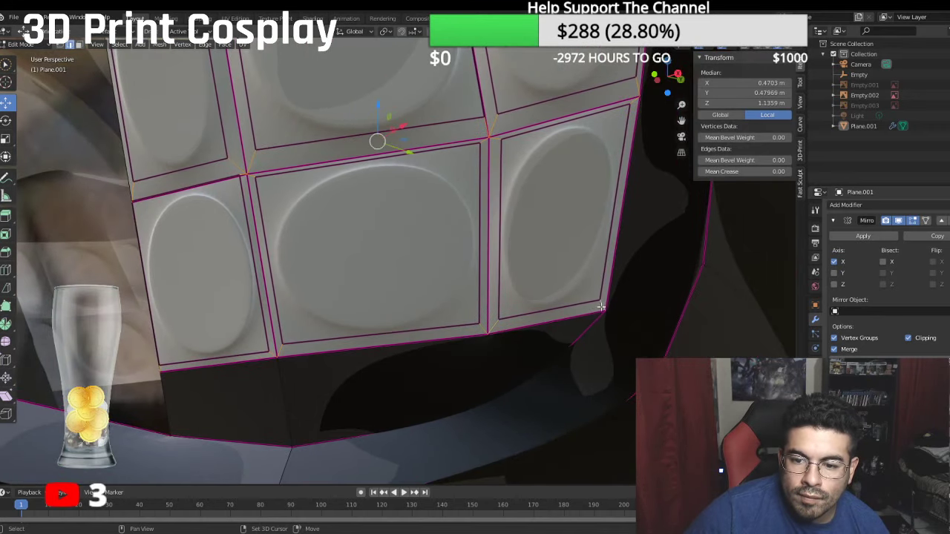
Step: Set the mean crease of the selected tooth corner edges to 1.00
click(764, 172)
text(0.0)
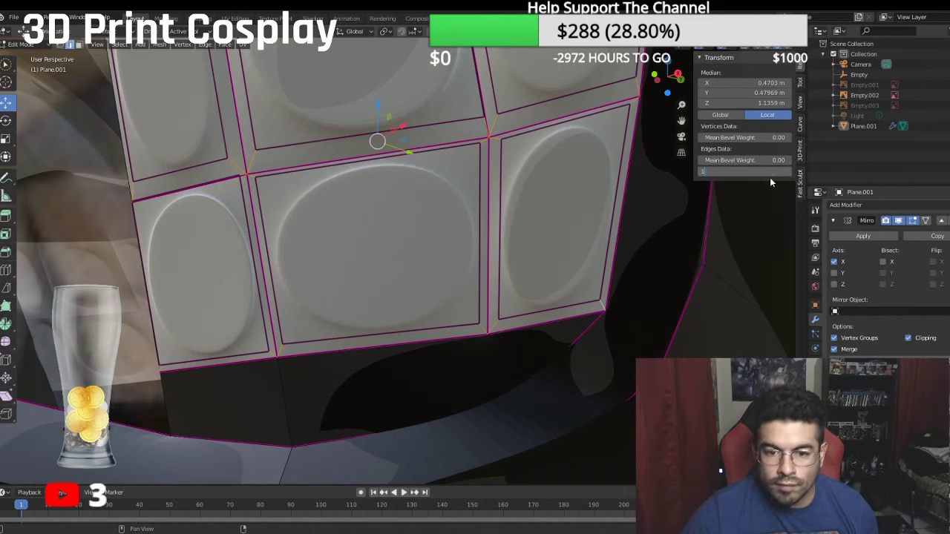
key(Return)
Step: Lower the mean crease of the selected tooth corner edges to 0.80
middle_drag(415, 222, 358, 195)
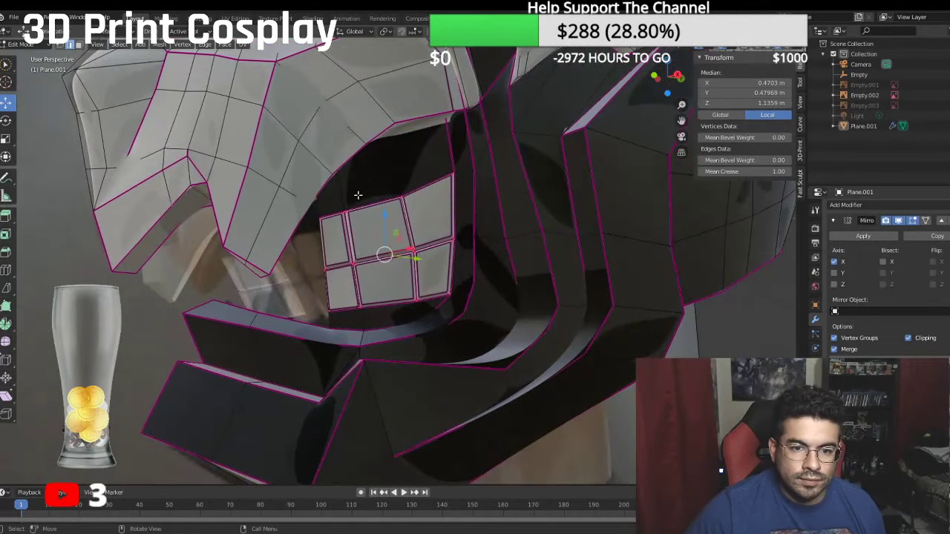
scroll(357, 195, up, 4)
click(746, 171)
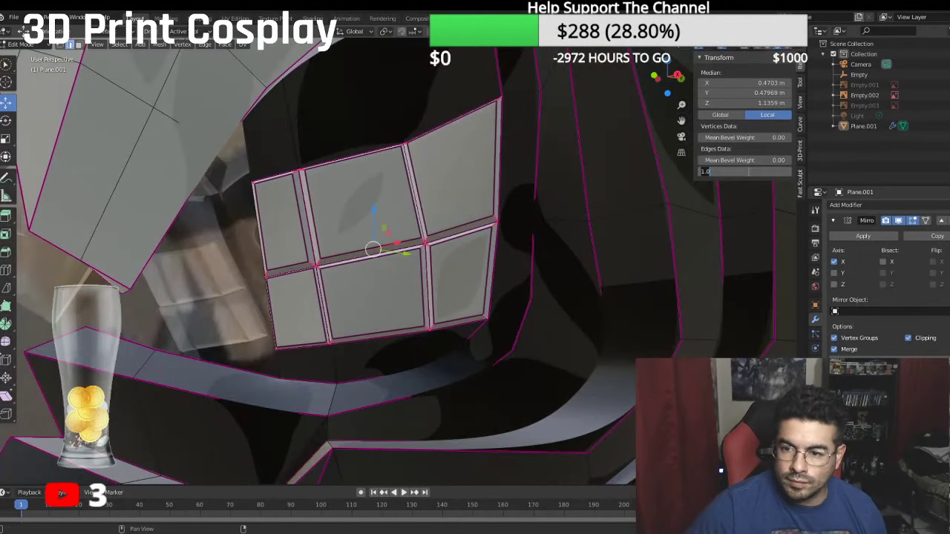
key(BackSpace)
text(.80)
key(Return)
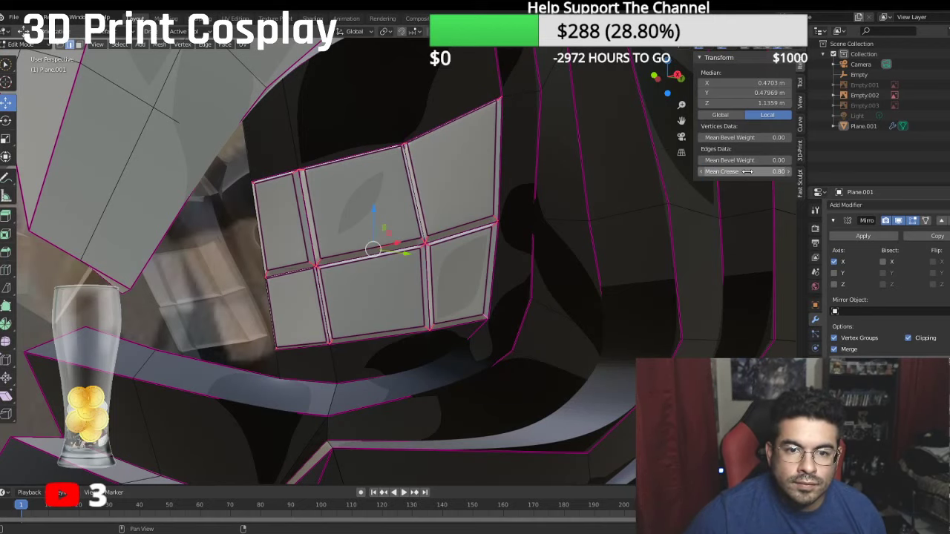
Step: Check the smoothed teeth on the mirrored side and set the selected corner edges' mean crease to 0.30
middle_drag(285, 202, 419, 204)
click(750, 172)
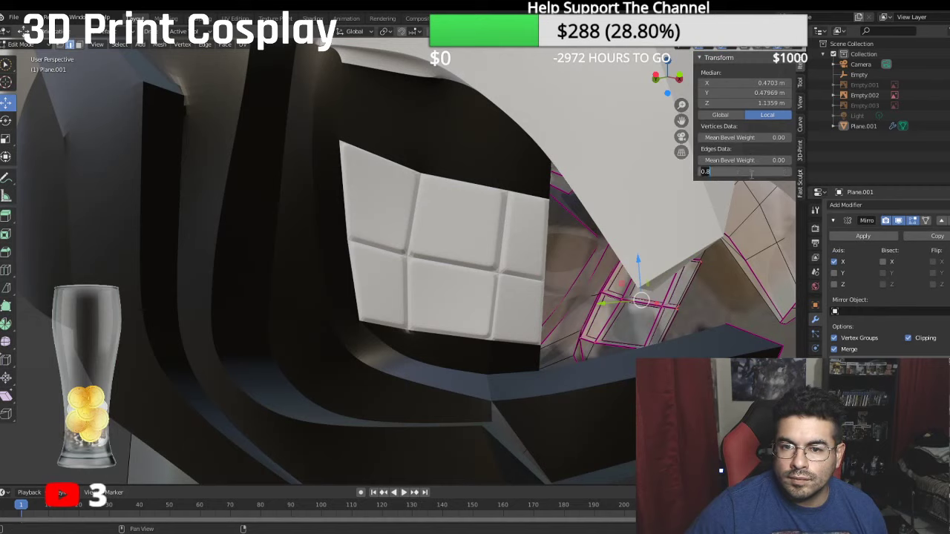
key(BackSpace)
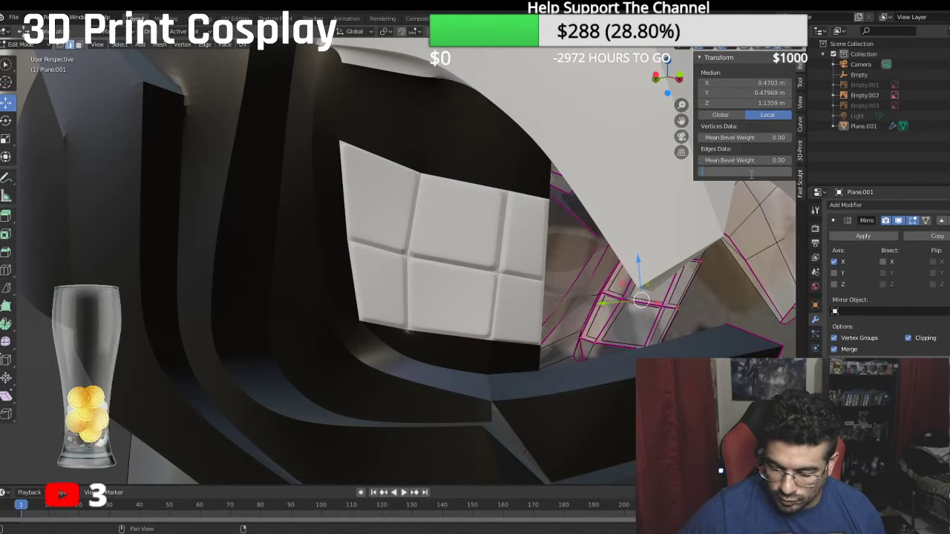
text(.30)
key(Return)
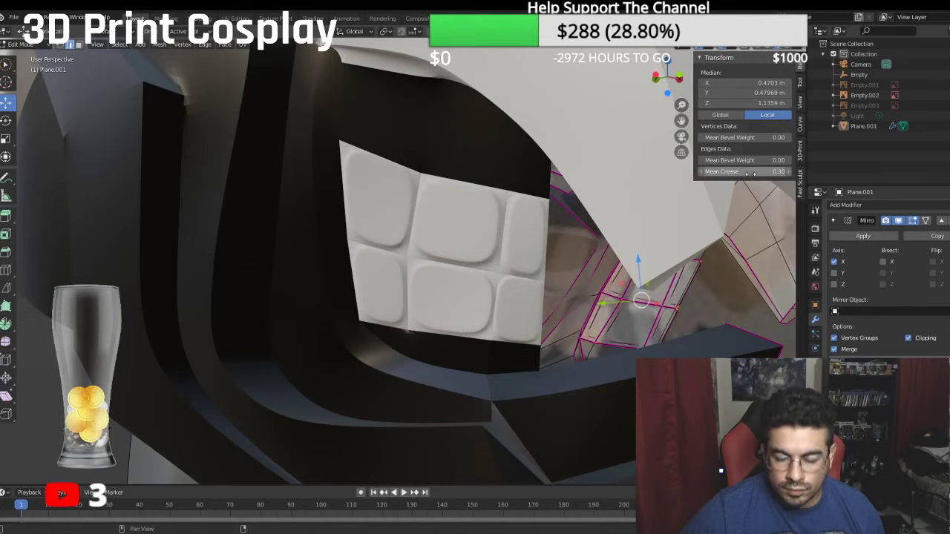
Step: Set the mean crease of the selected tooth corner edges to 0.40
click(751, 172)
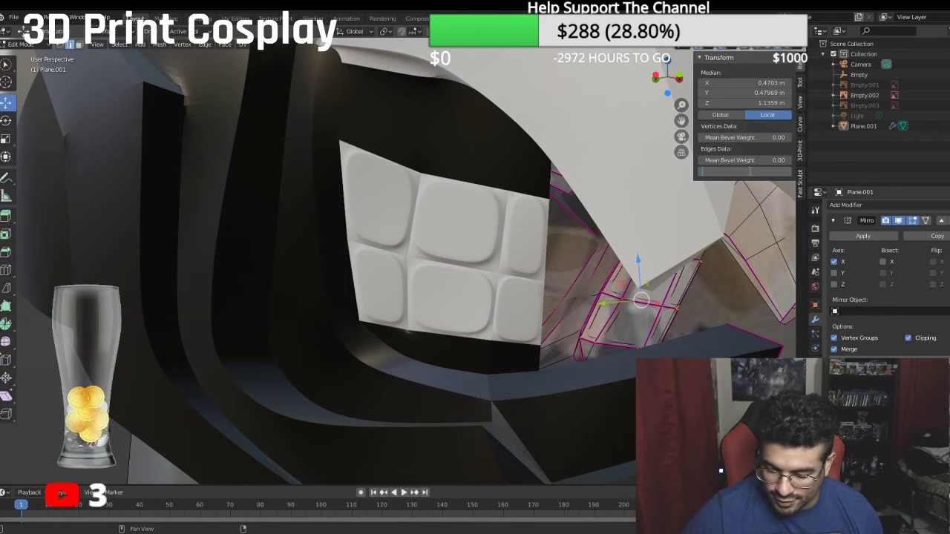
text(.40)
key(Return)
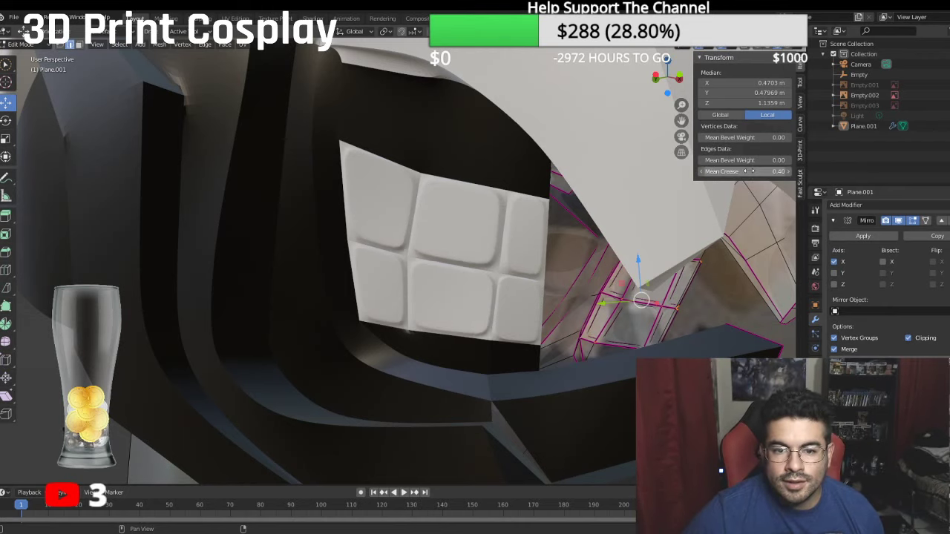
Step: Select the three outer edges along the top of the upper teeth and set their mean crease to 0.30
middle_drag(475, 178, 251, 160)
scroll(407, 171, up, 4)
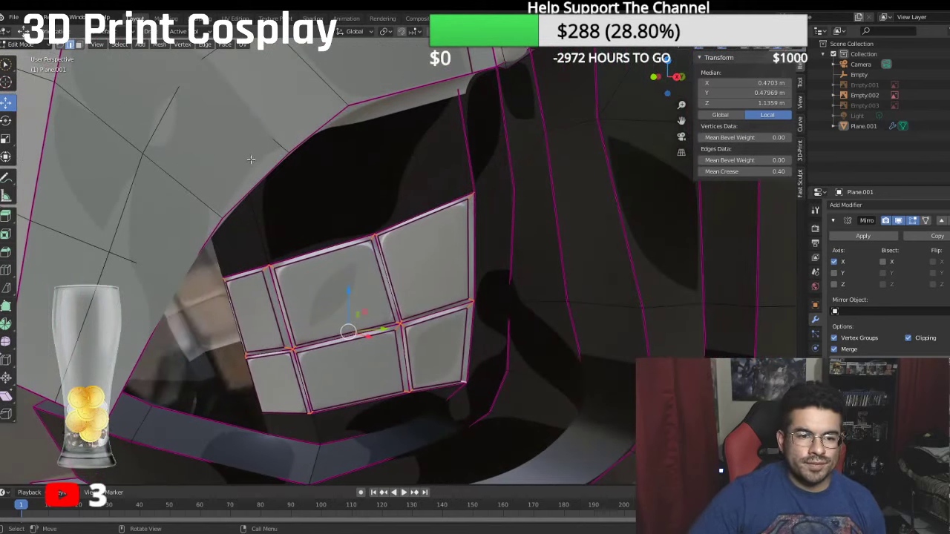
click(260, 270)
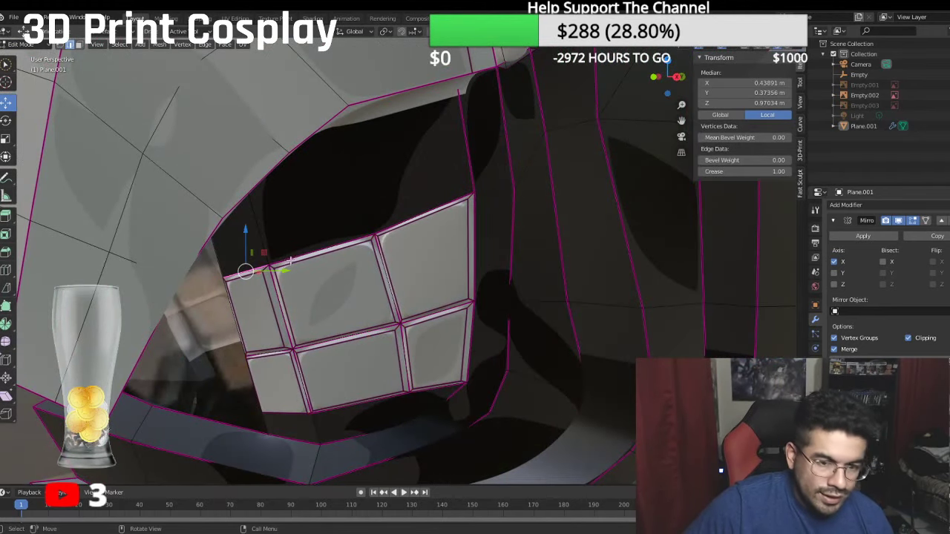
shift+click(326, 253)
shift+click(387, 232)
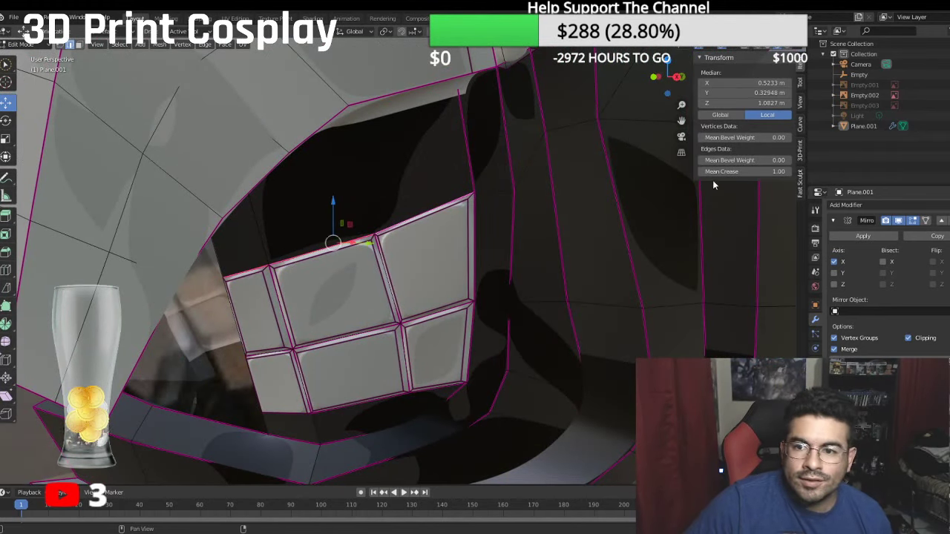
click(720, 172)
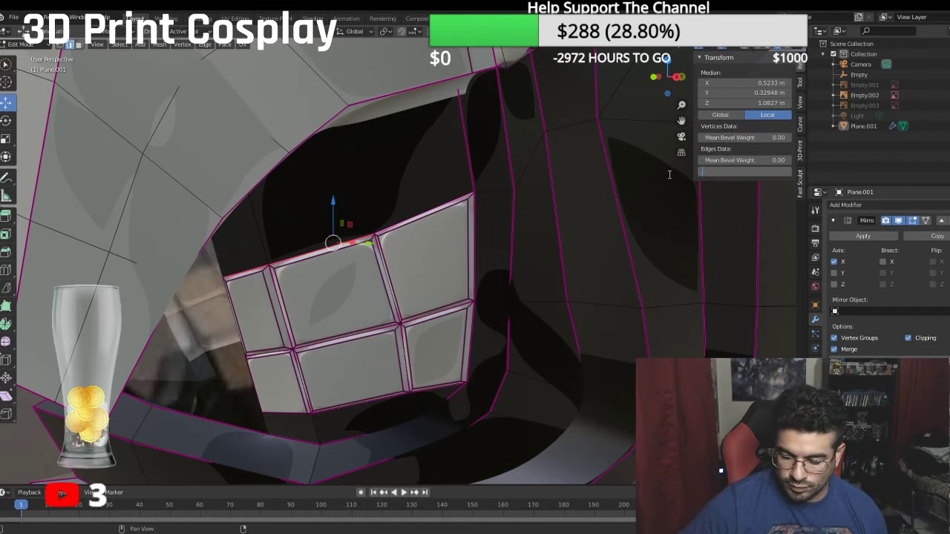
key(Return)
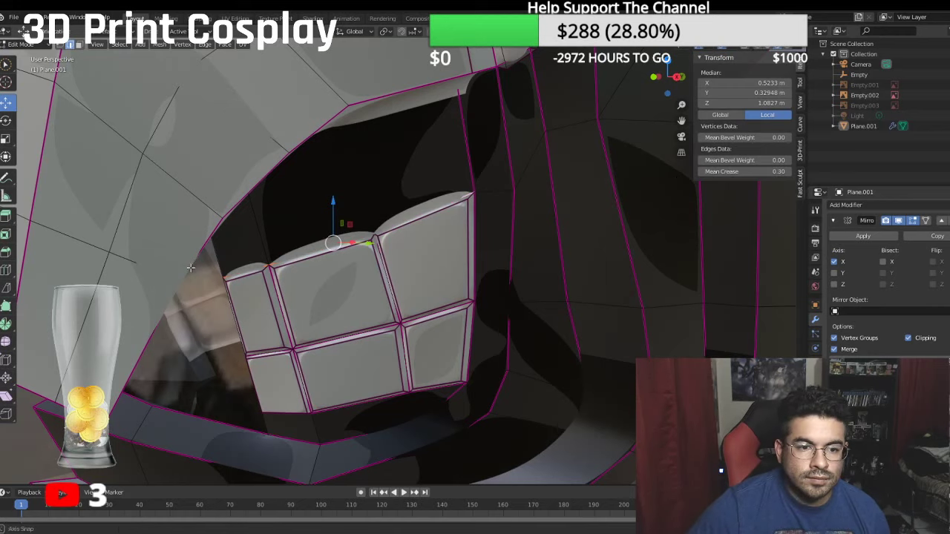
Step: Select the outer edges along the bottom of the lower teeth and set their mean crease to 0.30
middle_drag(199, 265, 377, 276)
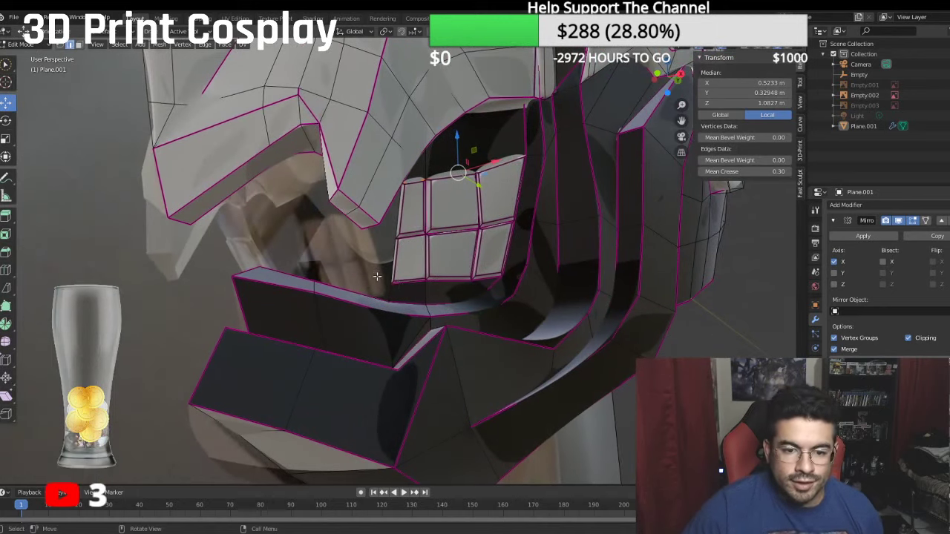
click(400, 285)
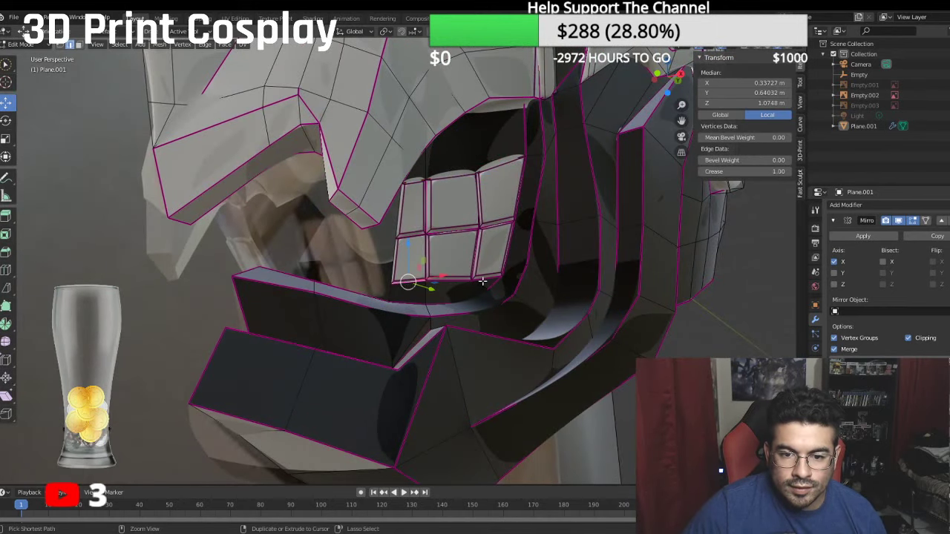
ctrl+click(484, 281)
click(764, 172)
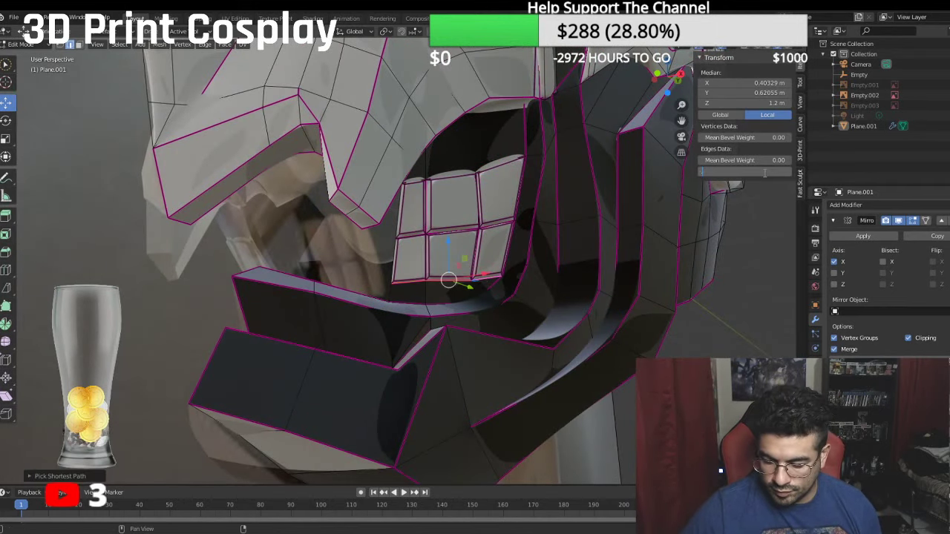
key(Return)
Step: Check the teeth from the mirrored side and the right view, return to Object Mode, and save the file
middle_drag(296, 272, 405, 280)
scroll(405, 280, down, 5)
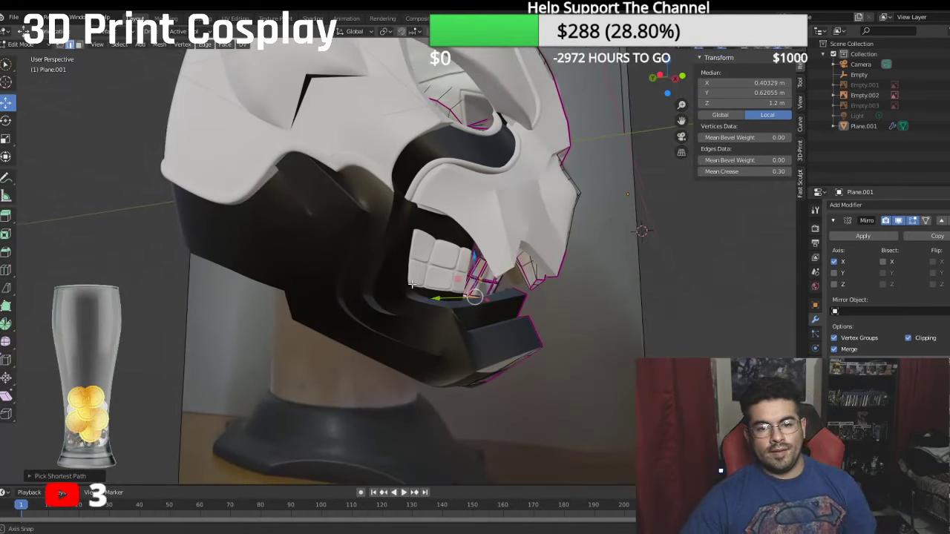
key(KP_3)
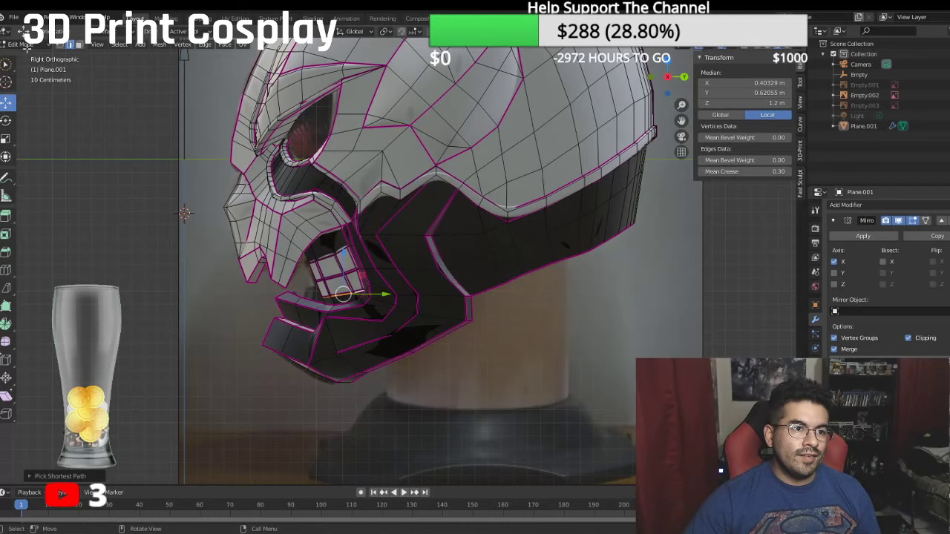
click(27, 46)
click(29, 60)
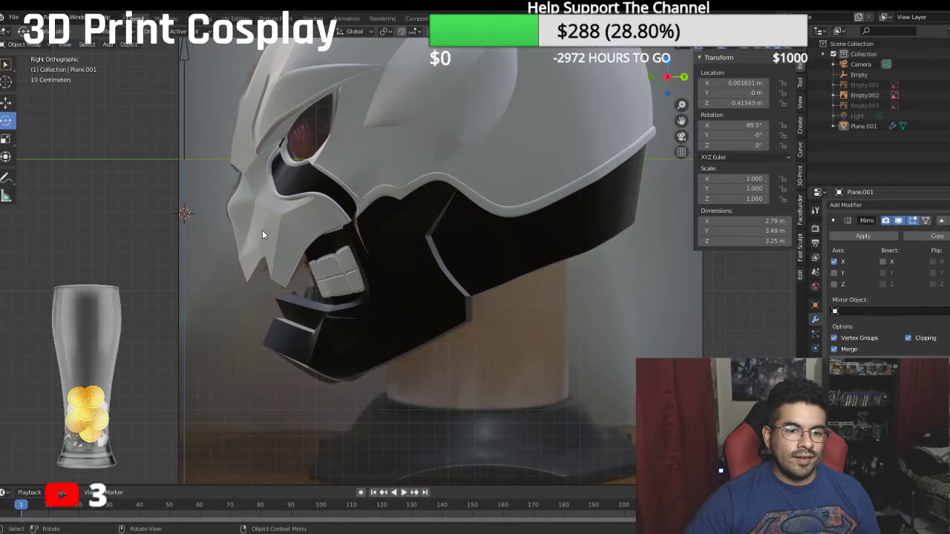
scroll(262, 234, down, 1)
key(ctrl+s)
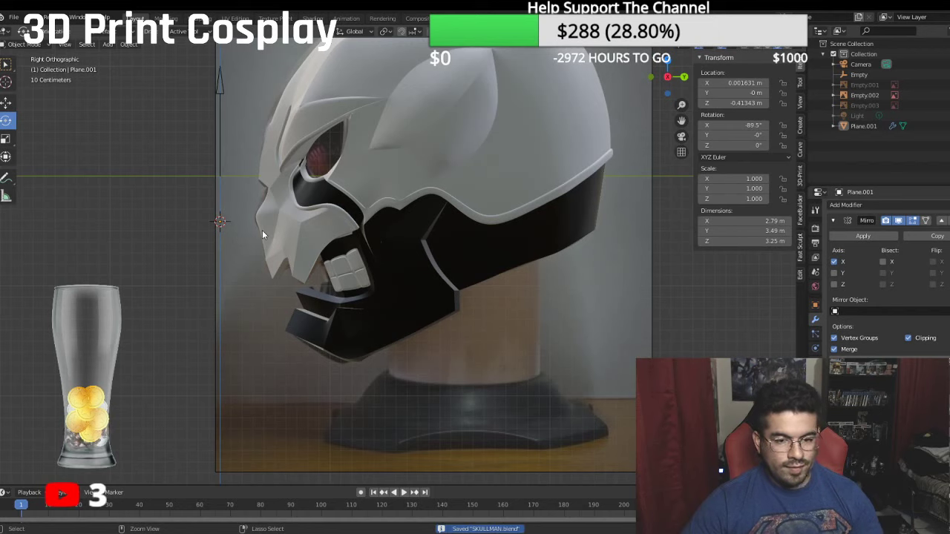
Step: Examine the helmet's teeth and mouth opening close up in the front view
key(KP_1)
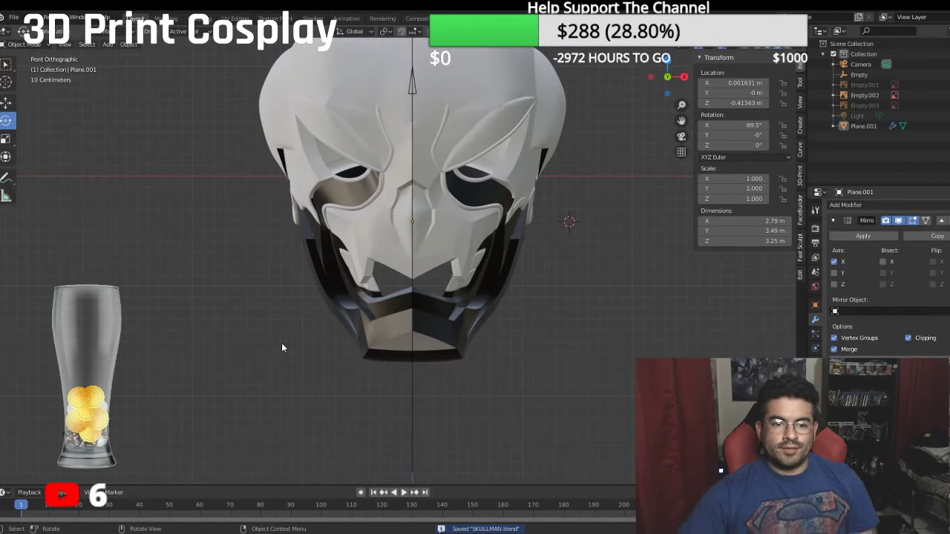
scroll(293, 312, up, 4)
scroll(385, 310, up, 2)
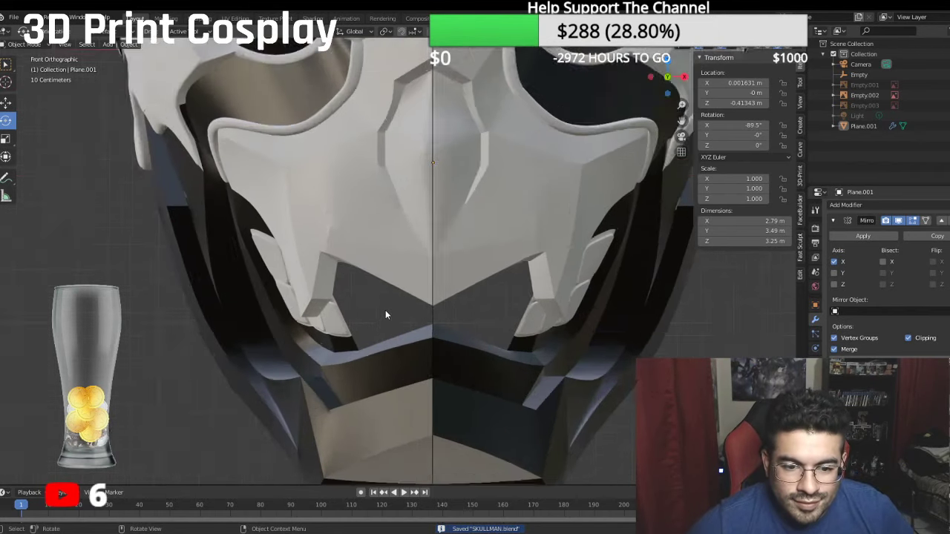
Step: In Edit Mode with vertex selection, move the jaw rim vertex just below the front lower tooth slightly outward along X
click(34, 46)
click(28, 72)
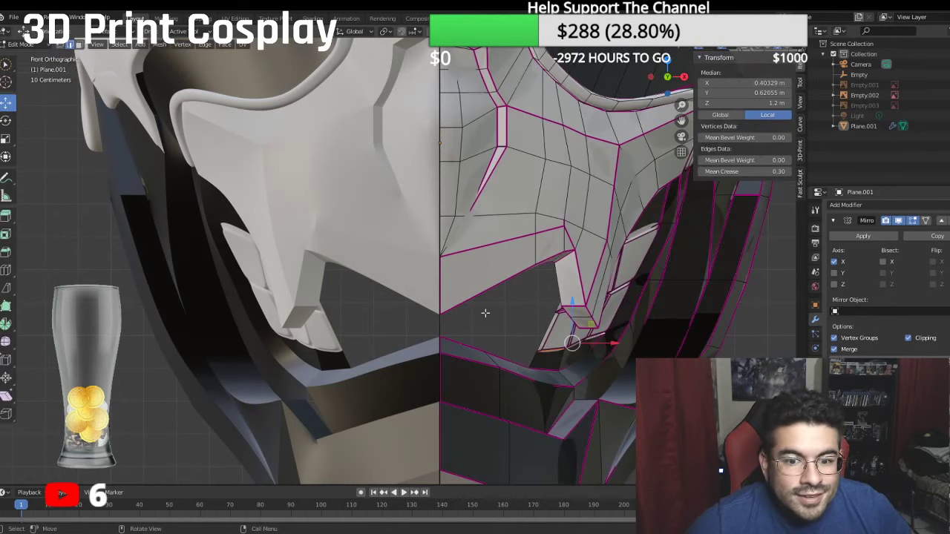
click(533, 363)
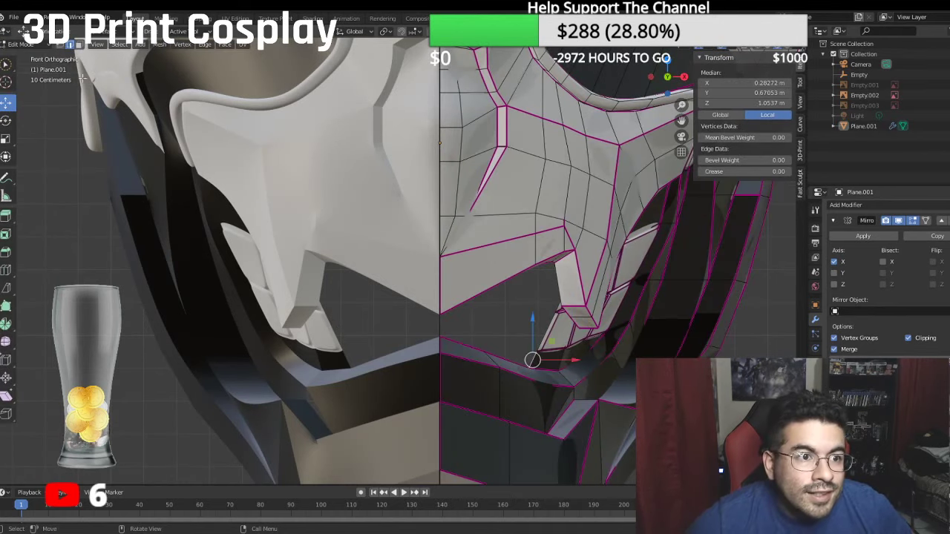
click(58, 46)
scroll(618, 336, up, 1)
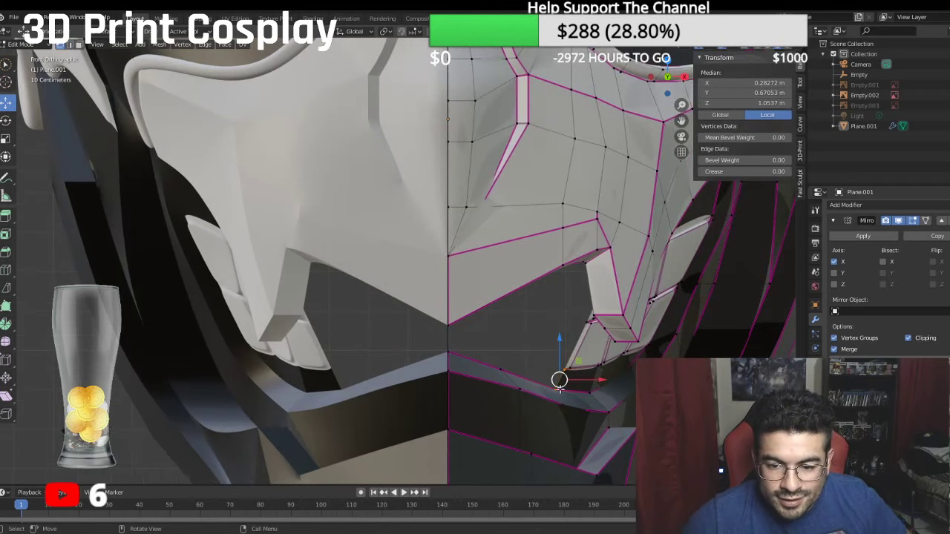
click(558, 388)
key(g)
key(x)
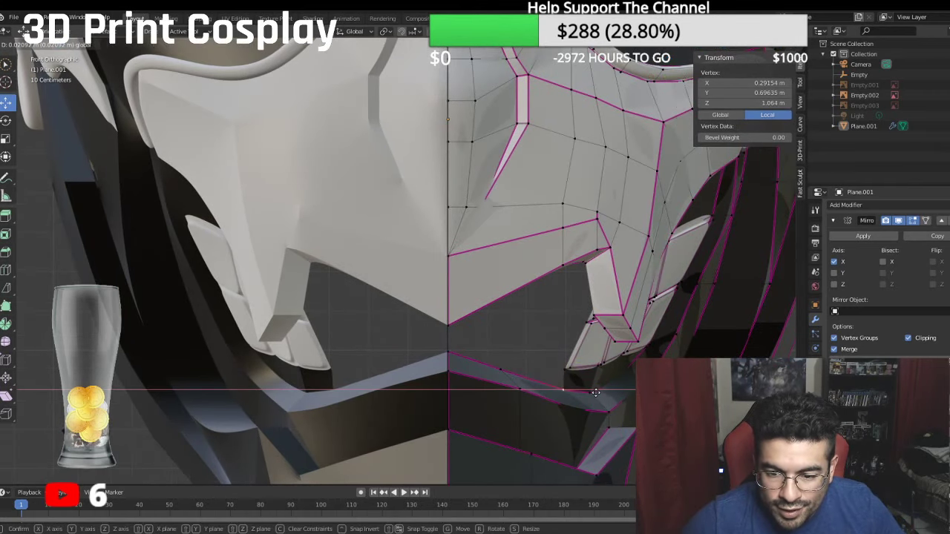
drag(592, 389, 608, 371)
Step: Straighten the front lower tooth's inner side by moving its bottom corner vertices outward along X and its top corner vertices toward the centre
click(571, 369)
shift+click(566, 369)
scroll(593, 342, up, 1)
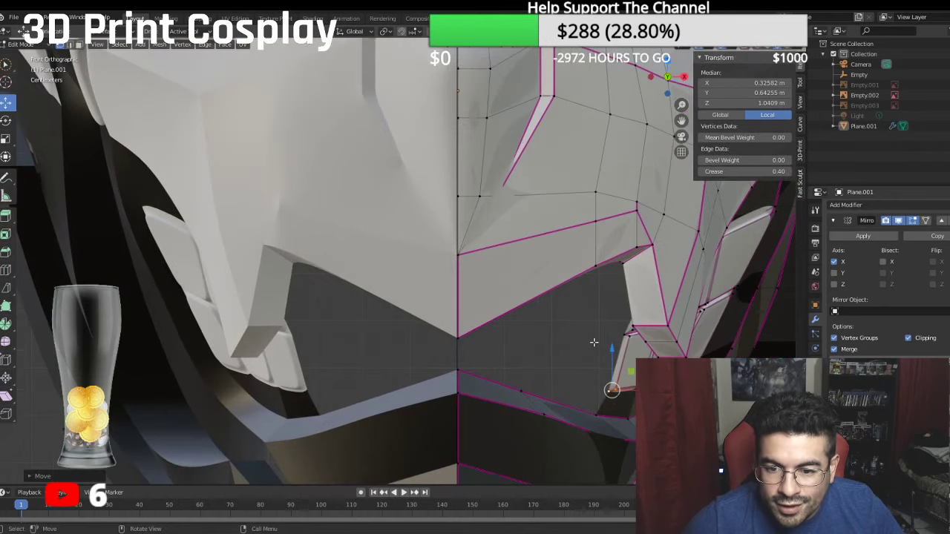
click(630, 331)
shift+click(628, 335)
shift+click(623, 336)
drag(658, 336, 644, 337)
Step: Select the vertices where the first and second tooth columns meet between the two rows and move them slightly toward the centre along X
middle_drag(645, 336, 493, 285)
scroll(489, 289, up, 3)
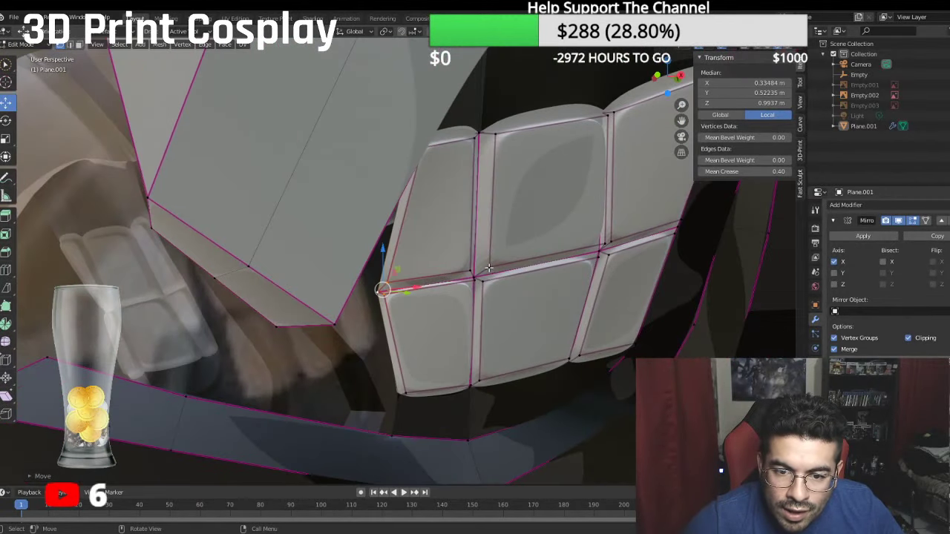
click(489, 268)
shift+click(470, 272)
shift+click(473, 278)
shift+click(471, 284)
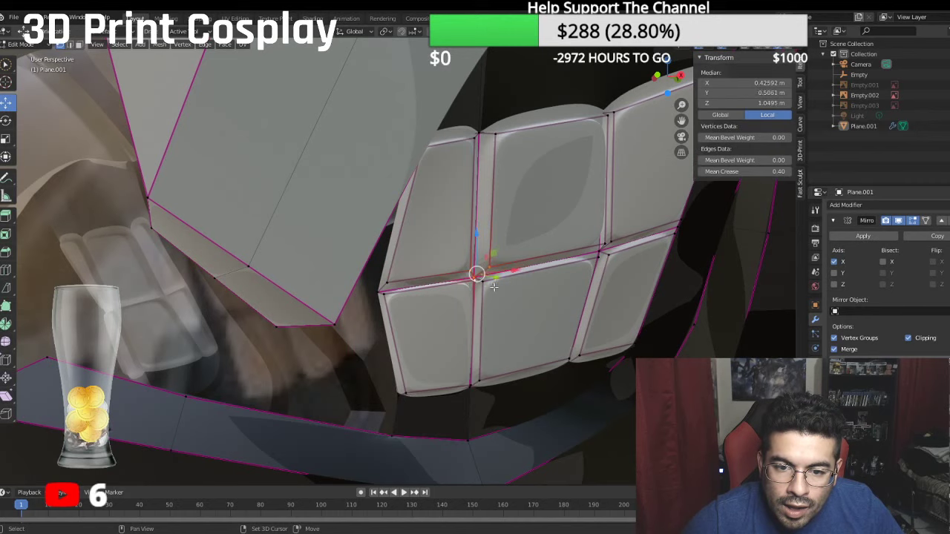
shift+click(492, 287)
middle_drag(494, 287, 502, 302)
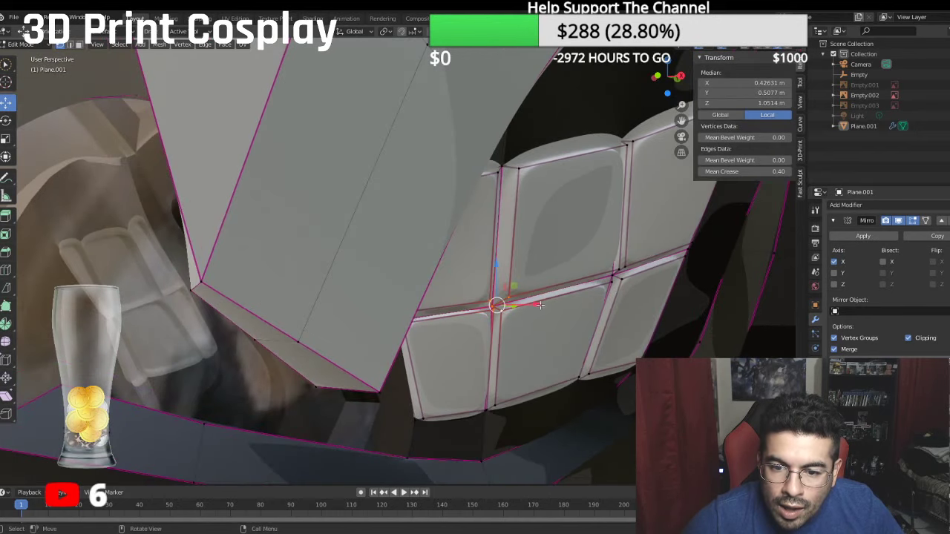
drag(535, 304, 529, 302)
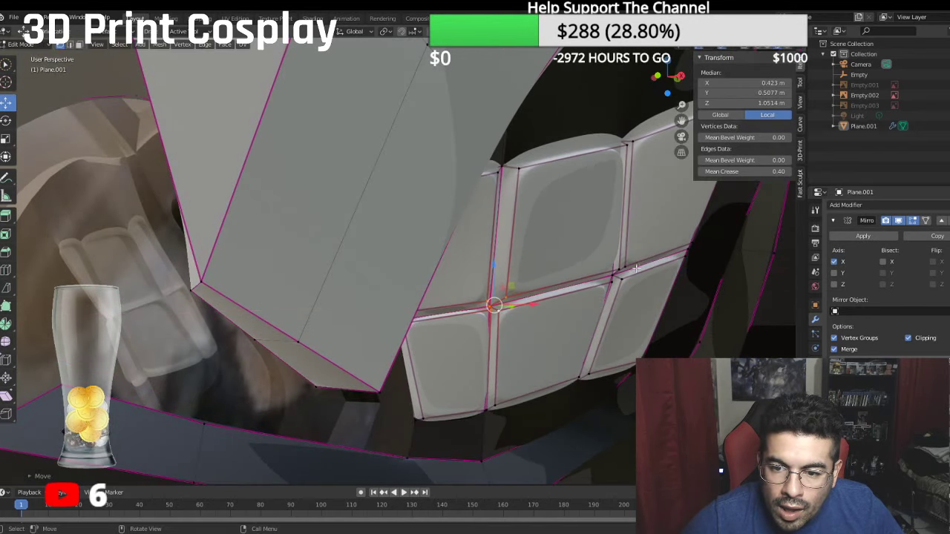
Step: Select the junction vertices between the second and third tooth columns, shift them slightly toward the centre, and fine-tune their position
click(625, 262)
shift+click(612, 276)
shift+click(610, 280)
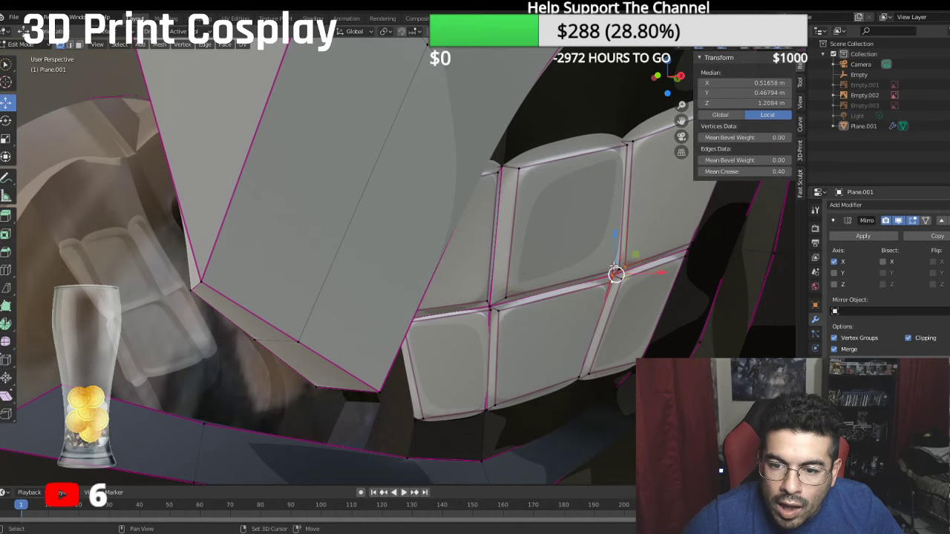
drag(659, 272, 661, 272)
middle_drag(661, 272, 546, 391)
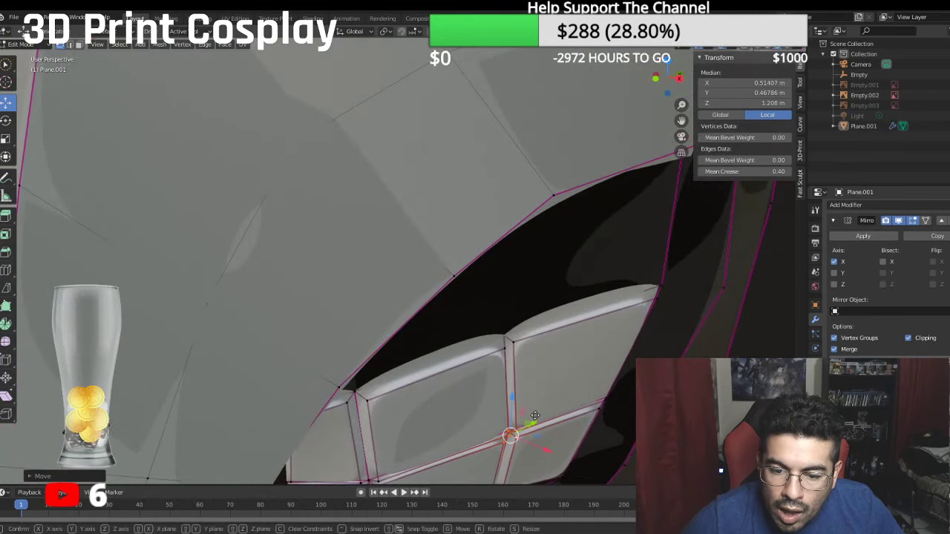
key(g)
drag(540, 443, 537, 440)
Step: Move the front corner vertex between the upper and lower front teeth back along Y and slightly outward along X
scroll(538, 440, down, 6)
middle_drag(533, 436, 624, 372)
scroll(608, 322, up, 3)
middle_drag(607, 322, 432, 248)
click(405, 240)
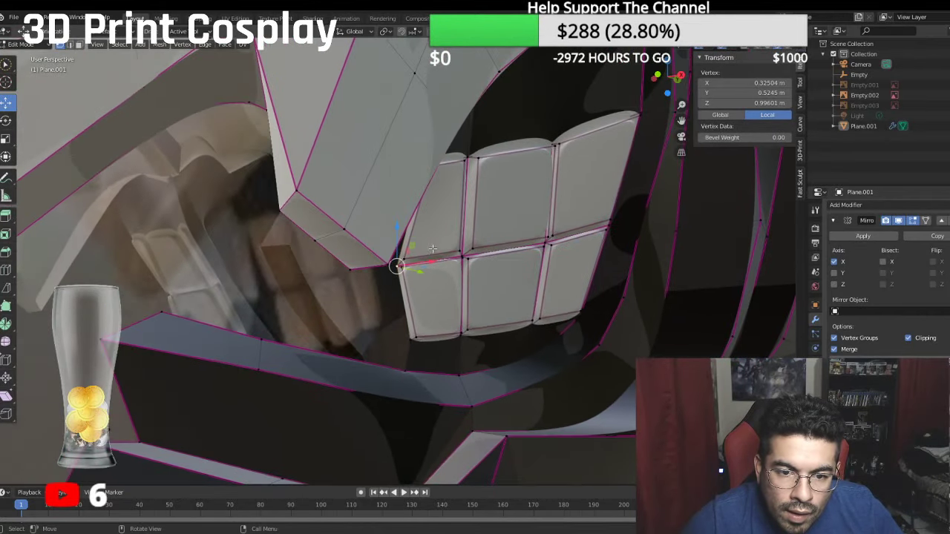
drag(416, 272, 415, 272)
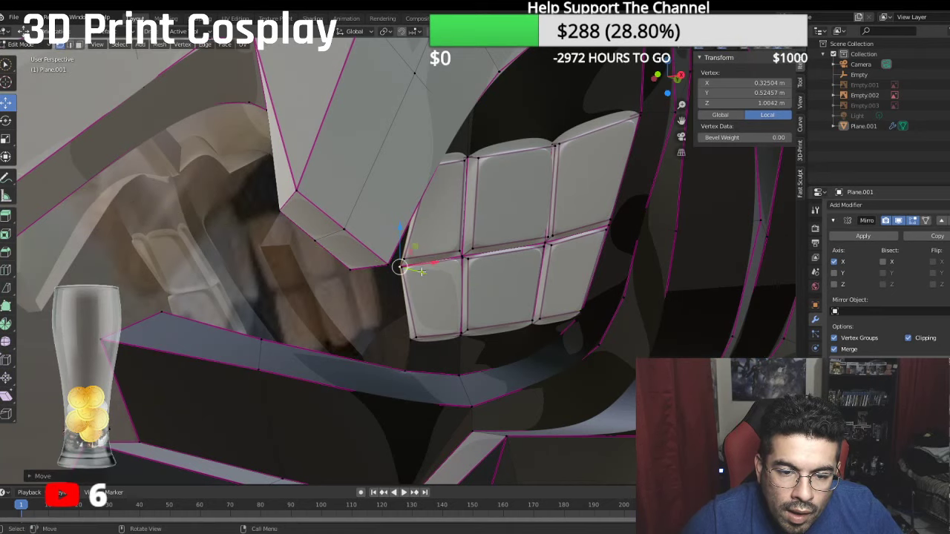
middle_drag(416, 272, 452, 273)
middle_drag(615, 291, 555, 364)
drag(551, 362, 597, 374)
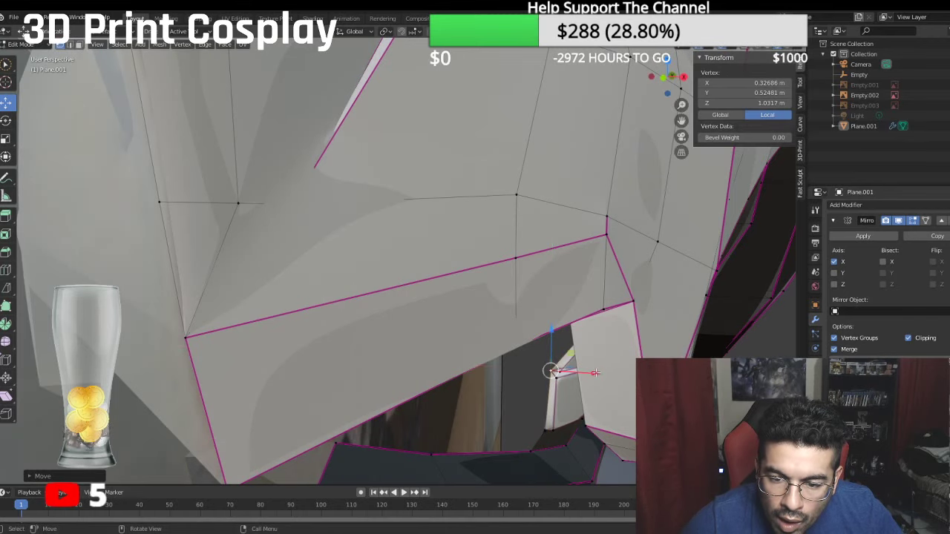
Step: Check the reshaped teeth from the front, return to Object Mode, and inspect the whole helmet from the front and side
middle_drag(581, 366, 612, 322)
scroll(611, 322, down, 2)
key(KP_1)
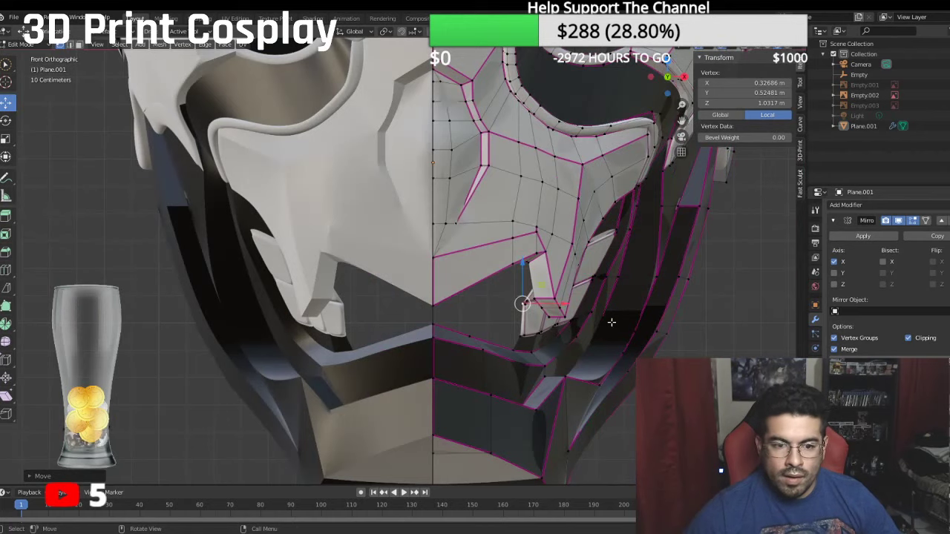
scroll(332, 281, up, 4)
middle_drag(334, 278, 284, 275)
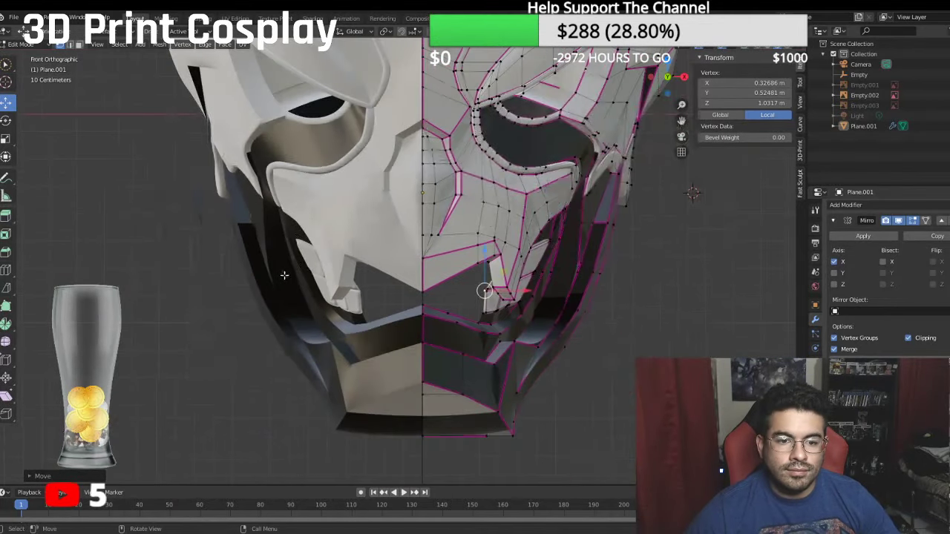
click(23, 44)
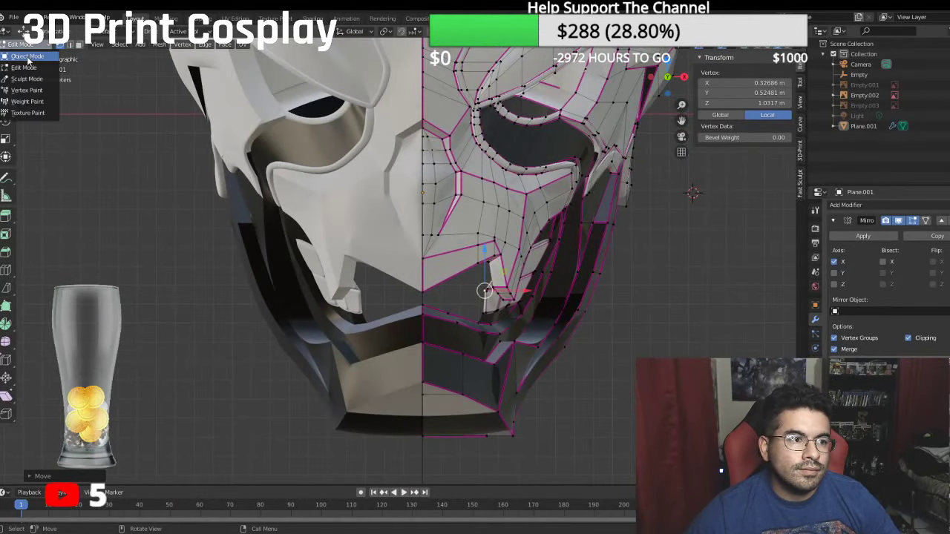
click(28, 59)
scroll(150, 172, down, 3)
shift+middle_drag(187, 172, 167, 240)
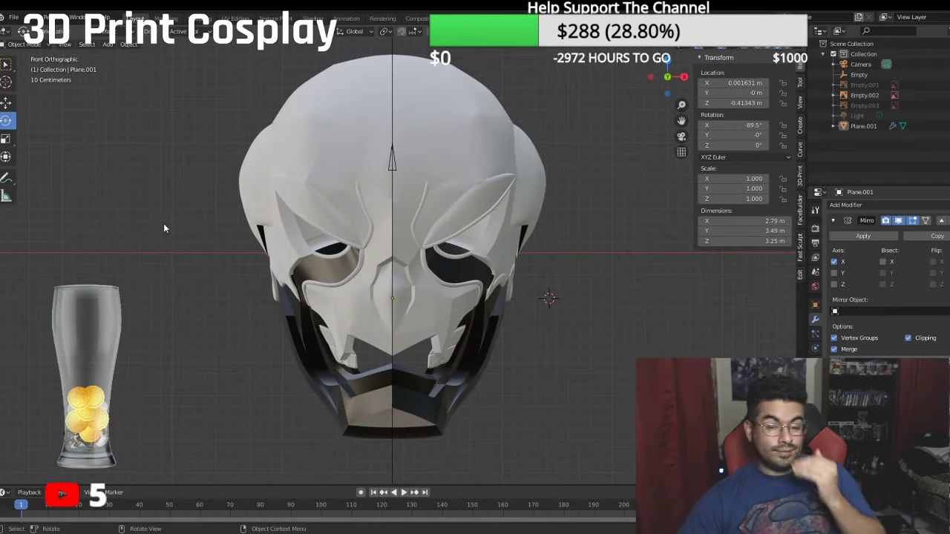
middle_drag(176, 194, 127, 193)
scroll(127, 193, up, 4)
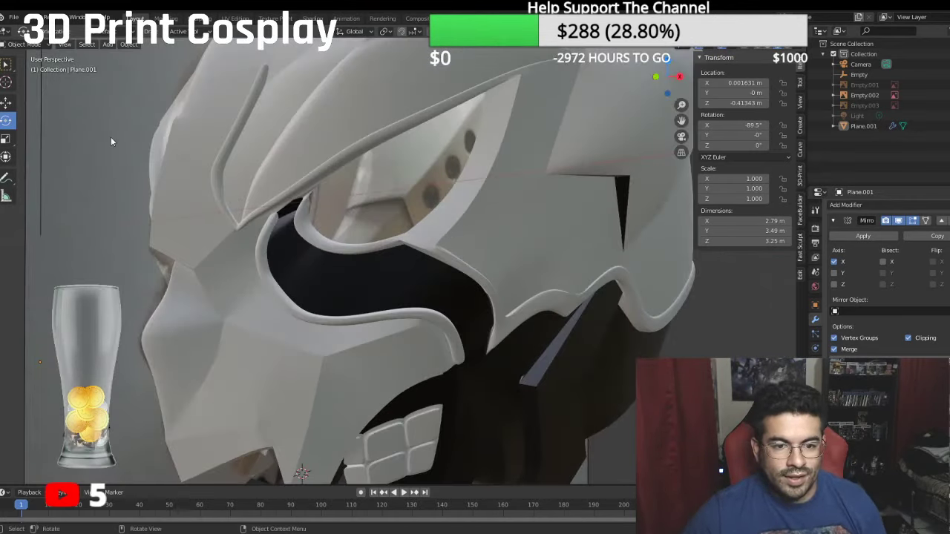
Step: Return to Edit Mode and select vertex paths around the inner rim of the eye opening
click(25, 45)
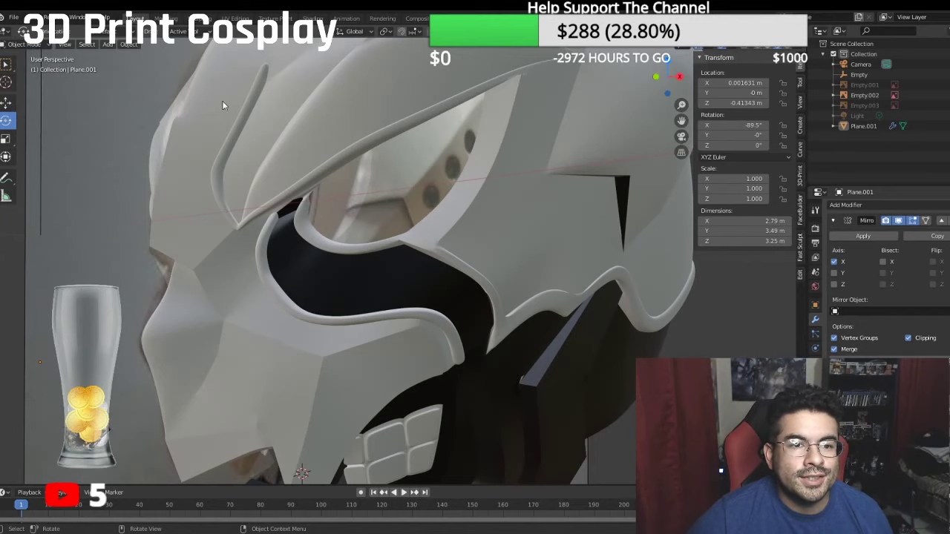
click(39, 46)
click(31, 69)
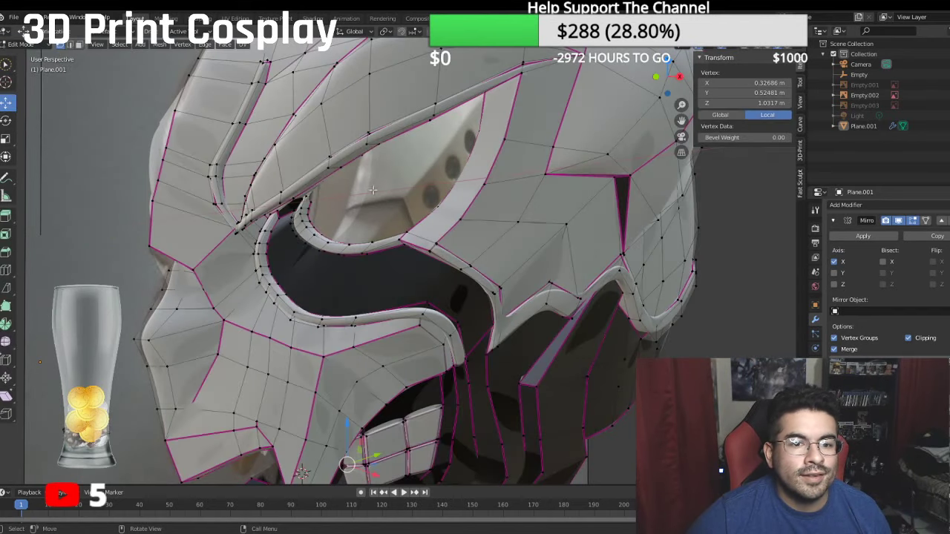
middle_drag(421, 202, 356, 211)
click(502, 229)
ctrl+click(325, 182)
middle_drag(324, 182, 311, 141)
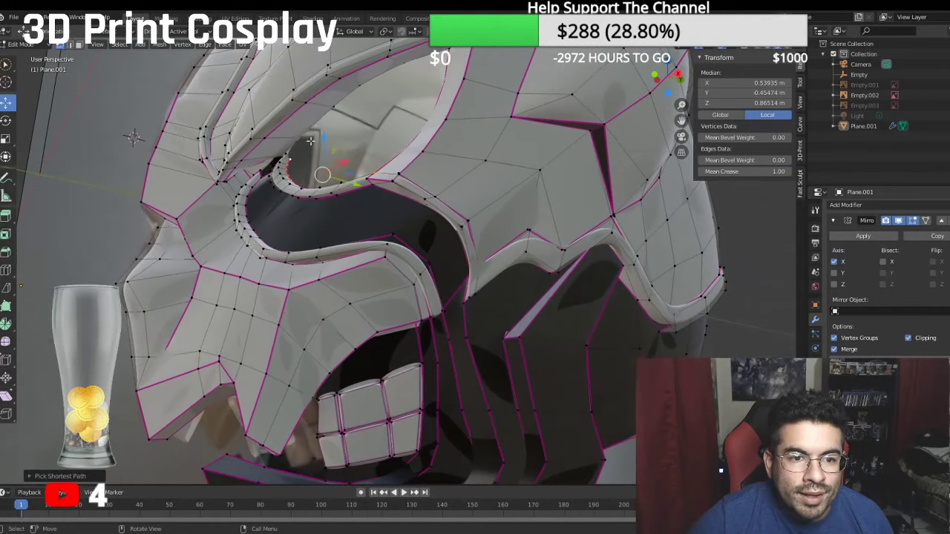
ctrl+click(336, 102)
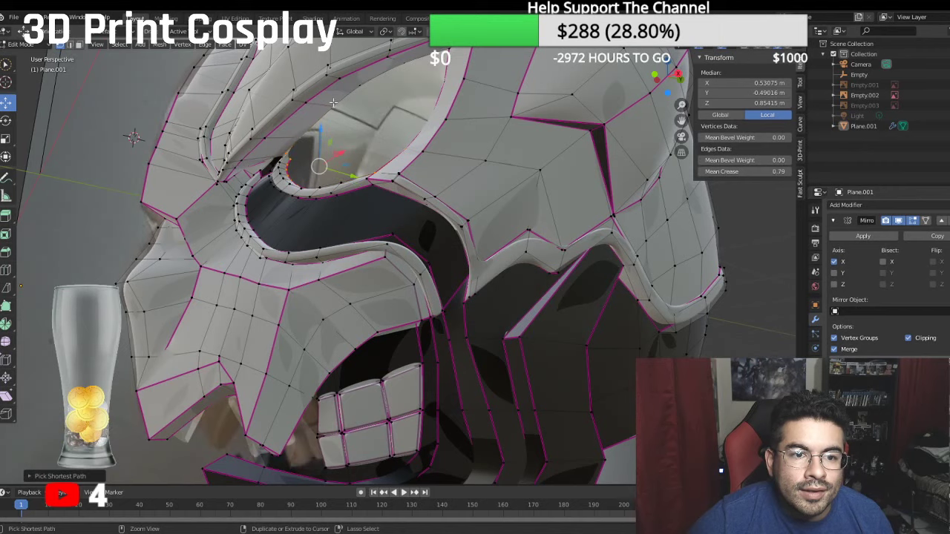
ctrl+click(444, 66)
Step: Try to fill the selected eye opening vertices with a face, and undo the fill
middle_drag(444, 70, 479, 100)
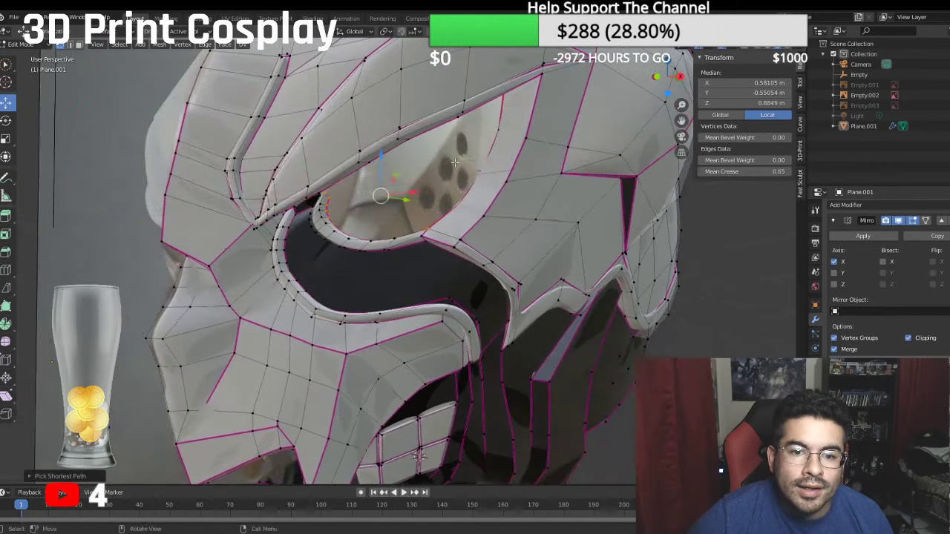
middle_drag(388, 235, 466, 280)
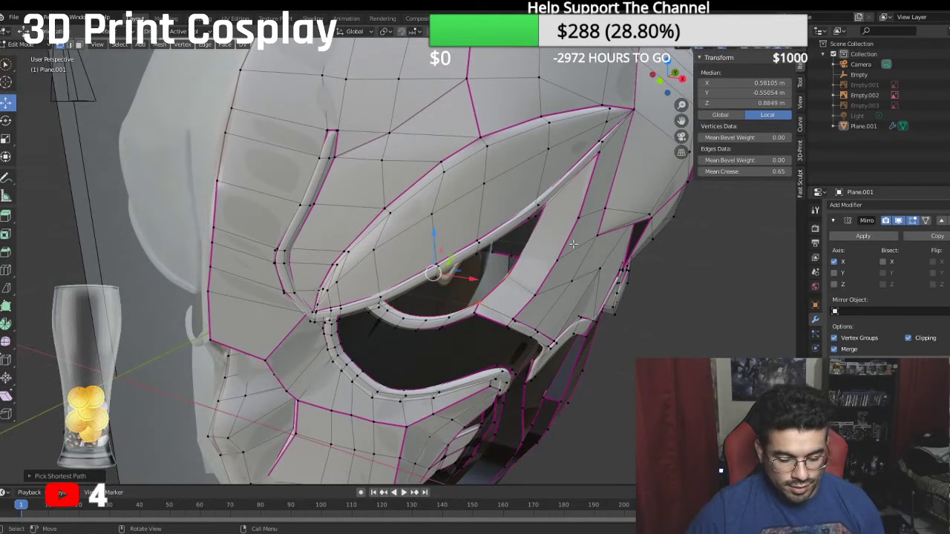
key(f)
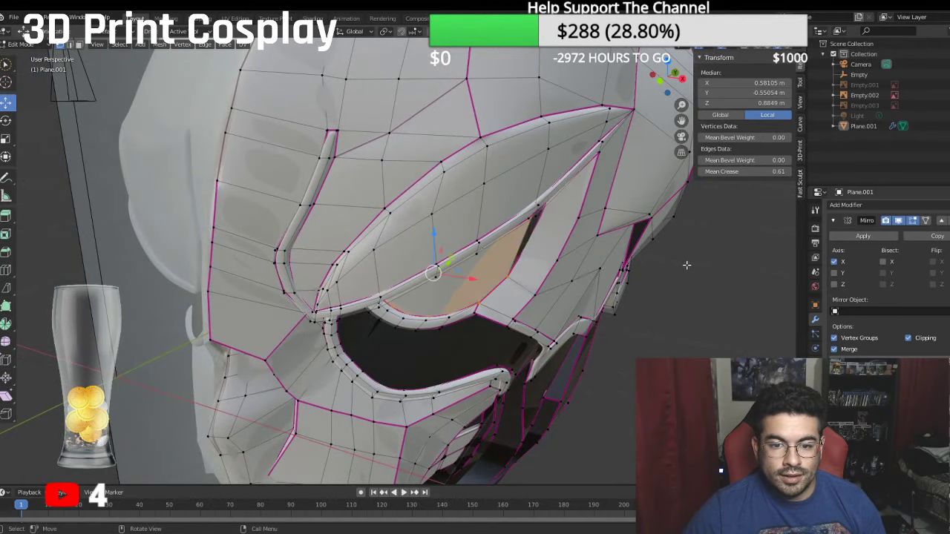
key(ctrl+z)
Step: Turn off the smoothed subdivision preview and add the remaining vertices along the eye opening's outer side to the selection
middle_drag(603, 228, 529, 149)
scroll(528, 148, up, 3)
shift+middle_drag(566, 95, 451, 265)
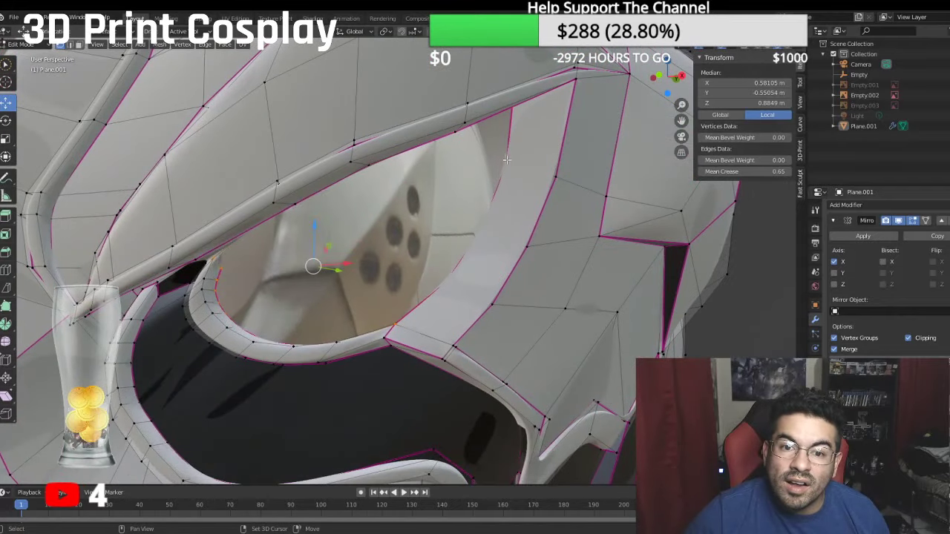
shift+click(508, 161)
middle_drag(504, 171, 484, 173)
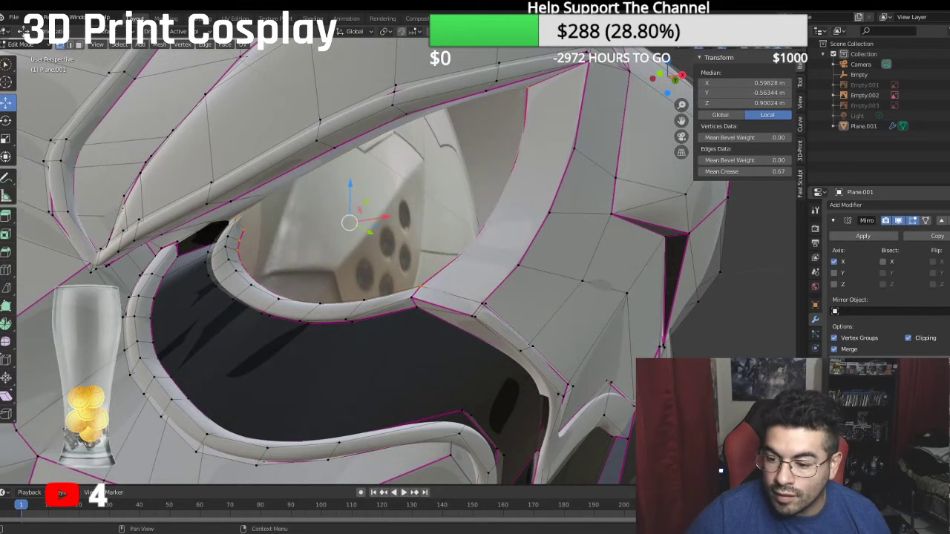
click(897, 475)
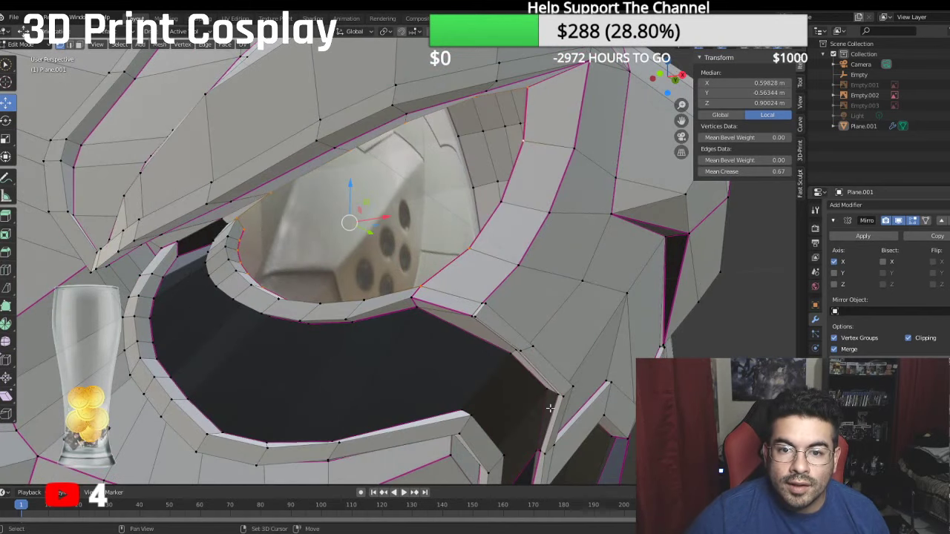
shift+click(501, 198)
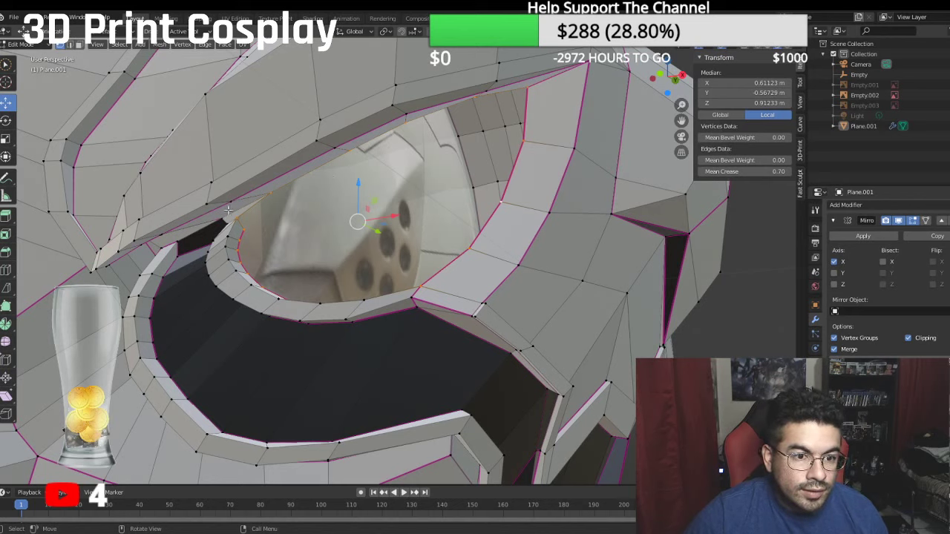
Step: Select the edge path along the top of the eye opening from its inner to its outer corner and set its mean crease to 1
click(246, 227)
shift+click(267, 193)
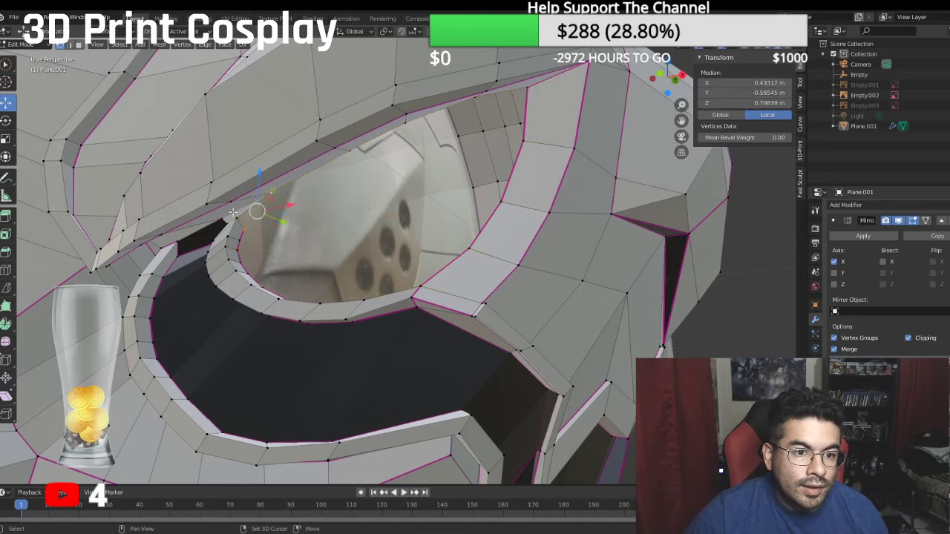
shift+click(233, 213)
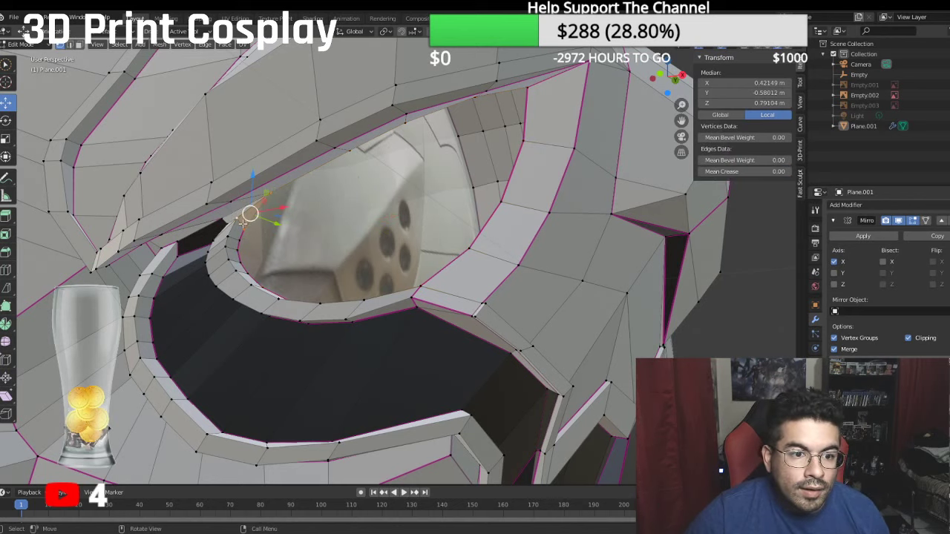
click(243, 229)
ctrl+click(524, 92)
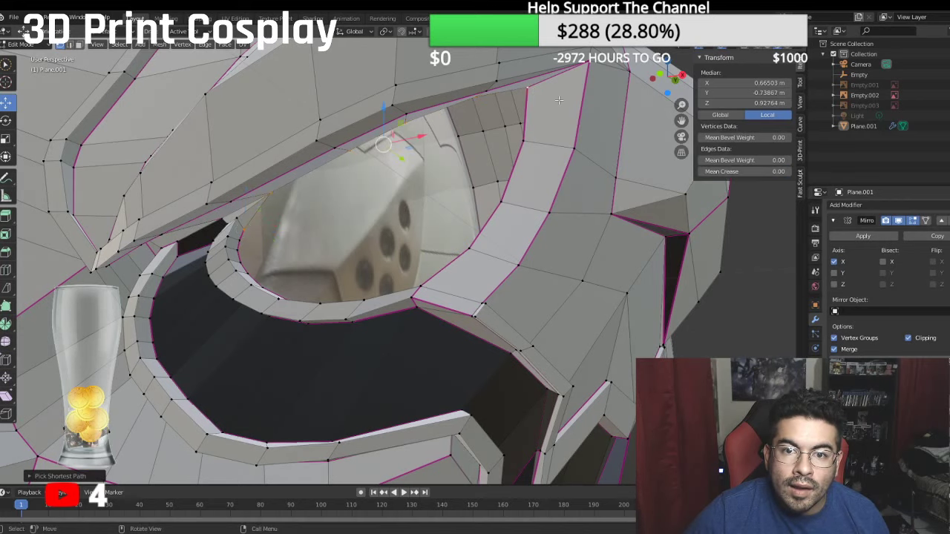
click(749, 172)
text(1)
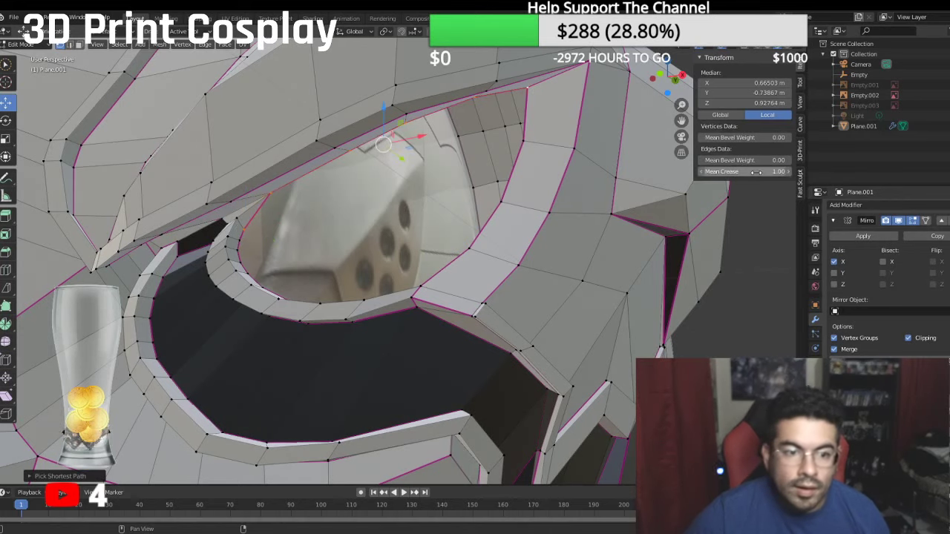
key(Return)
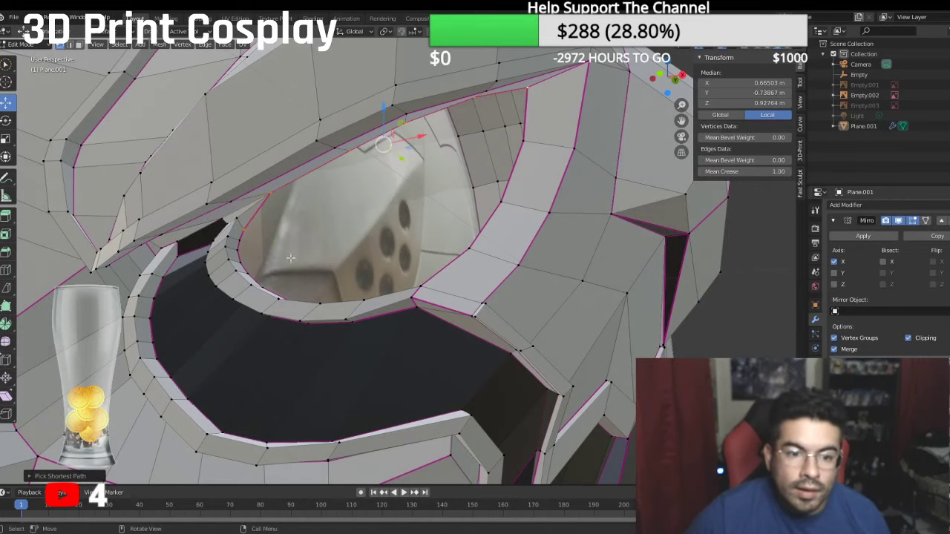
Step: Select the full inner rim loop of the eye opening and fill it with a single face
click(265, 198)
ctrl+click(529, 95)
ctrl+click(521, 141)
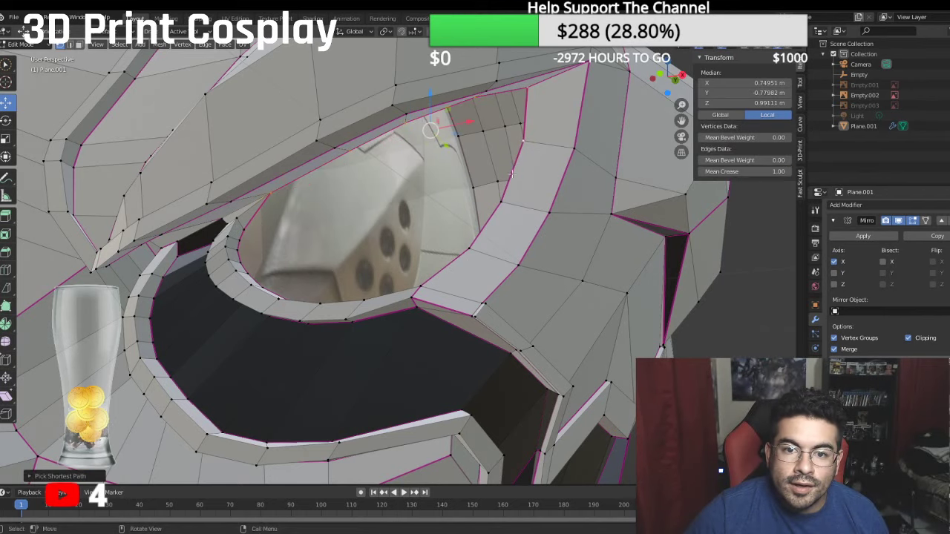
middle_drag(521, 143, 517, 190)
ctrl+click(332, 445)
middle_drag(332, 446, 200, 364)
ctrl+click(169, 308)
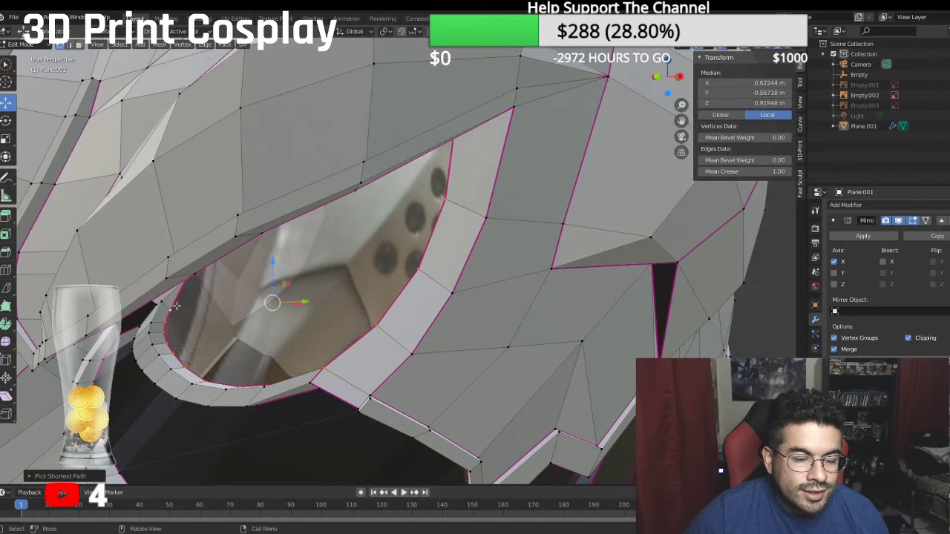
key(f)
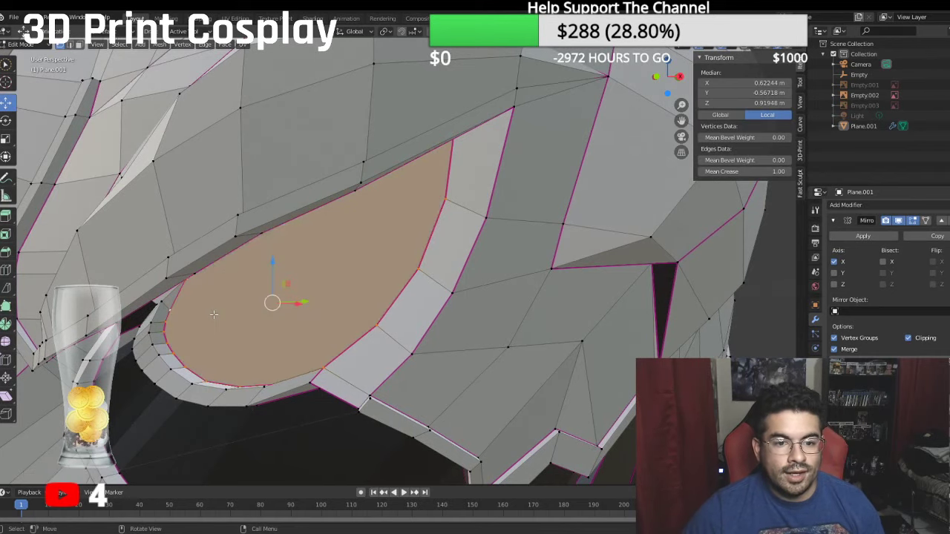
Step: Add a new material with a fully saturated red base color and assign it to the eye face
click(79, 44)
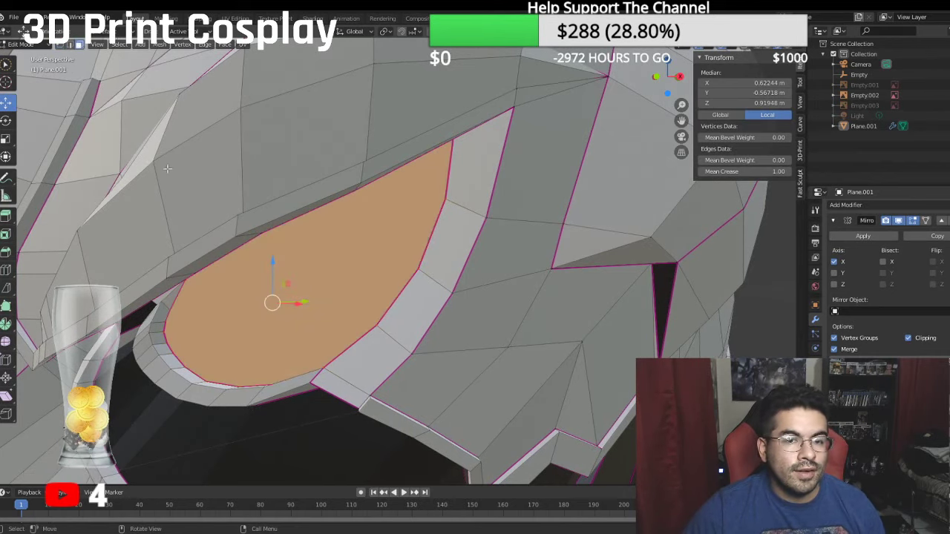
click(814, 392)
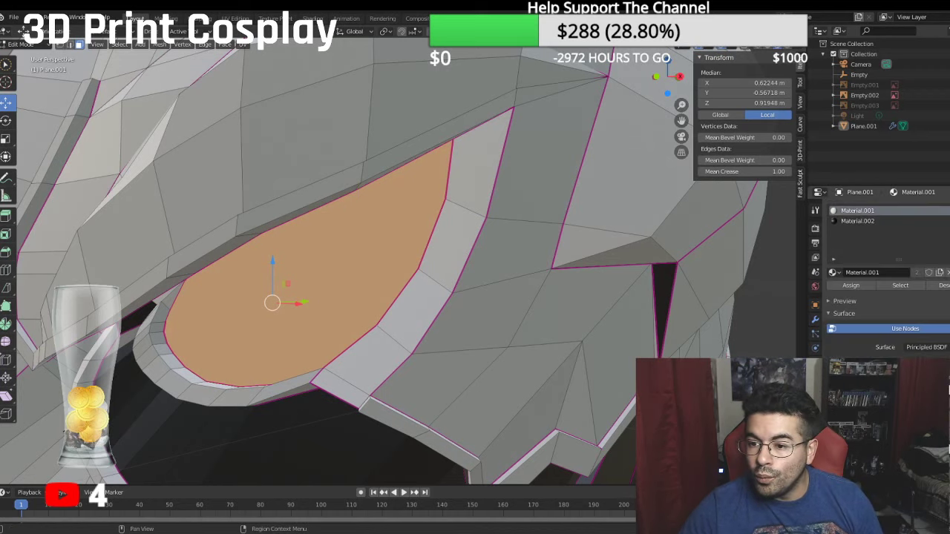
click(945, 211)
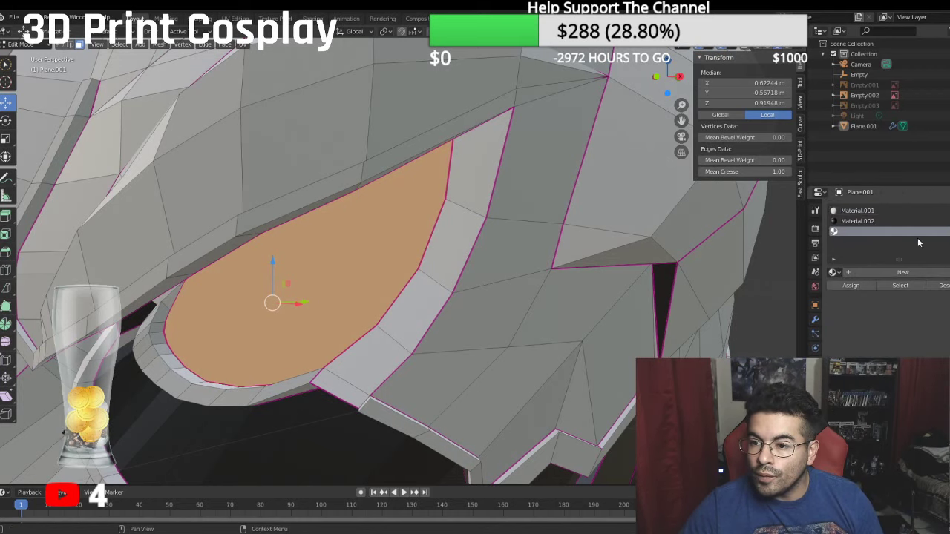
click(870, 274)
click(916, 383)
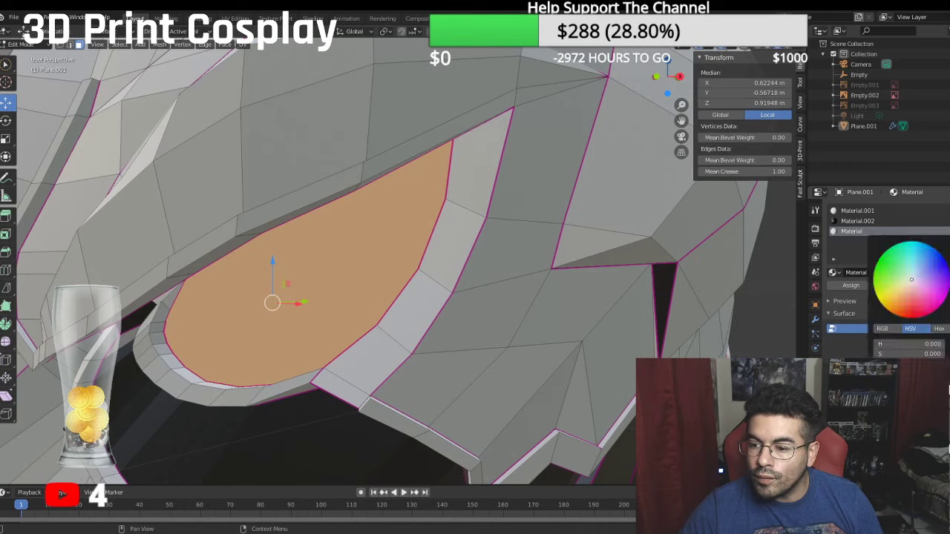
drag(919, 312, 912, 320)
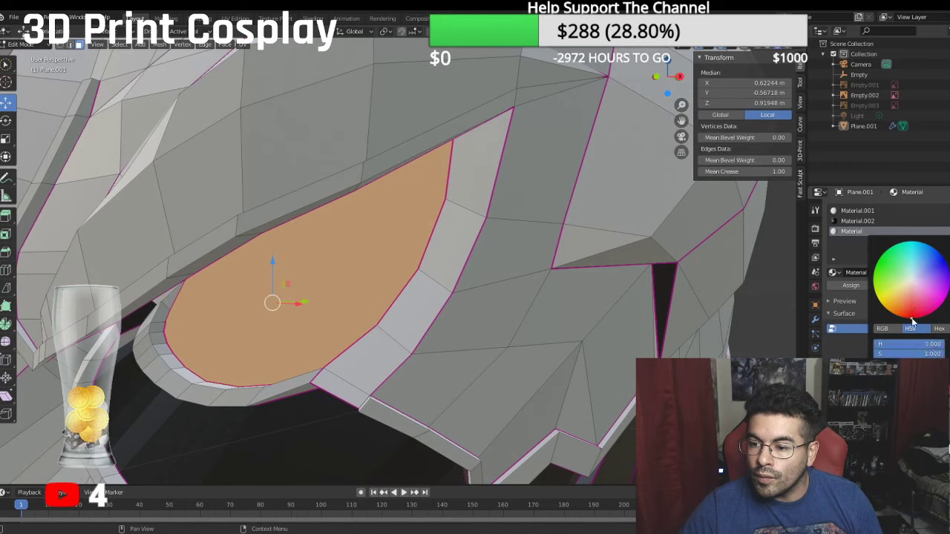
click(851, 286)
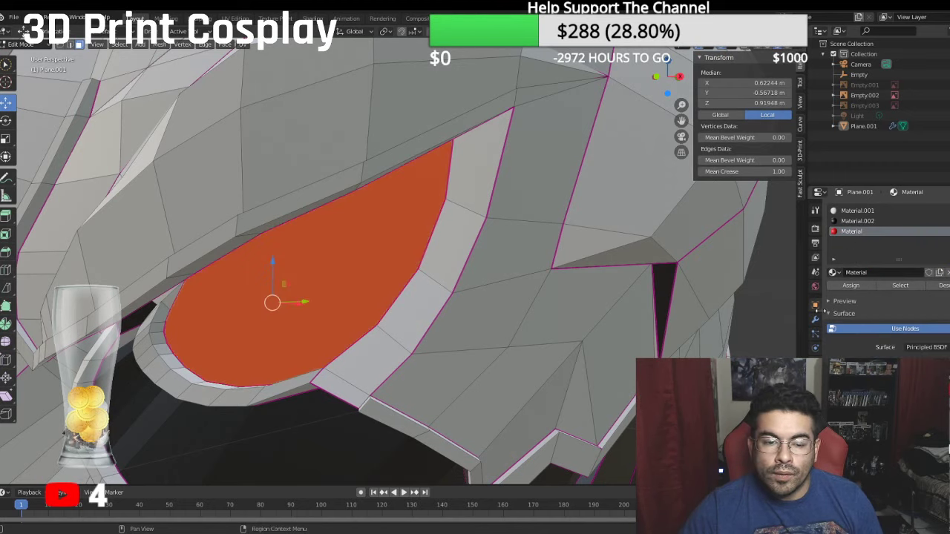
Step: Set the red eye material's Metallic value to 0.795 and view the helmet from the front
scroll(875, 297, down, 1)
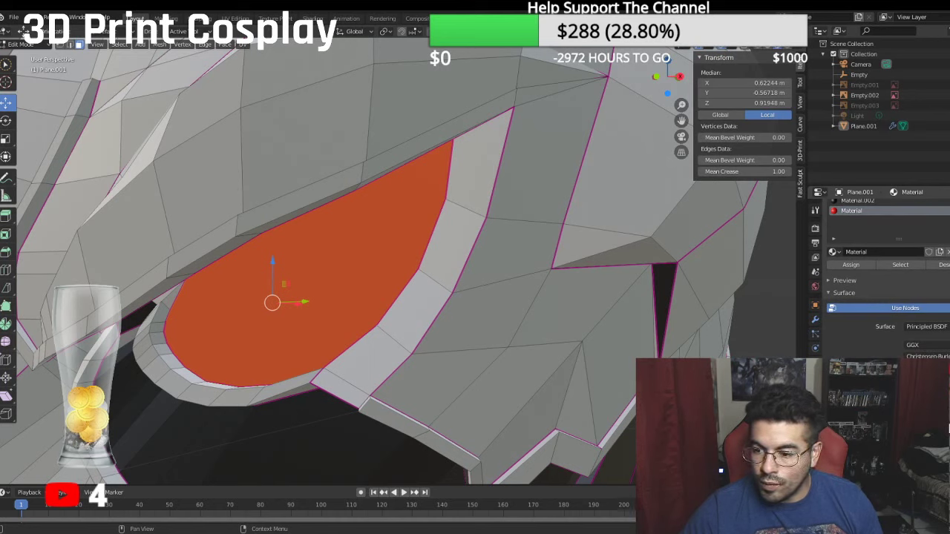
scroll(883, 297, down, 5)
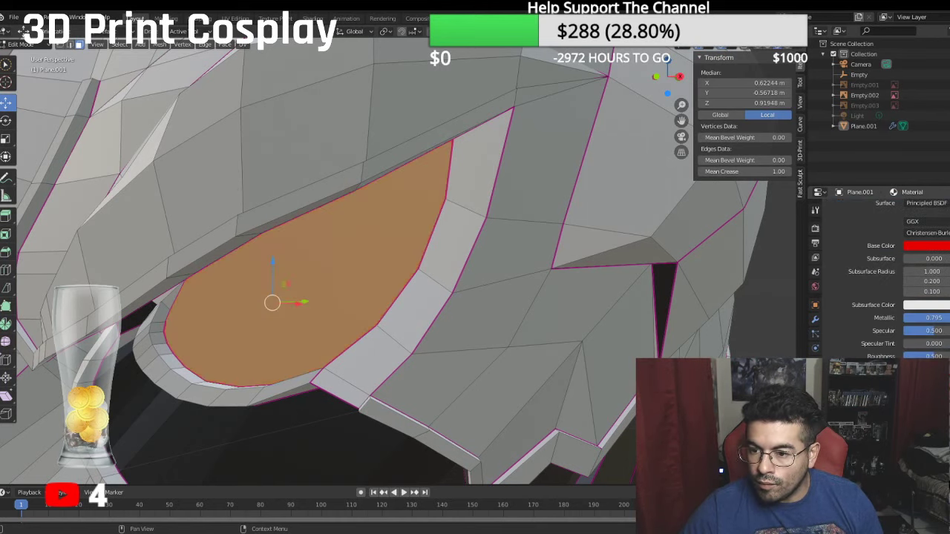
key(KP_1)
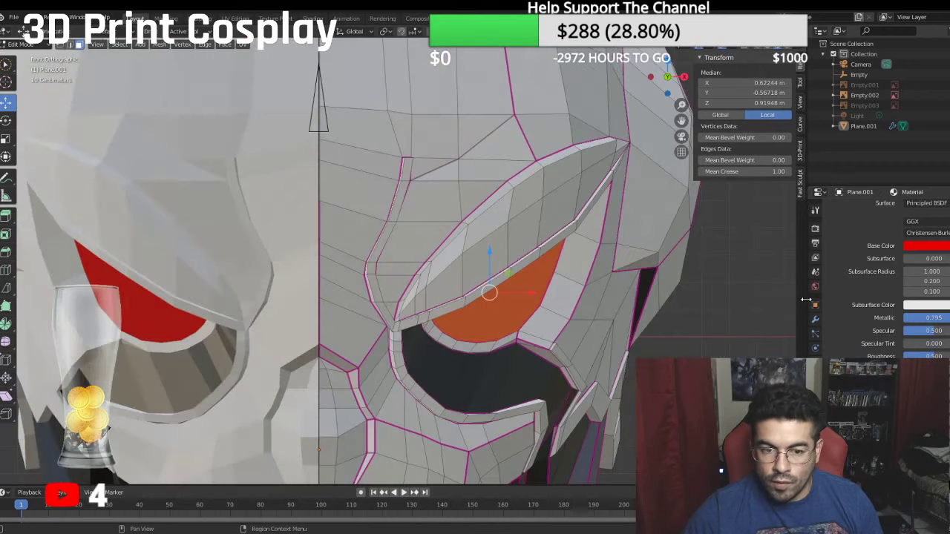
Step: Turn the smoothed subdivision preview back on and switch the helmet to Object Mode
click(815, 320)
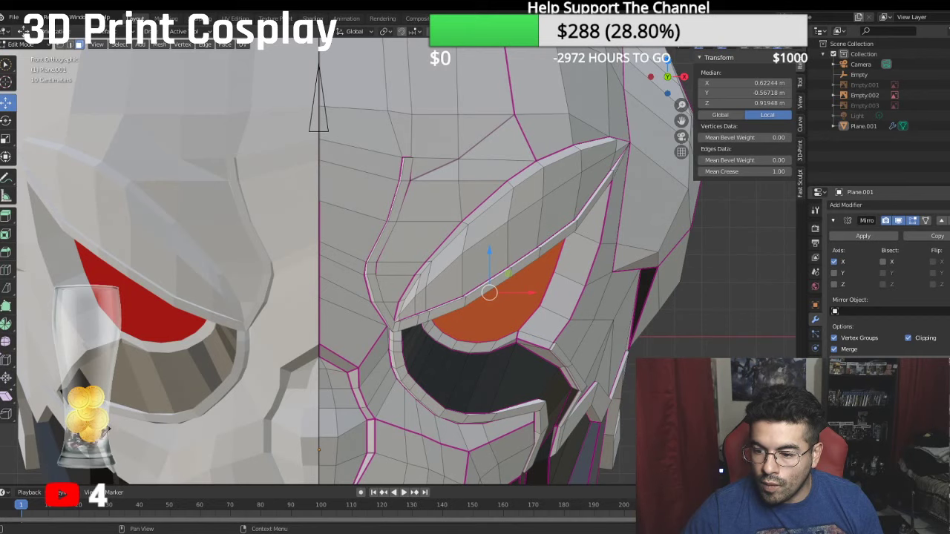
key(ctrl+1)
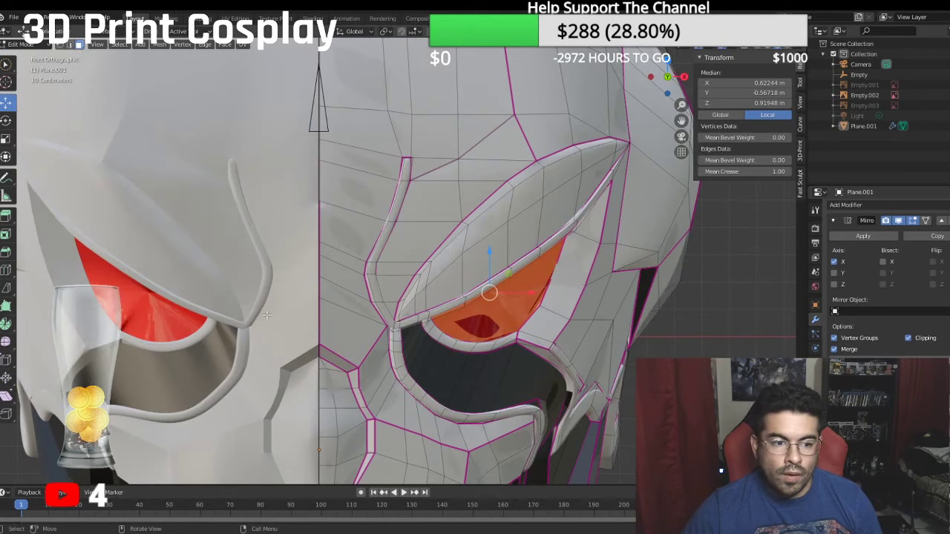
click(18, 44)
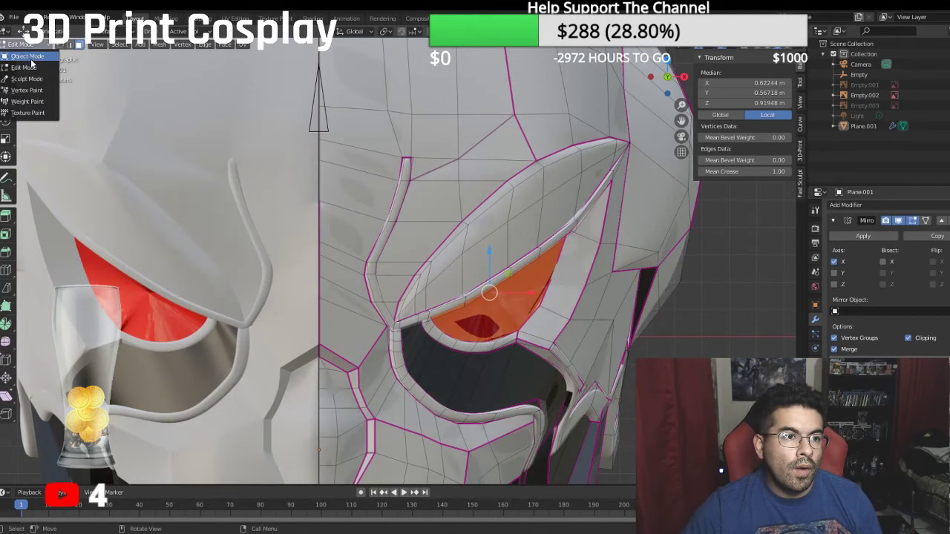
click(26, 58)
scroll(249, 204, down, 5)
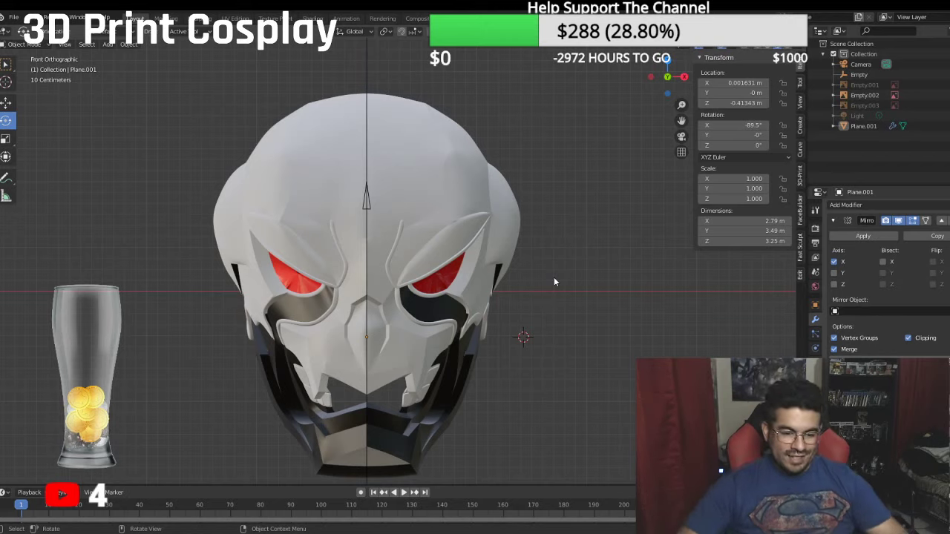
Step: Hide the viewport overlays and inspect the helmet from the front and the side
click(718, 47)
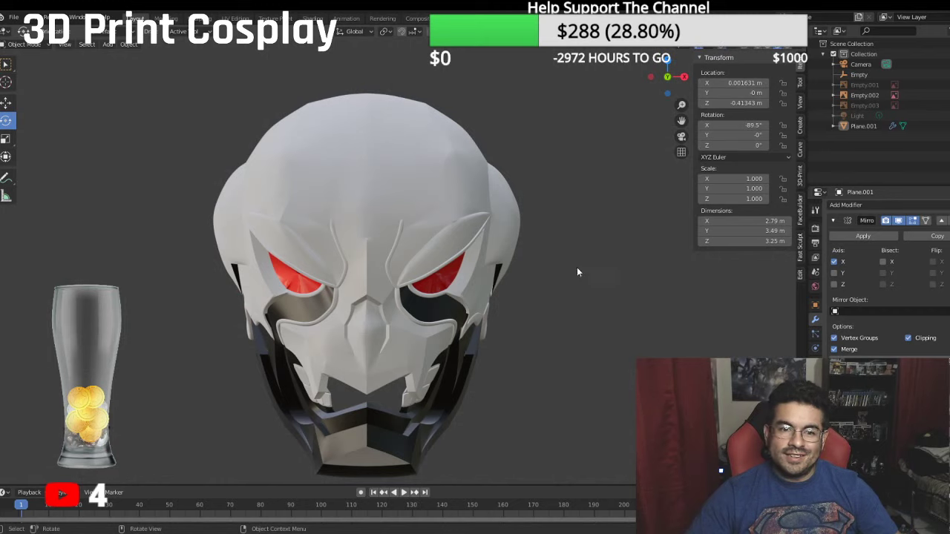
middle_drag(564, 276, 512, 239)
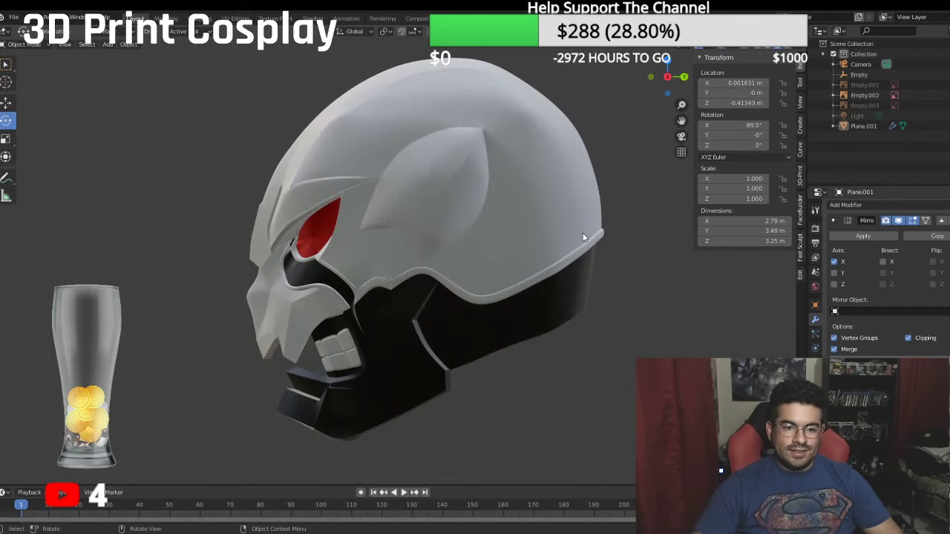
key(KP_1)
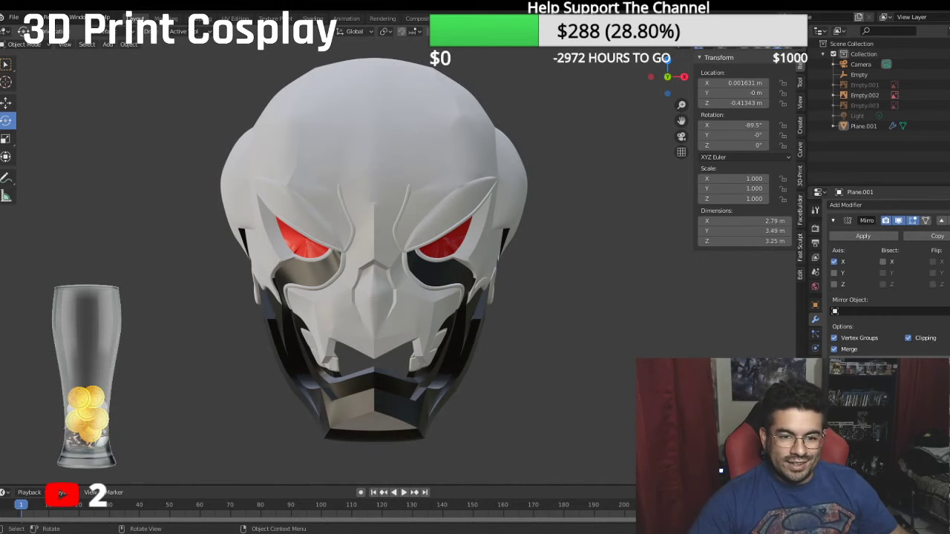
middle_drag(374, 223, 298, 226)
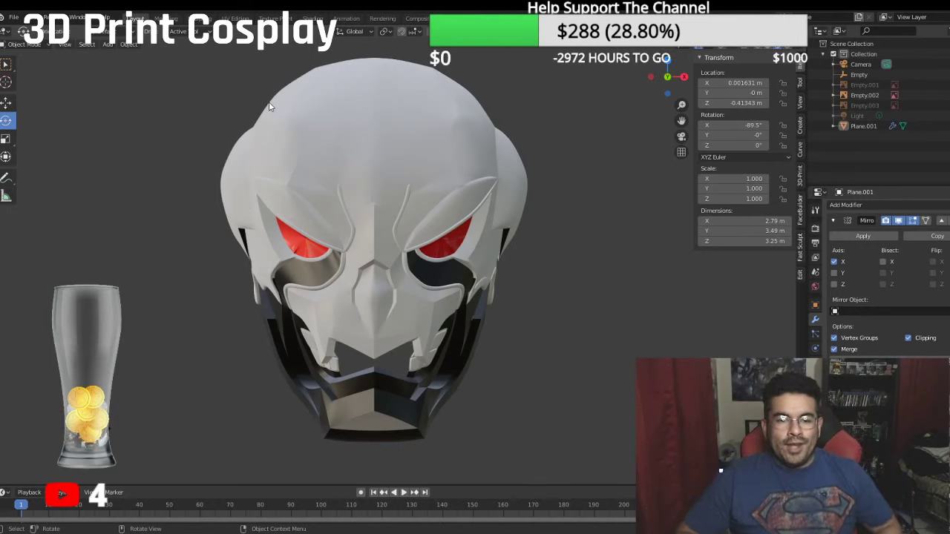
Step: Import the Head Stl model as an STL file and select it in front view with the overlays shown
click(13, 18)
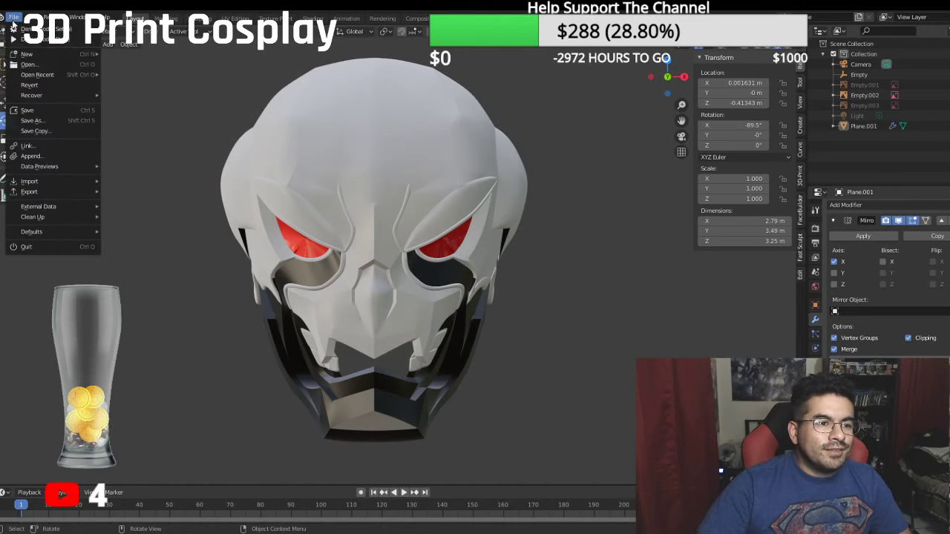
mouse_move(42, 182)
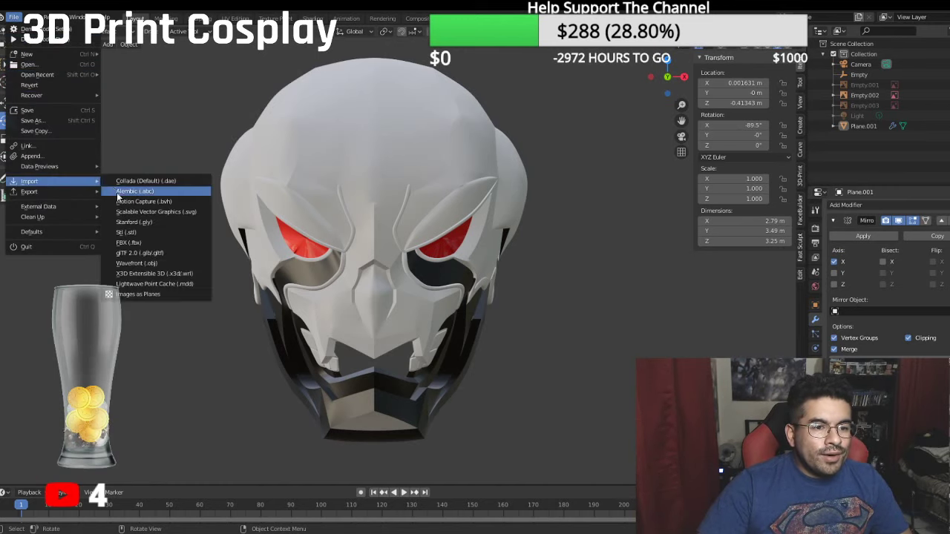
click(136, 232)
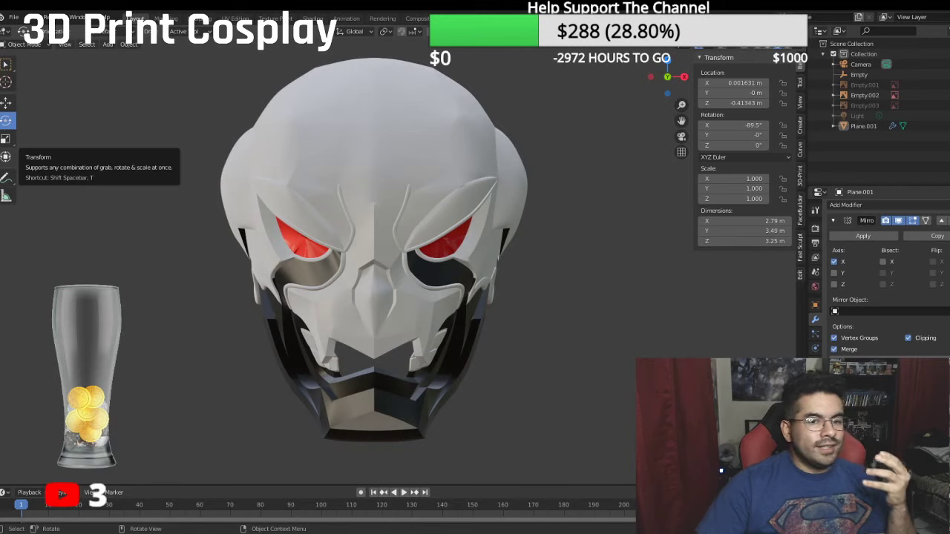
scroll(309, 391, down, 20)
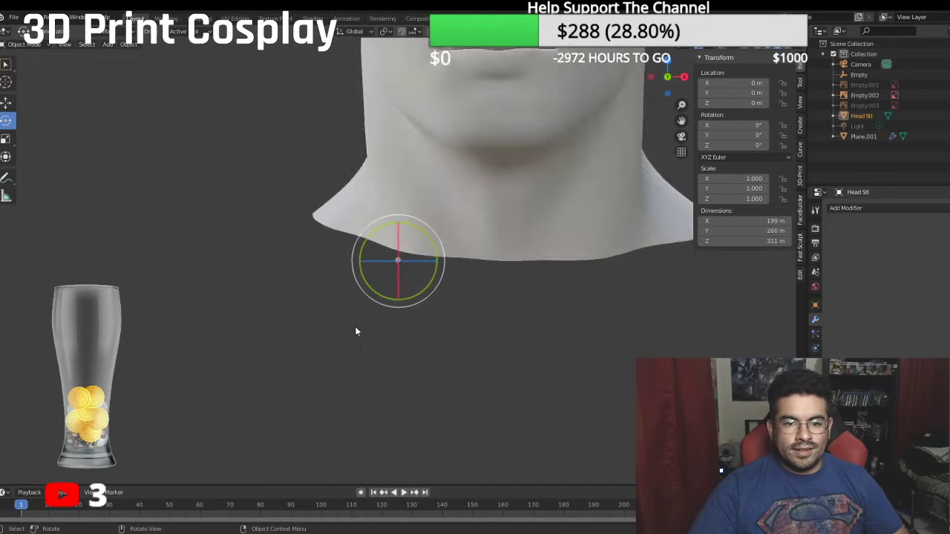
scroll(357, 332, down, 5)
scroll(363, 319, up, 3)
click(434, 130)
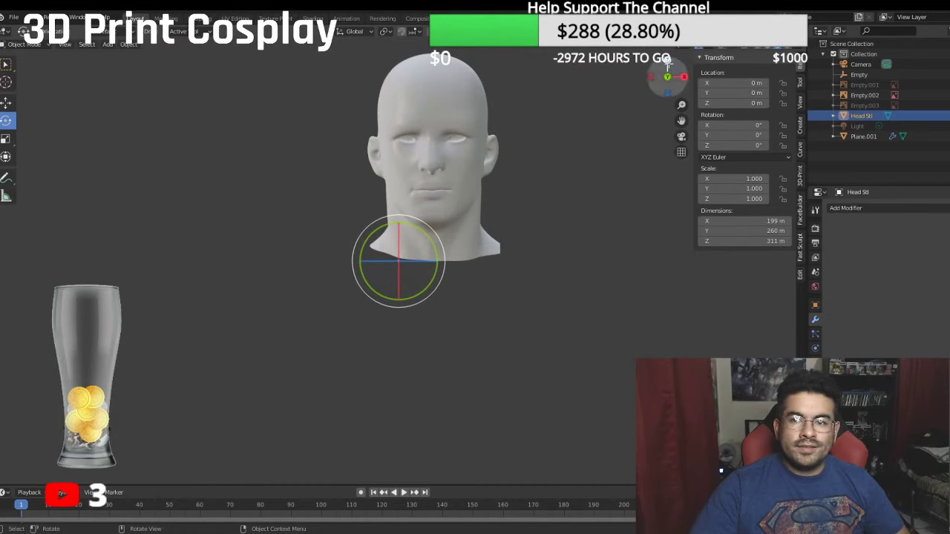
key(KP_1)
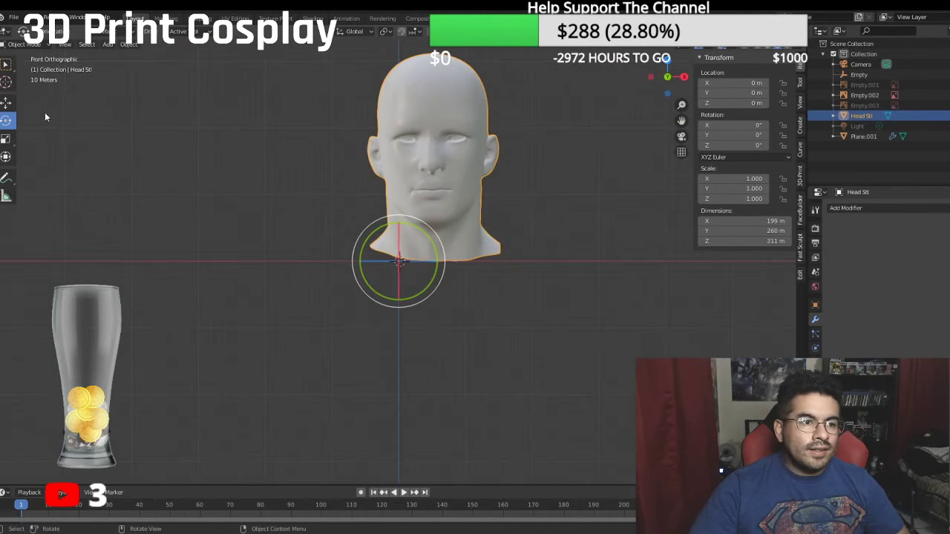
Step: Scale the imported head down uniformly to about 0.013, making it about 2.5 m wide, close to the helmet's size
click(6, 139)
key(s)
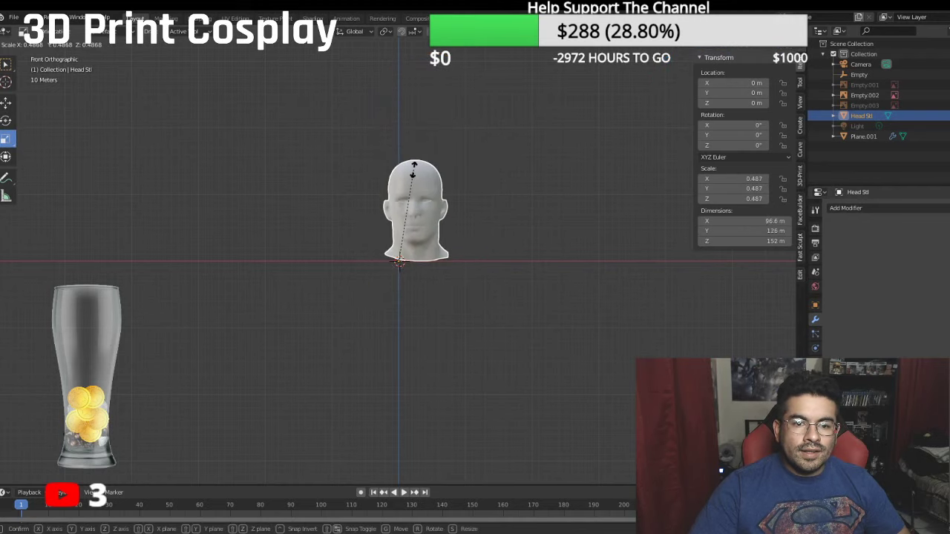
click(398, 243)
scroll(403, 228, up, 17)
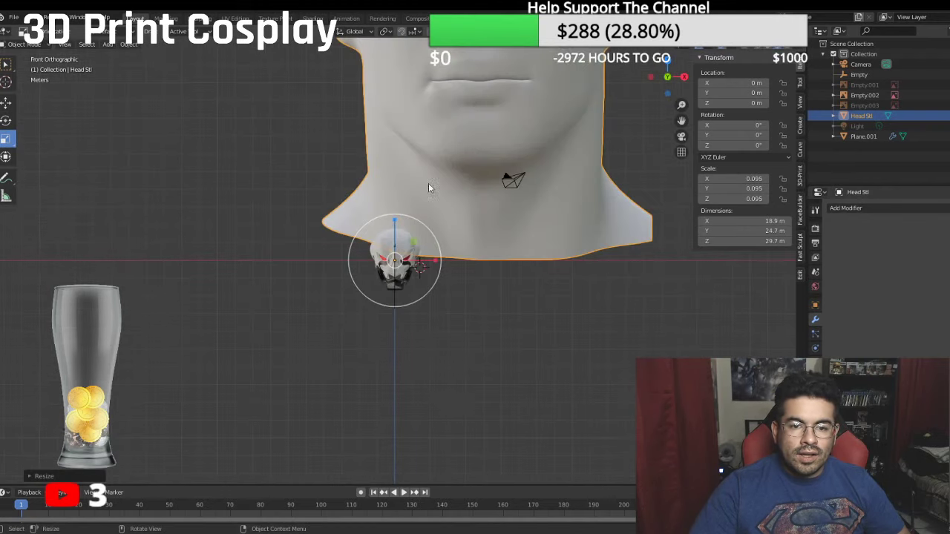
drag(496, 24, 428, 244)
scroll(429, 243, up, 5)
scroll(428, 243, up, 1)
drag(457, 121, 448, 140)
Step: Move the head behind the helmet, to about -0.66 m in X and -2.22 m in Z
click(8, 104)
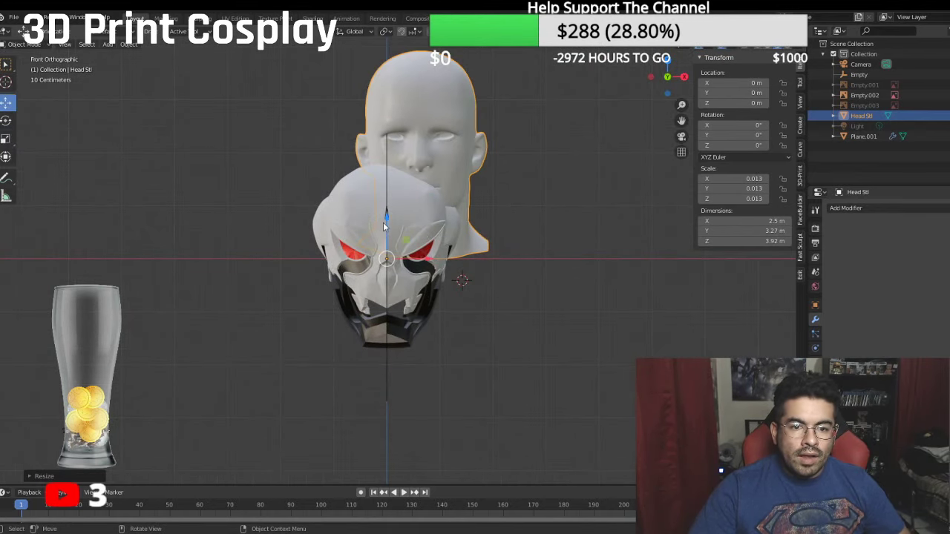
drag(386, 238, 378, 336)
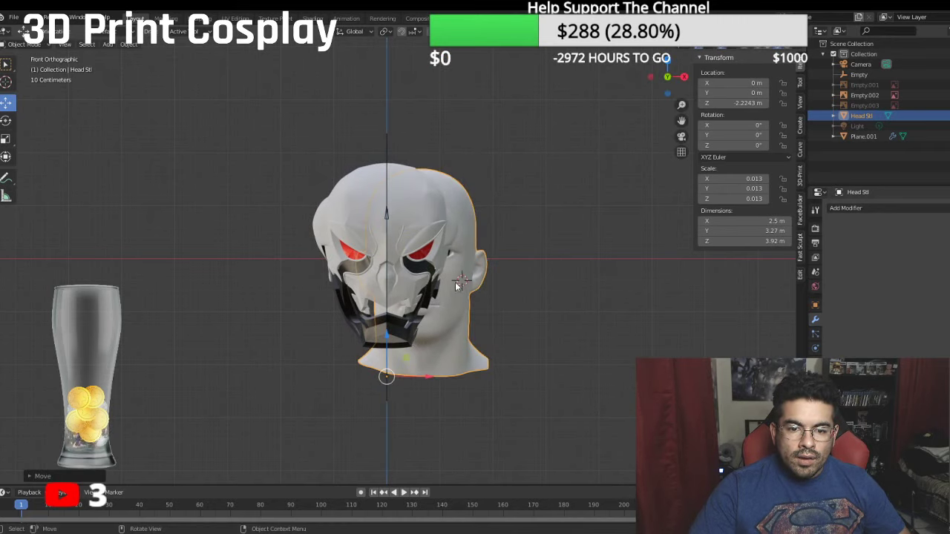
drag(436, 377, 401, 377)
scroll(245, 288, up, 3)
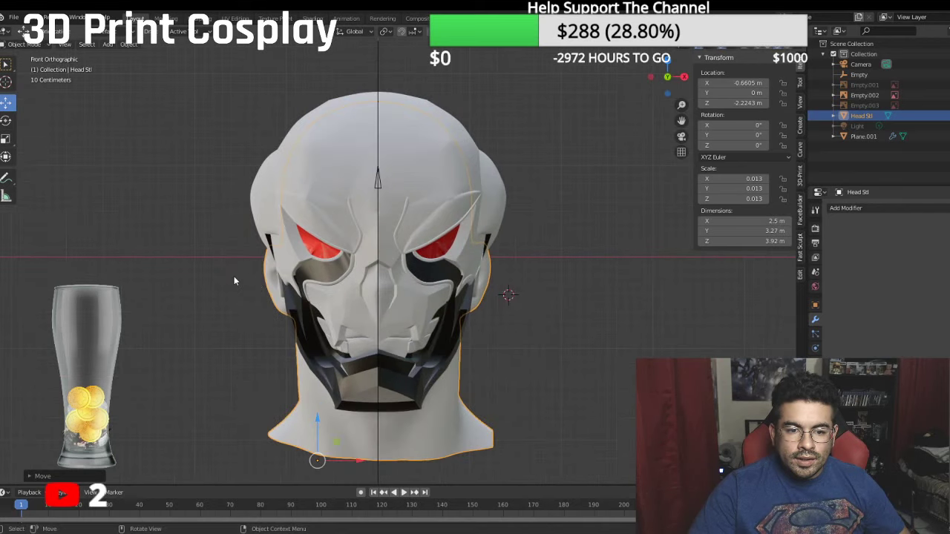
Step: Scale the head down to about 0.011 and shift it to about -0.593 m in X and -2.106 m in Z
click(6, 139)
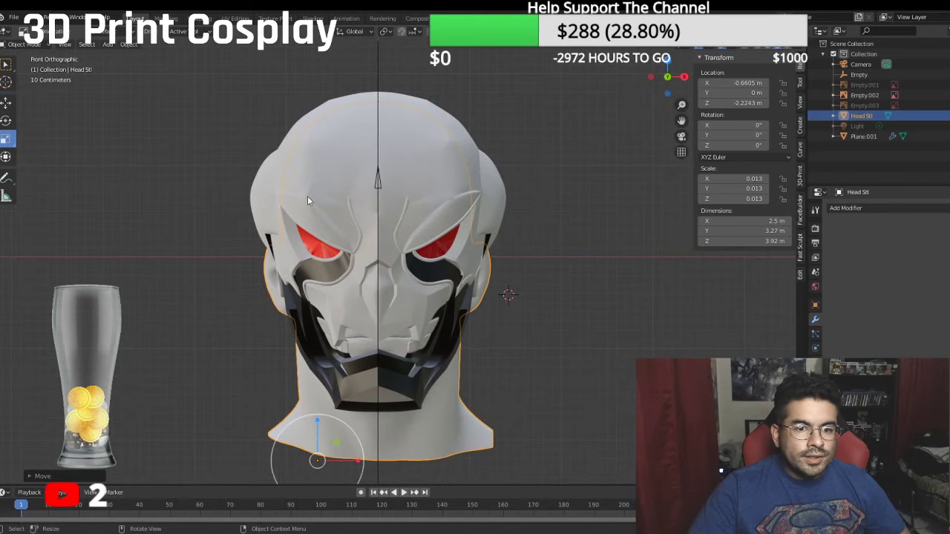
drag(424, 206, 400, 221)
click(6, 102)
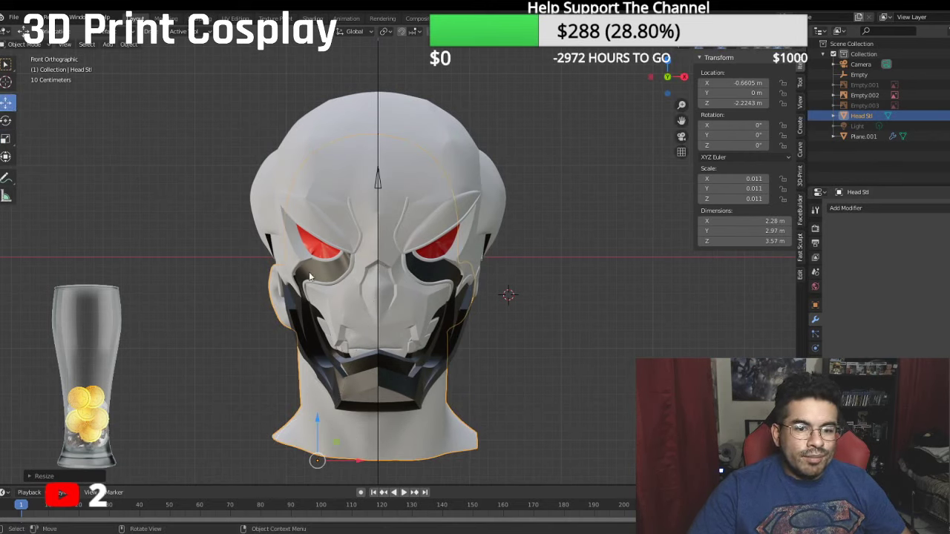
drag(317, 423, 319, 411)
drag(364, 452, 369, 450)
Step: Try to move the head freely to about -0.318 m in X, and undo that move
key(g)
click(636, 327)
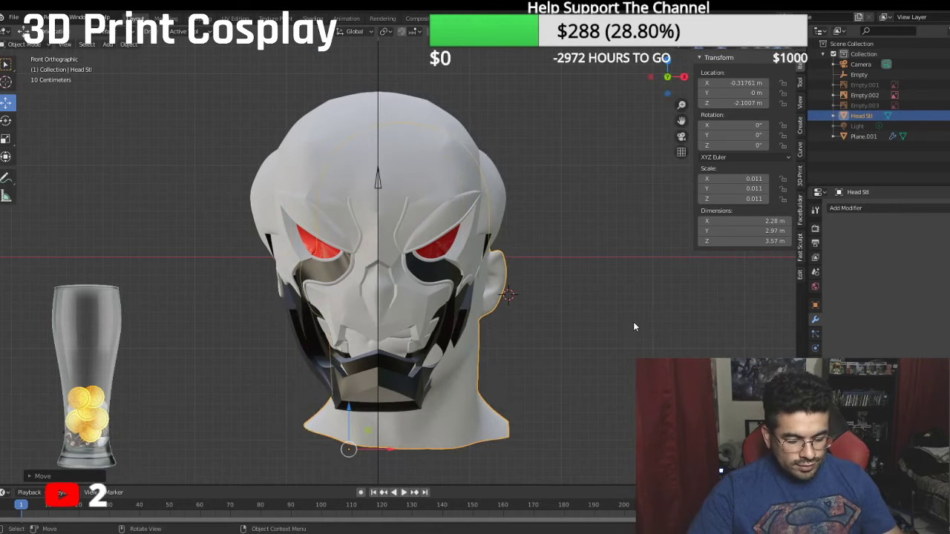
key(ctrl+z)
middle_drag(608, 311, 667, 315)
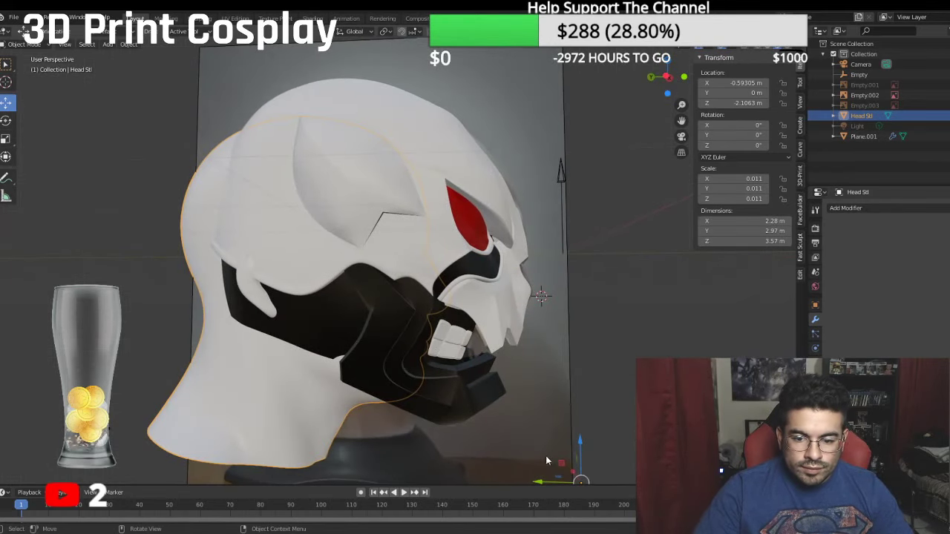
Step: Move the imported head forward into the helmet along the Y axis, to about -0.54 m
drag(539, 482, 484, 479)
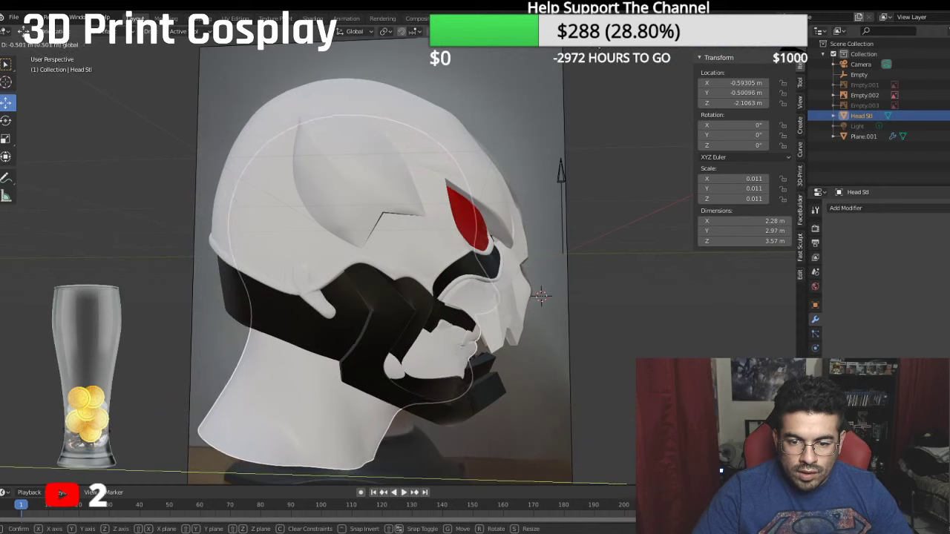
drag(586, 483, 591, 483)
middle_drag(620, 131, 508, 133)
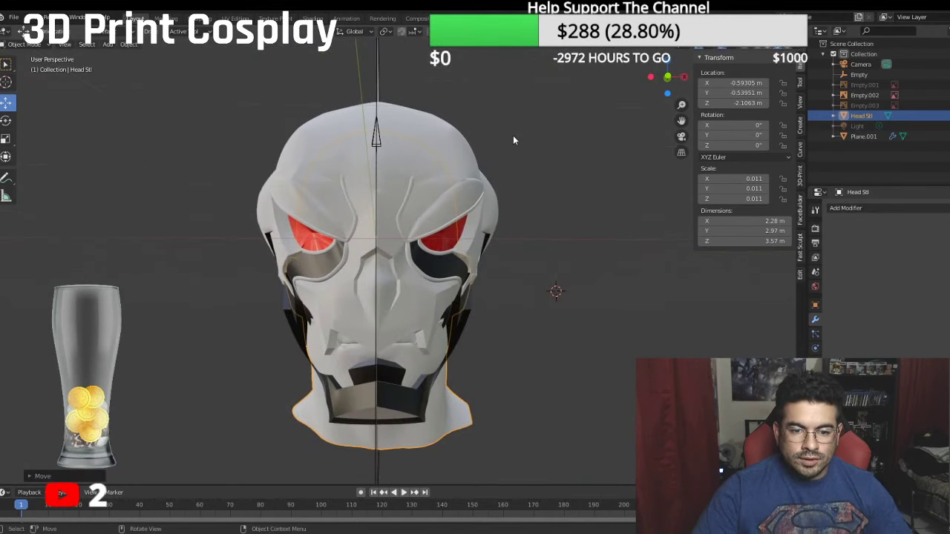
Step: Narrow the head along the X axis only, to a scale of about 0.010 and a width of about 2.05 m
click(6, 140)
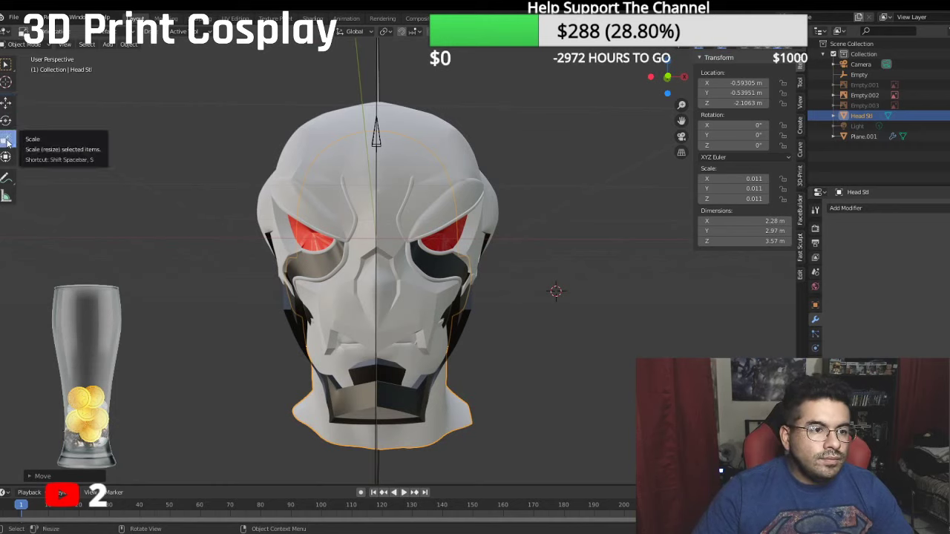
scroll(390, 261, down, 3)
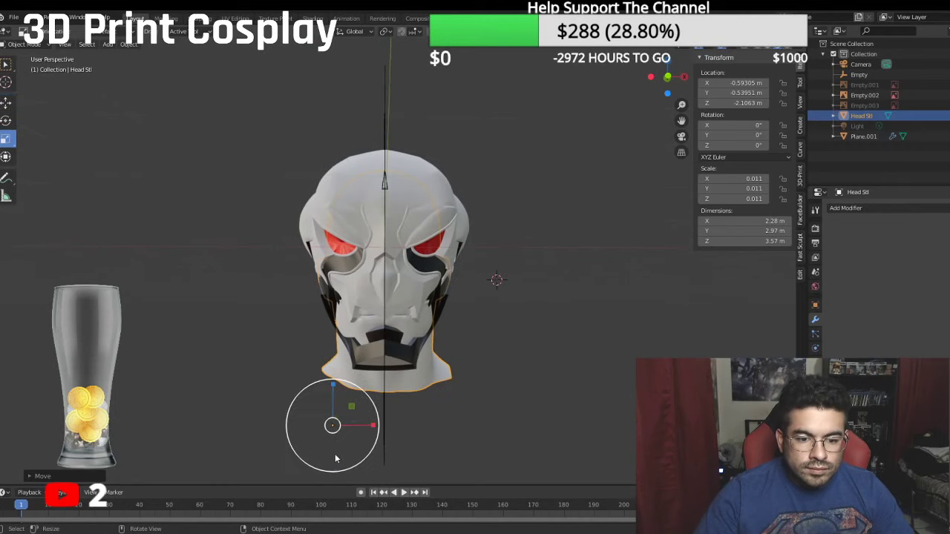
drag(372, 425, 366, 425)
Step: Shift the narrowed head back along the Y axis to about -0.423 m
click(6, 102)
scroll(396, 278, up, 3)
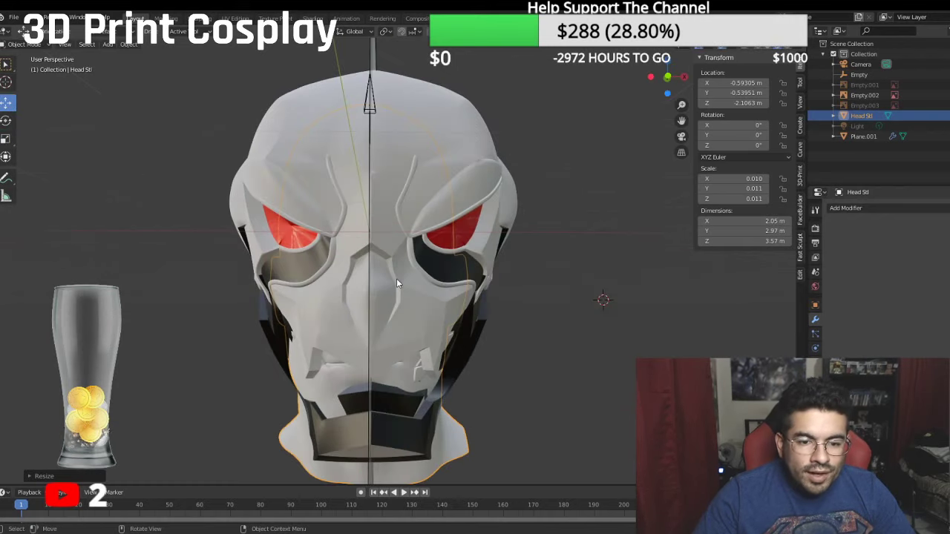
middle_drag(539, 307, 416, 302)
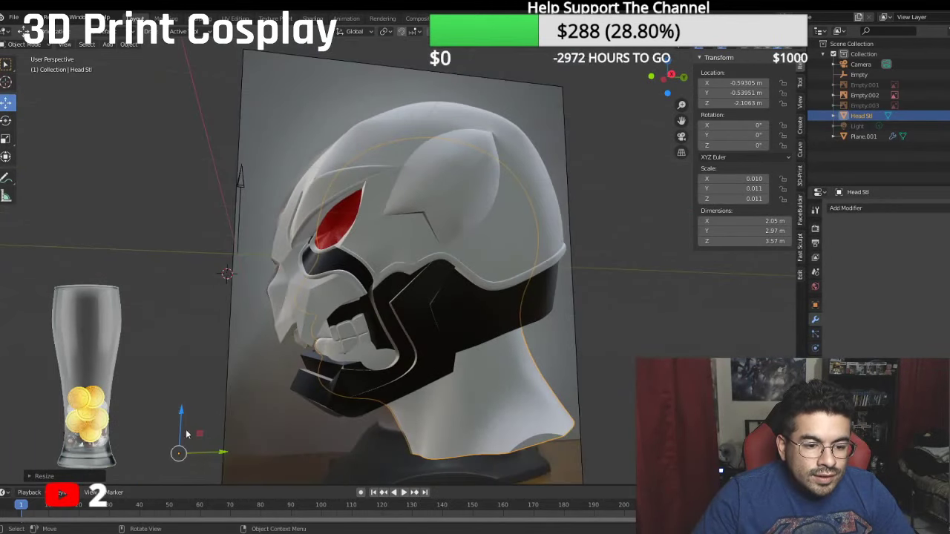
drag(221, 452, 236, 451)
middle_drag(157, 438, 258, 439)
scroll(319, 446, down, 1)
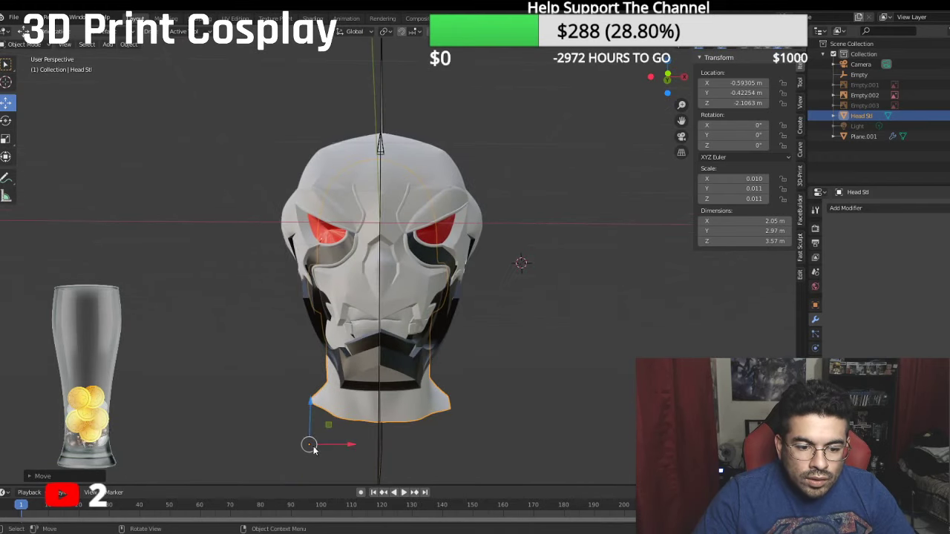
Step: Centre the head inside the helmet by moving it to about -0.530 m in X and -0.307 m in Y
key(g)
key(x)
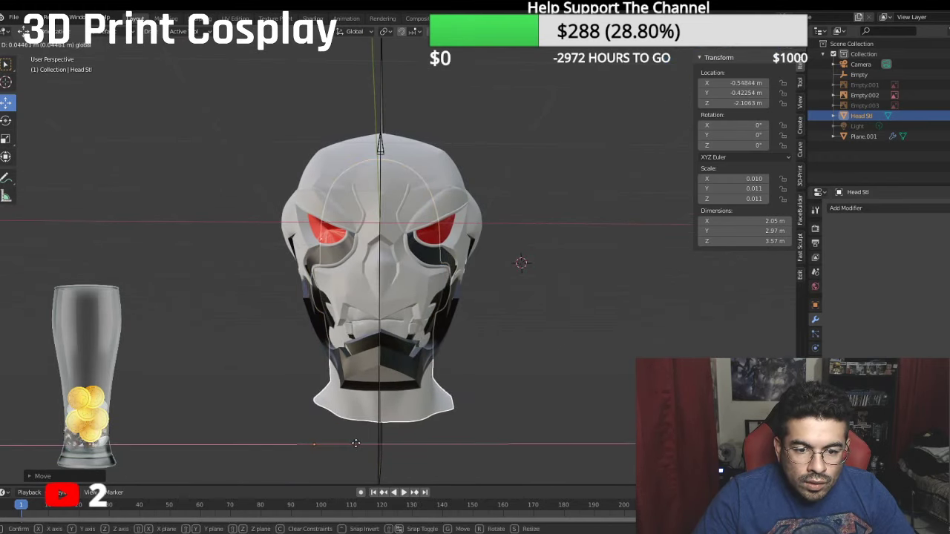
click(319, 443)
mouse_move(319, 443)
middle_down()
mouse_move(419, 400)
mouse_move(319, 432)
middle_up()
key(g)
key(y)
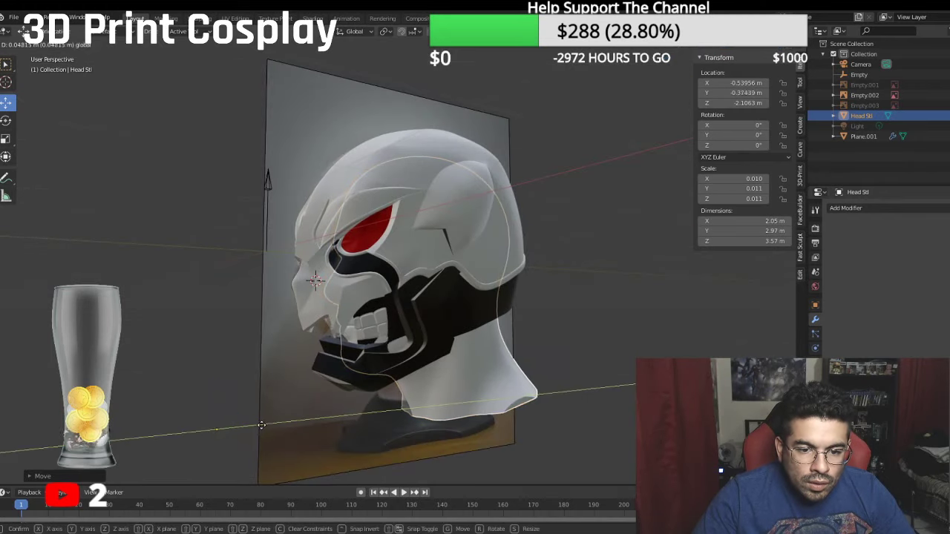
click(261, 427)
mouse_move(278, 423)
middle_down()
mouse_move(306, 411)
mouse_move(292, 413)
middle_up()
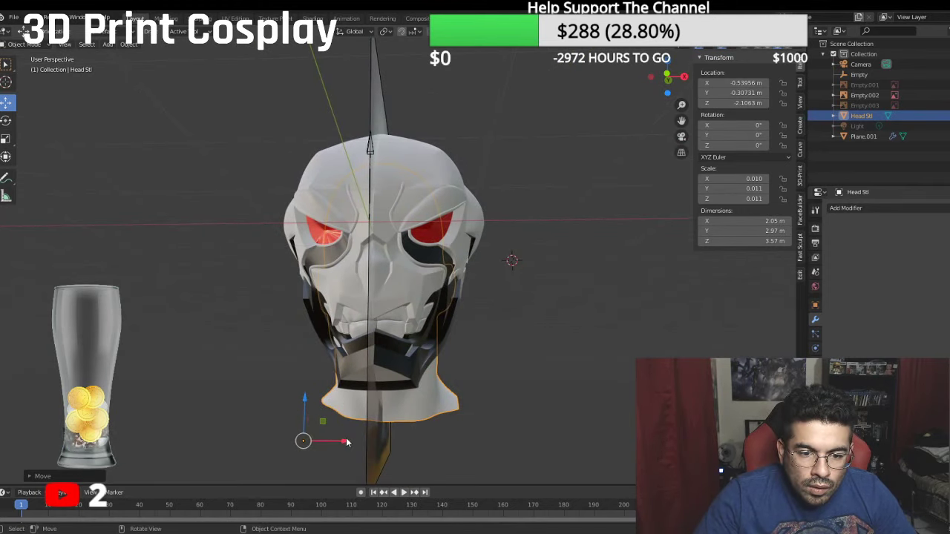
drag(346, 442, 347, 441)
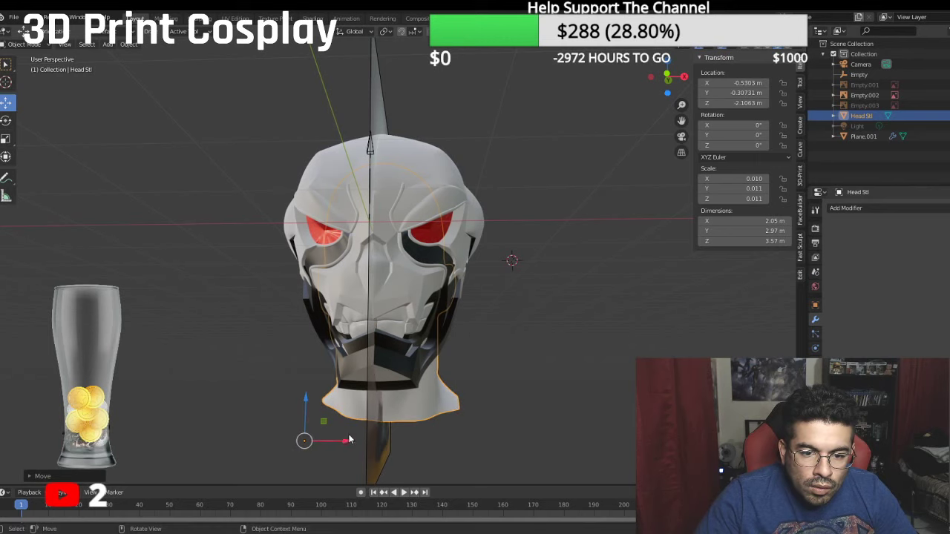
Step: Narrow the head to about 1.98 m in X and shift it to about -0.508 m in X and -2.129 m in Z
key(KP_1)
scroll(517, 375, up, 4)
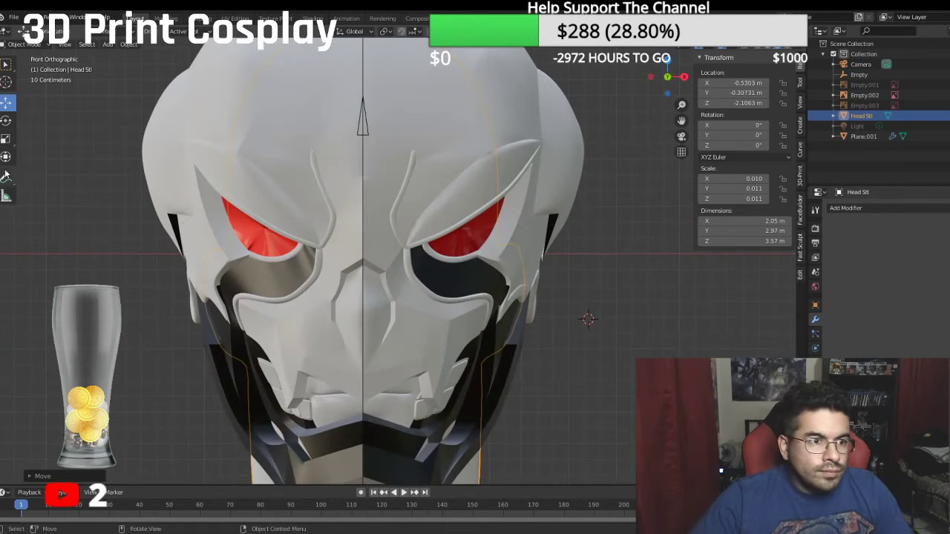
click(6, 139)
scroll(415, 308, down, 3)
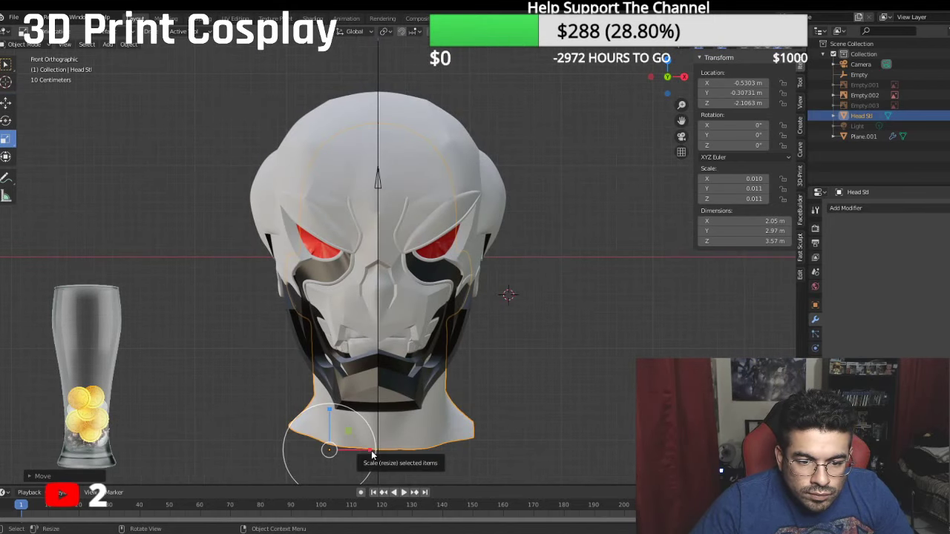
mouse_move(372, 454)
mouse_down()
mouse_move(361, 450)
mouse_move(374, 454)
mouse_up()
click(6, 101)
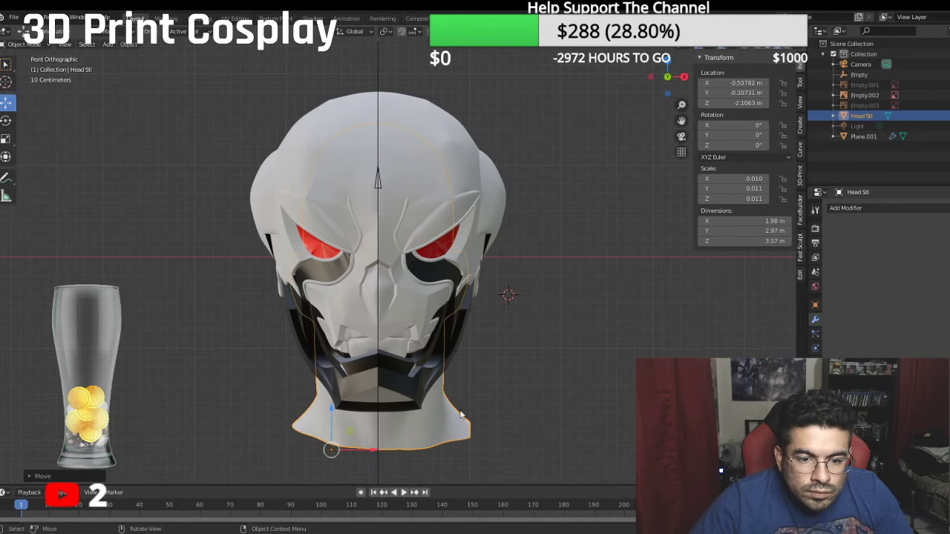
drag(328, 406, 328, 409)
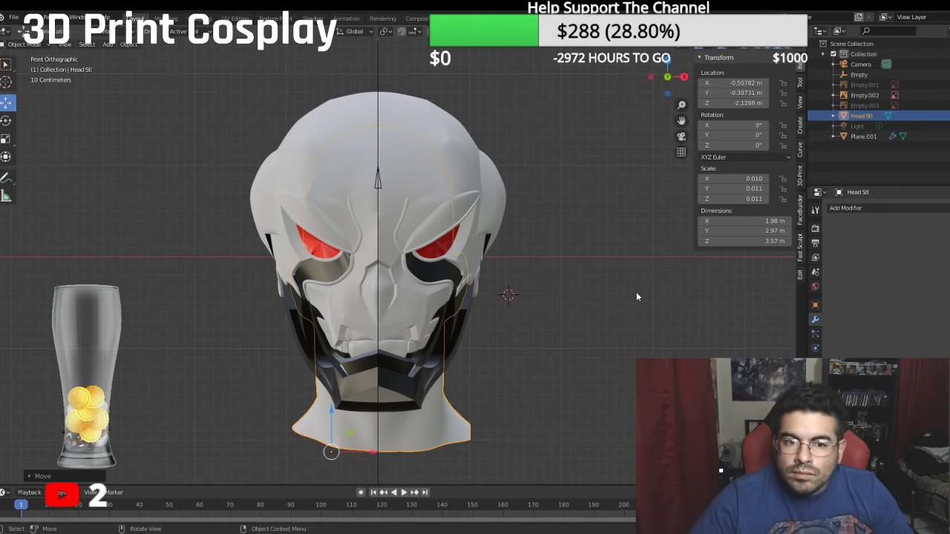
Step: Give the head's material a slightly darkened skin-tone base color with hue about 0.083 and saturation about 0.215
click(814, 392)
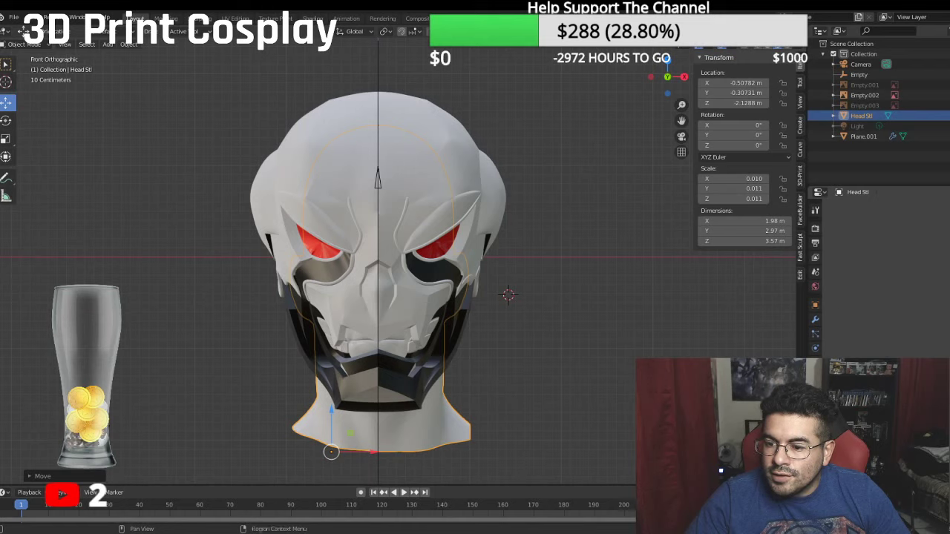
click(814, 287)
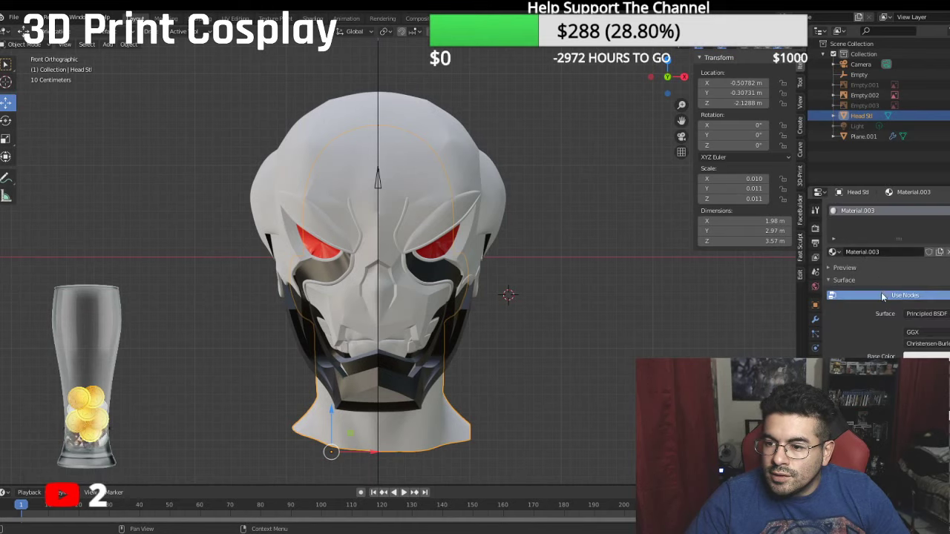
click(927, 355)
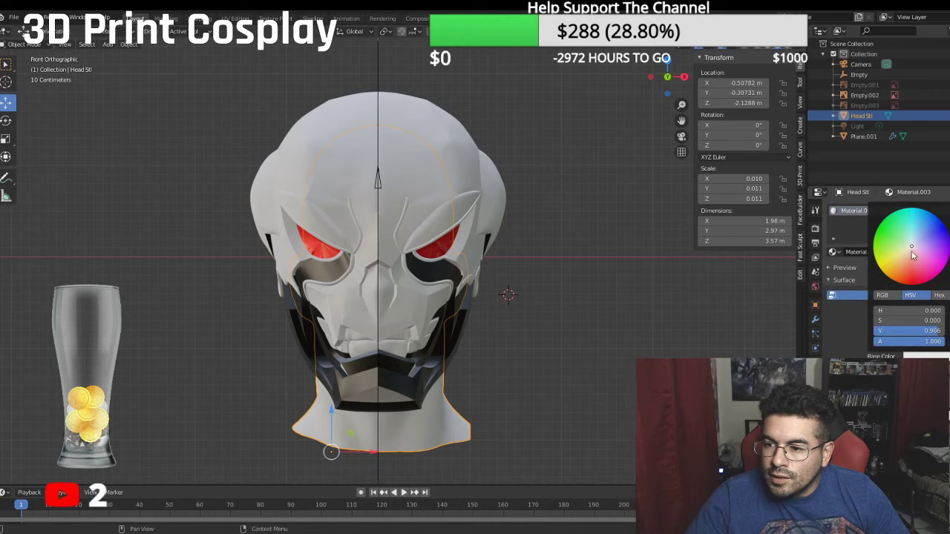
mouse_move(911, 251)
mouse_down()
mouse_move(898, 257)
mouse_move(915, 241)
mouse_move(897, 253)
mouse_move(908, 260)
mouse_up()
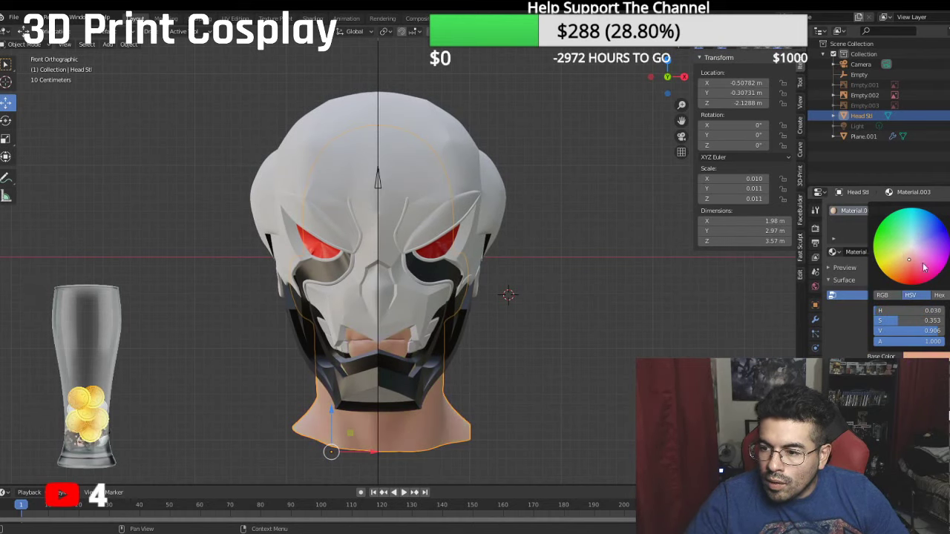
drag(938, 331, 946, 331)
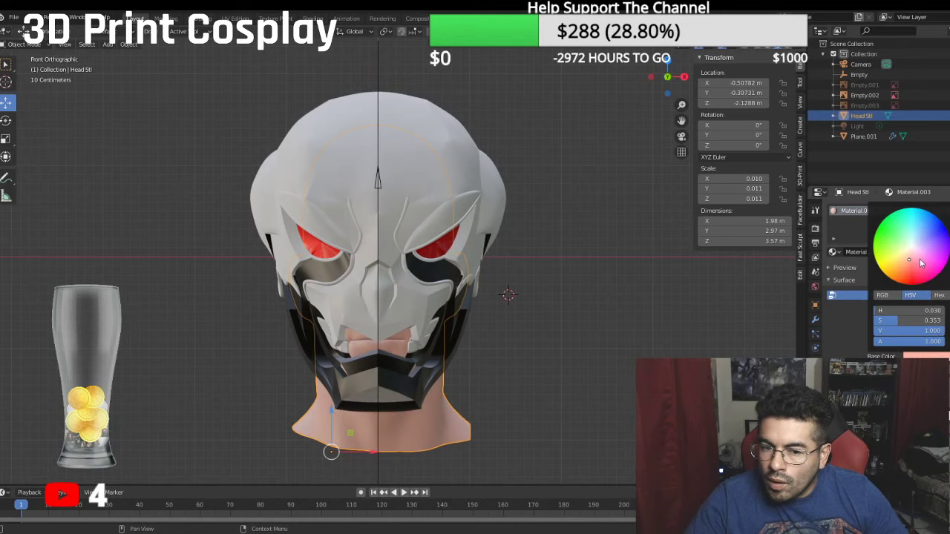
drag(911, 262, 908, 253)
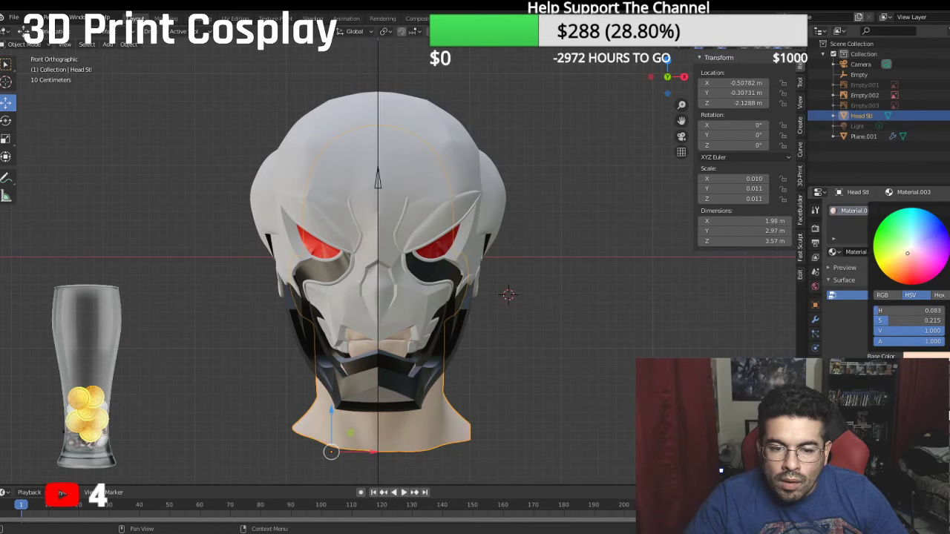
click(935, 356)
drag(949, 210, 948, 225)
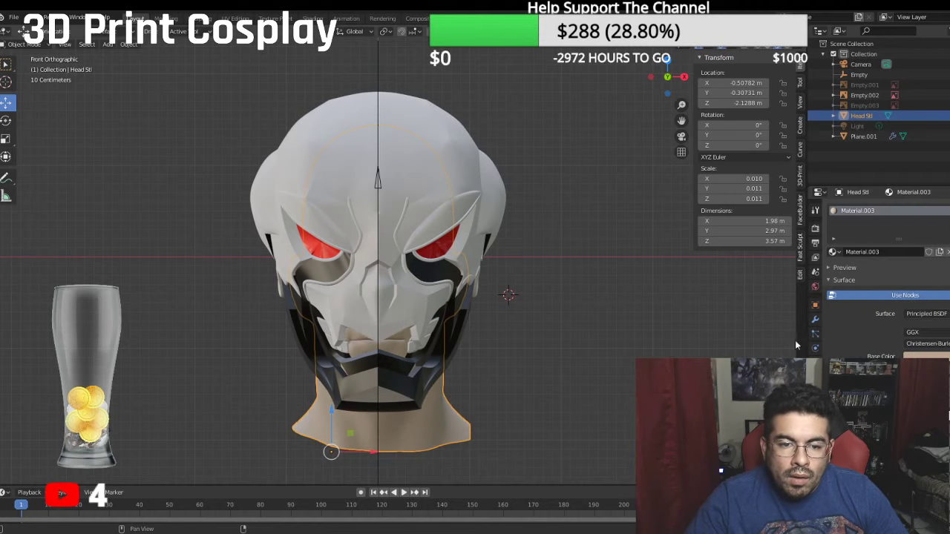
Step: Deselect the head and hide the viewport overlays for a clean front view of the helmet
click(575, 368)
scroll(604, 363, up, 2)
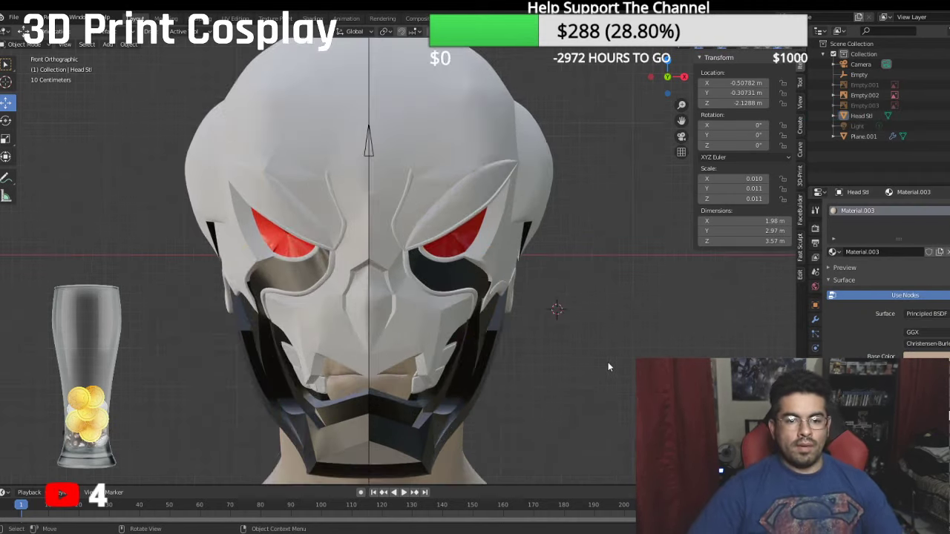
click(719, 46)
scroll(602, 244, down, 1)
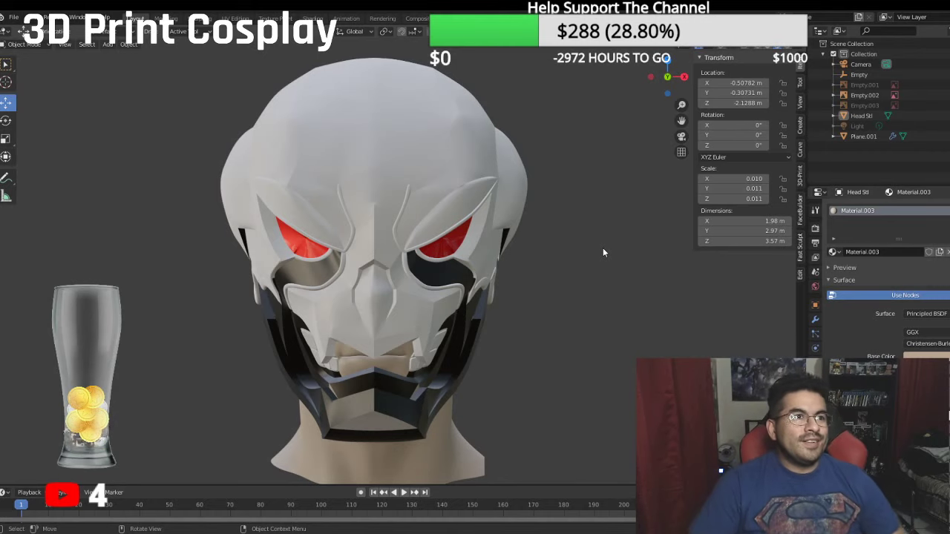
scroll(611, 205, up, 2)
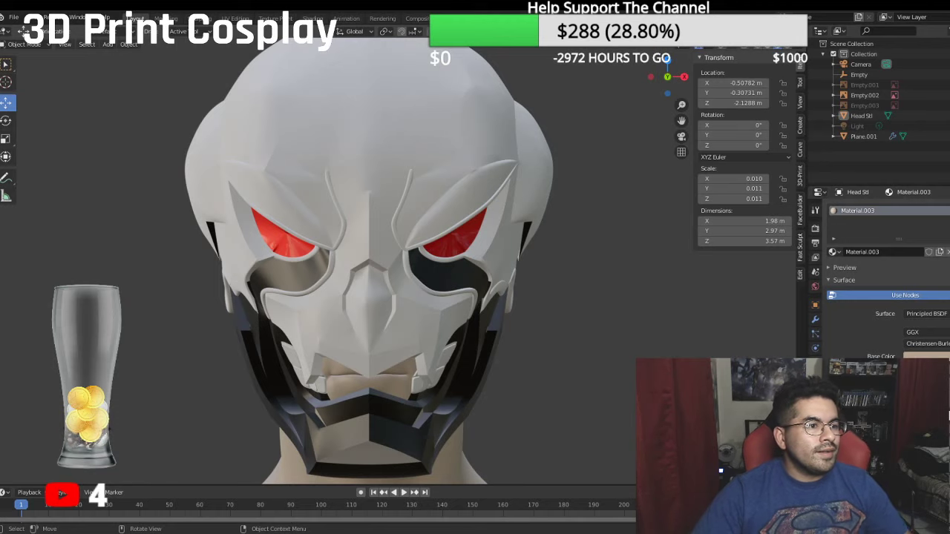
Step: Widen the helmet along the X axis only, to a scale of about 1.060
click(271, 189)
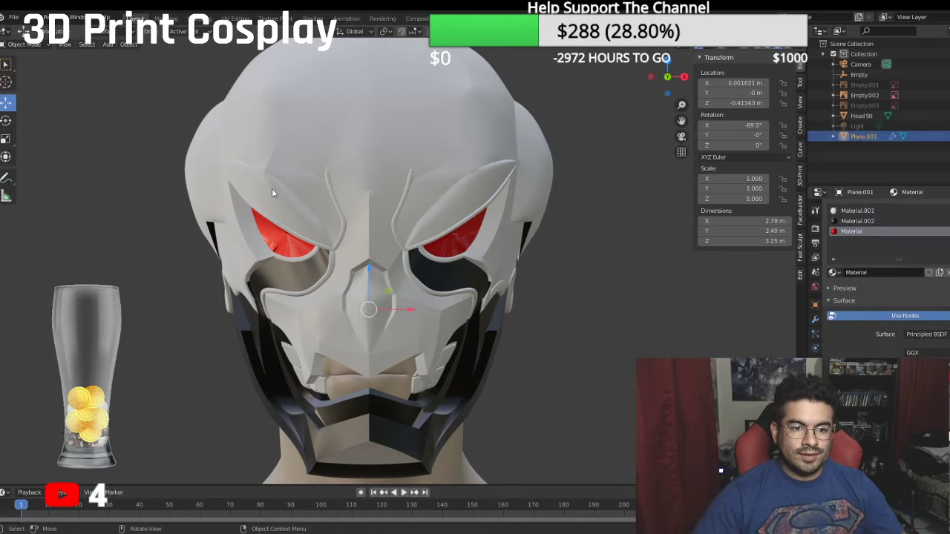
scroll(222, 241, down, 2)
click(7, 139)
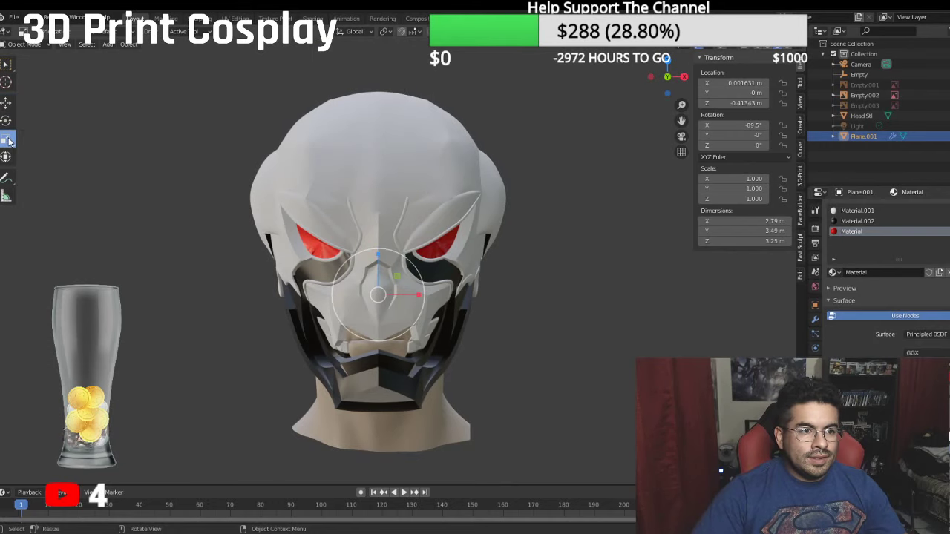
drag(419, 295, 420, 295)
click(423, 294)
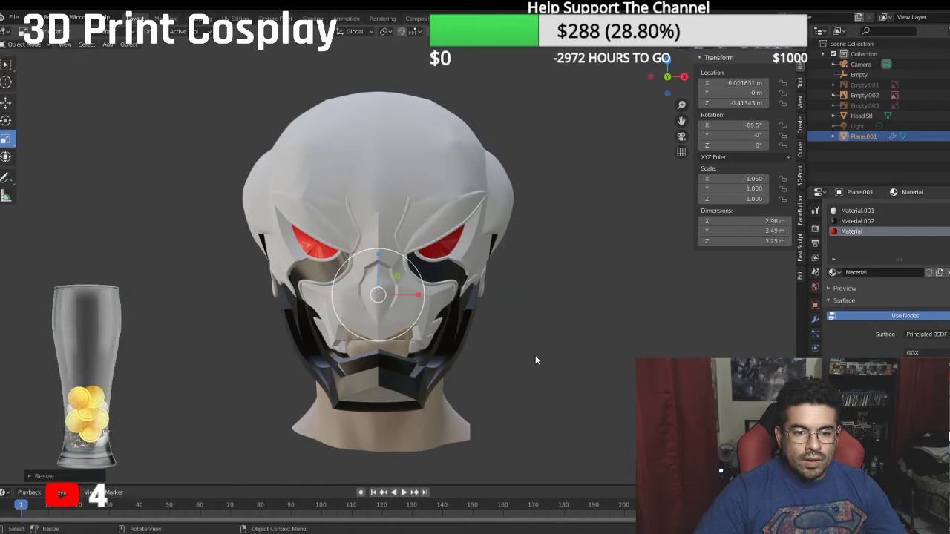
Step: Reposition the head inside the helmet to about -0.504 m in X, -0.388 m in Y and -2.155 m in Z
middle_drag(537, 345, 642, 338)
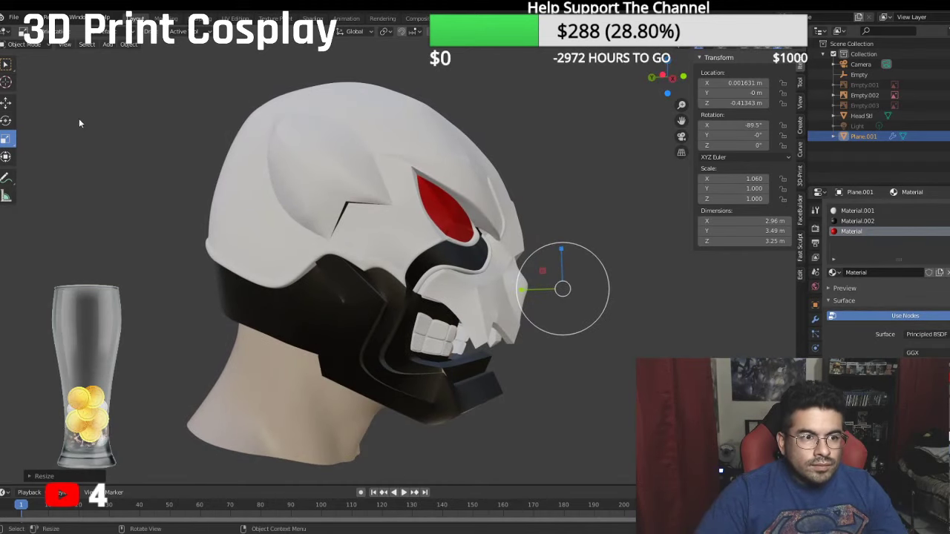
click(6, 102)
click(290, 380)
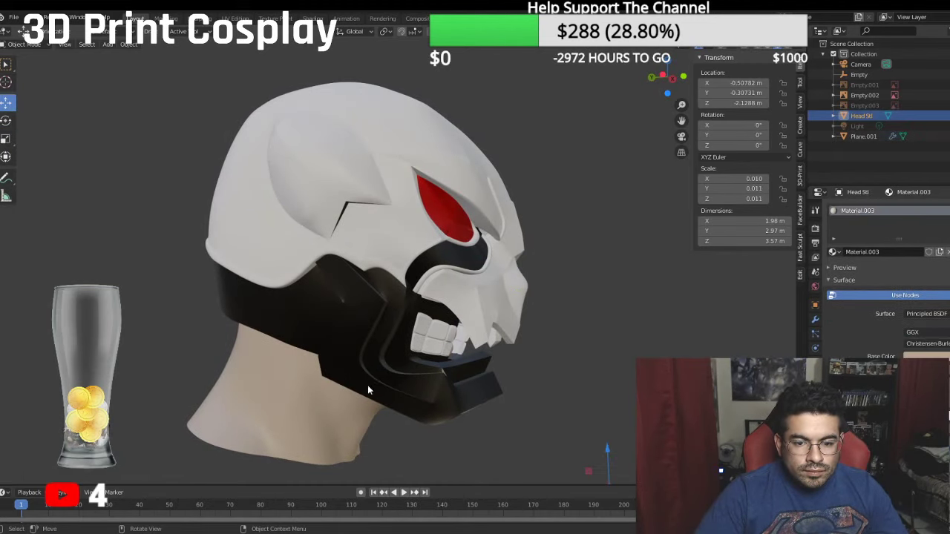
scroll(445, 423, down, 1)
drag(521, 439, 533, 440)
key(g)
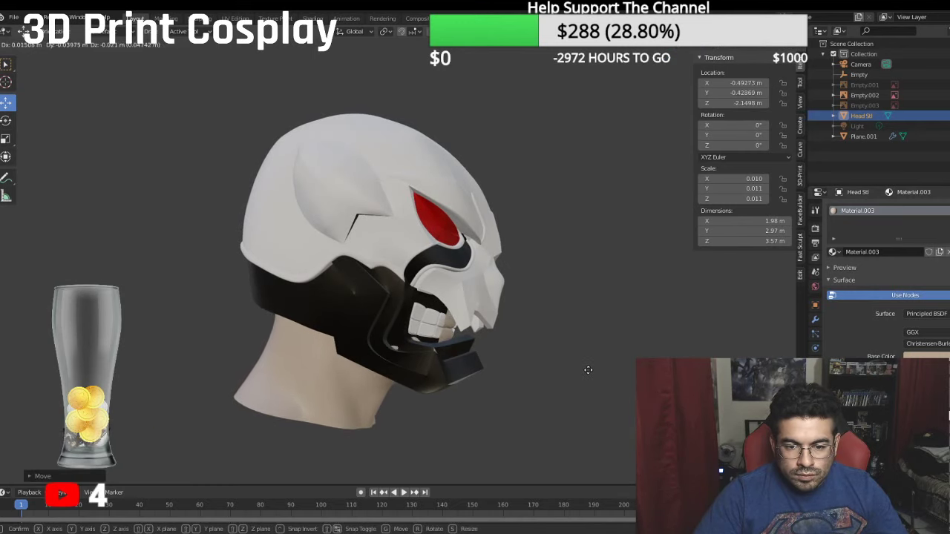
click(584, 370)
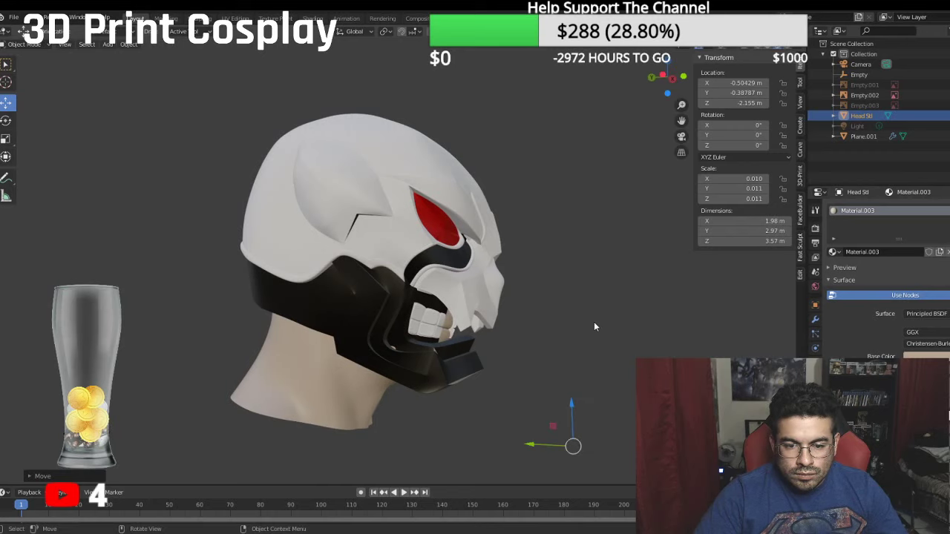
Step: Select the helmet and switch it to Edit Mode
middle_drag(593, 322, 423, 248)
scroll(470, 319, up, 4)
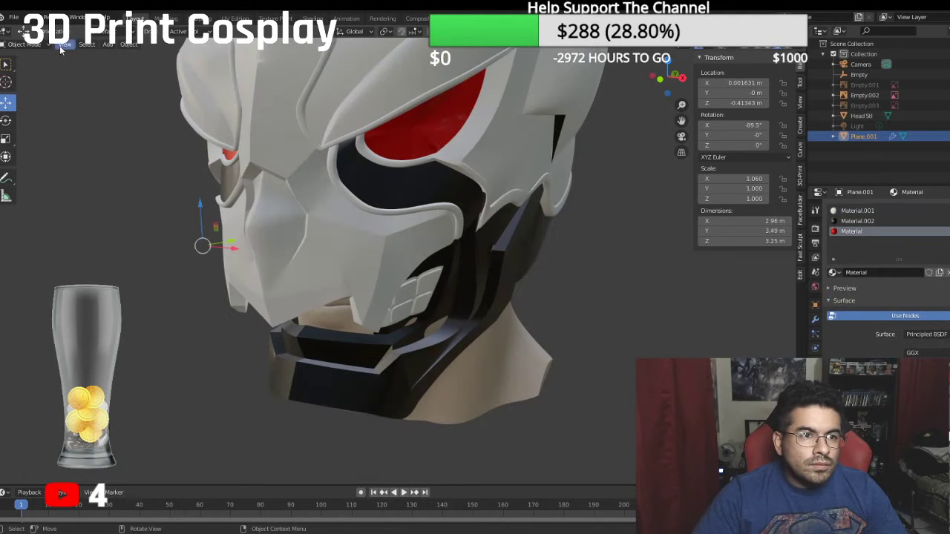
click(26, 45)
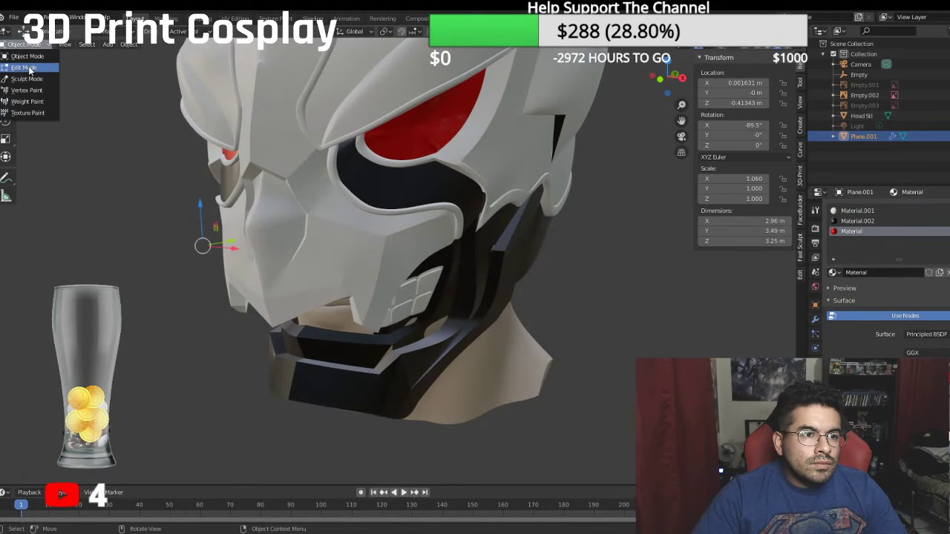
click(25, 67)
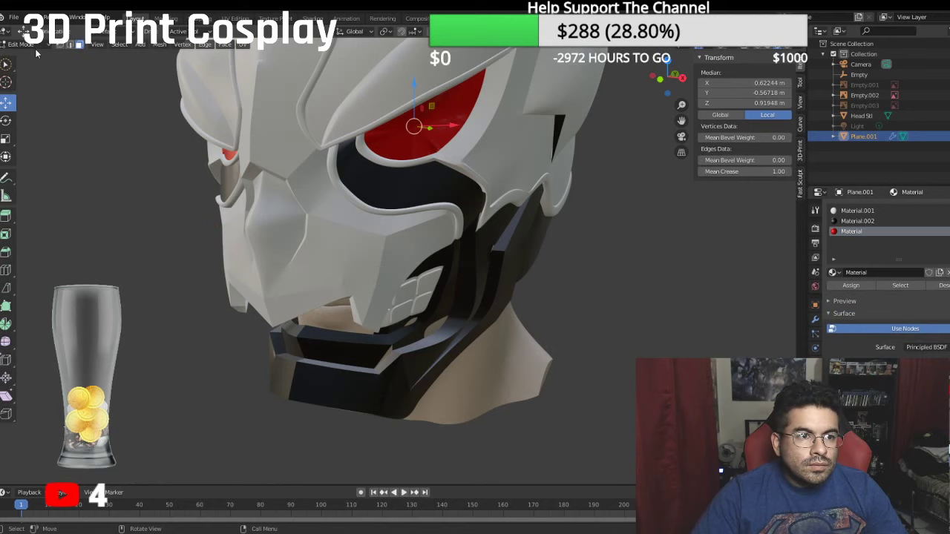
Step: Show the overlays again and shift the inner cheek edges behind the teeth outward along X to a median of about 0.627 m
click(720, 48)
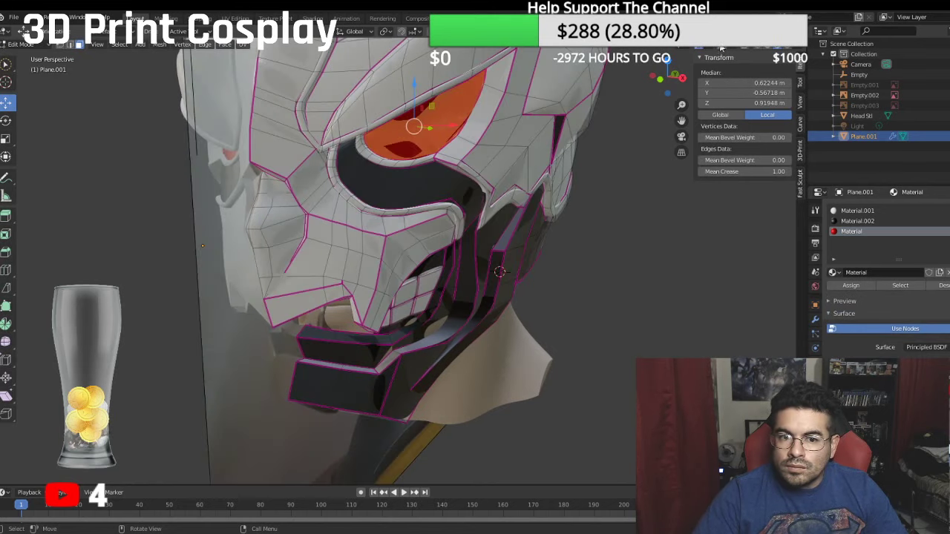
middle_drag(555, 249, 547, 235)
scroll(547, 235, up, 3)
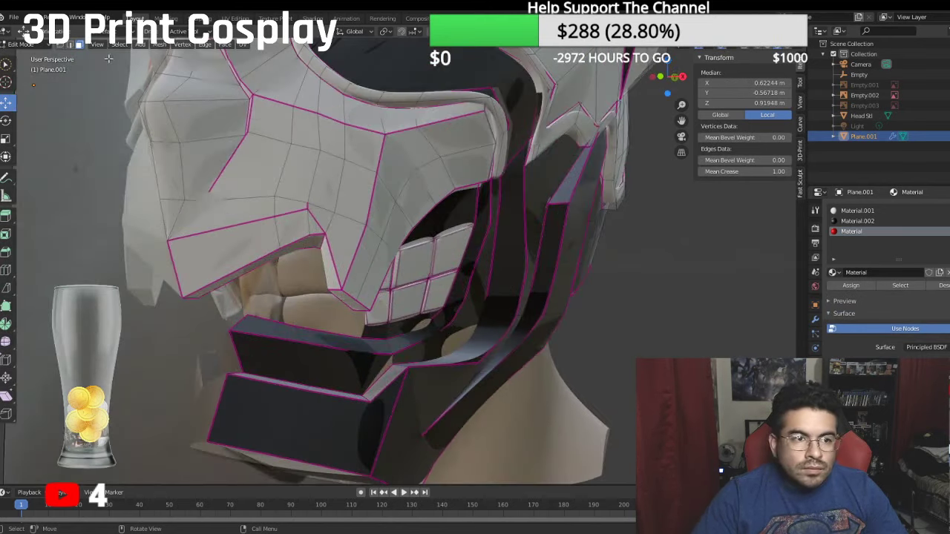
click(69, 45)
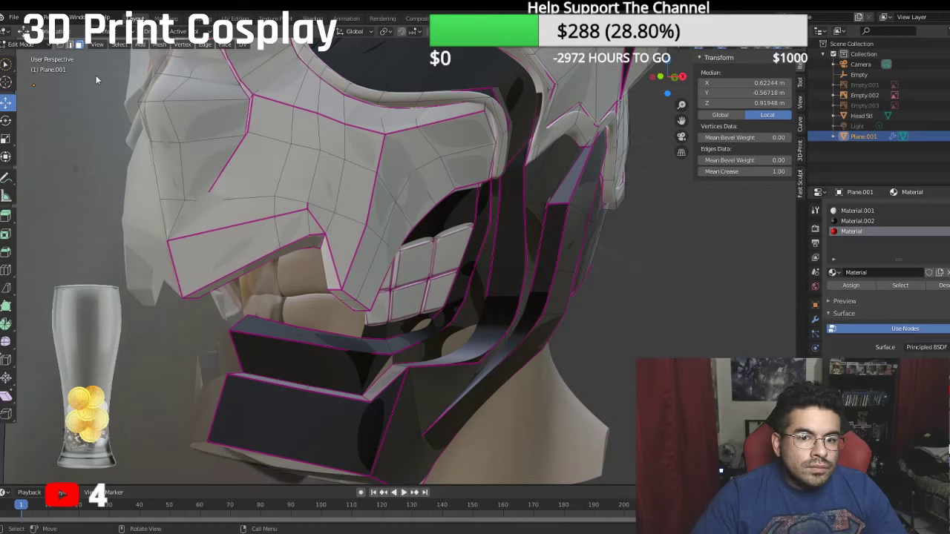
click(487, 294)
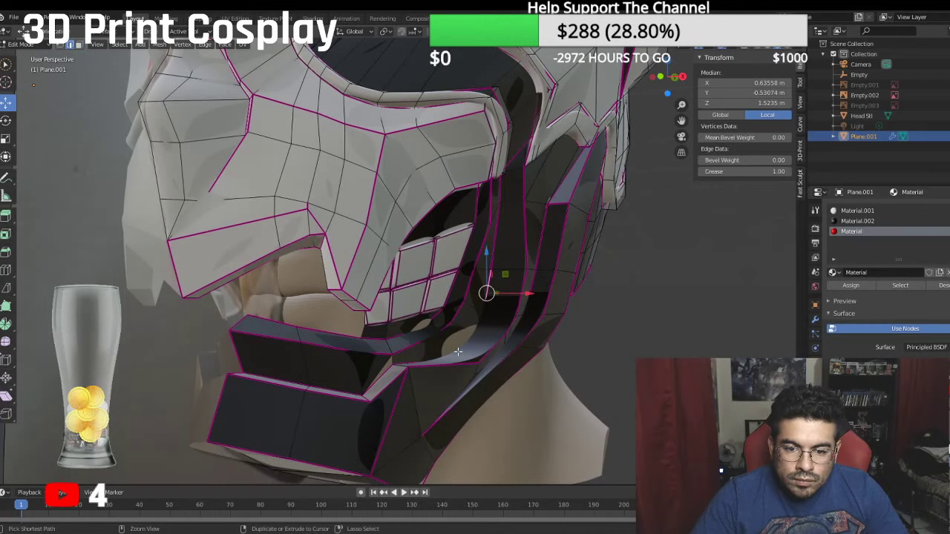
ctrl+click(458, 351)
shift+click(484, 354)
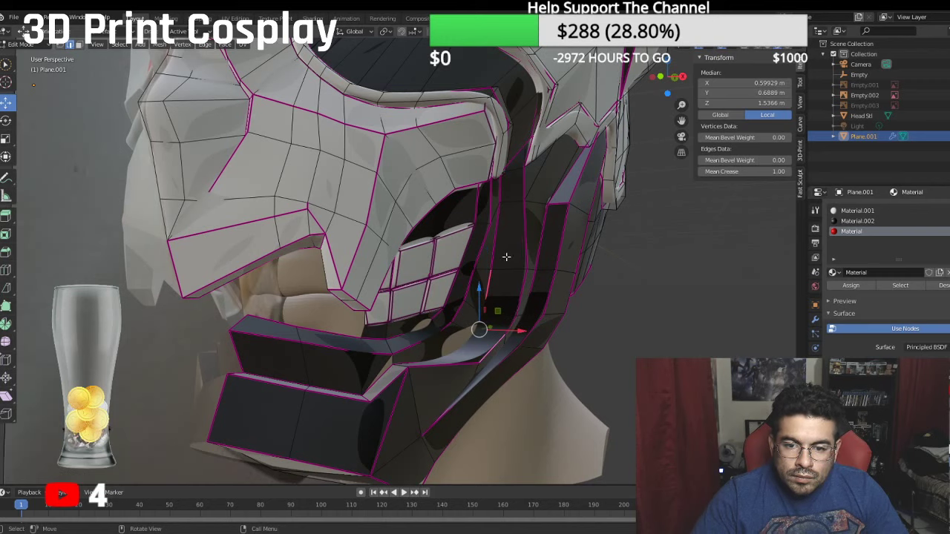
click(495, 235)
ctrl+click(460, 348)
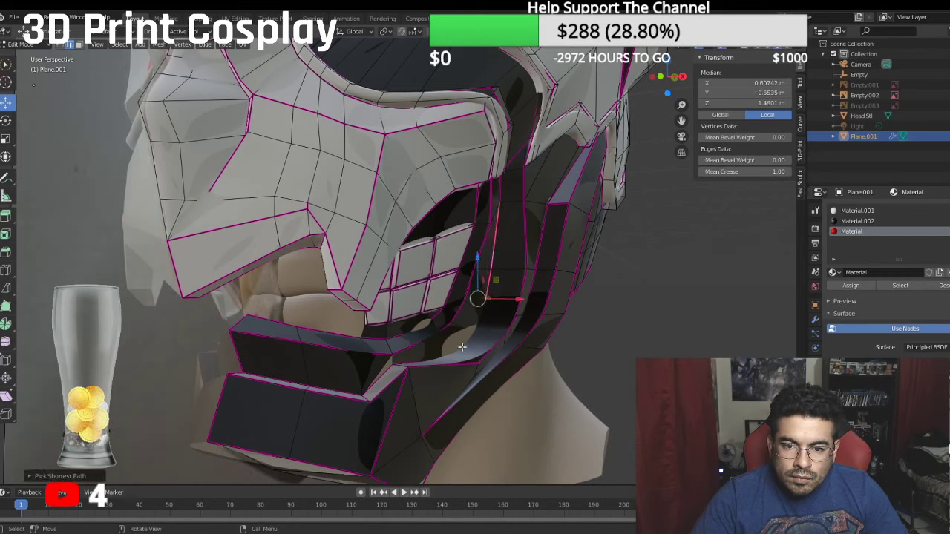
drag(513, 299, 520, 300)
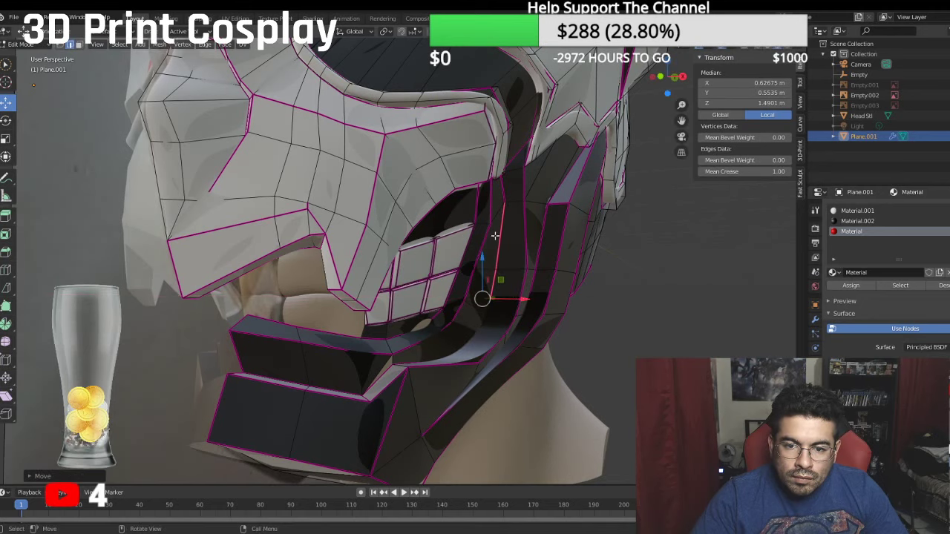
Step: Adjust single vertices along X on the dark inner cheek strip and below the teeth, using vertex selection
click(61, 44)
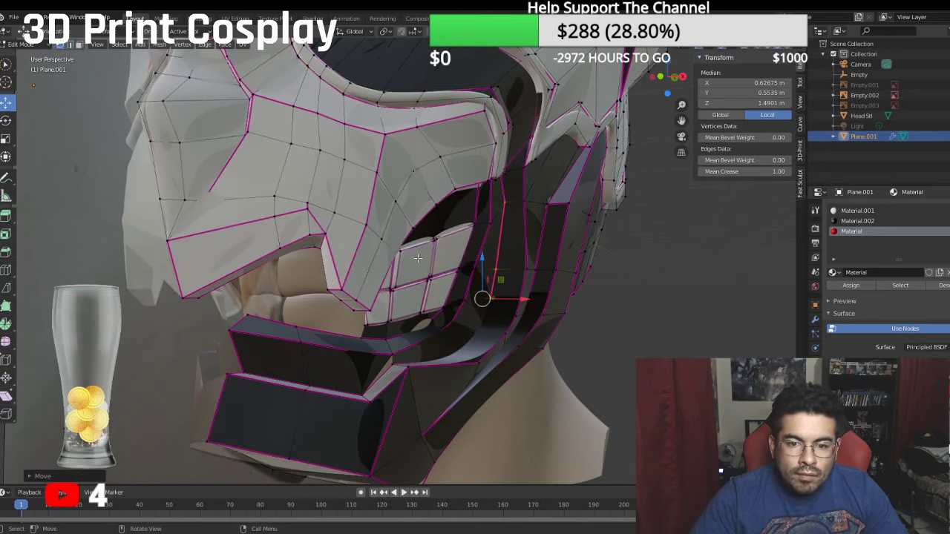
click(492, 272)
drag(523, 272, 530, 269)
click(427, 328)
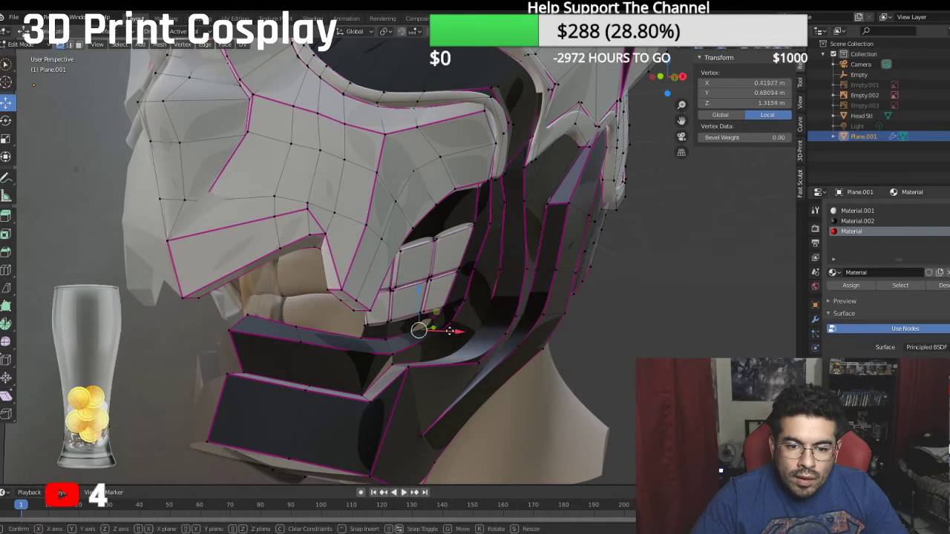
drag(449, 331, 425, 342)
Step: Select the two vertices at the inner corner of the lower lip plate and move them outward along X
click(386, 338)
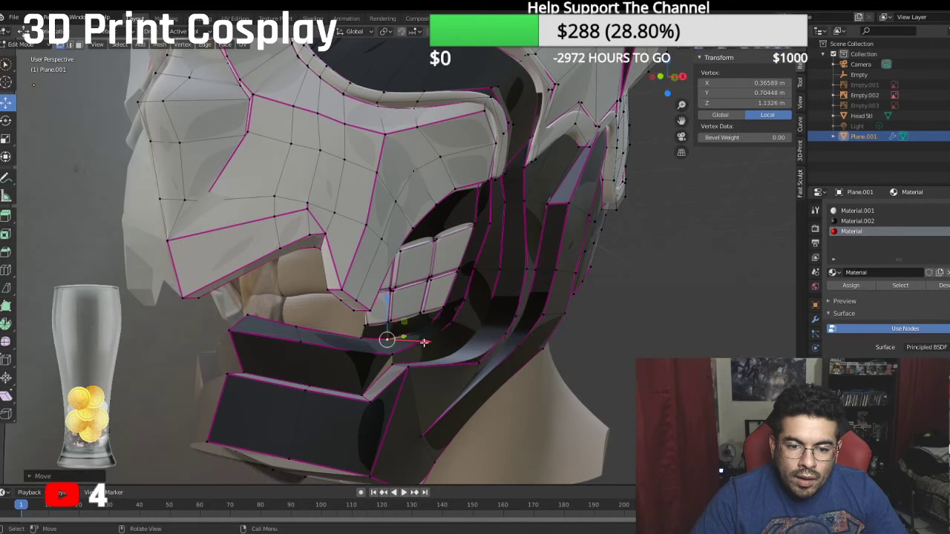
middle_drag(408, 353, 437, 359)
shift+click(441, 363)
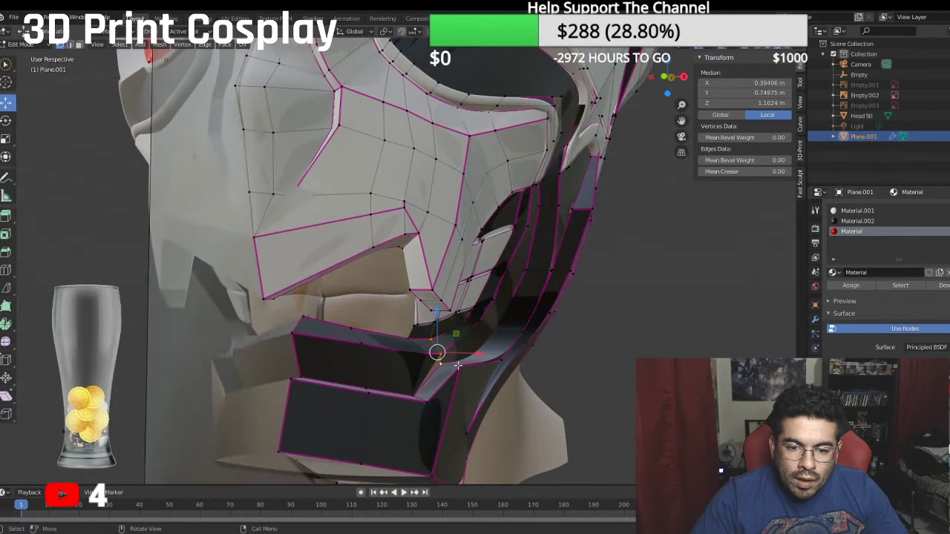
drag(472, 357, 479, 352)
middle_drag(478, 351, 453, 319)
Step: Move the inner cheek vertex behind the teeth outward along X to about 0.645 m
click(434, 250)
middle_drag(435, 251, 482, 281)
drag(504, 290, 511, 292)
middle_drag(510, 292, 519, 270)
scroll(385, 271, down, 5)
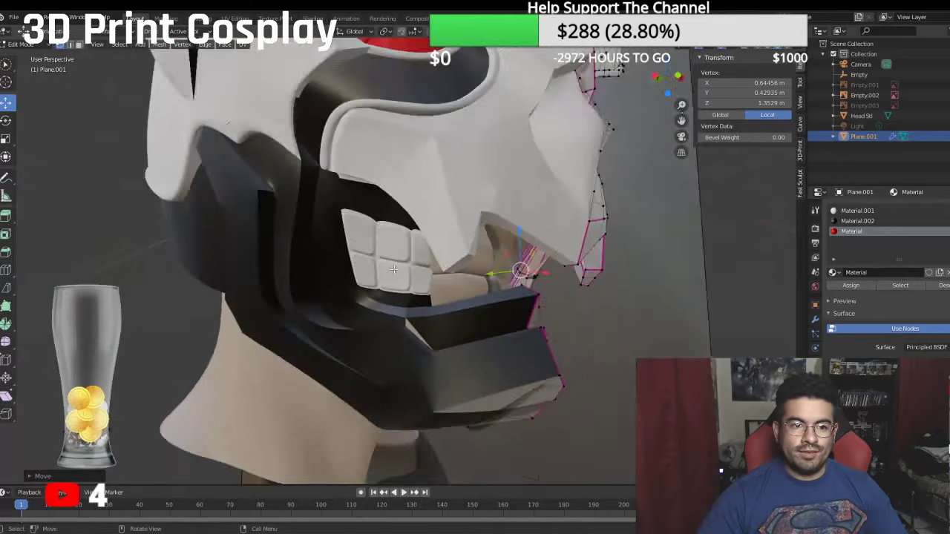
Step: Return to Object Mode and move the head forward along Y to about -0.572 m
middle_drag(385, 271, 394, 299)
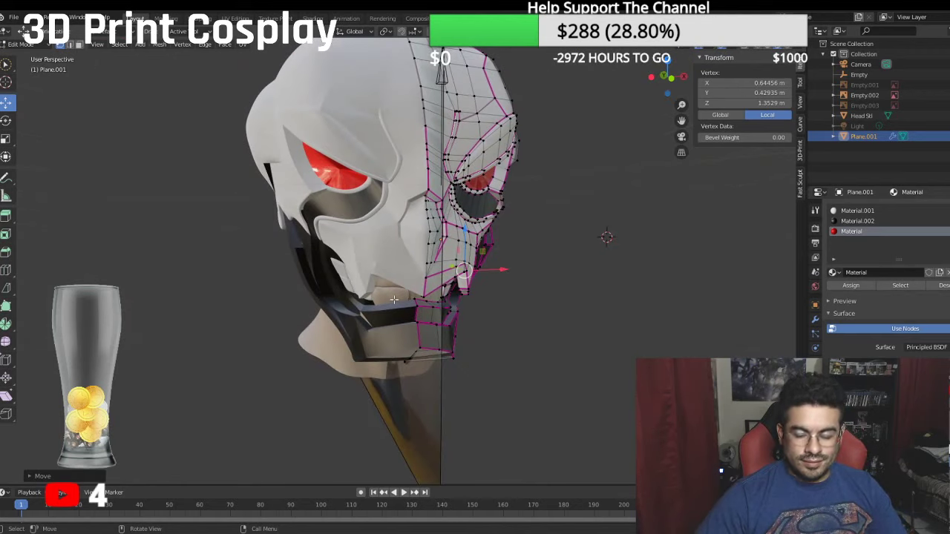
key(KP_3)
click(35, 46)
click(29, 61)
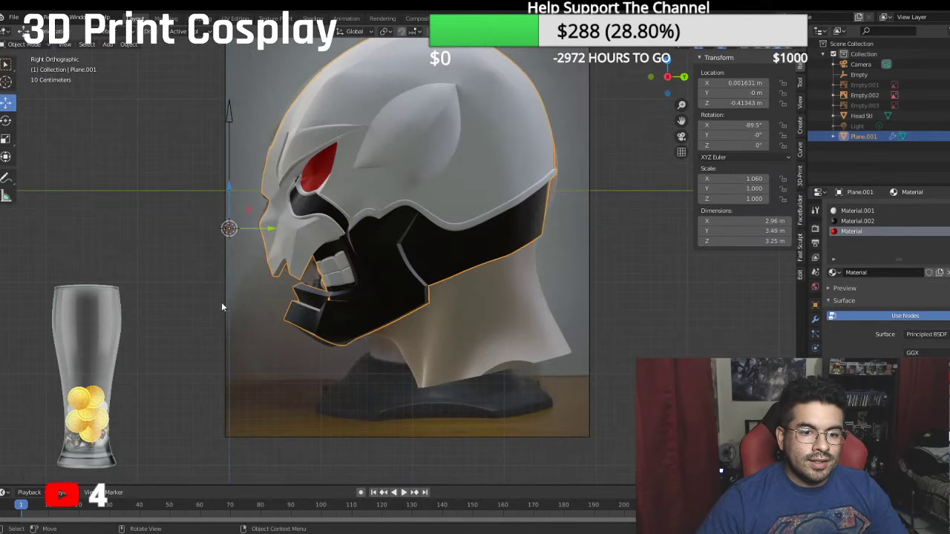
middle_drag(184, 303, 388, 302)
click(323, 331)
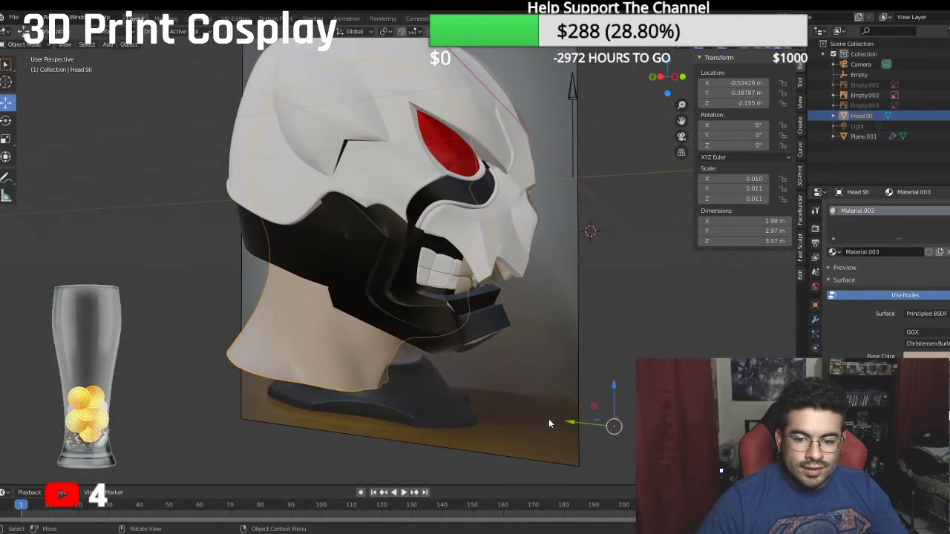
key(g)
key(y)
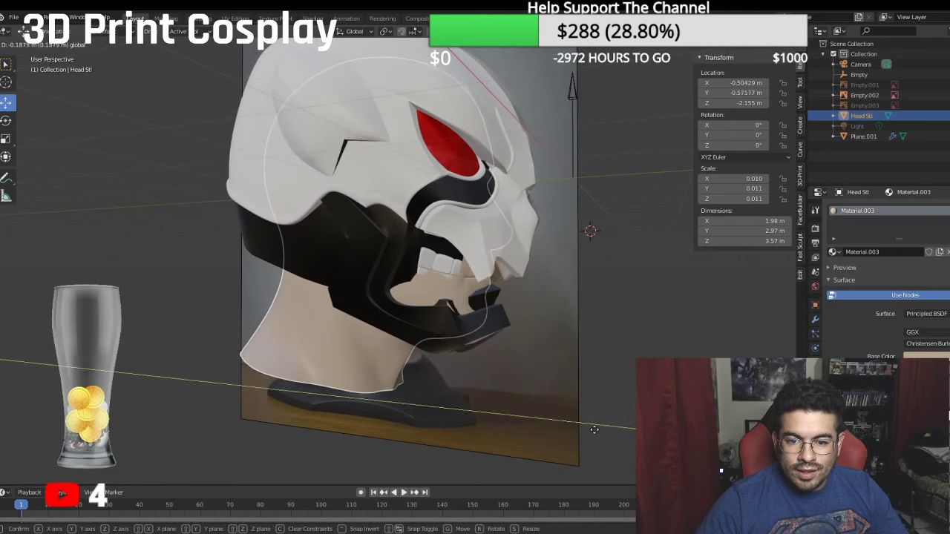
click(592, 427)
Step: Inspect the mouth and jaw for places where the head pokes through, and put the helmet back in Edit Mode
middle_drag(592, 427, 487, 315)
scroll(512, 340, up, 2)
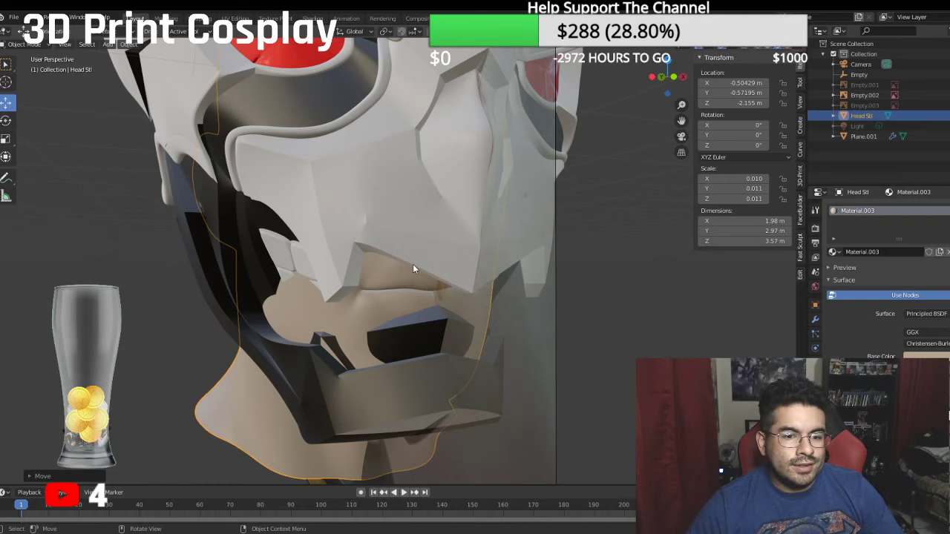
middle_drag(412, 269, 274, 241)
middle_drag(475, 232, 397, 219)
scroll(443, 211, up, 4)
scroll(435, 223, up, 2)
click(63, 44)
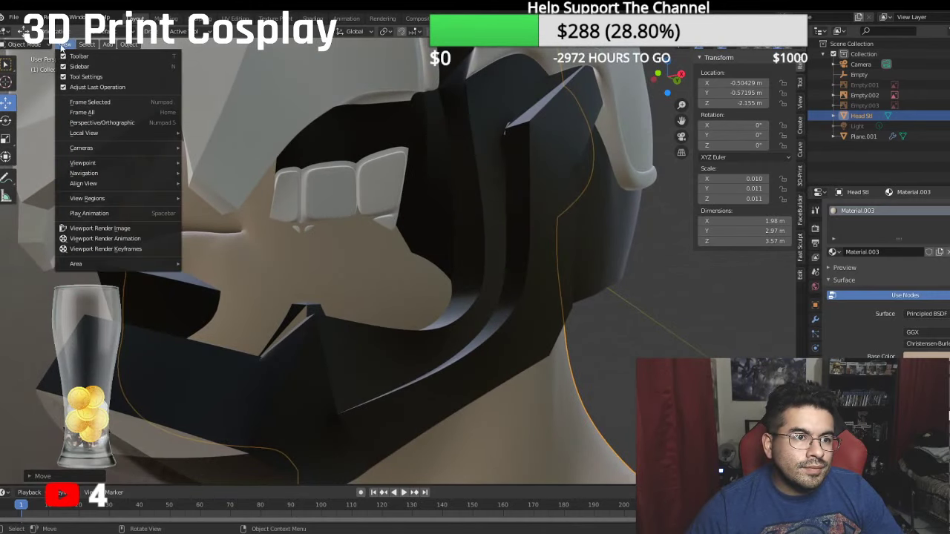
click(321, 93)
click(25, 44)
click(29, 69)
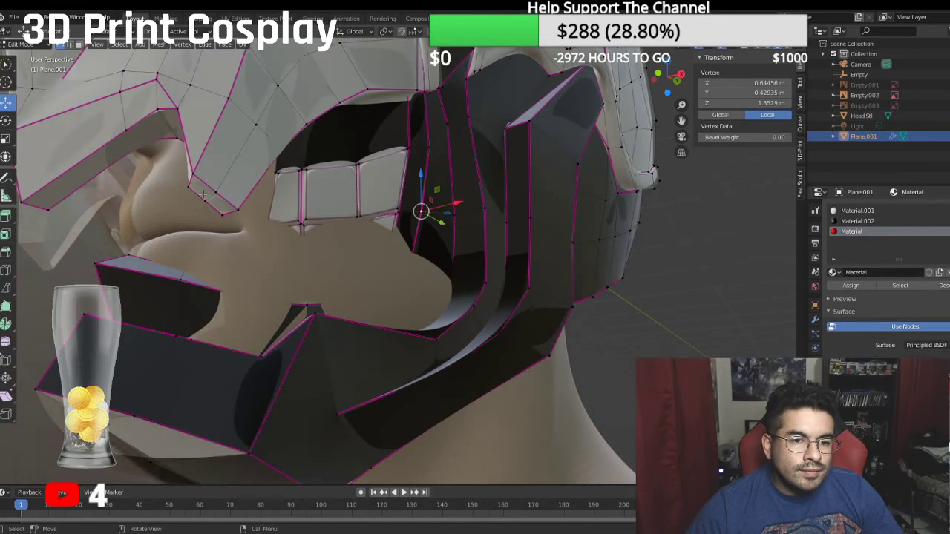
Step: Box-select the seam vertices between the tooth rows, move them outward along X to a median of about 0.500 m, and hide the head
click(6, 65)
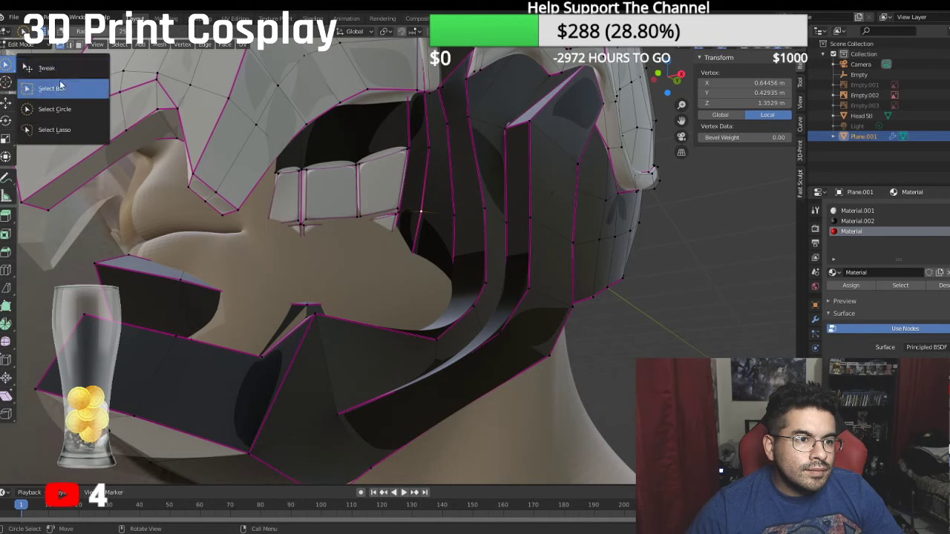
click(62, 88)
drag(266, 214, 400, 229)
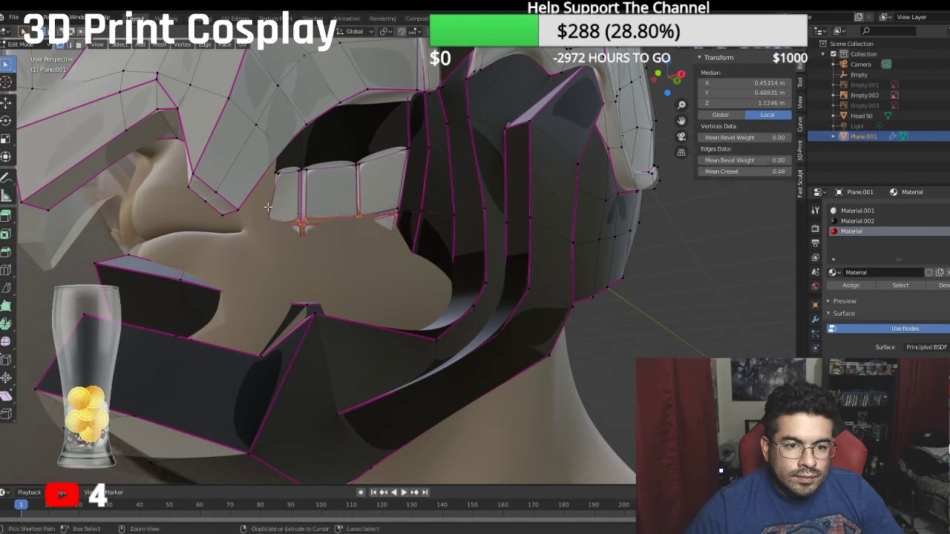
ctrl+drag(311, 210, 403, 219)
middle_drag(390, 220, 292, 222)
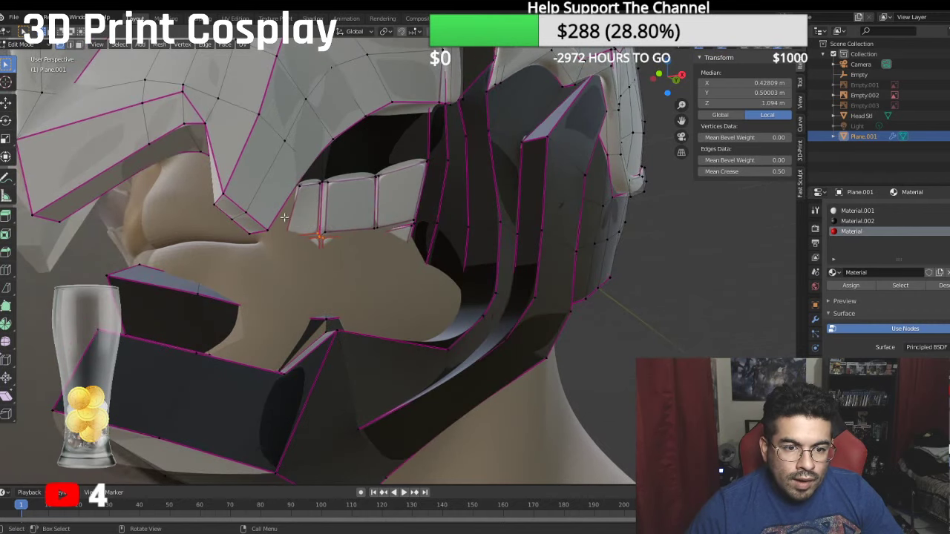
drag(285, 212, 419, 241)
middle_drag(420, 241, 411, 250)
click(7, 103)
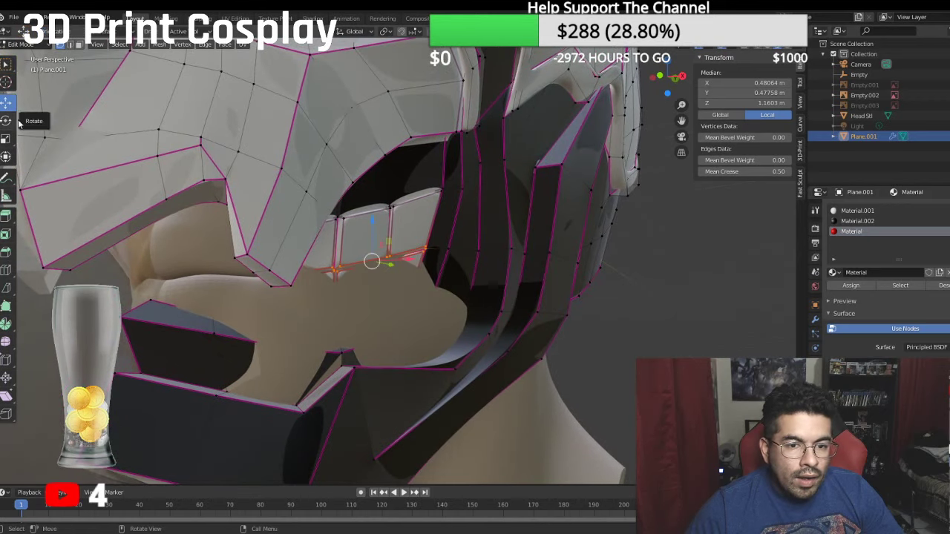
drag(408, 260, 417, 265)
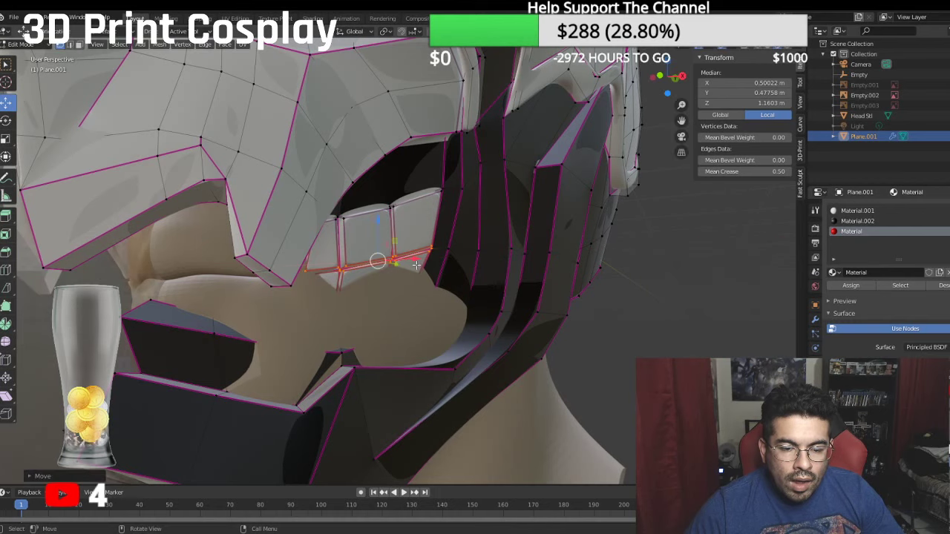
click(948, 115)
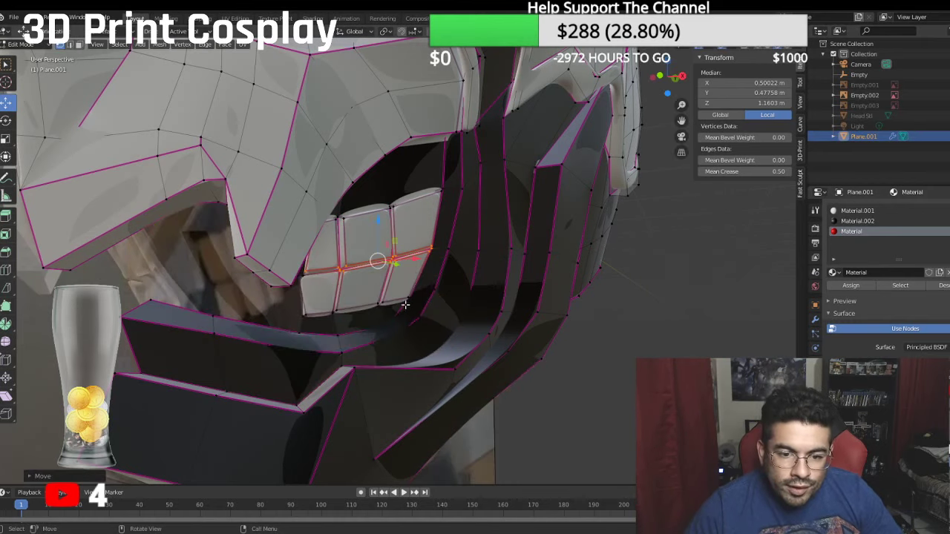
key(g)
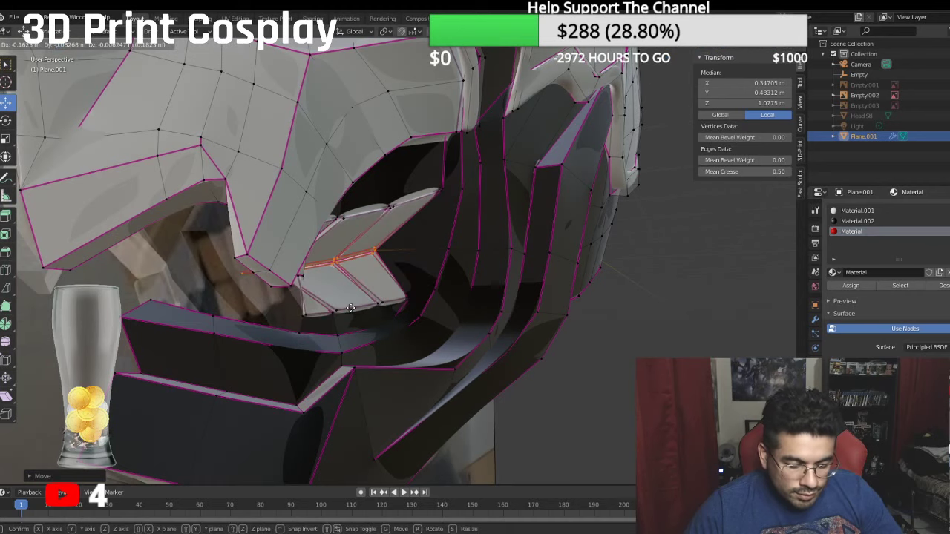
click(351, 307)
key(ctrl+z)
Step: Select the bottom vertices of the lower teeth, show the head, and move them outward along X to a median of about 0.454 m
click(5, 66)
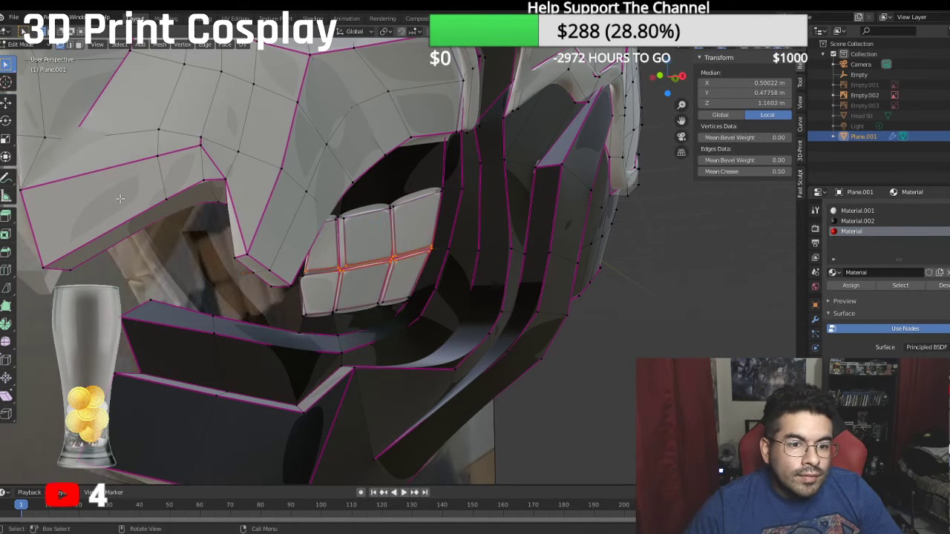
drag(295, 315, 413, 293)
shift+drag(294, 309, 313, 321)
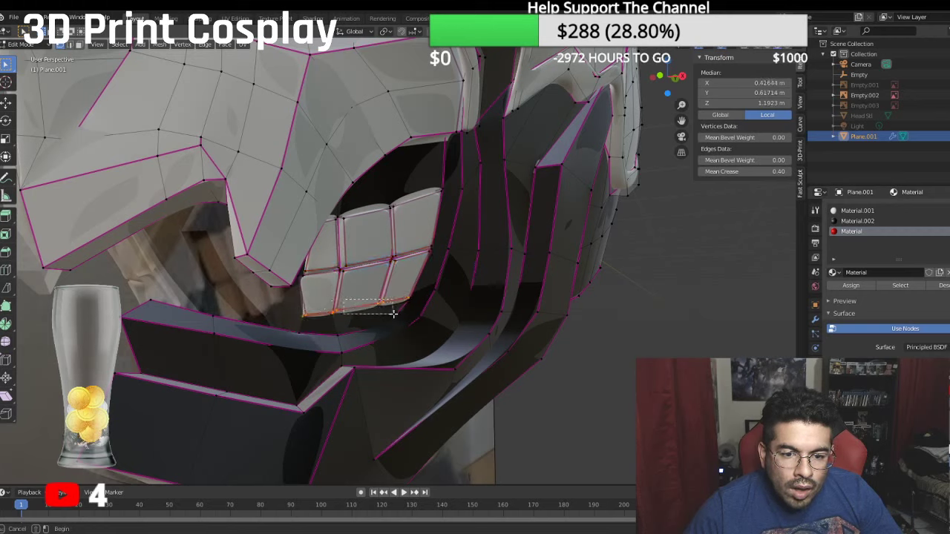
middle_drag(413, 304, 316, 280)
key(KP_1)
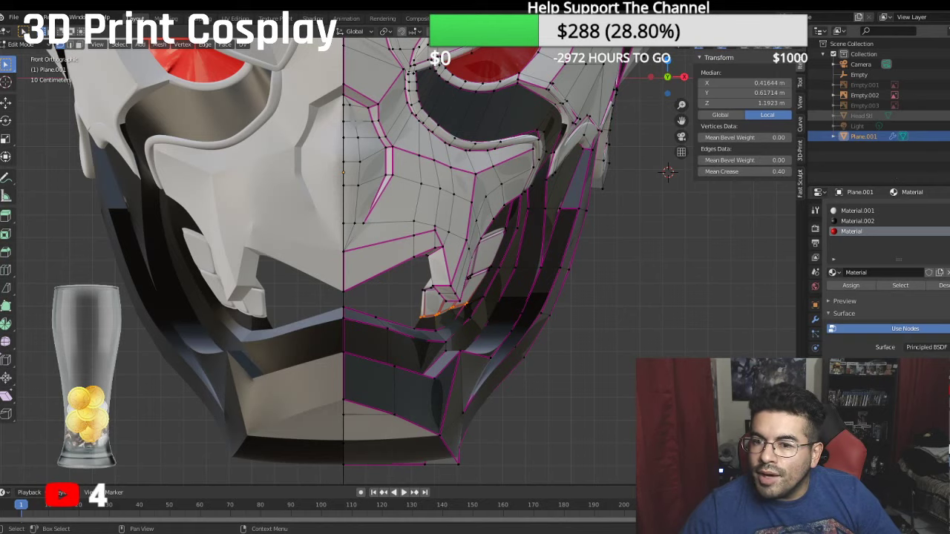
click(948, 116)
shift+middle_drag(516, 313, 428, 305)
click(5, 102)
drag(441, 305, 431, 305)
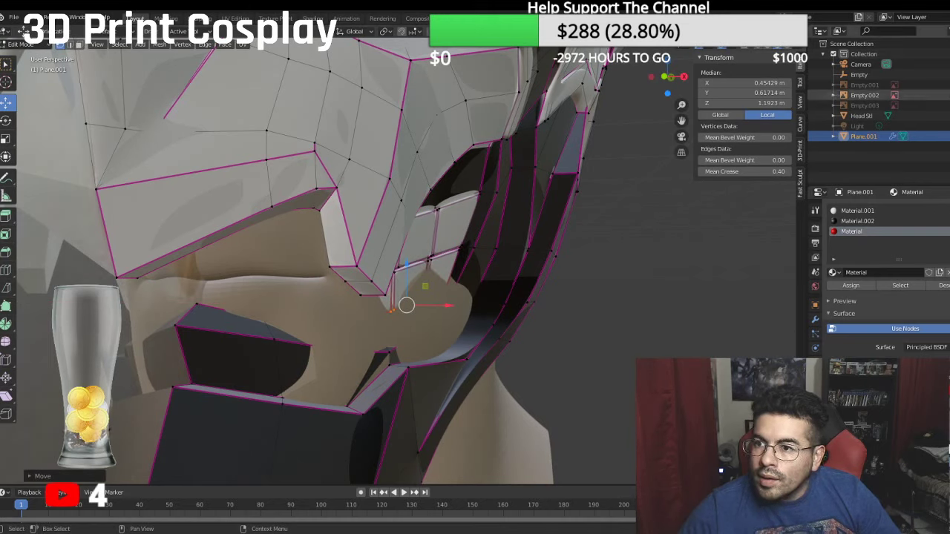
Step: Hide the head and move the front tooth's inner seam vertices outward along X to a median of about 0.403 m
click(948, 116)
middle_drag(562, 236, 584, 234)
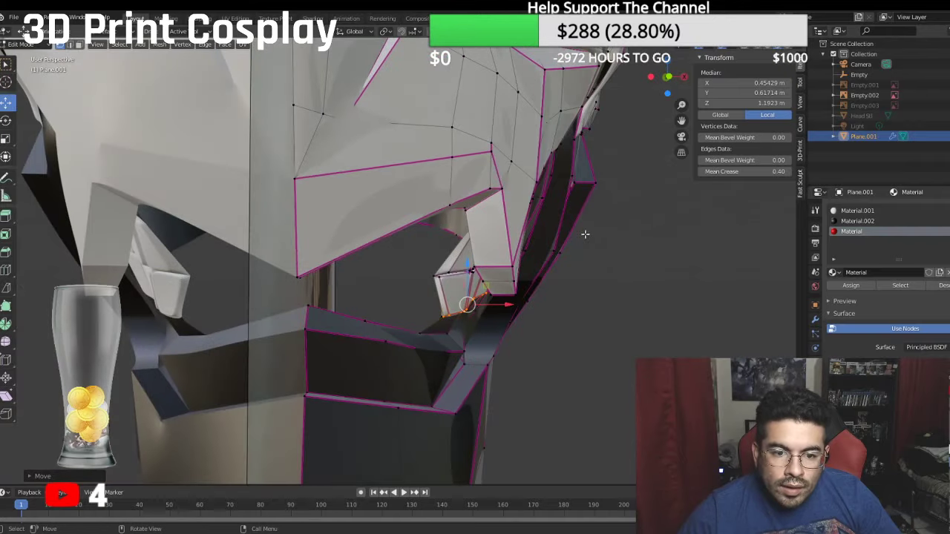
click(445, 275)
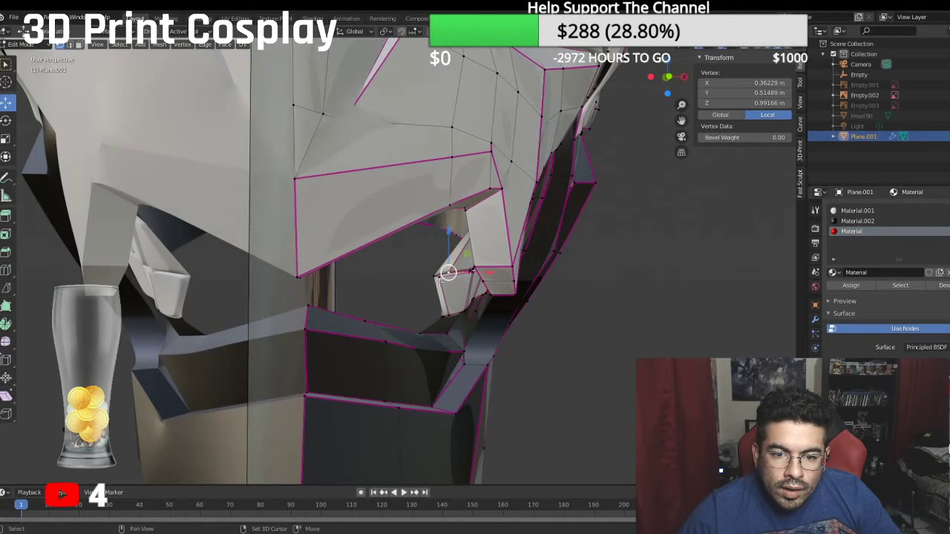
shift+click(440, 277)
shift+click(436, 277)
drag(491, 276, 504, 278)
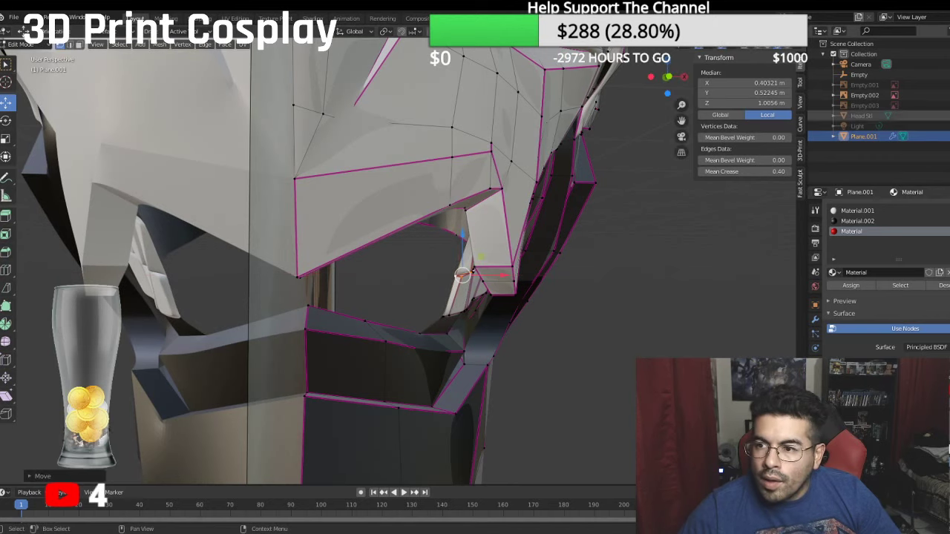
Step: Show the head and move the front tooth's seam vertices along global Y to a local Z median of about 0.961 m
click(949, 116)
middle_drag(636, 226, 314, 257)
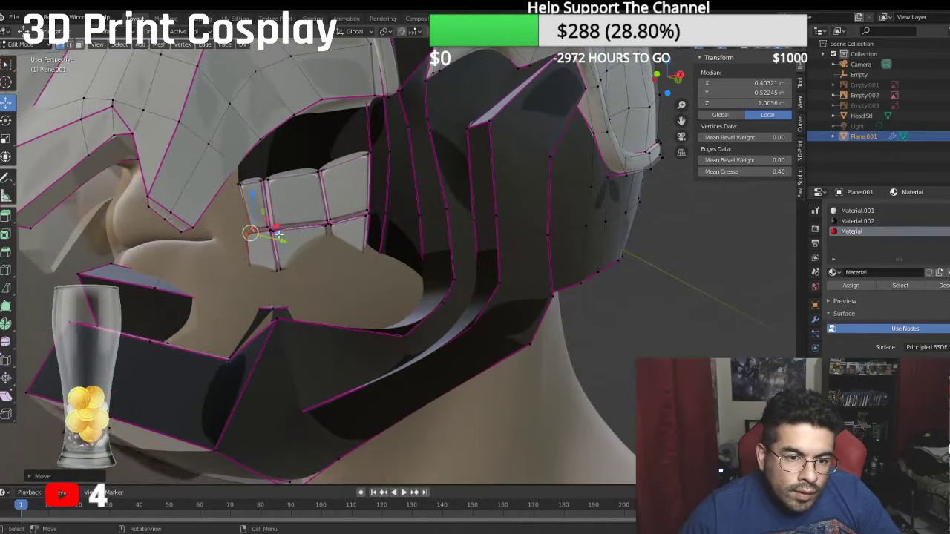
drag(279, 239, 254, 242)
middle_drag(254, 242, 390, 249)
middle_drag(398, 251, 369, 241)
middle_drag(613, 141, 501, 196)
scroll(500, 200, up, 2)
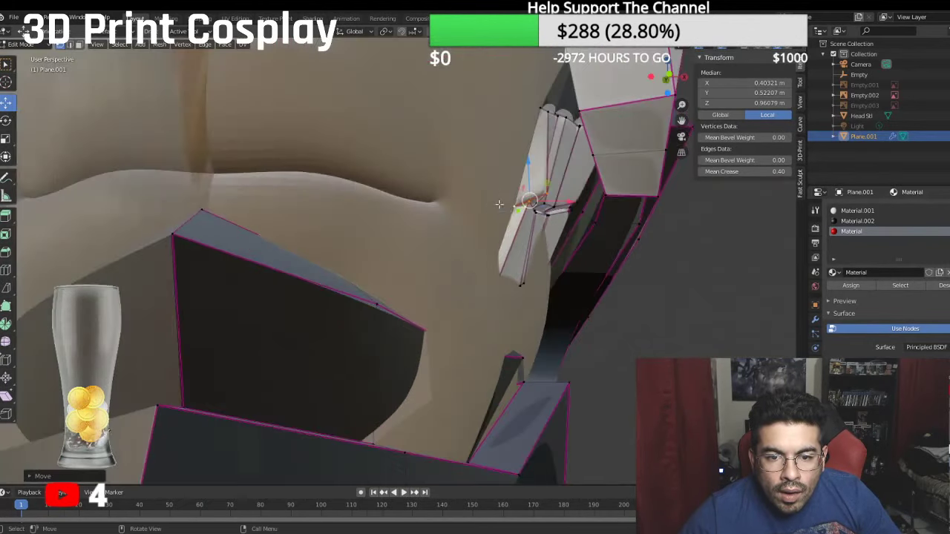
Step: Move the front tooth's upper inner seam vertex along Z and X to about X 0.404 m and local Y 0.528 m
click(528, 201)
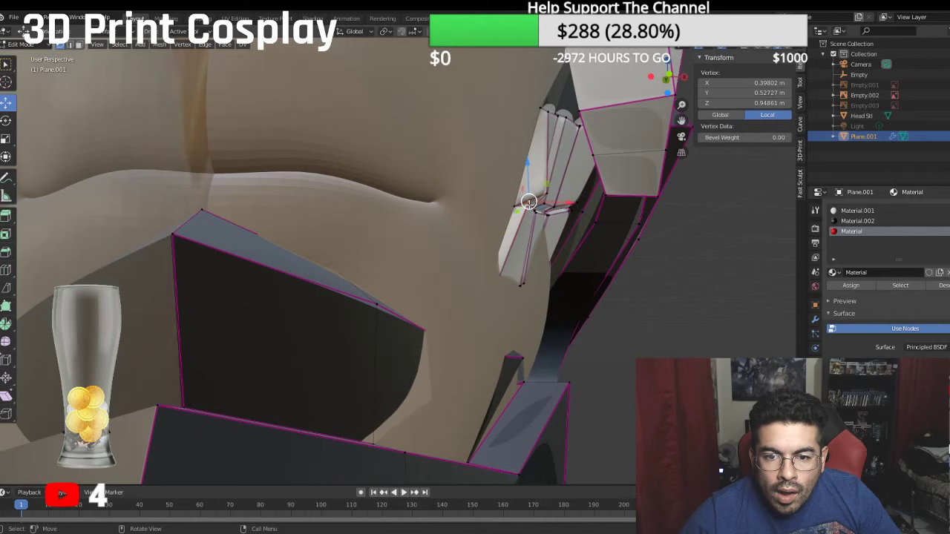
key(g)
key(z)
click(522, 183)
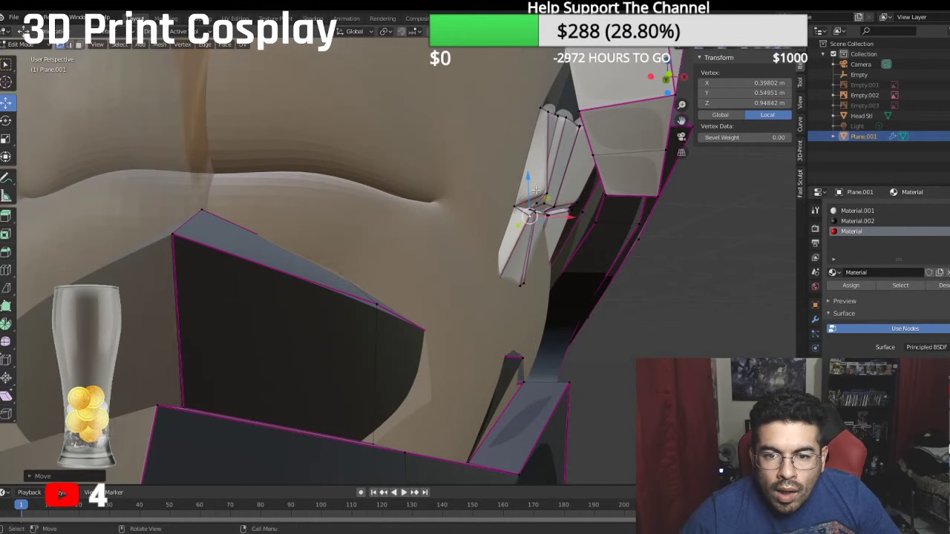
key(g)
key(x)
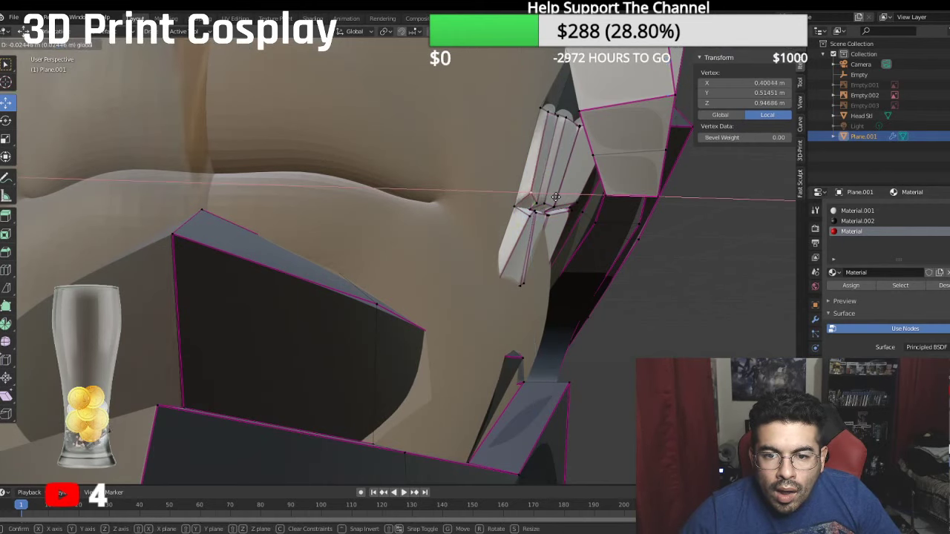
click(558, 205)
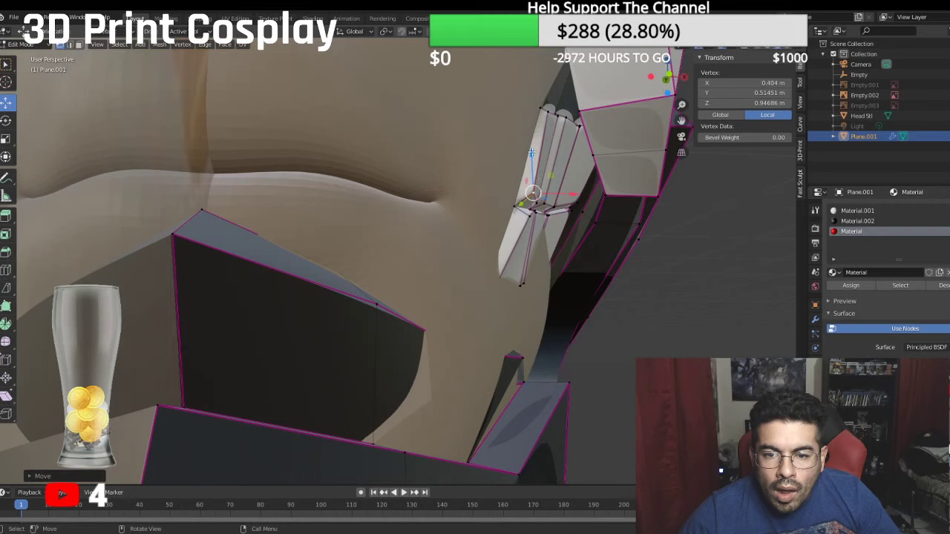
key(g)
key(z)
click(529, 174)
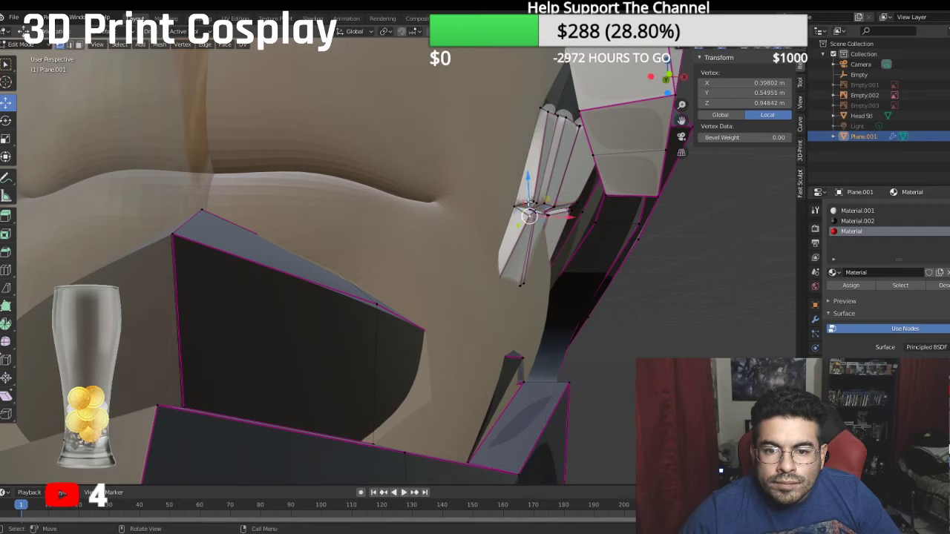
Step: Raise the front tooth's lower inner seam vertex to local Y about 0.540 m and shift it horizontally to X 0.407 m, local Z 0.960 m
key(g)
key(z)
click(528, 175)
middle_drag(528, 175, 314, 204)
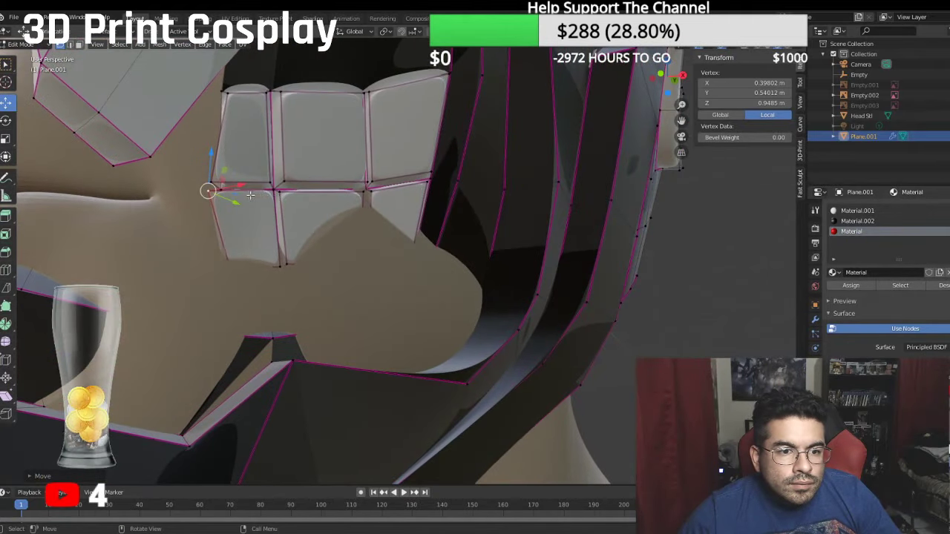
key(g)
key(shift+z)
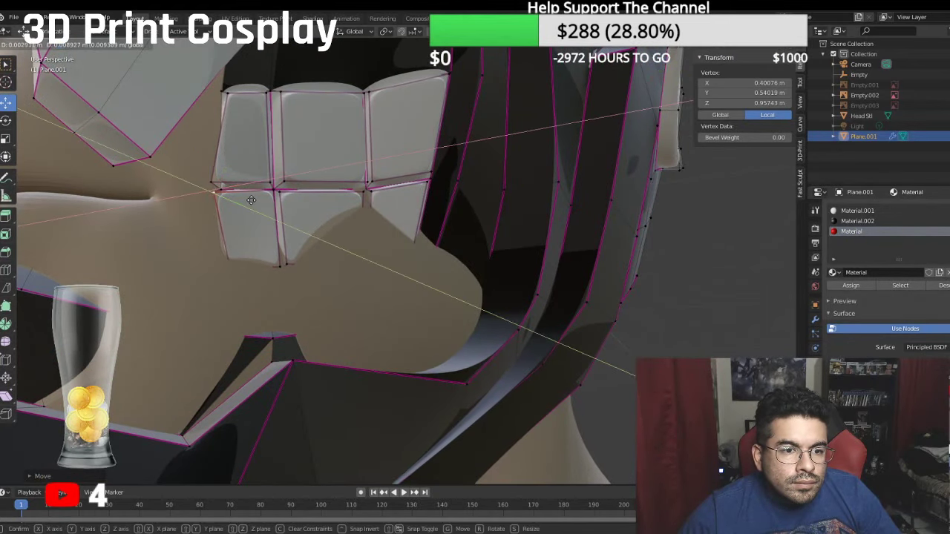
click(219, 190)
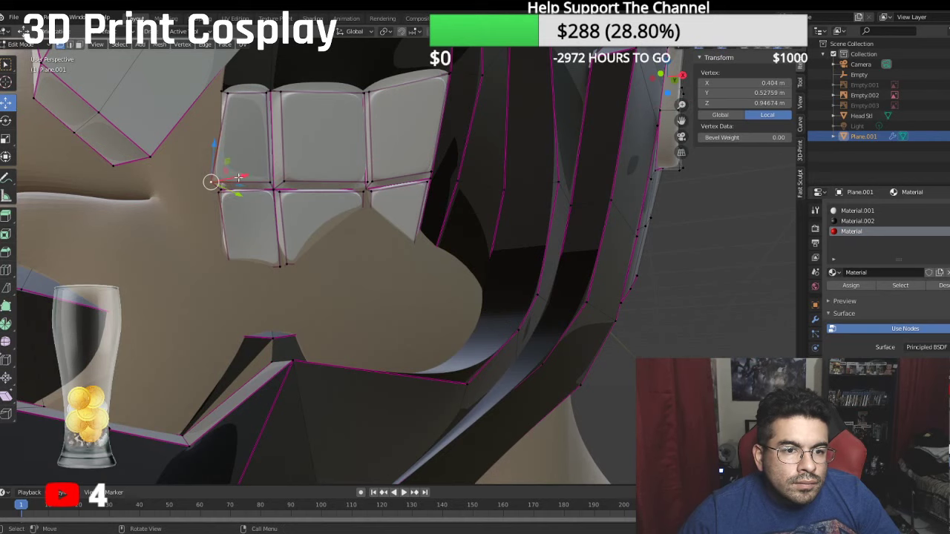
Step: Move the front tooth's upper inner seam vertex outward along X to about 0.431 m
key(g)
key(x)
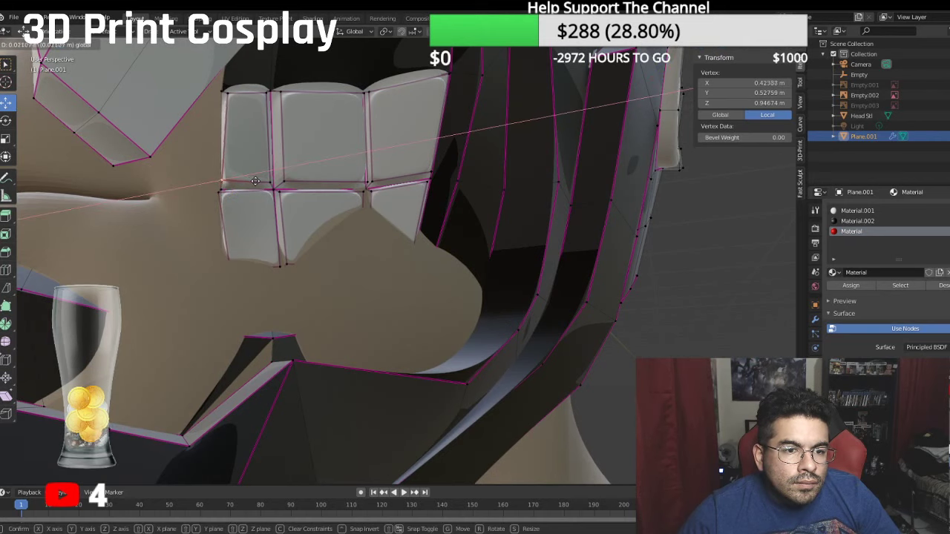
click(226, 179)
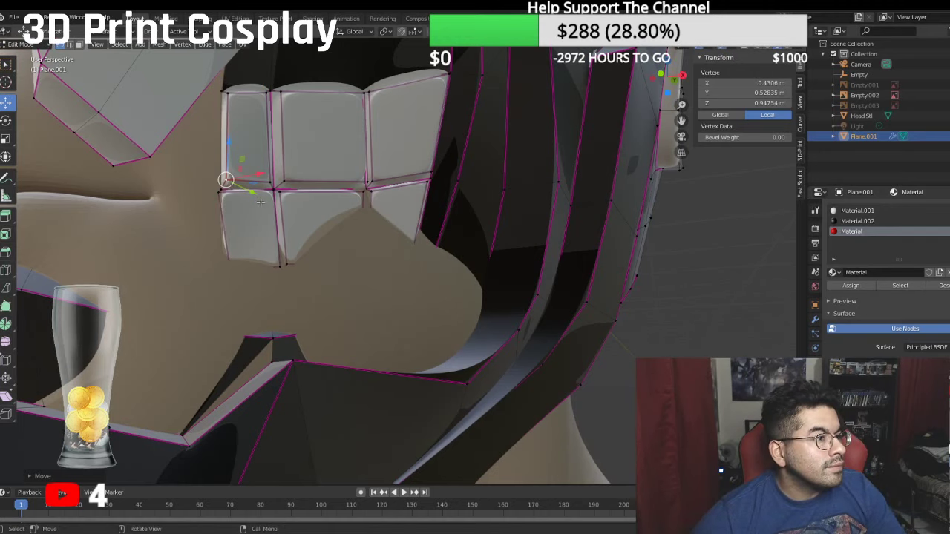
click(221, 196)
middle_drag(224, 199, 261, 221)
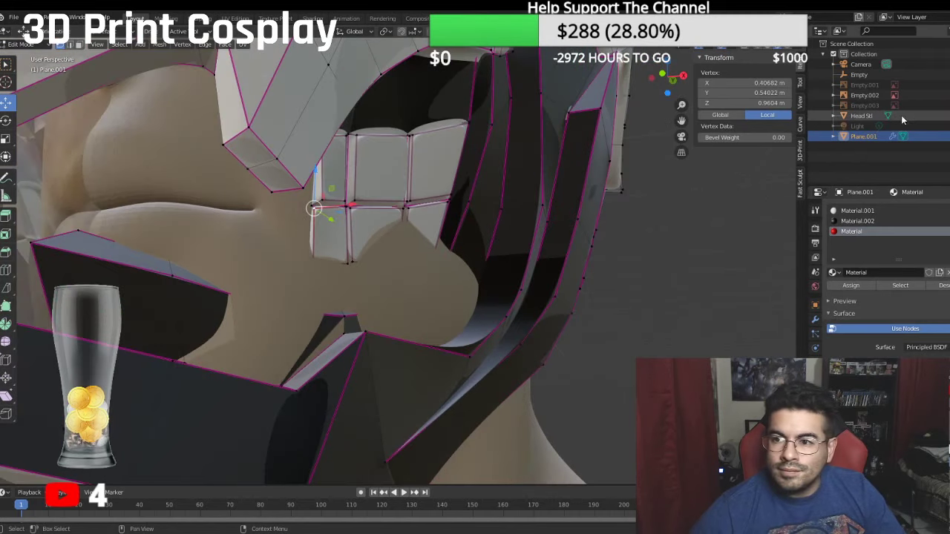
Step: Hide the head, select the lower jaw's inner rim vertices up to the mouth corner, show the head, and move them along X to a median of about 0.435 m
click(947, 116)
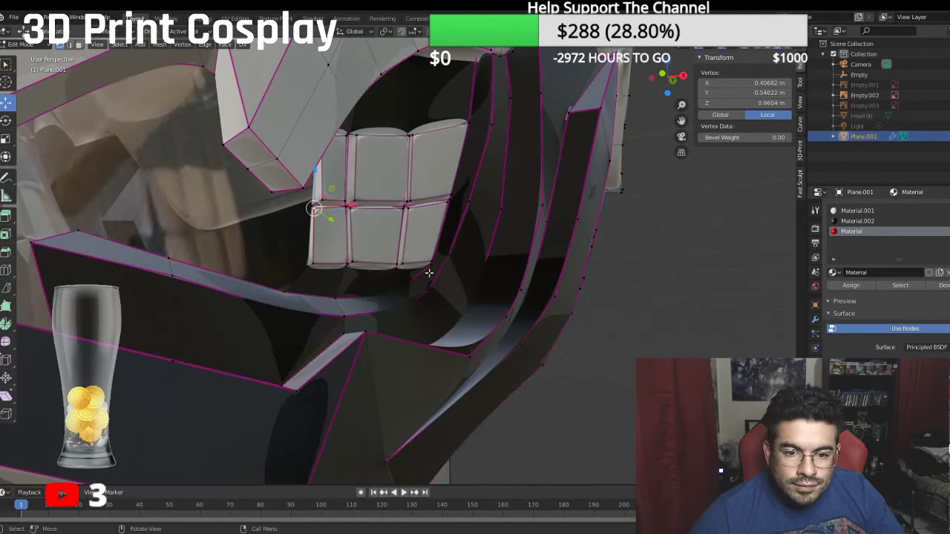
click(315, 291)
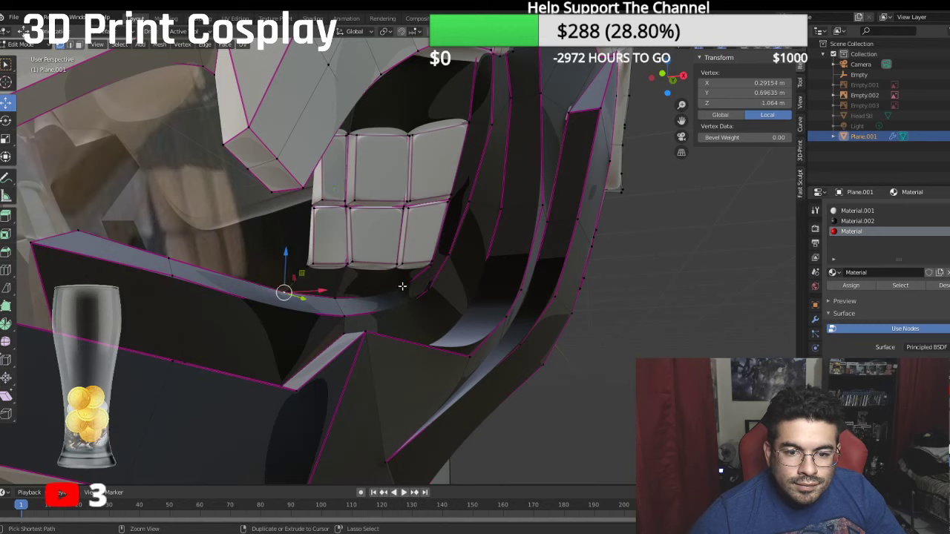
ctrl+click(425, 290)
ctrl+click(282, 305)
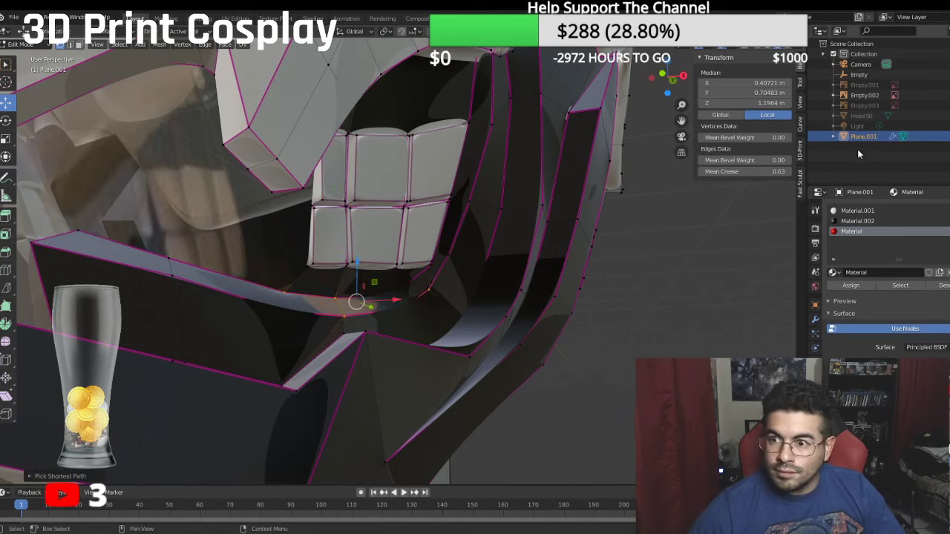
click(934, 117)
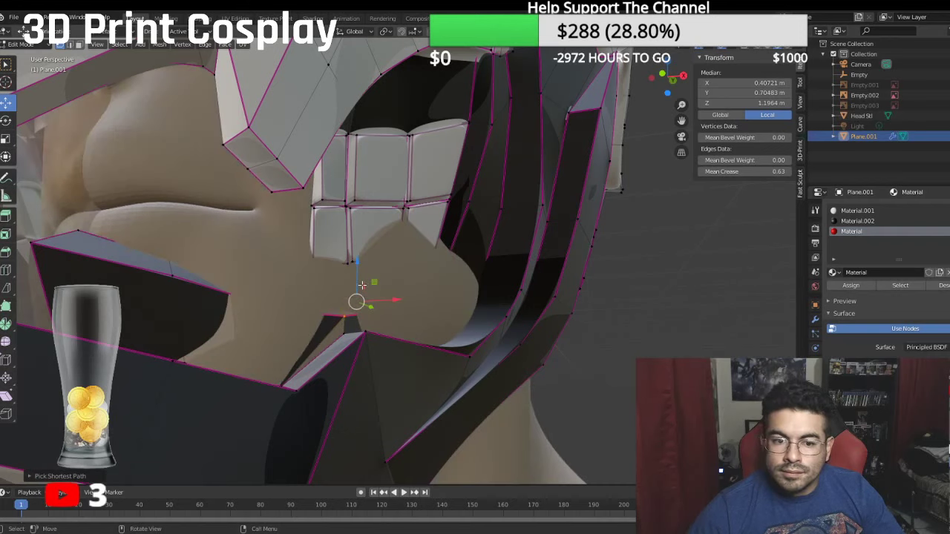
middle_drag(361, 285, 401, 320)
drag(431, 317, 446, 327)
middle_drag(407, 316, 296, 324)
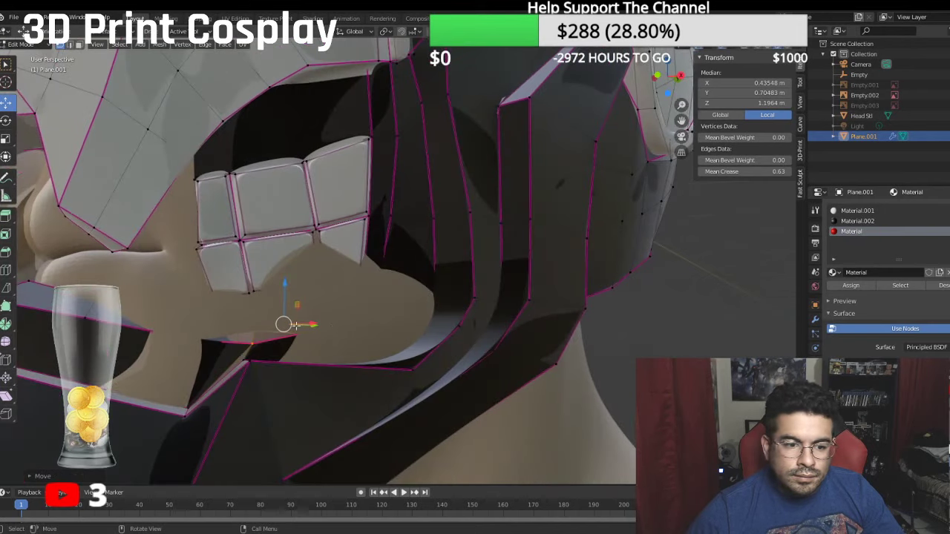
Step: Select the front vertices of the lower jaw's upper rim and move them forward along global Y to a median local Z of about 0.811 m
click(181, 319)
shift+click(98, 304)
shift+click(85, 316)
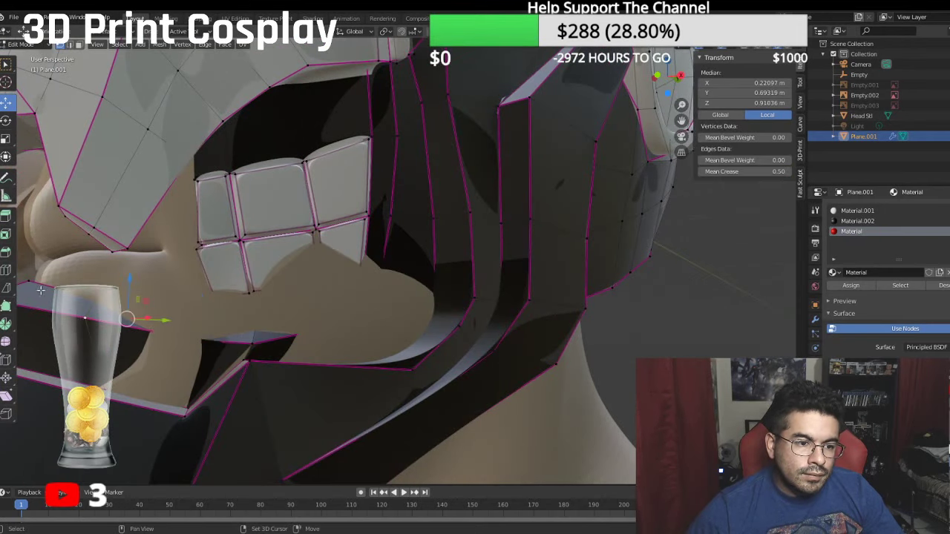
scroll(34, 282, down, 2)
shift+click(88, 294)
middle_drag(98, 295, 89, 302)
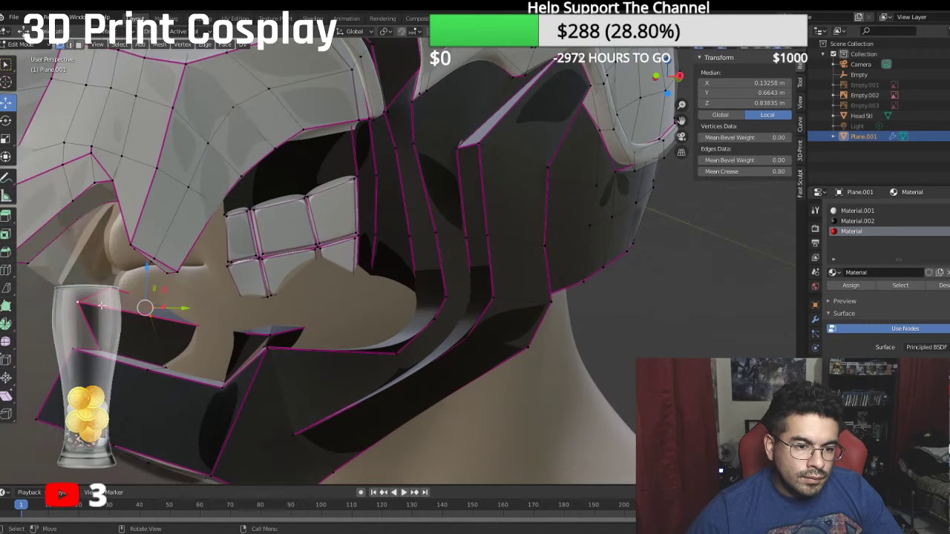
drag(189, 308, 179, 308)
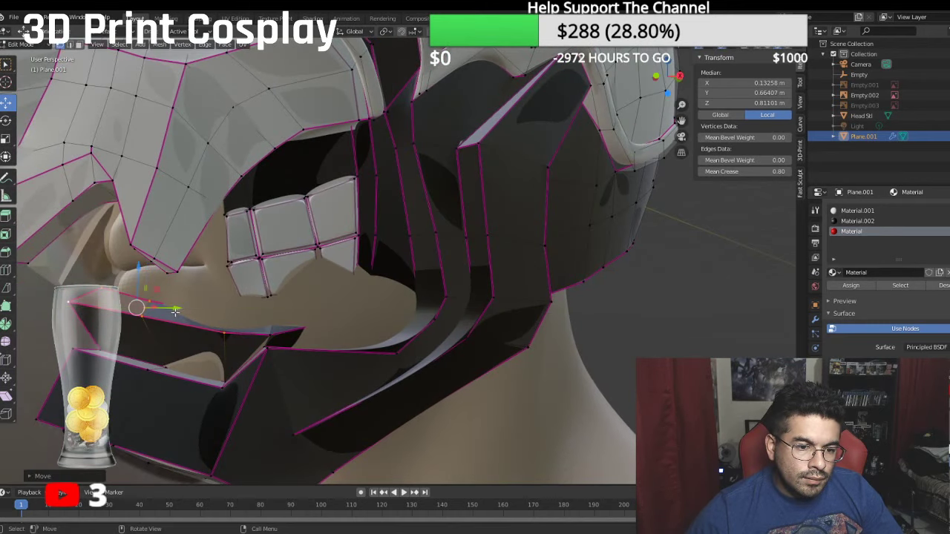
Step: Move the edge at the lower rim's front corner forward along global Y and adjust the middle inner rim vertex the same way
middle_drag(177, 309, 198, 321)
click(279, 341)
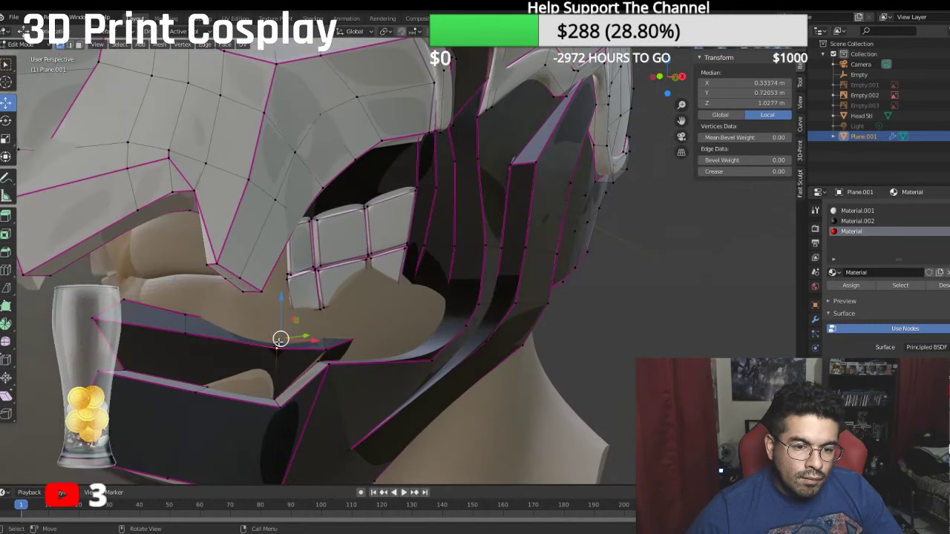
drag(304, 335, 281, 343)
click(186, 321)
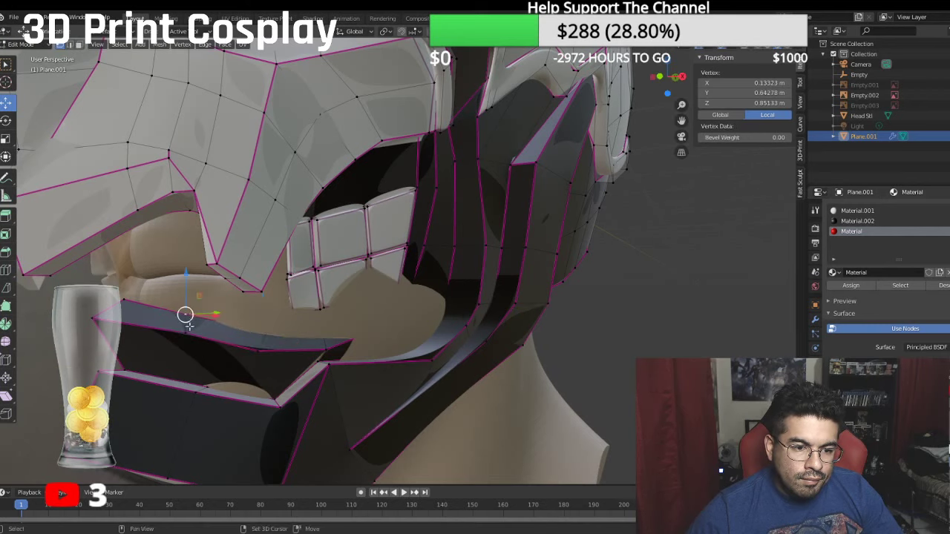
drag(215, 321, 206, 328)
Step: Move the cheek's lower inner vertices beside the mouth corner outward along X, including the one on the lower jaw edge
middle_drag(300, 345, 285, 347)
middle_drag(345, 344, 391, 326)
click(472, 304)
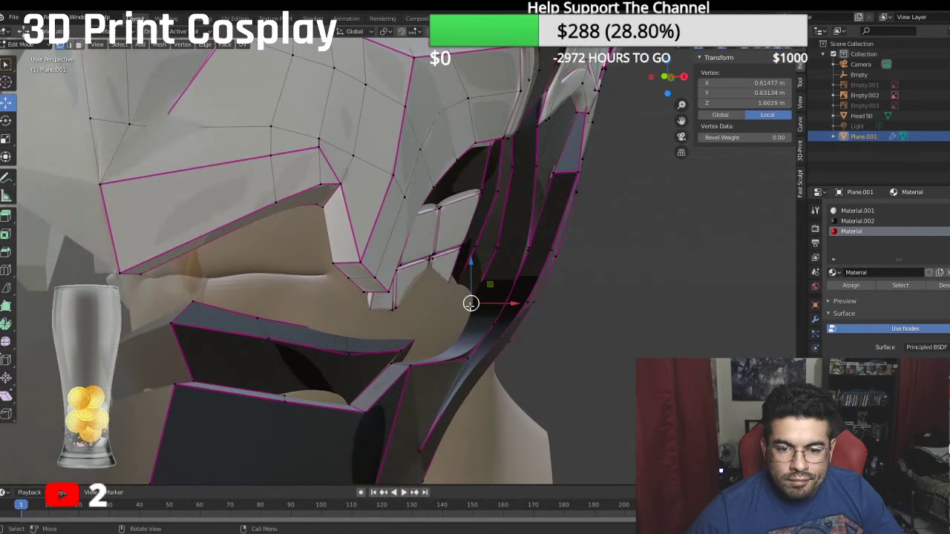
shift+click(453, 338)
mouse_move(508, 315)
mouse_down()
mouse_move(517, 318)
mouse_move(509, 321)
mouse_up()
click(449, 340)
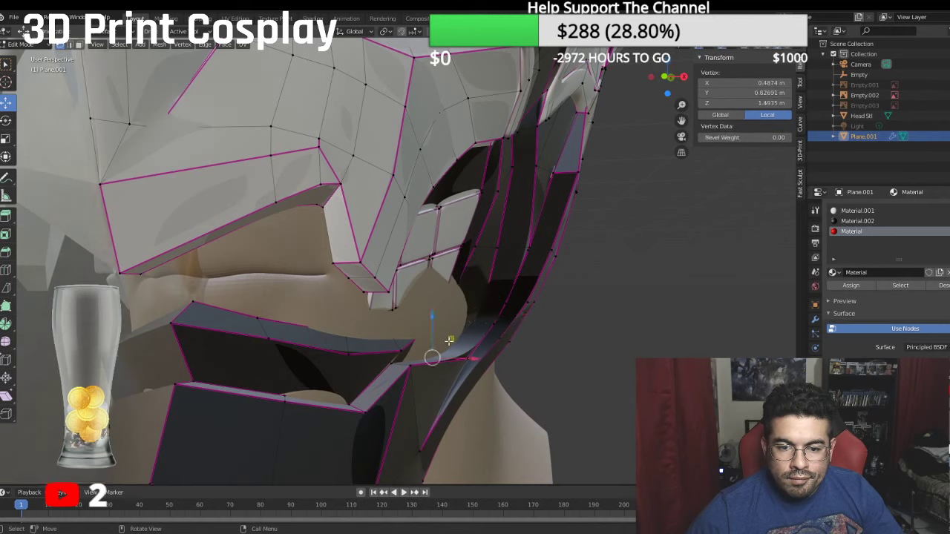
drag(473, 357, 484, 361)
Step: Try to move the two inner rim vertices at the mouth corner outward along X, the second to about 0.546 m
click(438, 313)
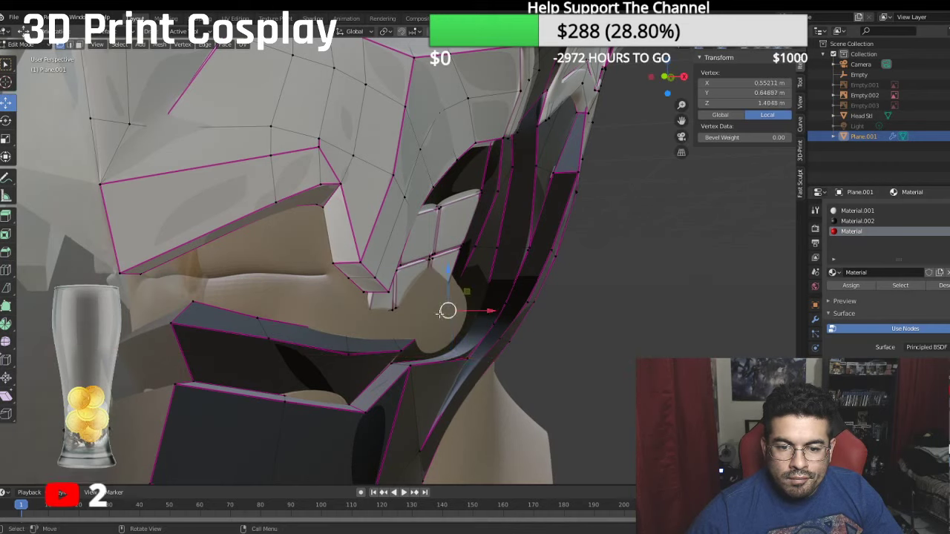
drag(476, 314, 483, 334)
click(428, 332)
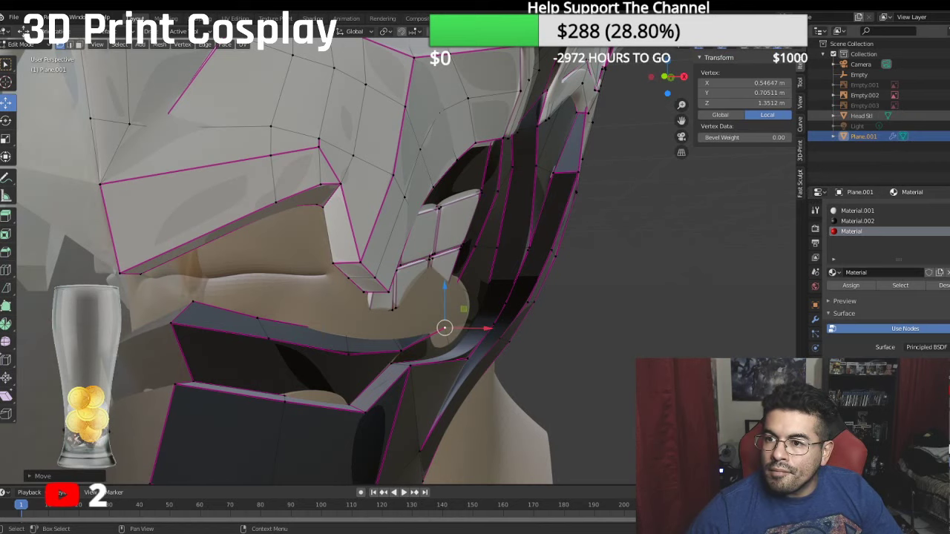
Step: Hide the head, examine the mouth corner's rim vertices, and open the helmet's modifiers to turn off its viewport smoothing
scroll(532, 260, up, 2)
click(438, 332)
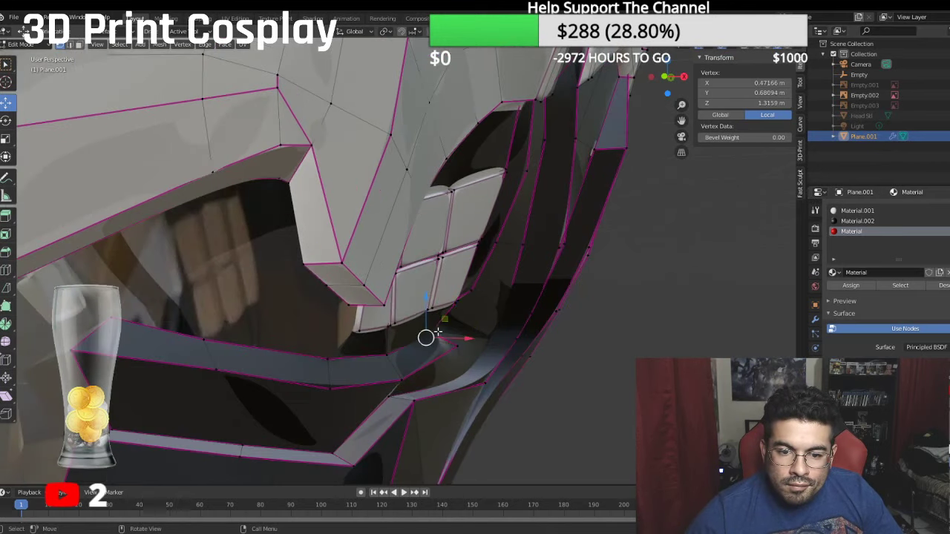
middle_drag(468, 338, 435, 309)
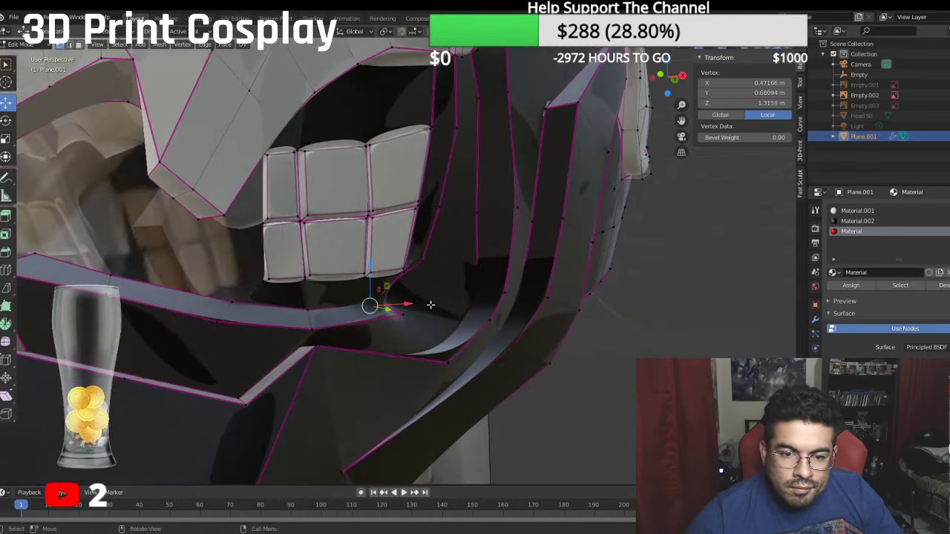
click(403, 314)
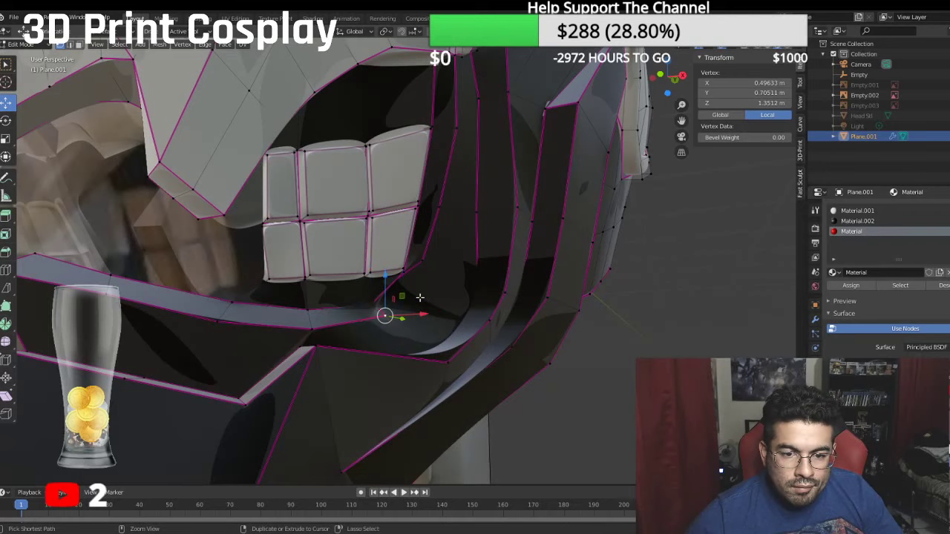
middle_drag(406, 312, 523, 316)
click(815, 320)
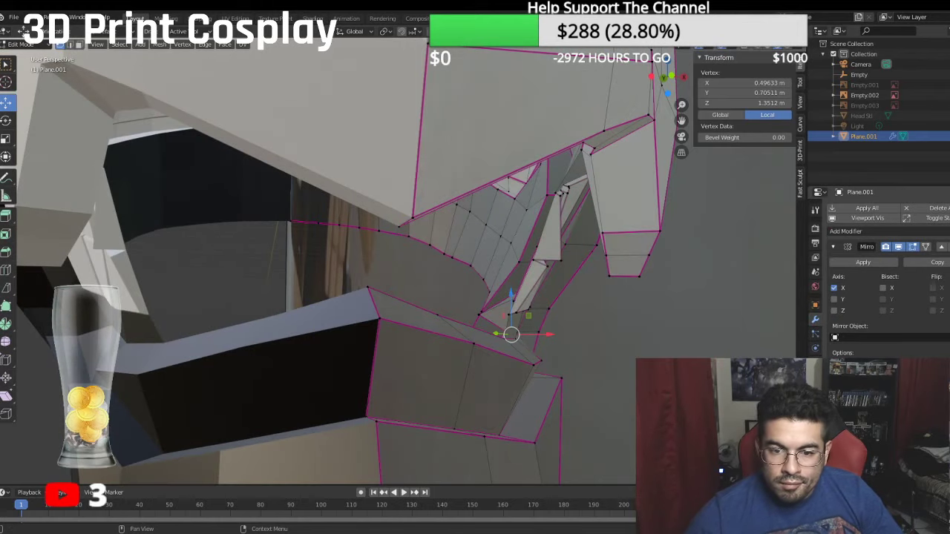
Step: Move the rim vertex directly below the rearmost lower tooth outward along X to about 0.544 m
middle_drag(557, 340, 509, 332)
middle_drag(439, 336, 465, 366)
click(528, 372)
drag(452, 359, 525, 407)
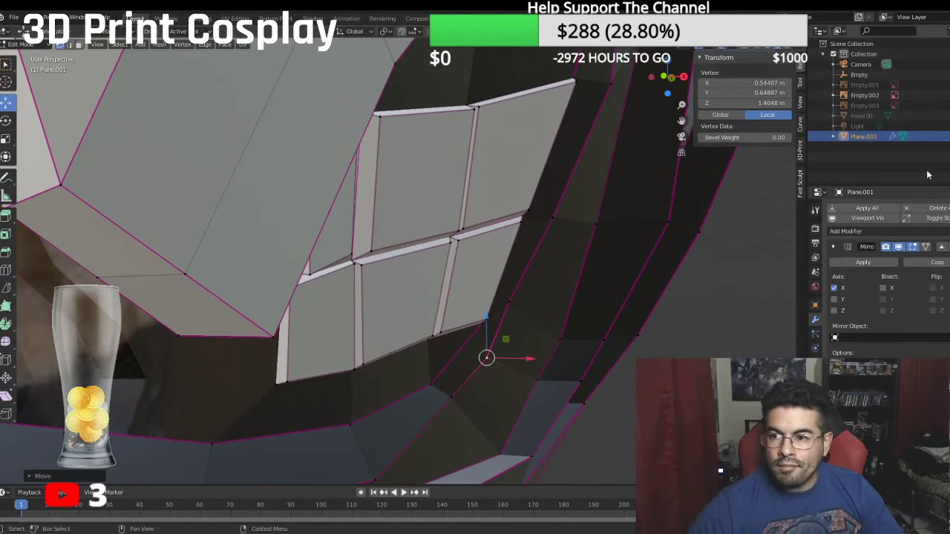
Step: Show the head and move the lower vertices of the mouth opening's side edge outward along X, clear of the cheek
click(947, 116)
middle_drag(498, 288, 553, 277)
drag(563, 348, 595, 366)
click(548, 302)
drag(577, 296, 595, 310)
click(517, 379)
drag(528, 386, 566, 386)
Step: Move the two next higher vertices of the mouth opening's side edge outward along X, the upper one to about 0.660 m
click(565, 288)
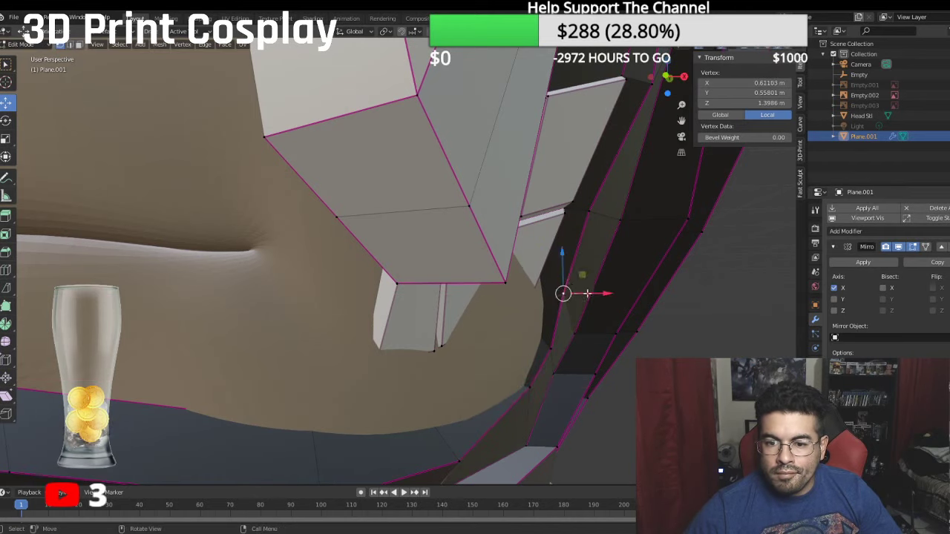
drag(591, 294, 599, 293)
click(588, 213)
drag(623, 215, 639, 217)
Step: Move the rim's mouth-corner vertex farther outward along X, and the vertex just above it to about 0.620 m
middle_drag(639, 218, 482, 349)
click(481, 346)
key(g)
key(x)
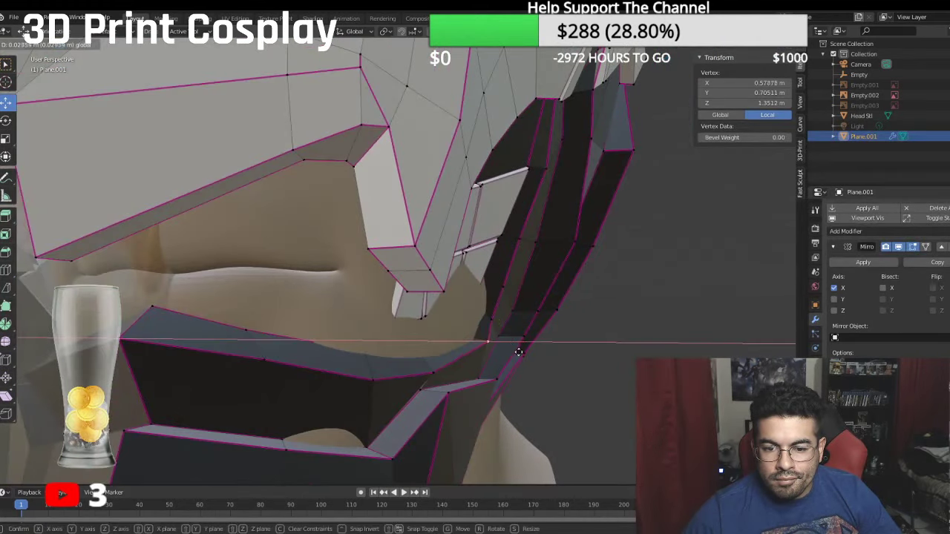
drag(534, 325, 536, 325)
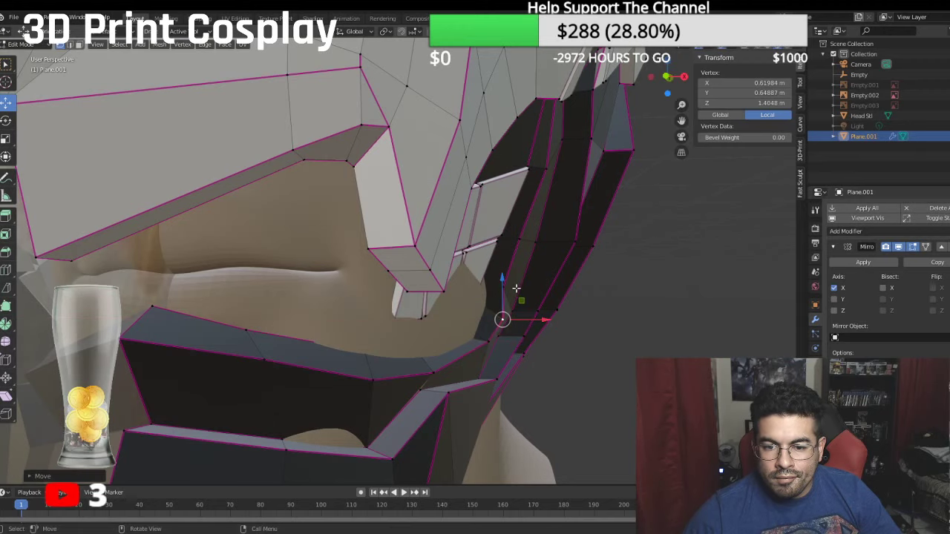
Step: Move the side edge's next vertex above the mouth corner outward along X, and the one beside the tooth seam to about 0.691 m
click(506, 287)
drag(543, 287, 555, 286)
click(524, 239)
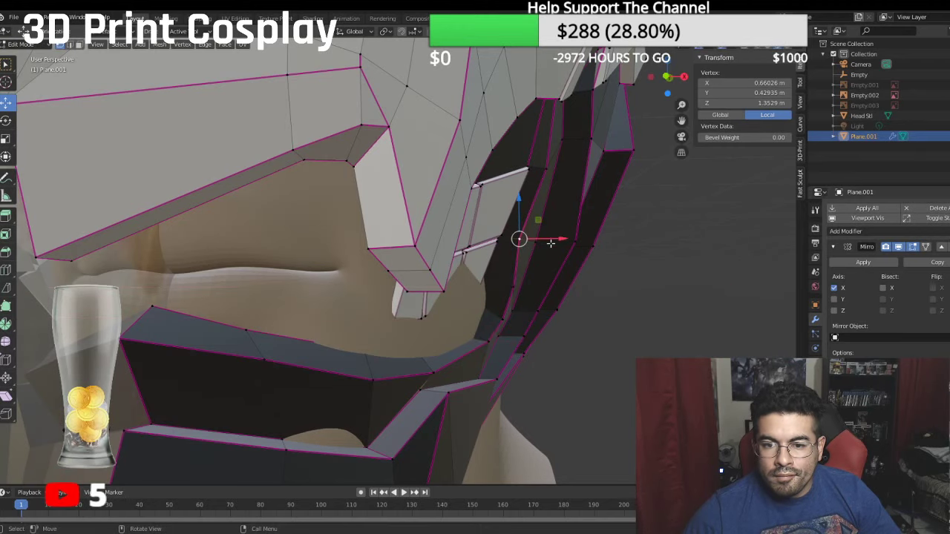
key(g)
key(x)
click(568, 240)
middle_drag(568, 240, 497, 232)
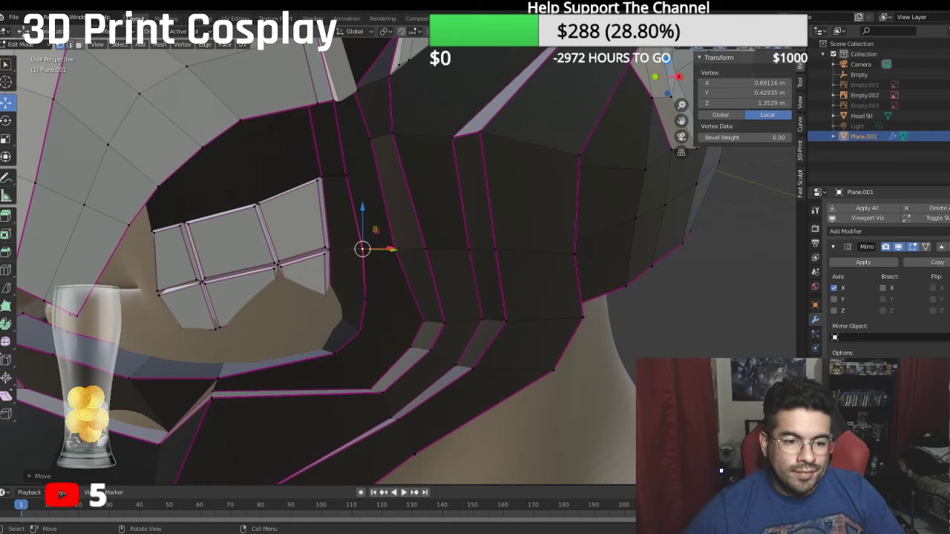
Step: Move the lower teeth's bottom-edge vertices and the inner rim vertices beneath them outward along X, to a median of about 0.481 m
middle_drag(278, 314, 353, 269)
middle_drag(565, 180, 549, 214)
scroll(442, 306, up, 2)
middle_drag(445, 314, 465, 303)
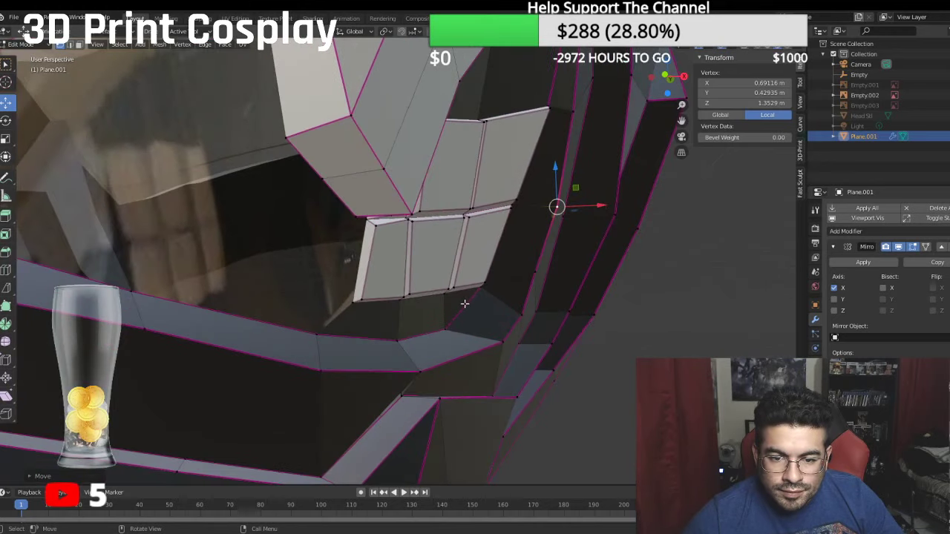
click(480, 291)
shift+click(484, 285)
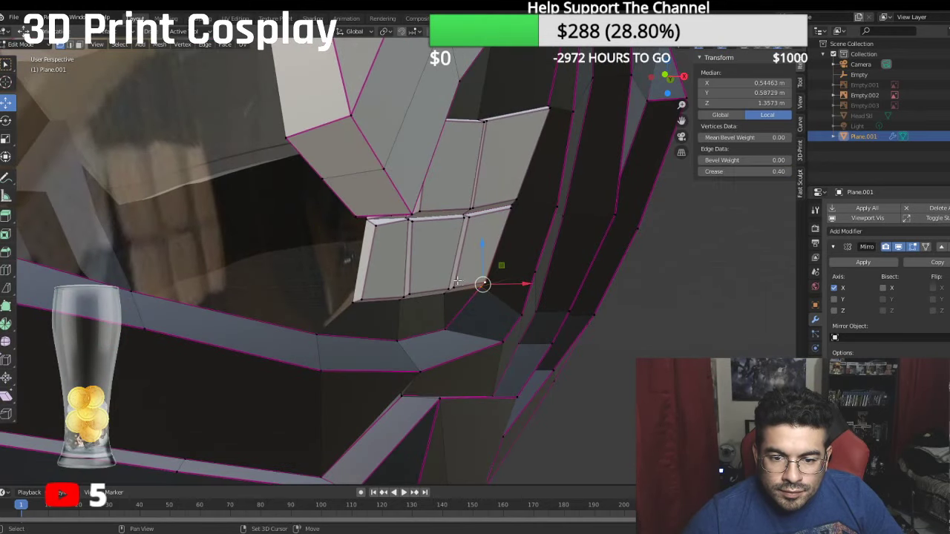
shift+click(449, 284)
shift+click(408, 298)
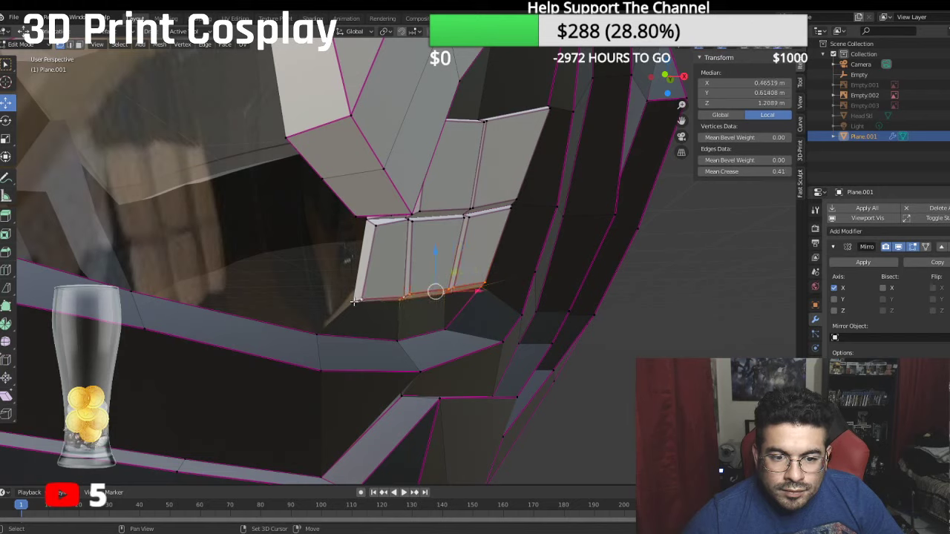
shift+click(397, 339)
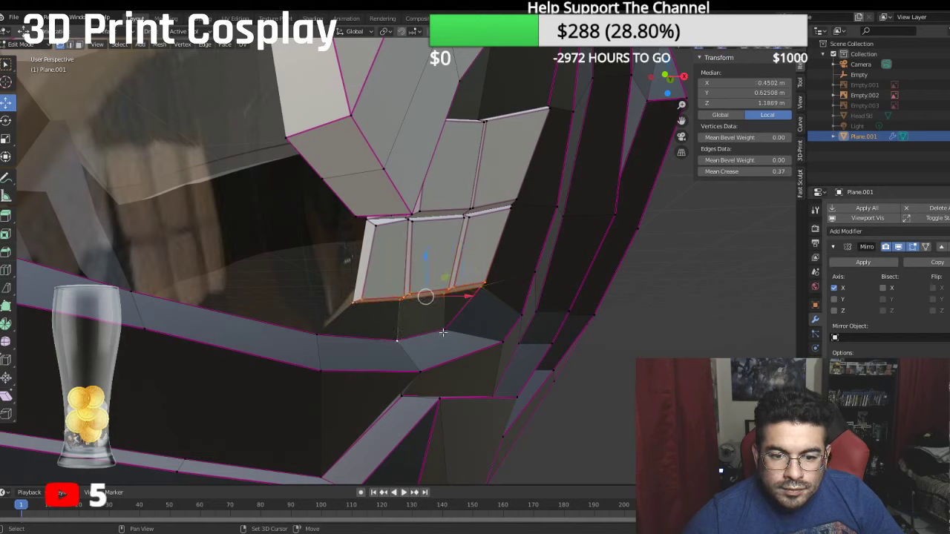
shift+click(444, 331)
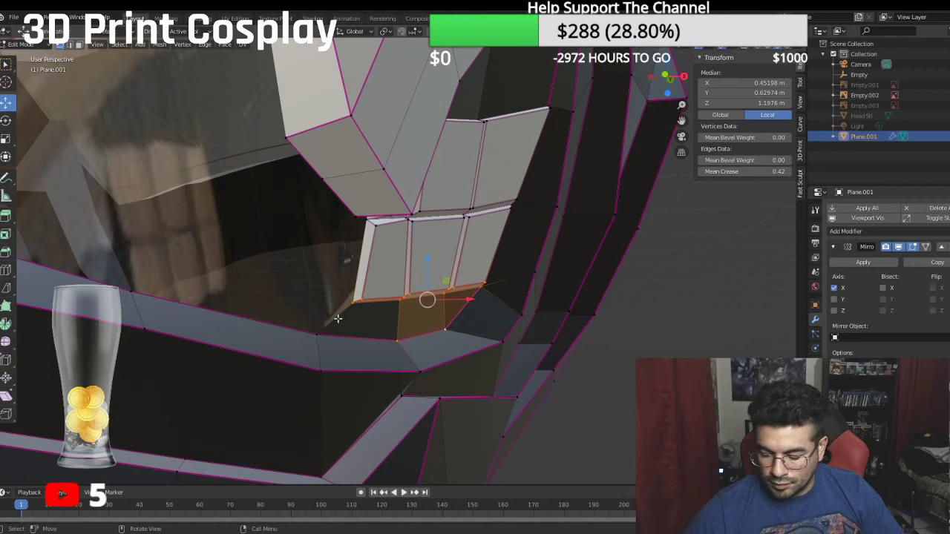
click(947, 116)
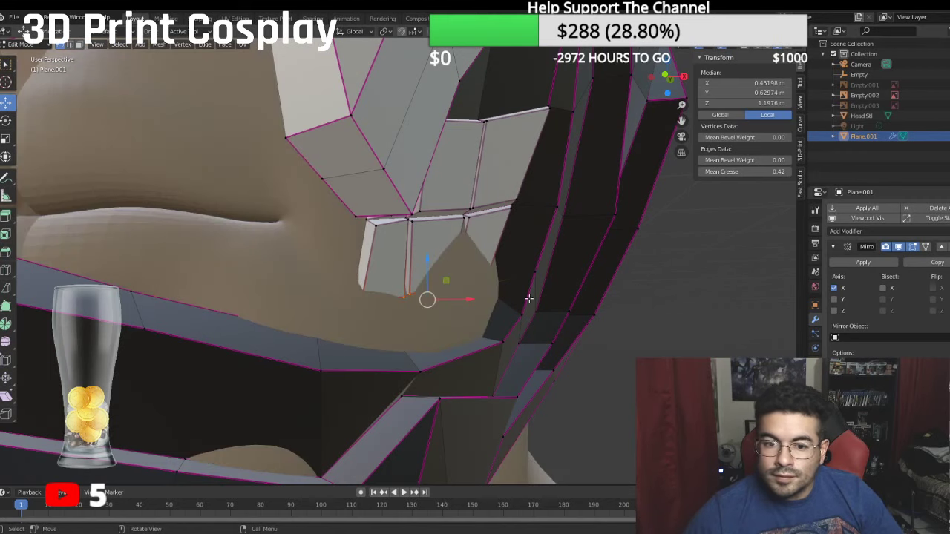
key(g)
key(x)
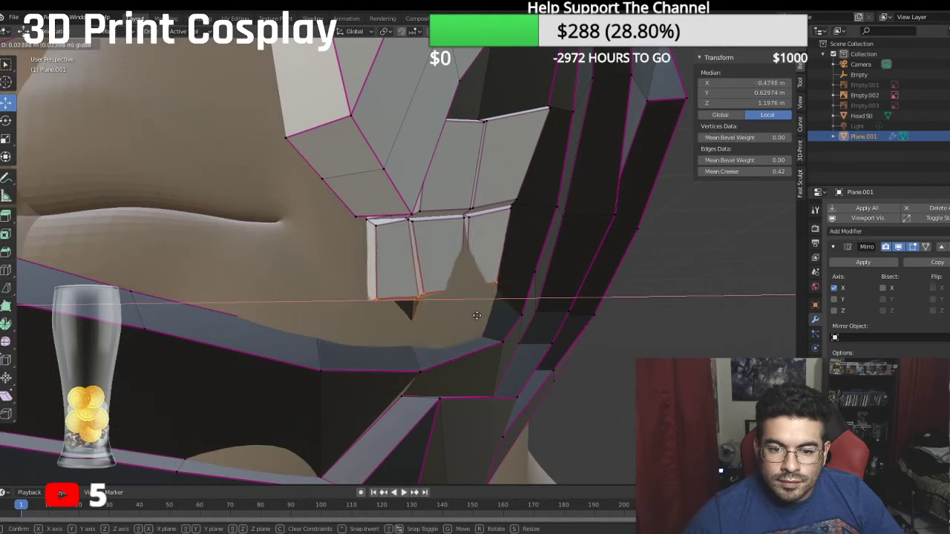
click(480, 319)
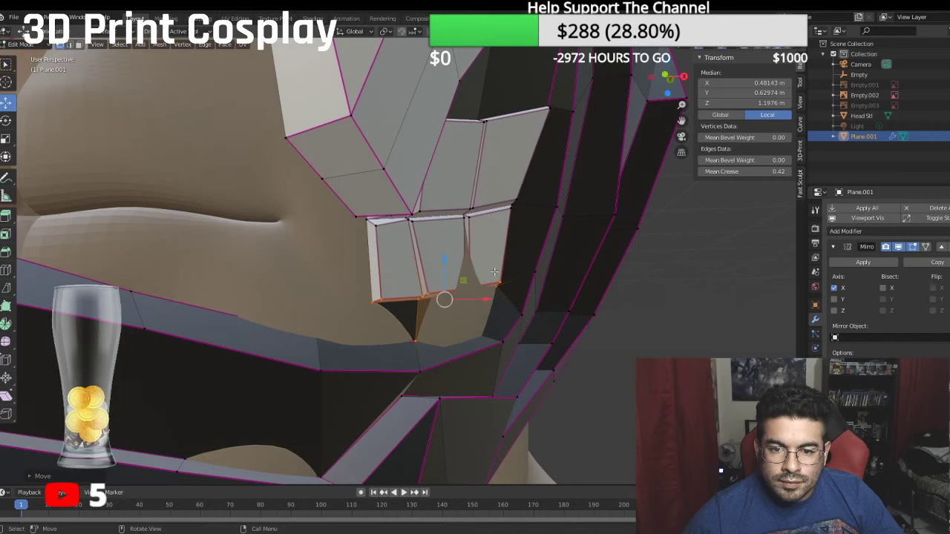
Step: Select the vertices along the seam between the upper and lower tooth rows and move them slightly outward
click(510, 210)
ctrl+click(522, 199)
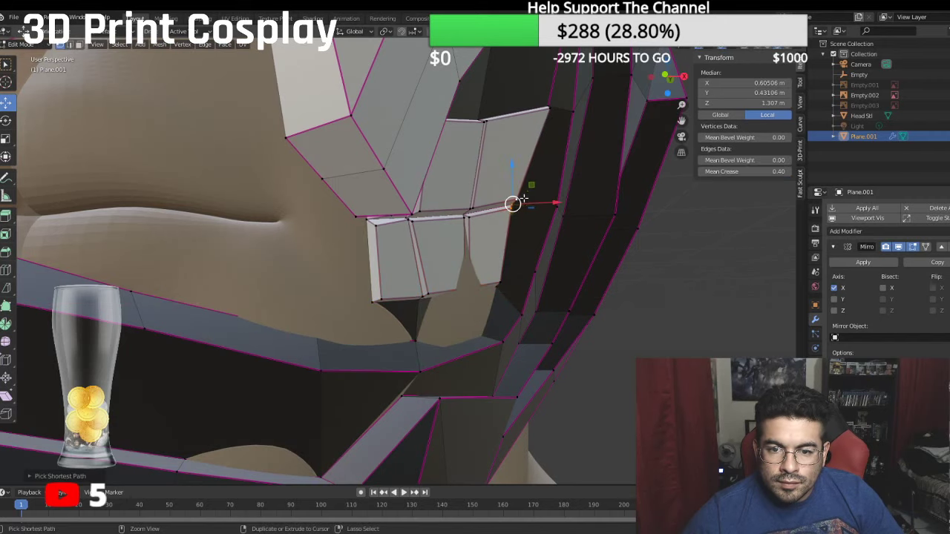
ctrl+click(465, 219)
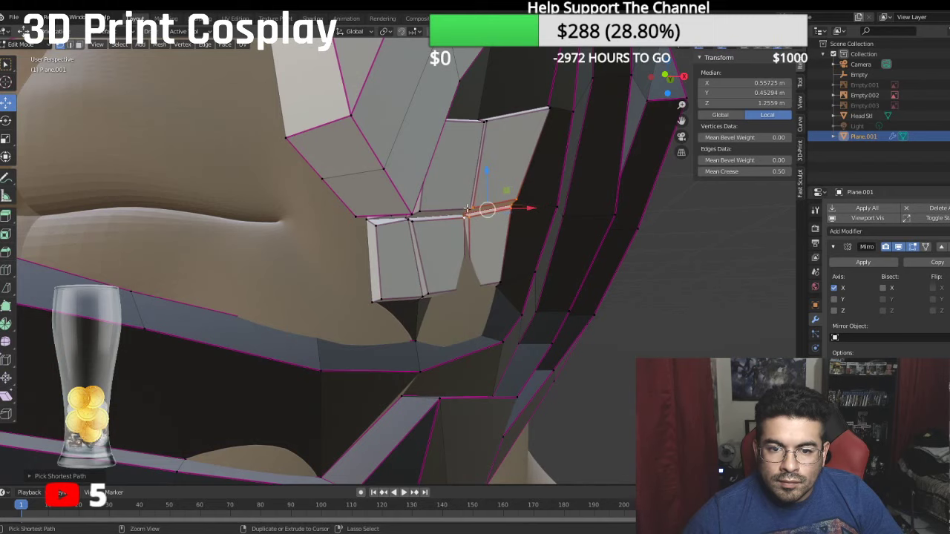
ctrl+click(467, 210)
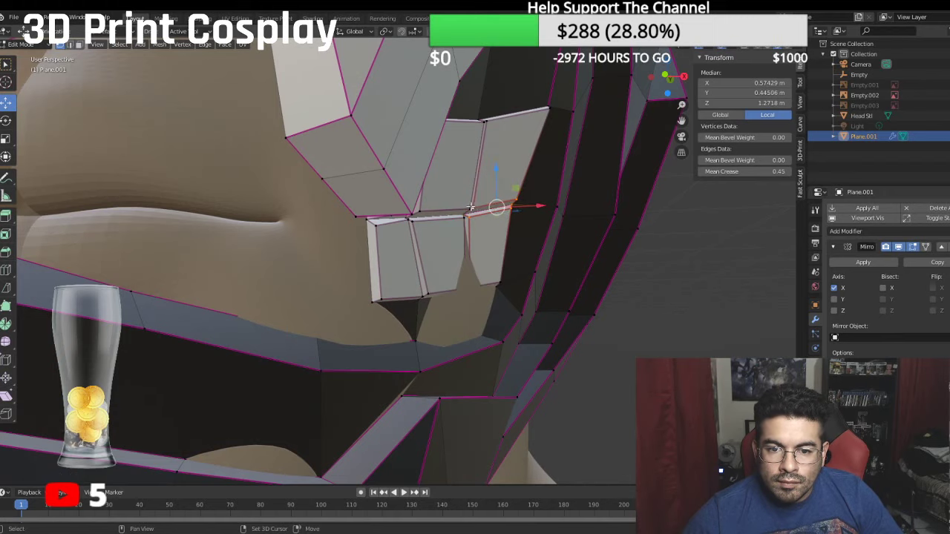
shift+click(470, 214)
middle_drag(471, 214, 433, 213)
scroll(432, 213, up, 3)
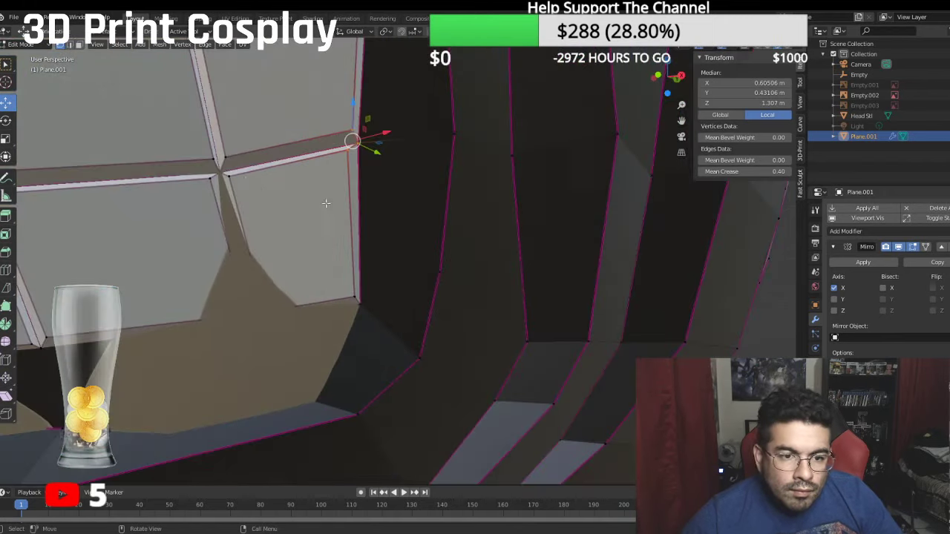
shift+click(223, 157)
shift+click(228, 176)
shift+click(214, 160)
shift+click(220, 170)
shift+click(213, 178)
shift+middle_drag(199, 181, 312, 170)
shift+click(261, 150)
shift+click(245, 169)
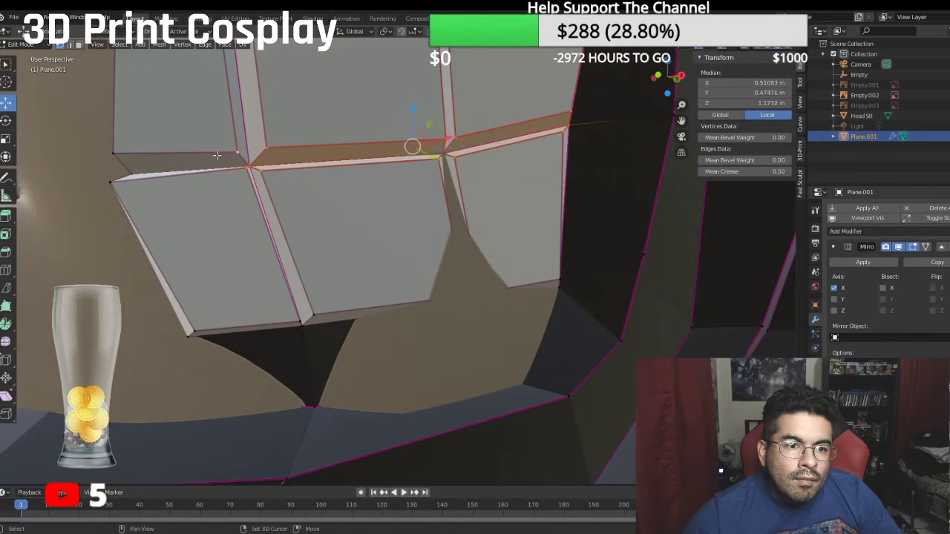
middle_drag(143, 162, 454, 267)
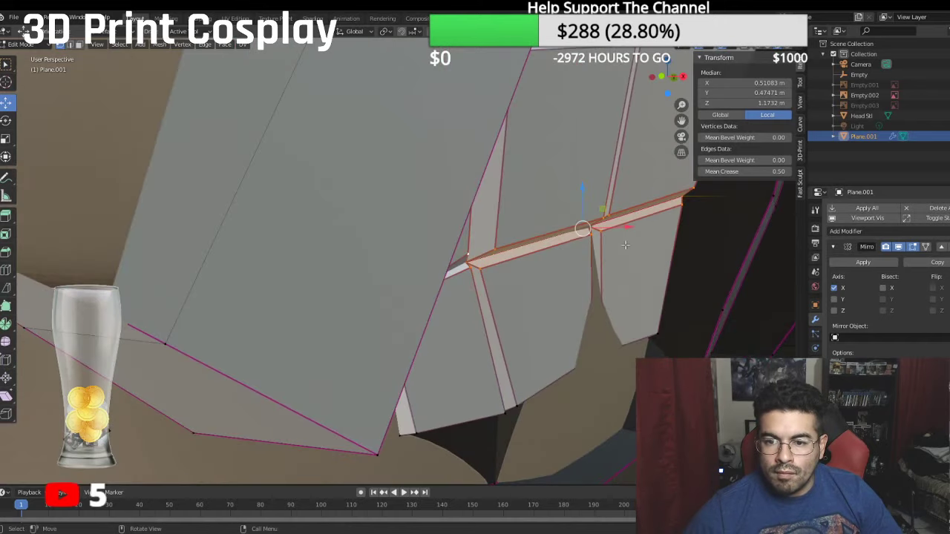
key(g)
click(643, 239)
Step: Move the bottom vertices of the gap between the two rear lower teeth outward along X, to a median of about 0.530 m
middle_drag(643, 239, 468, 200)
click(460, 214)
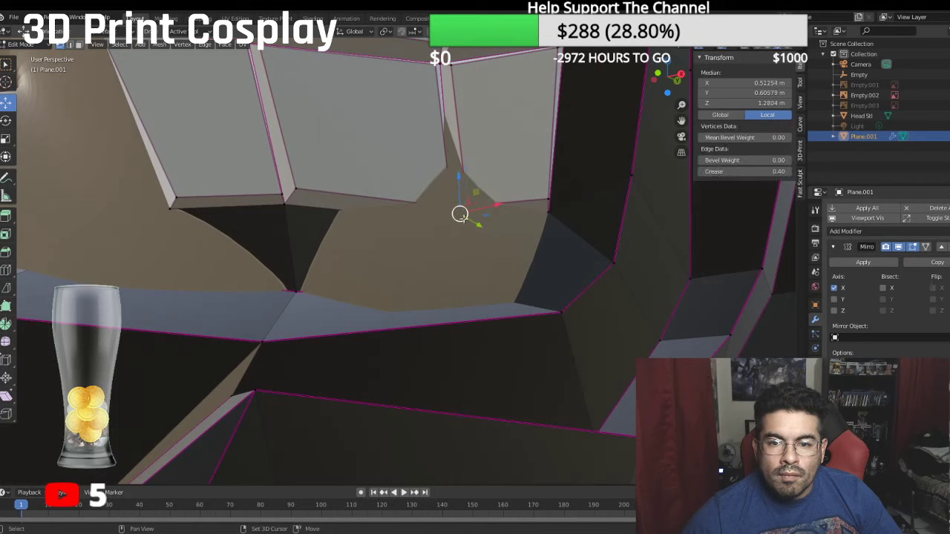
shift+click(449, 211)
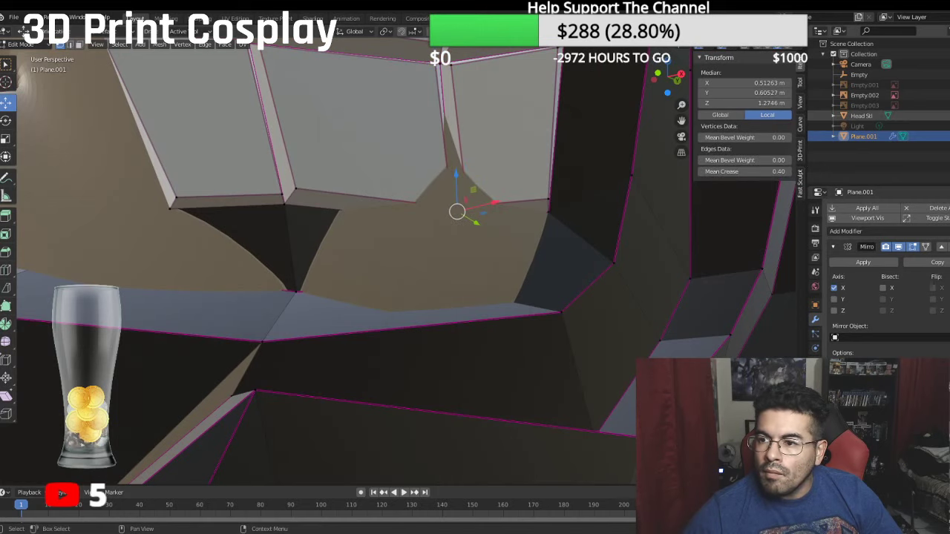
click(947, 115)
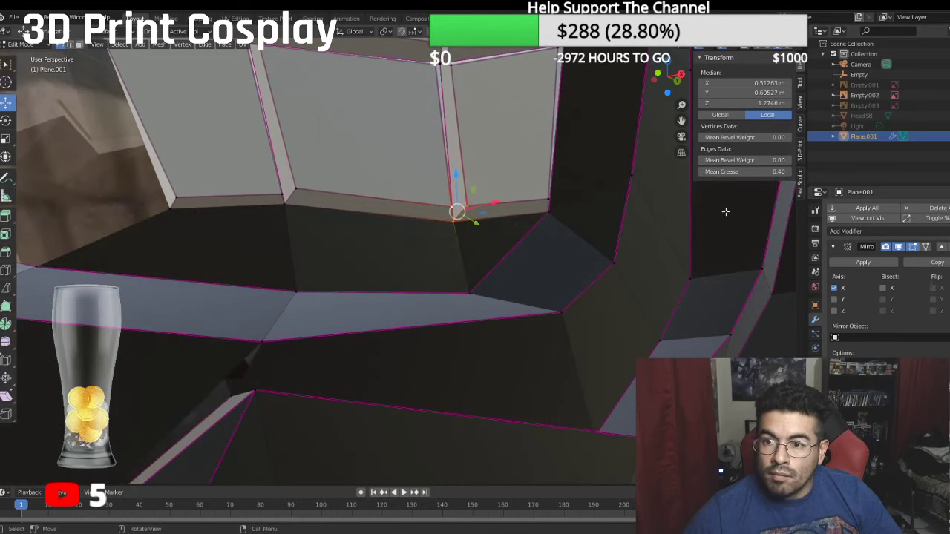
drag(947, 106, 946, 115)
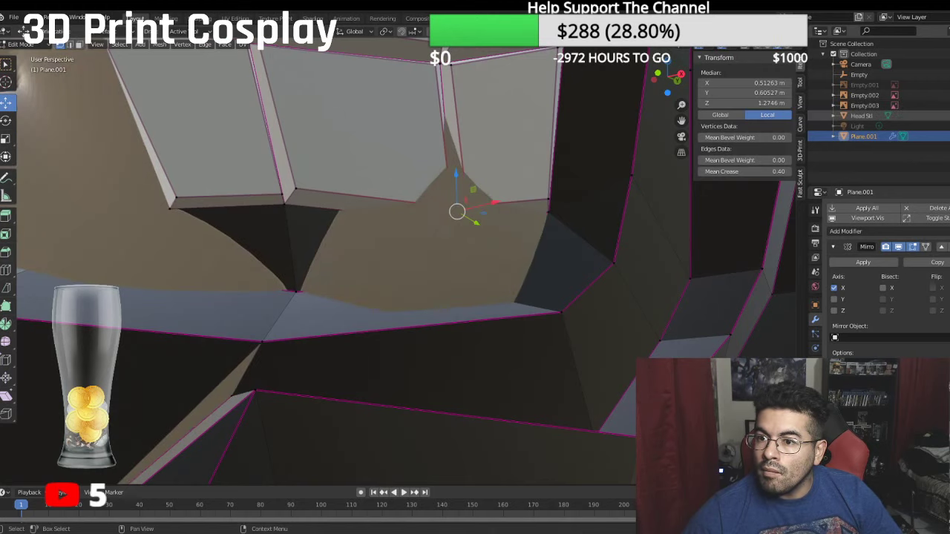
middle_drag(750, 197, 739, 268)
drag(620, 350, 636, 348)
Step: Adjust the vertices of the gap between the two rear lower teeth farther along X so the teeth clear the cheek
middle_drag(637, 348, 562, 262)
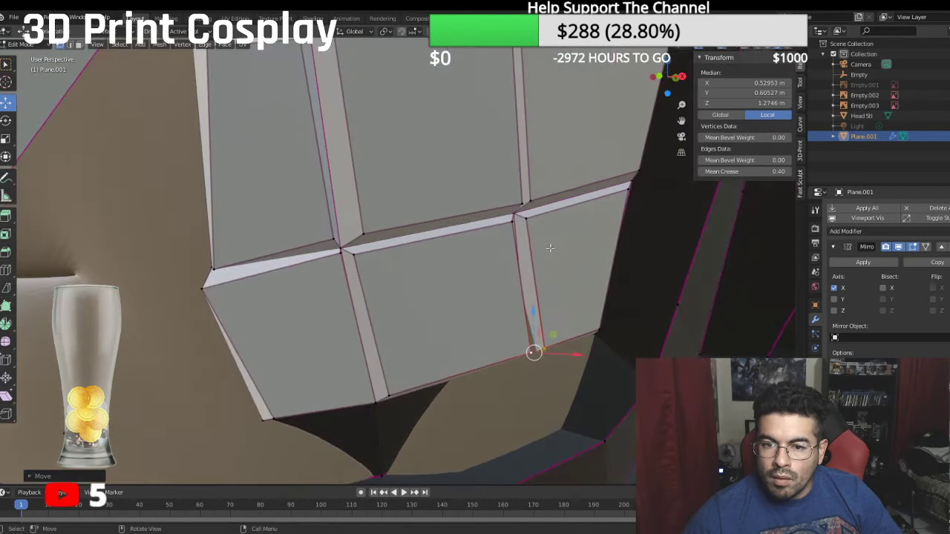
click(522, 205)
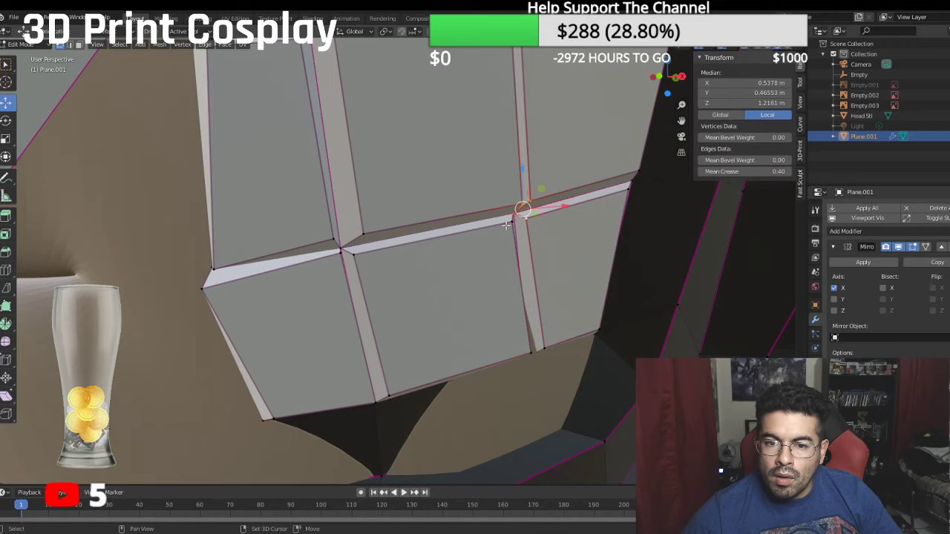
middle_drag(505, 226, 356, 408)
key(g)
key(x)
click(593, 299)
click(555, 261)
shift+click(545, 261)
key(g)
key(x)
click(573, 314)
drag(371, 429, 361, 448)
Step: Move the mouth opening's inner rim vertex below the rear lower teeth outward along X to about 0.541 m
middle_drag(339, 386, 399, 301)
middle_drag(493, 283, 577, 301)
click(571, 301)
key(g)
key(x)
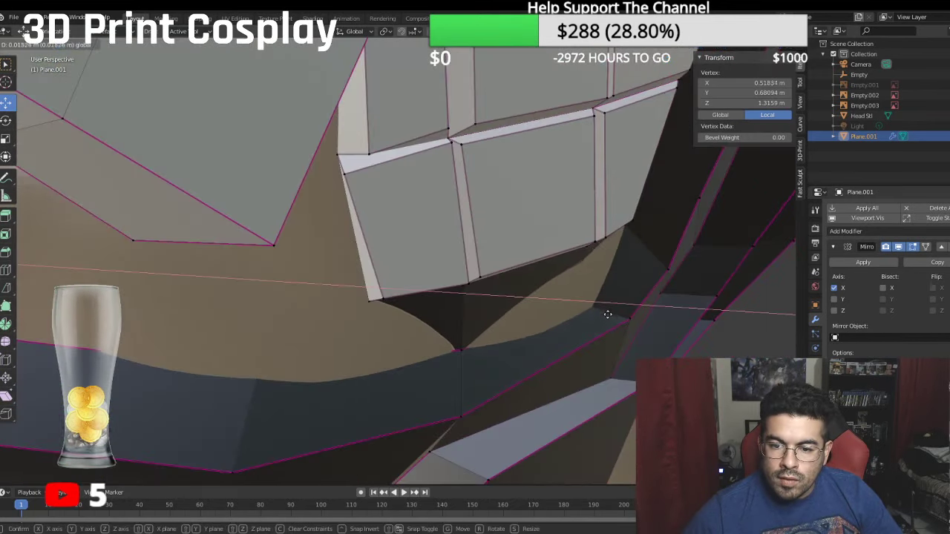
click(548, 337)
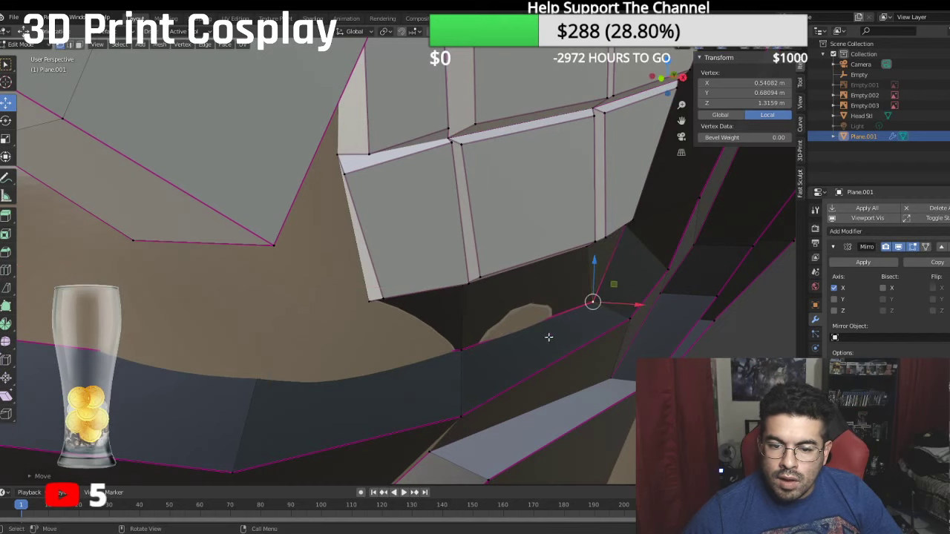
Step: Move the inner rim's next two vertices toward the chin forward along global Y, to about 1.112 m and 0.959 m in local Z
click(466, 349)
key(g)
key(y)
click(319, 369)
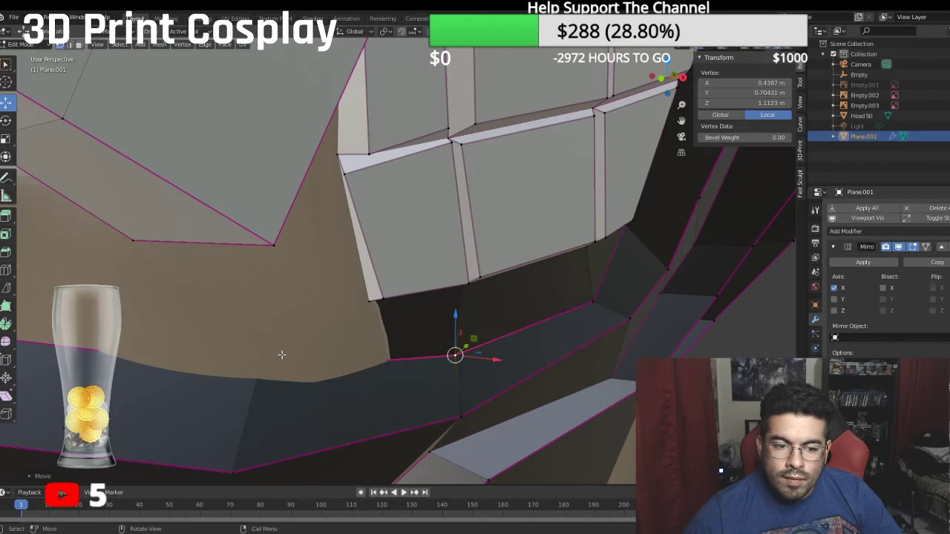
click(271, 349)
key(g)
key(y)
click(269, 375)
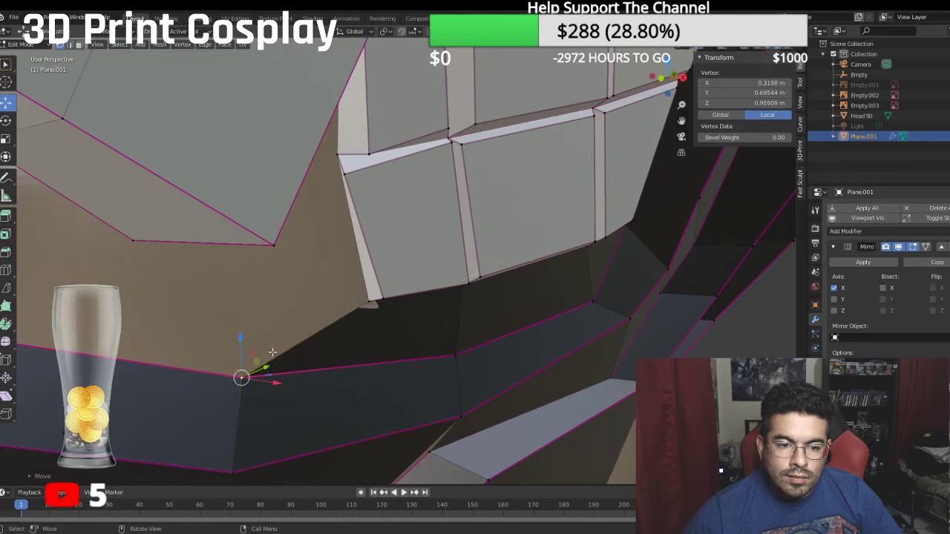
Step: Move the front lower tooth's front bottom corner to about 0.400 m in X and forward along global Y to about 0.954 m local Z
middle_drag(269, 375, 424, 293)
click(275, 242)
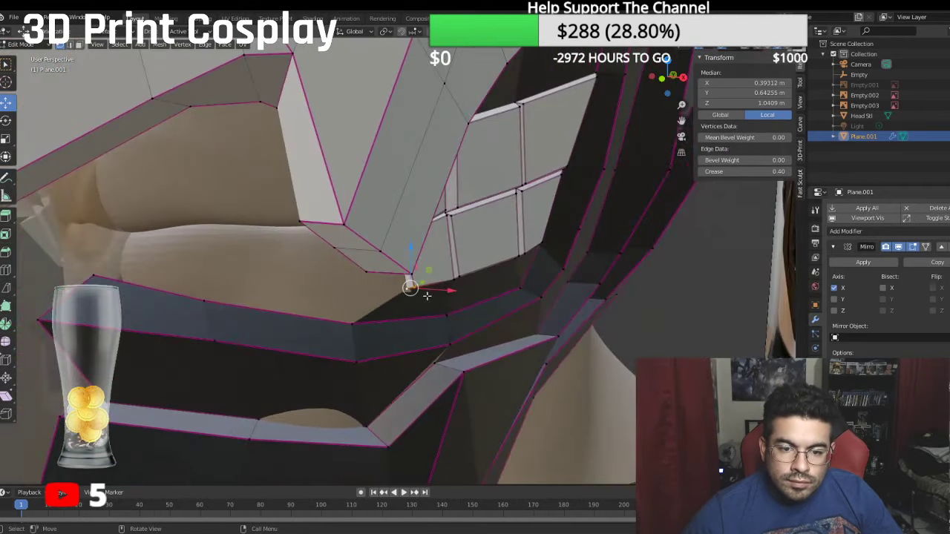
drag(430, 290, 435, 287)
middle_drag(435, 287, 311, 266)
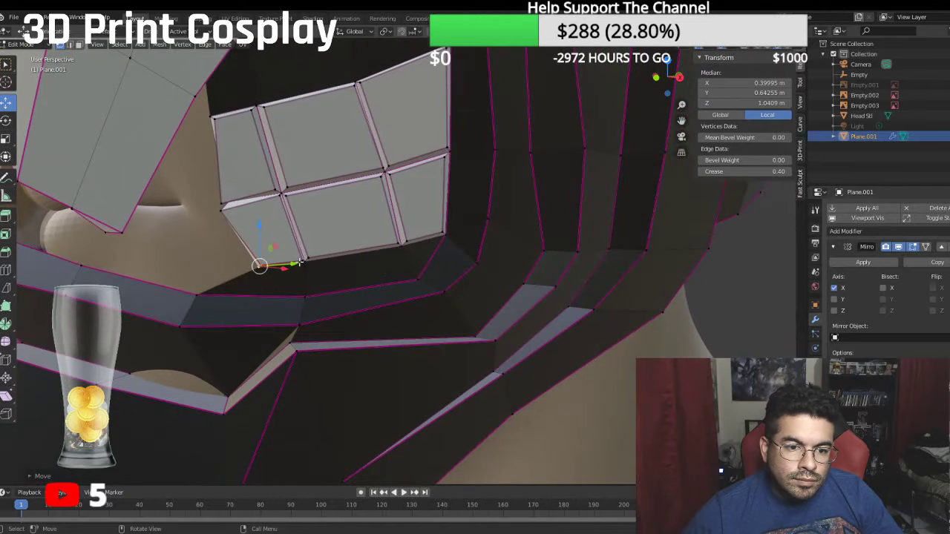
key(g)
key(z)
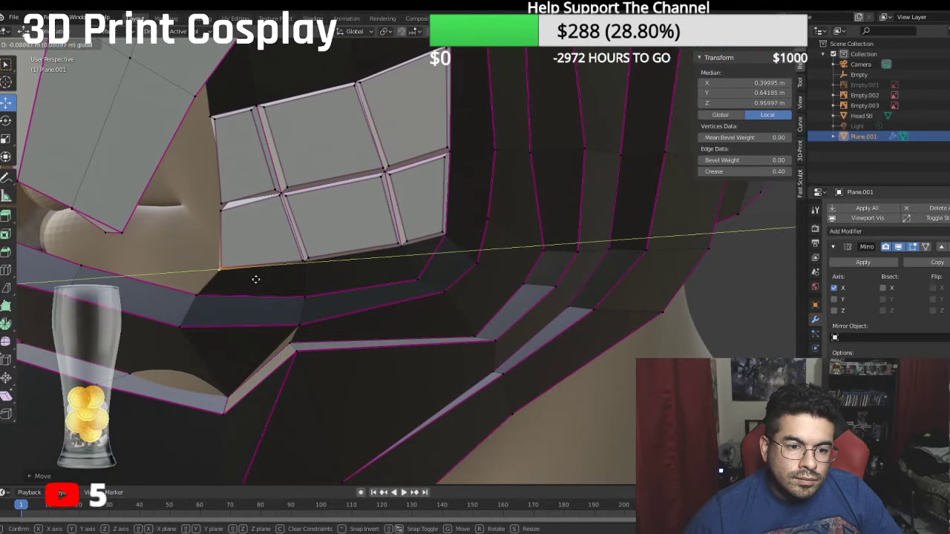
click(250, 277)
middle_drag(250, 277, 284, 224)
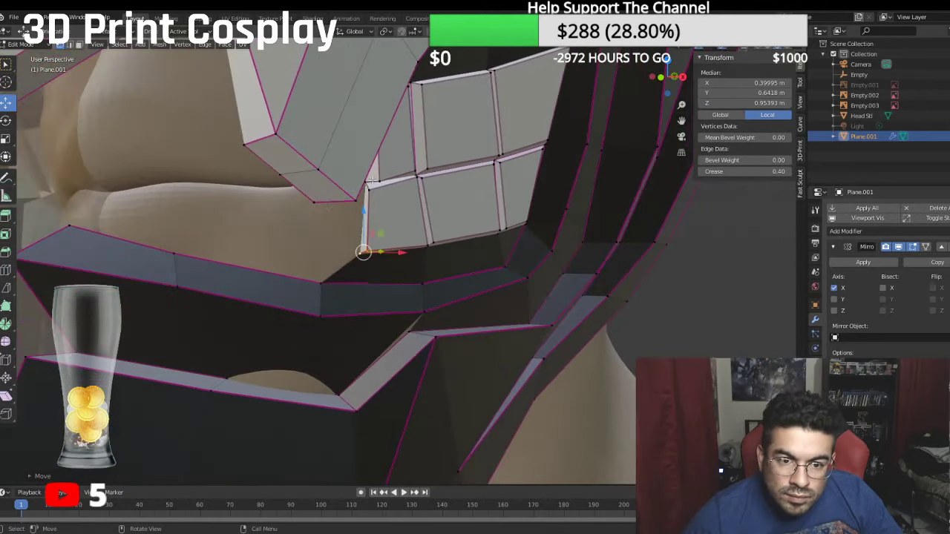
Step: Move the front corner vertex of the seam between the tooth rows inward along X, and raise that corner's vertices slightly along global Z
middle_drag(370, 180, 344, 181)
click(343, 182)
key(g)
key(x)
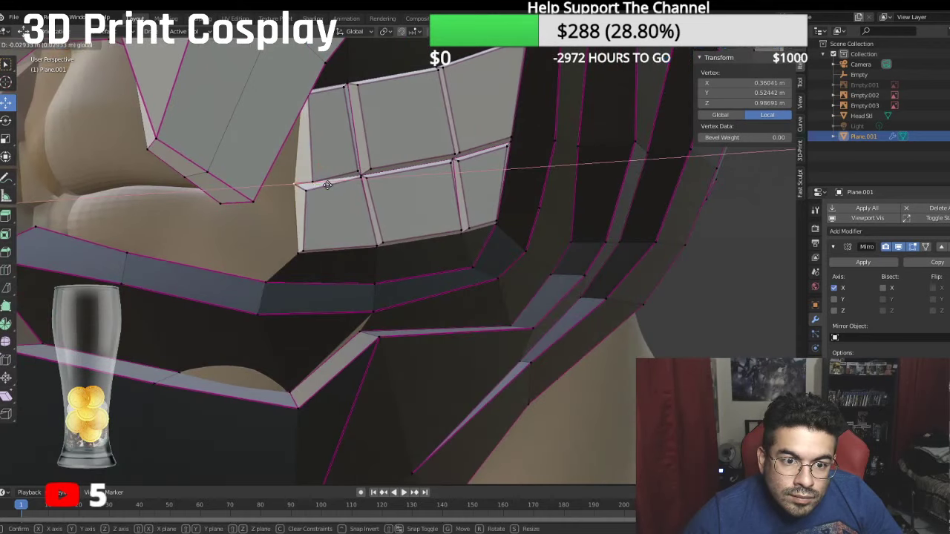
mouse_move(325, 185)
mouse_down()
mouse_move(339, 179)
mouse_move(322, 180)
mouse_move(326, 193)
mouse_up()
click(314, 179)
click(308, 192)
shift+click(300, 180)
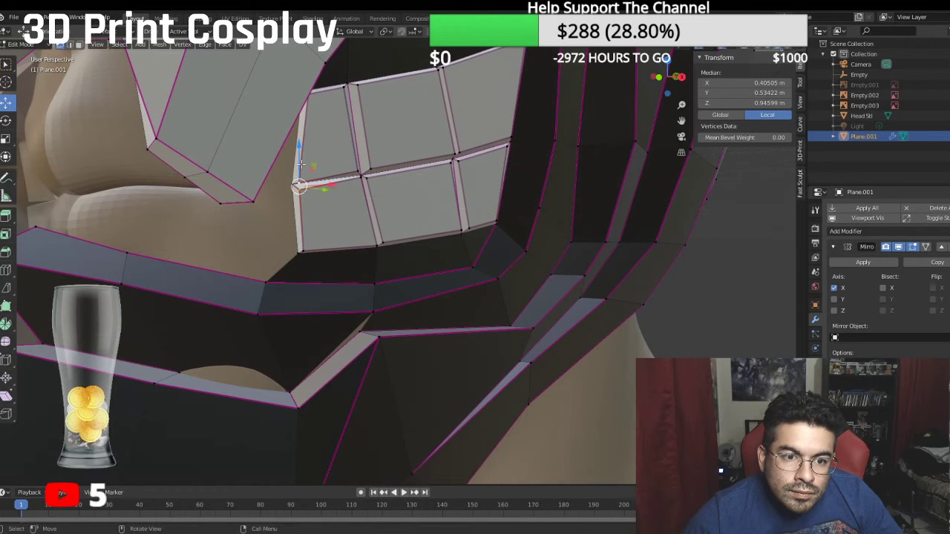
drag(299, 148, 300, 143)
middle_drag(325, 143, 316, 150)
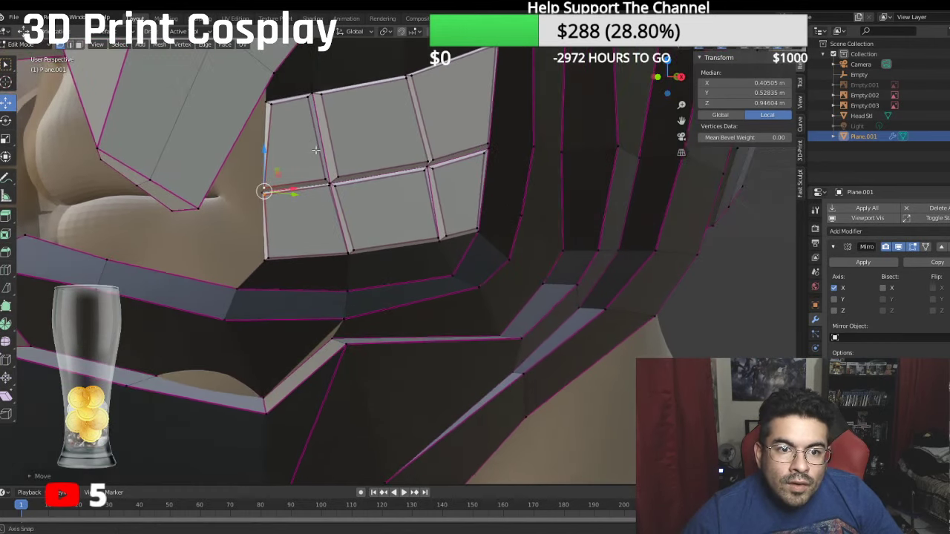
Step: Move the front upper tooth's top front corner forward along global Y to about 0.909 m local Z, and check it in side view
shift+click(268, 103)
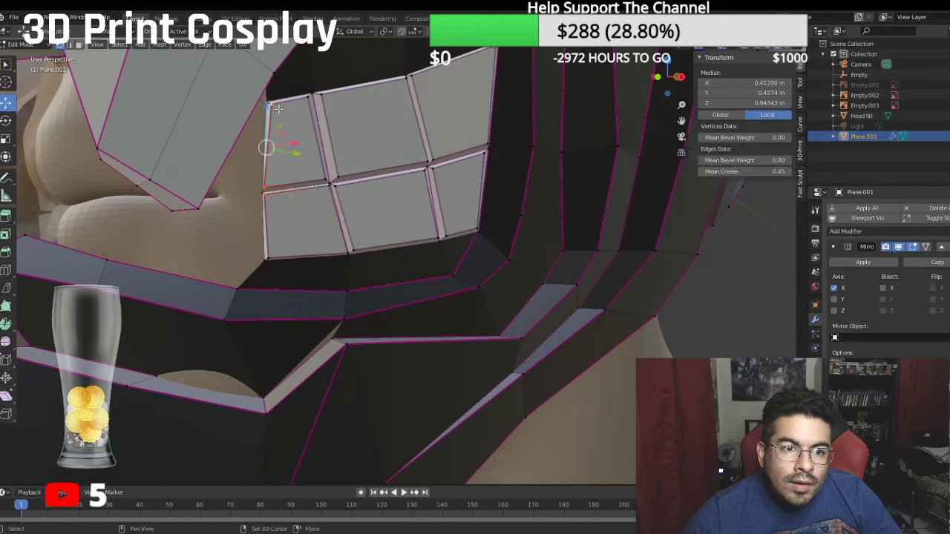
click(273, 103)
shift+click(268, 104)
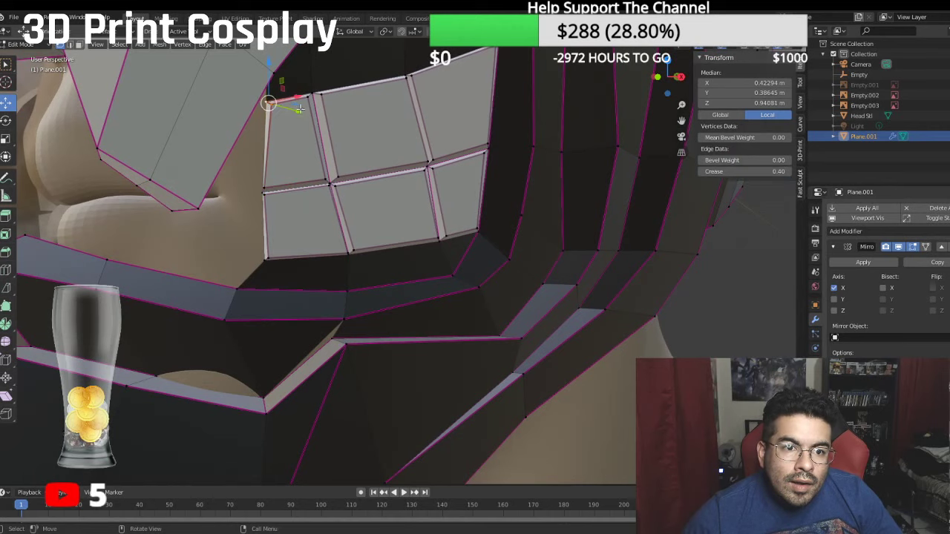
drag(298, 110, 282, 111)
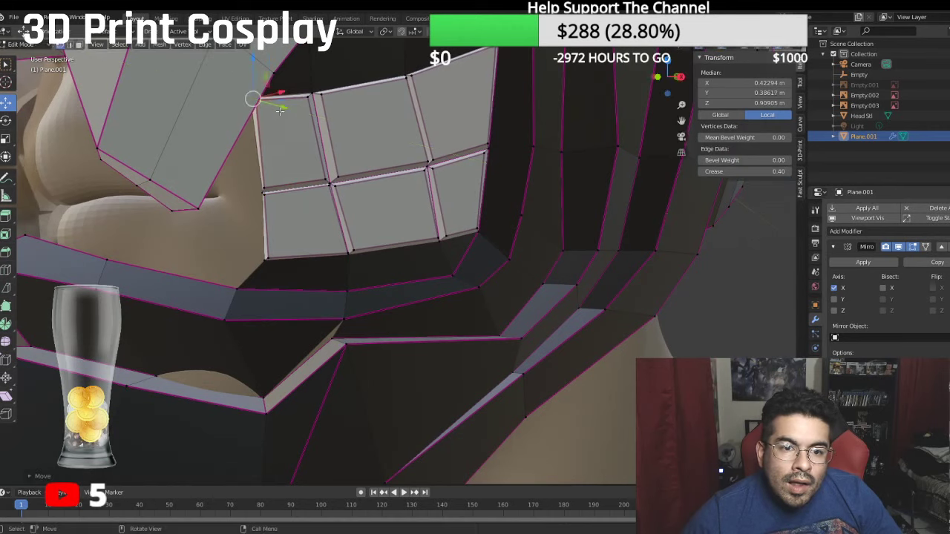
scroll(296, 123, down, 3)
key(KP_3)
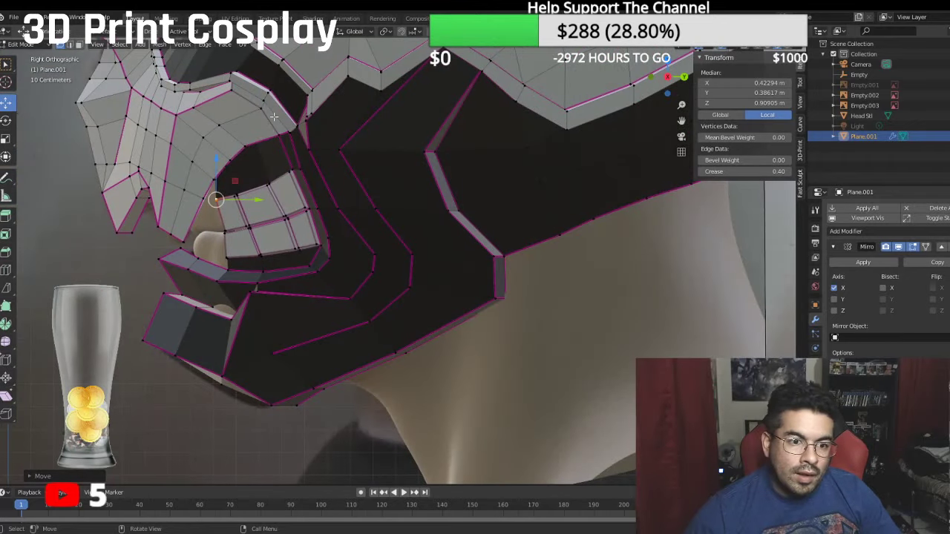
Step: Move the inner vertex at the front corner of the seam between the tooth rows outward along X to about 0.388 m
middle_drag(242, 136, 502, 202)
click(511, 207)
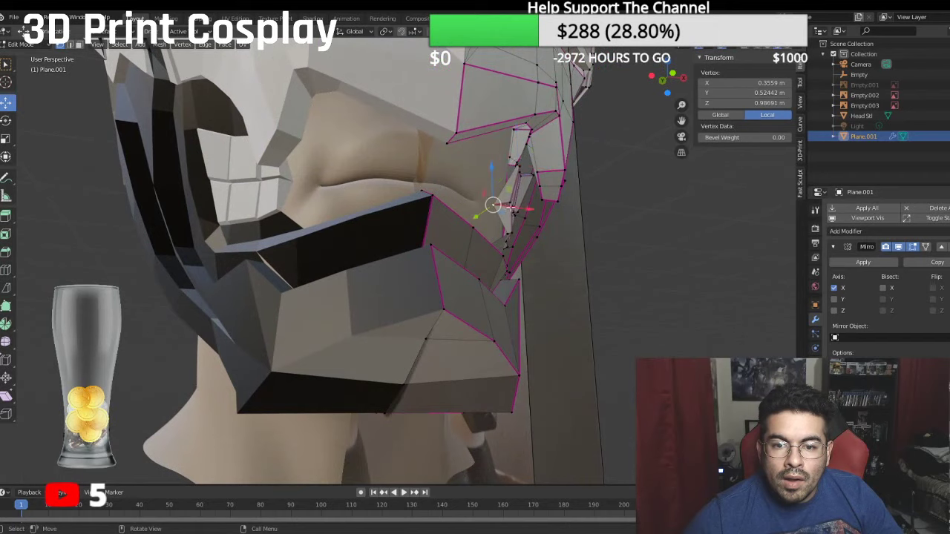
key(g)
click(510, 206)
scroll(491, 181, up, 2)
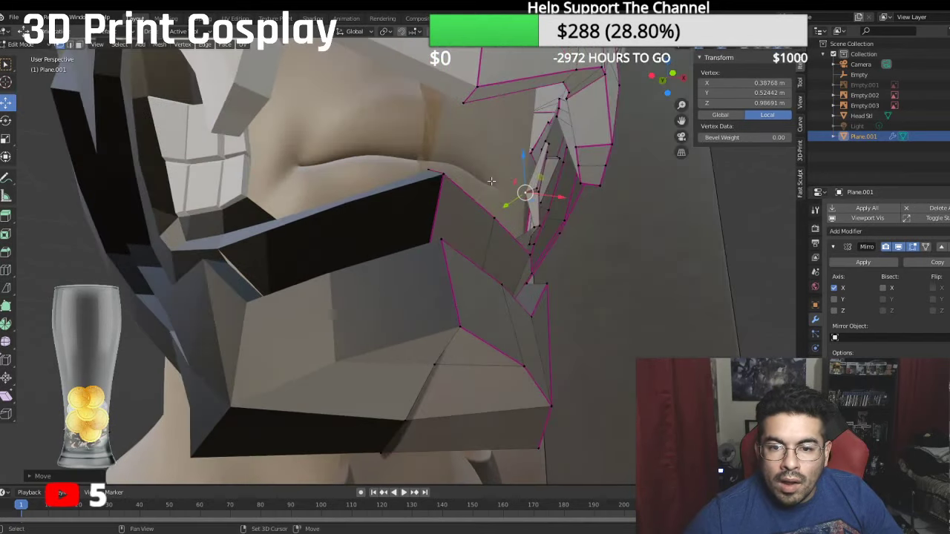
Step: Move the two vertices at the front lower tooth's front bottom corner inward along X to a median of about 0.348 m
middle_drag(491, 181, 443, 263)
scroll(477, 298, up, 1)
click(496, 308)
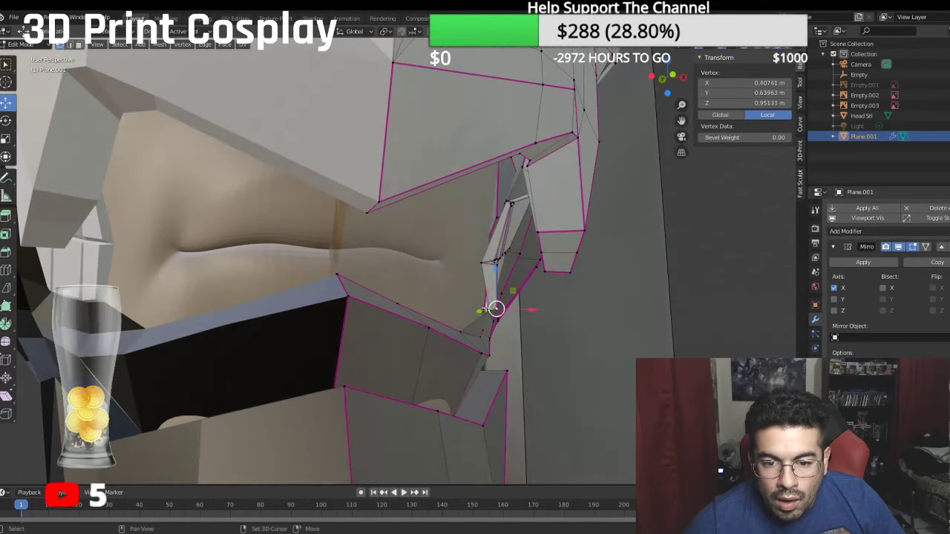
click(548, 326)
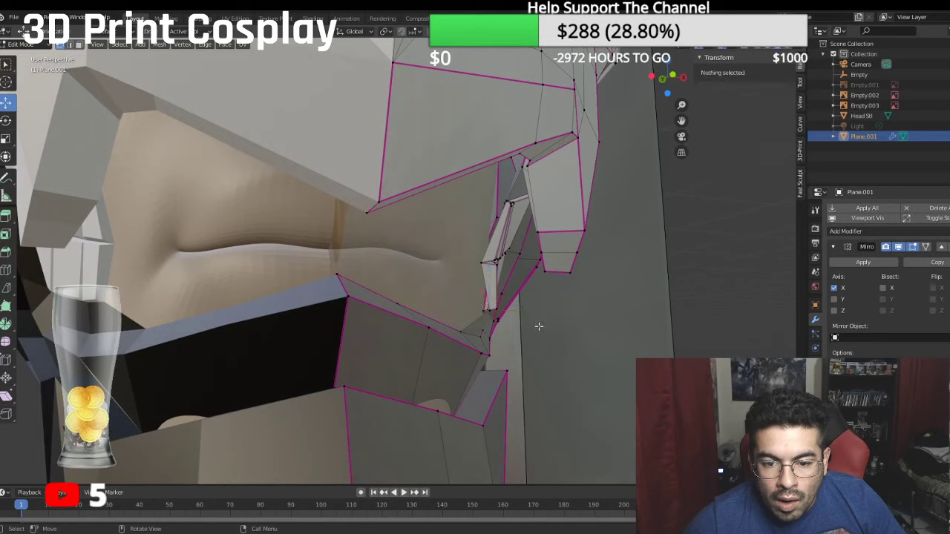
click(492, 309)
key(g)
key(x)
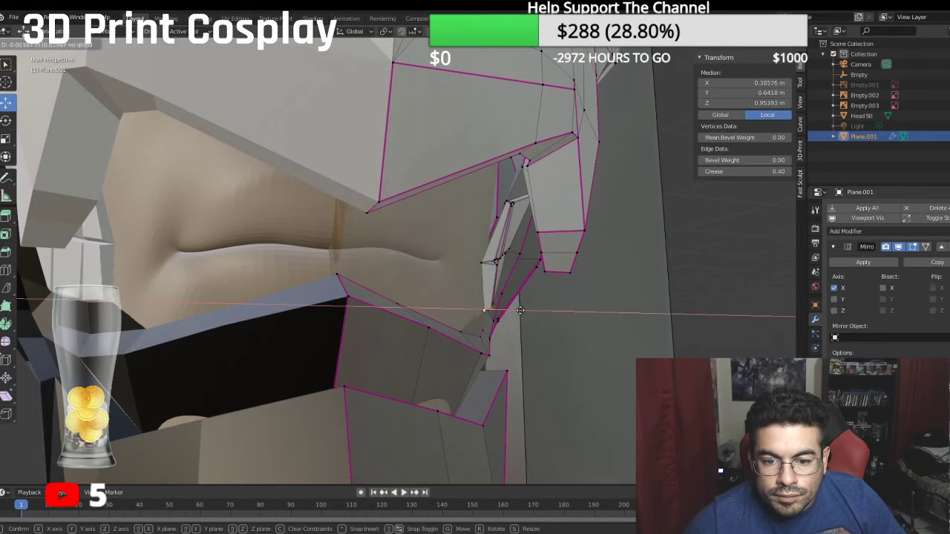
click(509, 307)
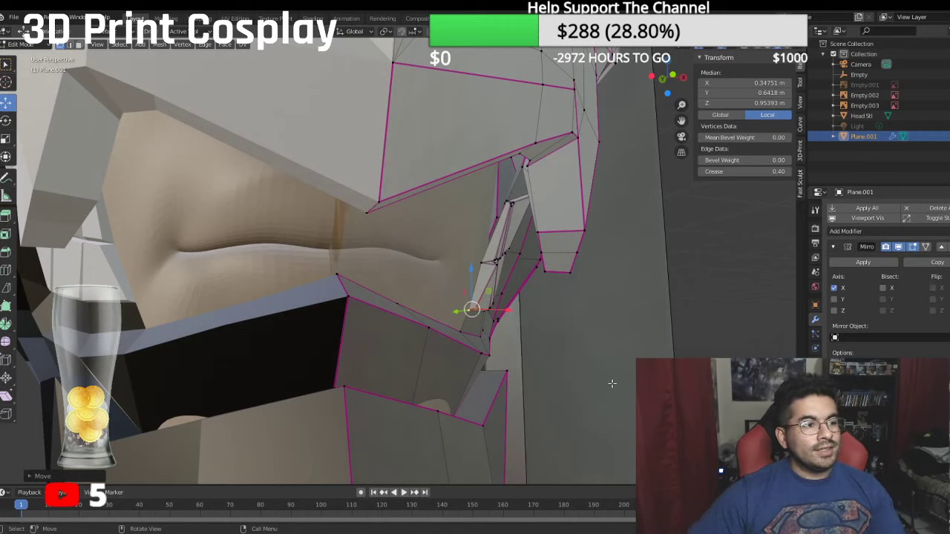
Step: Shift the front corner vertices of the seam between the tooth rows inward along X to about 0.390 m
middle_drag(520, 296, 413, 226)
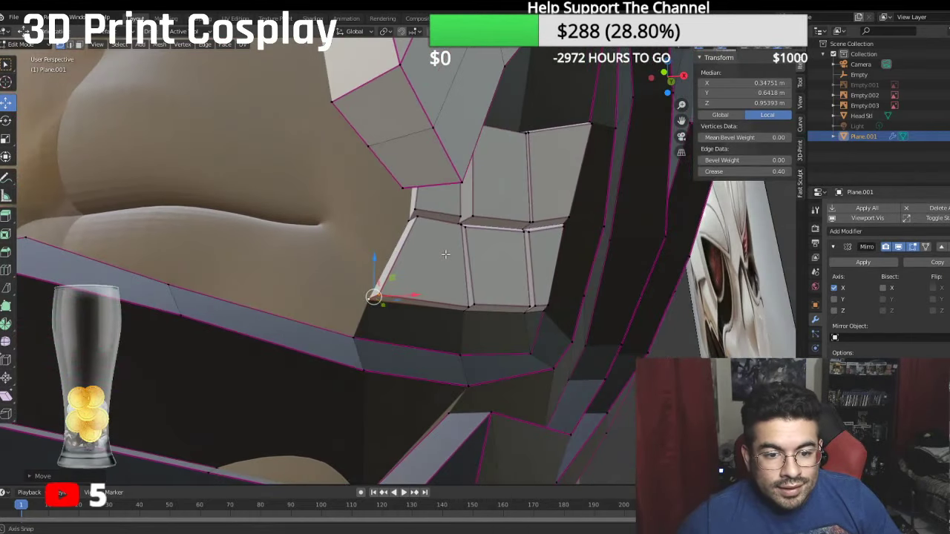
click(417, 212)
shift+click(418, 216)
shift+click(409, 221)
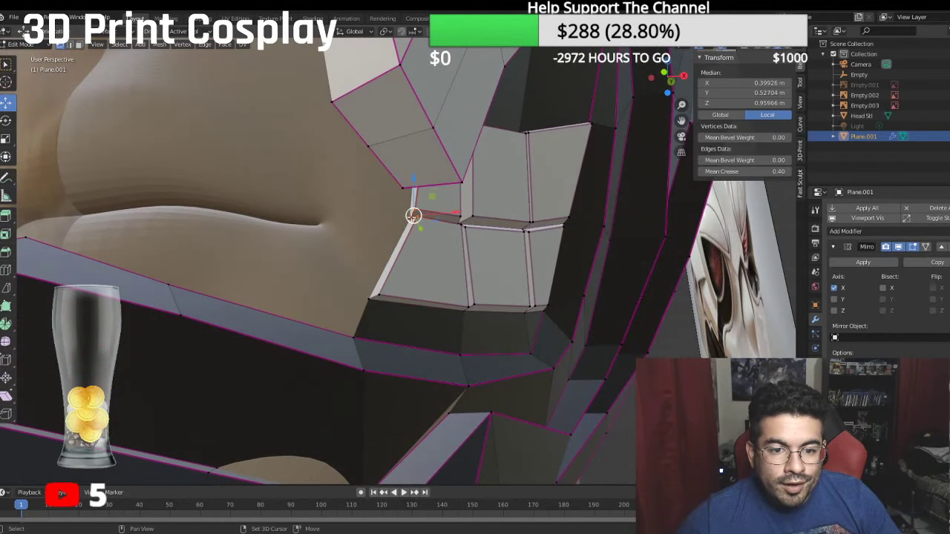
middle_drag(449, 215, 407, 224)
drag(373, 217, 339, 217)
middle_drag(339, 217, 517, 312)
drag(499, 310, 556, 314)
click(500, 314)
click(523, 317)
Step: Move the top vertices of the gap between the front two upper teeth outward, placing the first at about 0.476 m in X
middle_drag(559, 282, 543, 180)
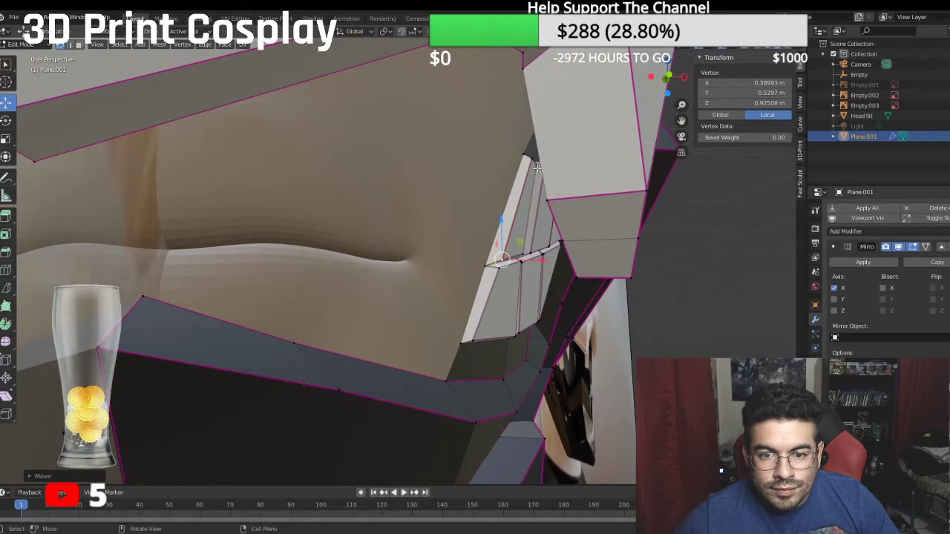
key(g)
key(x)
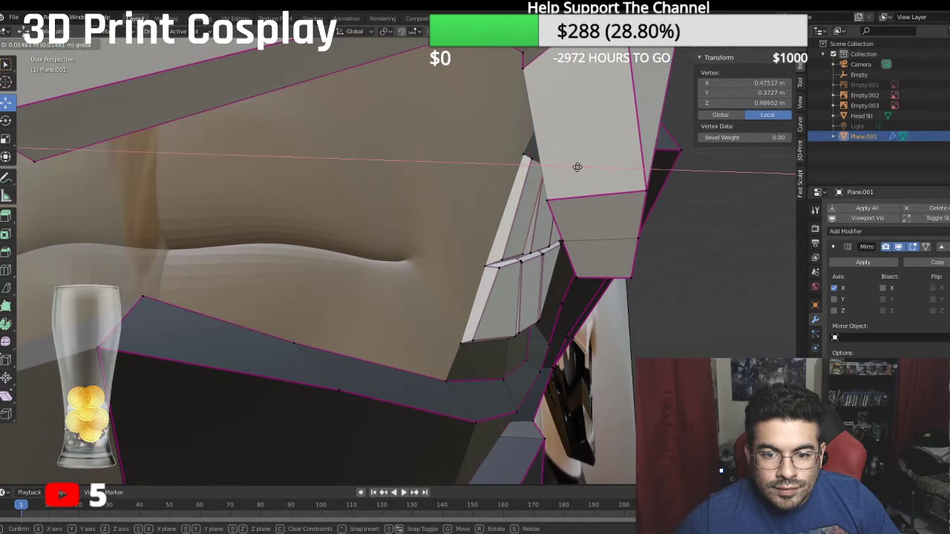
click(578, 167)
middle_drag(577, 167, 568, 216)
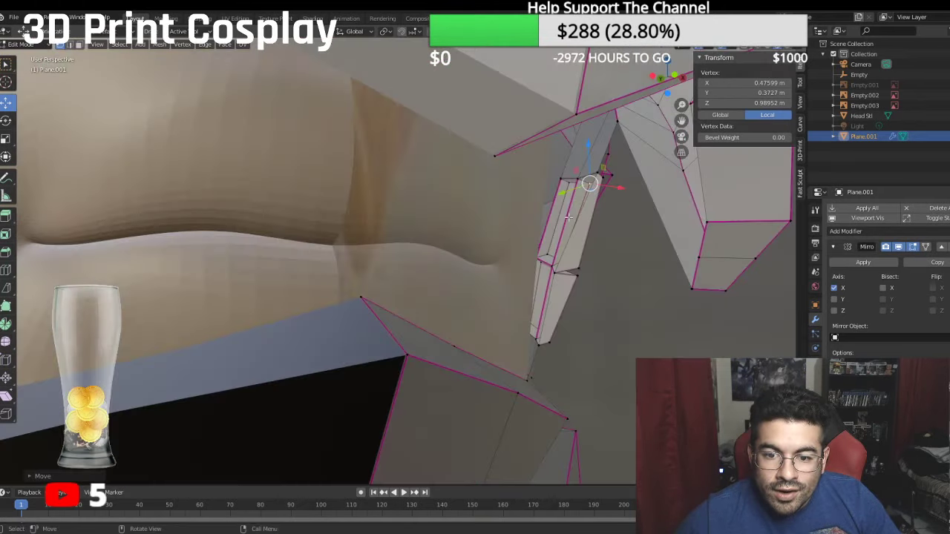
click(607, 179)
key(g)
click(621, 213)
Step: Reposition the bottom vertex of the gap between the front two lower teeth to about 0.460 m X, 0.621 m Y and 1.088 m Z
click(542, 341)
middle_drag(547, 339, 446, 221)
click(377, 169)
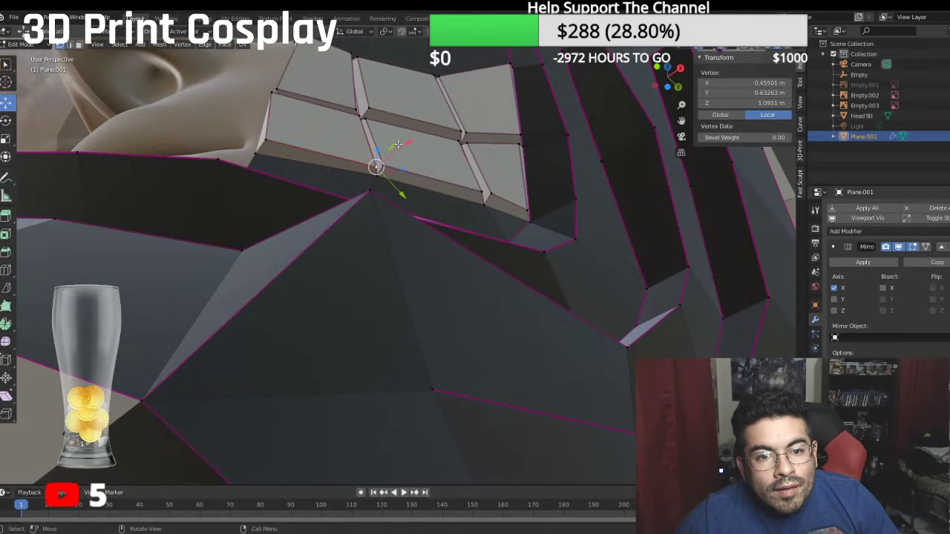
drag(402, 193, 402, 187)
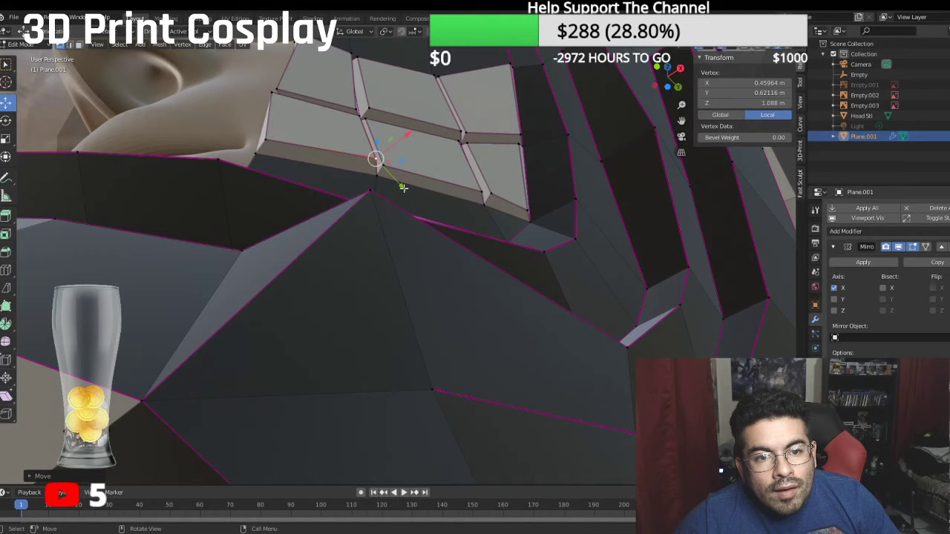
Step: Set the helmet mesh's subdivision level to 3 to preview the teeth smoothed
click(359, 105)
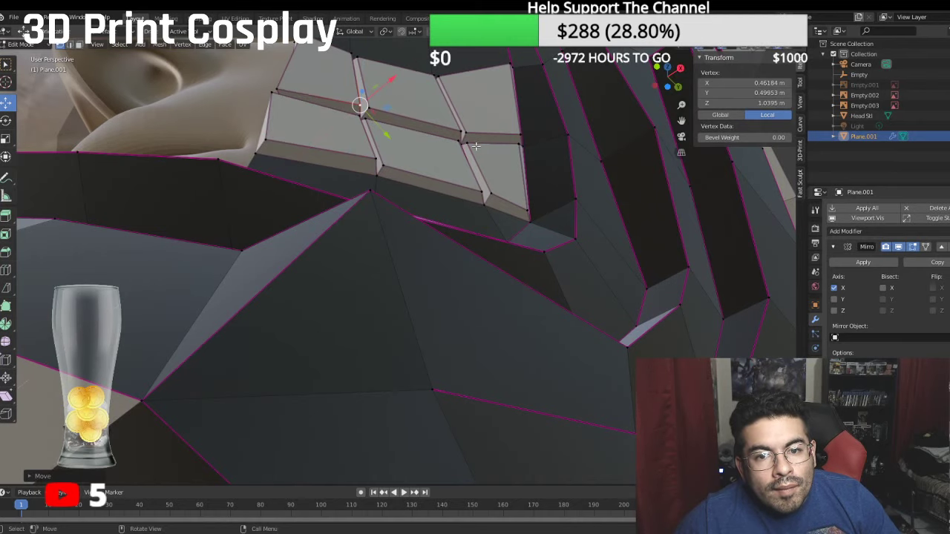
middle_drag(475, 147, 456, 208)
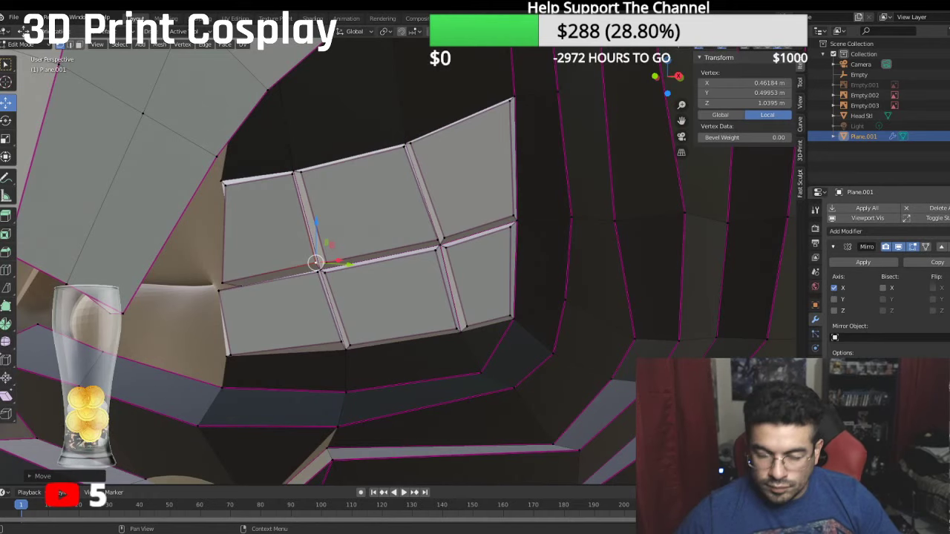
key(ctrl+3)
middle_drag(456, 208, 462, 208)
Step: Move the tooth seam's front corner vertices back along global Y to about 0.954 m and 0.955 m local Z, shifting the upper one outward along X
click(222, 290)
drag(256, 293, 266, 291)
click(227, 280)
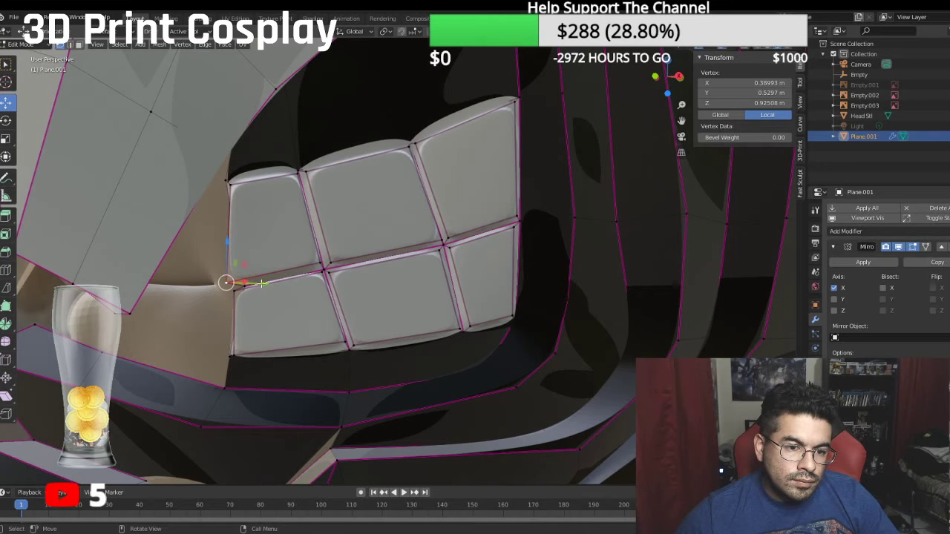
drag(261, 283, 278, 283)
middle_drag(279, 283, 296, 217)
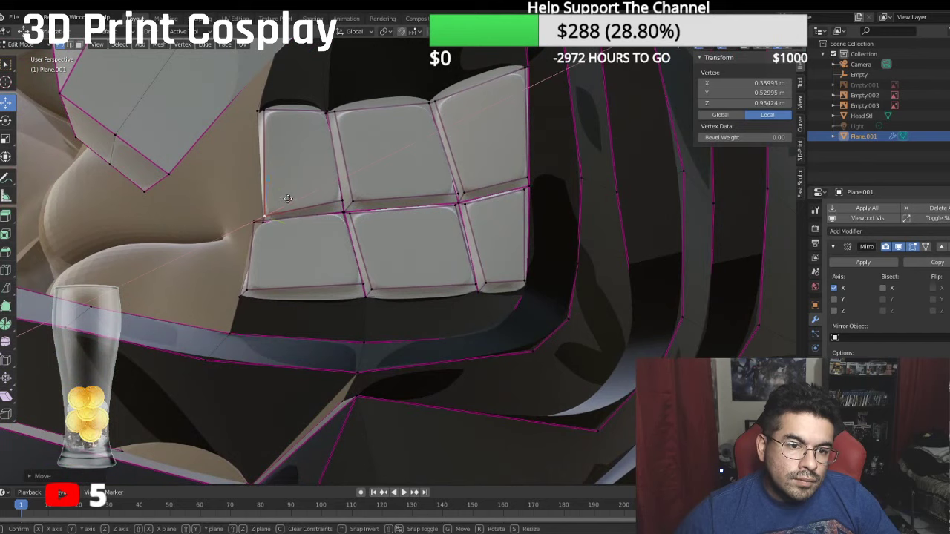
drag(296, 227, 302, 230)
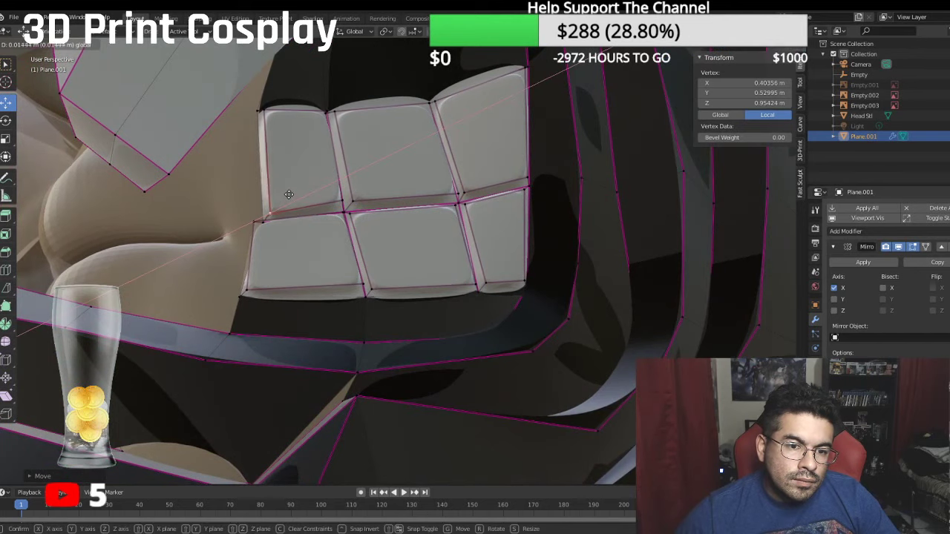
click(256, 221)
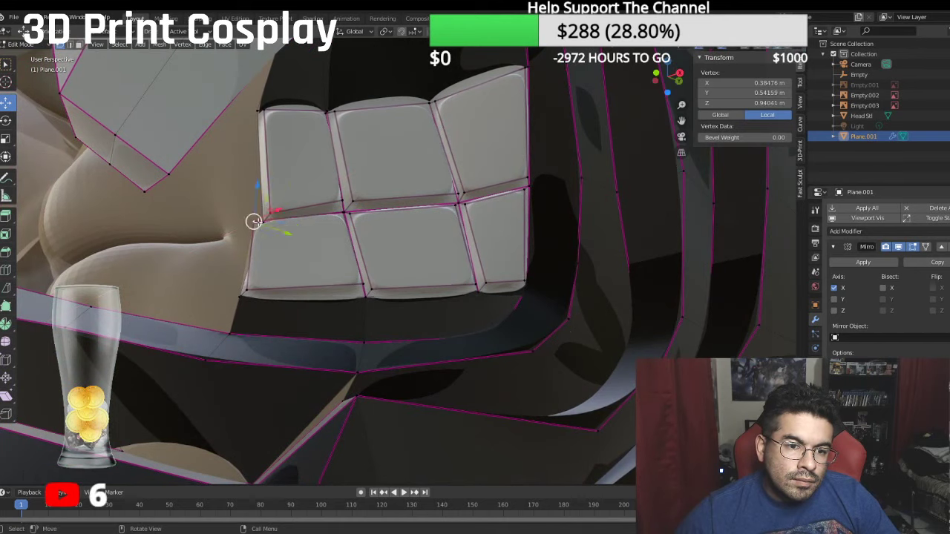
drag(287, 233, 296, 235)
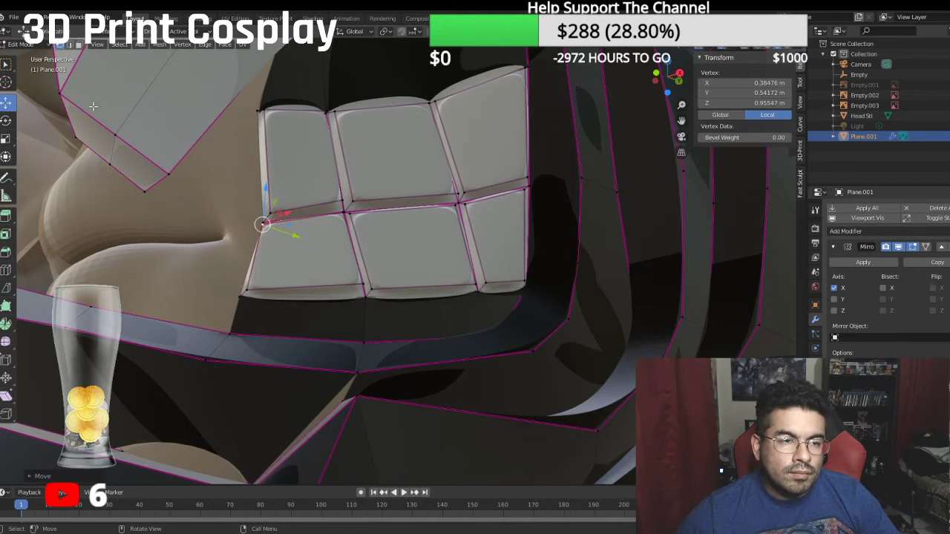
Step: Leave mesh editing and examine the whole helmet from the front, the side and beneath the jaw
key(Tab)
scroll(285, 210, down, 5)
key(KP_1)
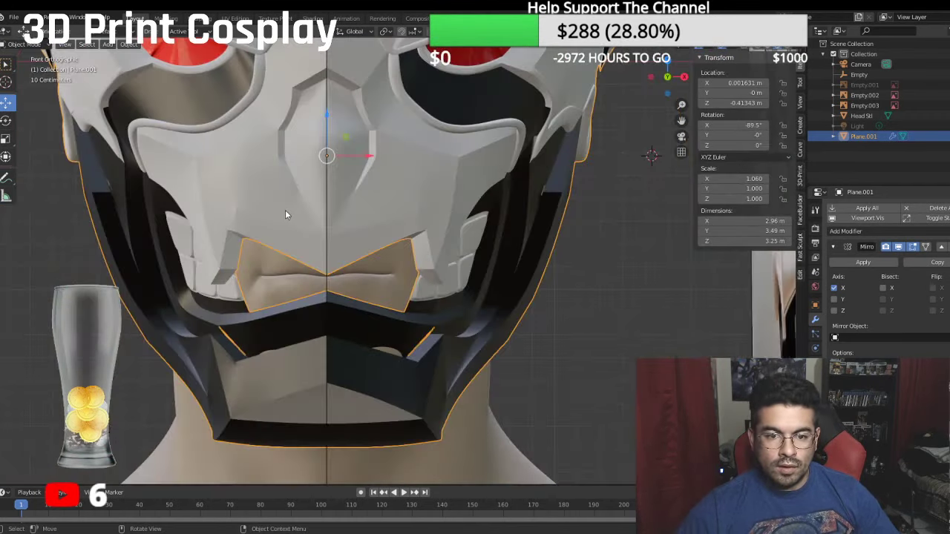
scroll(270, 255, down, 2)
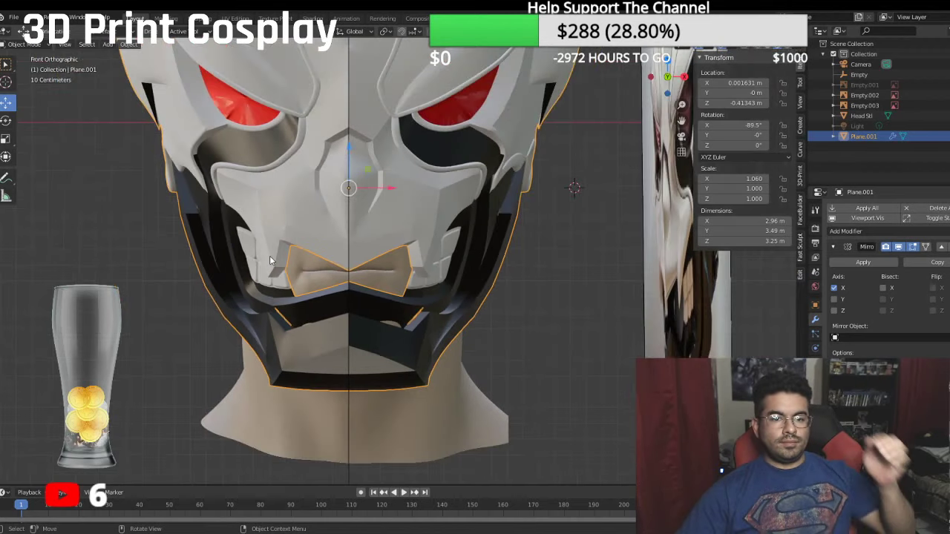
scroll(271, 261, down, 2)
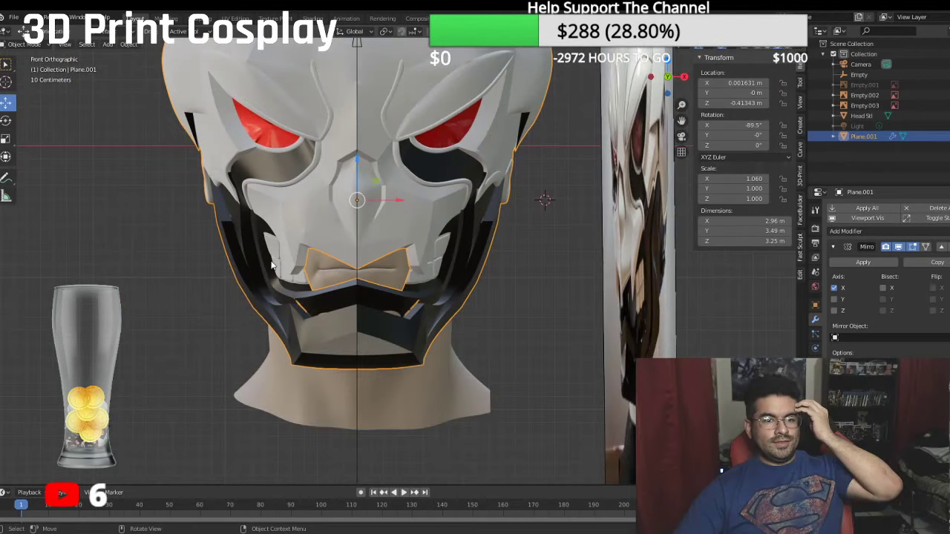
scroll(272, 265, down, 1)
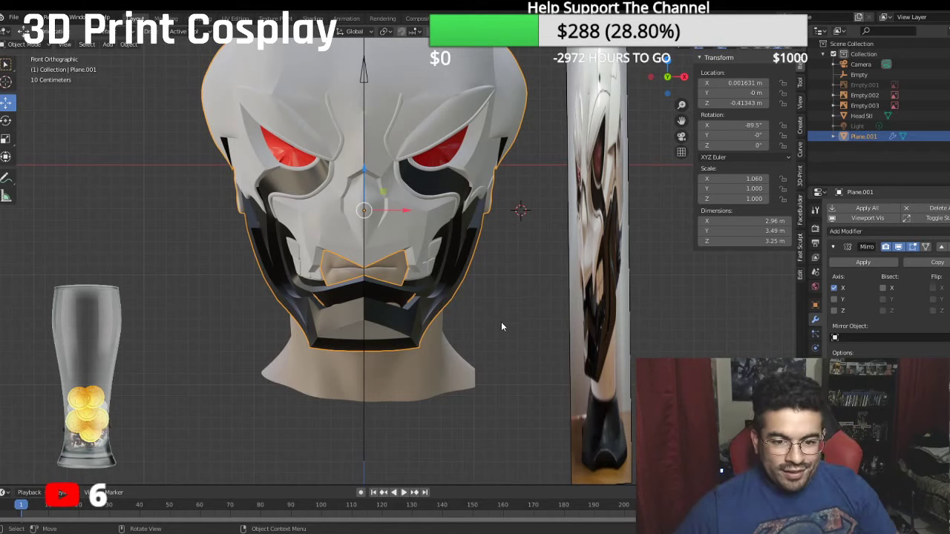
scroll(501, 322, down, 1)
shift+middle_drag(523, 262, 527, 340)
click(525, 345)
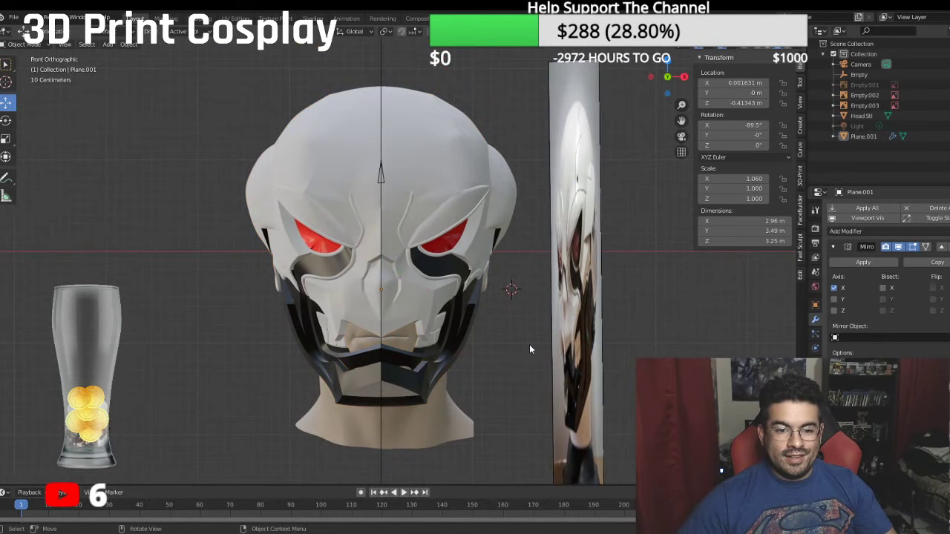
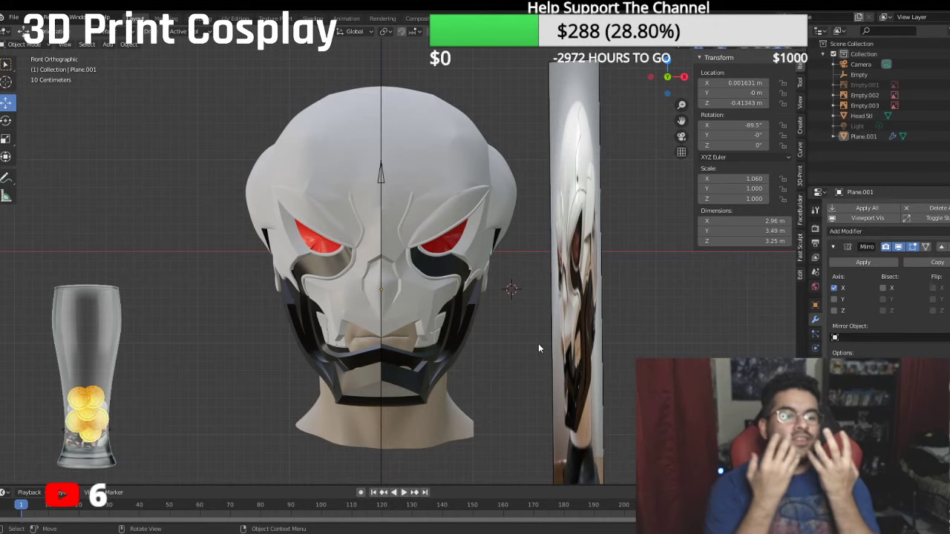
middle_drag(538, 343, 319, 334)
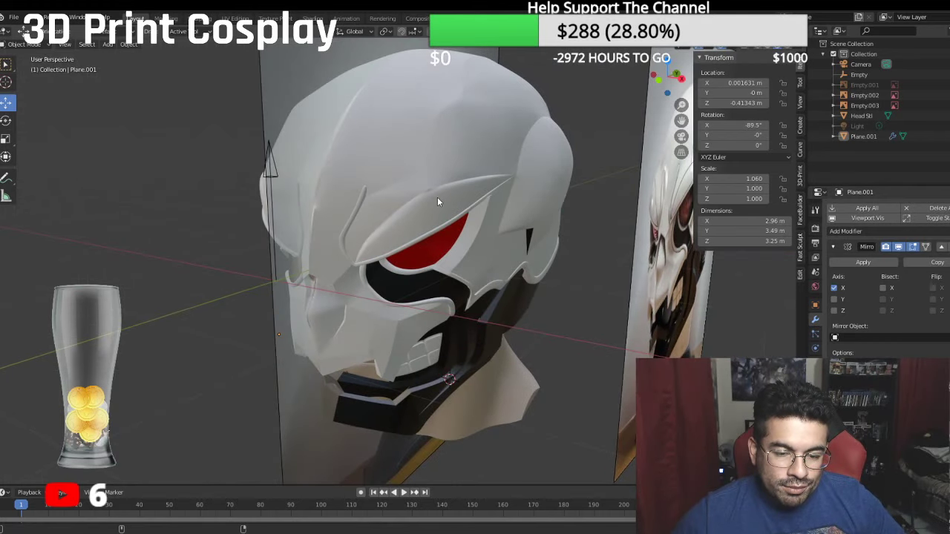
middle_drag(437, 201, 375, 206)
shift+middle_drag(388, 388, 407, 152)
scroll(405, 252, up, 4)
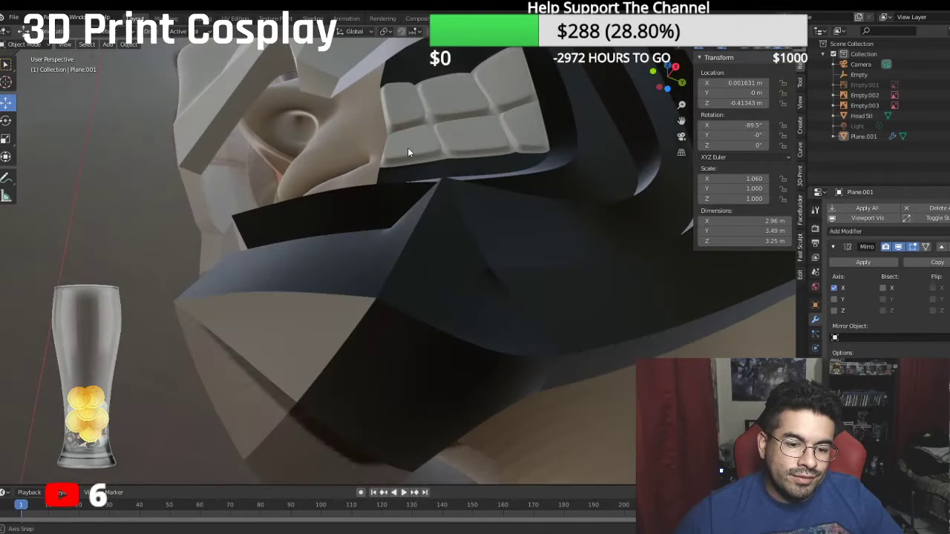
scroll(408, 148, down, 3)
Step: Return to mesh editing and set the crease of the short edge on the jaw's underside beside the chin to 1
click(26, 44)
click(29, 70)
click(449, 286)
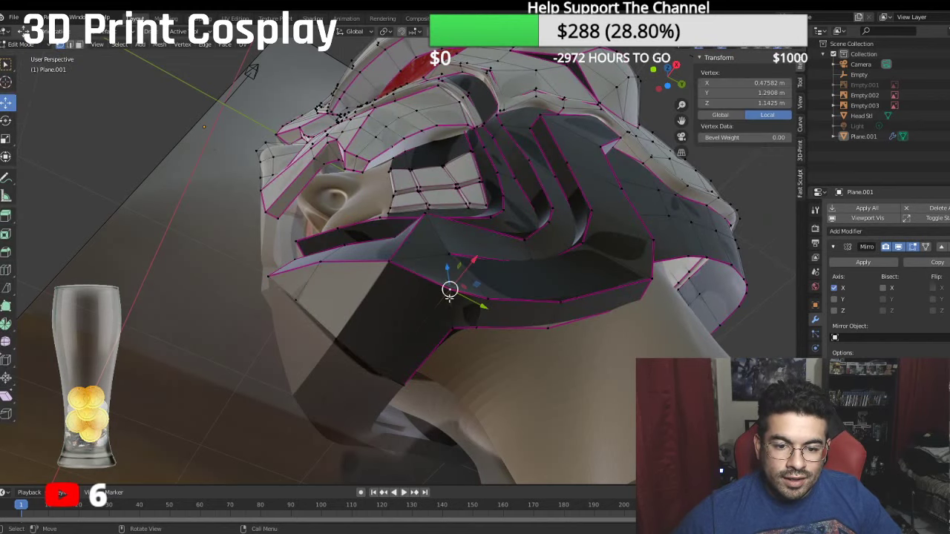
shift+click(451, 316)
click(732, 175)
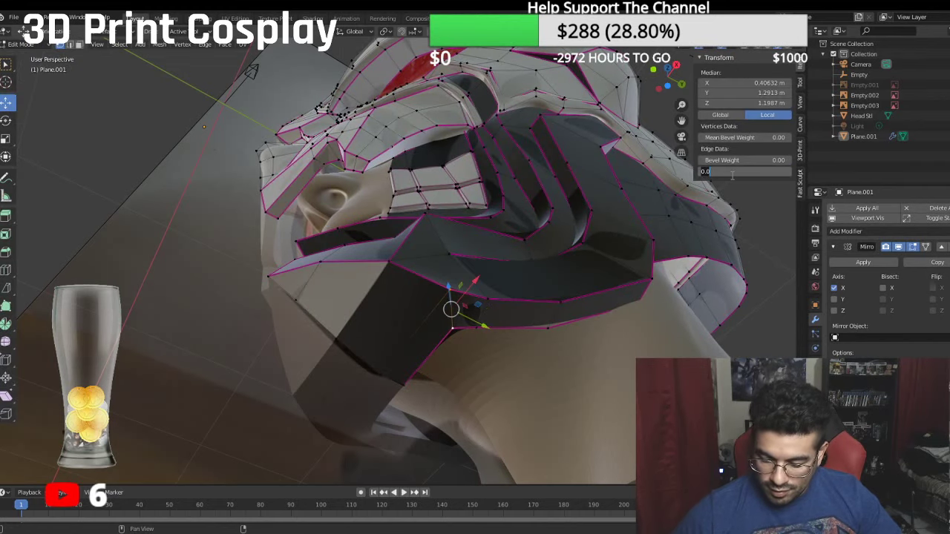
text(1)
key(Return)
Step: Move the inner edge of the chin's upper rim forward along global Y to about 0.929 m local Z and down to about 0.894 m local Y
middle_drag(427, 231, 372, 270)
scroll(394, 301, up, 2)
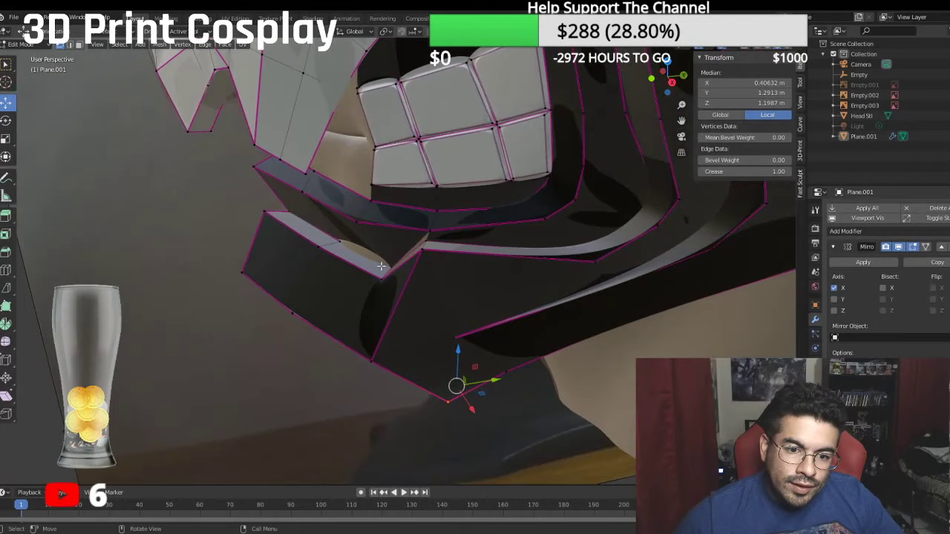
click(380, 266)
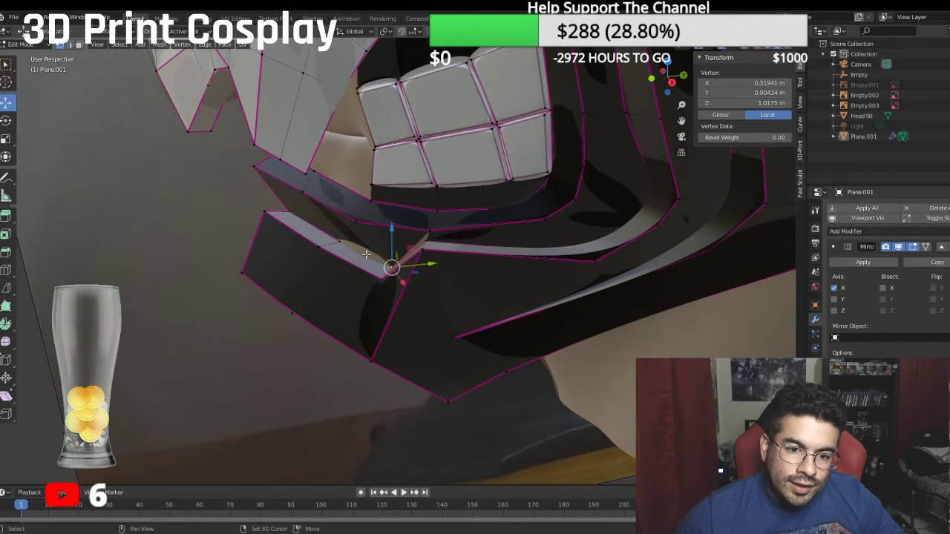
shift+click(340, 241)
middle_drag(349, 241, 359, 258)
drag(406, 251, 394, 256)
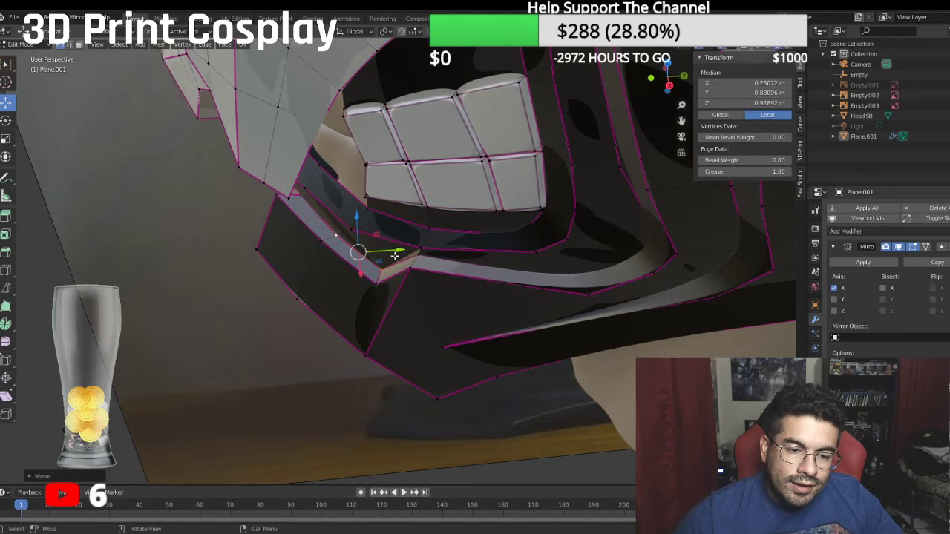
middle_drag(395, 255, 401, 236)
drag(358, 213, 359, 221)
middle_drag(360, 221, 375, 252)
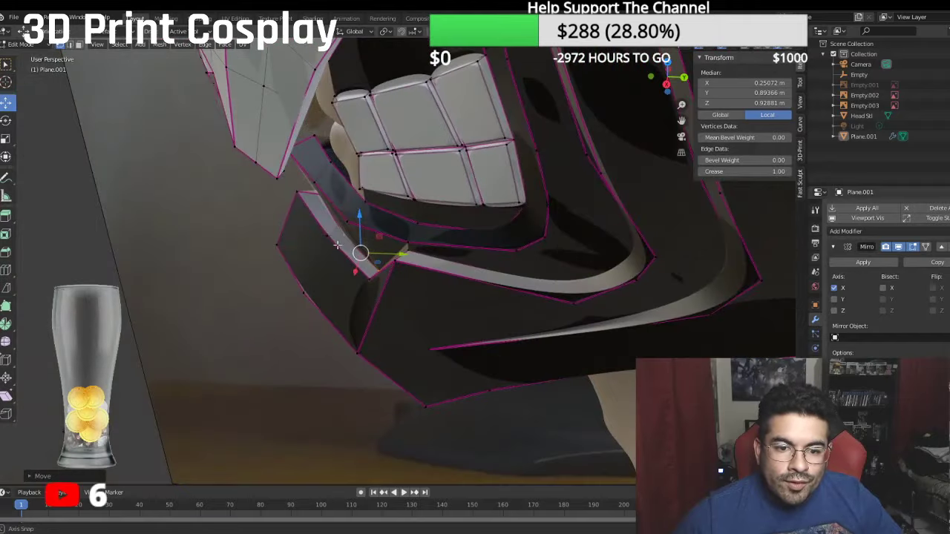
Step: Reposition the vertex where the chin's upper rim meets the jaw rim to about 0.449 m, 0.787 m and 1.09 m local X, Y and Z
click(409, 250)
middle_drag(411, 253, 400, 261)
drag(399, 271, 393, 278)
middle_drag(393, 279, 373, 261)
drag(380, 225, 375, 223)
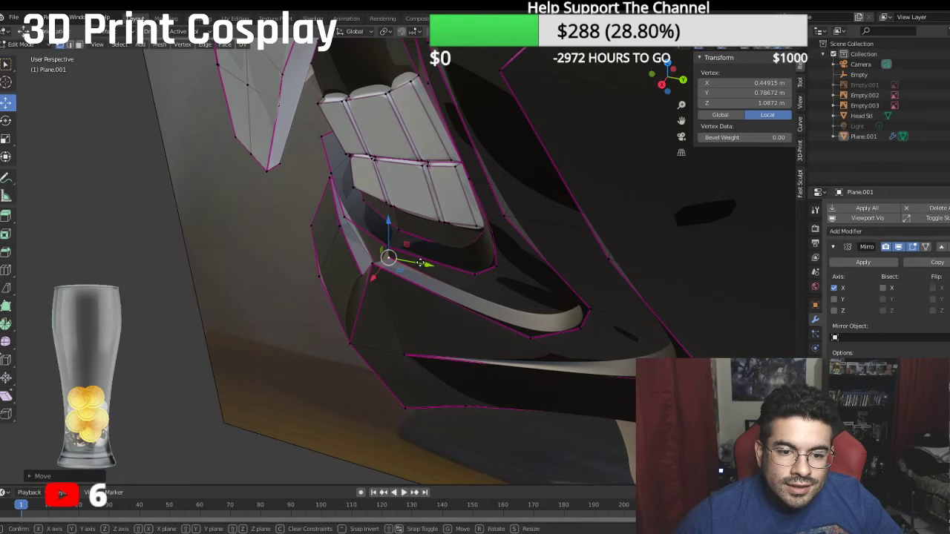
middle_drag(420, 263, 418, 298)
drag(417, 298, 417, 301)
middle_drag(419, 300, 437, 227)
scroll(483, 248, up, 3)
shift+click(482, 200)
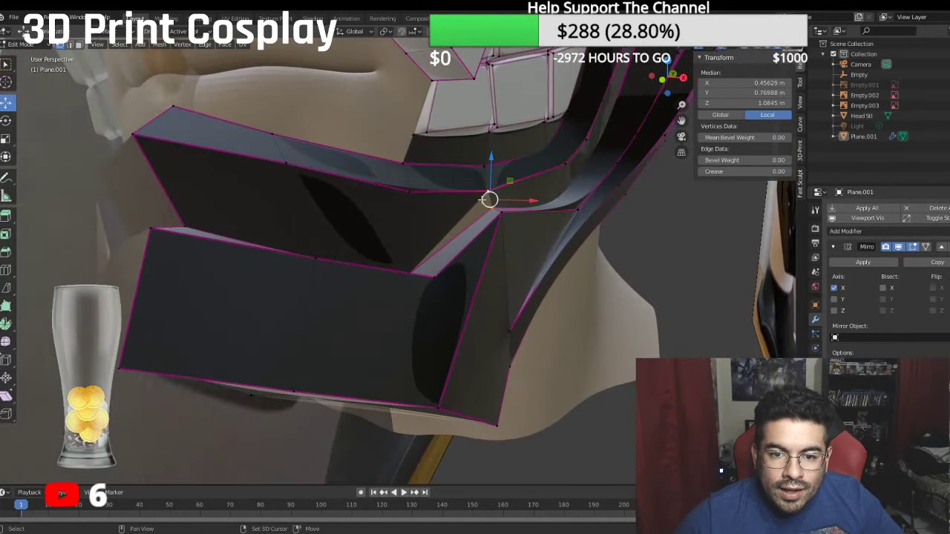
shift+click(417, 265)
mouse_move(417, 265)
middle_down()
mouse_move(418, 297)
mouse_move(425, 282)
middle_up()
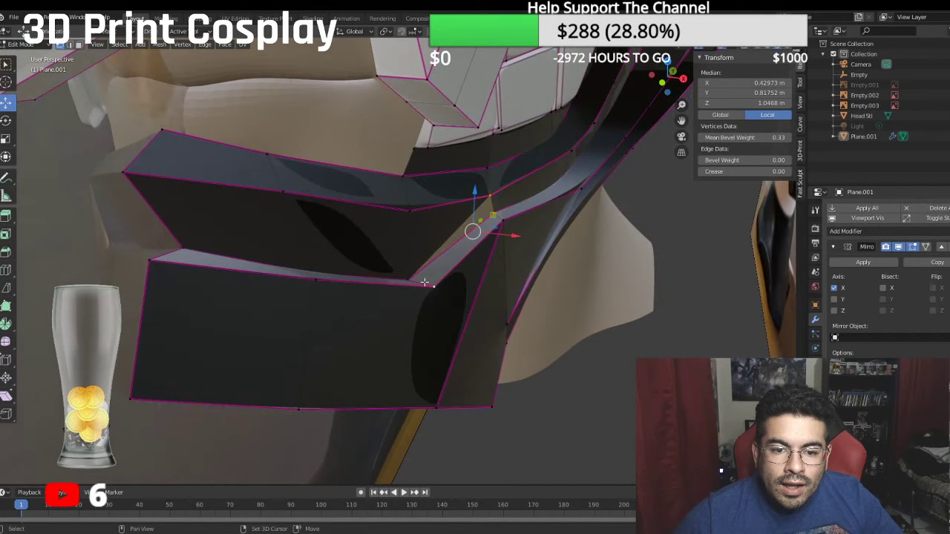
click(605, 354)
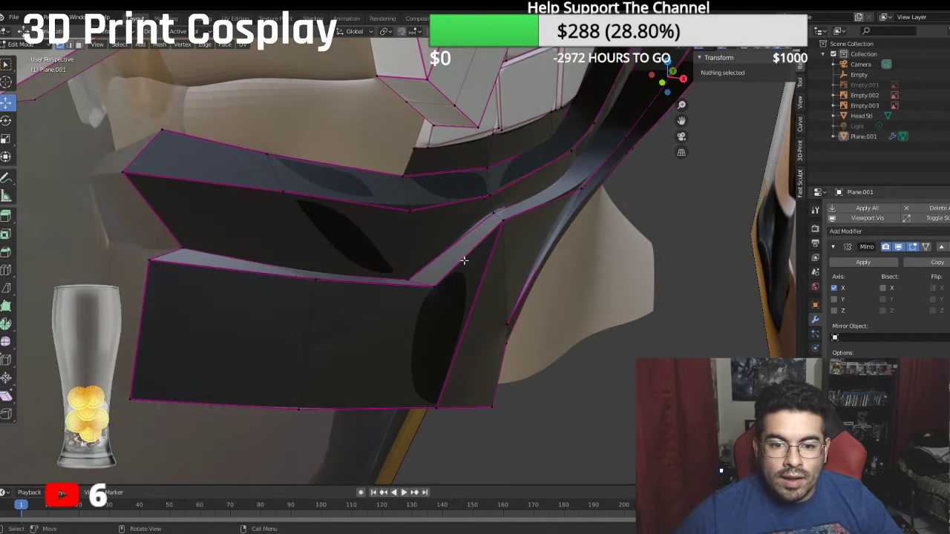
scroll(457, 252, down, 2)
click(466, 229)
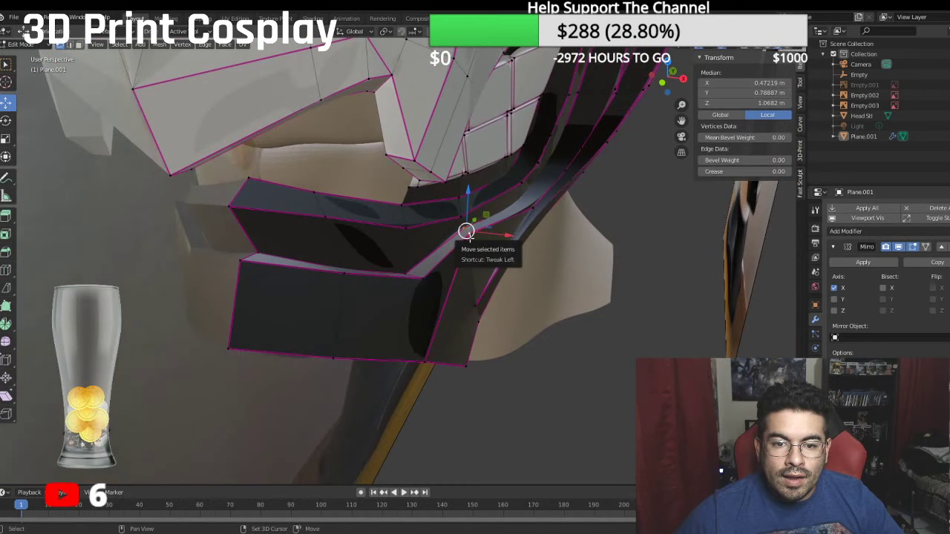
click(592, 423)
middle_drag(592, 423, 527, 357)
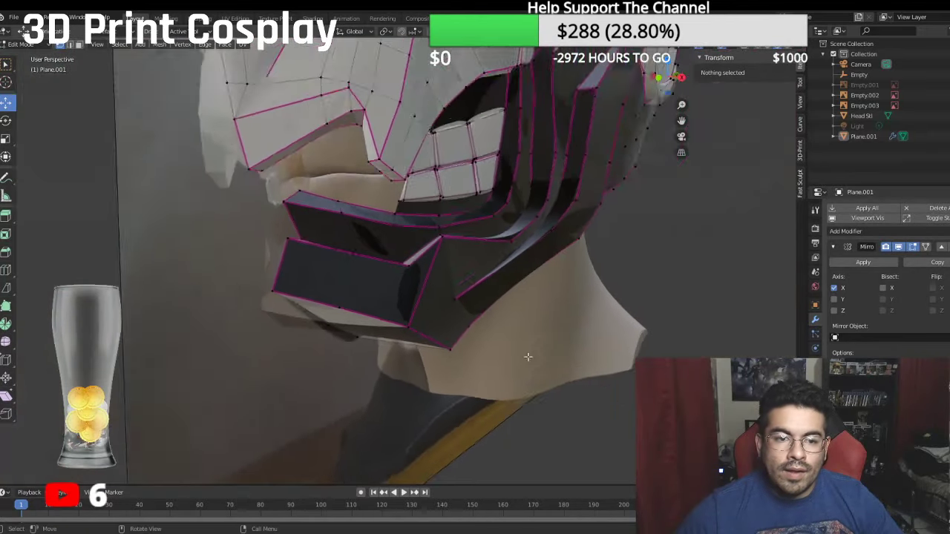
Step: Leave mesh editing and examine the jaw and chin from an angle and straight from the front
click(20, 44)
click(26, 55)
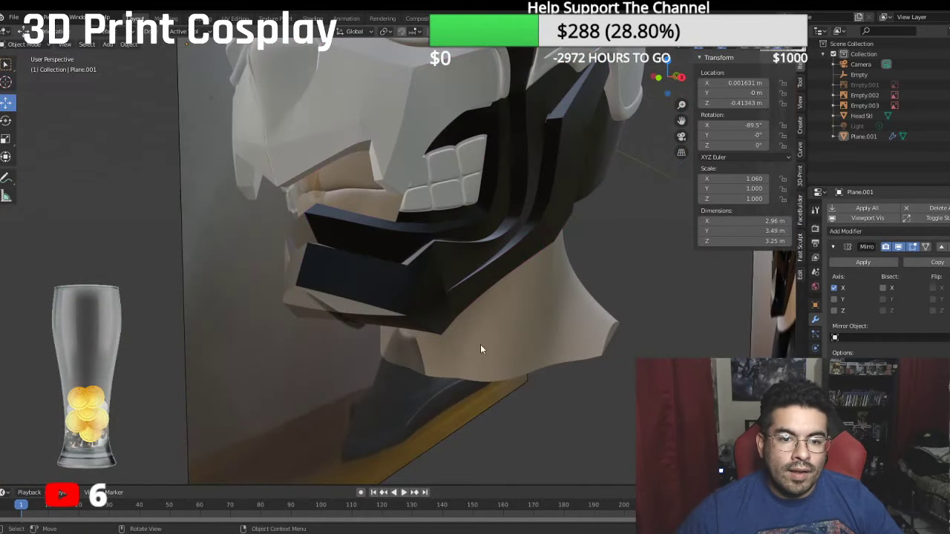
scroll(486, 346, down, 2)
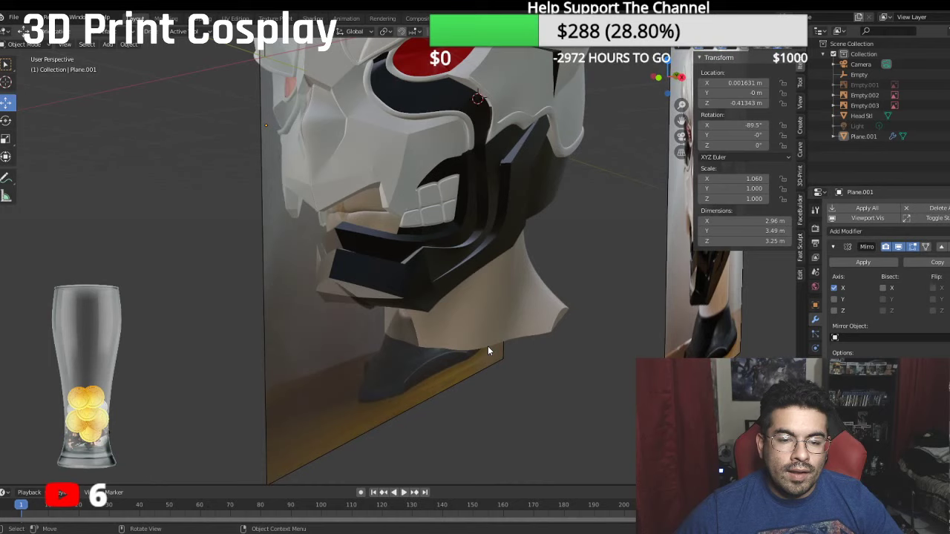
key(KP_1)
scroll(497, 275, up, 5)
Step: Return to mesh editing and move the chin's bottom front corner vertex inward along global X to about 0.369 m local X
click(24, 45)
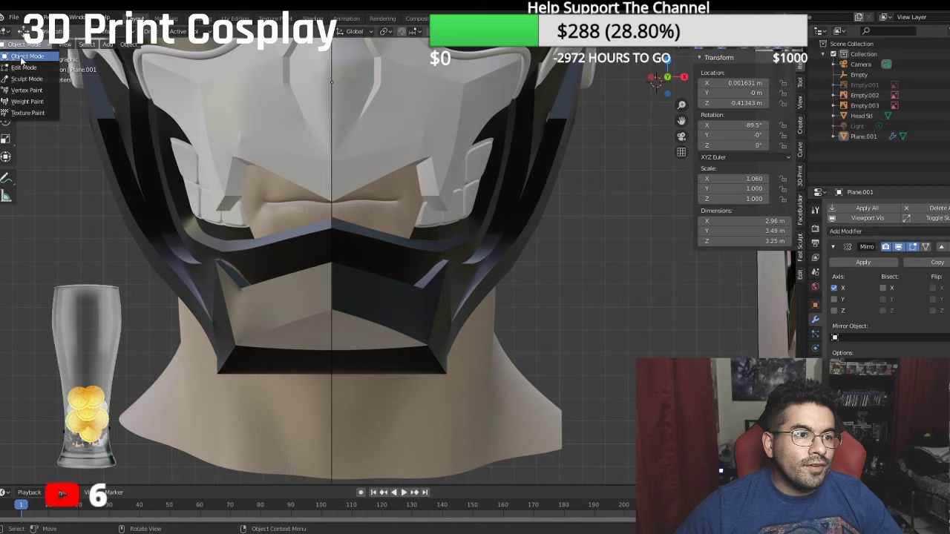
click(22, 67)
drag(474, 374, 458, 356)
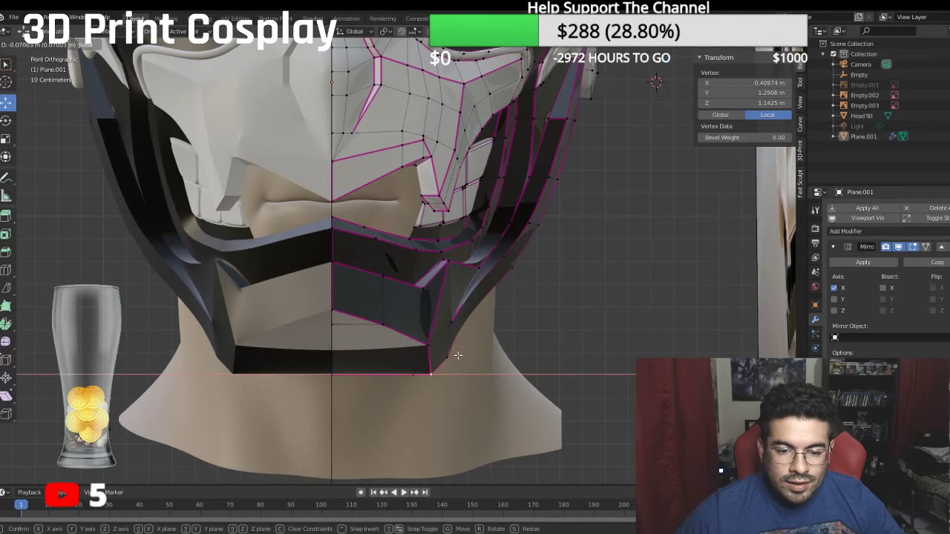
middle_drag(458, 356, 456, 294)
key(g)
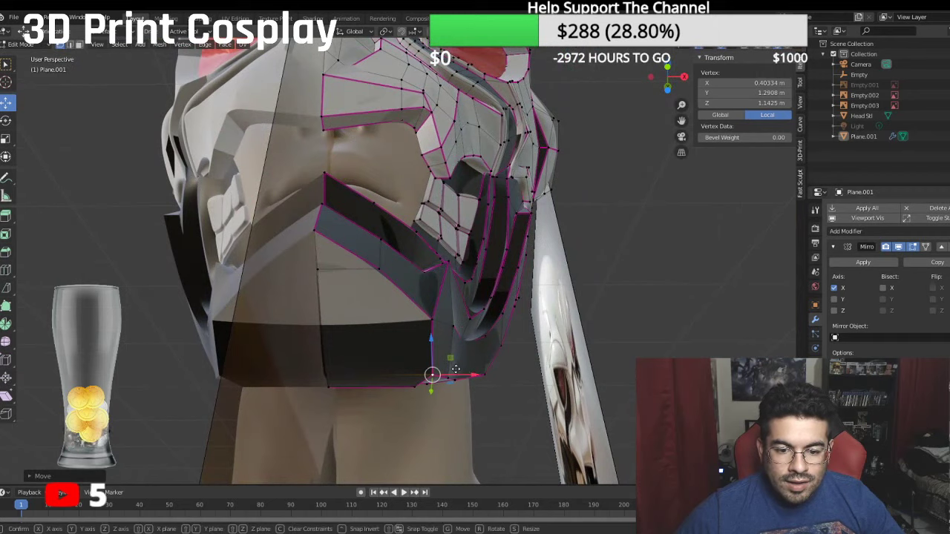
key(x)
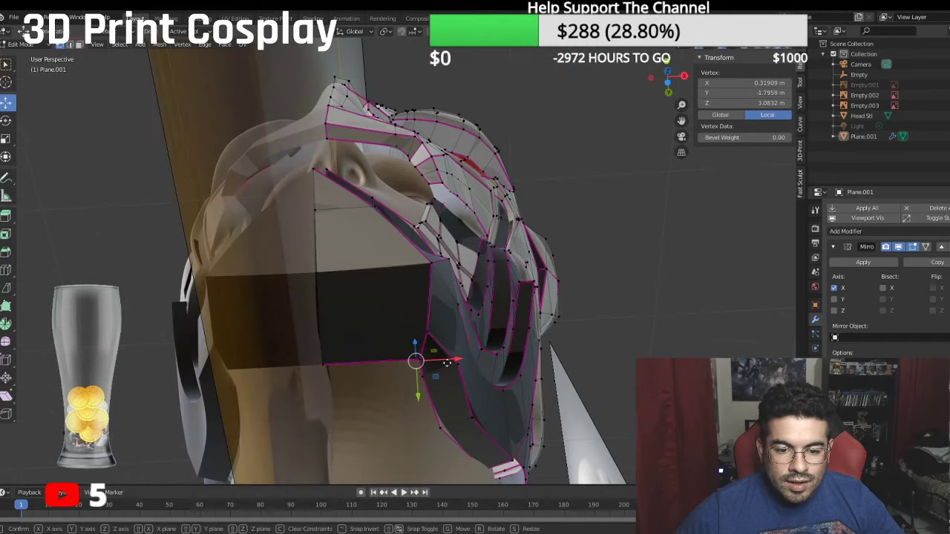
Step: Move the vertex just behind the chin's bottom corner inward along global X to about 0.292 m local X
drag(466, 362, 436, 364)
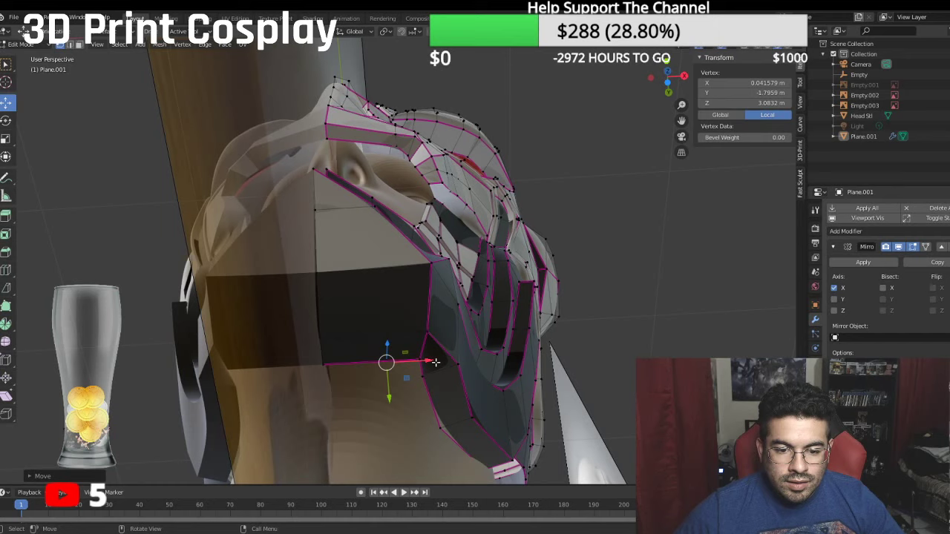
click(423, 363)
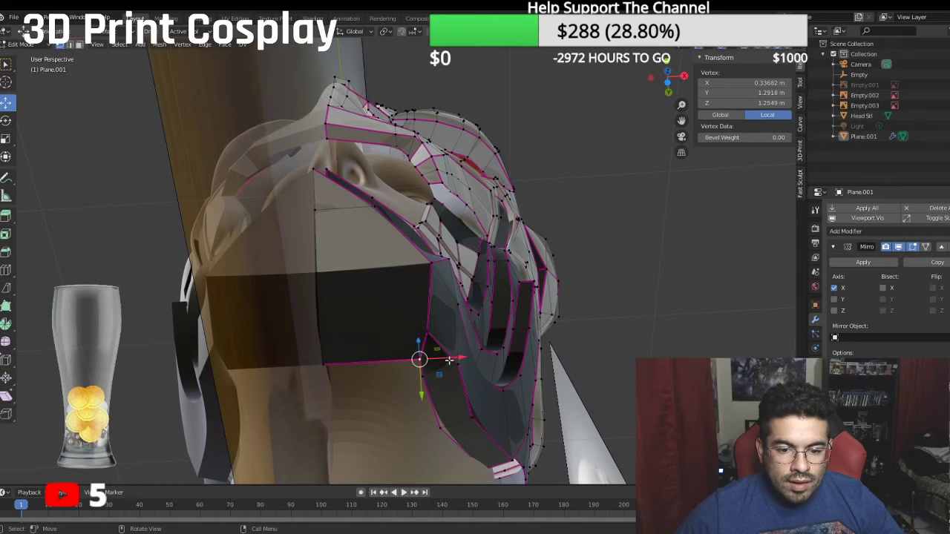
drag(454, 358, 441, 359)
middle_drag(442, 359, 370, 400)
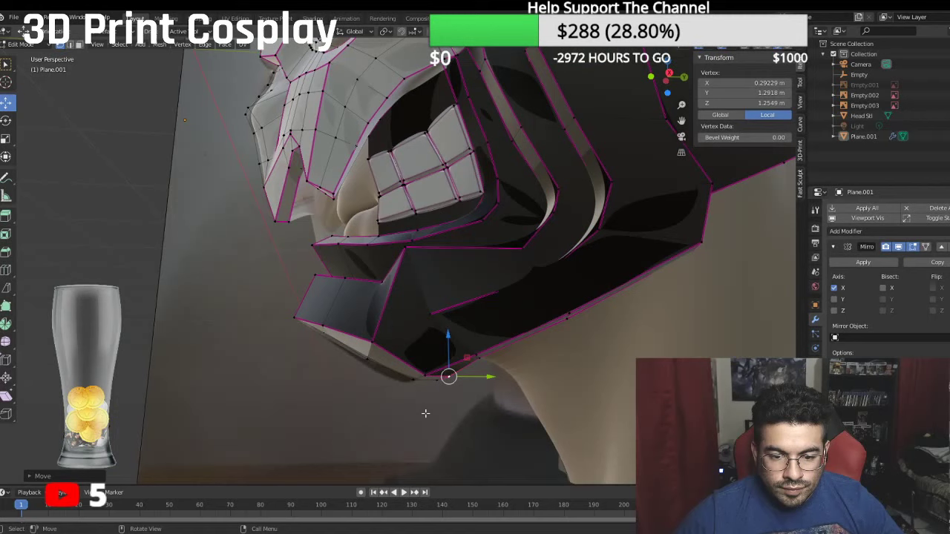
Step: Set the crease of the chin's bottom front edge, from the corner vertex to the centre line, to 1
drag(448, 336, 436, 334)
click(436, 380)
middle_drag(436, 334, 481, 300)
click(434, 349)
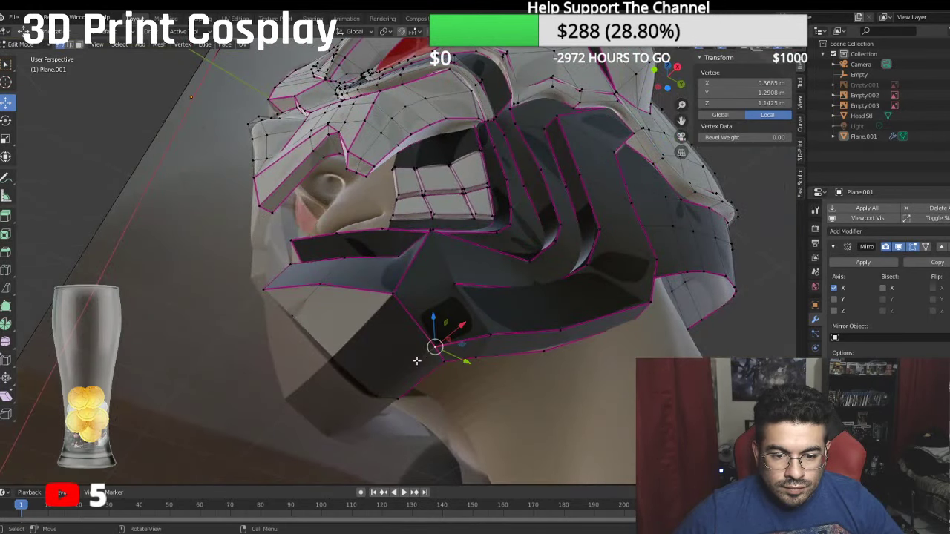
shift+click(379, 396)
click(724, 172)
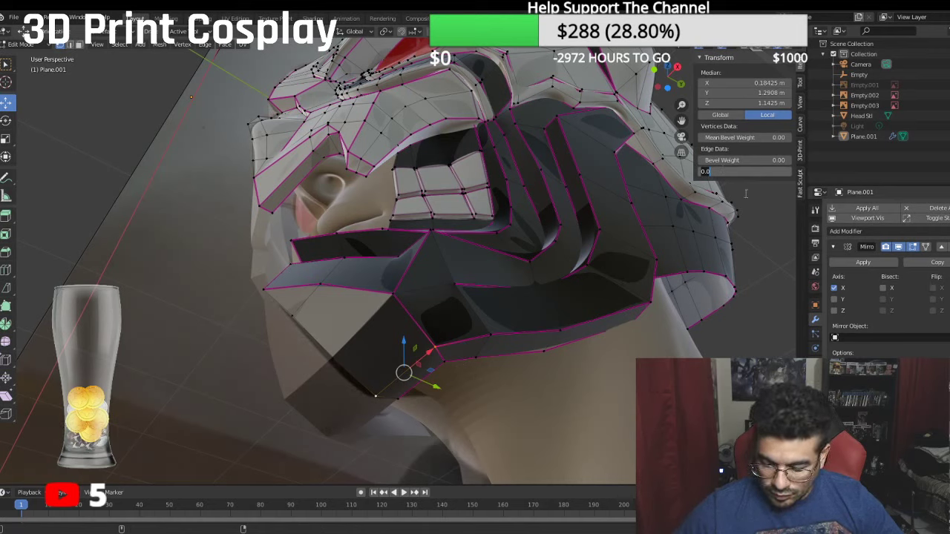
key(Escape)
key(alt+a)
click(435, 350)
shift+click(379, 394)
click(734, 172)
text(1)
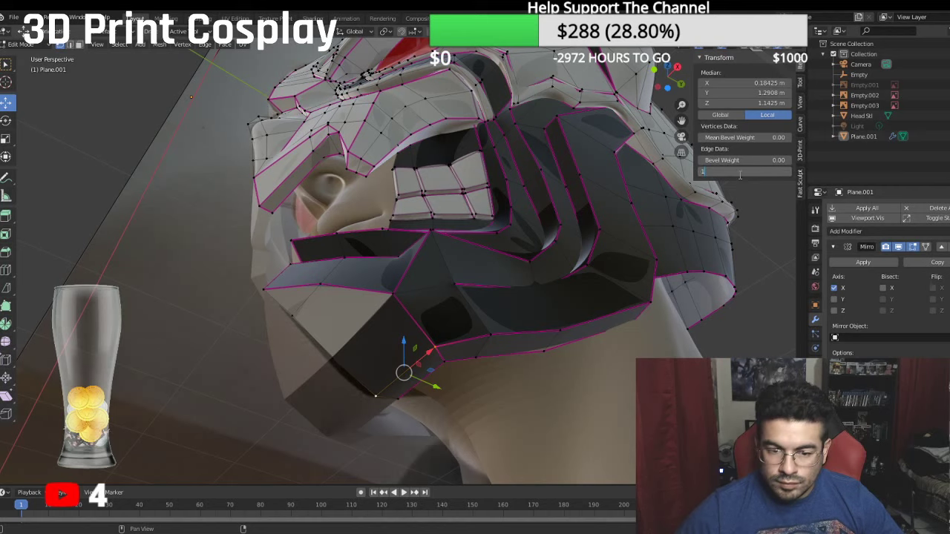
key(Return)
Step: Move the chin's bottom corner vertices inward and up in the front view, to a median of about 0.376 m local X and 1.236 m local Y
click(489, 423)
middle_drag(464, 402, 494, 450)
scroll(462, 423, down, 4)
key(KP_1)
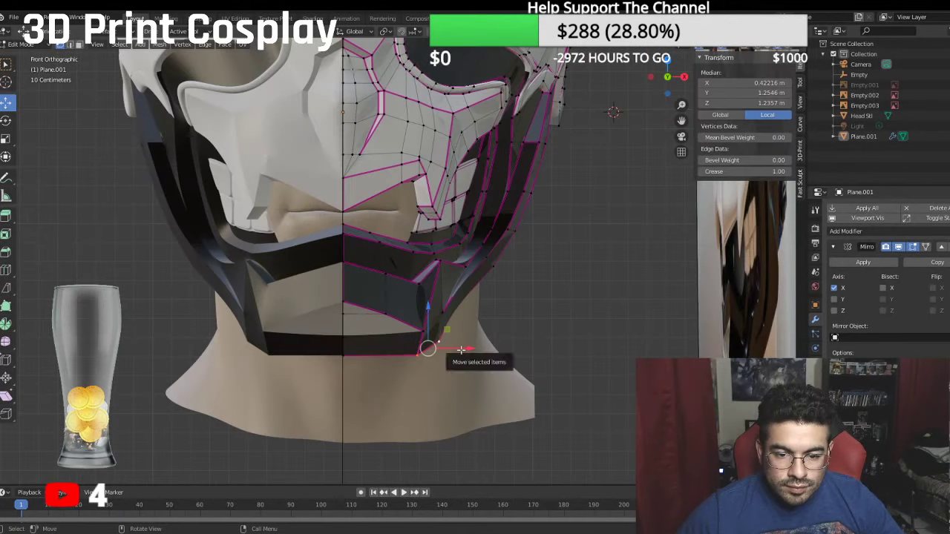
drag(457, 350, 451, 349)
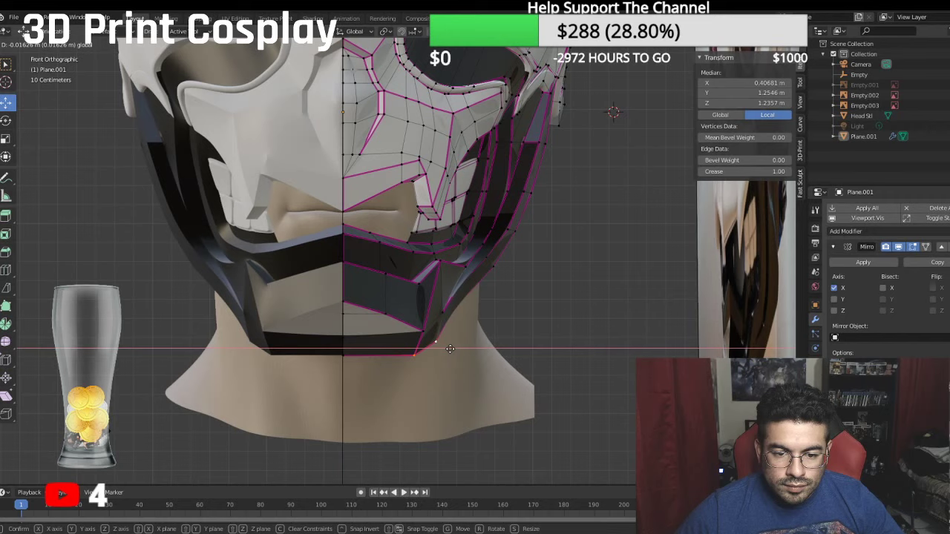
click(450, 349)
key(g)
key(z)
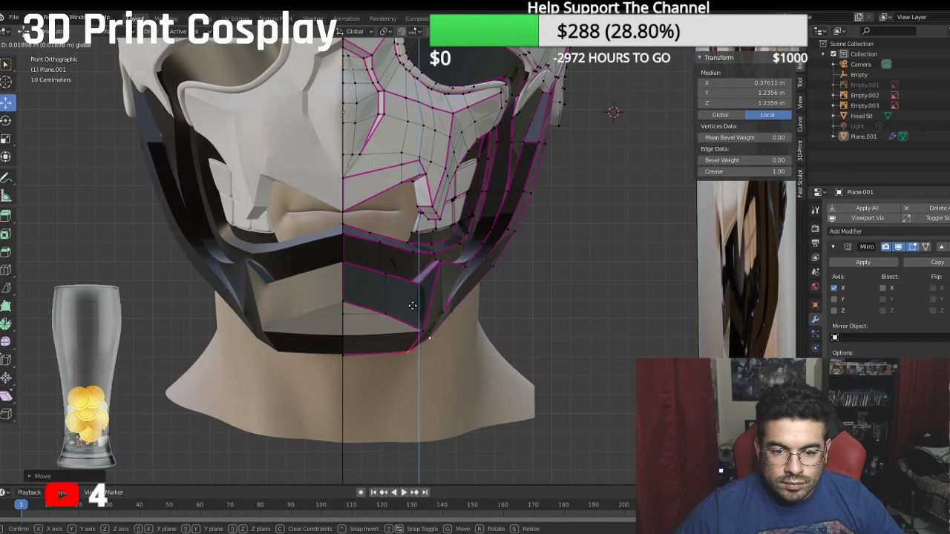
click(412, 306)
Step: Leave mesh editing with the whole helmet in view and save the file
scroll(411, 305, down, 4)
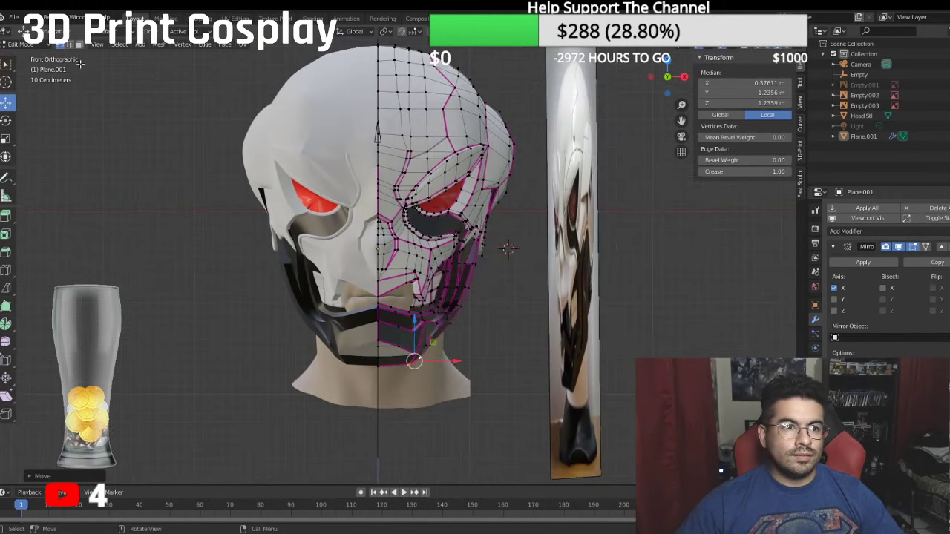
click(22, 45)
click(32, 54)
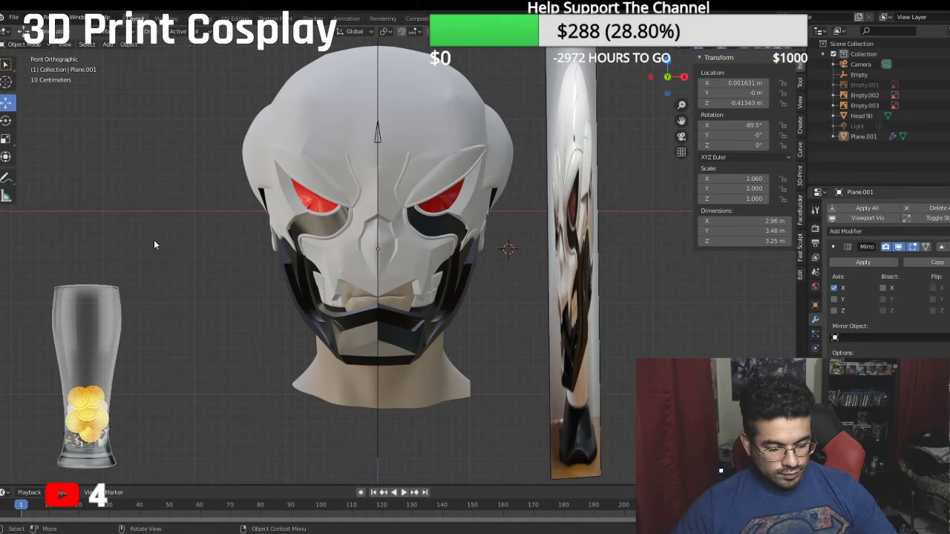
scroll(196, 289, down, 1)
key(ctrl+s)
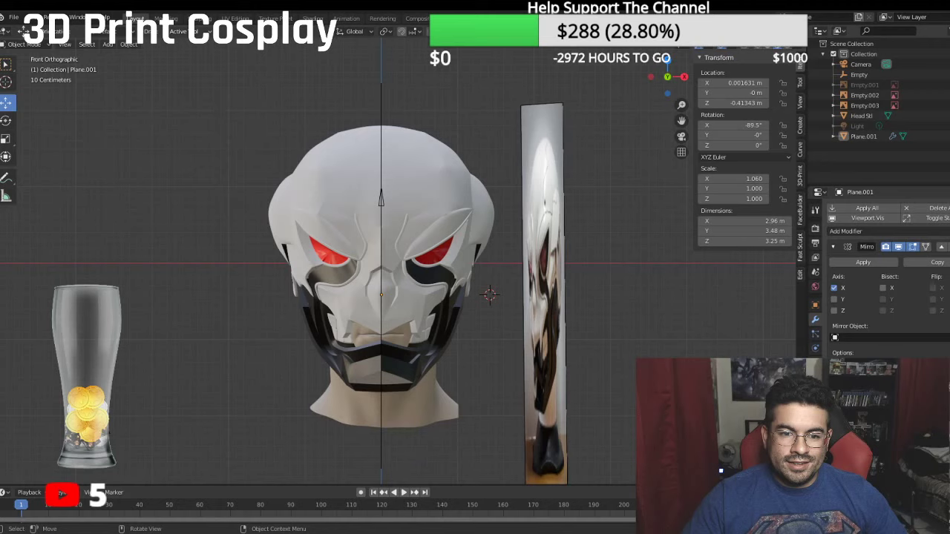
Step: Check the helmet from the side against the references, hide the Empty.003 reference image and return to the front view
key(KP_3)
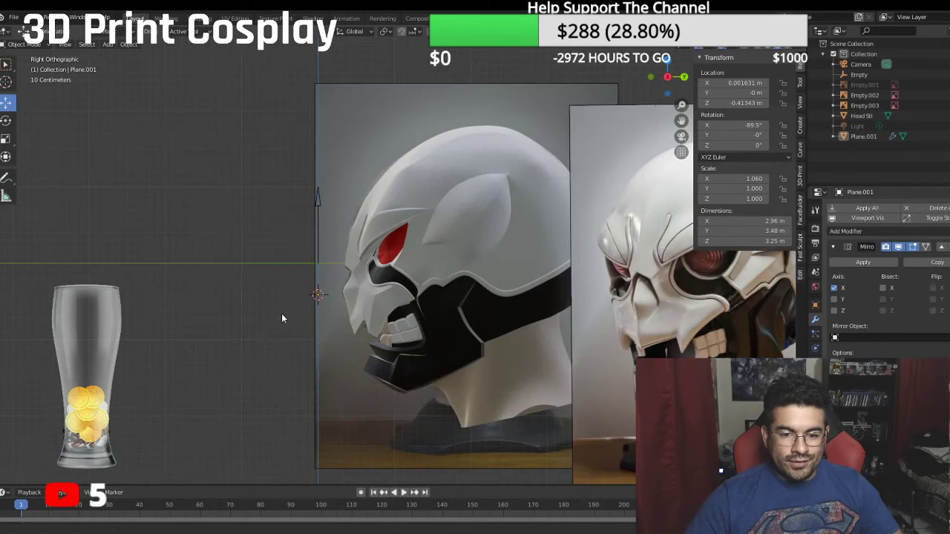
shift+middle_drag(282, 313, 152, 306)
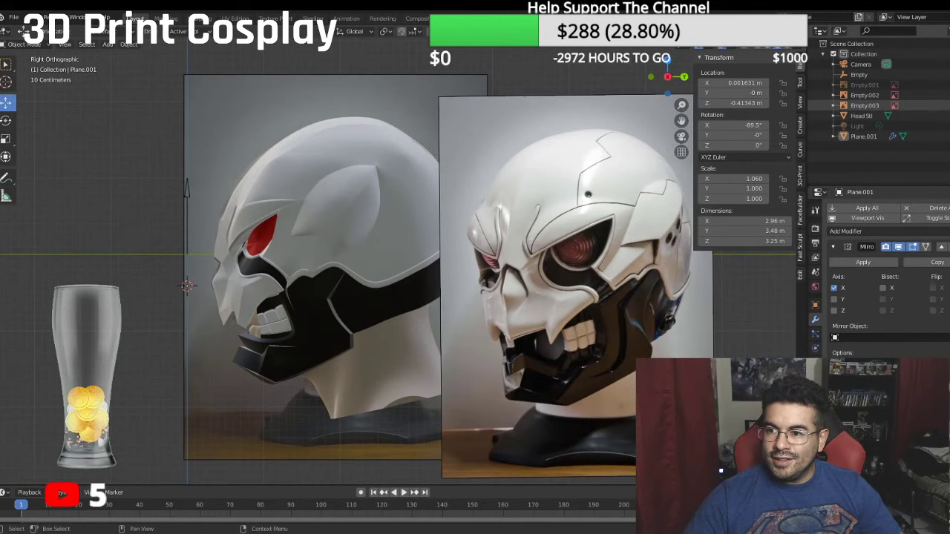
click(948, 106)
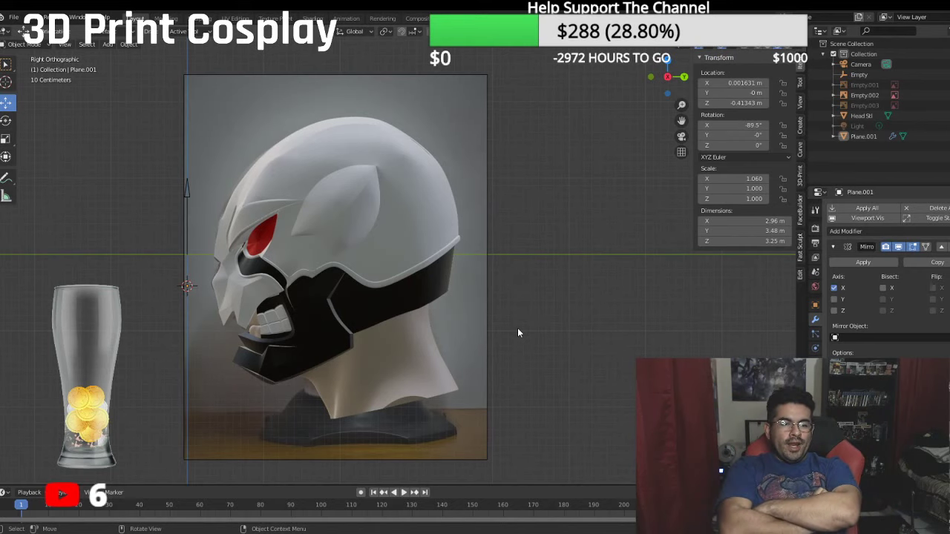
key(KP_1)
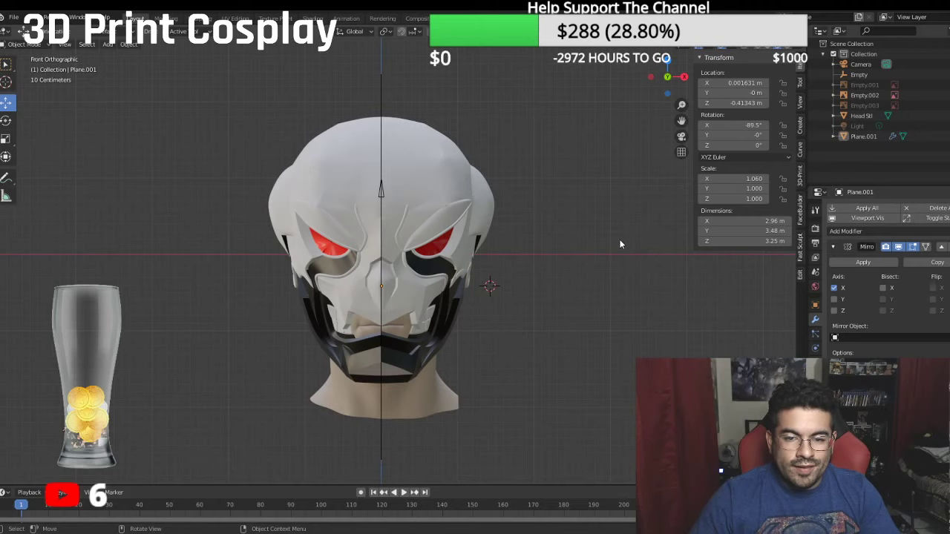
Step: Examine the helmet's front in wireframe, solid and coloured material shading, and with the viewport overlays hidden
click(756, 47)
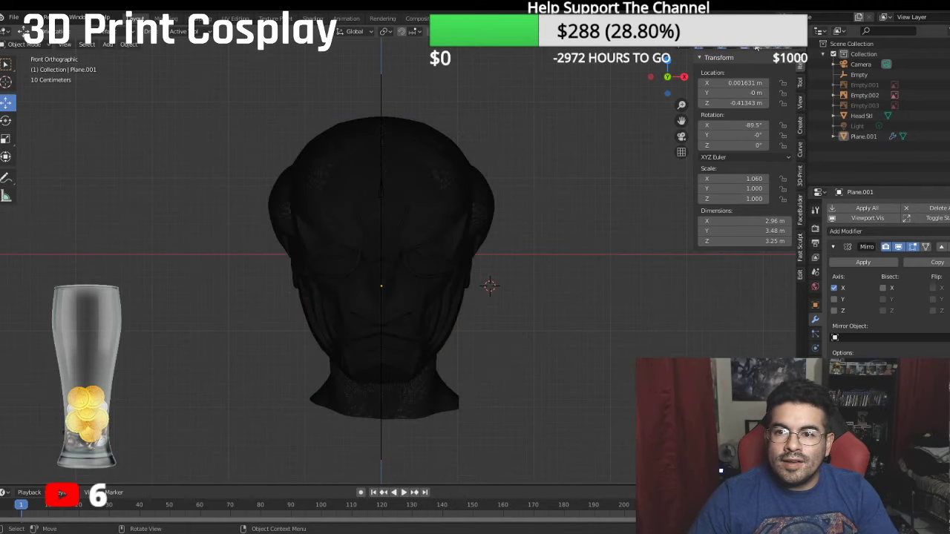
click(766, 47)
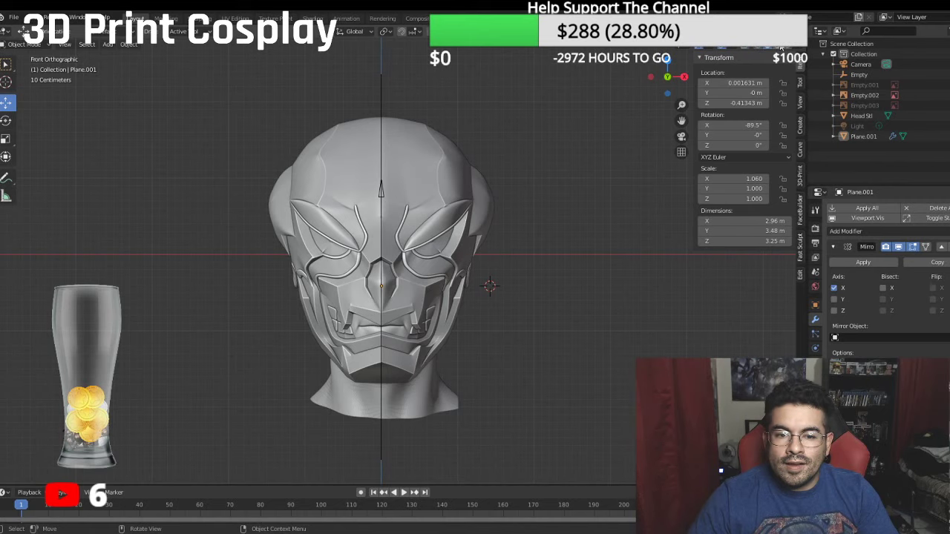
click(779, 48)
click(721, 47)
scroll(481, 214, up, 1)
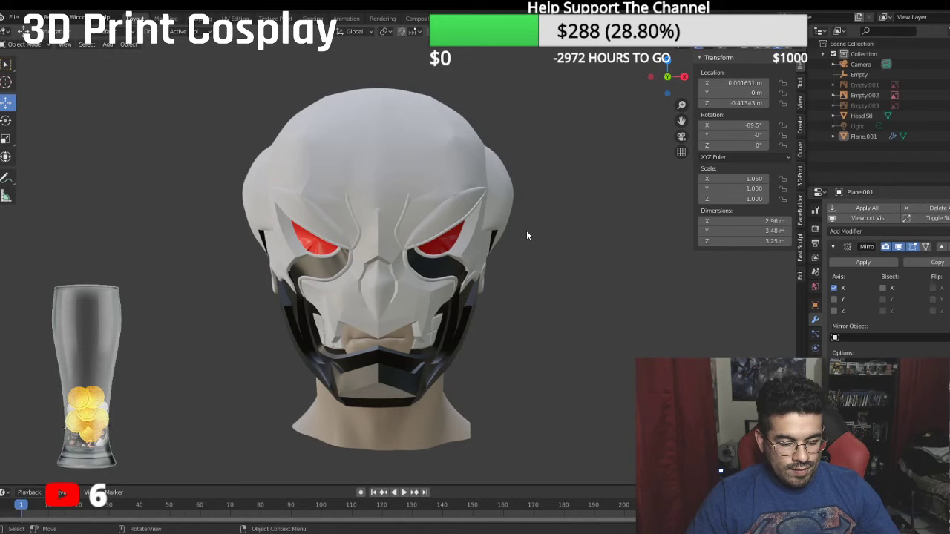
scroll(526, 235, down, 1)
Step: Show the viewport overlays again and duplicate the helmet together with the head model in place
shift+click(446, 276)
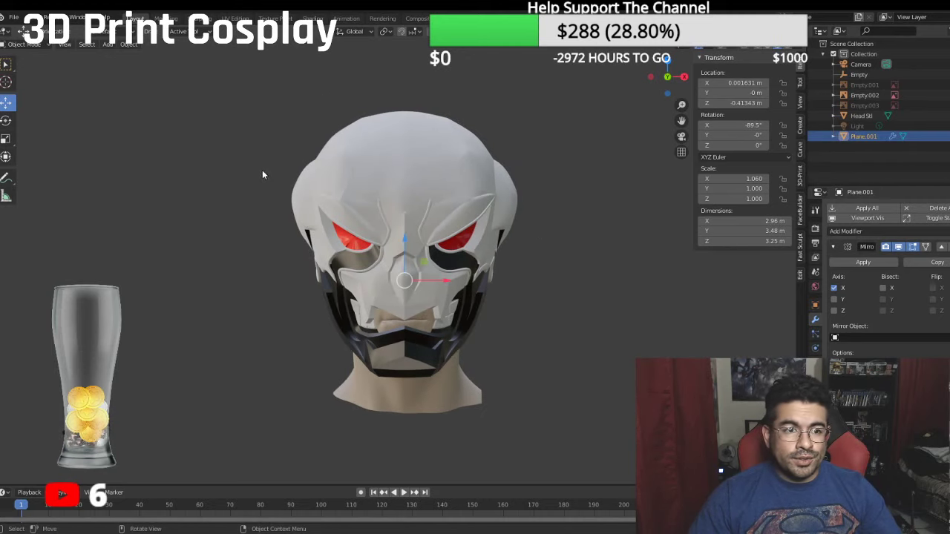
click(722, 48)
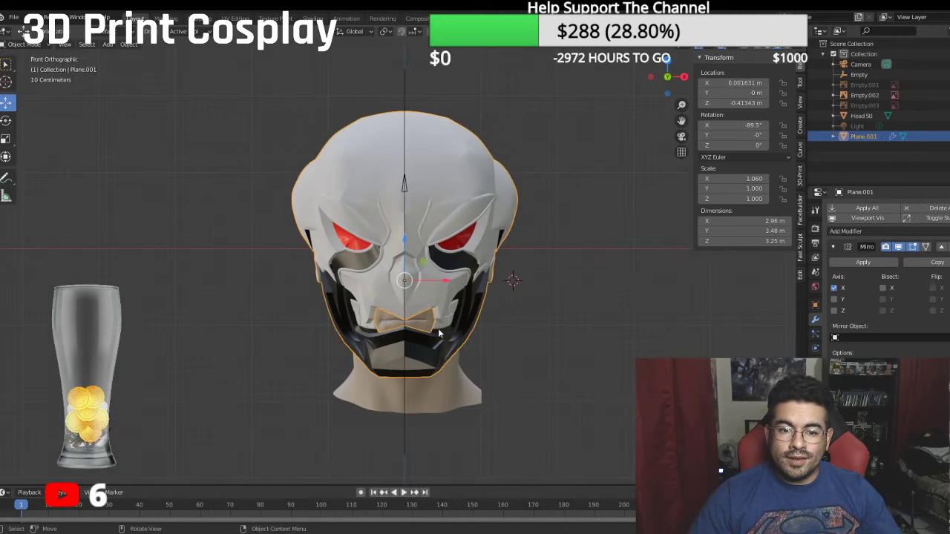
shift+click(442, 373)
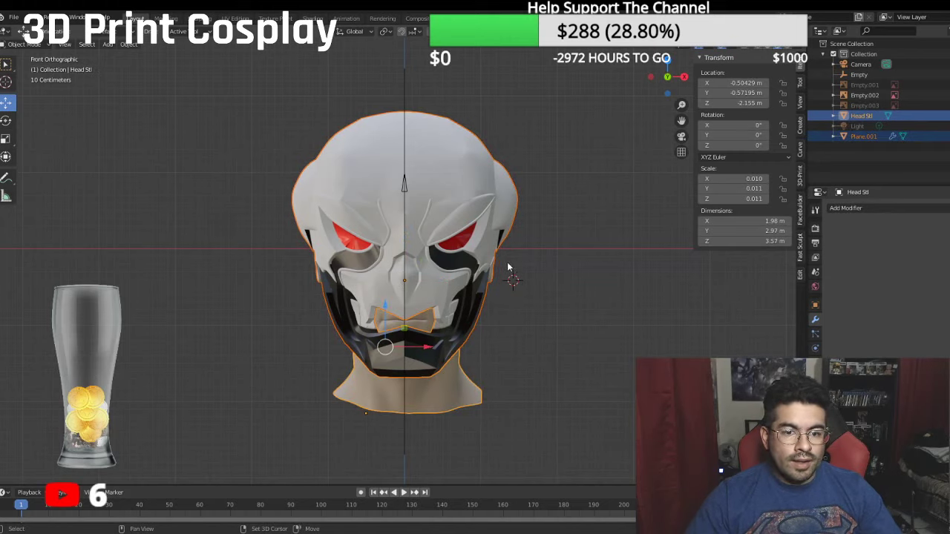
key(shift+d)
right_click(531, 273)
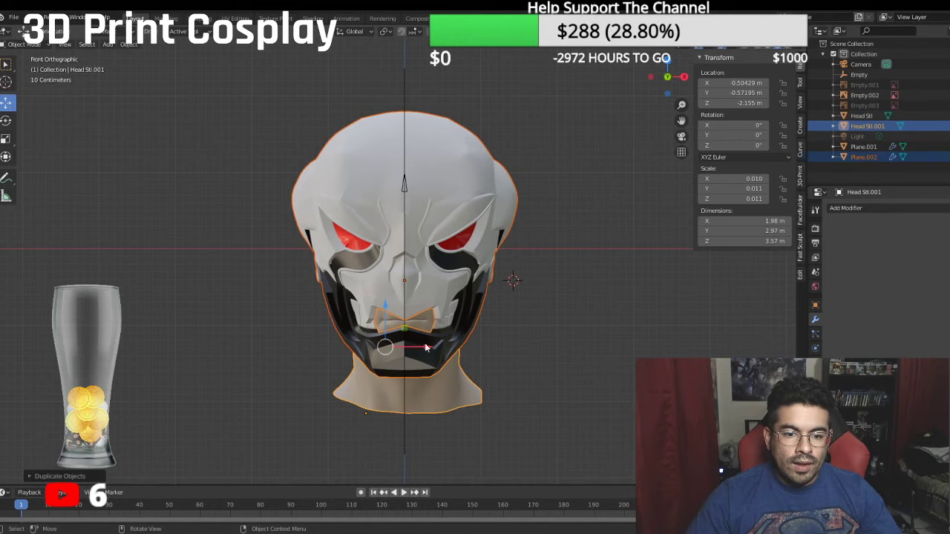
Step: Place the duplicated helmet and head beside the original on the negative X side, turned about 37° around Z
drag(427, 347, 213, 346)
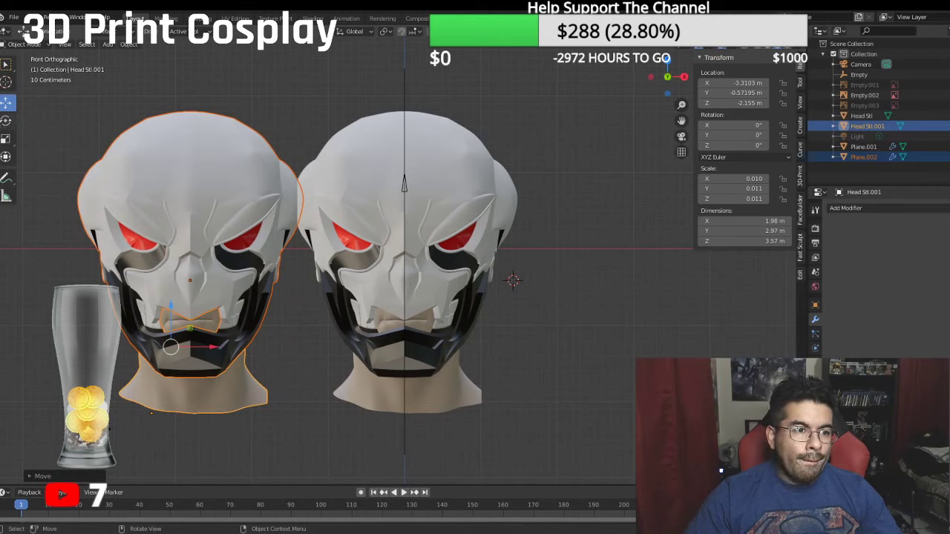
click(6, 120)
drag(195, 356, 168, 314)
scroll(151, 206, down, 1)
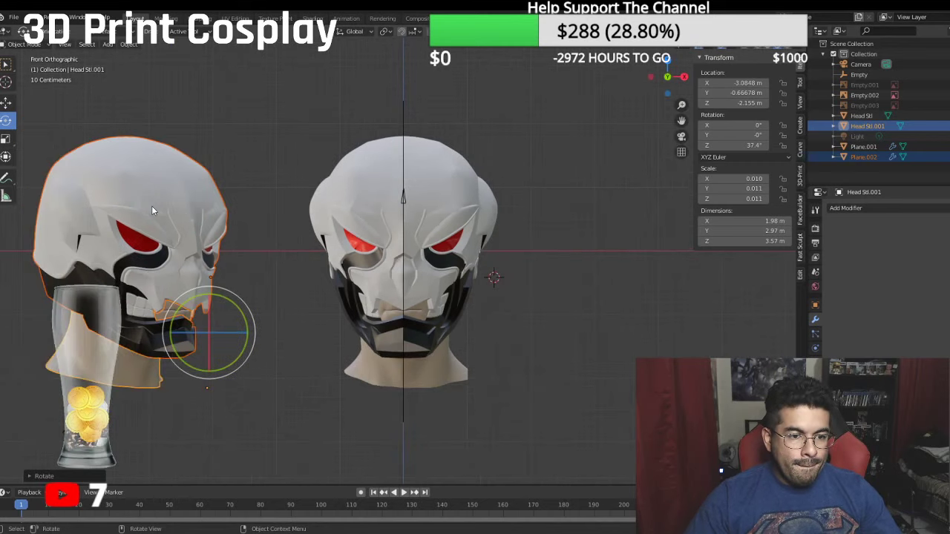
click(6, 104)
drag(251, 333, 311, 333)
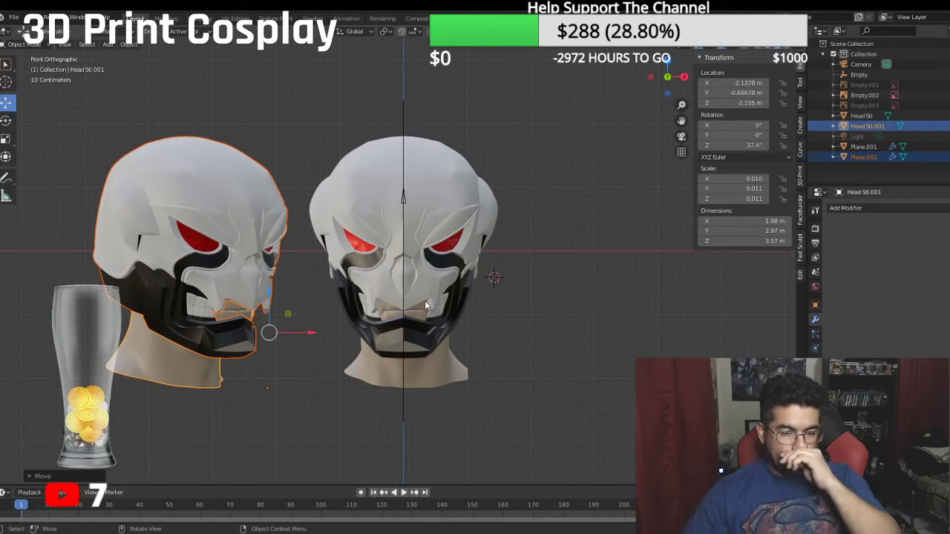
Step: Duplicate the original helmet and head together and move the copy about 3.3 m along positive X
click(407, 273)
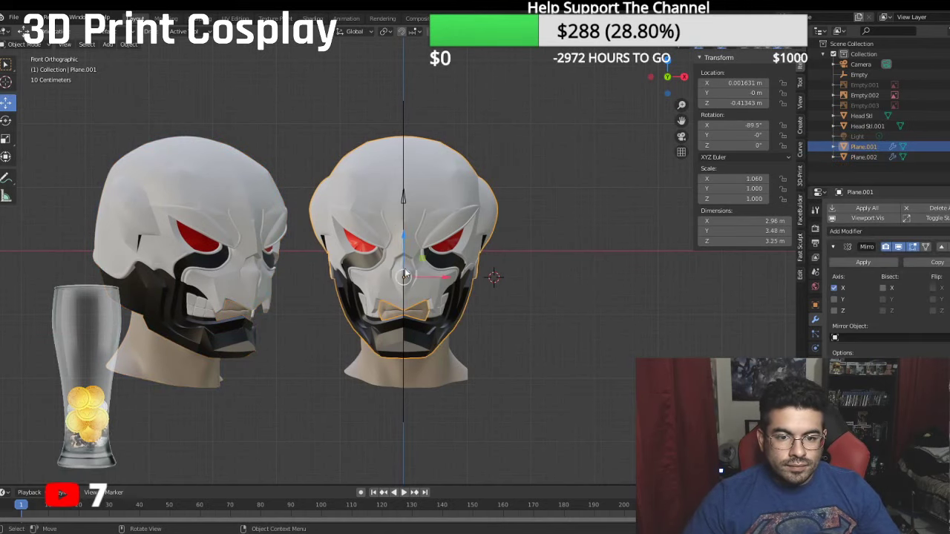
shift+click(435, 371)
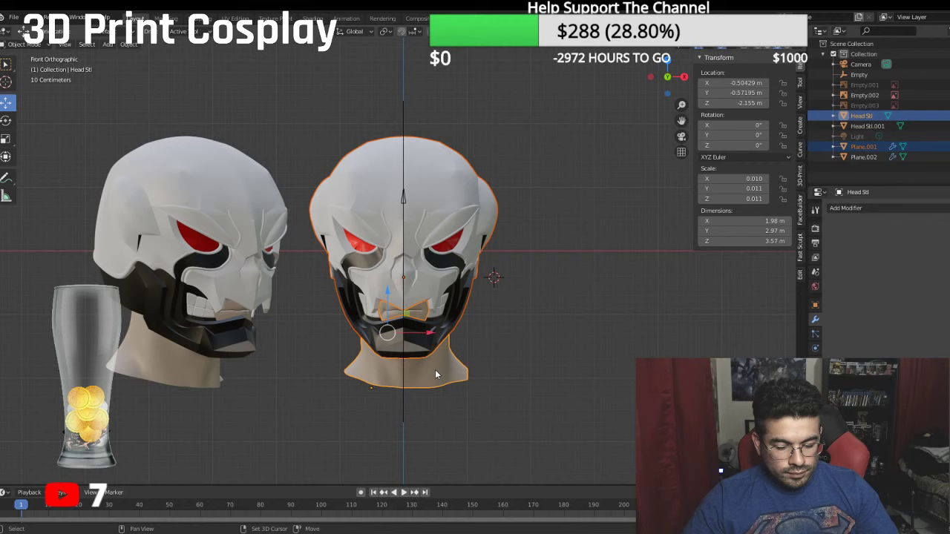
key(shift+d)
key(x)
click(389, 271)
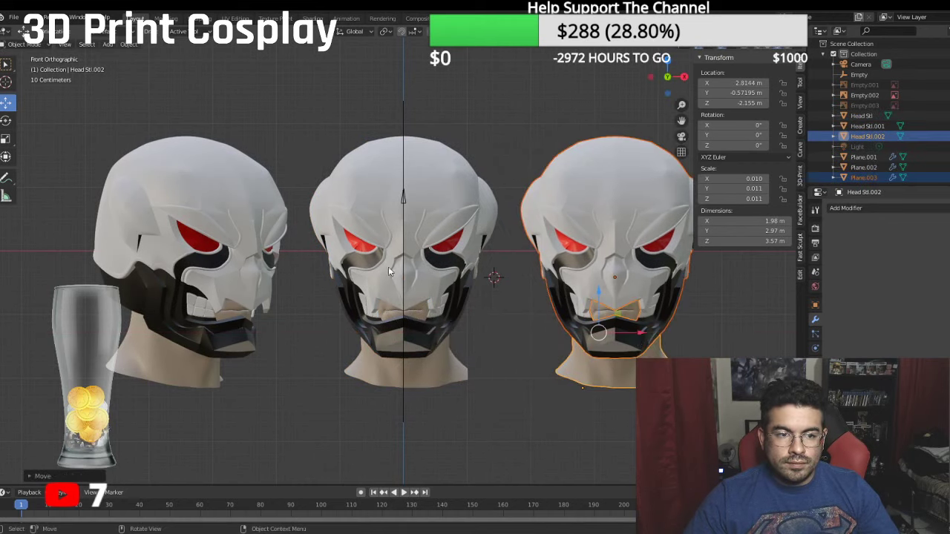
Step: Rotate the second helmet-and-head copy about -59° around Z and bring it close beside the centre helmet along X
click(6, 120)
drag(603, 334, 205, 154)
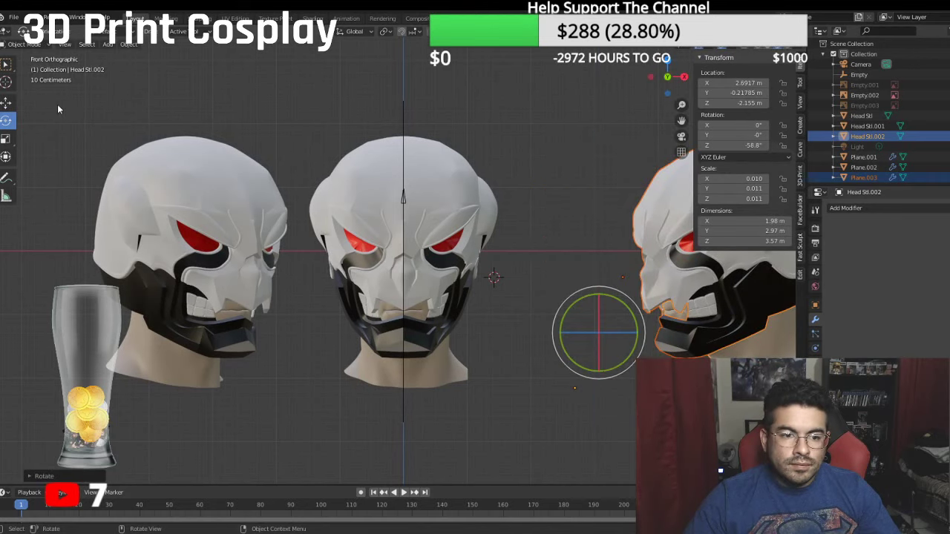
click(6, 103)
drag(635, 332, 522, 333)
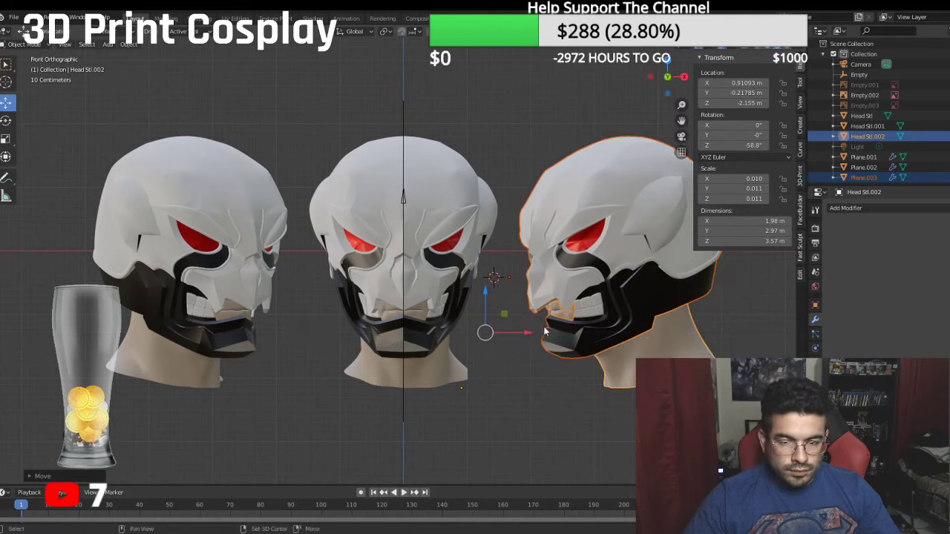
shift+middle_drag(545, 331, 504, 329)
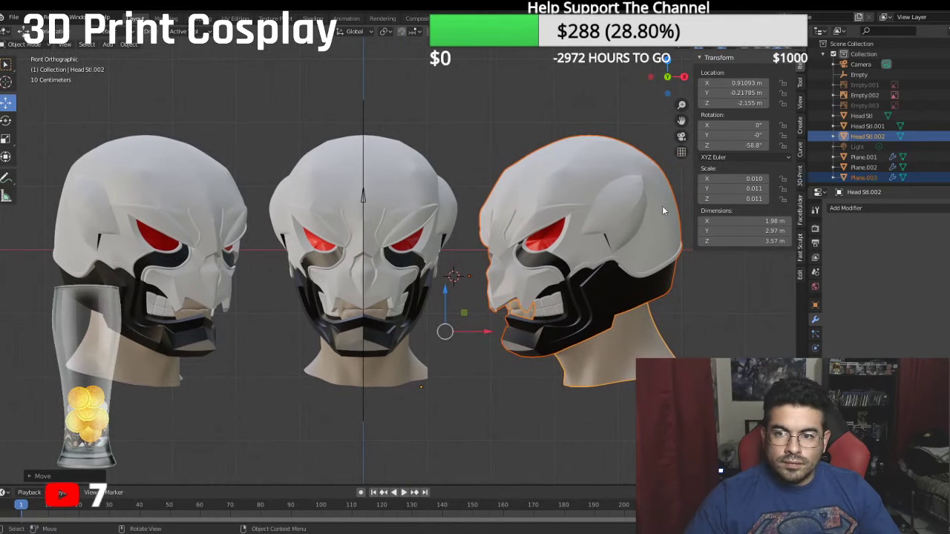
Step: Collapse the transform values, clear the selection and examine the three helmets side by side from the front without overlays
click(700, 59)
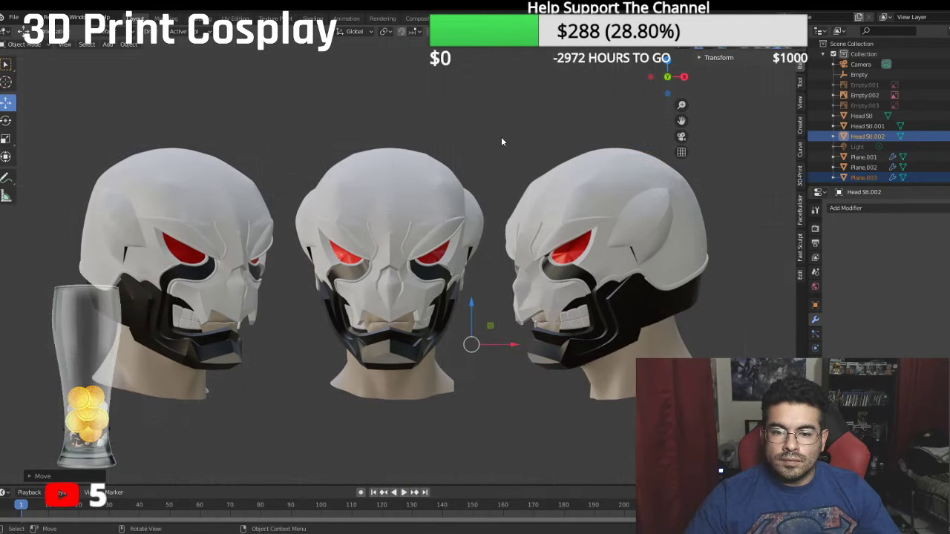
click(503, 140)
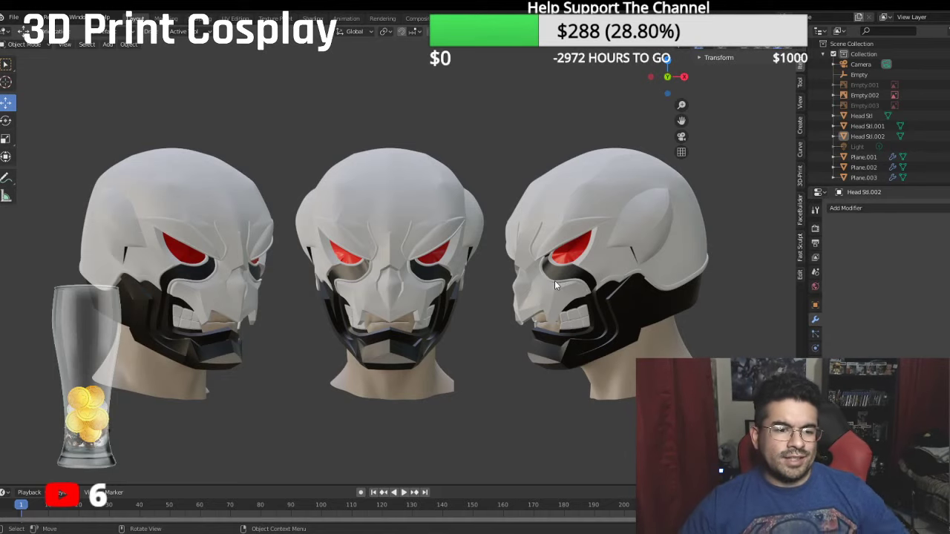
middle_drag(552, 281, 508, 364)
key(KP_1)
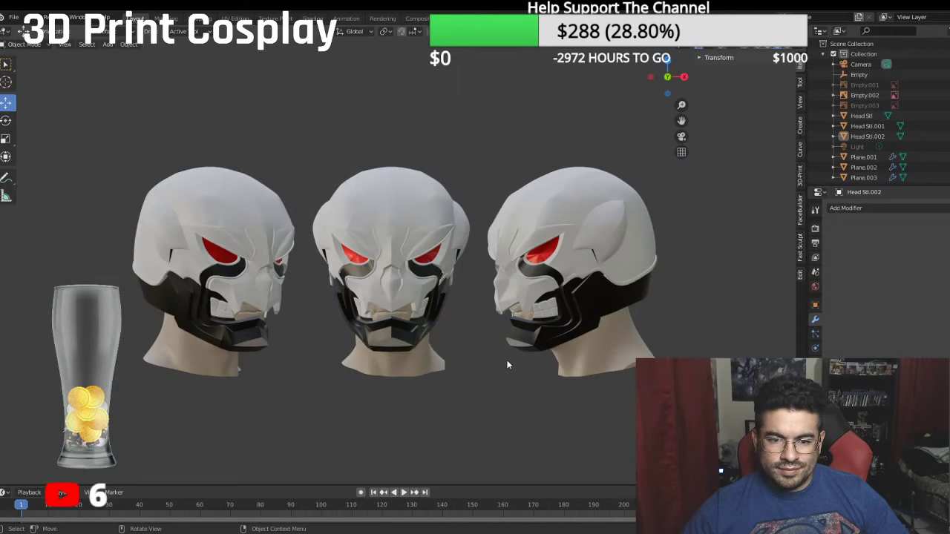
scroll(507, 364, up, 1)
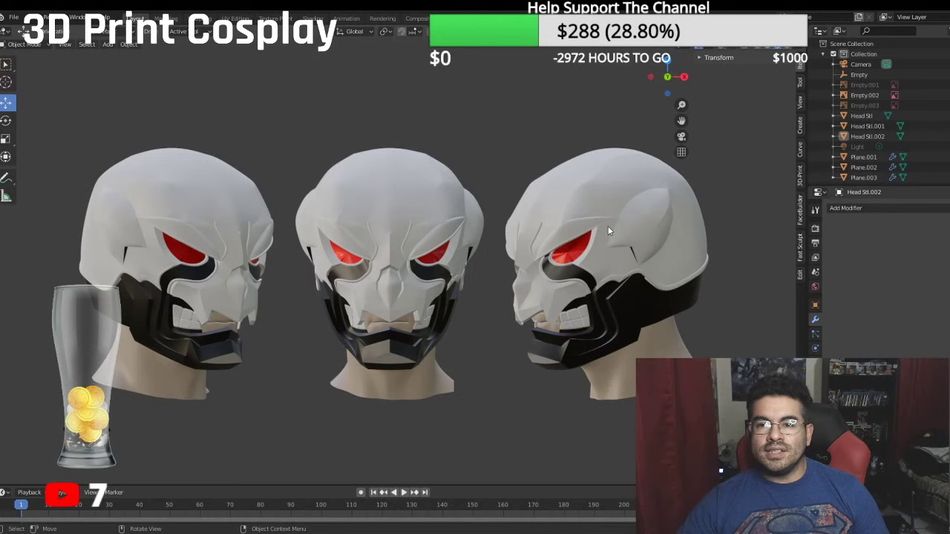
scroll(608, 226, up, 1)
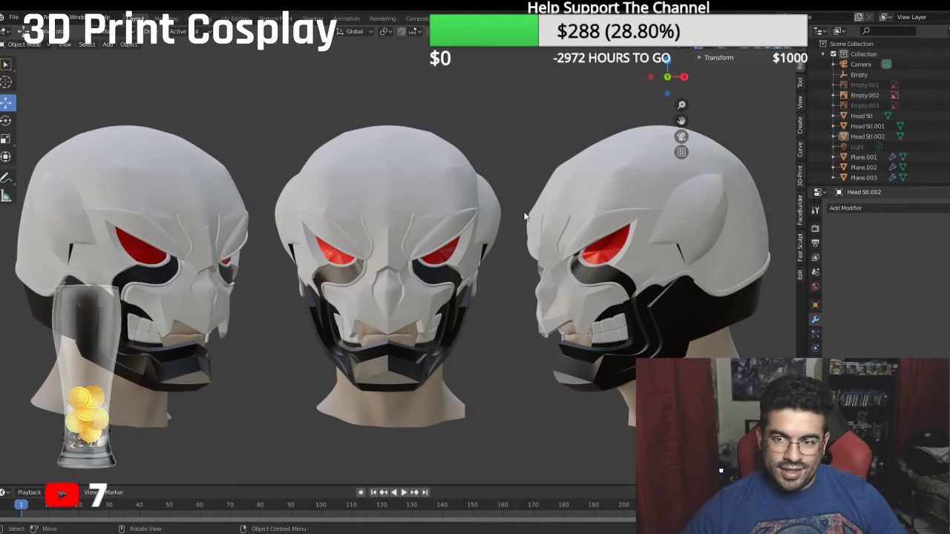
shift+middle_drag(610, 118, 612, 160)
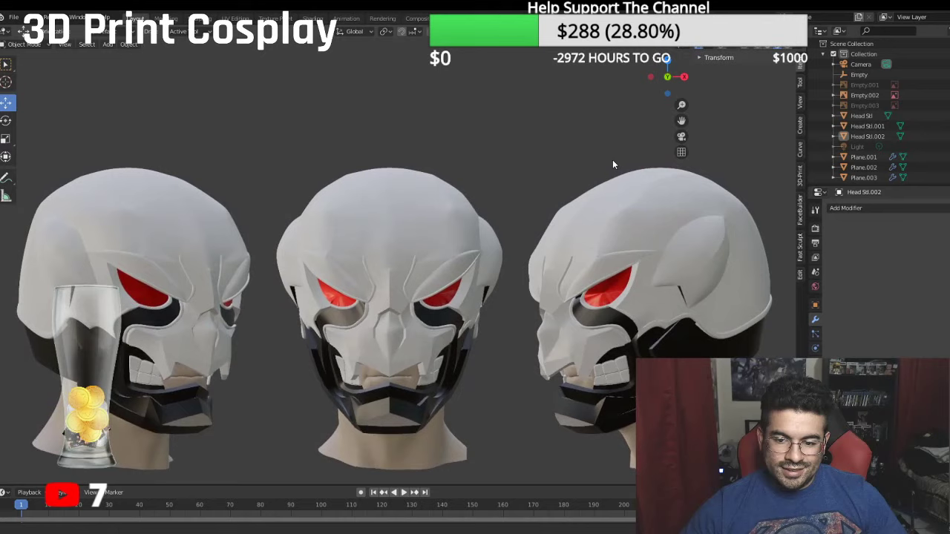